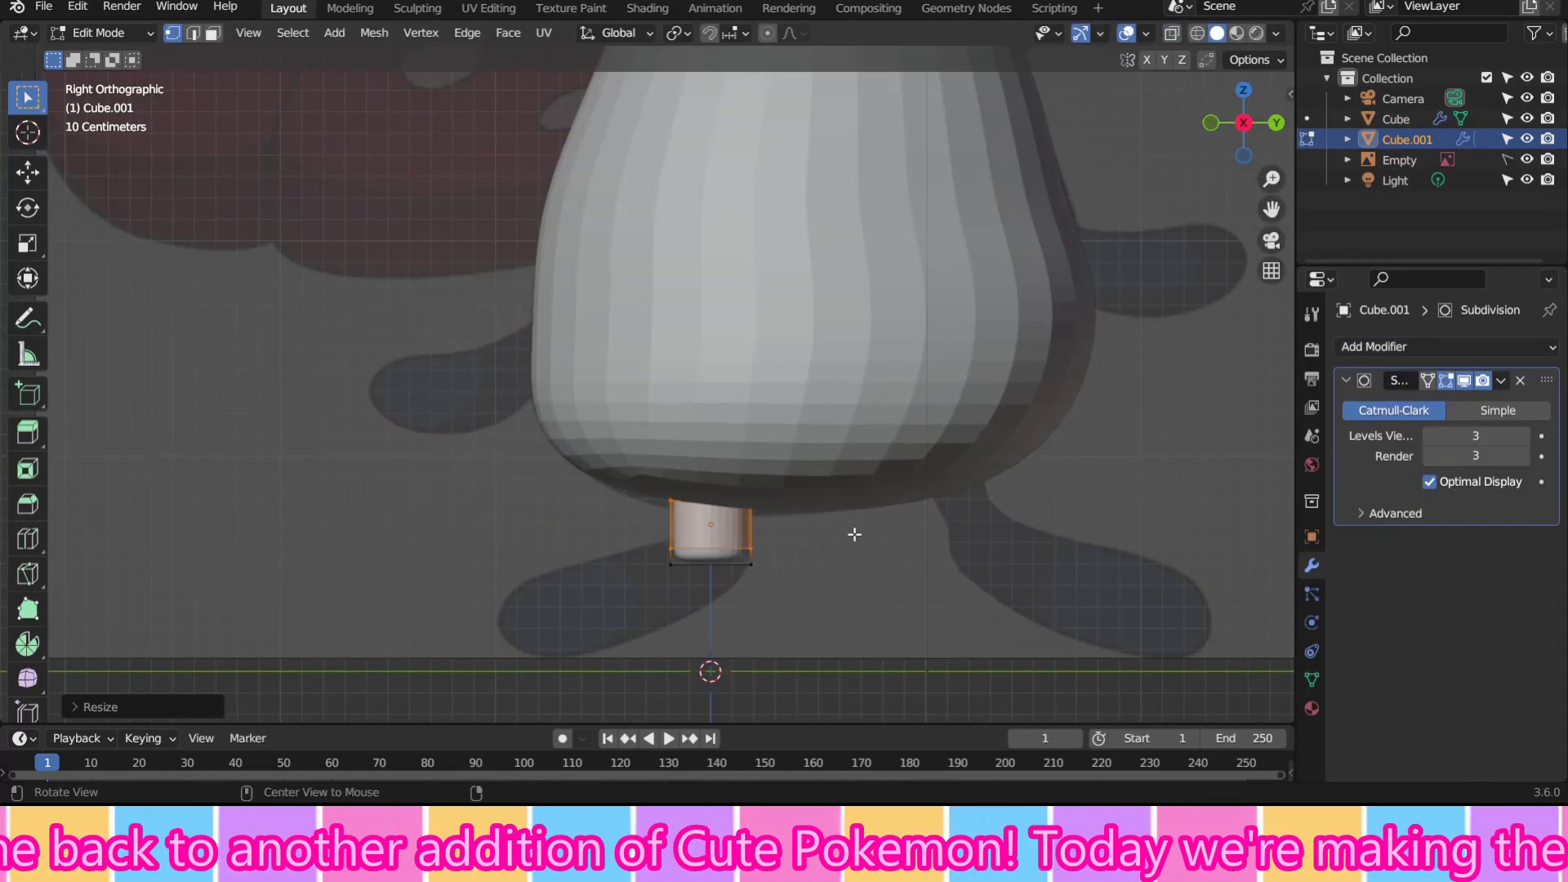
# Shrink the leg cubes and shift them along Y into two short stubby legs
pyautogui.press('s')
pyautogui.press('g')
pyautogui.press('y')
pyautogui.click(731, 524)
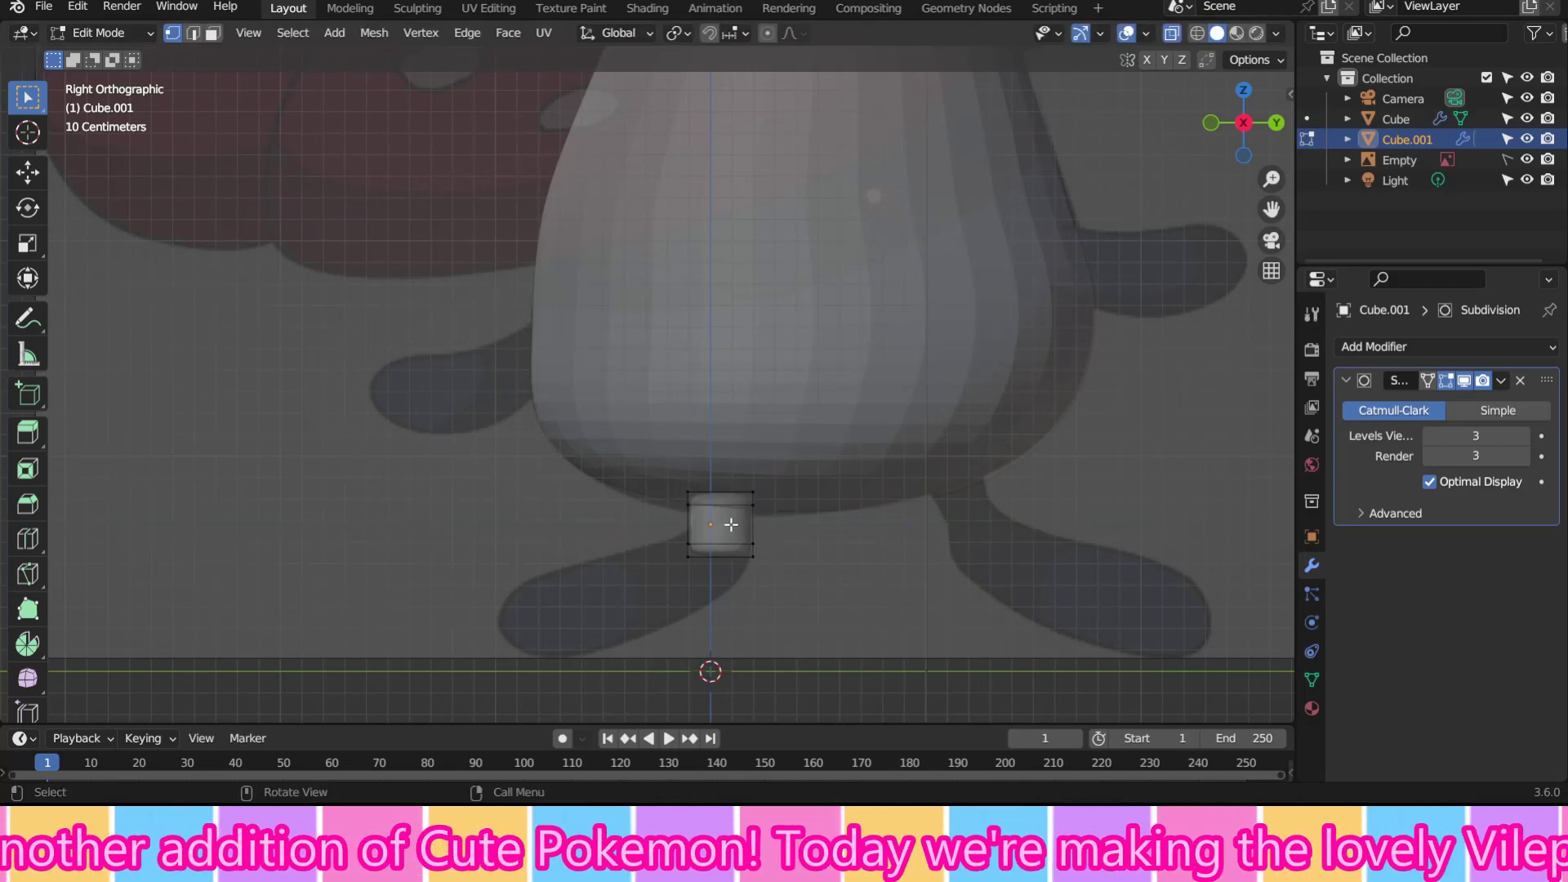
pyautogui.press('Tab')
pyautogui.moveTo(878, 447); pyautogui.dragTo(1053, 502)
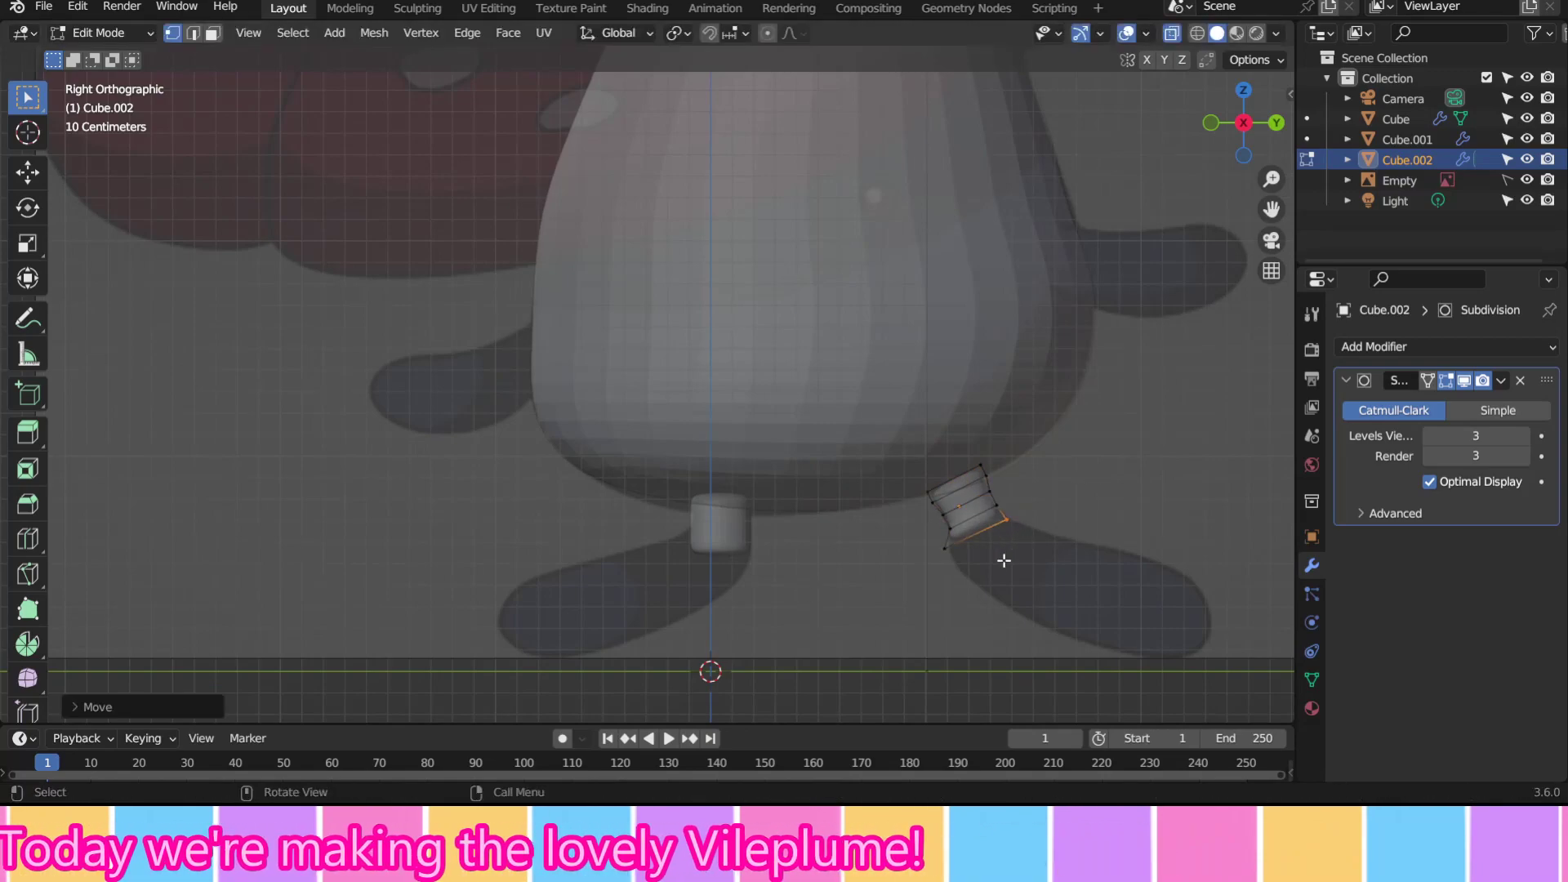
pyautogui.press('Tab')
pyautogui.click(718, 523)
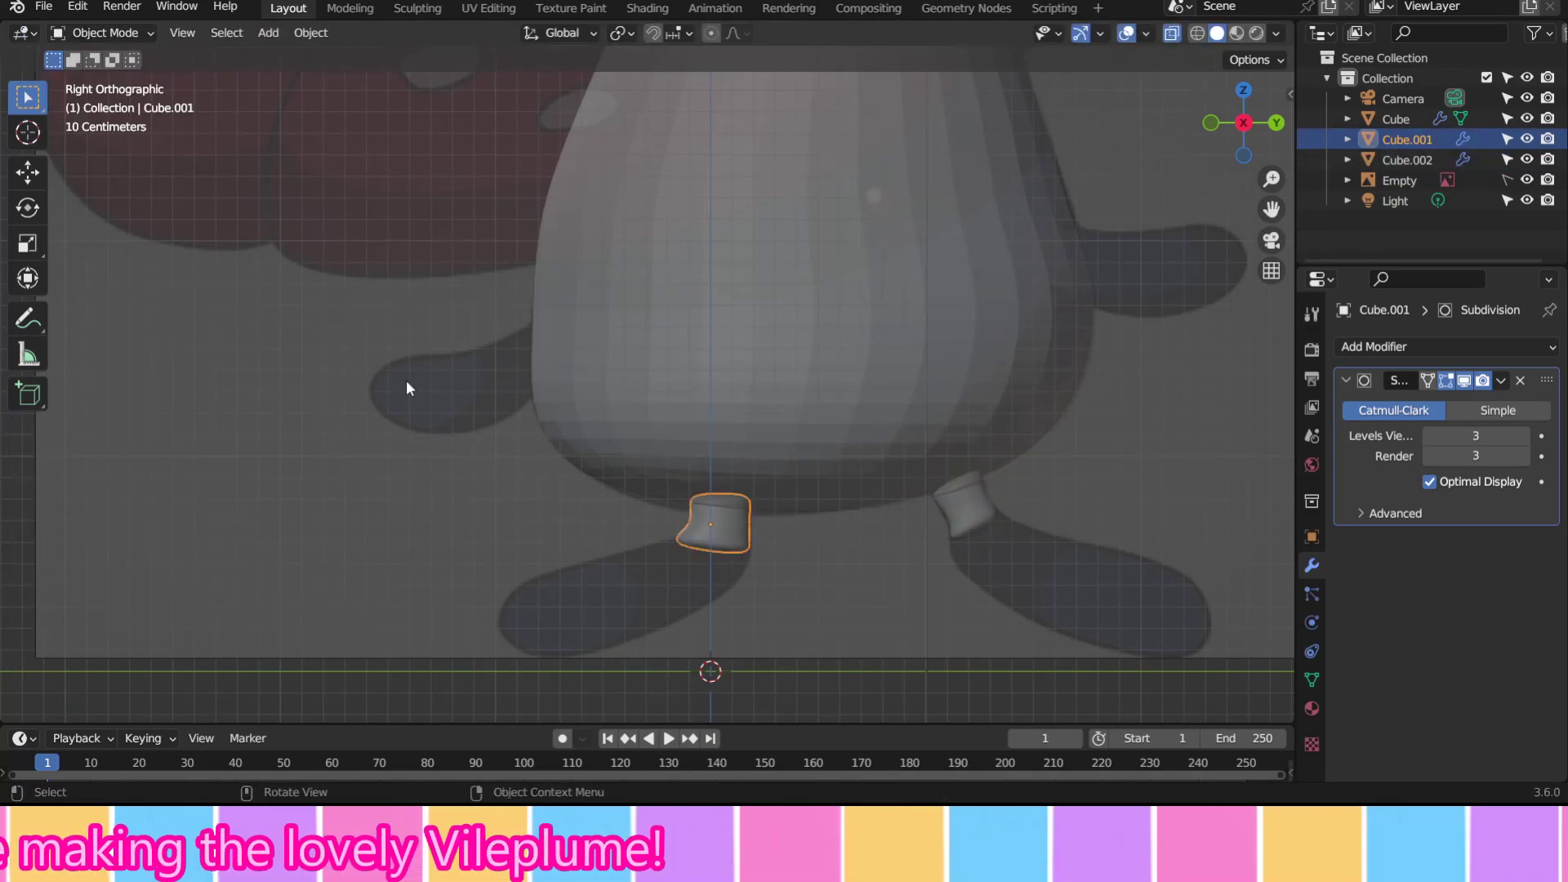
# Add a new cube and scale it down to start a foot
pyautogui.scroll(-5, 572, 424)
pyautogui.hotkey('shift', 'a')
pyautogui.click(909, 496)
pyautogui.press('s')
pyautogui.click(742, 341)
# Move the new cube along Y toward the body and widen it along X into a foot block
pyautogui.press('g')
pyautogui.press('y')
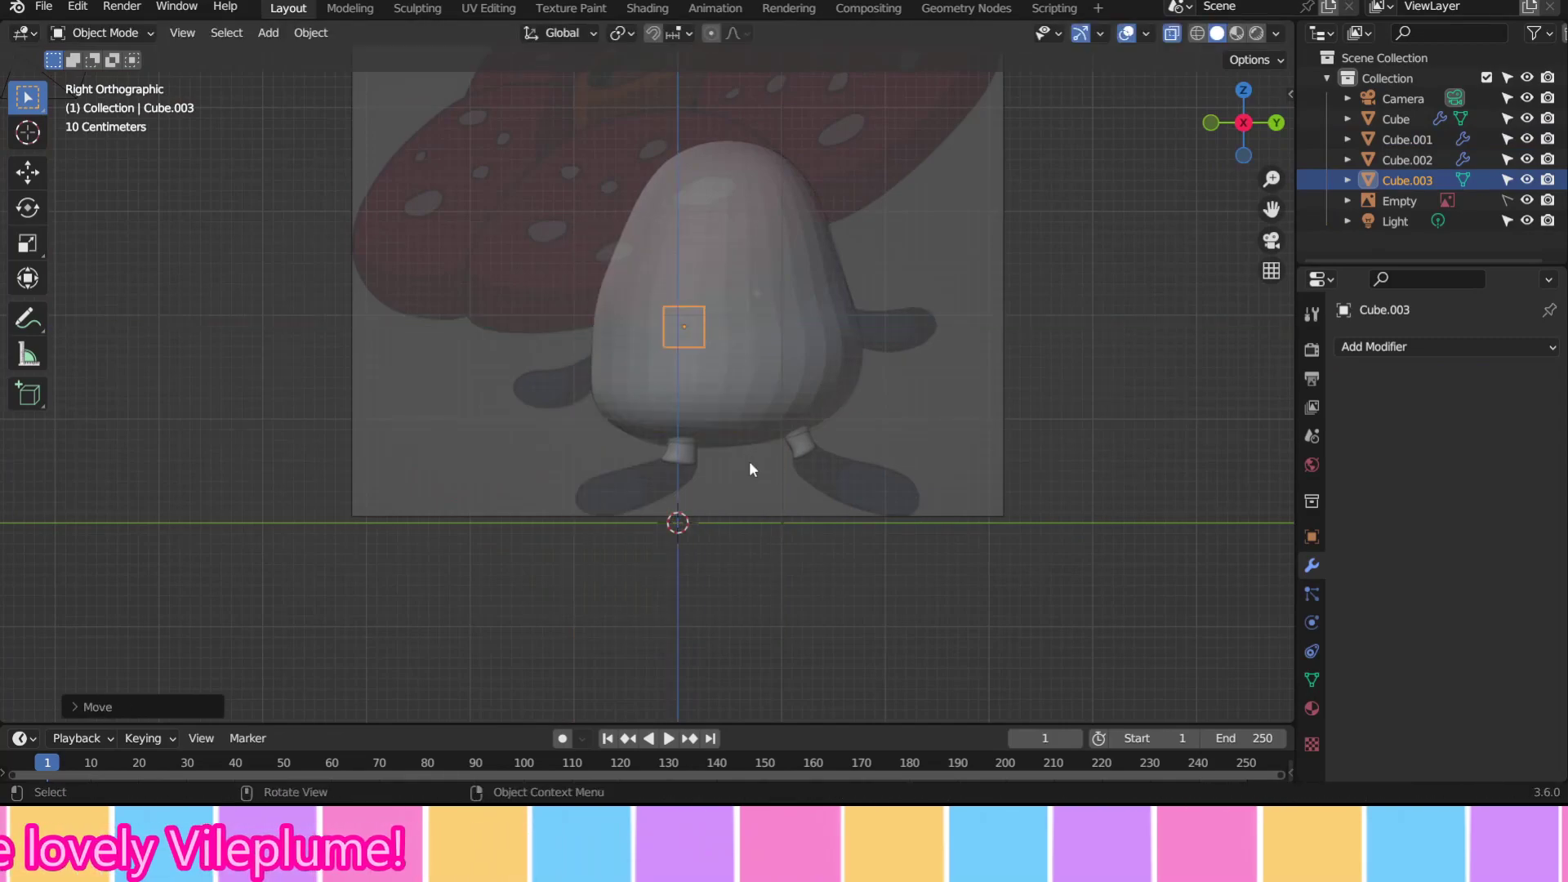
pyautogui.moveTo(828, 562); pyautogui.dragTo(1046, 569, button='middle')
pyautogui.press('s')
pyautogui.press('x')
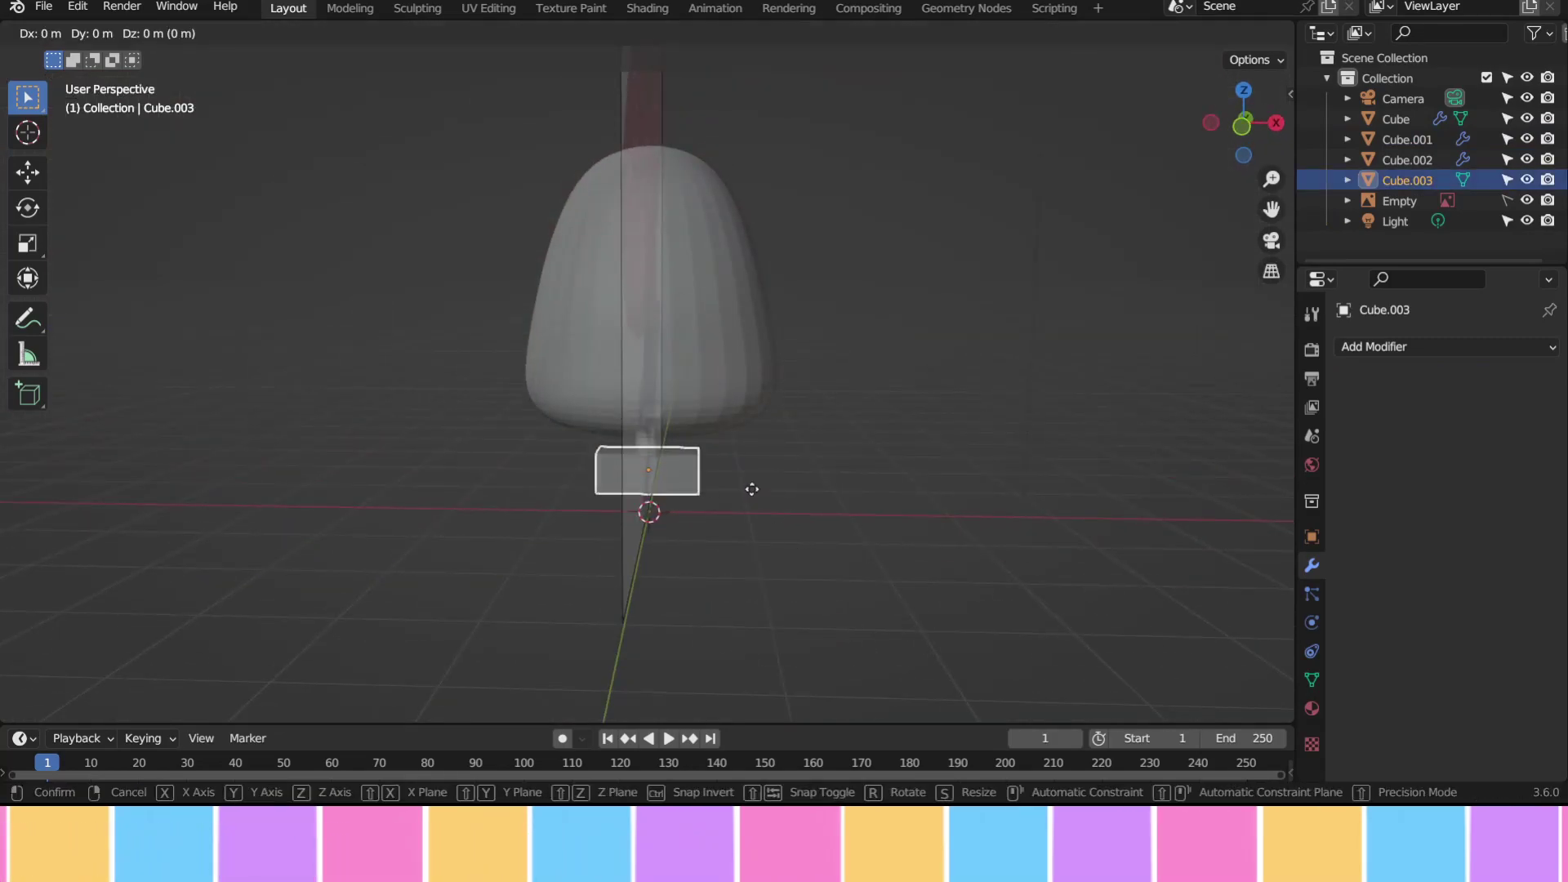
pyautogui.click(829, 512)
pyautogui.moveTo(829, 512); pyautogui.dragTo(771, 466, button='middle')
# Rotate the foot block on X and round it off with a Ctrl+1 Subdivision modifier
pyautogui.press('r')
pyautogui.press('x')
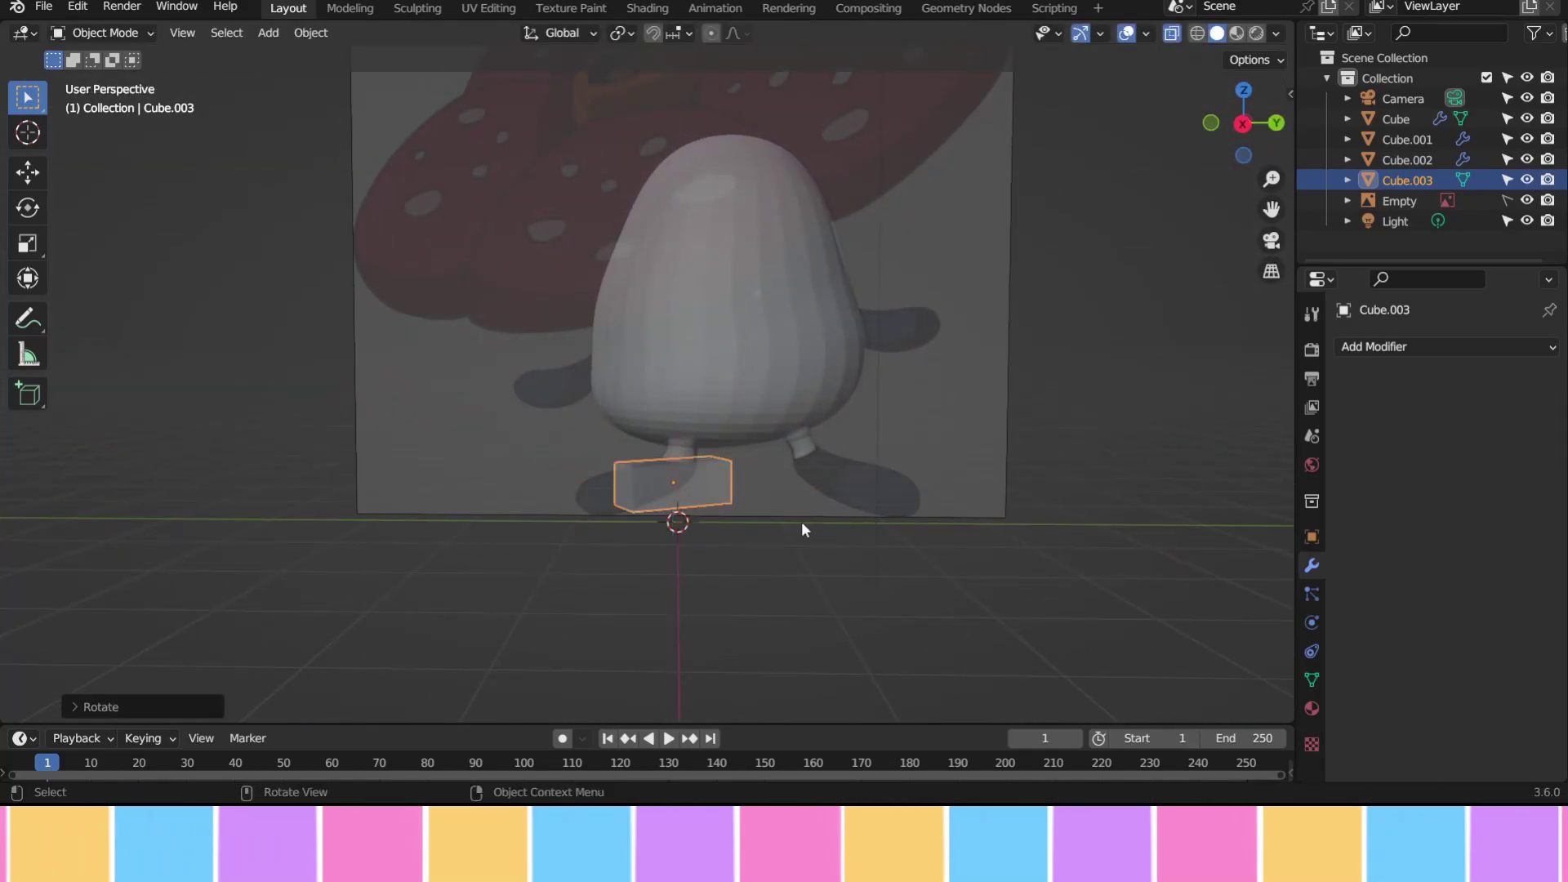
pyautogui.hotkey('shift', 'd')
pyautogui.click(943, 527)
pyautogui.click(1407, 180)
pyautogui.hotkey('ctrl', '1')
pyautogui.click(1406, 200)
pyautogui.doubleClick(1493, 438)
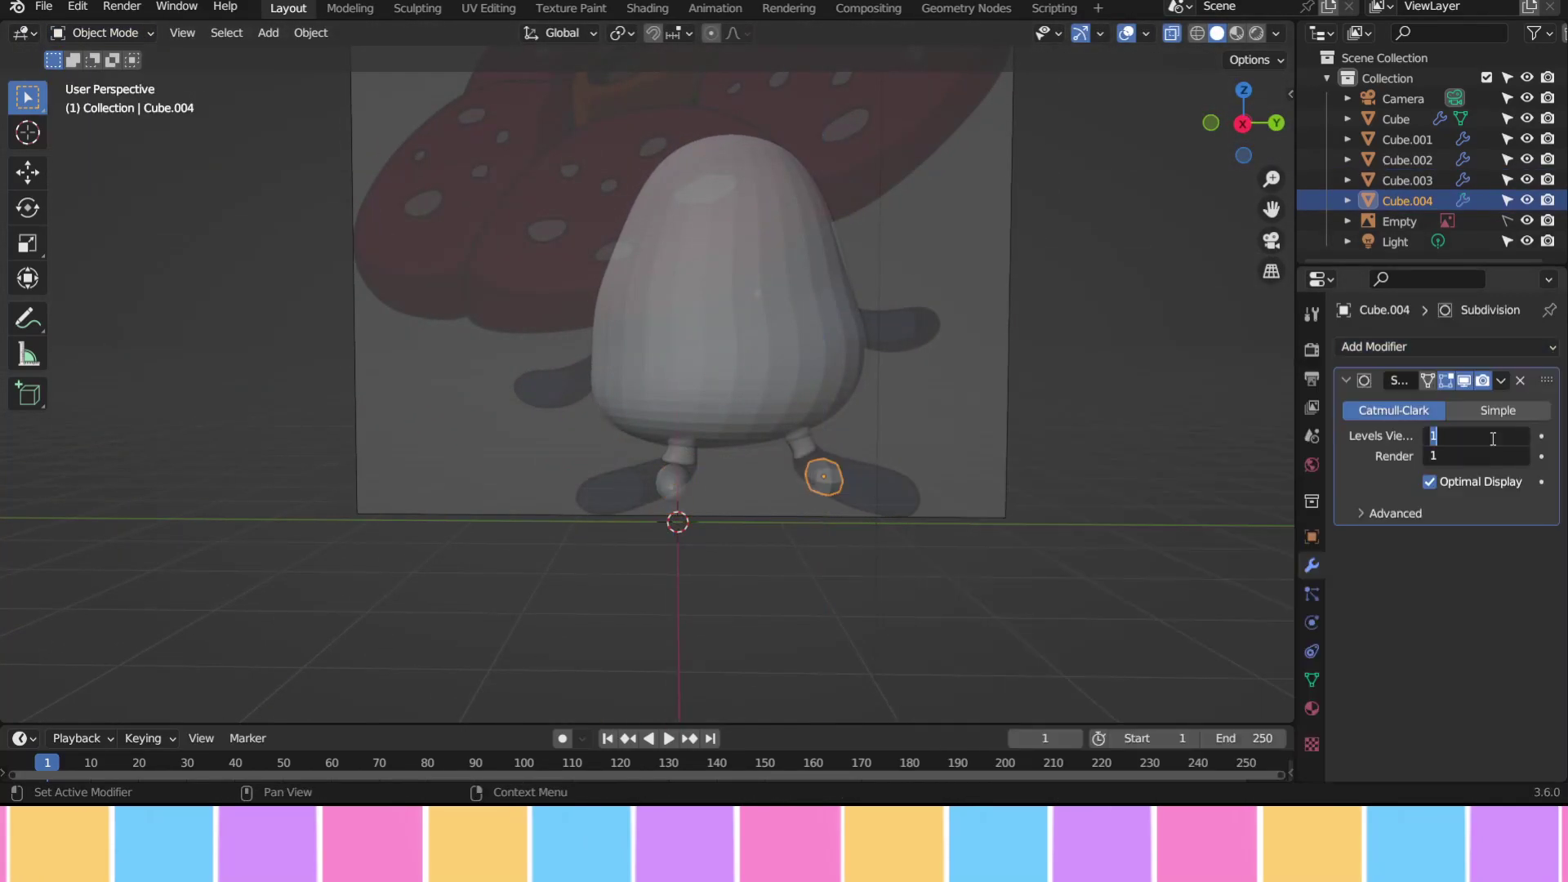
pyautogui.moveTo(734, 441)
pyautogui.mouseDown(button='middle')
pyautogui.moveTo(694, 439)
pyautogui.moveTo(910, 468)
pyautogui.mouseUp(button='middle')
# Add an edge loop across the left foot in Edit Mode, toggling X-ray to see it
pyautogui.click(666, 473)
pyautogui.press('Tab')
pyautogui.click(625, 470)
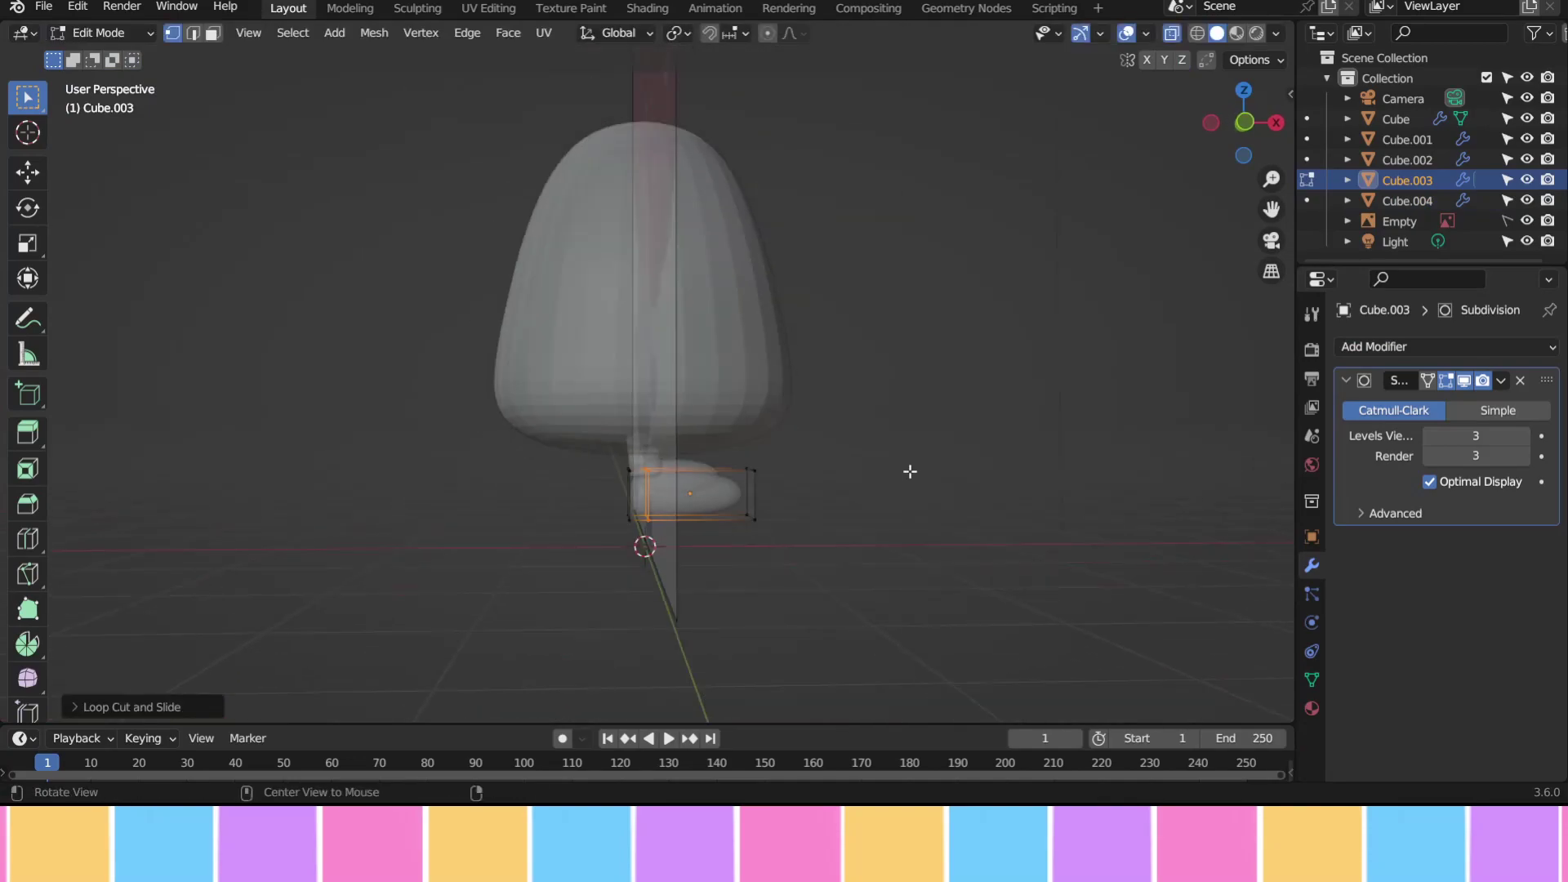
pyautogui.hotkey('alt', 'z')
pyautogui.click(793, 513)
pyautogui.moveTo(793, 514); pyautogui.dragTo(734, 490, button='middle')
pyautogui.hotkey('alt', 'z')
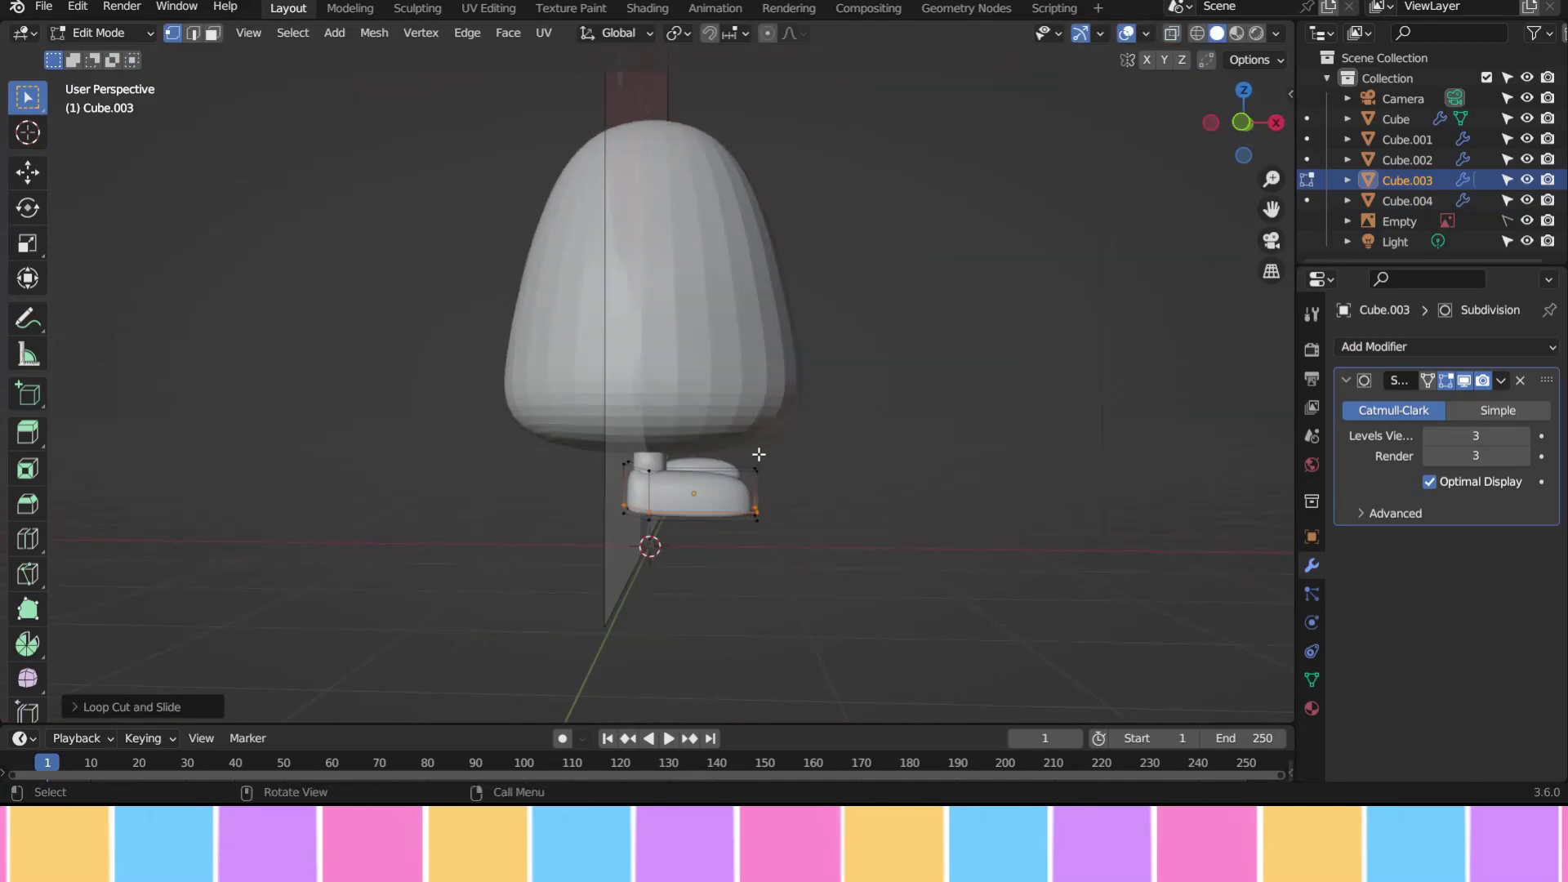
# Scale and move the foot's end edges from the front view to shape its tip
pyautogui.press('KP_1')
pyautogui.press('s')
pyautogui.click(780, 567)
pyautogui.click(952, 524)
pyautogui.hotkey('alt', 'z')
pyautogui.moveTo(952, 523)
pyautogui.mouseDown(button='middle')
pyautogui.moveTo(805, 490)
pyautogui.moveTo(1092, 532)
pyautogui.moveTo(875, 560)
pyautogui.moveTo(621, 506)
pyautogui.moveTo(817, 653)
pyautogui.mouseUp(button='middle')
# Stretch the left foot along Y to make it elongated
pyautogui.press('Tab')
pyautogui.press('Tab')
pyautogui.press('s')
pyautogui.press('y')
pyautogui.click(839, 670)
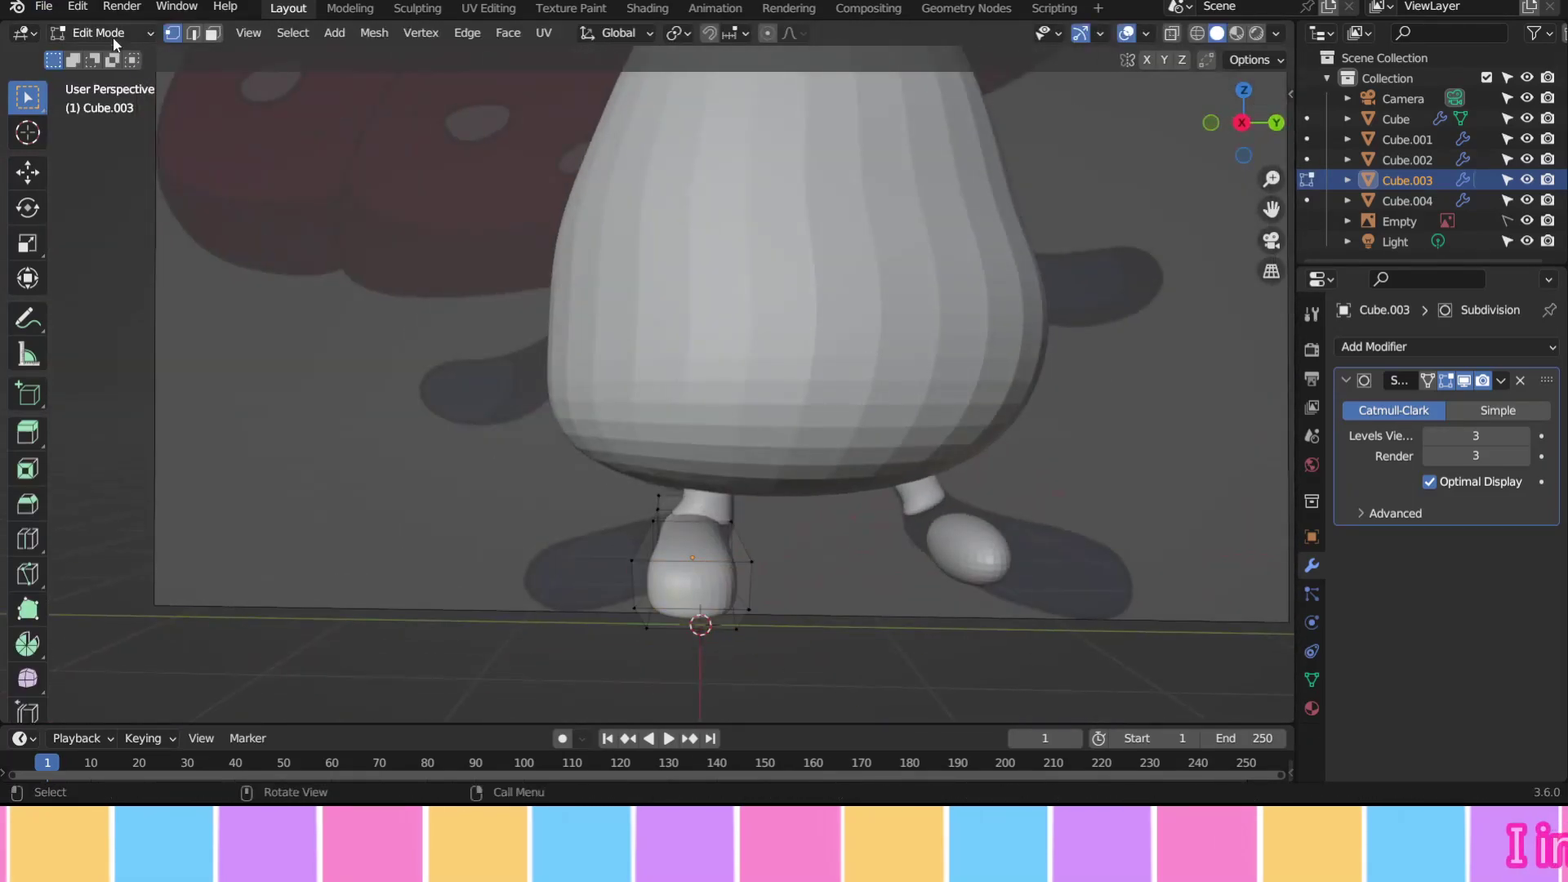
pyautogui.press('Tab')
pyautogui.click(1254, 155)
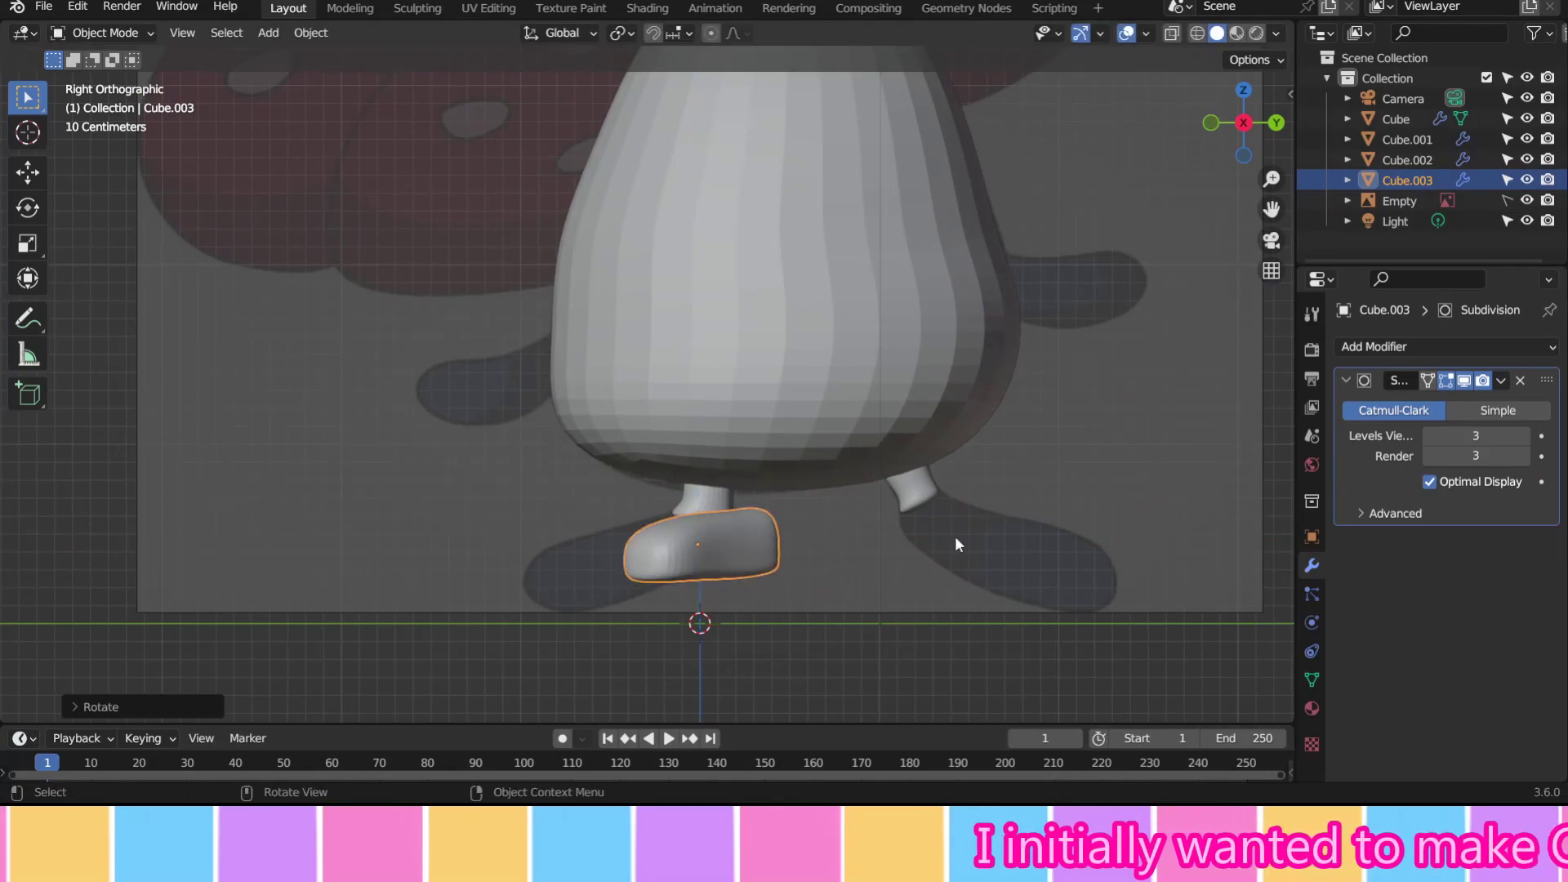
pyautogui.press('s')
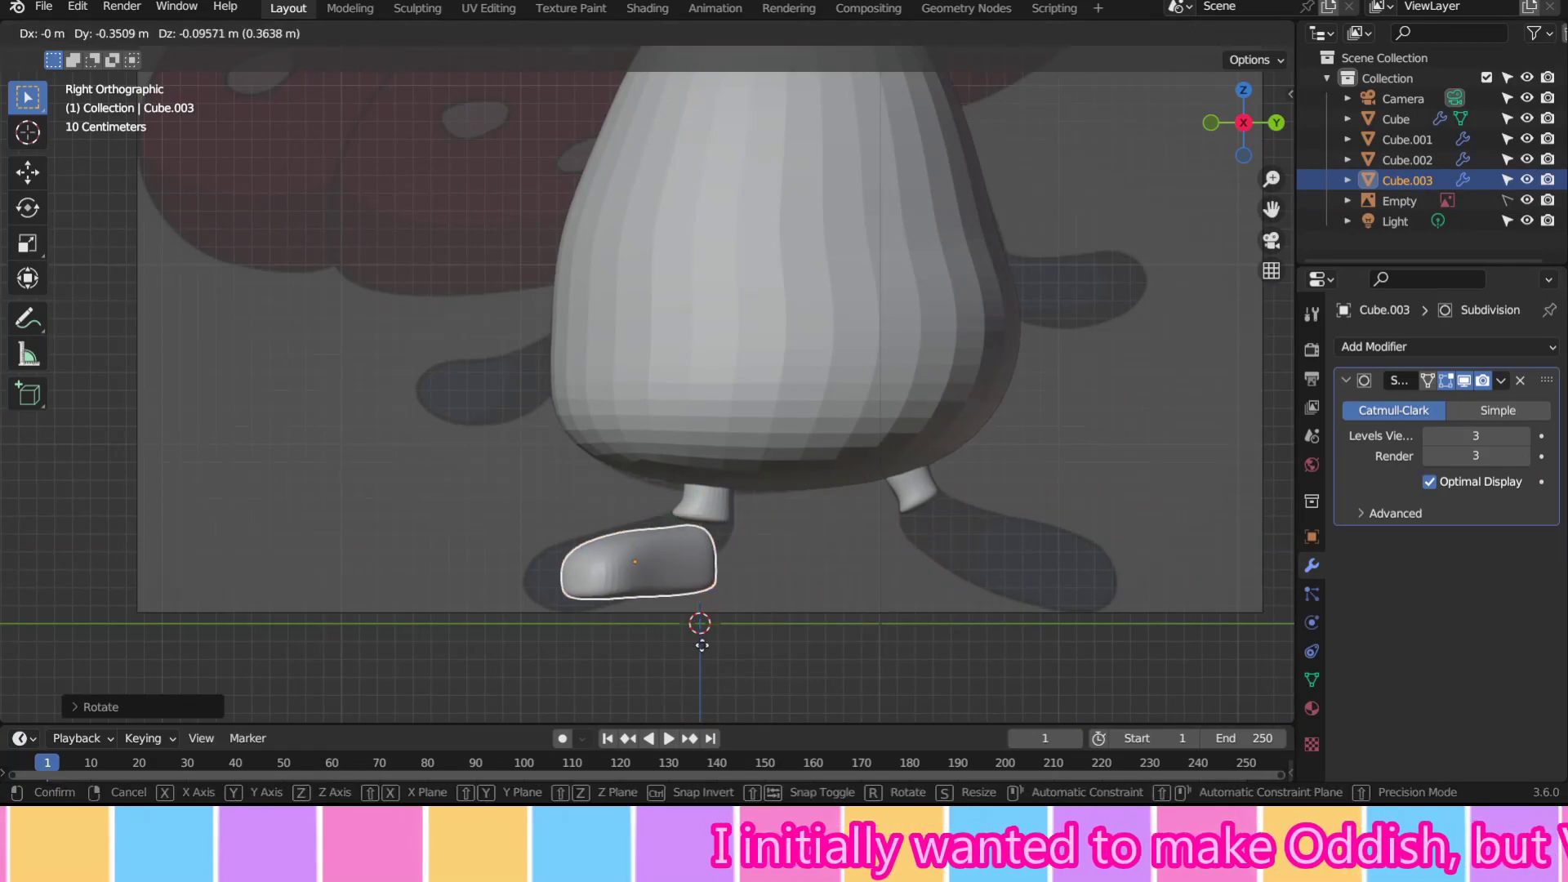
pyautogui.press('Escape')
pyautogui.moveTo(954, 535)
pyautogui.mouseDown(button='middle')
pyautogui.moveTo(909, 606)
pyautogui.moveTo(928, 658)
pyautogui.moveTo(909, 574)
pyautogui.mouseUp(button='middle')
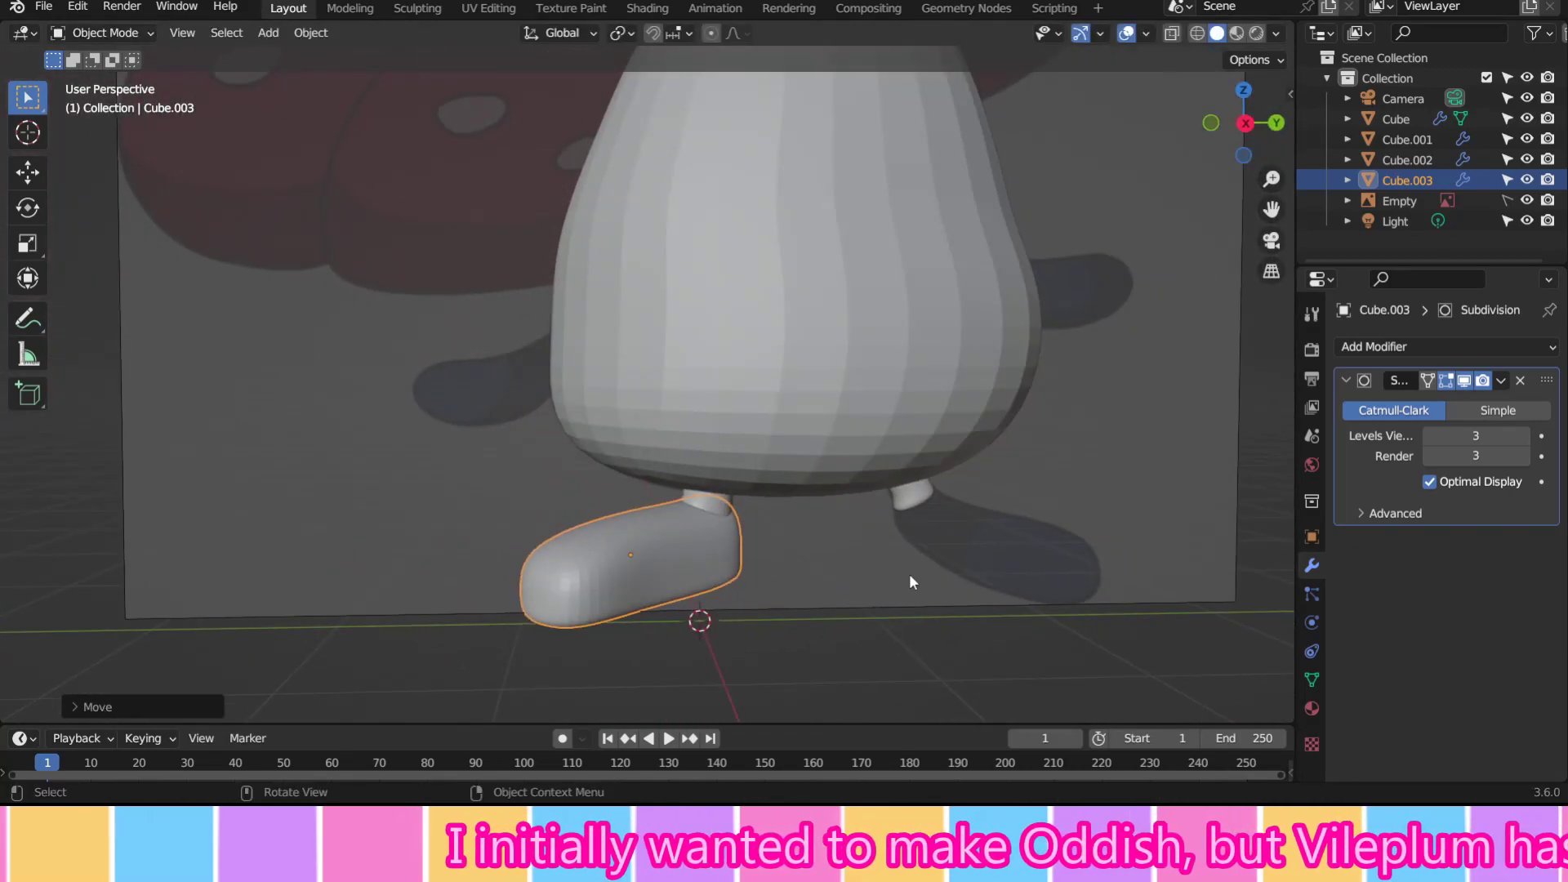
# Duplicate the left foot for the right leg and delete the stray extra copy
pyautogui.hotkey('shift', 'd')
pyautogui.click(1031, 575)
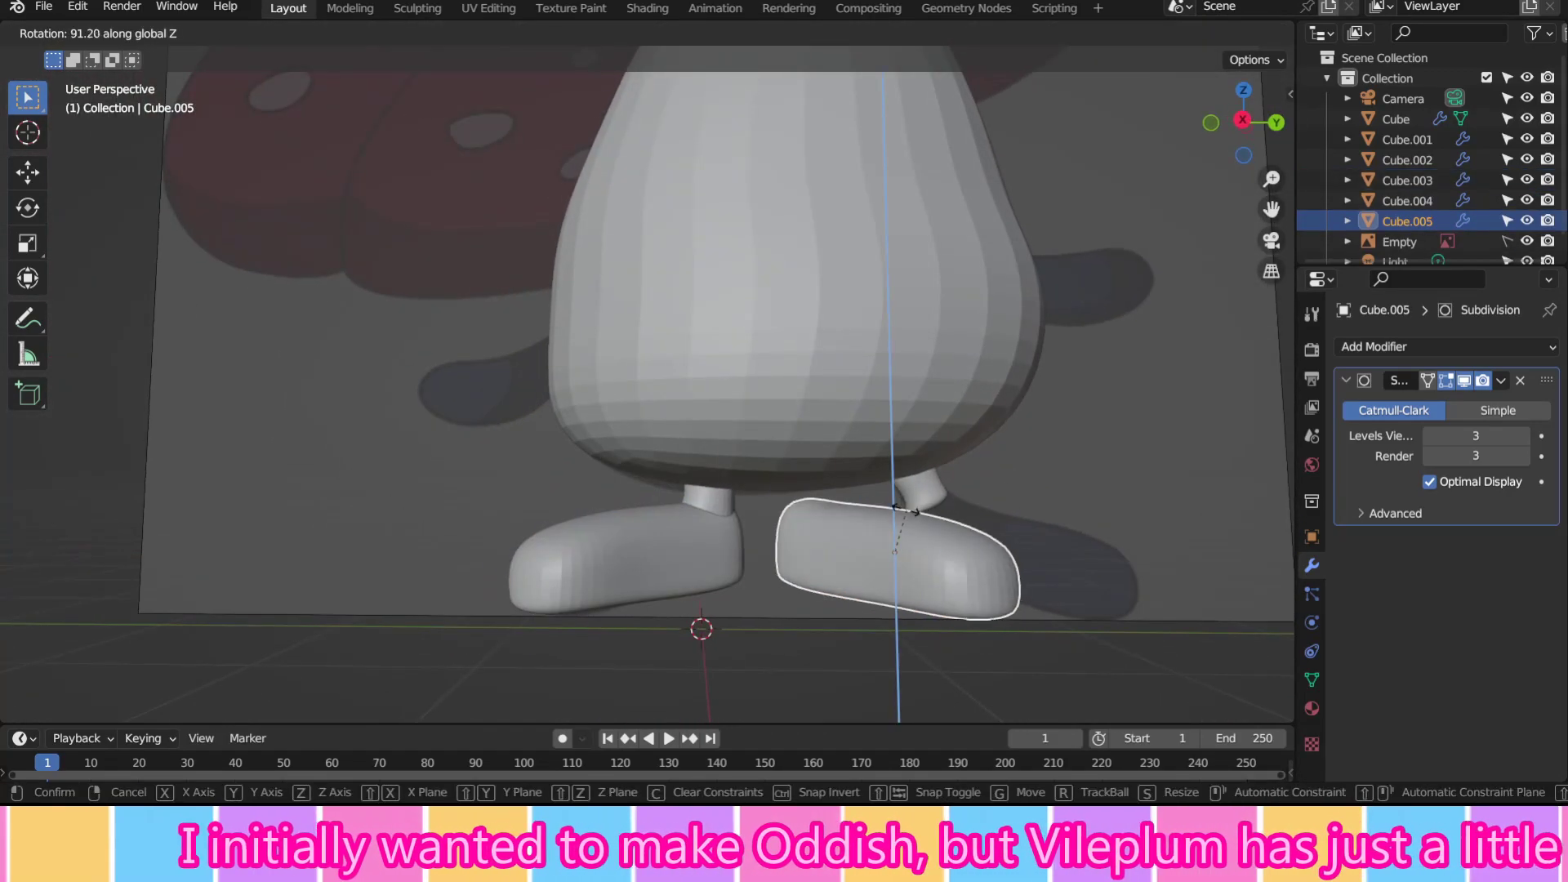
pyautogui.press('Escape')
pyautogui.press('r')
pyautogui.press('y')
pyautogui.press('Escape')
pyautogui.press('g')
pyautogui.press('x')
pyautogui.press('s')
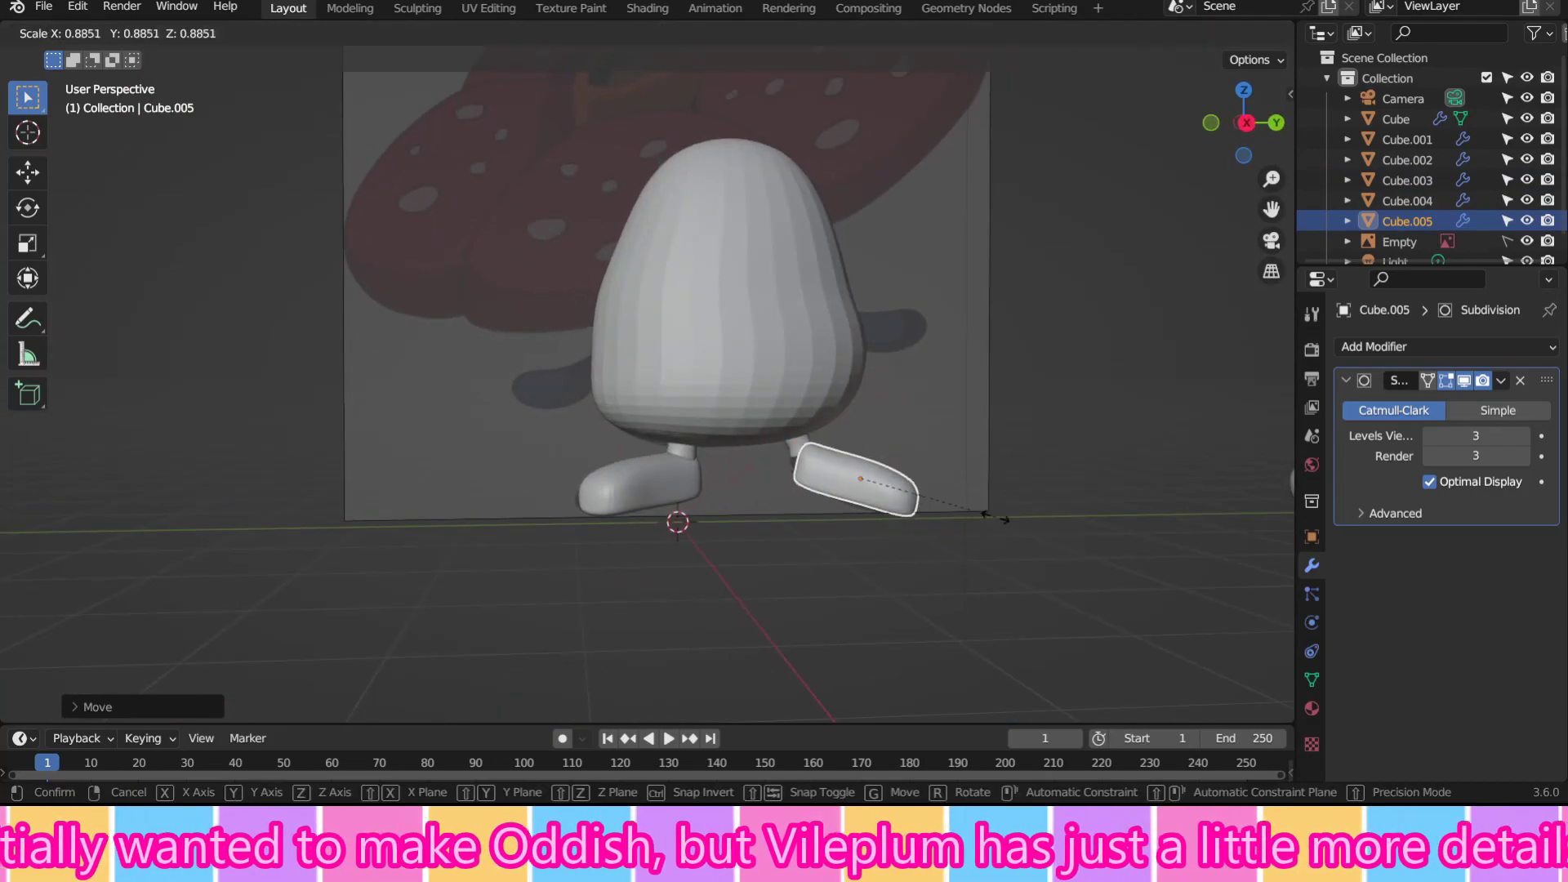
pyautogui.press('Escape')
pyautogui.moveTo(1062, 480); pyautogui.dragTo(951, 549, button='middle')
pyautogui.press('Delete')
# Move the right foot into place under the right leg from the side view
pyautogui.press('KP_3')
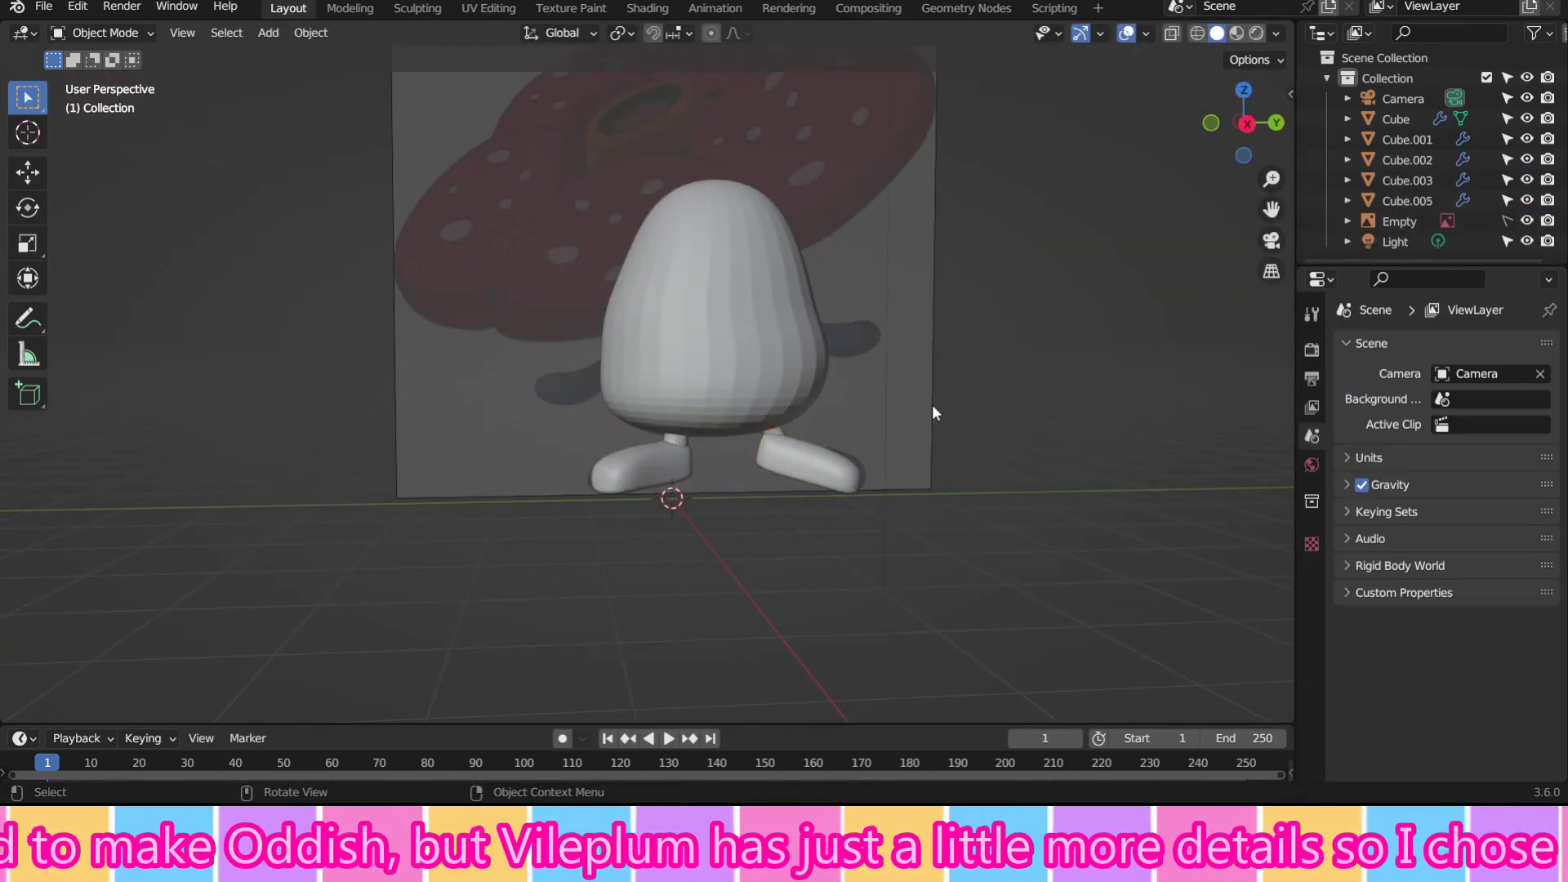
pyautogui.click(817, 458)
pyautogui.click(102, 33)
pyautogui.click(123, 71)
pyautogui.scroll(5, 596, 609)
pyautogui.press('Tab')
pyautogui.click(596, 609)
pyautogui.click(1183, 629)
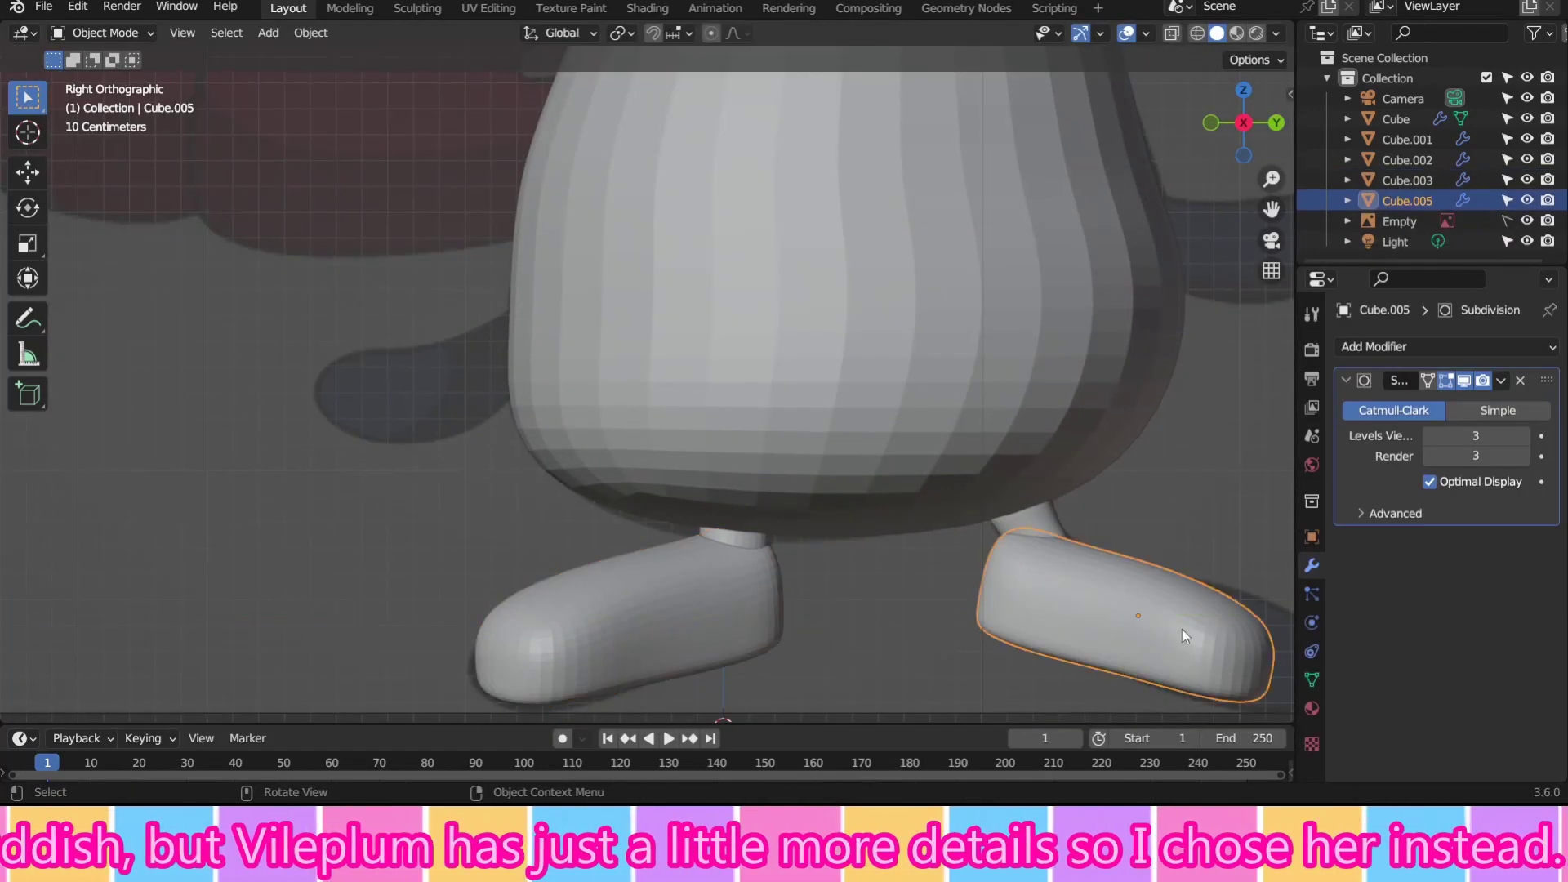
pyautogui.press('g')
pyautogui.moveTo(1182, 629)
pyautogui.keyDown('shift'); pyautogui.mouseDown(button='middle')
pyautogui.moveTo(946, 579)
pyautogui.moveTo(1012, 530)
pyautogui.mouseUp(button='middle'); pyautogui.keyUp('shift')
pyautogui.click(996, 560)
# Adjust the left foot's size in Edit Mode and return to Object Mode in side view
pyautogui.click(102, 33)
pyautogui.click(104, 78)
pyautogui.press('Tab')
pyautogui.click(455, 498)
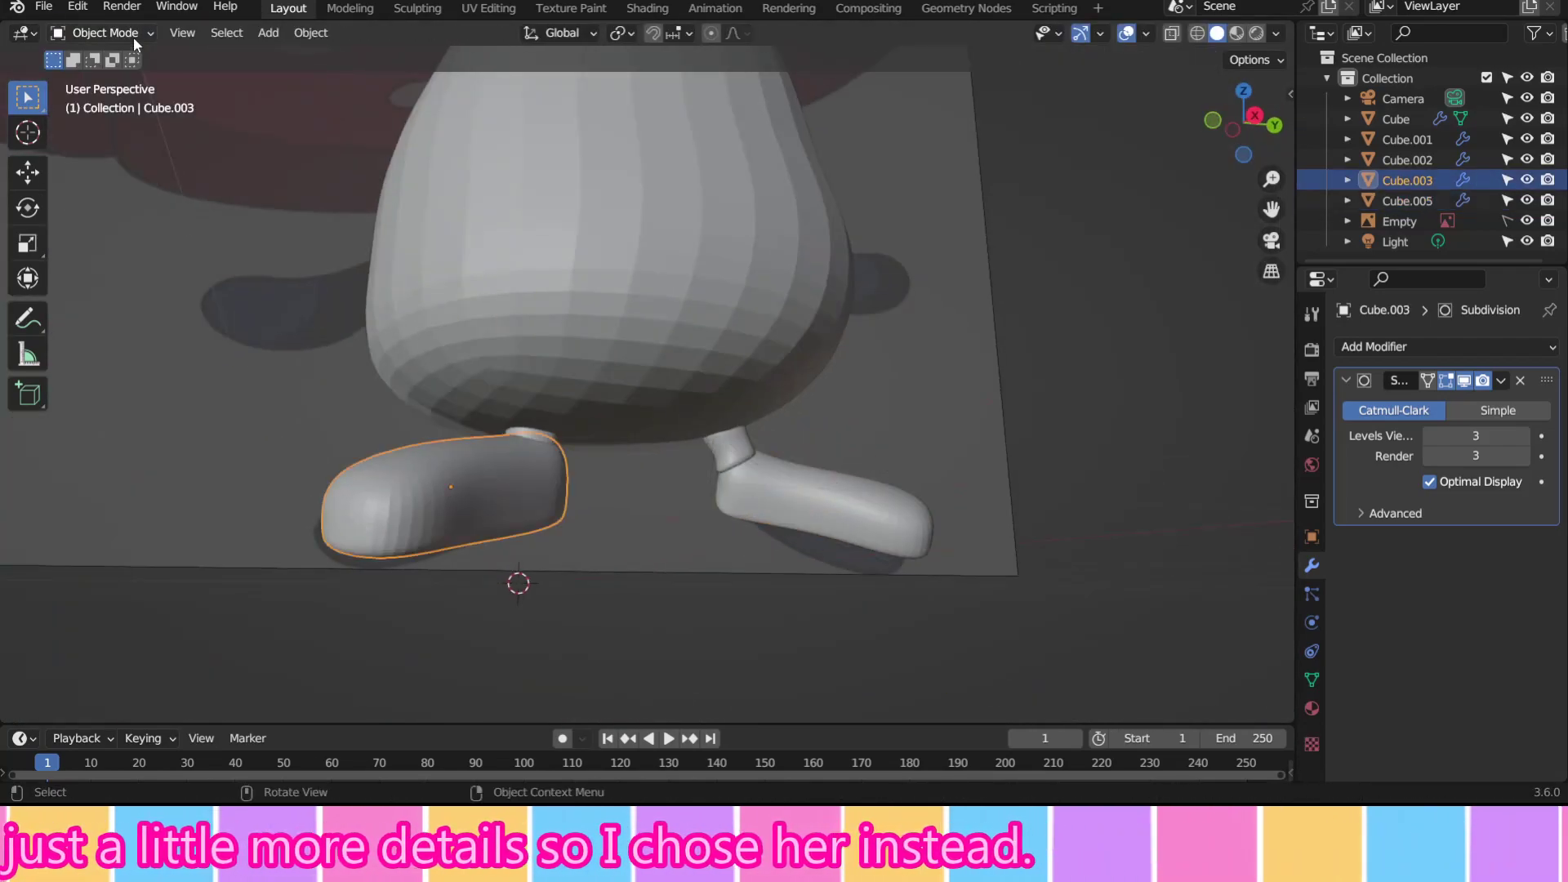
pyautogui.press('Tab')
pyautogui.press('s')
pyautogui.moveTo(570, 480); pyautogui.dragTo(615, 570, button='middle')
pyautogui.press('Tab')
pyautogui.press('KP_3')
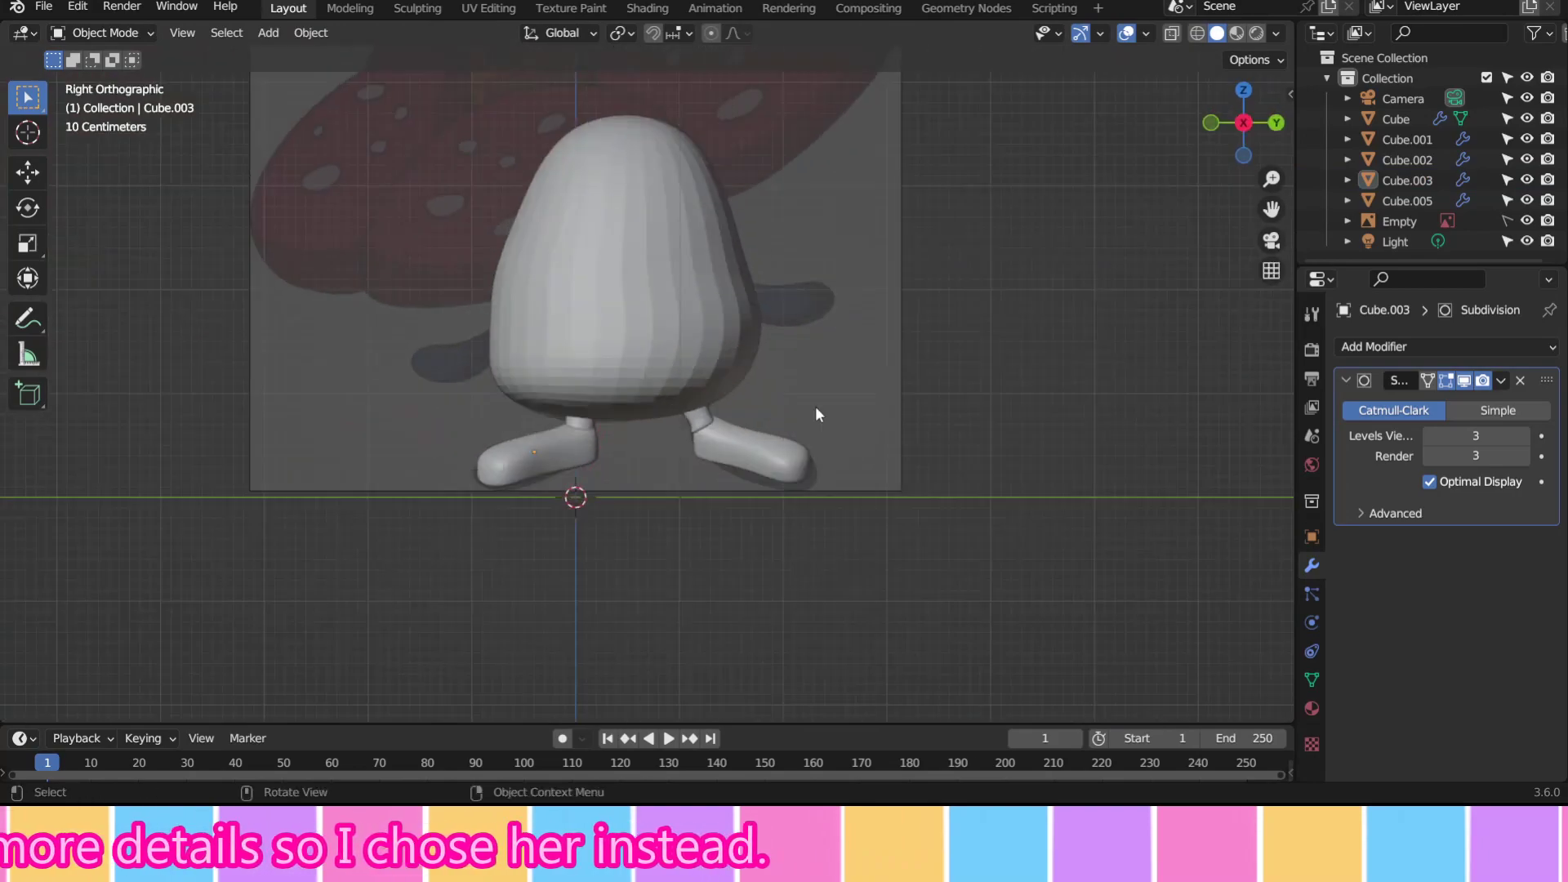
pyautogui.hotkey('shift', 'a')
# Shrink the new sphere, place it against the body's side, and make it the sculpt target
pyautogui.press('s')
pyautogui.press('g')
pyautogui.click(889, 313)
pyautogui.keyDown('shift'); pyautogui.moveTo(889, 313); pyautogui.dragTo(908, 488, button='middle'); pyautogui.keyUp('shift')
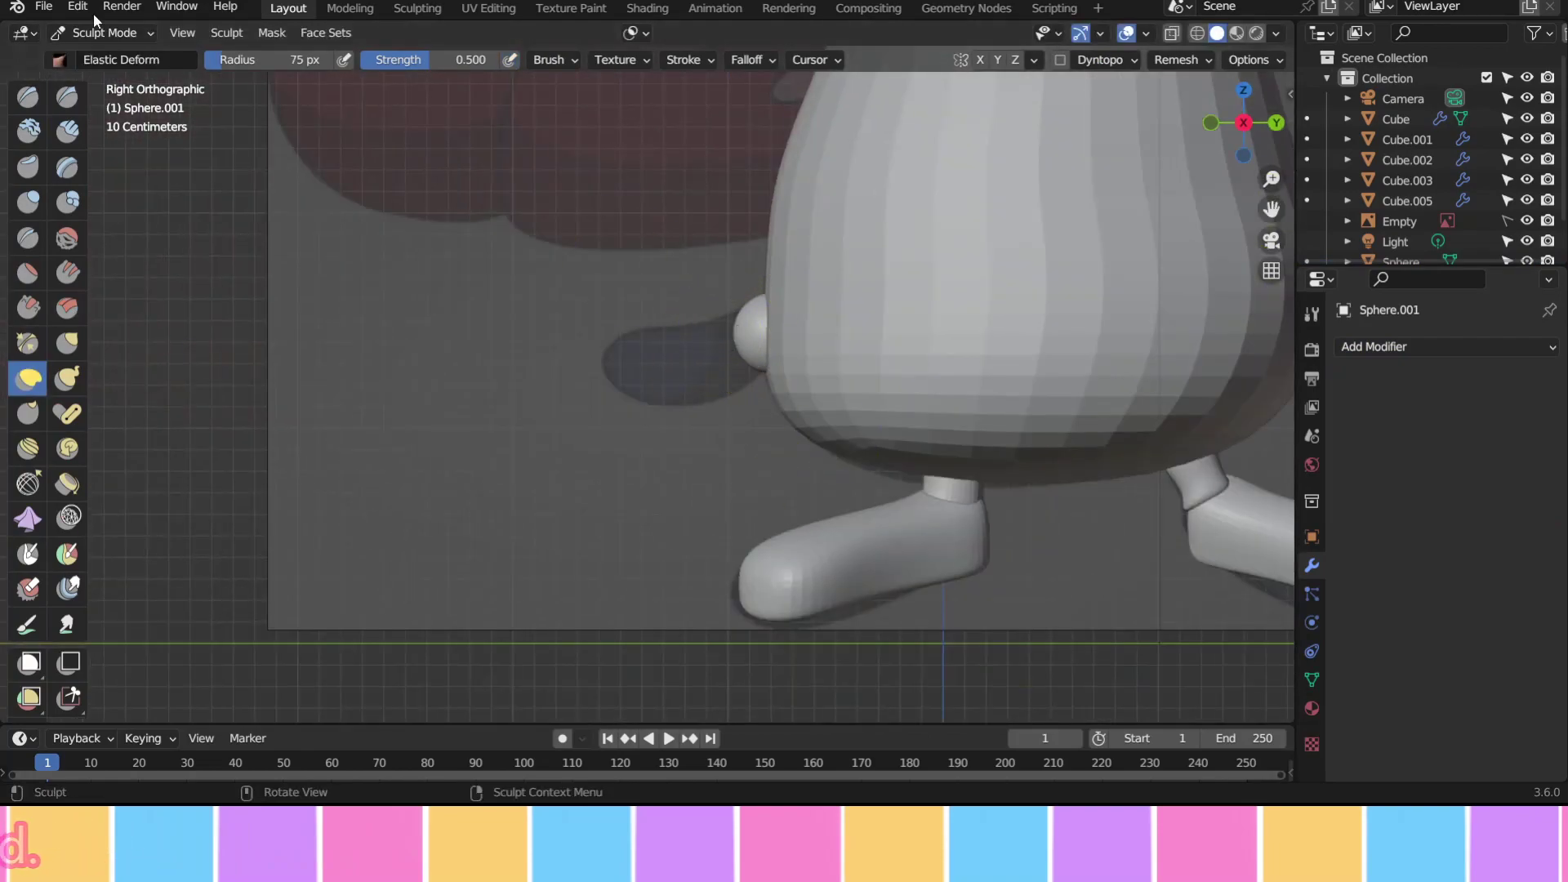
pyautogui.hotkey('alt', 'q')
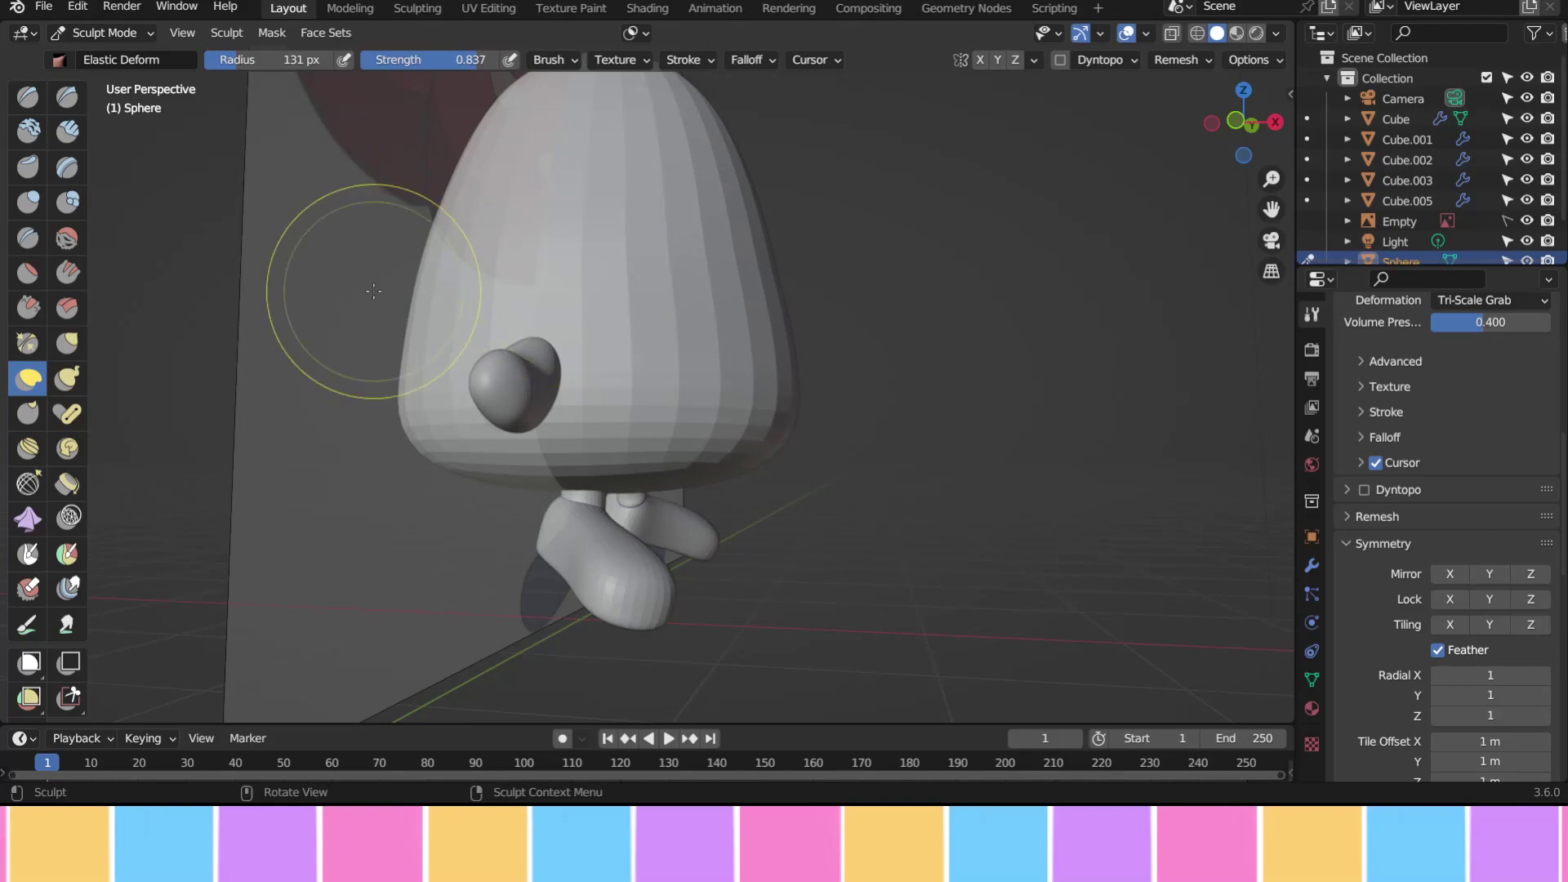
# Sculpt the side sphere into a rounded arm bump with the Elastic Deform brush
pyautogui.moveTo(374, 291)
pyautogui.mouseDown(button='middle')
pyautogui.moveTo(686, 472)
pyautogui.moveTo(420, 420)
pyautogui.moveTo(658, 346)
pyautogui.mouseUp(button='middle')
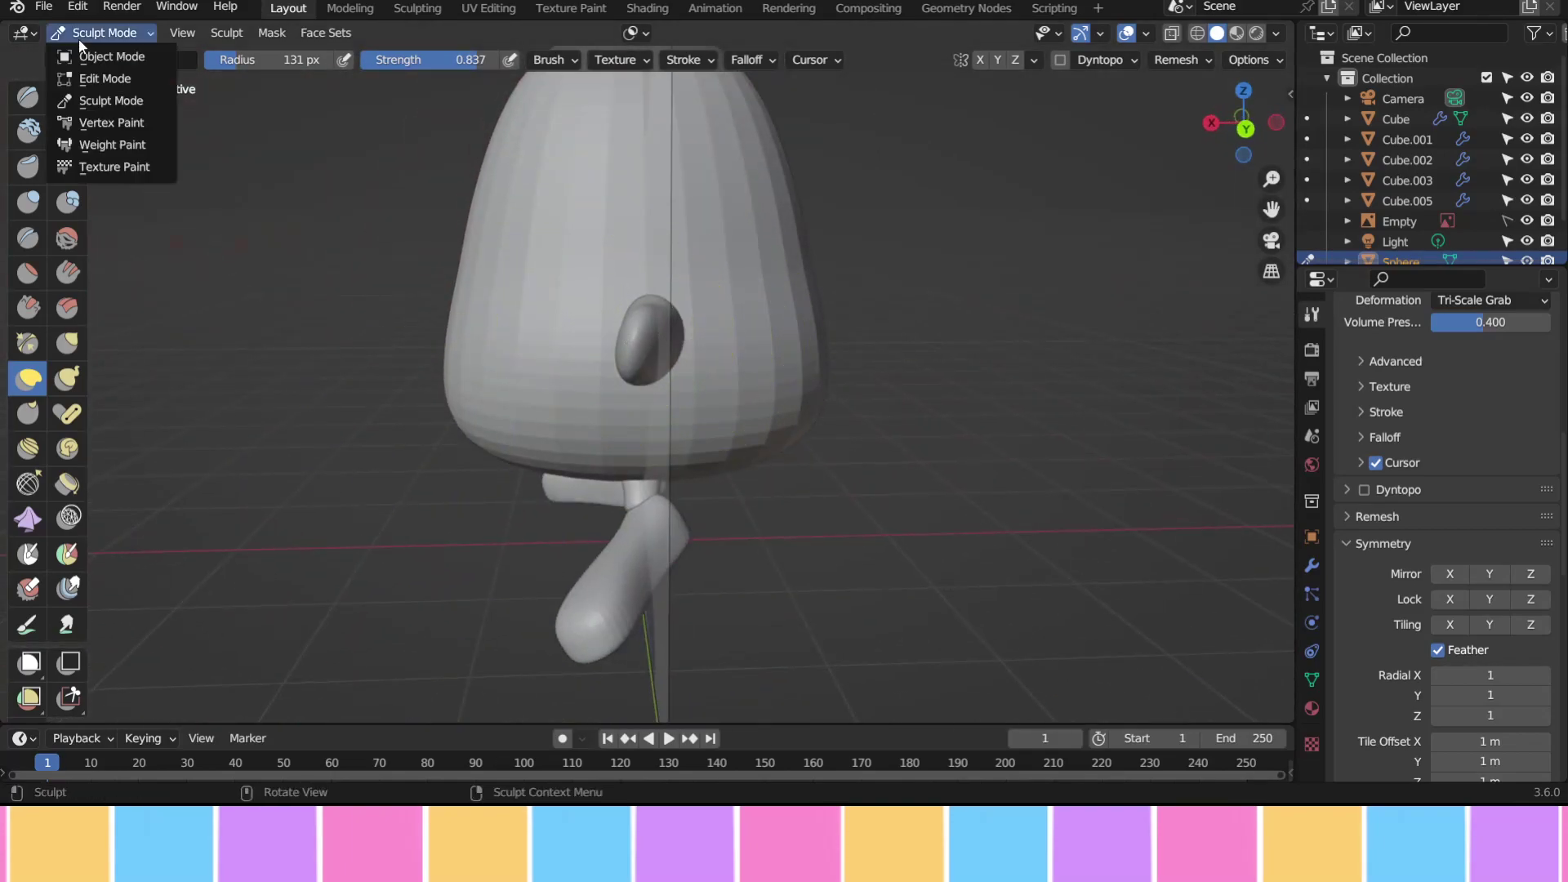
pyautogui.moveTo(665, 343); pyautogui.dragTo(688, 351)
pyautogui.moveTo(655, 357)
pyautogui.mouseDown(button='middle')
pyautogui.moveTo(735, 349)
pyautogui.moveTo(930, 378)
pyautogui.moveTo(762, 280)
pyautogui.moveTo(589, 417)
pyautogui.mouseUp(button='middle')
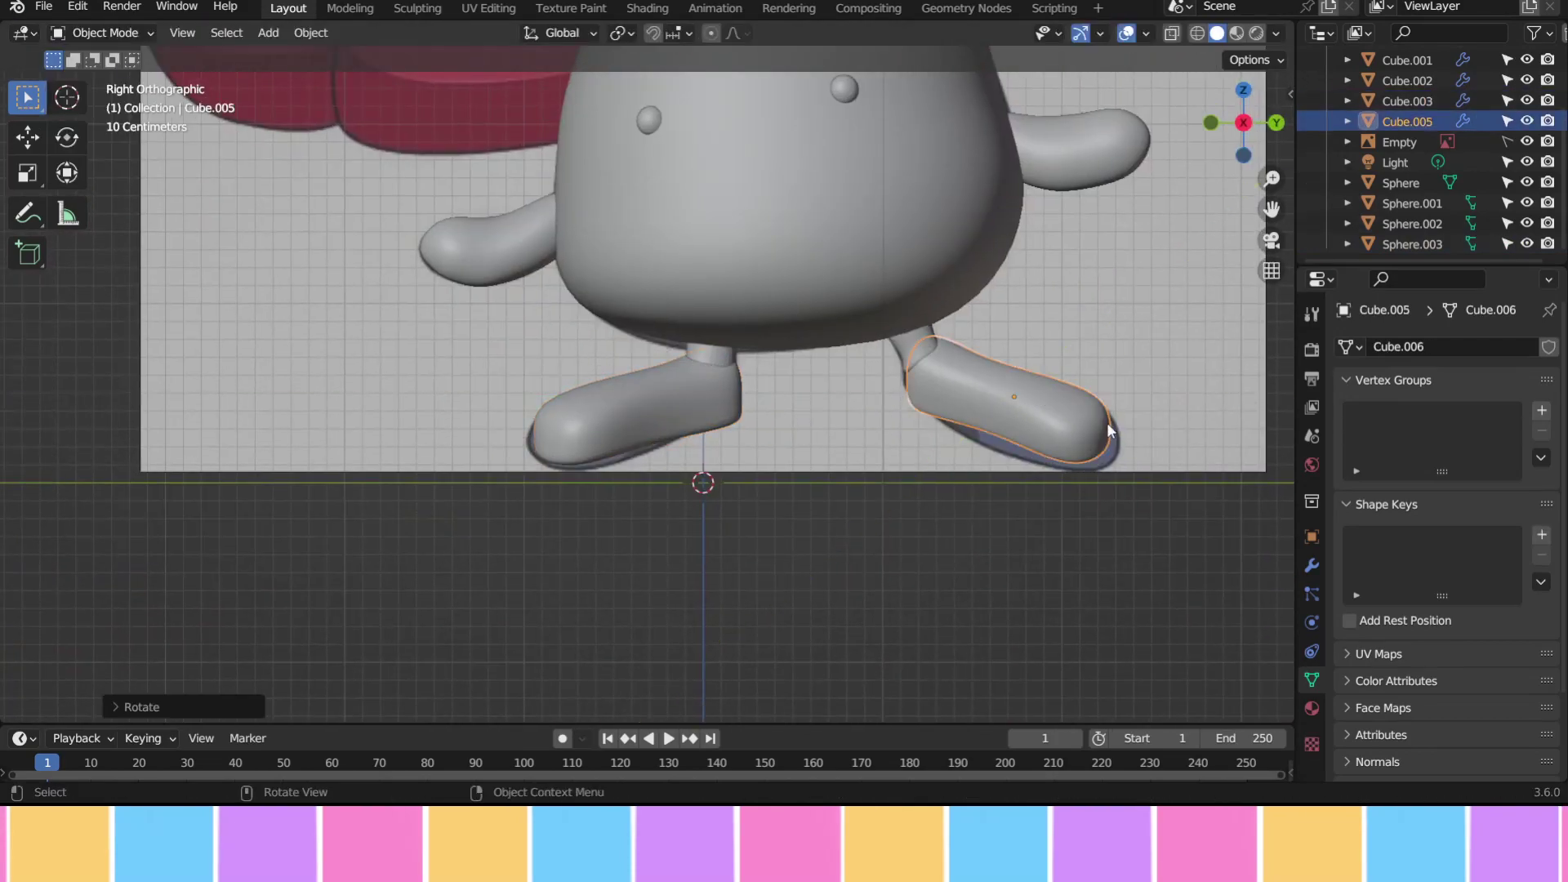
# Make a small foot adjustment in Edit Mode and return to Object Mode
pyautogui.press('Tab')
pyautogui.press('Escape')
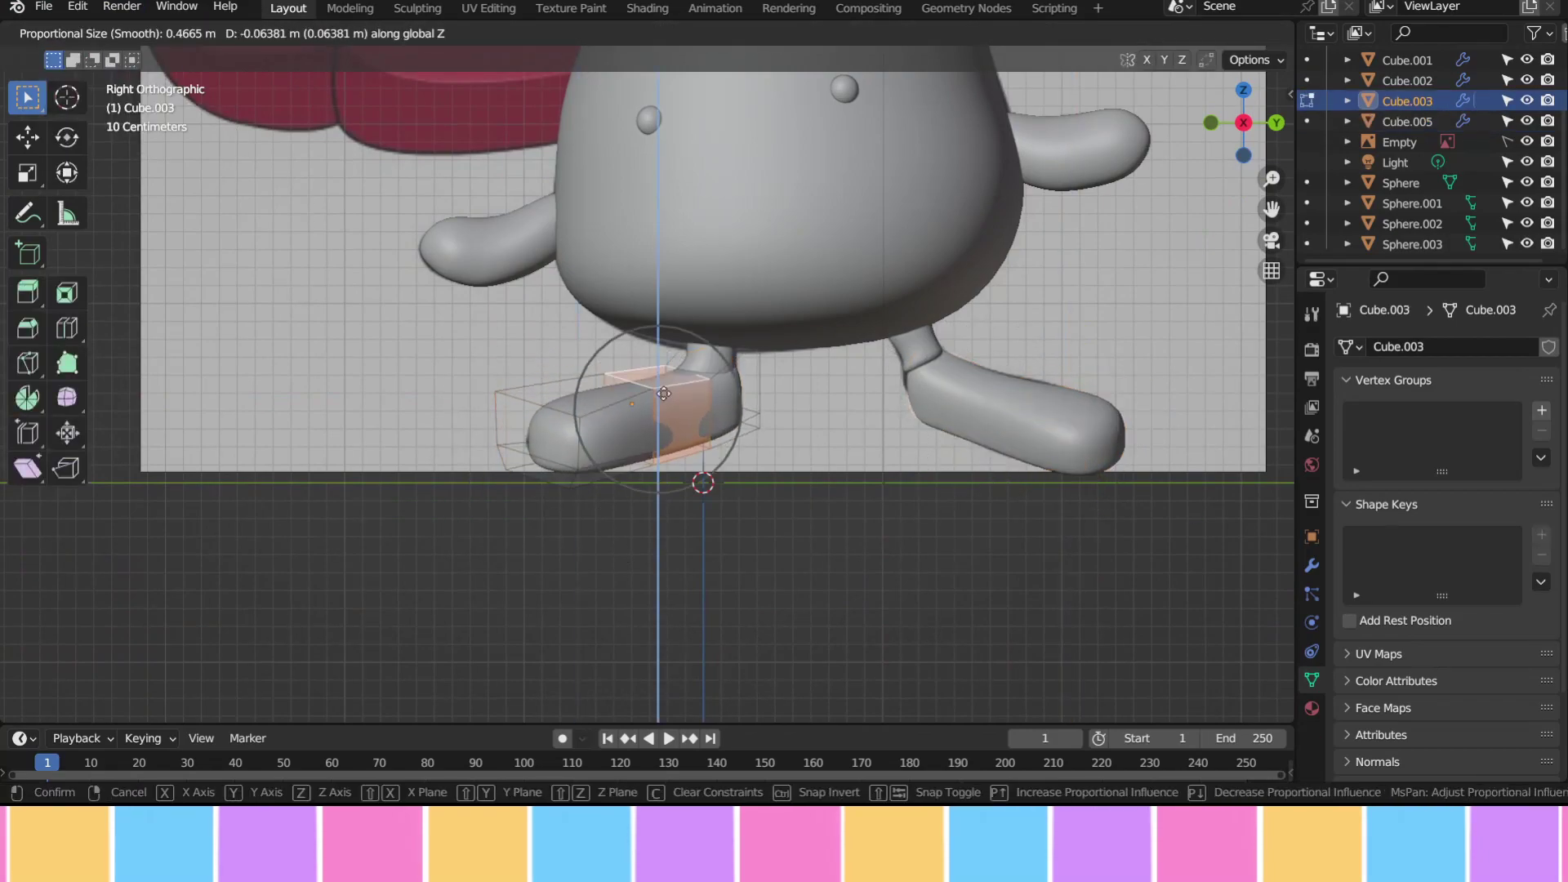
pyautogui.press('Escape')
pyautogui.press('Tab')
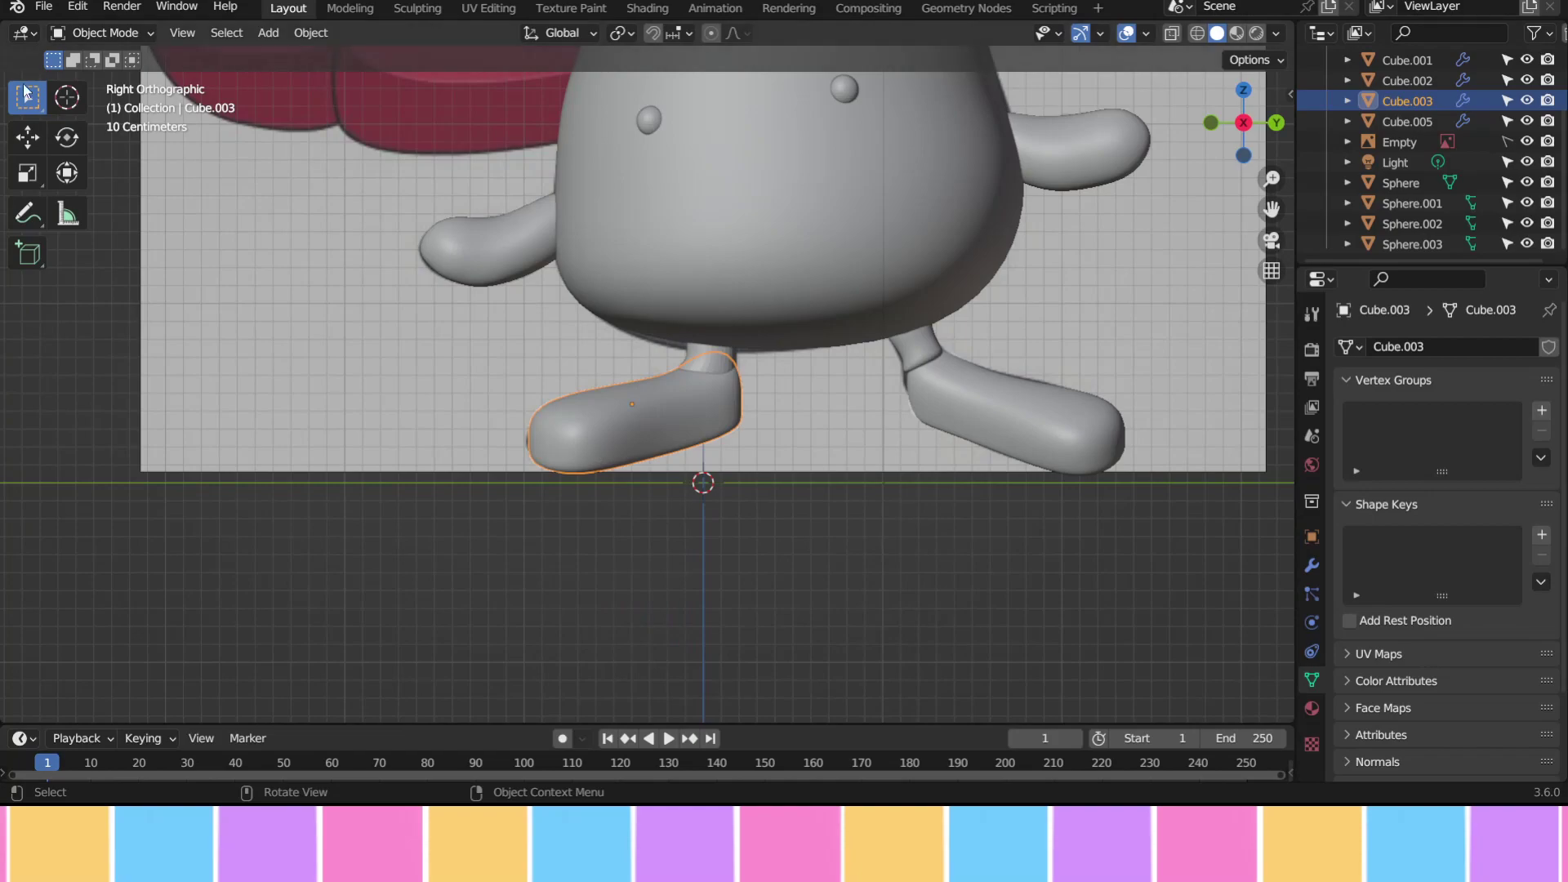
pyautogui.scroll(-4, 927, 196)
# Add a cube above the head, scale it along Z, and give it Subdivision level 2
pyautogui.hotkey('shift', 'a')
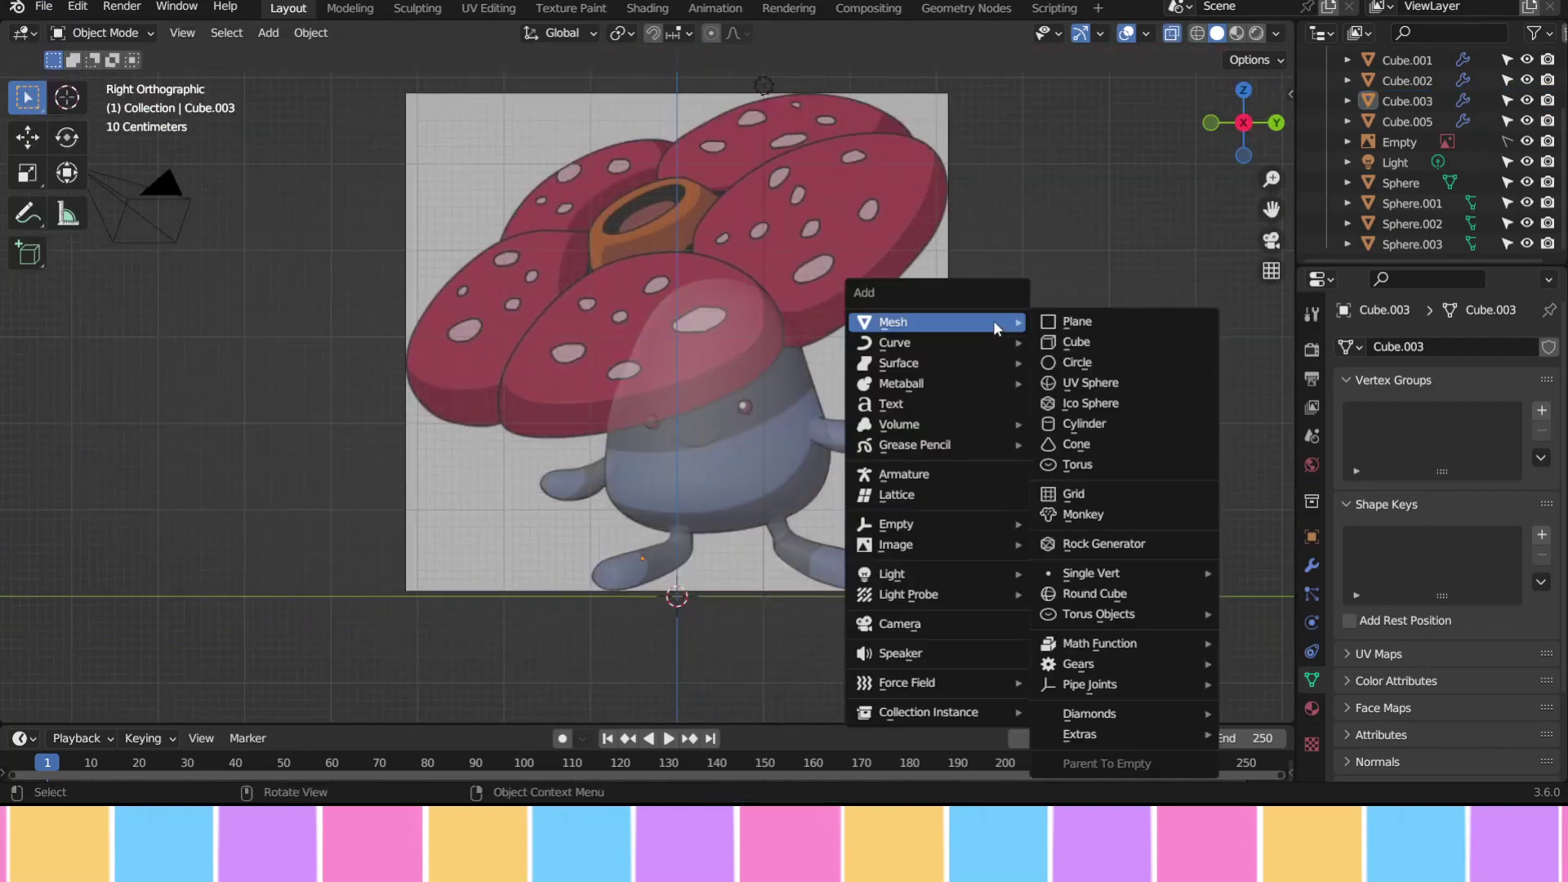
pyautogui.click(1151, 343)
pyautogui.press('g')
pyautogui.press('z')
pyautogui.press('s')
pyautogui.press('z')
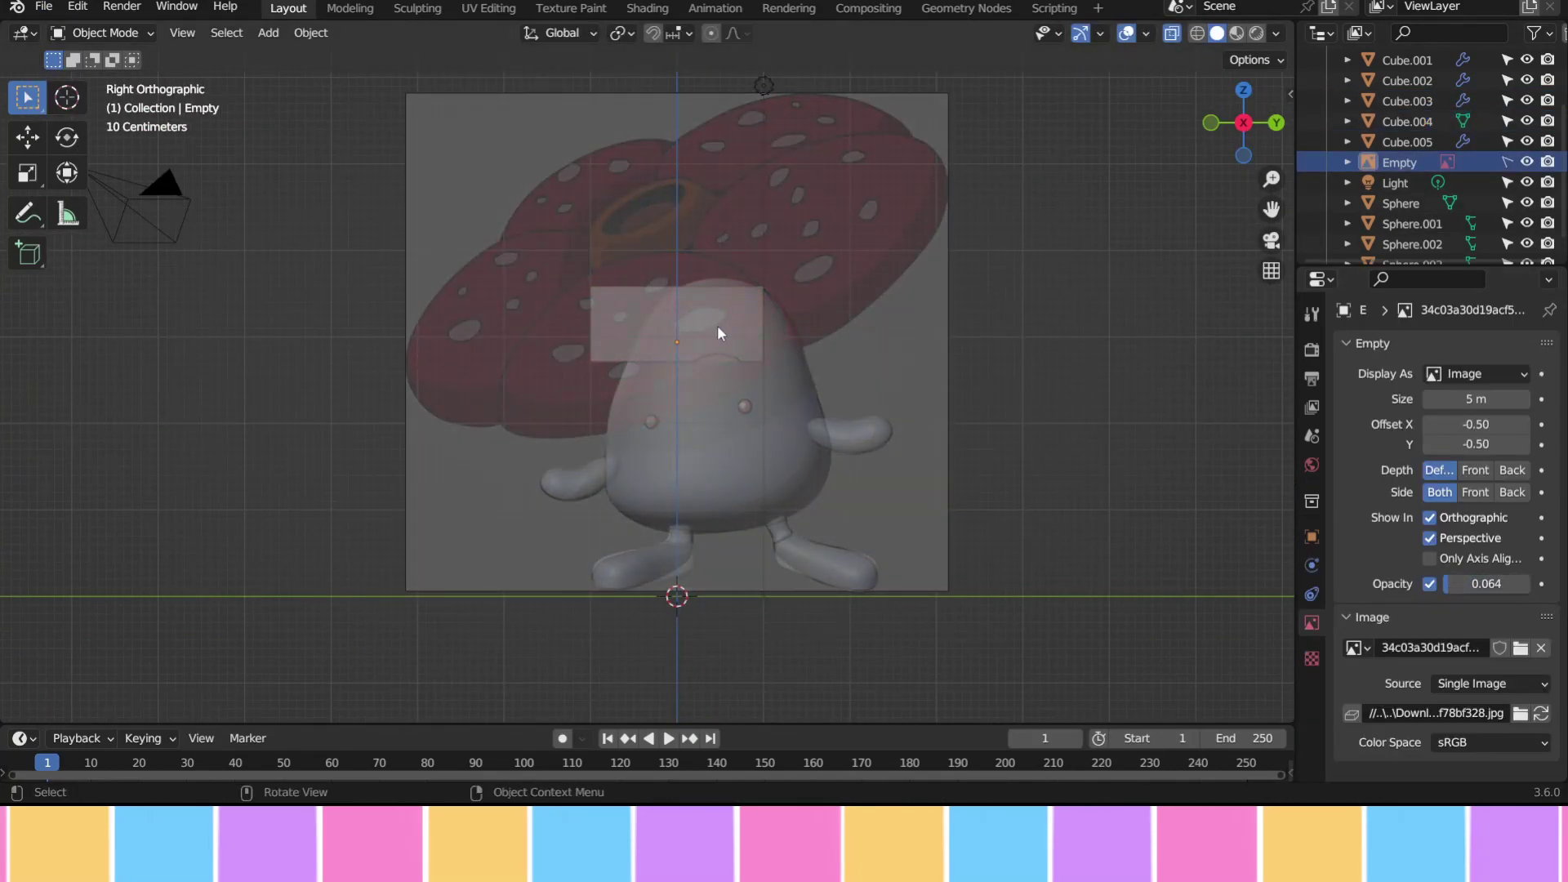
pyautogui.hotkey('ctrl', '2')
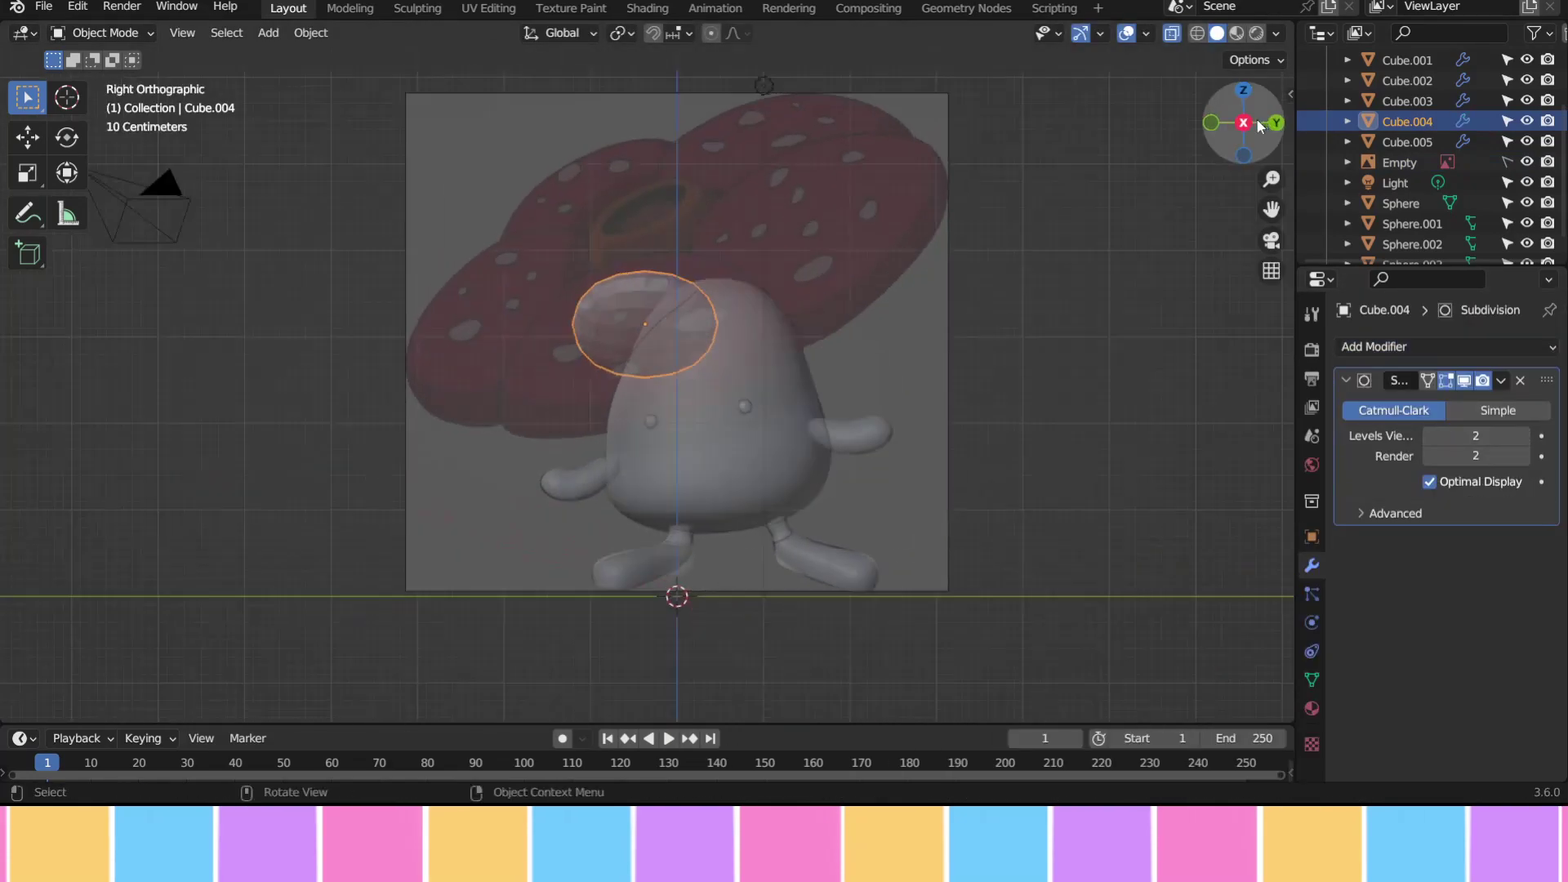
pyautogui.click(813, 300)
# Resize the cap box's top face against the reference with X-ray turned on
pyautogui.press('Tab')
pyautogui.moveTo(813, 300); pyautogui.dragTo(1025, 276, button='middle')
pyautogui.press('KP_3')
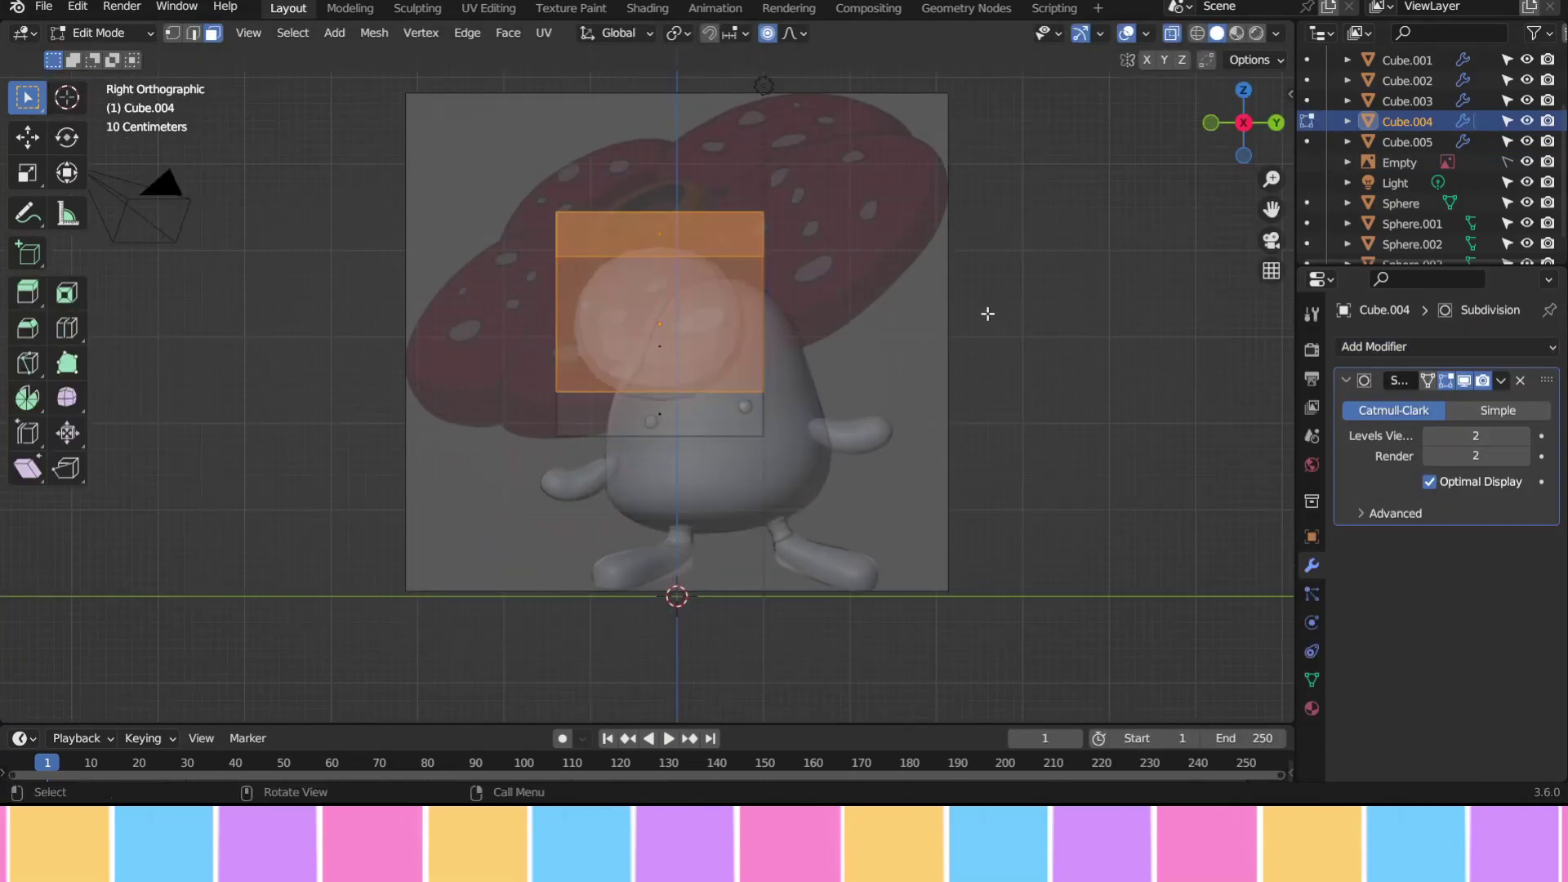
pyautogui.press('3')
pyautogui.moveTo(455, 157); pyautogui.dragTo(684, 324, button='middle')
pyautogui.hotkey('alt', 'z')
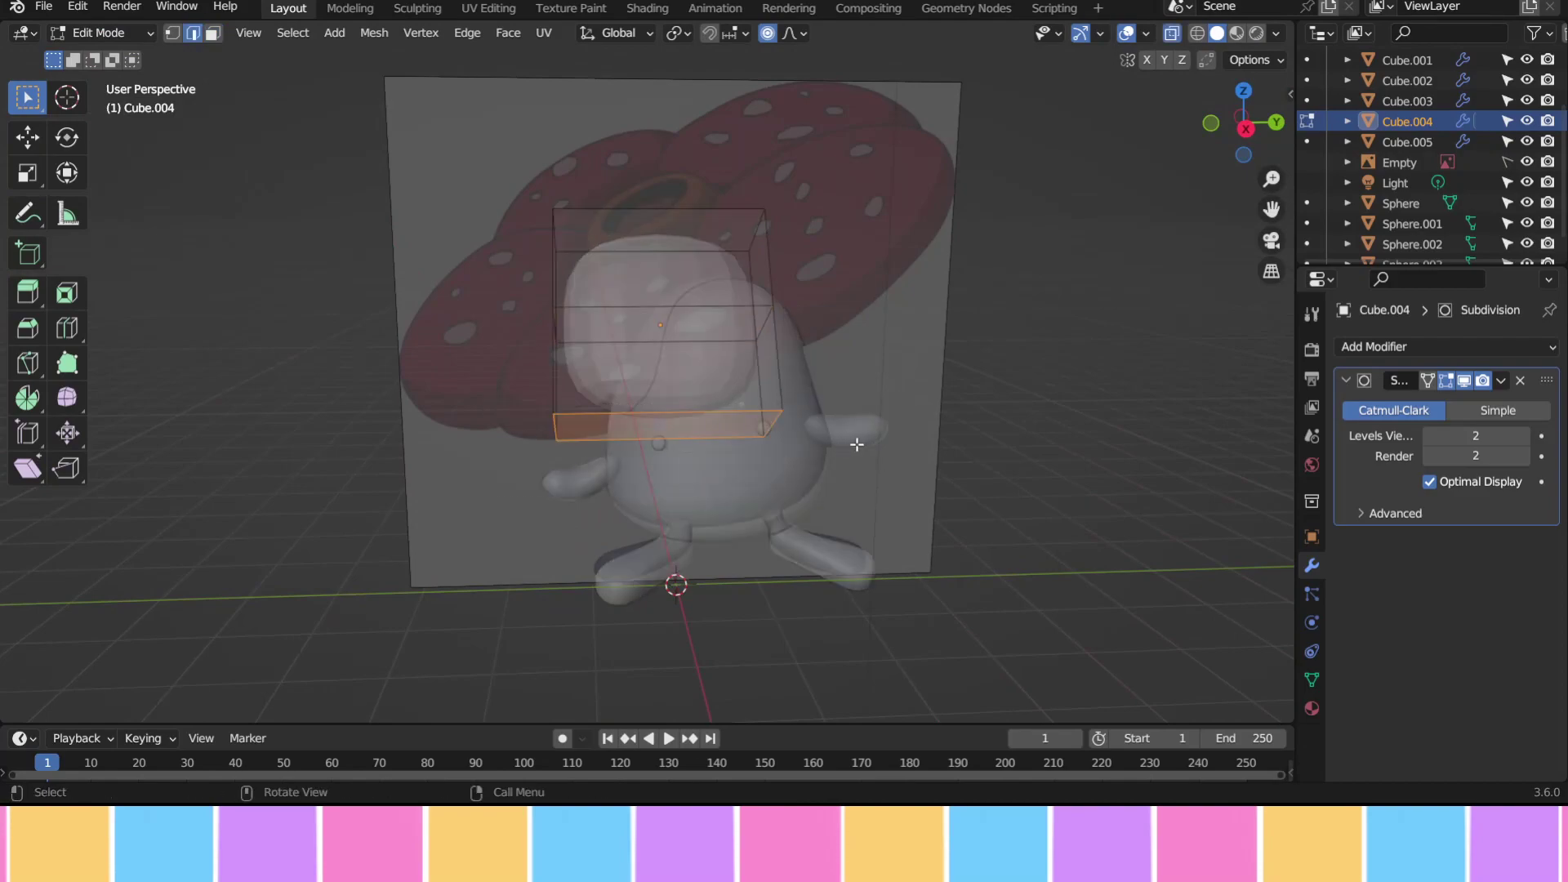
pyautogui.press('g')
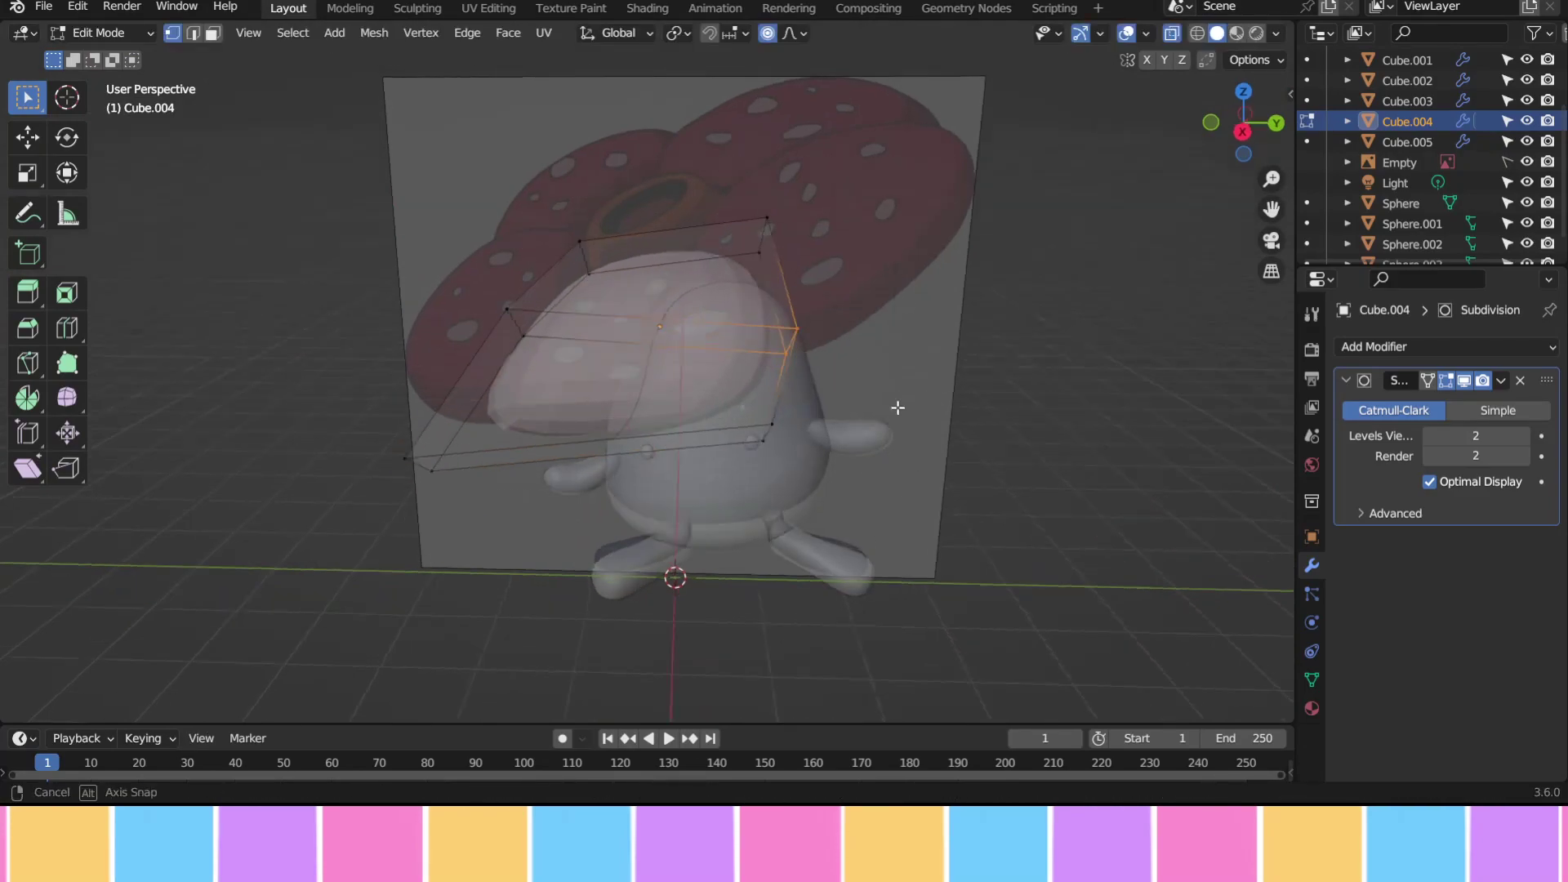
pyautogui.press('Tab')
# Loop-cut the box and pull its bottom loop and right-side vertices to fit the reference
pyautogui.moveTo(632, 170); pyautogui.dragTo(957, 244, button='middle')
pyautogui.click(102, 32)
pyautogui.click(131, 79)
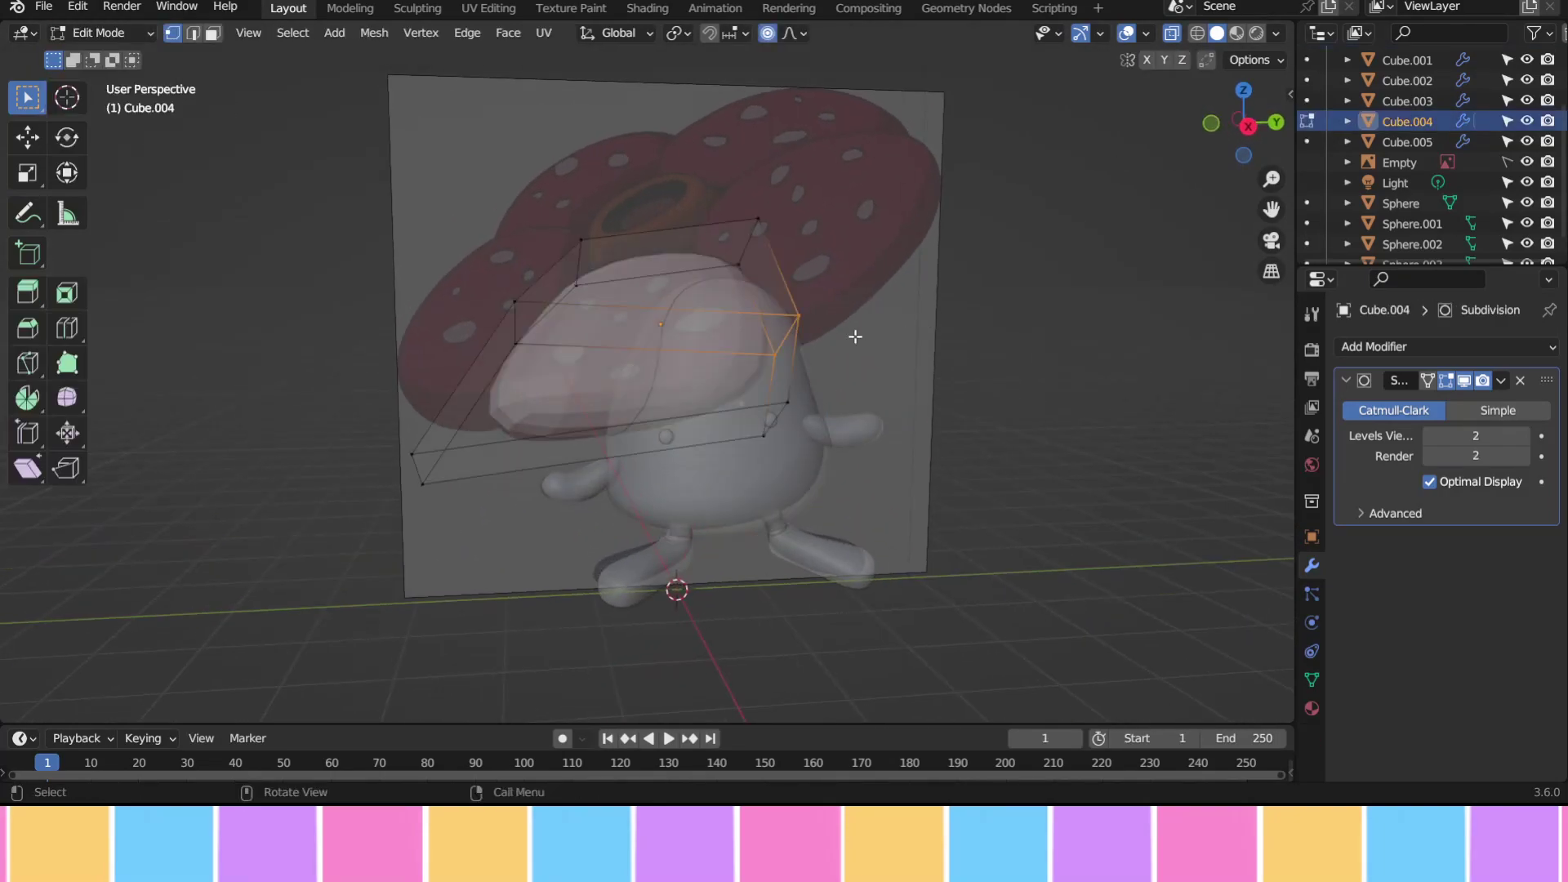
pyautogui.click(823, 331)
pyautogui.hotkey('ctrl', 'r')
pyautogui.click(343, 449)
pyautogui.press('g')
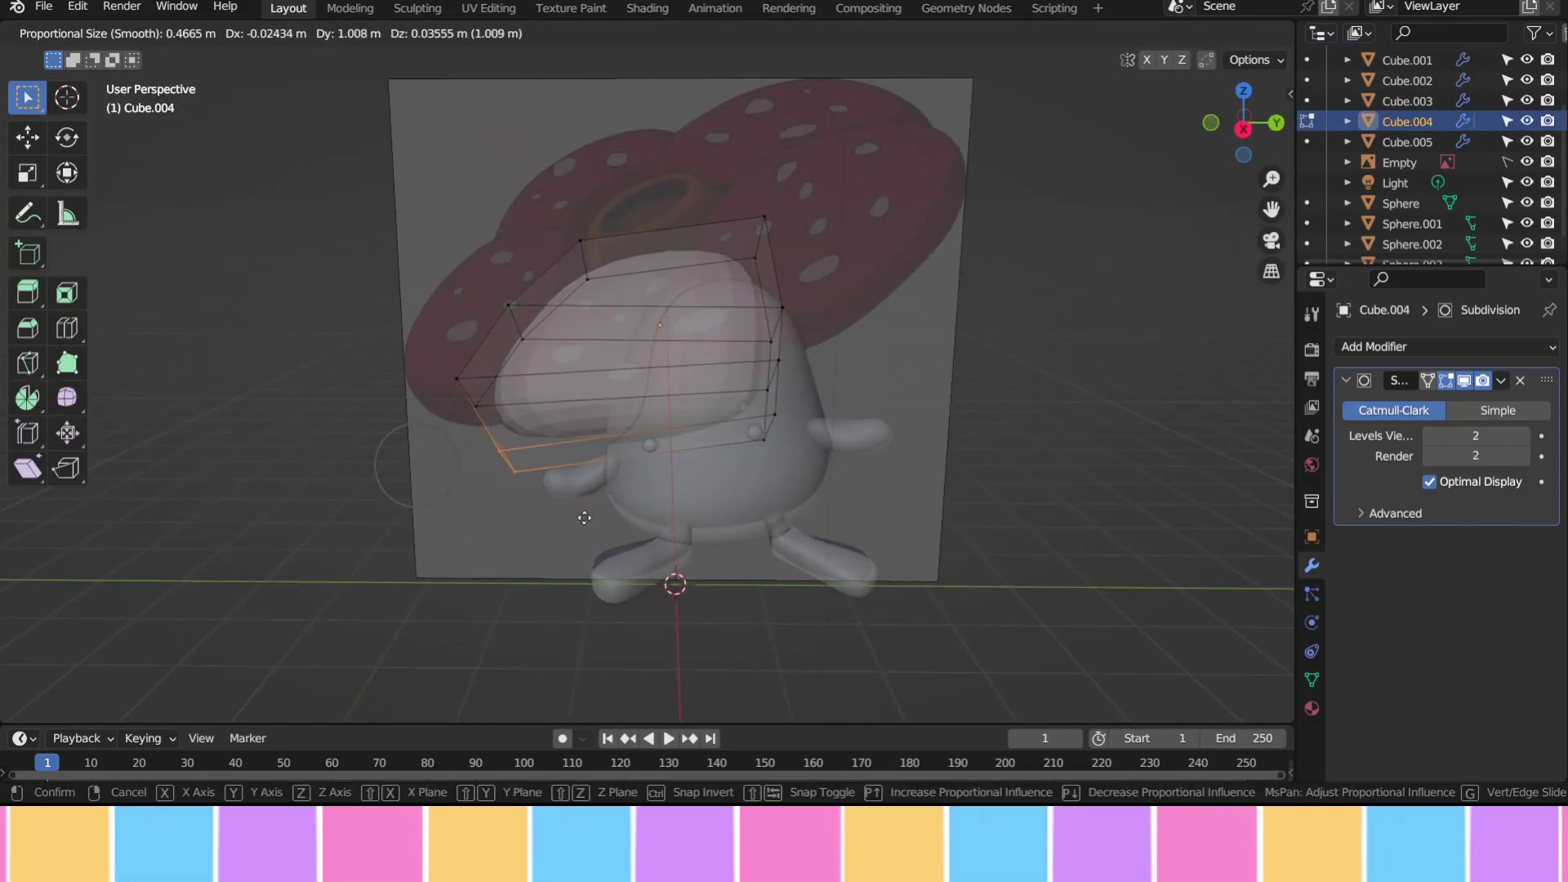
pyautogui.click(805, 430)
pyautogui.click(805, 417)
pyautogui.click(816, 334)
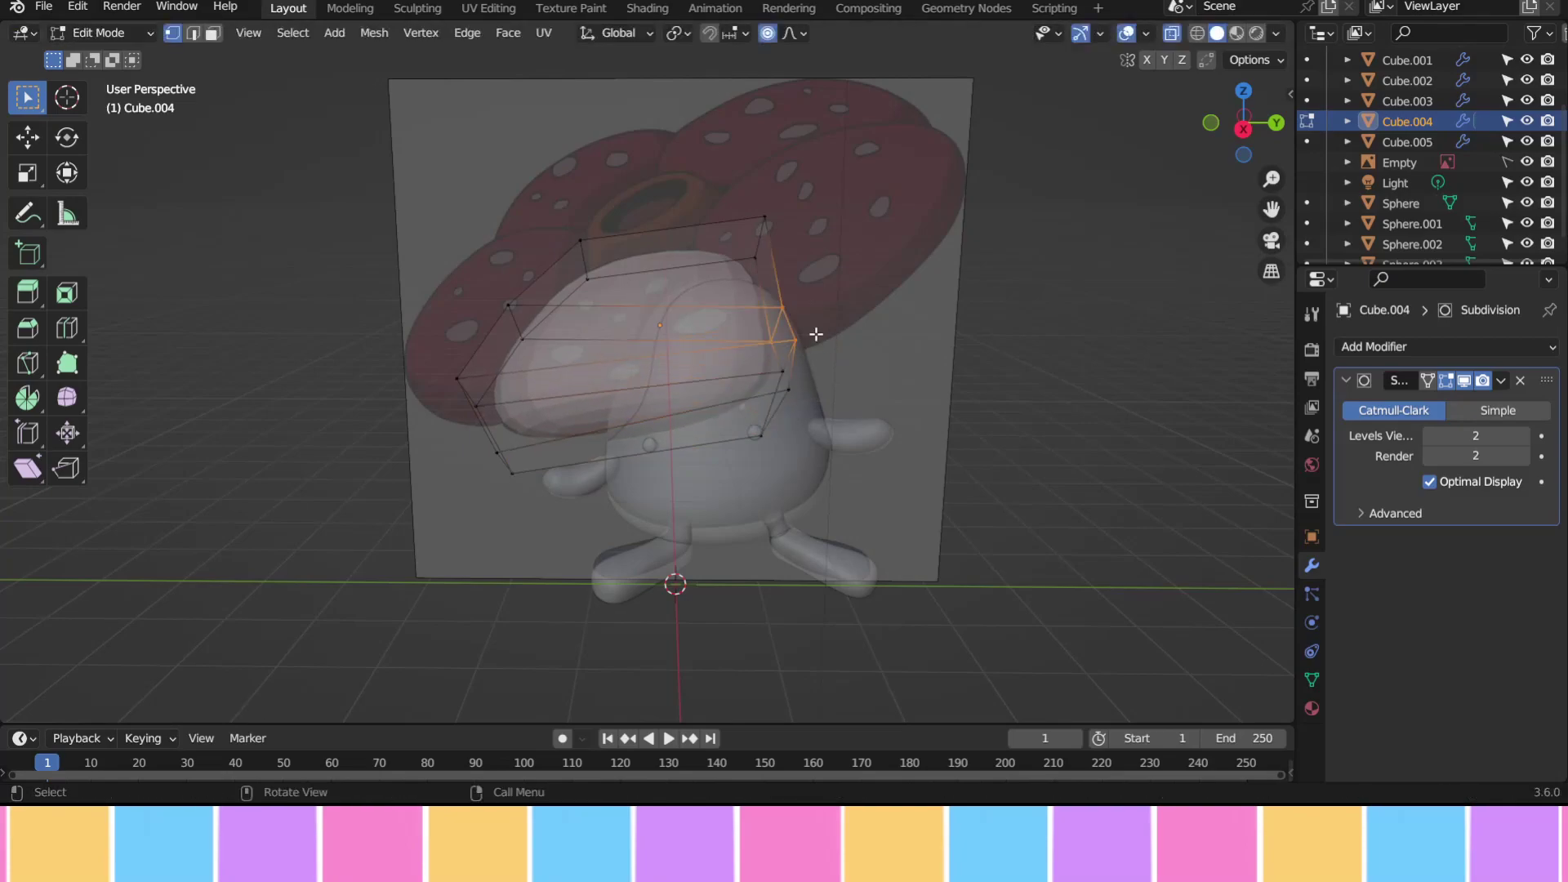
pyautogui.click(856, 377)
pyautogui.press('Tab')
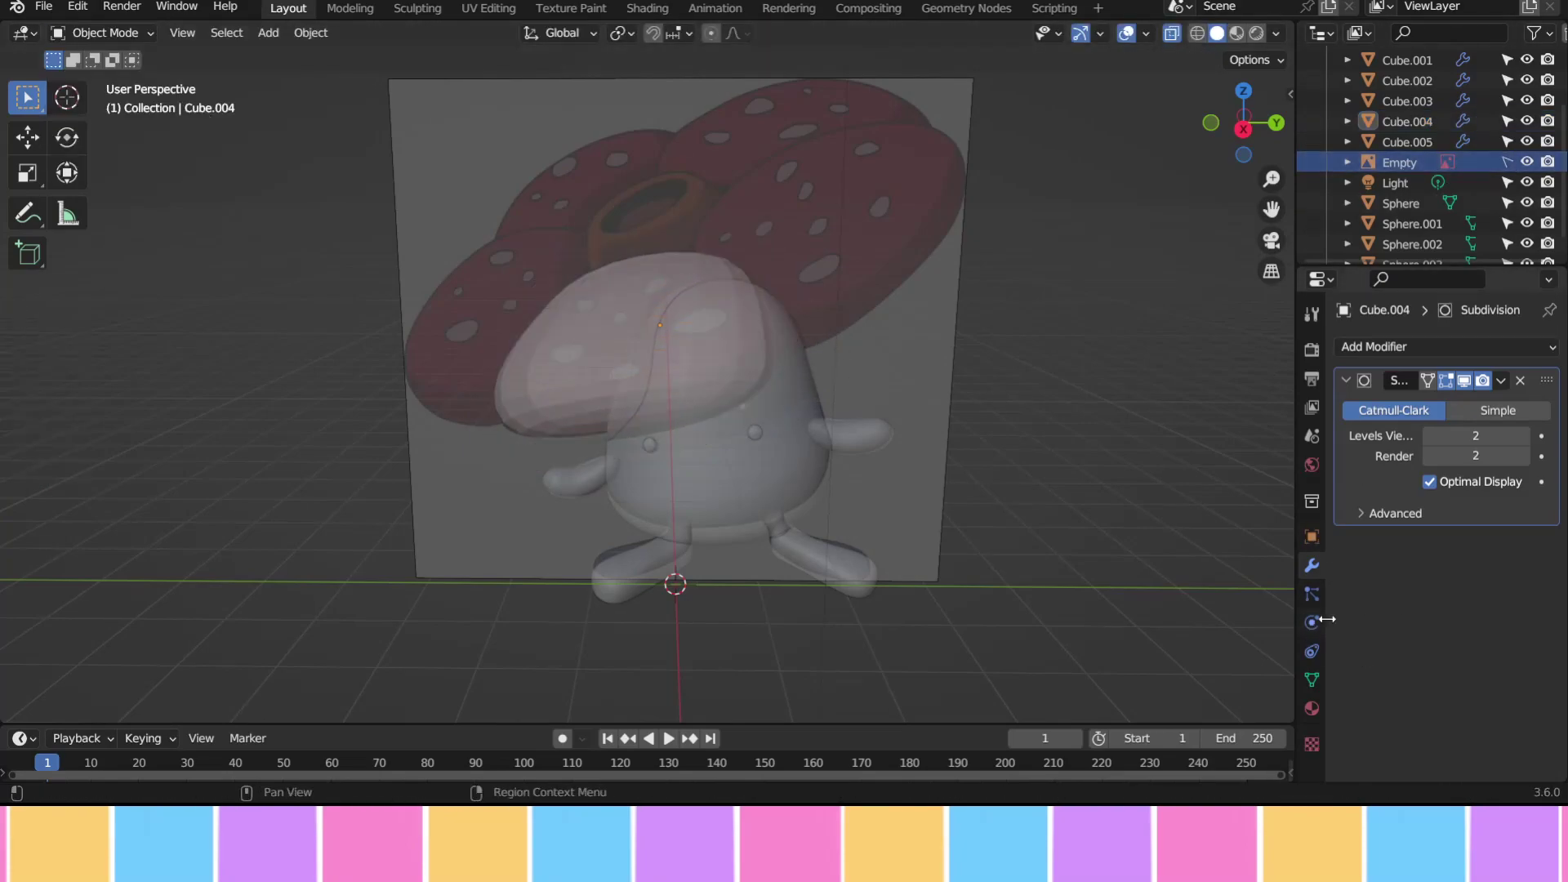
# Reshape the cap's edge with a smooth proportional move, checking it from the right side
pyautogui.click(899, 292)
pyautogui.click(1406, 121)
pyautogui.press('Tab')
pyautogui.scroll(1, 680, 329)
pyautogui.click(102, 33)
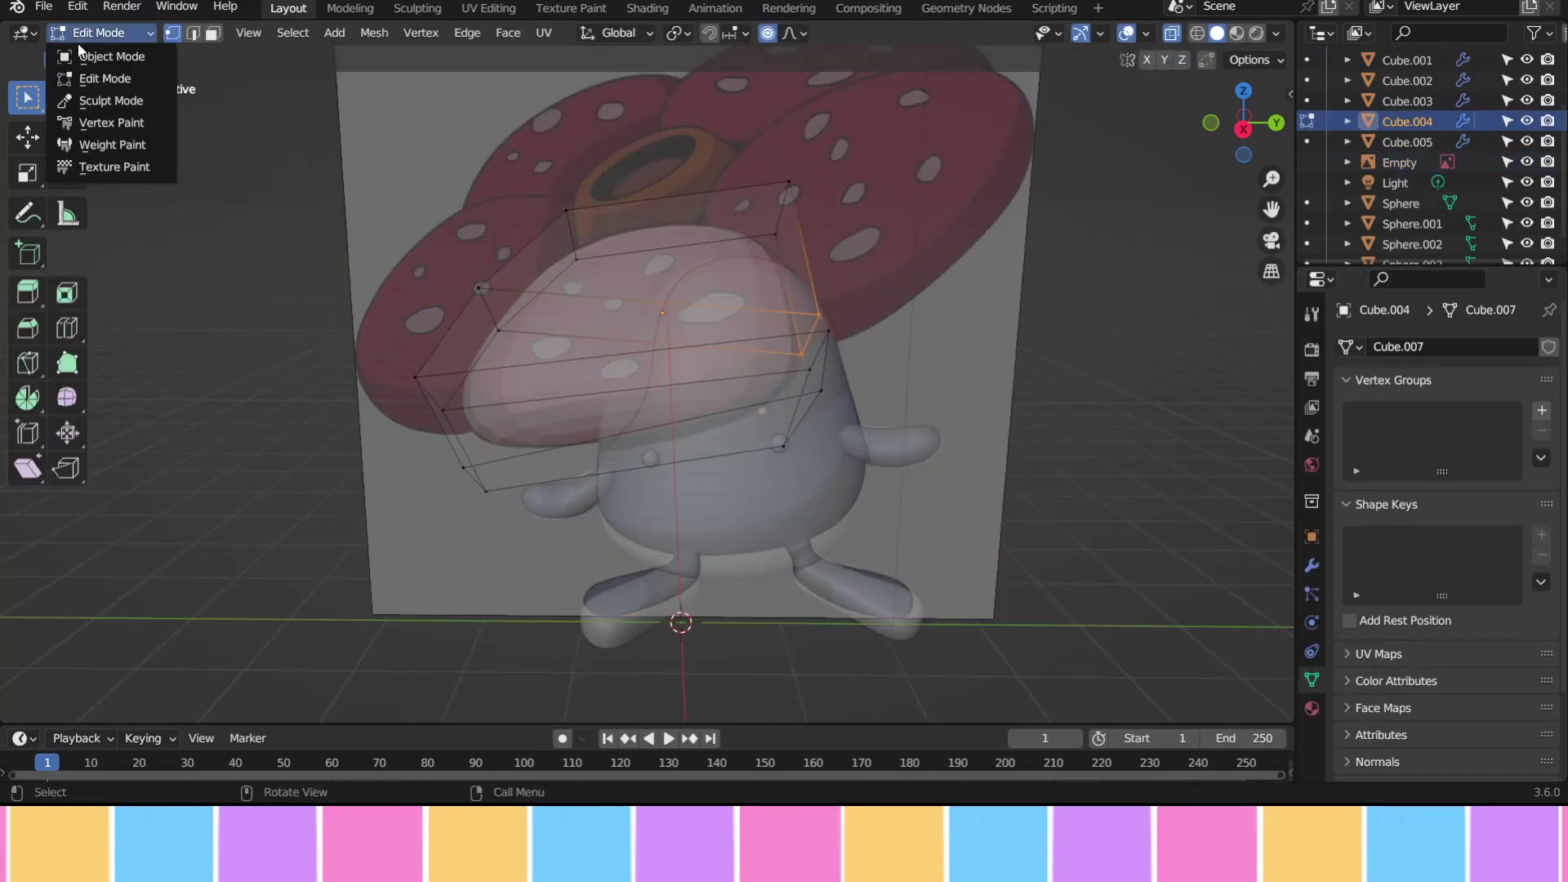
pyautogui.click(213, 49)
pyautogui.press('Tab')
pyautogui.press('g')
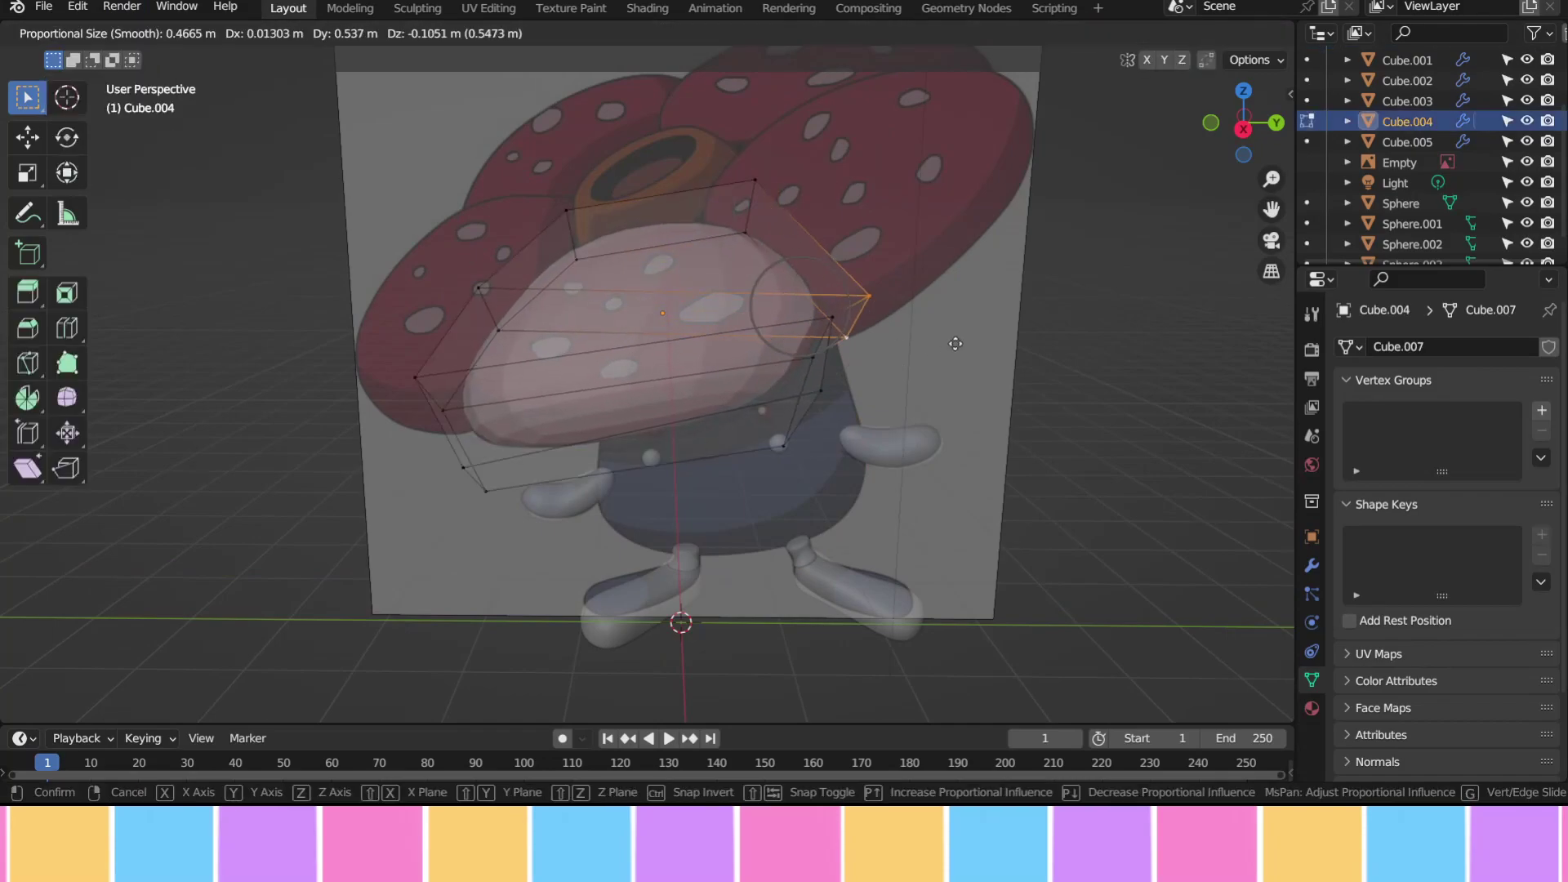
pyautogui.click(911, 282)
pyautogui.moveTo(912, 282)
pyautogui.mouseDown(button='middle')
pyautogui.moveTo(988, 344)
pyautogui.moveTo(1143, 204)
pyautogui.mouseUp(button='middle')
pyautogui.click(1253, 124)
pyautogui.scroll(-1, 1393, 204)
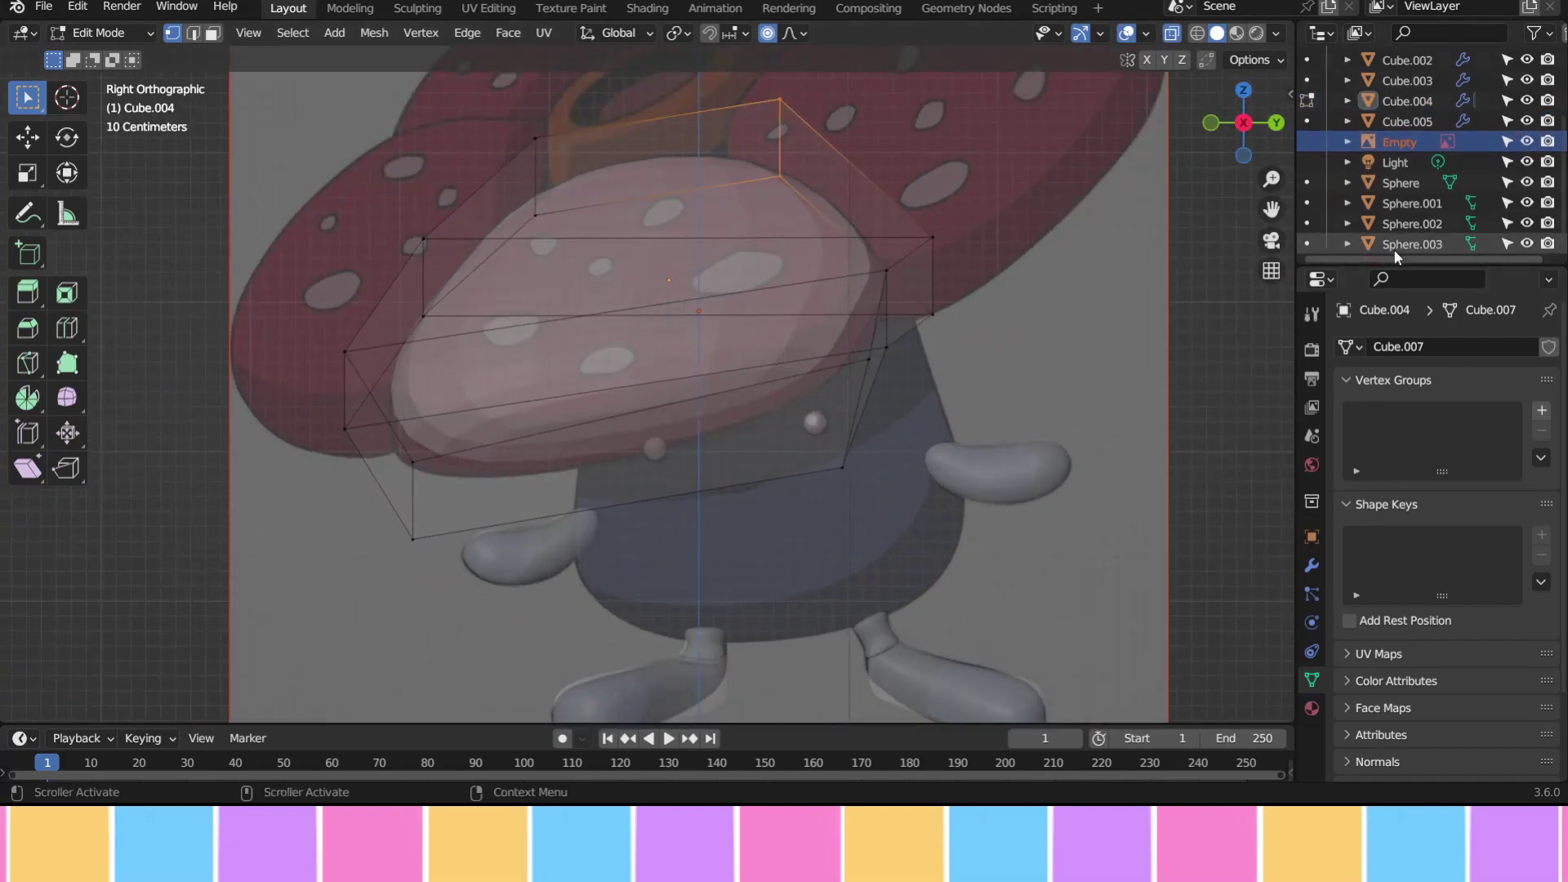
# Make the reference image more opaque and move the cap's left-side vertices to match it
pyautogui.click(120, 56)
pyautogui.moveTo(1470, 586); pyautogui.dragTo(1511, 587)
pyautogui.click(1406, 100)
pyautogui.click(98, 32)
pyautogui.click(105, 78)
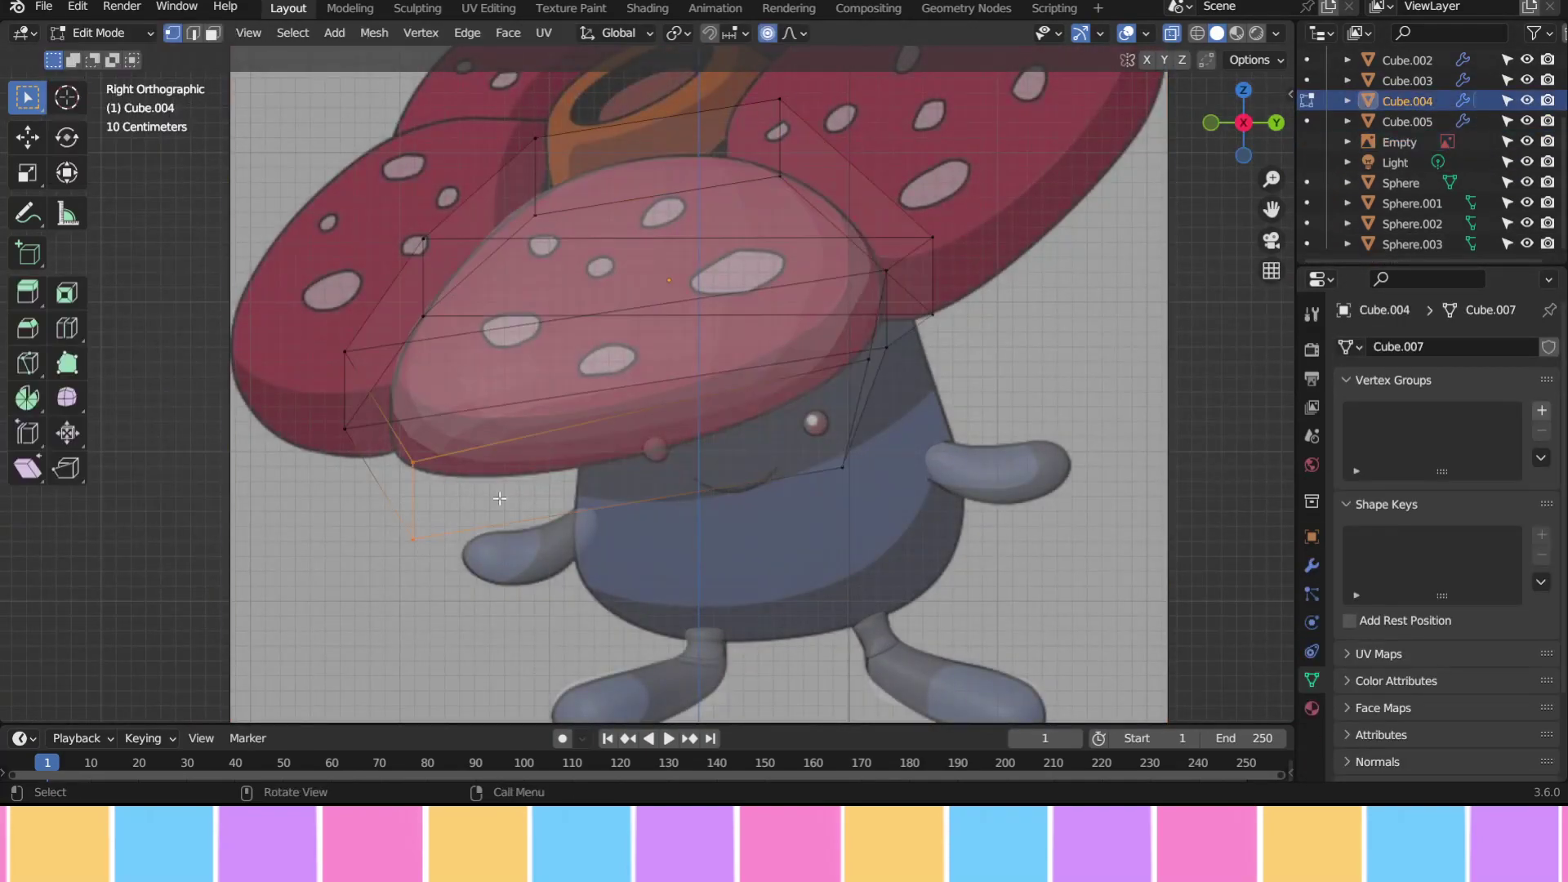
pyautogui.press('g')
pyautogui.click(914, 394)
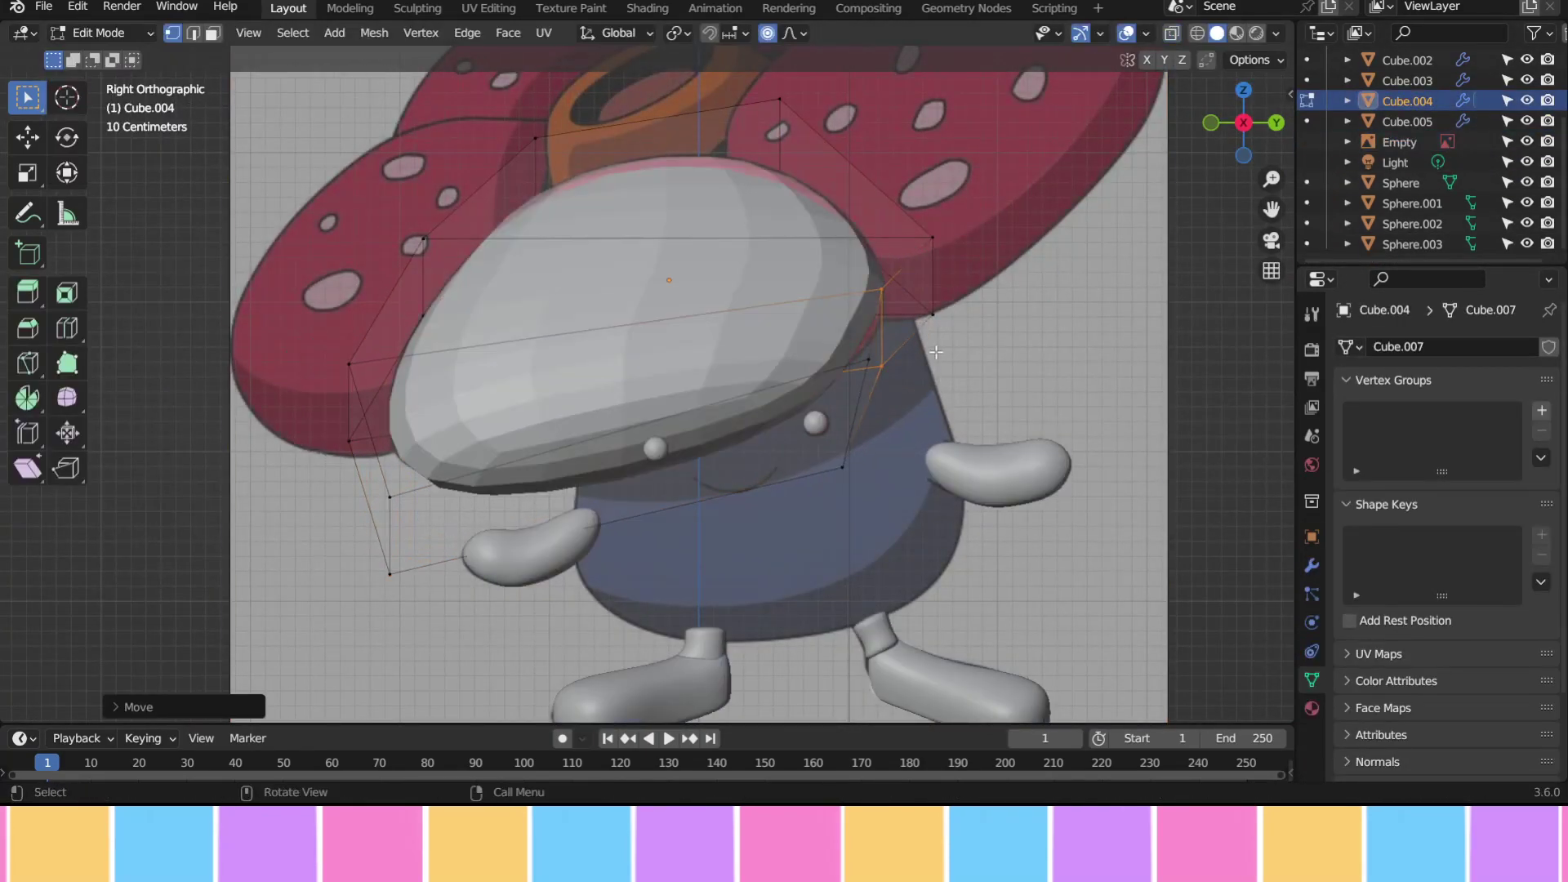
pyautogui.press('g')
pyautogui.click(906, 392)
pyautogui.moveTo(906, 392)
pyautogui.mouseDown(button='middle')
pyautogui.moveTo(859, 414)
pyautogui.moveTo(1182, 413)
pyautogui.mouseUp(button='middle')
pyautogui.press('Tab')
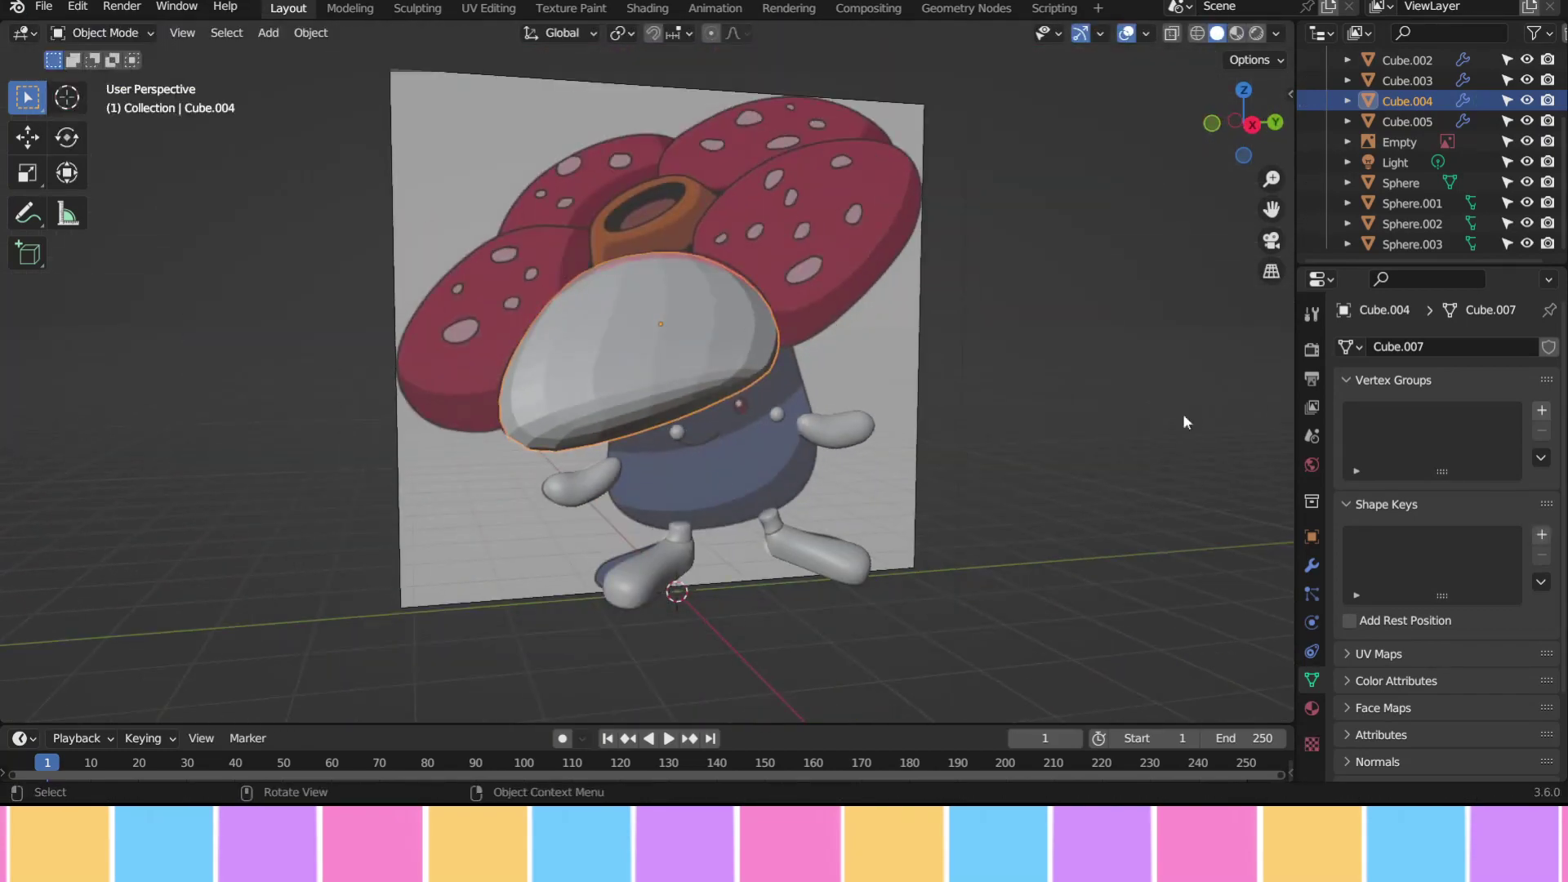
# Raise the cap's Subdivision to level 3 and shift it along Y to sit on the head
pyautogui.hotkey('ctrl', '3')
pyautogui.press('KP_3')
pyautogui.click(1398, 141)
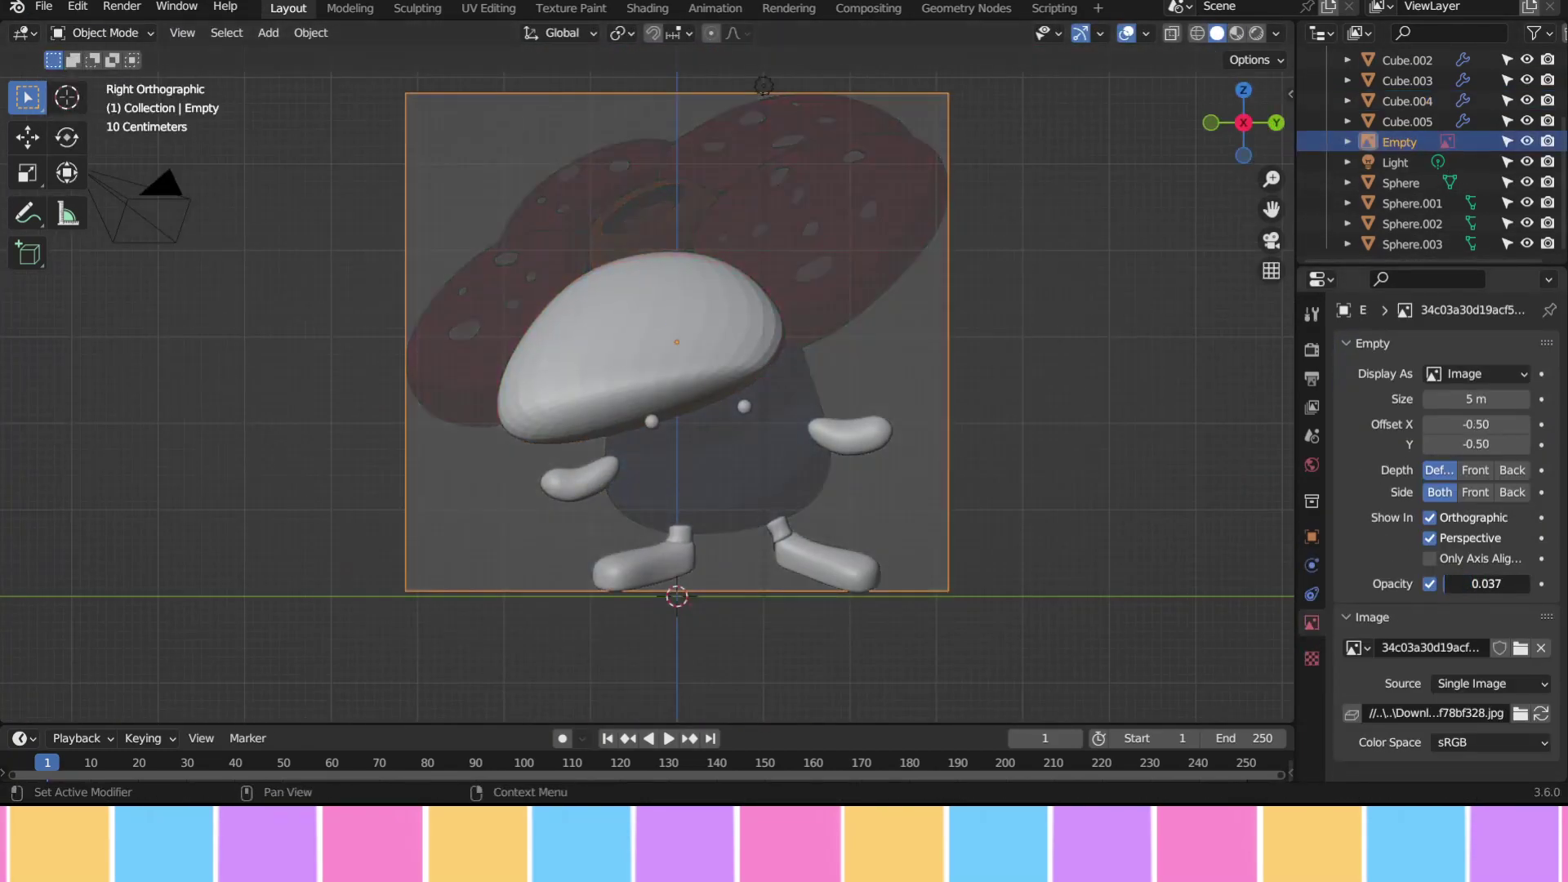
pyautogui.click(600, 355)
pyautogui.moveTo(599, 355); pyautogui.dragTo(831, 350, button='middle')
pyautogui.scroll(3, 1474, 236)
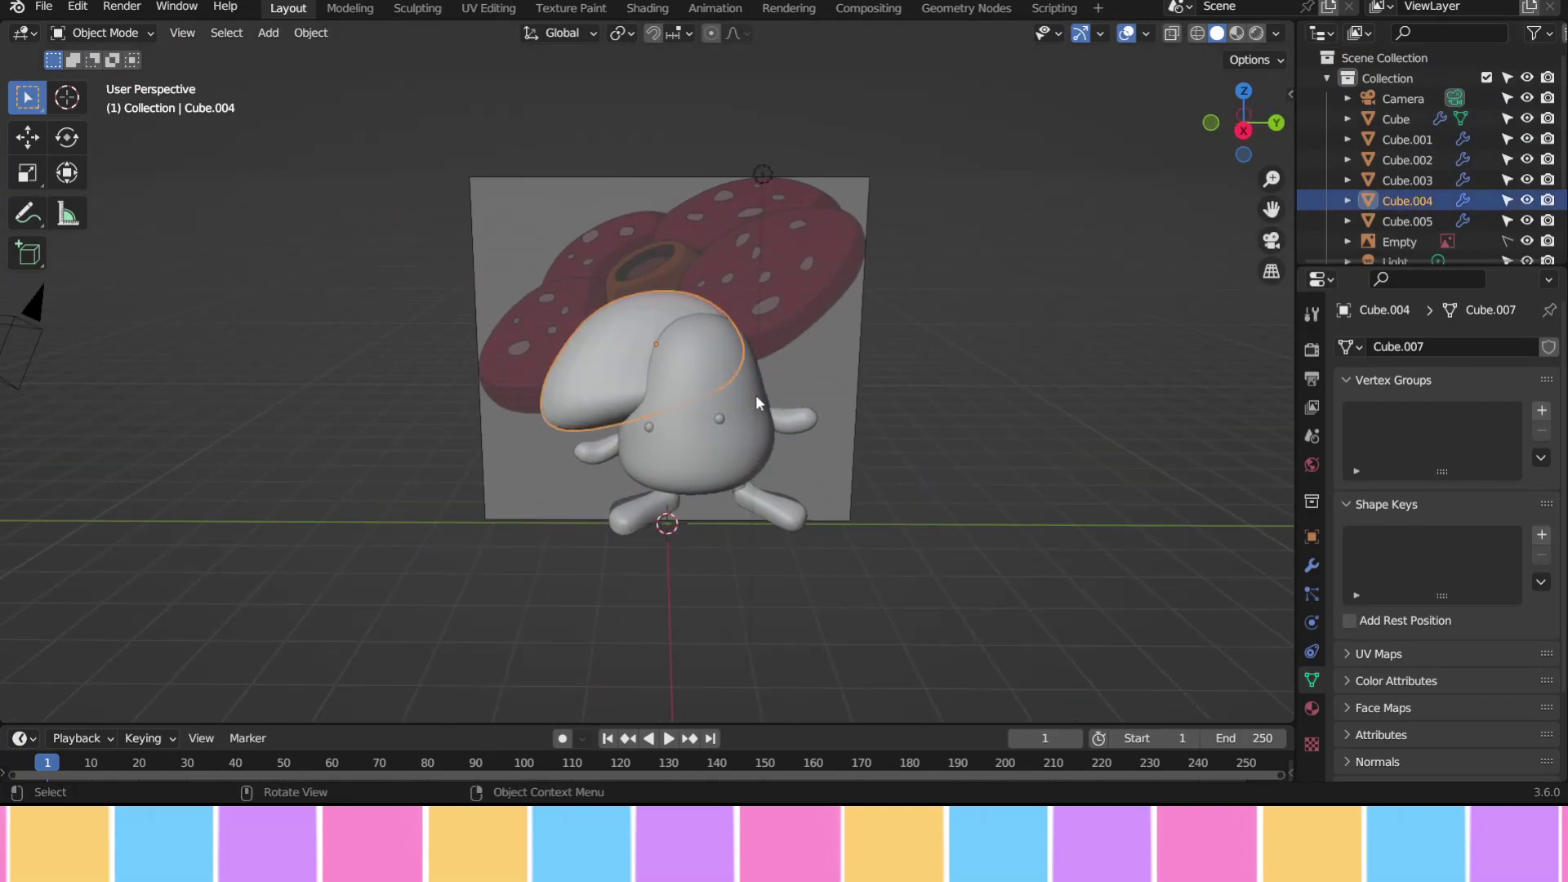
pyautogui.press('g')
pyautogui.press('y')
pyautogui.click(702, 359)
pyautogui.moveTo(655, 331)
pyautogui.mouseDown(button='middle')
pyautogui.moveTo(956, 371)
pyautogui.moveTo(879, 351)
pyautogui.moveTo(921, 368)
pyautogui.moveTo(725, 420)
pyautogui.moveTo(882, 439)
pyautogui.moveTo(918, 366)
pyautogui.moveTo(808, 396)
pyautogui.mouseUp(button='middle')
pyautogui.click(882, 439)
pyautogui.press('KP_3')
pyautogui.hotkey('ctrl', 'z')
# Add a cube above the cap, give it Subdivision level 2, and shrink it
pyautogui.press('KP_3')
pyautogui.hotkey('shift', 'a')
pyautogui.click(795, 404)
pyautogui.press('g')
pyautogui.press('z')
pyautogui.click(691, 326)
pyautogui.moveTo(691, 326); pyautogui.dragTo(865, 340, button='middle')
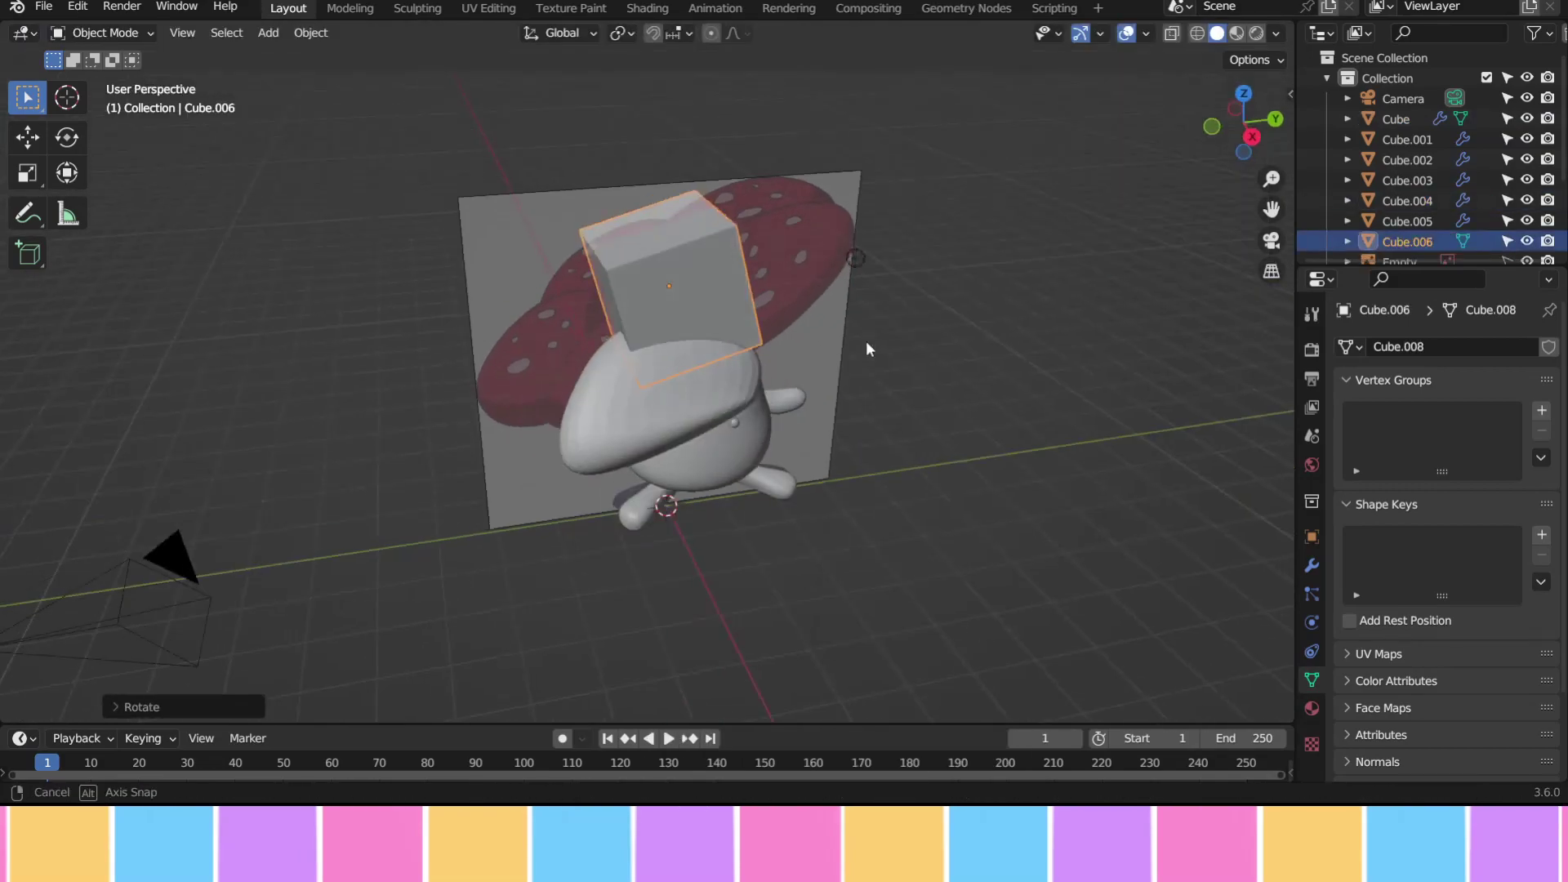
pyautogui.click(1311, 565)
pyautogui.hotkey('ctrl', '2')
pyautogui.press('KP_3')
pyautogui.press('s')
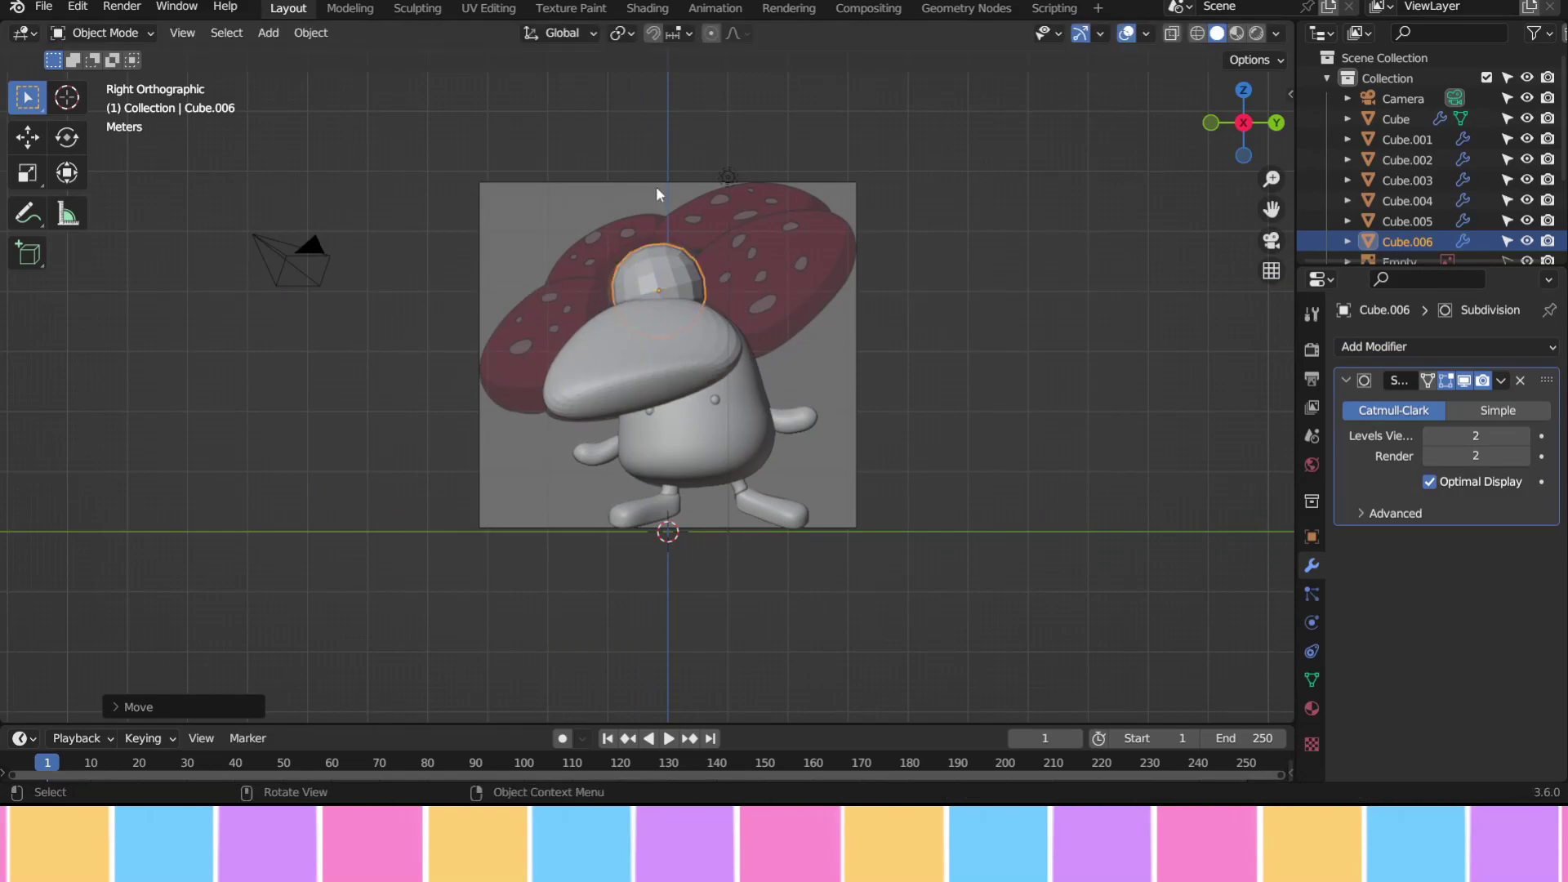
# Inset the cube's top face and extrude it inward to form a hollow opening
pyautogui.press('Tab')
pyautogui.moveTo(277, 96); pyautogui.dragTo(745, 271, button='middle')
pyautogui.click(736, 262)
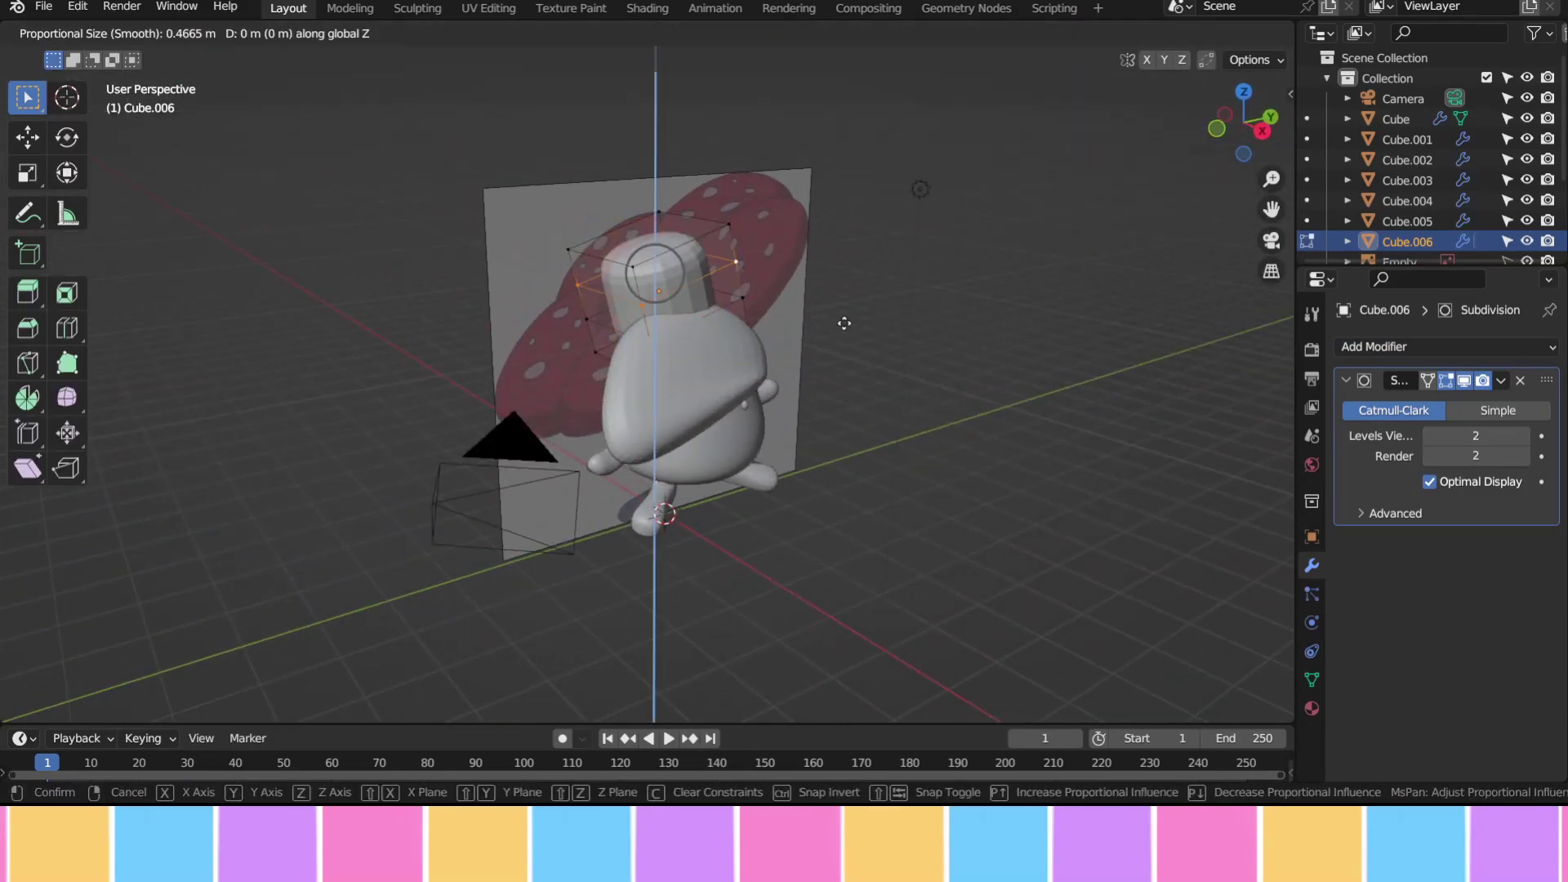
pyautogui.press('Escape')
pyautogui.moveTo(844, 323); pyautogui.dragTo(871, 281, button='middle')
pyautogui.press('e')
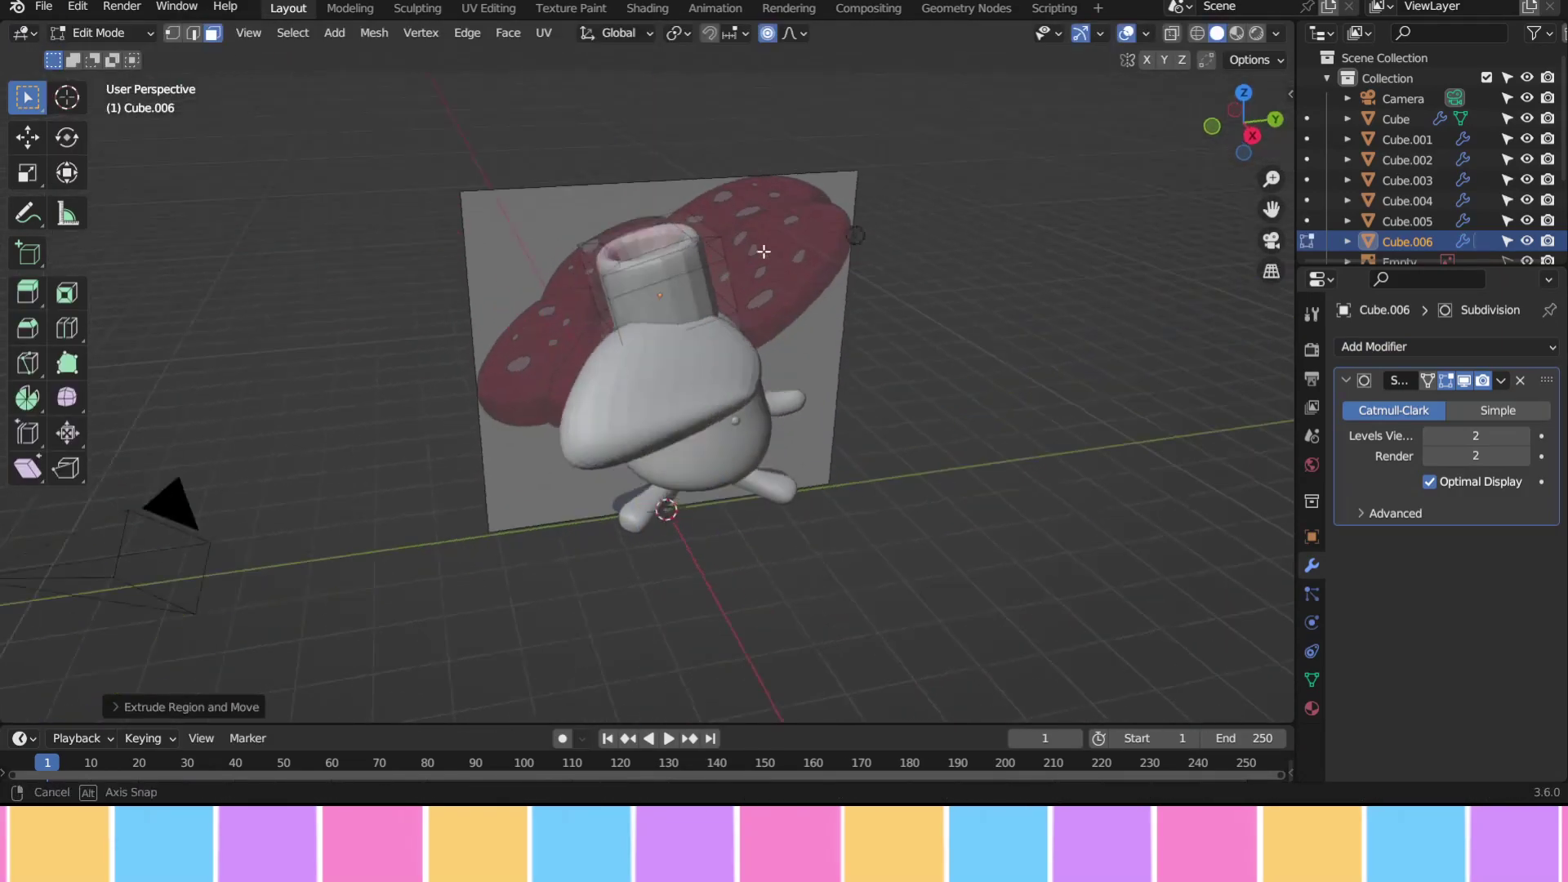
pyautogui.press('KP_3')
pyautogui.moveTo(647, 212)
pyautogui.mouseDown(button='middle')
pyautogui.moveTo(885, 269)
pyautogui.moveTo(783, 477)
pyautogui.mouseUp(button='middle')
pyautogui.press('Tab')
pyautogui.press('KP_3')
pyautogui.press('Tab')
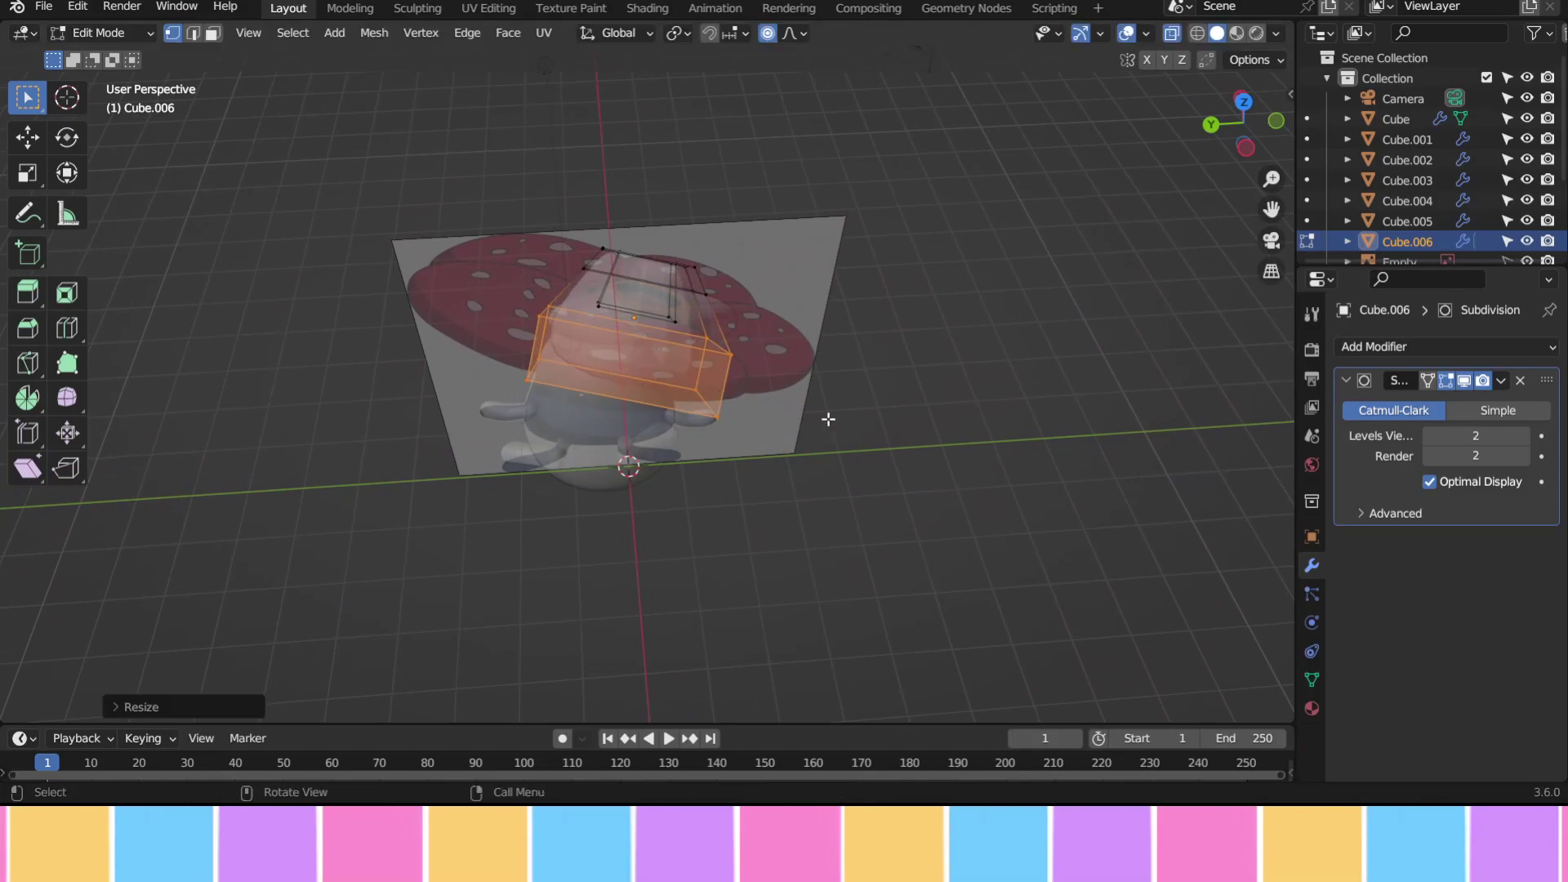
# Move the tube along Z and proportionally narrow its top opening
pyautogui.press('Tab')
pyautogui.press('KP_3')
pyautogui.press('g')
pyautogui.press('z')
pyautogui.press('KP_3')
pyautogui.click(805, 285)
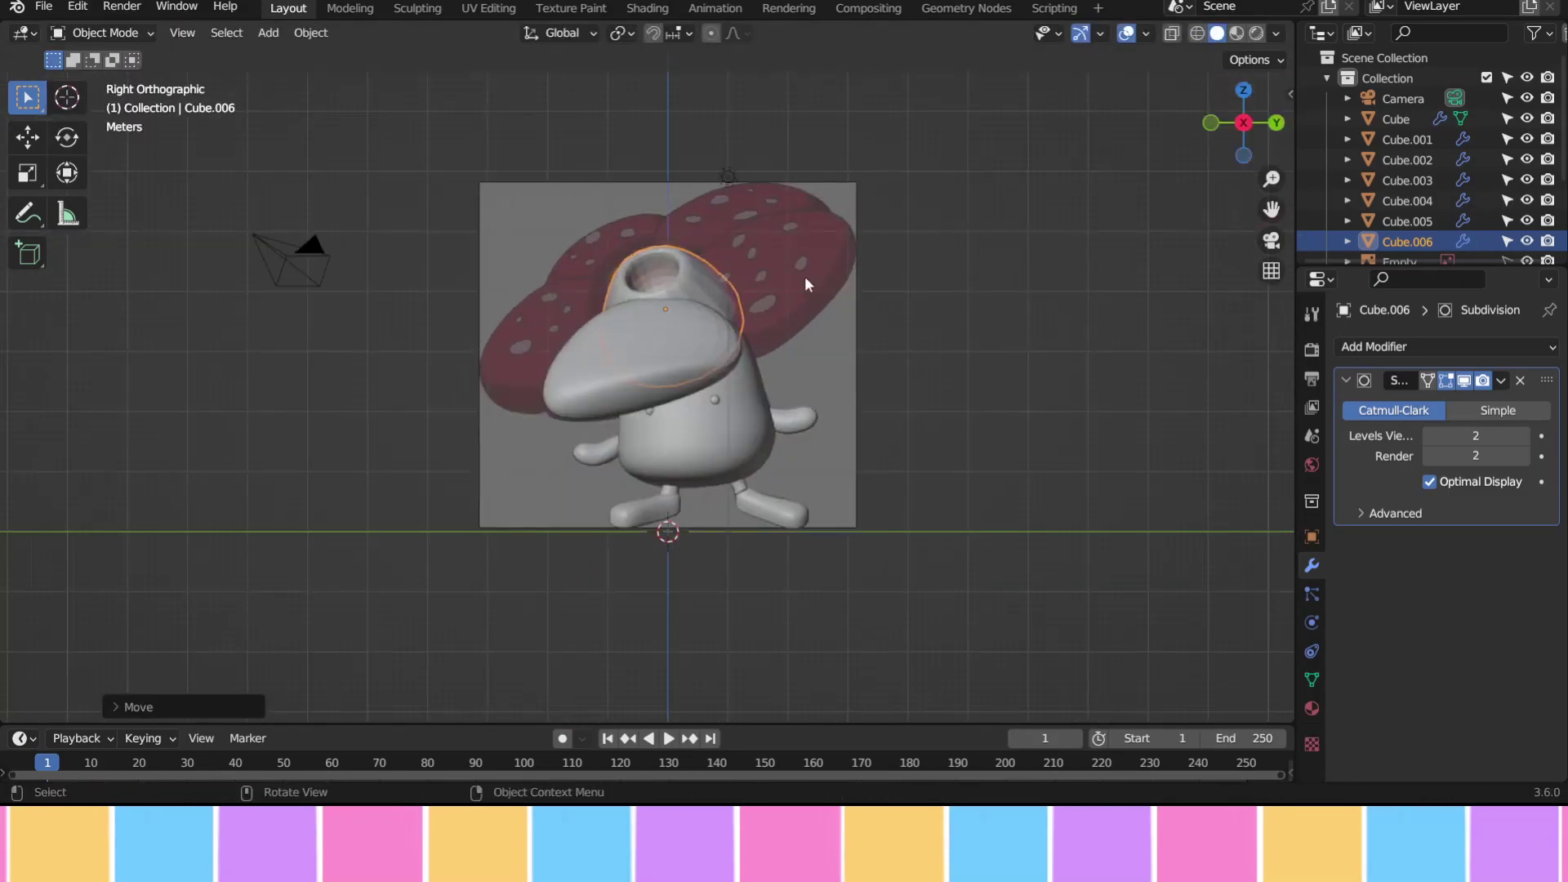
pyautogui.press('Tab')
pyautogui.moveTo(805, 284); pyautogui.dragTo(751, 294, button='middle')
pyautogui.press('s')
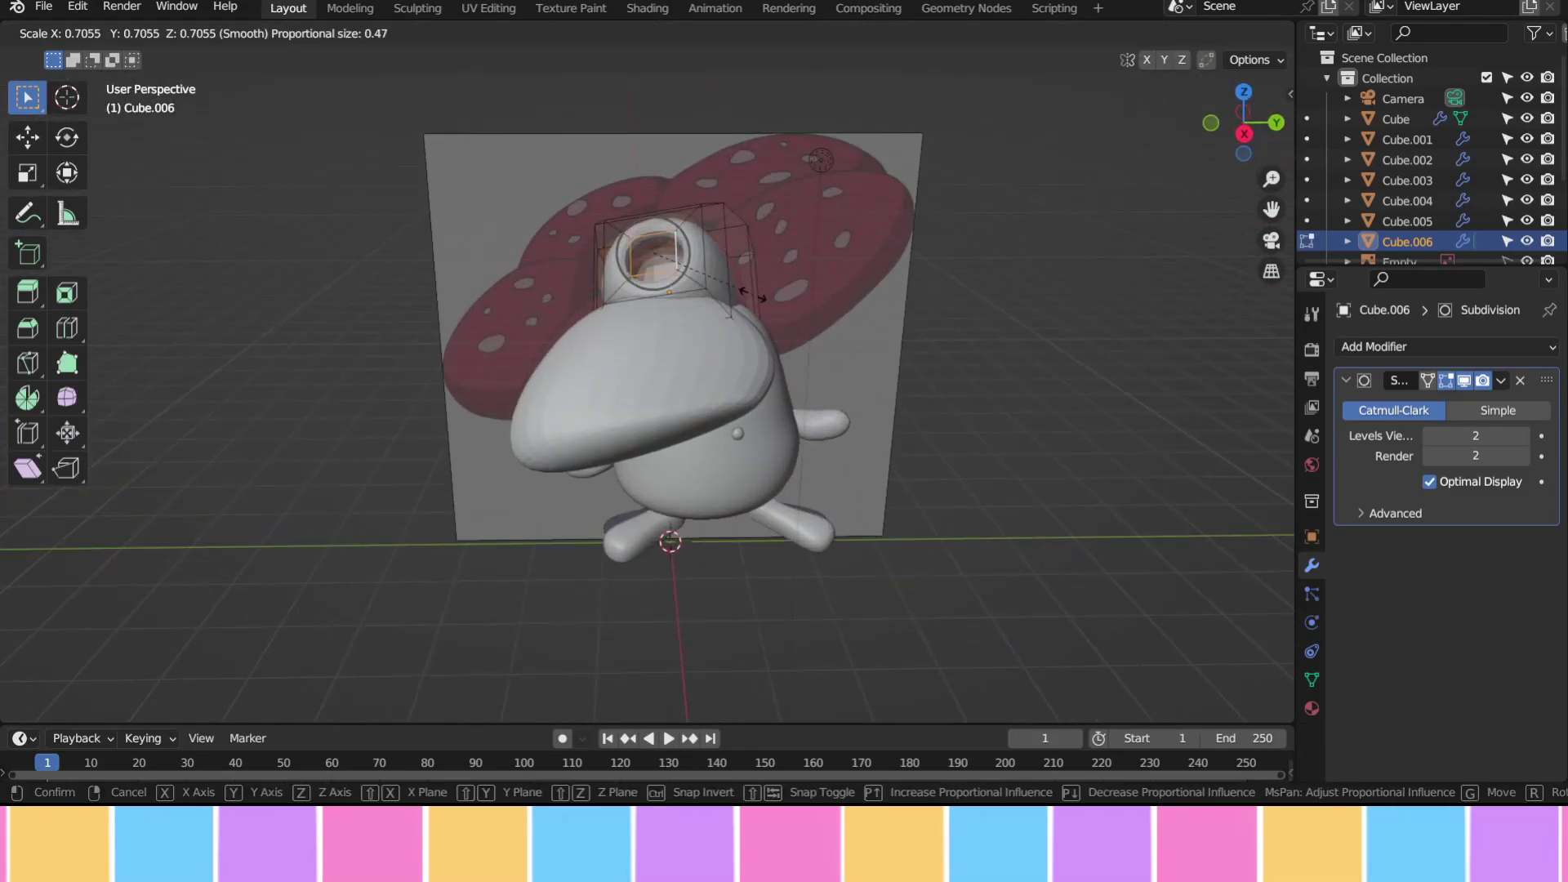
pyautogui.click(751, 294)
# Tilt the tube backward by rotating it on the Y axis in Object Mode
pyautogui.press('KP_3')
pyautogui.click(61, 32)
pyautogui.click(90, 56)
pyautogui.press('r')
pyautogui.press('y')
pyautogui.press('y')
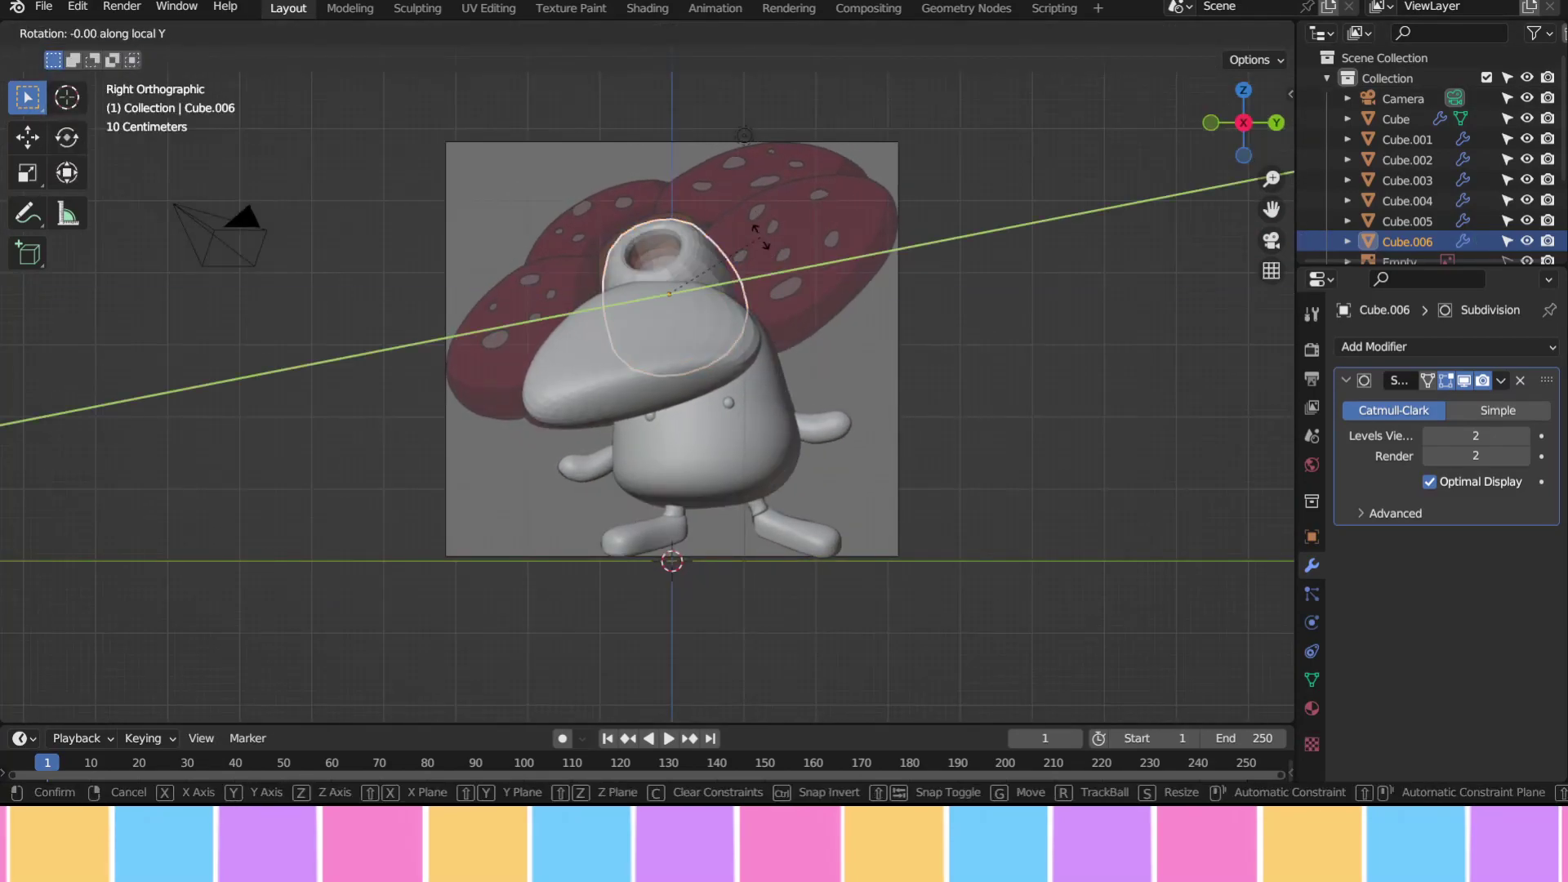
pyautogui.click(800, 251)
pyautogui.click(926, 302)
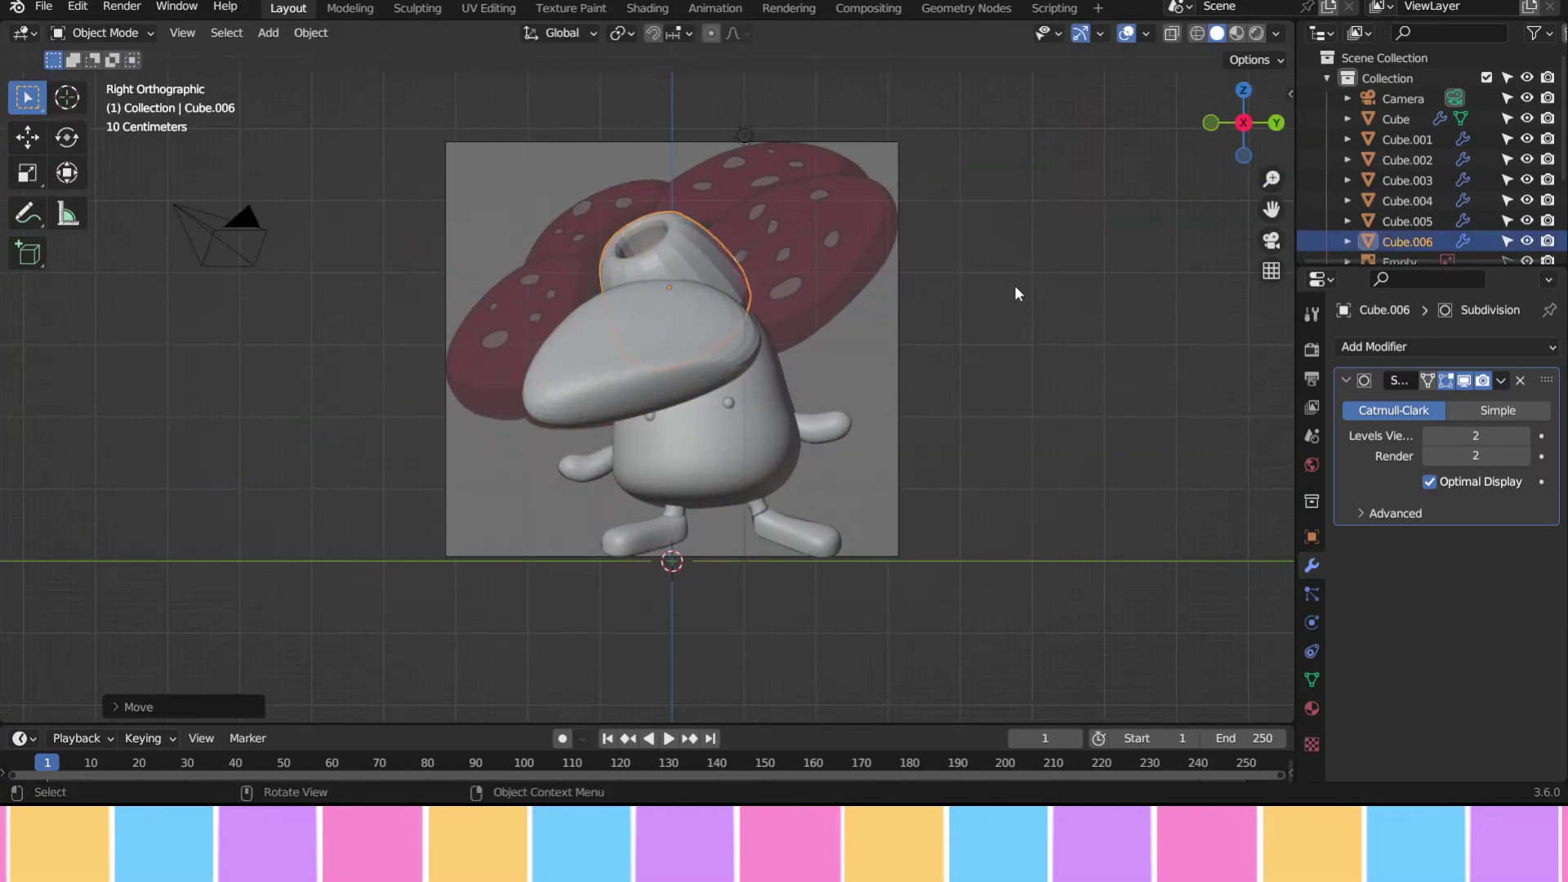
# Cancel the stray move and hide the head cap to see underneath
pyautogui.rightClick(905, 305)
pyautogui.moveTo(904, 306); pyautogui.dragTo(951, 421, button='middle')
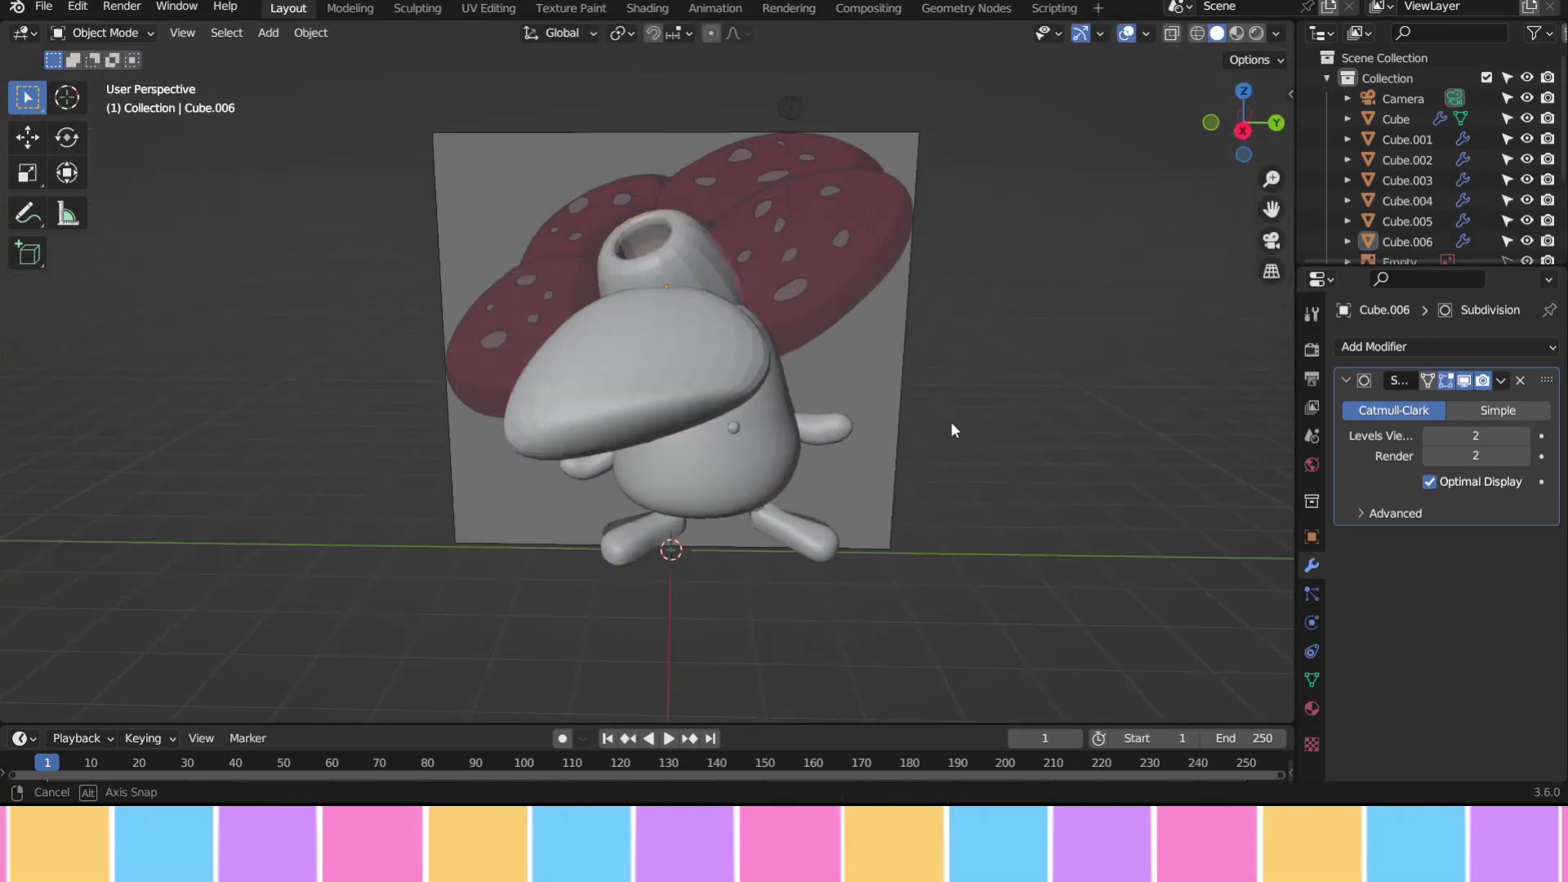
pyautogui.click(898, 321)
pyautogui.press('h')
pyautogui.moveTo(795, 385)
pyautogui.mouseDown(button='middle')
pyautogui.moveTo(803, 260)
pyautogui.moveTo(1052, 385)
pyautogui.mouseUp(button='middle')
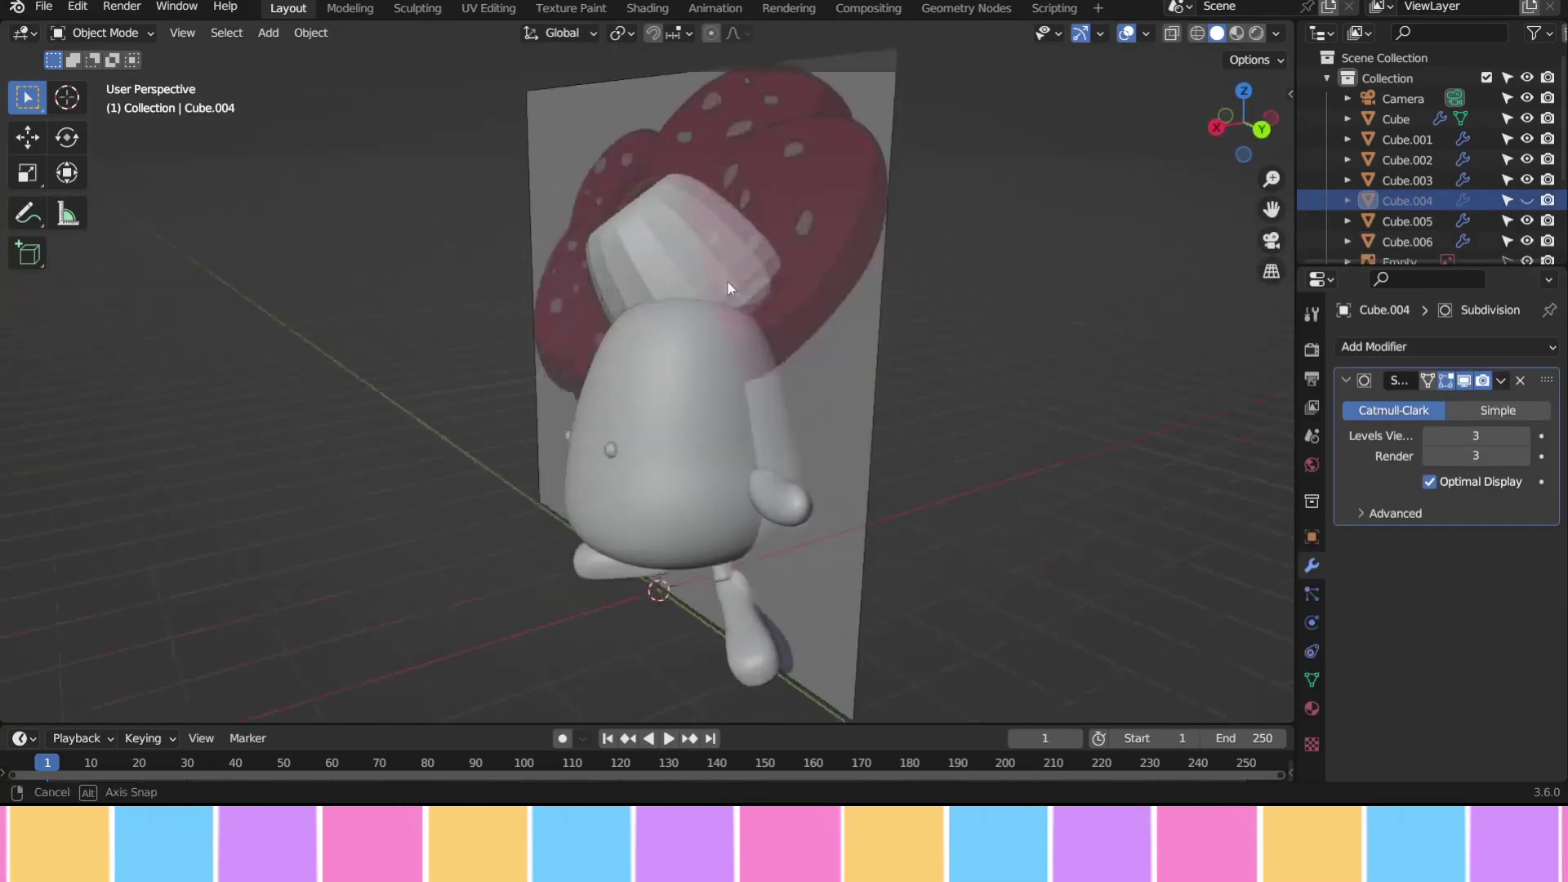
# Add a new cube above the flower, raising it along Z and scaling it
pyautogui.hotkey('shift', 'a')
pyautogui.click(939, 383)
pyautogui.press('g')
pyautogui.press('z')
pyautogui.press('s')
pyautogui.click(855, 208)
pyautogui.moveTo(856, 216); pyautogui.dragTo(739, 164, button='middle')
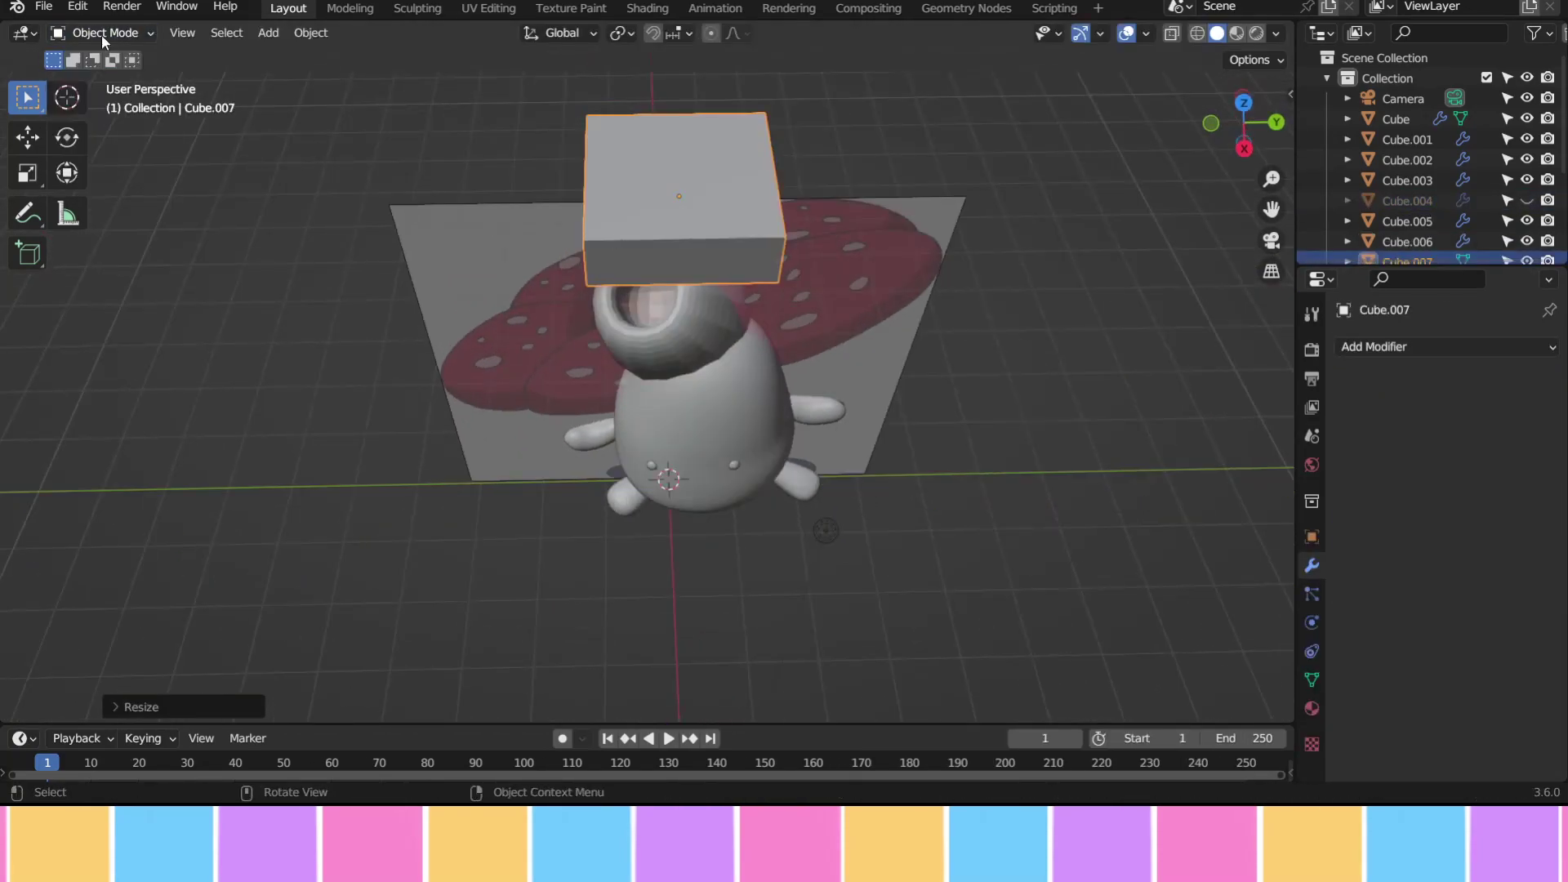
# Add two loop cuts to the box and turn proportional editing off
pyautogui.press('Tab')
pyautogui.hotkey('ctrl', 'r')
pyautogui.scroll(1, 739, 164)
pyautogui.press('o')
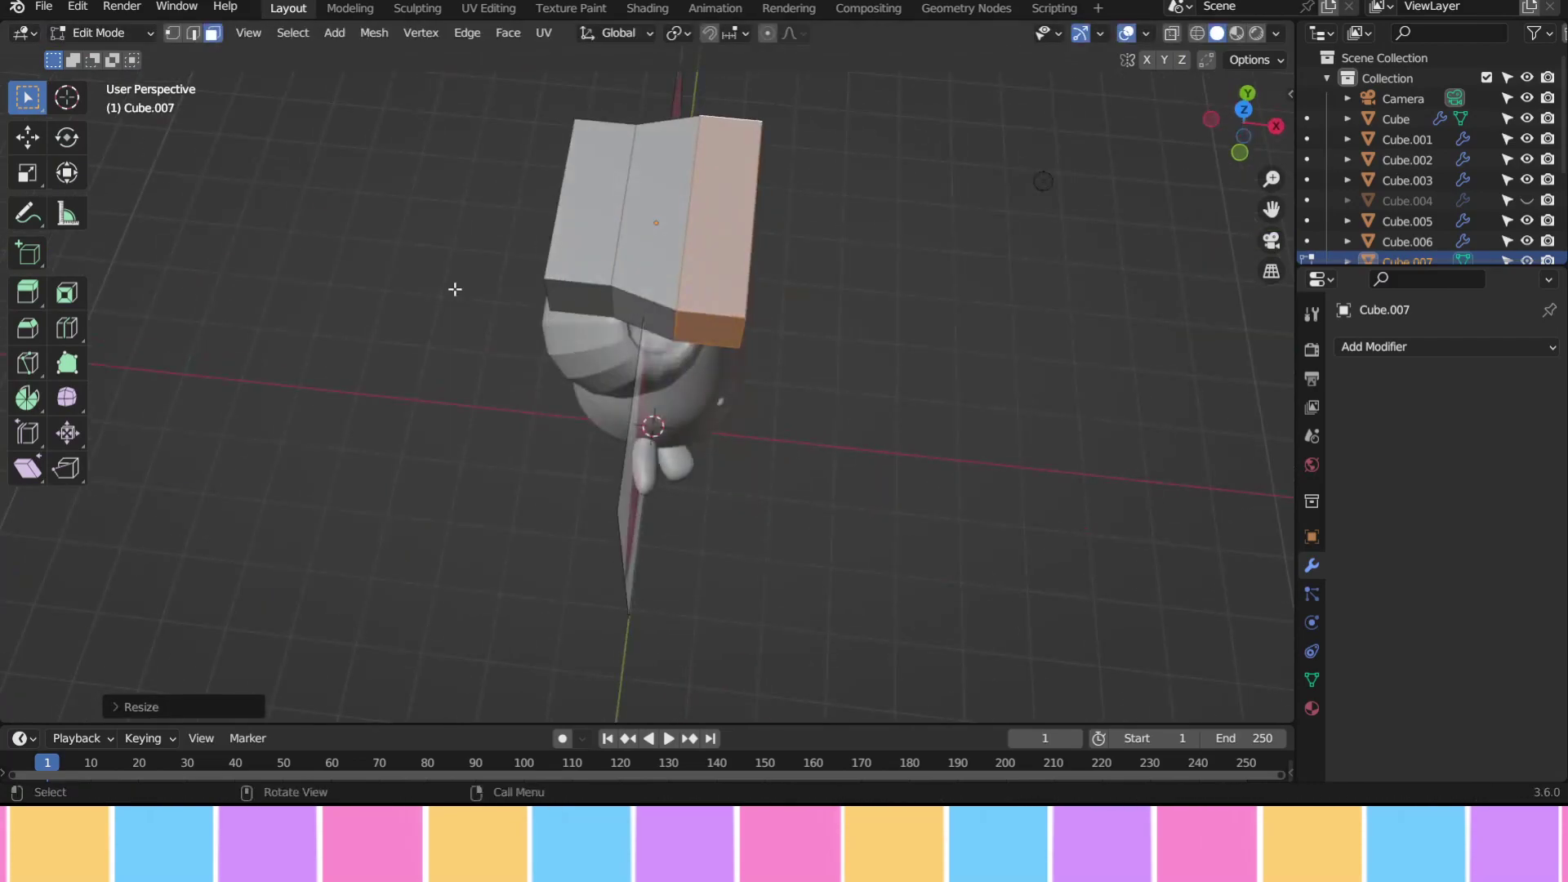
pyautogui.moveTo(785, 222); pyautogui.dragTo(795, 225, button='middle')
pyautogui.moveTo(919, 259)
pyautogui.mouseDown(button='middle')
pyautogui.moveTo(916, 215)
pyautogui.moveTo(885, 193)
pyautogui.moveTo(997, 614)
pyautogui.mouseUp(button='middle')
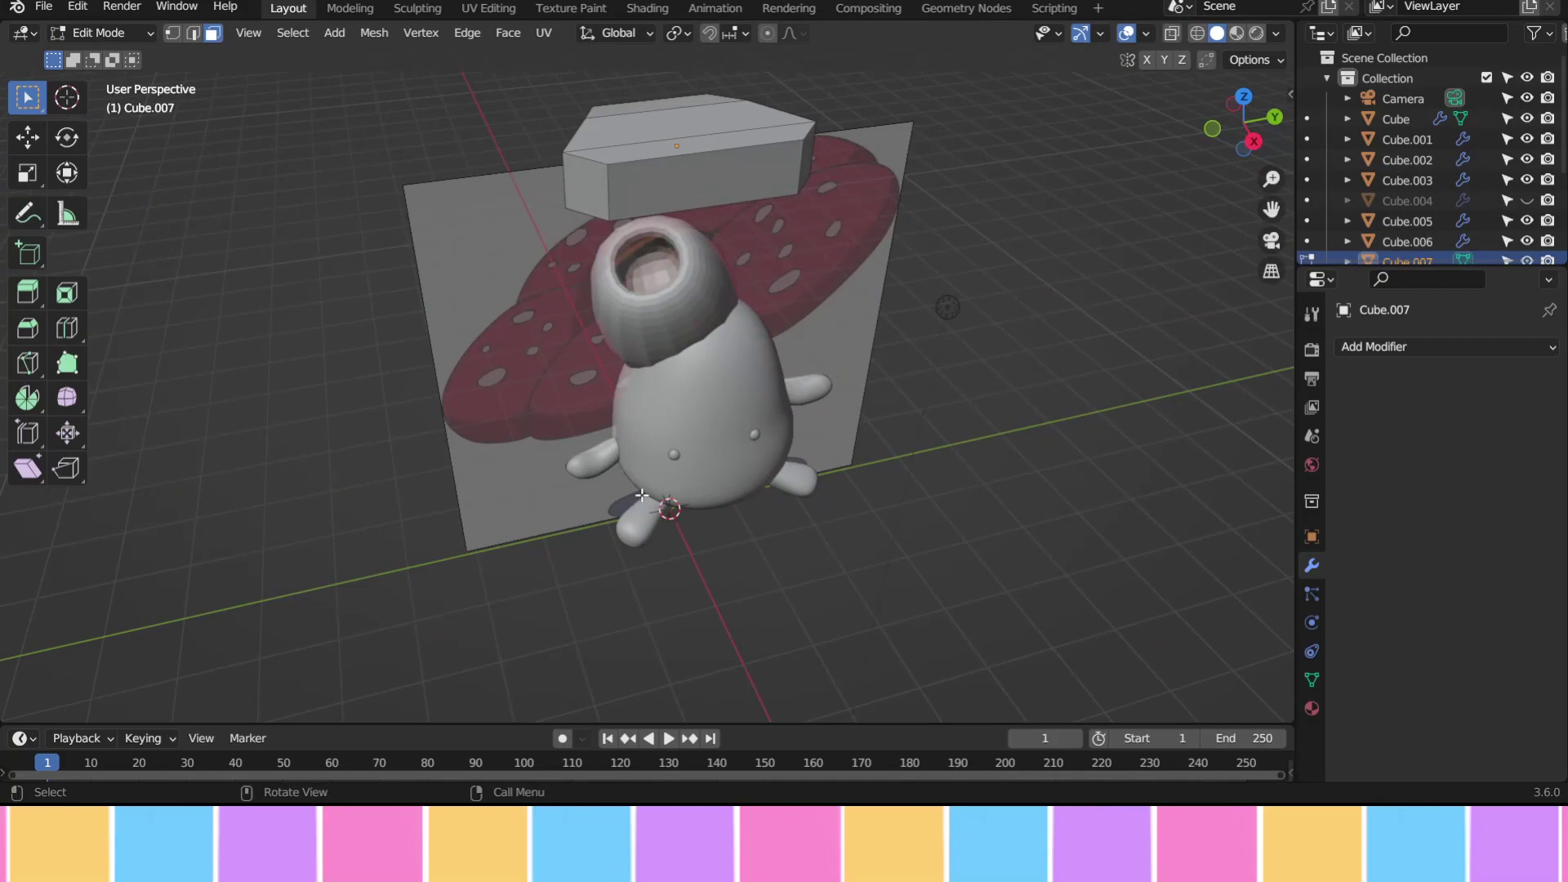
# Give the box Subdivision level 3 and flatten it along Z into a slab
pyautogui.hotkey('ctrl', '3')
pyautogui.press('KP_3')
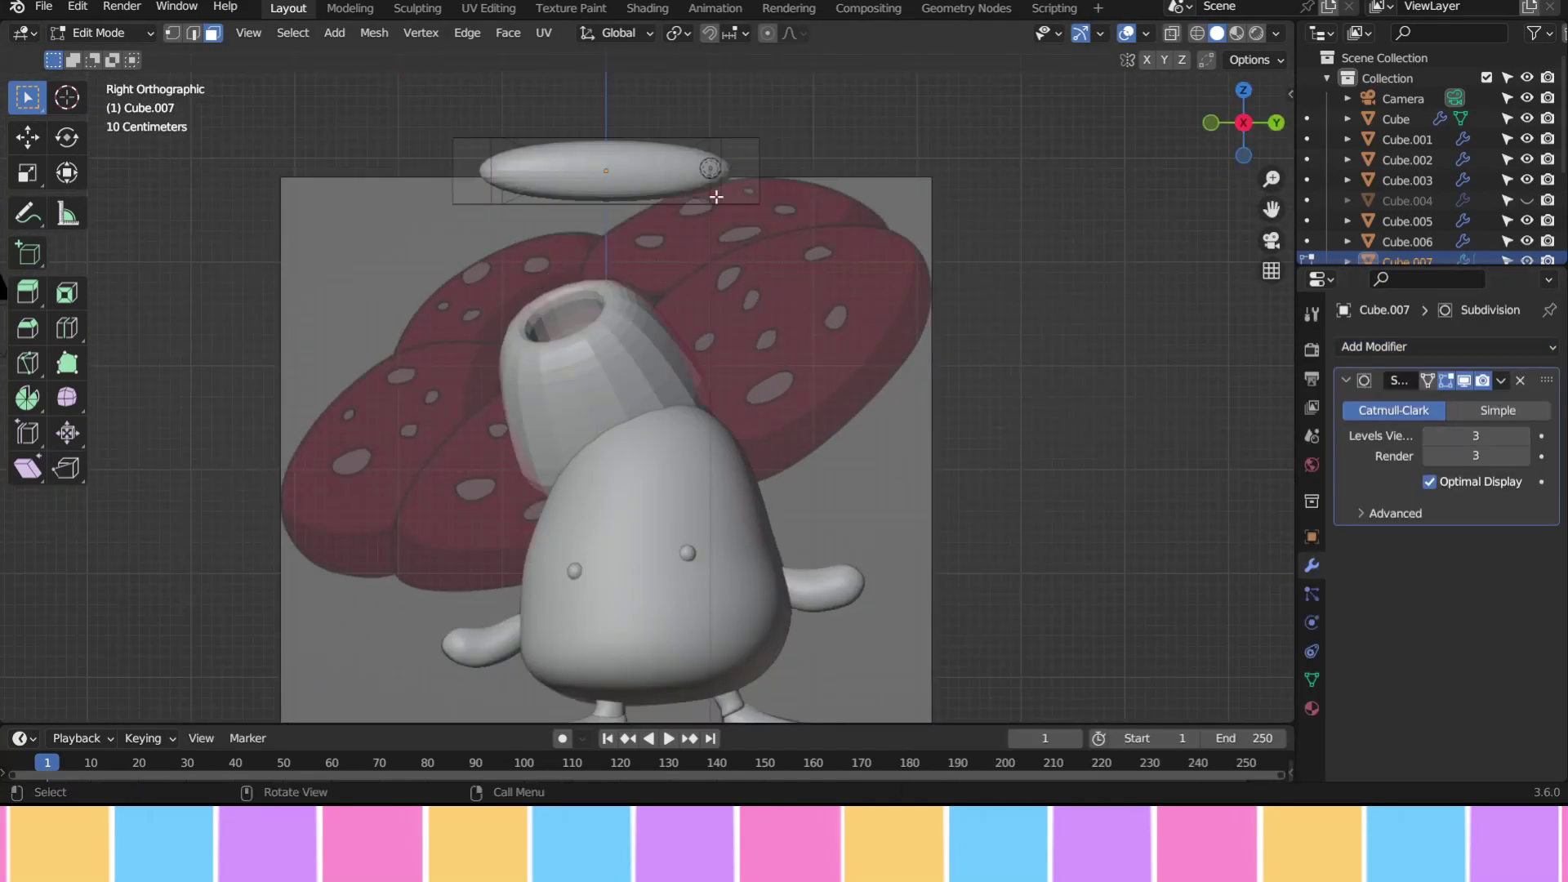
pyautogui.press('s')
pyautogui.press('z')
pyautogui.press('Return')
pyautogui.moveTo(716, 197); pyautogui.dragTo(498, 246, button='middle')
pyautogui.press('2')
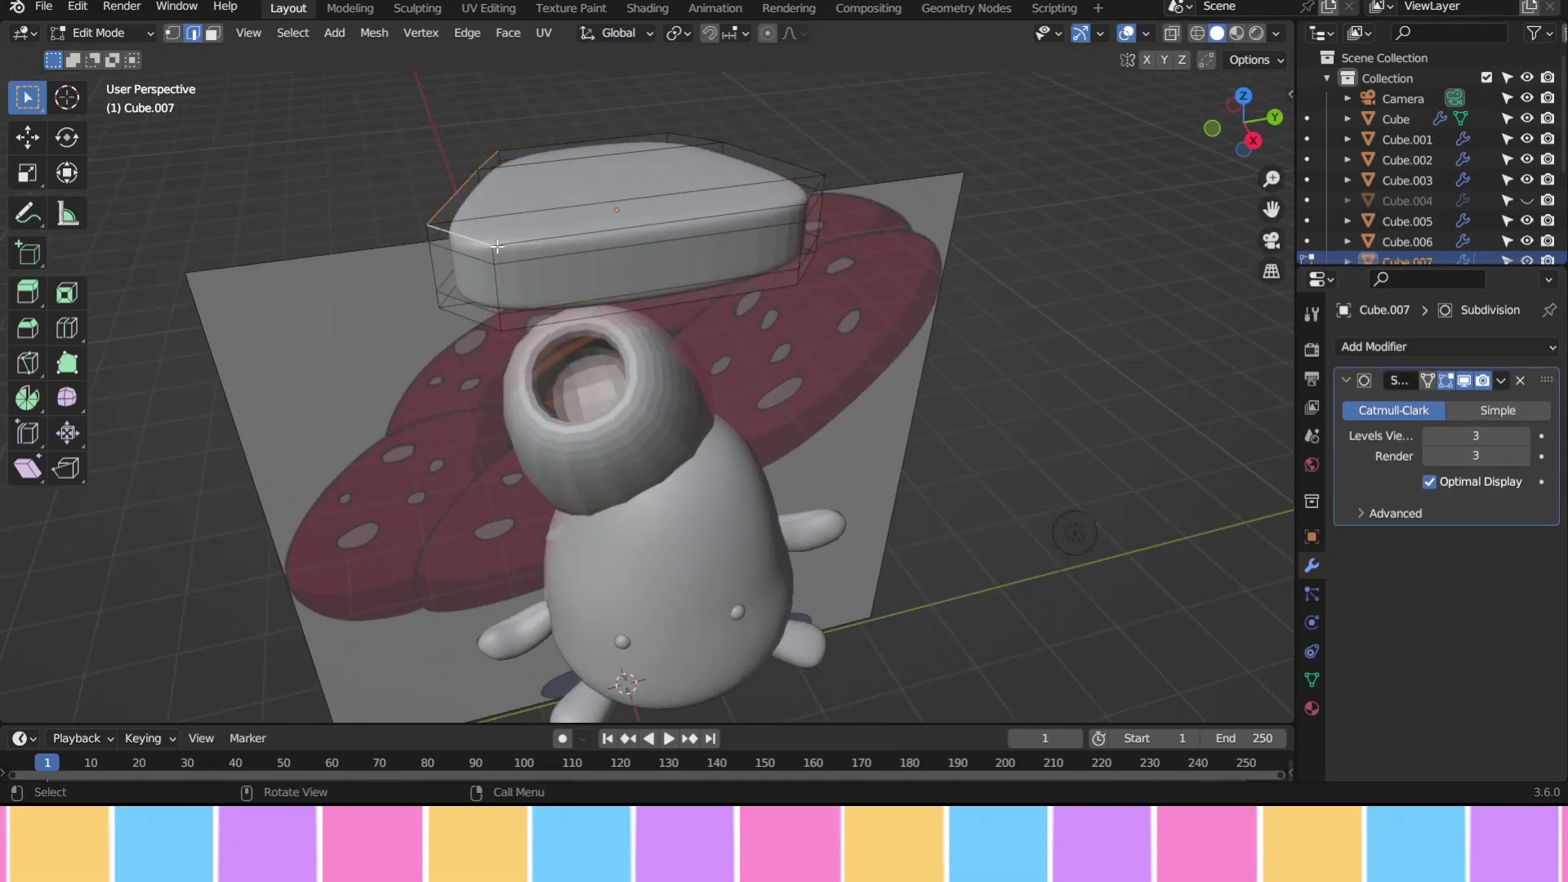
# Isolate the piece in local view and delete the old piece from Object Mode
pyautogui.press('KP_Divide')
pyautogui.keyDown('shift'); pyautogui.click(755, 502); pyautogui.keyUp('shift')
pyautogui.moveTo(531, 293)
pyautogui.mouseDown(button='middle')
pyautogui.moveTo(966, 430)
pyautogui.moveTo(1060, 553)
pyautogui.mouseUp(button='middle')
pyautogui.press('Tab')
pyautogui.press('Delete')
pyautogui.moveTo(615, 352); pyautogui.dragTo(857, 400, button='middle')
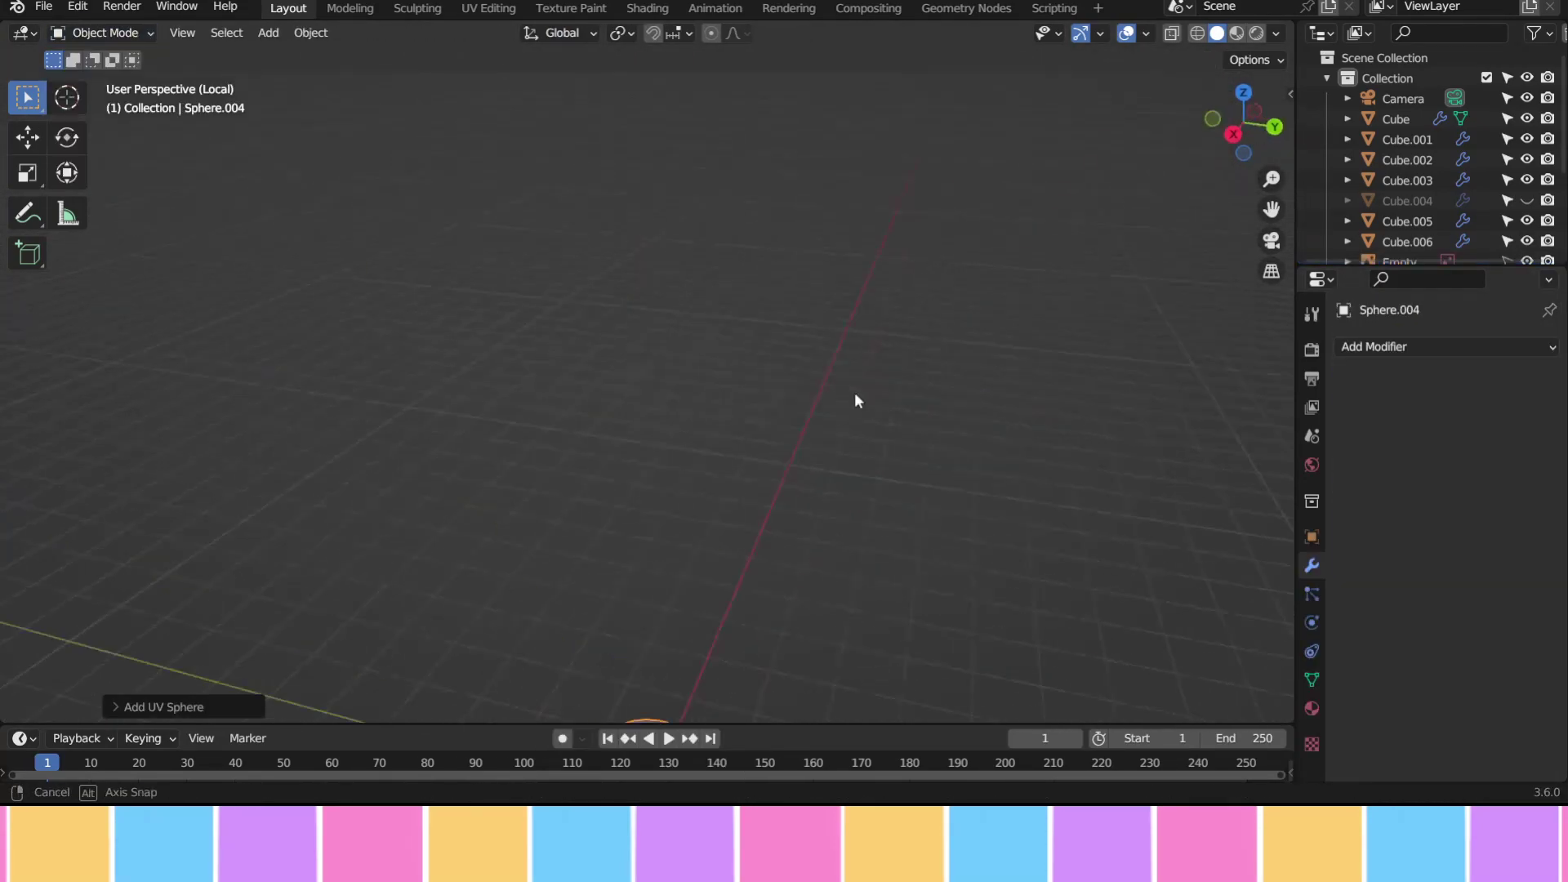
# Switch the new sphere into Sculpt Mode in top view
pyautogui.press('KP_7')
pyautogui.click(102, 33)
pyautogui.click(106, 98)
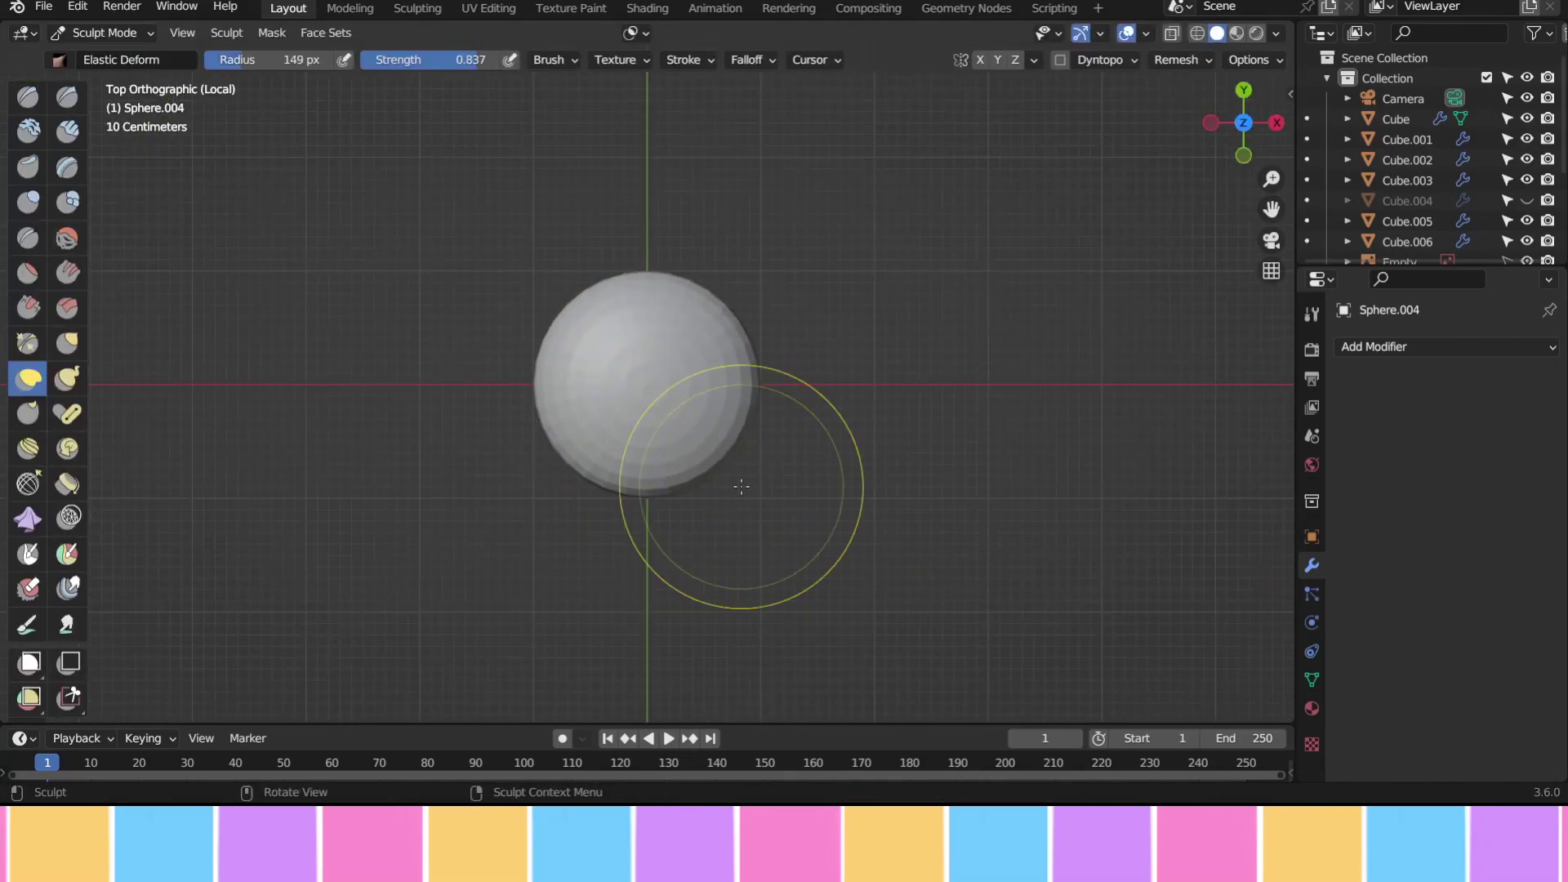
pyautogui.click(1445, 346)
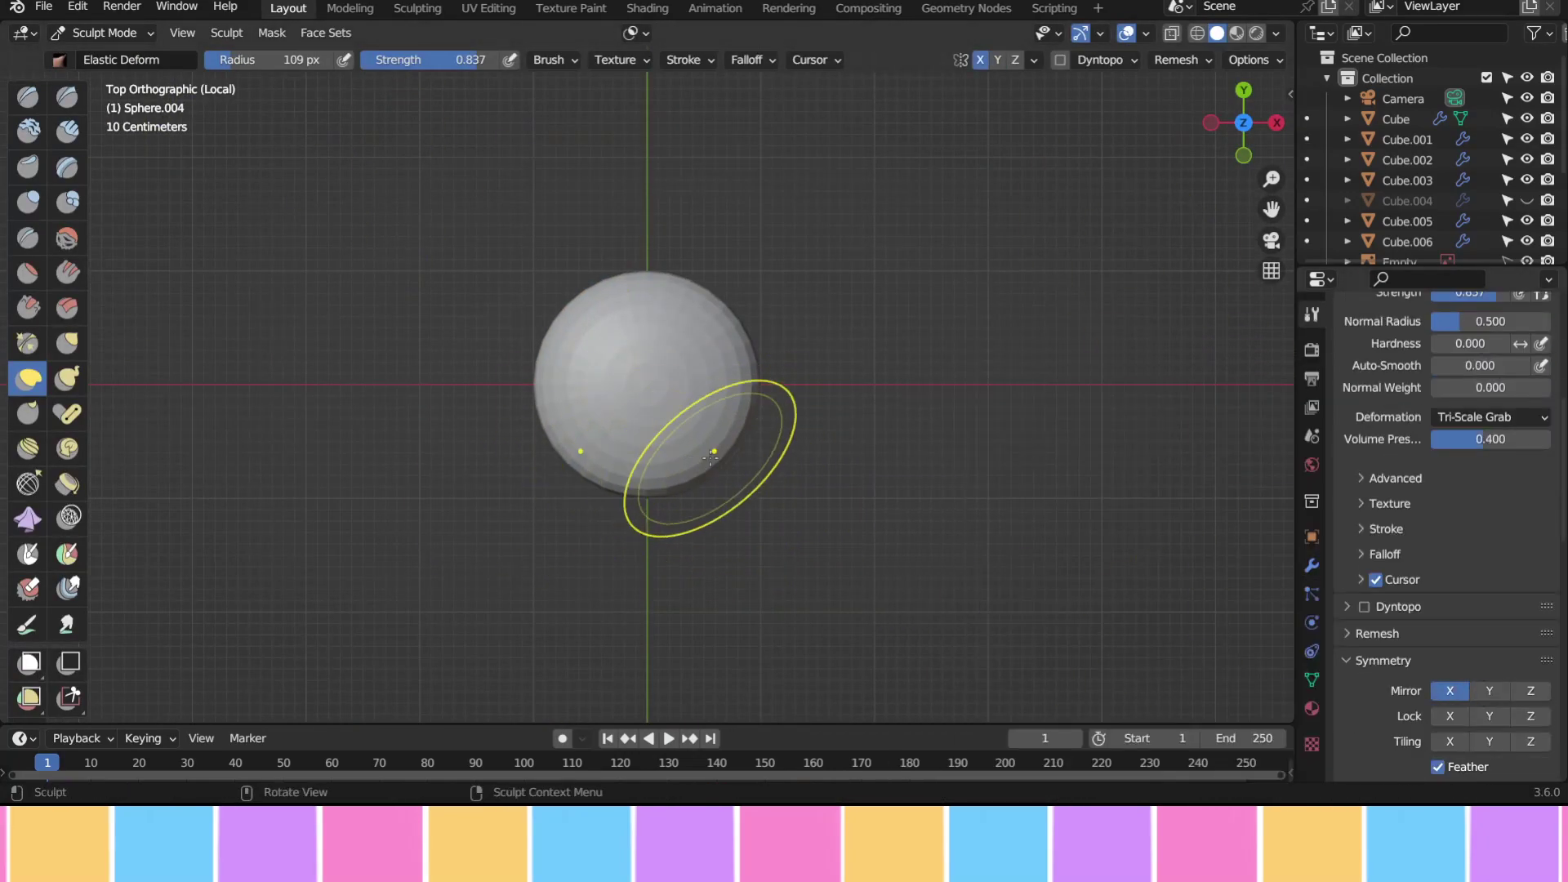
# Shrink the Elastic Deform brush and stretch the dome into a flattened, rounded teardrop petal
pyautogui.moveTo(750, 356); pyautogui.dragTo(686, 344, button='middle')
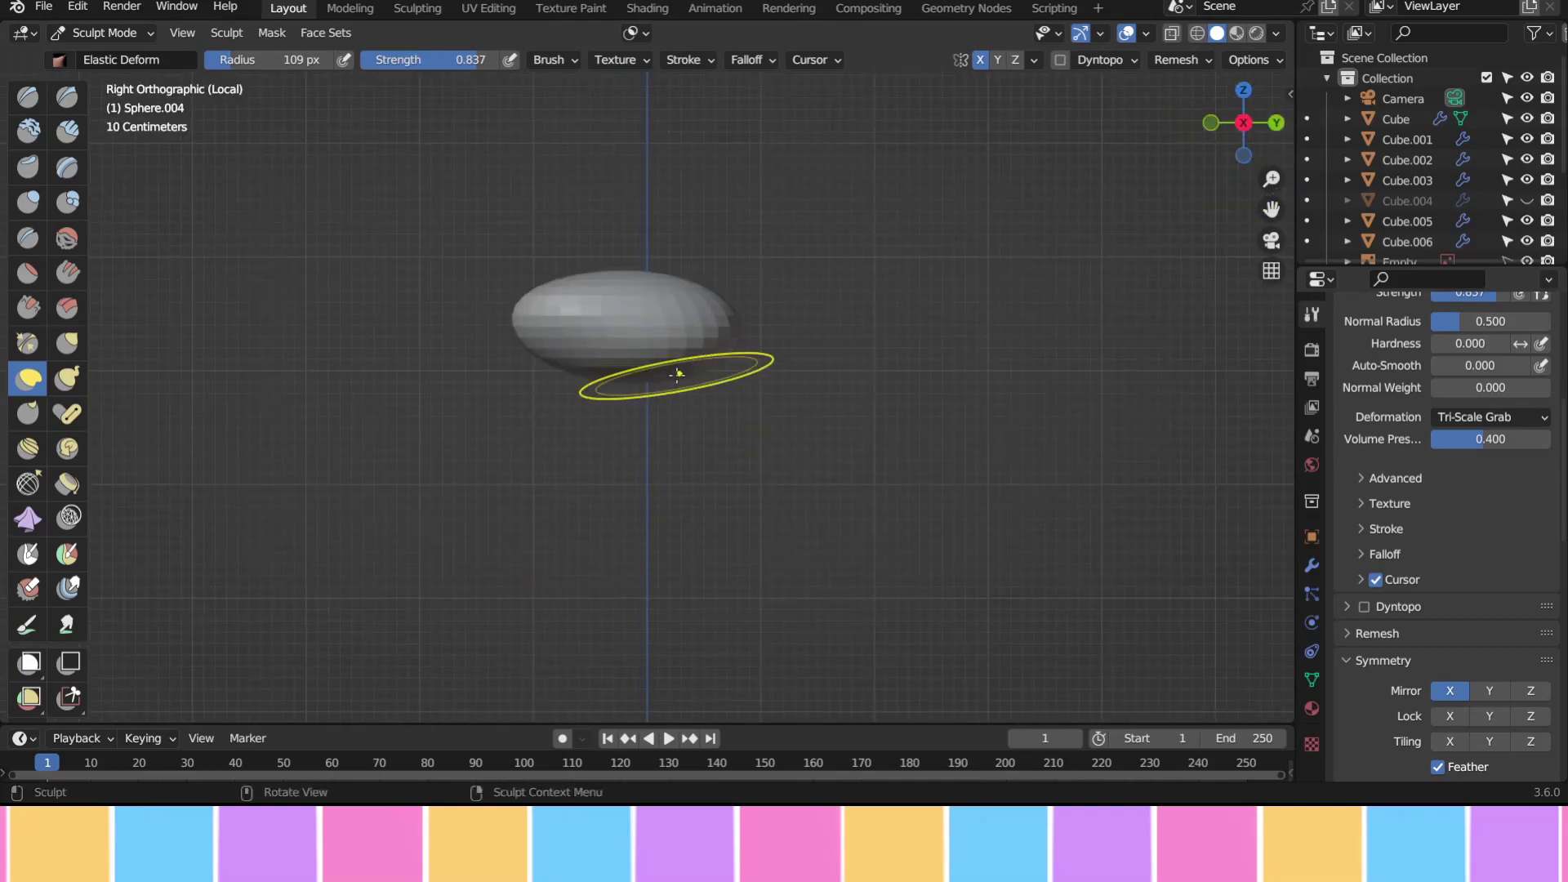
pyautogui.moveTo(561, 275); pyautogui.dragTo(712, 343, button='middle')
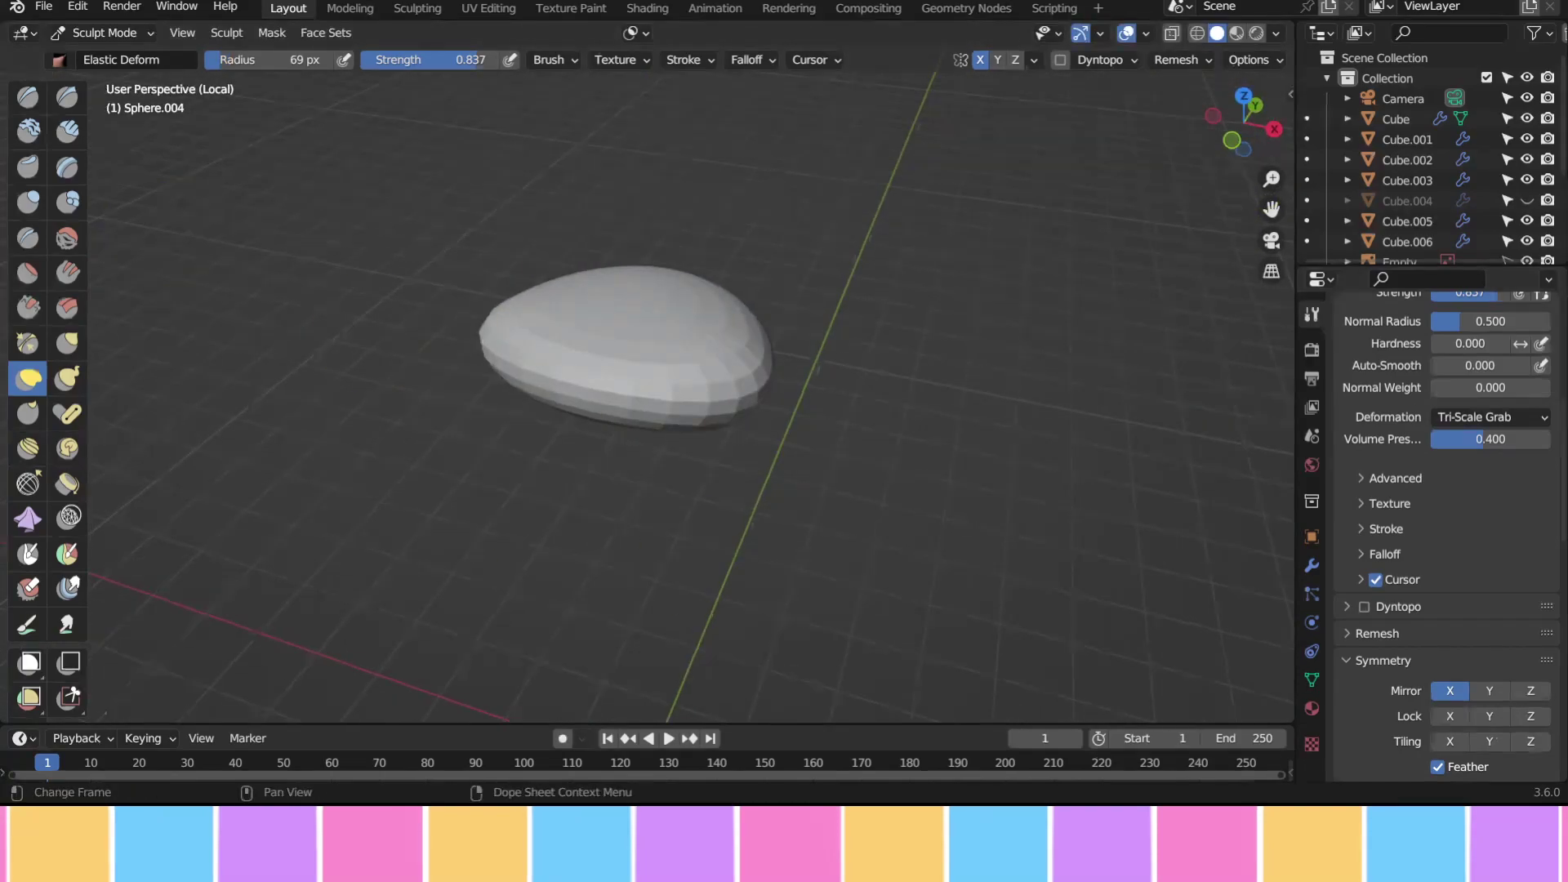
pyautogui.press('KP_1')
pyautogui.moveTo(845, 331)
pyautogui.mouseDown(button='middle')
pyautogui.moveTo(645, 365)
pyautogui.moveTo(647, 456)
pyautogui.mouseUp(button='middle')
pyautogui.click(618, 349)
pyautogui.moveTo(619, 349); pyautogui.dragTo(627, 400, button='middle')
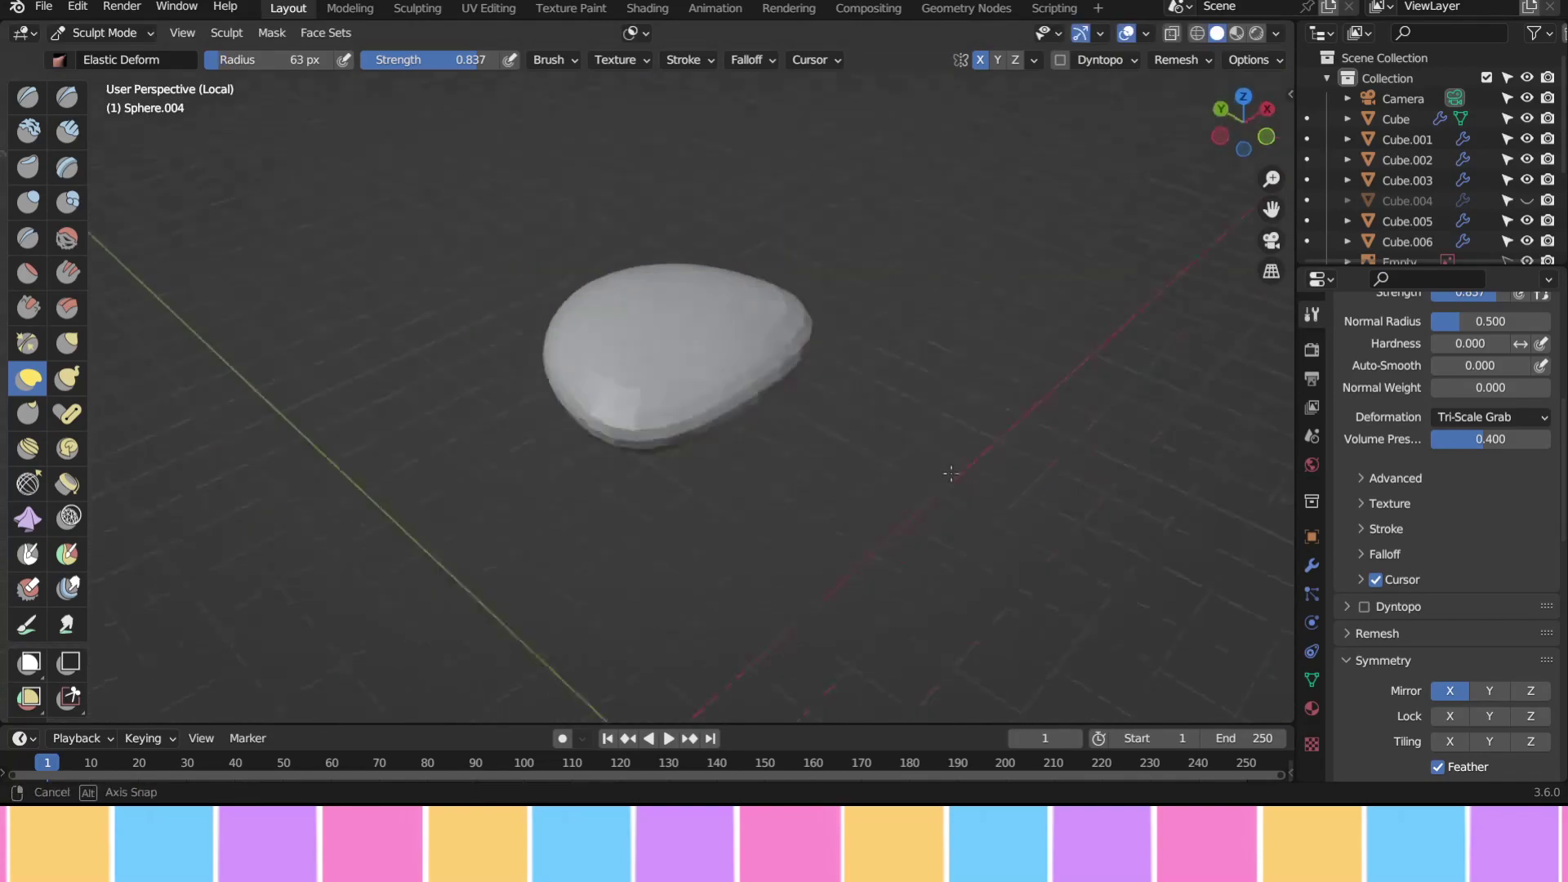
pyautogui.press('KP_7')
# Back in Object Mode, set the petal's origin to the 3D cursor at its tip
pyautogui.hotkey('ctrl', 'Tab')
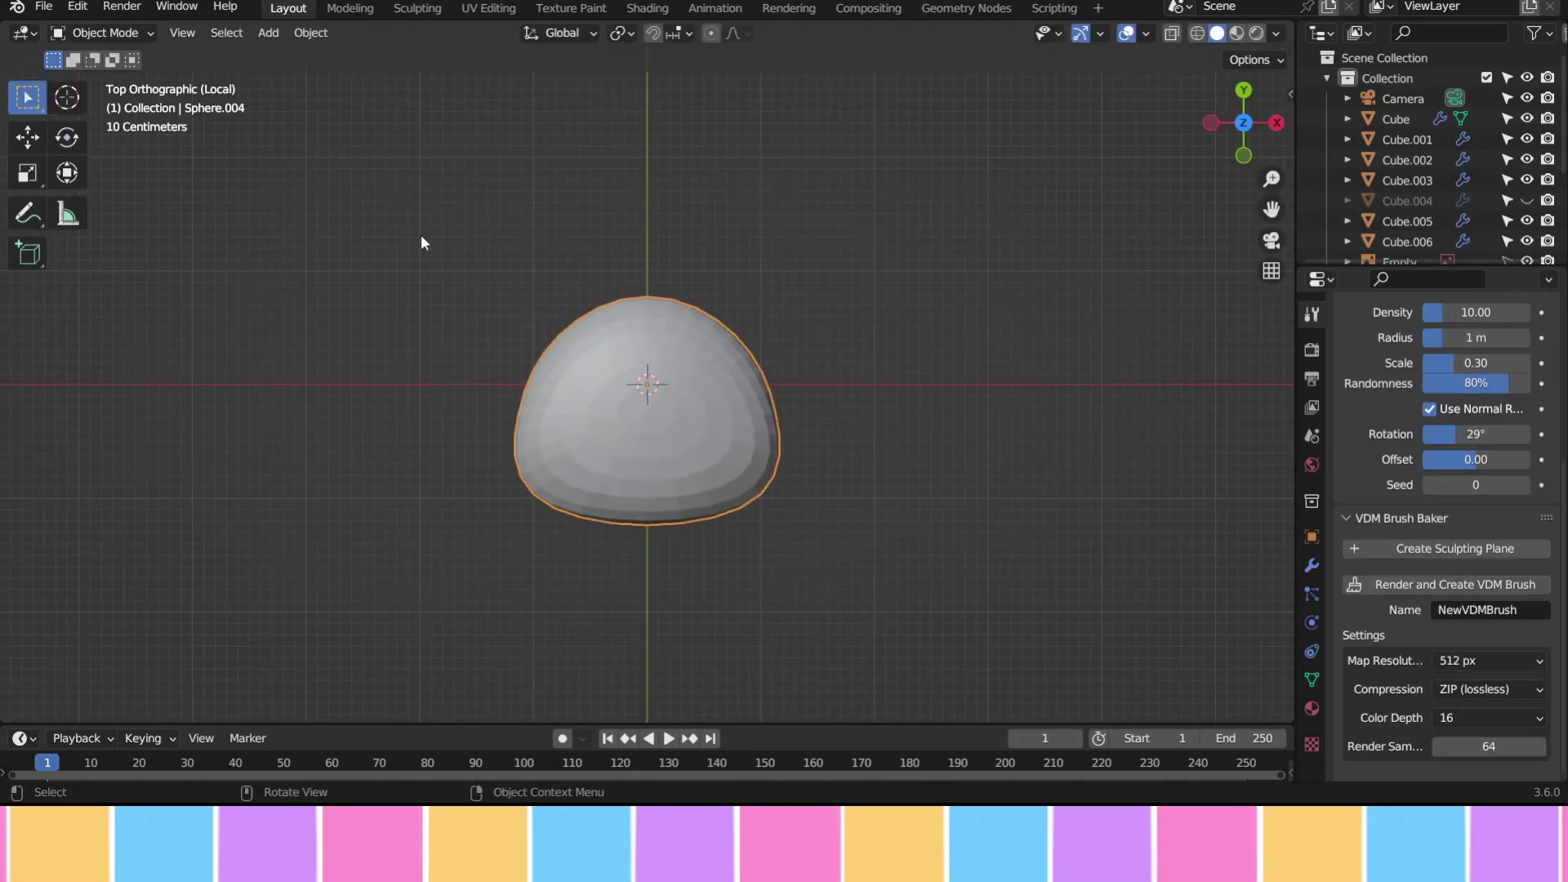
pyautogui.rightClick(723, 500)
pyautogui.click(329, 38)
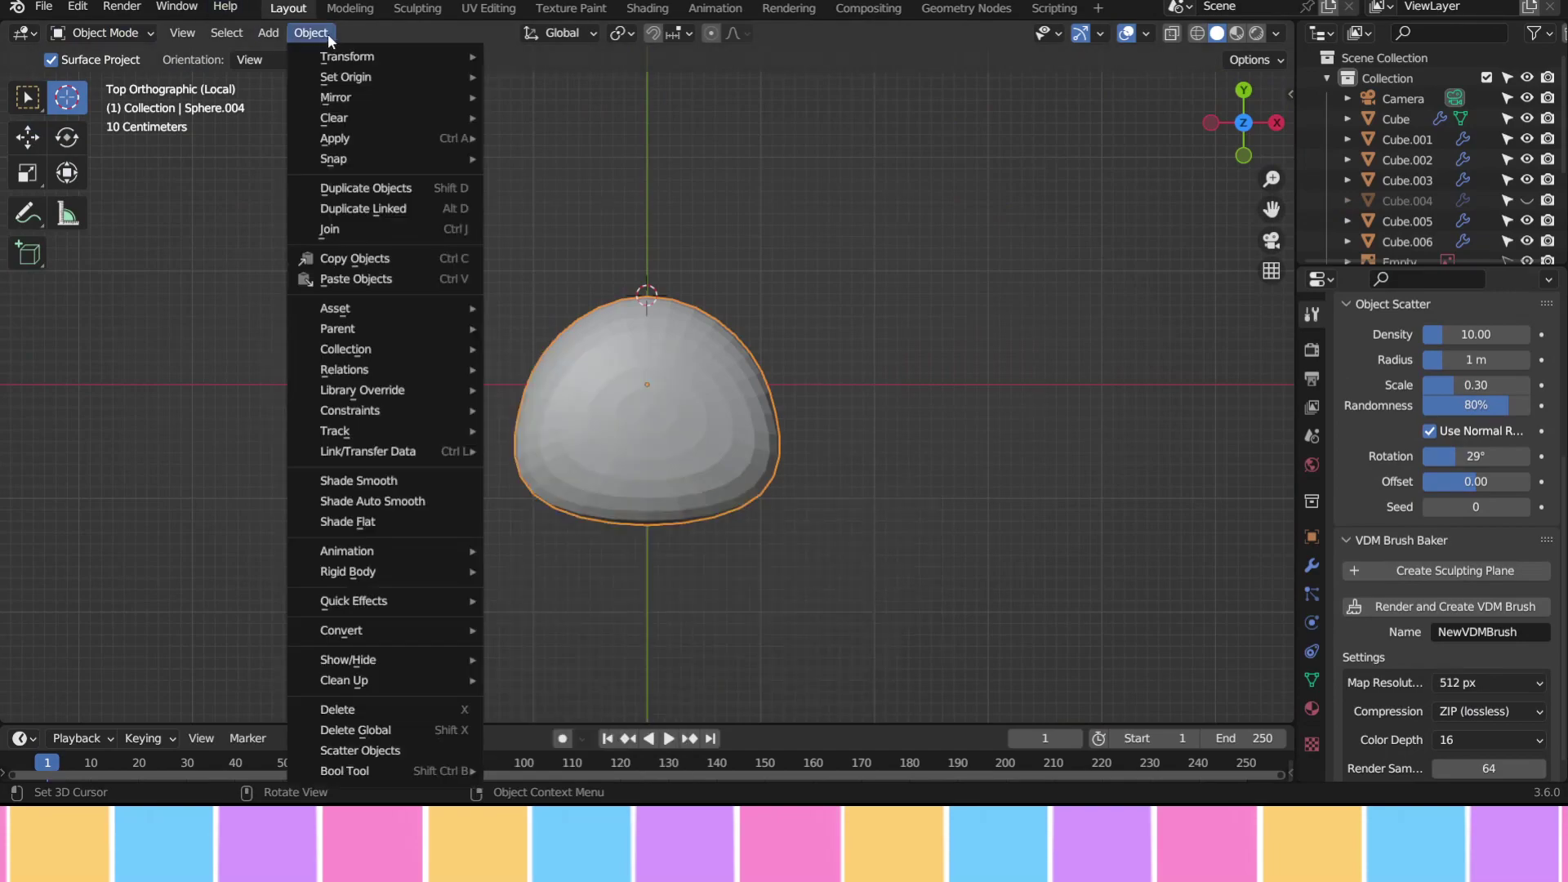
pyautogui.click(611, 270)
pyautogui.rightClick(736, 485)
pyautogui.click(873, 543)
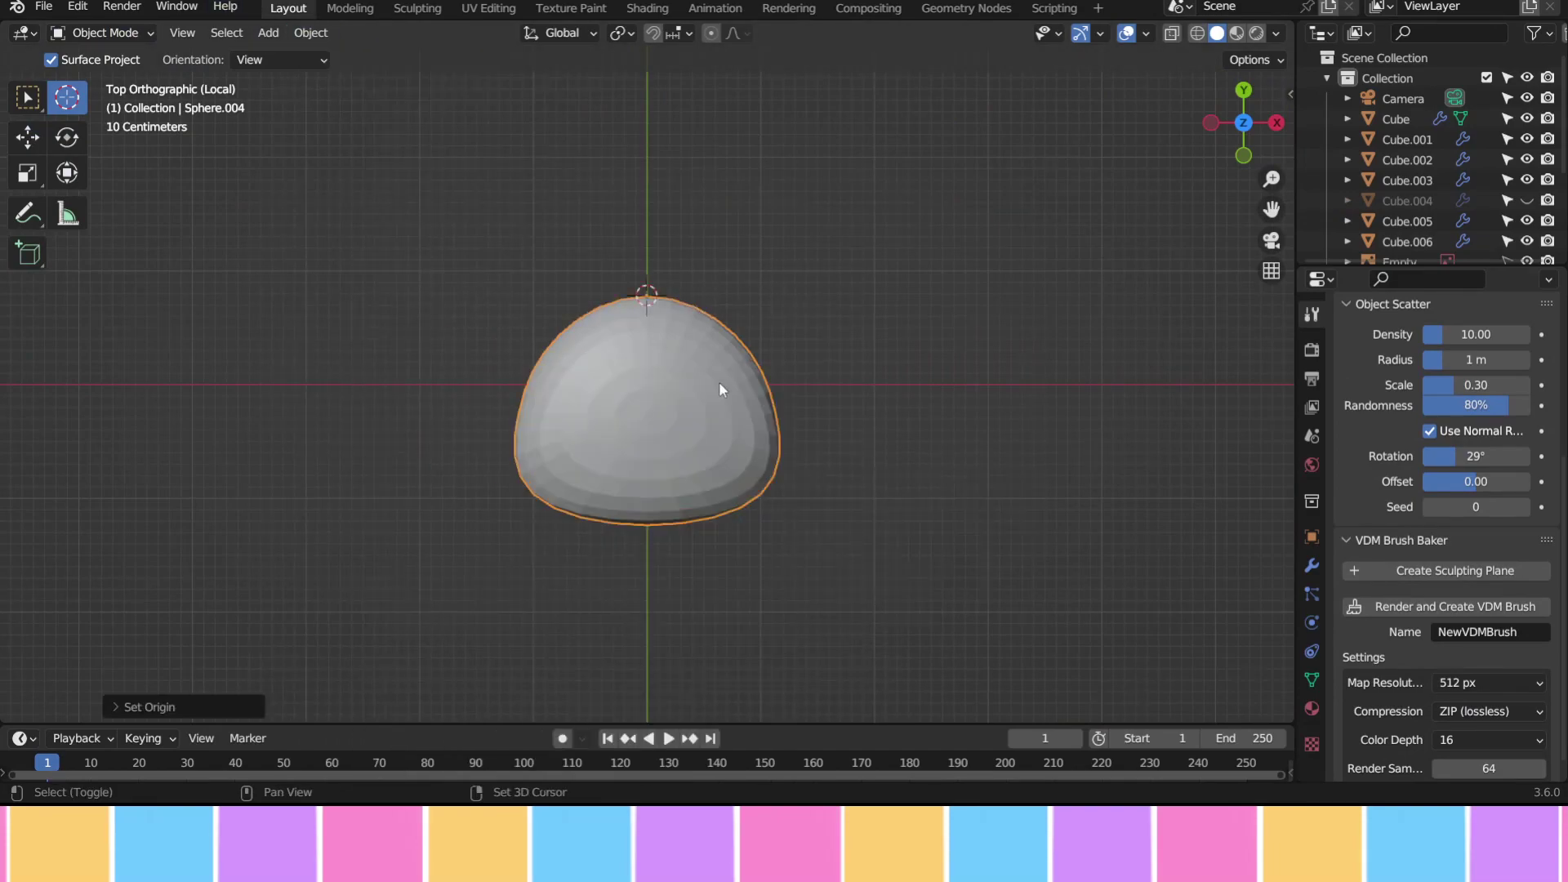
# Duplicate the petal with Shift+D and rotate copies 72° around the shared centre
pyautogui.hotkey('shift', 'd')
pyautogui.write('r72')
pyautogui.press('Return')
pyautogui.hotkey('shift', 'd')
pyautogui.write('r72')
pyautogui.press('Return')
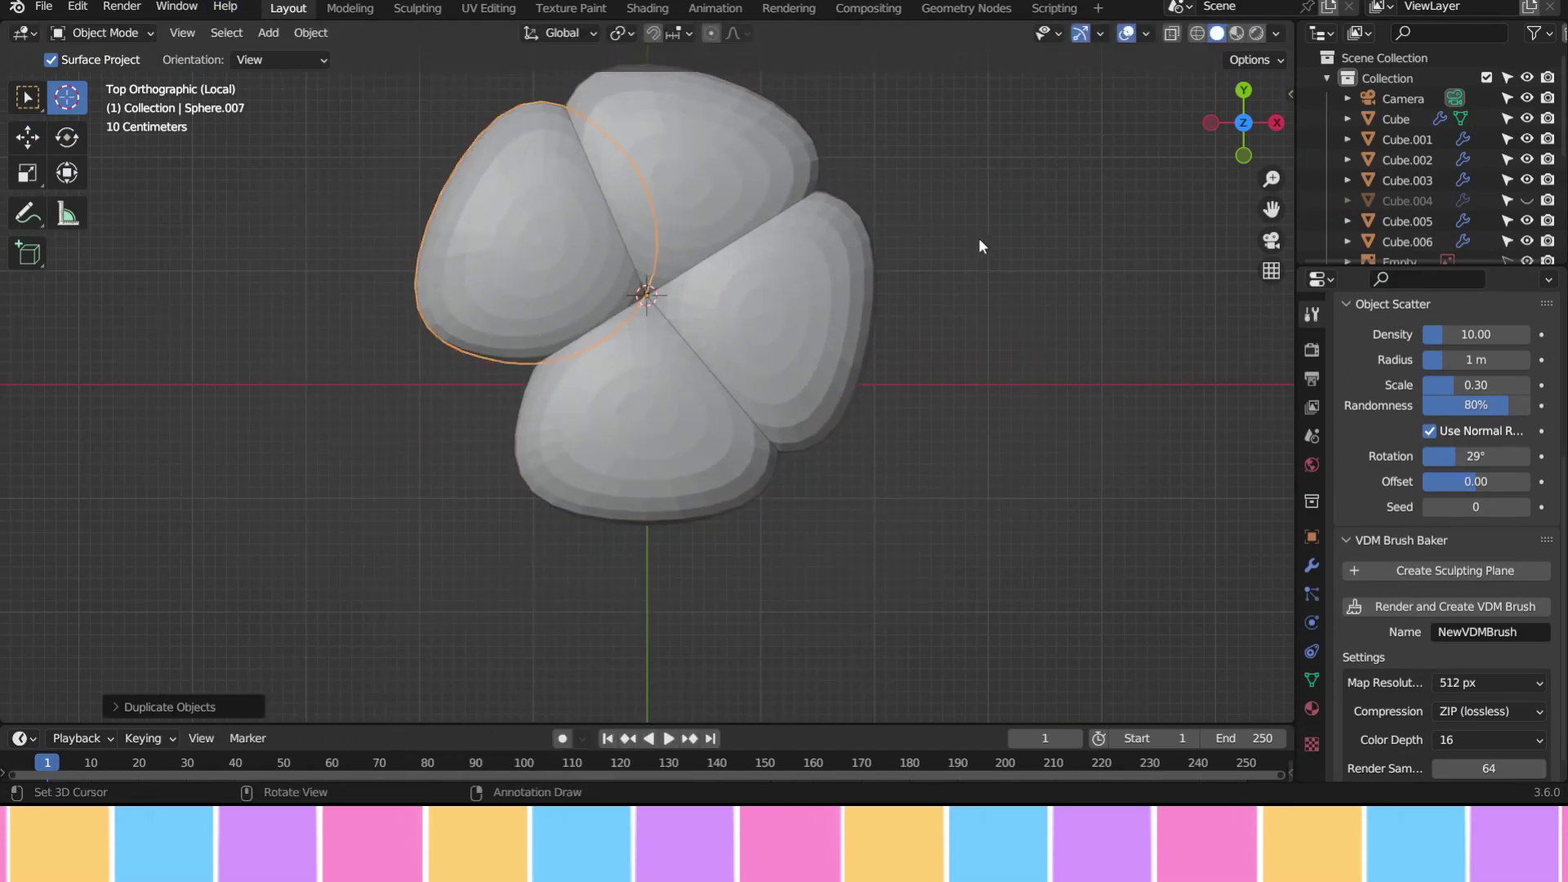
pyautogui.press('KP_Divide')
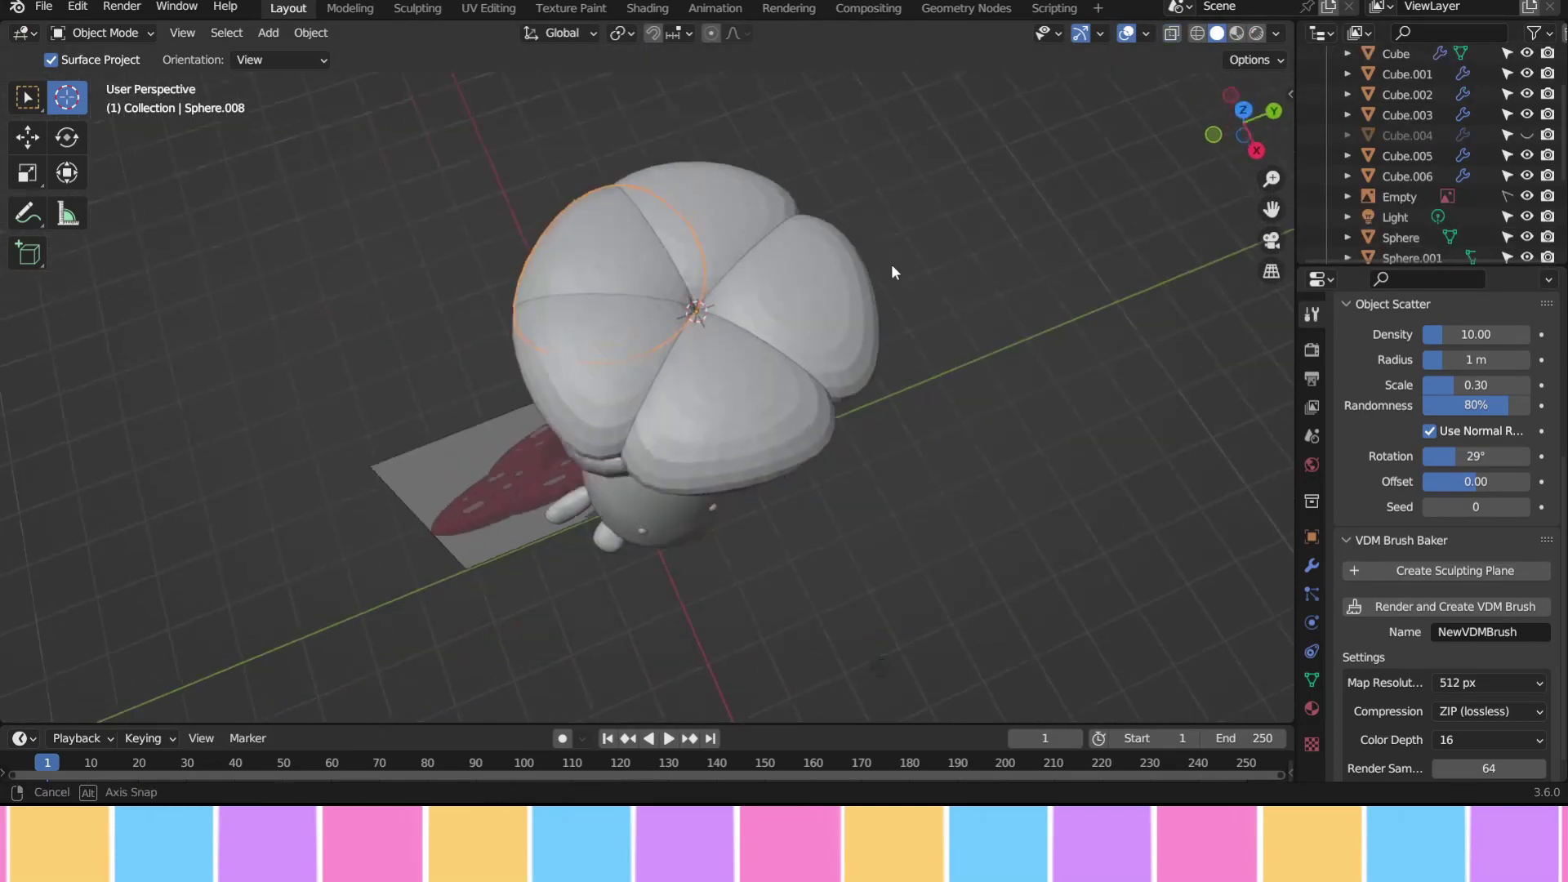
# Rotate the final petal copy 72° to complete the five-petal flower cap
pyautogui.press('KP_7')
pyautogui.click(681, 441)
pyautogui.press('s')
pyautogui.press('y')
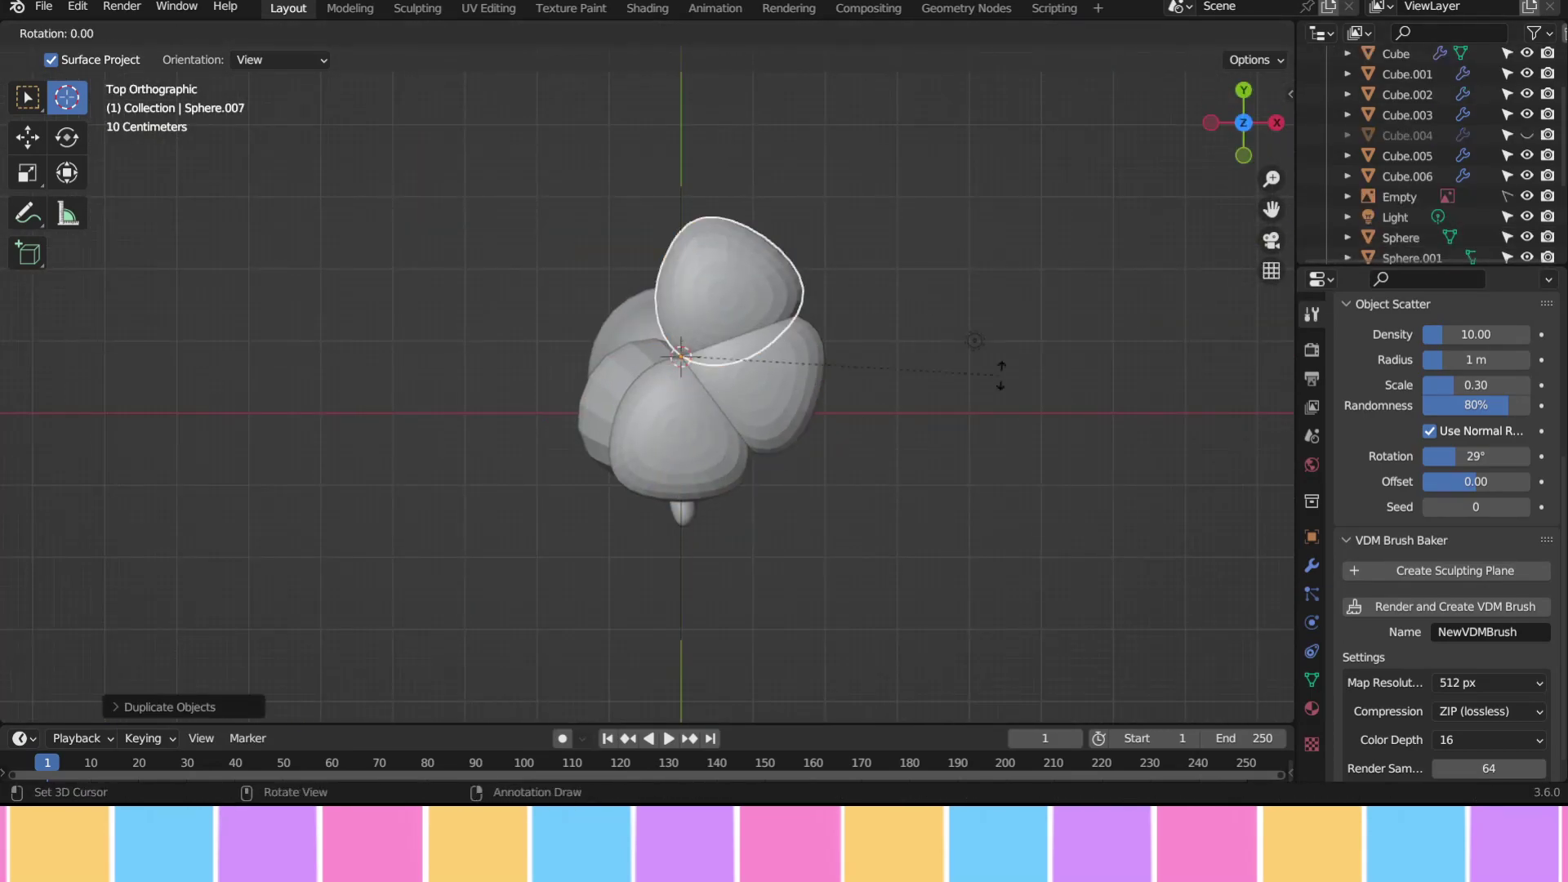
pyautogui.write('72')
pyautogui.press('Return')
pyautogui.moveTo(951, 217)
pyautogui.mouseDown(button='middle')
pyautogui.moveTo(894, 291)
pyautogui.moveTo(934, 403)
pyautogui.mouseUp(button='middle')
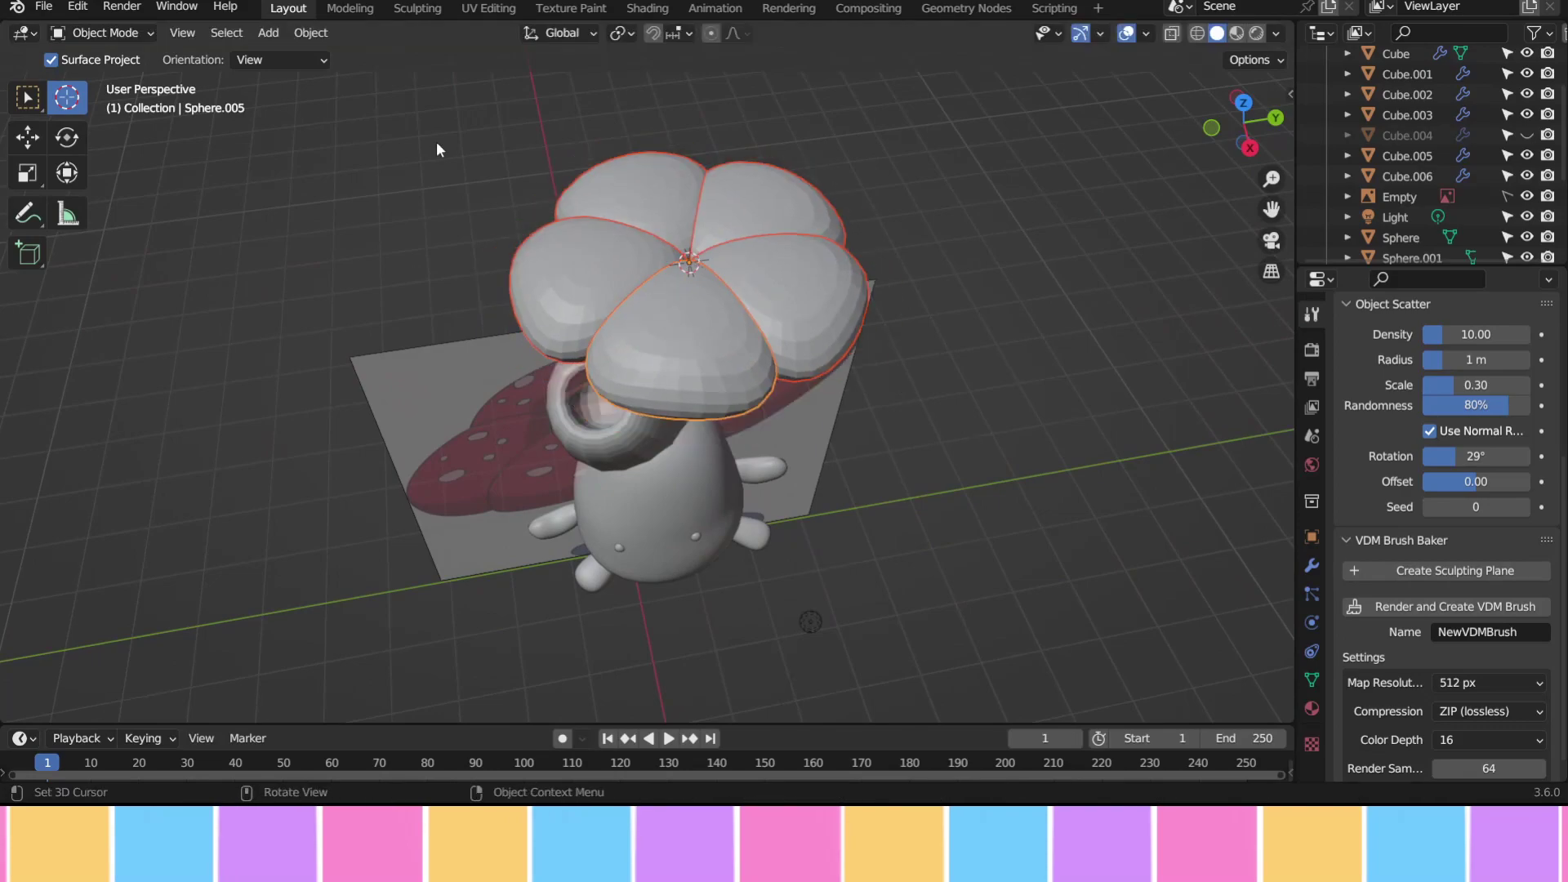
# Select the petal cap's centre vertices in see-through Edit Mode, then return to Object Mode
pyautogui.press('Tab')
pyautogui.press('KP_7')
pyautogui.hotkey('alt', 'z')
pyautogui.press('ctrl+KP_Add')
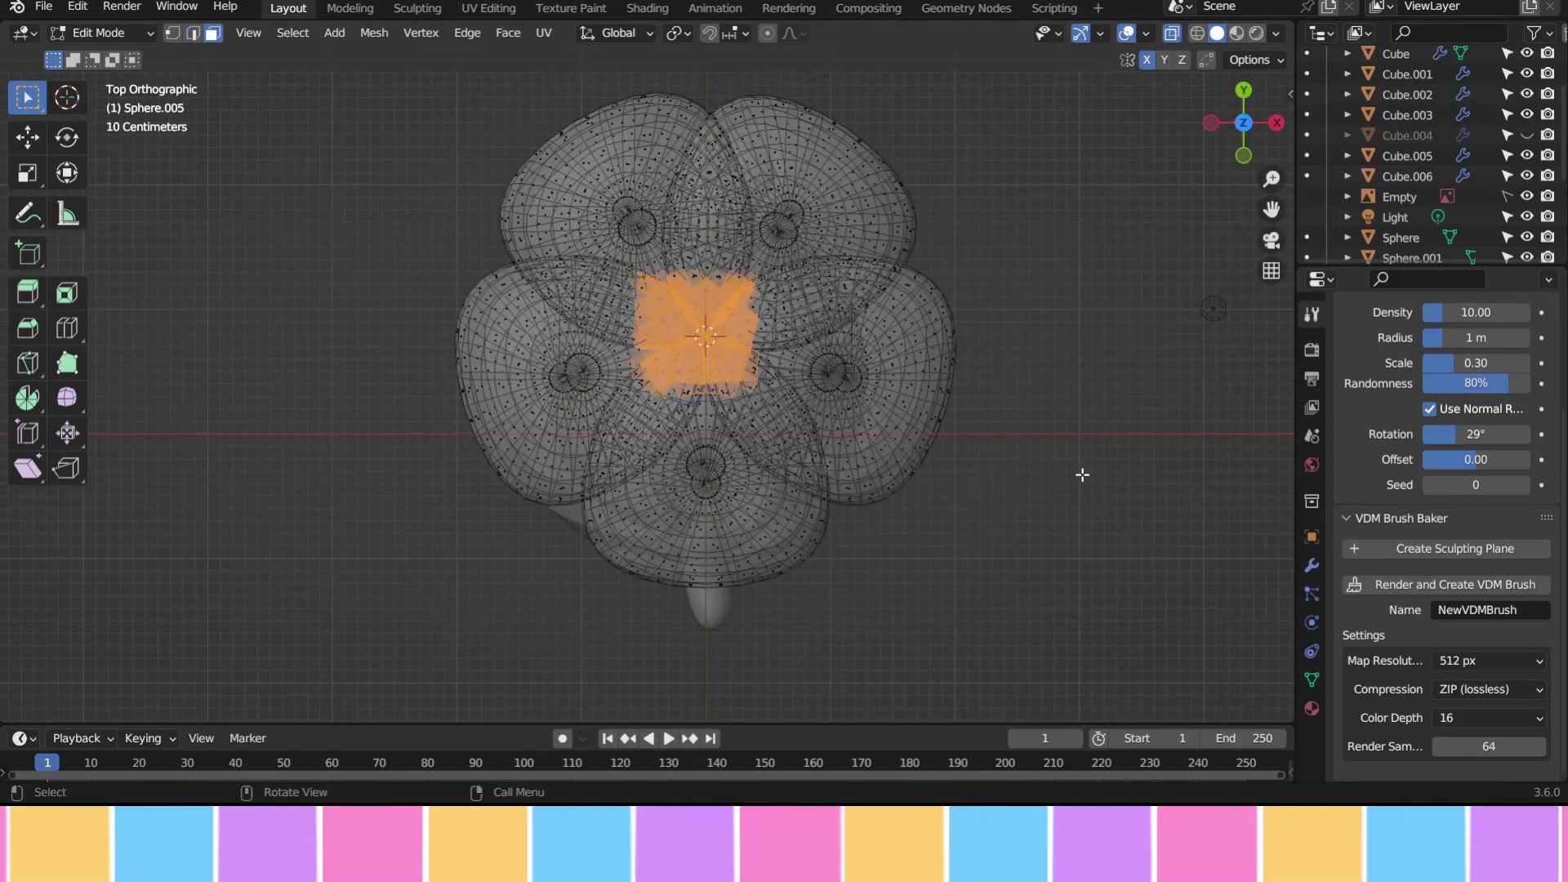
pyautogui.moveTo(1078, 469); pyautogui.dragTo(11, 79, button='middle')
pyautogui.press('Tab')
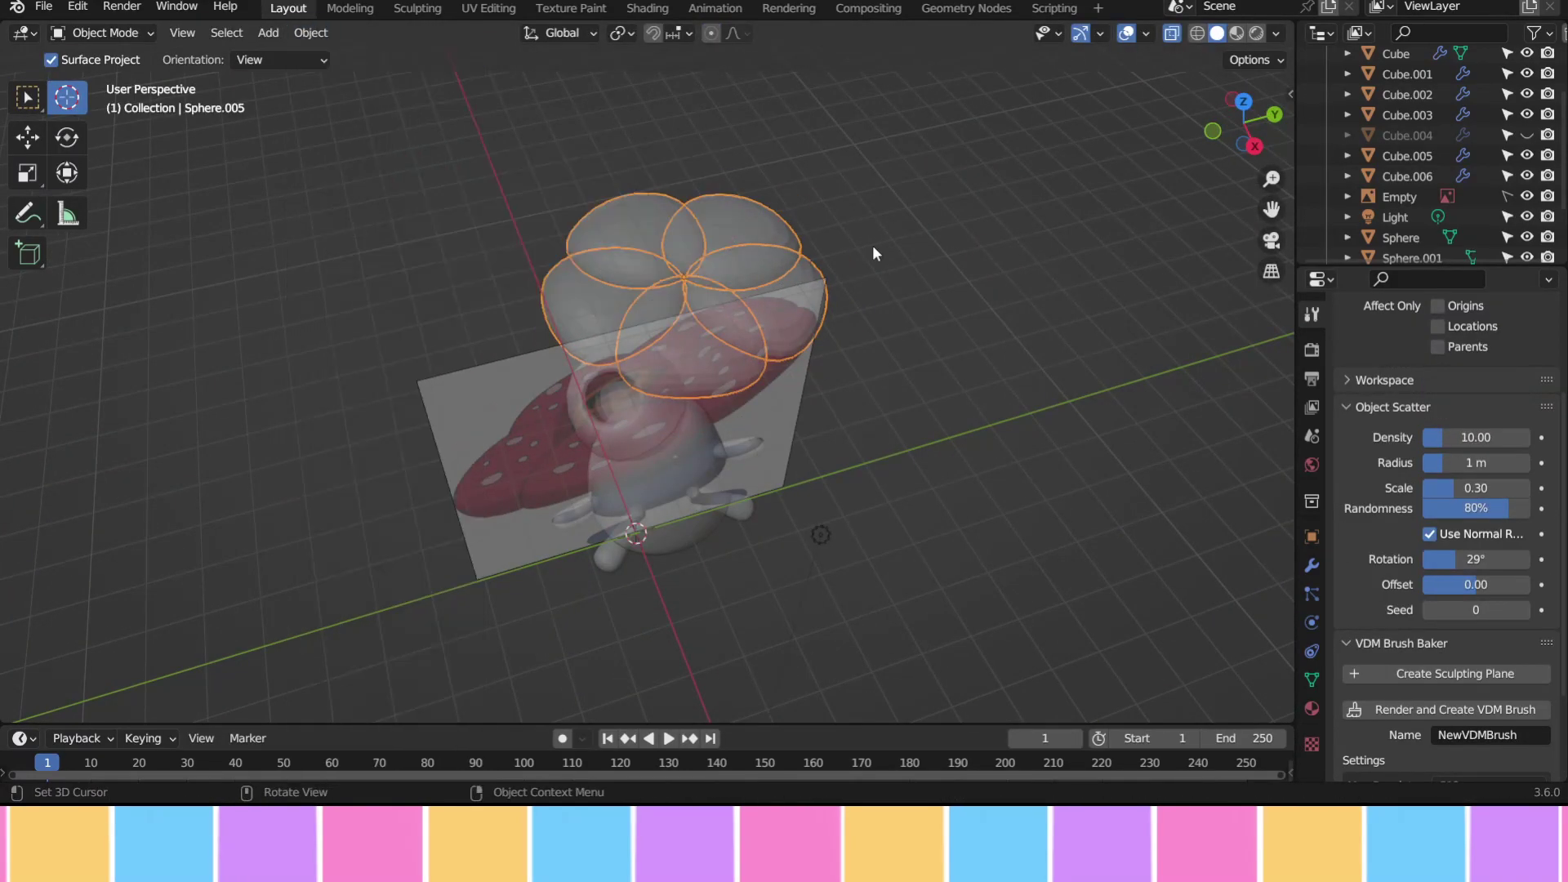
pyautogui.hotkey('alt', 'z')
pyautogui.click(310, 32)
# In side view, tilt the front cap on Y, raise it on Z and rotate it on Z
pyautogui.moveTo(653, 245)
pyautogui.mouseDown(button='middle')
pyautogui.moveTo(855, 295)
pyautogui.moveTo(925, 364)
pyautogui.mouseUp(button='middle')
pyautogui.press('KP_3')
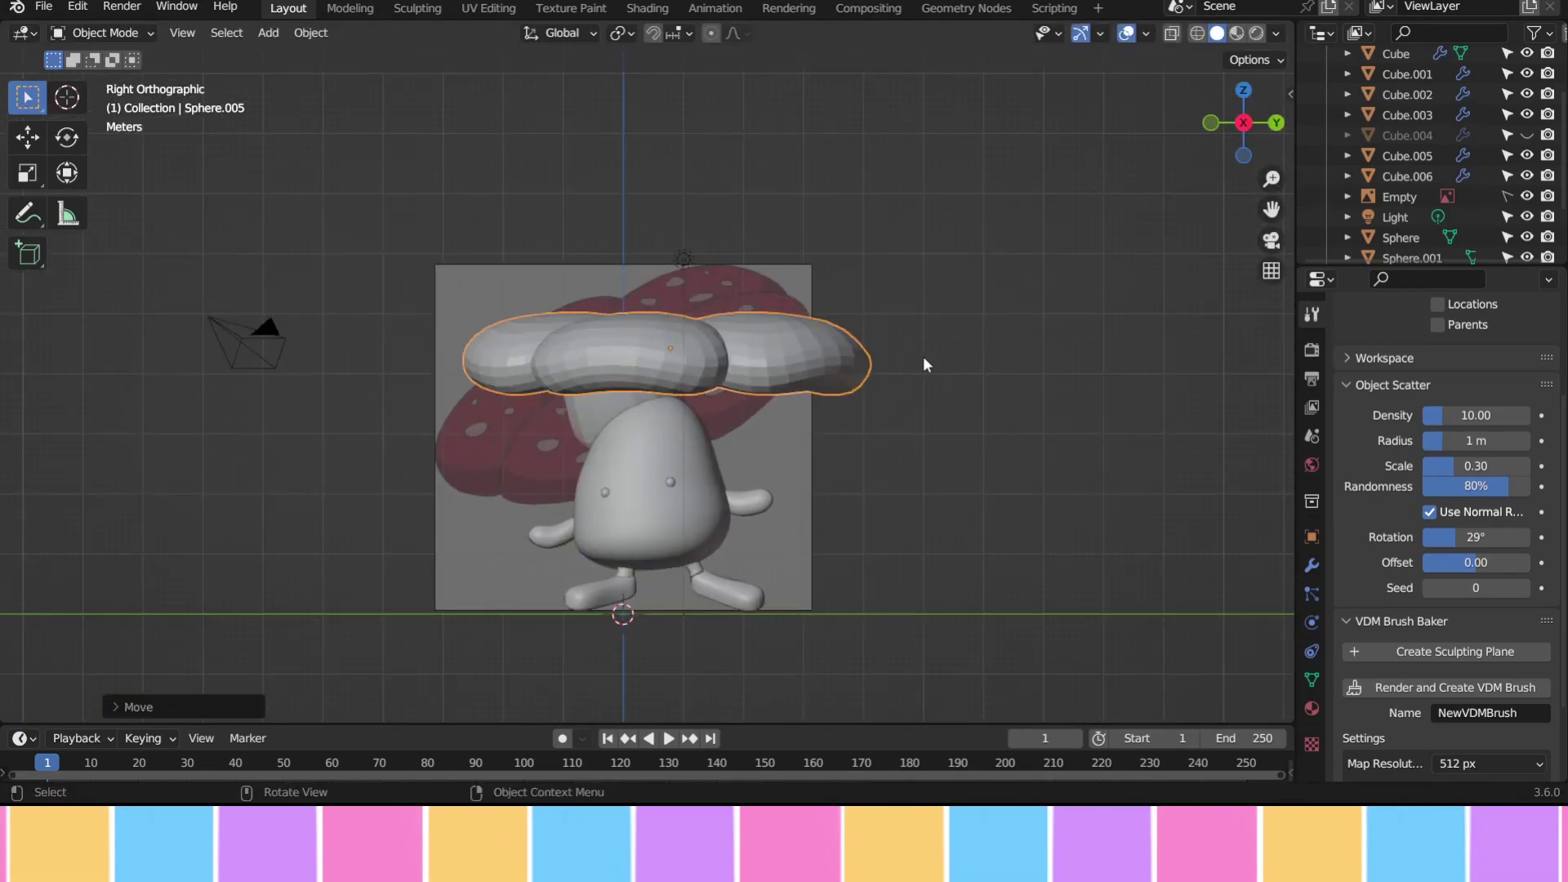
pyautogui.press('r')
pyautogui.press('y')
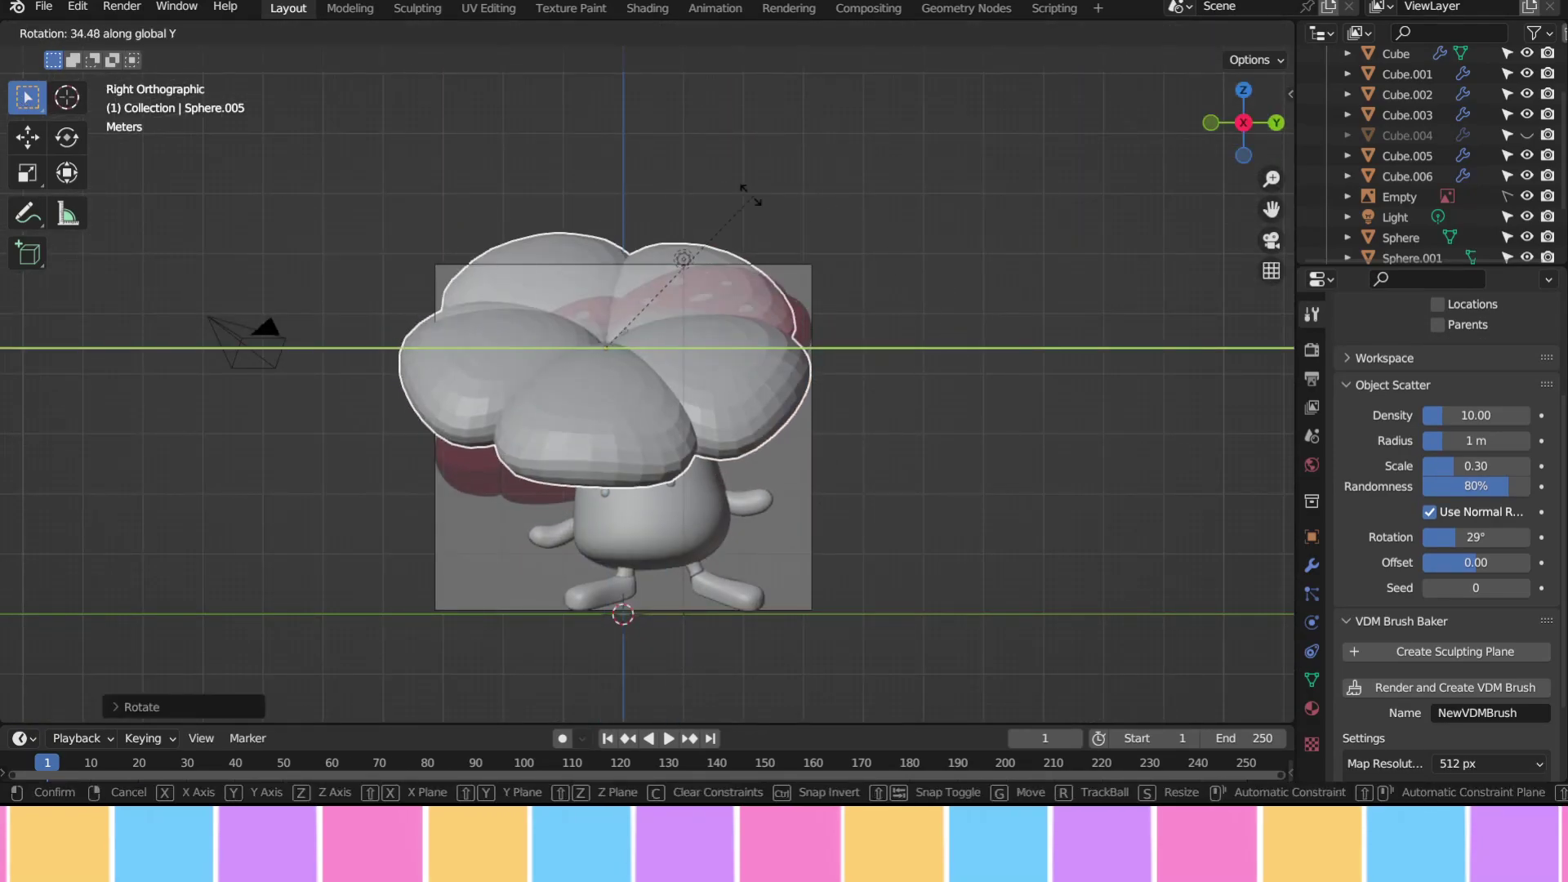
pyautogui.press('g')
pyautogui.press('z')
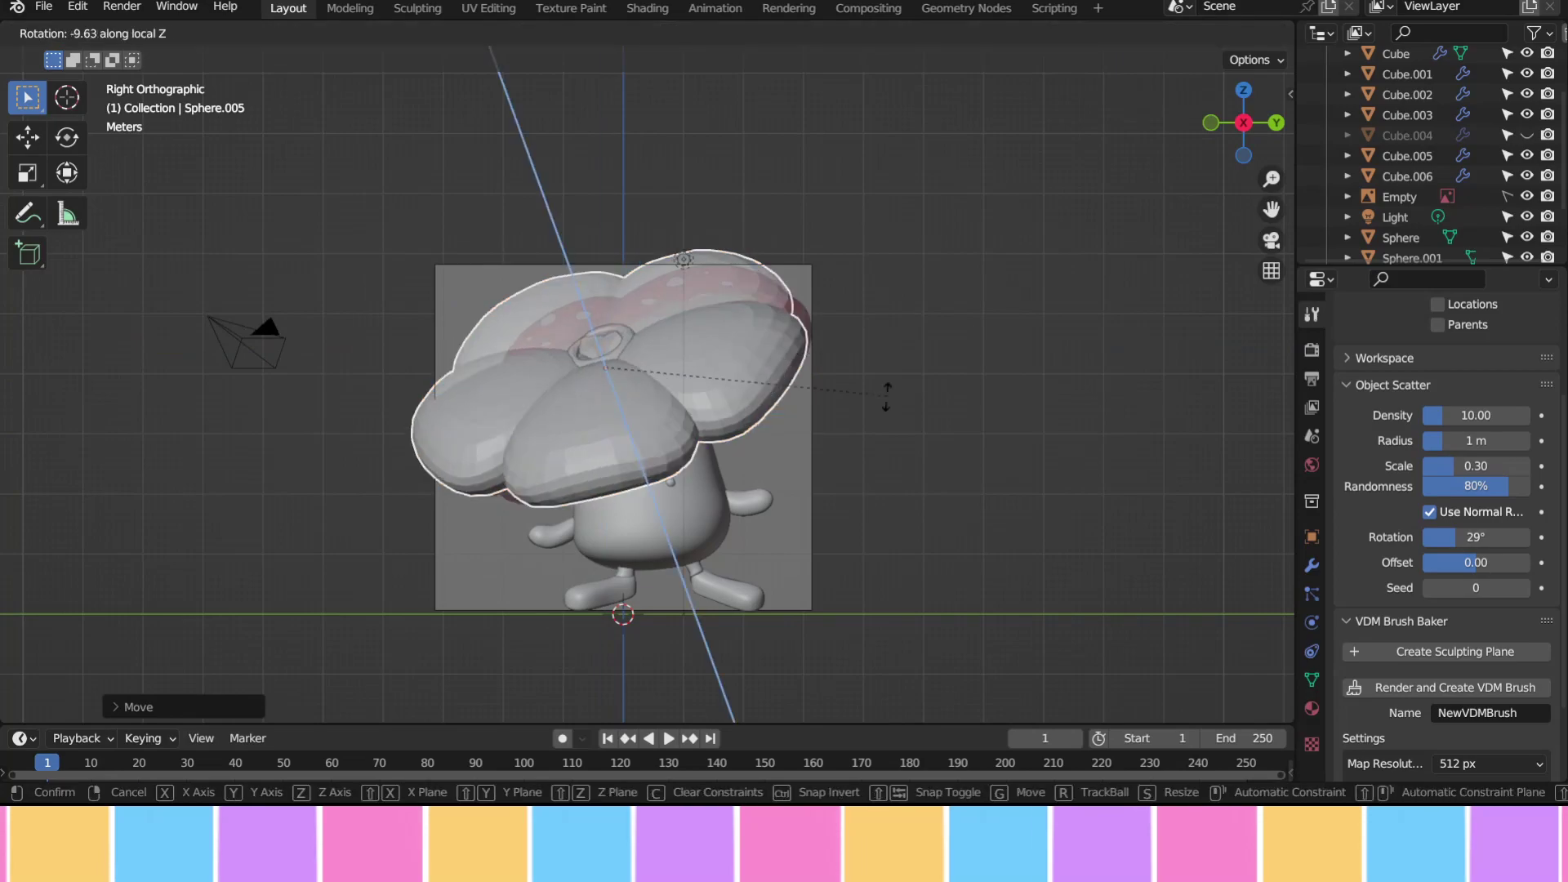
pyautogui.press('s')
pyautogui.press('Escape')
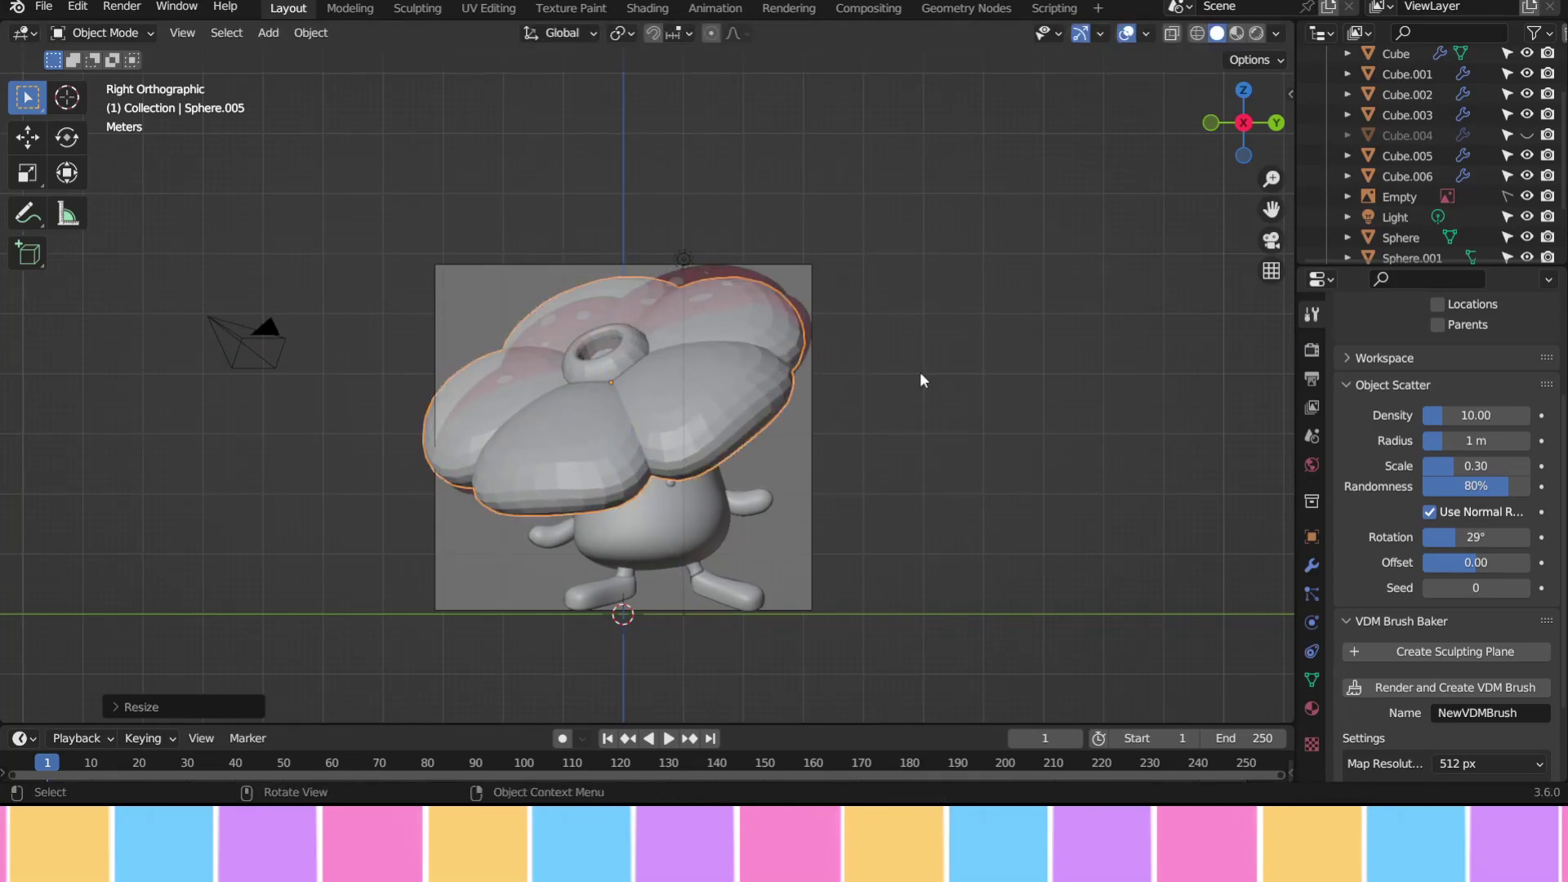
pyautogui.press('r')
pyautogui.press('z')
pyautogui.press('z')
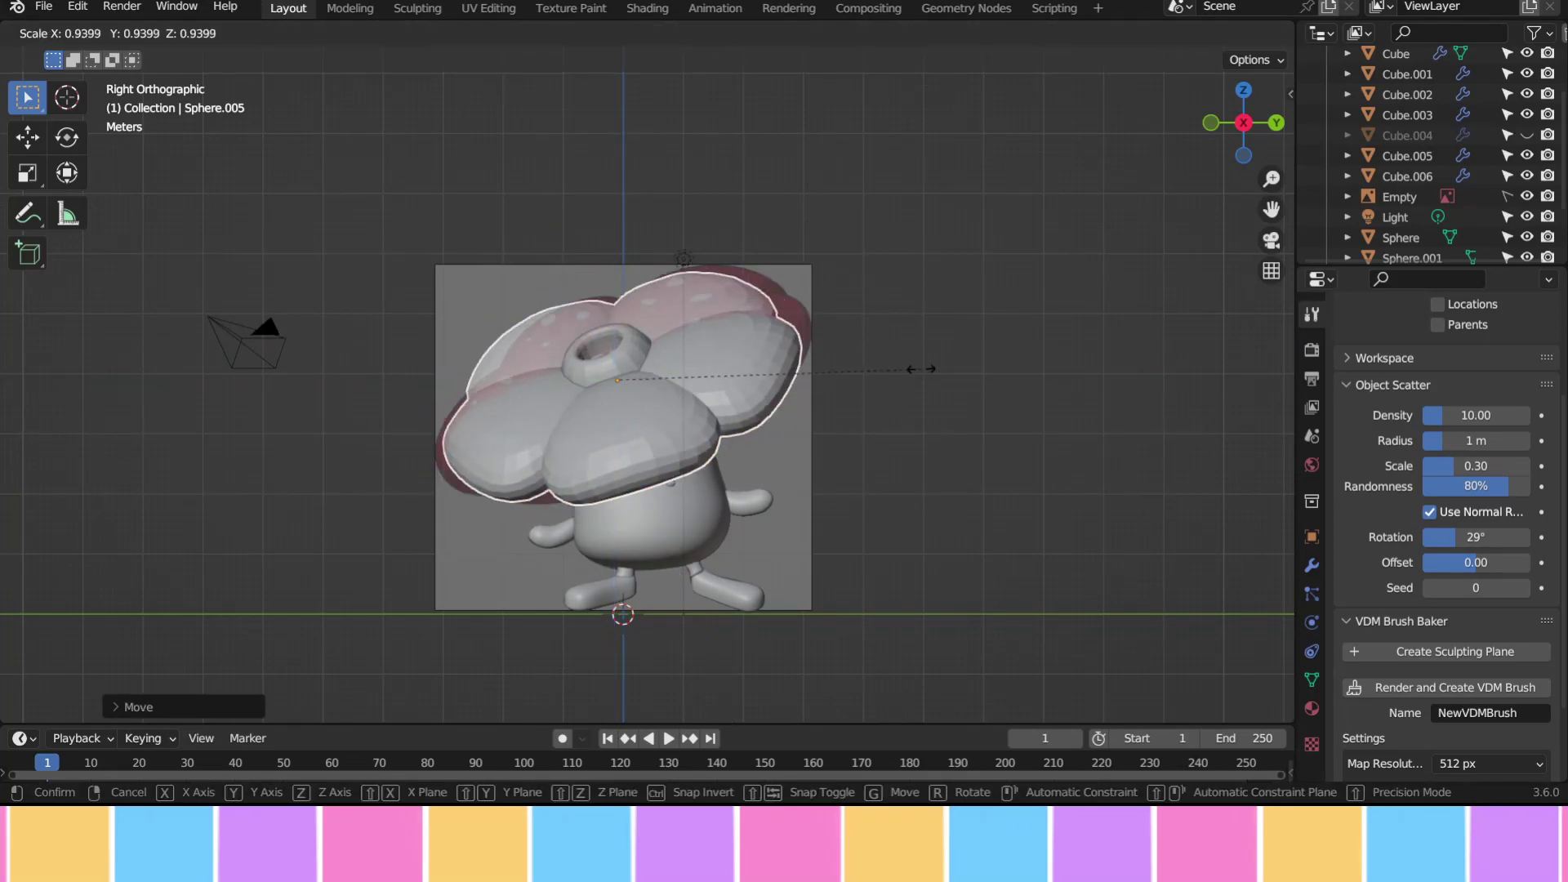
# Move the back petal cap along X and raise it along Z onto the head
pyautogui.moveTo(897, 382); pyautogui.dragTo(743, 373, button='middle')
pyautogui.click(672, 399)
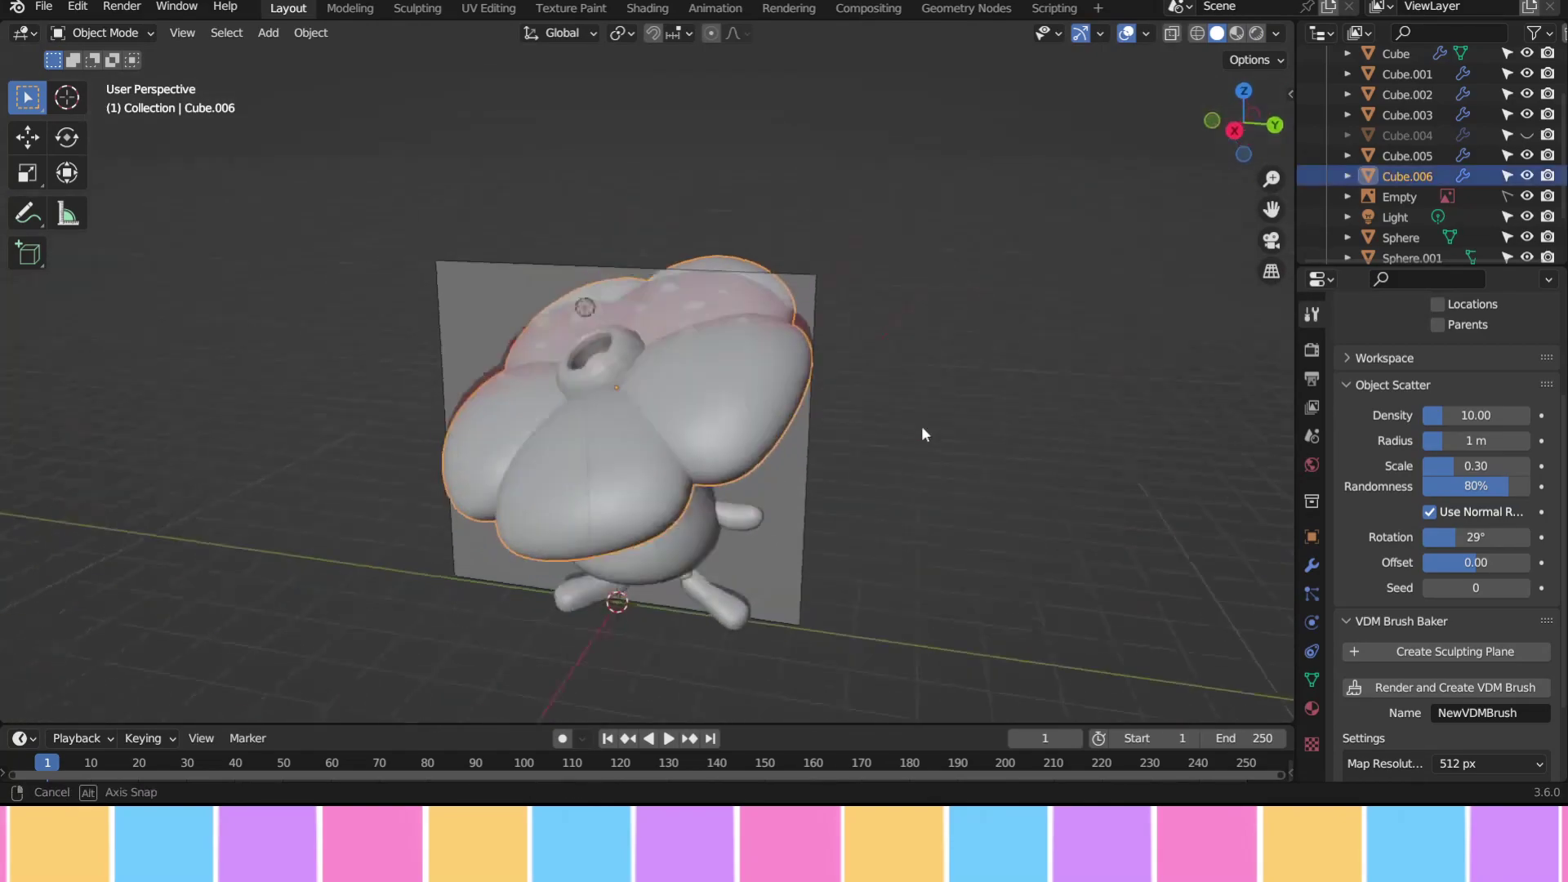
pyautogui.press('KP_3')
pyautogui.press('g')
pyautogui.press('x')
pyautogui.click(848, 436)
pyautogui.moveTo(918, 389); pyautogui.dragTo(762, 398, button='middle')
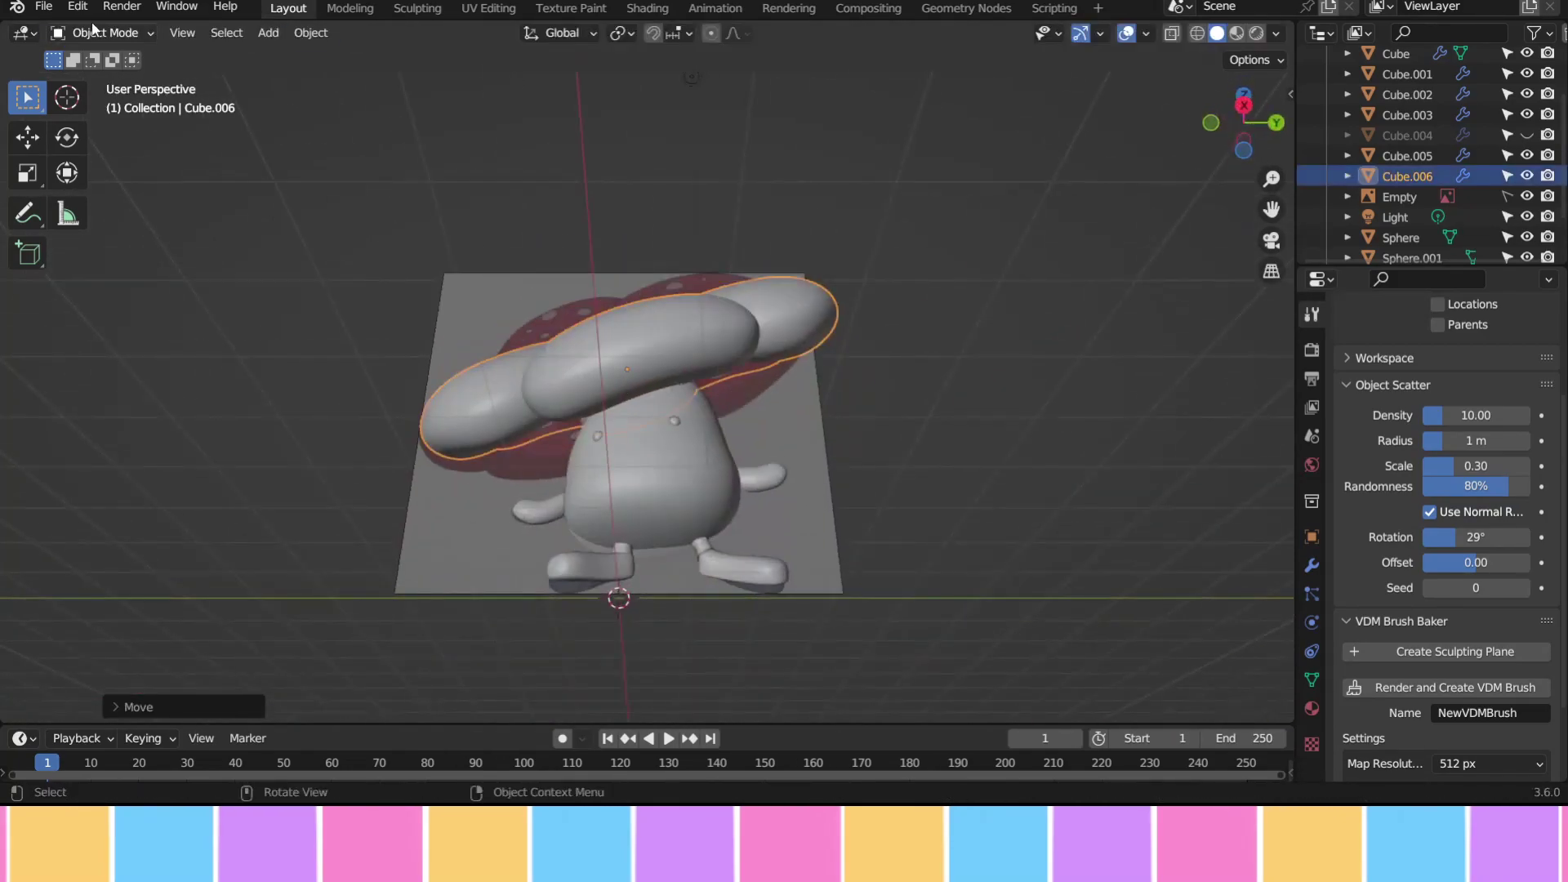
pyautogui.press('KP_3')
pyautogui.press('g')
pyautogui.press('z')
pyautogui.click(920, 428)
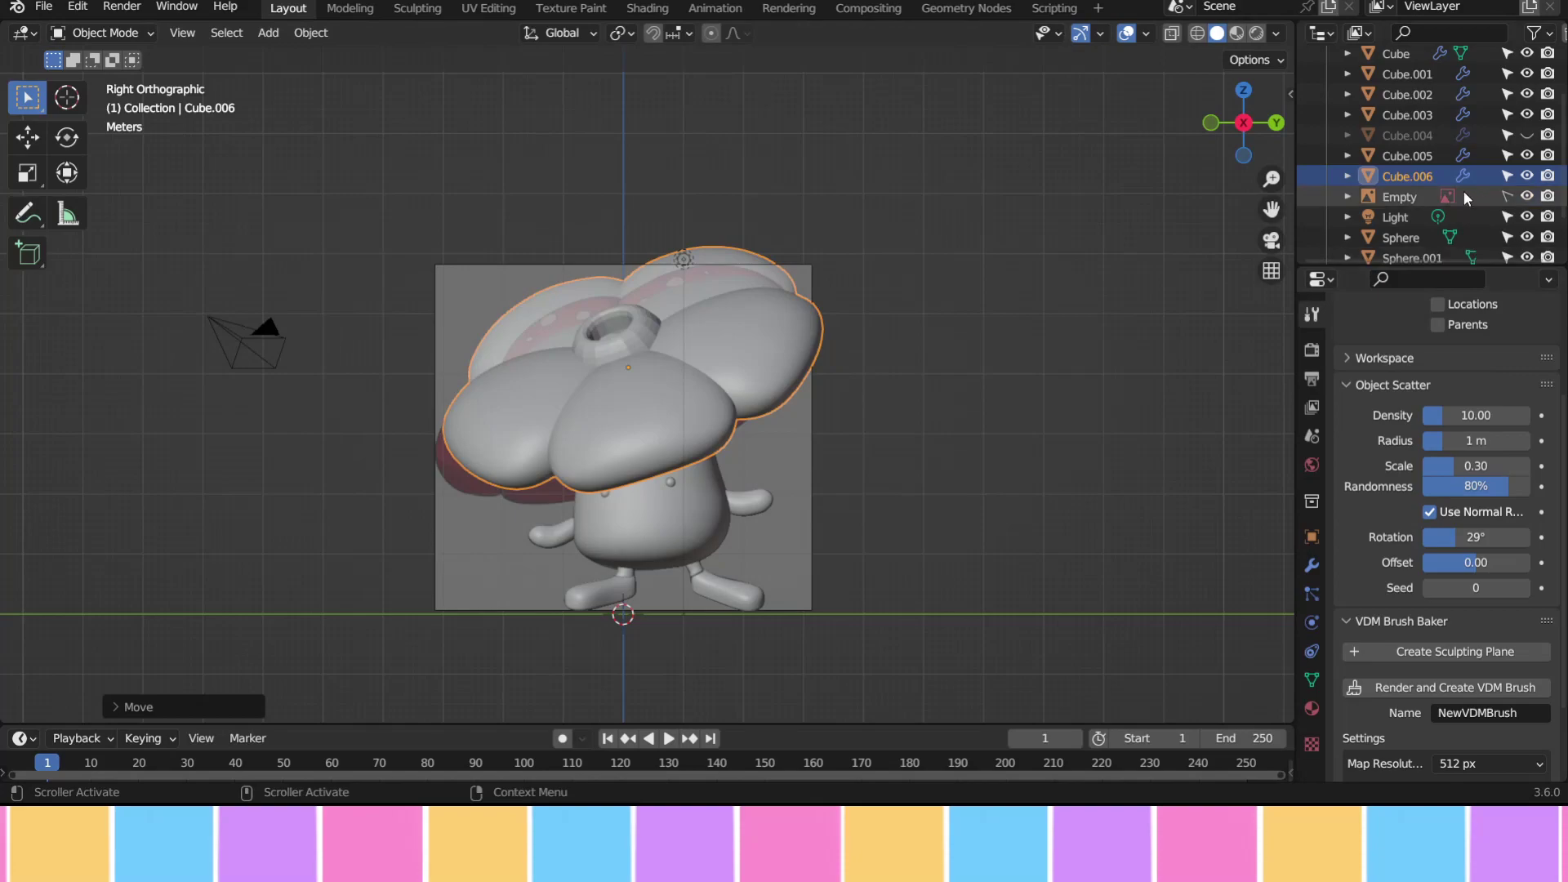
# Tilt the back cap around its Y and X axes to match the reference image
pyautogui.click(1467, 198)
pyautogui.click(804, 392)
pyautogui.press('r')
pyautogui.press('y')
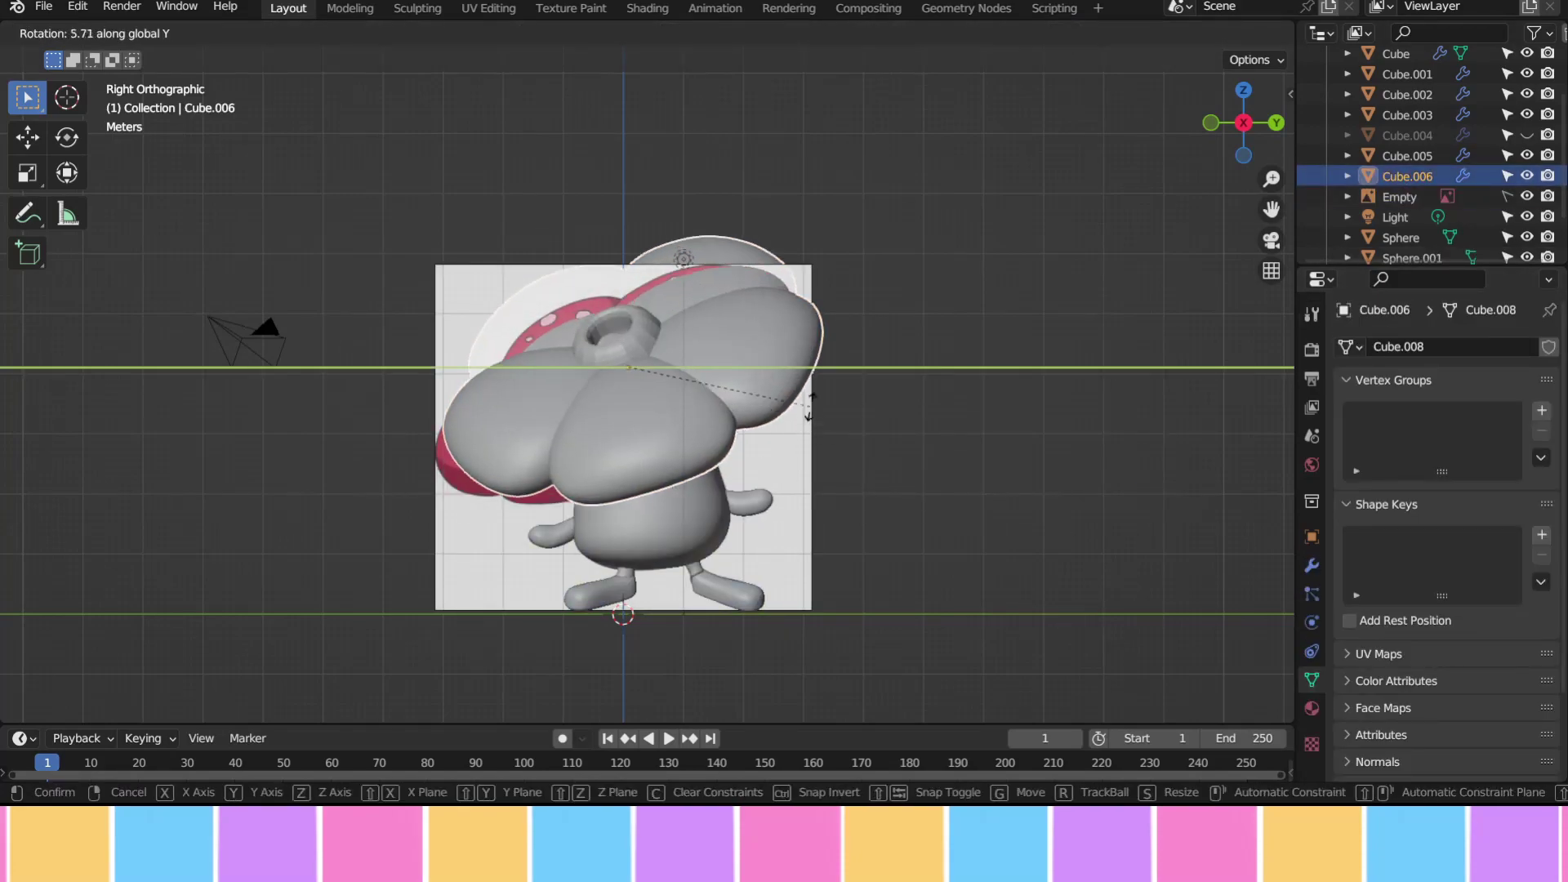
pyautogui.hotkey('alt', 'z')
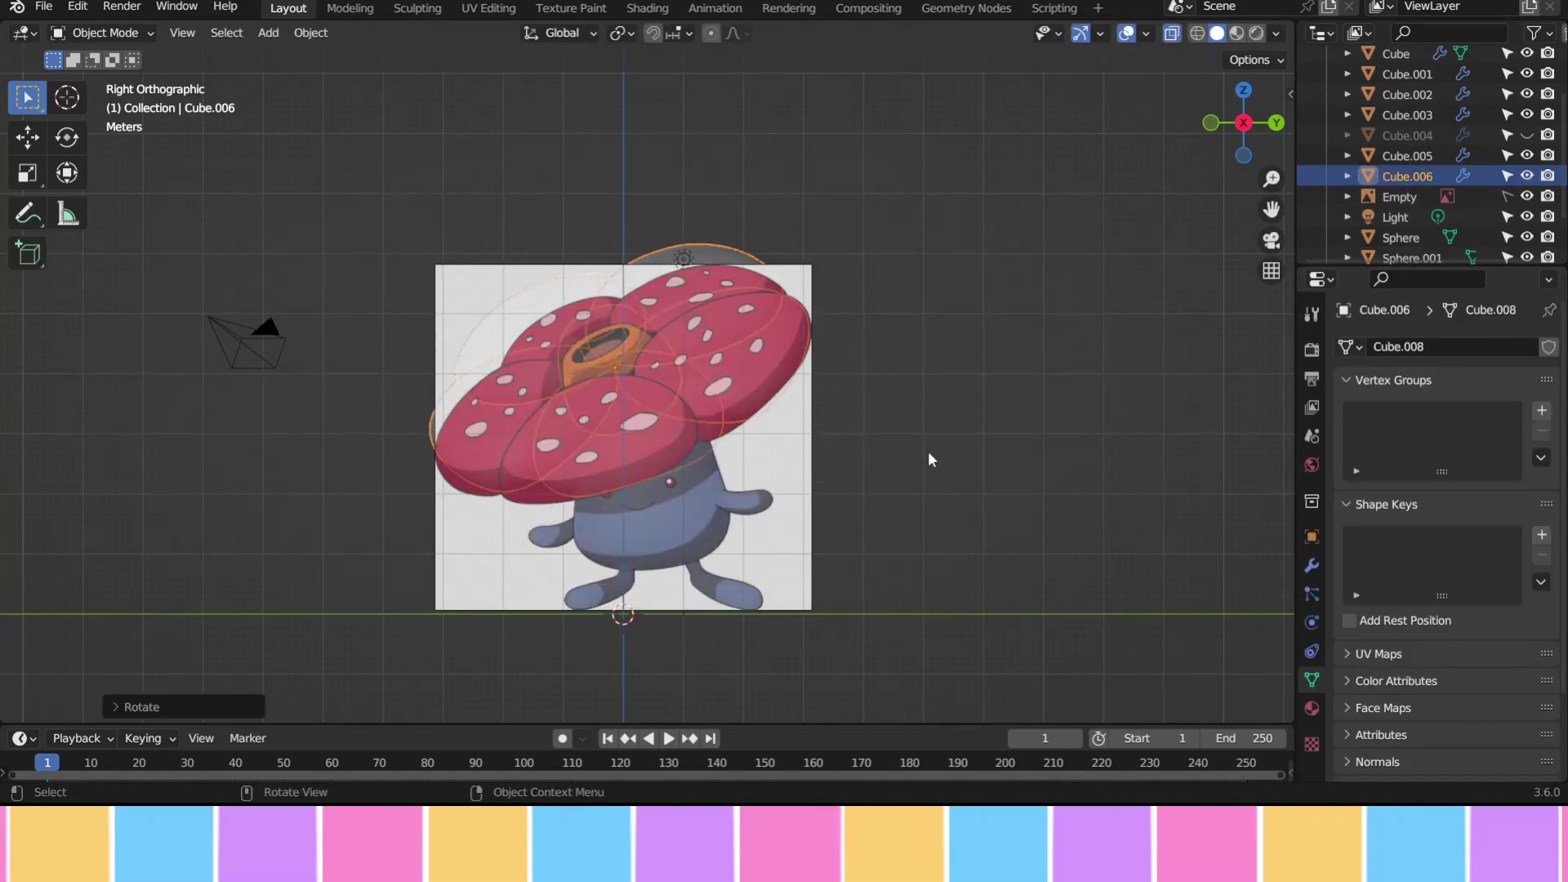
pyautogui.hotkey('alt', 'z')
pyautogui.press('r')
pyautogui.press('x')
pyautogui.press('x')
pyautogui.moveTo(950, 447); pyautogui.dragTo(821, 392, button='middle')
pyautogui.press('Escape')
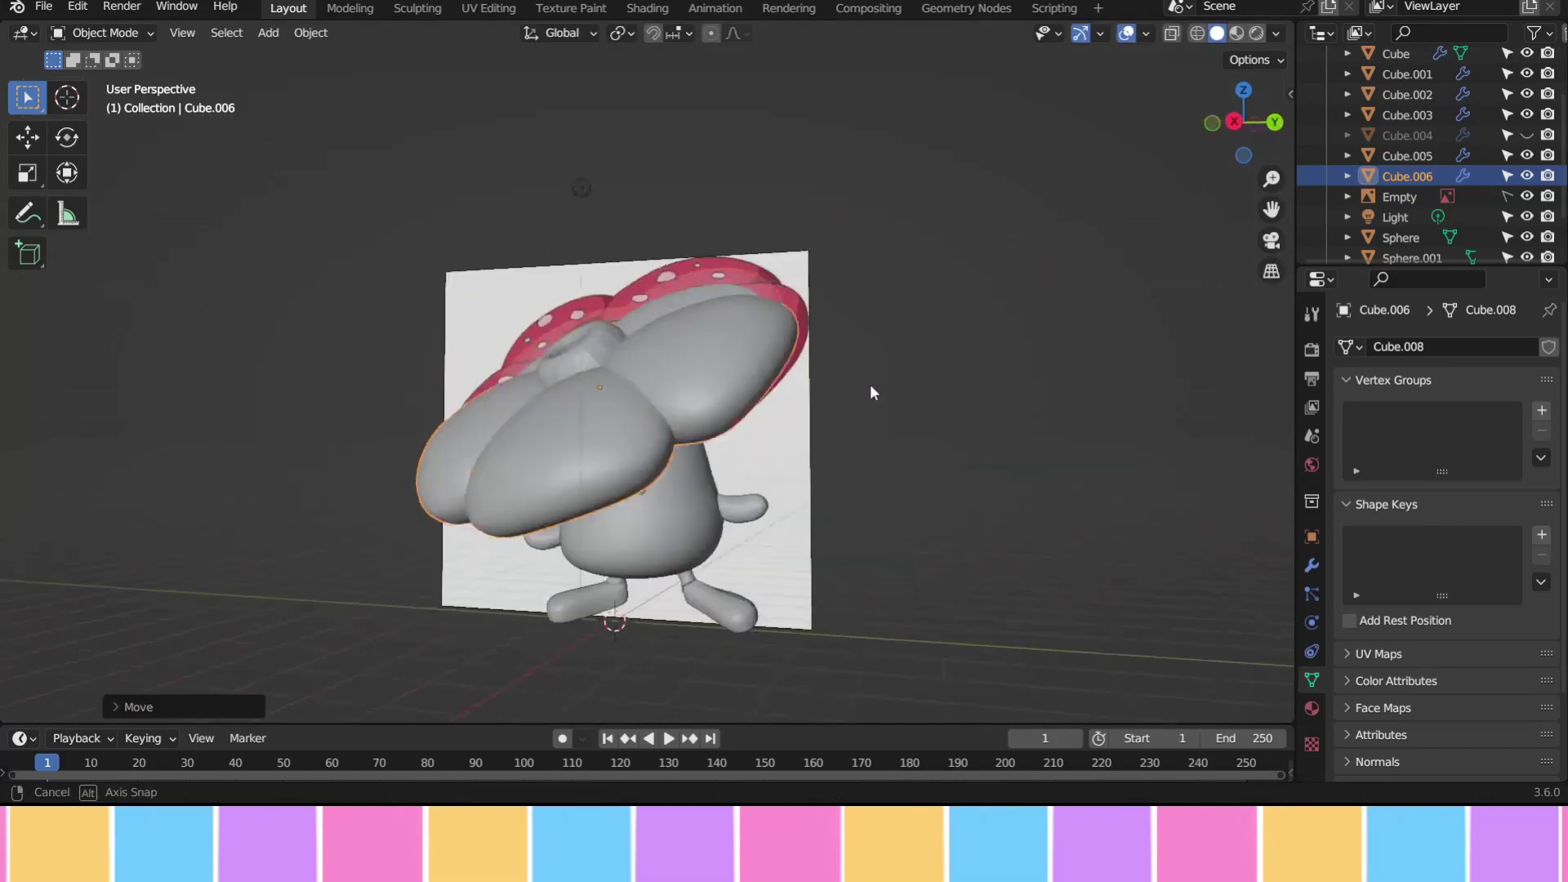
# Duplicate the reference image and place the copy beside the original along Y
pyautogui.press('g')
pyautogui.press('y')
pyautogui.press('Escape')
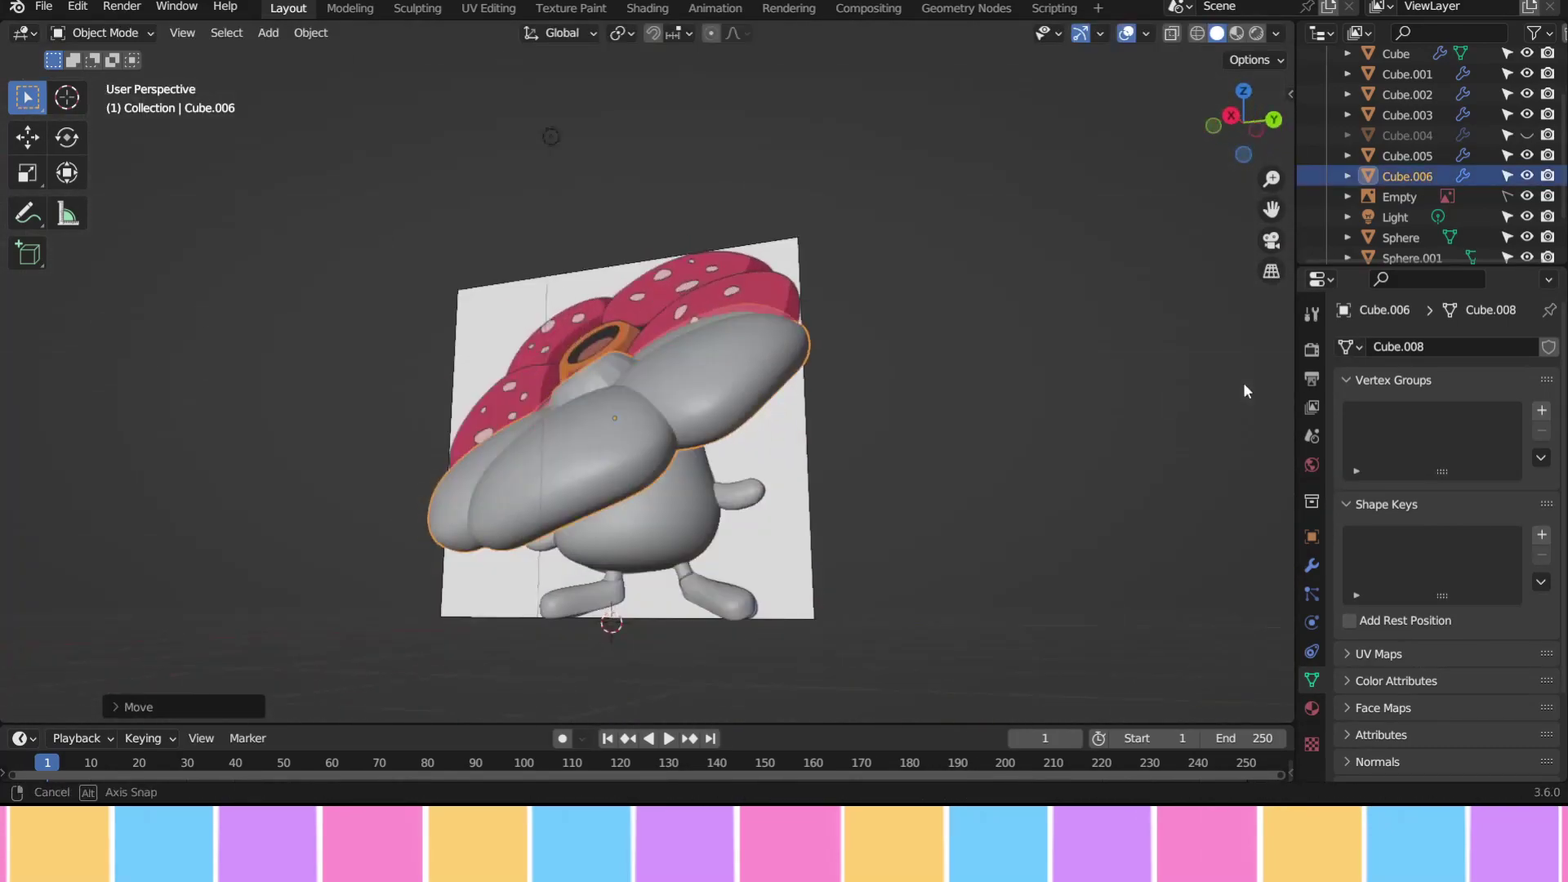
pyautogui.moveTo(1243, 382); pyautogui.dragTo(1183, 175, button='middle')
pyautogui.press('KP_3')
pyautogui.click(599, 571)
pyautogui.hotkey('shift', 'd')
pyautogui.press('y')
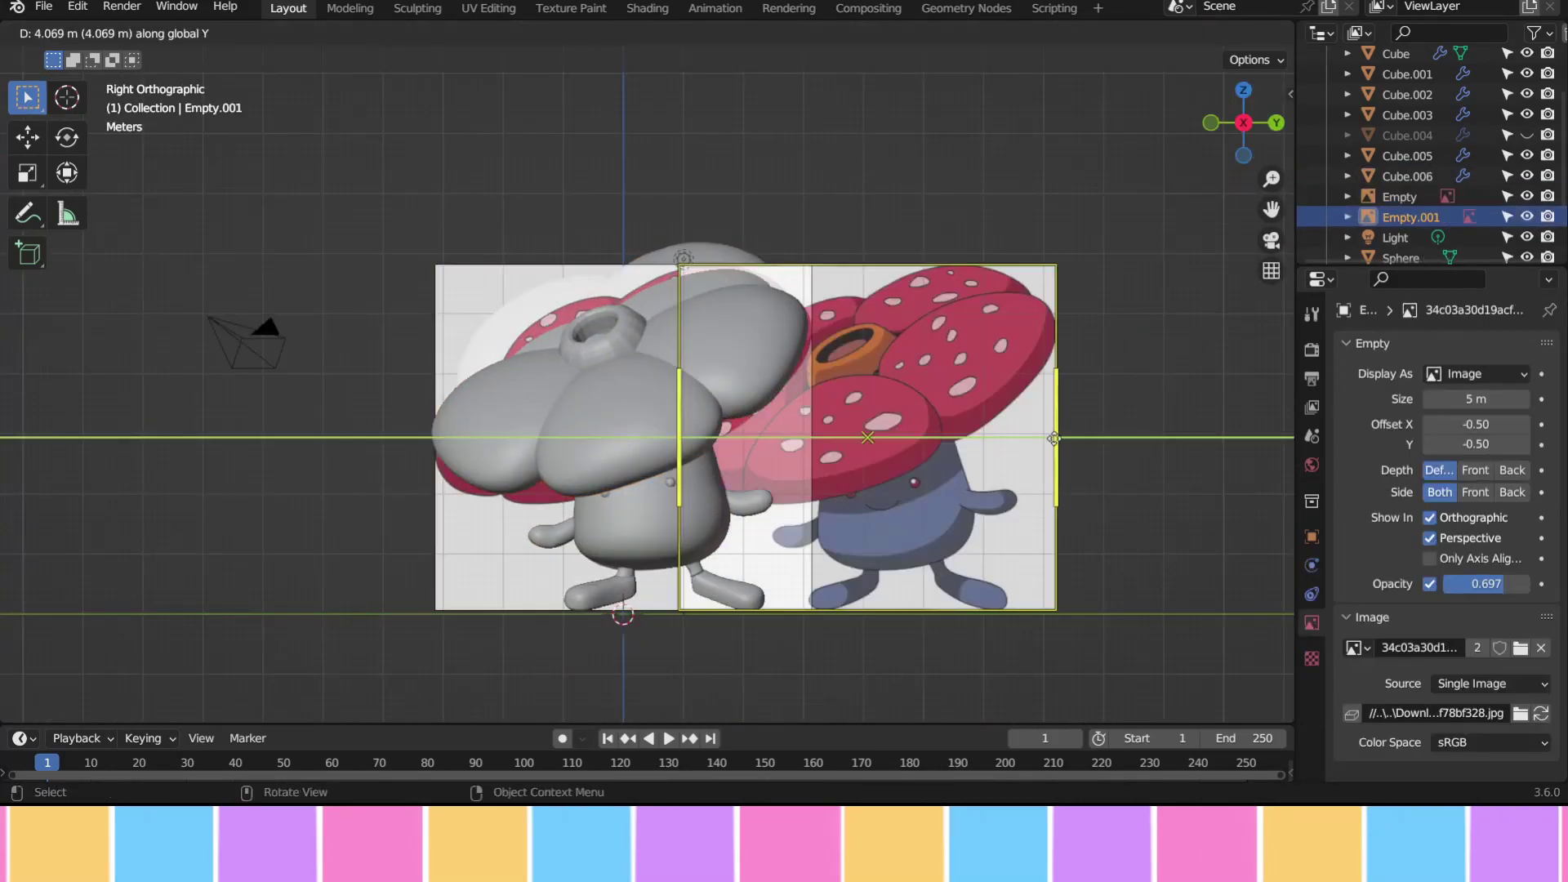
pyautogui.click(990, 661)
# Briefly enter Edit Mode on the grey head cap, then hide the duplicated reference image
pyautogui.click(670, 360)
pyautogui.moveTo(782, 669)
pyautogui.mouseDown(button='middle')
pyautogui.moveTo(669, 360)
pyautogui.moveTo(825, 429)
pyautogui.moveTo(818, 405)
pyautogui.mouseUp(button='middle')
pyautogui.click(103, 33)
pyautogui.click(137, 79)
pyautogui.moveTo(620, 408); pyautogui.dragTo(734, 343, button='middle')
pyautogui.press('Tab')
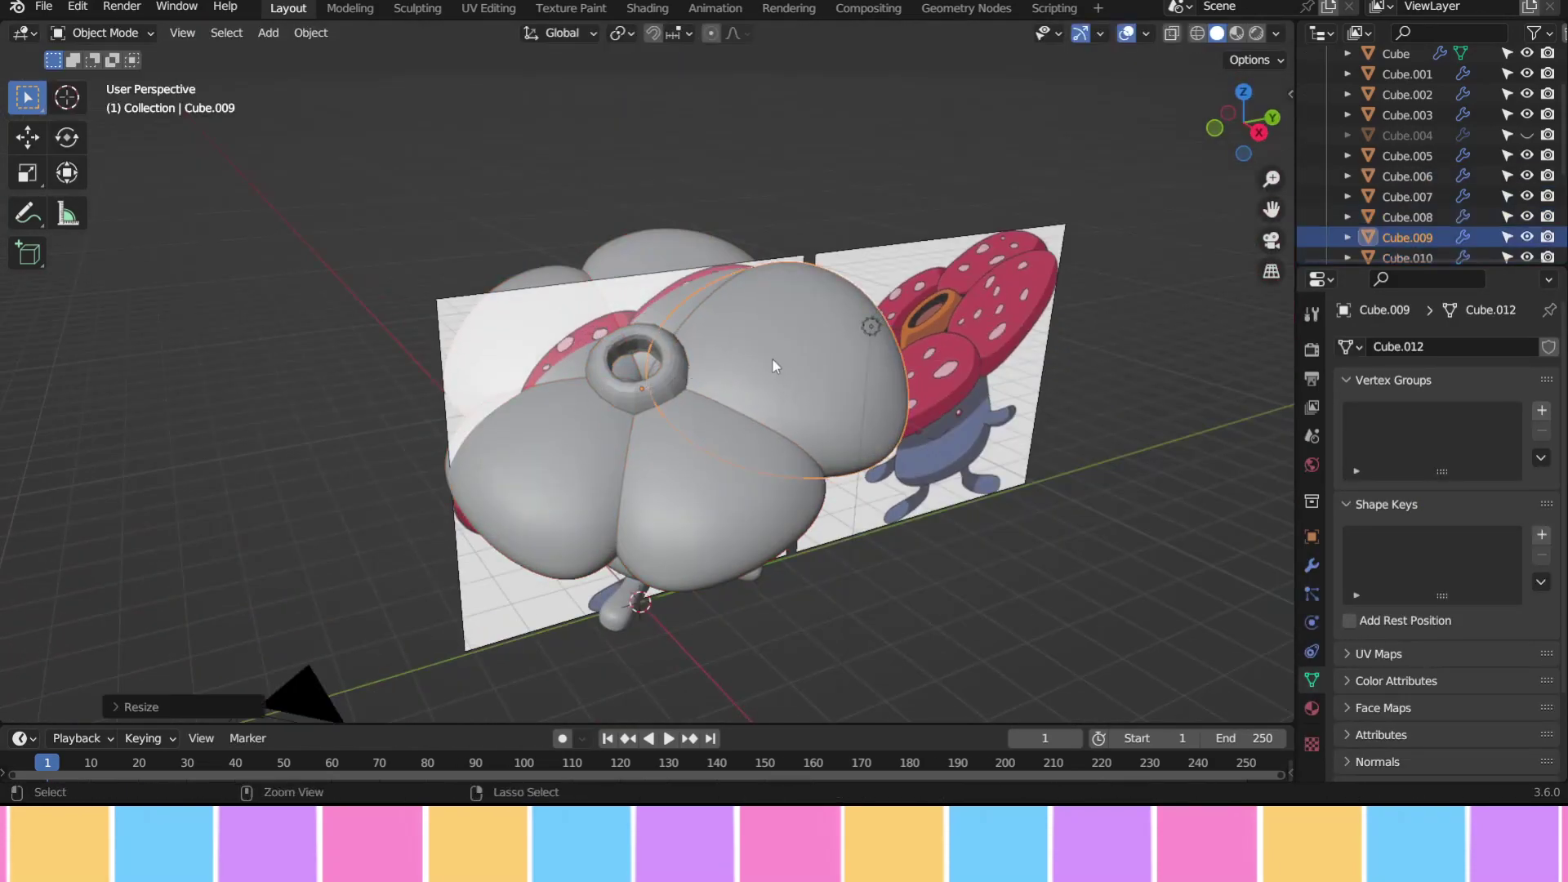
pyautogui.click(717, 304)
pyautogui.scroll(-3, 1523, 178)
pyautogui.click(1526, 188)
pyautogui.click(626, 400)
pyautogui.moveTo(1241, 114); pyautogui.dragTo(1242, 129)
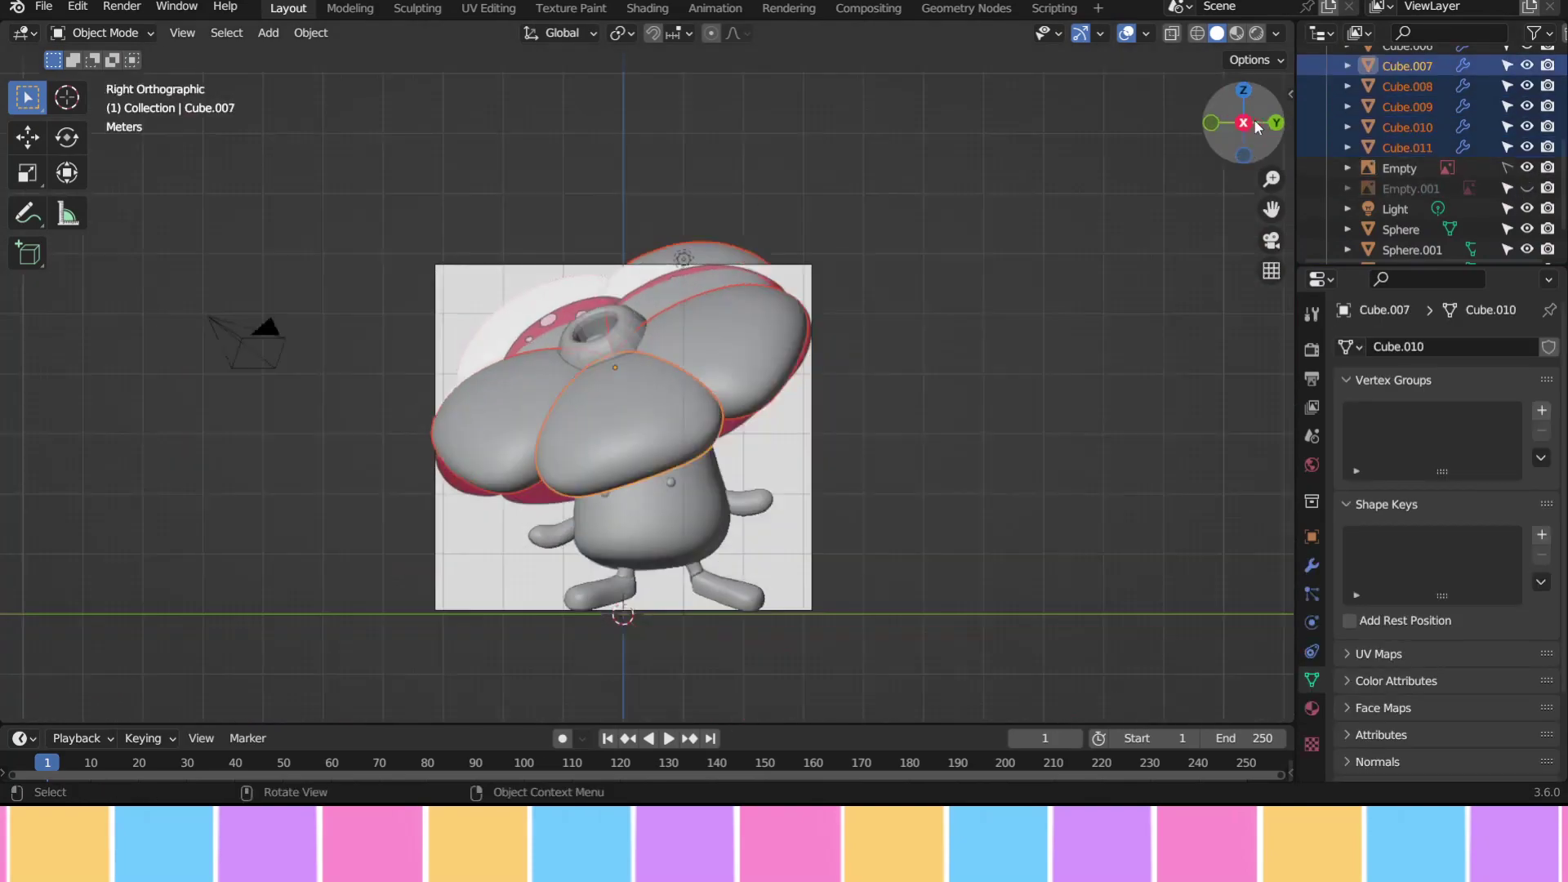
# Select only the grey petal cap, Cube.010, from the outliner
pyautogui.click(640, 326)
pyautogui.moveTo(872, 379); pyautogui.dragTo(1030, 406, button='middle')
pyautogui.press('g')
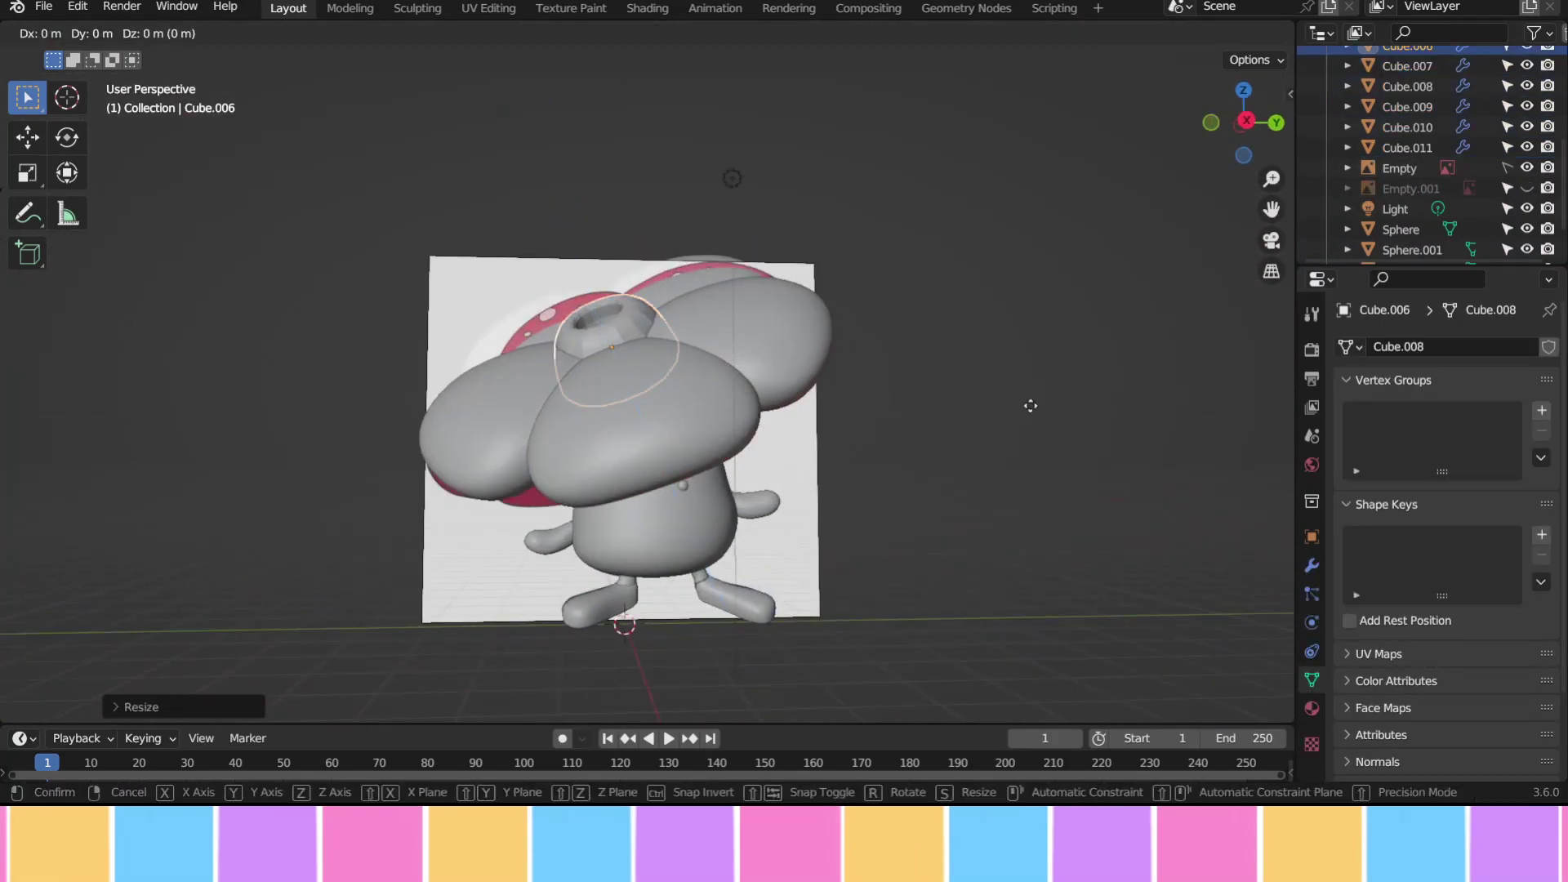
pyautogui.press('Escape')
pyautogui.moveTo(1041, 464); pyautogui.dragTo(605, 312, button='middle')
pyautogui.click(575, 325)
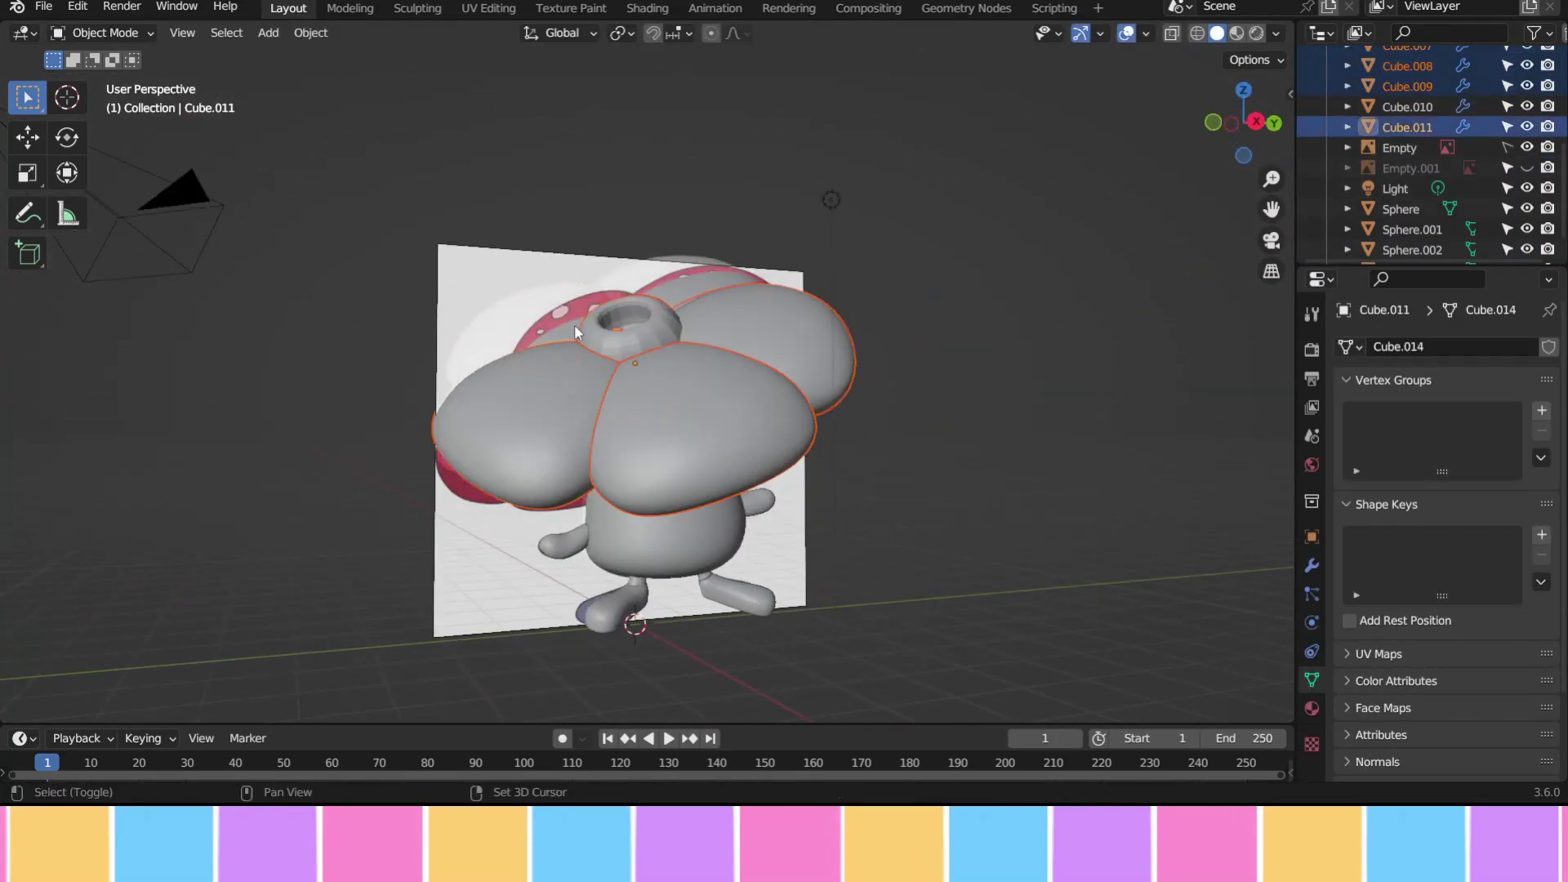
pyautogui.click(1244, 123)
pyautogui.moveTo(799, 449); pyautogui.dragTo(645, 394, button='middle')
pyautogui.moveTo(645, 394); pyautogui.dragTo(719, 409)
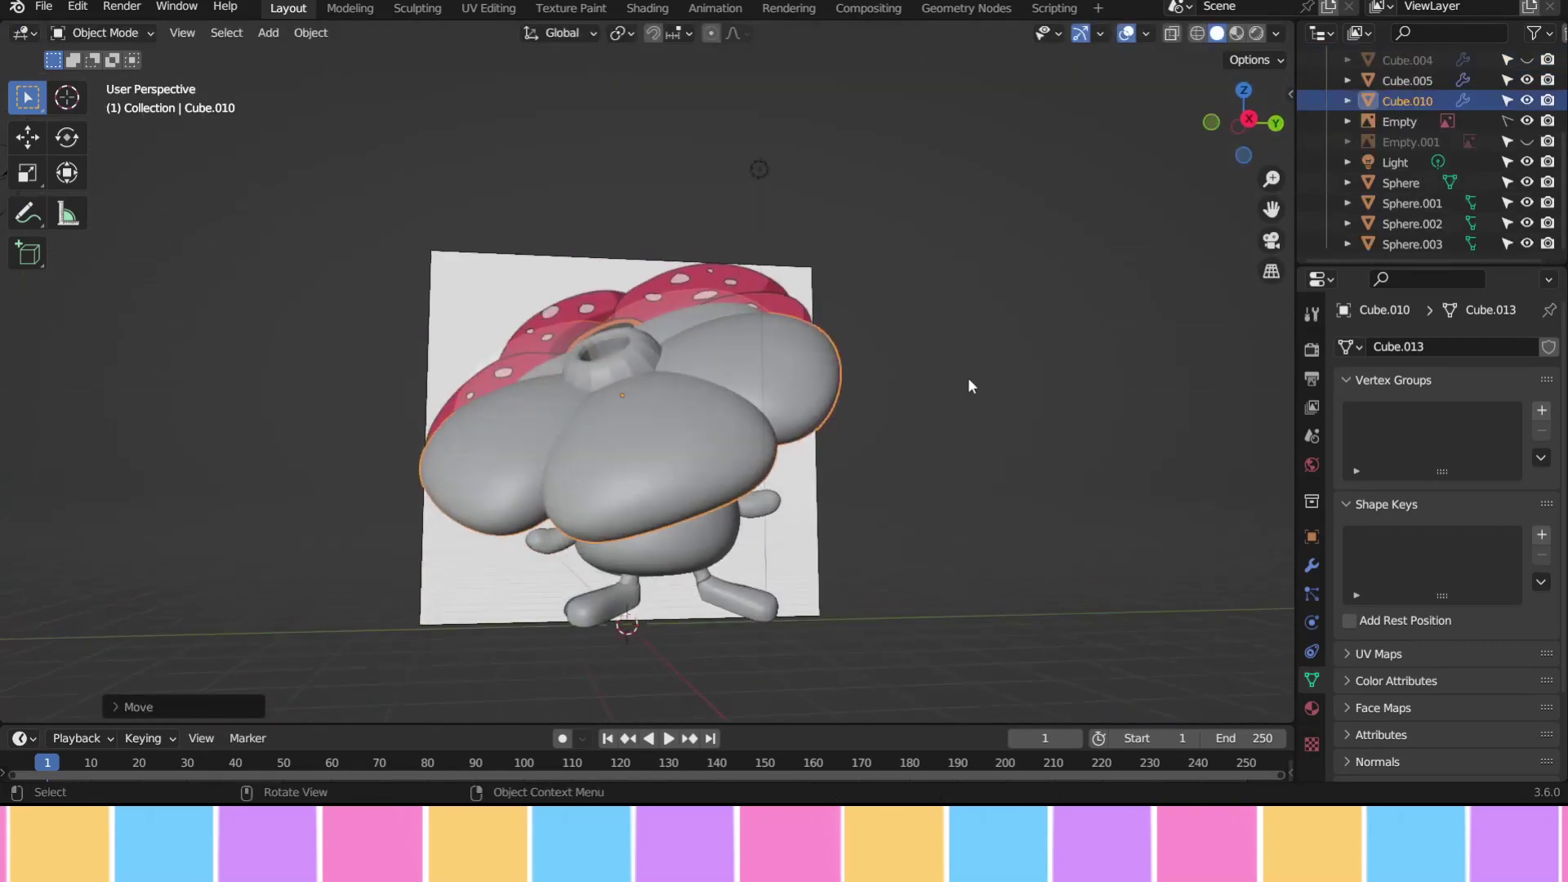
# In side view, rotate the cap around Z and shift it along X
pyautogui.press('KP_3')
pyautogui.press('g')
pyautogui.press('y')
pyautogui.press('Escape')
pyautogui.press('r')
pyautogui.press('z')
pyautogui.press('z')
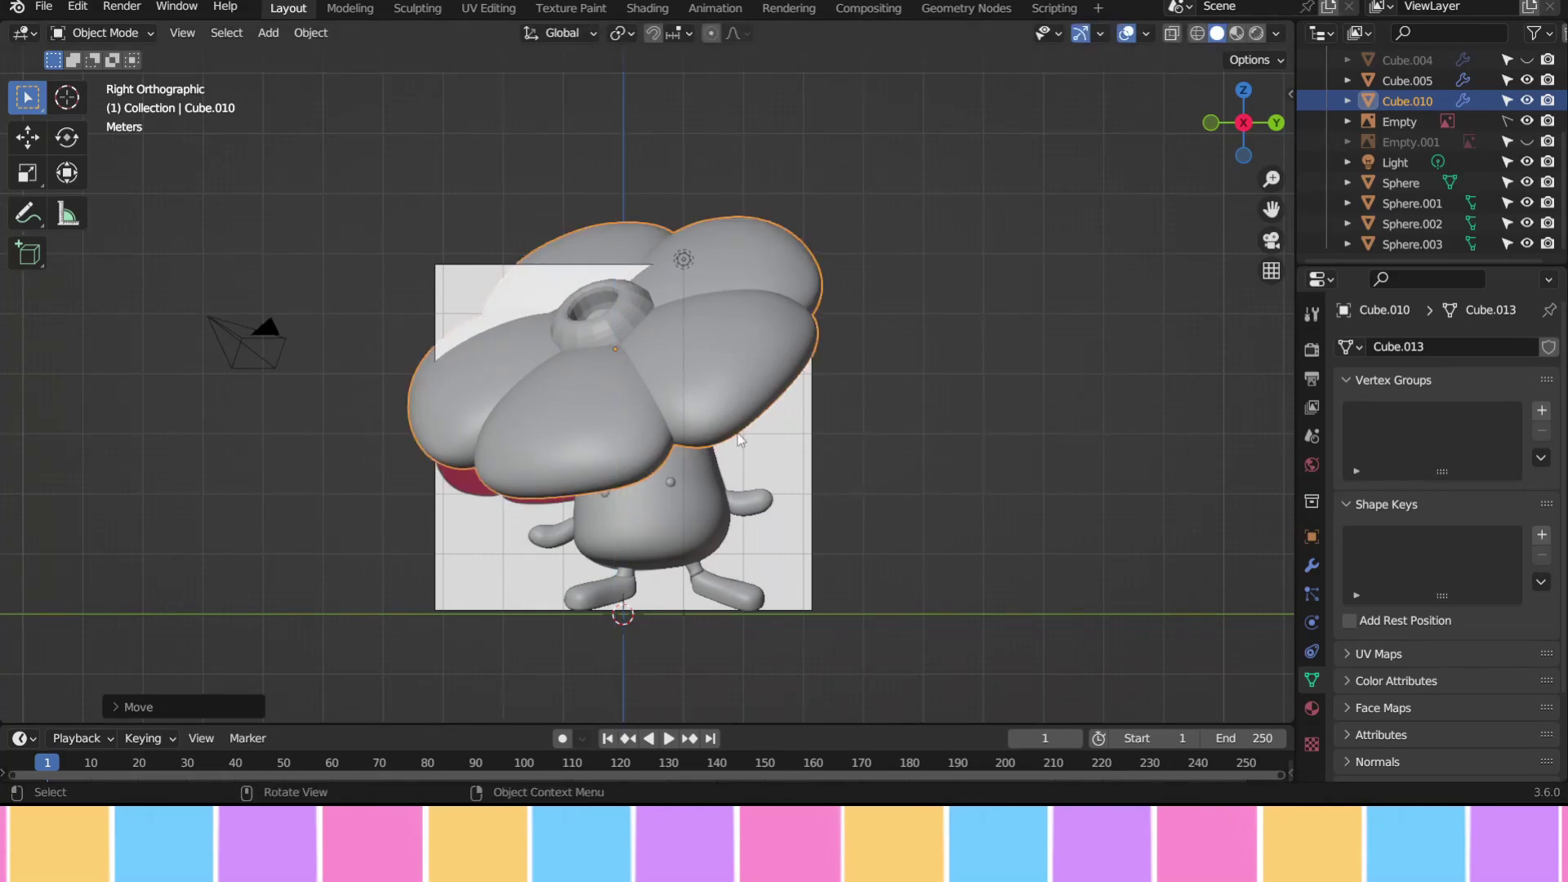
pyautogui.click(913, 371)
pyautogui.moveTo(913, 372)
pyautogui.mouseDown(button='middle')
pyautogui.moveTo(1149, 381)
pyautogui.moveTo(891, 397)
pyautogui.mouseUp(button='middle')
pyautogui.press('KP_3')
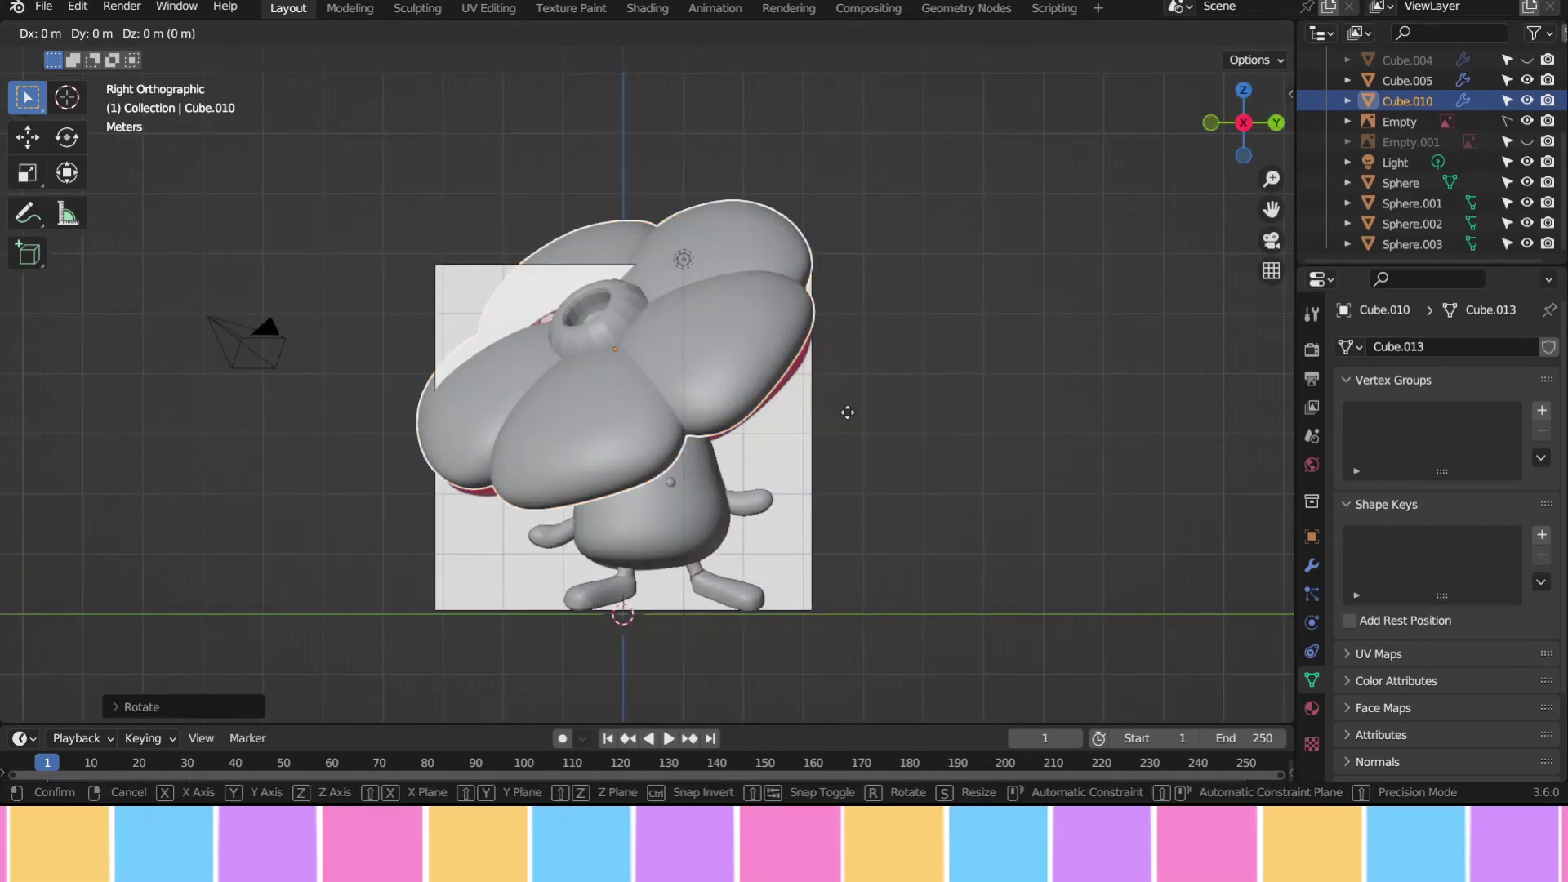
pyautogui.press('g')
pyautogui.press('x')
pyautogui.click(966, 471)
# Enlarge the cap, raise it on Z, tilt it on X, then put Cube.009 in Sculpt Mode
pyautogui.press('s')
pyautogui.press('s')
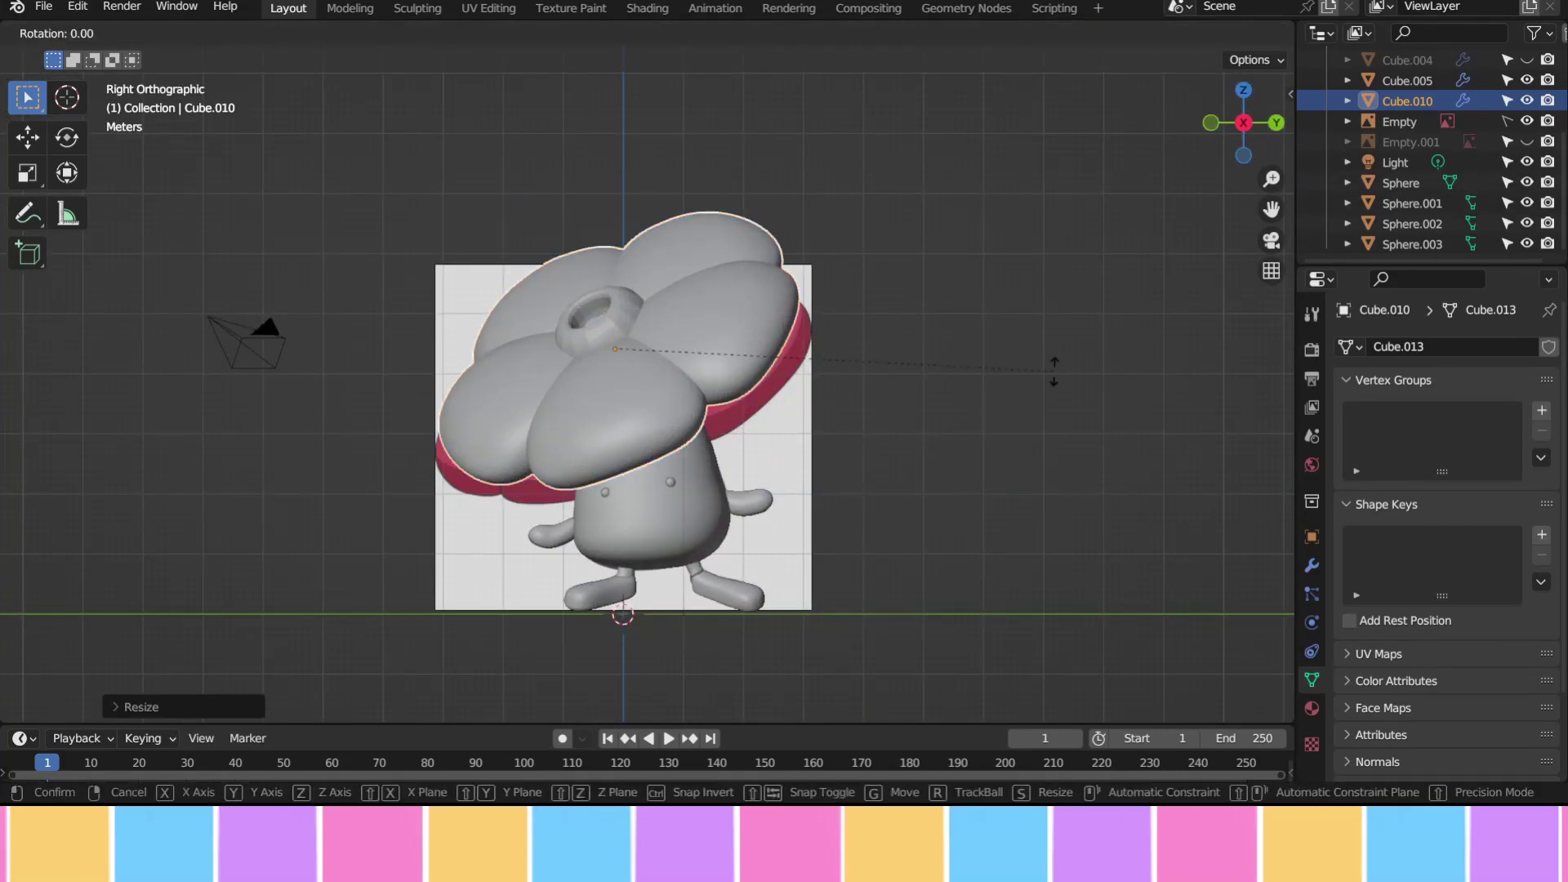
pyautogui.click(1077, 420)
pyautogui.press('g')
pyautogui.press('z')
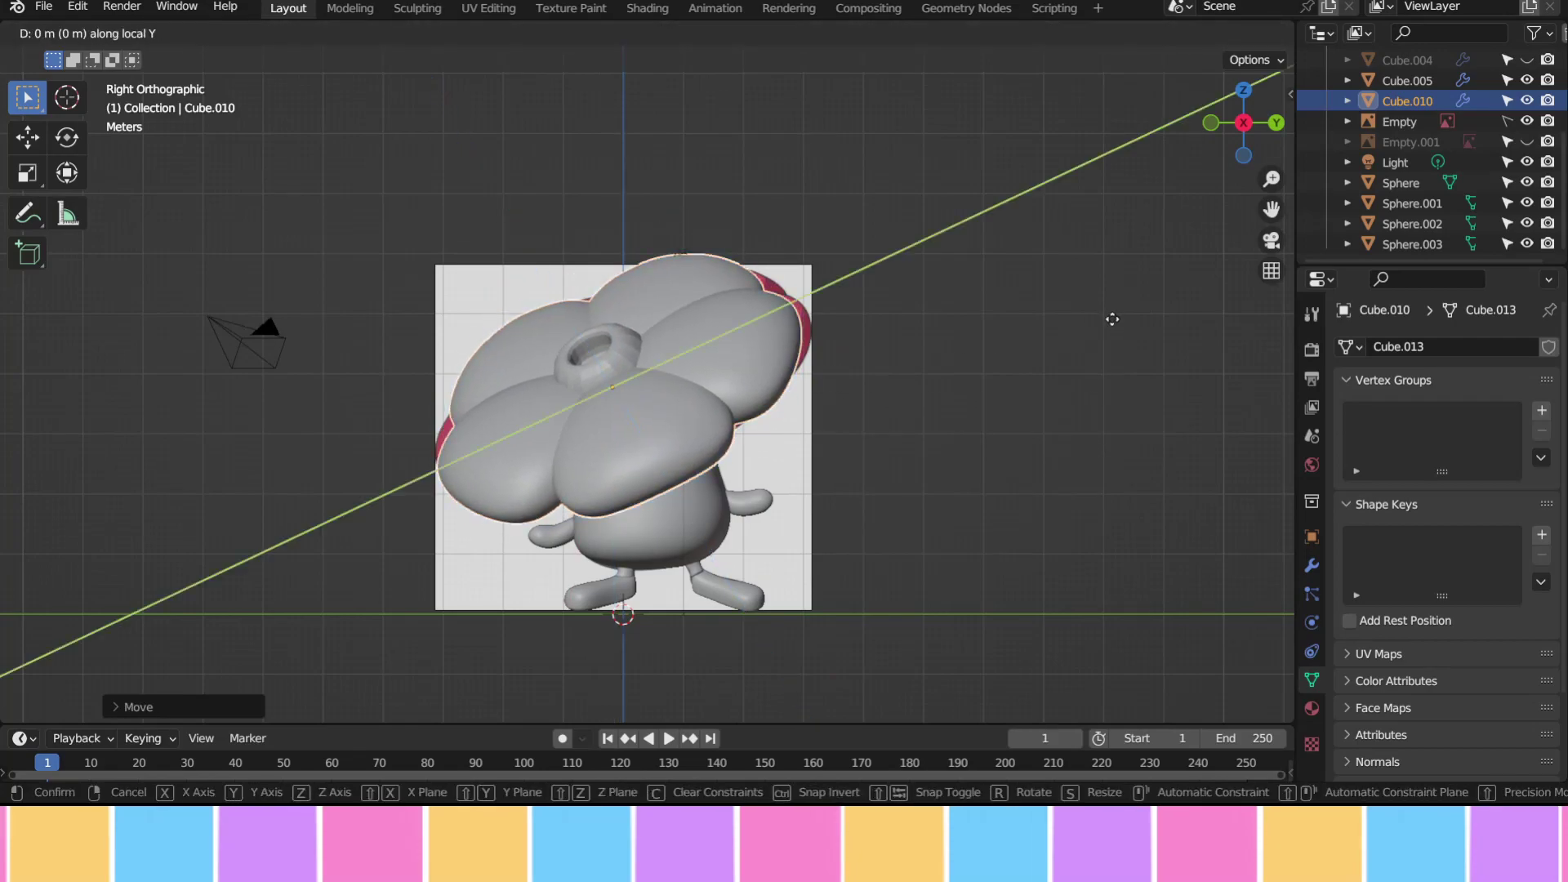
pyautogui.moveTo(1039, 404); pyautogui.dragTo(615, 400, button='middle')
pyautogui.press('KP_3')
pyautogui.press('r')
pyautogui.press('x')
pyautogui.click(738, 408)
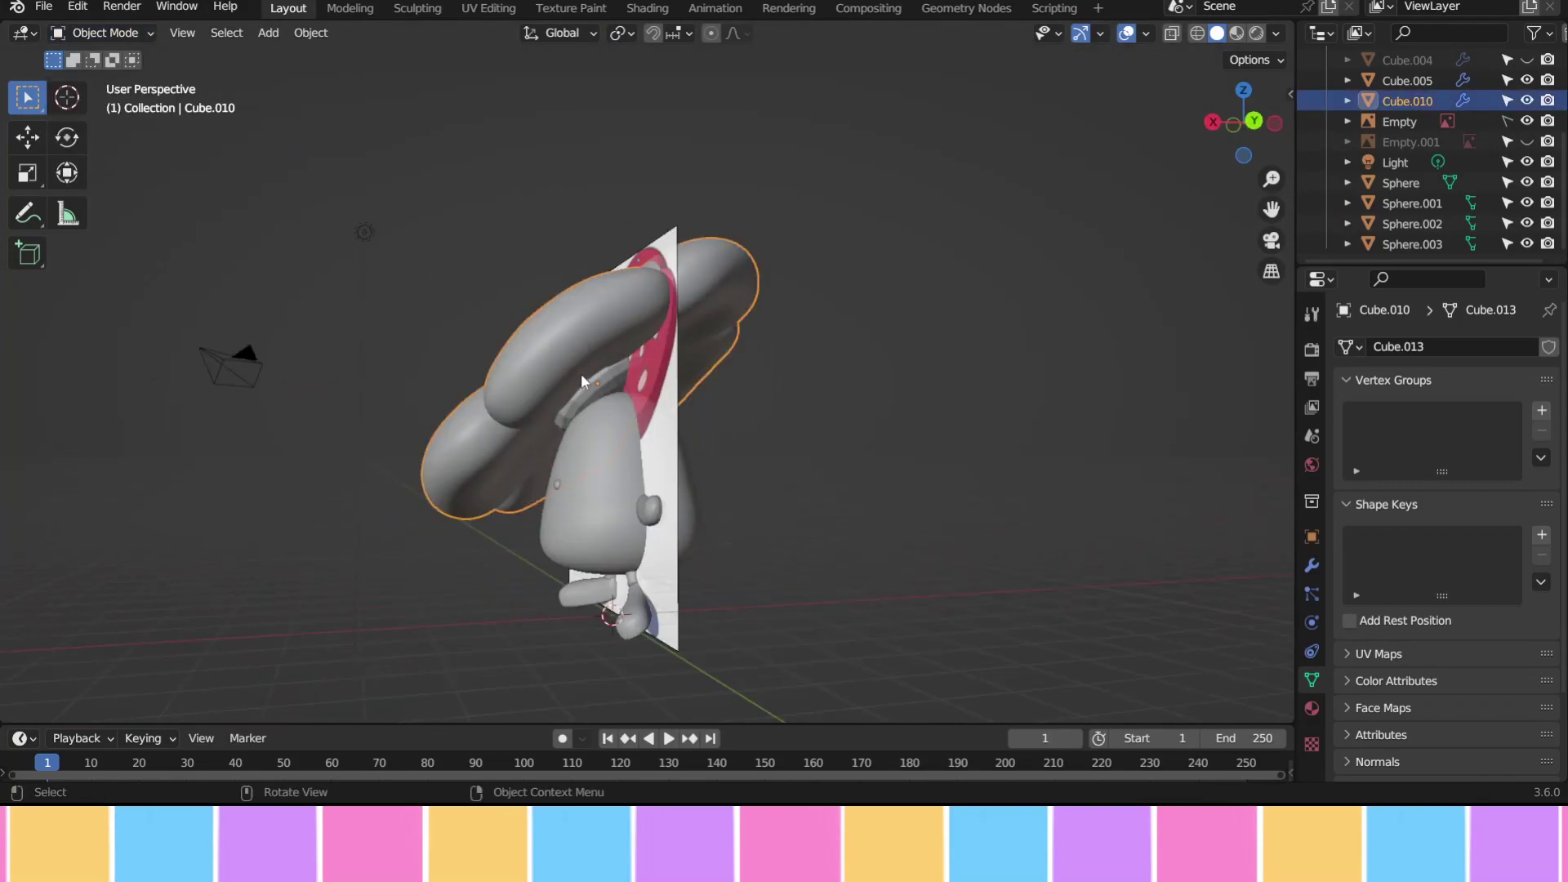
pyautogui.click(102, 32)
pyautogui.click(114, 98)
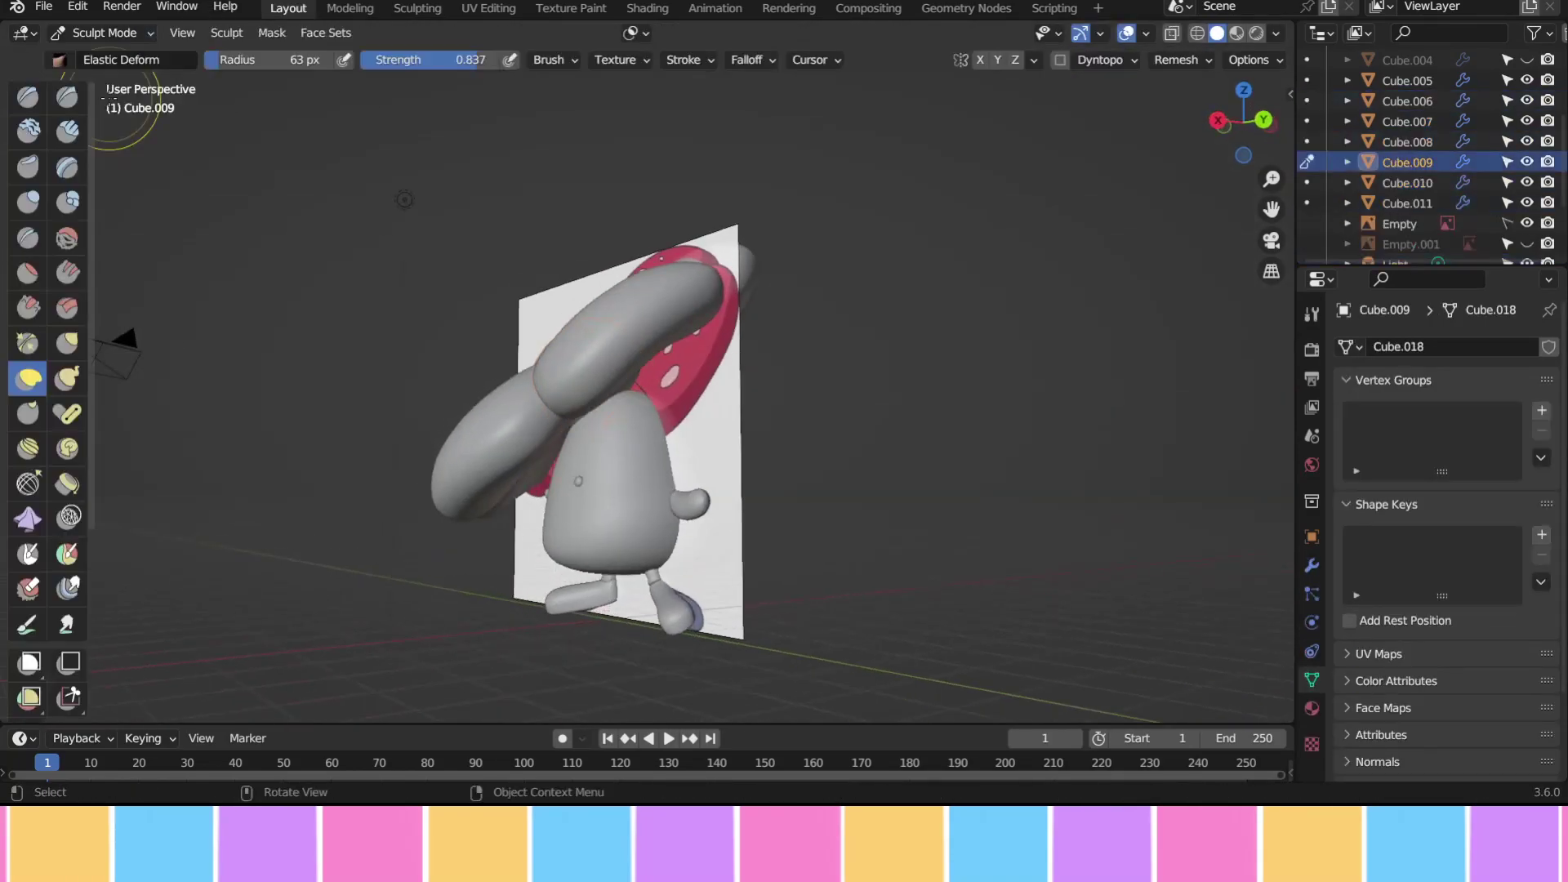
# Shift the petal piece along X, then hide it and select the body to compare with the reference
pyautogui.moveTo(110, 97)
pyautogui.mouseDown(button='middle')
pyautogui.moveTo(903, 490)
pyautogui.moveTo(547, 480)
pyautogui.moveTo(629, 413)
pyautogui.moveTo(708, 381)
pyautogui.mouseUp(button='middle')
pyautogui.press('k')
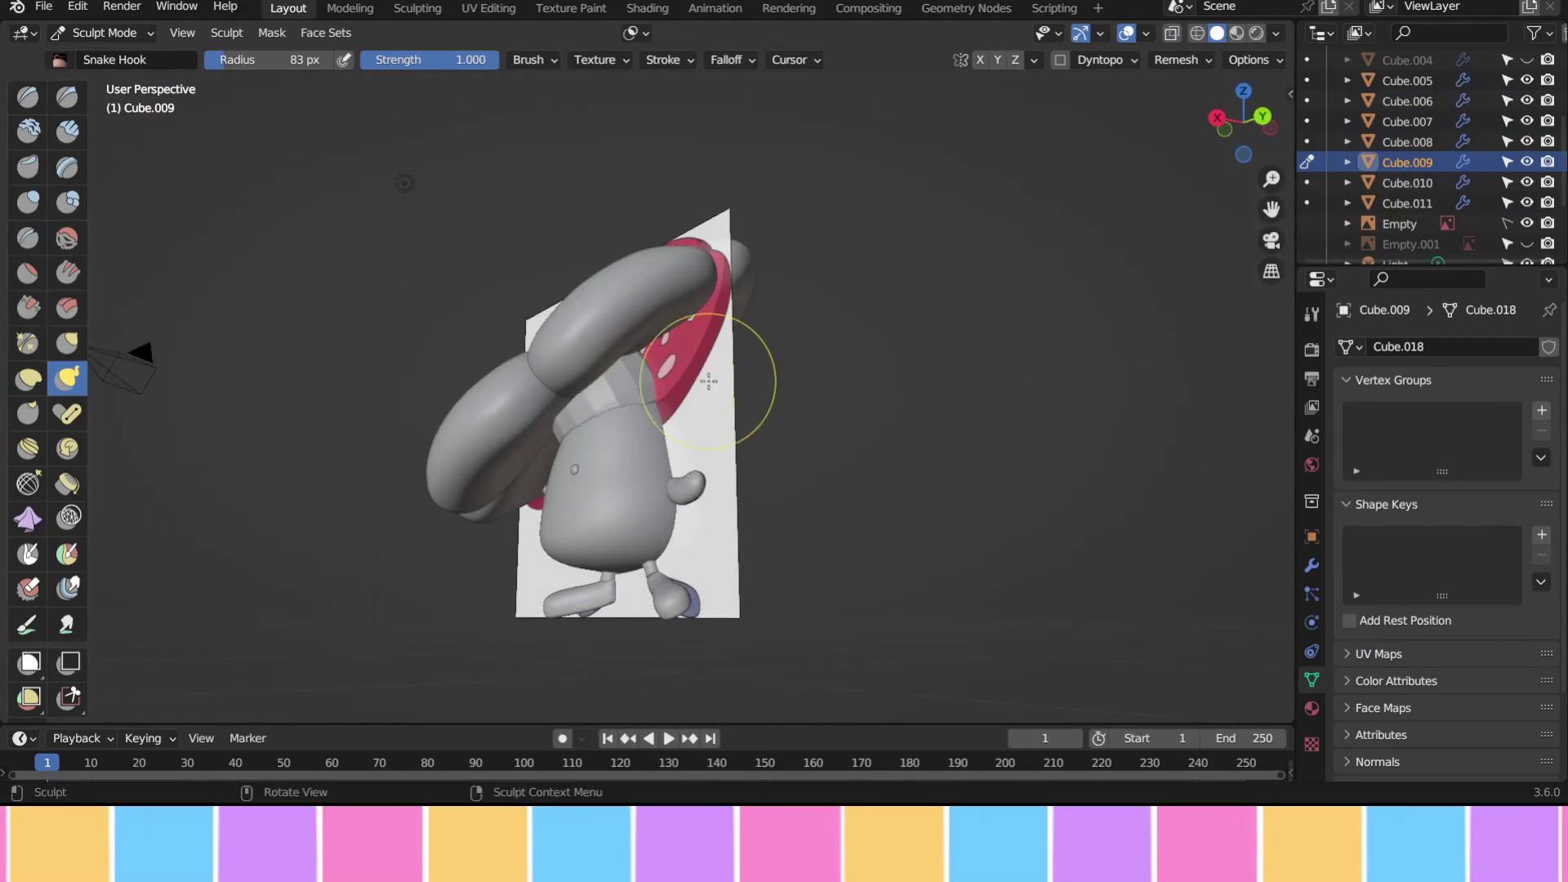
pyautogui.press('KP_3')
pyautogui.hotkey('ctrl', 'Tab')
pyautogui.press('g')
pyautogui.press('x')
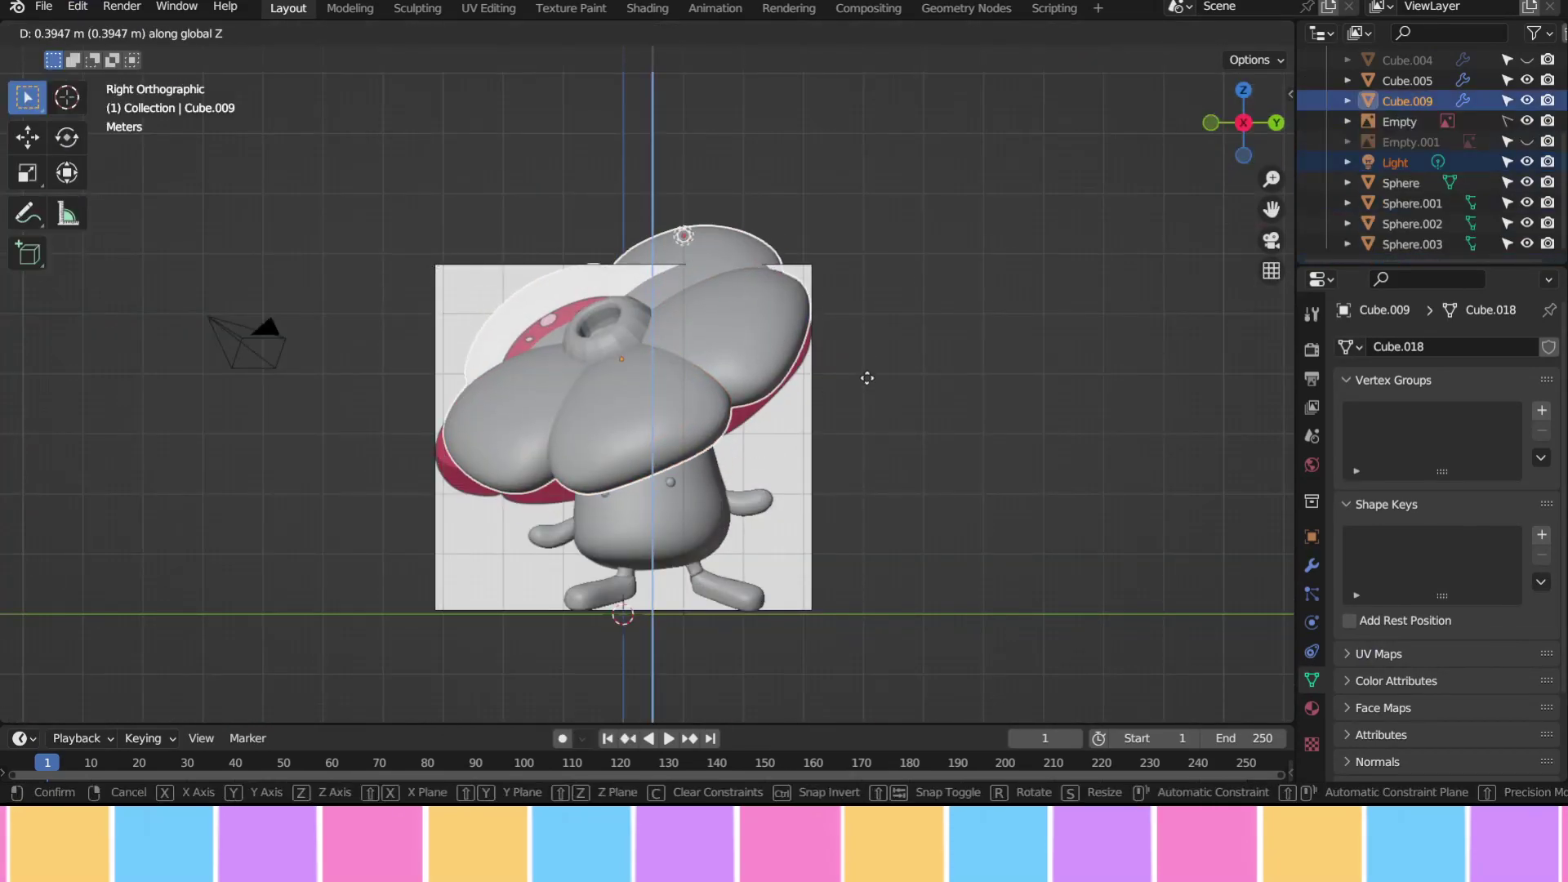
pyautogui.click(816, 412)
pyautogui.moveTo(816, 412)
pyautogui.mouseDown(button='middle')
pyautogui.moveTo(801, 414)
pyautogui.moveTo(913, 405)
pyautogui.mouseUp(button='middle')
pyautogui.press('h')
pyautogui.click(1527, 141)
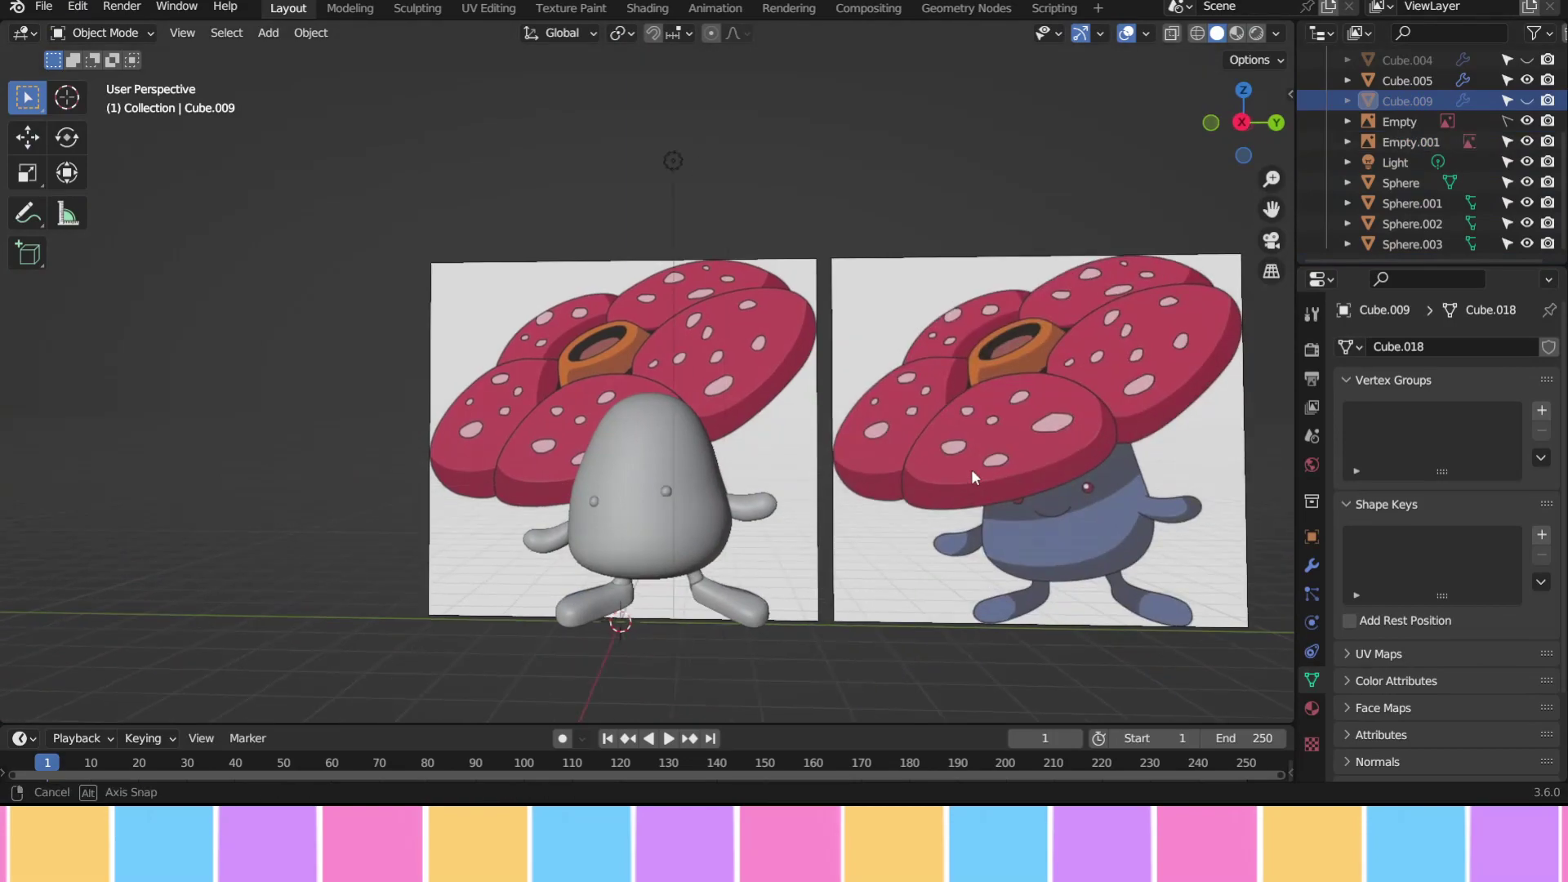
pyautogui.click(654, 490)
# Extrude the body's top face up into the cap and reshape its upper edges
pyautogui.press('Tab')
pyautogui.click(653, 347)
pyautogui.press('KP_3')
pyautogui.press('e')
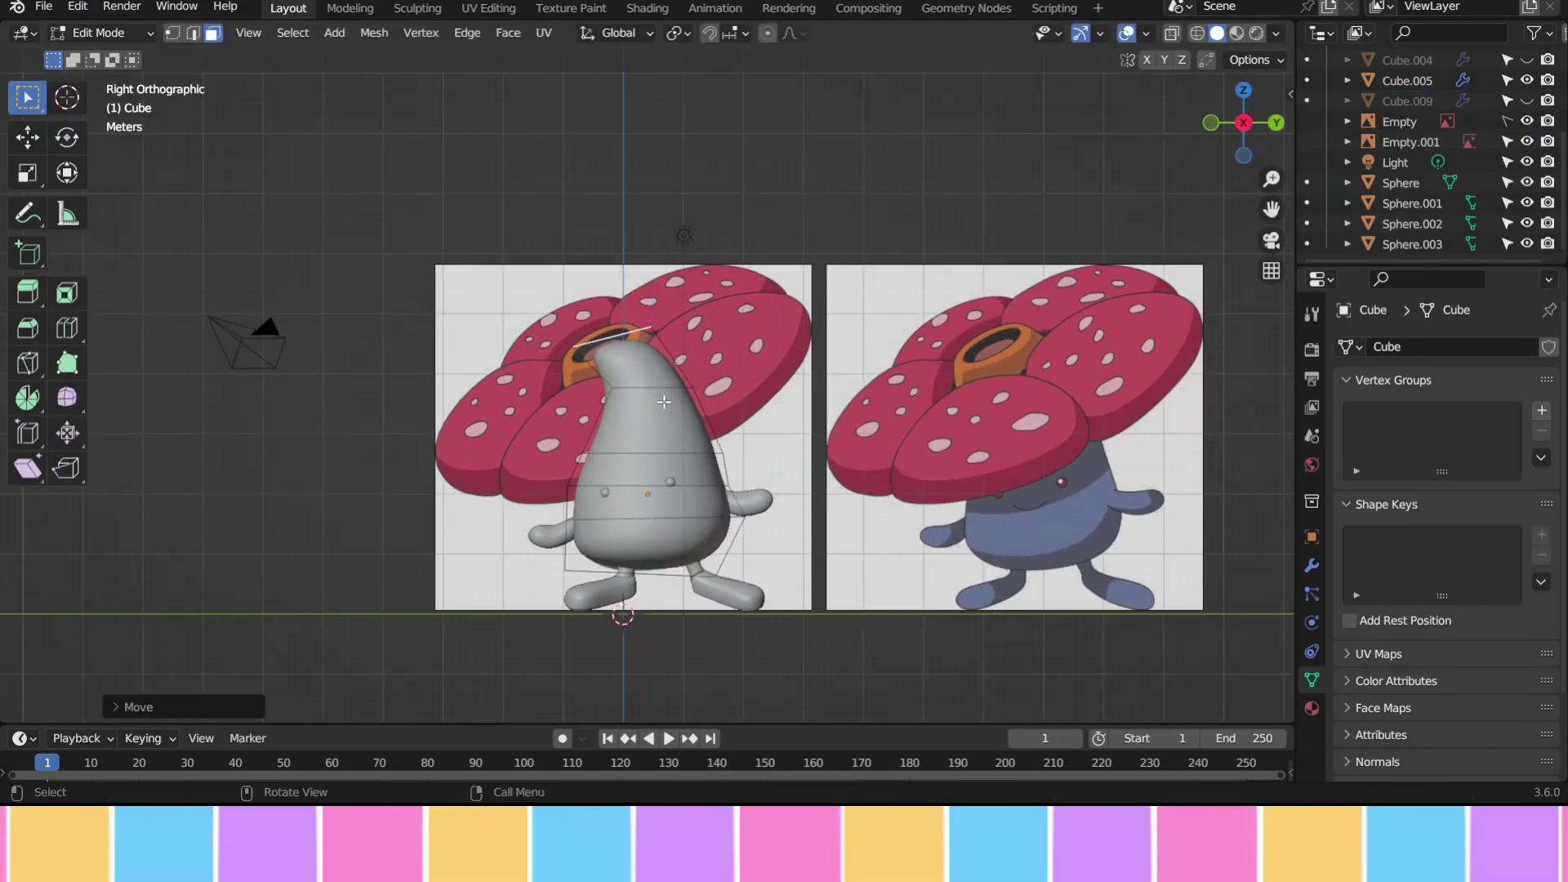
pyautogui.click(194, 36)
pyautogui.hotkey('alt', 'z')
pyautogui.press('g')
pyautogui.click(819, 411)
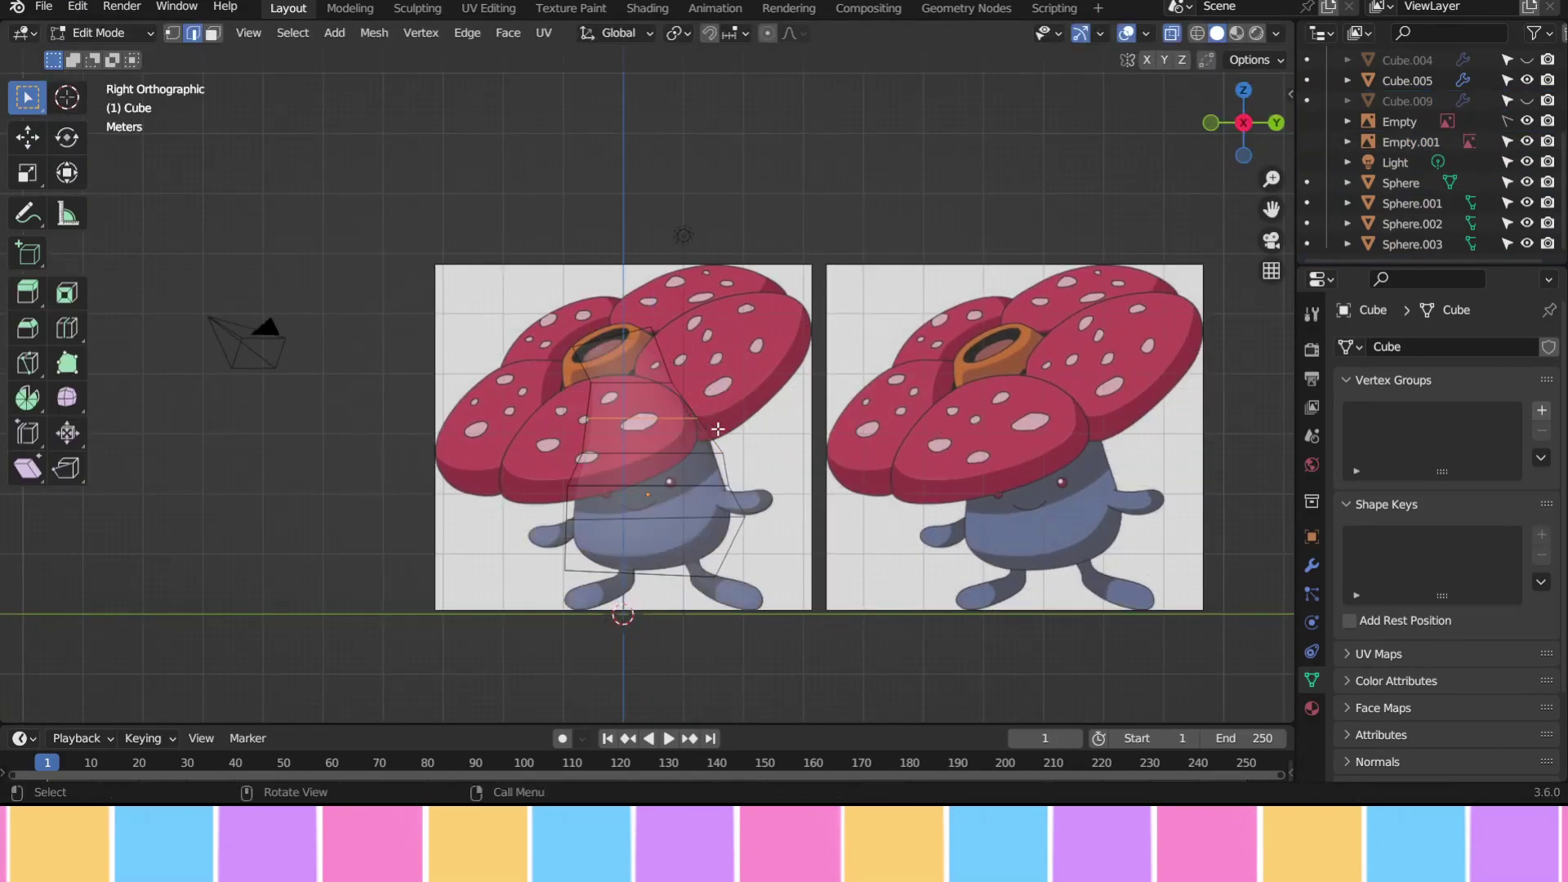
# Unhide the petal piece, rotate it about Y and reposition it to match the reference tilt
pyautogui.hotkey('alt', 'z')
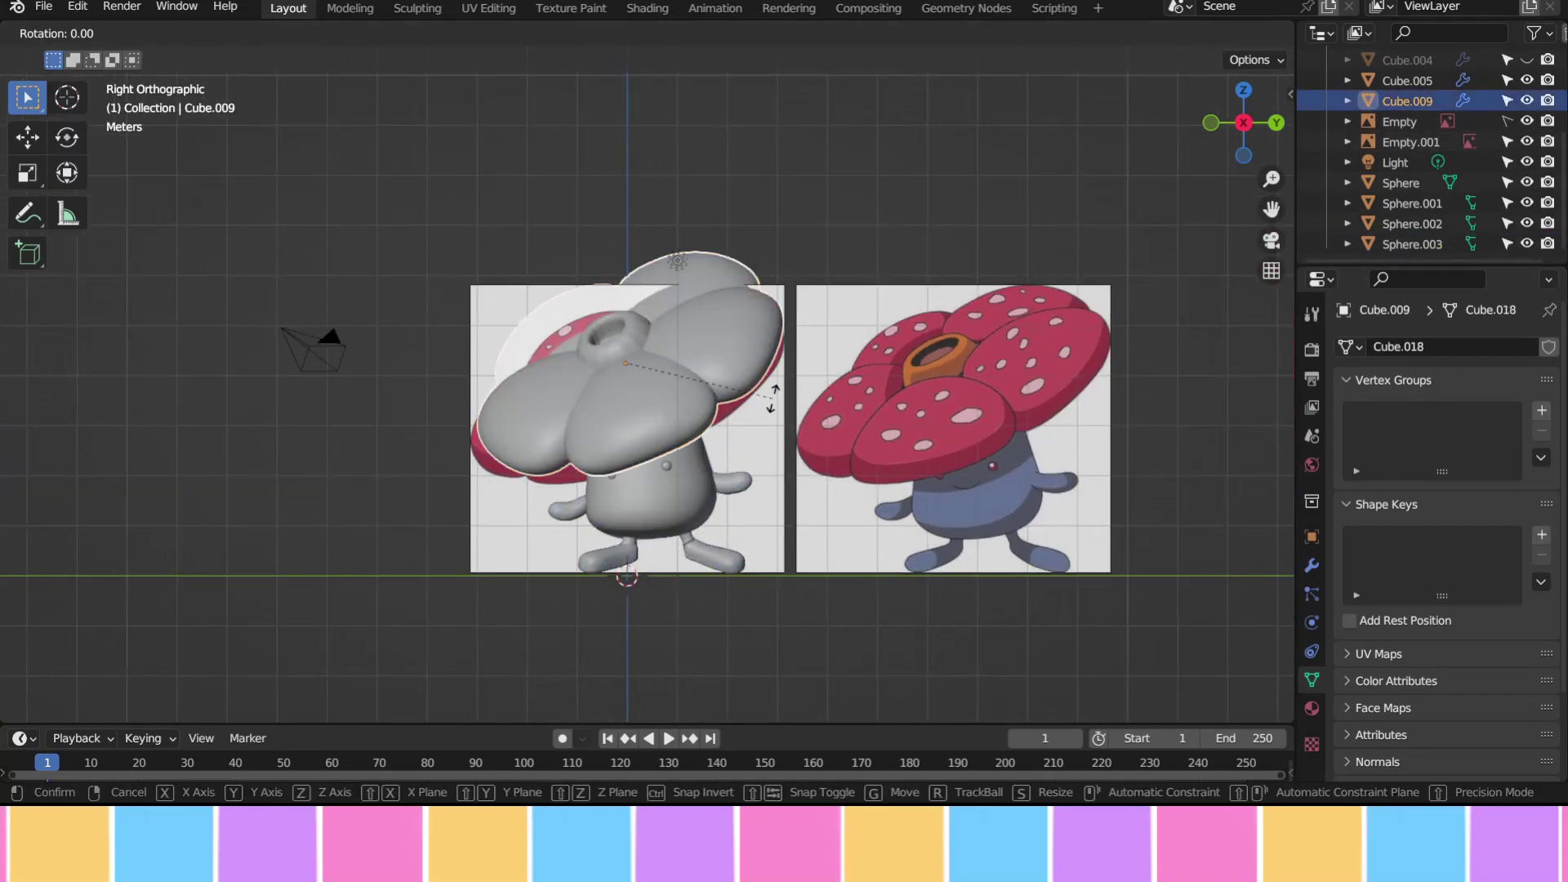
pyautogui.press('y')
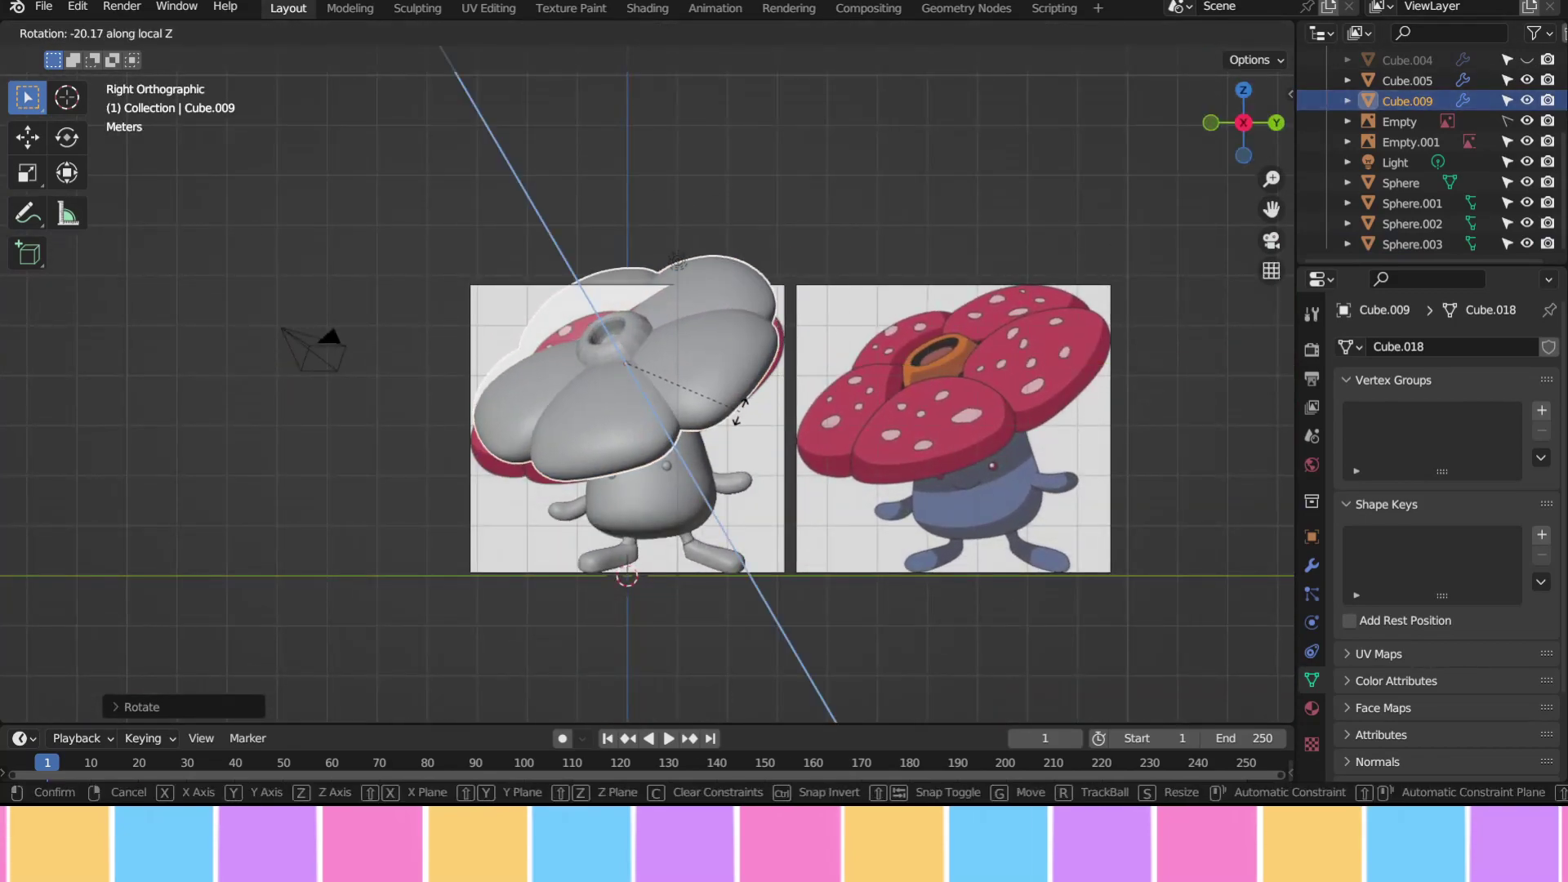
pyautogui.click(738, 412)
pyautogui.press('g')
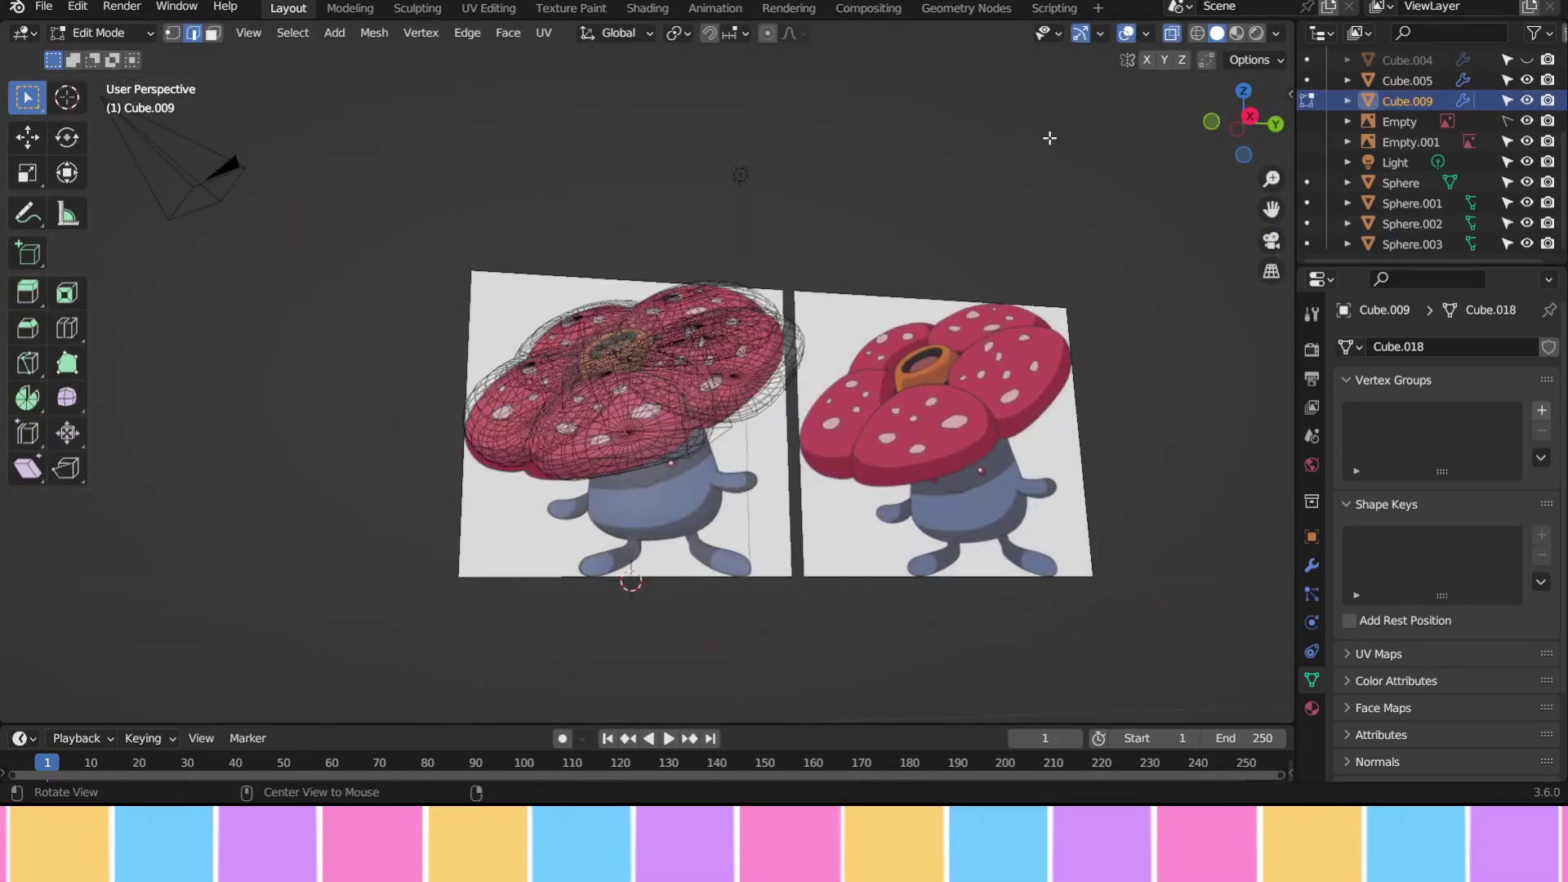
pyautogui.click(1526, 121)
# Apply the pieces' modifiers and join all Vileplume parts into the body
pyautogui.rightClick(473, 330)
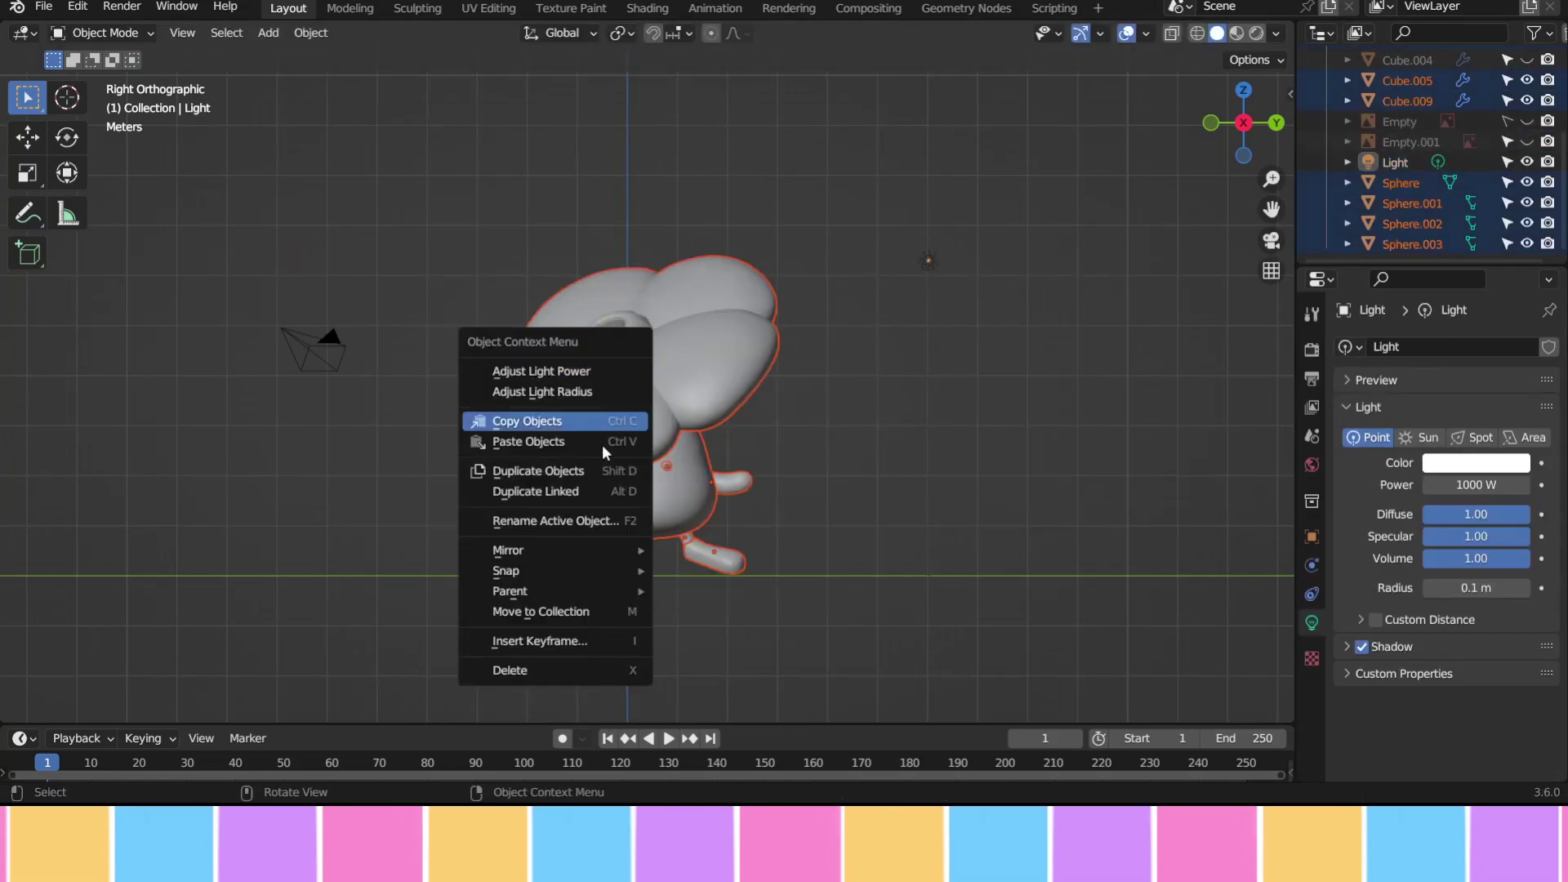
pyautogui.click(1311, 565)
pyautogui.hotkey('ctrl', 'a')
pyautogui.click(670, 473)
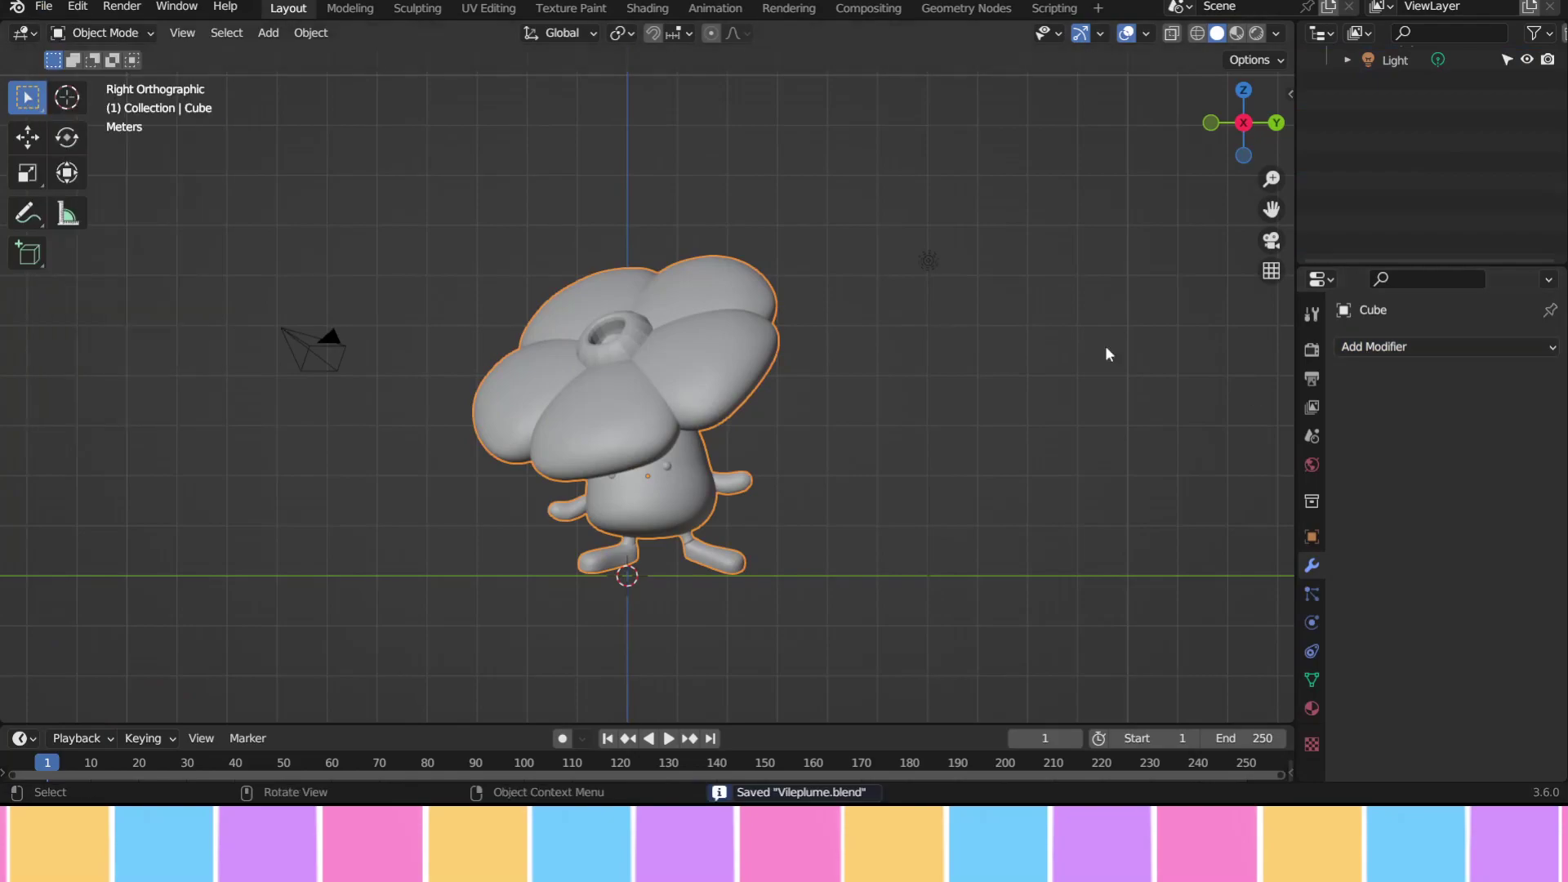
# Add a Remesh modifier to the merged model and apply it
pyautogui.click(1445, 346)
pyautogui.click(1050, 626)
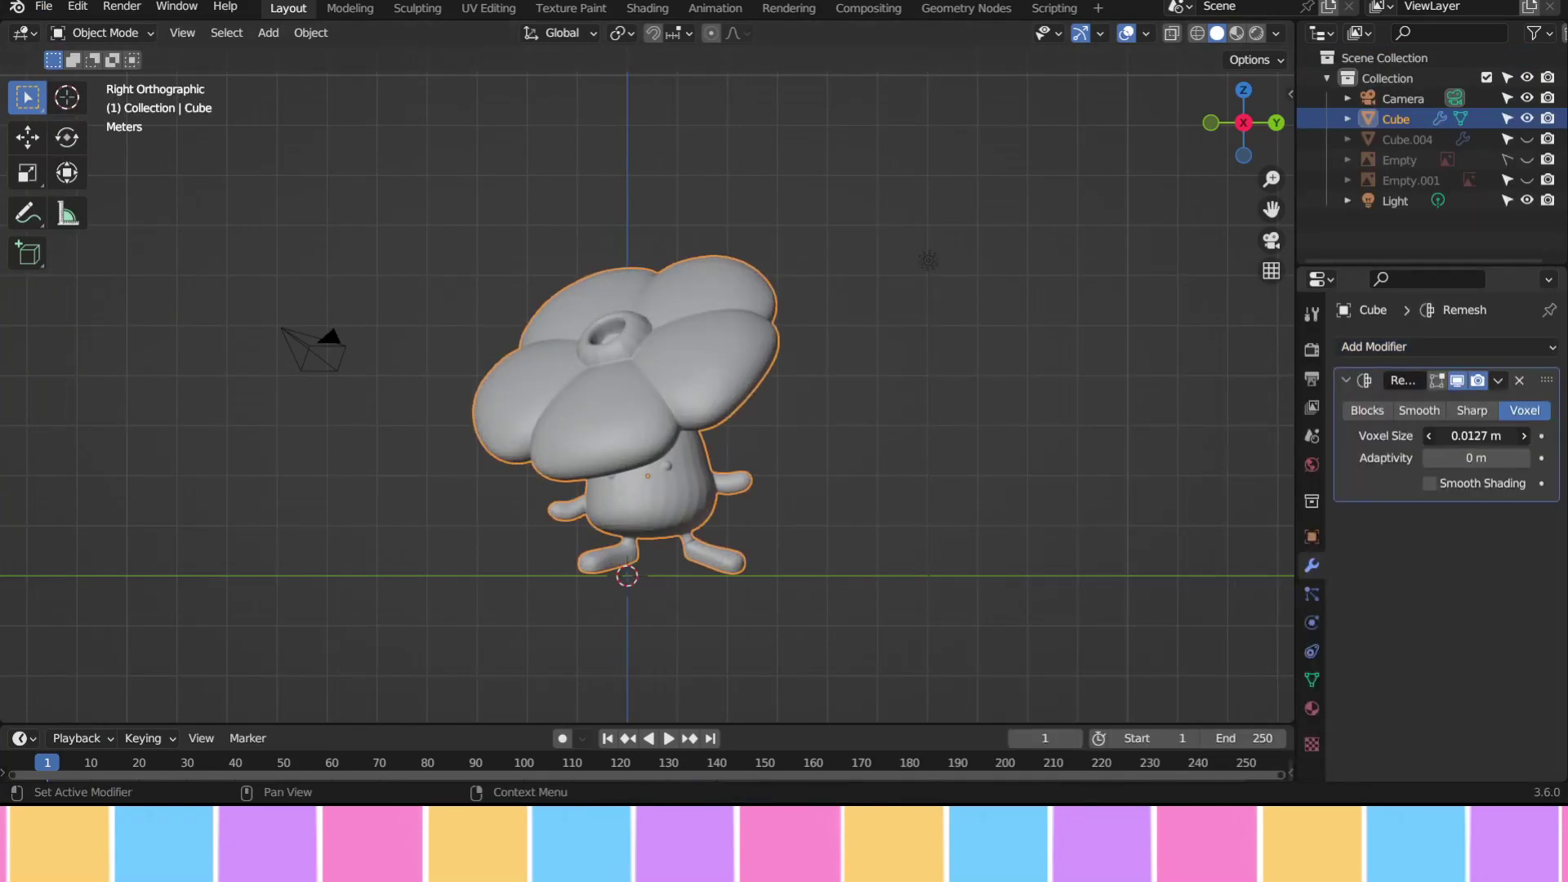
pyautogui.hotkey('ctrl', 'a')
pyautogui.scroll(3, 660, 446)
# Sculpt the merged mesh to smooth the cap-body joins and shape the eye bumps, then save
pyautogui.click(110, 99)
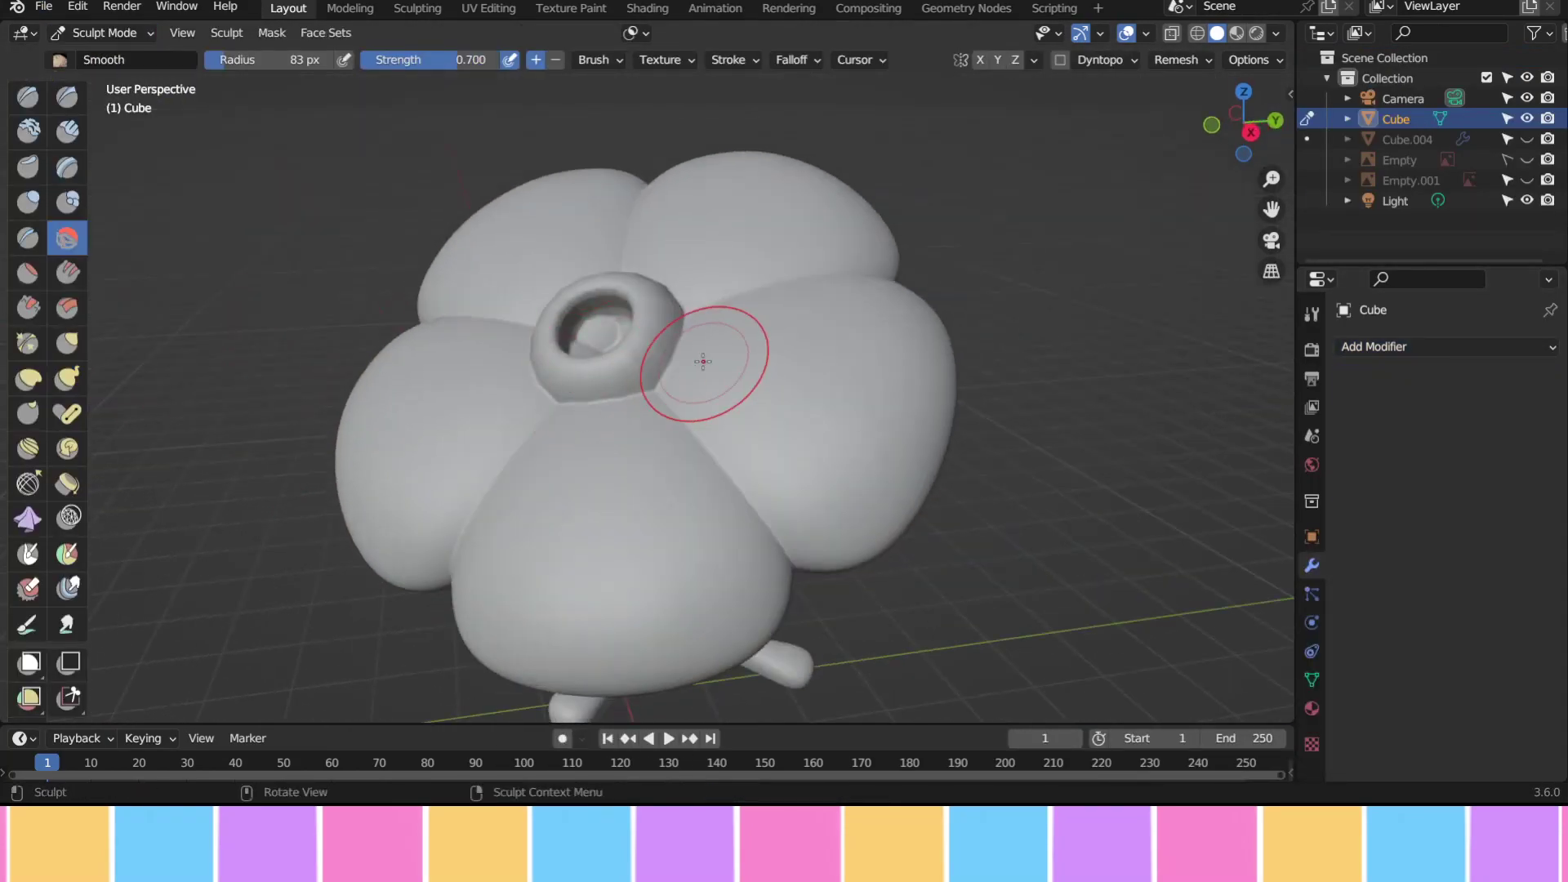
pyautogui.moveTo(636, 404)
pyautogui.mouseDown(button='middle')
pyautogui.moveTo(580, 134)
pyautogui.moveTo(664, 321)
pyautogui.moveTo(593, 235)
pyautogui.moveTo(658, 238)
pyautogui.moveTo(823, 376)
pyautogui.moveTo(649, 338)
pyautogui.mouseUp(button='middle')
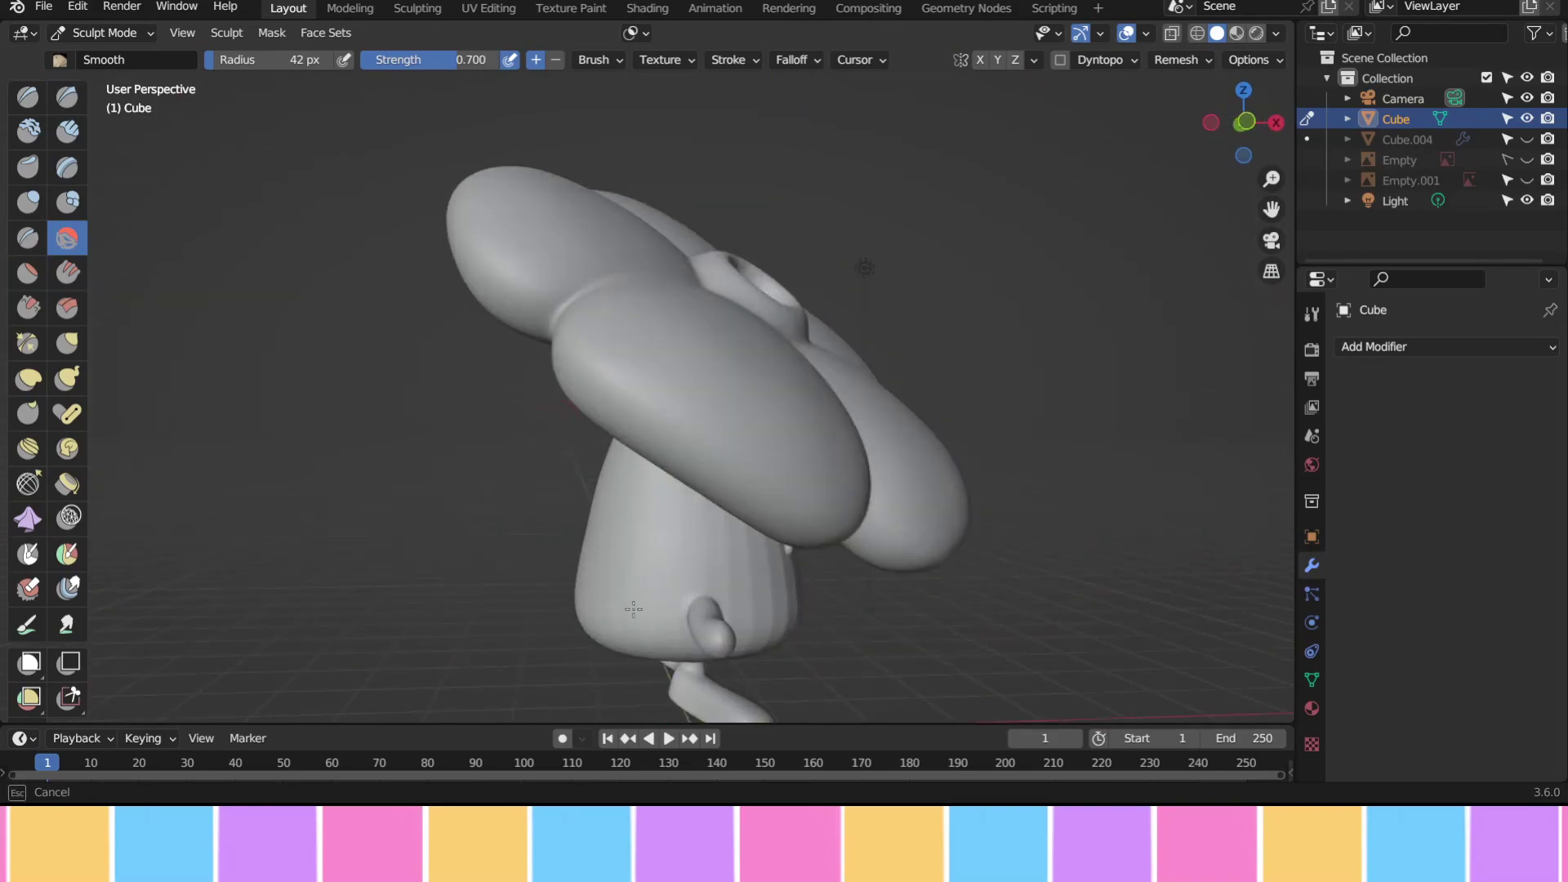
pyautogui.moveTo(649, 338)
pyautogui.mouseDown(button='middle')
pyautogui.moveTo(588, 559)
pyautogui.moveTo(594, 368)
pyautogui.moveTo(679, 542)
pyautogui.moveTo(289, 382)
pyautogui.mouseUp(button='middle')
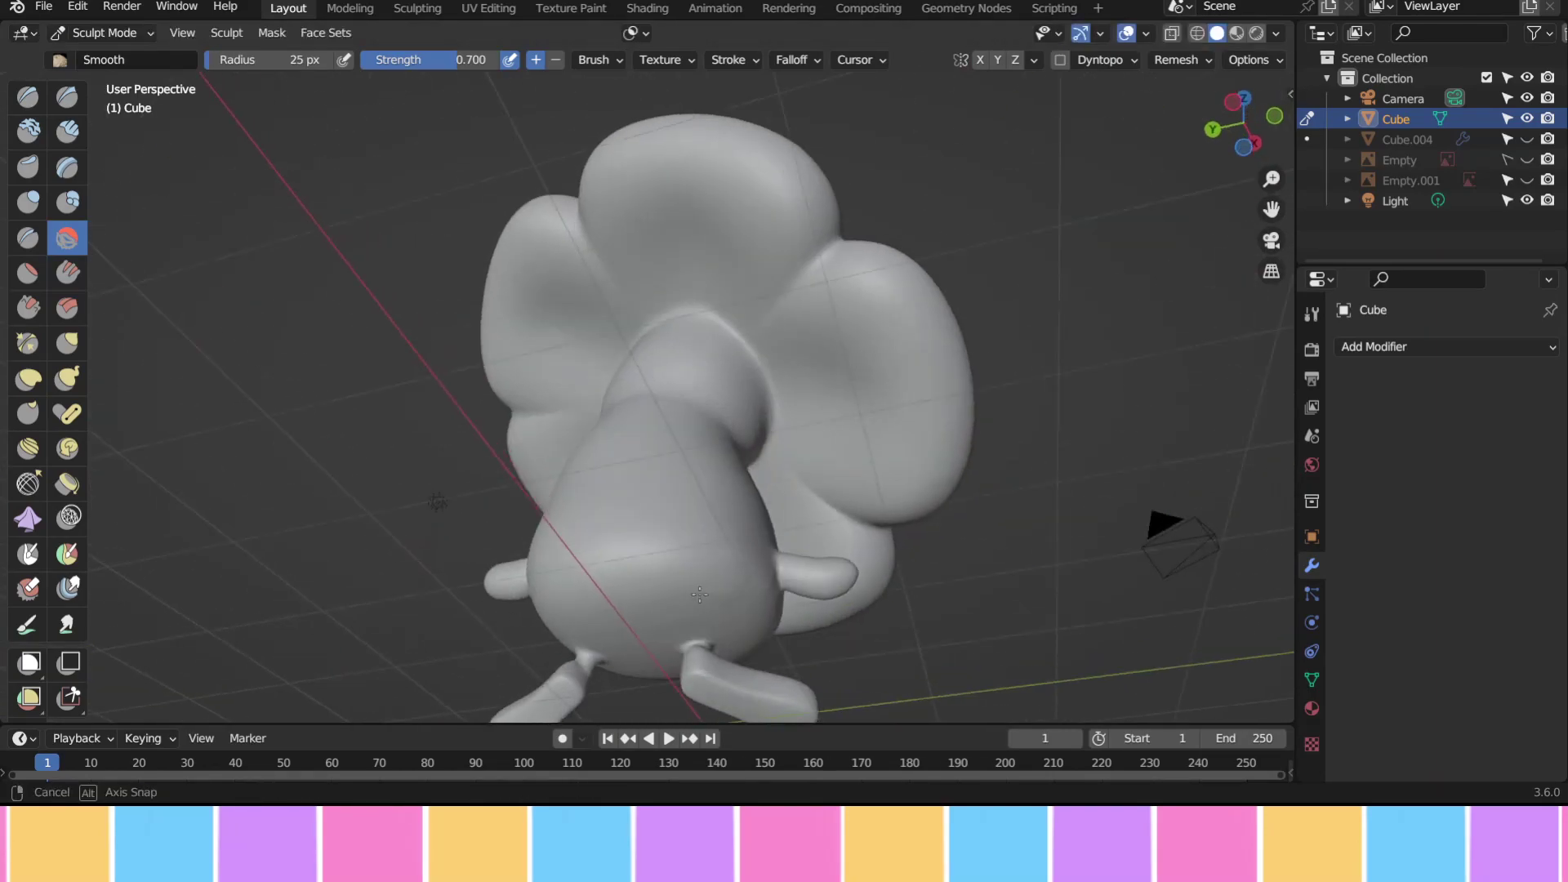
pyautogui.scroll(4, 737, 466)
pyautogui.scroll(3, 538, 411)
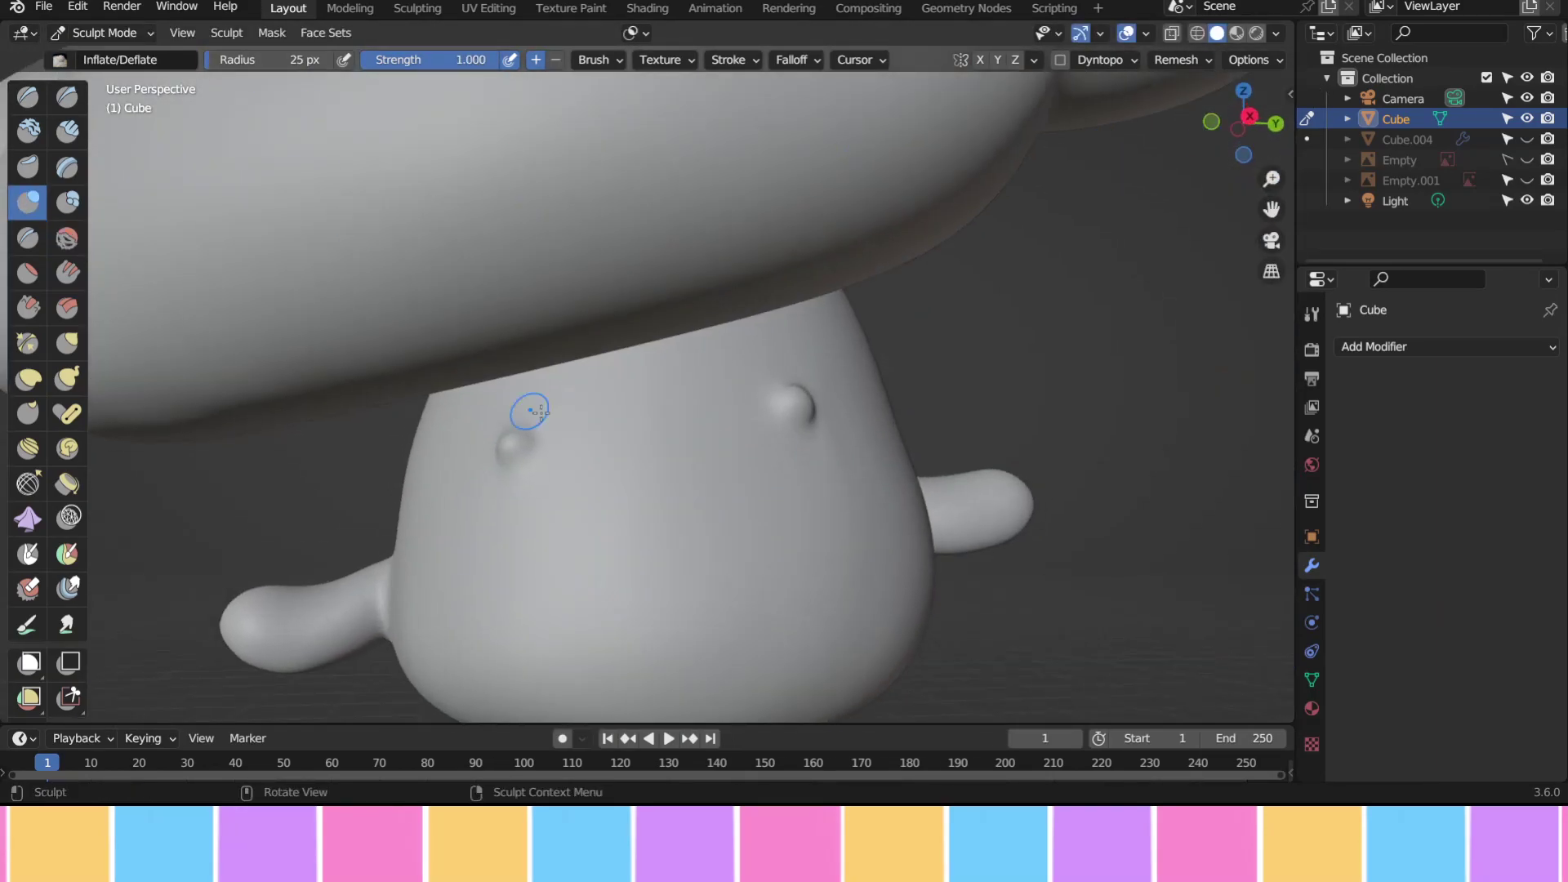
pyautogui.moveTo(786, 408); pyautogui.dragTo(60, 336, button='middle')
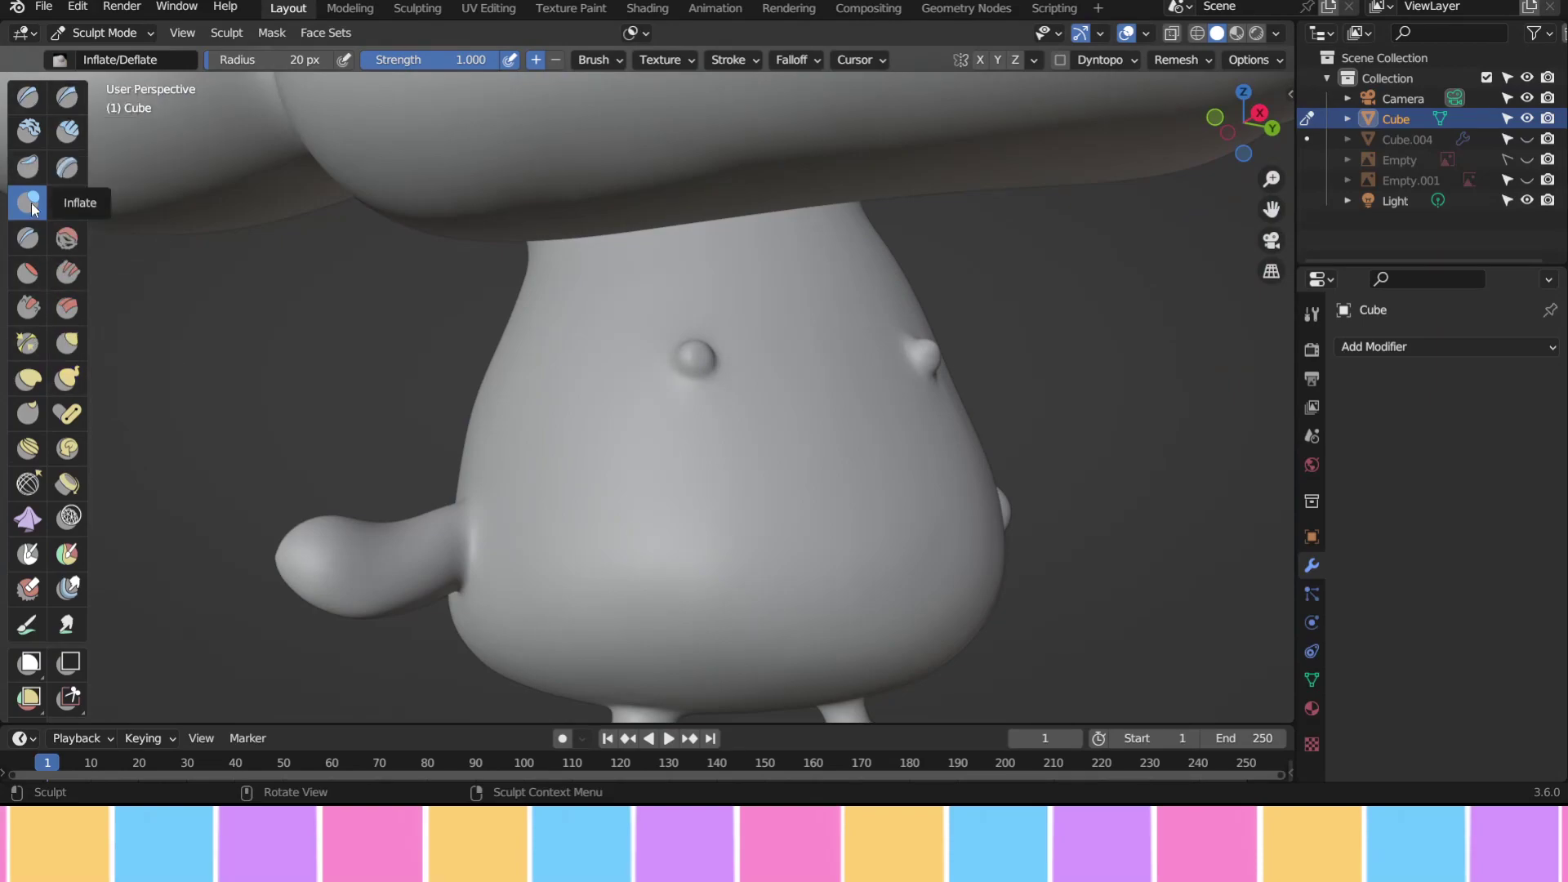
pyautogui.click(28, 343)
pyautogui.scroll(-3, 700, 417)
pyautogui.moveTo(700, 416)
pyautogui.mouseDown(button='middle')
pyautogui.moveTo(718, 419)
pyautogui.moveTo(611, 465)
pyautogui.mouseUp(button='middle')
pyautogui.scroll(-10, 611, 464)
pyautogui.hotkey('ctrl', 's')
# Return to Object Mode and duplicate the model as a backup copy
pyautogui.click(107, 33)
pyautogui.click(107, 56)
pyautogui.click(106, 33)
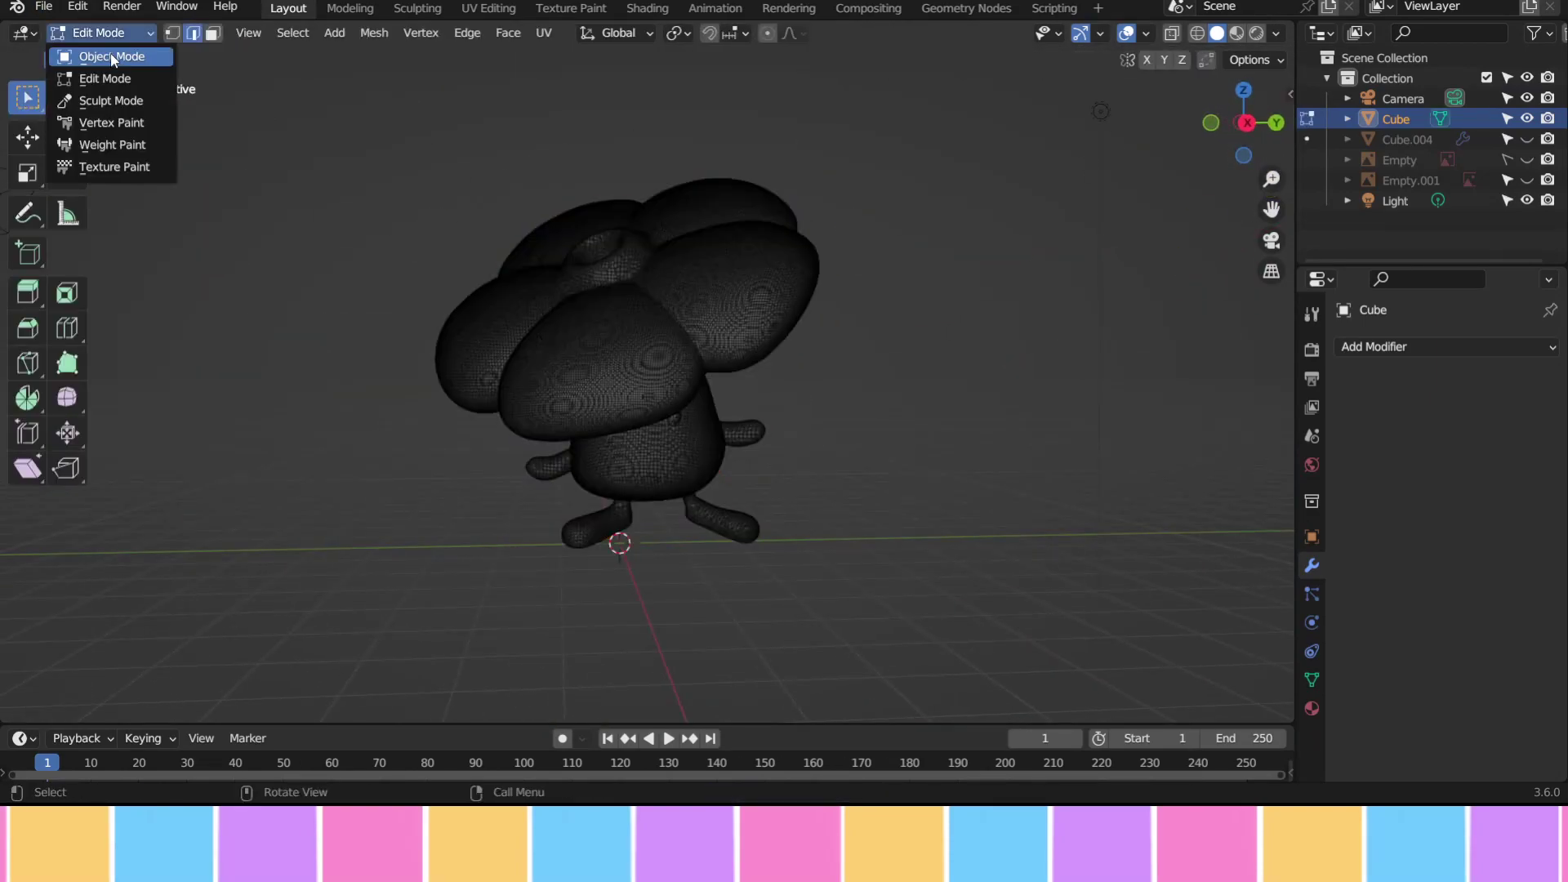
pyautogui.click(107, 98)
pyautogui.hotkey('ctrl', 'Tab')
pyautogui.rightClick(739, 352)
pyautogui.click(632, 522)
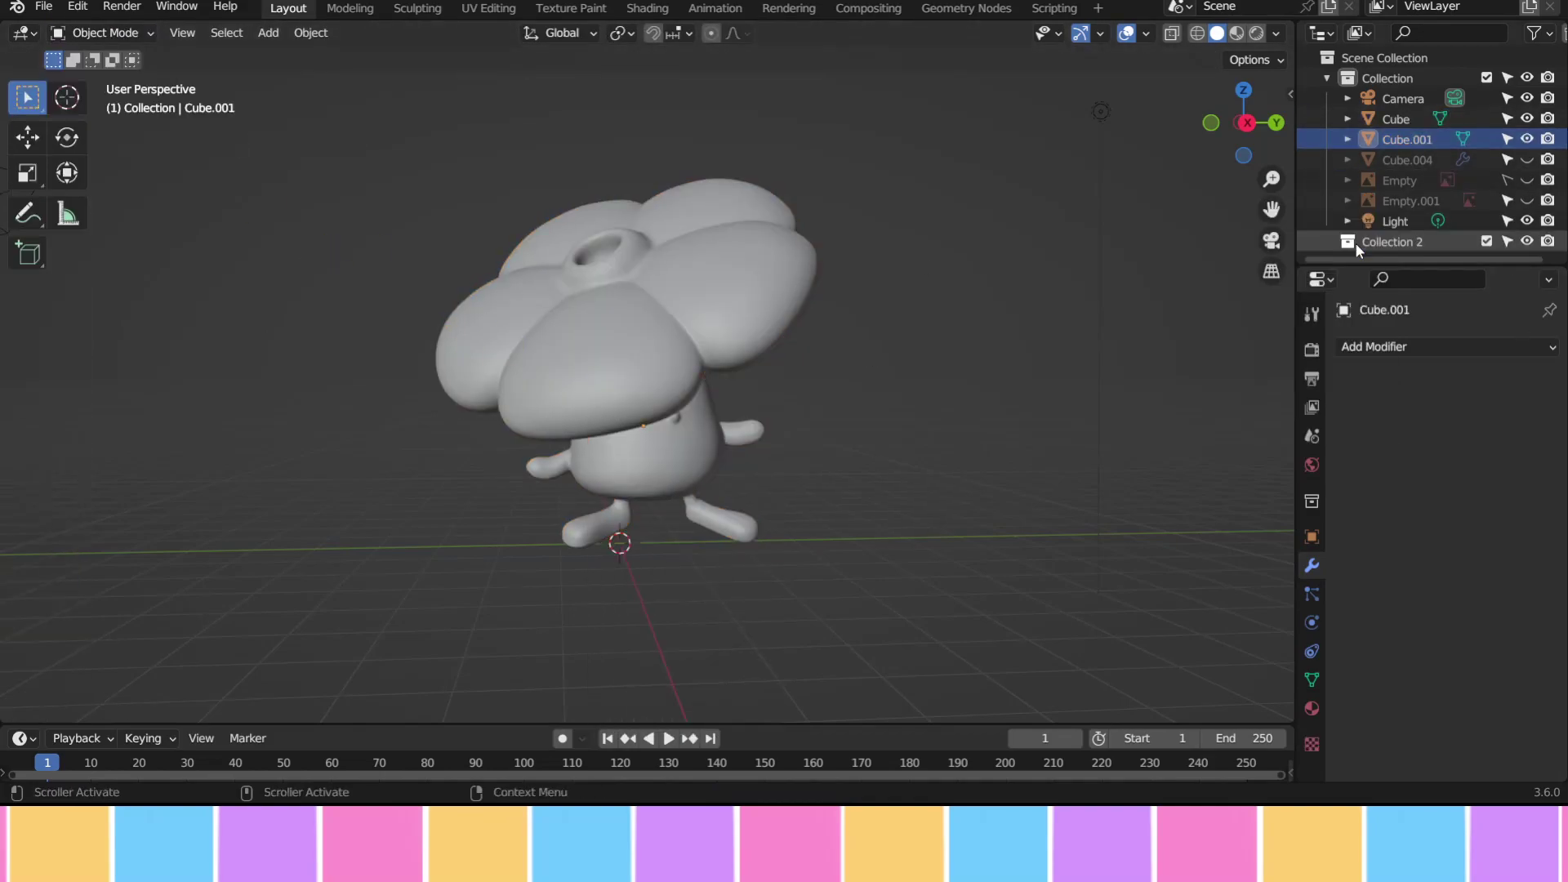
pyautogui.moveTo(953, 320); pyautogui.dragTo(960, 317, button='middle')
pyautogui.click(1527, 180)
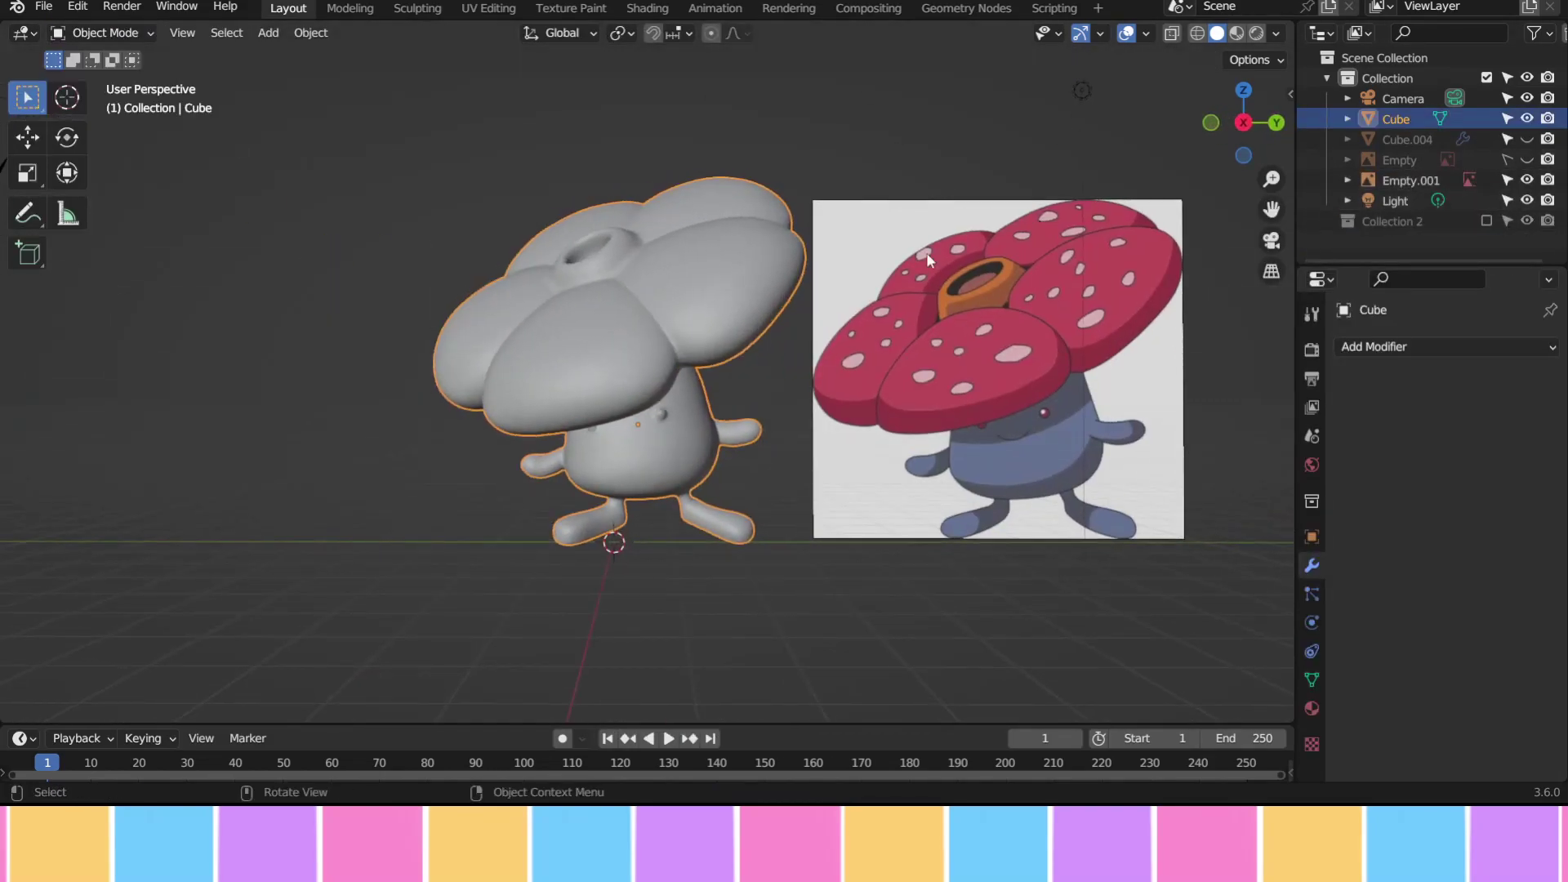
# Select the whole mesh in Edit Mode and unwrap it with Smart UV Project
pyautogui.click(106, 101)
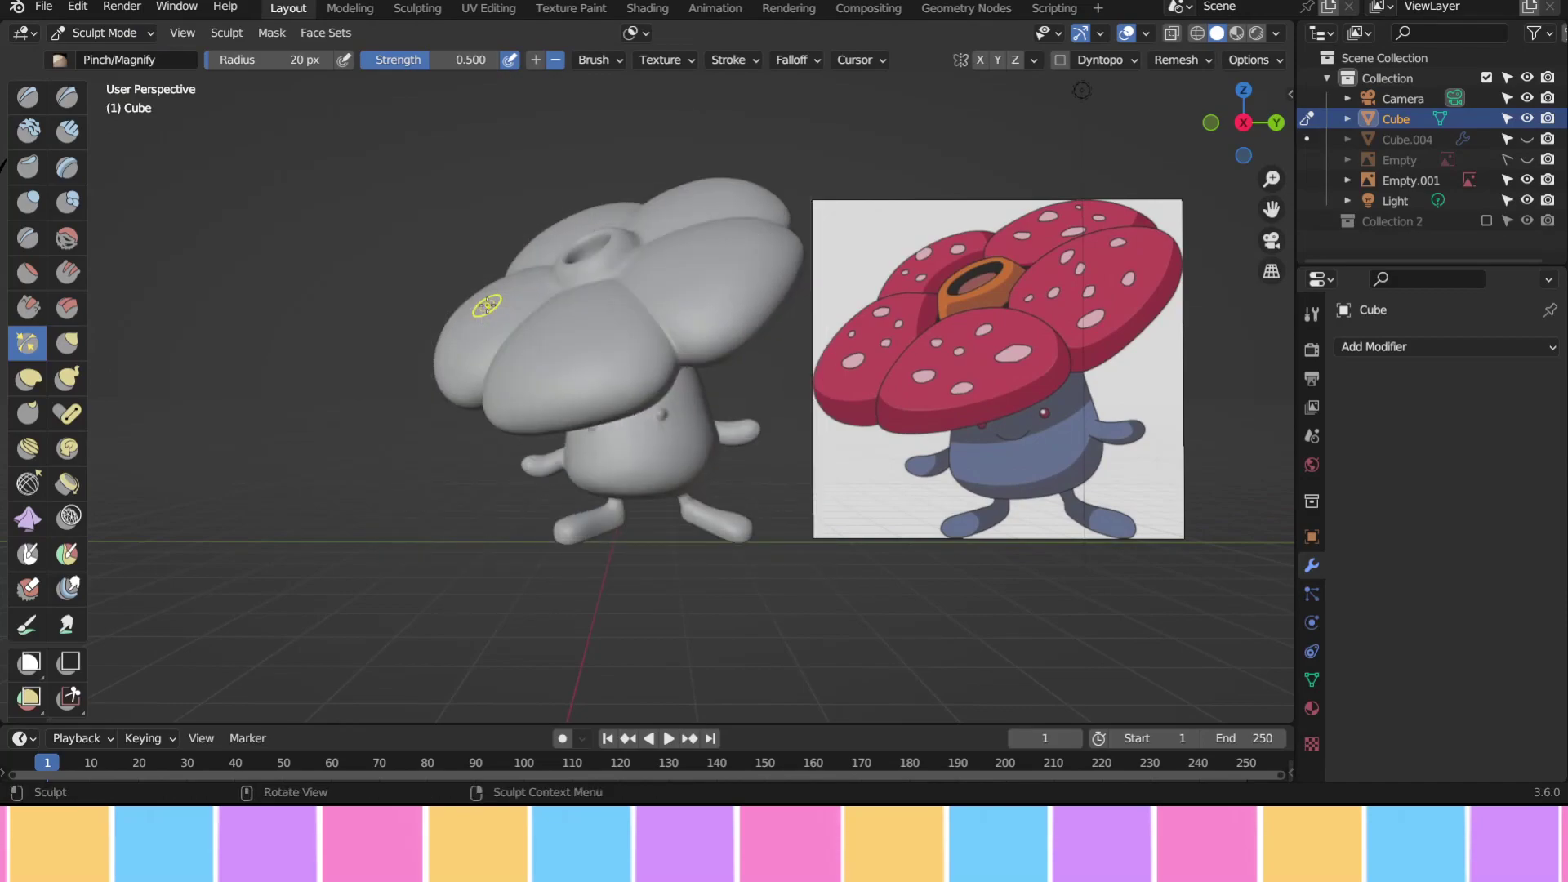
pyautogui.press('Tab')
pyautogui.press('Tab')
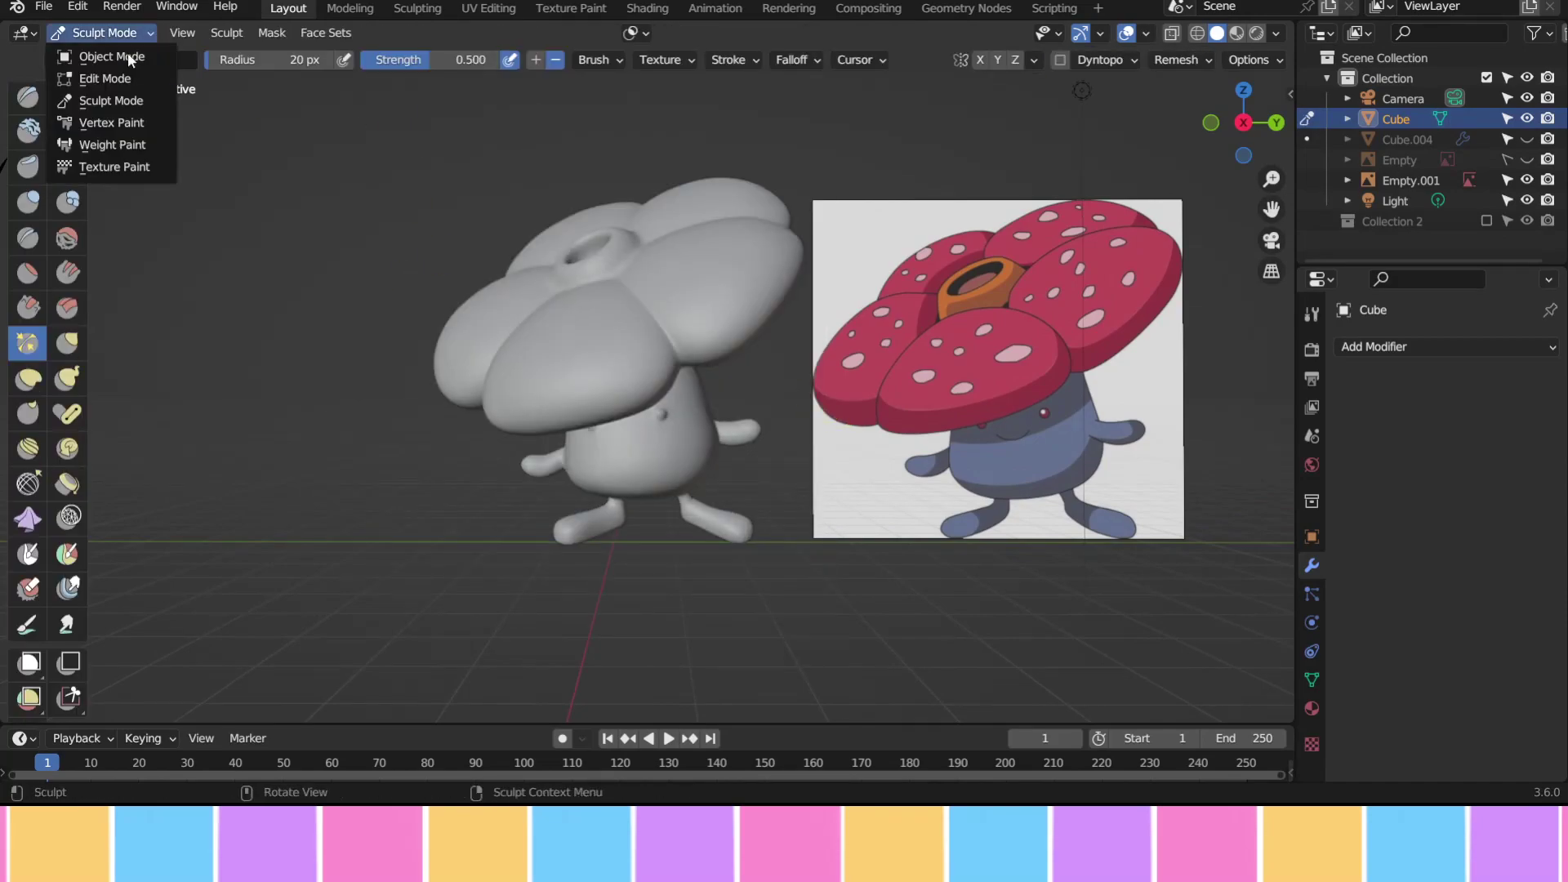
pyautogui.click(104, 79)
pyautogui.press('a')
pyautogui.click(595, 472)
# Split the view into a UV Editor and create a new black image named 'Vileplume'
pyautogui.click(42, 6)
pyautogui.click(105, 142)
pyautogui.click(20, 33)
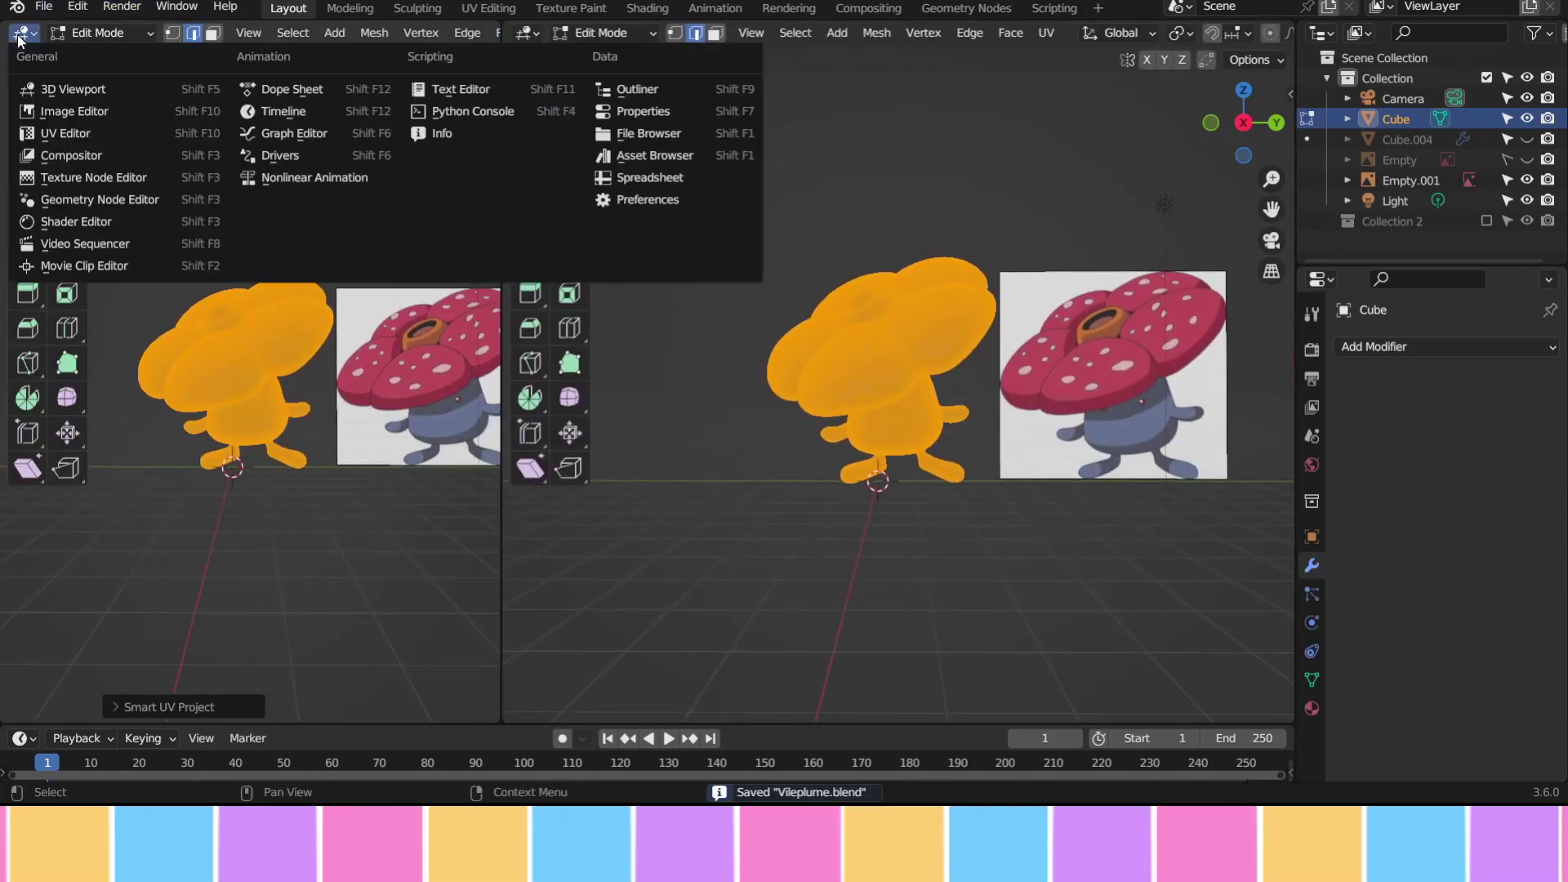
pyautogui.click(66, 133)
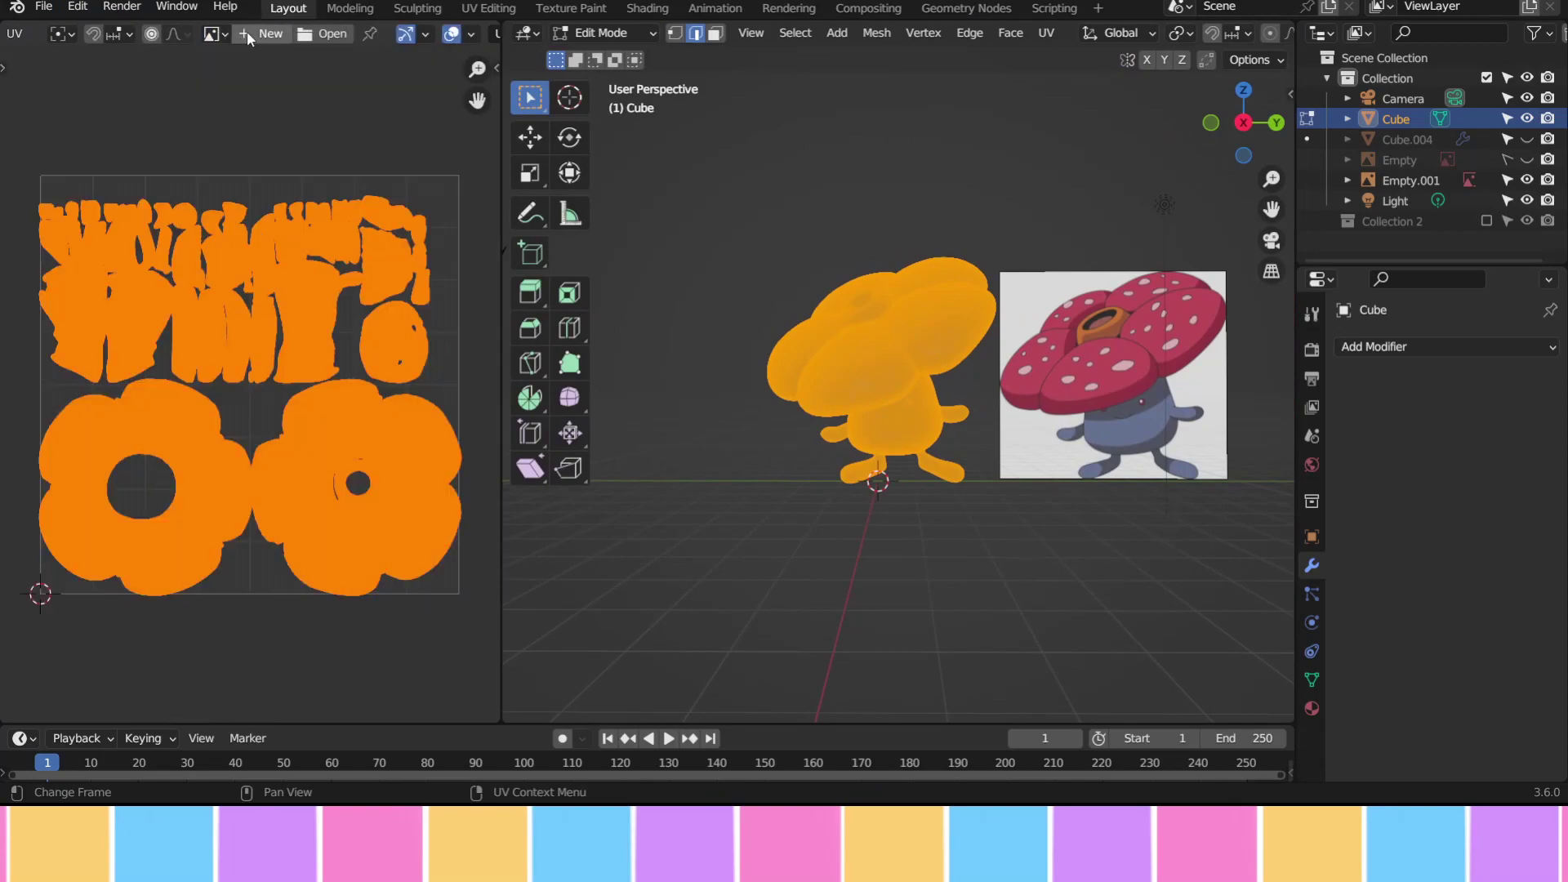
pyautogui.click(247, 33)
pyautogui.click(273, 68)
pyautogui.write('Vileplume')
pyautogui.click(285, 243)
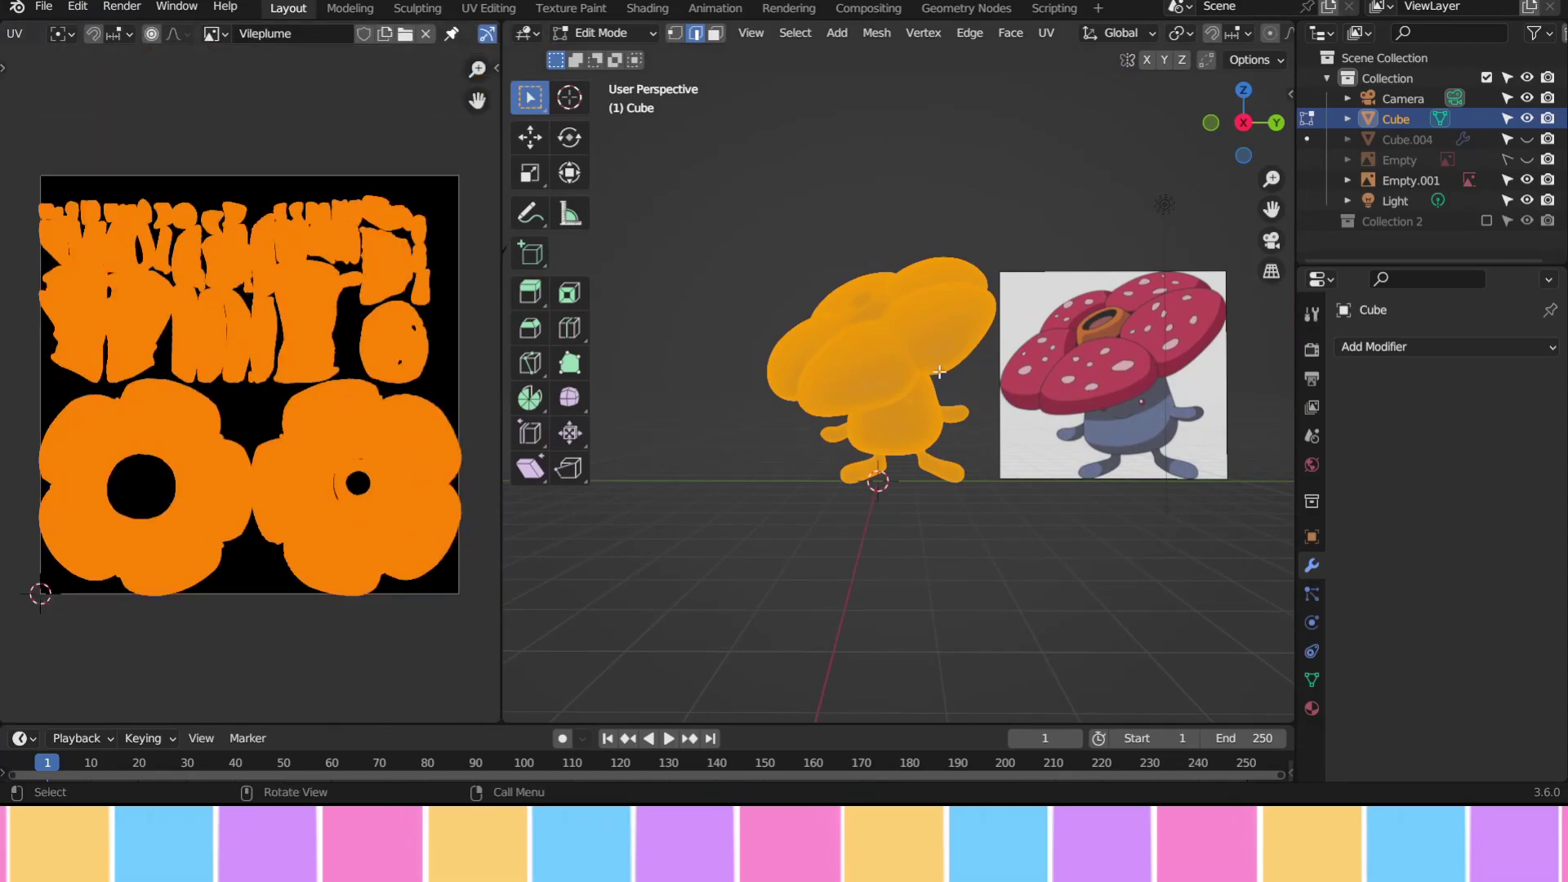
# Turn the left panel back into a 3D Viewport in Object Mode, viewed from the right
pyautogui.click(17, 33)
pyautogui.click(71, 42)
pyautogui.press('Tab')
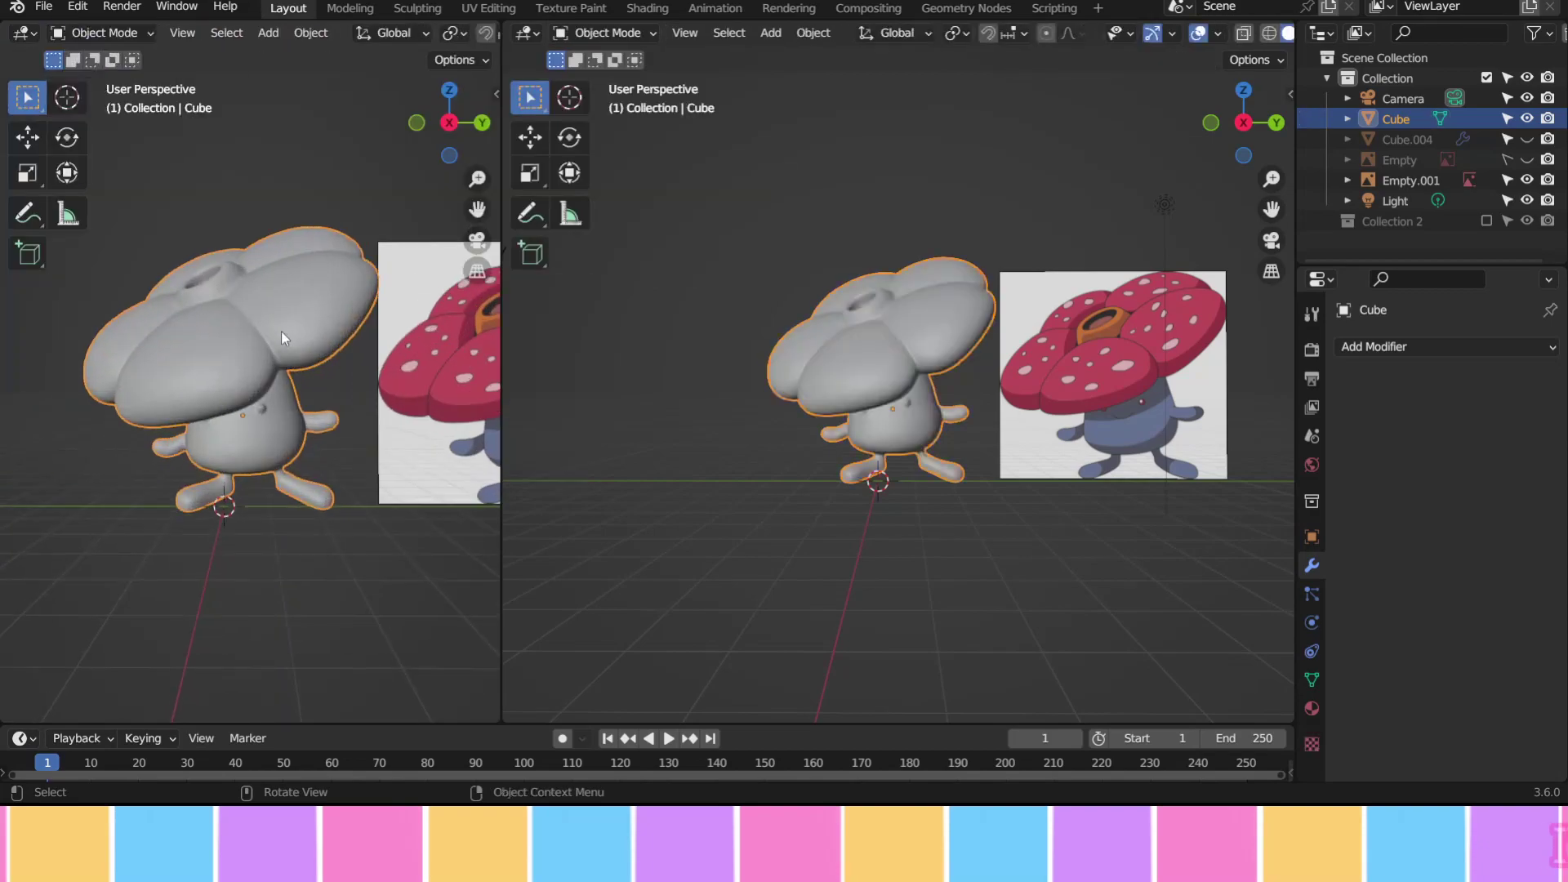
pyautogui.press('KP_3')
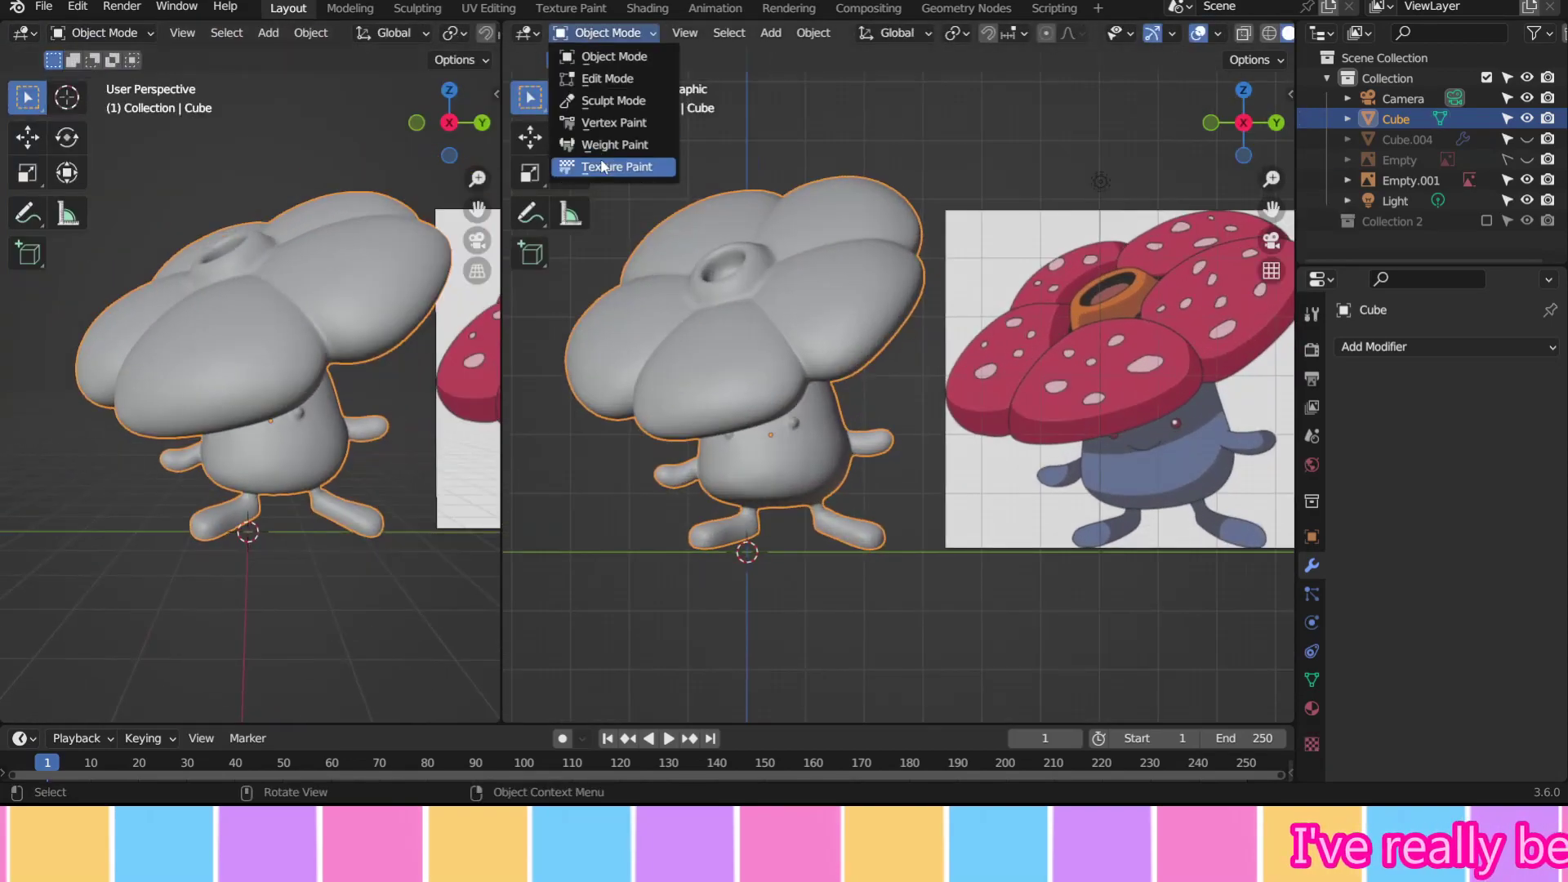
# Enter Texture Paint with the Vileplume image as Base Color and use the Fill tool
pyautogui.click(601, 166)
pyautogui.click(1311, 708)
pyautogui.click(1190, 517)
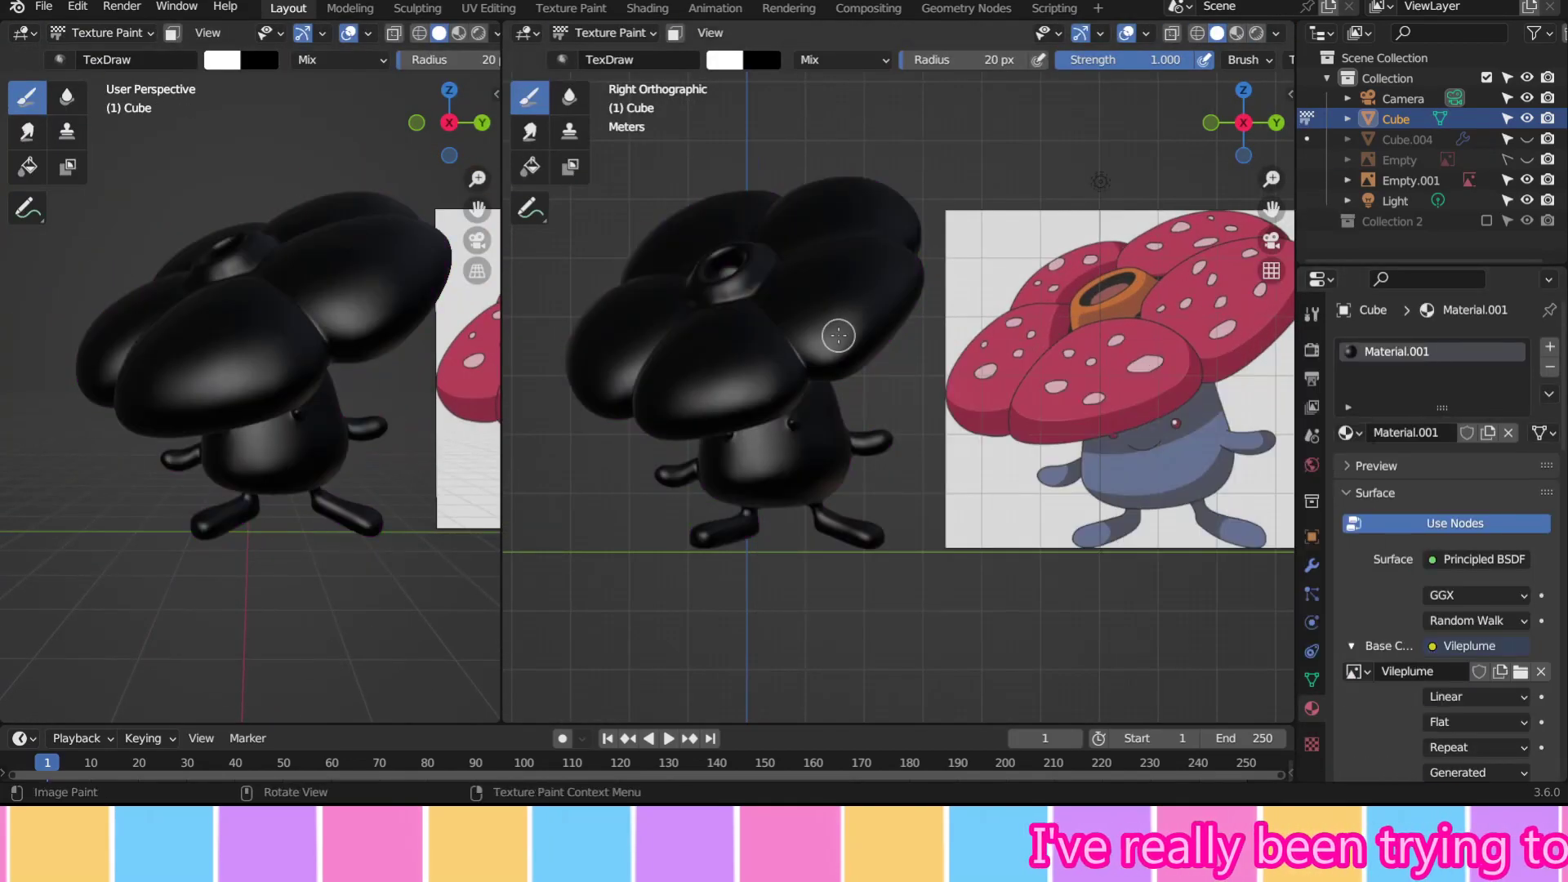
pyautogui.click(529, 166)
pyautogui.click(817, 266)
# Fill the whole model in a light blue
pyautogui.click(735, 367)
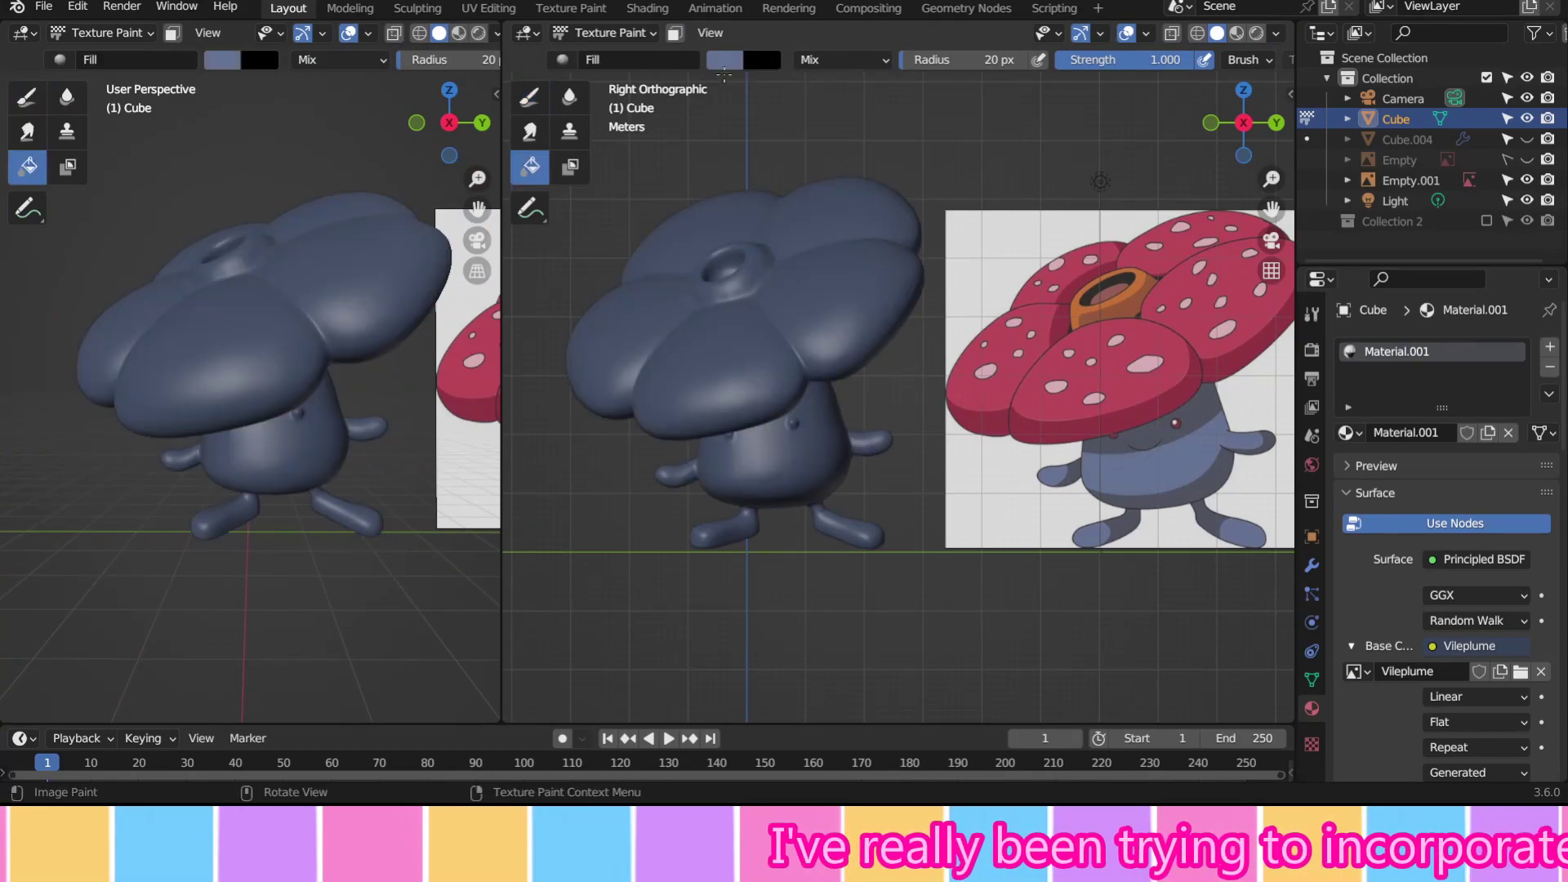
pyautogui.click(723, 59)
pyautogui.click(734, 367)
pyautogui.click(723, 59)
pyautogui.moveTo(882, 114); pyautogui.dragTo(883, 135)
pyautogui.click(899, 372)
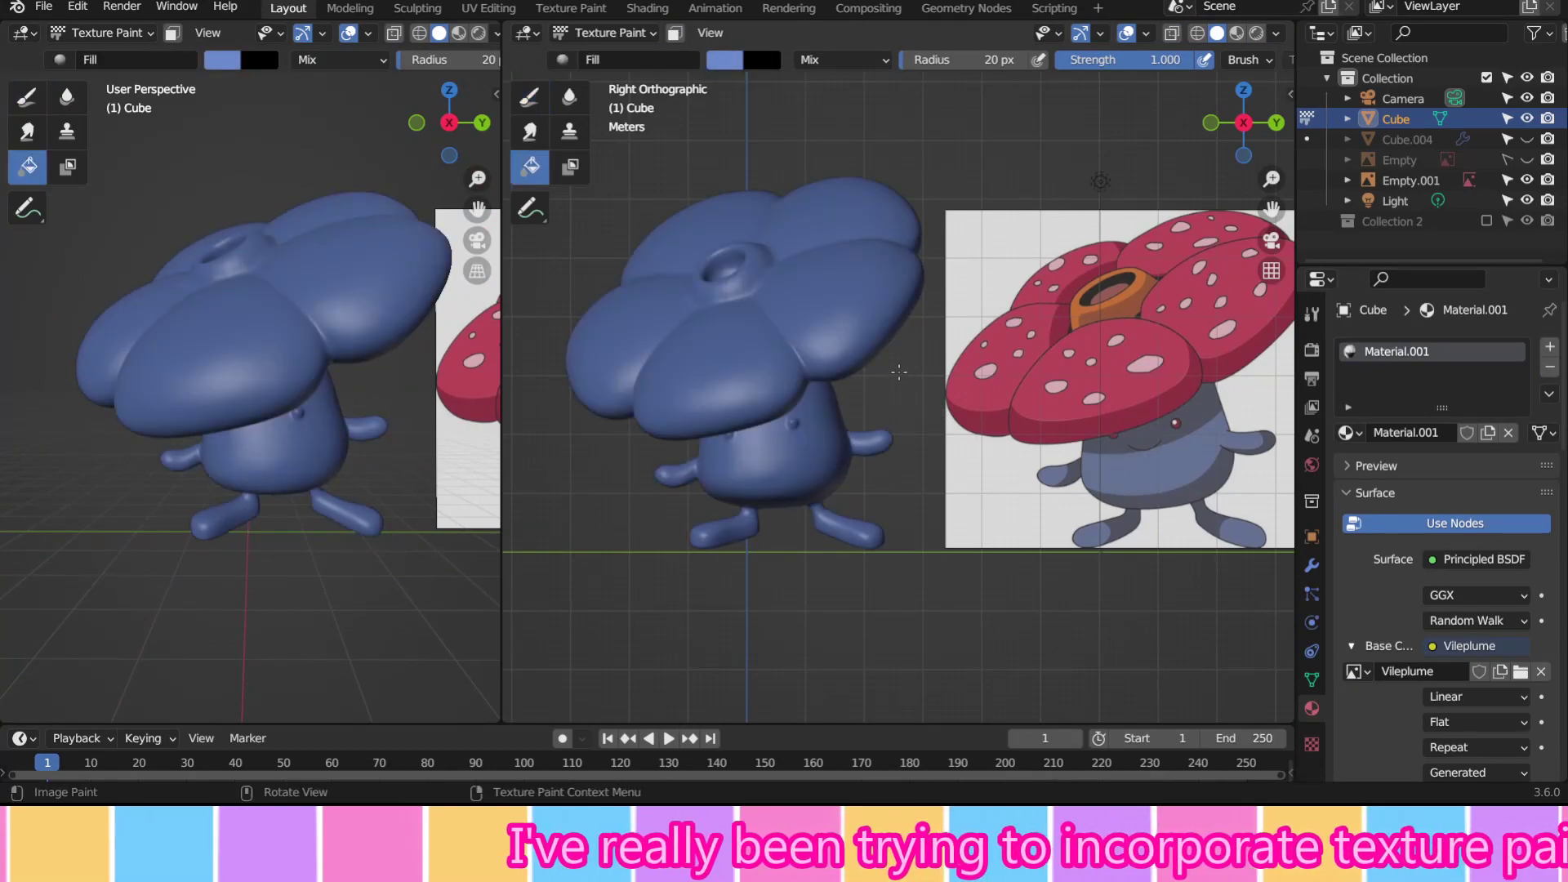
# Paint the flower cap pink, orbiting around to cover every petal
pyautogui.moveTo(793, 291); pyautogui.dragTo(825, 335, button='middle')
pyautogui.moveTo(824, 335)
pyautogui.mouseDown()
pyautogui.moveTo(874, 409)
pyautogui.moveTo(866, 291)
pyautogui.mouseUp()
pyautogui.rightClick(796, 204)
pyautogui.click(783, 164)
pyautogui.moveTo(812, 364); pyautogui.dragTo(807, 279)
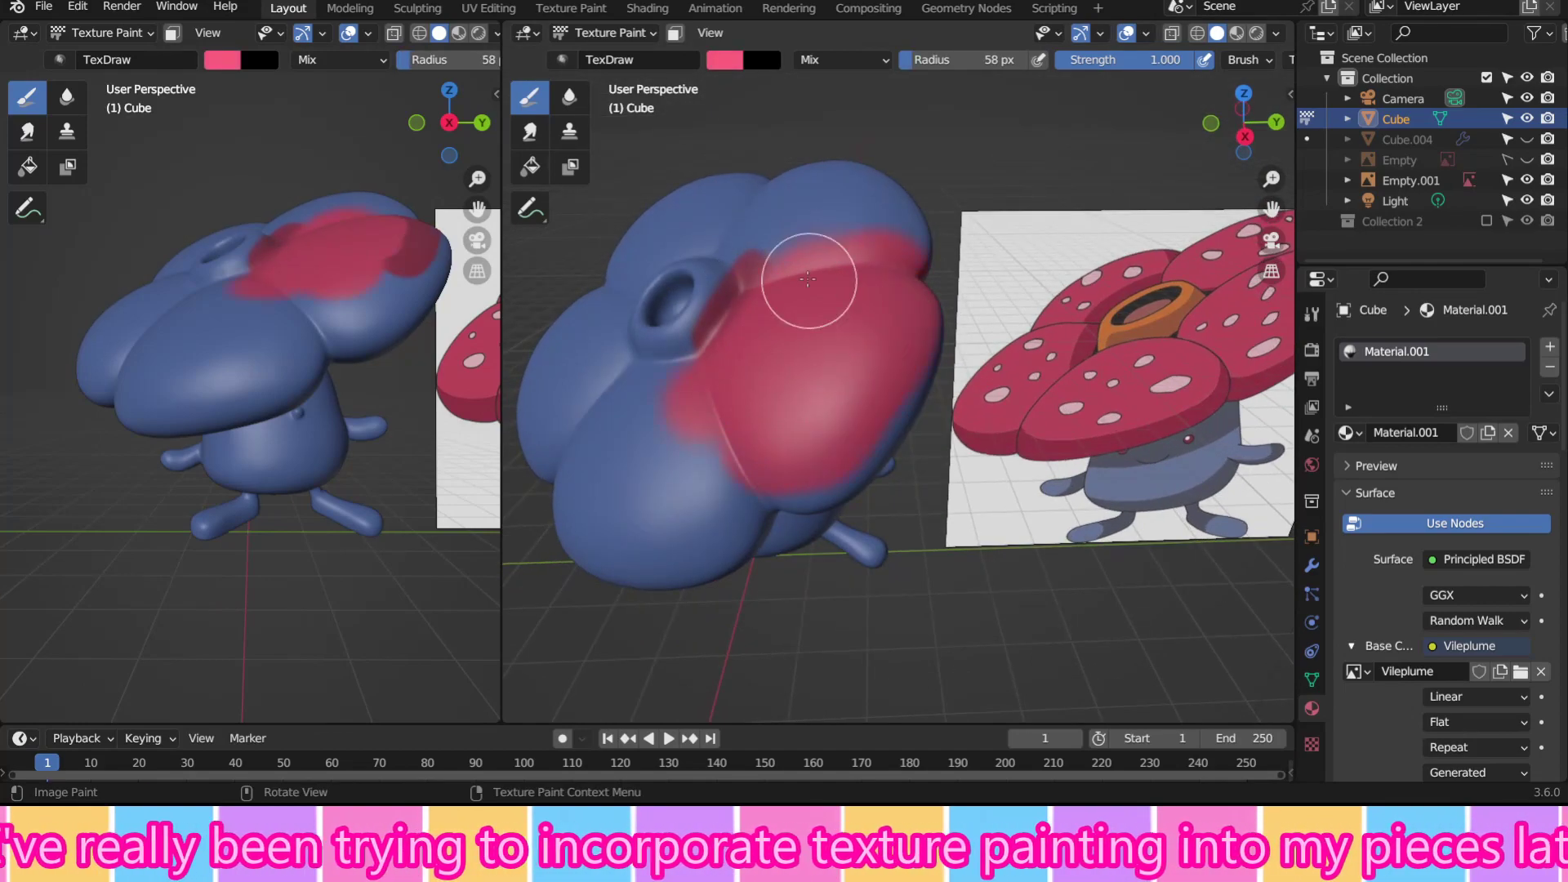
pyautogui.moveTo(848, 229)
pyautogui.mouseDown(button='middle')
pyautogui.moveTo(914, 279)
pyautogui.moveTo(826, 630)
pyautogui.moveTo(859, 340)
pyautogui.mouseUp(button='middle')
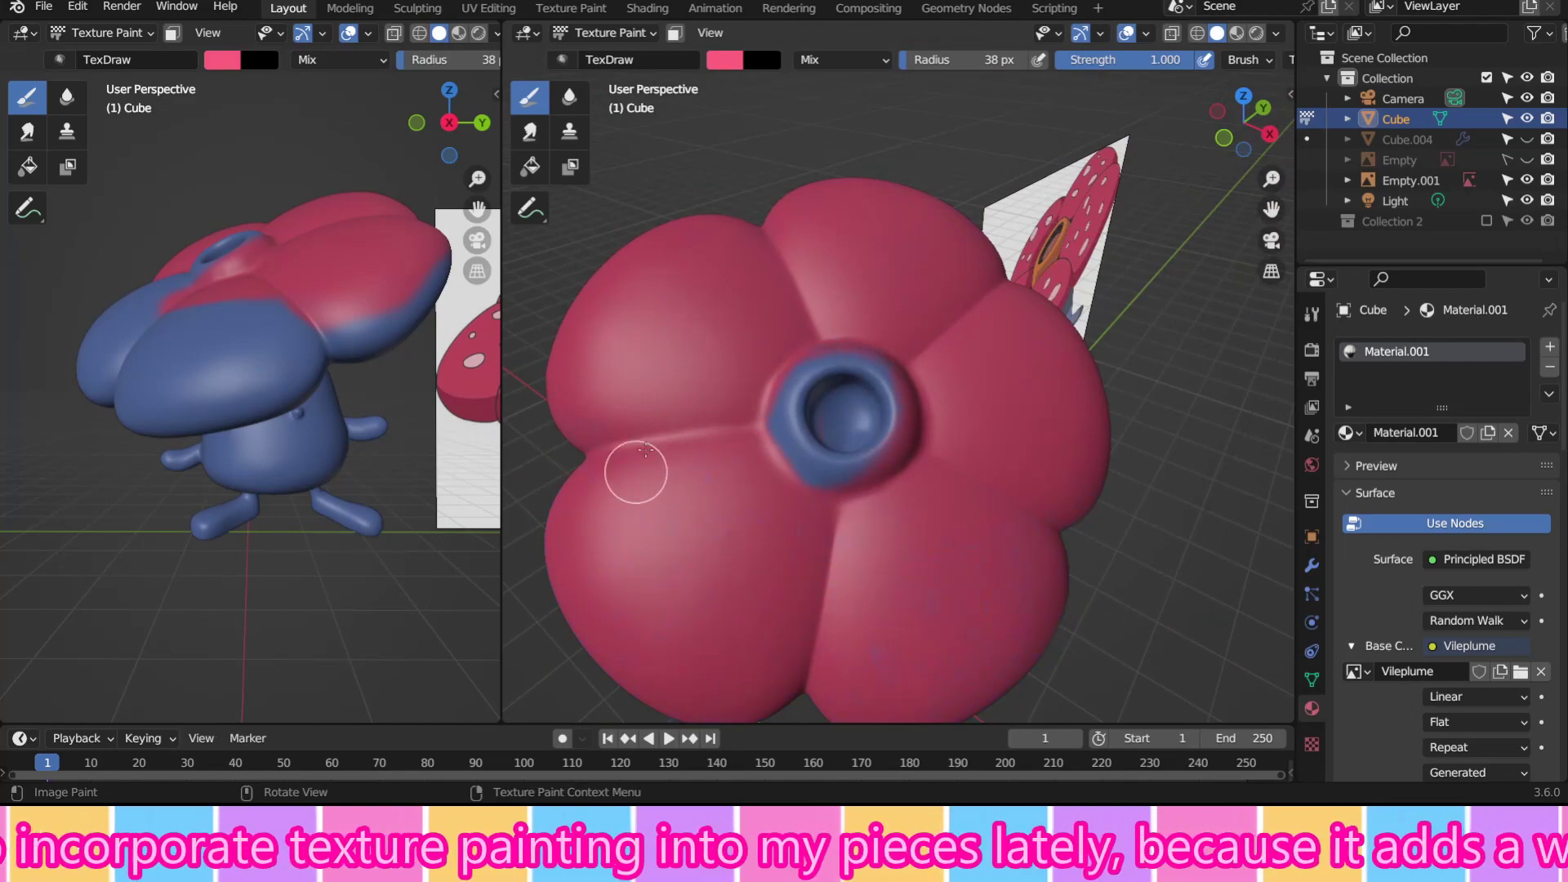
pyautogui.moveTo(645, 451); pyautogui.dragTo(645, 404, button='middle')
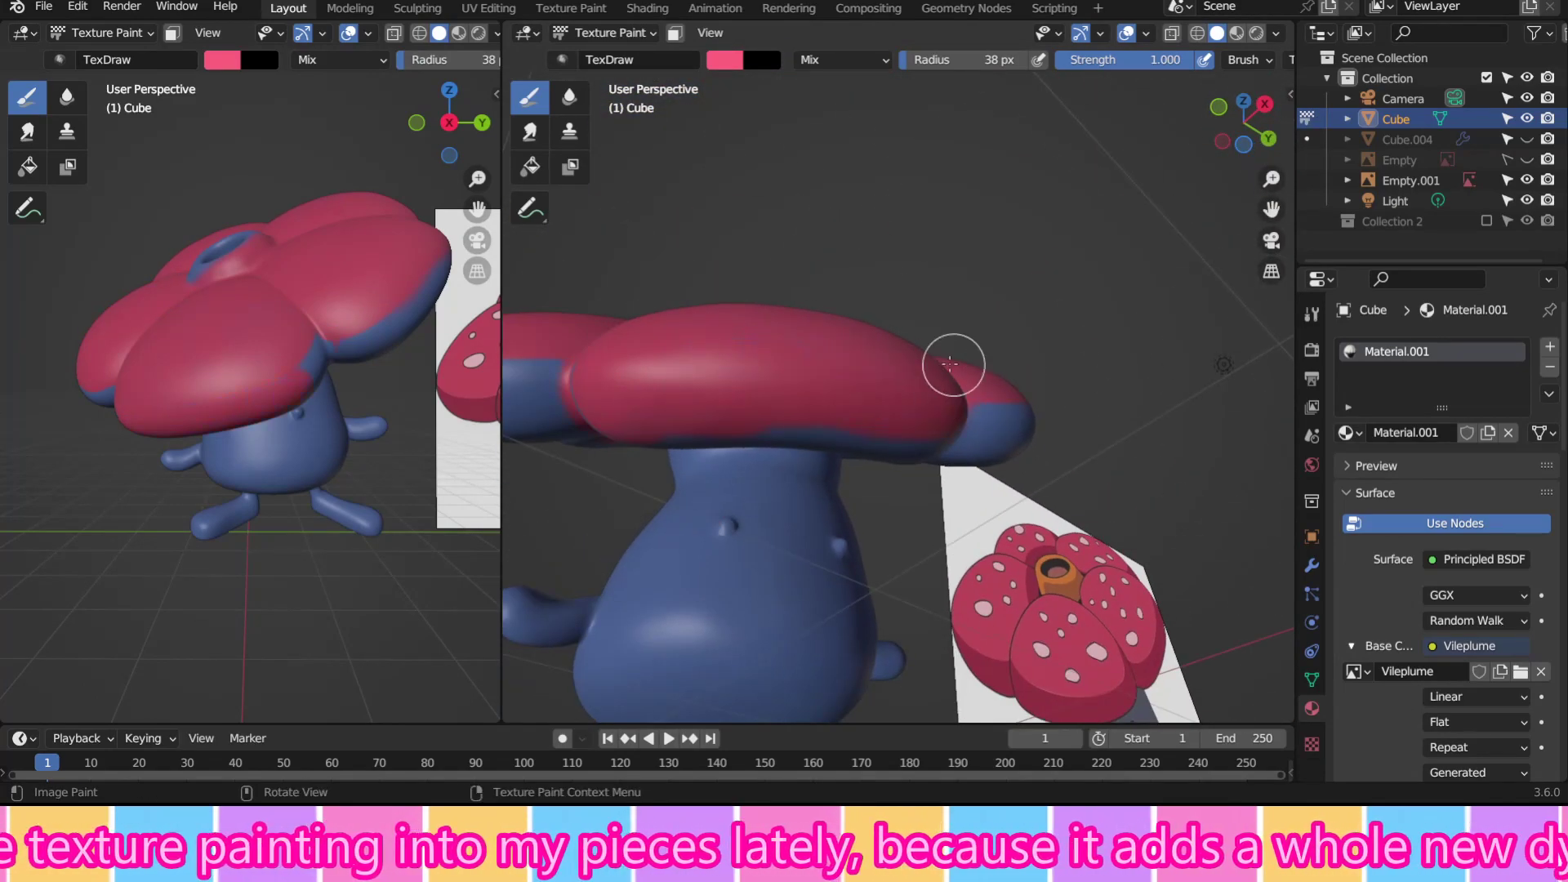
pyautogui.moveTo(949, 365)
pyautogui.mouseDown(button='middle')
pyautogui.moveTo(885, 444)
pyautogui.moveTo(759, 361)
pyautogui.moveTo(1086, 298)
pyautogui.mouseUp(button='middle')
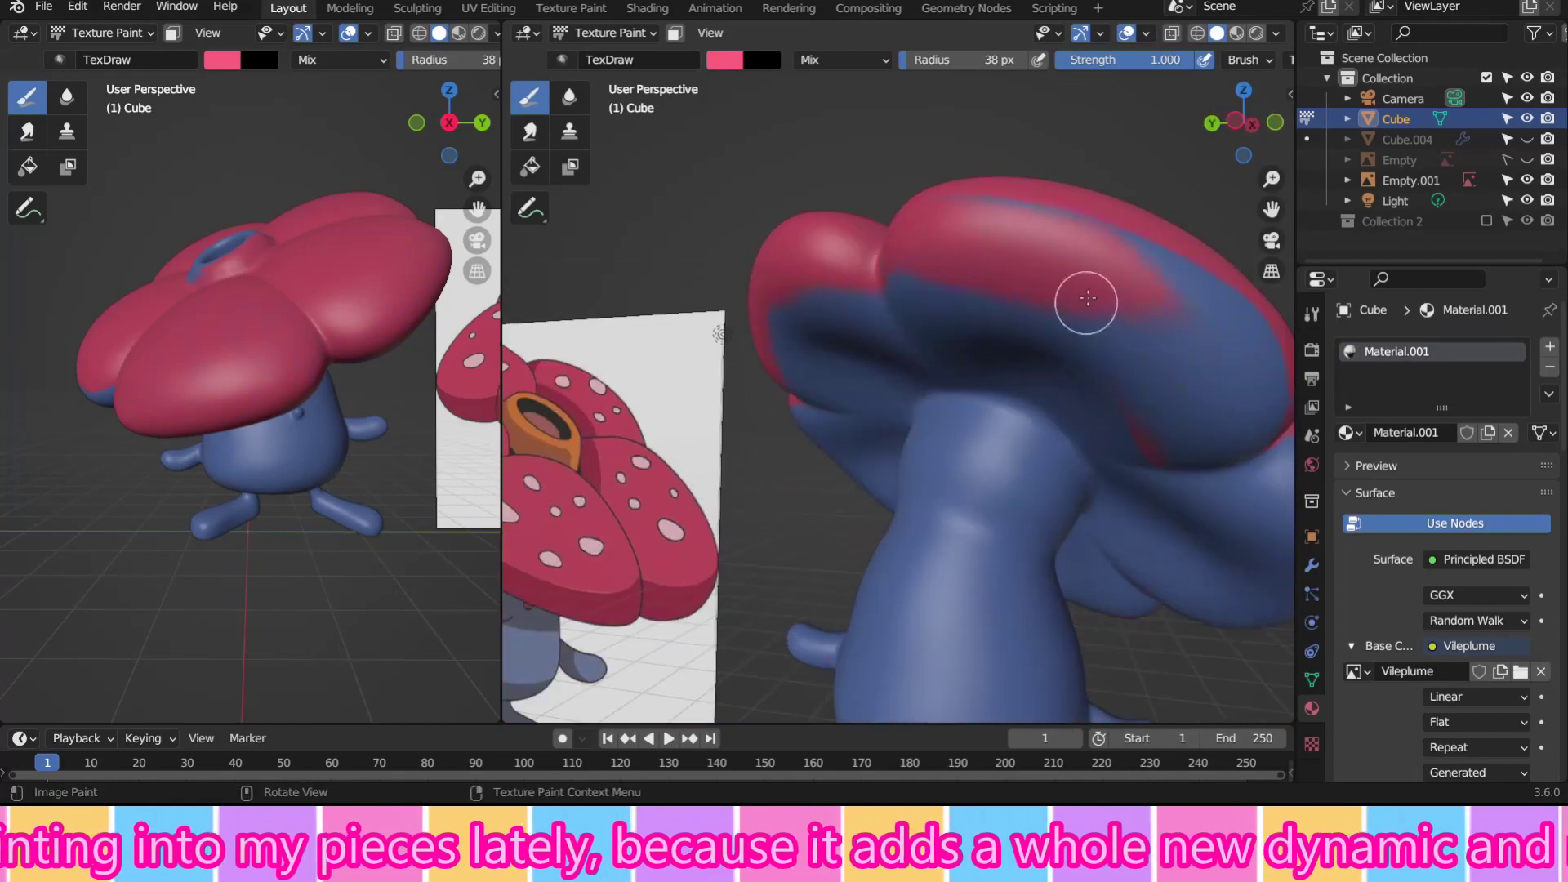
pyautogui.moveTo(1144, 403)
pyautogui.mouseDown(button='middle')
pyautogui.moveTo(1200, 349)
pyautogui.moveTo(738, 252)
pyautogui.moveTo(924, 325)
pyautogui.moveTo(1050, 314)
pyautogui.moveTo(675, 154)
pyautogui.moveTo(775, 212)
pyautogui.moveTo(834, 214)
pyautogui.mouseUp(button='middle')
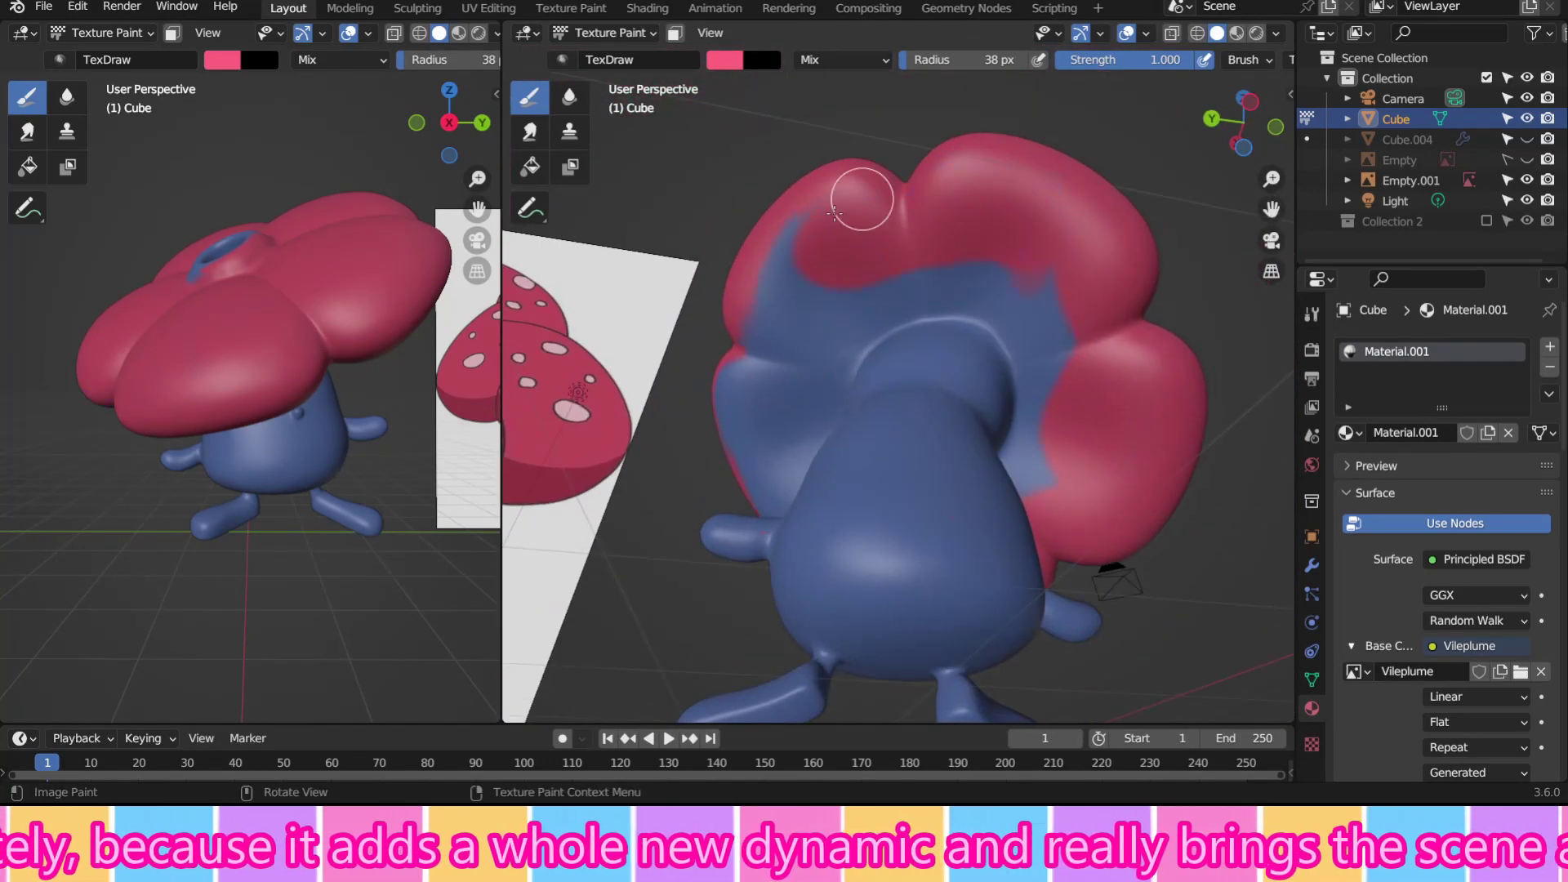
pyautogui.moveTo(884, 295); pyautogui.dragTo(728, 392, button='middle')
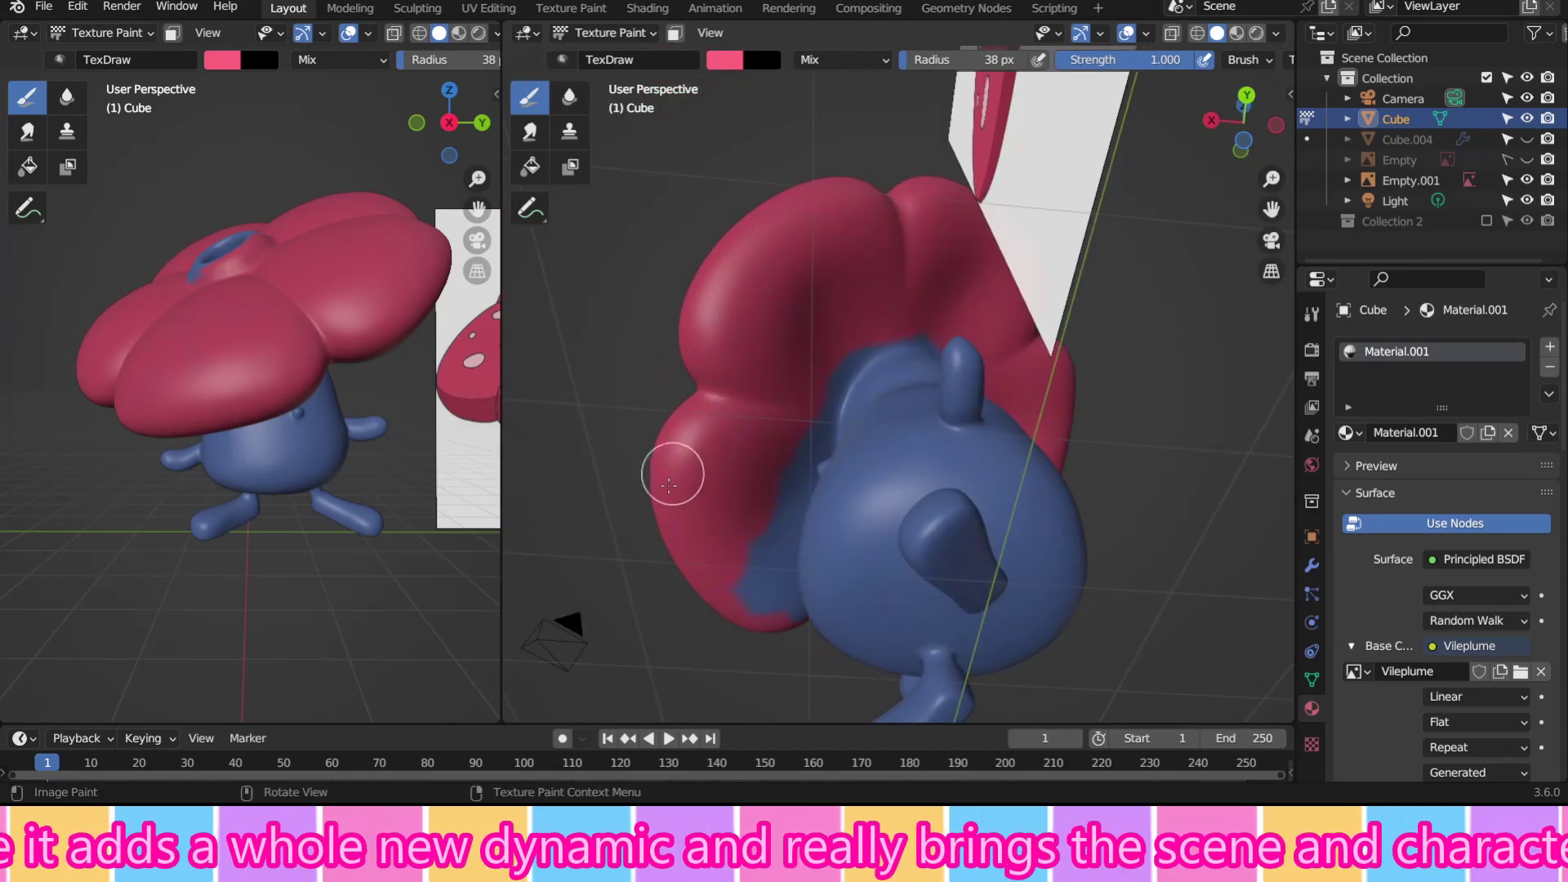
# Pick a dark red paint colour with a smaller, weaker brush for detail lines
pyautogui.press('f')
pyautogui.moveTo(669, 483)
pyautogui.mouseDown(button='middle')
pyautogui.moveTo(869, 252)
pyautogui.moveTo(939, 256)
pyautogui.moveTo(855, 355)
pyautogui.mouseUp(button='middle')
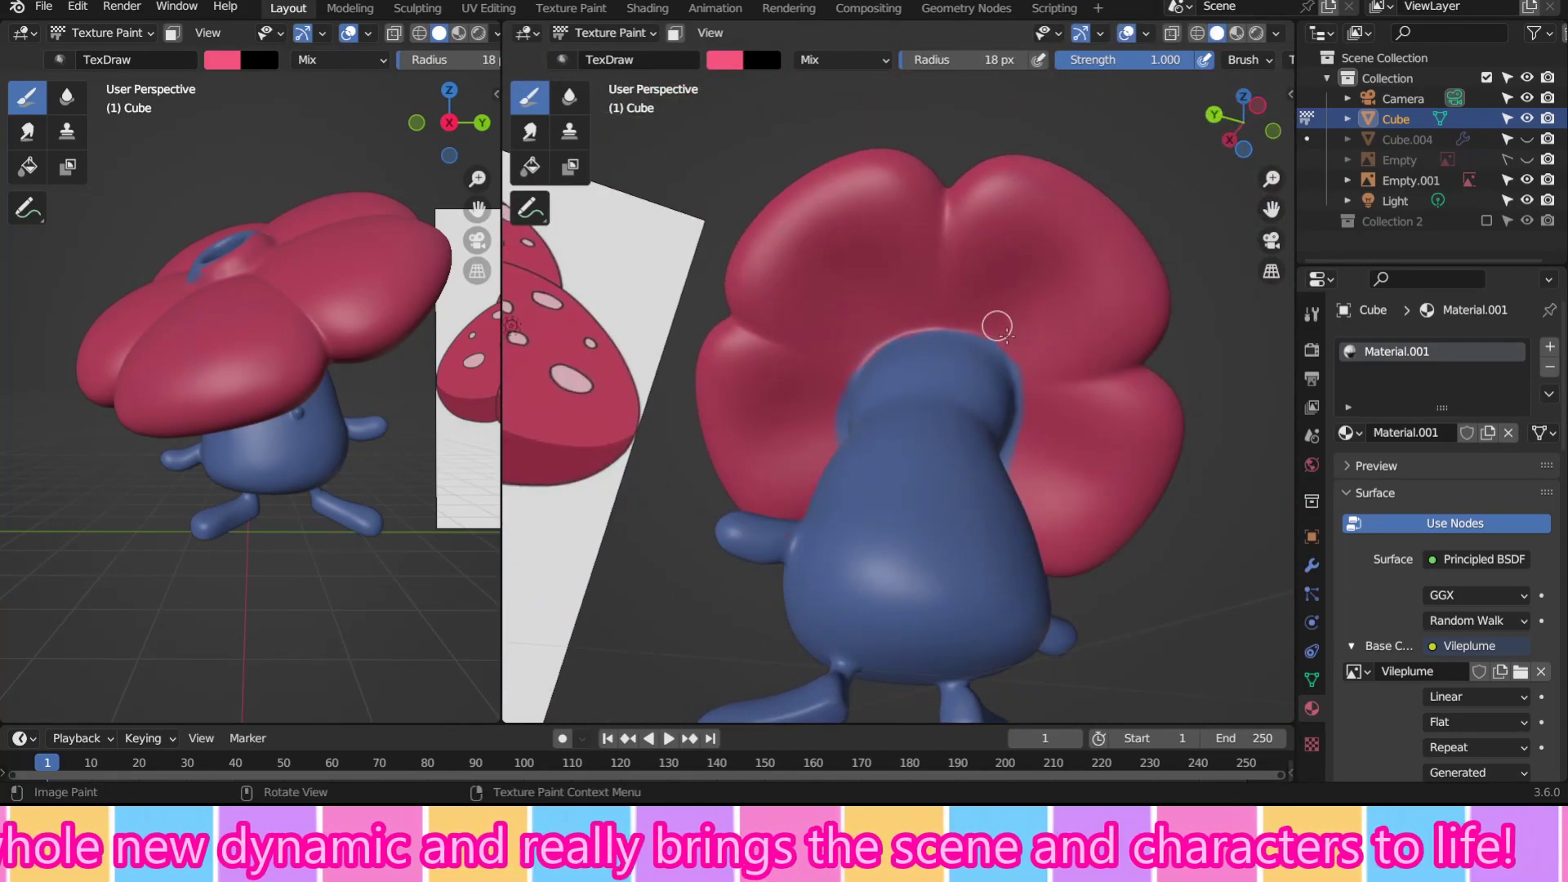
pyautogui.moveTo(996, 326); pyautogui.dragTo(870, 356, button='middle')
pyautogui.moveTo(840, 360)
pyautogui.mouseDown(button='middle')
pyautogui.moveTo(972, 380)
pyautogui.moveTo(902, 378)
pyautogui.mouseUp(button='middle')
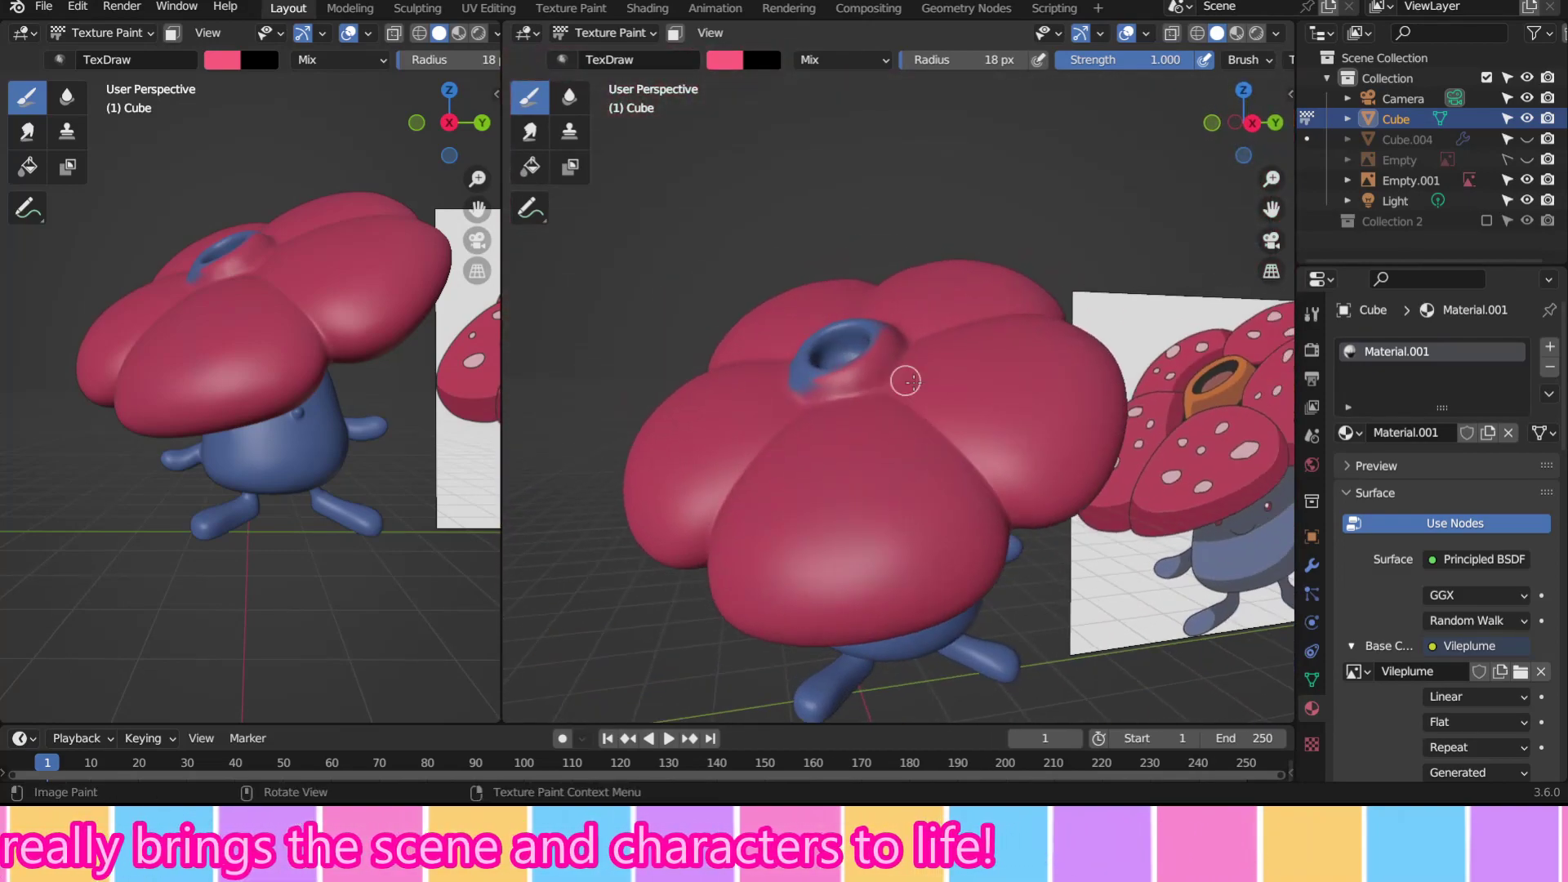
pyautogui.click(724, 59)
pyautogui.click(857, 188)
pyautogui.moveTo(927, 327)
pyautogui.mouseDown(button='middle')
pyautogui.moveTo(904, 455)
pyautogui.moveTo(52, 32)
pyautogui.mouseUp(button='middle')
pyautogui.hotkey('shift', 'f')
# Stroke thin dark red lines along the petal seams and around the centre opening
pyautogui.press('f')
pyautogui.hotkey('shift', 'f')
pyautogui.press('f')
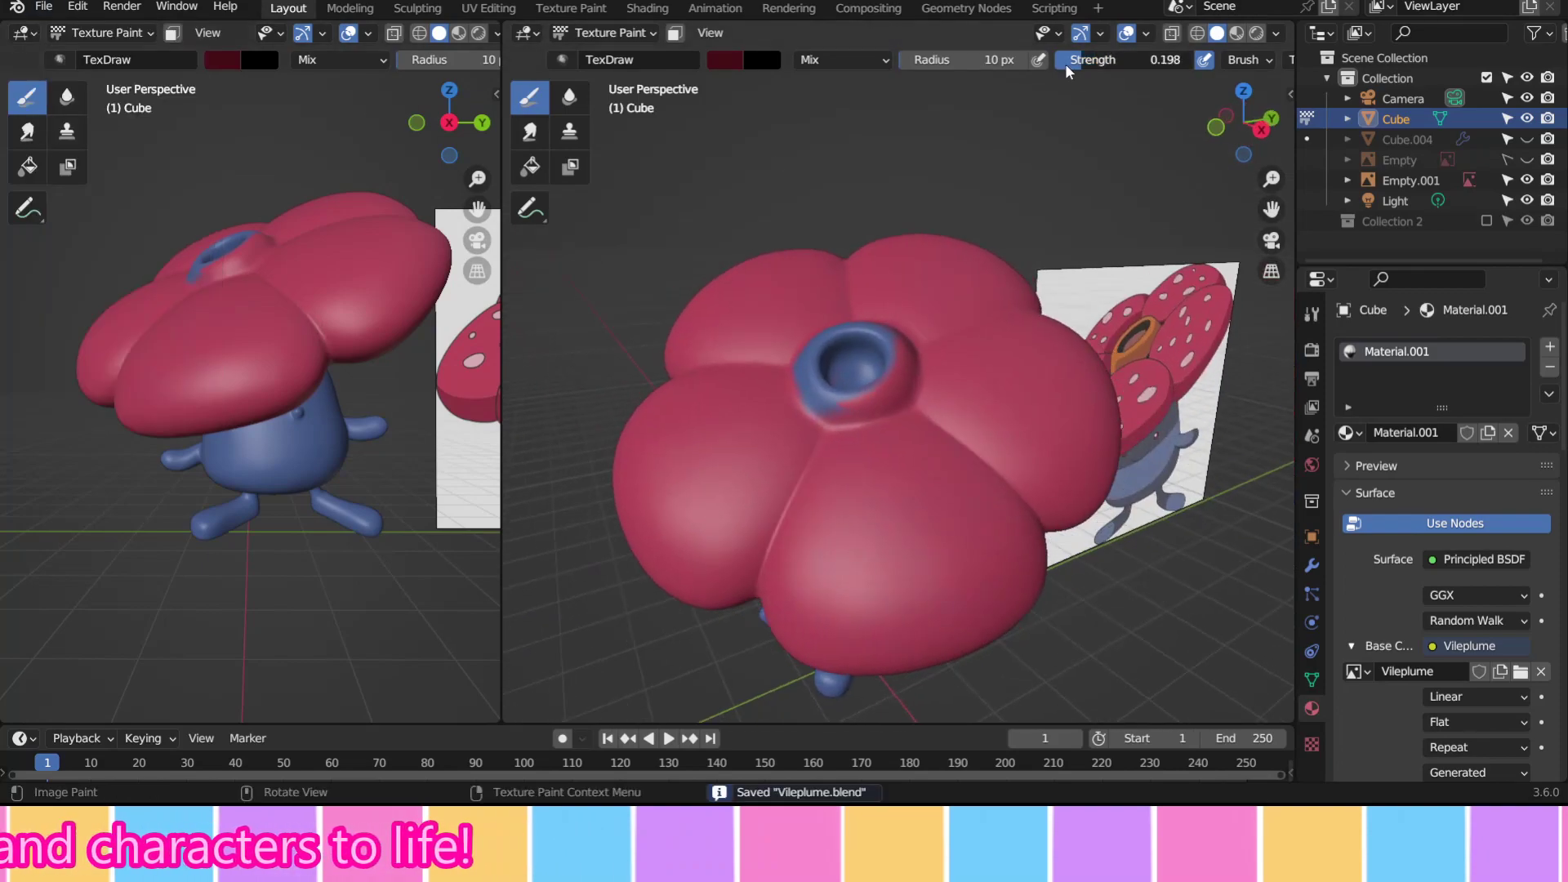
pyautogui.moveTo(865, 425)
pyautogui.mouseDown(button='middle')
pyautogui.moveTo(904, 464)
pyautogui.moveTo(884, 484)
pyautogui.moveTo(846, 322)
pyautogui.moveTo(824, 318)
pyautogui.moveTo(969, 364)
pyautogui.moveTo(1041, 334)
pyautogui.moveTo(945, 419)
pyautogui.mouseUp(button='middle')
pyautogui.hotkey('shift', 'f')
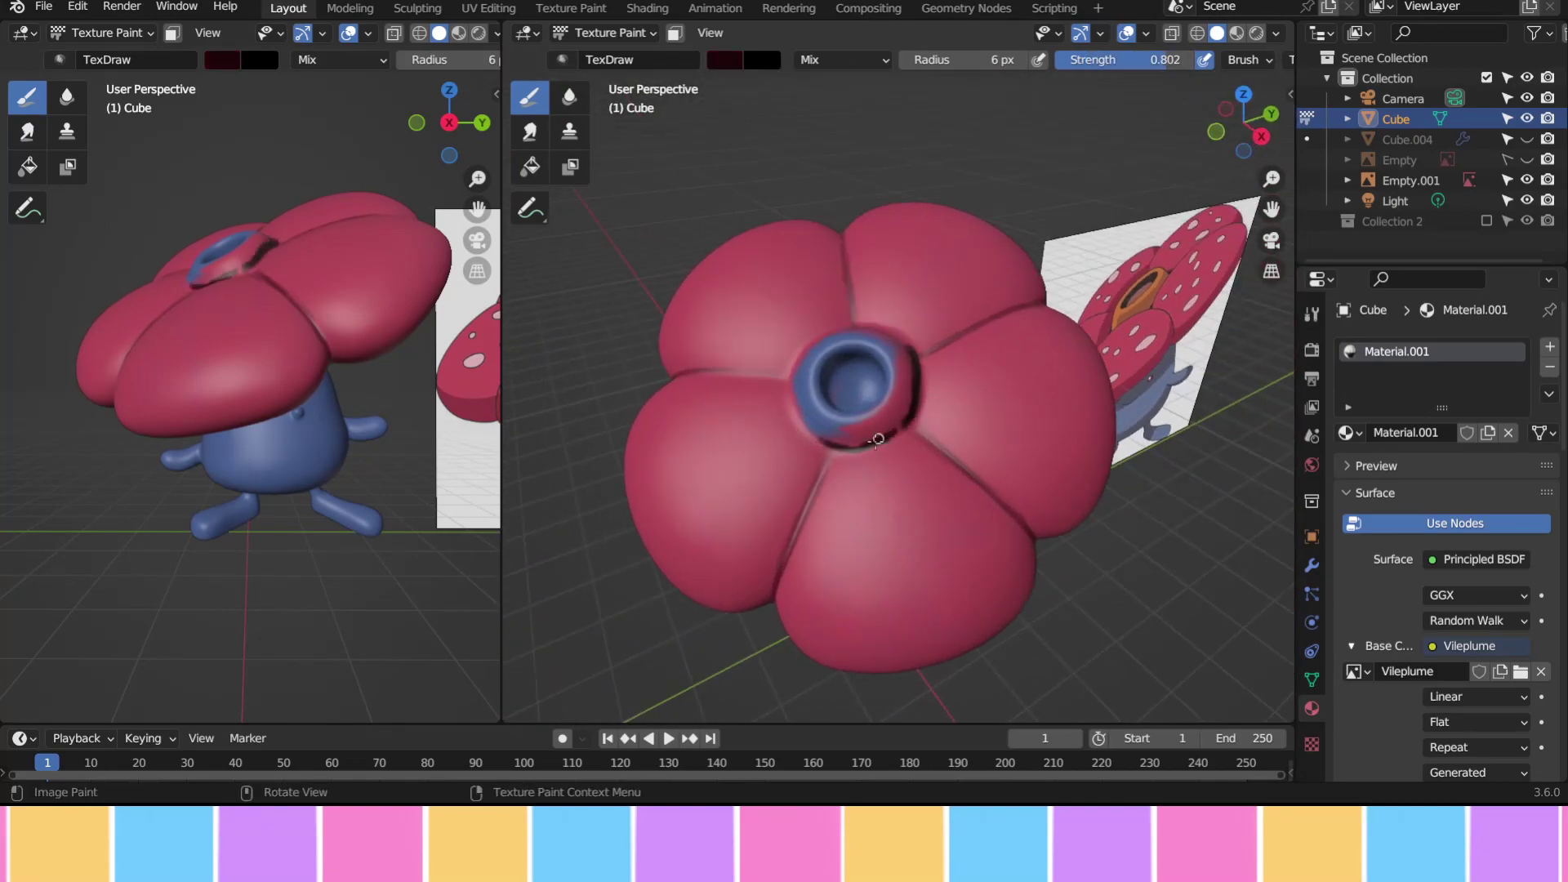
pyautogui.moveTo(876, 439)
pyautogui.mouseDown(button='middle')
pyautogui.moveTo(948, 356)
pyautogui.moveTo(917, 364)
pyautogui.mouseUp(button='middle')
pyautogui.moveTo(899, 437); pyautogui.dragTo(851, 457, button='middle')
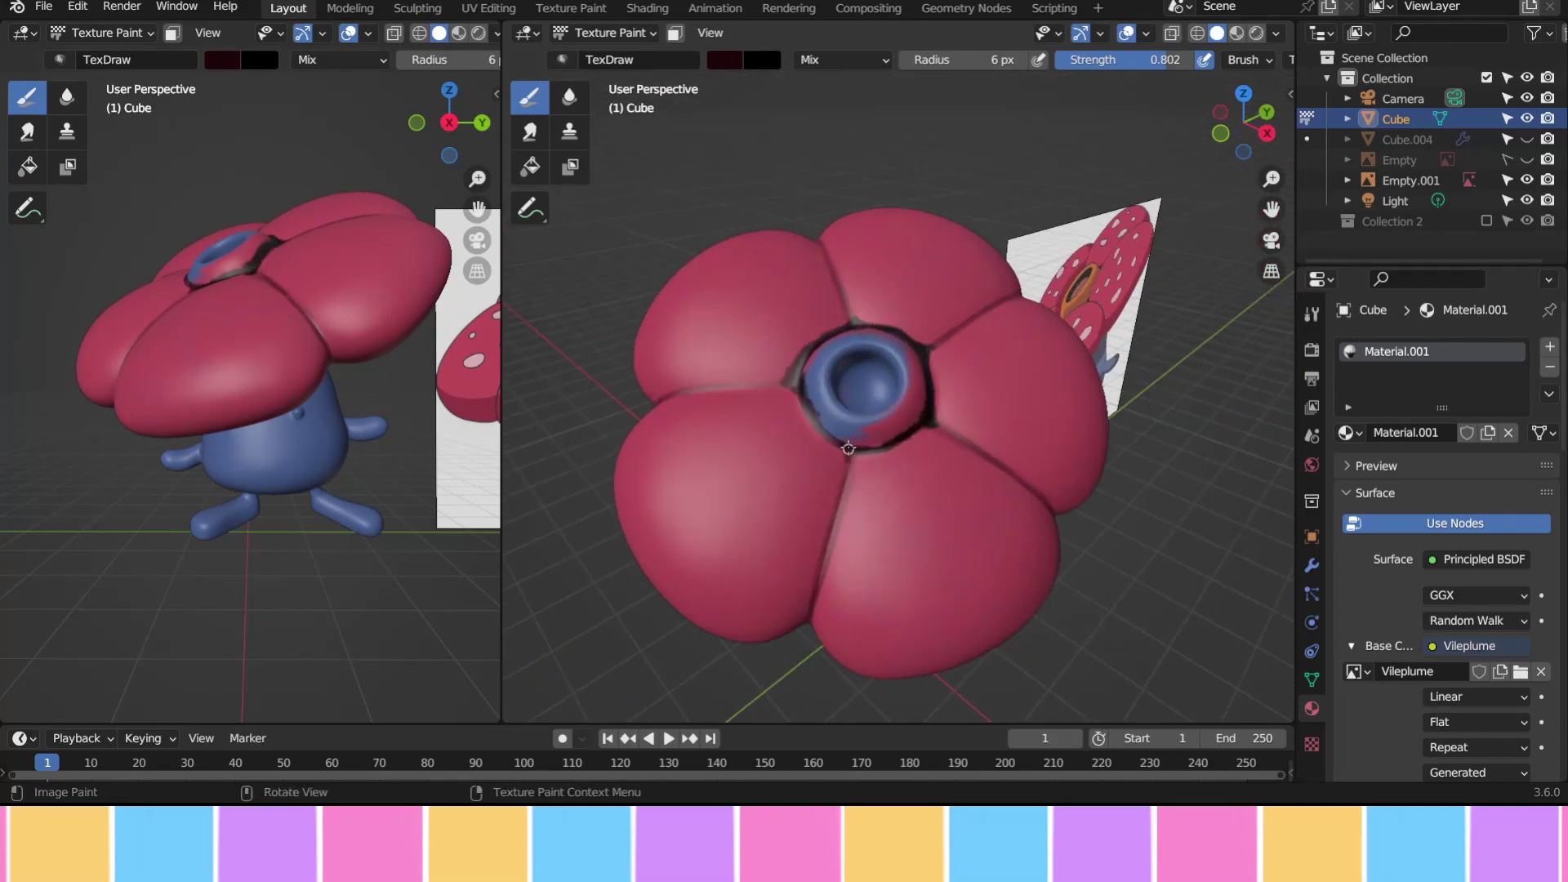
pyautogui.moveTo(1242, 122); pyautogui.dragTo(1270, 163)
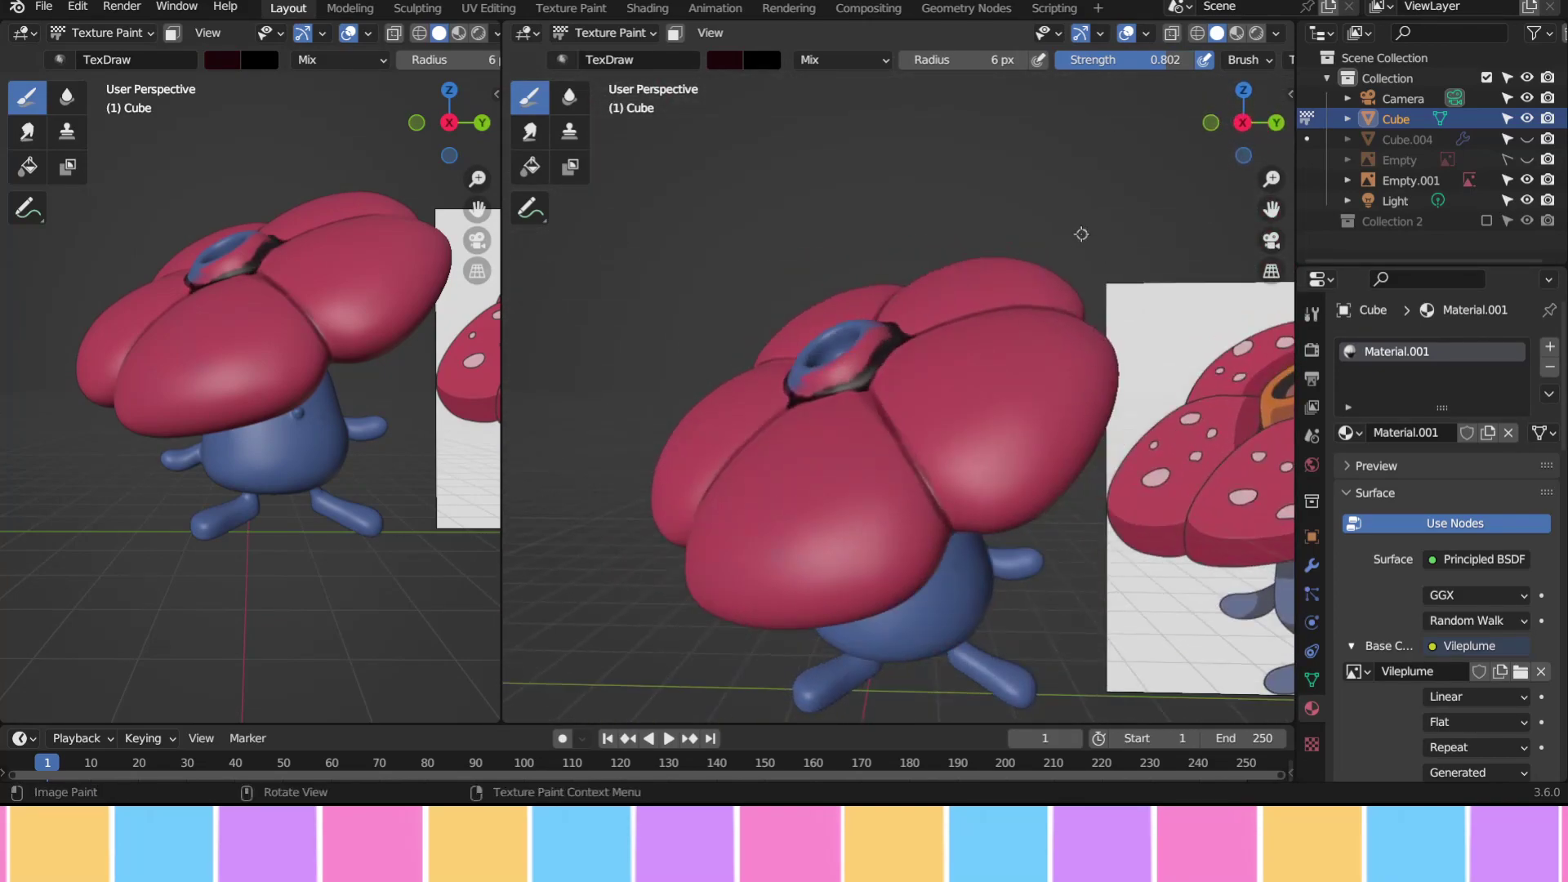
pyautogui.hotkey('ctrl', 'Tab')
# Add a cube at the character's feet and scale it into a flat slab
pyautogui.scroll(-3, 1269, 164)
pyautogui.hotkey('shift', 'a')
pyautogui.click(1013, 409)
pyautogui.press('s')
pyautogui.press('z')
pyautogui.click(923, 527)
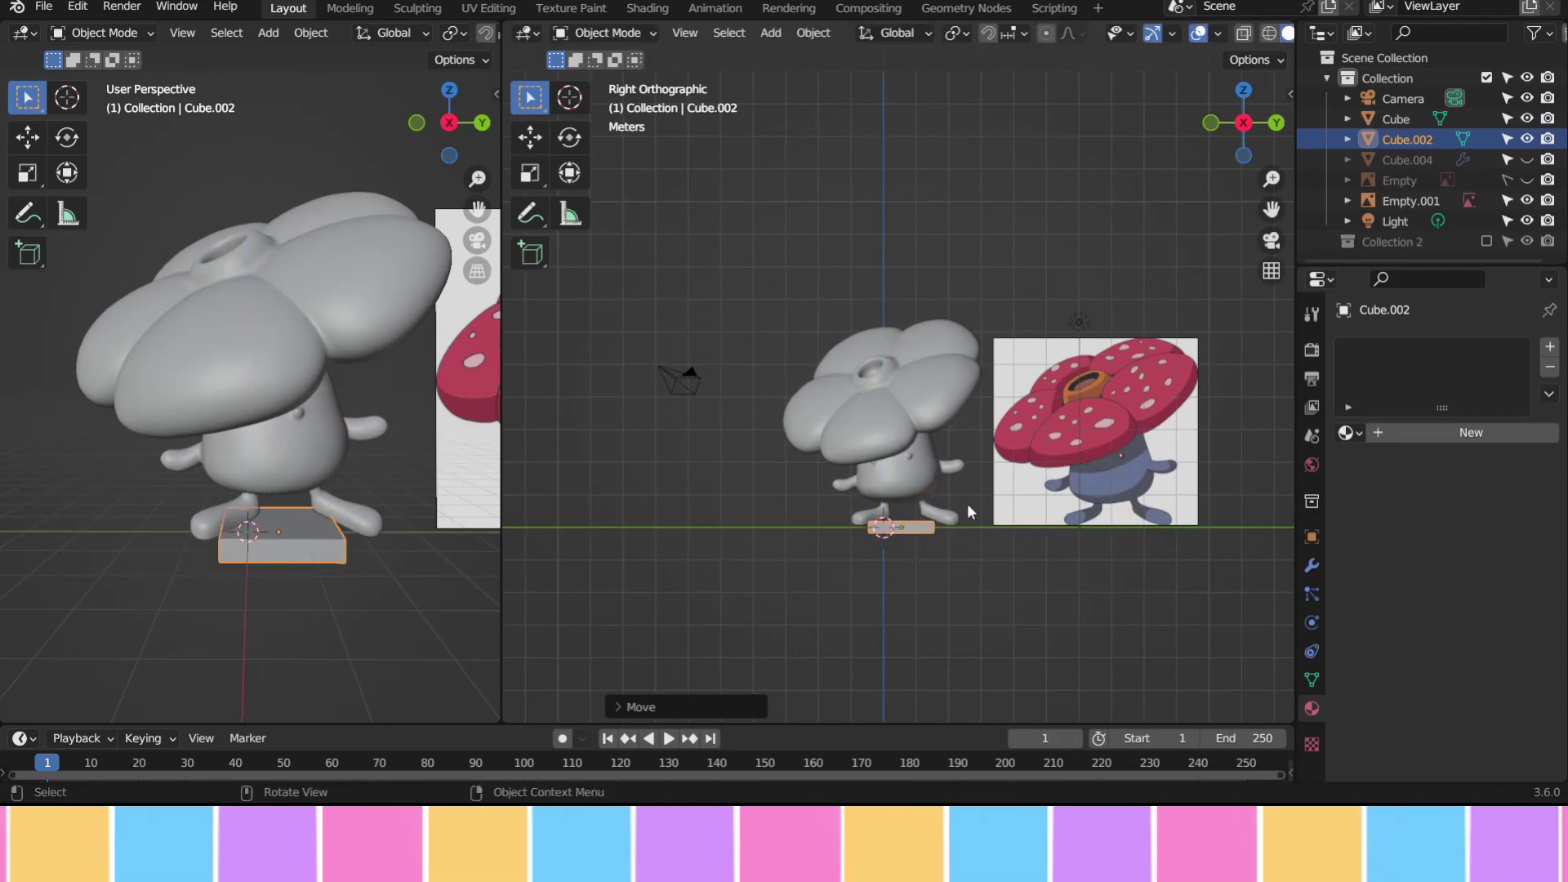
pyautogui.press('s')
# Give the slab a 0.12 m Bevel modifier and apply its scale
pyautogui.click(1062, 490)
pyautogui.click(1311, 565)
pyautogui.click(1445, 346)
pyautogui.click(1126, 427)
pyautogui.moveTo(1461, 458); pyautogui.dragTo(1488, 458)
pyautogui.moveTo(980, 245); pyautogui.dragTo(1028, 229, button='middle')
pyautogui.click(813, 33)
pyautogui.click(1021, 173)
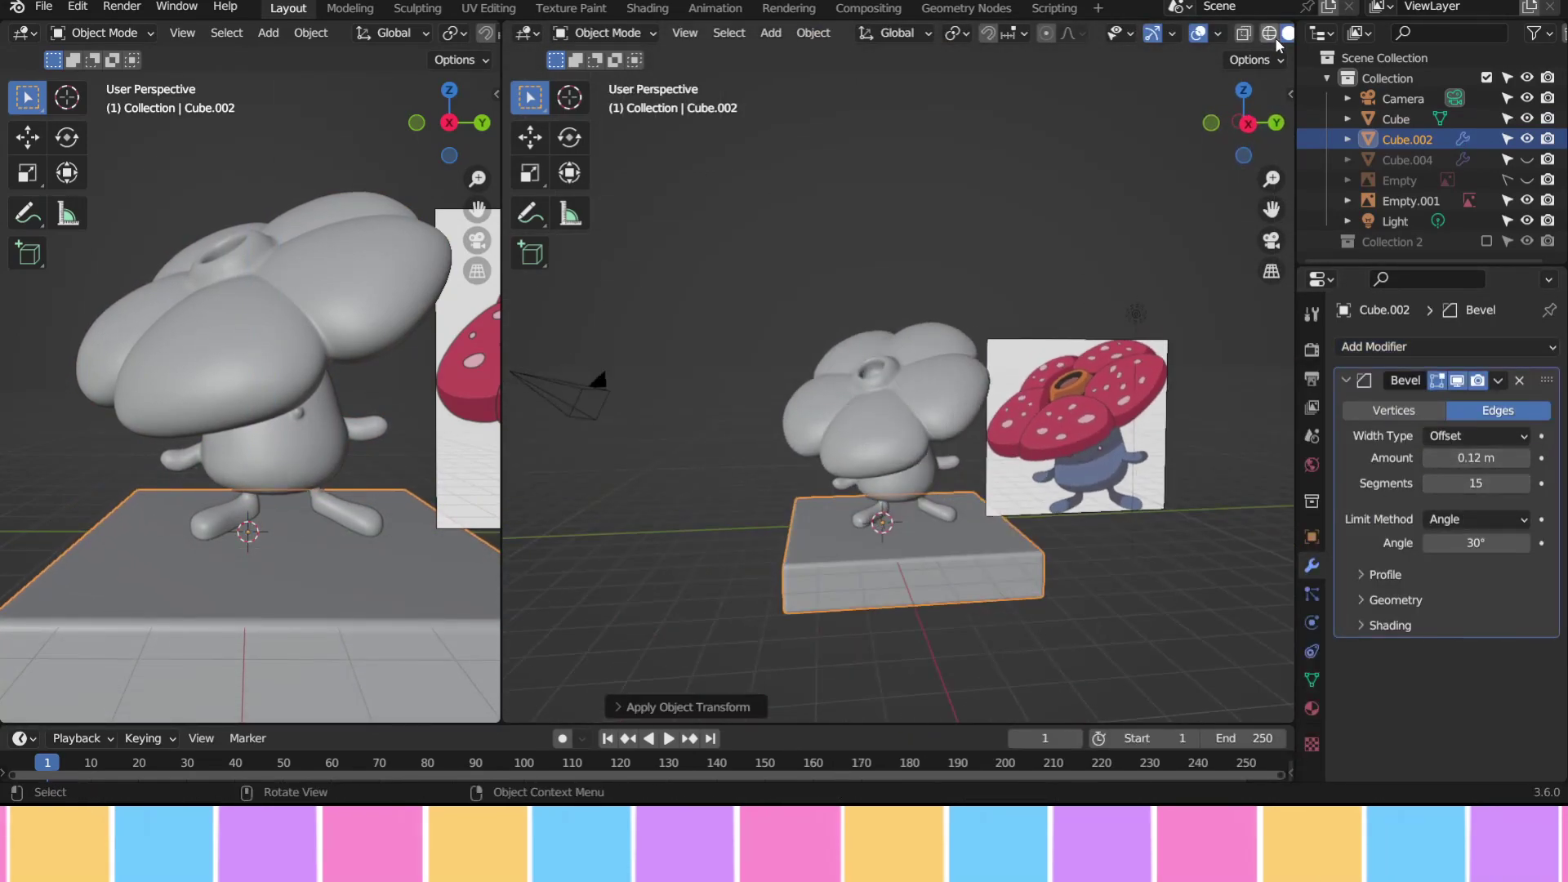
# Switch the views to Material Preview and make the world background pink
pyautogui.click(454, 32)
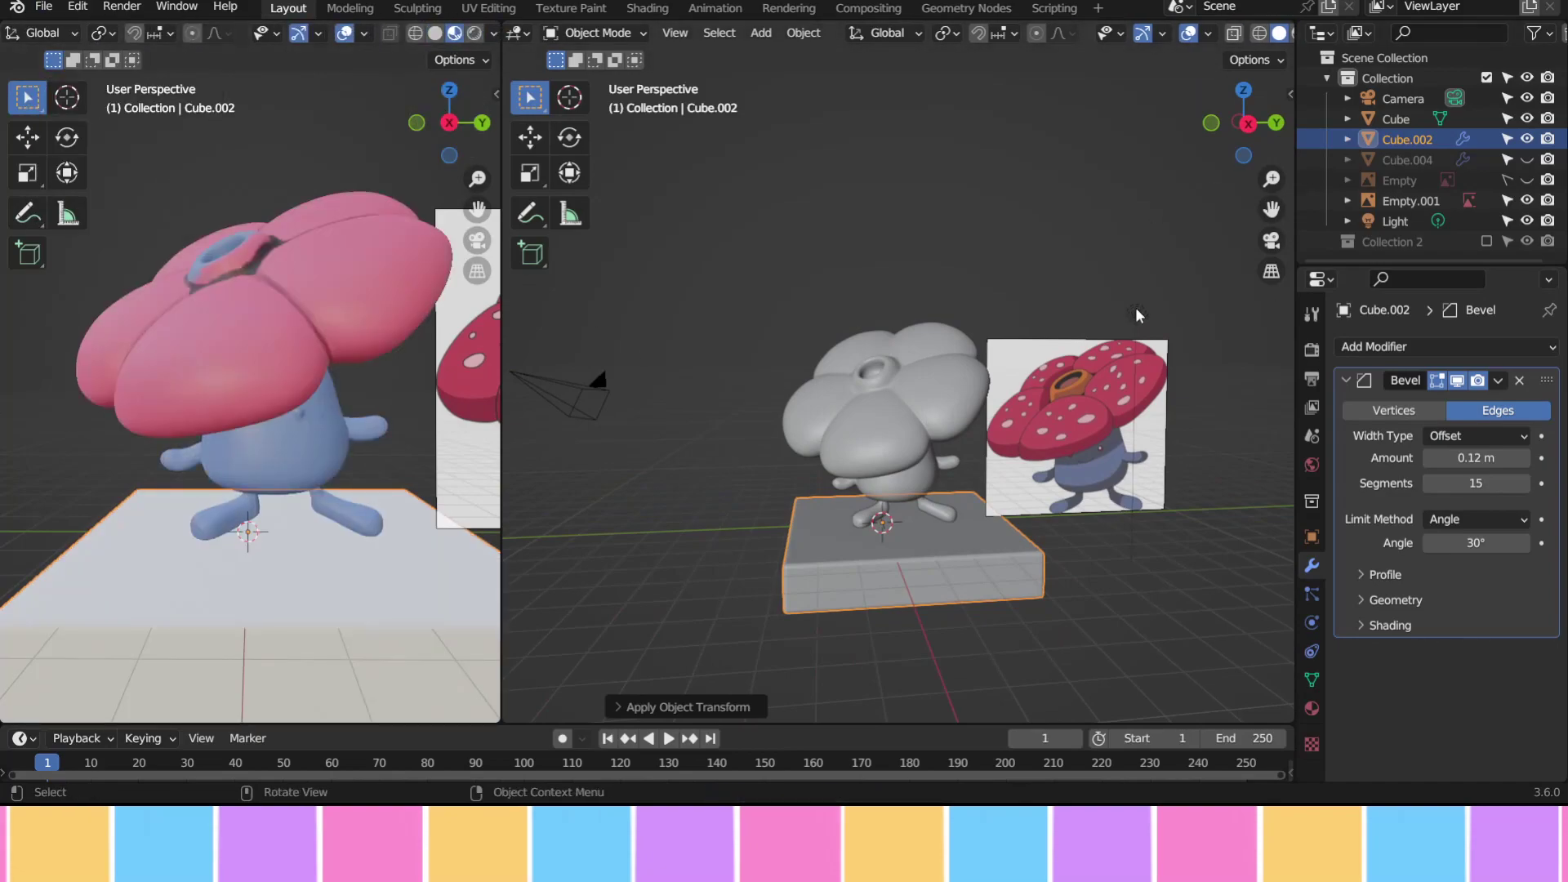
pyautogui.click(1135, 312)
pyautogui.click(1311, 464)
pyautogui.click(1380, 568)
pyautogui.scroll(-3, 979, 33)
pyautogui.click(1237, 32)
pyautogui.click(1485, 482)
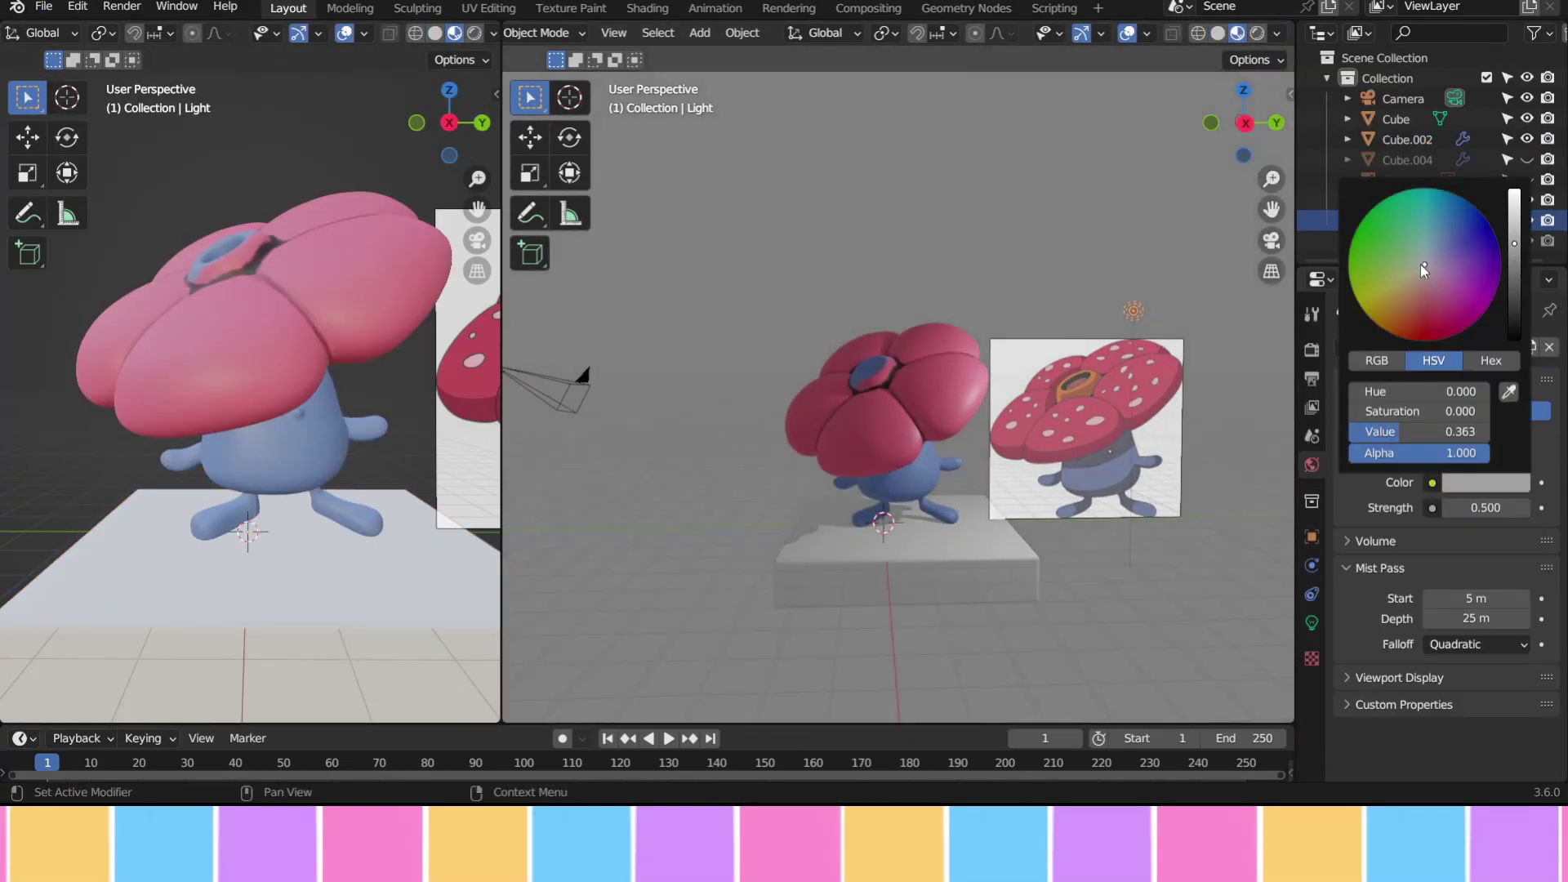
pyautogui.moveTo(1423, 270); pyautogui.dragTo(1431, 302)
# Set the sun strength to 4 and rotate the sun around Z to angle it
pyautogui.click(1311, 622)
pyautogui.click(1421, 437)
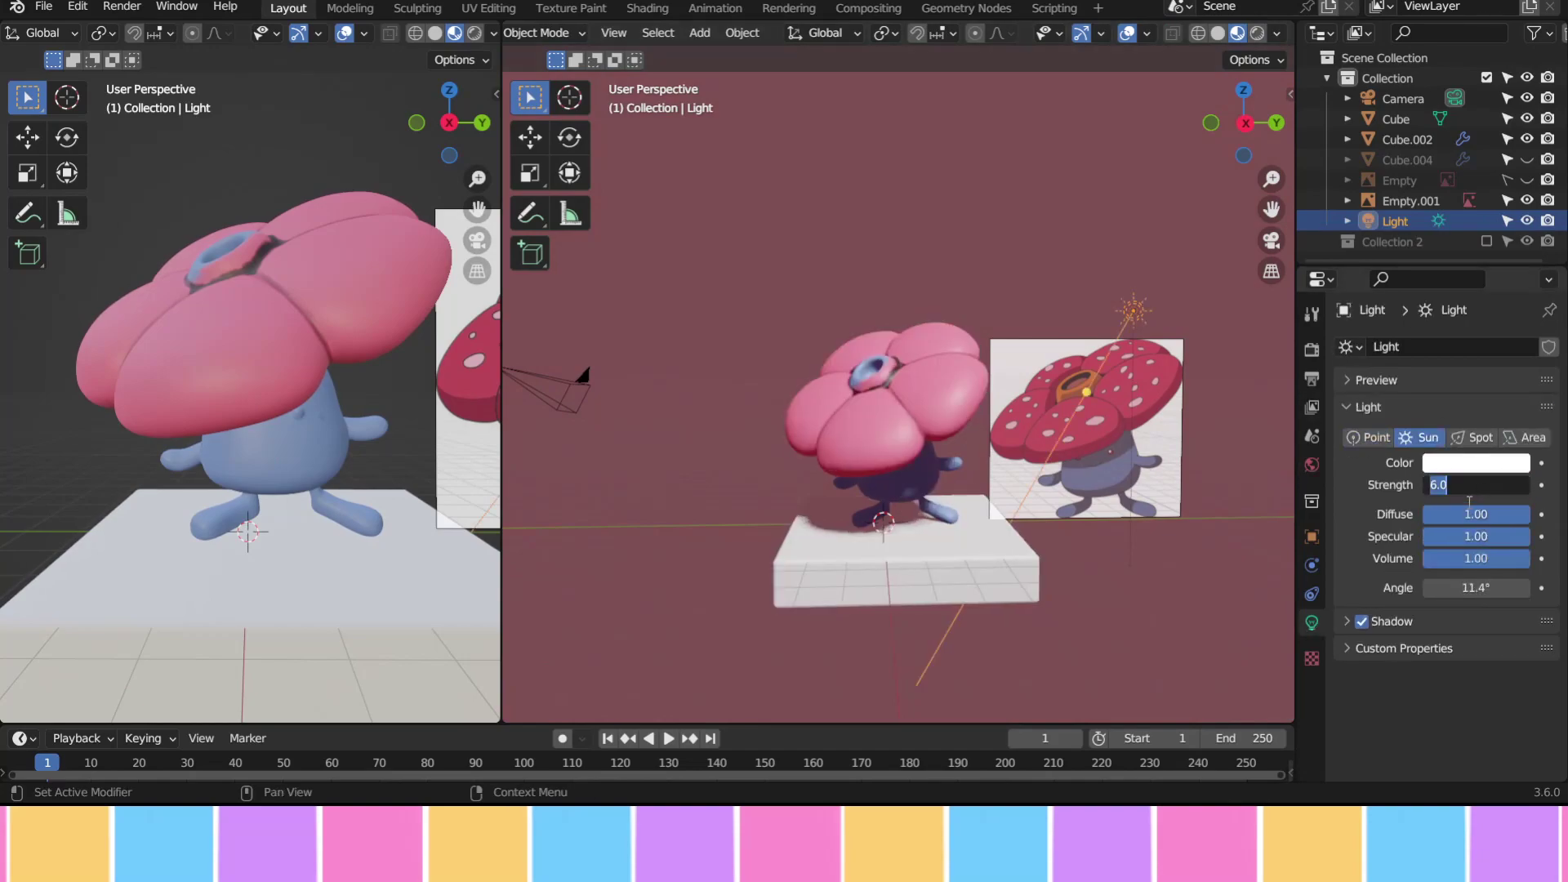
pyautogui.press('r')
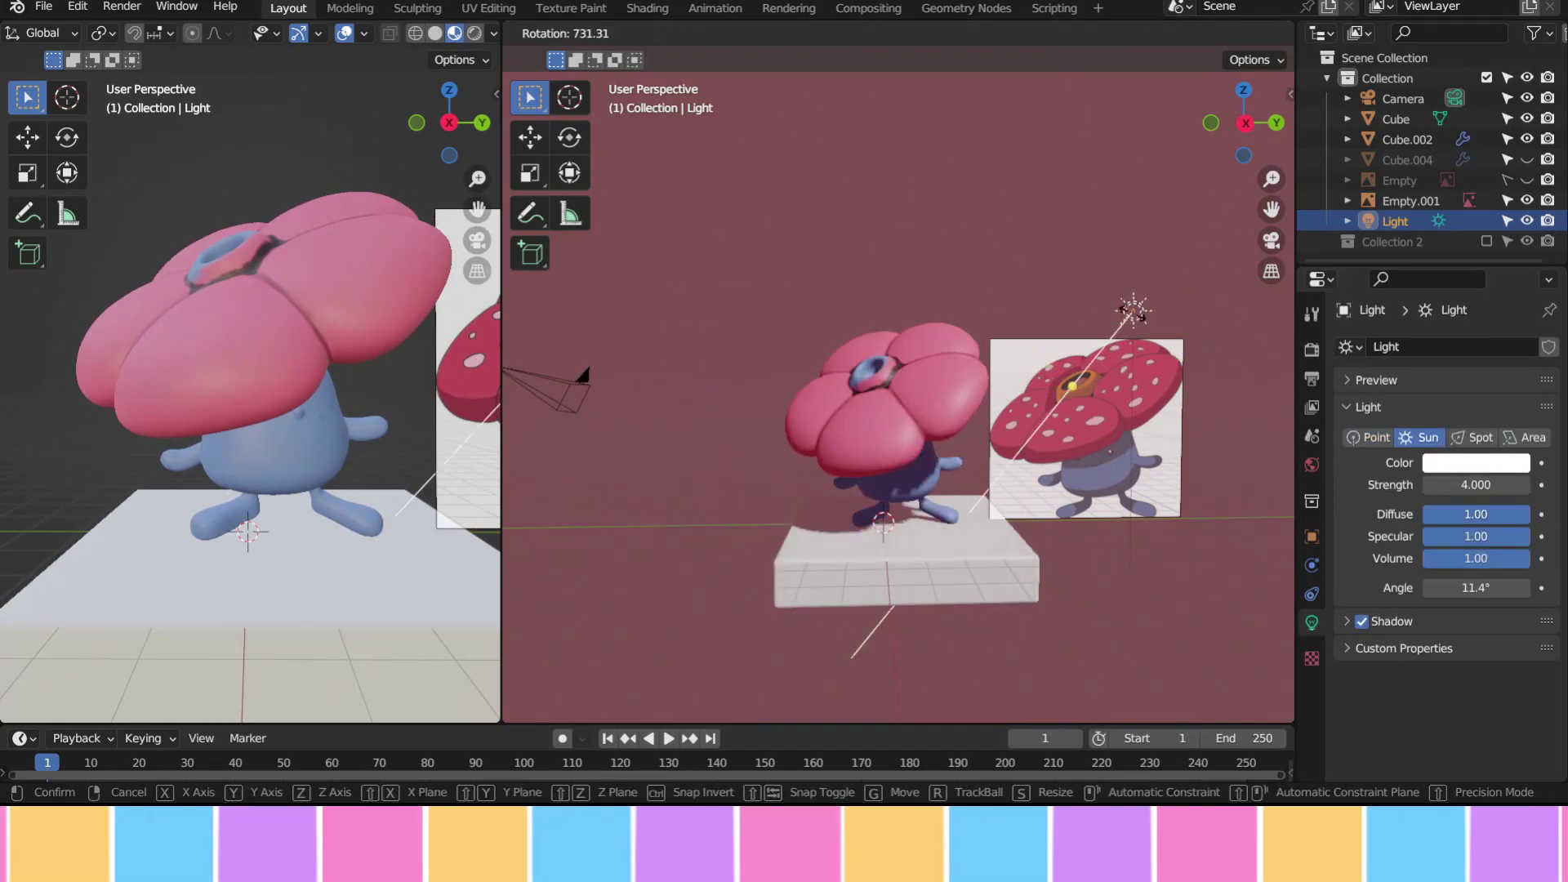
pyautogui.click(1175, 318)
pyautogui.press('r')
pyautogui.press('z')
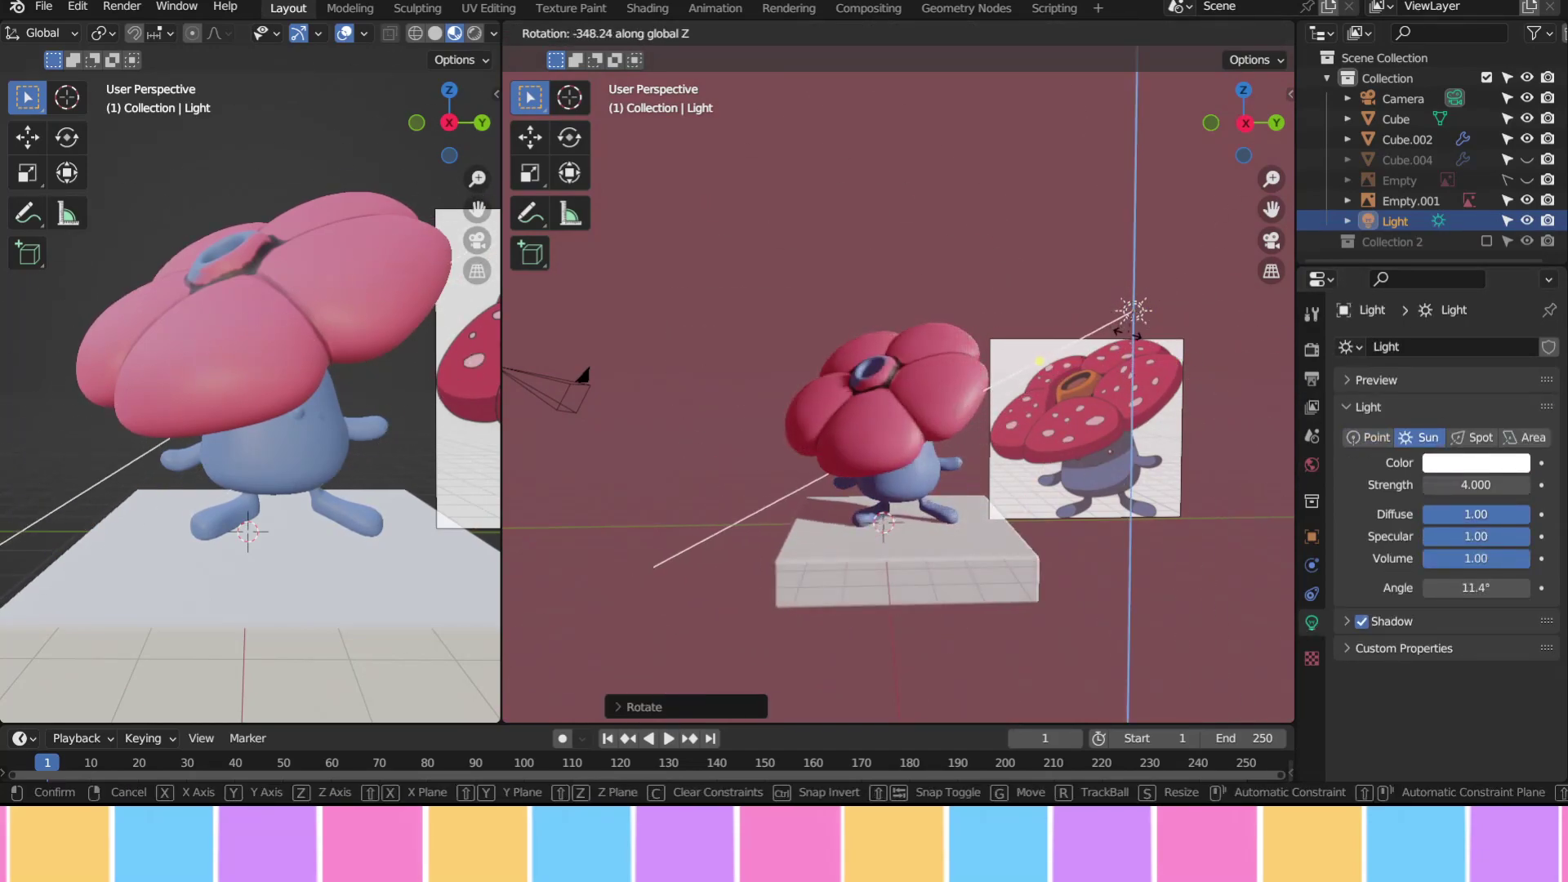
pyautogui.click(1027, 398)
pyautogui.click(1027, 399)
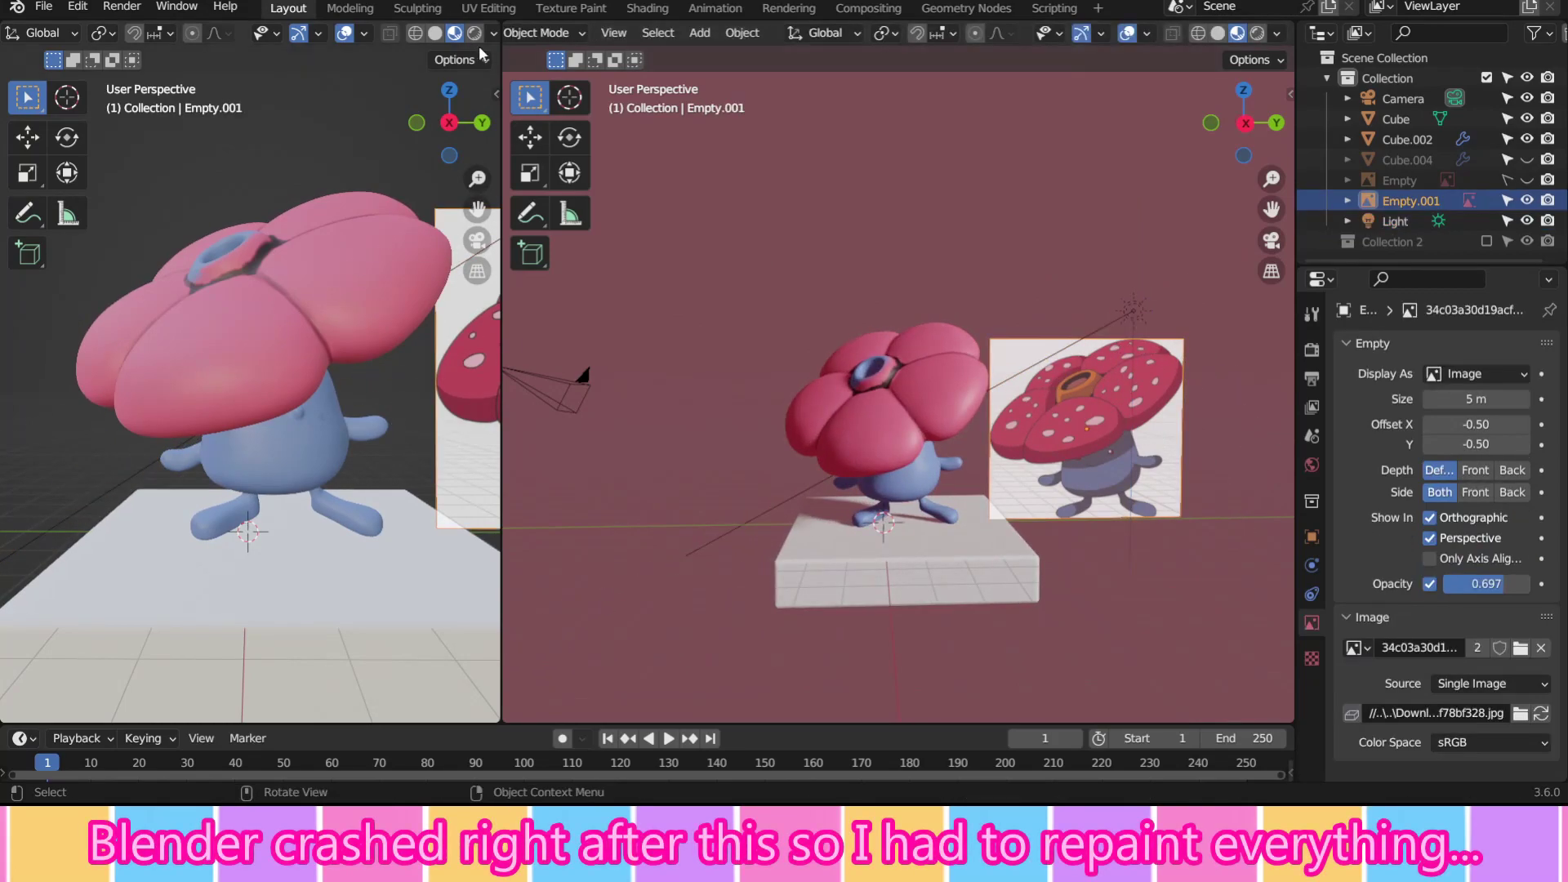
pyautogui.click(448, 124)
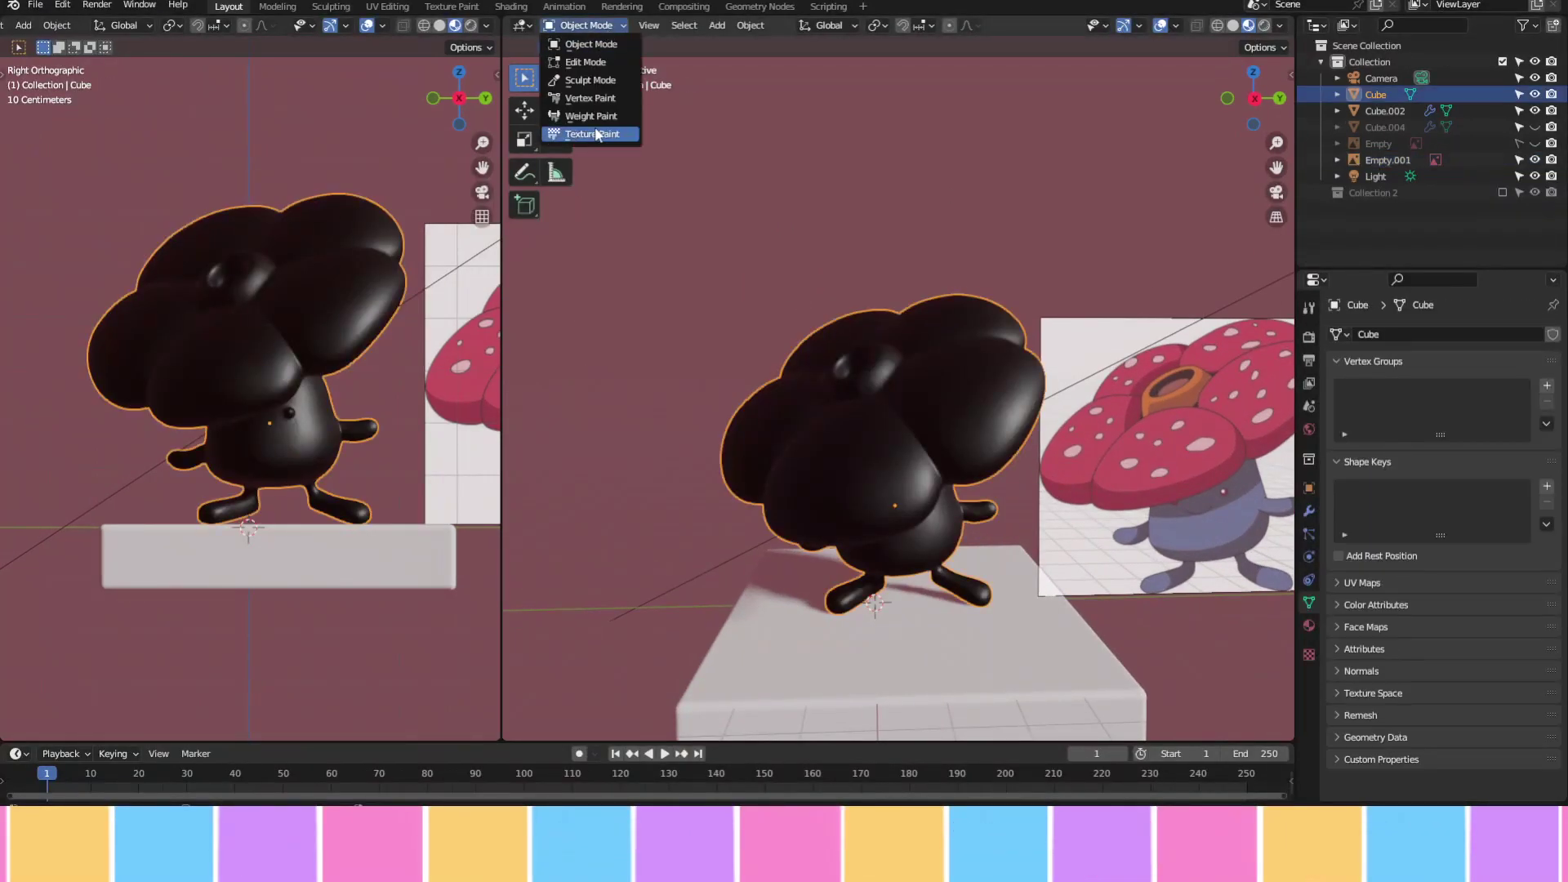
# Return to texture painting with a red plain brush and paint the front blue petals red
pyautogui.click(597, 135)
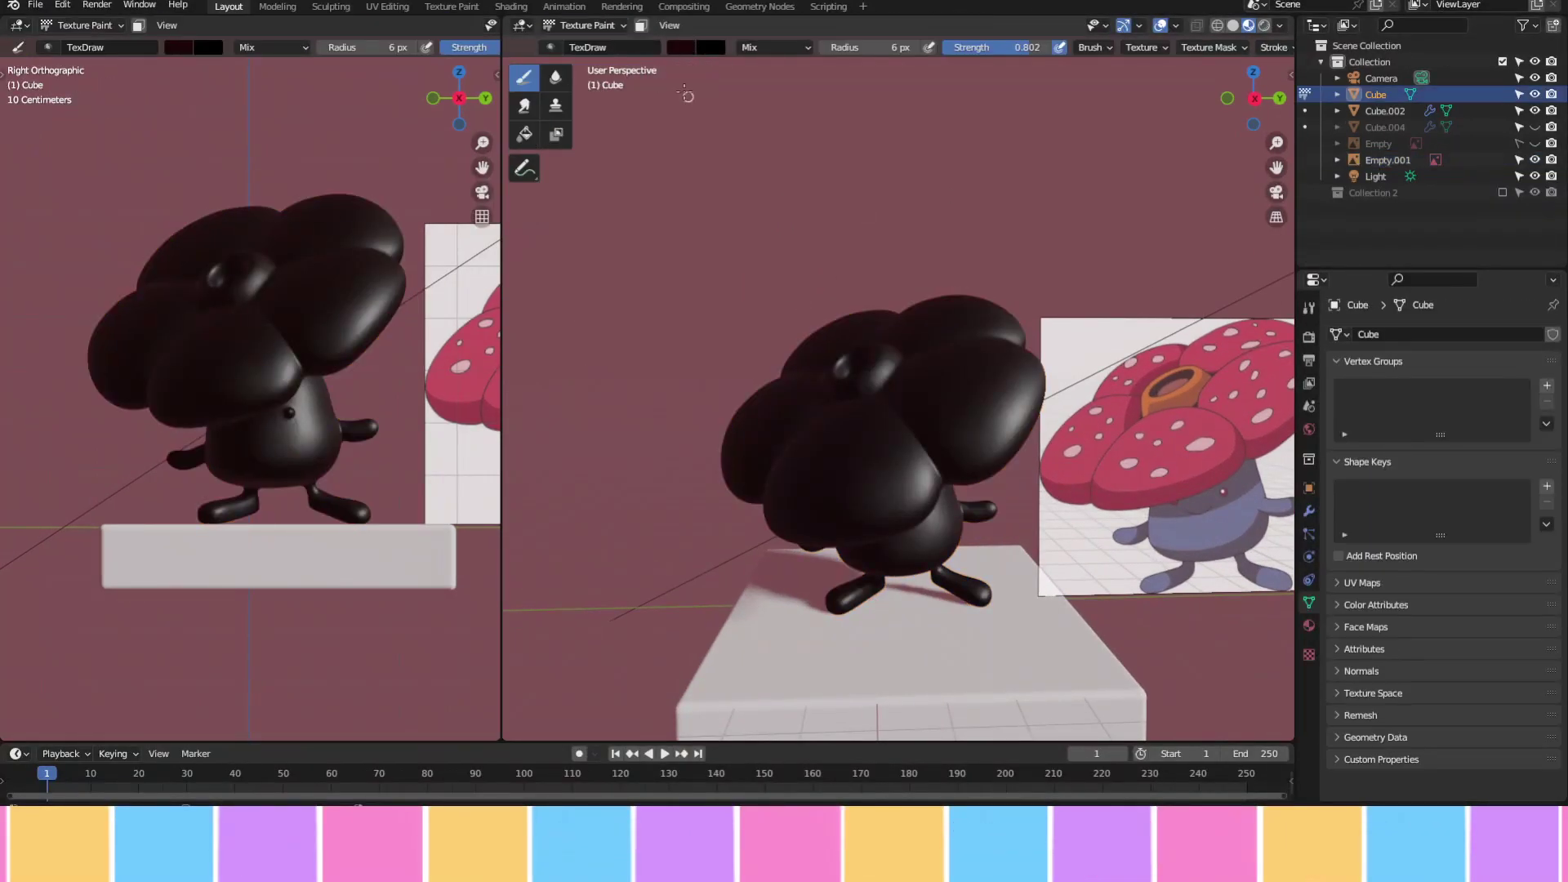
pyautogui.click(524, 77)
pyautogui.click(681, 46)
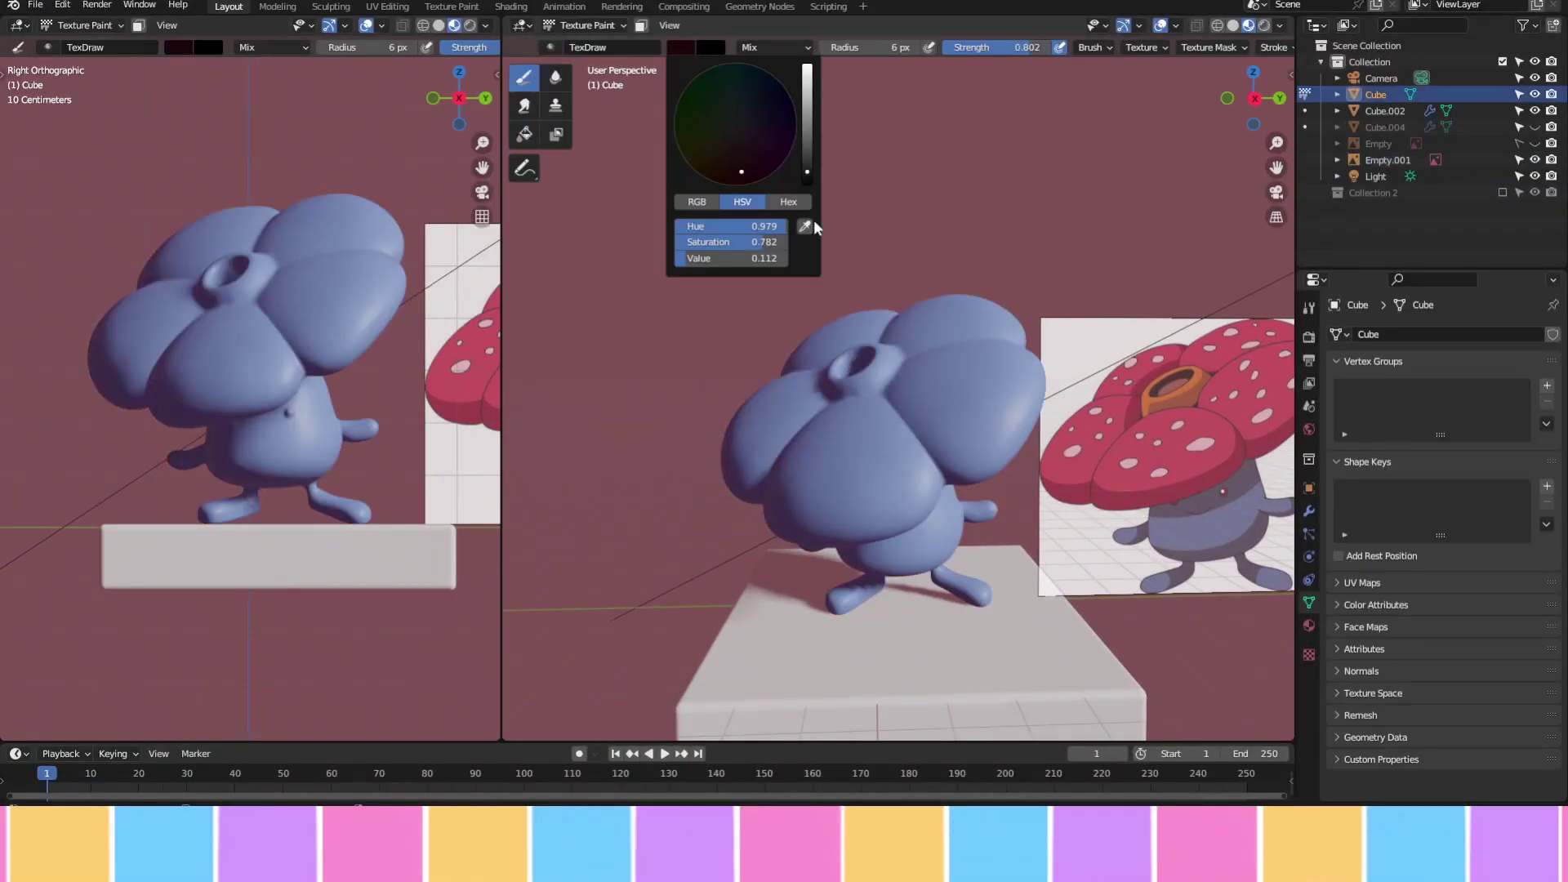
pyautogui.click(741, 159)
pyautogui.moveTo(816, 457)
pyautogui.mouseDown()
pyautogui.moveTo(964, 392)
pyautogui.moveTo(898, 490)
pyautogui.moveTo(927, 427)
pyautogui.moveTo(964, 426)
pyautogui.mouseUp()
pyautogui.click(681, 47)
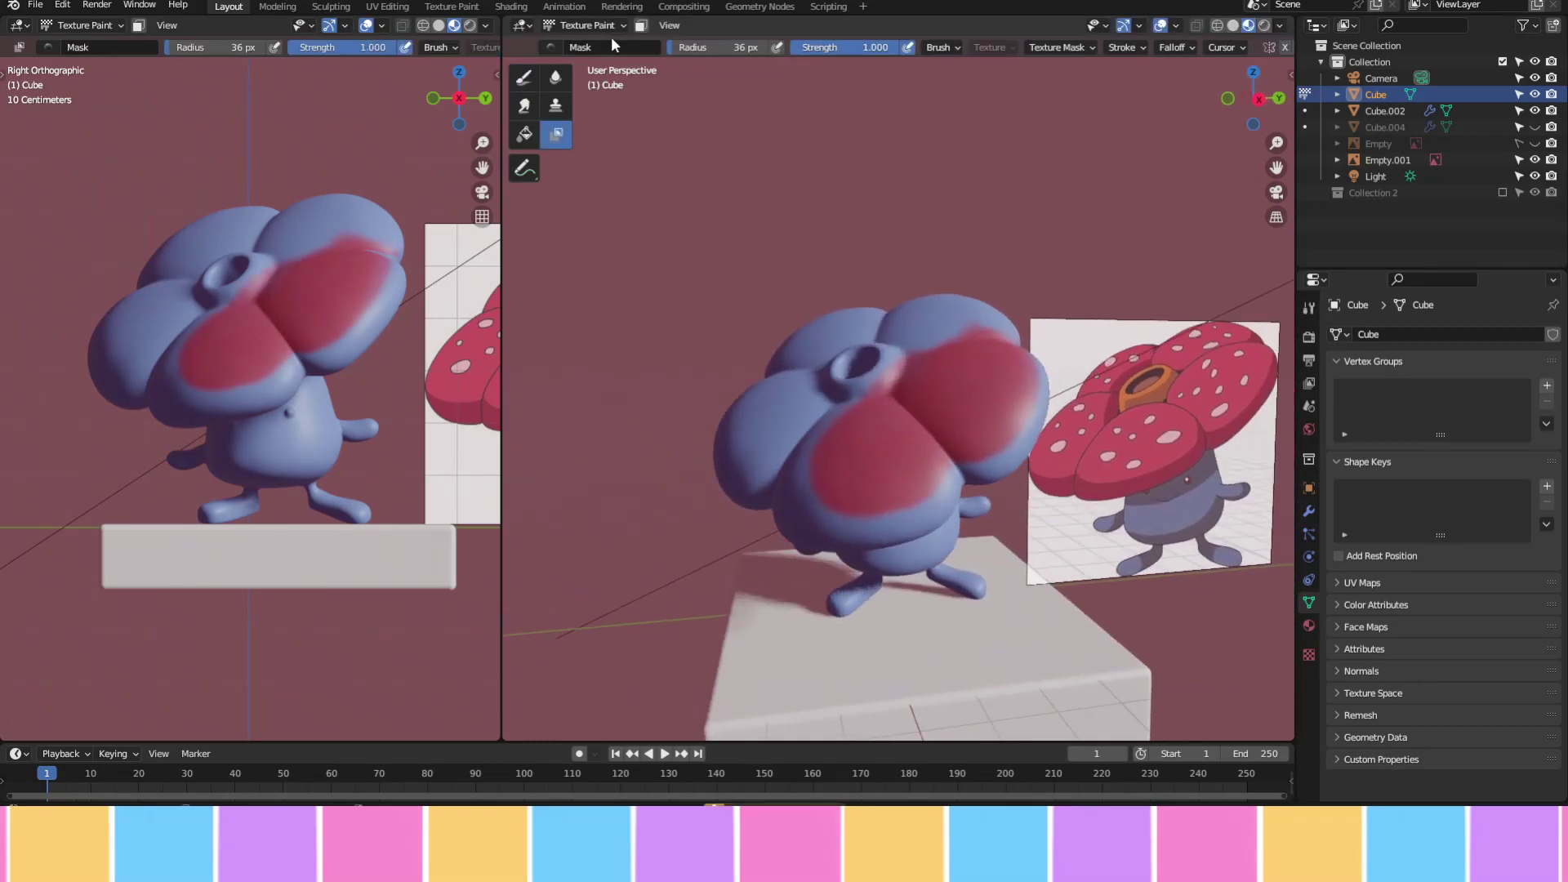
# Orbit around the flower and paint the remaining blue petal patches and undersides red
pyautogui.hotkey('shift', 'space')
pyautogui.moveTo(878, 398); pyautogui.dragTo(830, 361, button='middle')
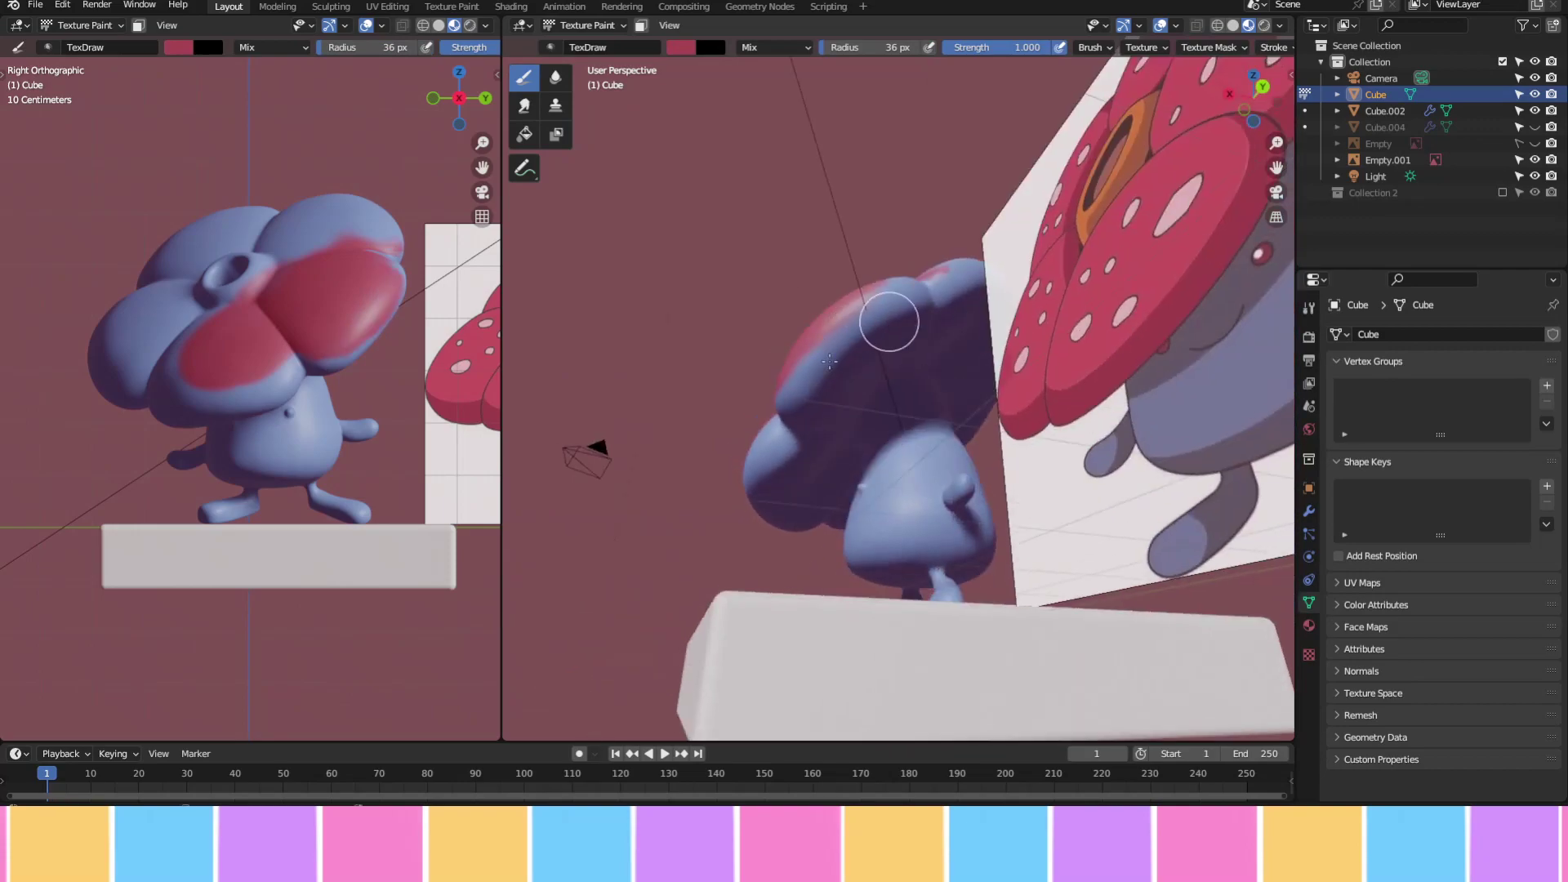
pyautogui.moveTo(871, 294); pyautogui.dragTo(939, 314, button='middle')
pyautogui.moveTo(980, 306); pyautogui.dragTo(912, 323)
pyautogui.press('f')
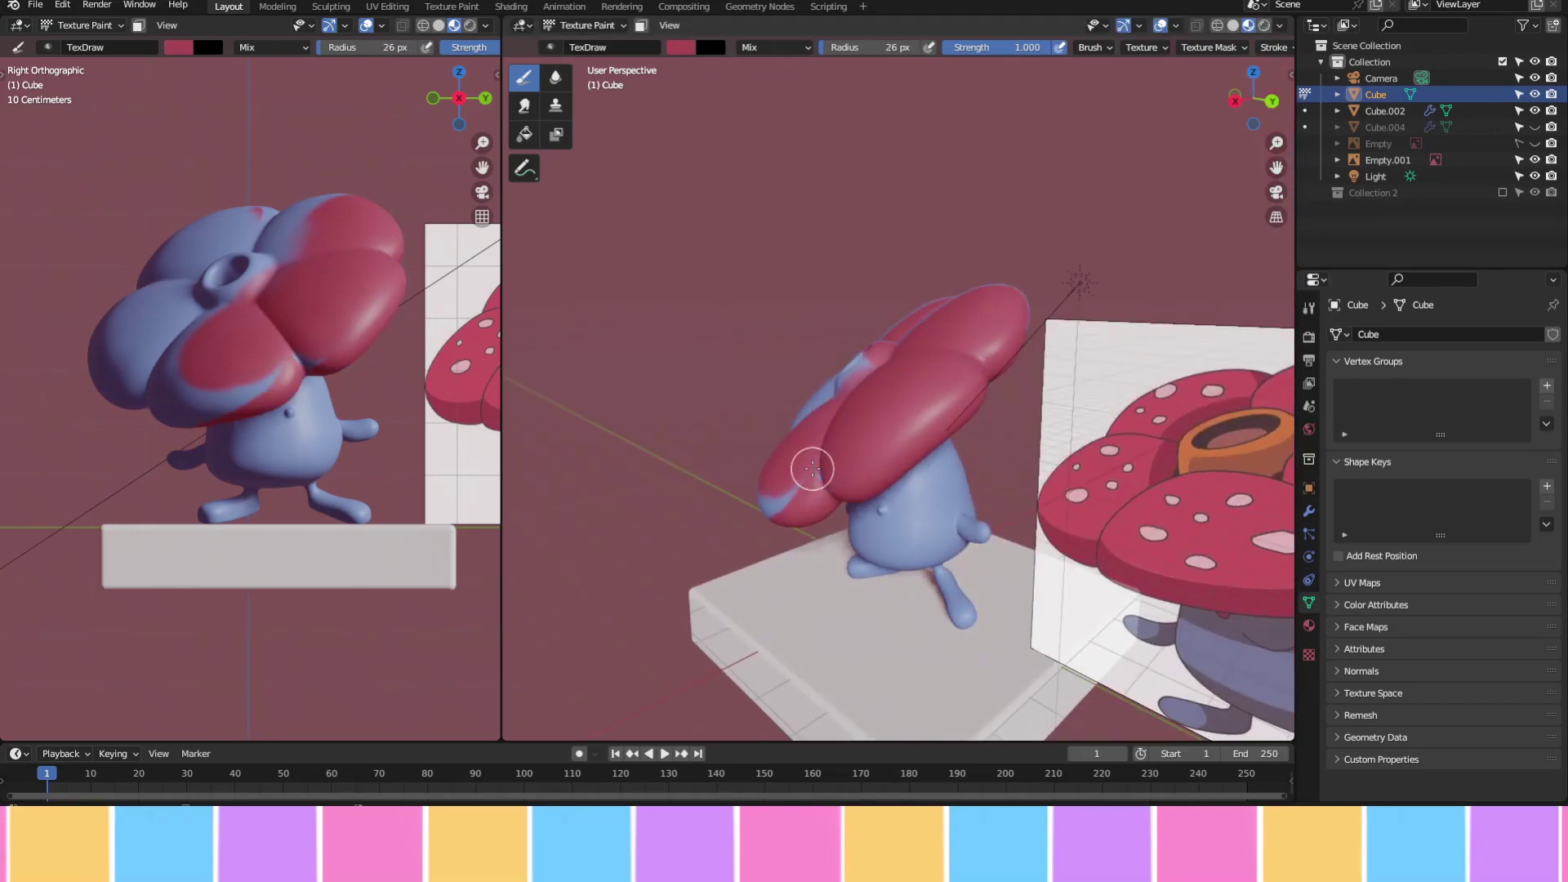
pyautogui.moveTo(812, 467); pyautogui.dragTo(812, 384, button='middle')
pyautogui.moveTo(774, 455); pyautogui.dragTo(760, 418)
pyautogui.moveTo(760, 418); pyautogui.dragTo(784, 493, button='middle')
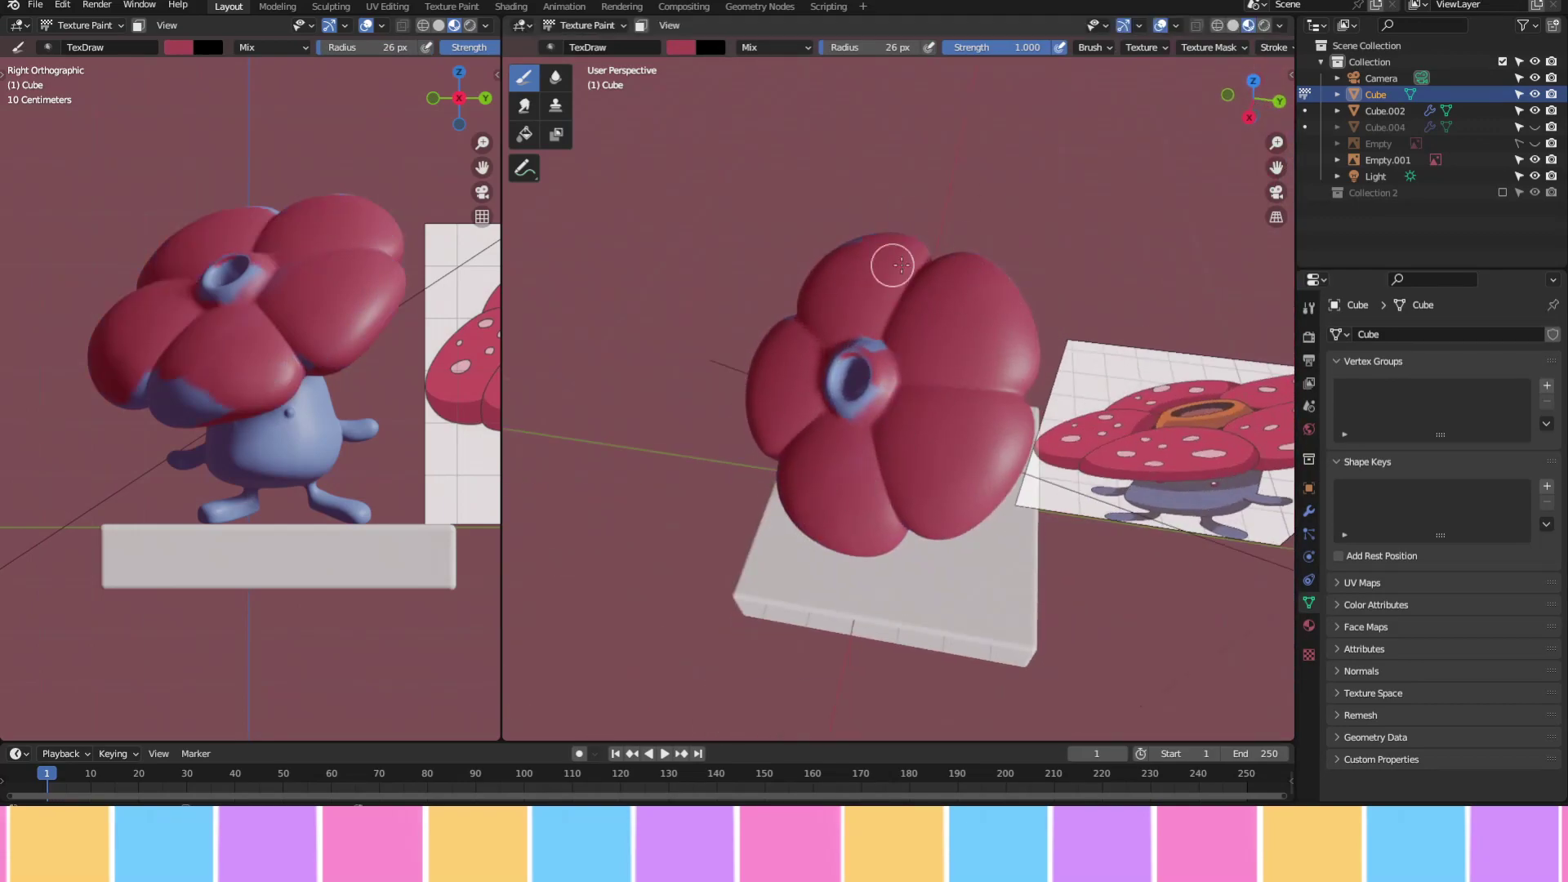
pyautogui.moveTo(891, 258); pyautogui.dragTo(963, 373, button='middle')
# Isolate the Vileplume in local view and load a darker deep-red paint colour
pyautogui.moveTo(752, 316); pyautogui.dragTo(805, 337, button='middle')
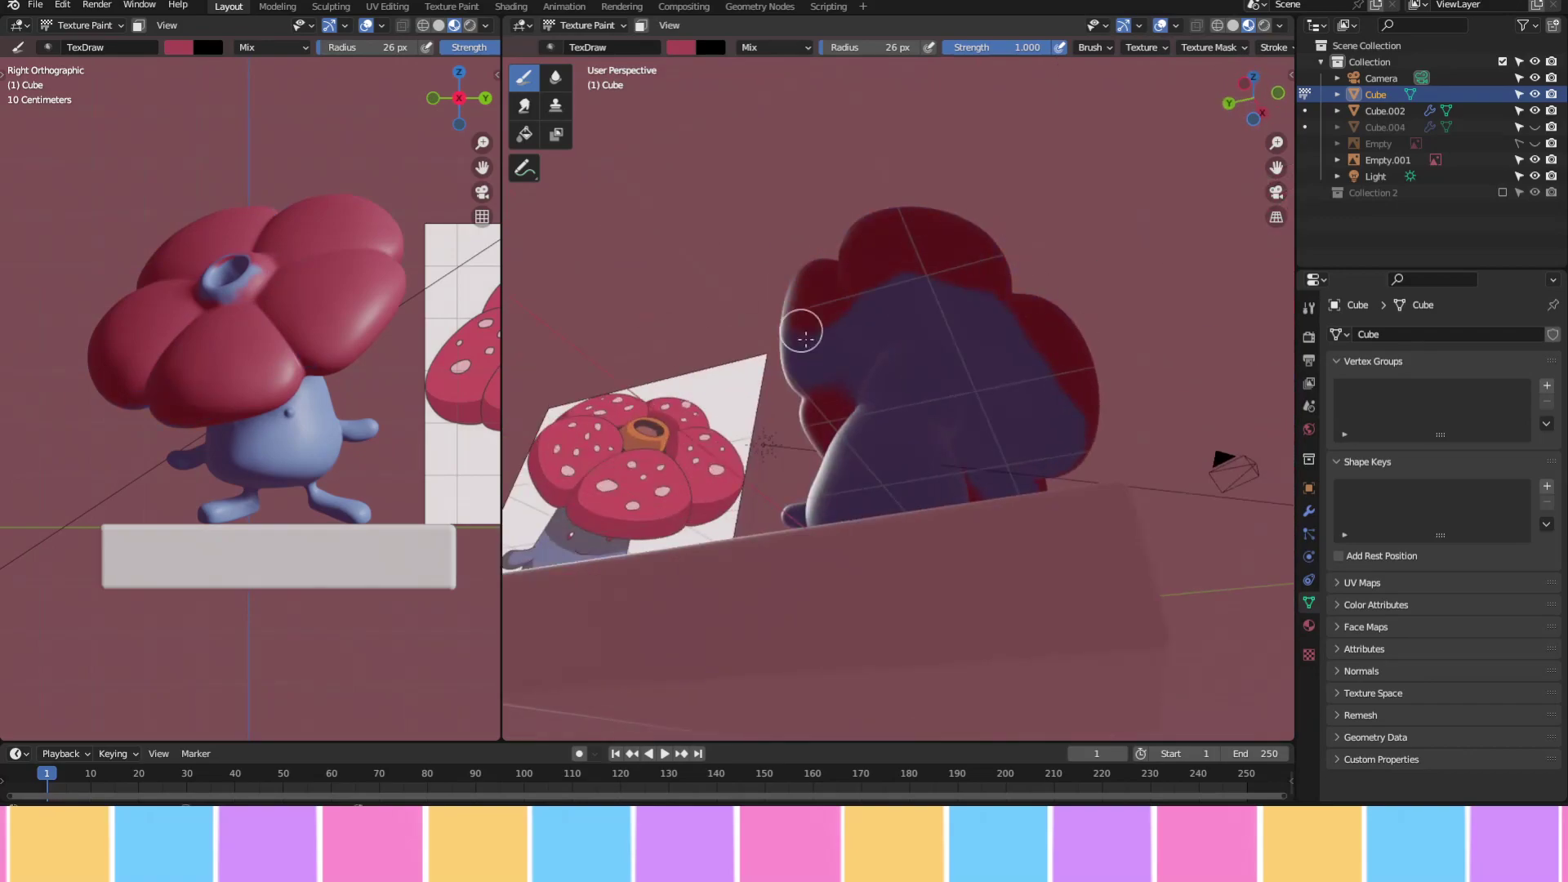
pyautogui.moveTo(1065, 393)
pyautogui.mouseDown(button='middle')
pyautogui.moveTo(819, 301)
pyautogui.moveTo(1007, 427)
pyautogui.moveTo(881, 461)
pyautogui.moveTo(971, 228)
pyautogui.mouseUp(button='middle')
pyautogui.press('KP_Divide')
pyautogui.moveTo(896, 298)
pyautogui.mouseDown(button='middle')
pyautogui.moveTo(1037, 307)
pyautogui.moveTo(850, 301)
pyautogui.moveTo(917, 333)
pyautogui.moveTo(862, 295)
pyautogui.moveTo(1088, 360)
pyautogui.moveTo(873, 341)
pyautogui.moveTo(909, 291)
pyautogui.moveTo(1001, 252)
pyautogui.moveTo(1048, 329)
pyautogui.moveTo(819, 433)
pyautogui.moveTo(996, 269)
pyautogui.moveTo(1278, 168)
pyautogui.moveTo(1021, 245)
pyautogui.moveTo(898, 228)
pyautogui.moveTo(817, 196)
pyautogui.mouseUp(button='middle')
pyautogui.scroll(3, 1056, 347)
pyautogui.click(682, 47)
pyautogui.moveTo(807, 78); pyautogui.dragTo(745, 174)
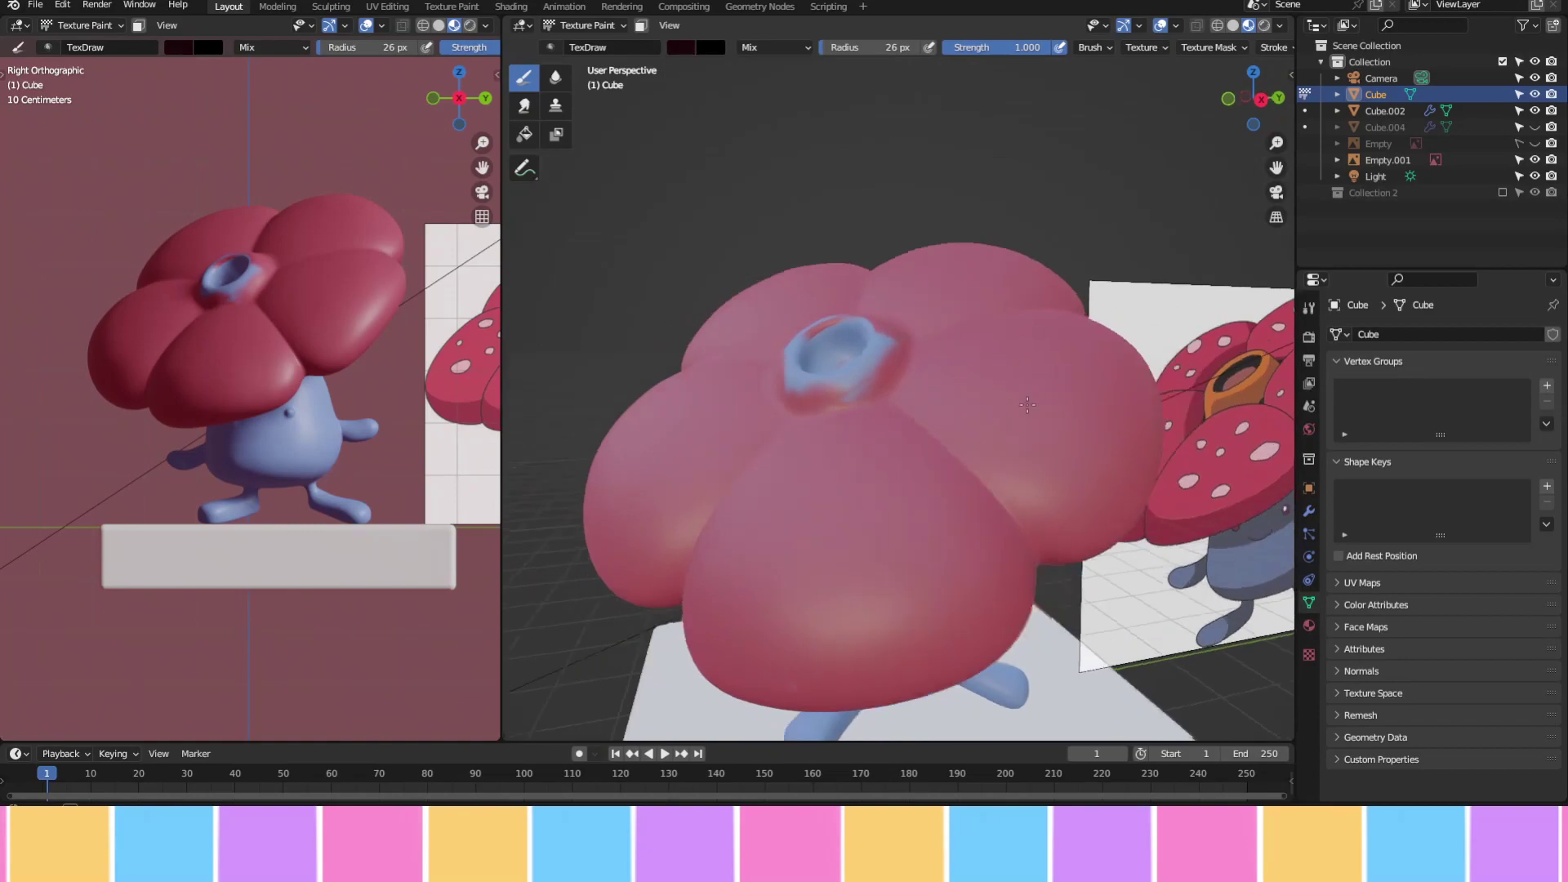
# Switch the viewport to neutral lighting and look down onto the red petals
pyautogui.moveTo(889, 413)
pyautogui.mouseDown(button='middle')
pyautogui.moveTo(970, 480)
pyautogui.moveTo(920, 413)
pyautogui.mouseUp(button='middle')
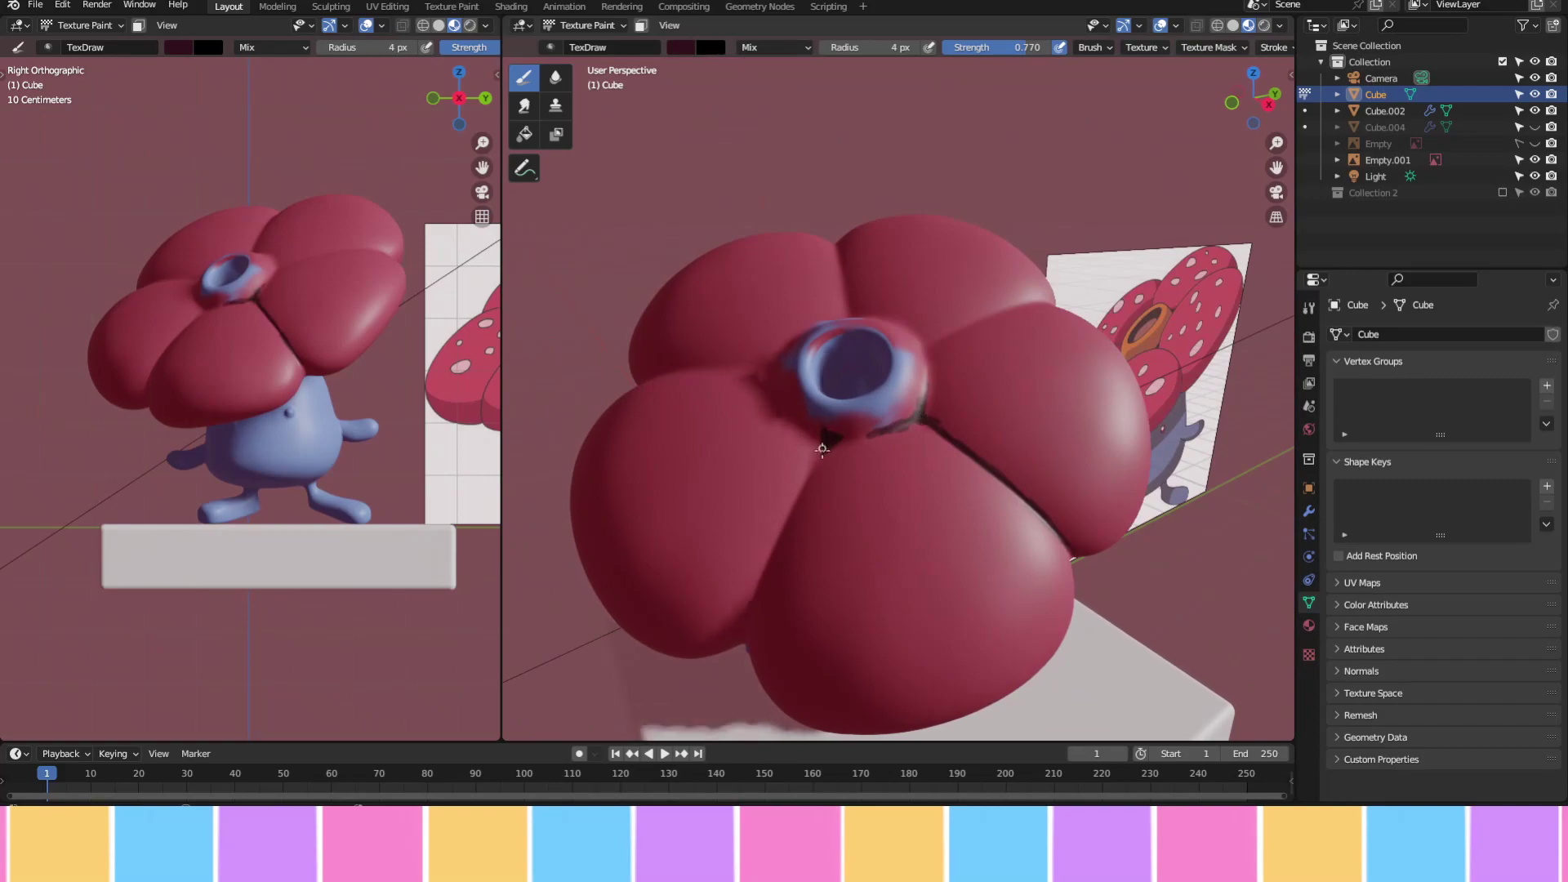
pyautogui.click(1279, 26)
pyautogui.click(1190, 98)
pyautogui.moveTo(833, 278)
pyautogui.mouseDown(button='middle')
pyautogui.moveTo(836, 356)
pyautogui.moveTo(916, 444)
pyautogui.moveTo(906, 368)
pyautogui.mouseUp(button='middle')
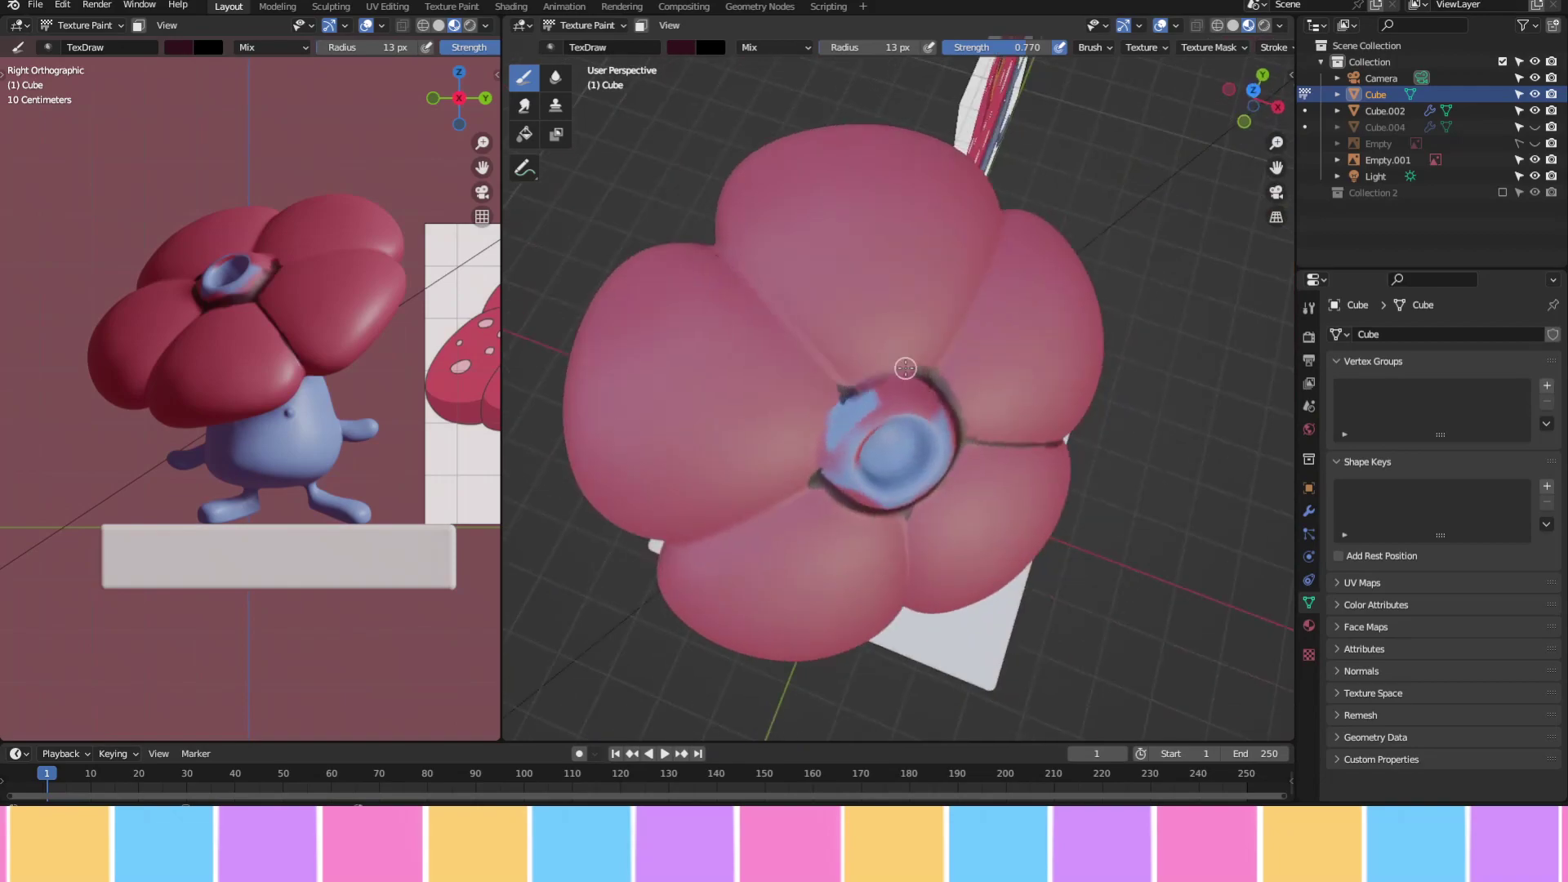
pyautogui.moveTo(867, 433); pyautogui.dragTo(827, 220, button='middle')
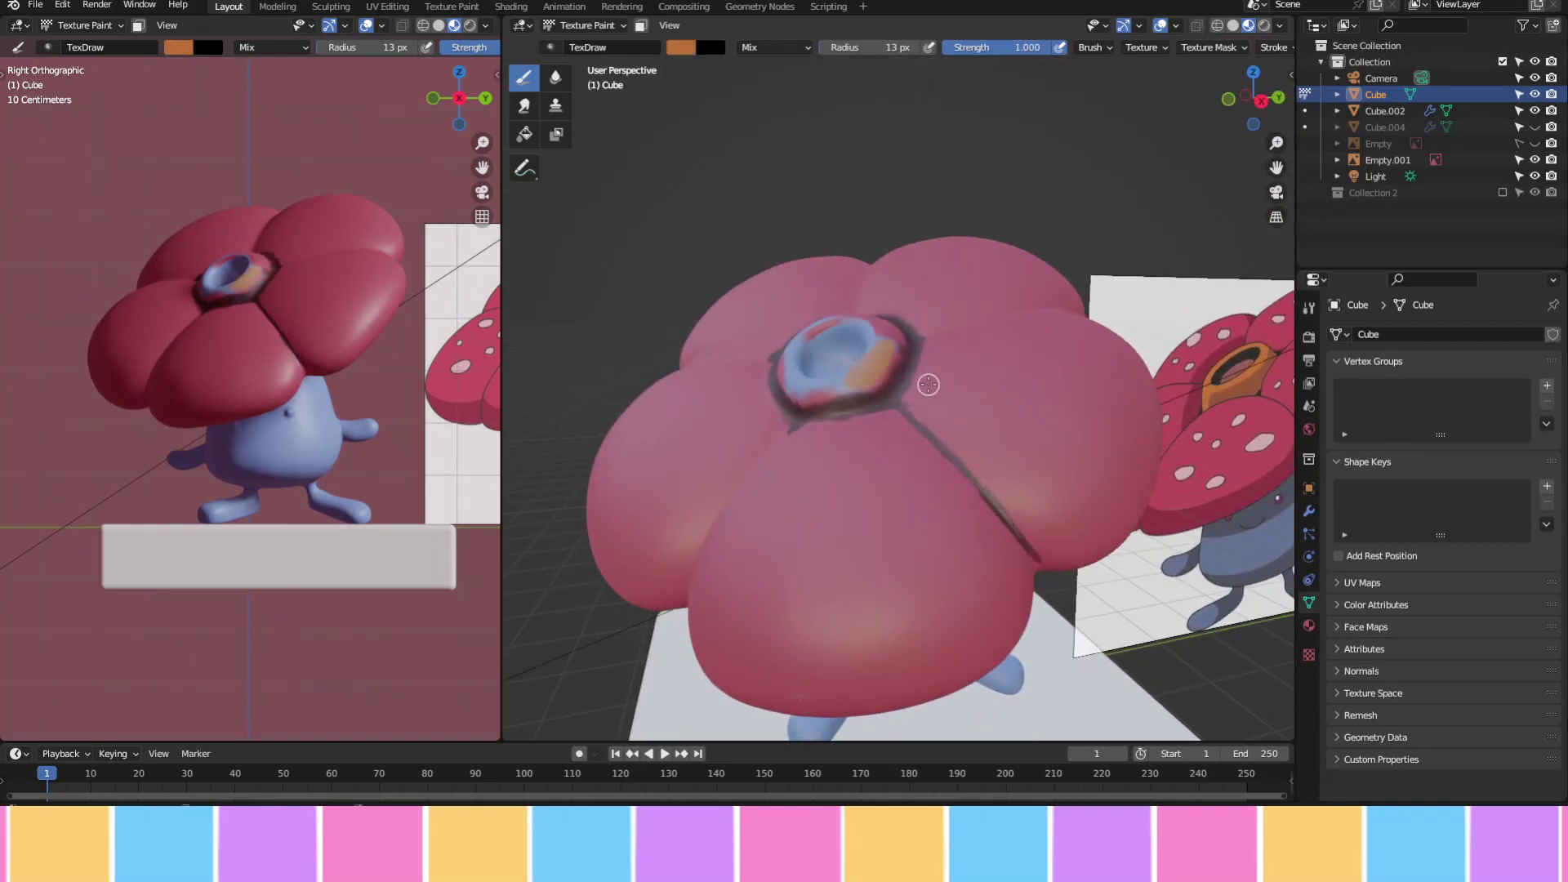
# Adjust the brush colour and settings in the sidebar while closing in on the central opening
pyautogui.rightClick(737, 168)
pyautogui.click(749, 56)
pyautogui.press('n')
pyautogui.click(1284, 114)
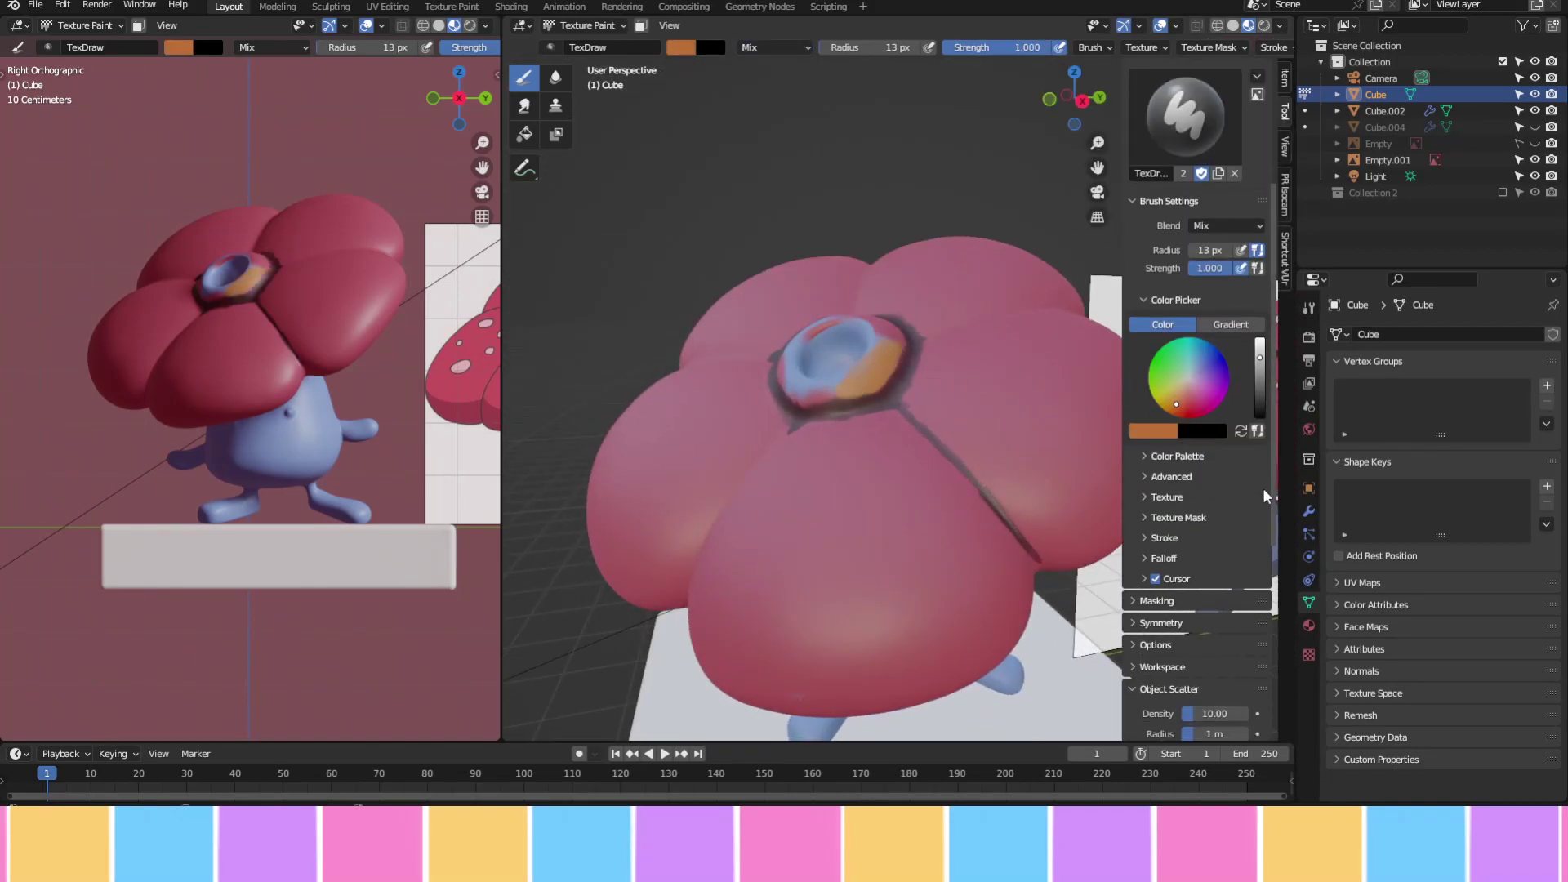
pyautogui.scroll(1, 1265, 496)
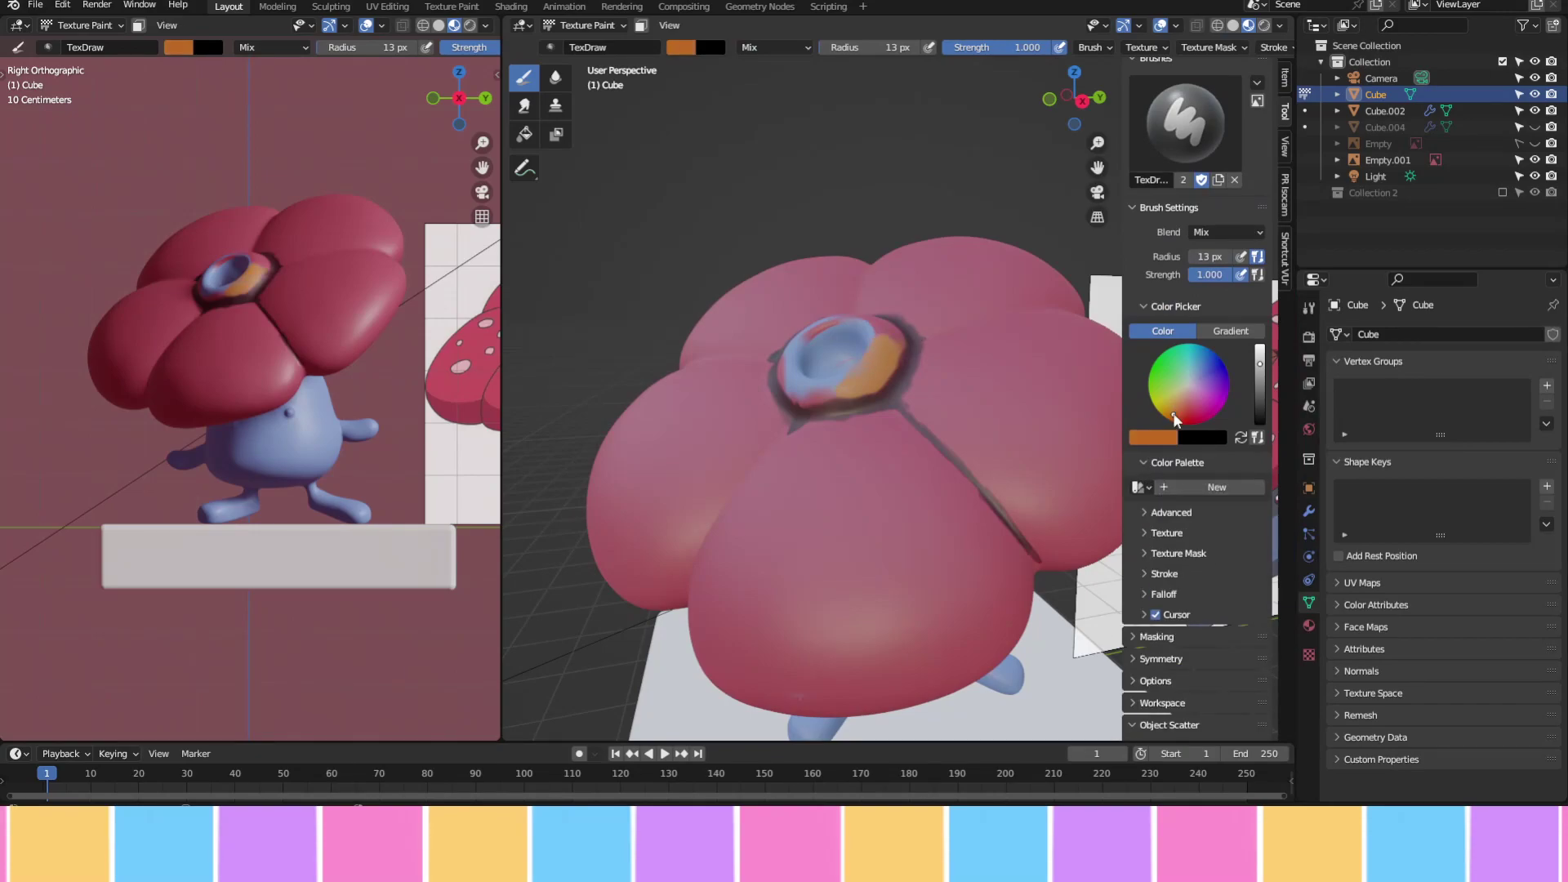
pyautogui.moveTo(898, 490); pyautogui.dragTo(734, 327, button='middle')
pyautogui.press('n')
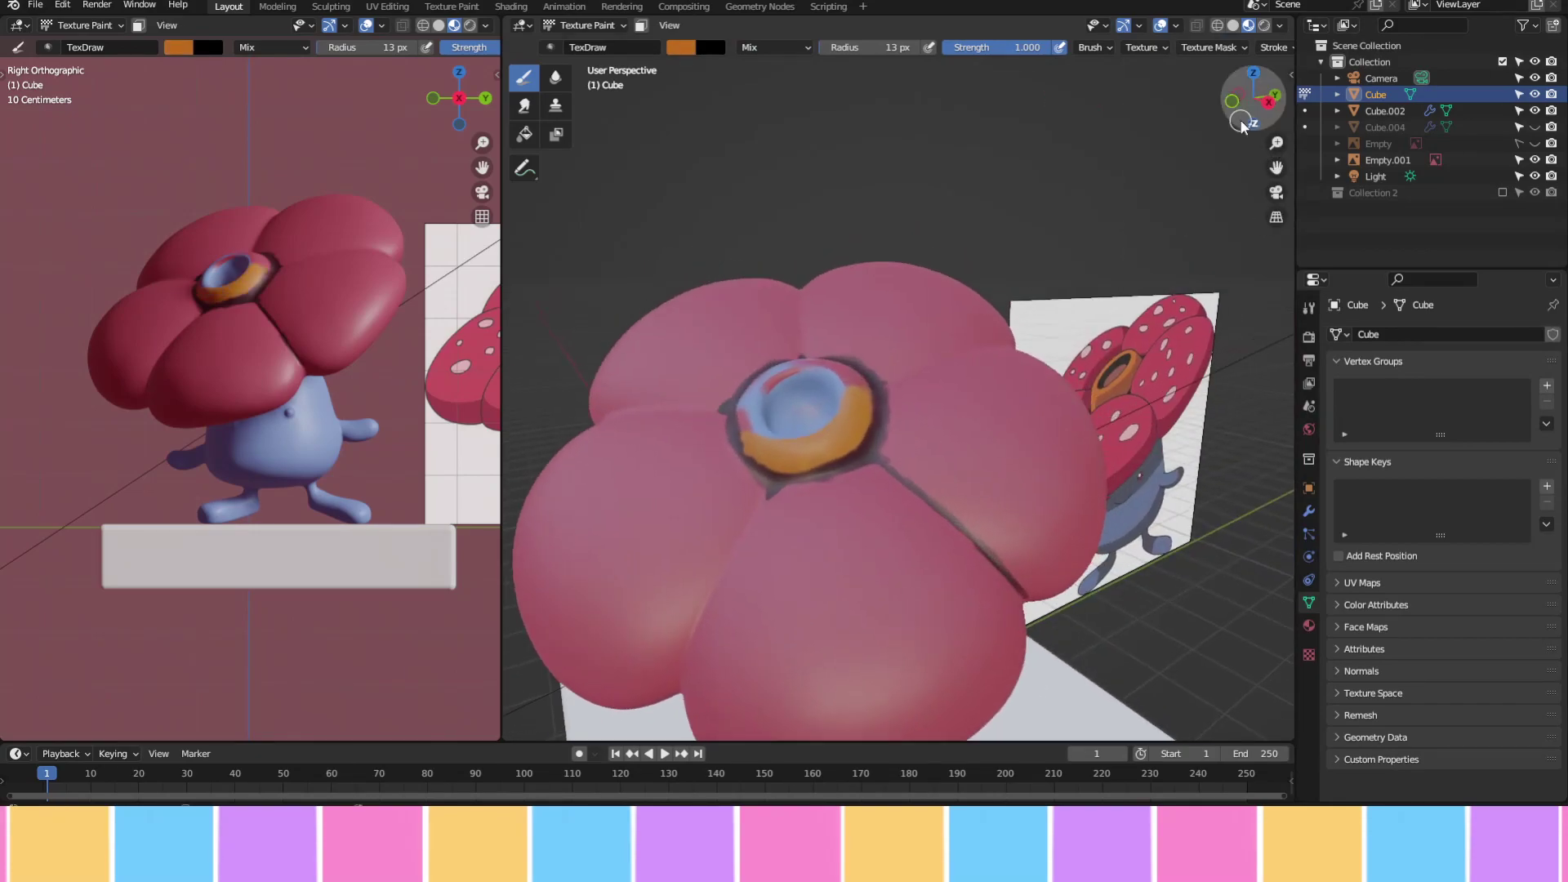
# Paint an orange rim around the central opening, shifting the colour toward darker brown
pyautogui.rightClick(714, 176)
pyautogui.moveTo(817, 424); pyautogui.dragTo(825, 481)
pyautogui.rightClick(701, 179)
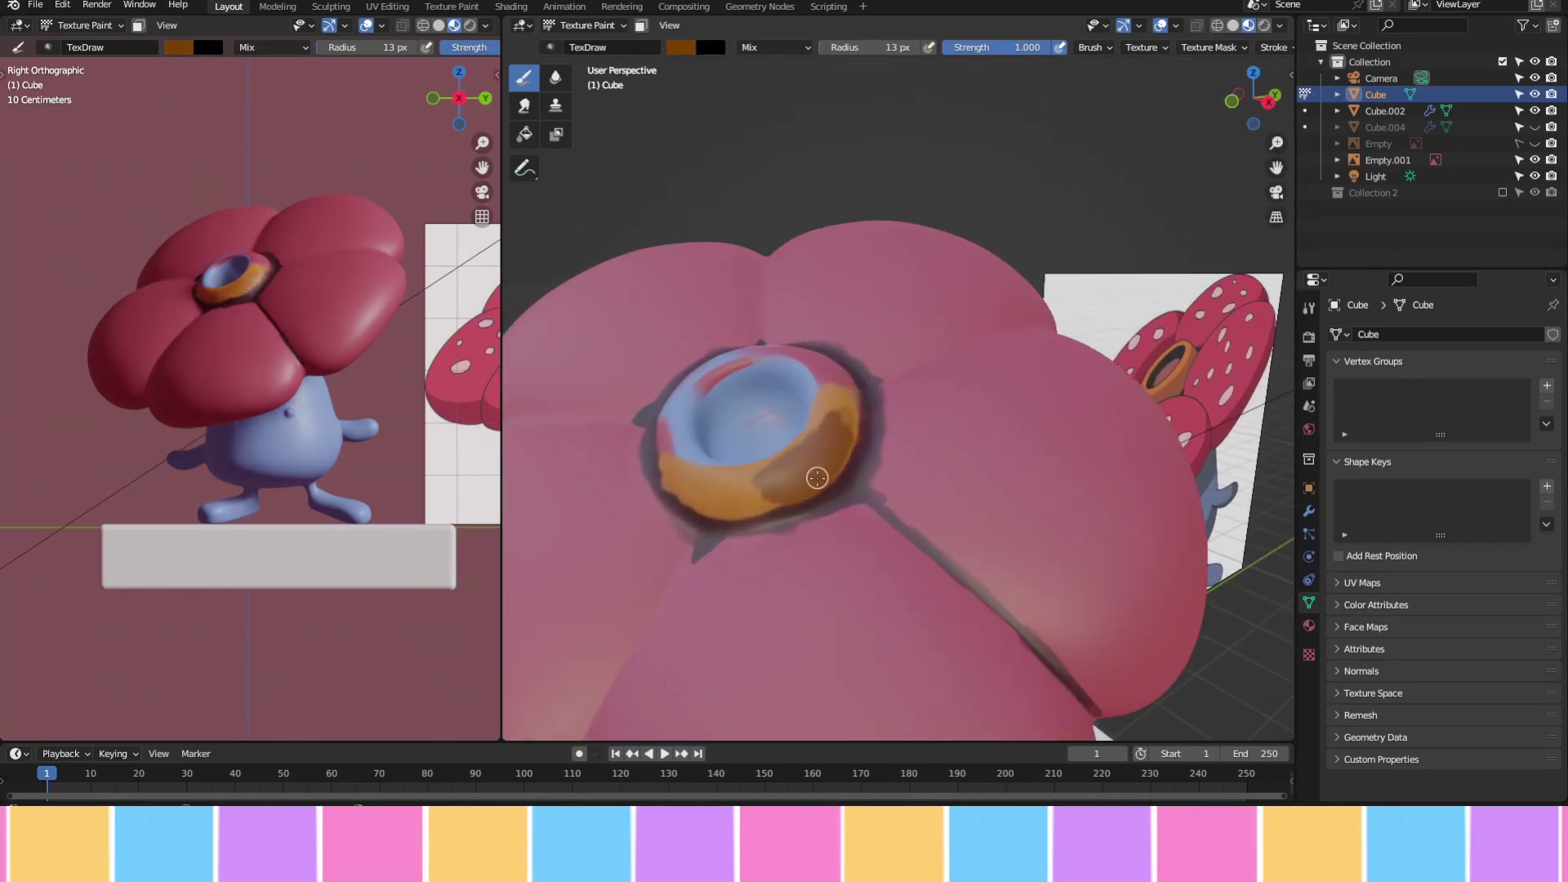
pyautogui.rightClick(710, 165)
pyautogui.moveTo(807, 94); pyautogui.dragTo(810, 121)
pyautogui.press('n')
pyautogui.moveTo(816, 479); pyautogui.dragTo(945, 471, button='middle')
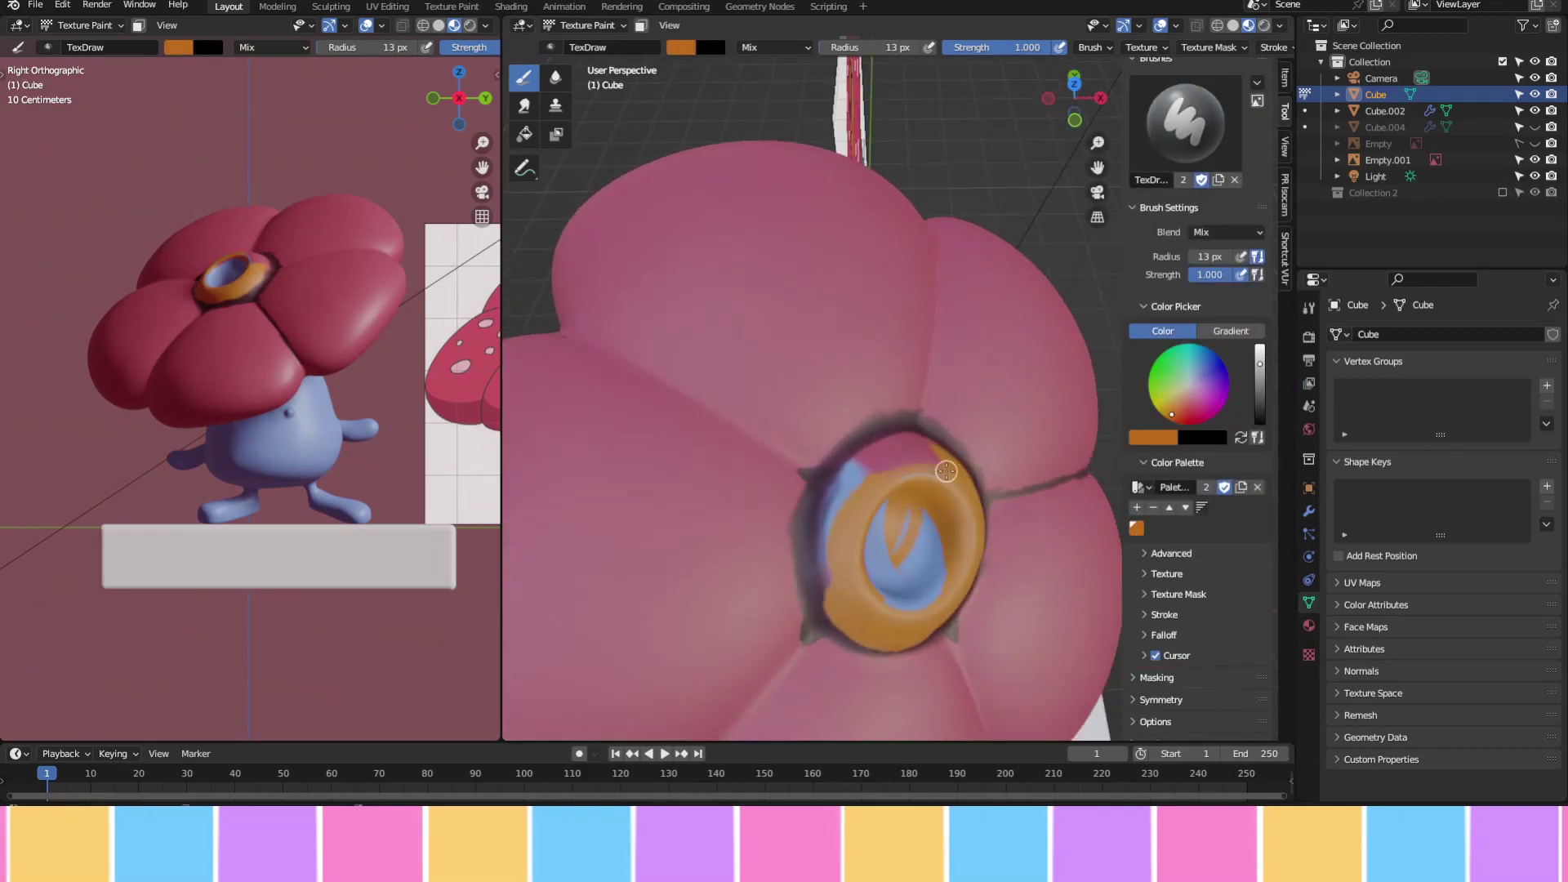
pyautogui.moveTo(828, 500)
pyautogui.mouseDown(button='middle')
pyautogui.moveTo(849, 490)
pyautogui.moveTo(841, 612)
pyautogui.moveTo(900, 434)
pyautogui.moveTo(911, 516)
pyautogui.mouseUp(button='middle')
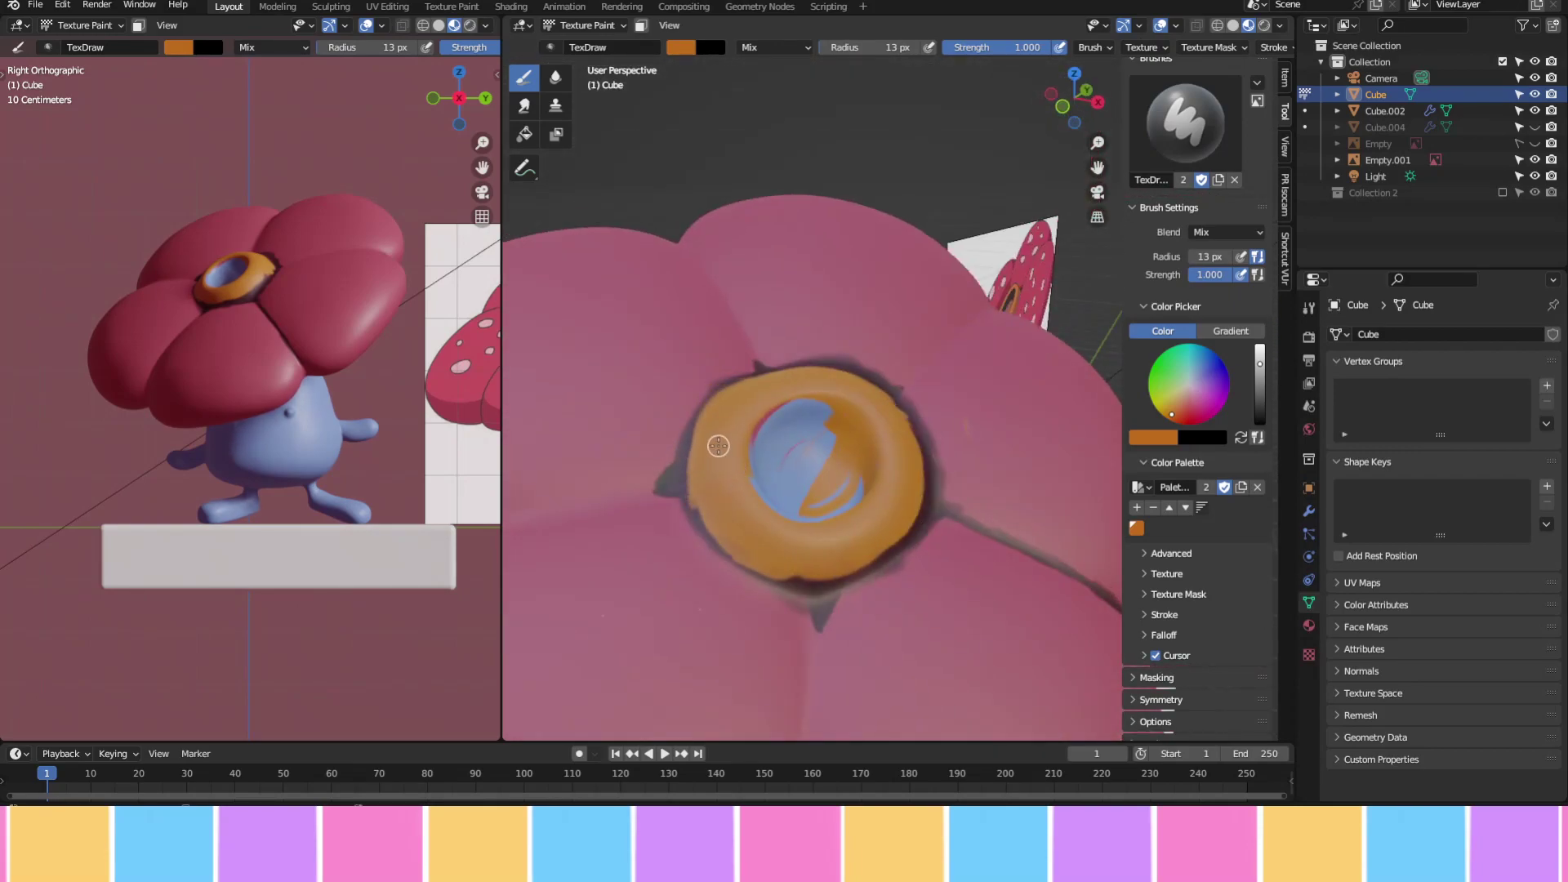
# Orbit around the opening to inspect the painted rim from the side and front
pyautogui.moveTo(790, 562)
pyautogui.mouseDown(button='middle')
pyautogui.moveTo(850, 353)
pyautogui.moveTo(829, 254)
pyautogui.mouseUp(button='middle')
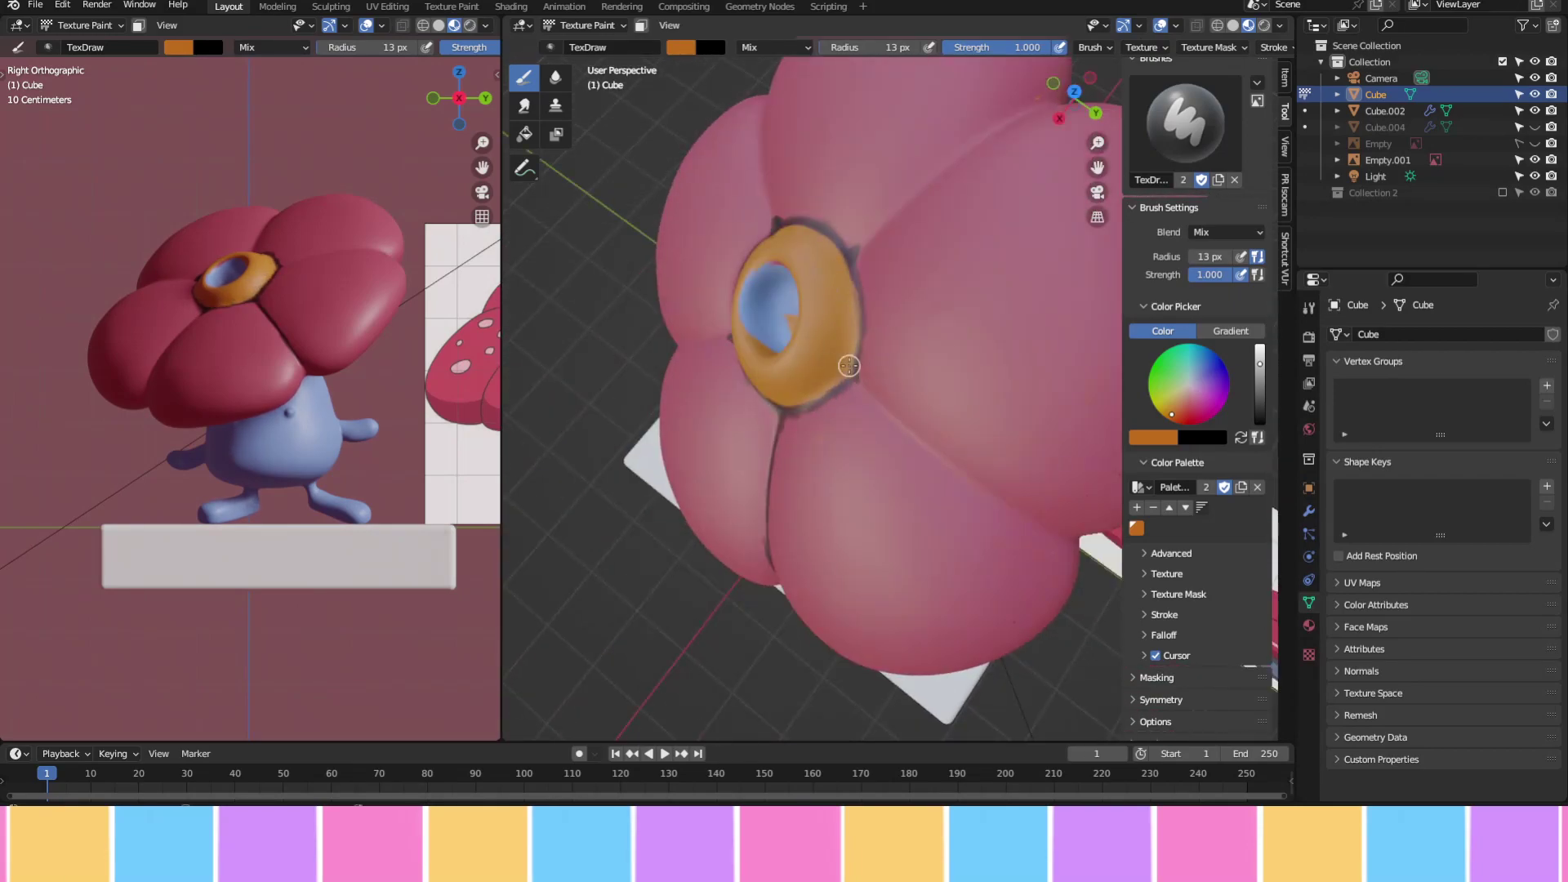
pyautogui.moveTo(849, 366)
pyautogui.mouseDown(button='middle')
pyautogui.moveTo(762, 463)
pyautogui.moveTo(804, 419)
pyautogui.moveTo(733, 422)
pyautogui.moveTo(860, 423)
pyautogui.mouseUp(button='middle')
pyautogui.scroll(-3, 936, 494)
pyautogui.scroll(3, 784, 522)
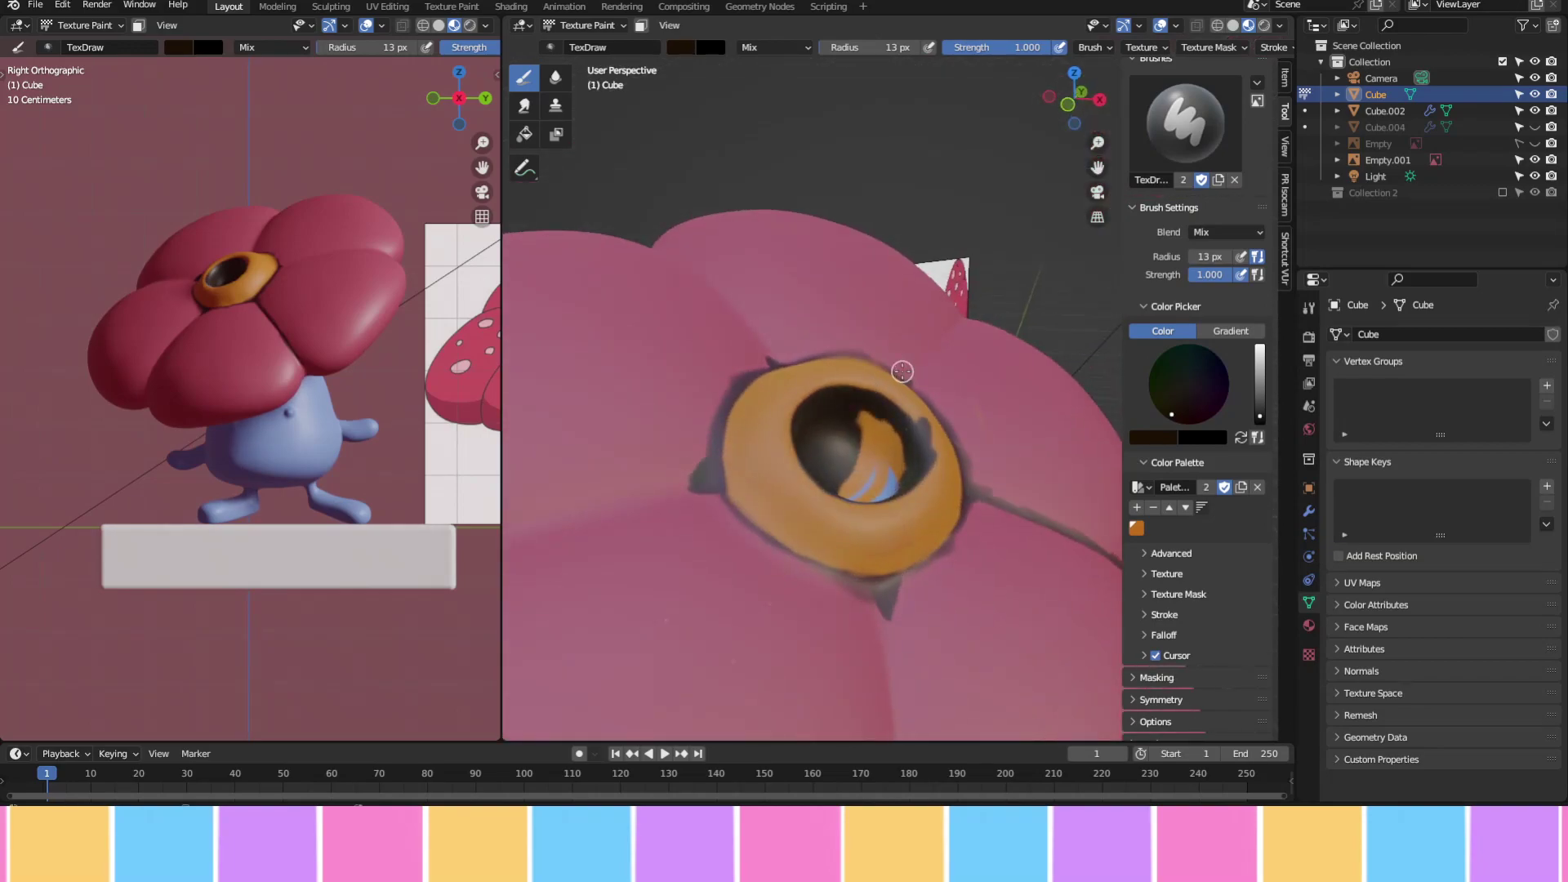
pyautogui.moveTo(903, 360)
pyautogui.mouseDown(button='middle')
pyautogui.moveTo(948, 483)
pyautogui.moveTo(727, 490)
pyautogui.moveTo(773, 458)
pyautogui.moveTo(1108, 345)
pyautogui.mouseUp(button='middle')
# Pick a pink petal colour, undo a stray dab and resample the petal shade
pyautogui.click(680, 46)
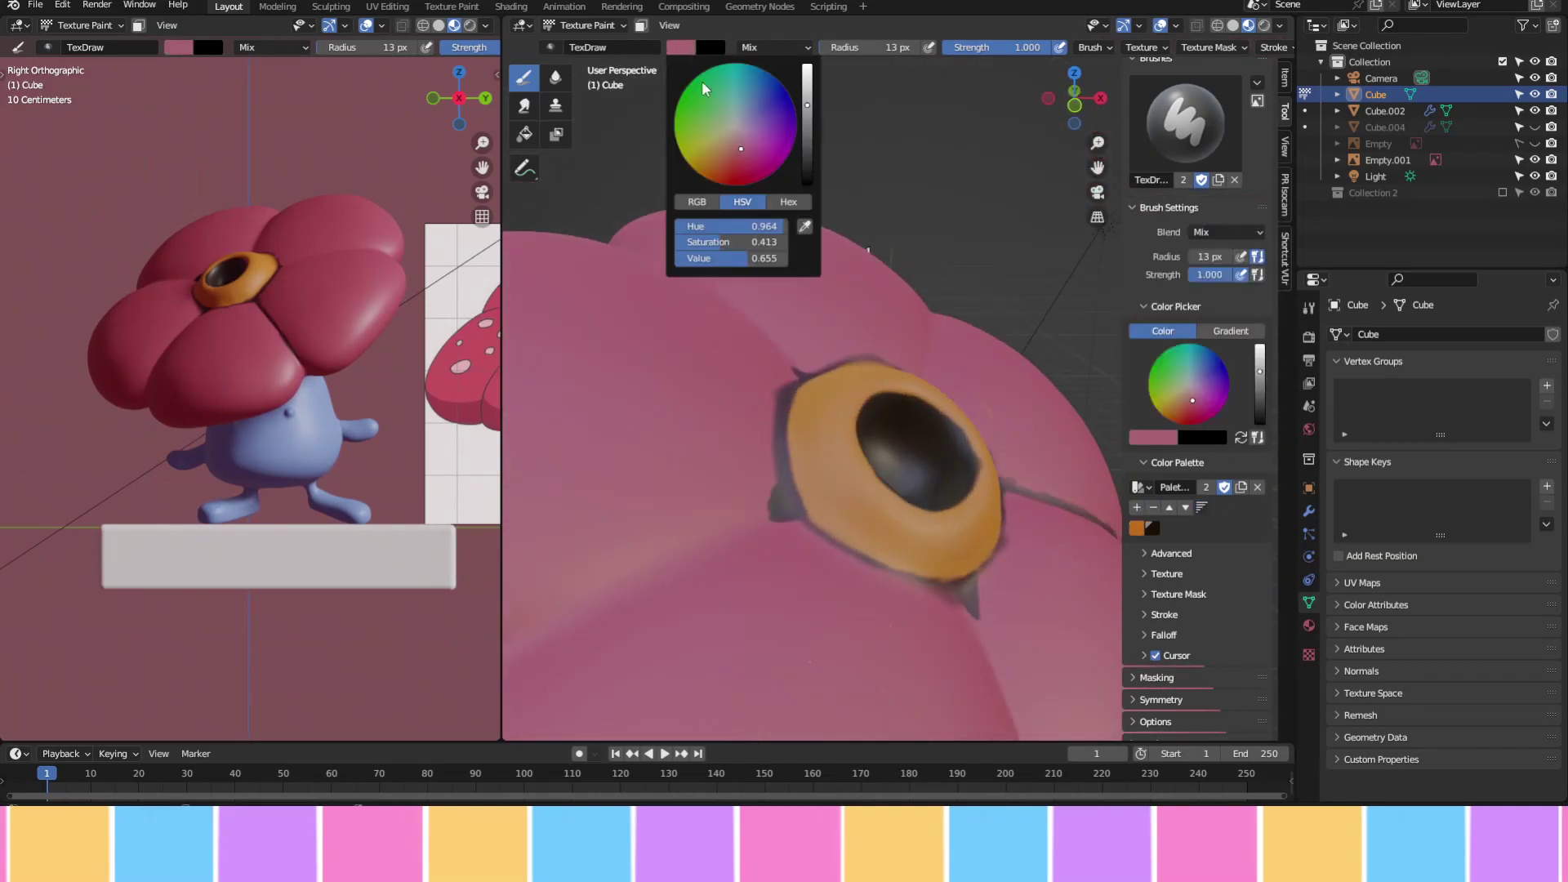
pyautogui.click(765, 181)
pyautogui.moveTo(816, 408); pyautogui.dragTo(898, 383, button='middle')
pyautogui.click(829, 255)
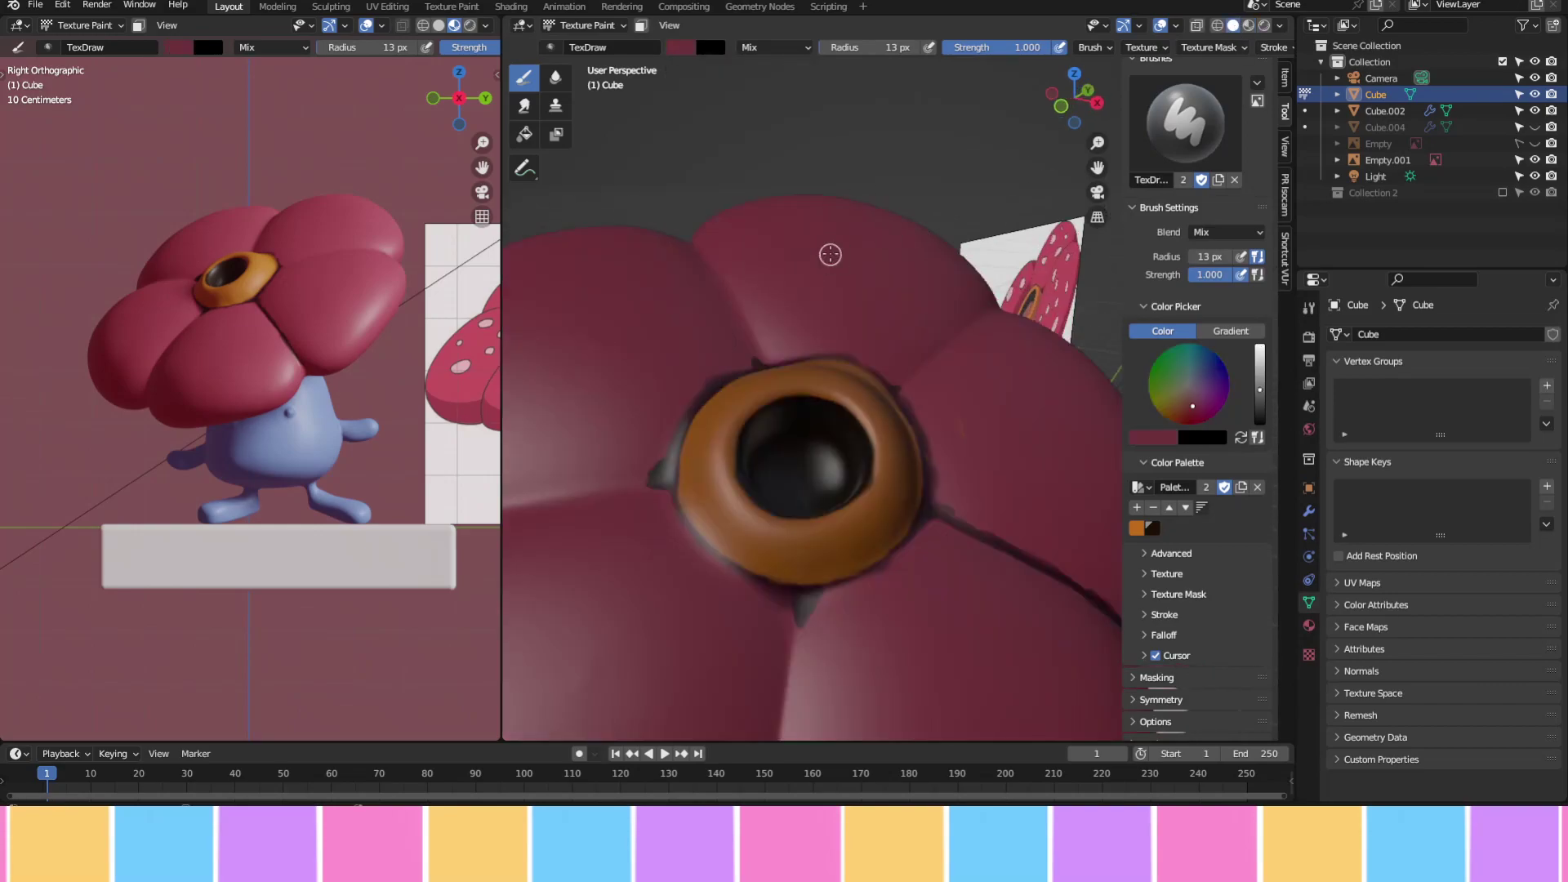
pyautogui.hotkey('ctrl', 'z')
pyautogui.click(680, 46)
pyautogui.press('e')
pyautogui.click(897, 274)
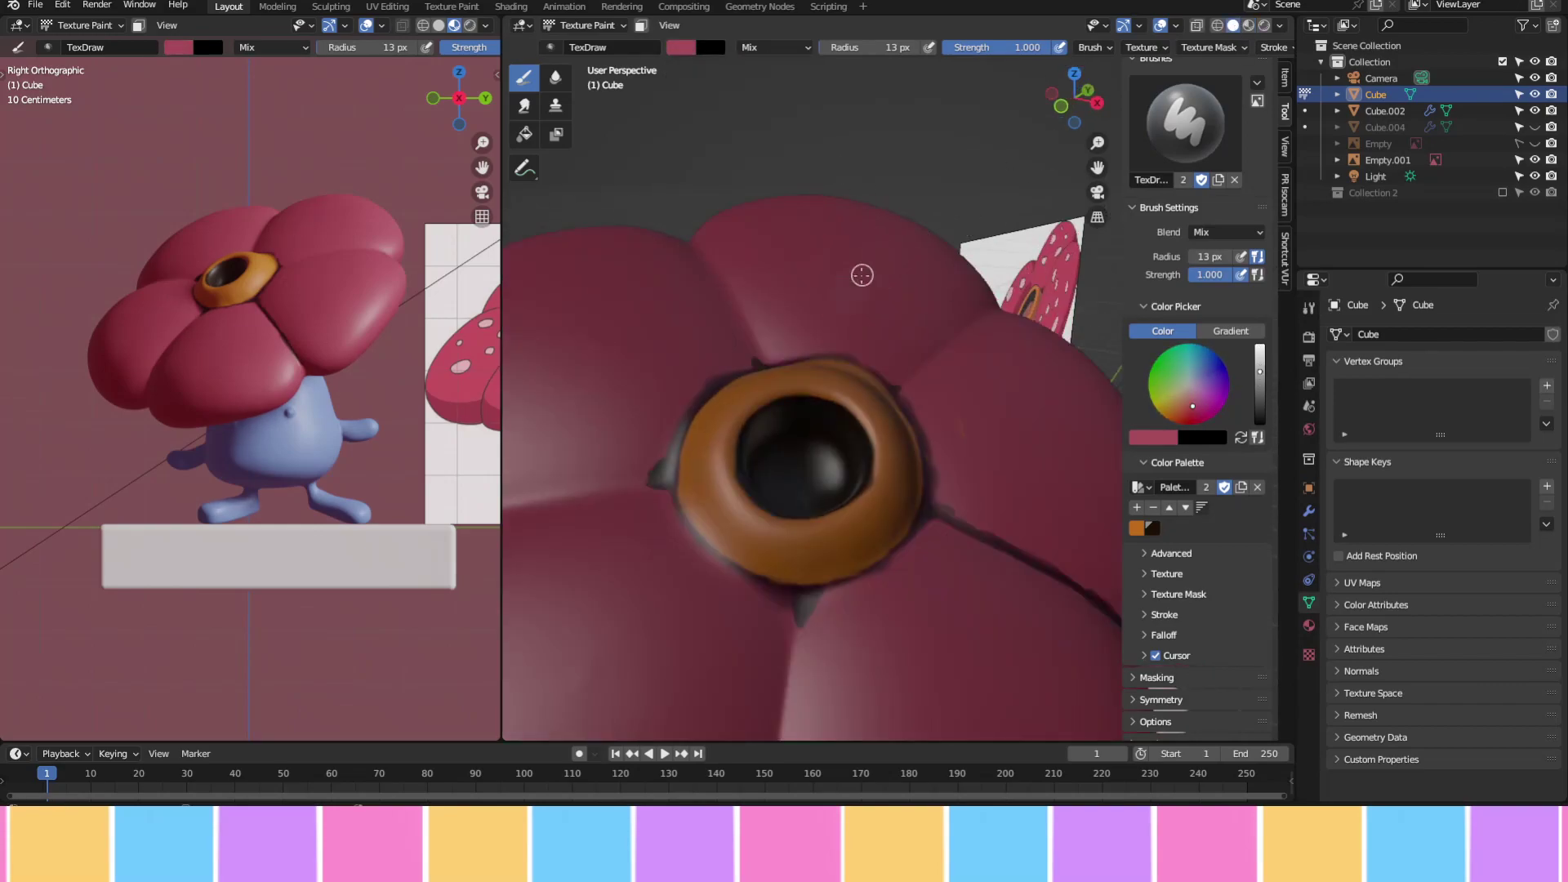
# Sample a slightly different petal shade and save it to the Color Palette
pyautogui.click(680, 46)
pyautogui.press('e')
pyautogui.click(965, 269)
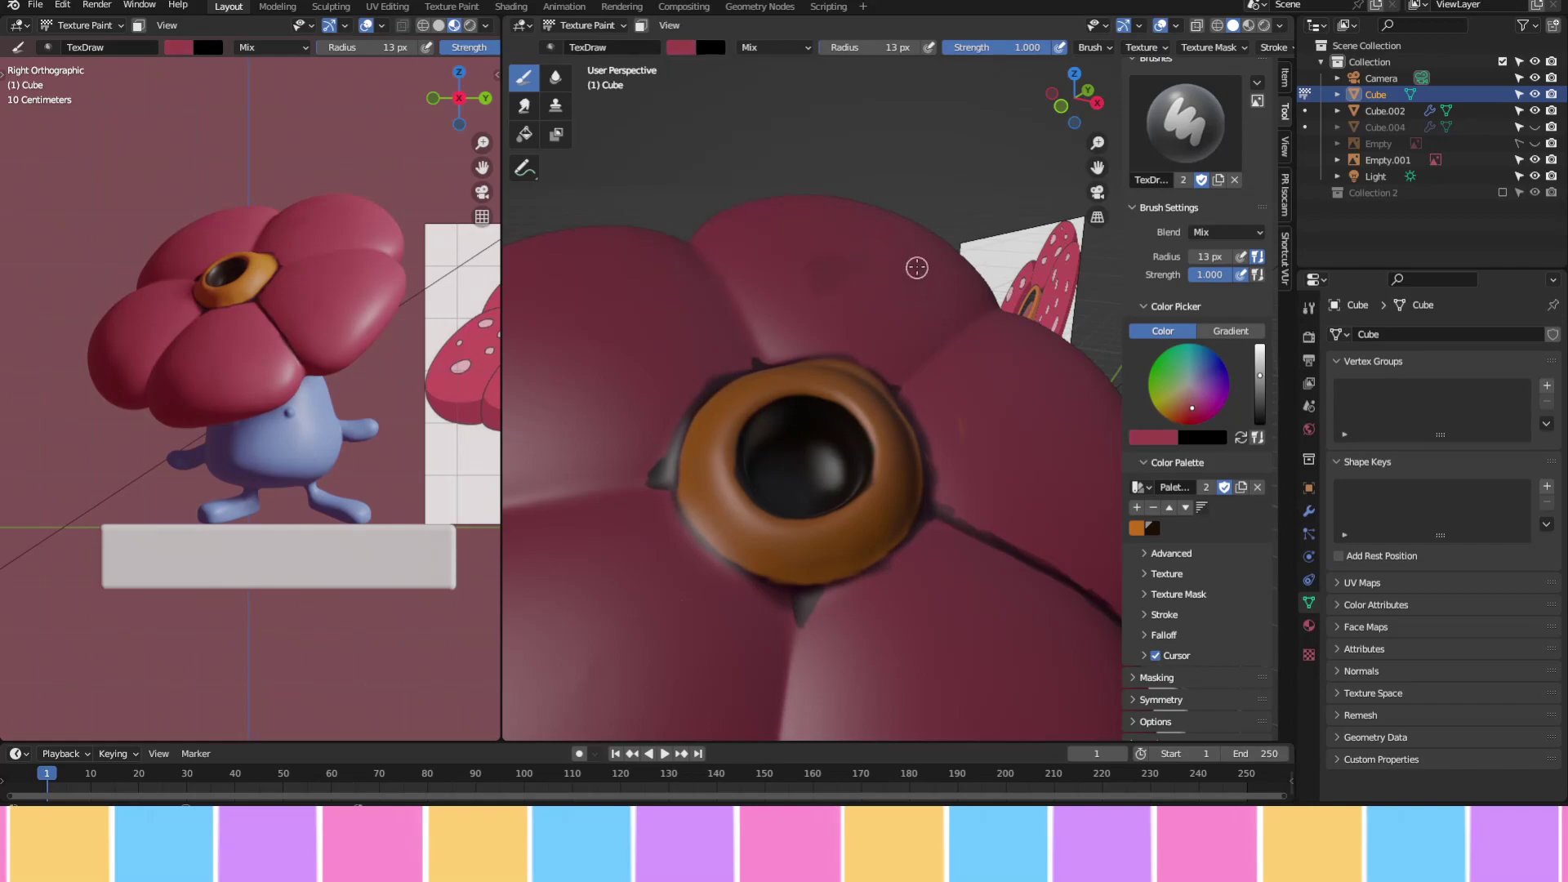
pyautogui.press('s')
pyautogui.click(1137, 507)
pyautogui.moveTo(1020, 425); pyautogui.dragTo(896, 363, button='middle')
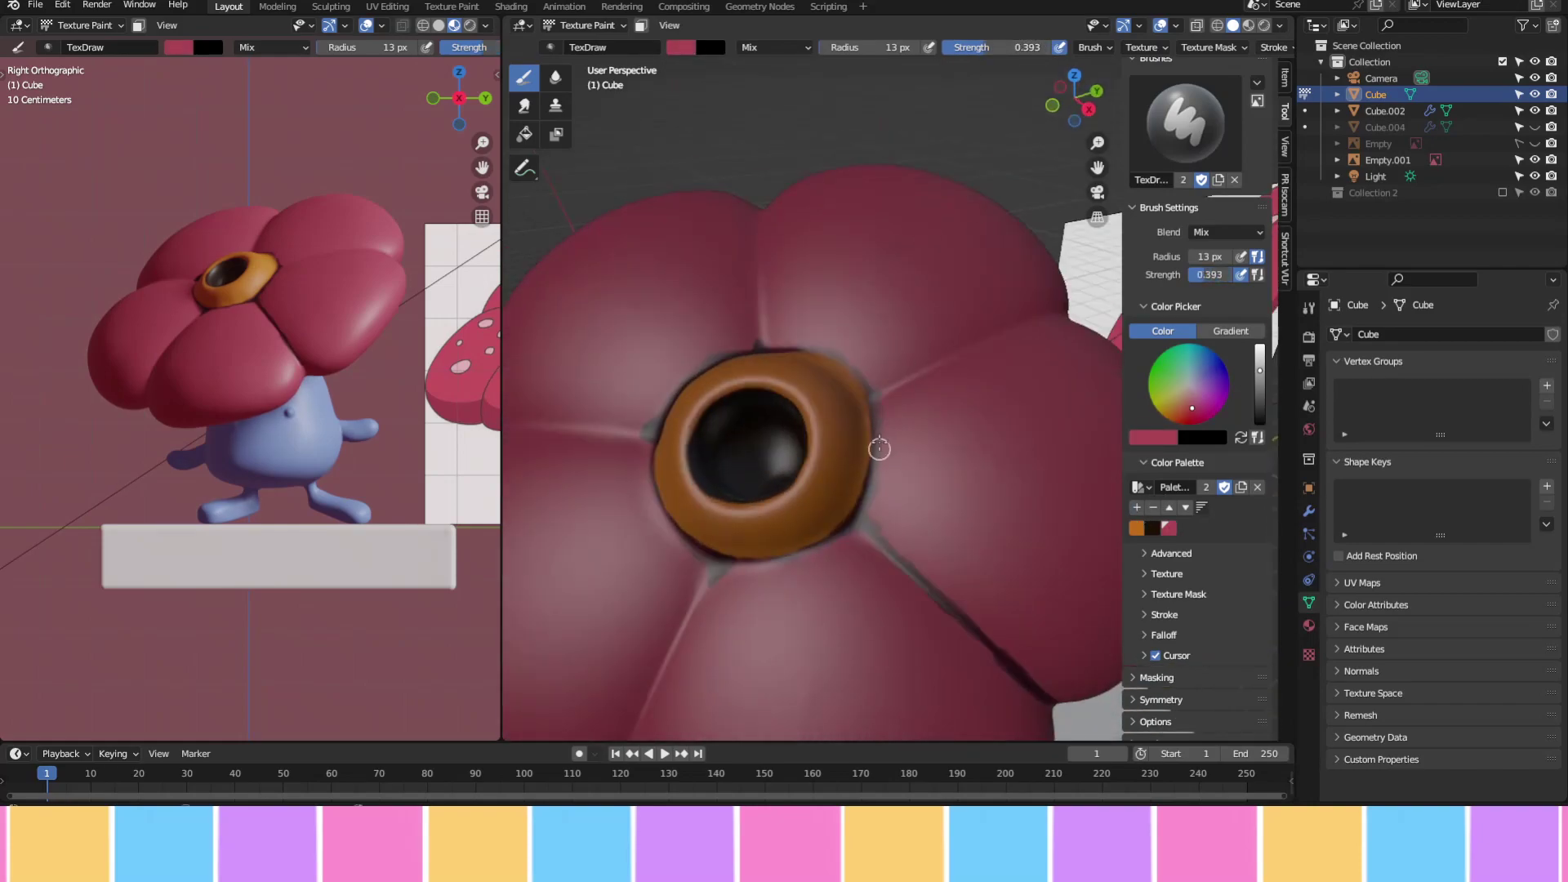
pyautogui.moveTo(782, 570)
pyautogui.mouseDown(button='middle')
pyautogui.moveTo(791, 438)
pyautogui.moveTo(921, 405)
pyautogui.moveTo(864, 399)
pyautogui.moveTo(774, 573)
pyautogui.mouseUp(button='middle')
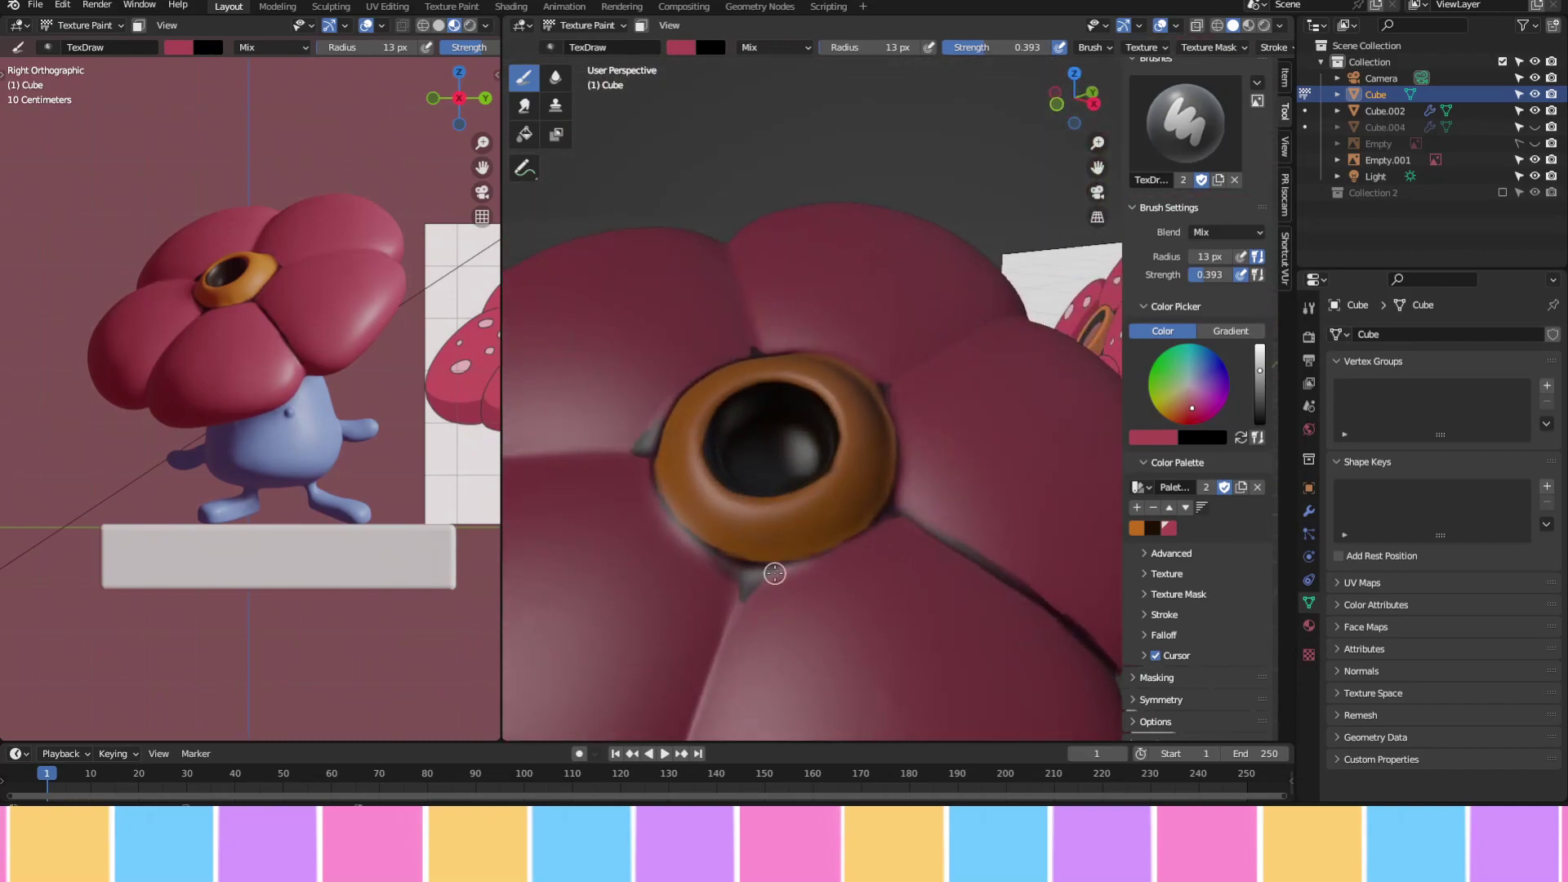
pyautogui.scroll(-3, 661, 518)
# Lower the brush strength while toggling between the near-black and pink colours
pyautogui.press('s')
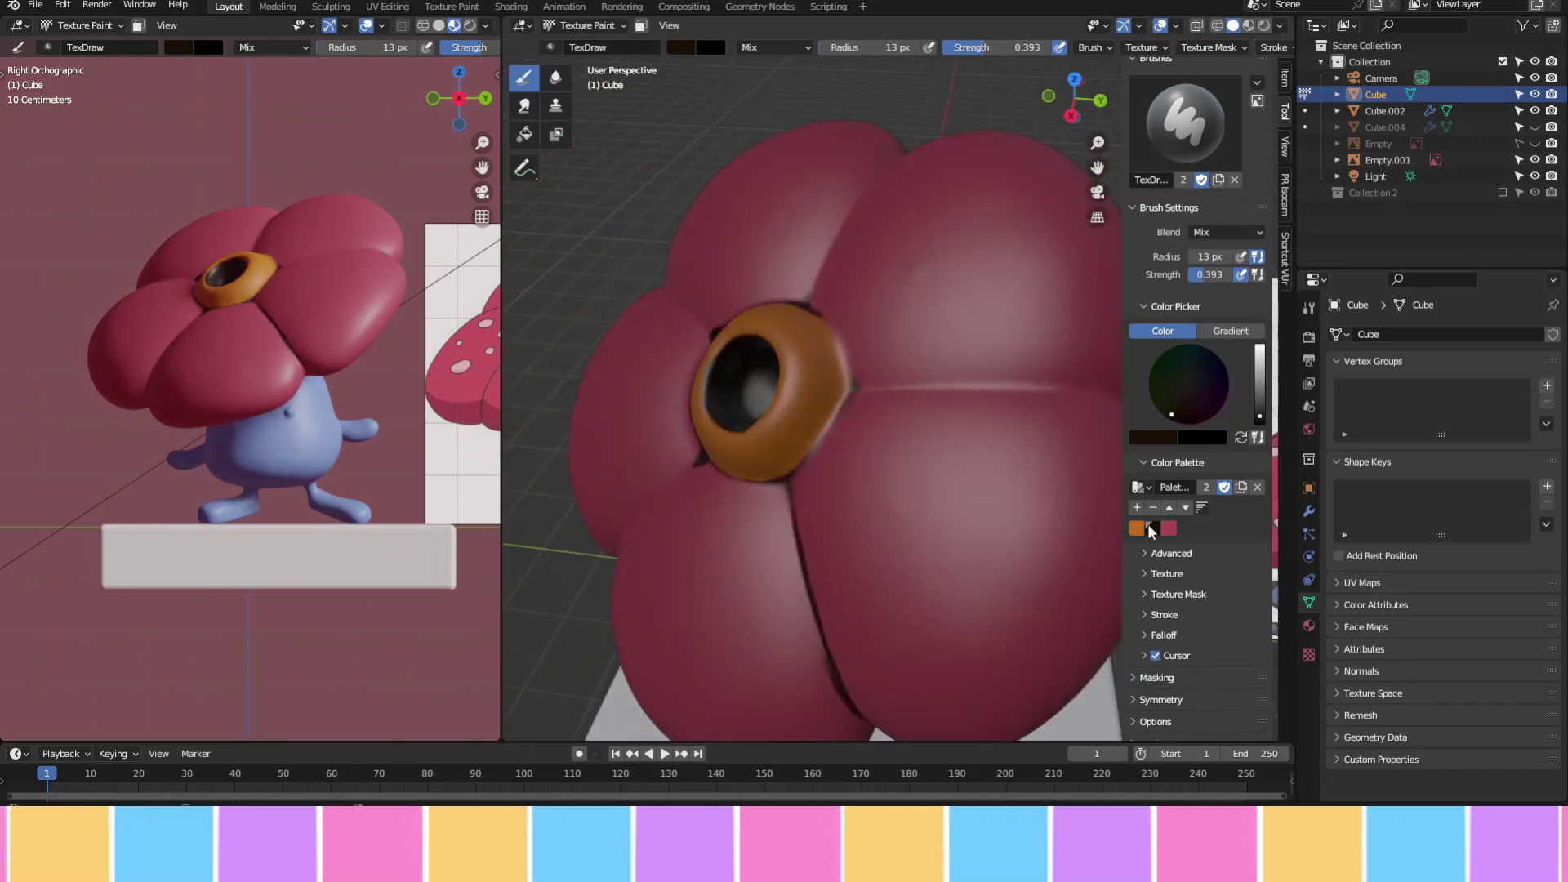
pyautogui.moveTo(762, 409); pyautogui.dragTo(980, 42, button='middle')
pyautogui.moveTo(845, 289)
pyautogui.mouseDown(button='middle')
pyautogui.moveTo(856, 325)
pyautogui.moveTo(848, 297)
pyautogui.mouseUp(button='middle')
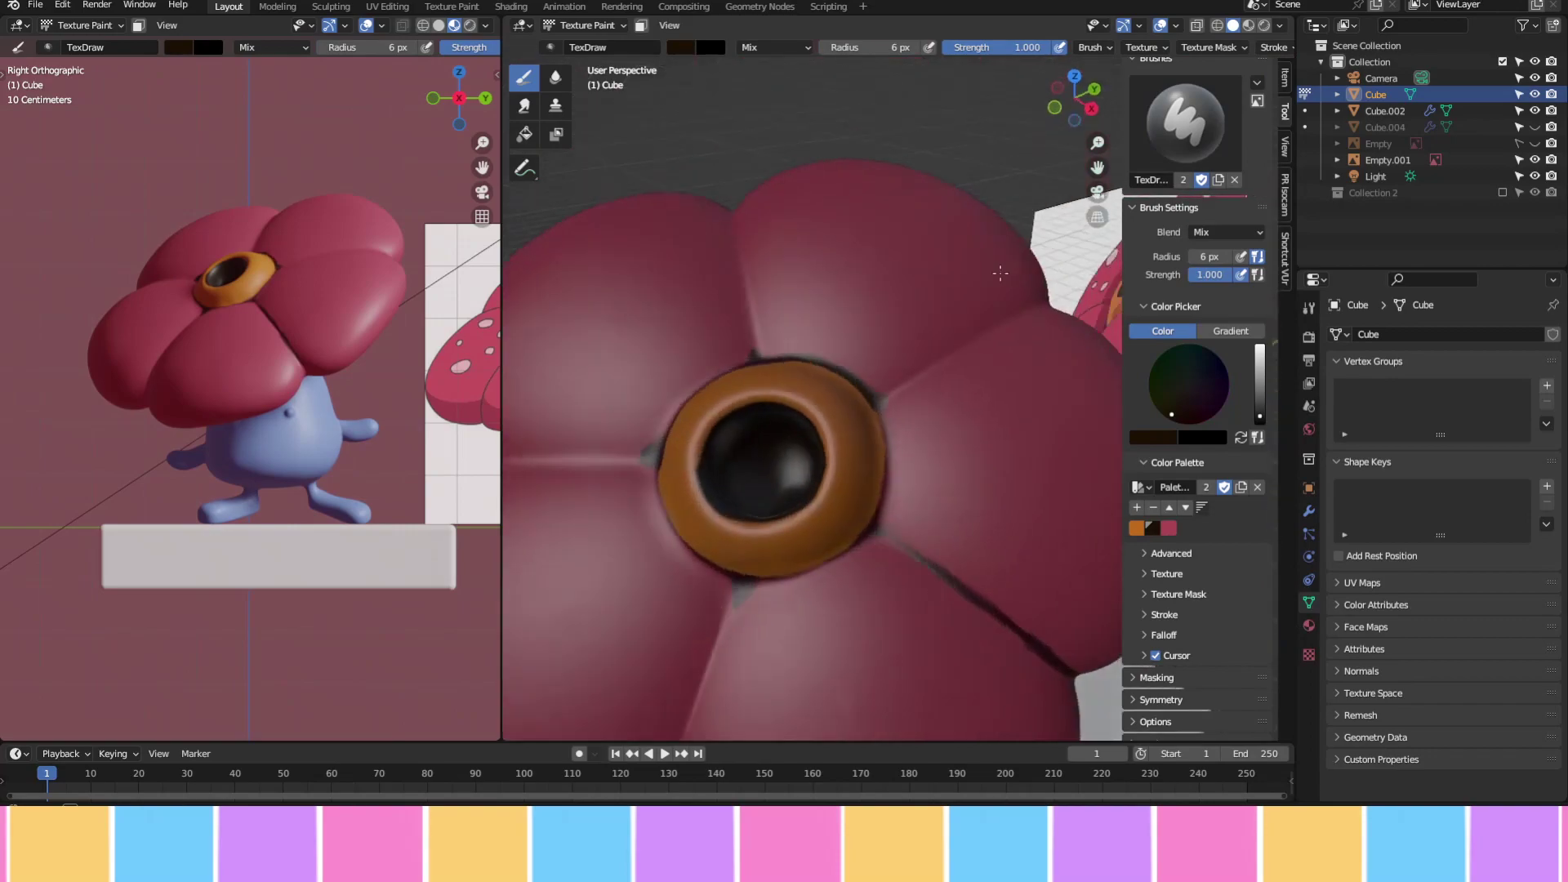
pyautogui.press('s')
pyautogui.hotkey('shift', 'f')
pyautogui.scroll(5, 970, 292)
pyautogui.moveTo(970, 292)
pyautogui.mouseDown(button='middle')
pyautogui.moveTo(849, 486)
pyautogui.moveTo(882, 448)
pyautogui.moveTo(934, 448)
pyautogui.moveTo(1081, 183)
pyautogui.moveTo(709, 494)
pyautogui.mouseUp(button='middle')
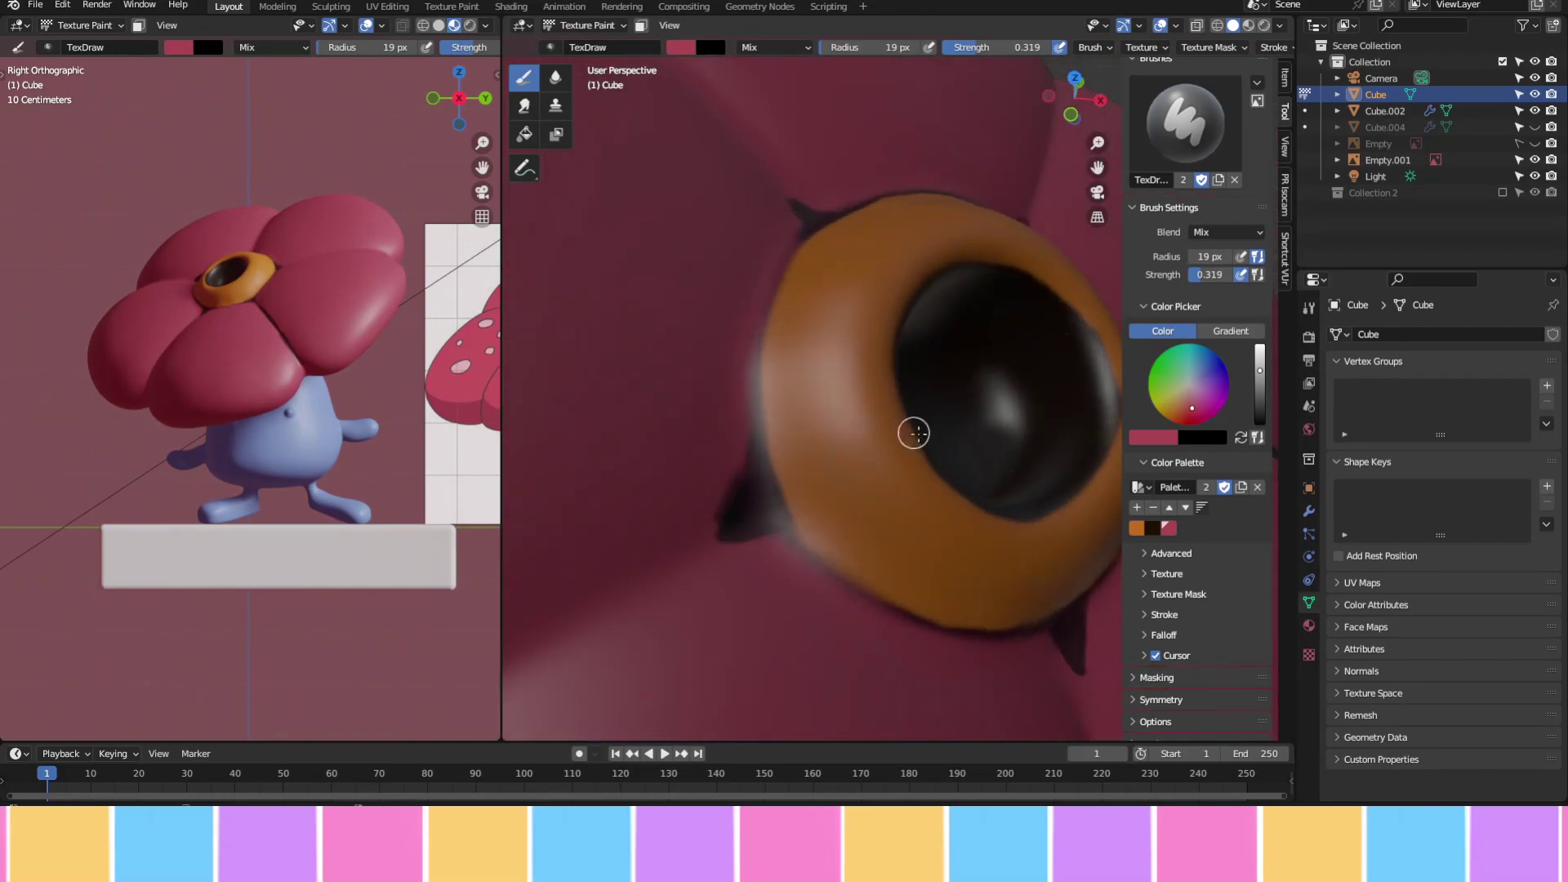
# Enlarge the brush radius and fine-tune its strength while orbiting to face the eye
pyautogui.press('f')
pyautogui.moveTo(914, 433)
pyautogui.mouseDown(button='middle')
pyautogui.moveTo(793, 294)
pyautogui.moveTo(952, 351)
pyautogui.moveTo(784, 312)
pyautogui.mouseUp(button='middle')
pyautogui.moveTo(749, 565)
pyautogui.mouseDown(button='middle')
pyautogui.moveTo(833, 252)
pyautogui.moveTo(829, 305)
pyautogui.mouseUp(button='middle')
pyautogui.moveTo(893, 551); pyautogui.dragTo(934, 415, button='middle')
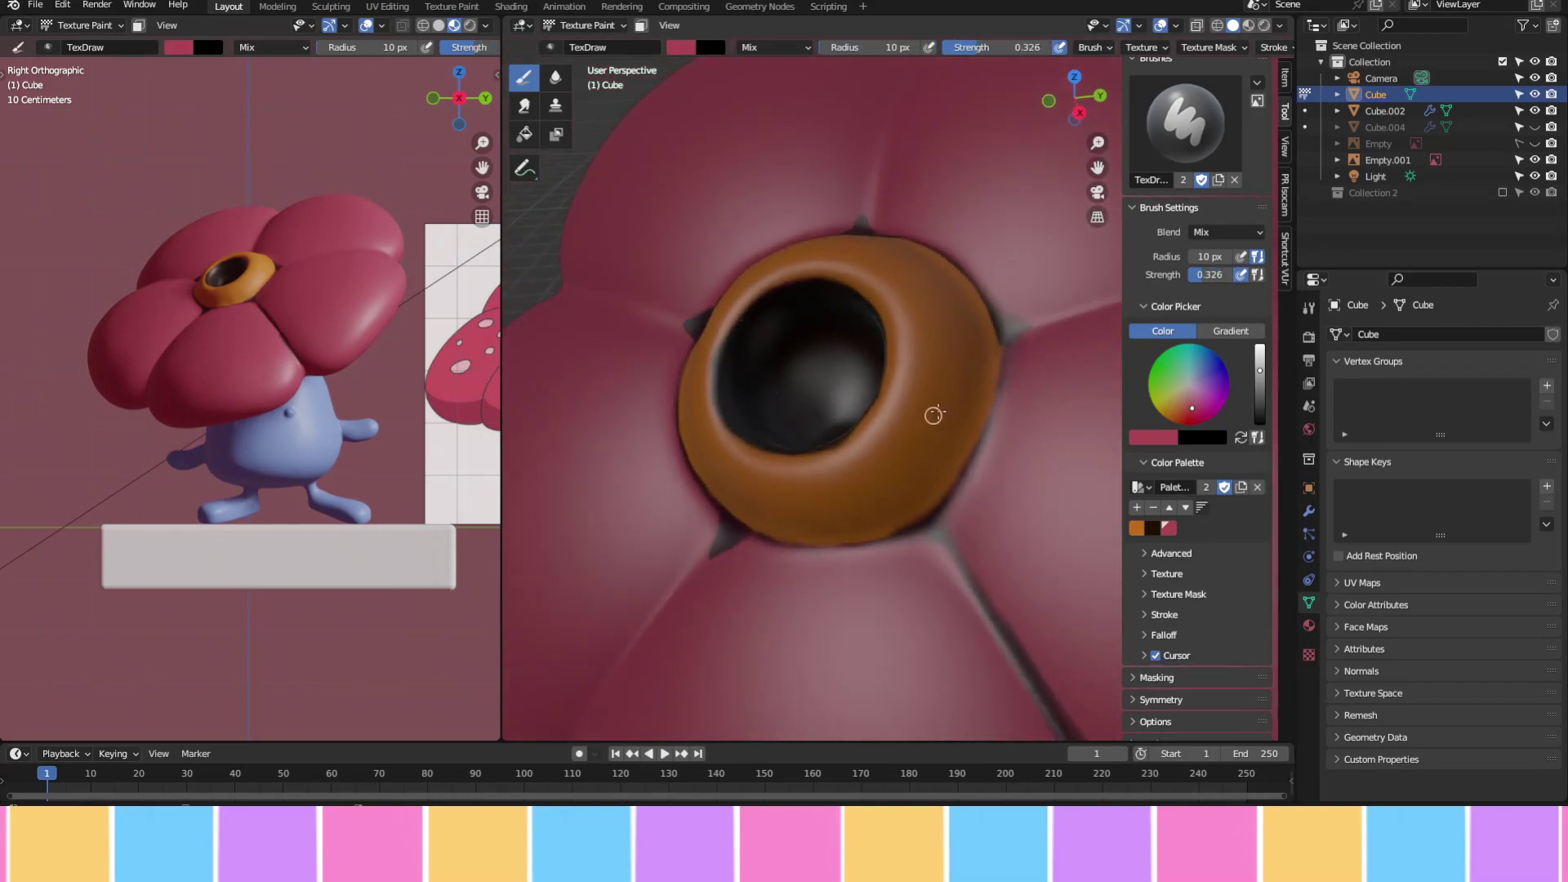
pyautogui.moveTo(952, 495)
pyautogui.mouseDown(button='middle')
pyautogui.moveTo(1035, 413)
pyautogui.moveTo(917, 535)
pyautogui.moveTo(1044, 483)
pyautogui.moveTo(1057, 392)
pyautogui.moveTo(906, 392)
pyautogui.mouseUp(button='middle')
pyautogui.scroll(-5, 1056, 392)
pyautogui.scroll(3, 907, 392)
pyautogui.moveTo(992, 48); pyautogui.dragTo(1013, 50)
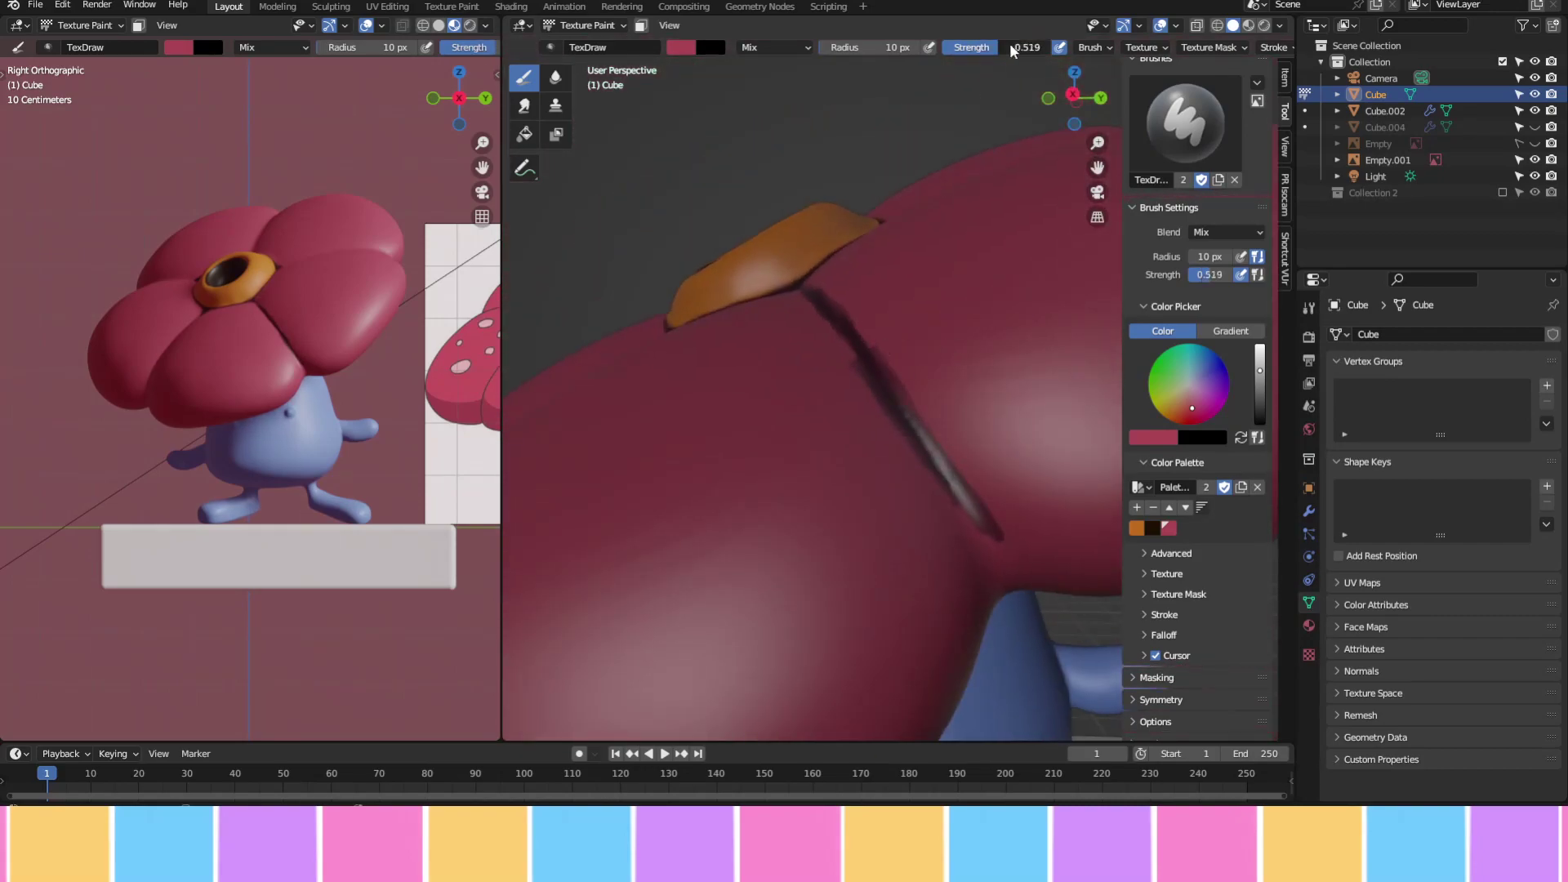
pyautogui.moveTo(920, 424)
pyautogui.mouseDown(button='middle')
pyautogui.moveTo(858, 490)
pyautogui.moveTo(991, 532)
pyautogui.moveTo(906, 461)
pyautogui.moveTo(937, 360)
pyautogui.moveTo(853, 593)
pyautogui.moveTo(961, 527)
pyautogui.mouseUp(button='middle')
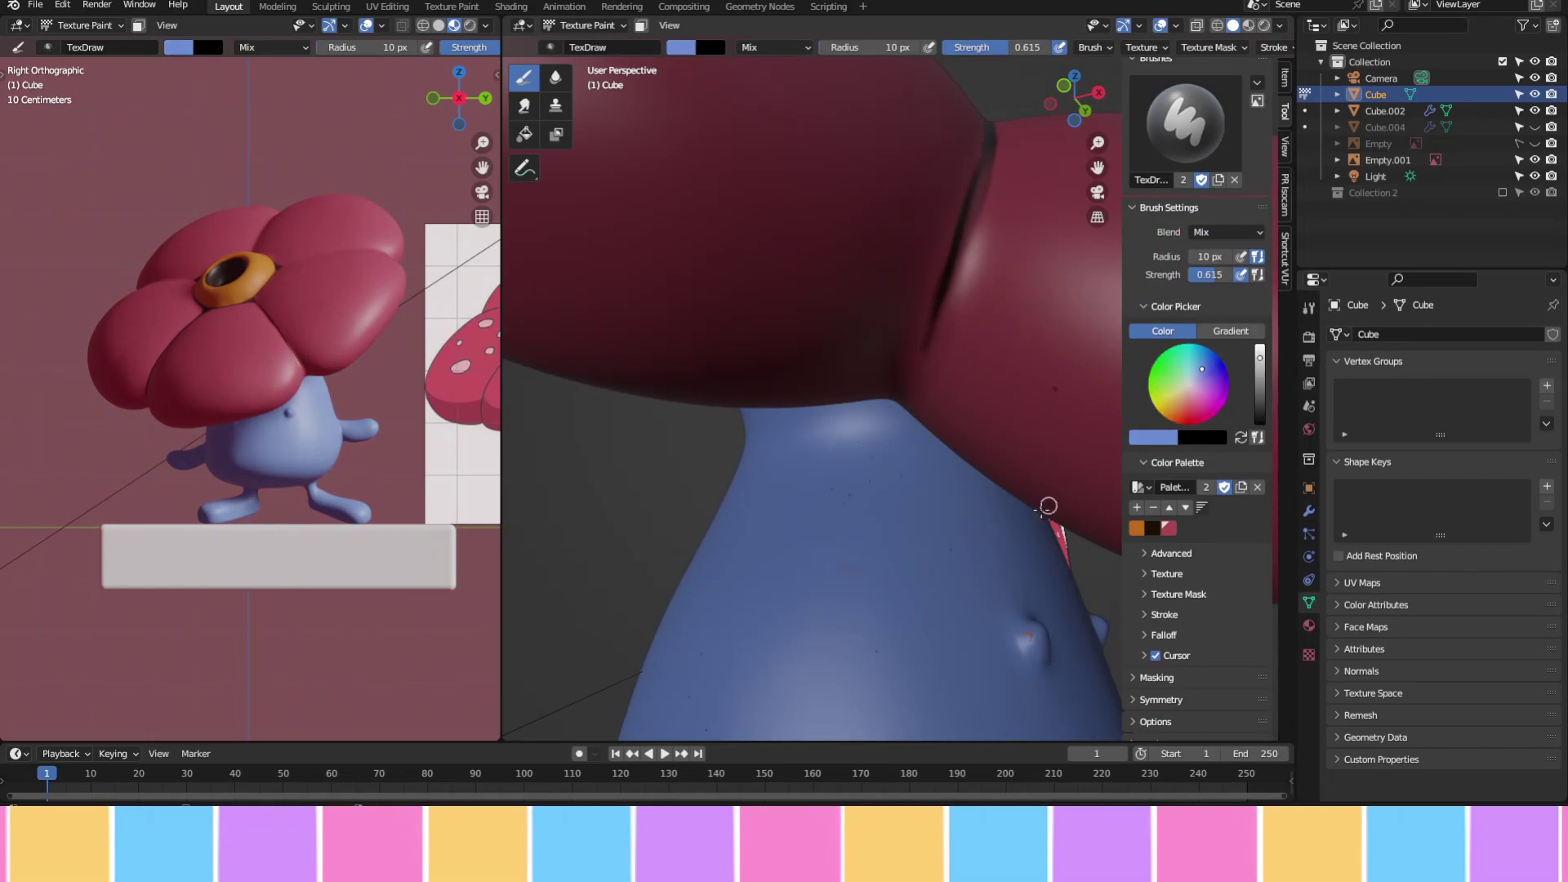
pyautogui.click(1152, 528)
pyautogui.moveTo(1004, 539)
pyautogui.mouseDown(button='middle')
pyautogui.moveTo(955, 560)
pyautogui.moveTo(994, 444)
pyautogui.moveTo(966, 473)
pyautogui.moveTo(861, 368)
pyautogui.mouseUp(button='middle')
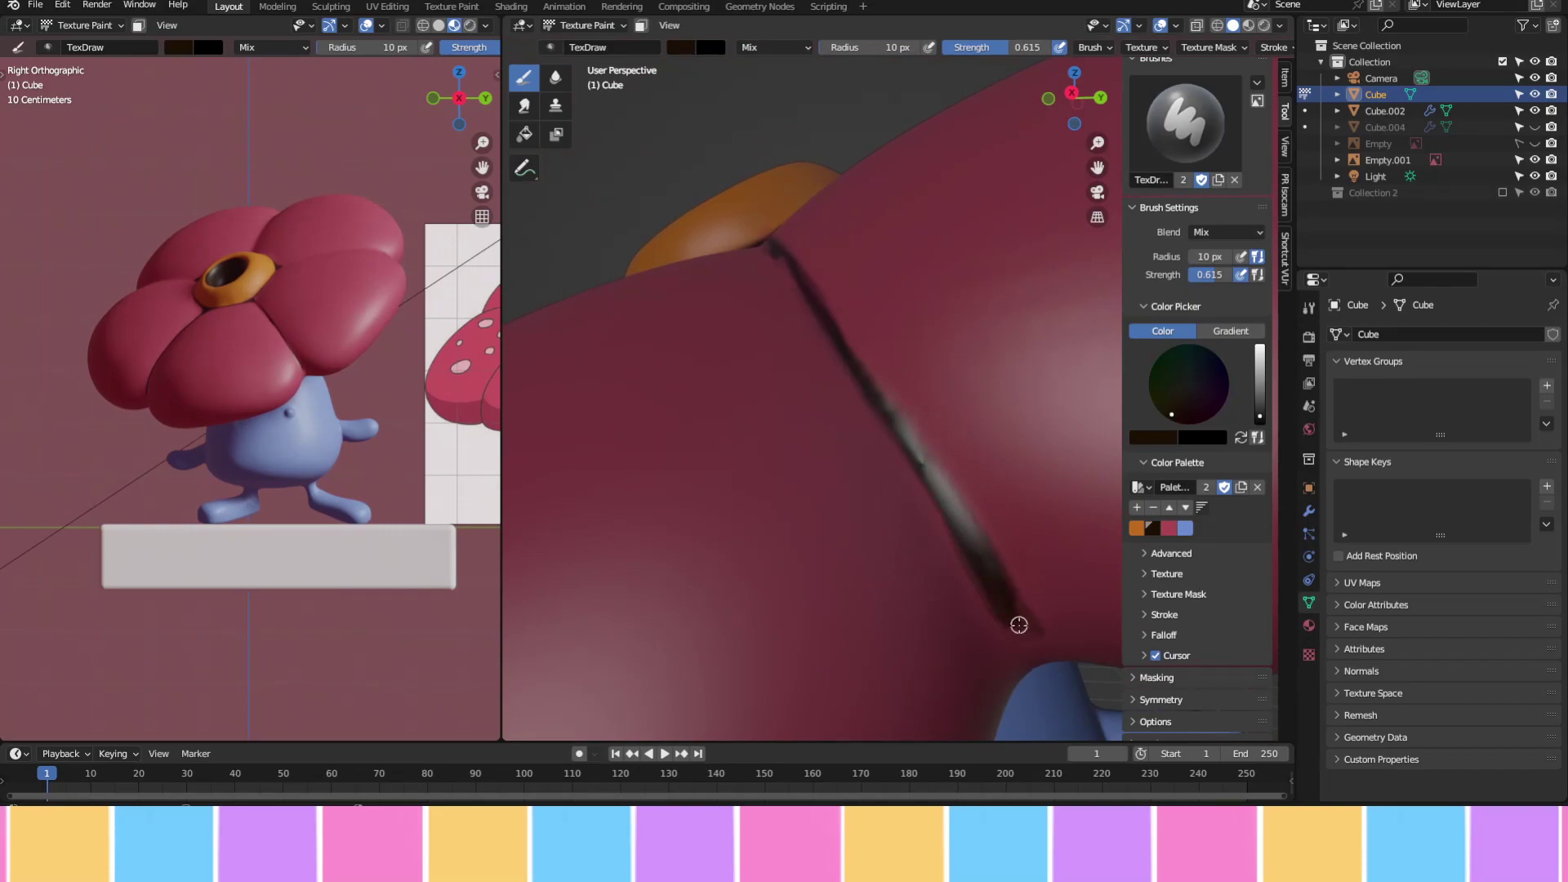
pyautogui.moveTo(1018, 625)
pyautogui.mouseDown(button='middle')
pyautogui.moveTo(893, 465)
pyautogui.moveTo(994, 539)
pyautogui.moveTo(1011, 504)
pyautogui.moveTo(996, 487)
pyautogui.moveTo(655, 528)
pyautogui.moveTo(871, 567)
pyautogui.mouseUp(button='middle')
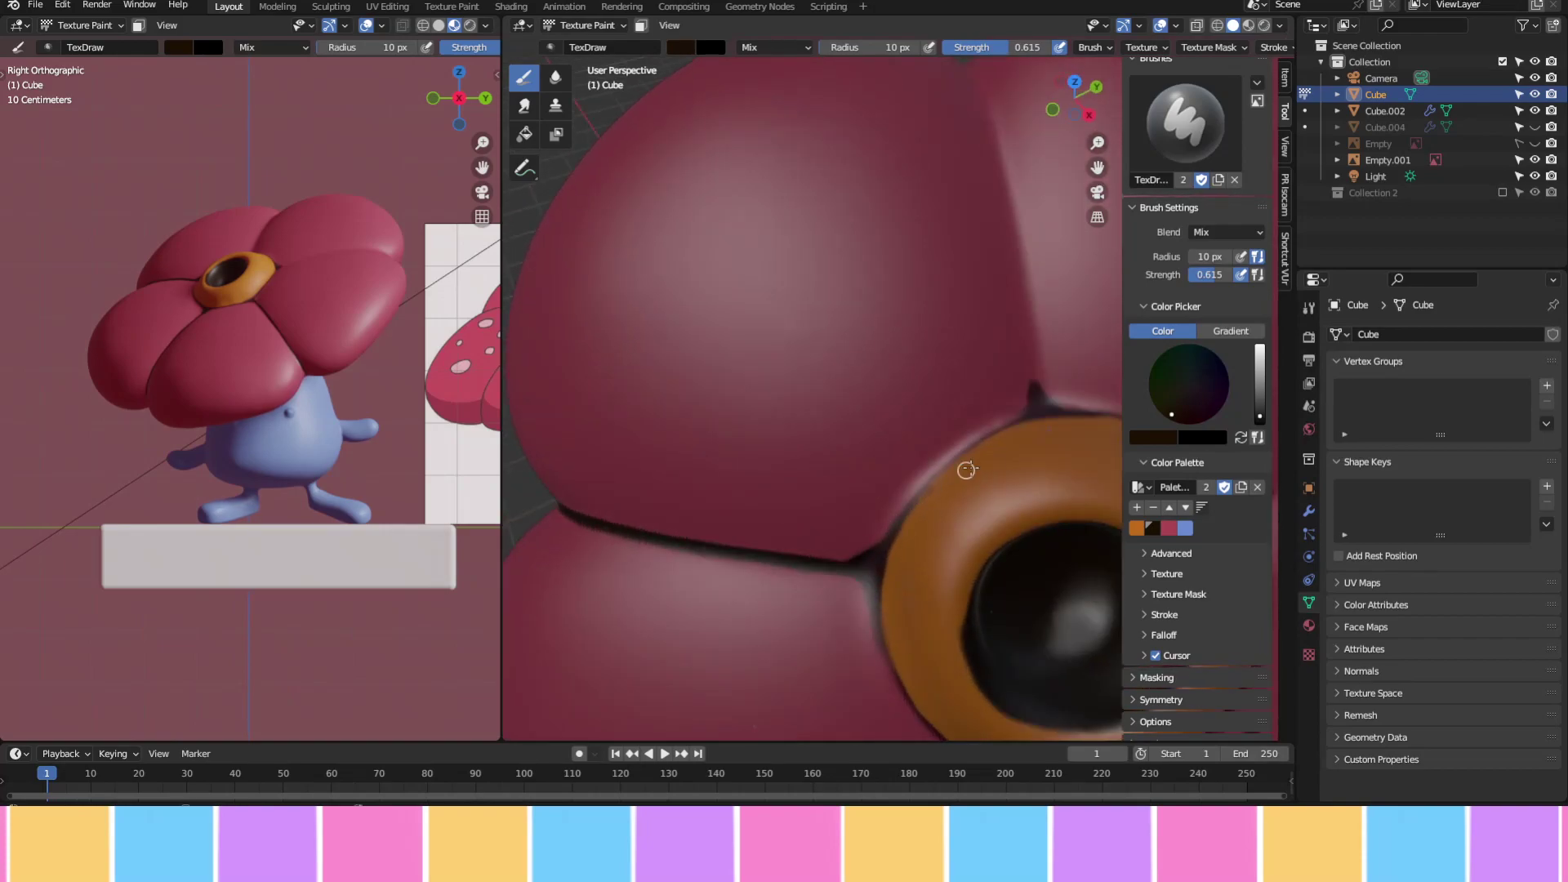
pyautogui.moveTo(966, 469); pyautogui.dragTo(882, 163, button='middle')
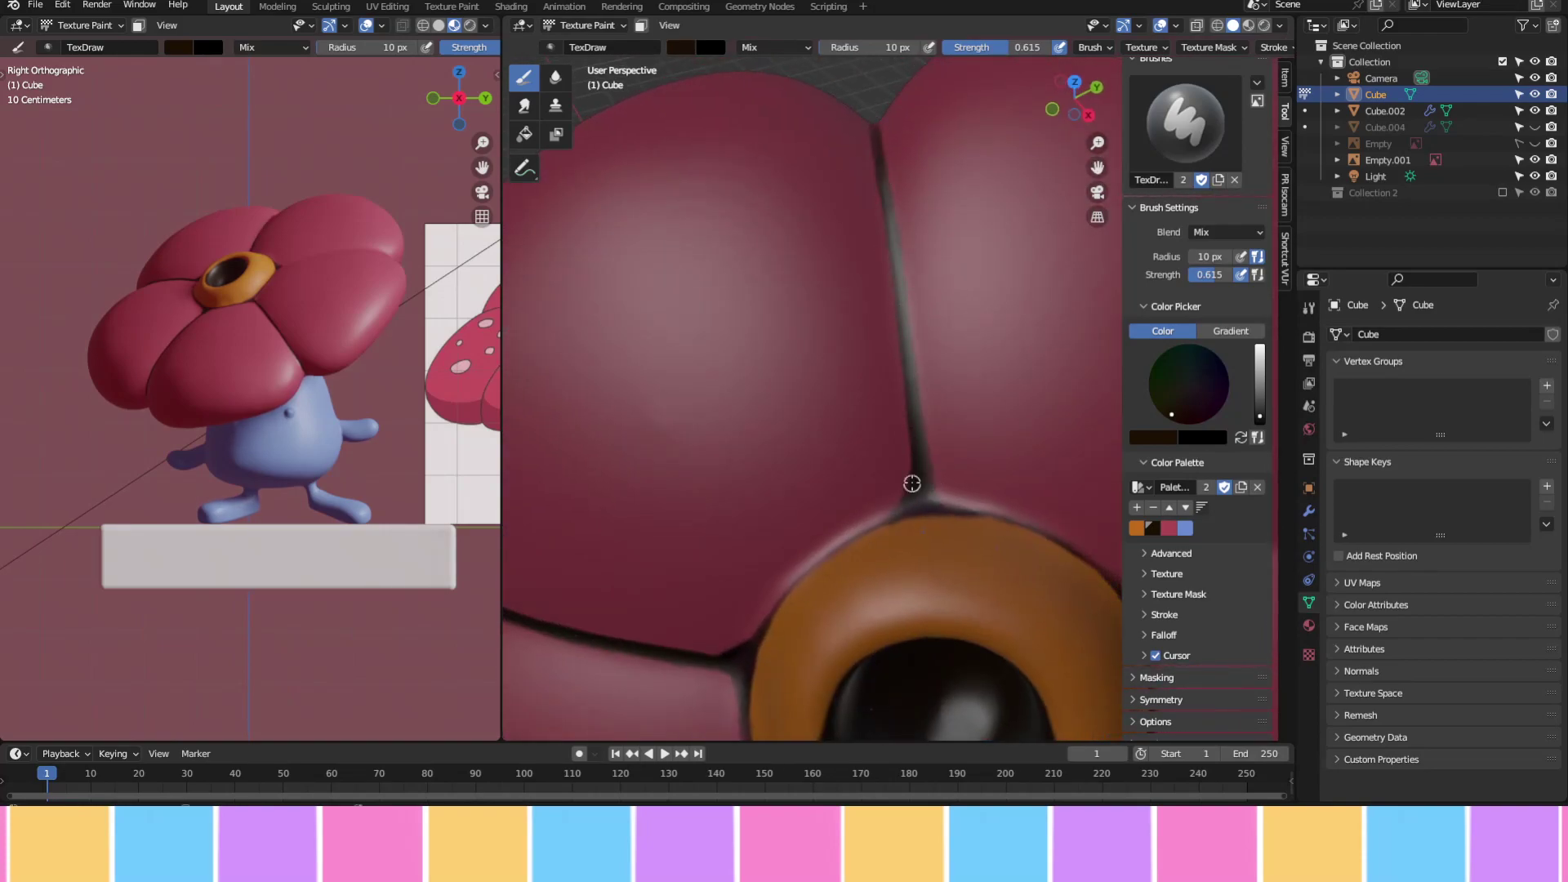
pyautogui.moveTo(959, 497)
pyautogui.mouseDown(button='middle')
pyautogui.moveTo(987, 455)
pyautogui.moveTo(809, 515)
pyautogui.mouseUp(button='middle')
pyautogui.moveTo(763, 442); pyautogui.dragTo(922, 106, button='middle')
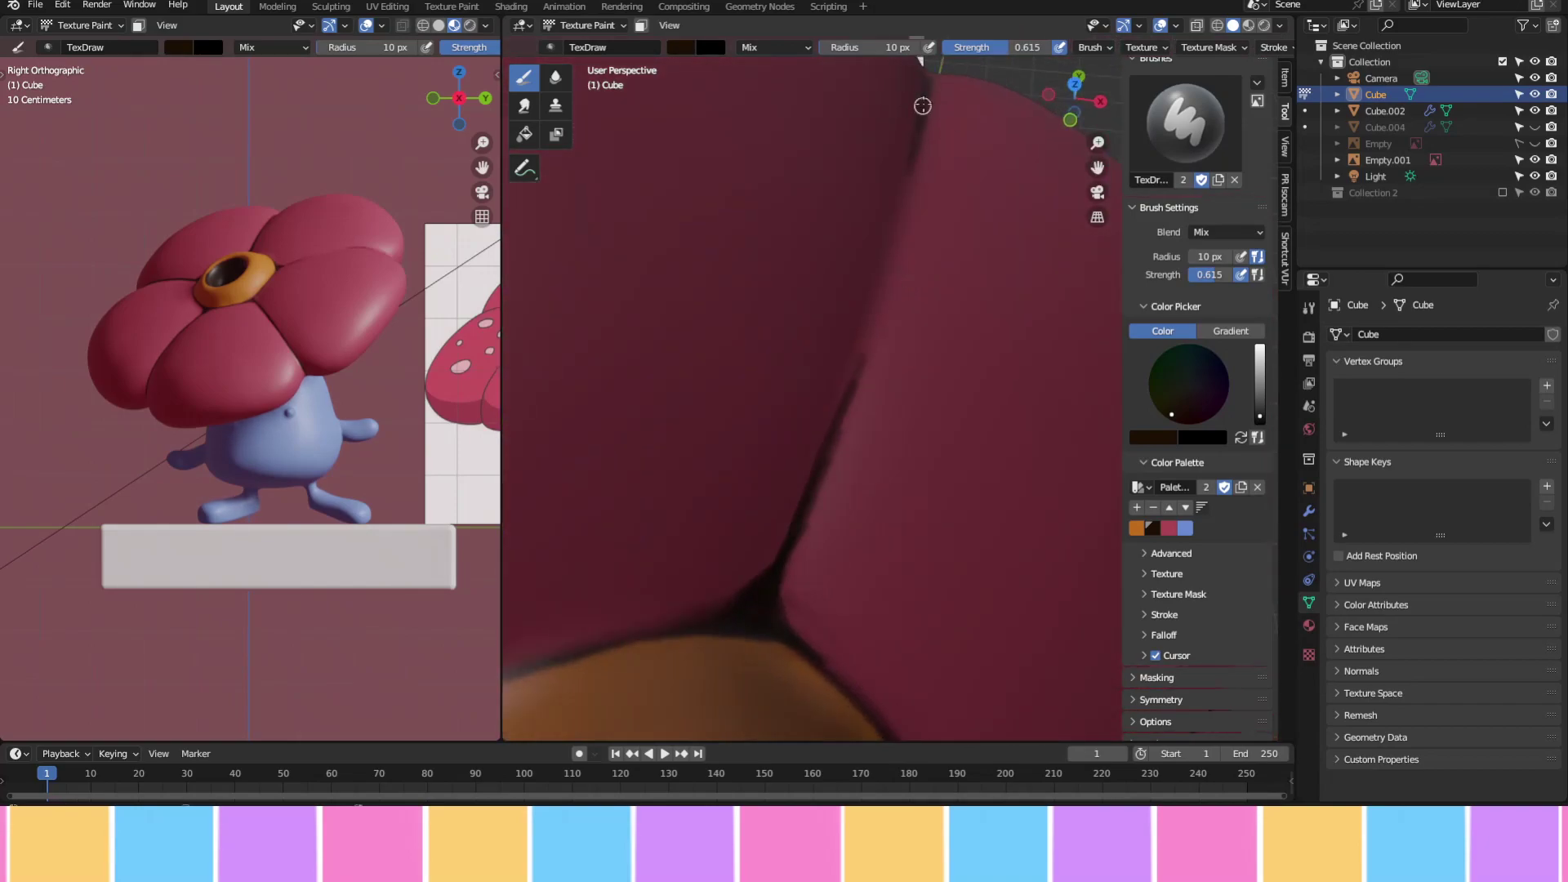
pyautogui.moveTo(792, 622)
pyautogui.mouseDown(button='middle')
pyautogui.moveTo(703, 531)
pyautogui.moveTo(821, 523)
pyautogui.moveTo(1061, 424)
pyautogui.mouseUp(button='middle')
pyautogui.scroll(-6, 828, 519)
pyautogui.scroll(5, 898, 490)
pyautogui.scroll(2, 1200, 405)
pyautogui.scroll(3, 1184, 490)
pyautogui.scroll(2, 1168, 587)
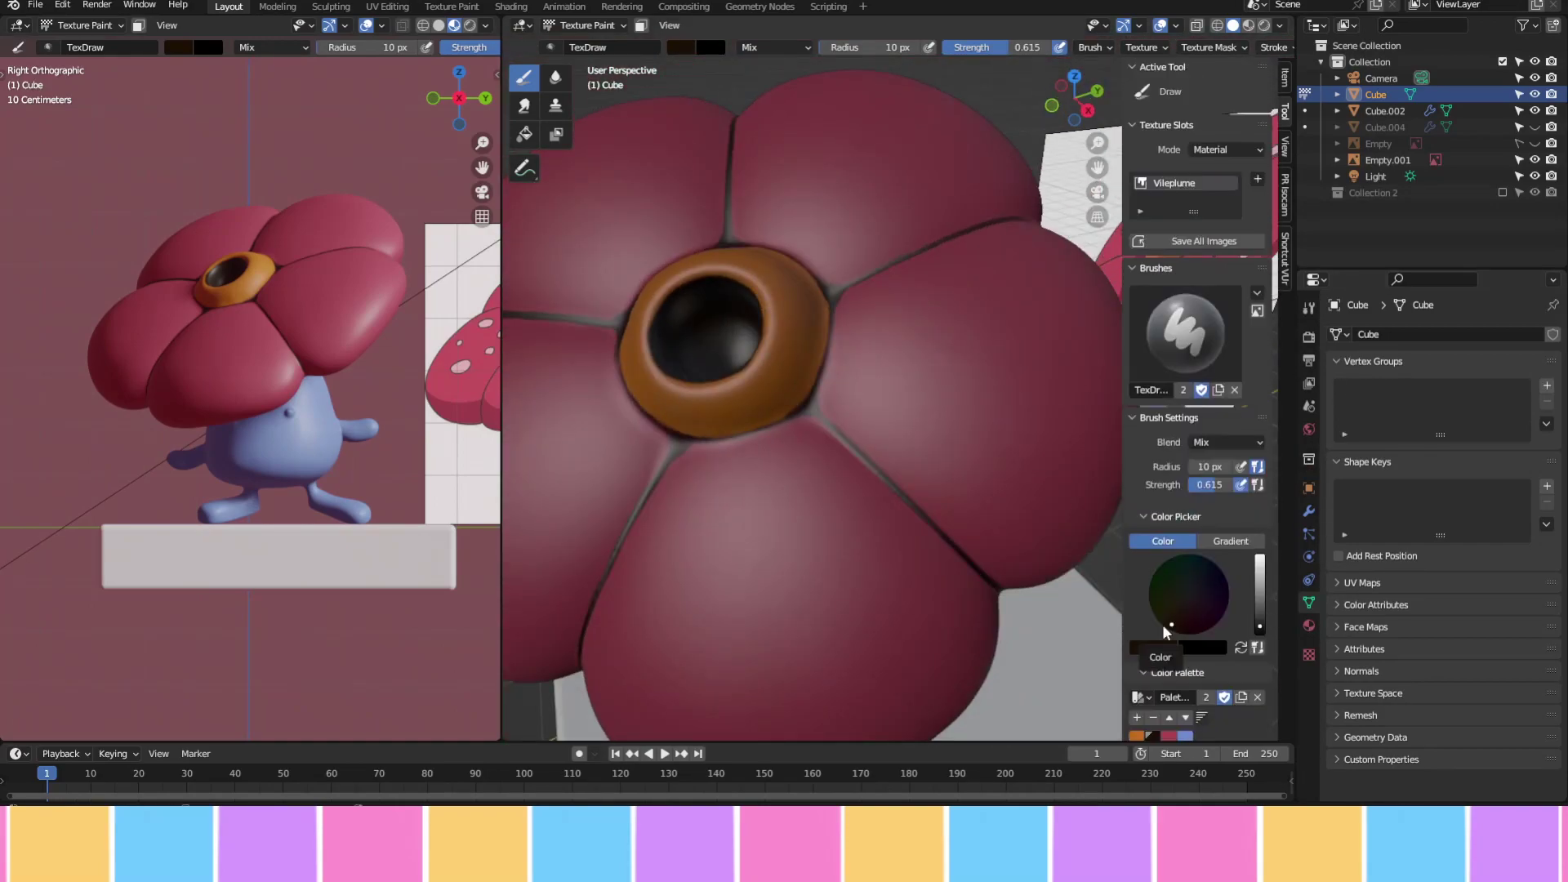
pyautogui.hotkey('shift', 'F10')
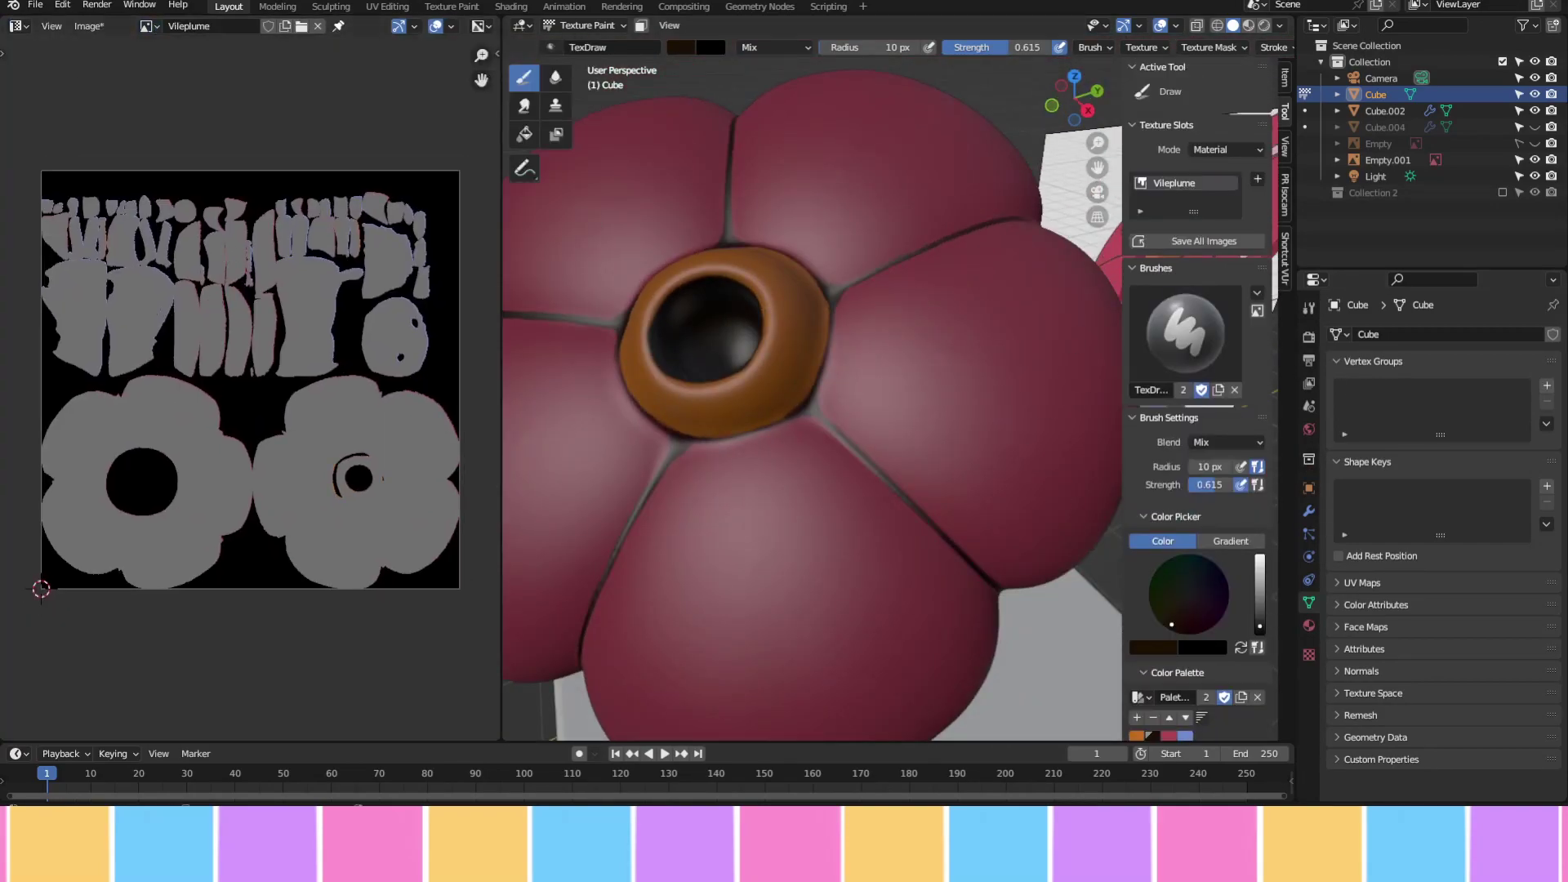
pyautogui.click(147, 26)
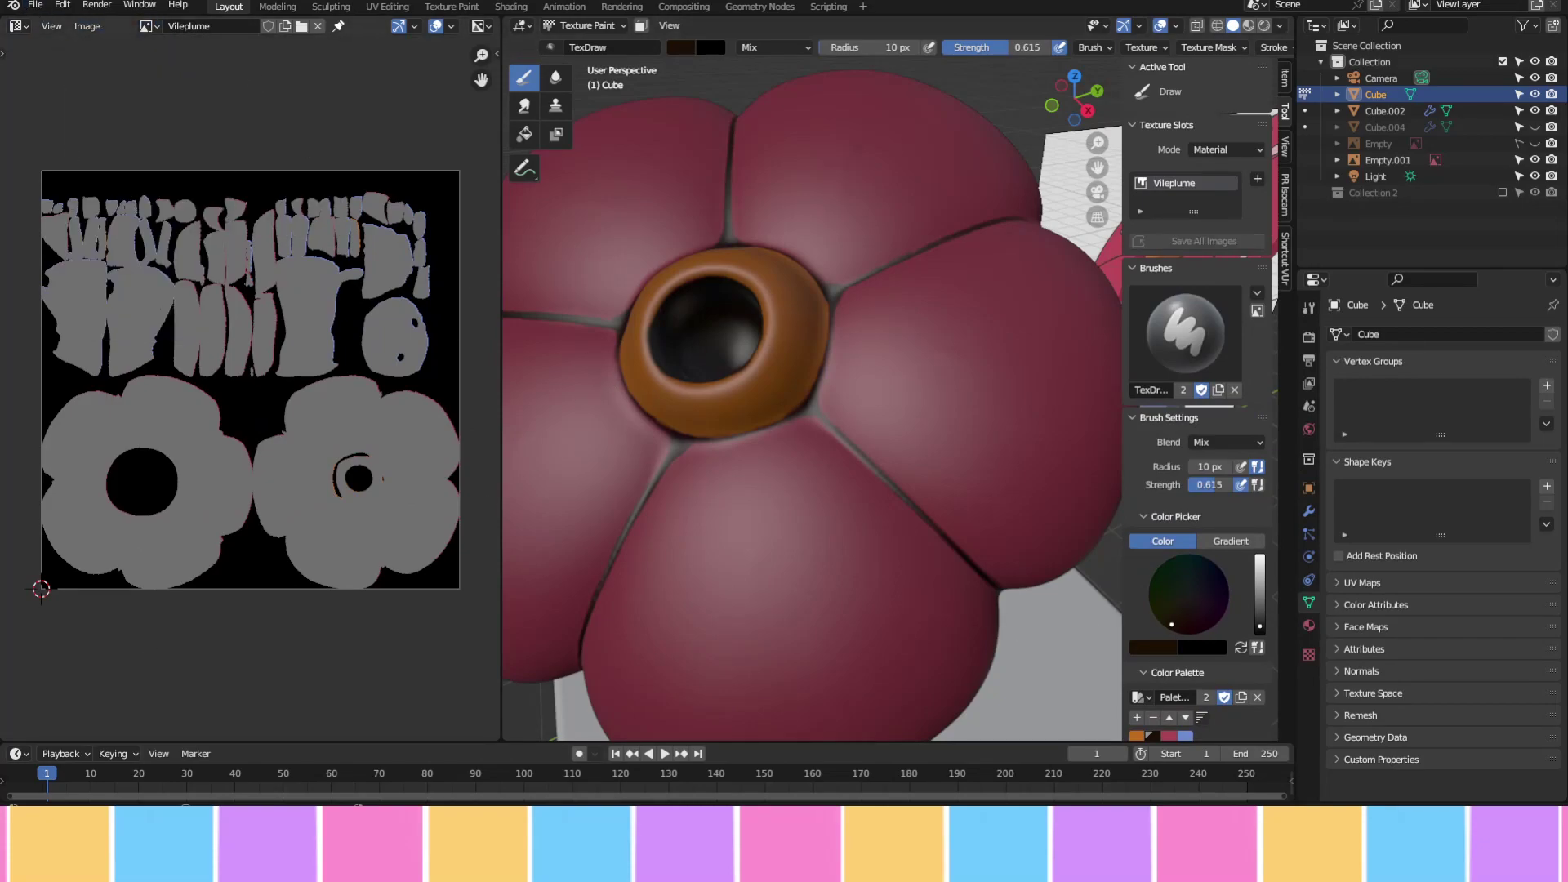
pyautogui.click(18, 26)
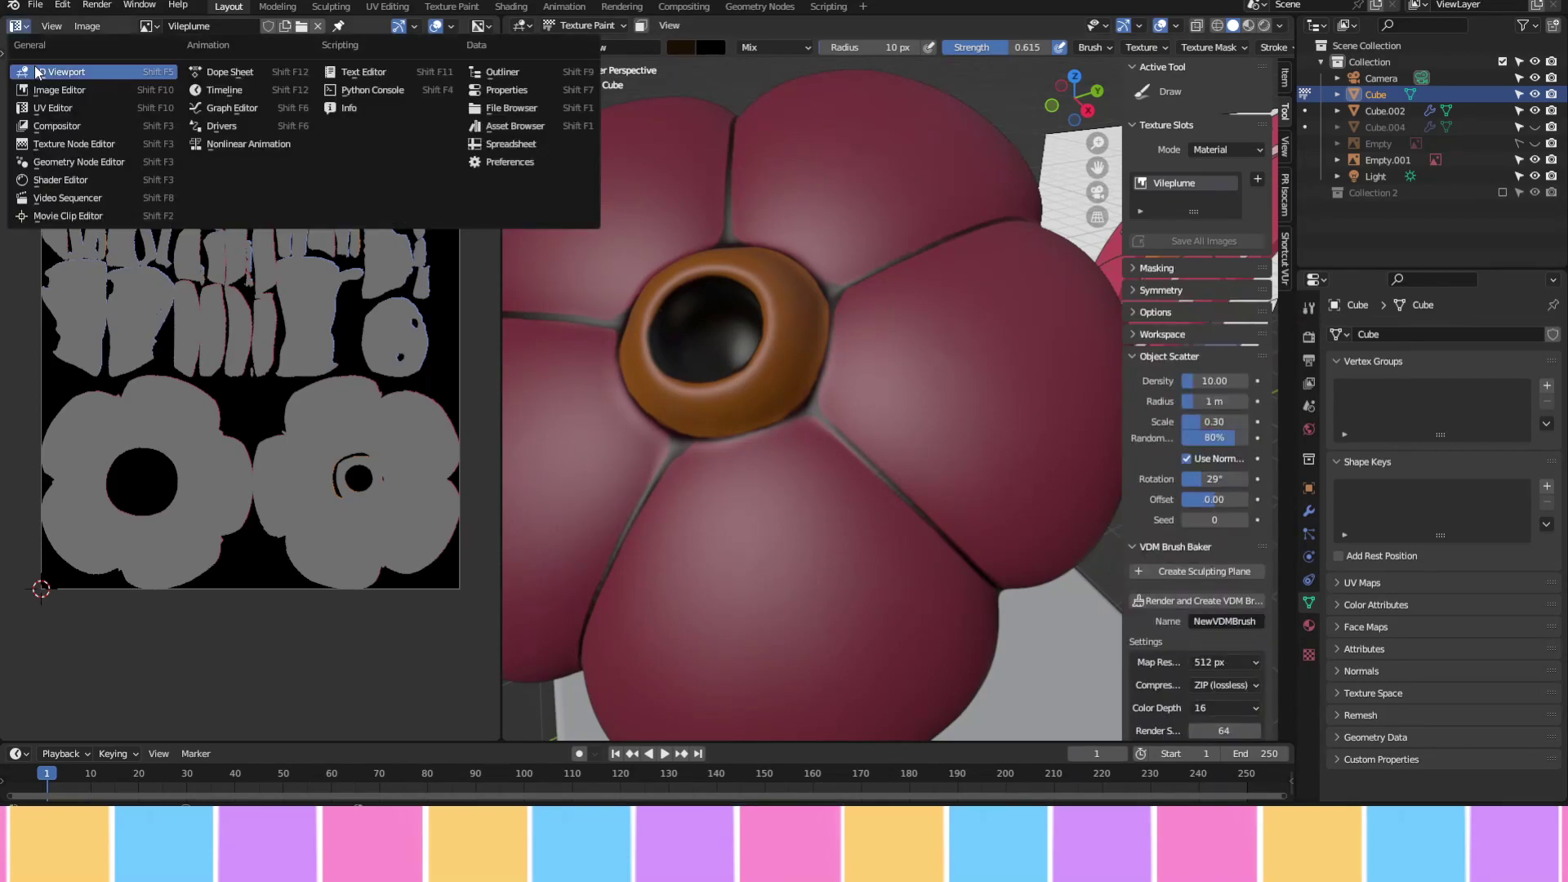
pyautogui.click(73, 51)
pyautogui.scroll(-3, 781, 490)
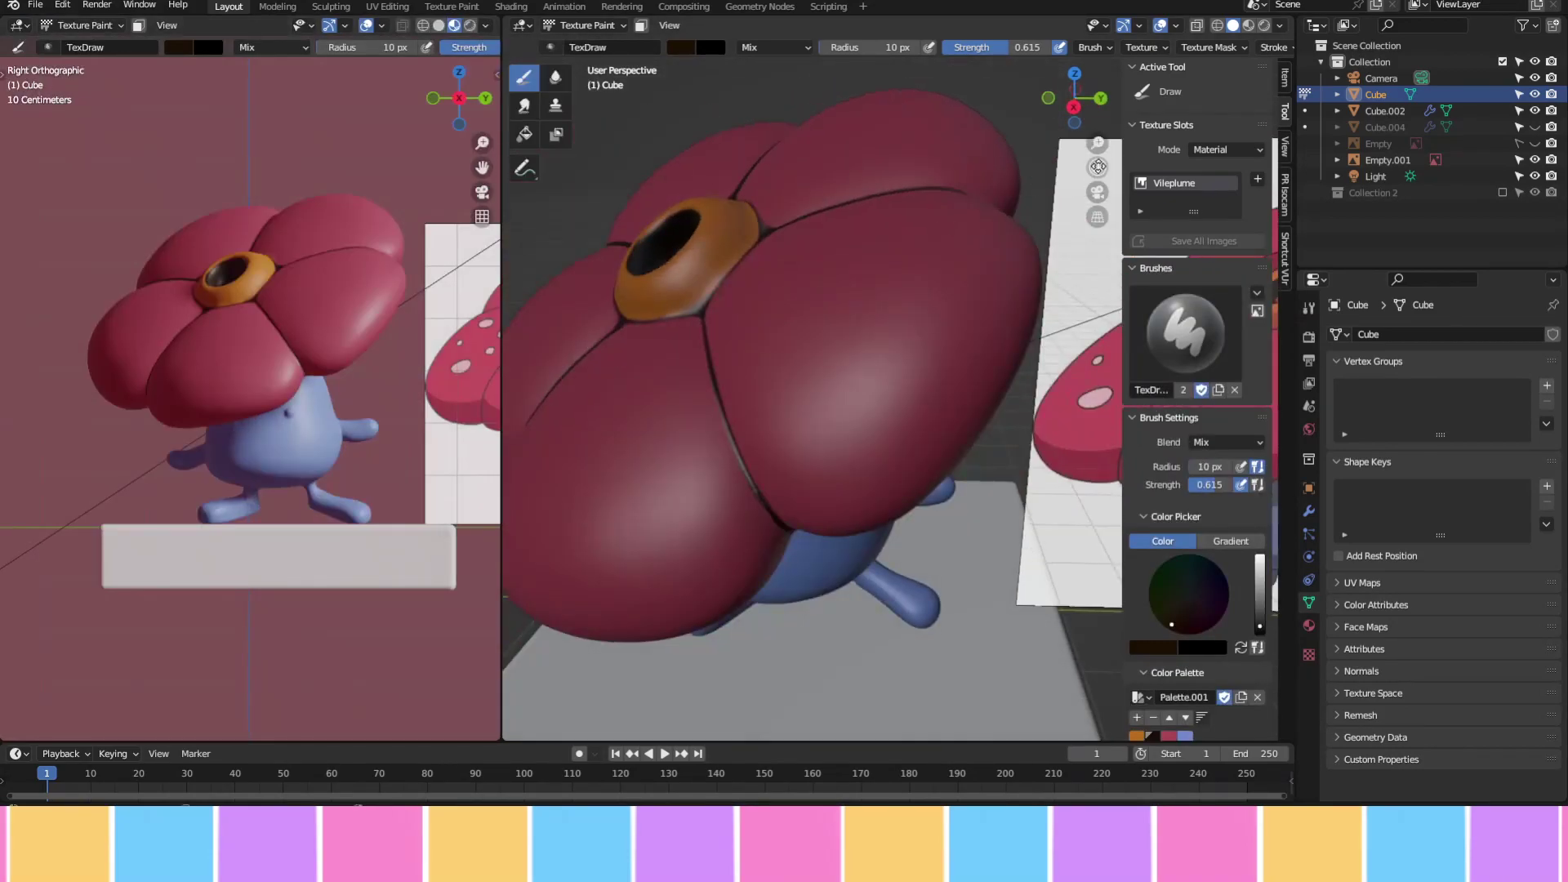
pyautogui.moveTo(764, 289)
pyautogui.mouseDown(button='middle')
pyautogui.moveTo(733, 317)
pyautogui.moveTo(819, 366)
pyautogui.mouseUp(button='middle')
# Set the brush to a red-brown and start painting inside the eye
pyautogui.press('s')
pyautogui.scroll(5, 819, 366)
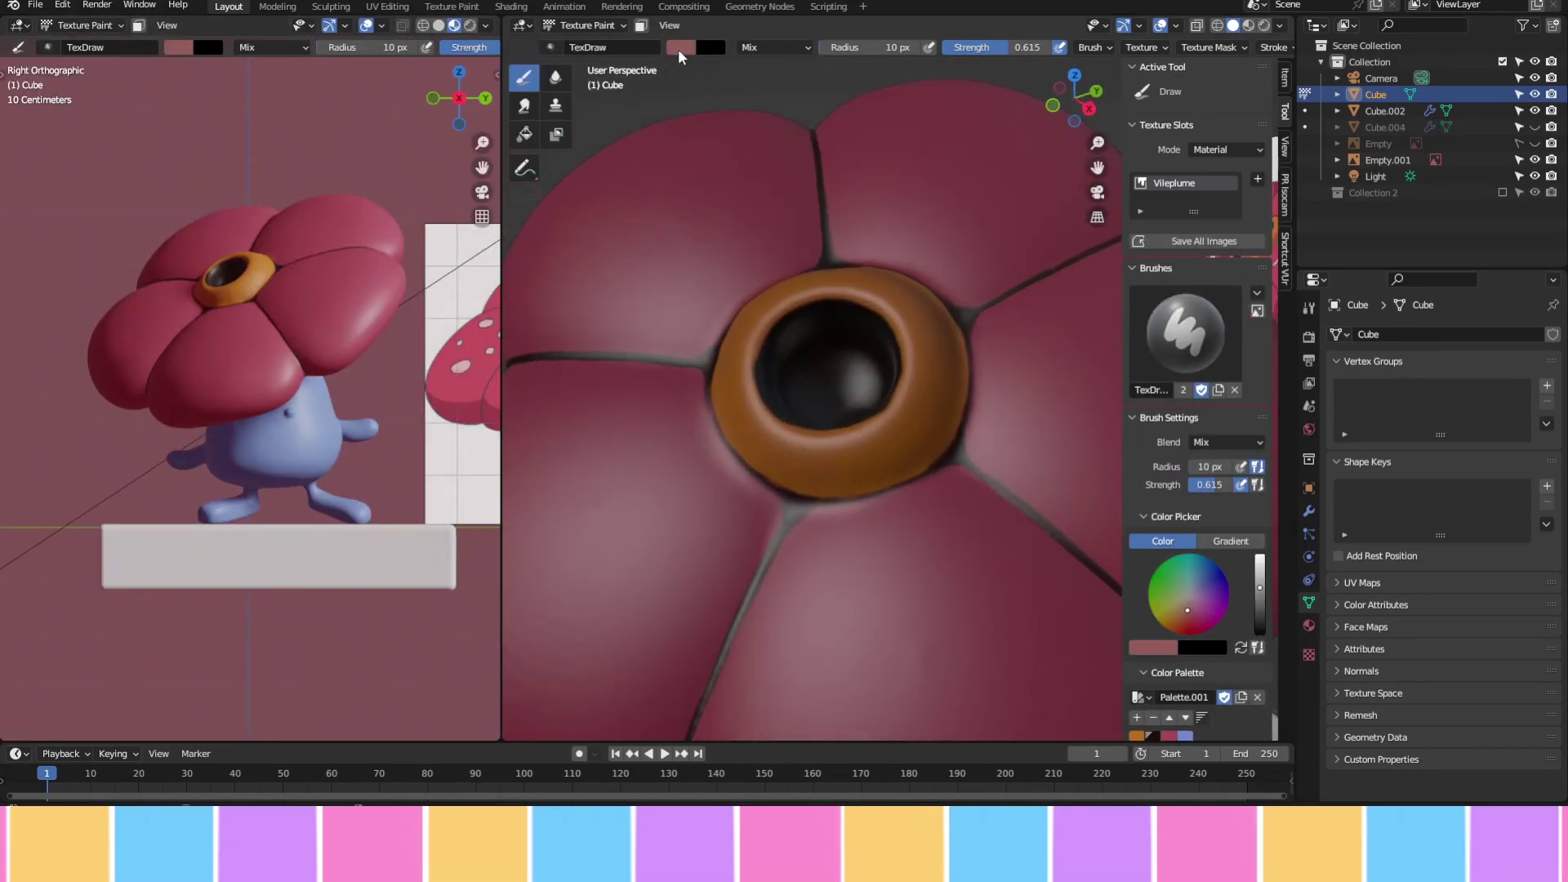
pyautogui.click(678, 49)
pyautogui.click(719, 163)
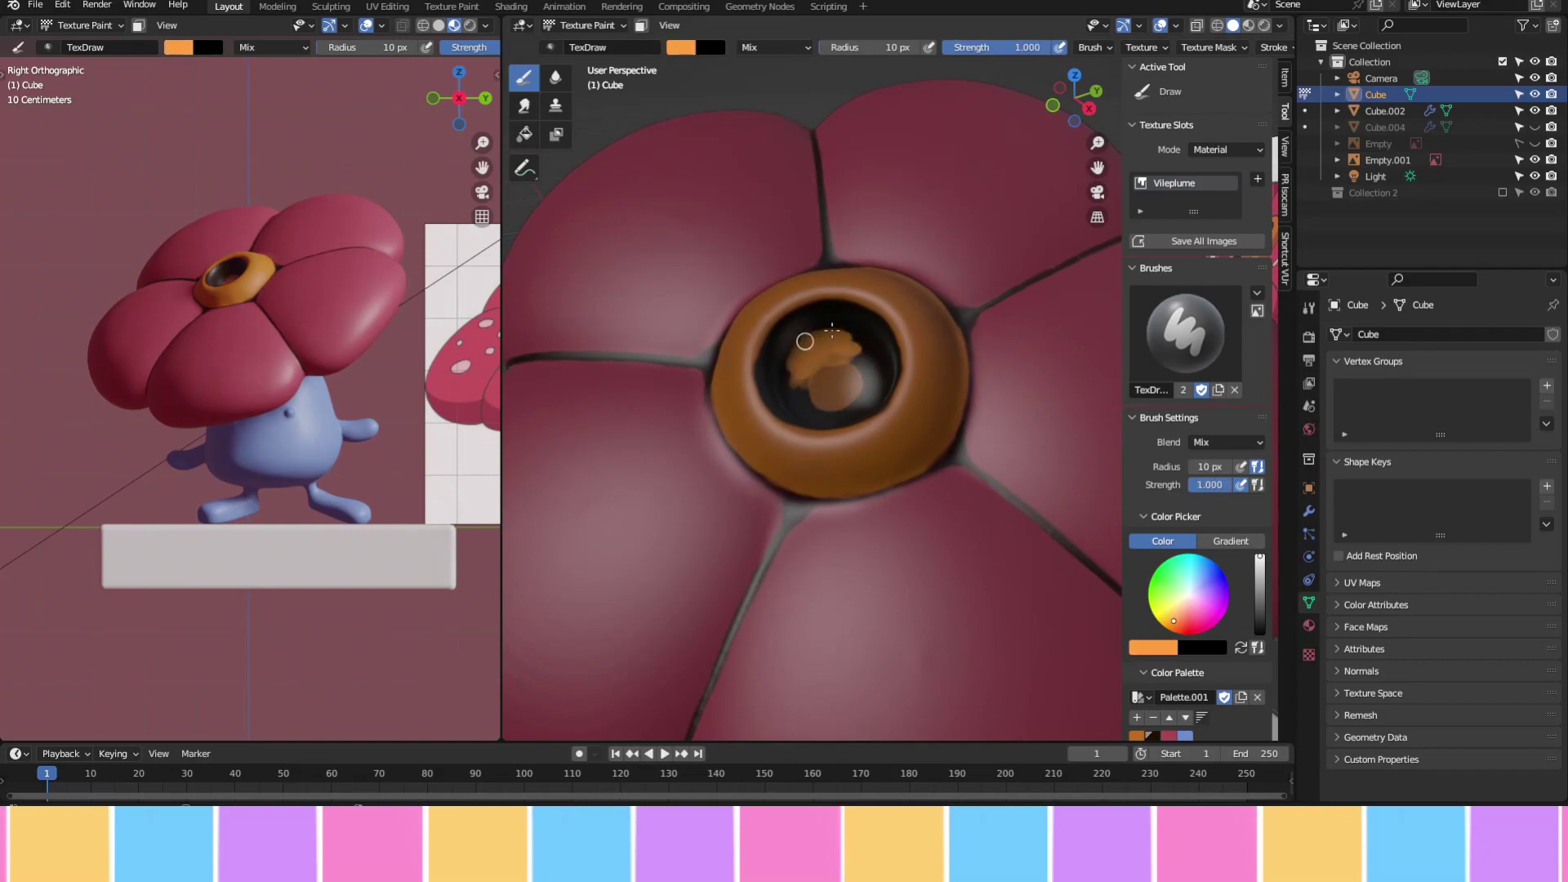
pyautogui.moveTo(856, 352); pyautogui.dragTo(825, 359, button='middle')
pyautogui.click(678, 47)
pyautogui.moveTo(796, 98); pyautogui.dragTo(796, 155)
pyautogui.moveTo(816, 384); pyautogui.dragTo(794, 357)
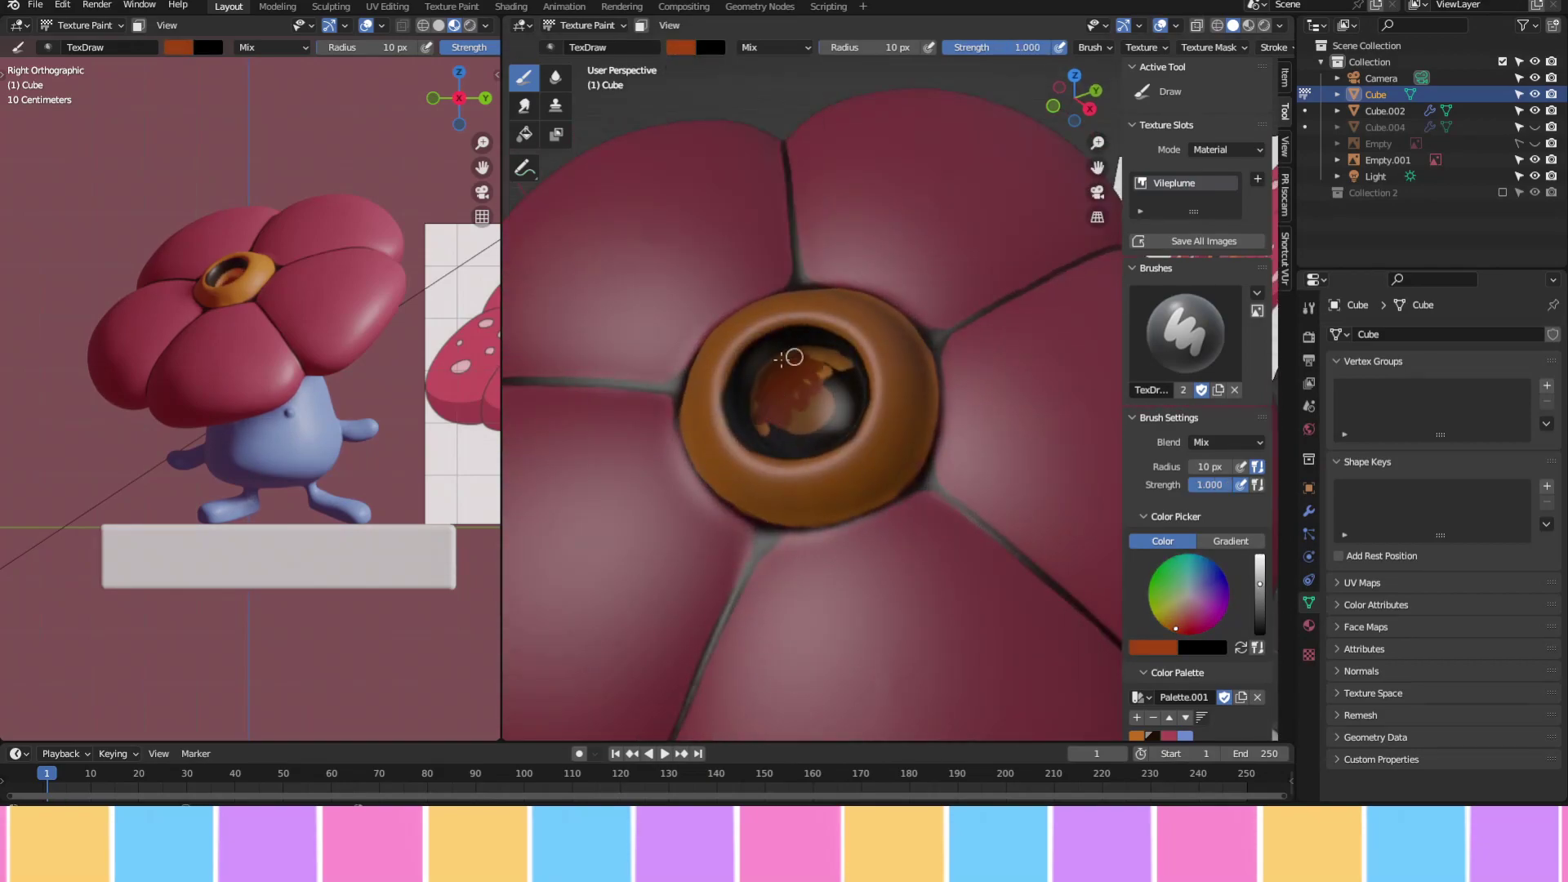
# Enlarge the brush and fill the eye interior with red-brown
pyautogui.scroll(5, 796, 353)
pyautogui.press('f')
pyautogui.click(898, 367)
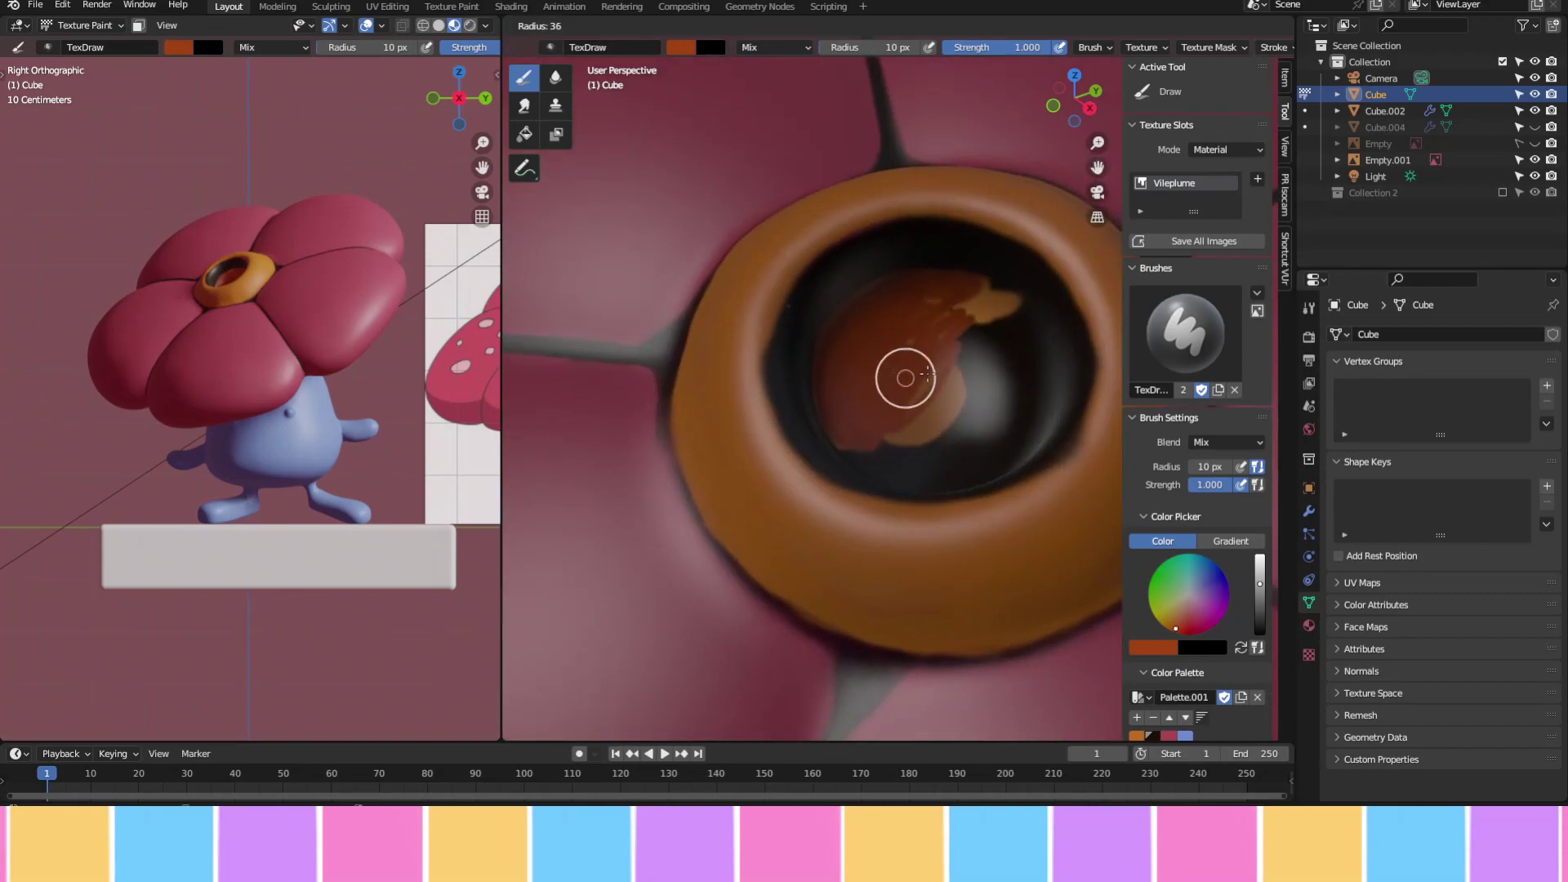
pyautogui.moveTo(899, 367); pyautogui.dragTo(954, 334)
pyautogui.moveTo(954, 334); pyautogui.dragTo(915, 578, button='middle')
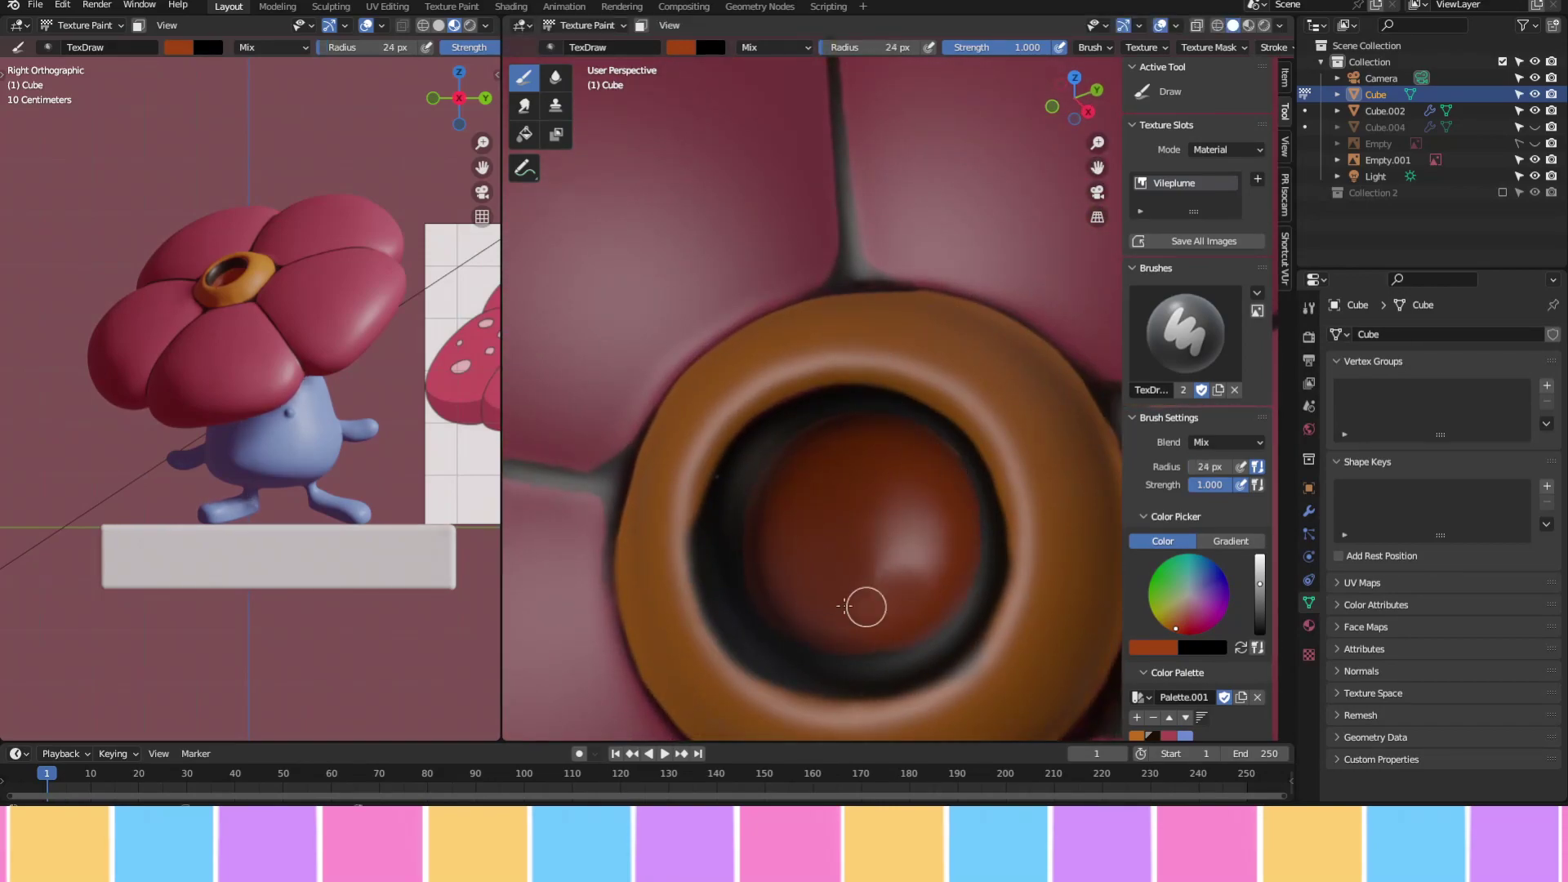
pyautogui.moveTo(882, 632)
pyautogui.mouseDown(button='middle')
pyautogui.moveTo(882, 378)
pyautogui.moveTo(1043, 413)
pyautogui.moveTo(941, 366)
pyautogui.moveTo(972, 672)
pyautogui.moveTo(671, 614)
pyautogui.moveTo(1065, 608)
pyautogui.mouseUp(button='middle')
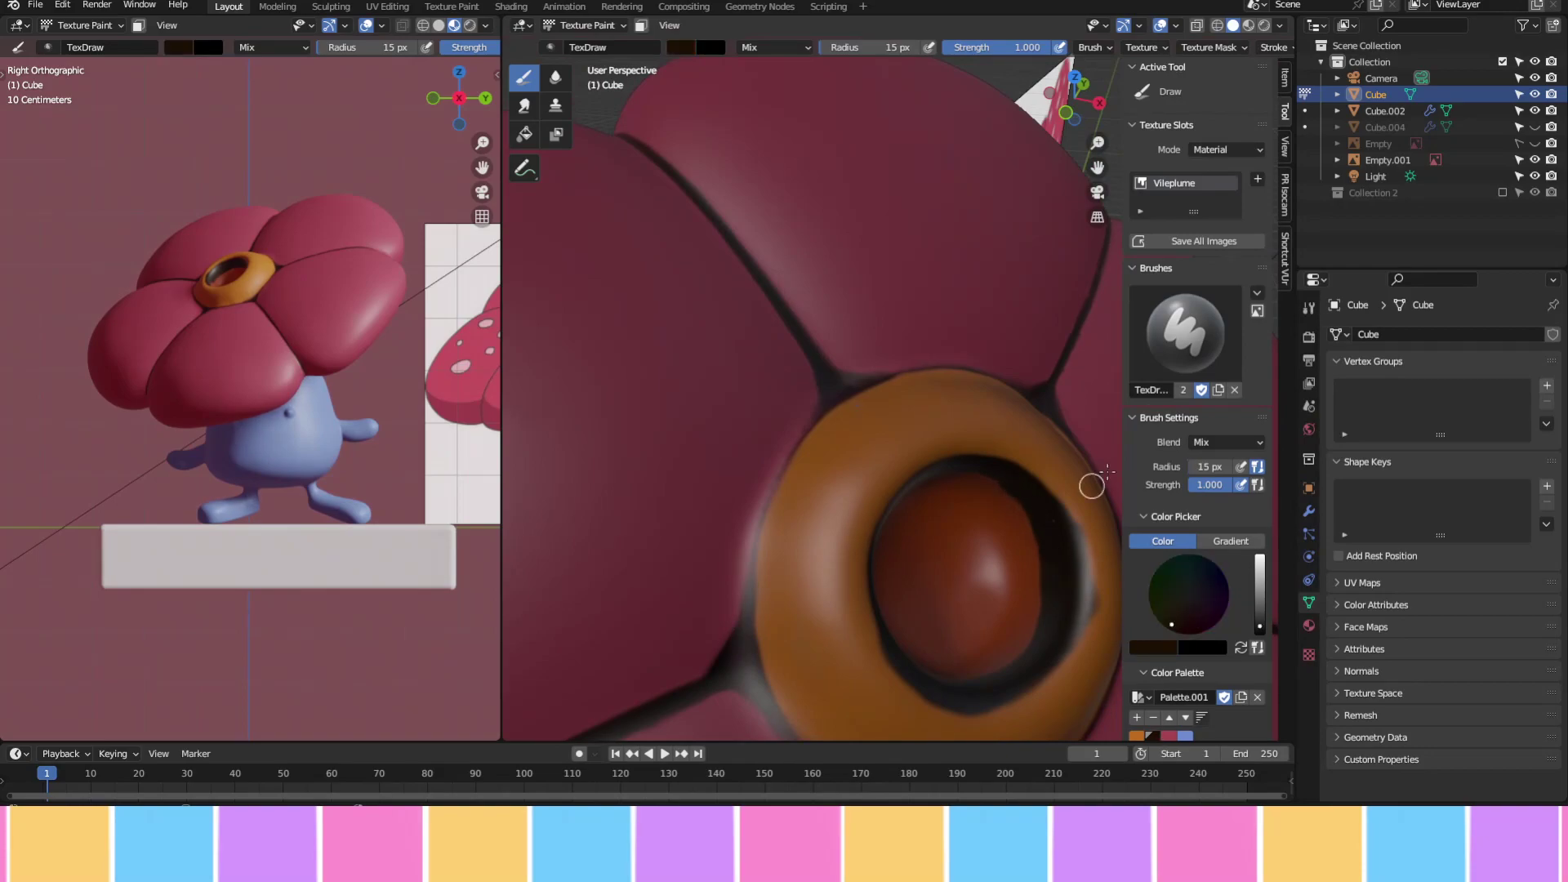
pyautogui.moveTo(1092, 486); pyautogui.dragTo(992, 572, button='middle')
# Sample the eye ring's orange and a near-black colour for the brush
pyautogui.press('s')
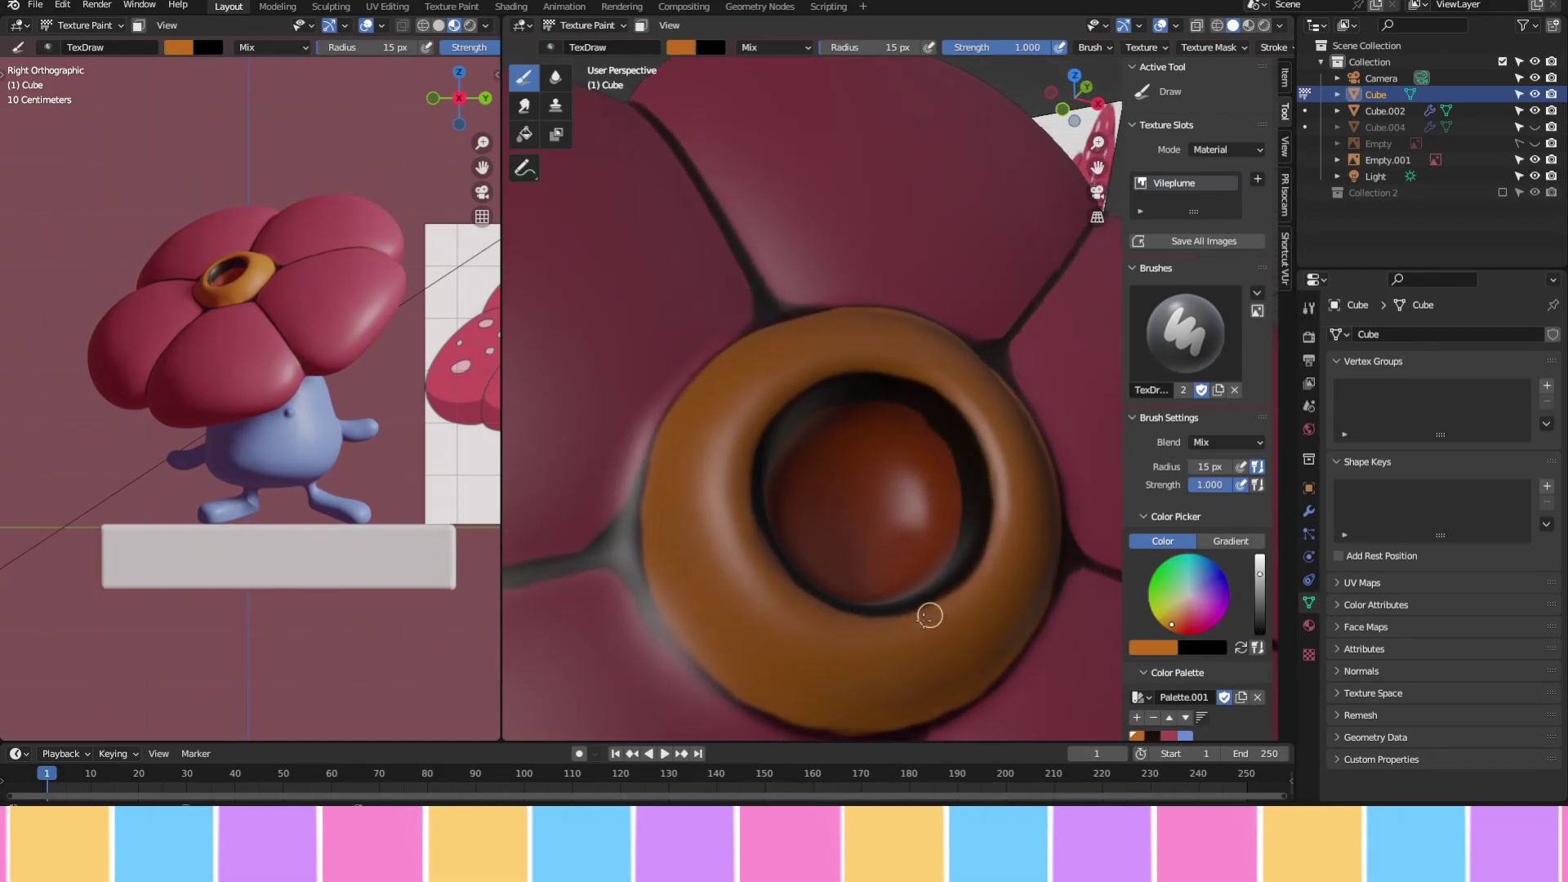
pyautogui.moveTo(929, 615)
pyautogui.mouseDown(button='middle')
pyautogui.moveTo(580, 488)
pyautogui.moveTo(1043, 232)
pyautogui.mouseUp(button='middle')
pyautogui.press('s')
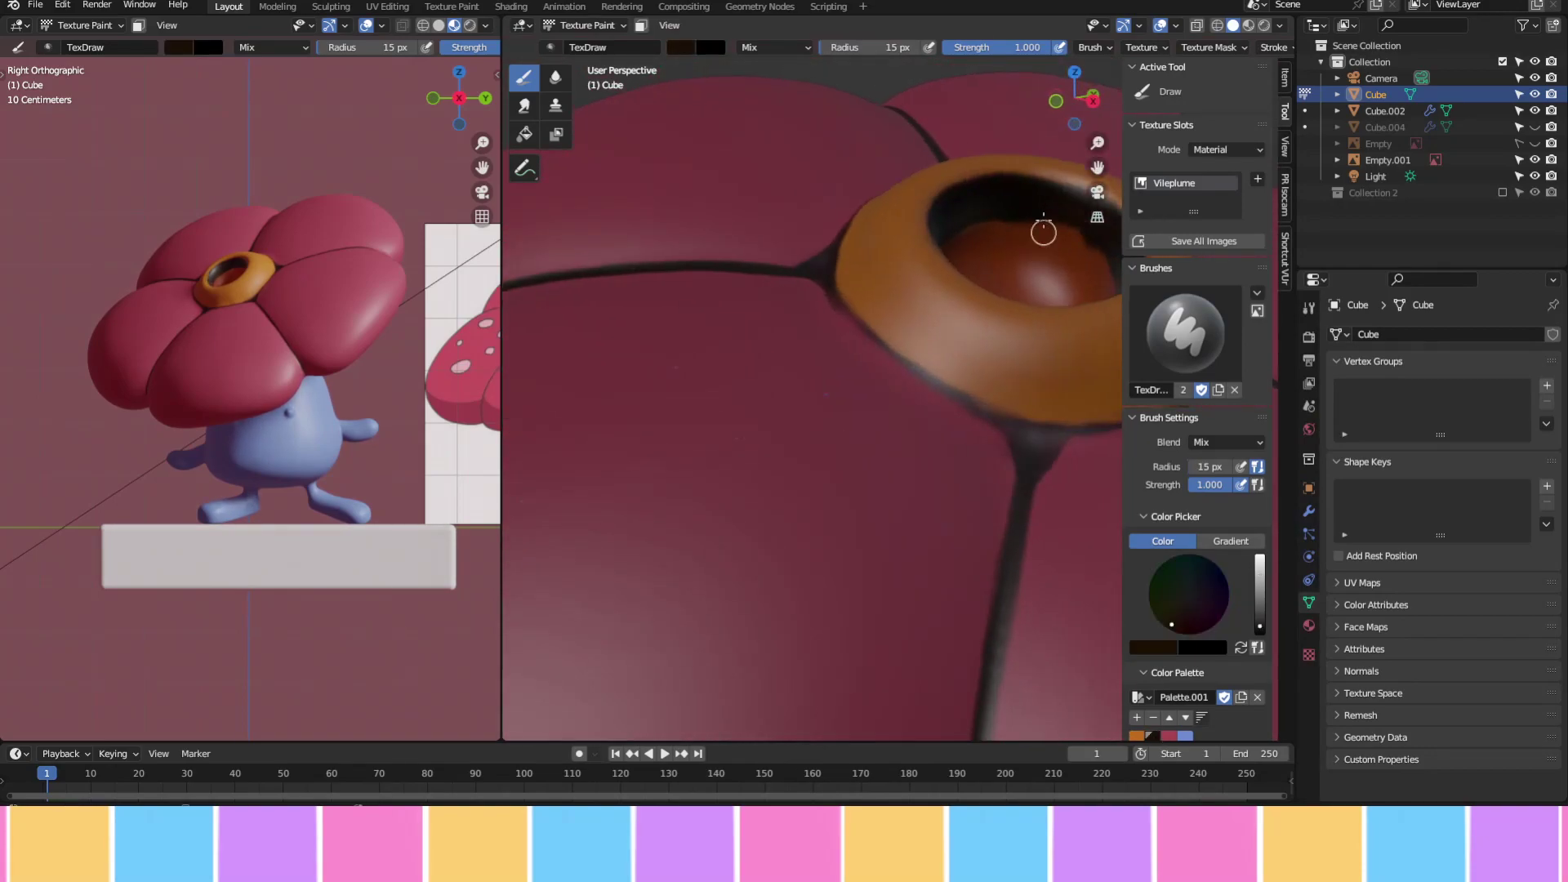
pyautogui.scroll(-8, 1036, 222)
# Set the World surface colour to a salmon pink background
pyautogui.click(1309, 429)
pyautogui.click(1486, 445)
pyautogui.moveTo(1482, 312)
pyautogui.mouseDown()
pyautogui.moveTo(1459, 271)
pyautogui.moveTo(1437, 300)
pyautogui.moveTo(1451, 294)
pyautogui.mouseUp()
# Add a plane and scale it up into a large floor
pyautogui.scroll(-5, 1037, 359)
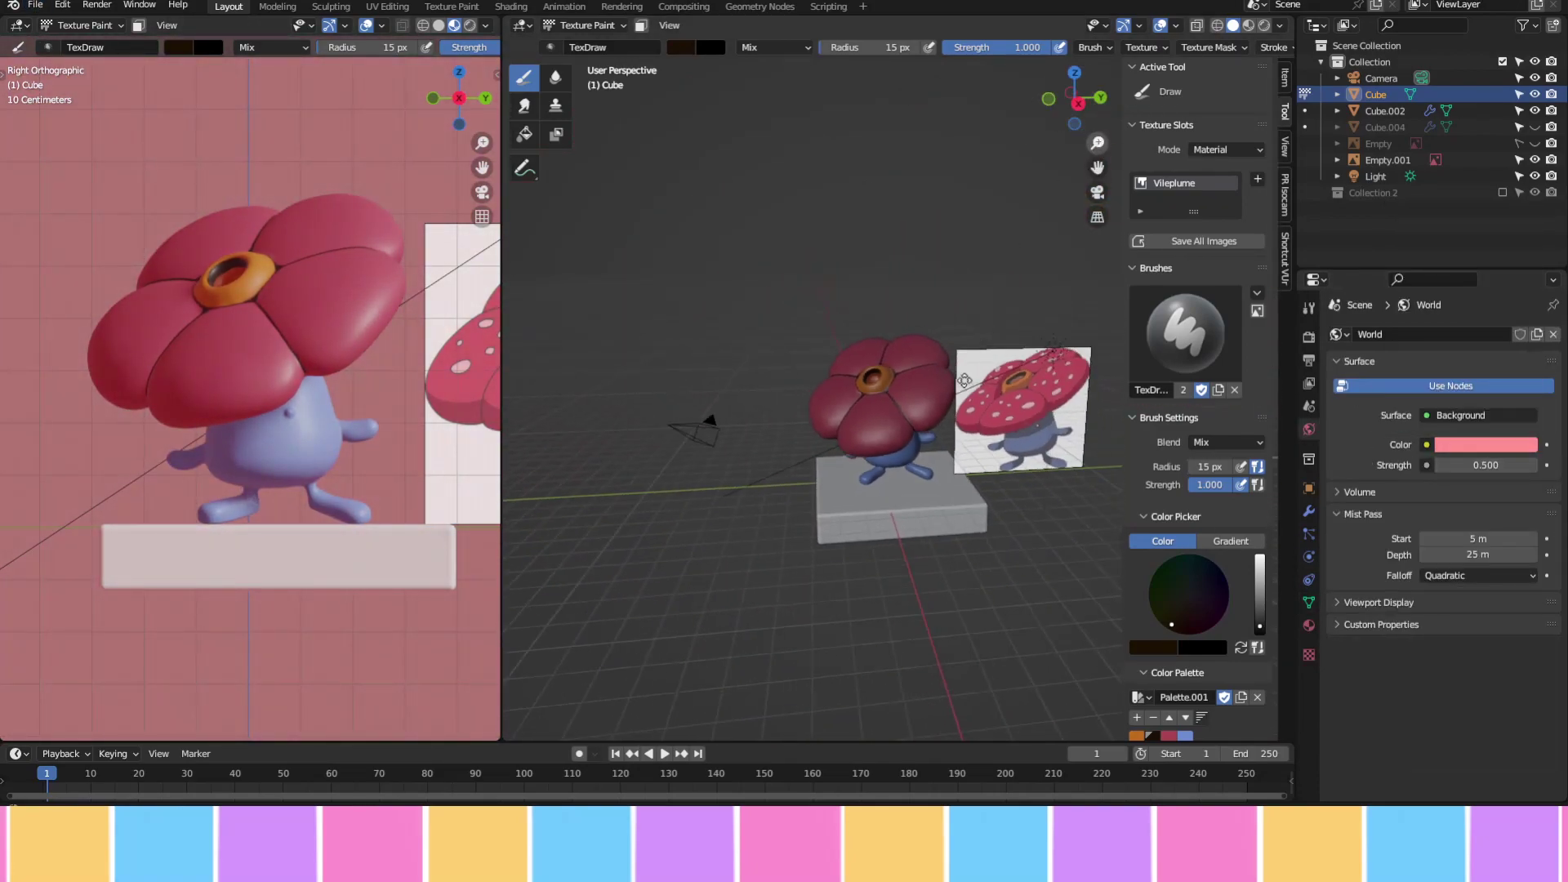
pyautogui.click(1048, 353)
pyautogui.click(1375, 175)
pyautogui.hotkey('shift', 'a')
pyautogui.click(735, 425)
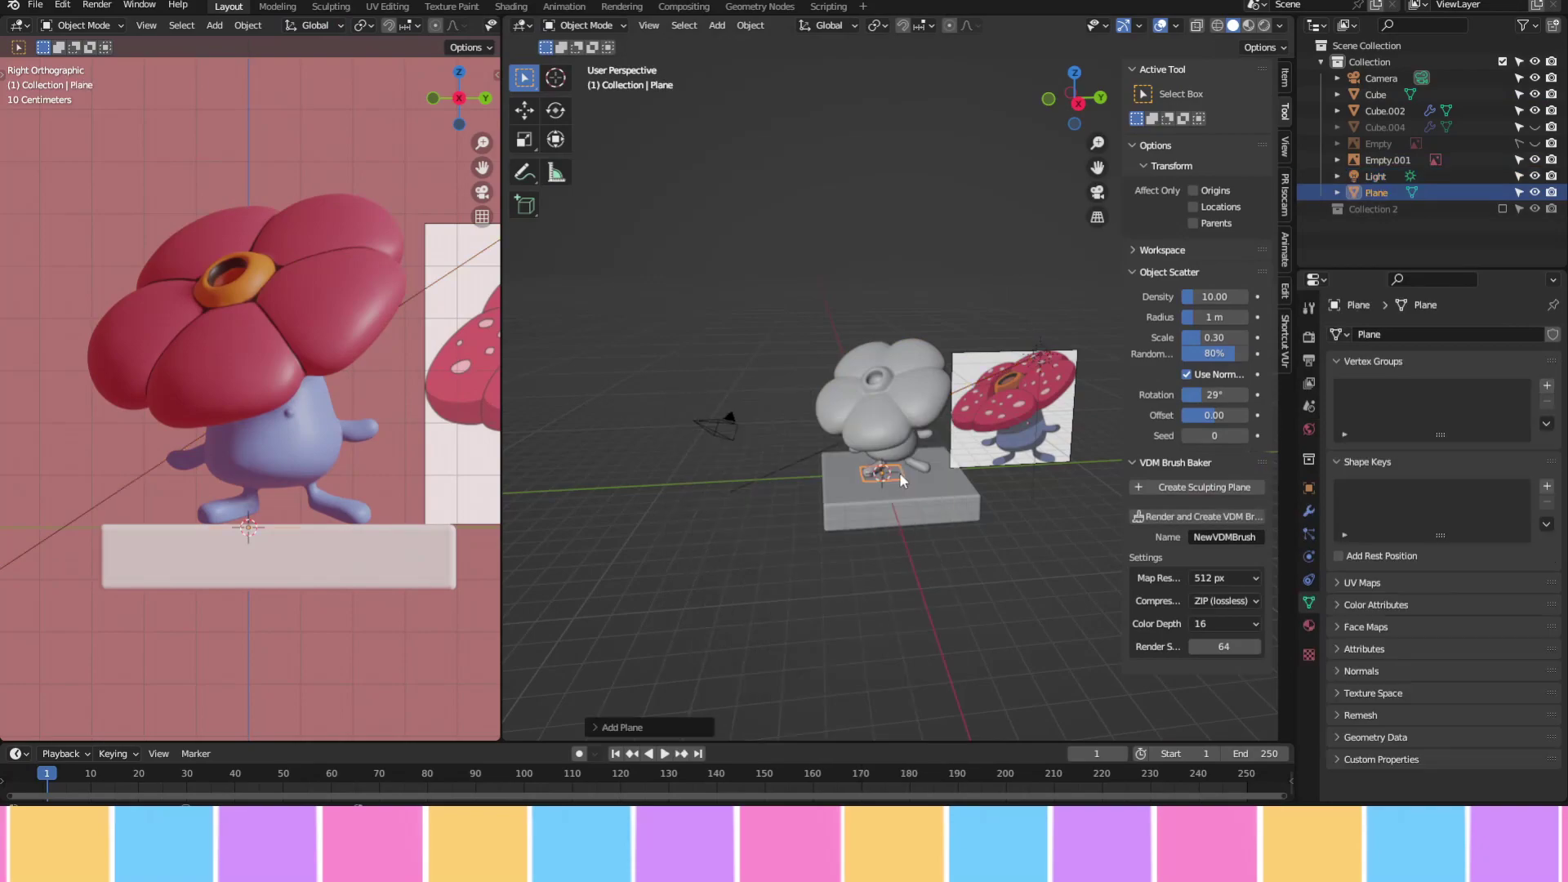
pyautogui.press('s')
pyautogui.click(1051, 458)
pyautogui.moveTo(1051, 458); pyautogui.dragTo(898, 367, button='middle')
# Extrude the floor's back edge upward along Z into a backdrop wall
pyautogui.press('Tab')
pyautogui.press('2')
pyautogui.click(798, 297)
pyautogui.press('e')
pyautogui.press('z')
pyautogui.click(873, 204)
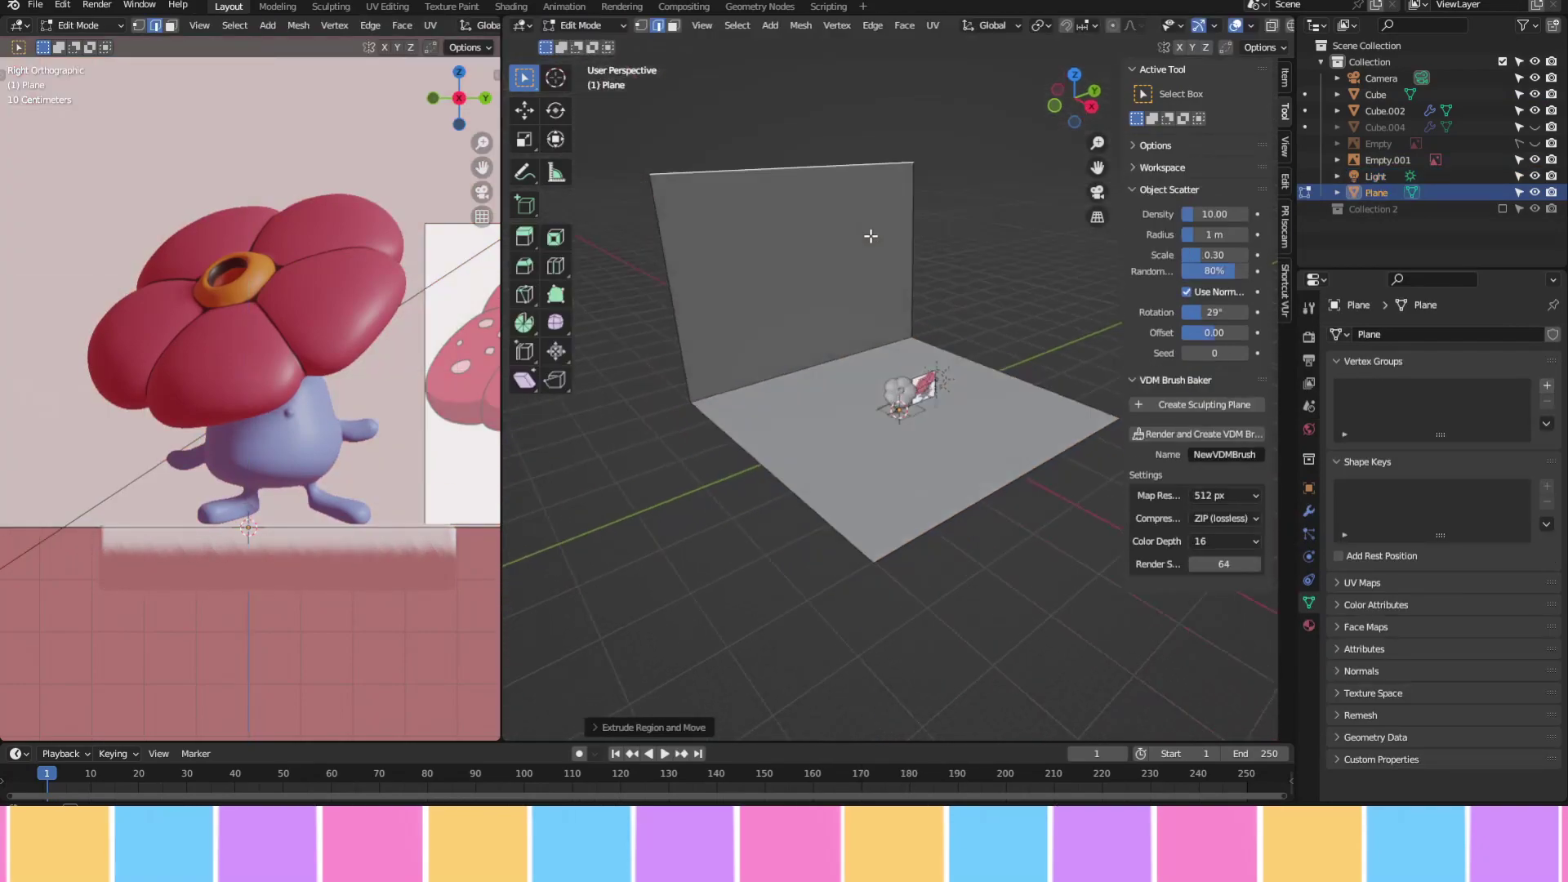
pyautogui.press('a')
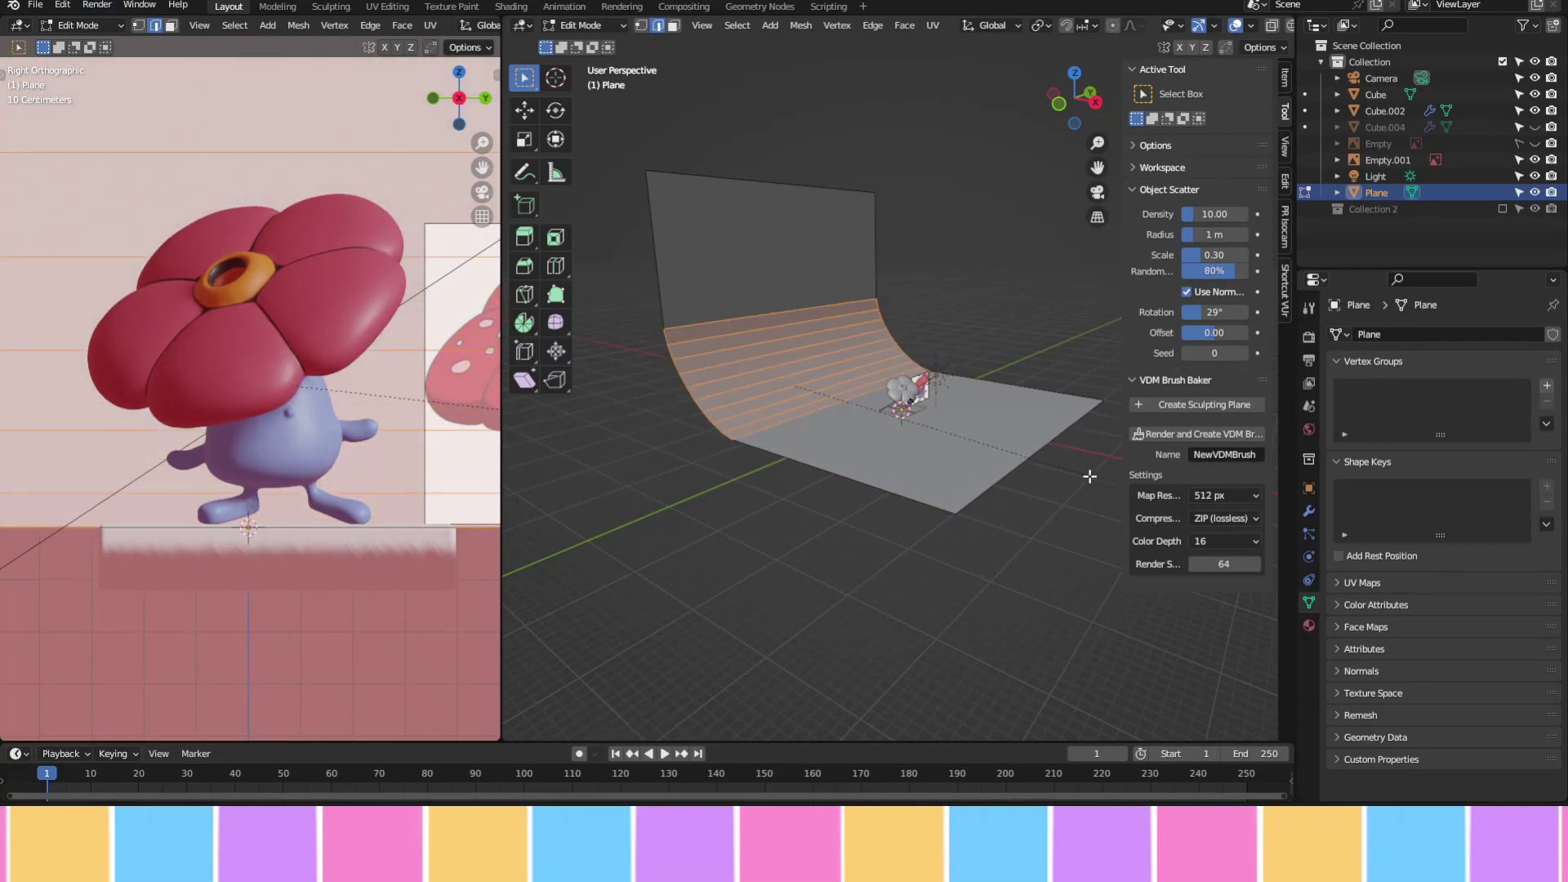
# Bevel the floor-wall corner into a curve and shade the backdrop smooth
pyautogui.hotkey('ctrl', 'b')
pyautogui.scroll(3, 785, 179)
pyautogui.click(784, 179)
pyautogui.press('Tab')
pyautogui.rightClick(785, 244)
pyautogui.press('KP_3')
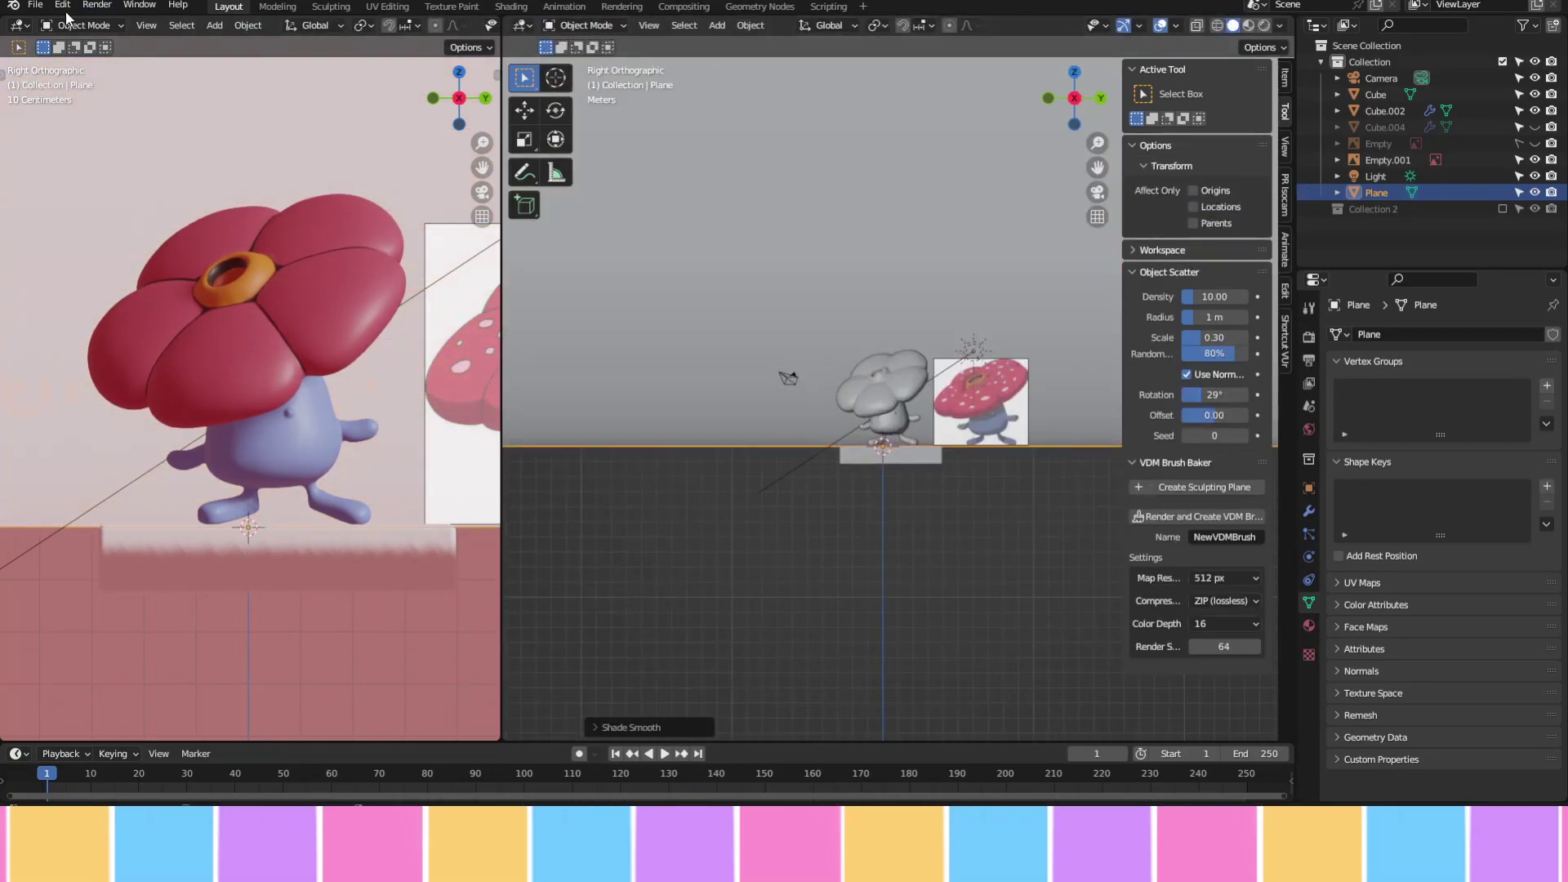
# Raise the character and its base straight up along Z onto the new floor
pyautogui.click(885, 383)
pyautogui.keyDown('shift'); pyautogui.click(899, 455); pyautogui.keyUp('shift')
pyautogui.press('g')
pyautogui.press('z')
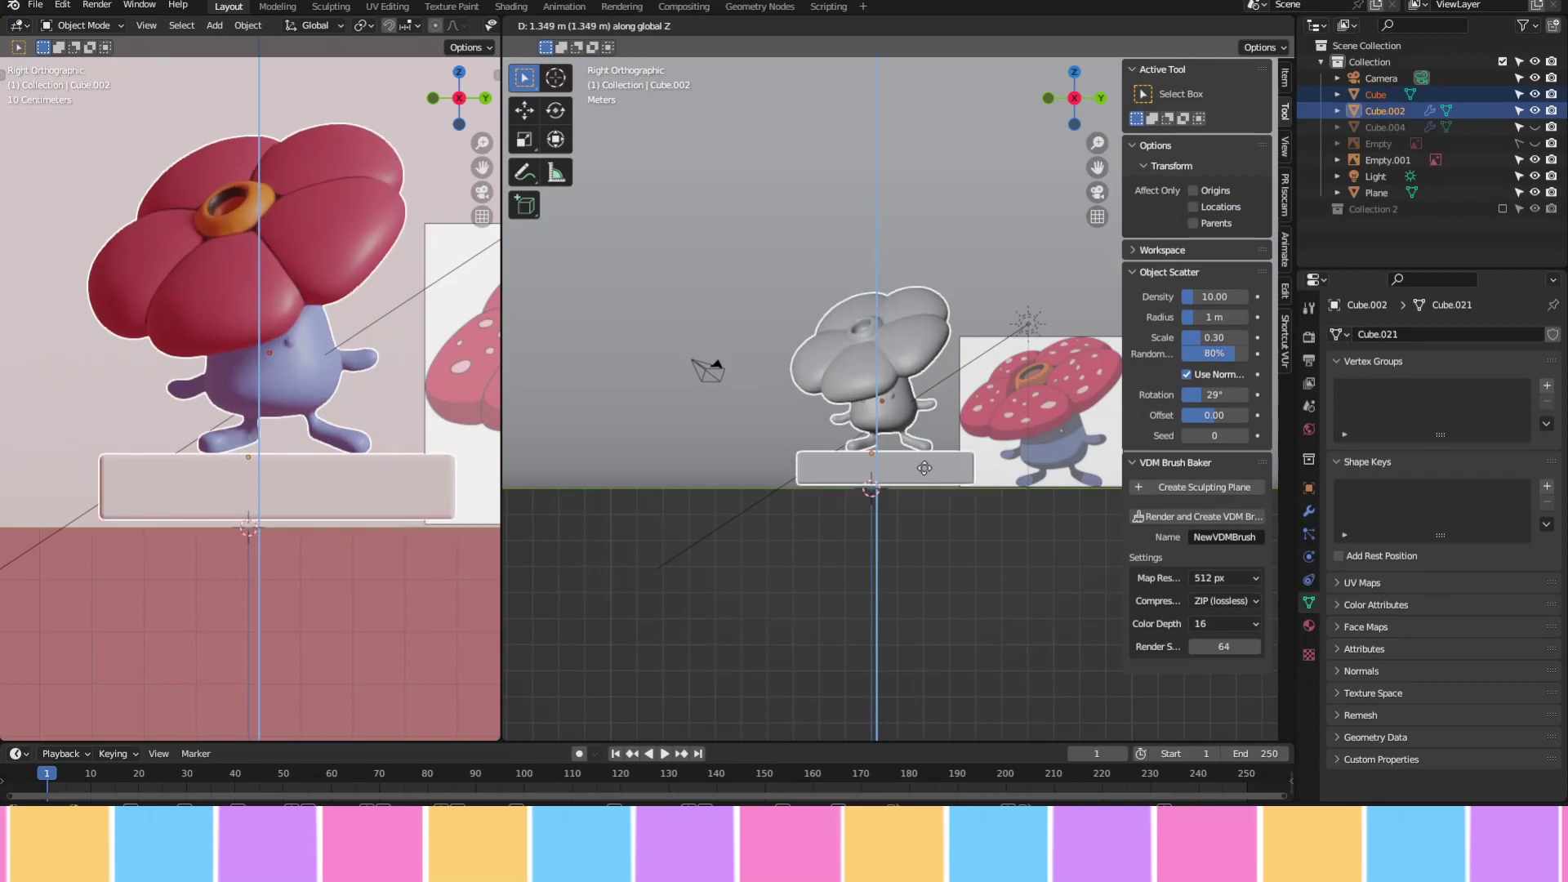
pyautogui.moveTo(924, 474); pyautogui.dragTo(962, 484, button='middle')
pyautogui.moveTo(326, 367); pyautogui.dragTo(392, 245, button='middle')
pyautogui.scroll(3, 421, 200)
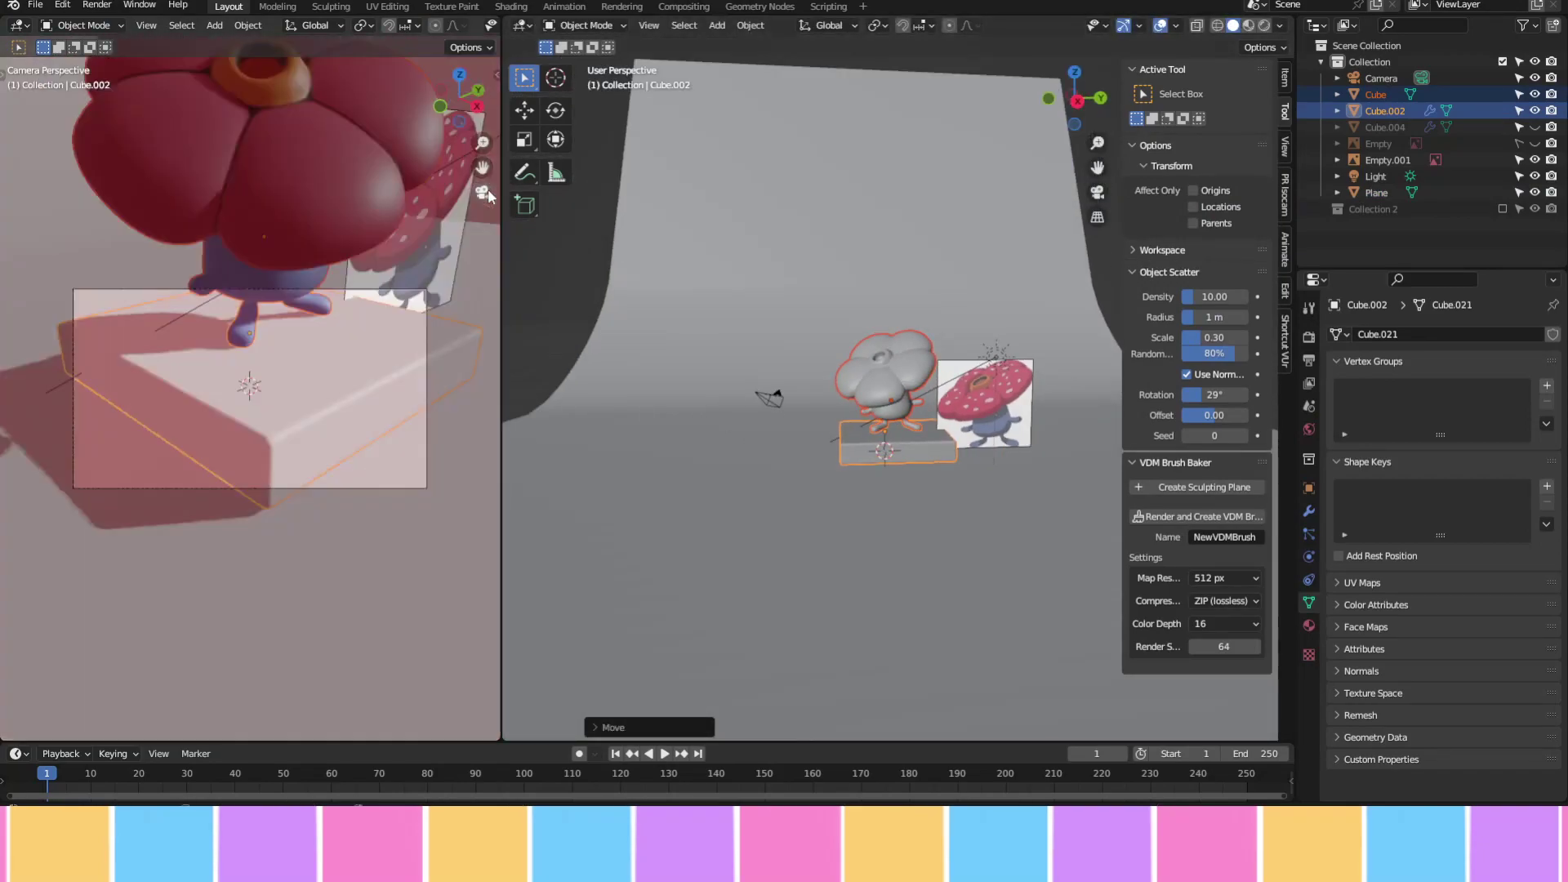
pyautogui.scroll(-2, 421, 200)
pyautogui.scroll(-2, 421, 200)
# Move the camera farther back and higher, then frame the character's body in side view
pyautogui.press('KP_0')
pyautogui.click(1381, 77)
pyautogui.click(1284, 78)
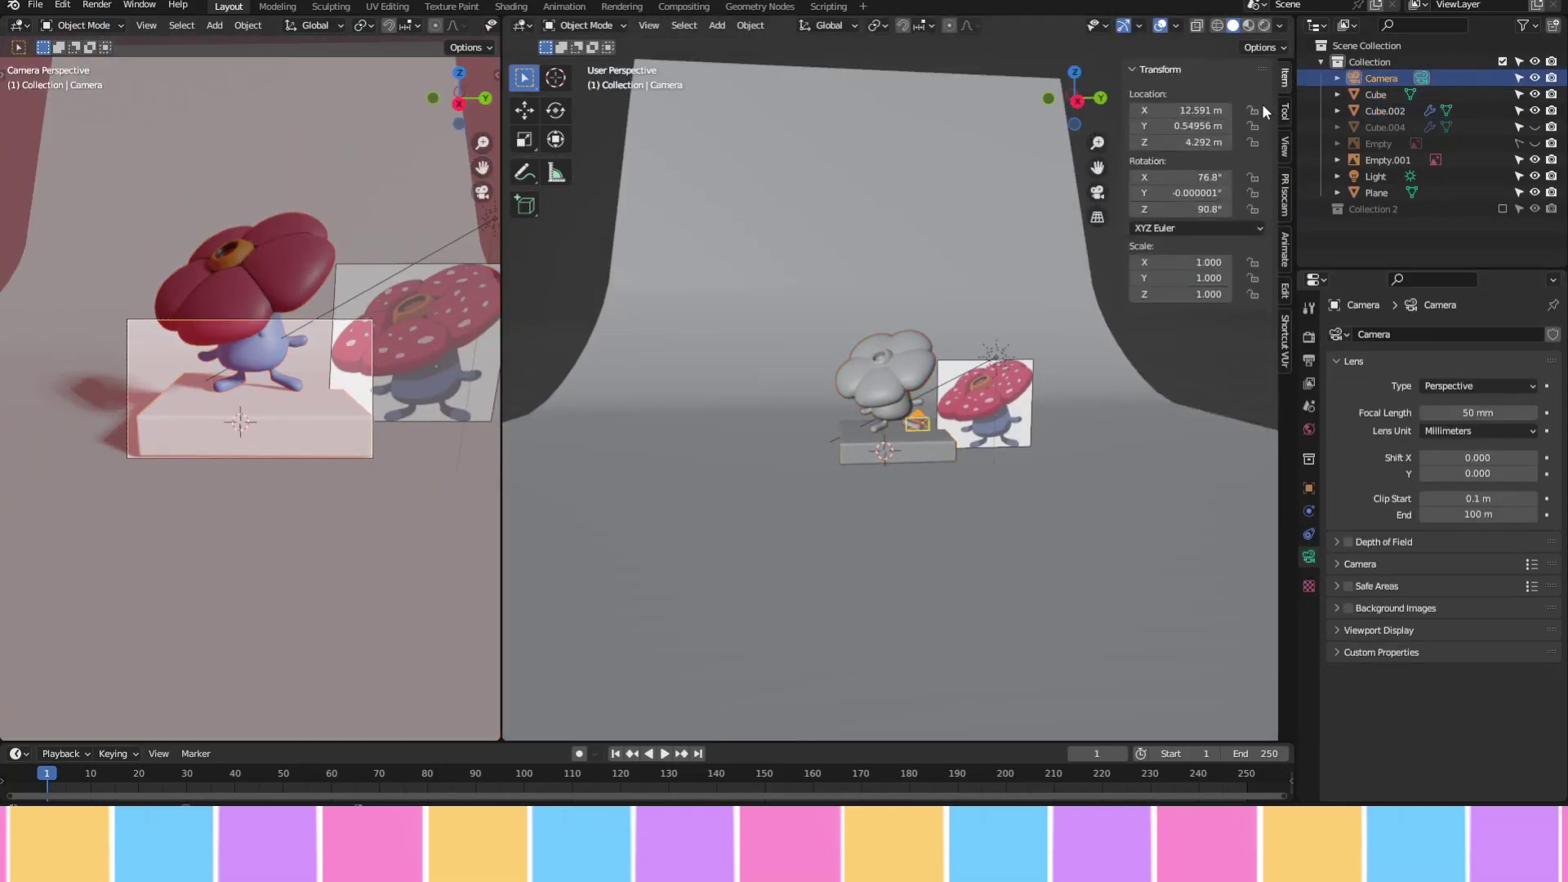
pyautogui.scroll(-3, 389, 359)
pyautogui.press('KP_0')
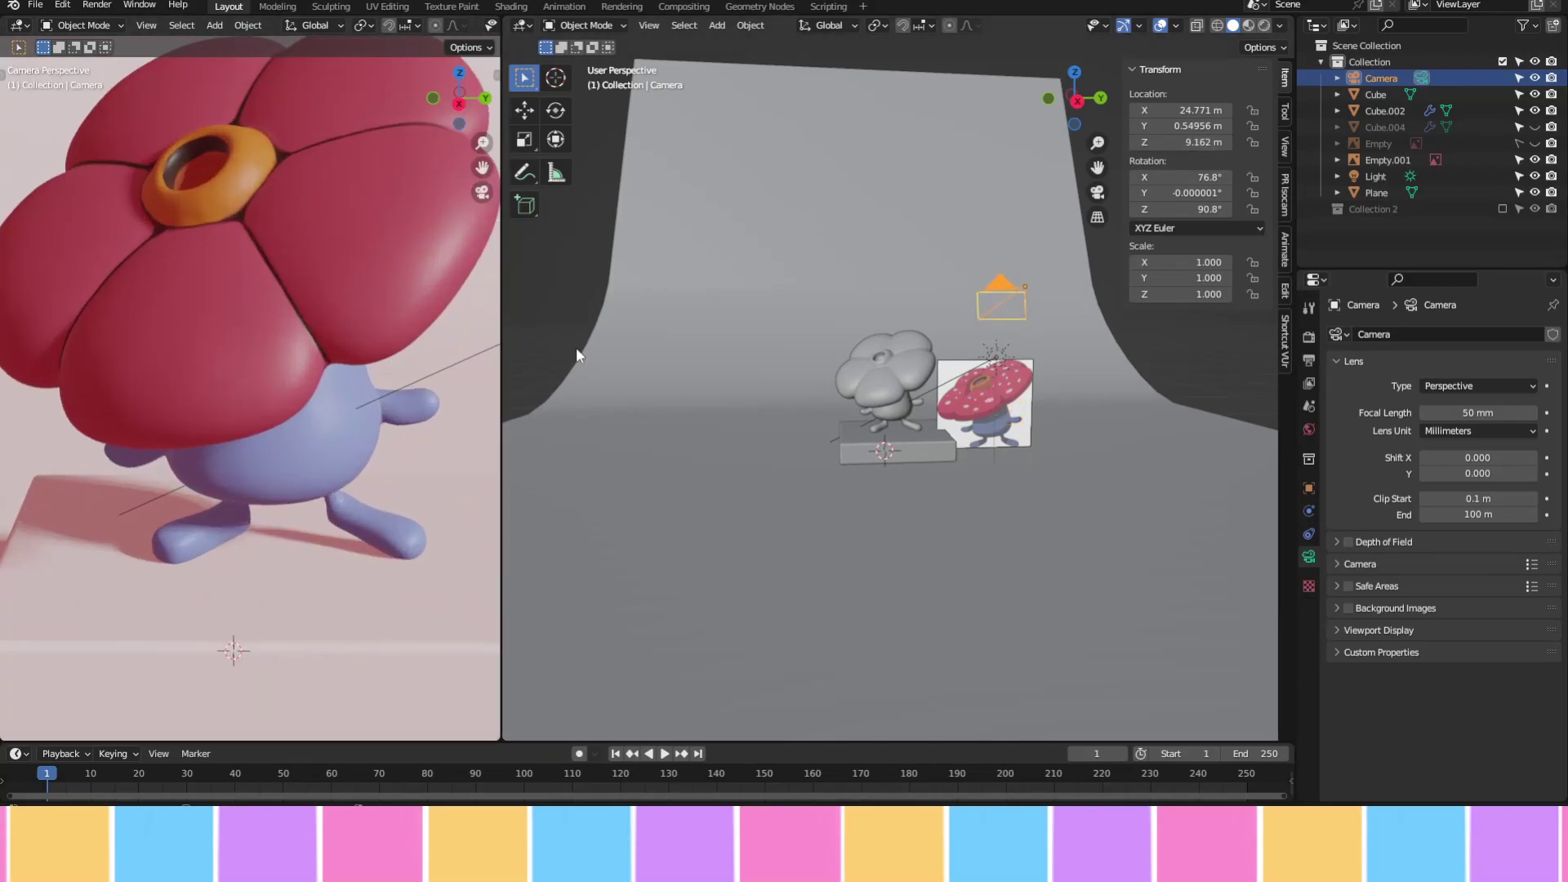
pyautogui.scroll(-3, 413, 256)
pyautogui.press('KP_3')
pyautogui.scroll(4, 373, 303)
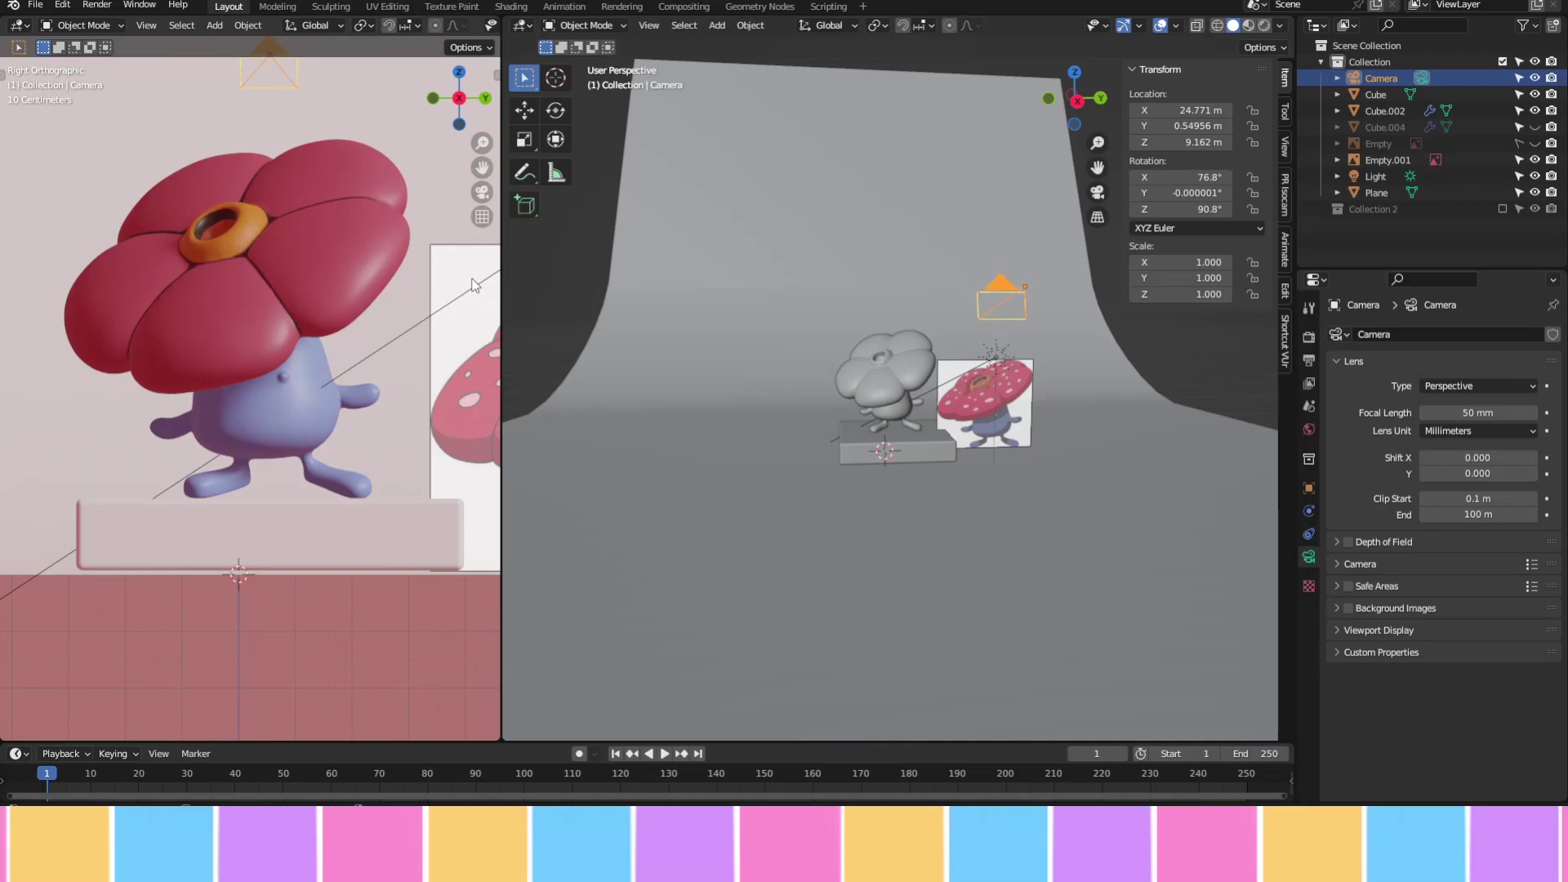
pyautogui.click(890, 384)
pyautogui.press('KP_Decimal')
# Sculpt the flower head wider and flatter using a smaller brush
pyautogui.hotkey('ctrl', 'Tab')
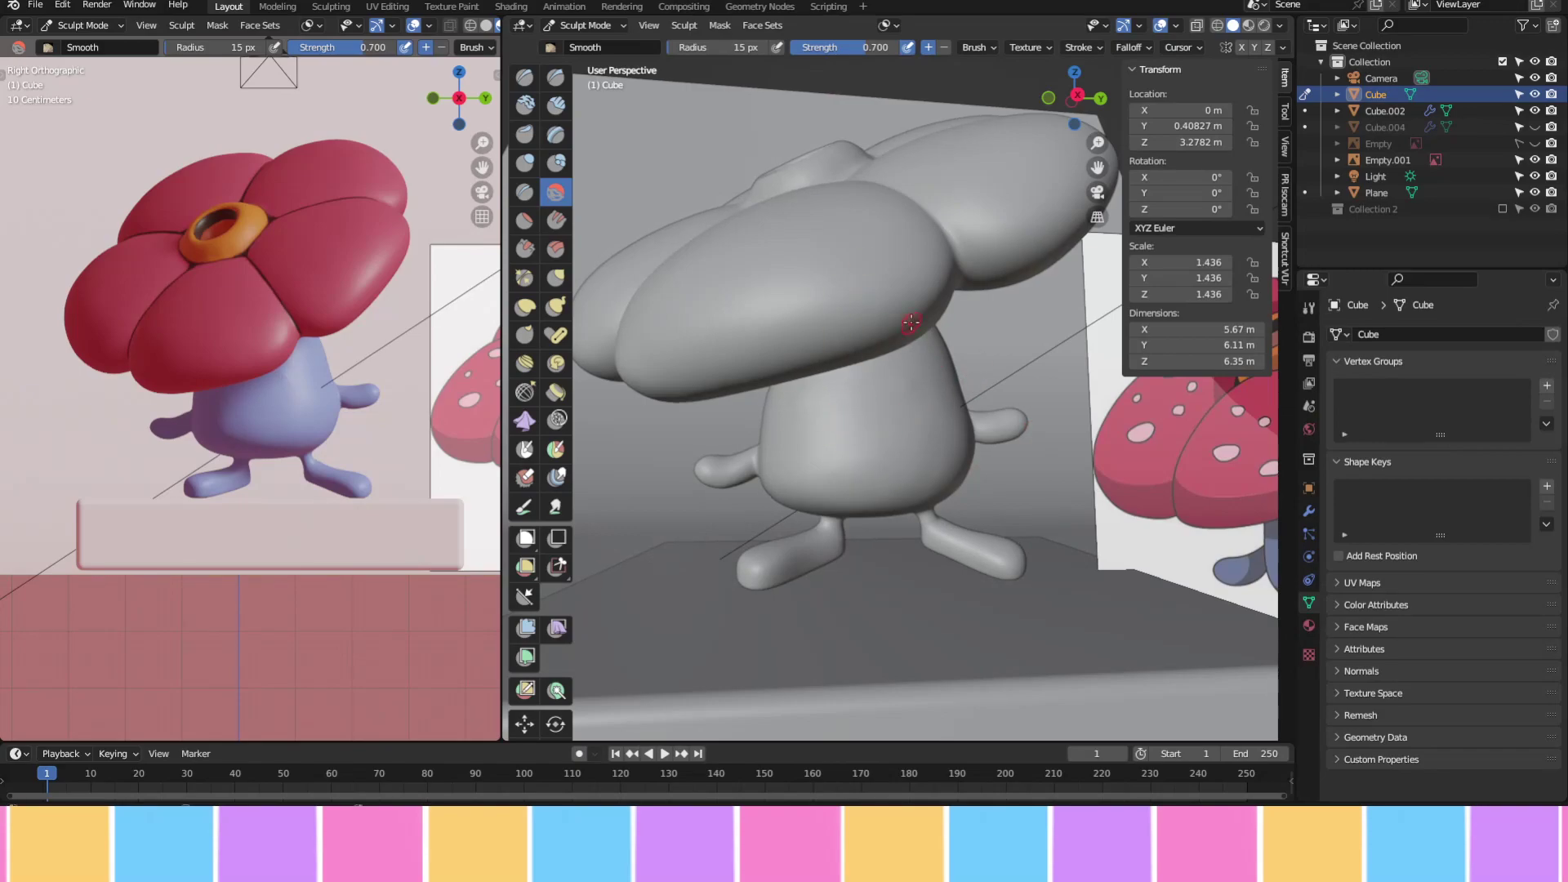
pyautogui.moveTo(911, 321); pyautogui.dragTo(794, 268, button='middle')
pyautogui.moveTo(805, 212)
pyautogui.mouseDown(button='middle')
pyautogui.moveTo(899, 179)
pyautogui.moveTo(858, 252)
pyautogui.mouseUp(button='middle')
pyautogui.press('f')
pyautogui.click(919, 154)
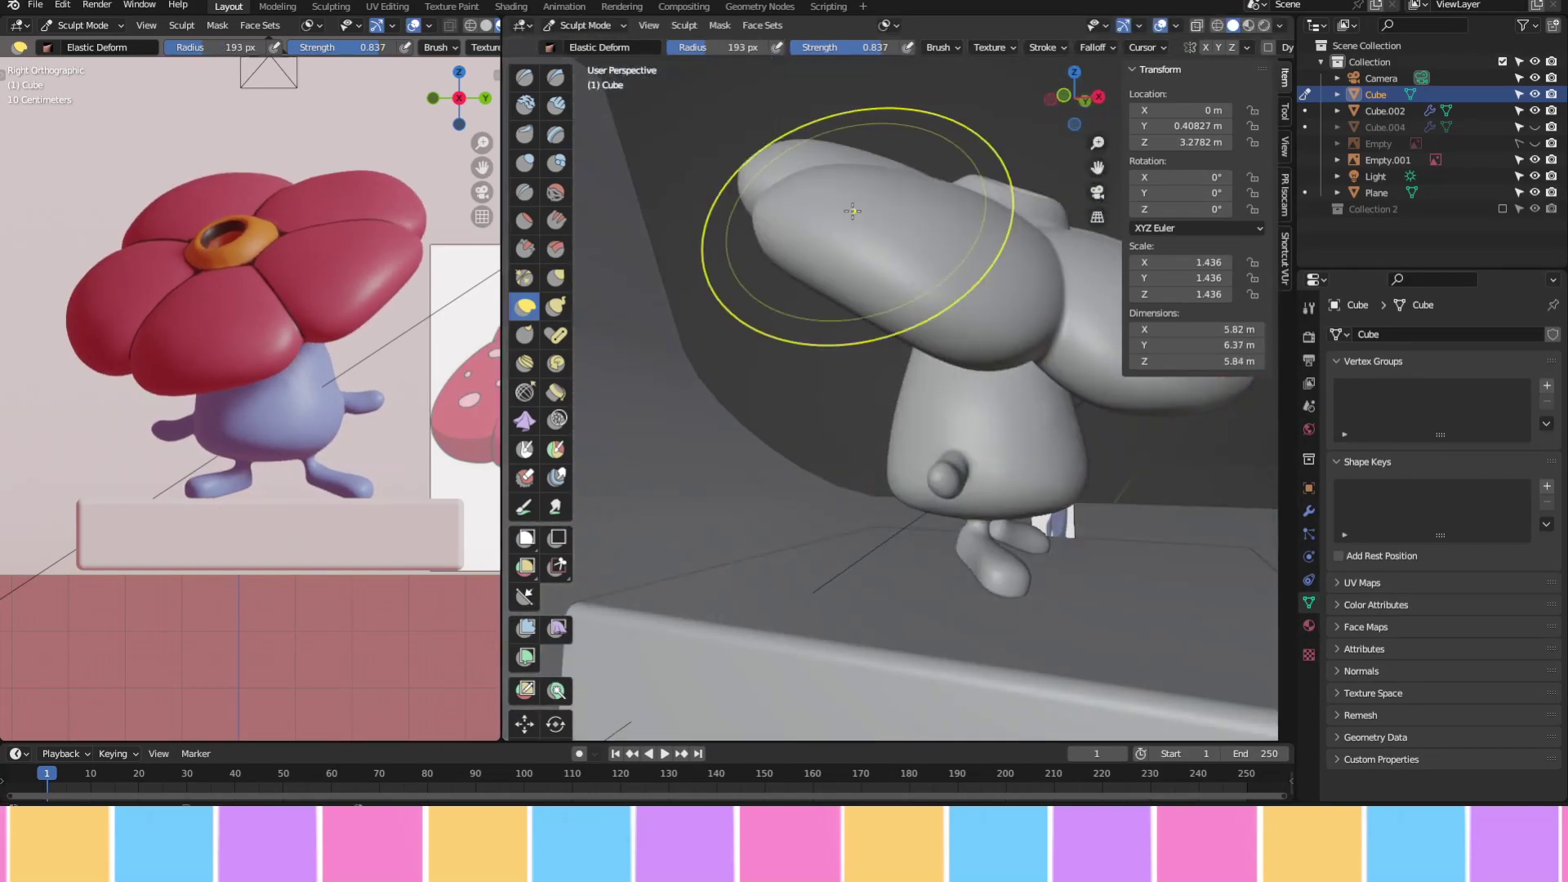
pyautogui.moveTo(858, 252); pyautogui.dragTo(762, 273)
pyautogui.moveTo(763, 272); pyautogui.dragTo(975, 236, button='middle')
# View the character from the side and select the unhidden Vileplume reference image
pyautogui.click(1073, 96)
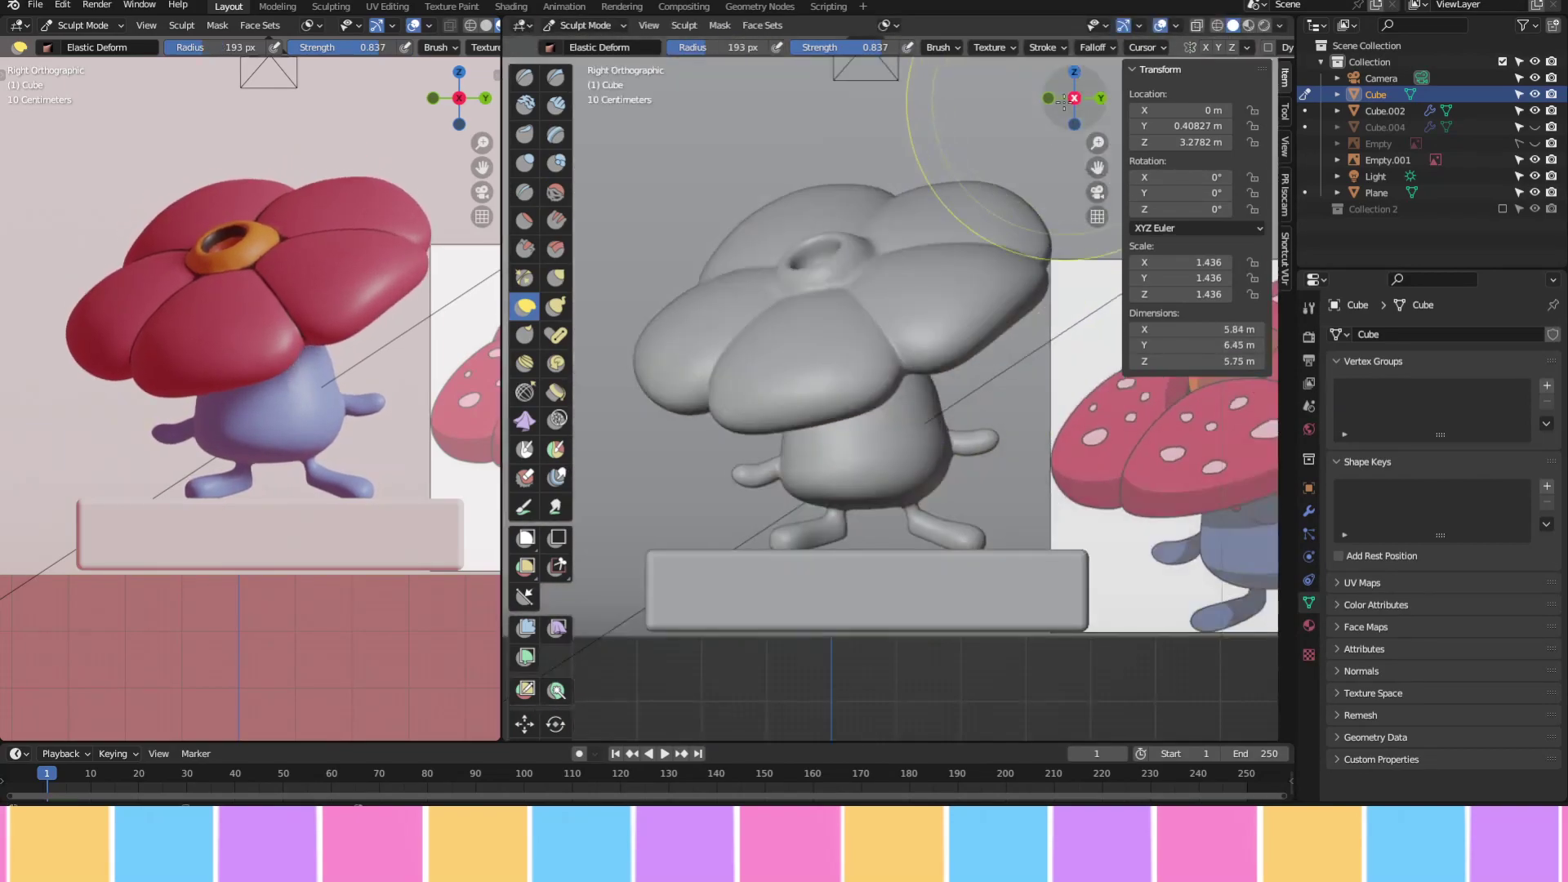
pyautogui.click(1534, 143)
pyautogui.click(1378, 144)
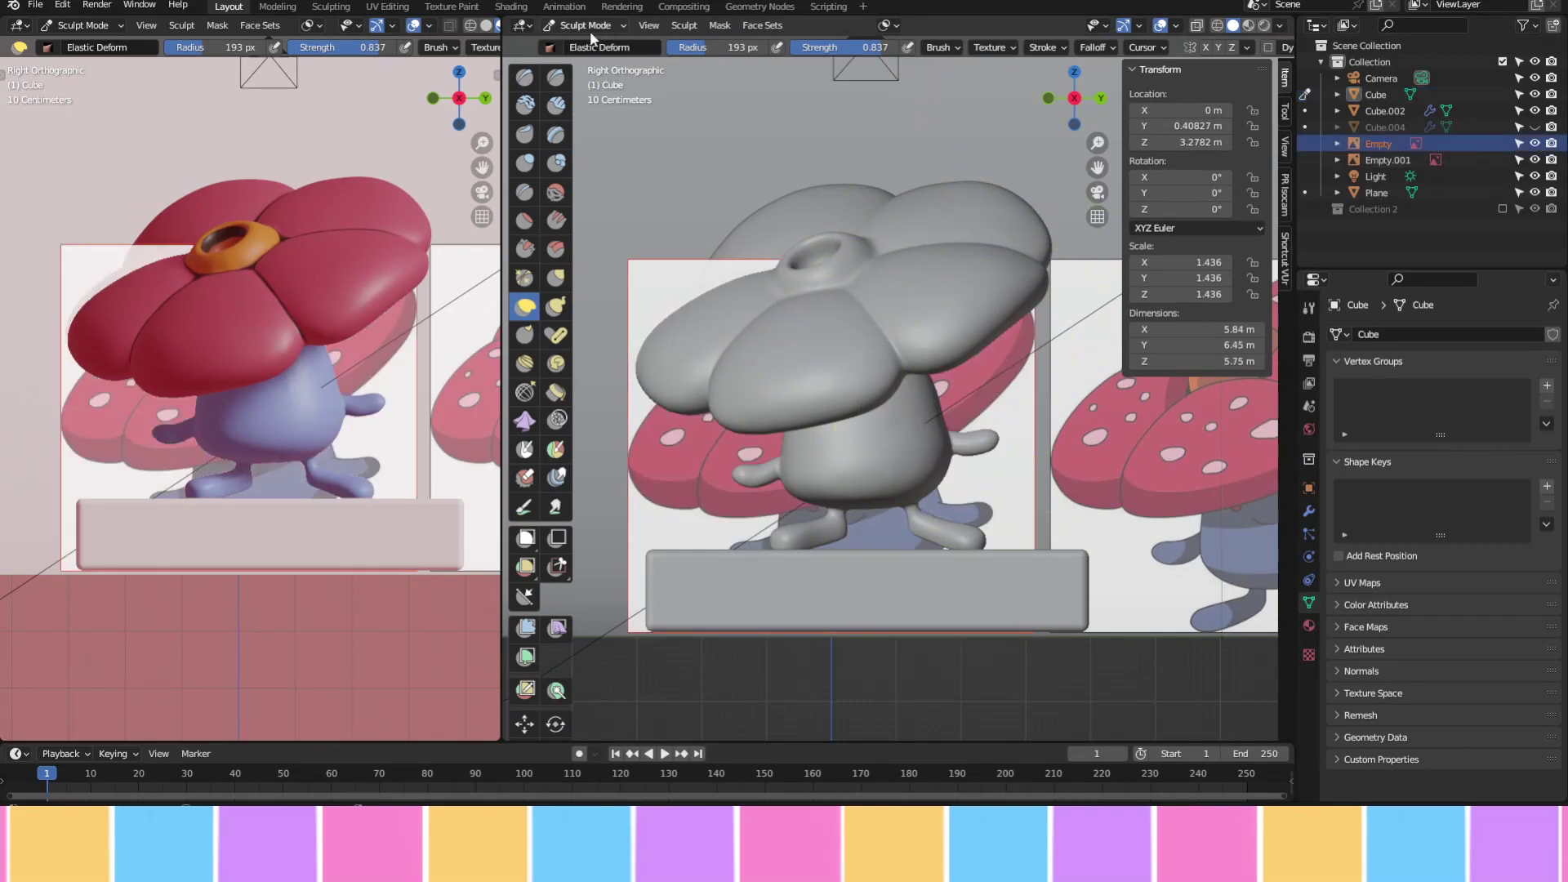
# Raise the reference image along Z to line up with the model
pyautogui.press('g')
pyautogui.press('z')
pyautogui.click(1006, 352)
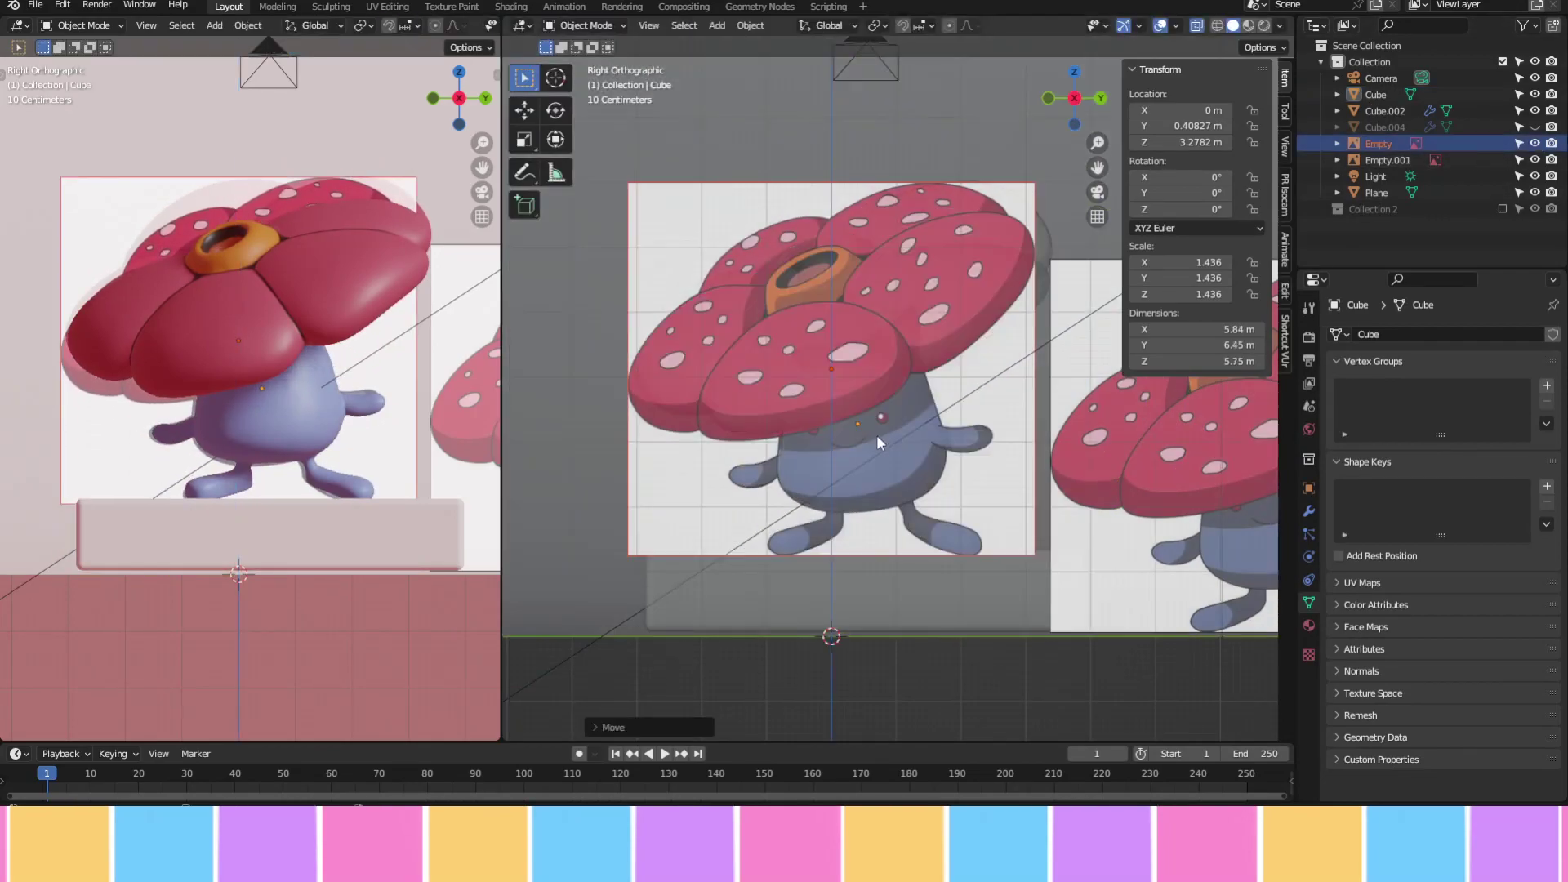
# Add a UV sphere scaled to eye size, position it along X, and duplicate it
pyautogui.hotkey('shift', 'a')
pyautogui.click(992, 175)
pyautogui.press('s')
pyautogui.press('g')
pyautogui.press('x')
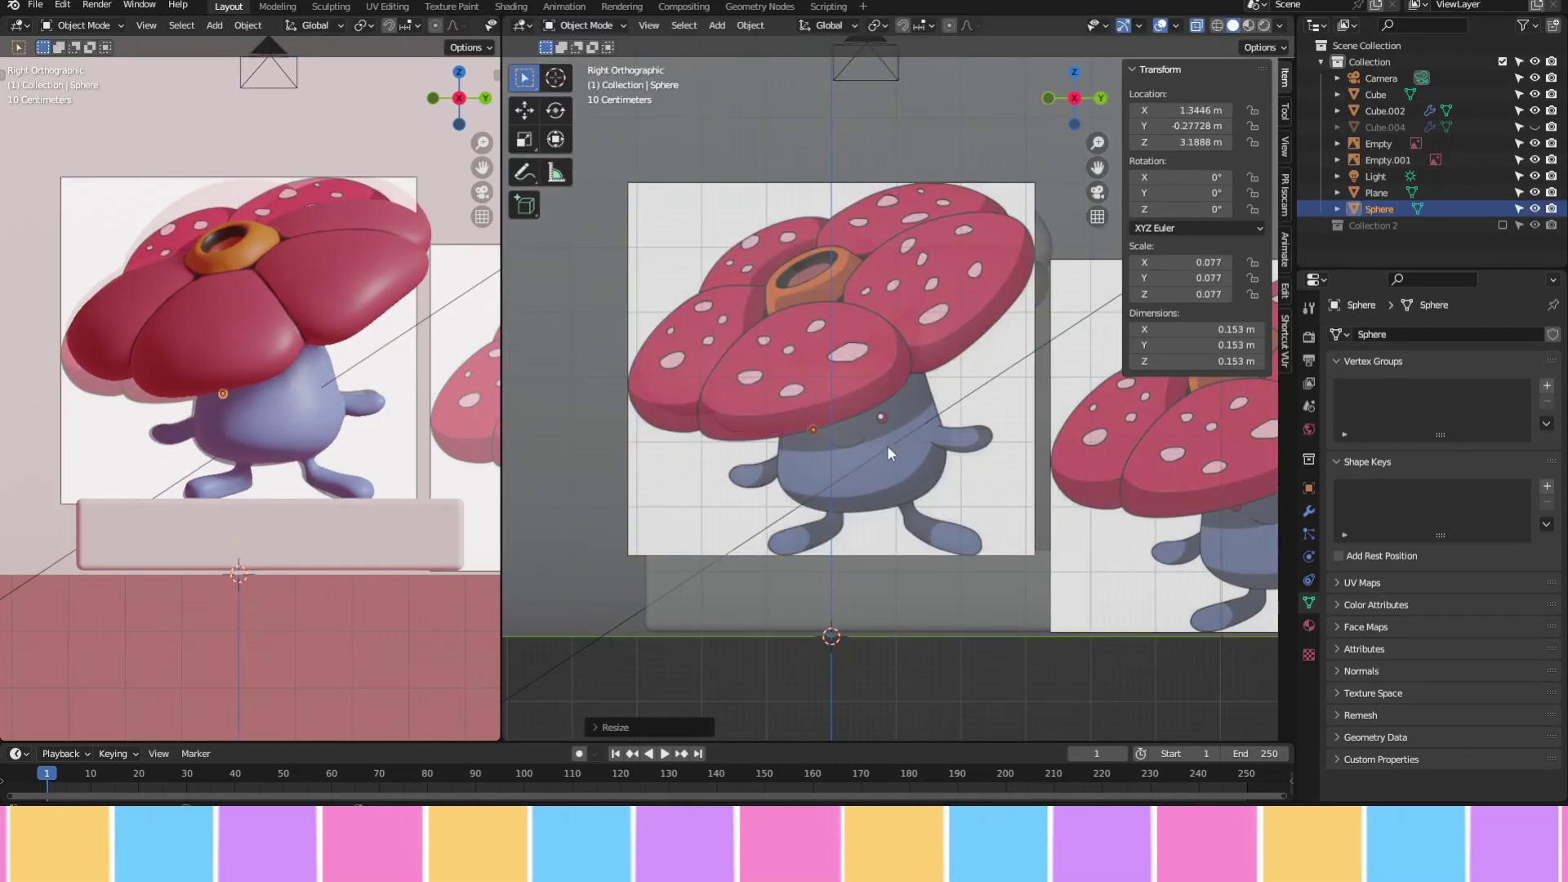
pyautogui.scroll(5, 890, 454)
pyautogui.hotkey('shift', 'd')
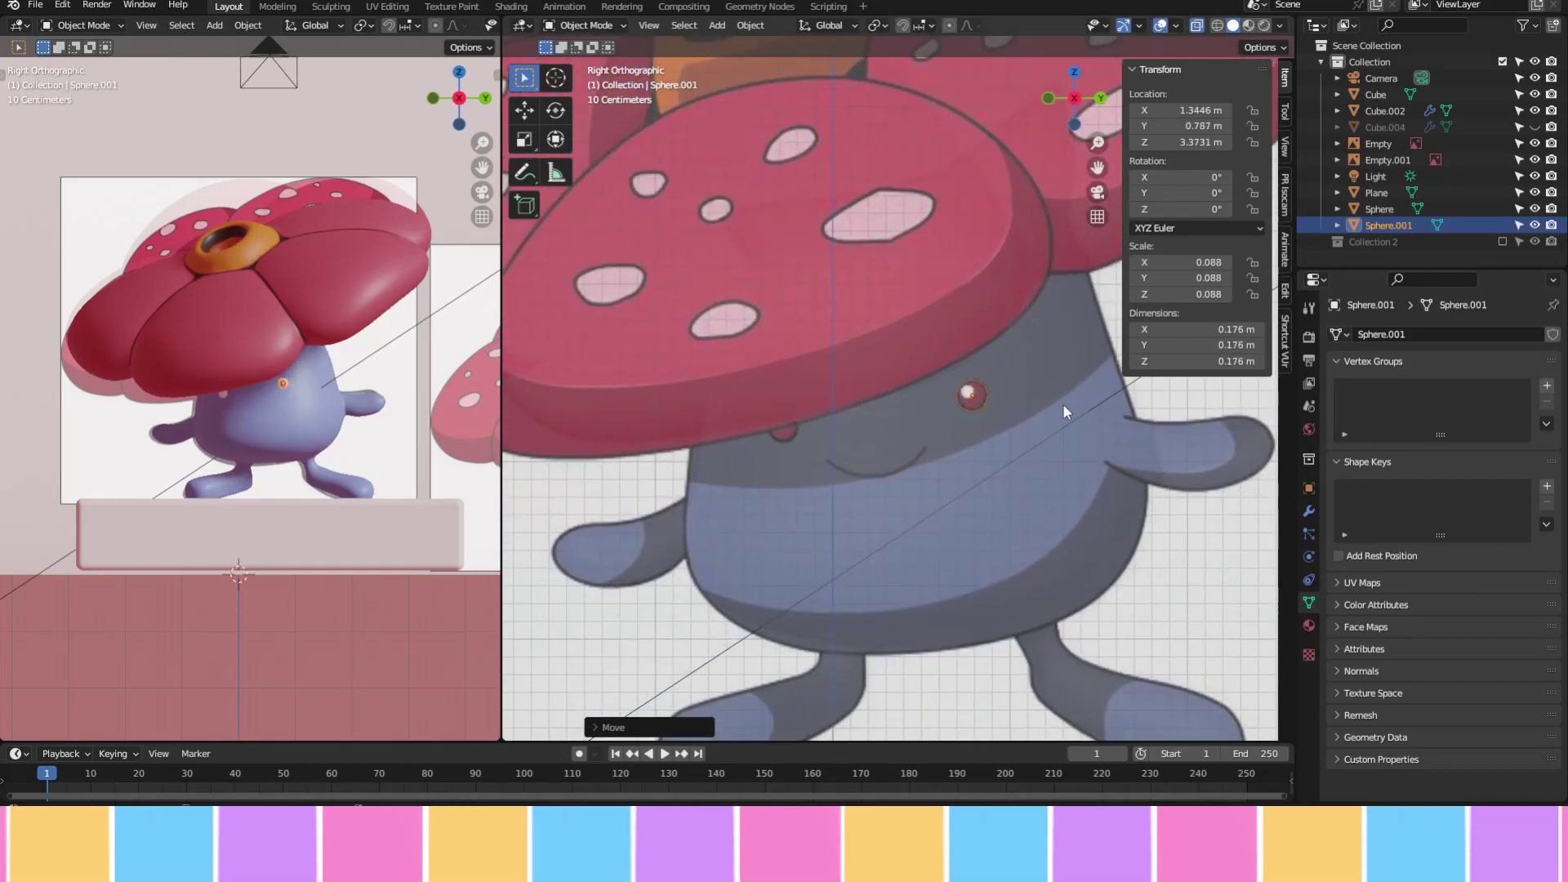
pyautogui.click(860, 437)
# Resize the second eye and slide it onto the body surface
pyautogui.moveTo(861, 438); pyautogui.dragTo(997, 436, button='middle')
pyautogui.press('s')
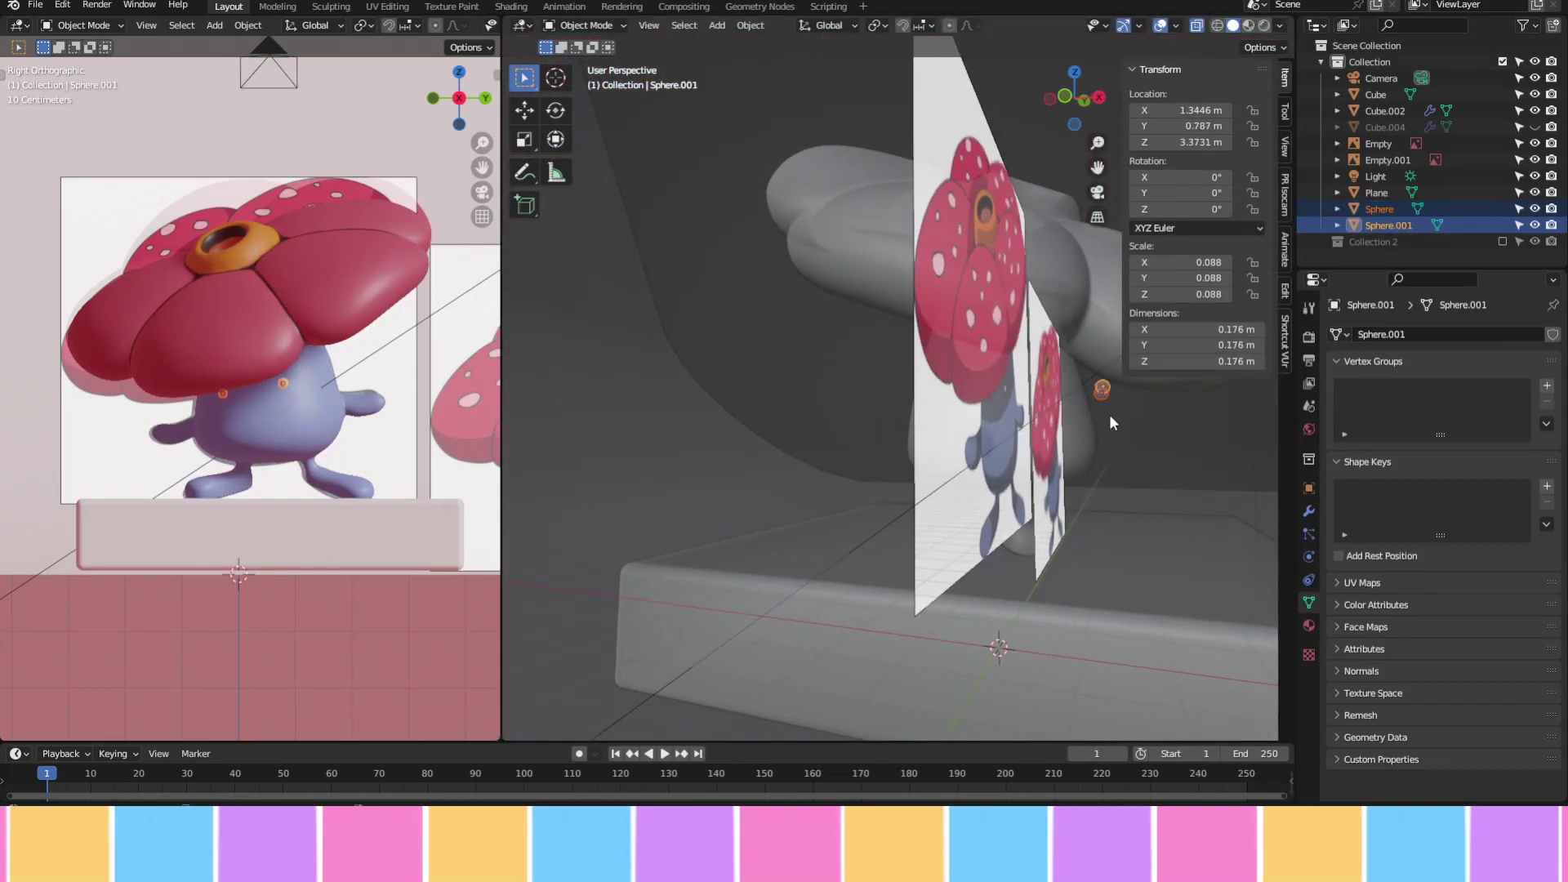
pyautogui.hotkey('alt', 'z')
pyautogui.press('g')
pyautogui.press('x')
pyautogui.scroll(5, 1055, 420)
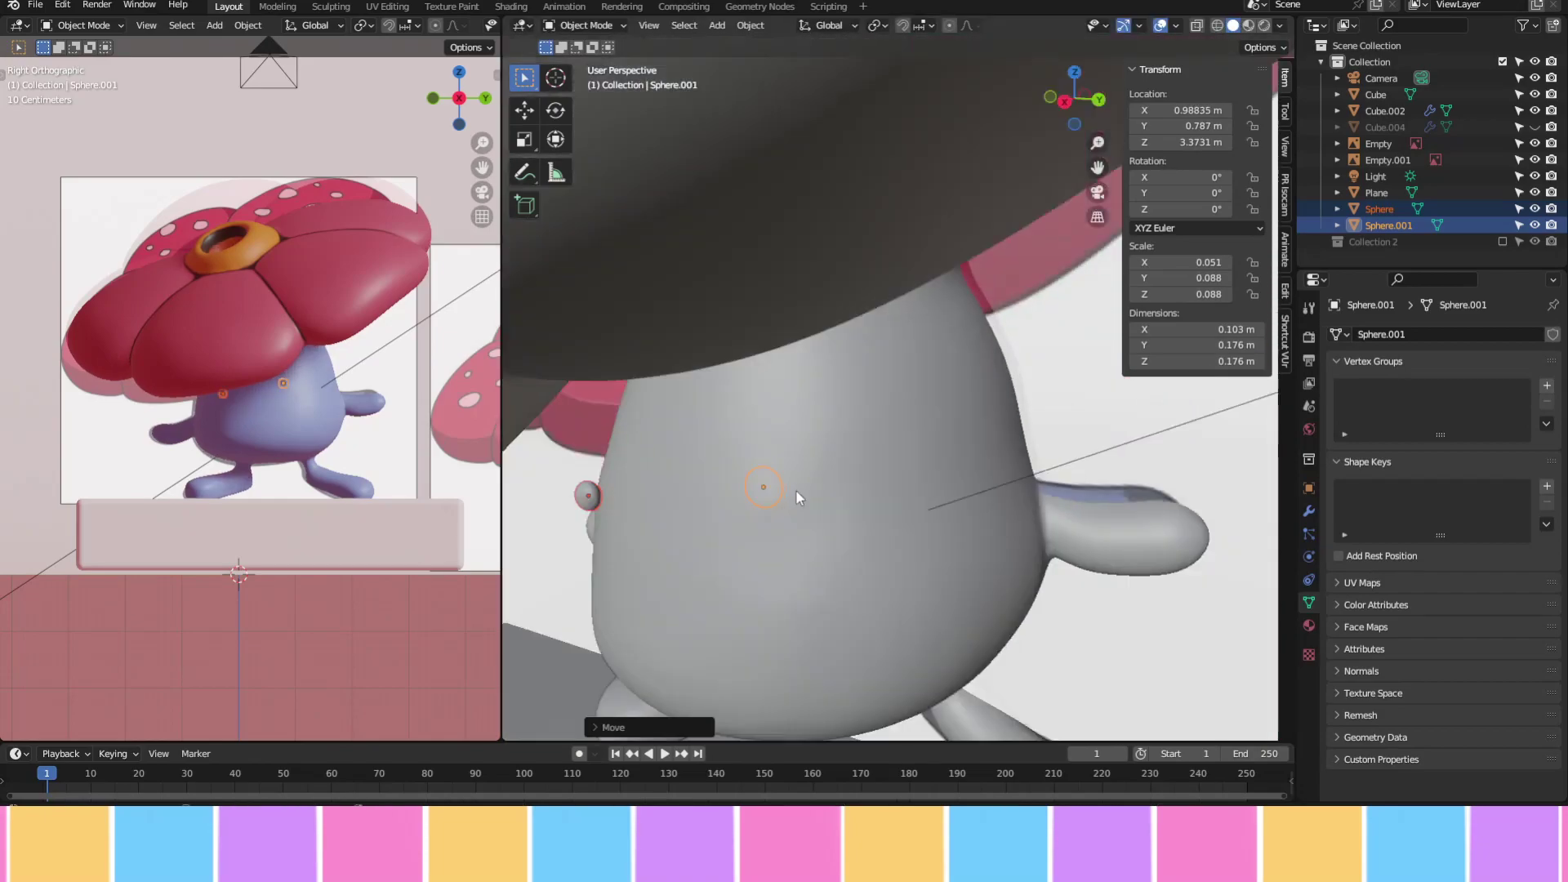
pyautogui.moveTo(795, 488); pyautogui.dragTo(647, 426)
pyautogui.moveTo(605, 450)
pyautogui.mouseDown(button='middle')
pyautogui.moveTo(1016, 407)
pyautogui.moveTo(935, 456)
pyautogui.mouseUp(button='middle')
pyautogui.click(966, 394)
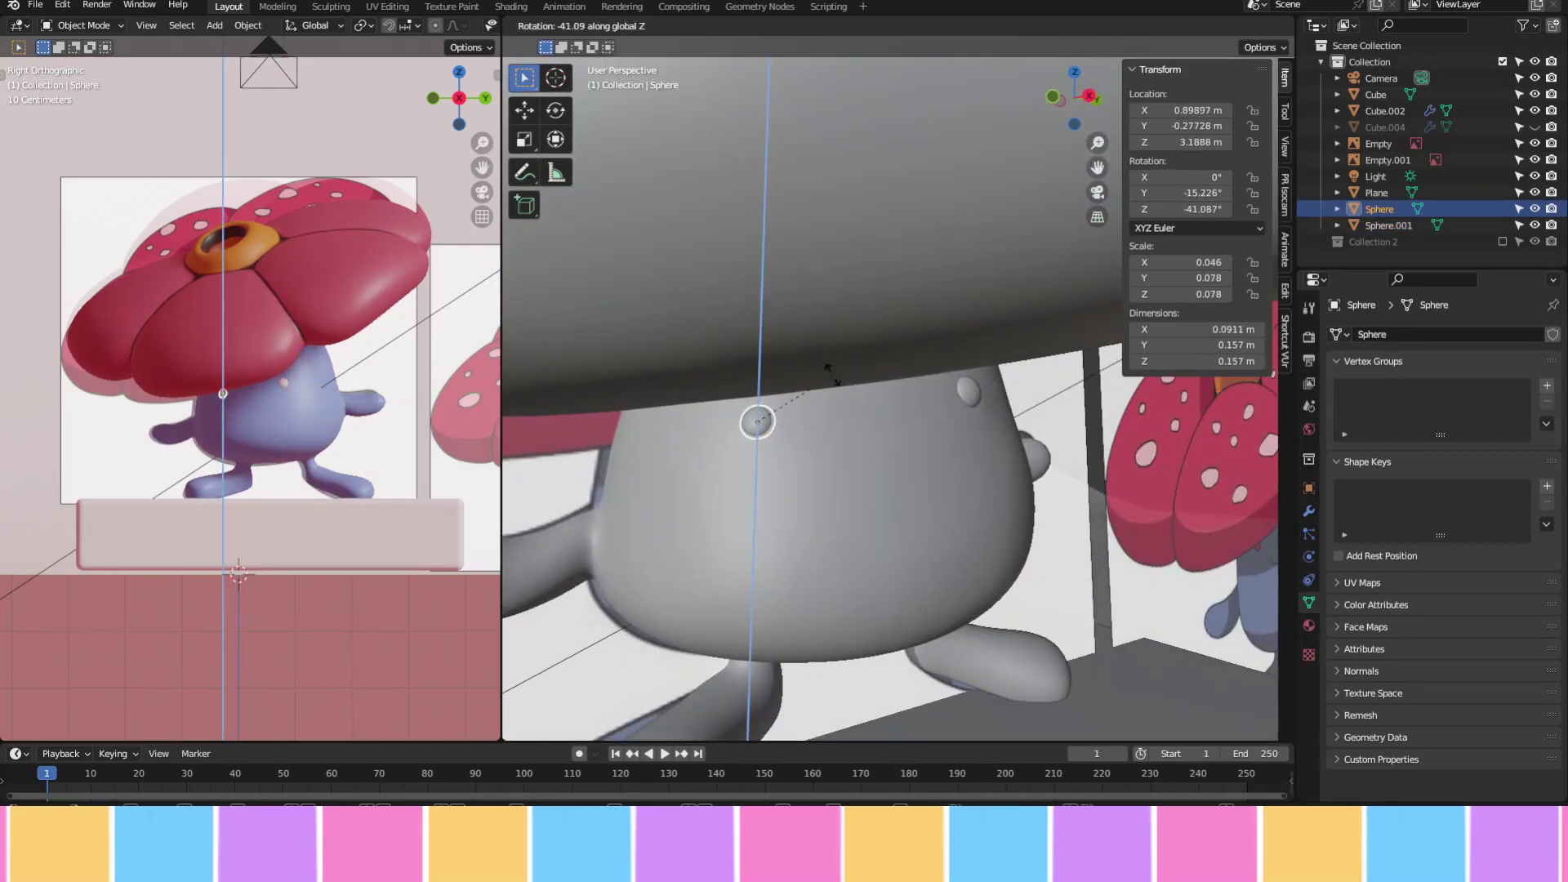
pyautogui.scroll(-2, 1049, 488)
pyautogui.scroll(-2, 972, 419)
# Assign the existing red material to the eye, checking it in material preview
pyautogui.click(944, 506)
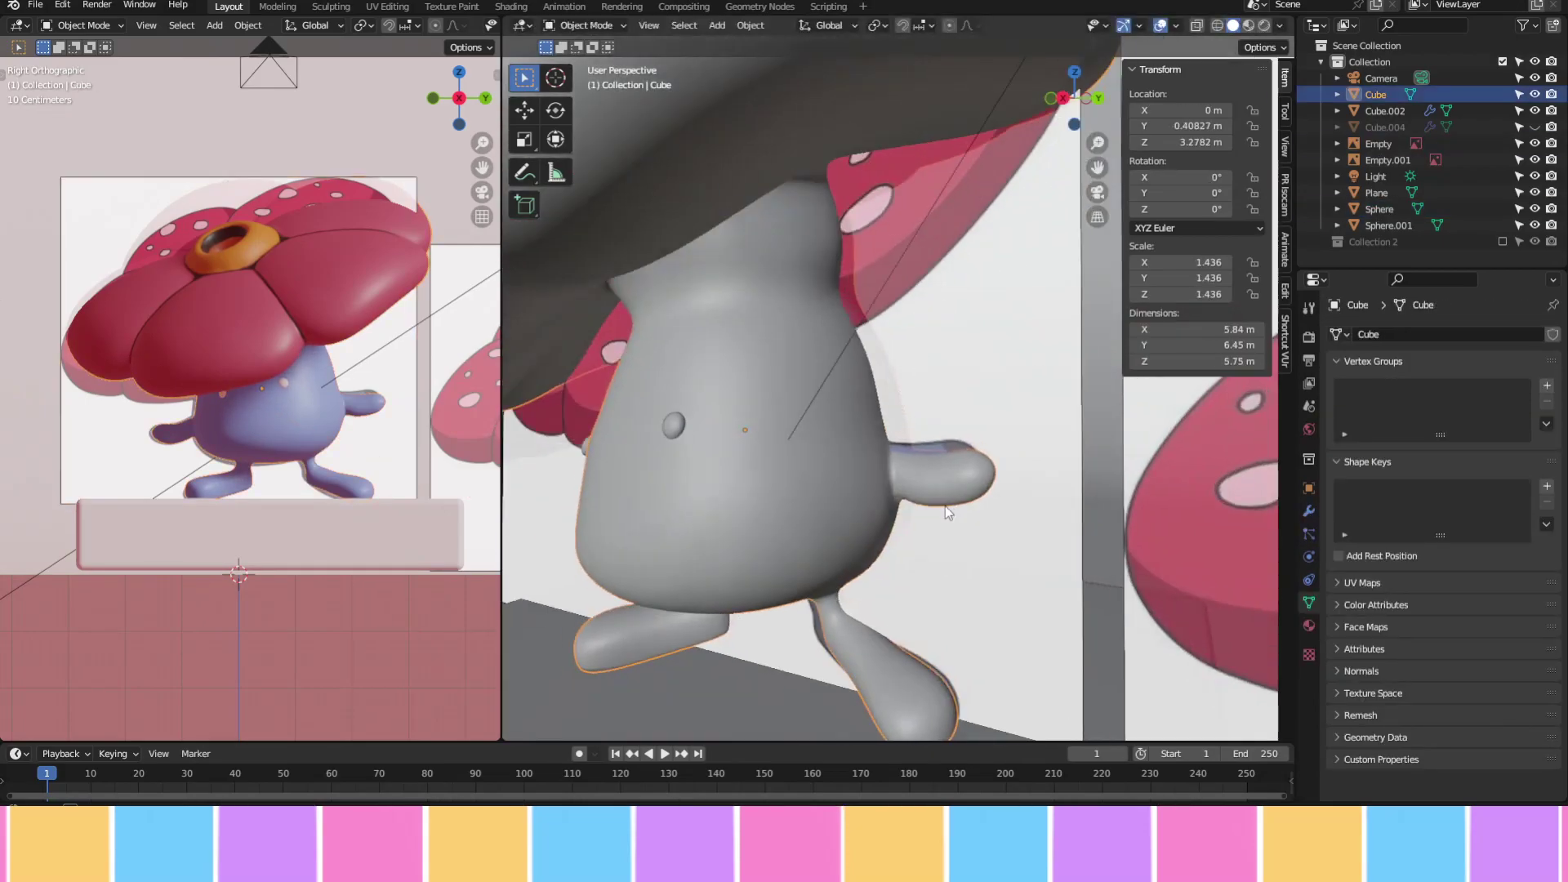
pyautogui.scroll(-3, 962, 411)
pyautogui.scroll(3, 961, 410)
pyautogui.click(841, 572)
pyautogui.scroll(3, 978, 482)
pyautogui.click(963, 452)
pyautogui.press('z')
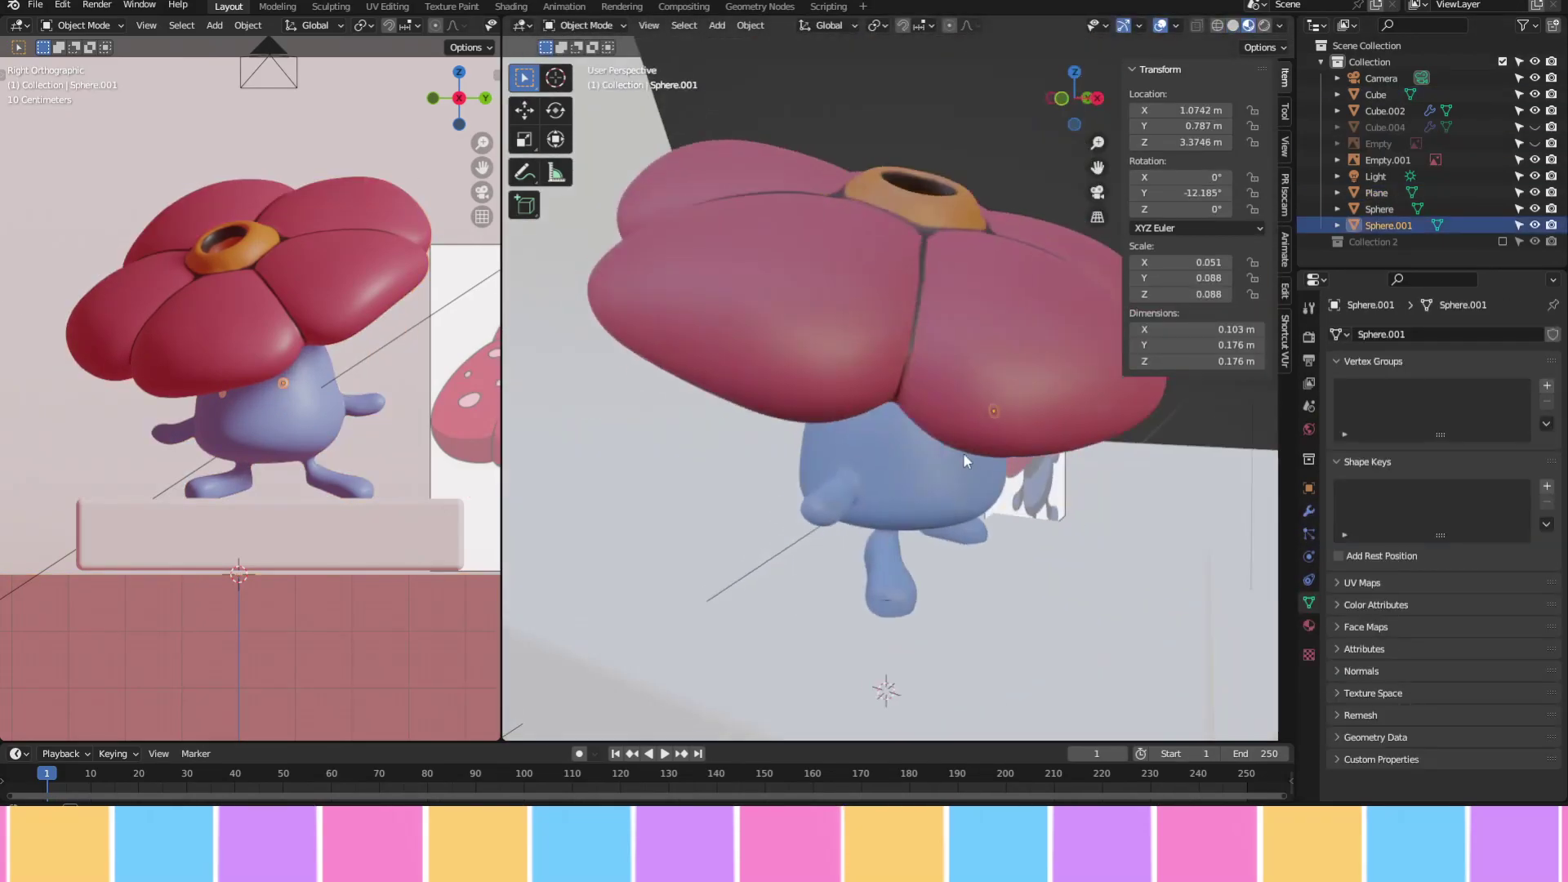
pyautogui.click(1309, 626)
pyautogui.click(1485, 577)
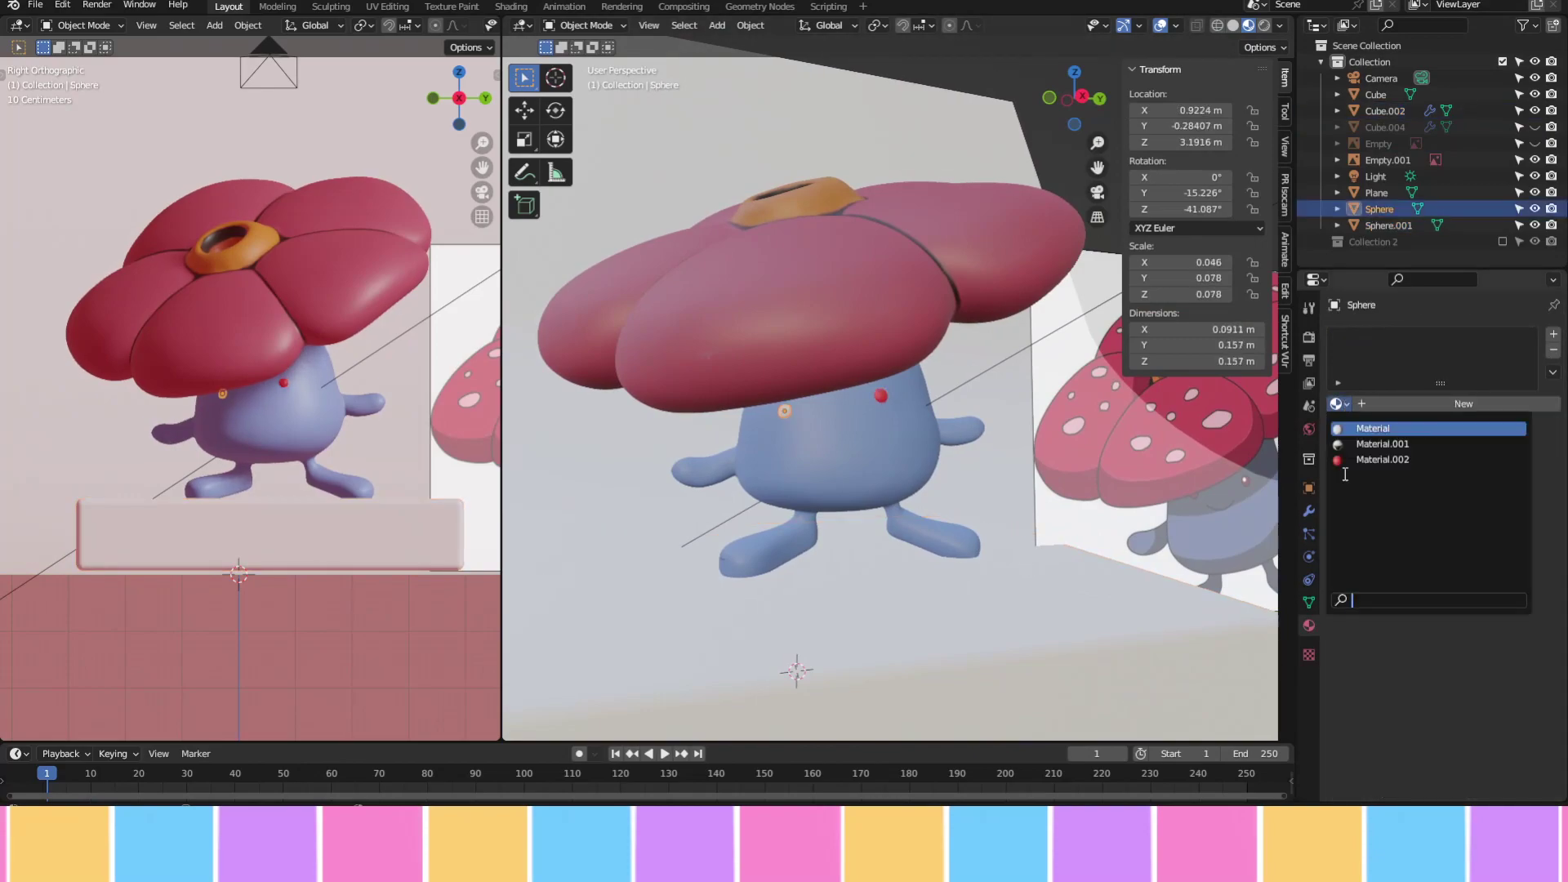
pyautogui.click(1485, 576)
pyautogui.scroll(5, 859, 400)
# Duplicate the eye into a smaller, flattened highlight sphere
pyautogui.rightClick(859, 401)
pyautogui.click(859, 405)
pyautogui.scroll(-3, 953, 479)
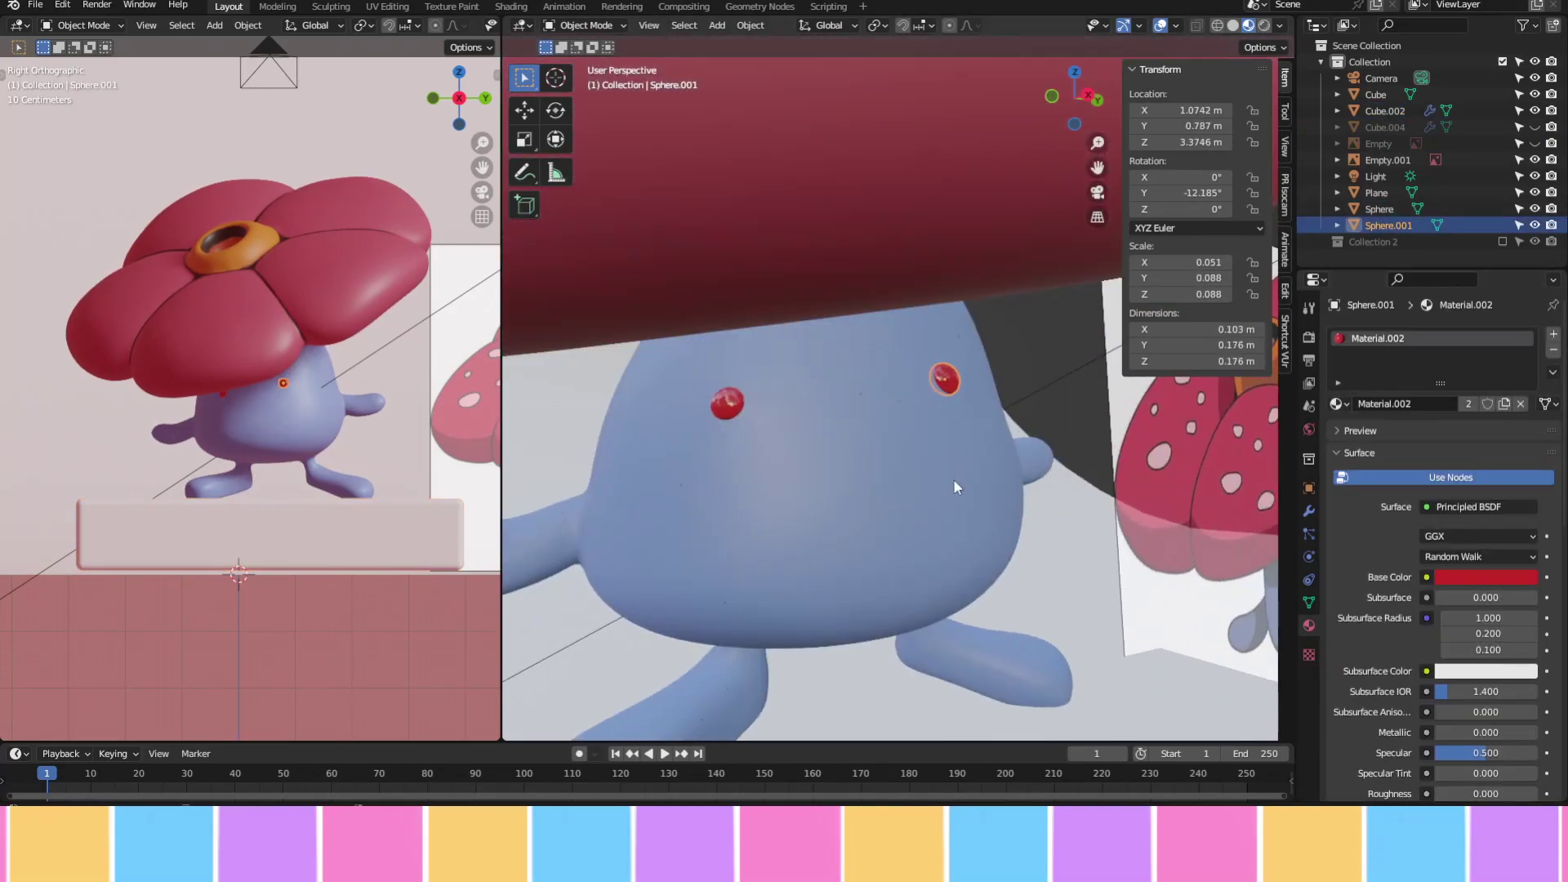
pyautogui.hotkey('shift', 'd')
pyautogui.click(912, 430)
pyautogui.scroll(-1, 911, 430)
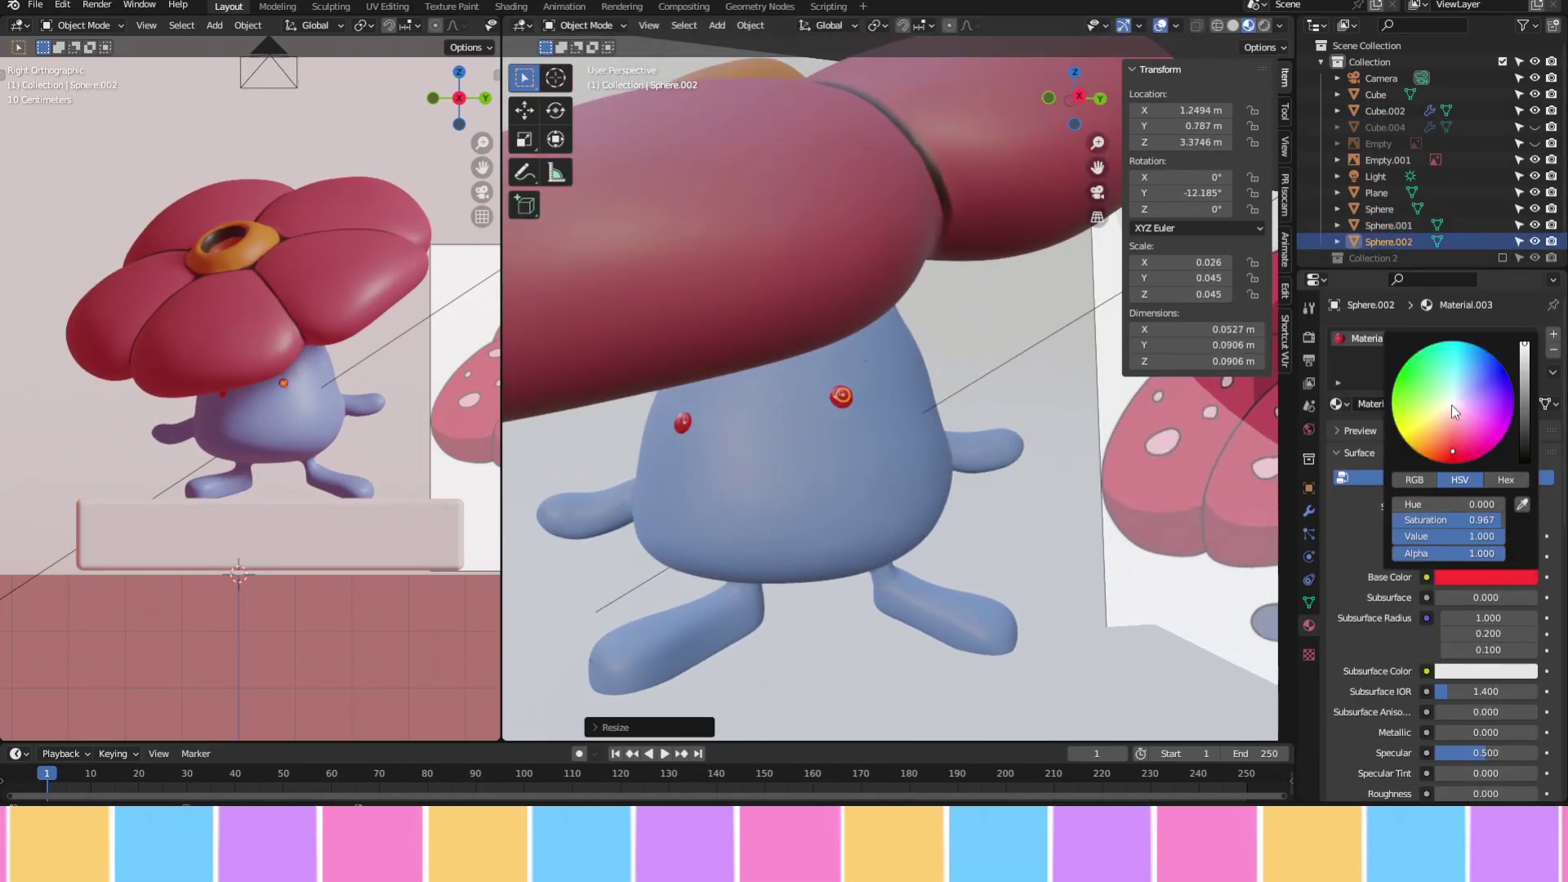
pyautogui.scroll(-5, 1452, 405)
pyautogui.scroll(3, 898, 409)
pyautogui.press('s')
pyautogui.click(1056, 473)
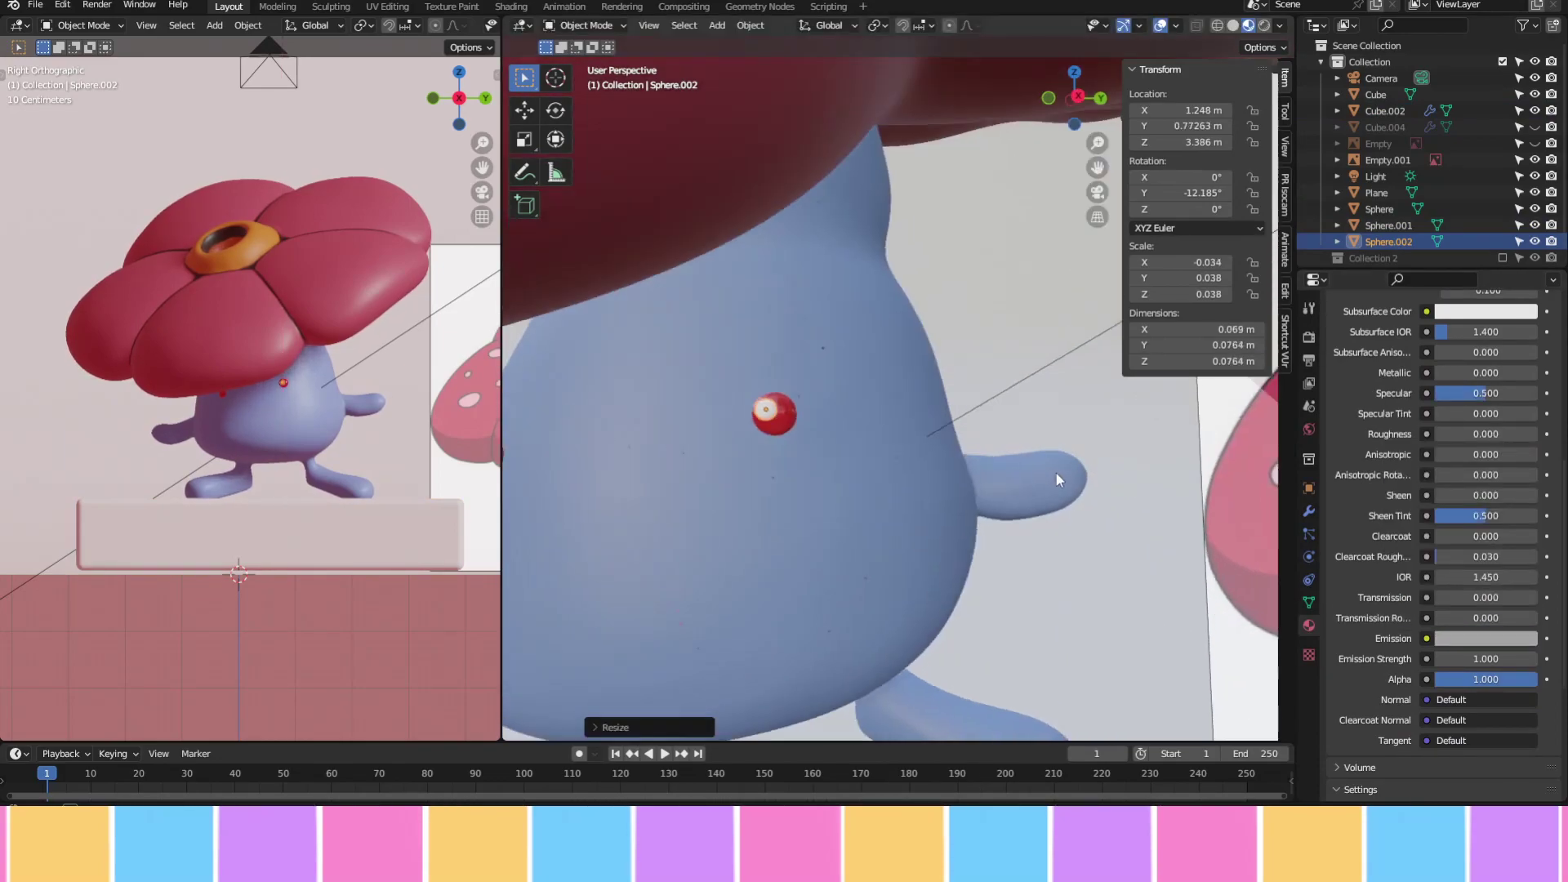
pyautogui.scroll(-2, 1056, 473)
# Move the highlight along X onto the front of the first eye
pyautogui.moveTo(1050, 472); pyautogui.dragTo(980, 507, button='middle')
pyautogui.click(938, 542)
pyautogui.scroll(-2, 1062, 547)
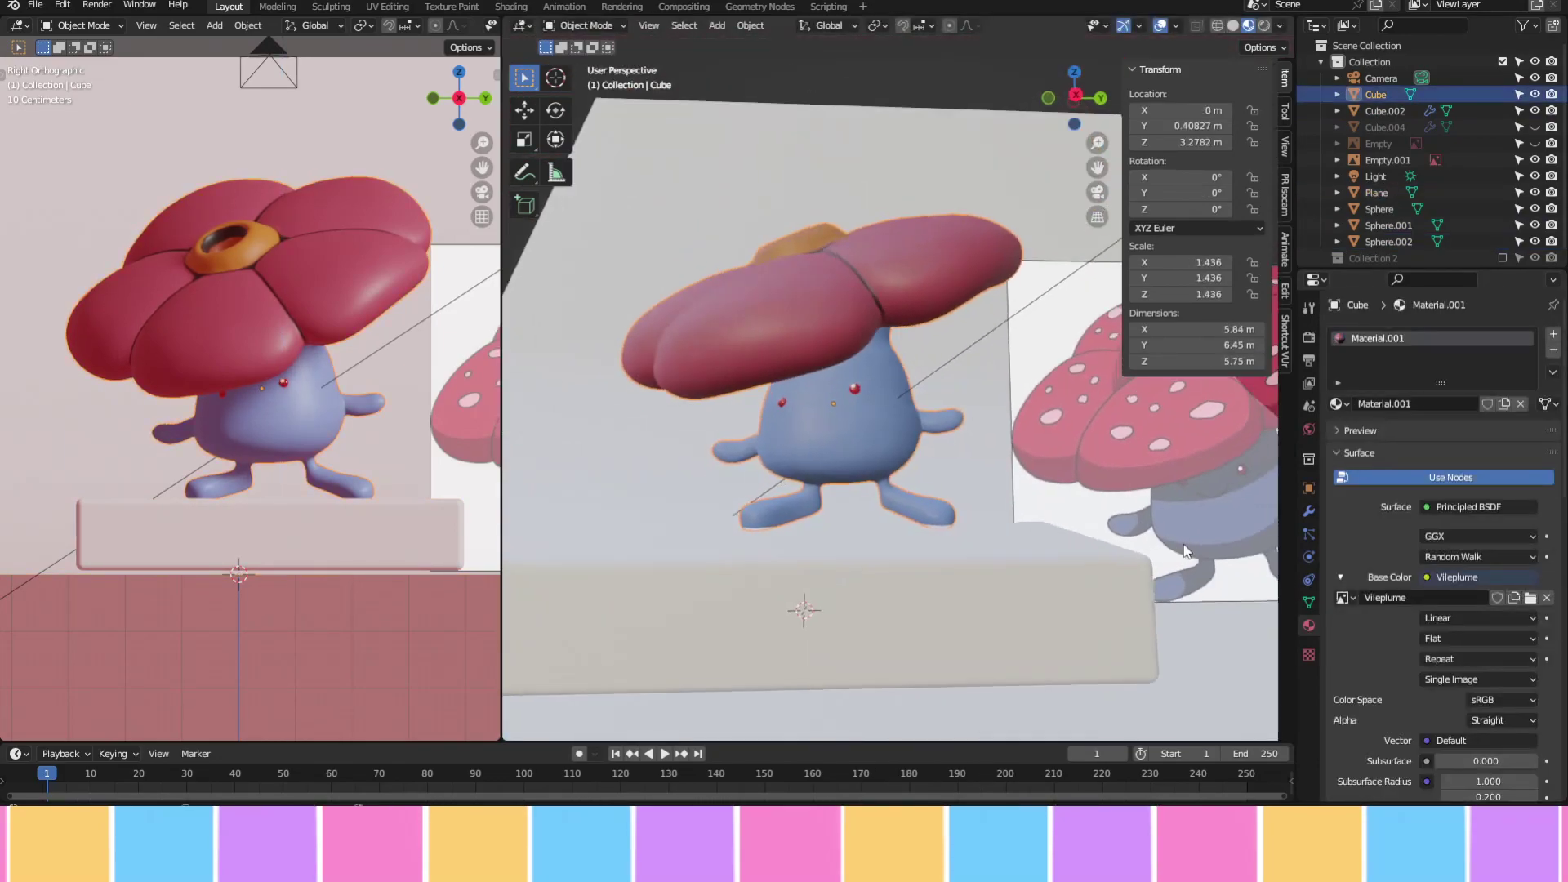
pyautogui.scroll(4, 899, 408)
pyautogui.click(776, 385)
pyautogui.scroll(3, 899, 408)
pyautogui.press('g')
pyautogui.press('x')
pyautogui.moveTo(1025, 437); pyautogui.dragTo(977, 440, button='middle')
pyautogui.press('g')
pyautogui.press('x')
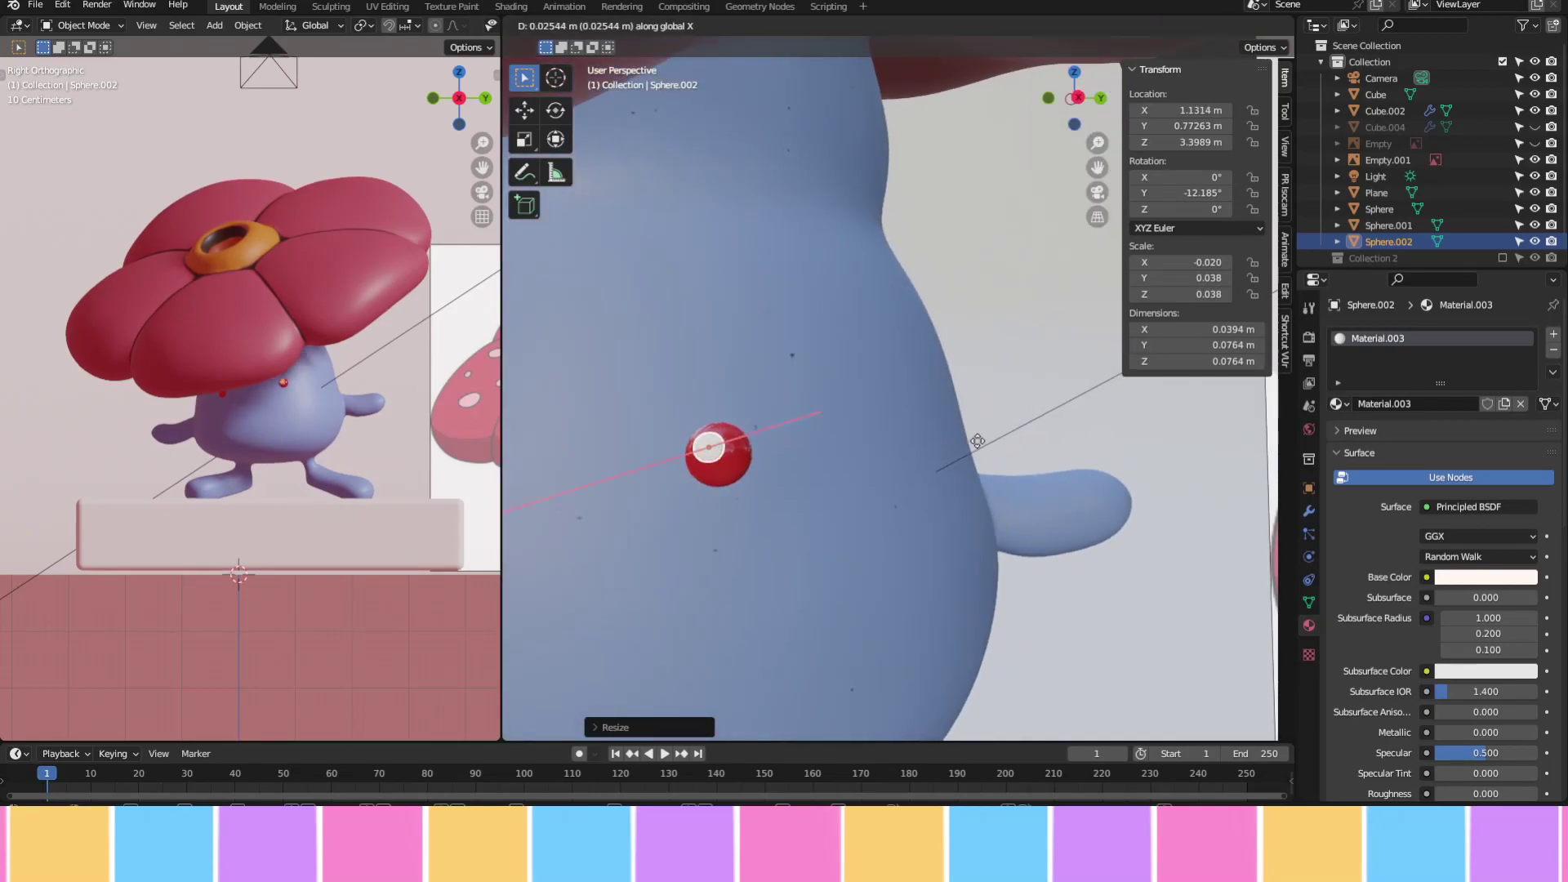
pyautogui.scroll(-4, 995, 526)
pyautogui.moveTo(948, 506); pyautogui.dragTo(1002, 189, button='middle')
# Duplicate the highlight onto the second eye and align it to match
pyautogui.click(722, 429)
pyautogui.scroll(4, 723, 429)
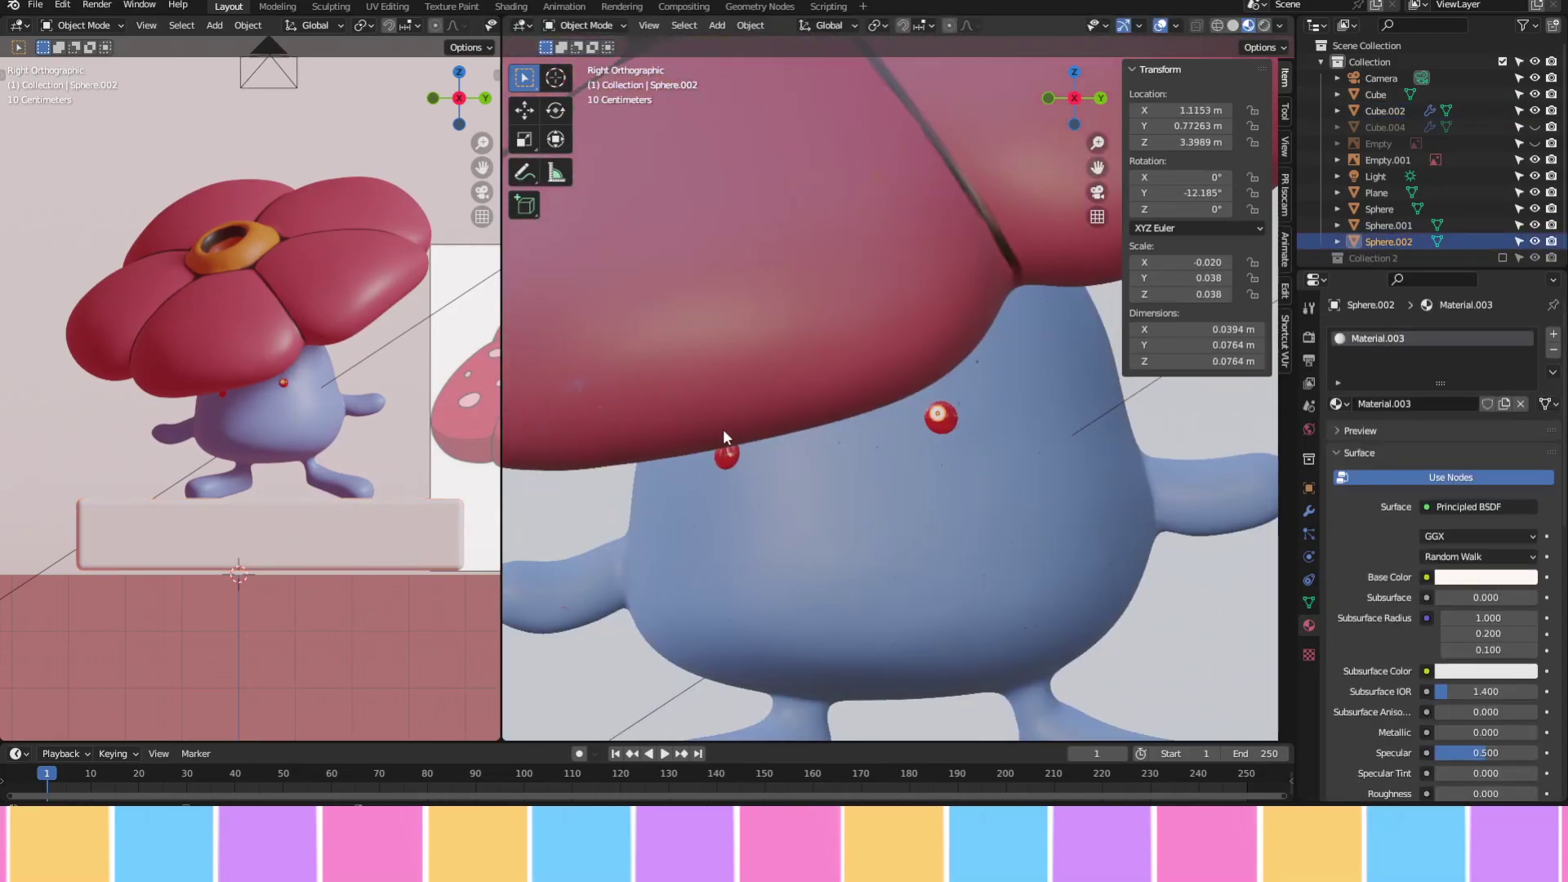
pyautogui.click(996, 370)
pyautogui.hotkey('shift', 'd')
pyautogui.press('z')
pyautogui.moveTo(860, 413)
pyautogui.mouseDown(button='middle')
pyautogui.moveTo(841, 430)
pyautogui.moveTo(939, 425)
pyautogui.mouseUp(button='middle')
pyautogui.click(844, 406)
pyautogui.press('g')
pyautogui.click(992, 412)
pyautogui.scroll(-3, 992, 413)
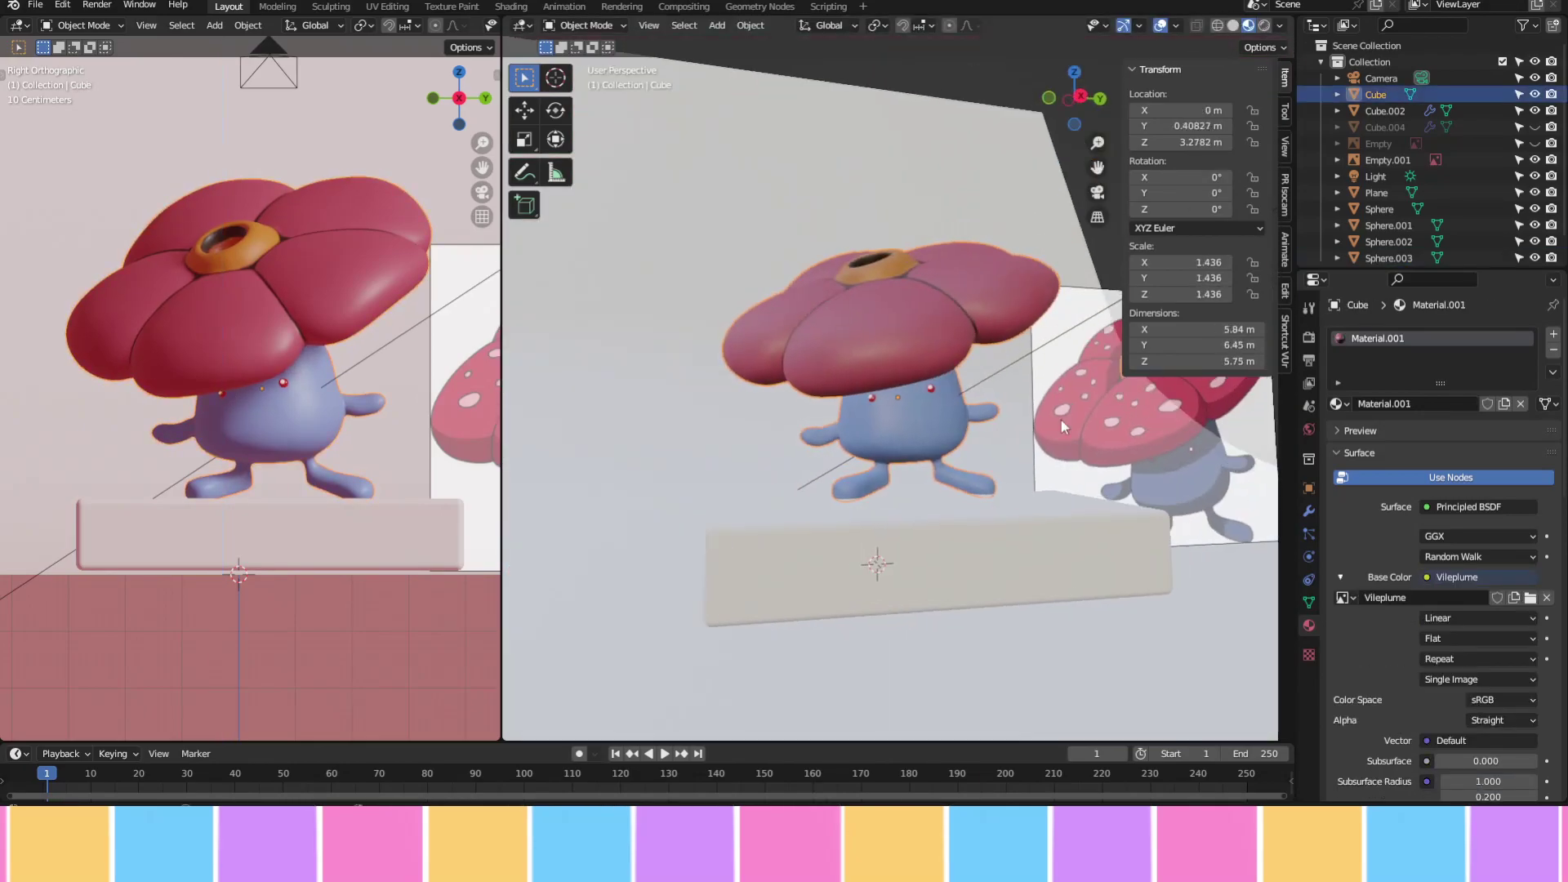
pyautogui.scroll(3, 992, 413)
pyautogui.scroll(-3, 992, 413)
pyautogui.click(992, 412)
# Give the ground plane a new material with Roughness 1.0 and a dark green base colour
pyautogui.scroll(-2, 992, 412)
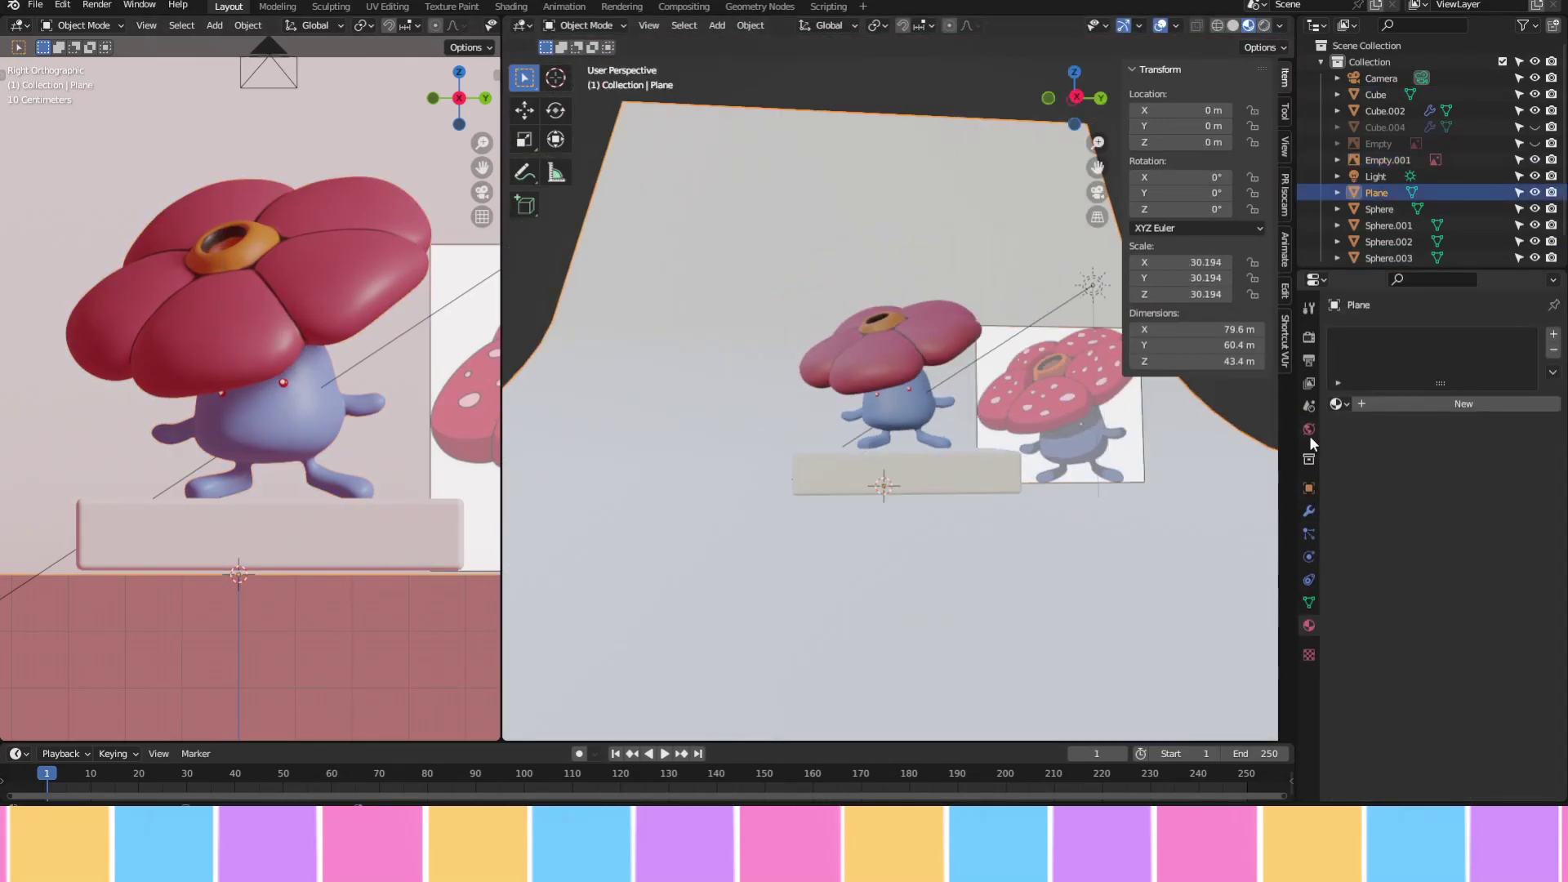
pyautogui.click(1485, 576)
pyautogui.moveTo(1524, 353); pyautogui.dragTo(1524, 408)
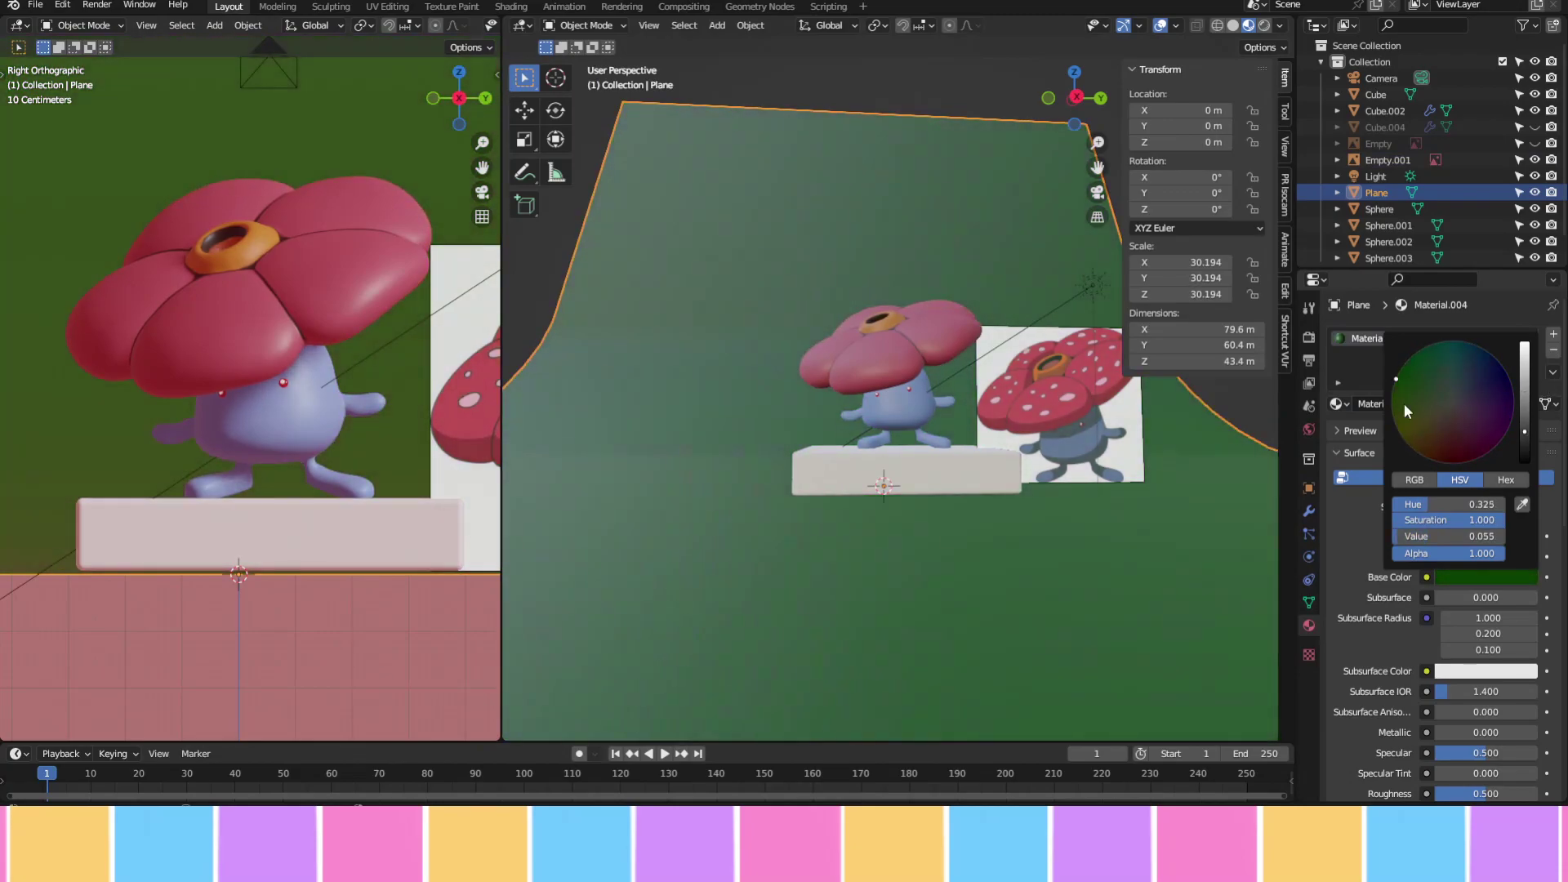
pyautogui.scroll(-3, 1437, 621)
pyautogui.moveTo(1485, 662)
pyautogui.mouseDown()
pyautogui.moveTo(1437, 663)
pyautogui.moveTo(1441, 621)
pyautogui.mouseUp()
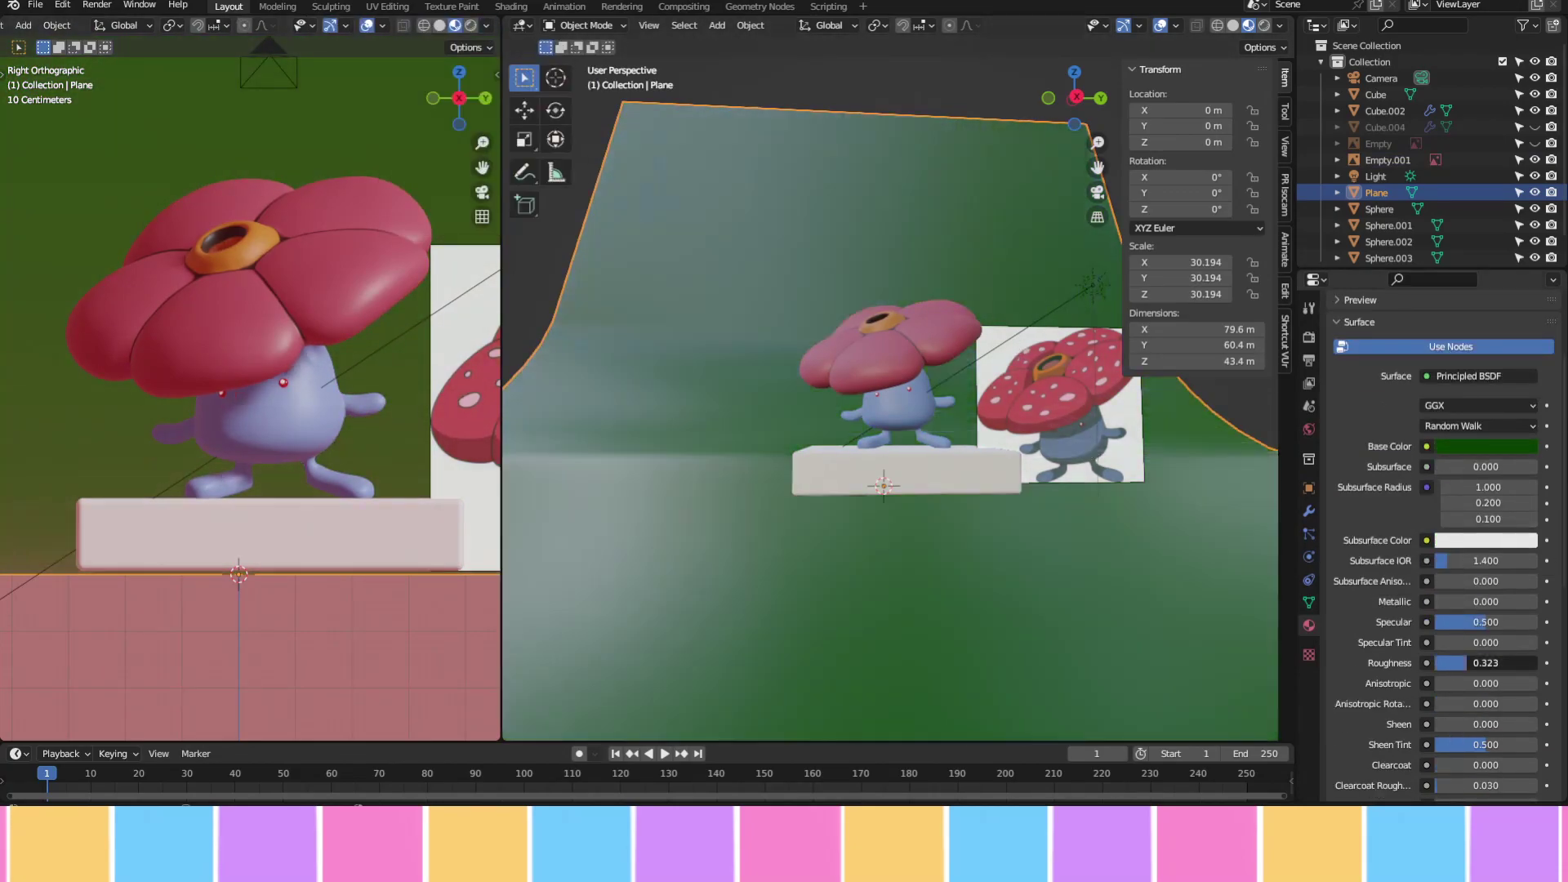
pyautogui.click(1494, 446)
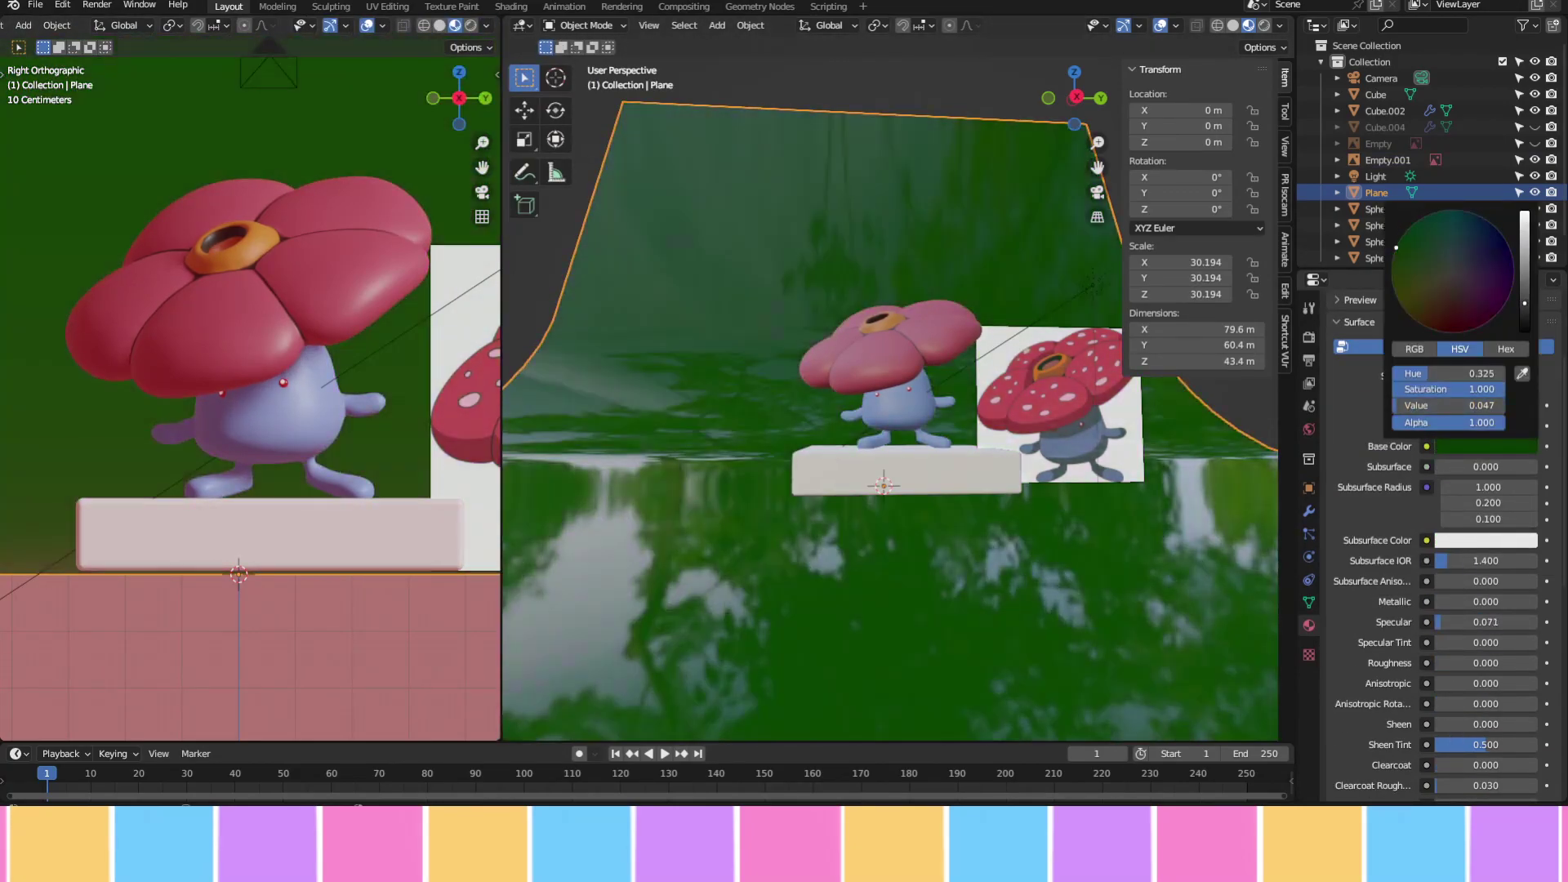
pyautogui.moveTo(1441, 662); pyautogui.dragTo(1535, 662)
pyautogui.click(1486, 446)
pyautogui.moveTo(1500, 278); pyautogui.dragTo(1414, 273)
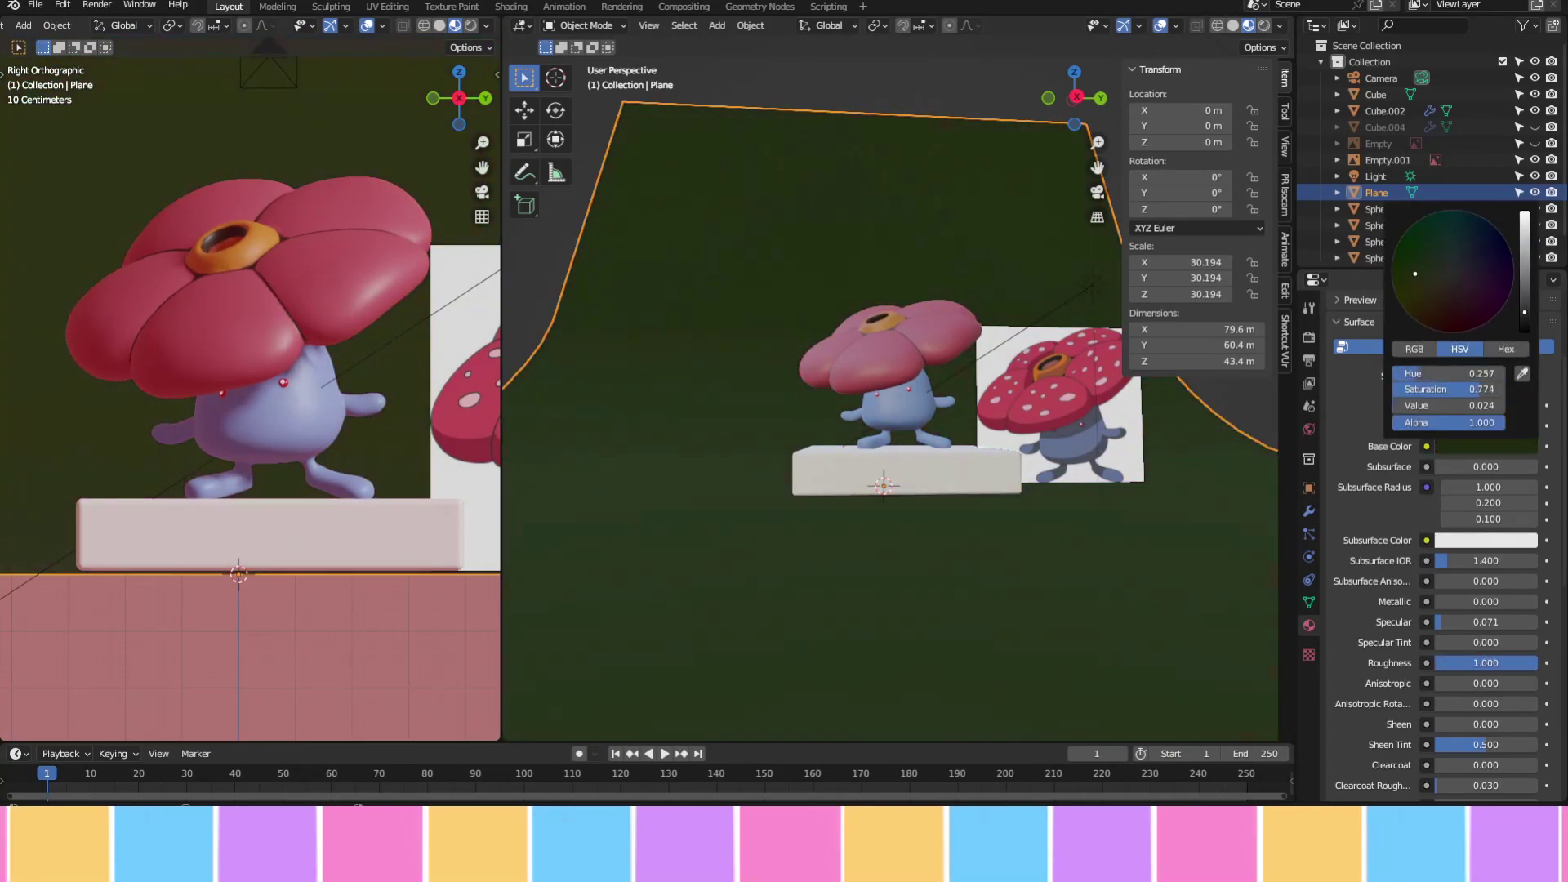
# Scale the ground plane along Y to stretch it farther
pyautogui.press('s')
pyautogui.press('y')
pyautogui.click(1066, 243)
pyautogui.scroll(-3, 1088, 353)
pyautogui.scroll(5, 967, 432)
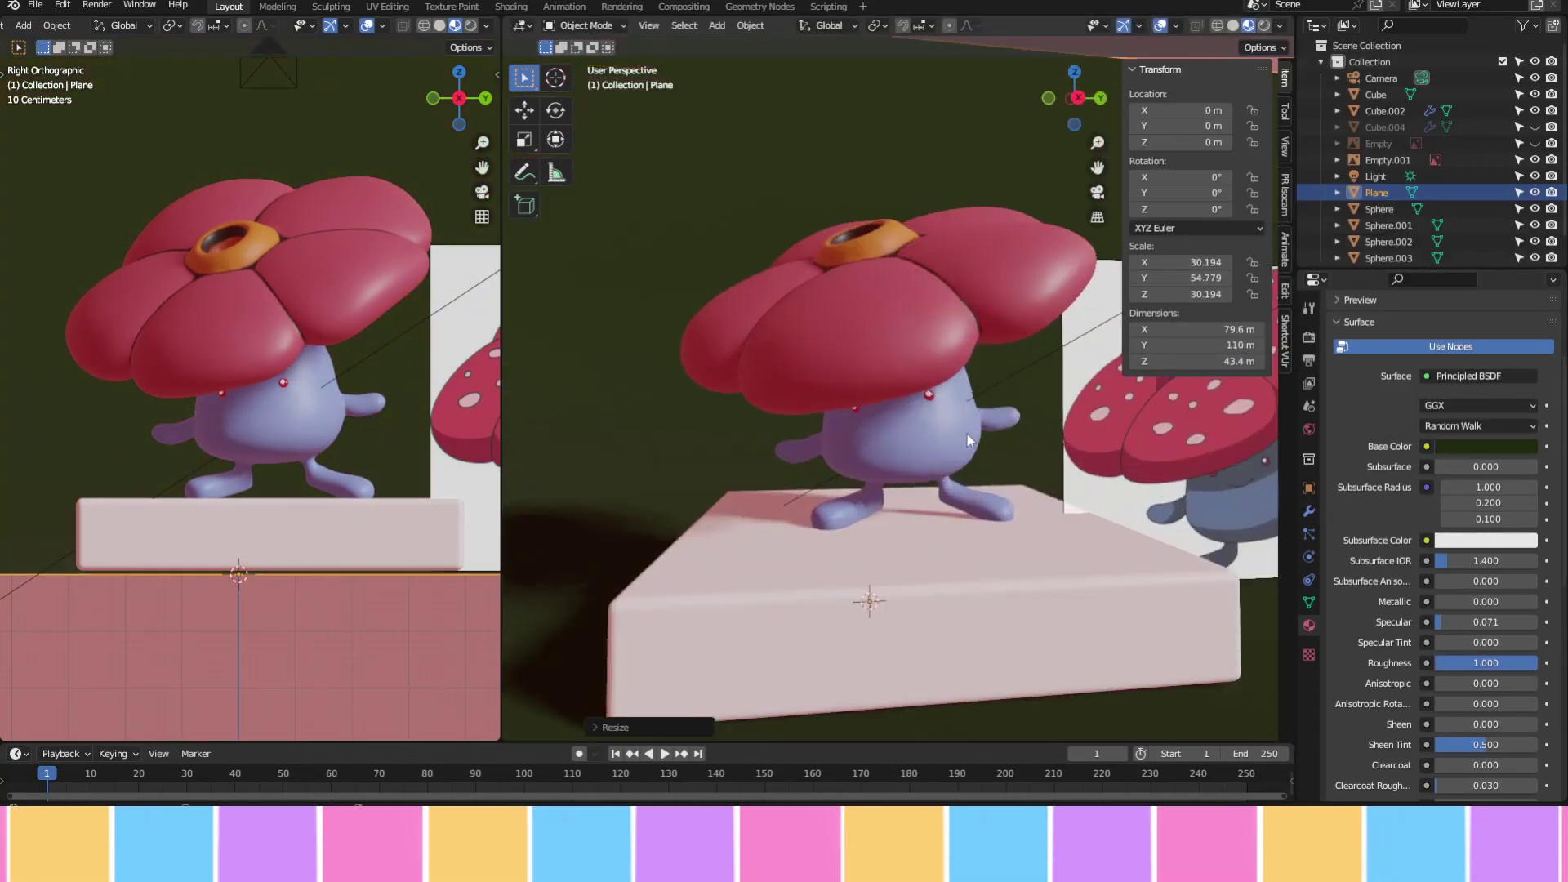
pyautogui.scroll(-3, 948, 447)
pyautogui.click(923, 523)
# Delete the old pedestal block and discard a trial sphere
pyautogui.click(1485, 576)
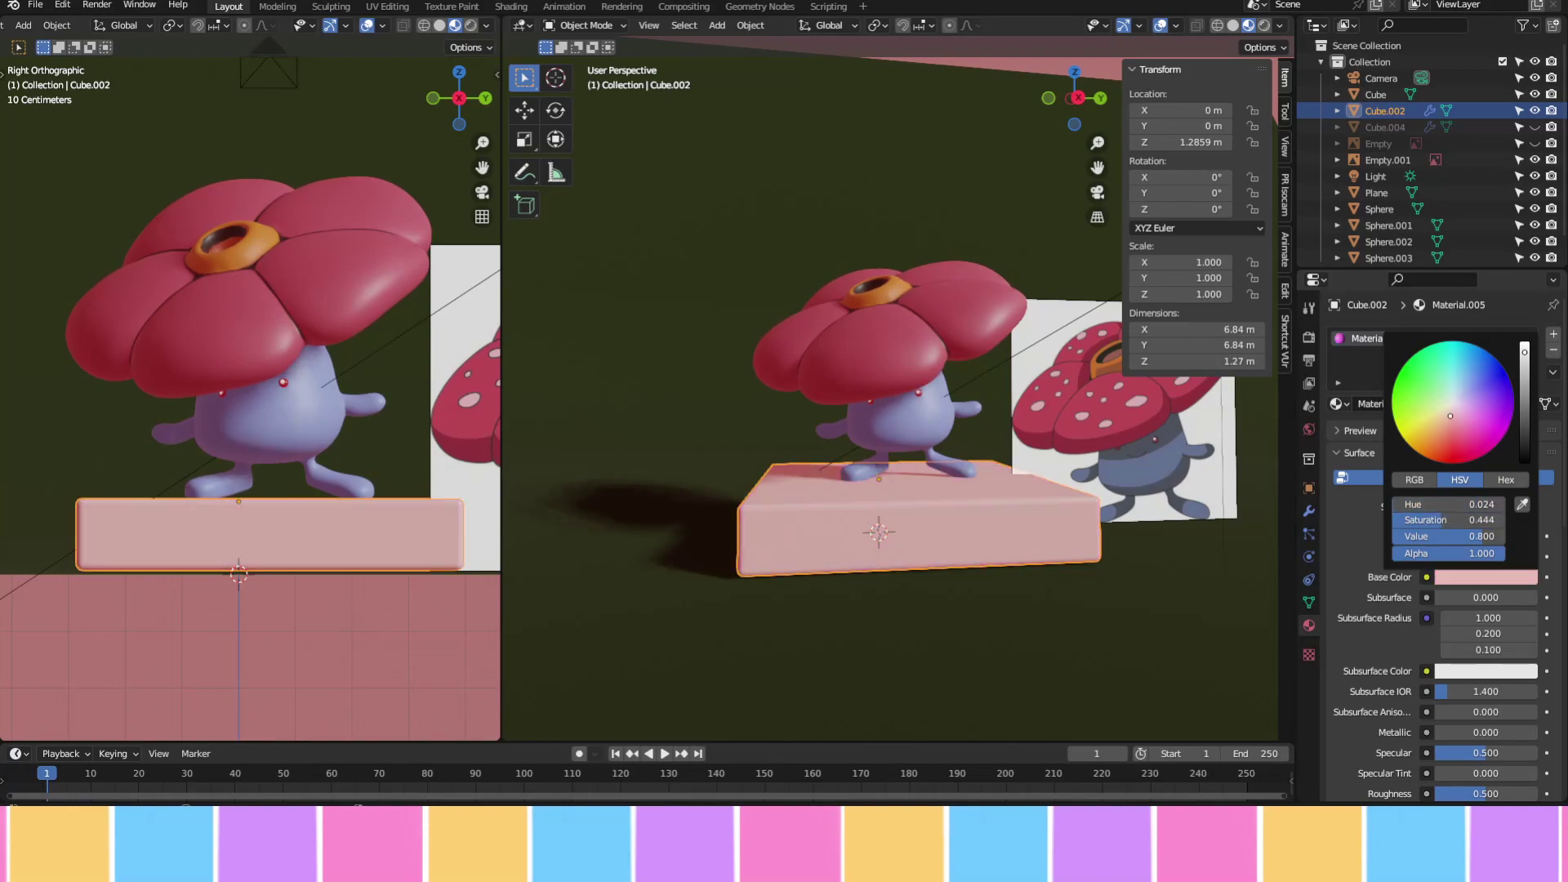
pyautogui.press('Delete')
pyautogui.hotkey('shift', 'a')
pyautogui.click(1037, 174)
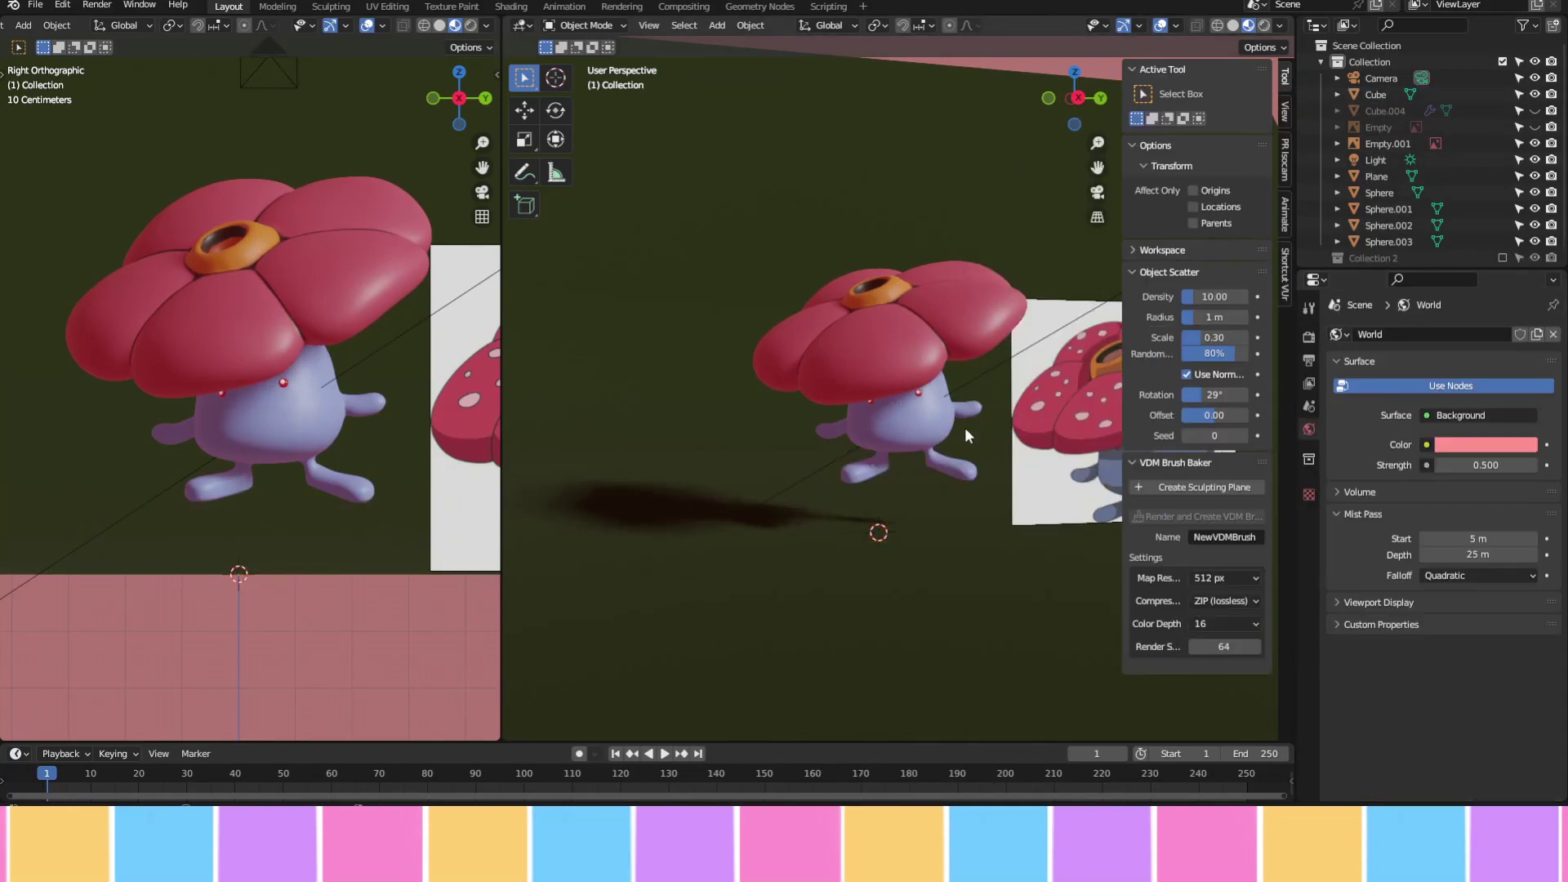
pyautogui.press('g')
pyautogui.press('z')
pyautogui.click(945, 491)
# Add a cube and flatten it into a wide slab resting on the floor
pyautogui.hotkey('shift', 'a')
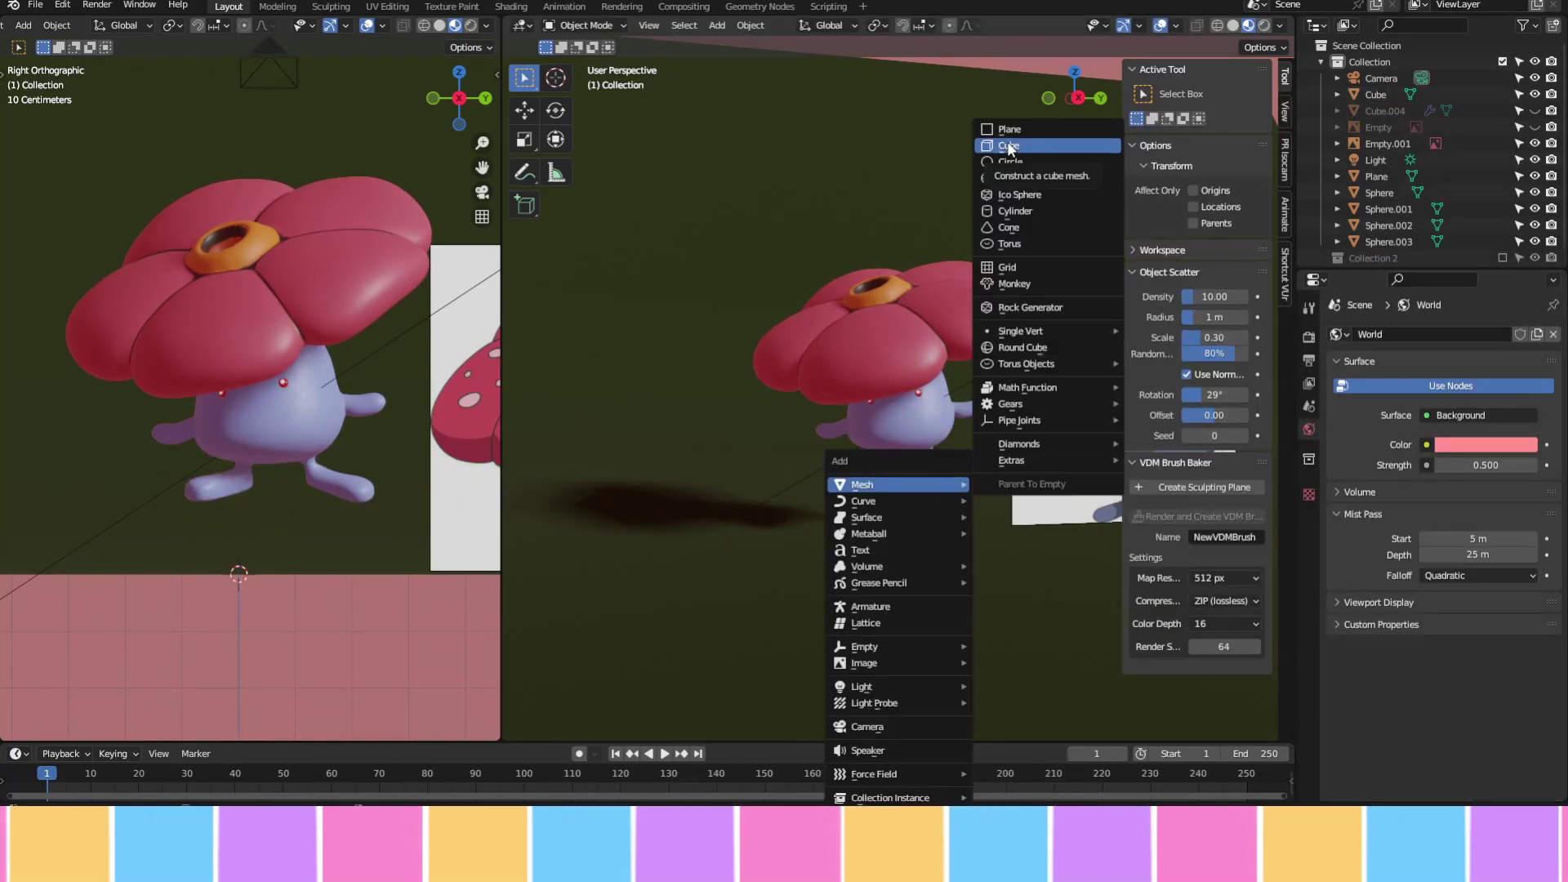
pyautogui.click(1013, 148)
pyautogui.click(1075, 98)
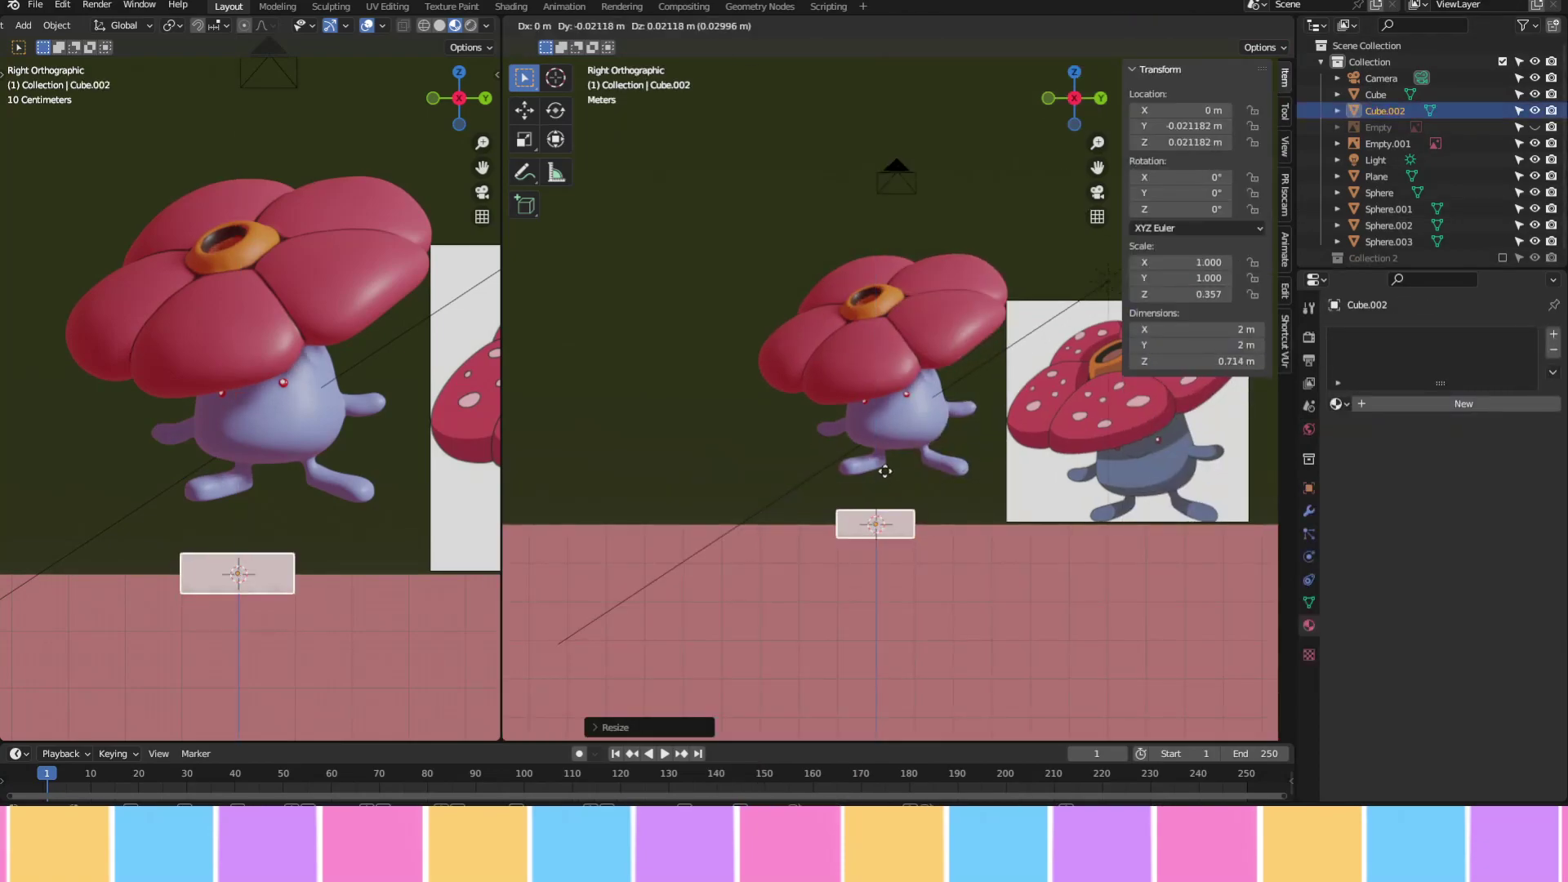
pyautogui.press('s')
pyautogui.press('z')
pyautogui.hotkey('shift', 'z')
pyautogui.press('g')
pyautogui.click(1076, 100)
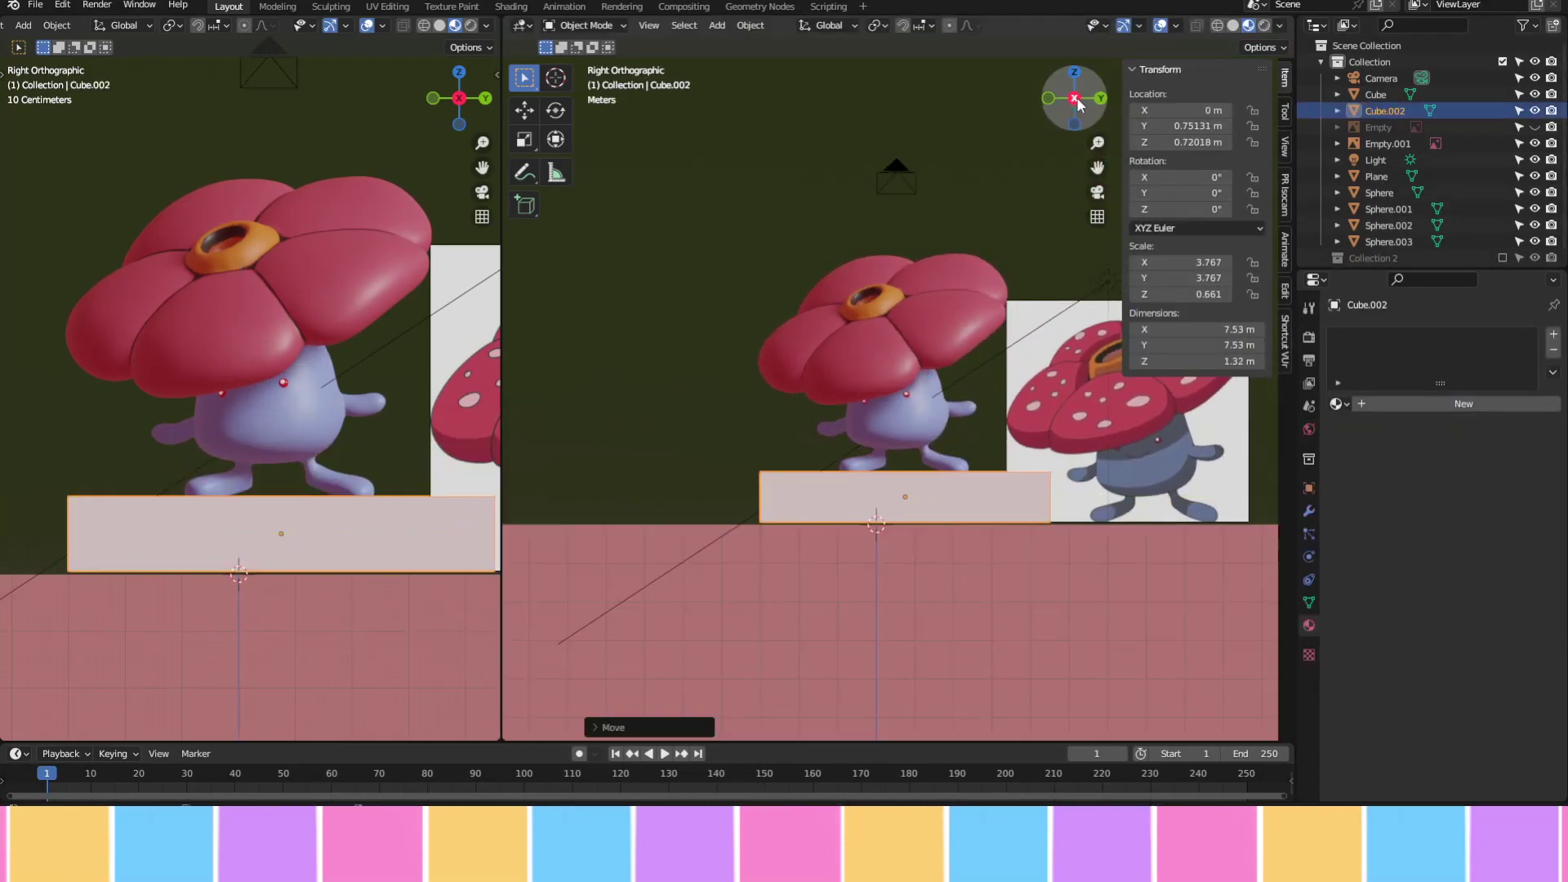
pyautogui.click(1044, 428)
pyautogui.moveTo(1044, 428); pyautogui.dragTo(980, 490, button='middle')
# Taper the slab's top face and add an edge loop to form a mound
pyautogui.press('Tab')
pyautogui.press('3')
pyautogui.press('s')
pyautogui.click(1040, 573)
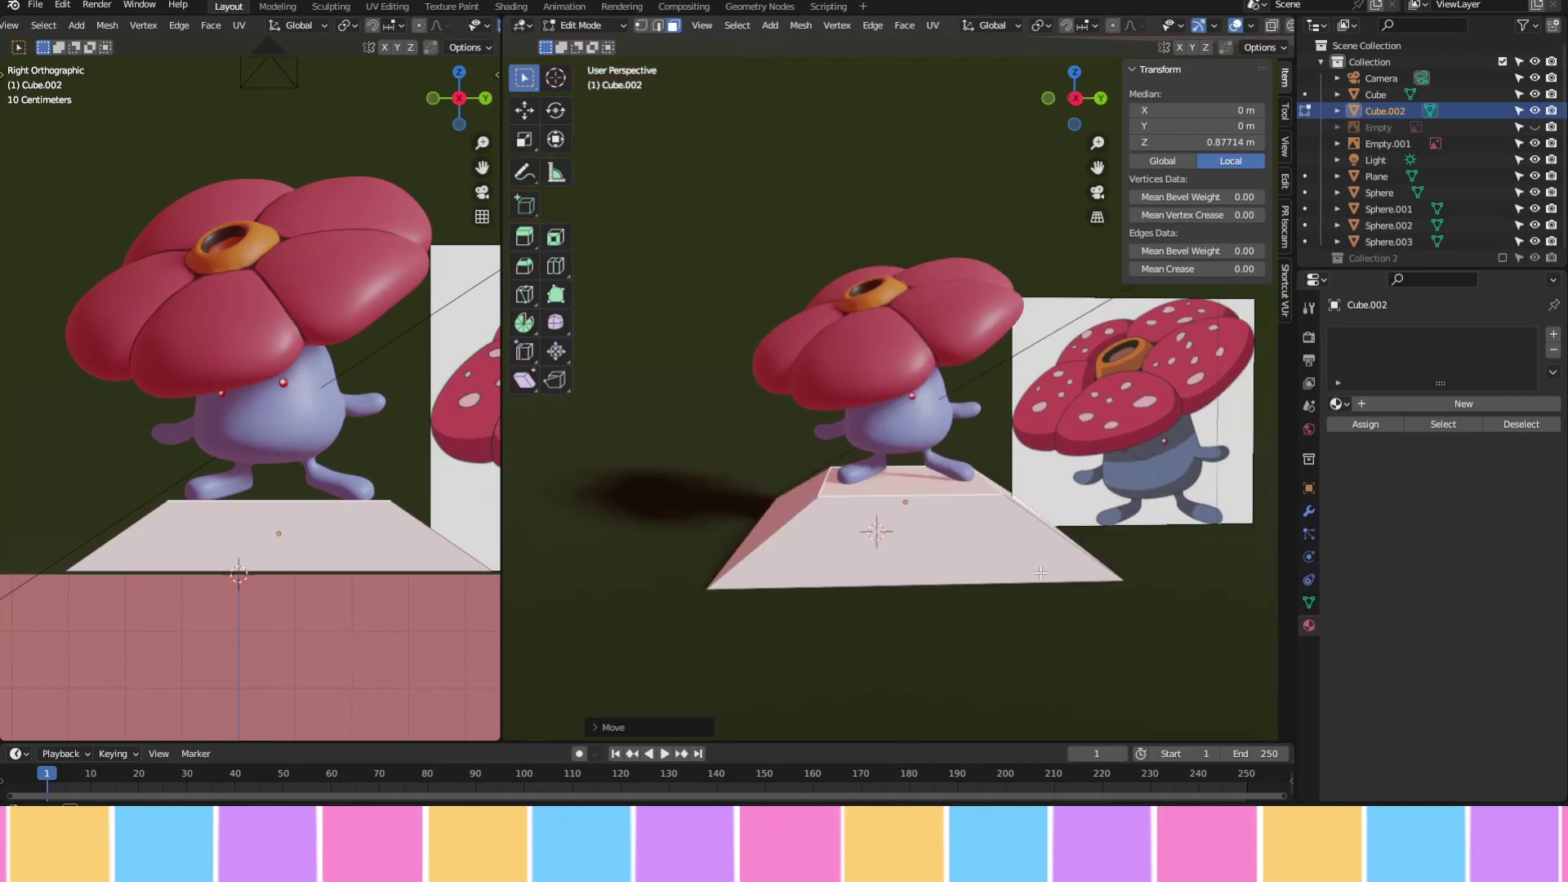
pyautogui.hotkey('ctrl', 'r')
pyautogui.click(1062, 560)
pyautogui.press('KP_3')
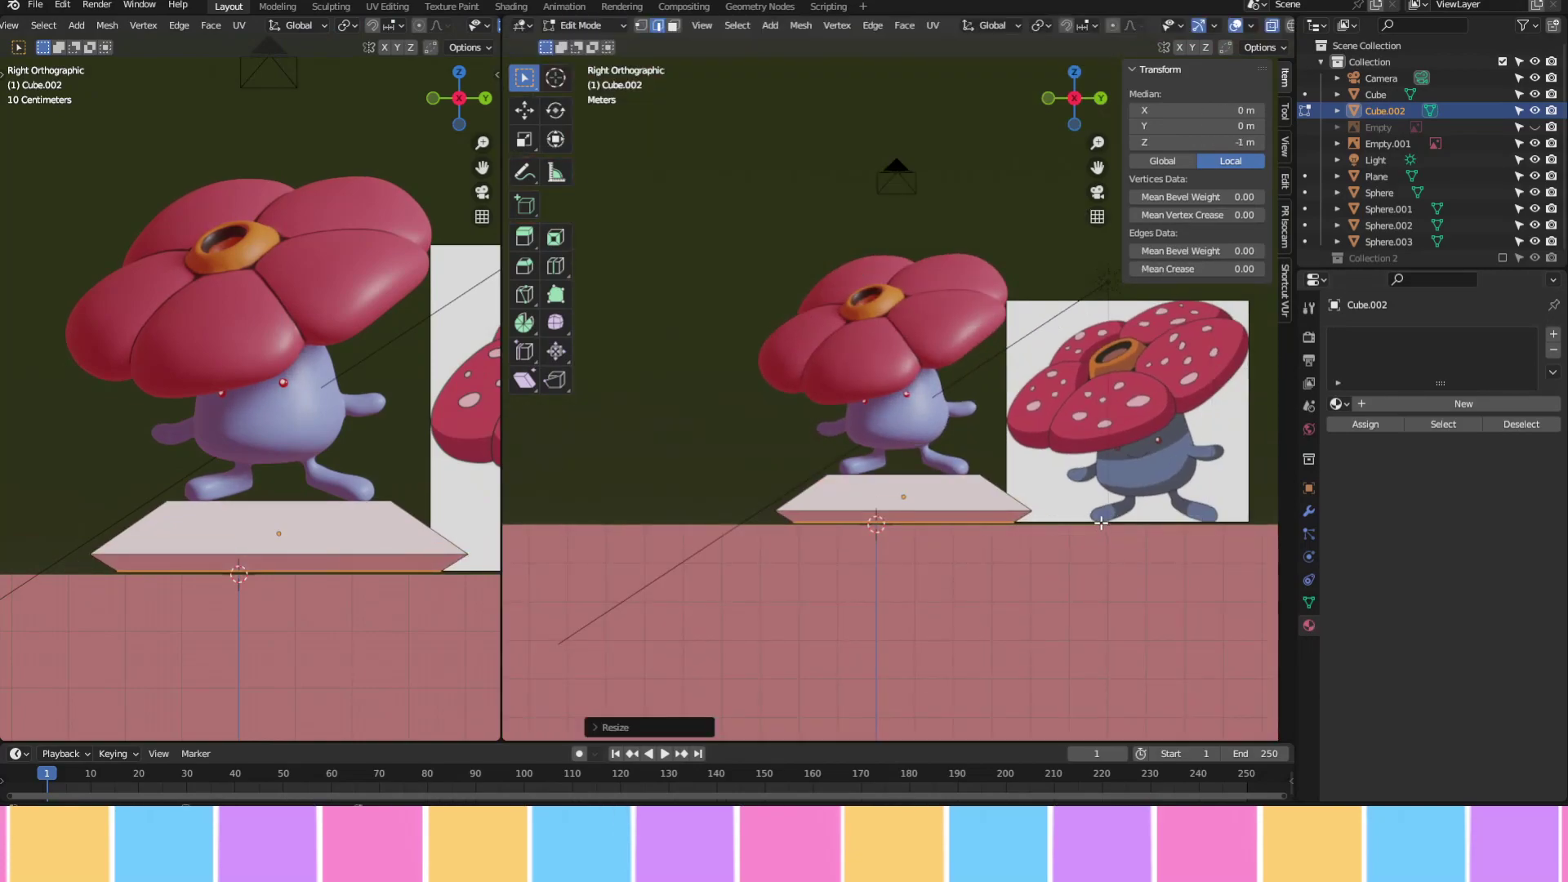
pyautogui.press('Tab')
# Add a level-3 Subdivision Surface to the mound and apply it
pyautogui.hotkey('ctrl', '3')
pyautogui.moveTo(1100, 523); pyautogui.dragTo(1139, 145, button='middle')
pyautogui.press('KP_3')
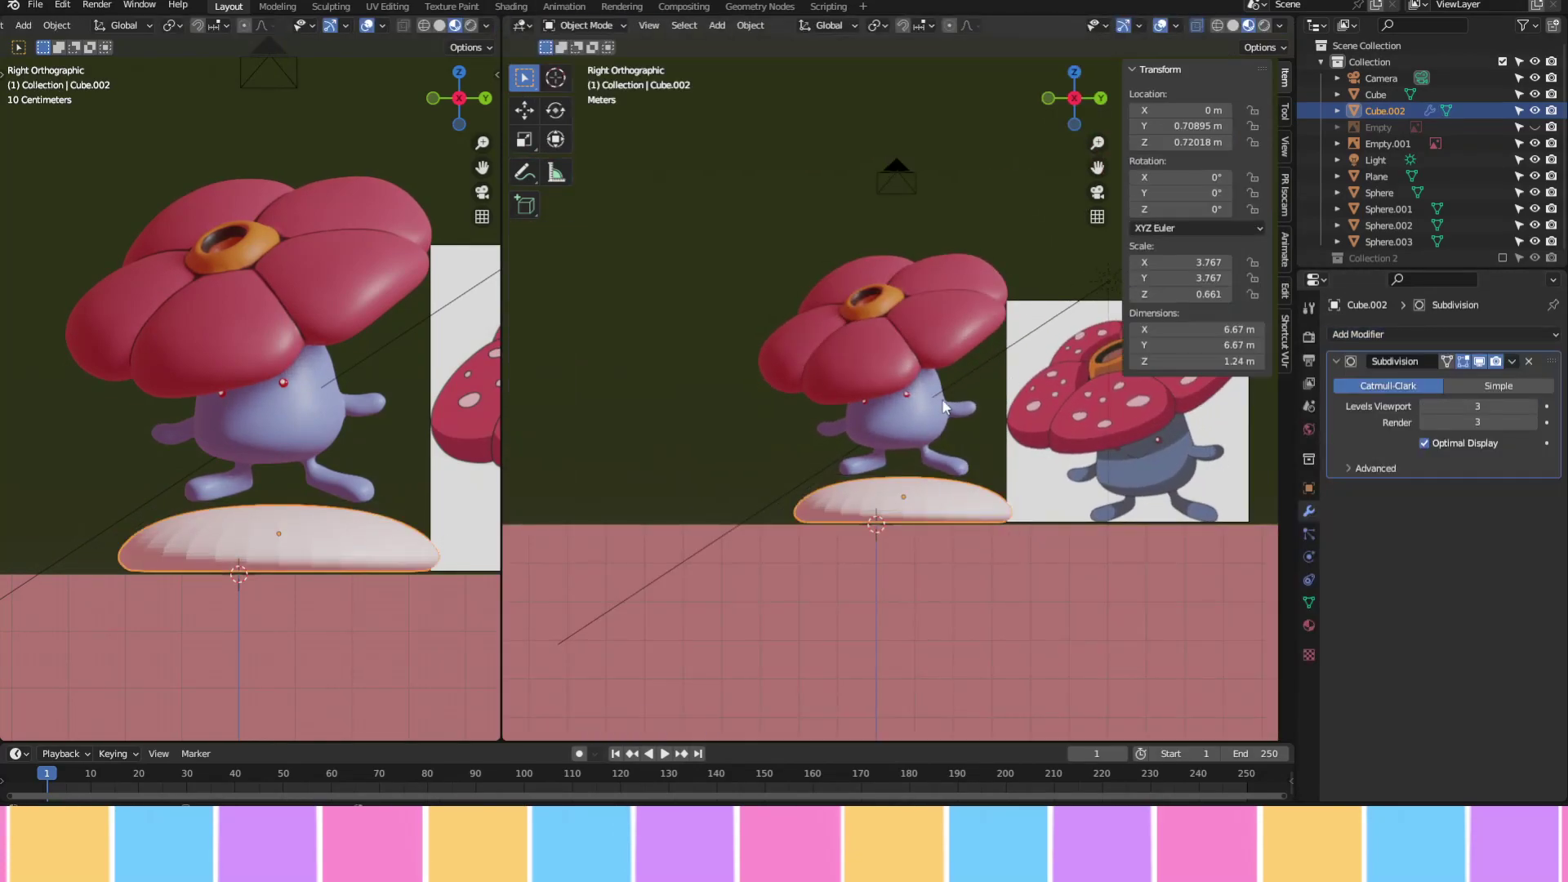
pyautogui.moveTo(1085, 519); pyautogui.dragTo(1020, 457, button='middle')
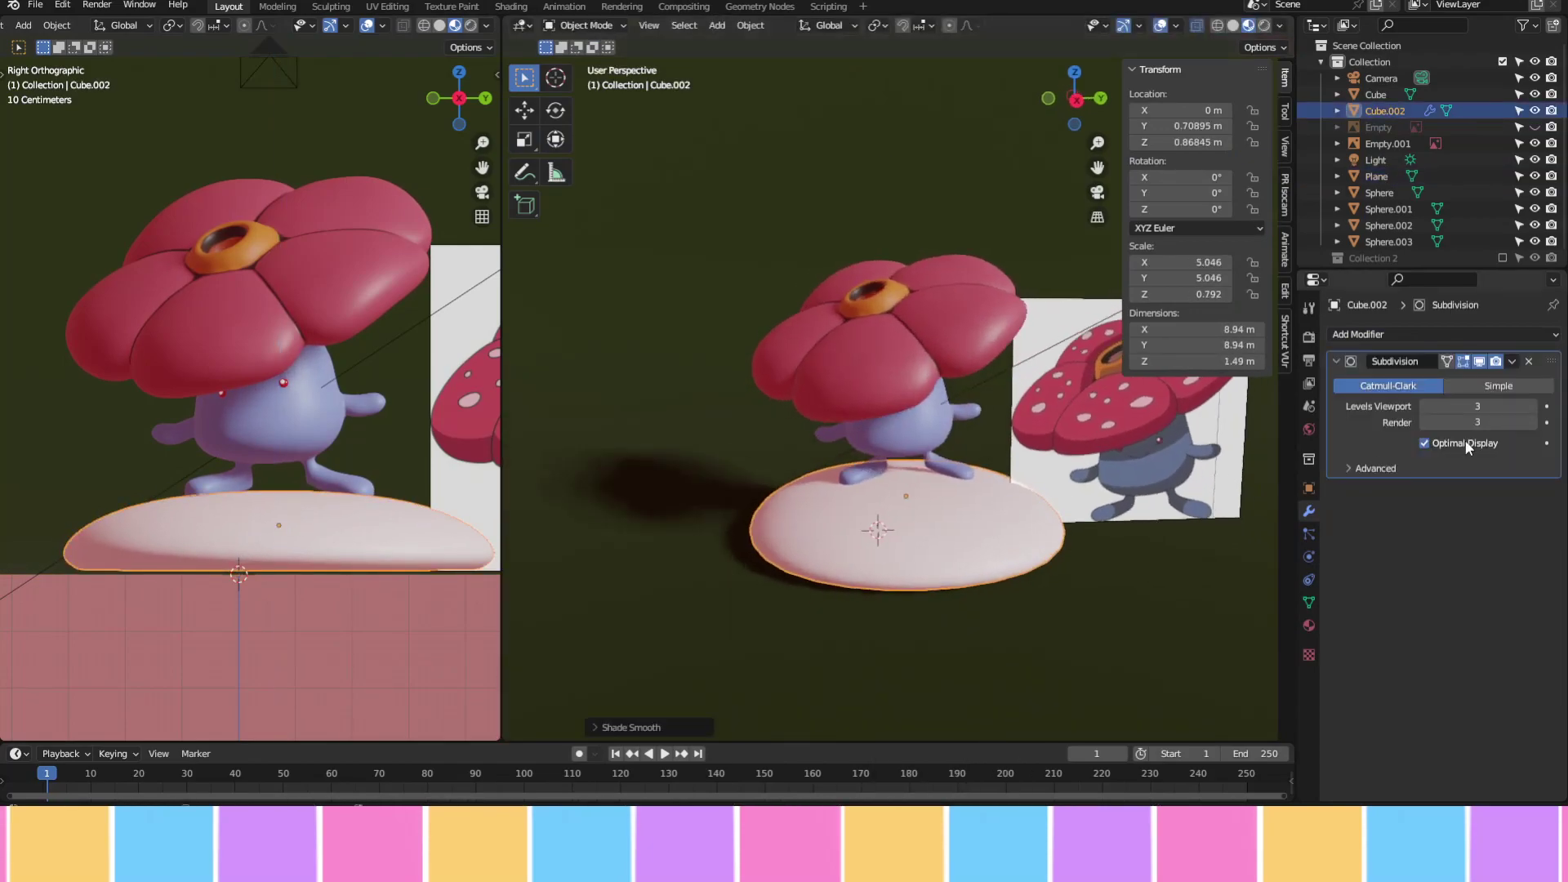
pyautogui.hotkey('ctrl', 'a')
# Give the mound a new material with a green Base Color
pyautogui.click(1309, 625)
pyautogui.click(1463, 403)
pyautogui.click(1485, 577)
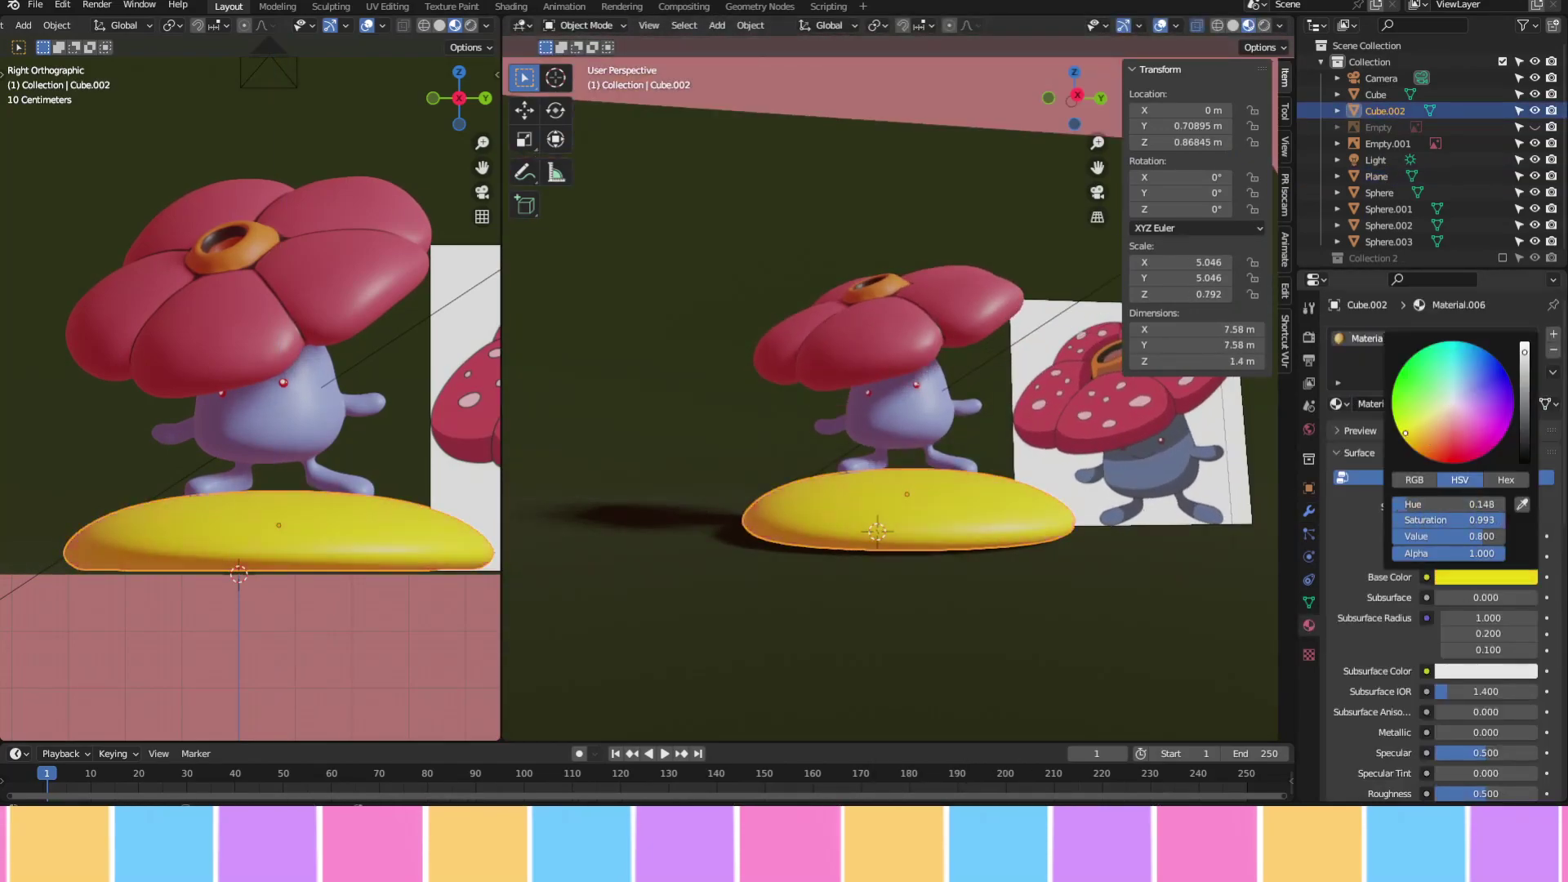
pyautogui.moveTo(1460, 383); pyautogui.dragTo(1437, 359)
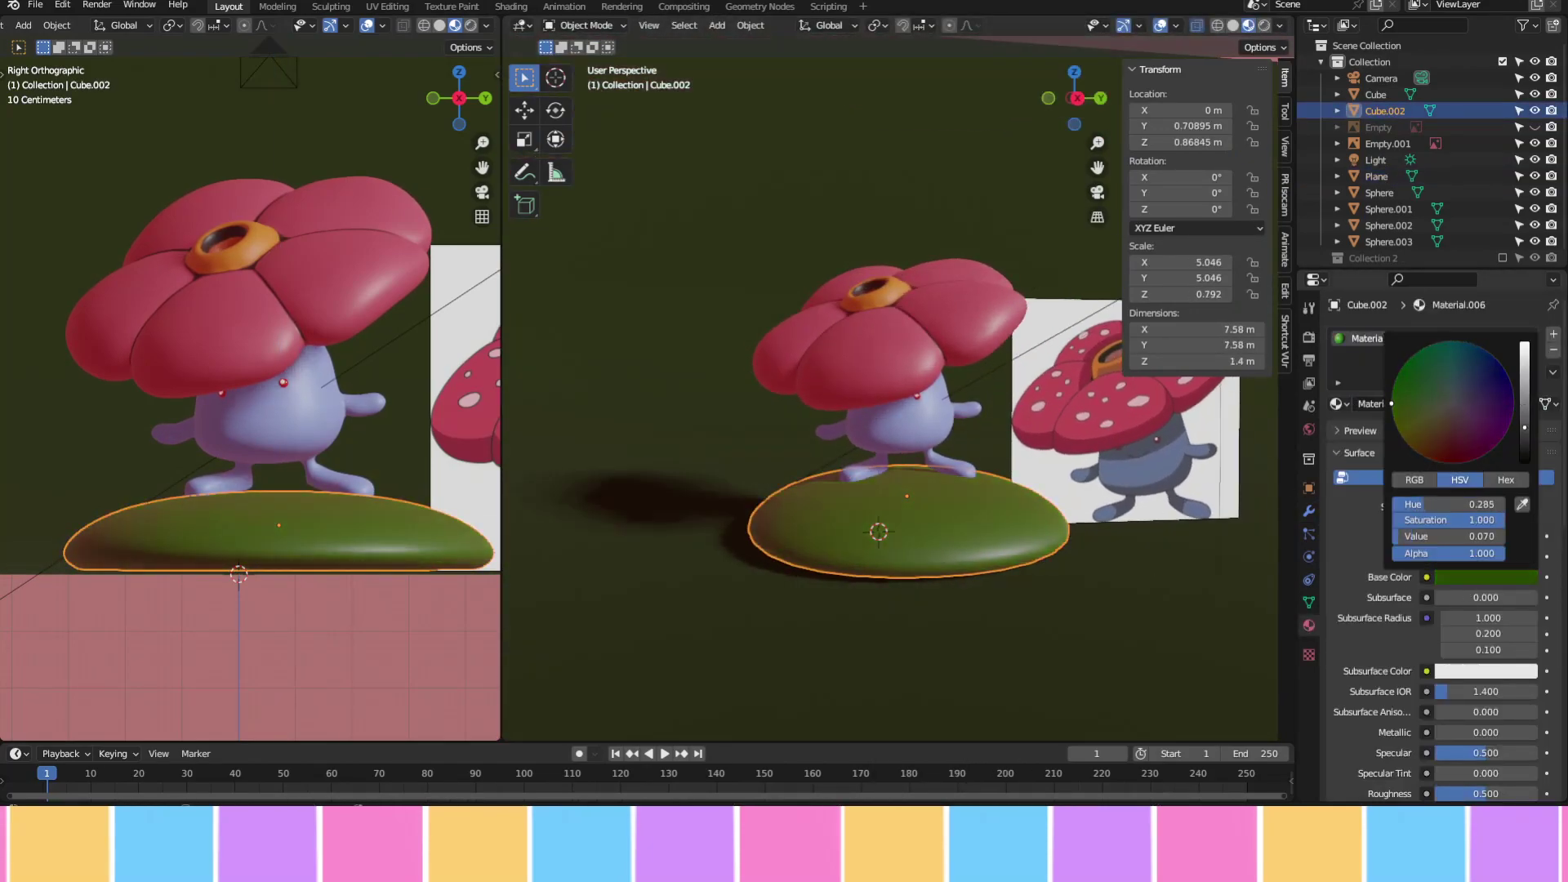
pyautogui.moveTo(1524, 405); pyautogui.dragTo(1524, 359)
pyautogui.scroll(-4, 1449, 676)
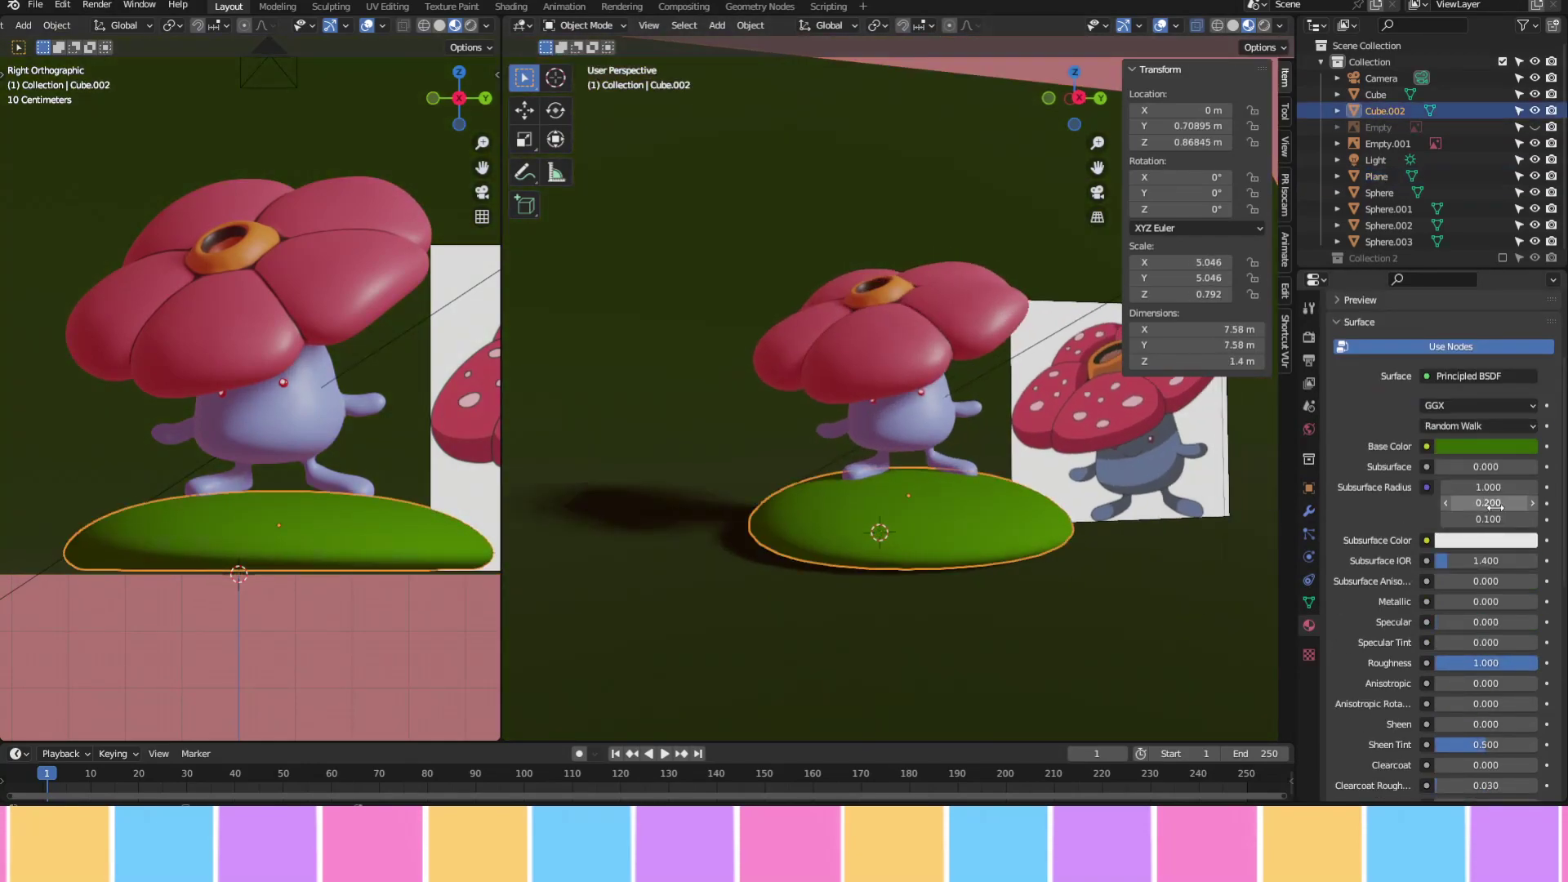
pyautogui.click(1110, 615)
pyautogui.scroll(-2, 1006, 529)
pyautogui.click(943, 502)
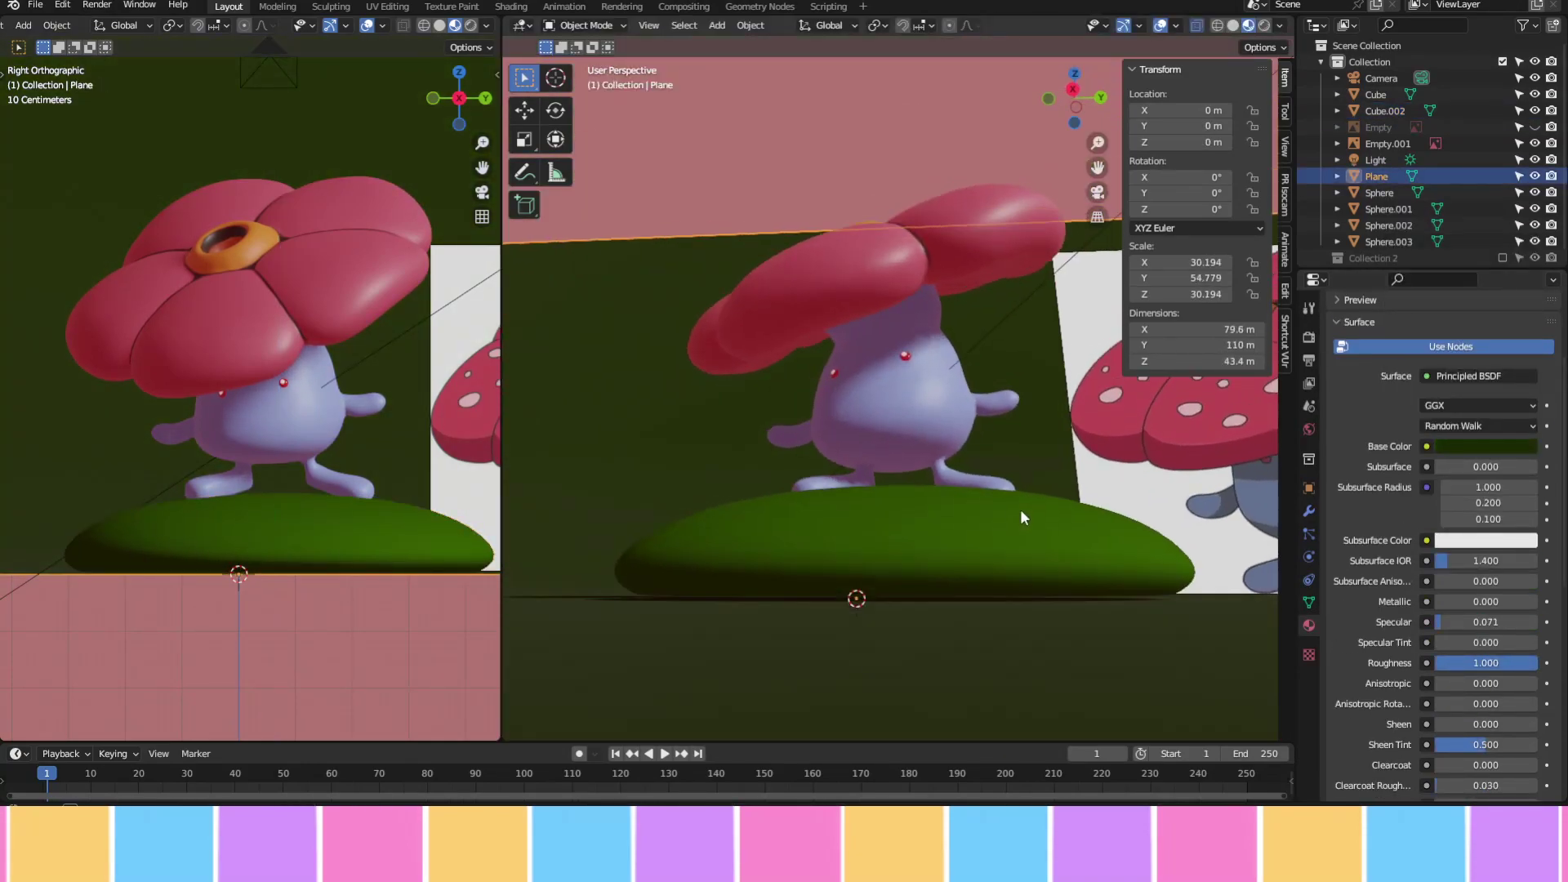
pyautogui.scroll(3, 1021, 508)
# Brighten the Plane's Base Color to light cyan and set the world background to reddish pink
pyautogui.click(35, 5)
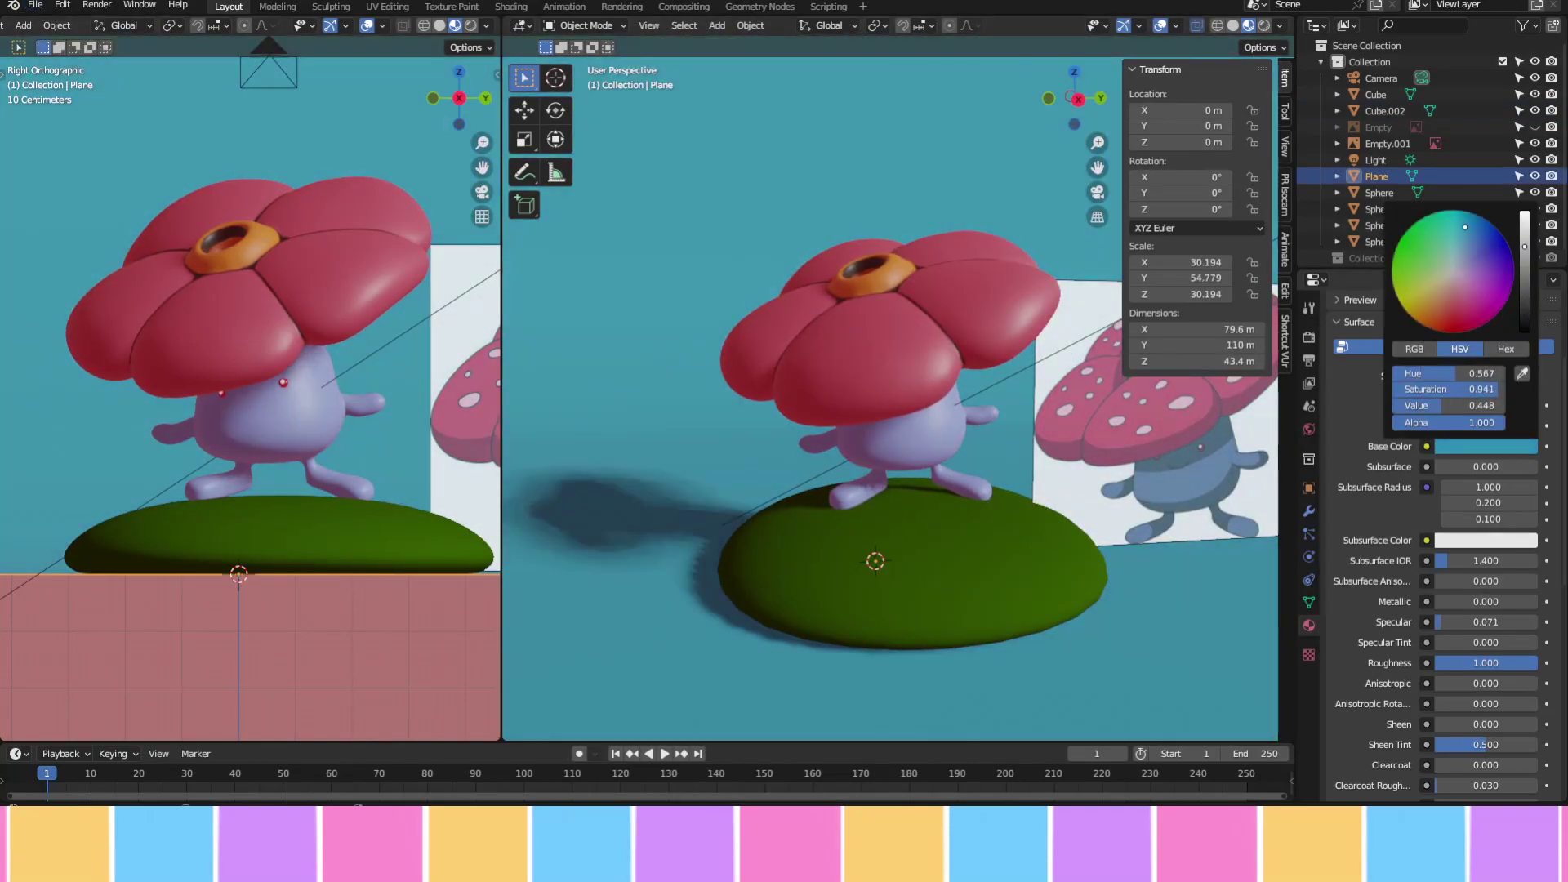
pyautogui.moveTo(1524, 246); pyautogui.dragTo(1523, 217)
pyautogui.click(1462, 444)
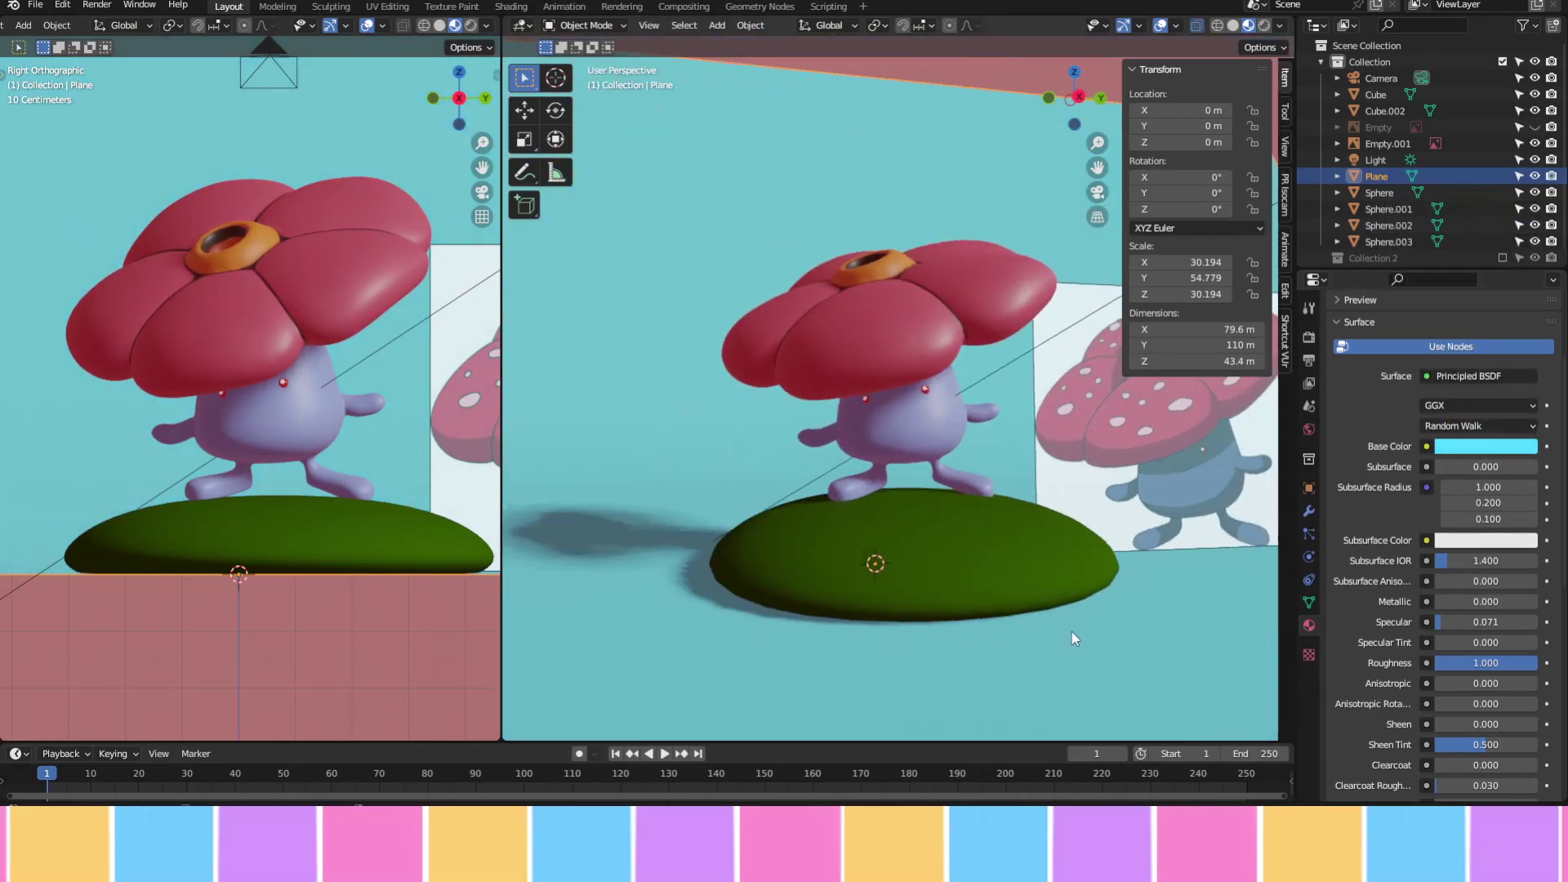
pyautogui.press('KP_3')
pyautogui.click(1375, 160)
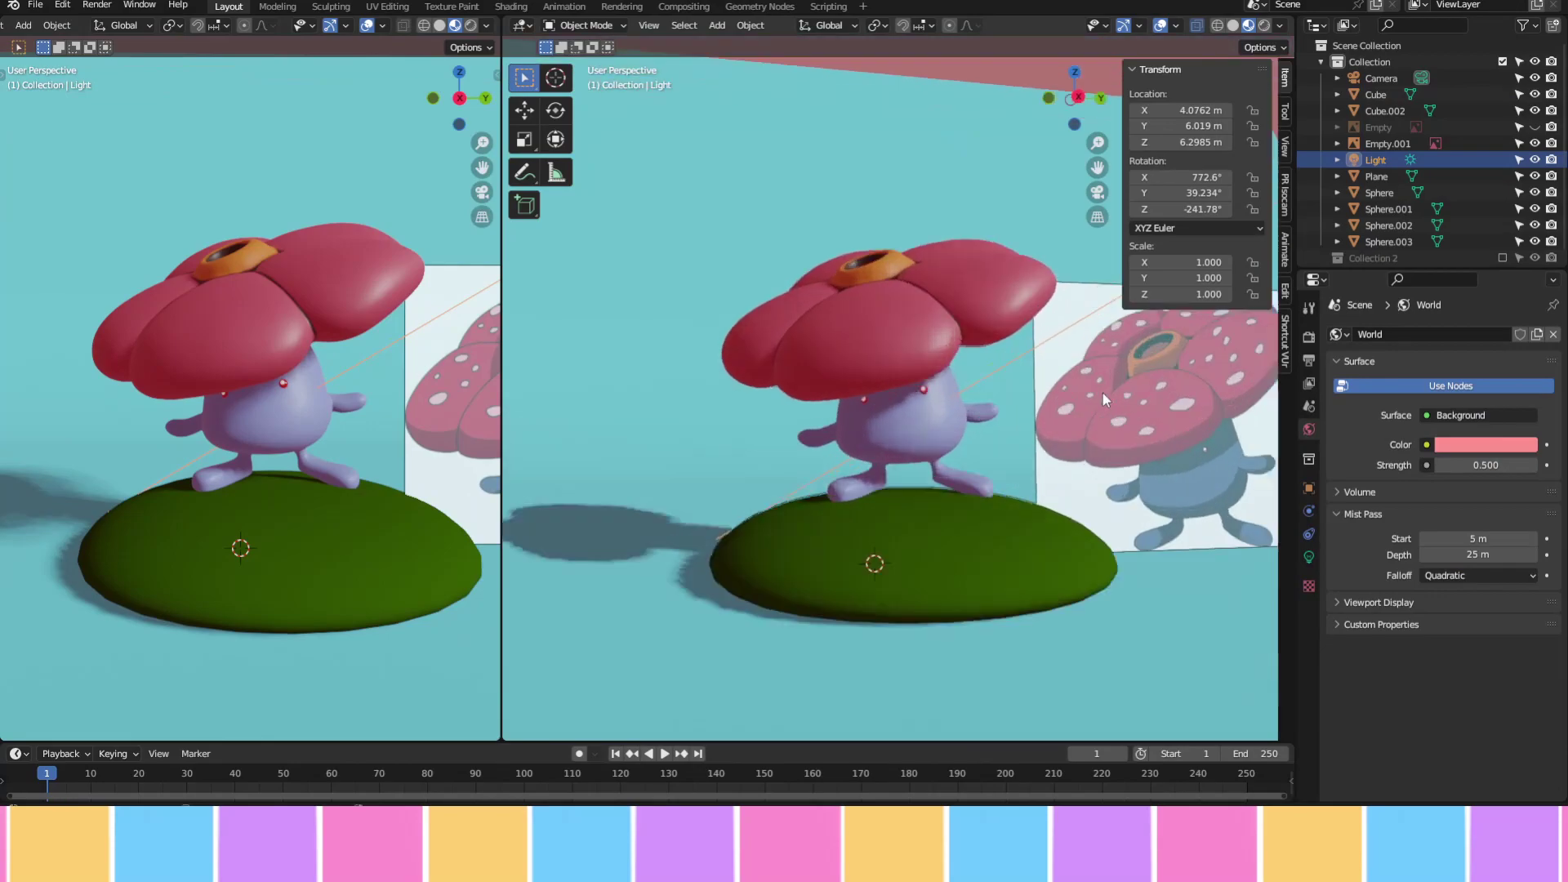
pyautogui.click(1486, 445)
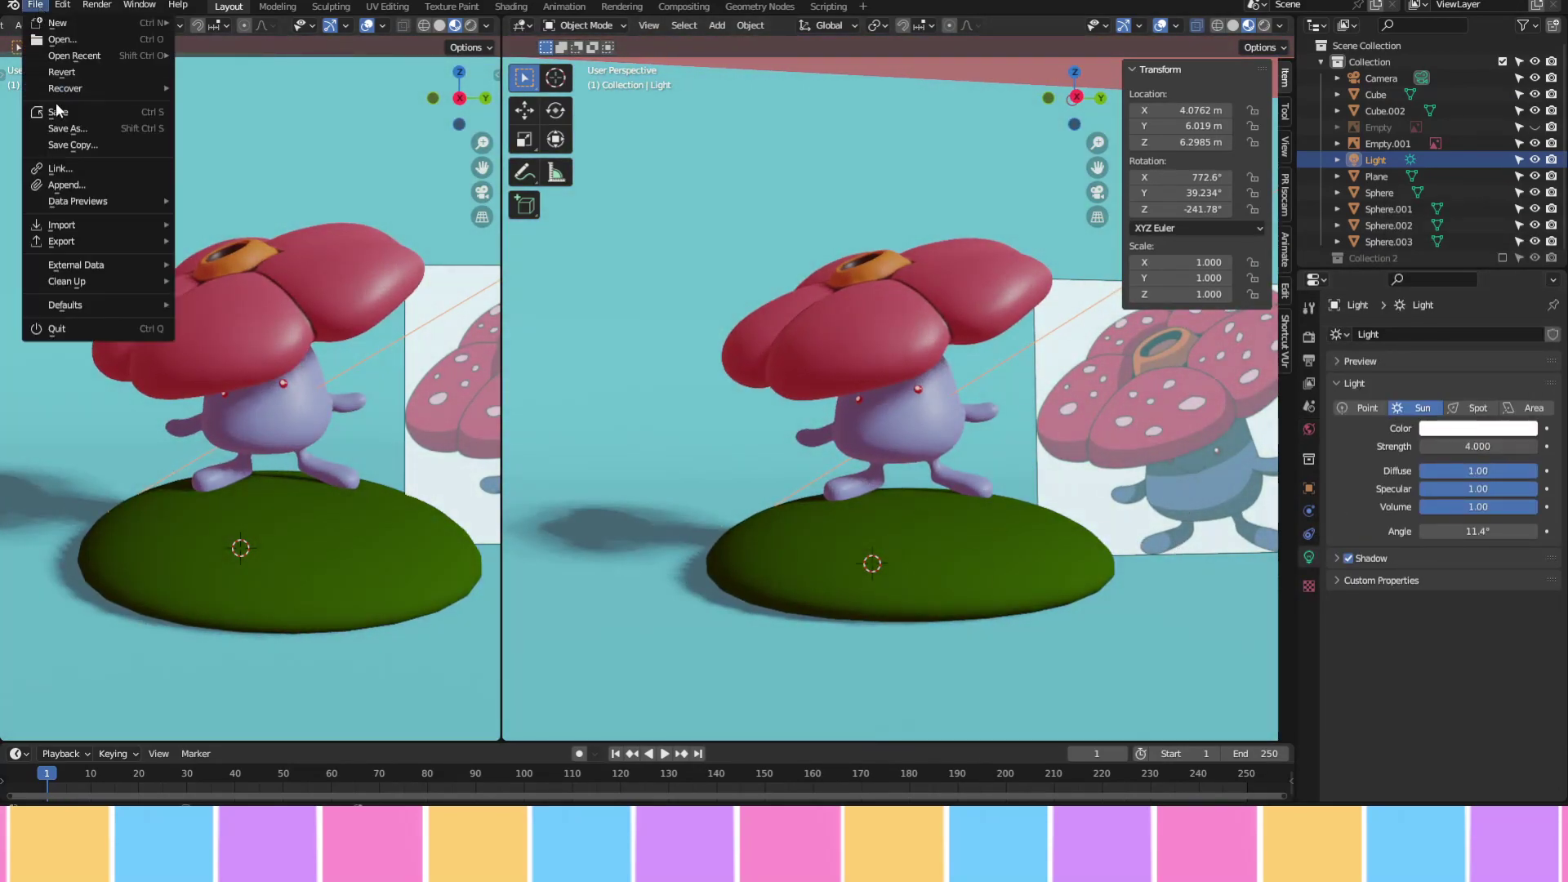
# Switch the viewport to Material Preview shading and adjust its shading options
pyautogui.moveTo(879, 350); pyautogui.dragTo(945, 415, button='middle')
pyautogui.scroll(2, 945, 414)
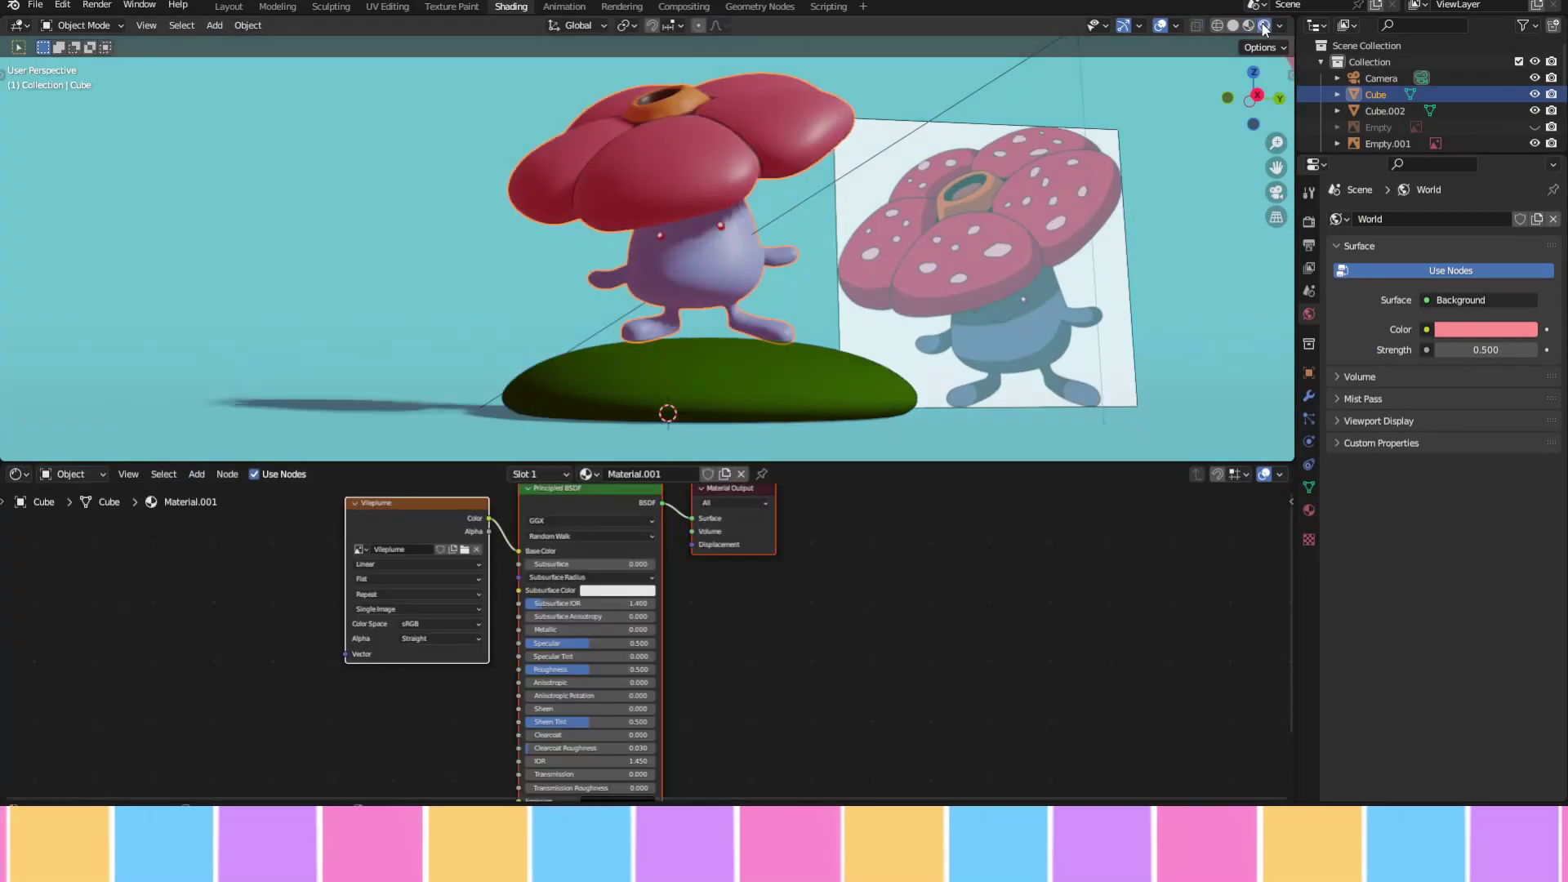
pyautogui.click(1248, 25)
pyautogui.click(1279, 25)
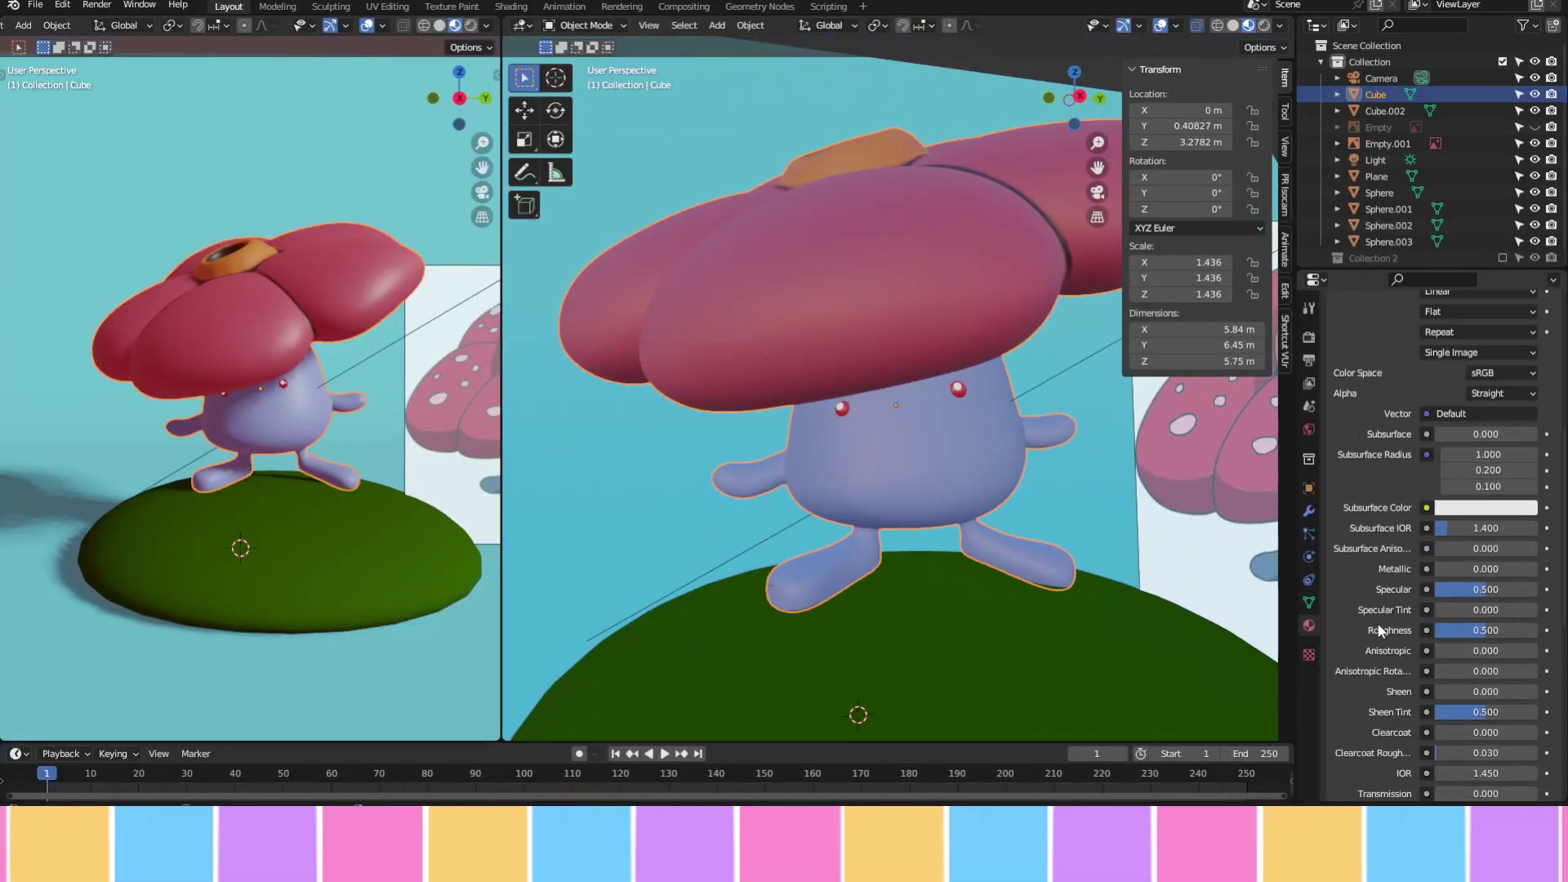
pyautogui.scroll(-2, 1380, 629)
pyautogui.moveTo(1486, 564); pyautogui.dragTo(1430, 562)
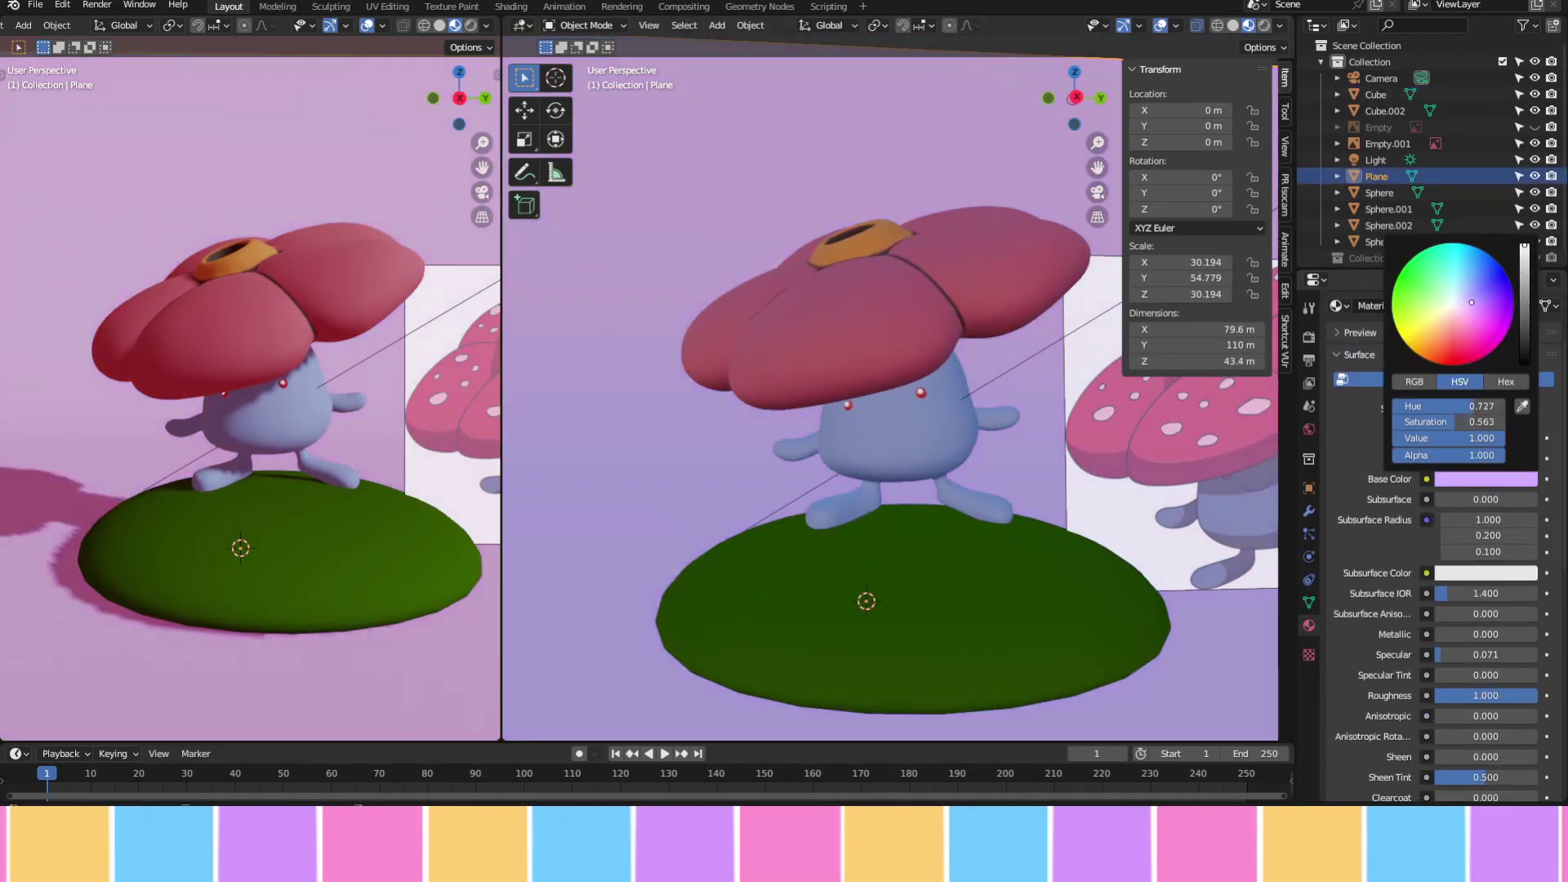
# Shift the Plane's colour to lavender and the mound's to olive yellow-green
pyautogui.moveTo(1471, 302)
pyautogui.mouseDown()
pyautogui.moveTo(1466, 244)
pyautogui.moveTo(1409, 335)
pyautogui.mouseUp()
pyautogui.click(1476, 479)
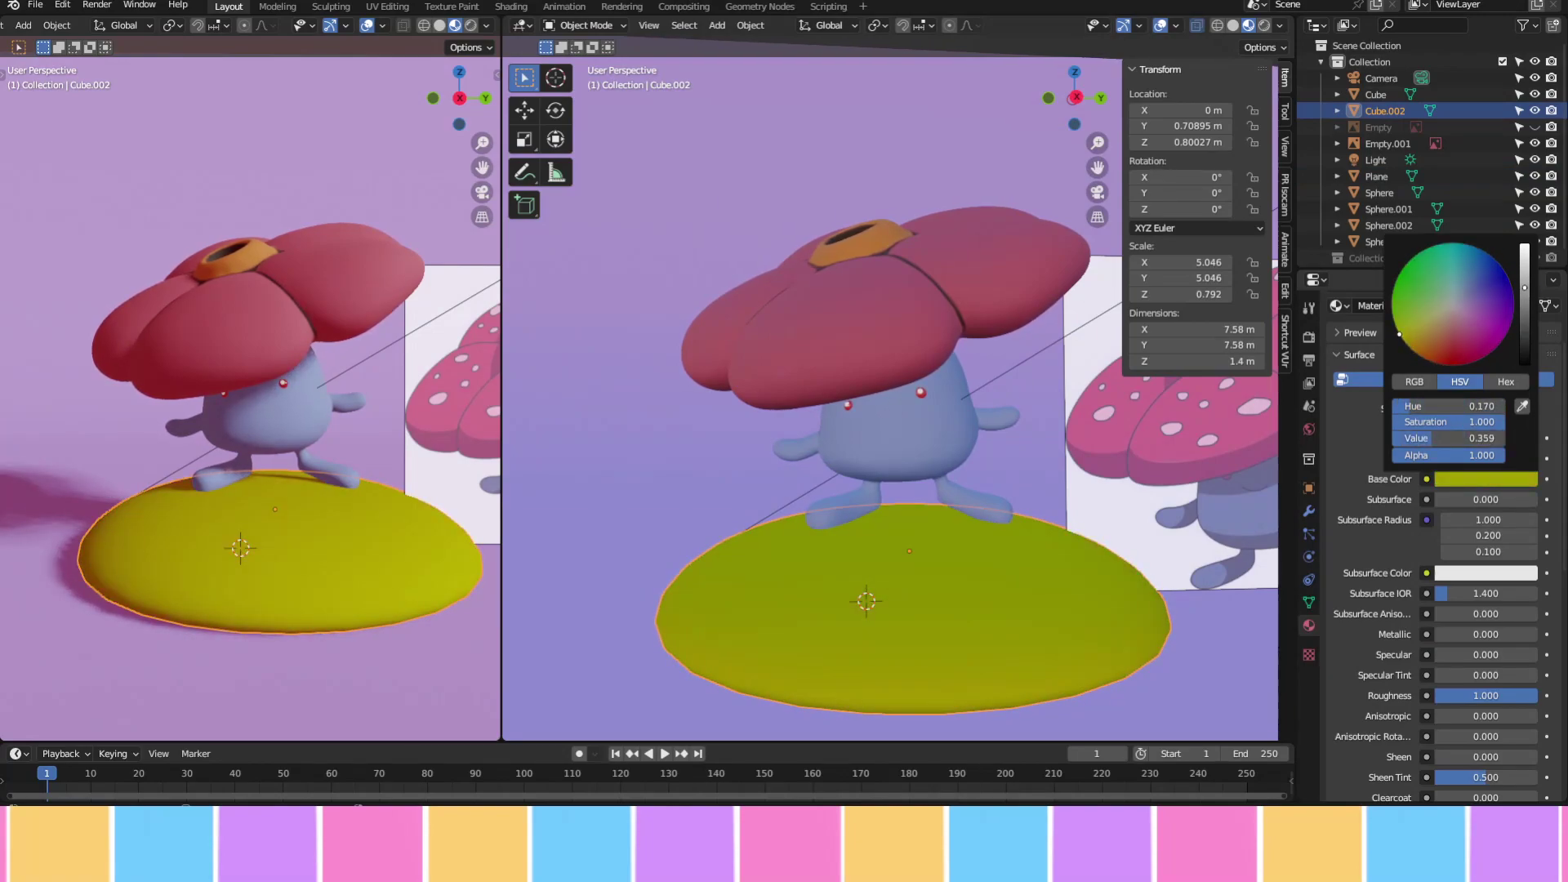
pyautogui.click(544, 438)
pyautogui.scroll(3, 767, 410)
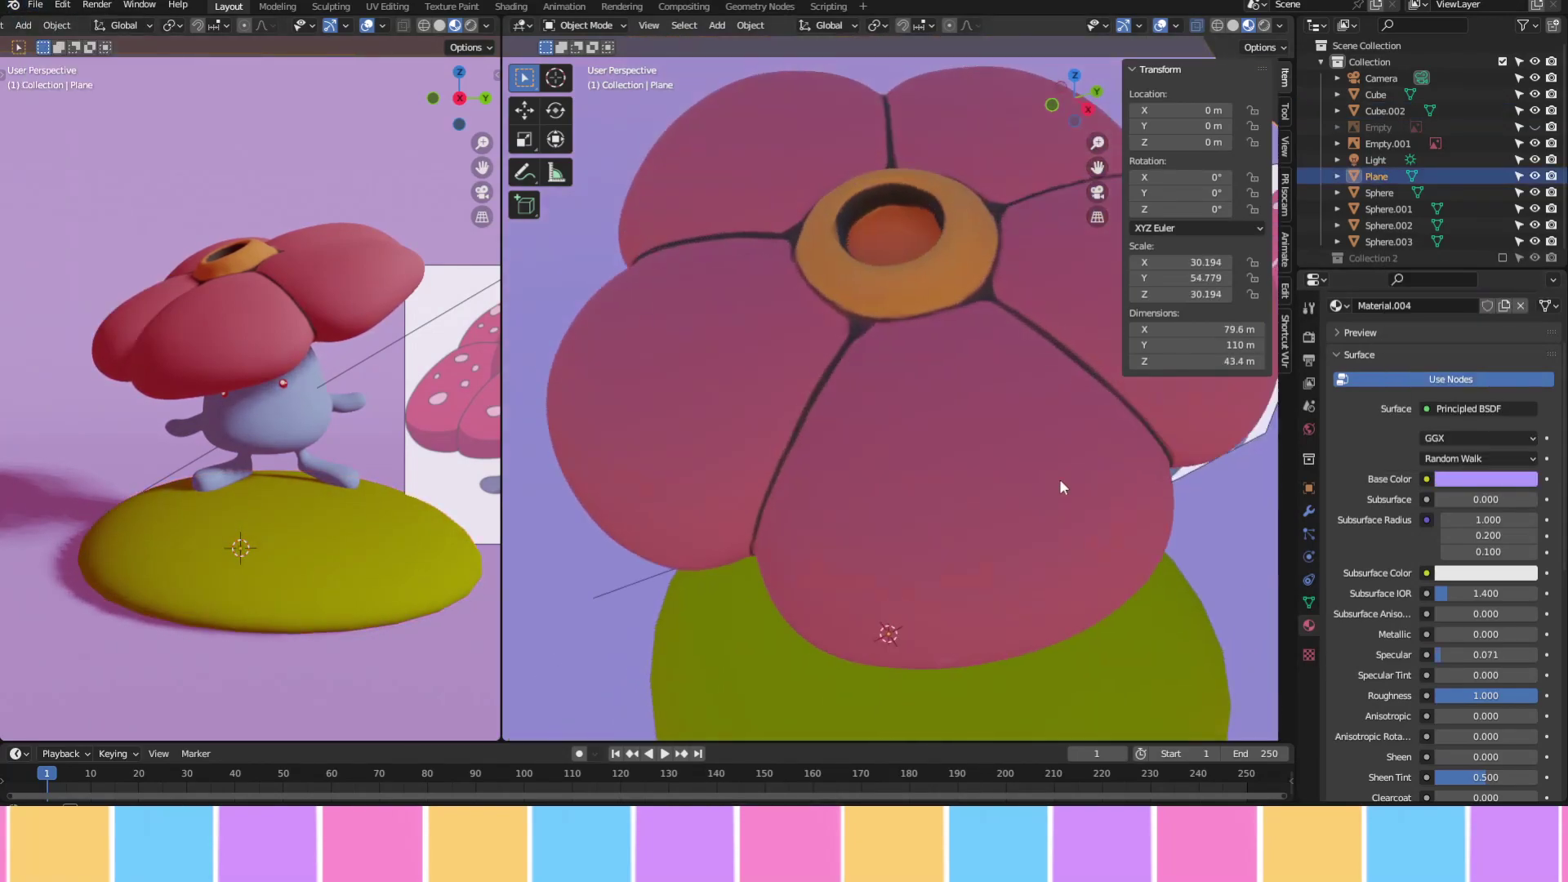
pyautogui.scroll(-4, 817, 457)
pyautogui.scroll(-3, 857, 490)
# Add a UV sphere bubble 7 m along Y and check it through the camera
pyautogui.press('z')
pyautogui.press('z')
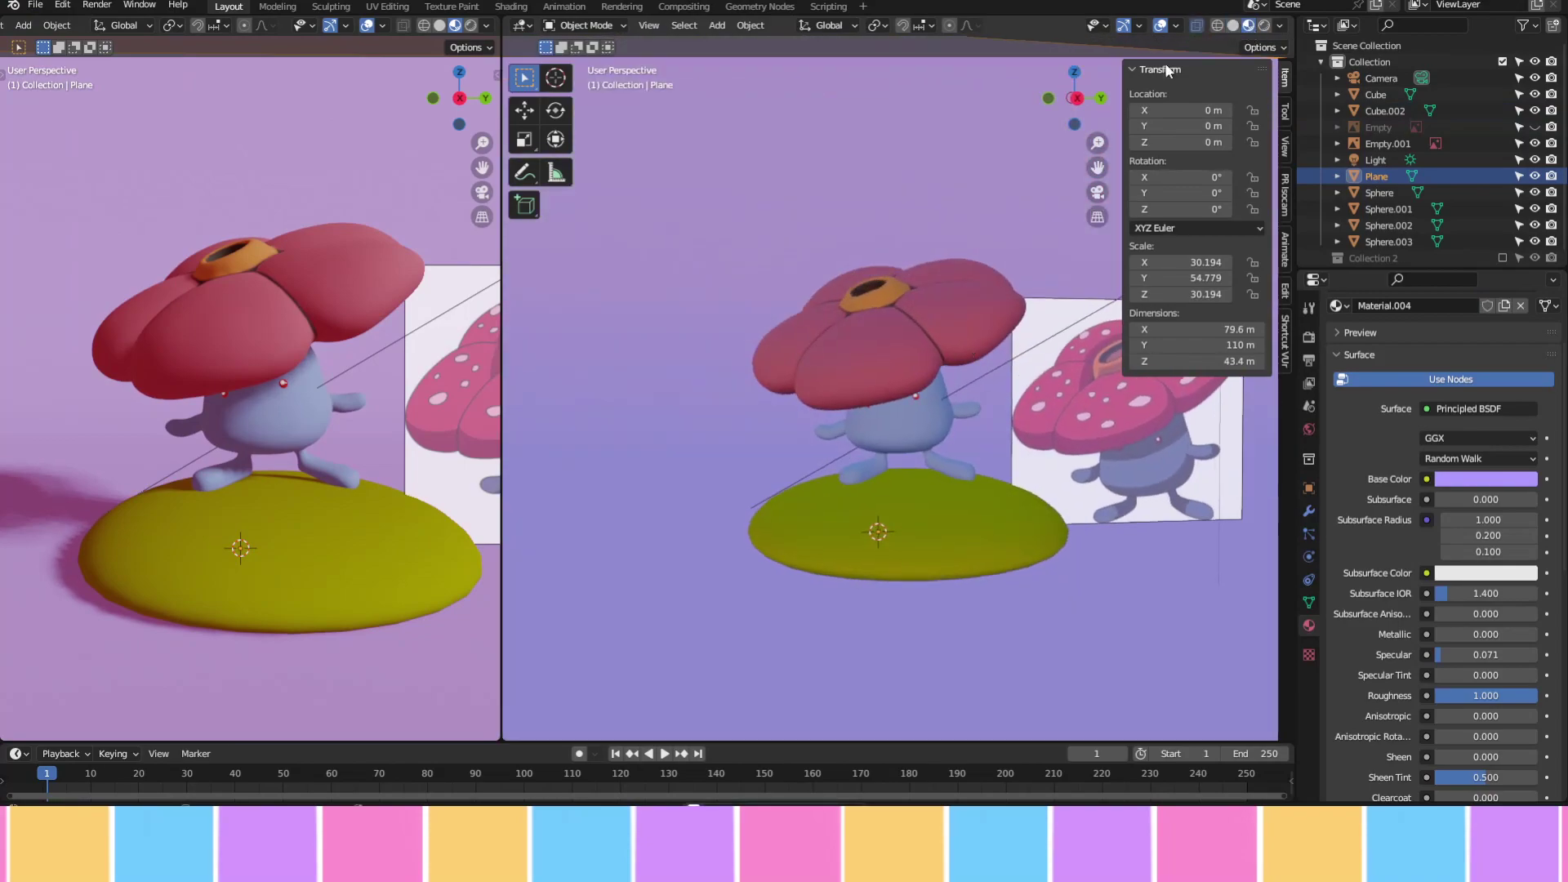
pyautogui.press('z')
pyautogui.hotkey('shift', 'a')
pyautogui.click(808, 179)
pyautogui.press('g')
pyautogui.press('y')
pyautogui.press('7')
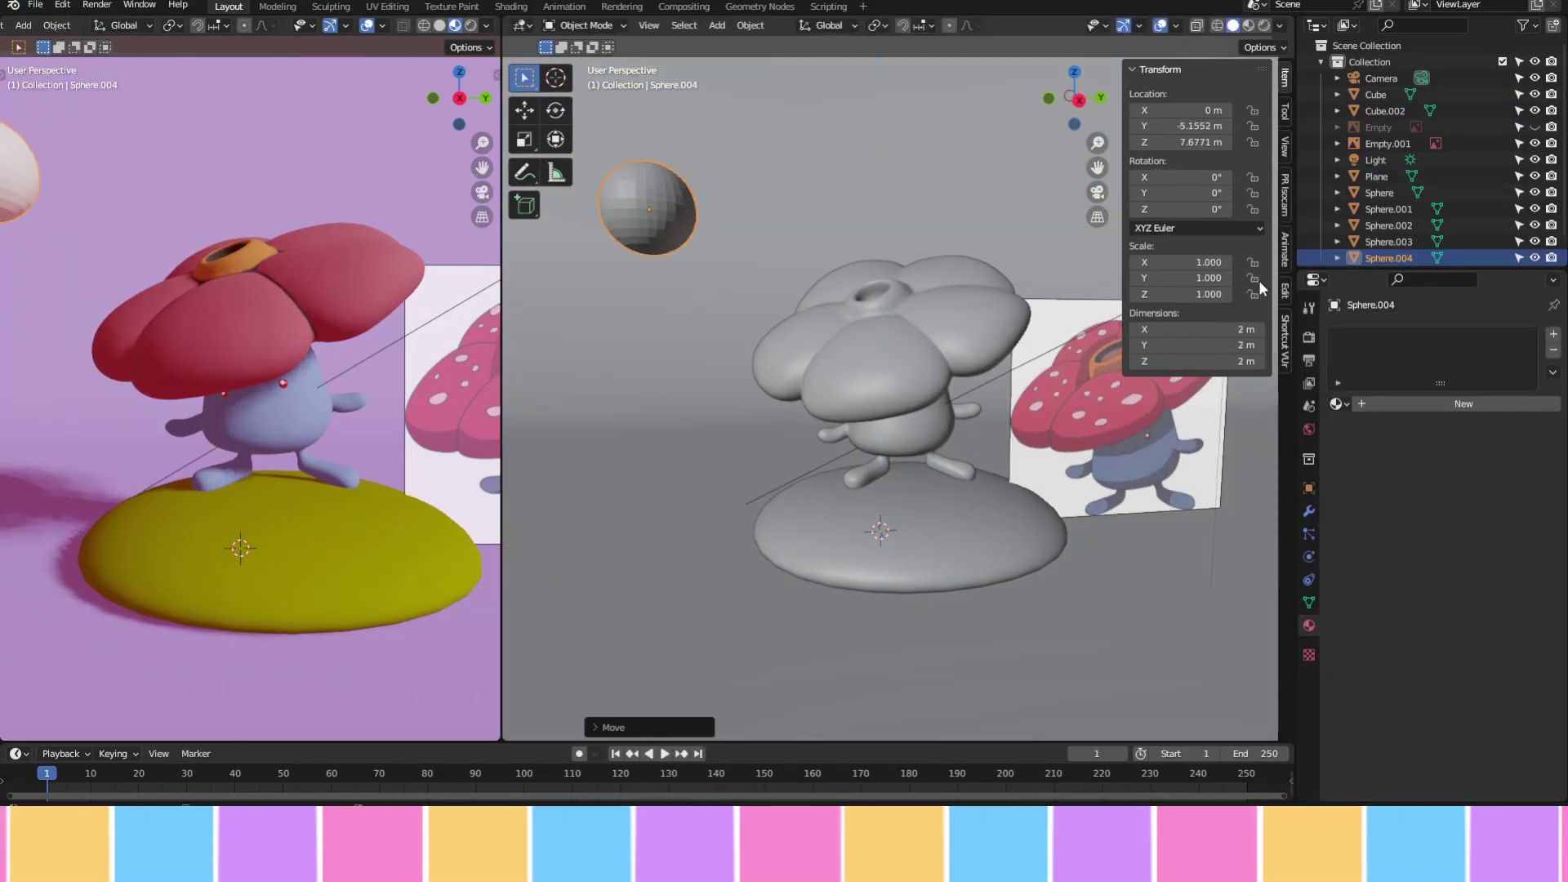
pyautogui.press('KP_0')
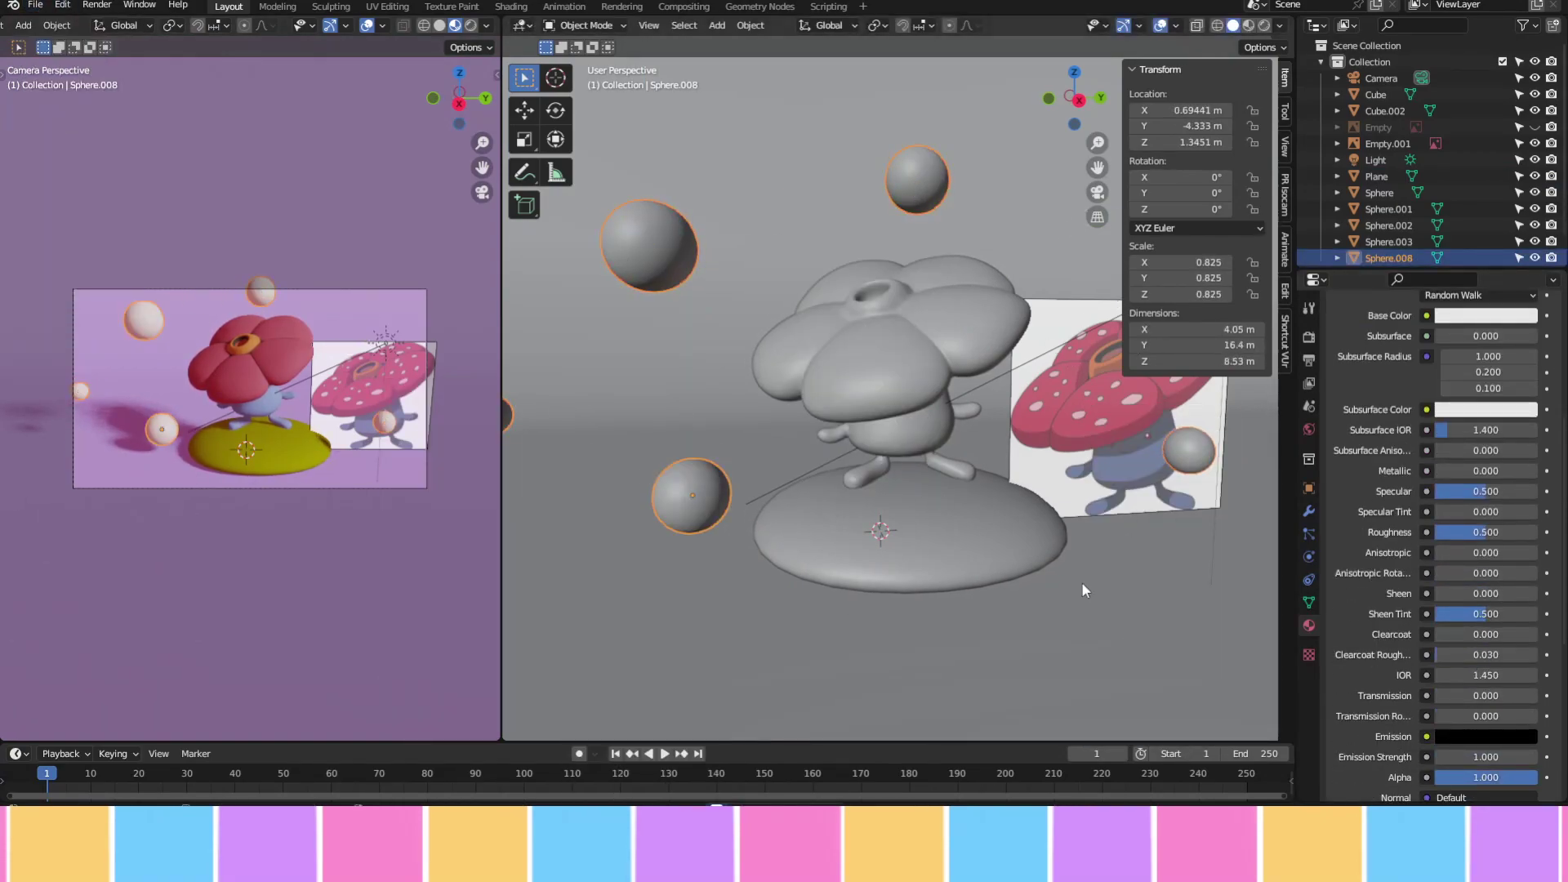
pyautogui.scroll(6, 1388, 490)
# Reset the bubble material's specular and feed a Noise Texture into its Base Color
pyautogui.moveTo(1461, 679); pyautogui.dragTo(1531, 679)
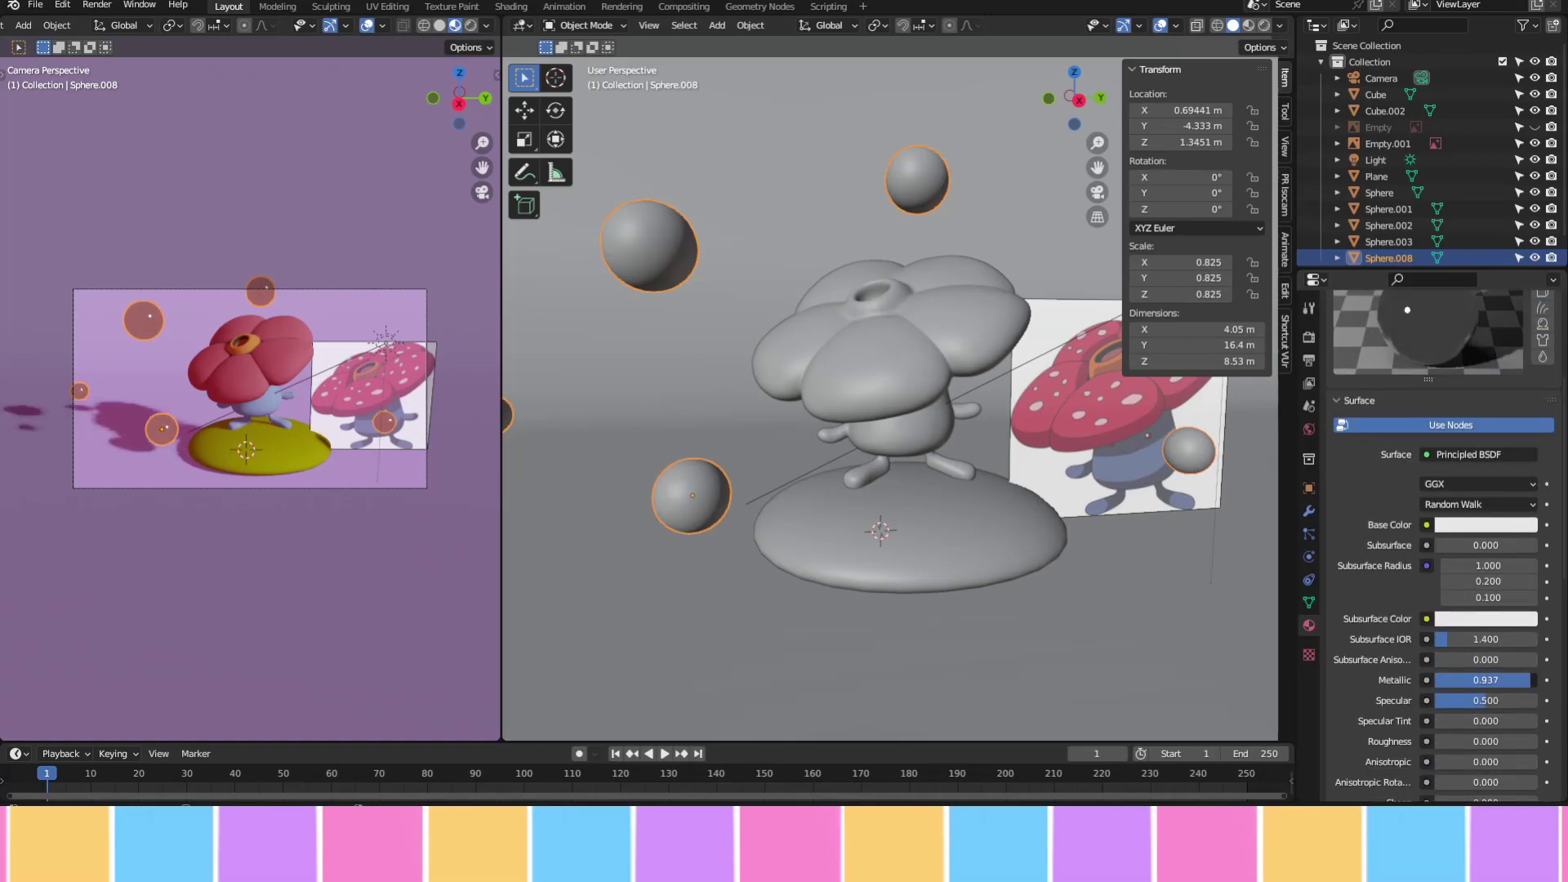
pyautogui.press('BackSpace')
pyautogui.scroll(-1, 1450, 703)
pyautogui.scroll(1, 1437, 571)
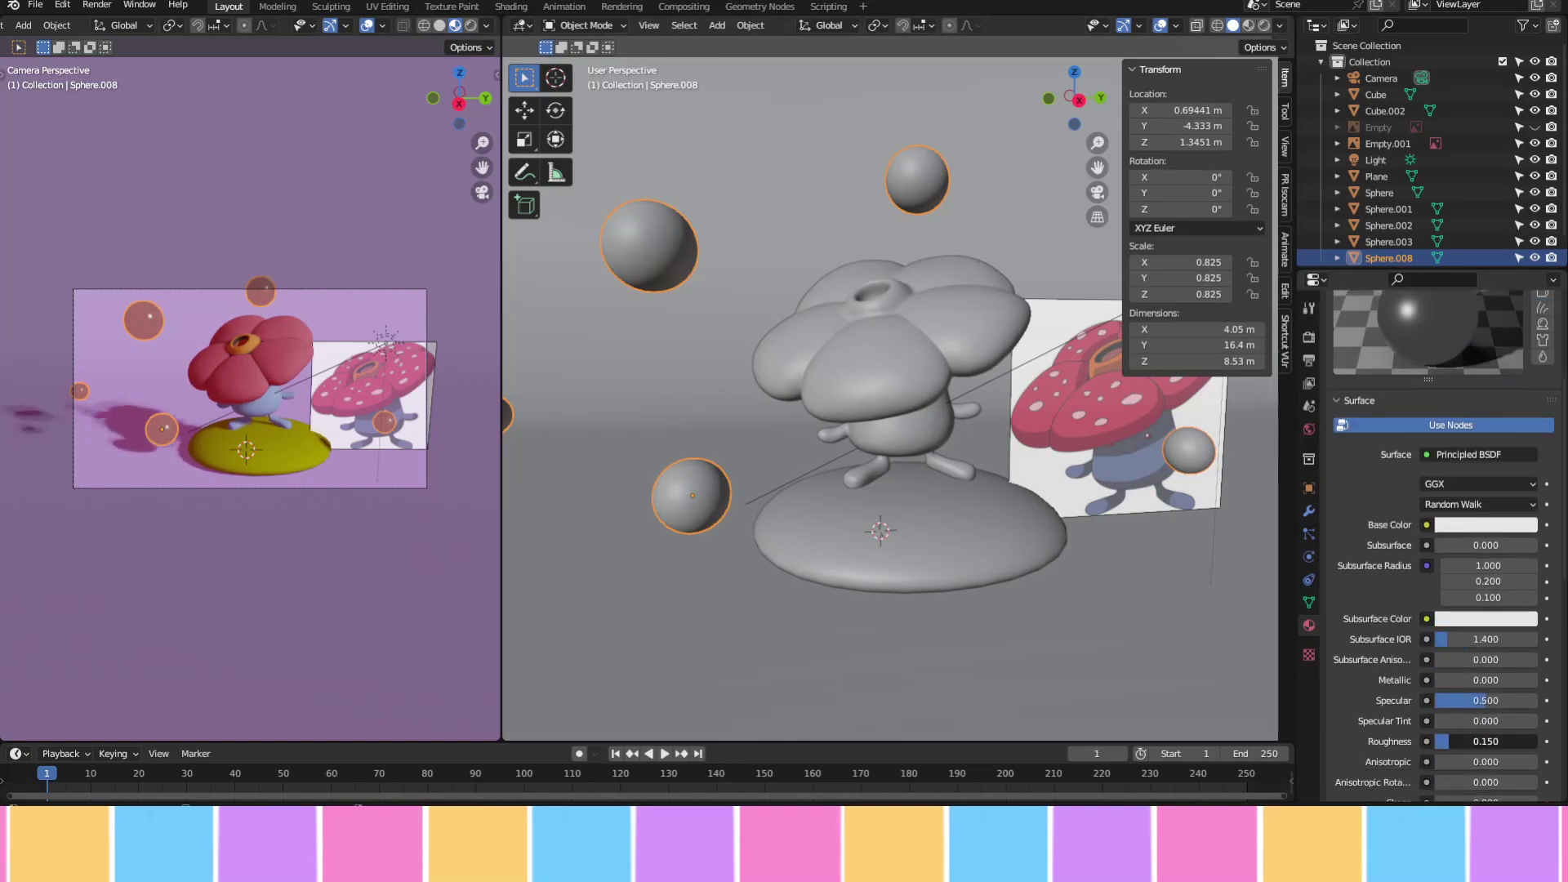
pyautogui.scroll(1, 1437, 571)
pyautogui.click(1427, 556)
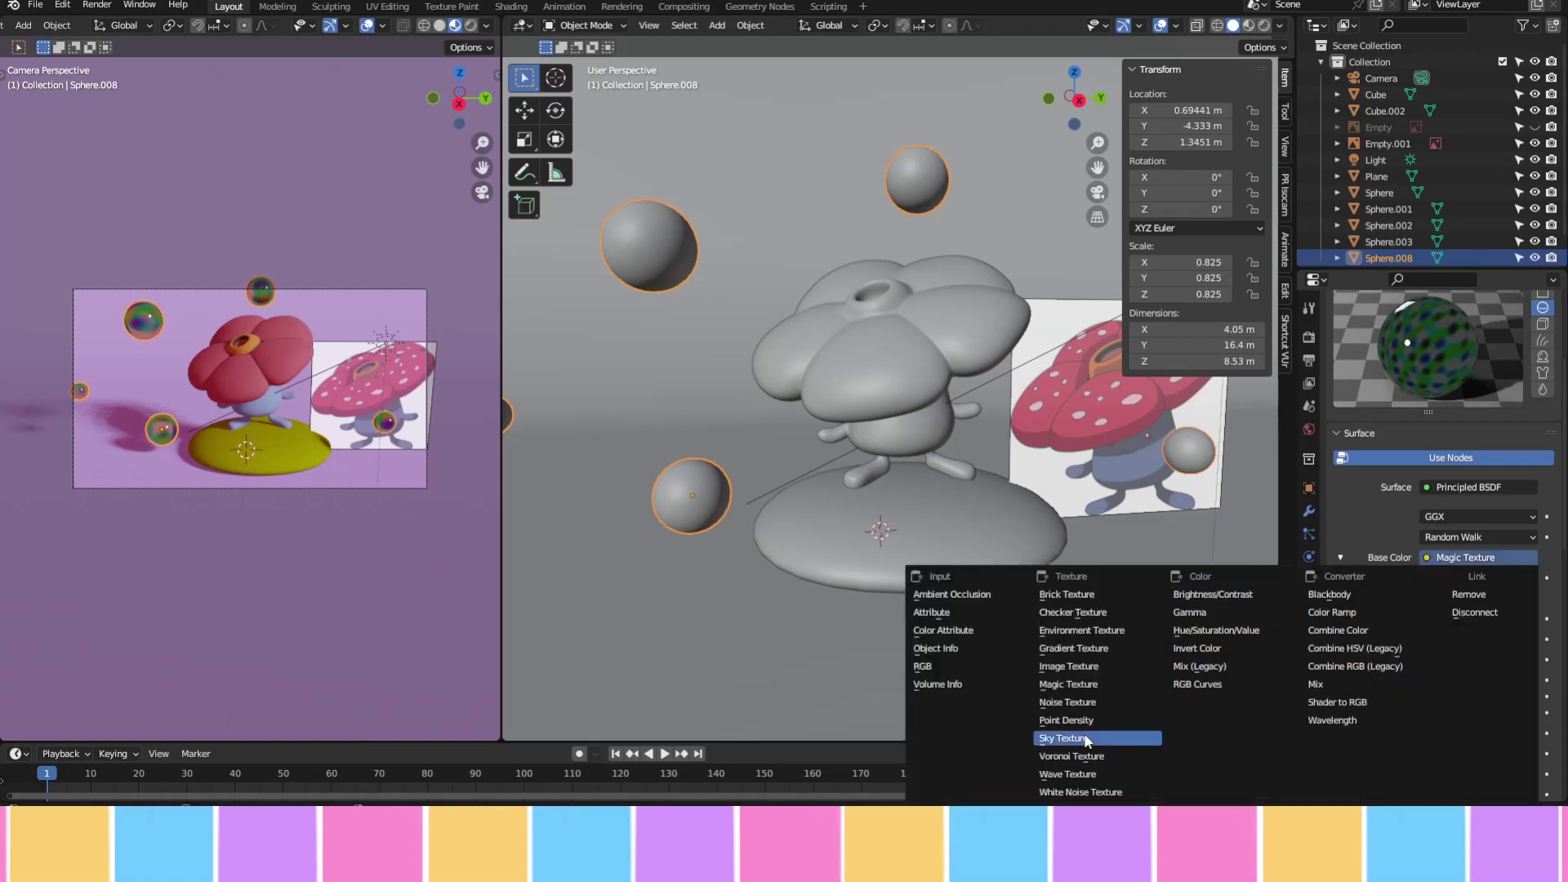
pyautogui.click(1058, 703)
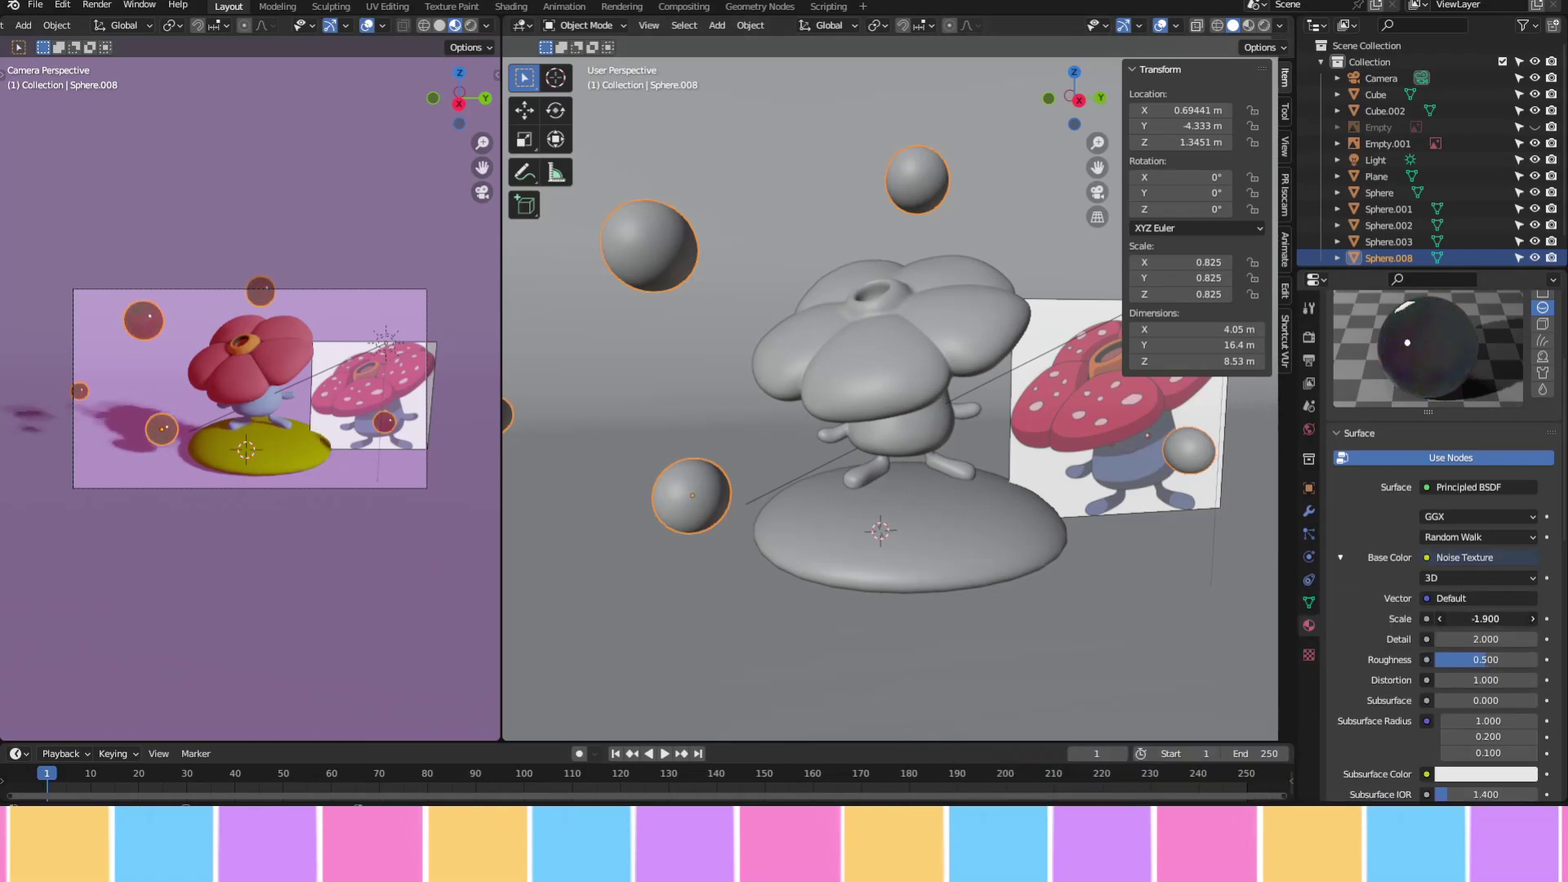
pyautogui.scroll(-10, 1544, 729)
pyautogui.scroll(-4, 1544, 653)
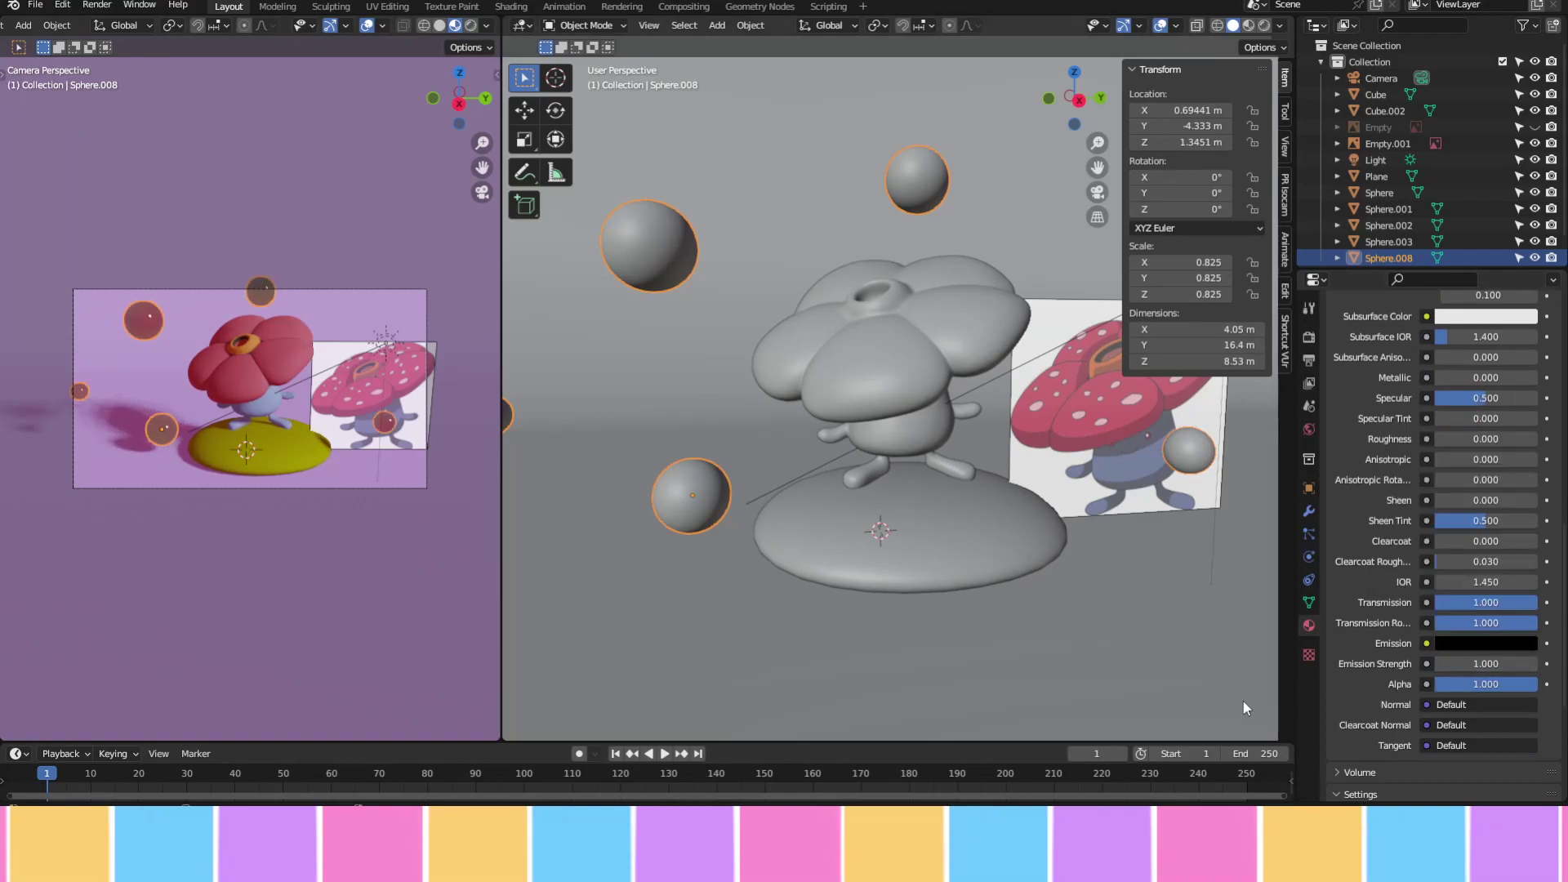
# Turn Bloom off, use rendered viewport shading and expand colour management
pyautogui.hotkey('ctrl', 'Tab')
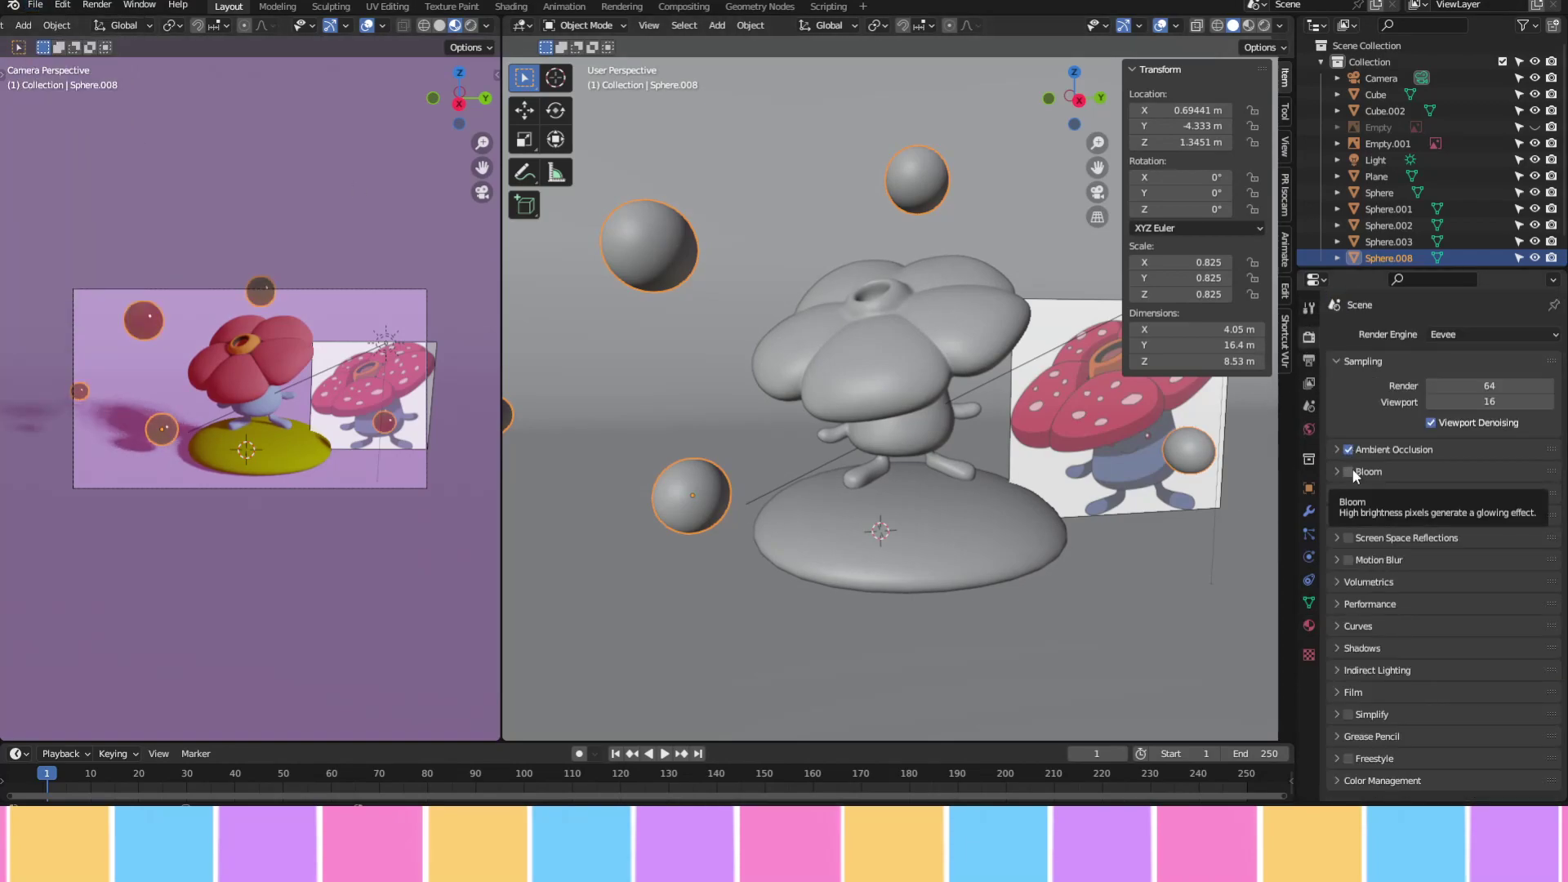
pyautogui.click(1349, 472)
pyautogui.click(1189, 125)
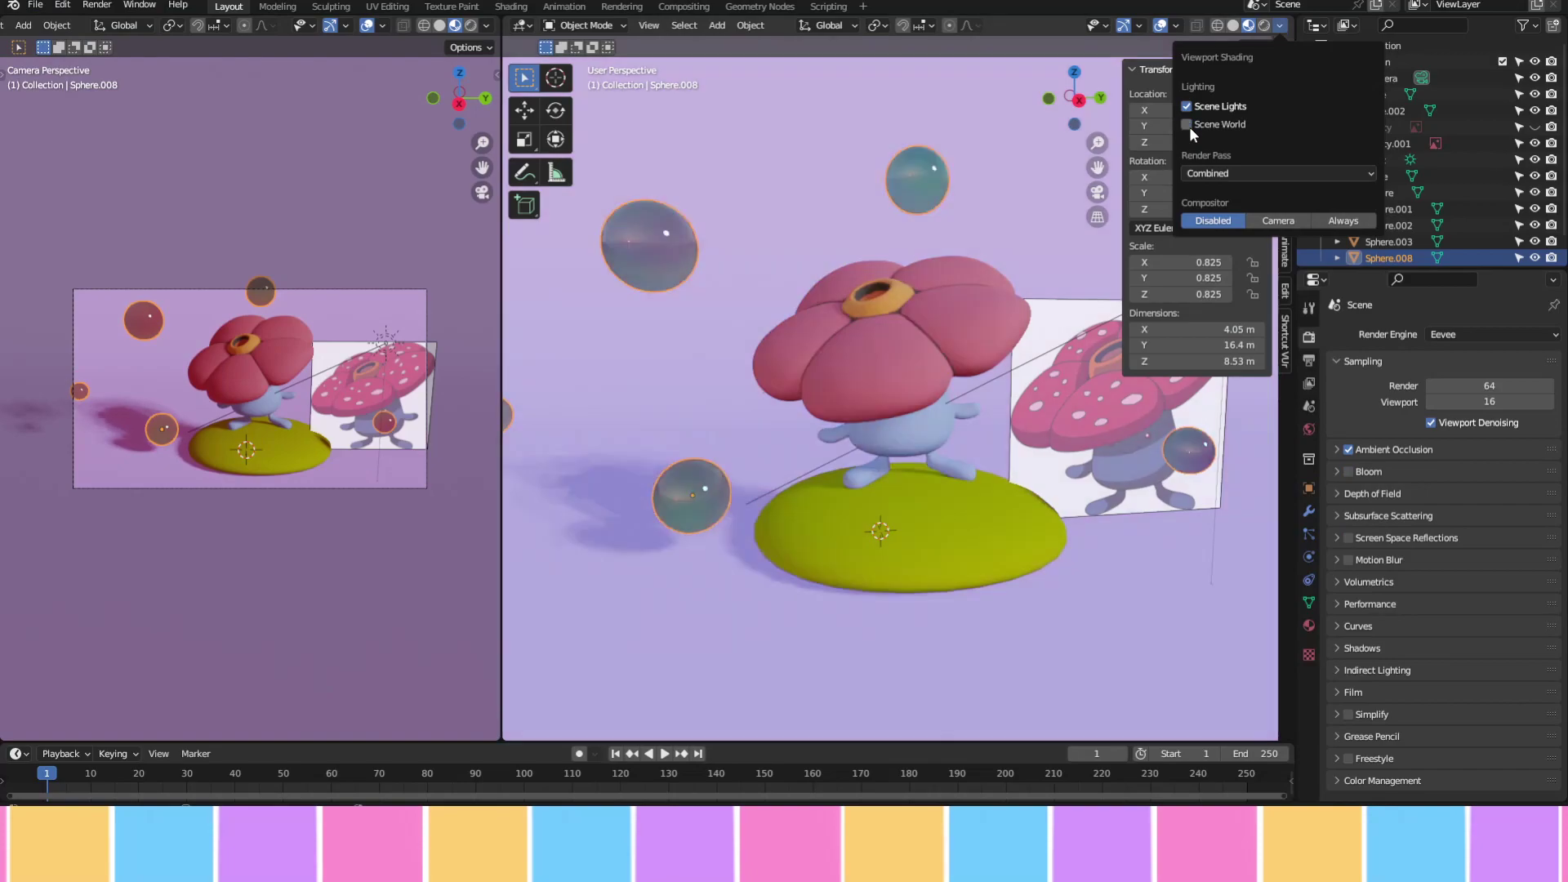
pyautogui.click(1345, 778)
pyautogui.scroll(-4, 1448, 701)
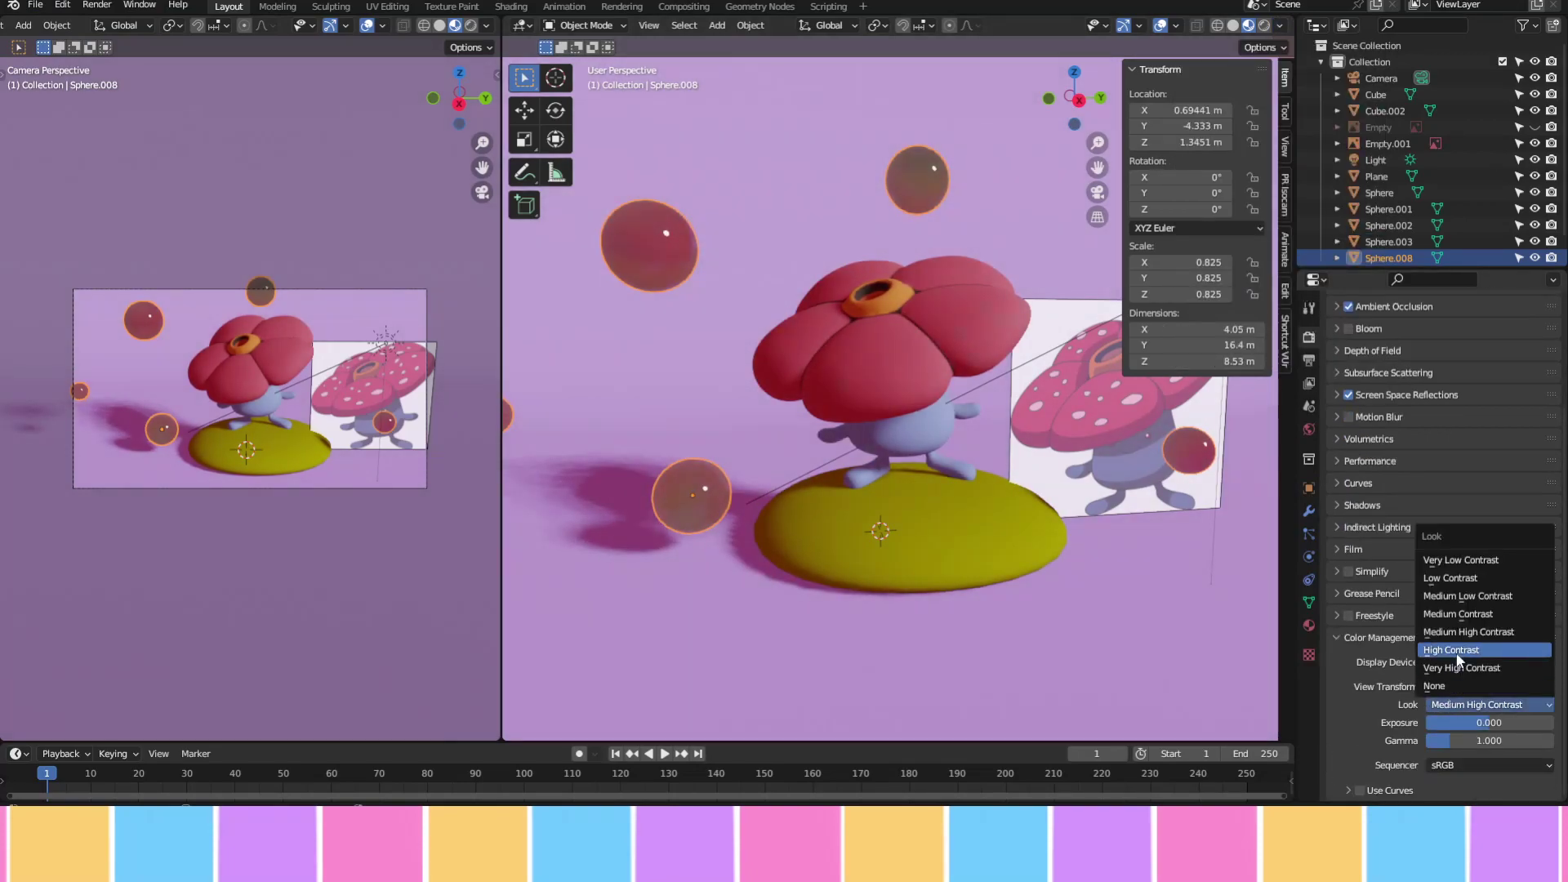
# Duplicate a bubble, scale it down and place it along the Y axis
pyautogui.hotkey('shift', 'd')
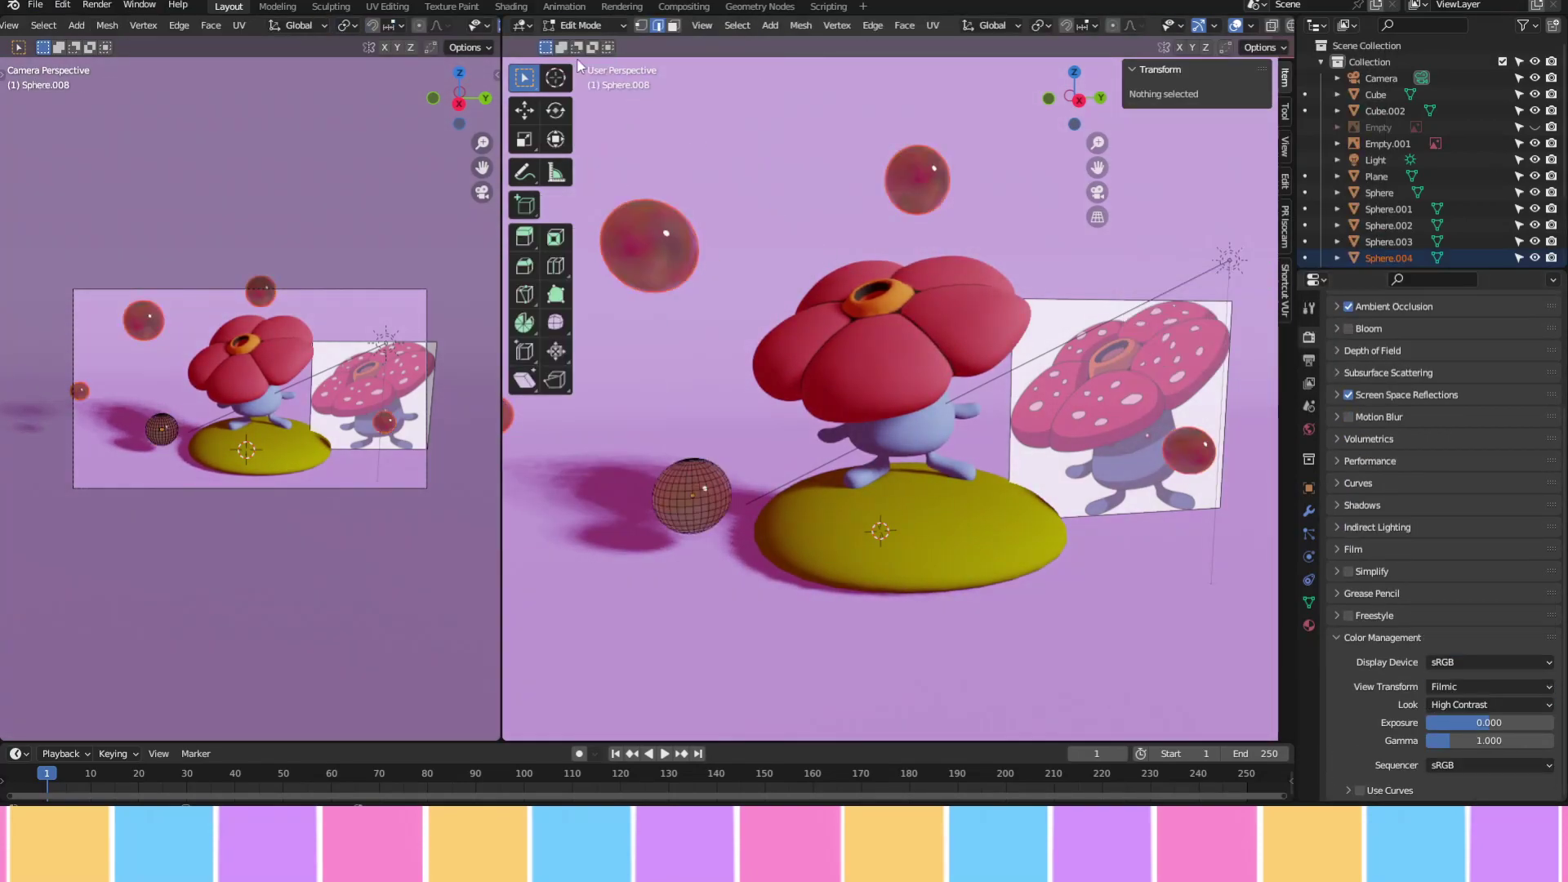
pyautogui.press('s')
pyautogui.click(677, 426)
pyautogui.press('g')
pyautogui.press('y')
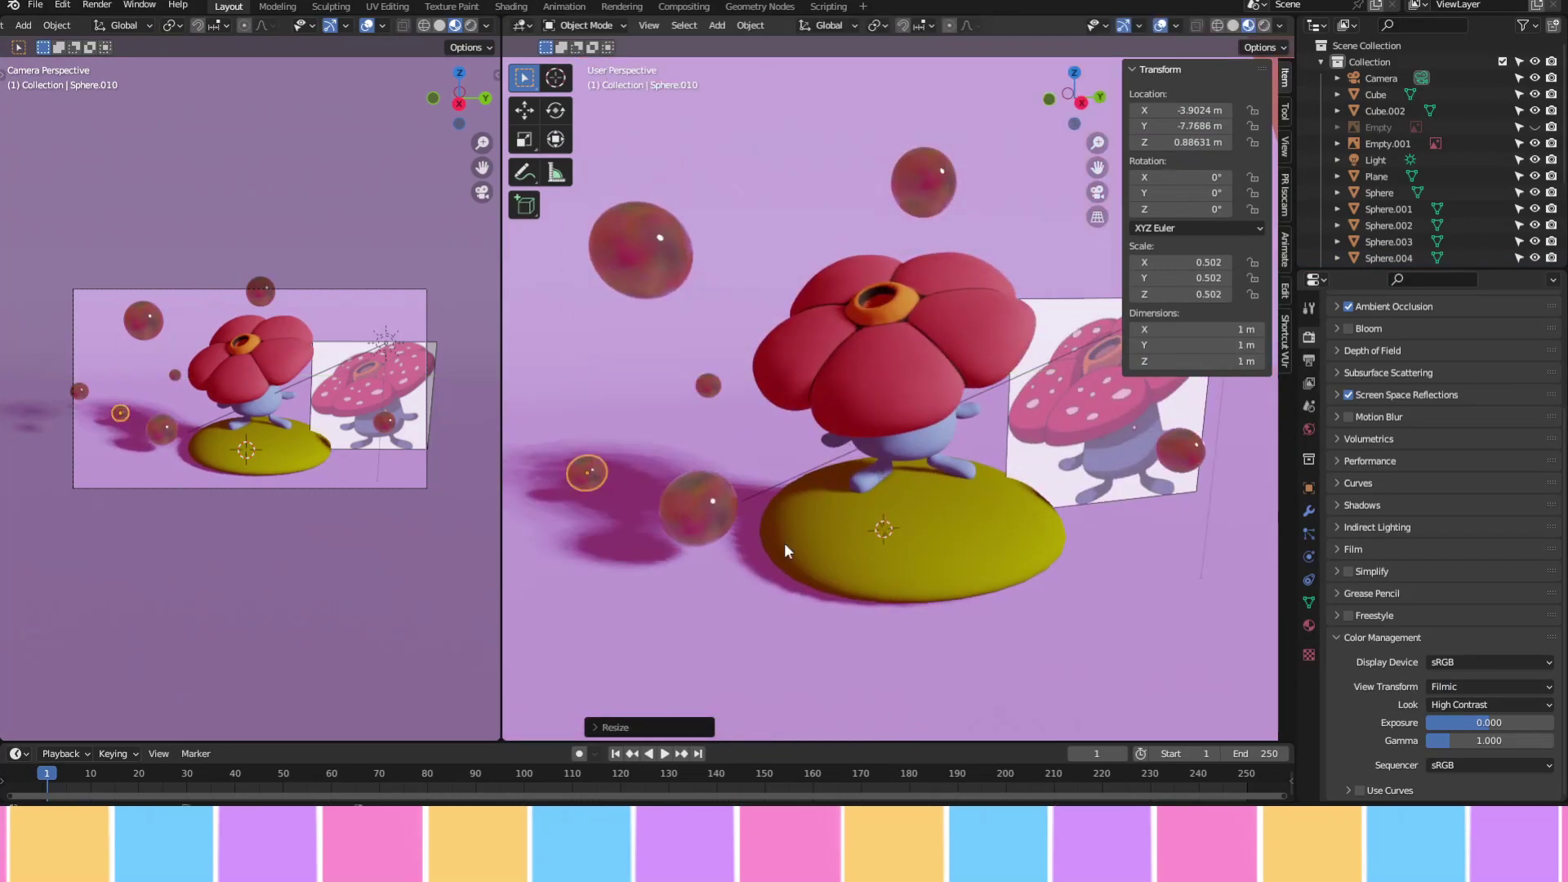
pyautogui.click(1083, 341)
pyautogui.press('n')
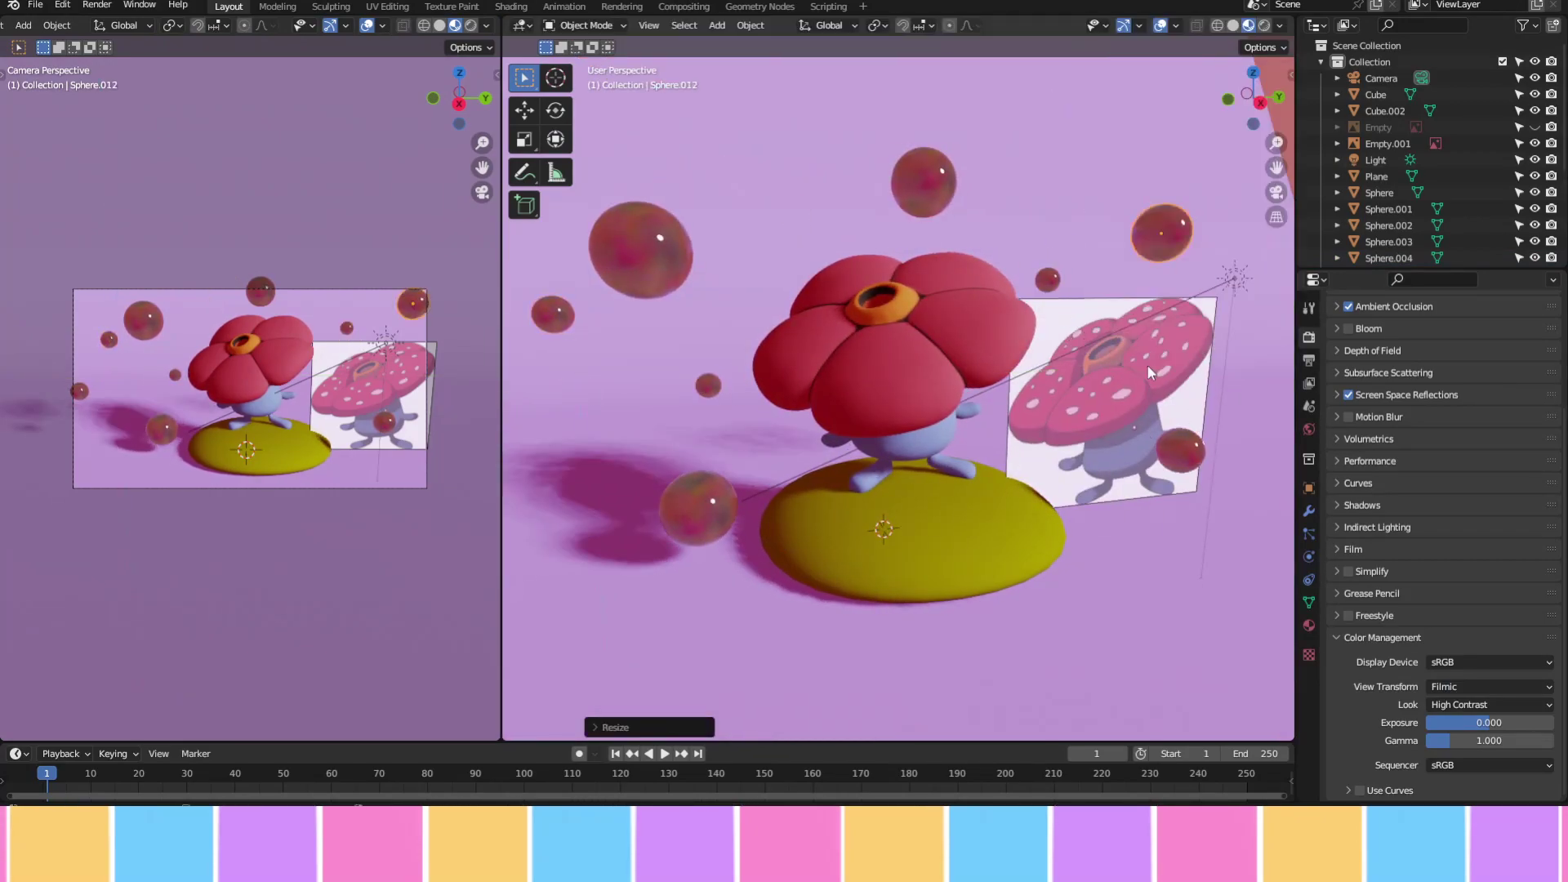
pyautogui.moveTo(1128, 359); pyautogui.dragTo(1010, 344, button='middle')
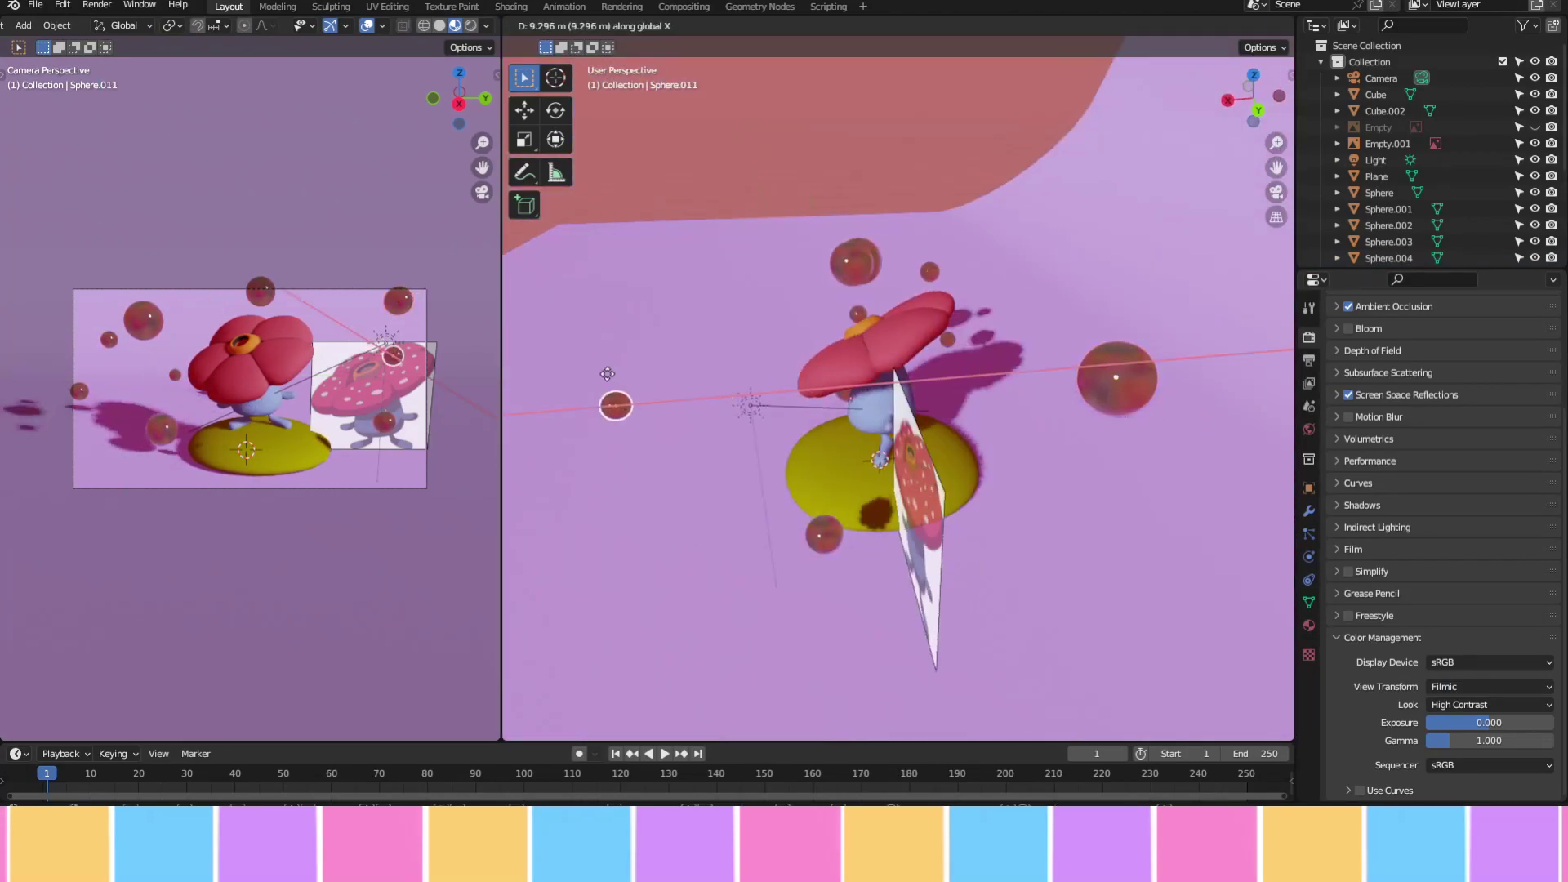
pyautogui.moveTo(1074, 378); pyautogui.dragTo(862, 357, button='middle')
# Switch the render engine to Cycles
pyautogui.click(733, 298)
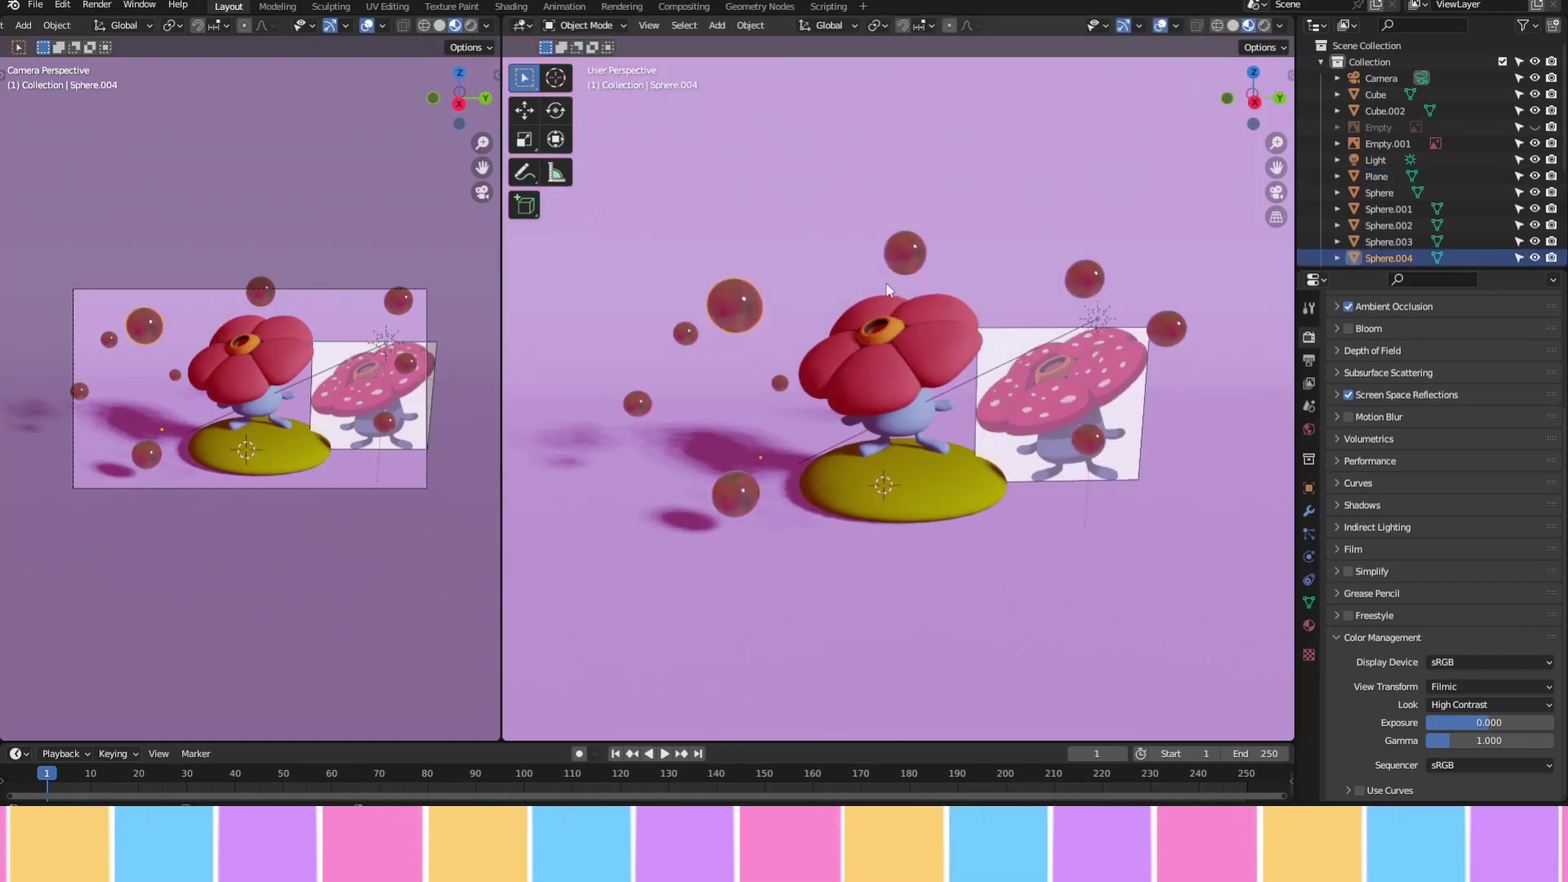
pyautogui.click(1375, 176)
pyautogui.scroll(3, 1437, 408)
pyautogui.click(1493, 334)
pyautogui.click(1454, 392)
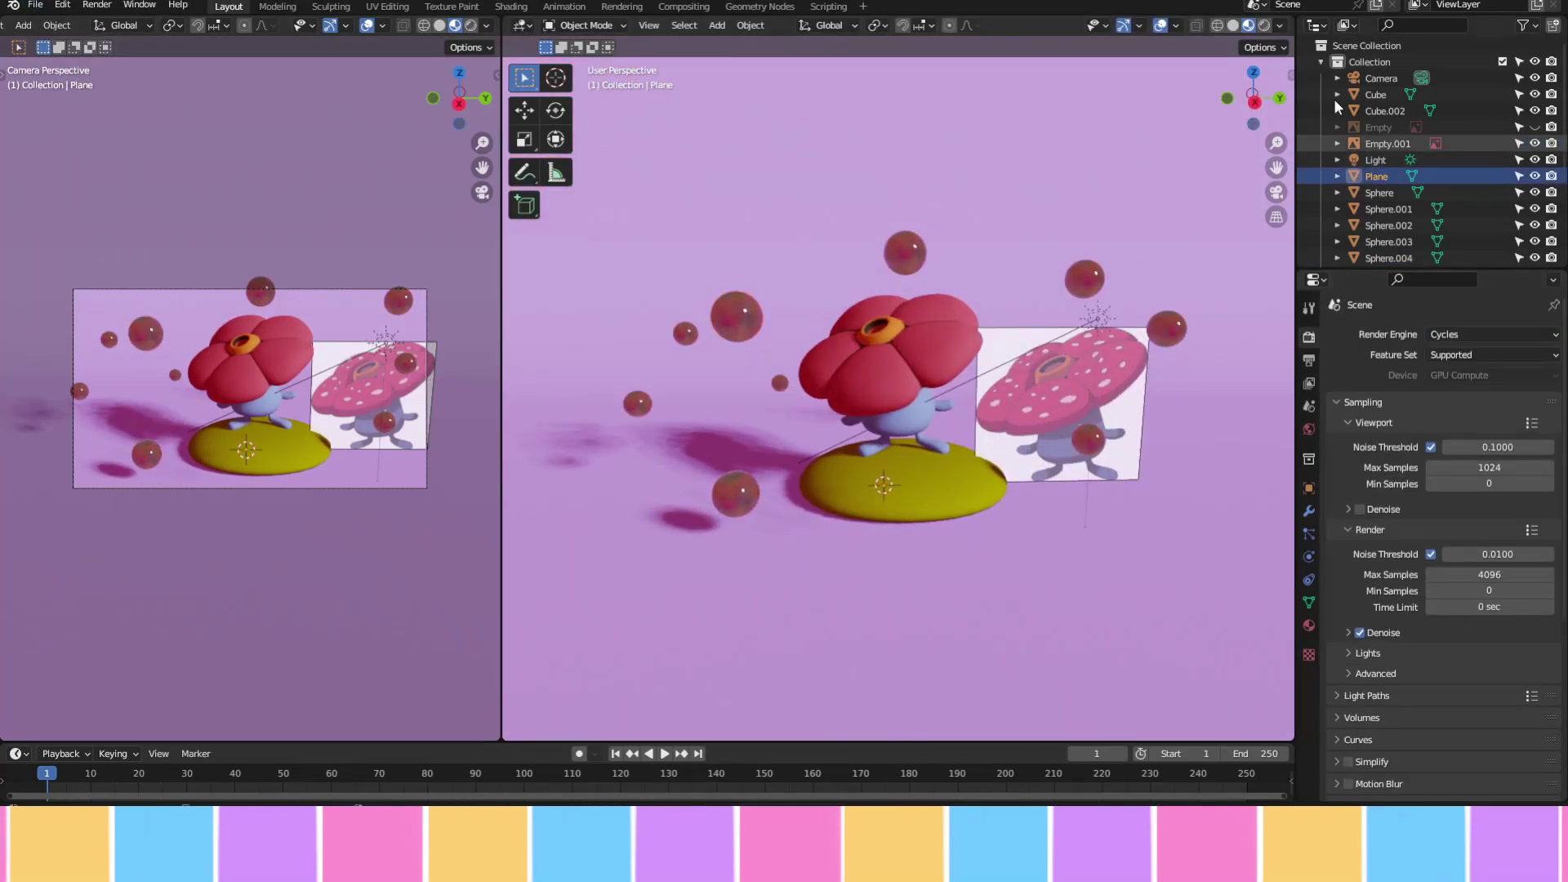
pyautogui.scroll(3, 1056, 227)
pyautogui.scroll(2, 1076, 228)
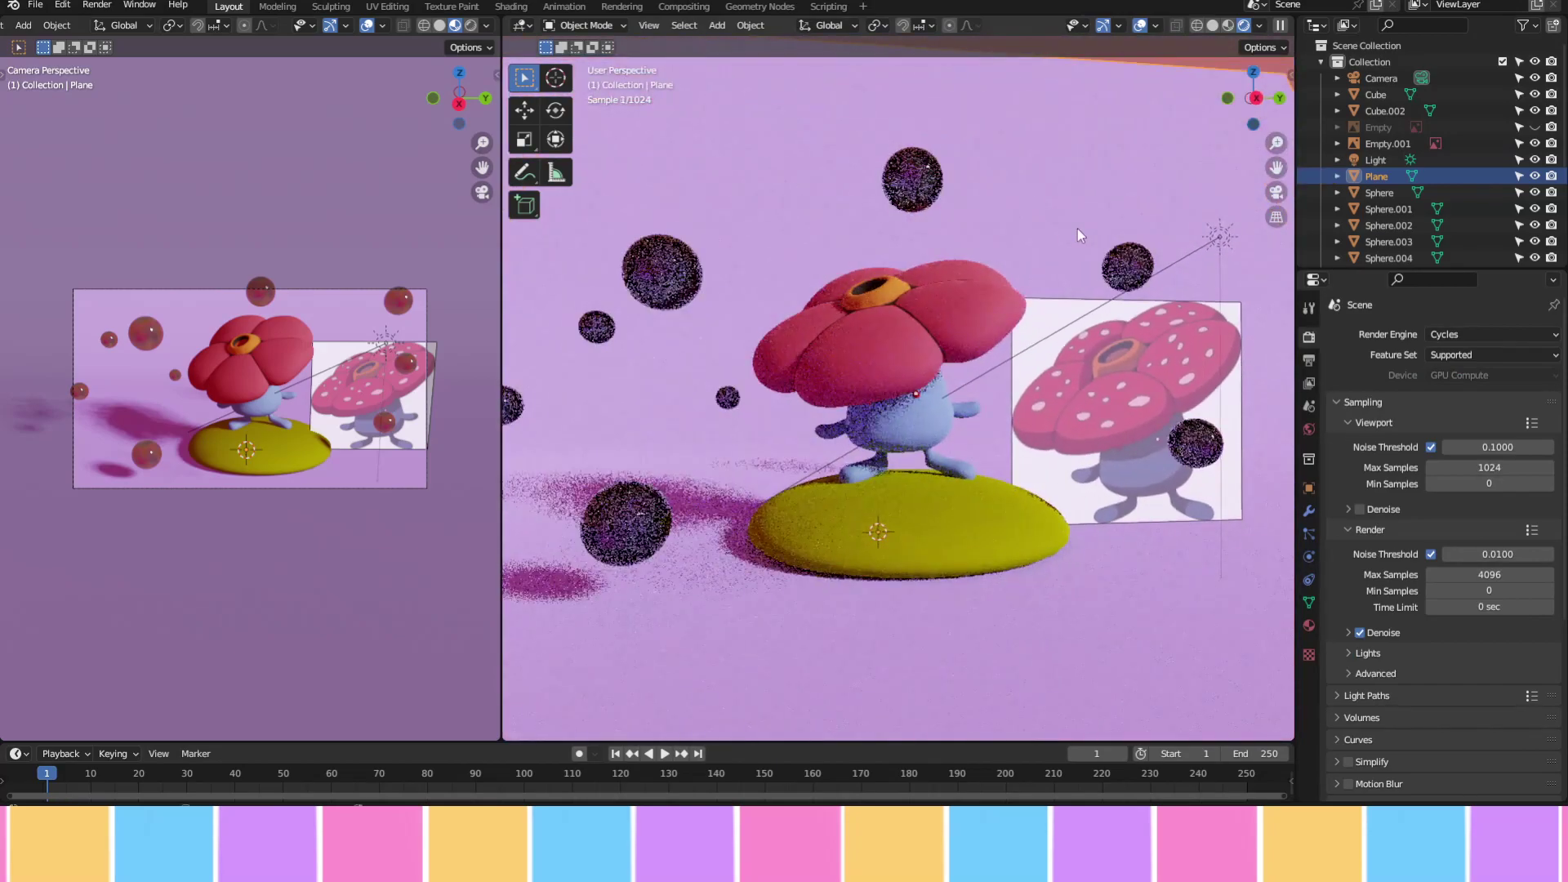
# In camera view, move one bubble to a new spot in the frame
pyautogui.moveTo(1032, 405); pyautogui.dragTo(1027, 413, button='middle')
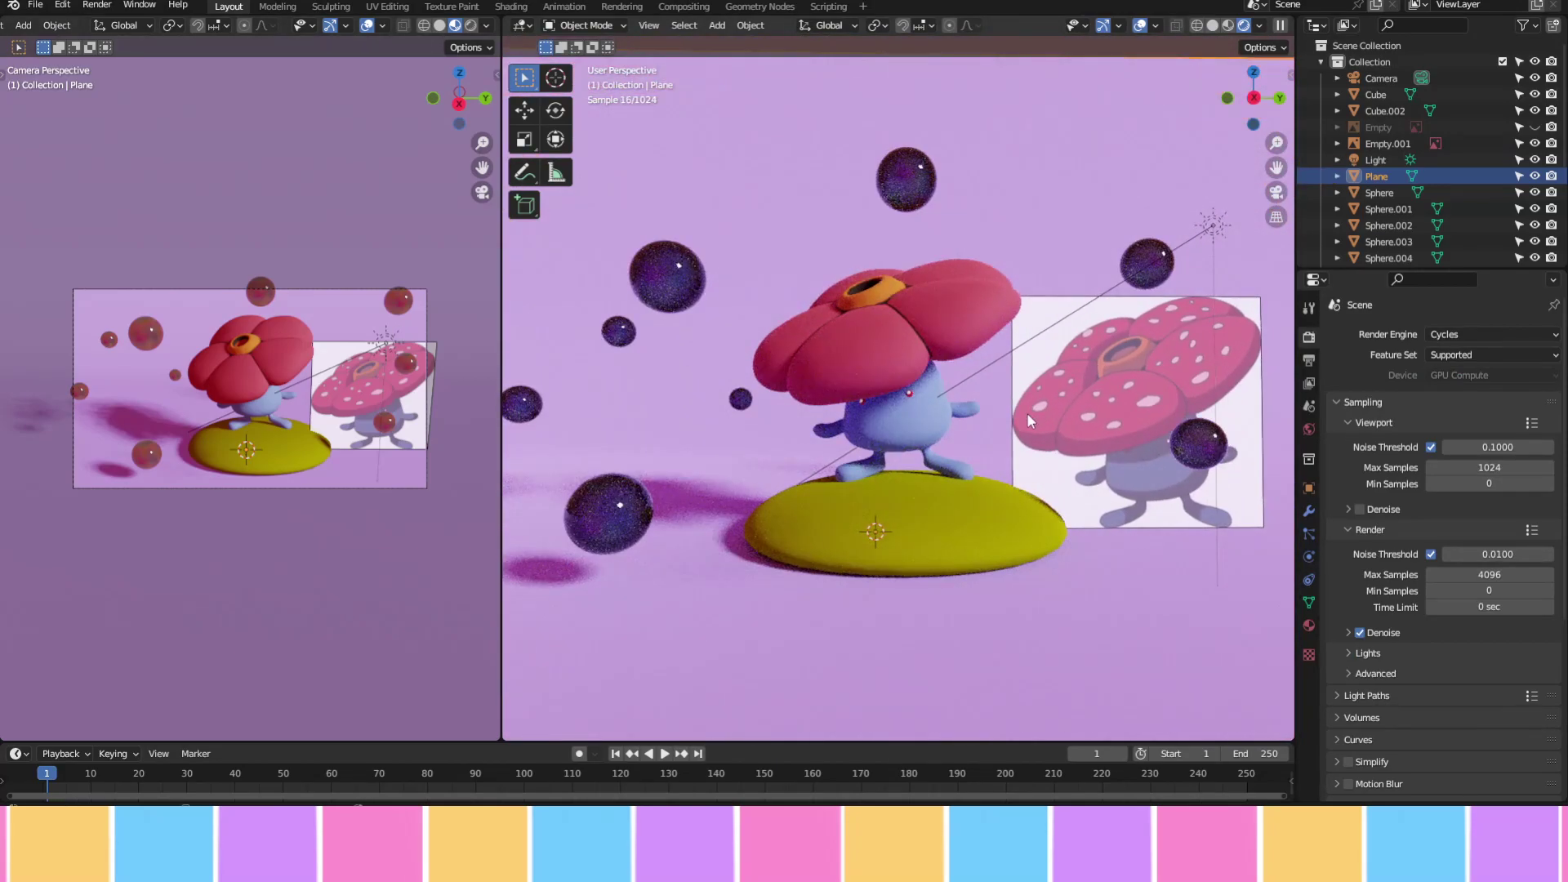
pyautogui.press('ctrl+alt+KP_0')
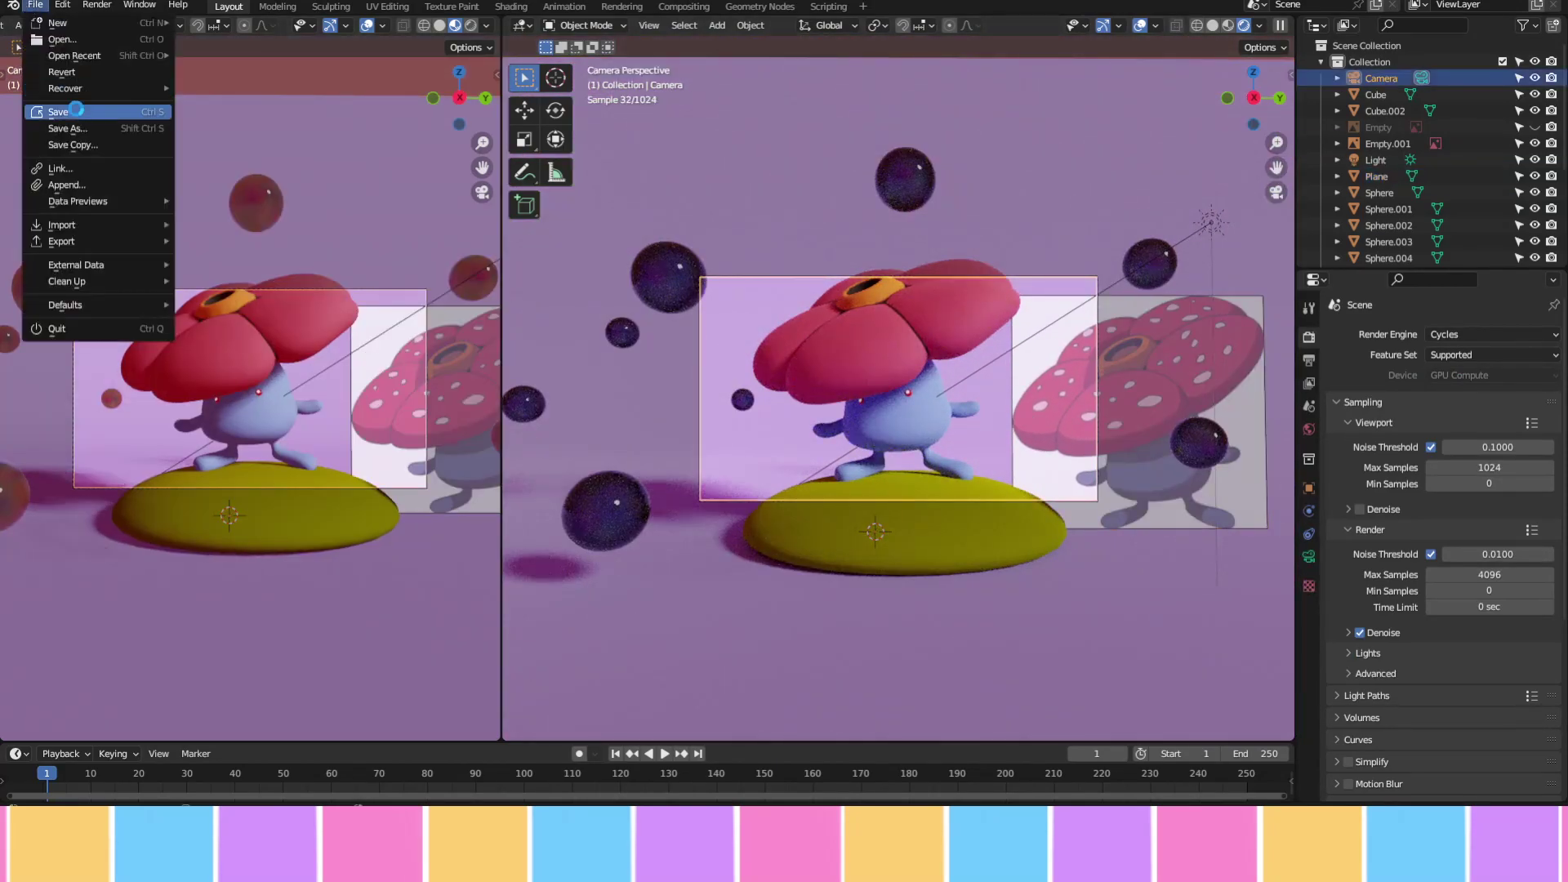
pyautogui.press('n')
pyautogui.hotkey('ctrl', 'z')
pyautogui.click(779, 405)
pyautogui.press('g')
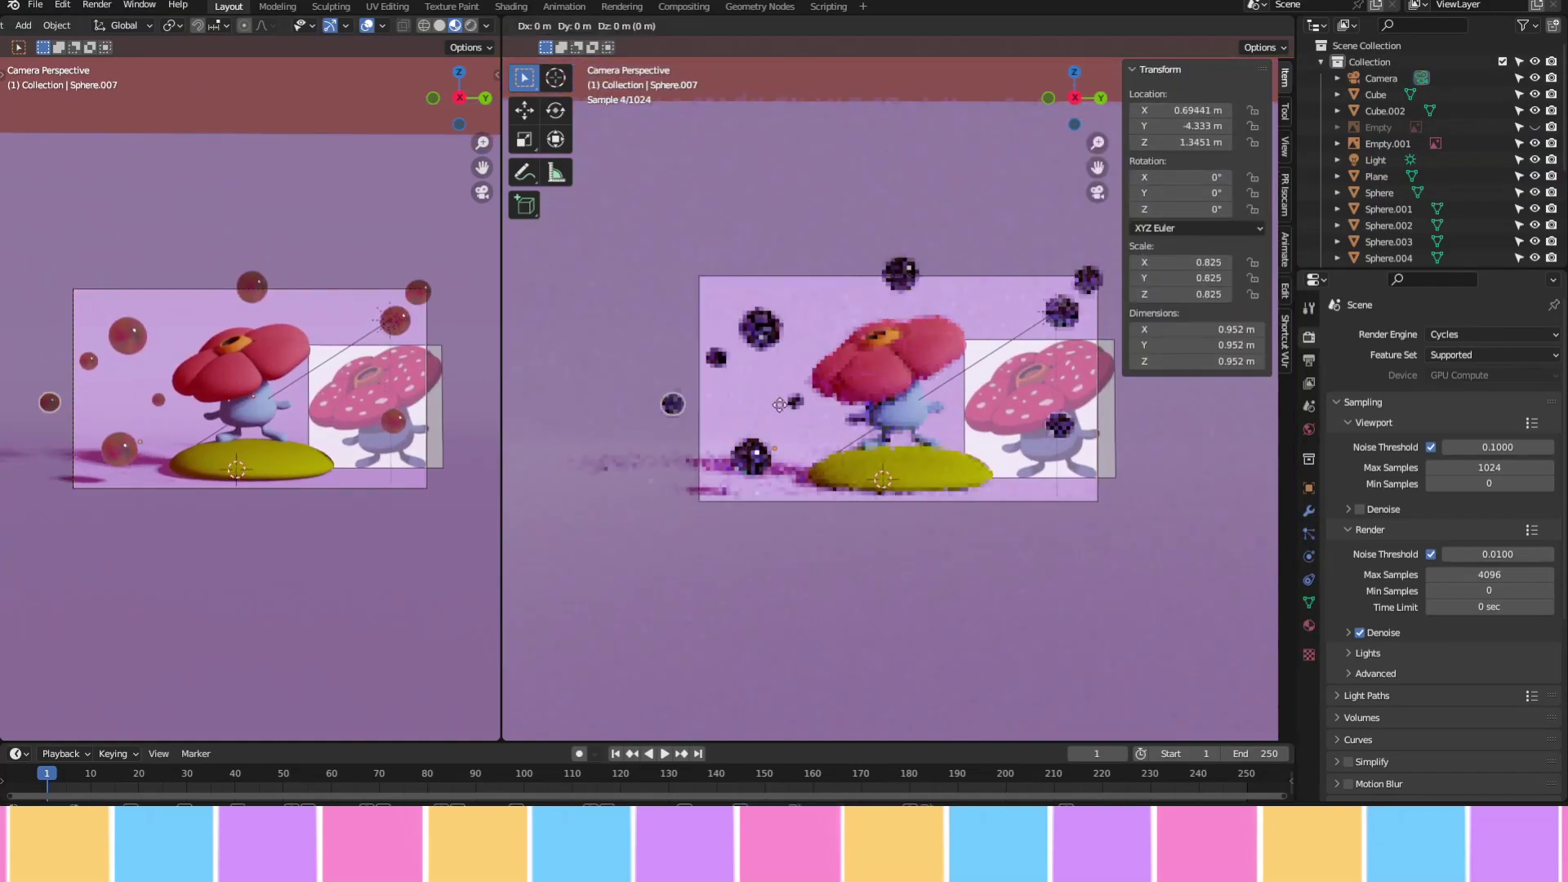
pyautogui.click(946, 395)
pyautogui.press('Home')
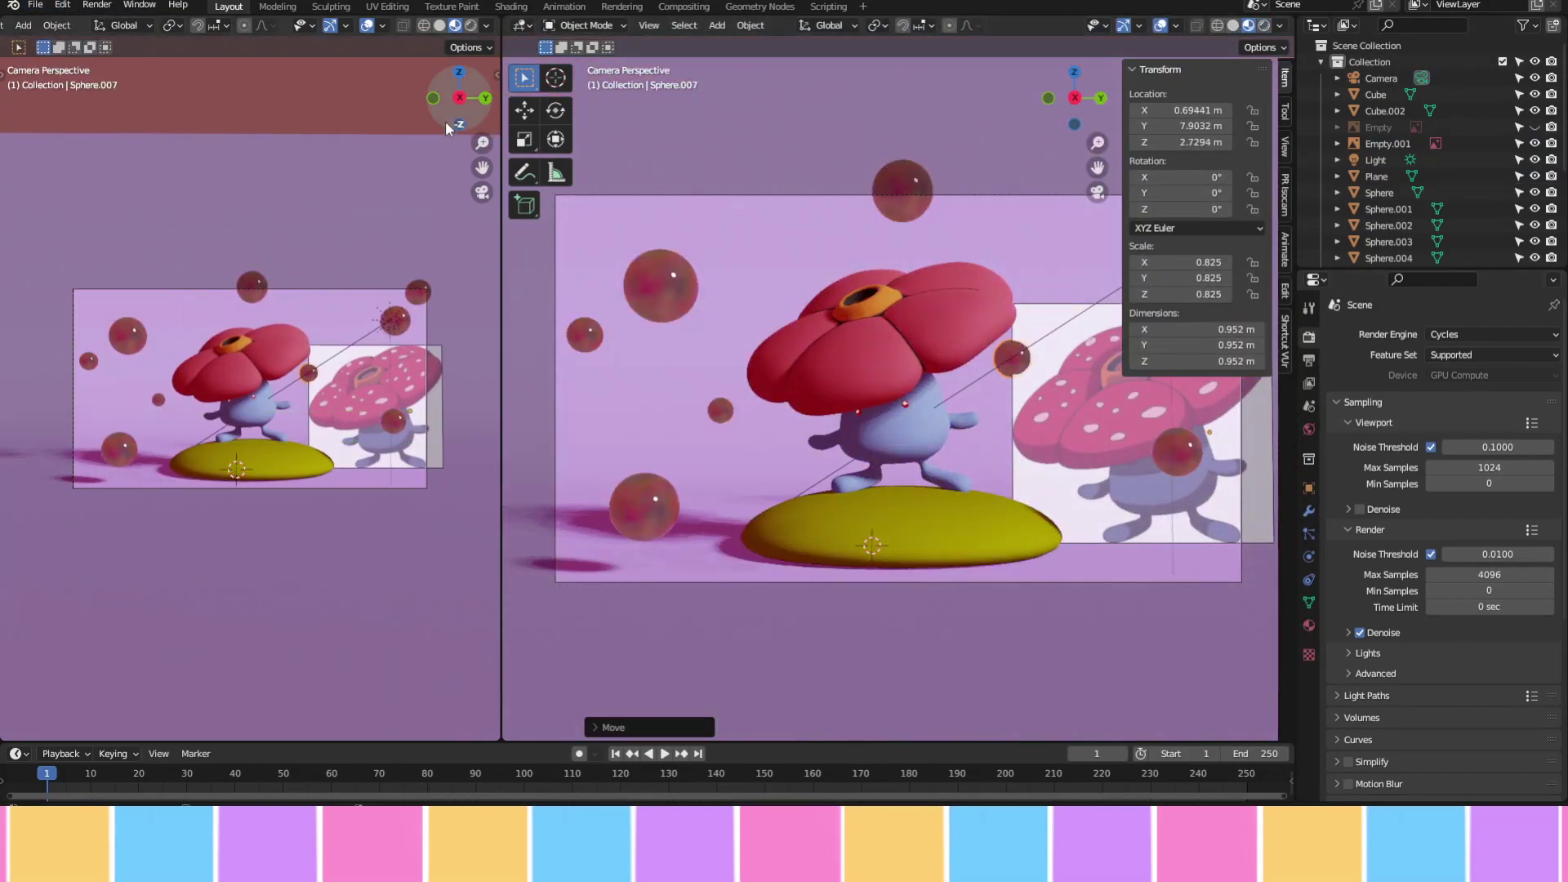
pyautogui.scroll(-1, 284, 416)
pyautogui.moveTo(967, 297); pyautogui.dragTo(994, 356, button='middle')
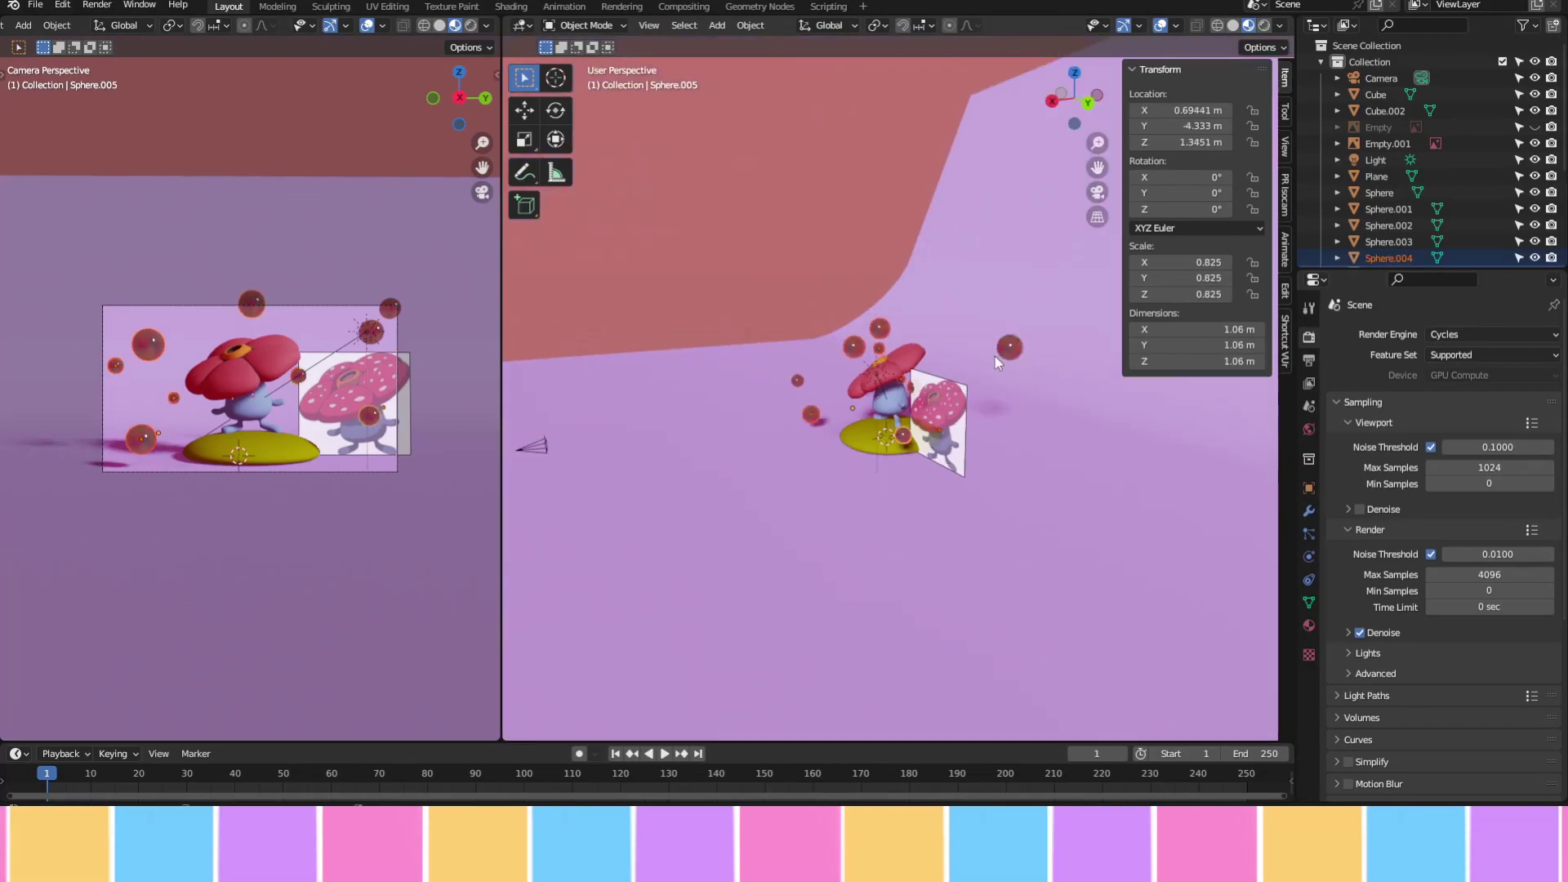
# Rename the bubble collection to 'Bubbles'
pyautogui.doubleClick(1380, 244)
pyautogui.write('Bubbles')
pyautogui.press('Return')
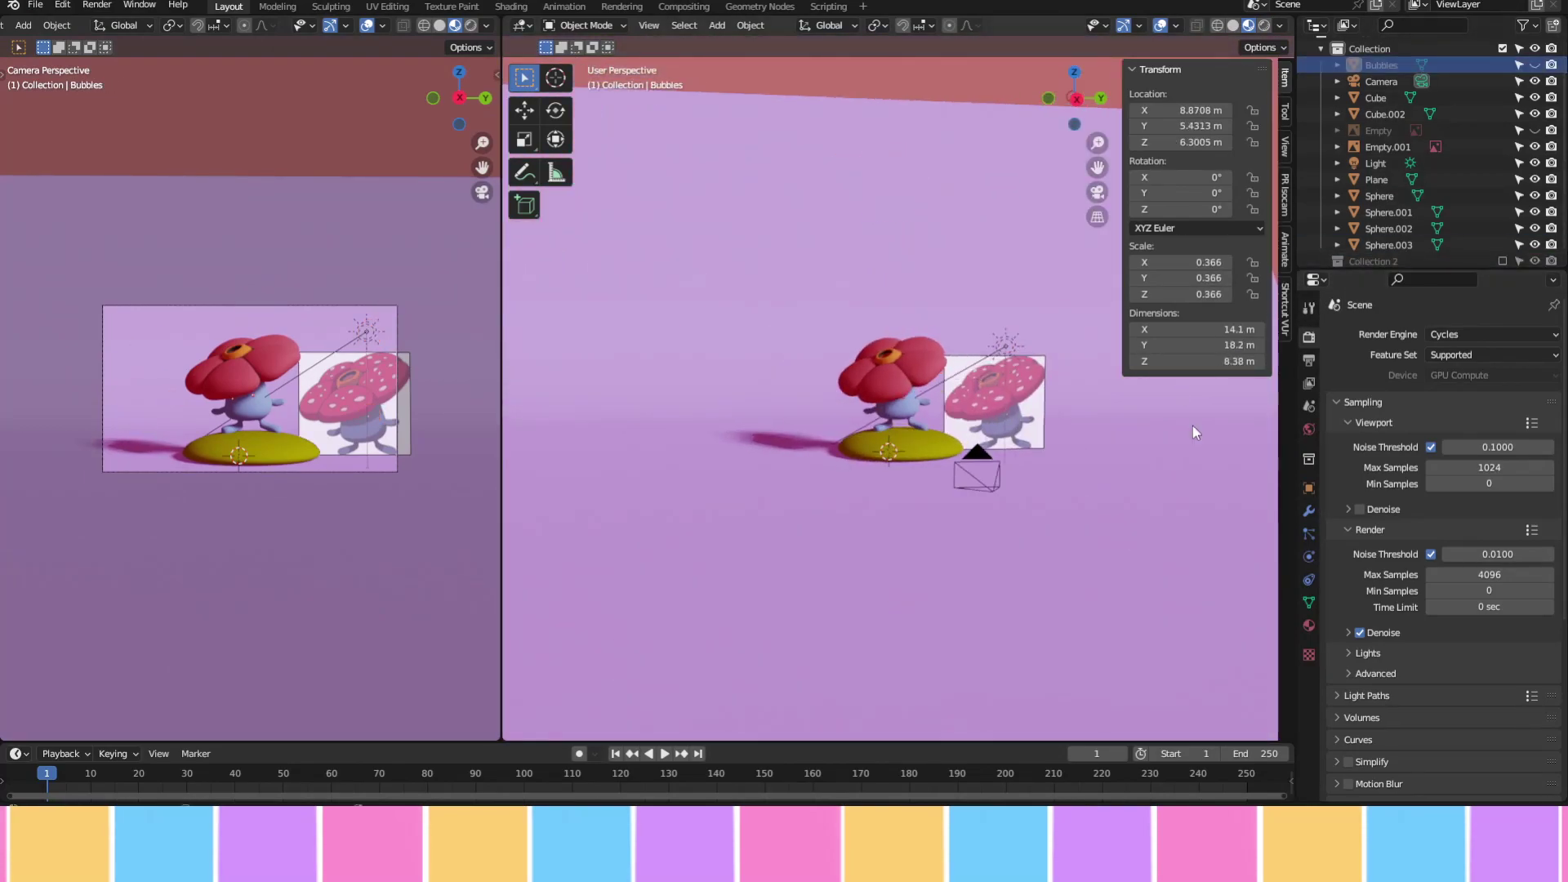
# Add a cube and scale it into a wide, flat slab stretched along Y
pyautogui.hotkey('shift', 'a')
pyautogui.press('s')
pyautogui.press('z')
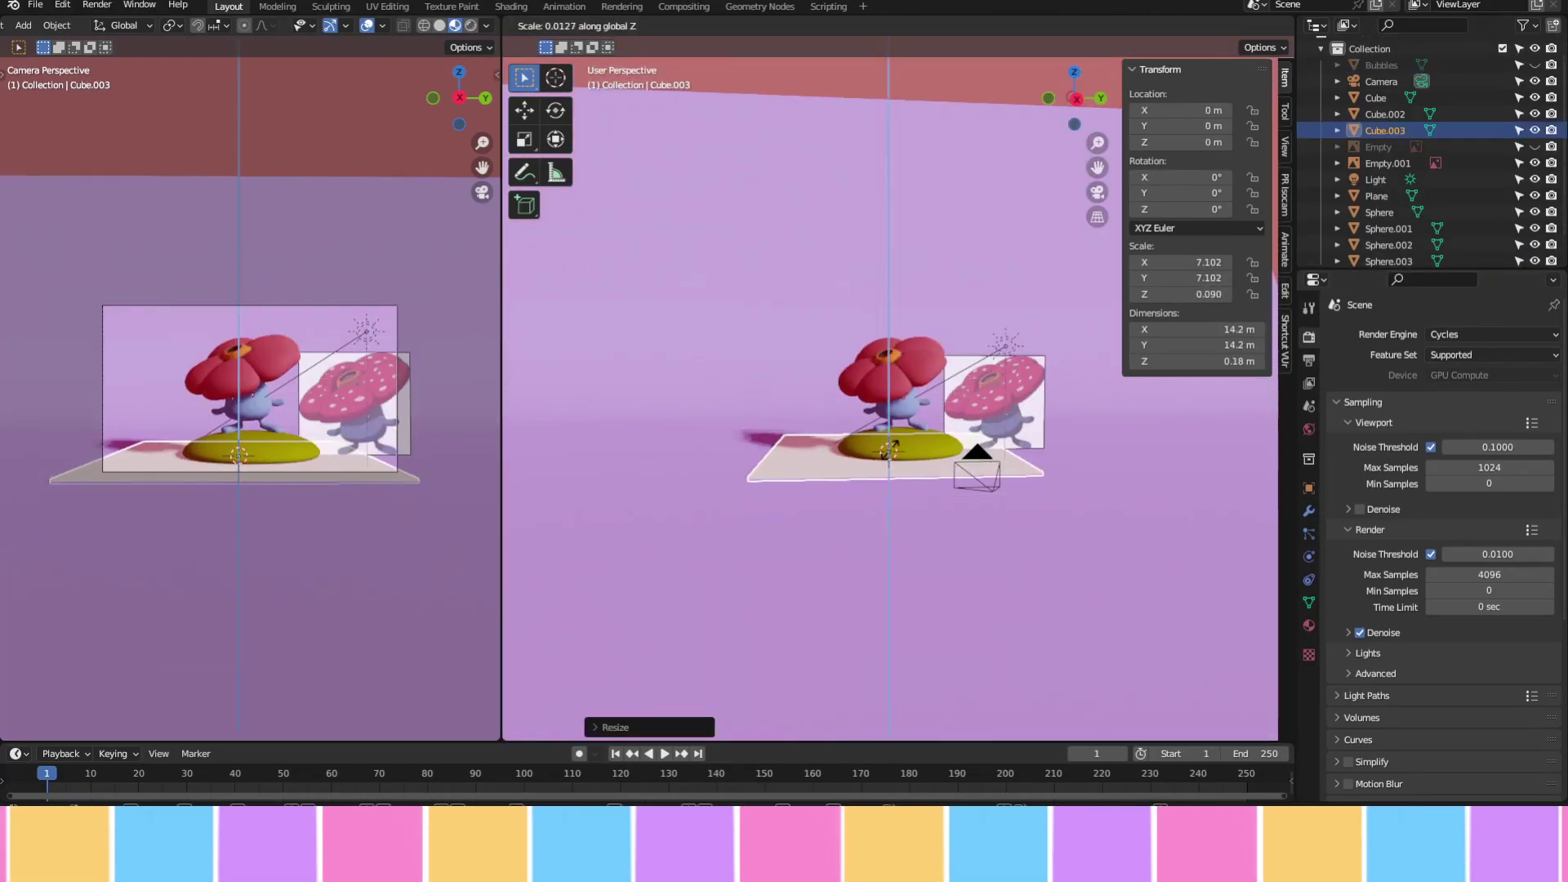
pyautogui.press('s')
pyautogui.press('y')
pyautogui.click(787, 532)
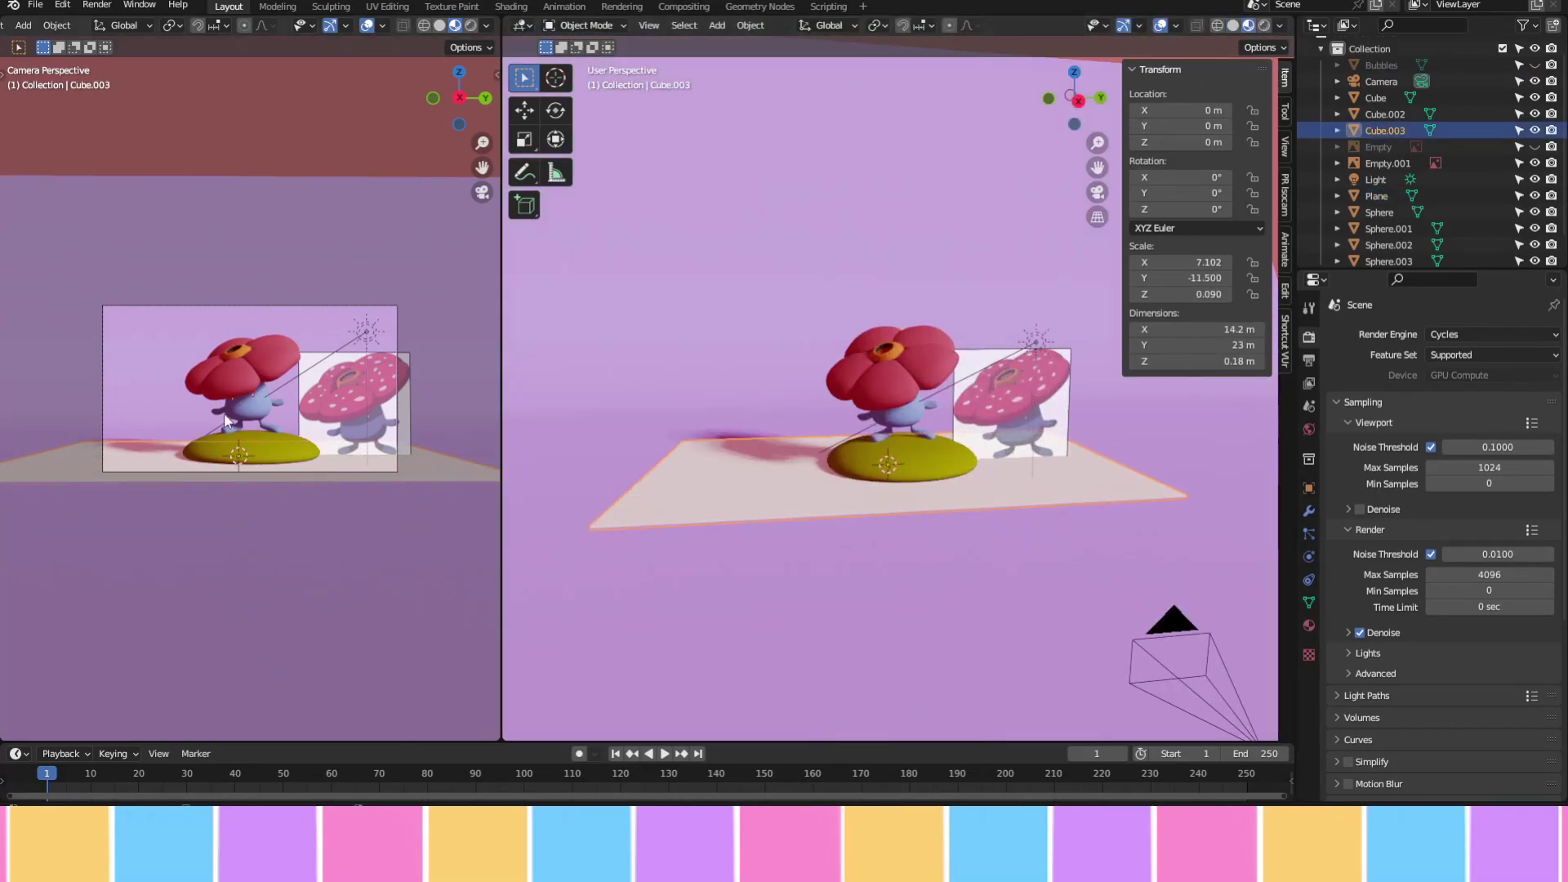
pyautogui.press('Tab')
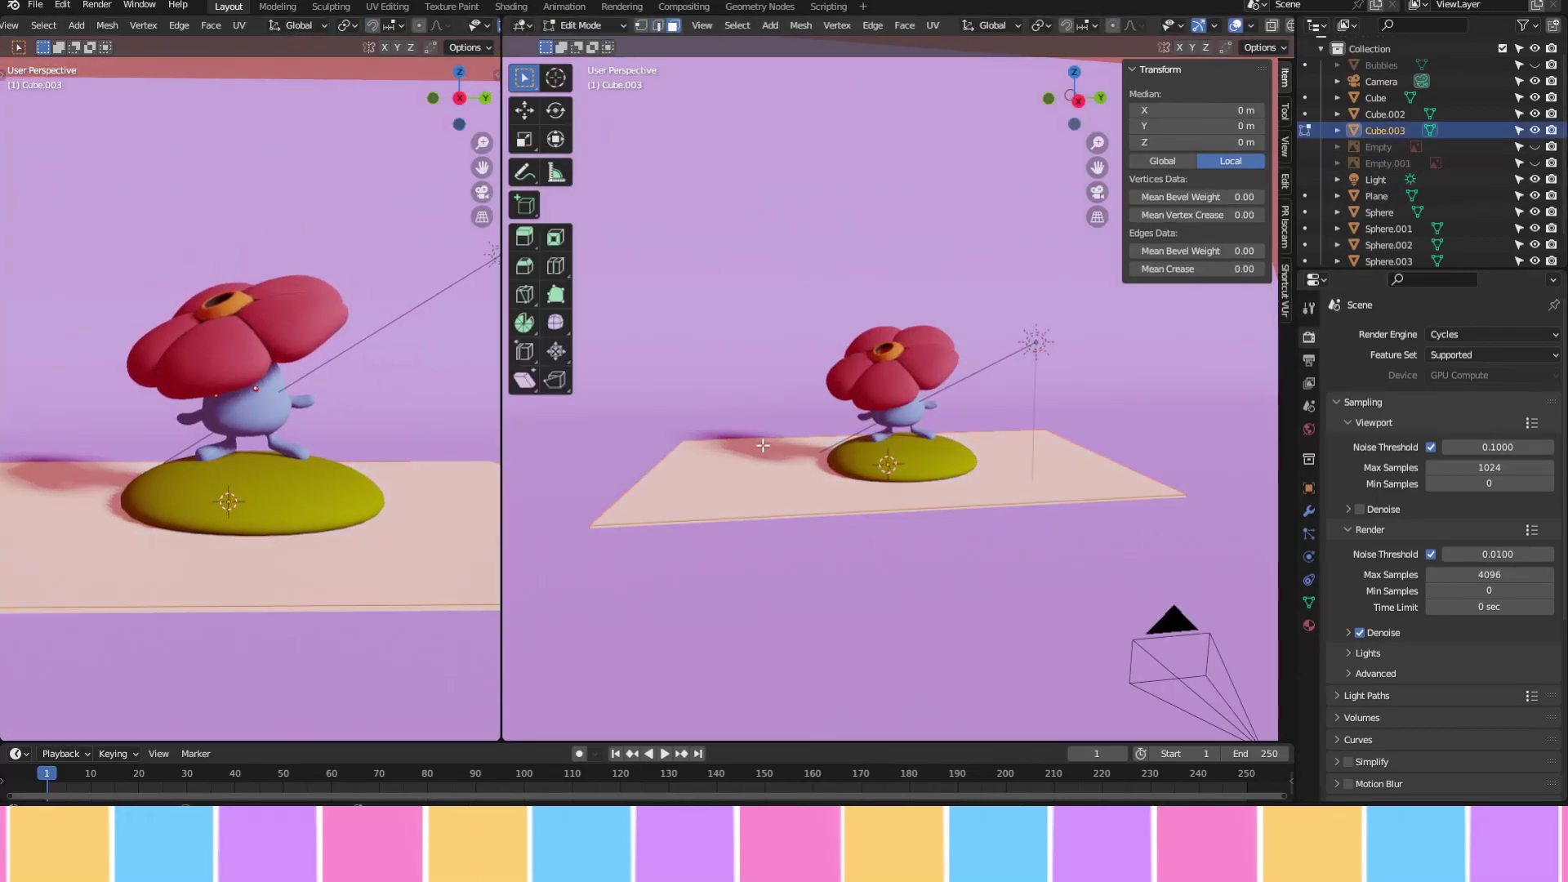
pyautogui.press('g')
pyautogui.press('z')
pyautogui.click(981, 485)
# Add a Remesh modifier to the slab and sculpt gentle ripples with the Inflate brush
pyautogui.click(1309, 510)
pyautogui.click(1445, 334)
pyautogui.click(1155, 629)
pyautogui.click(584, 26)
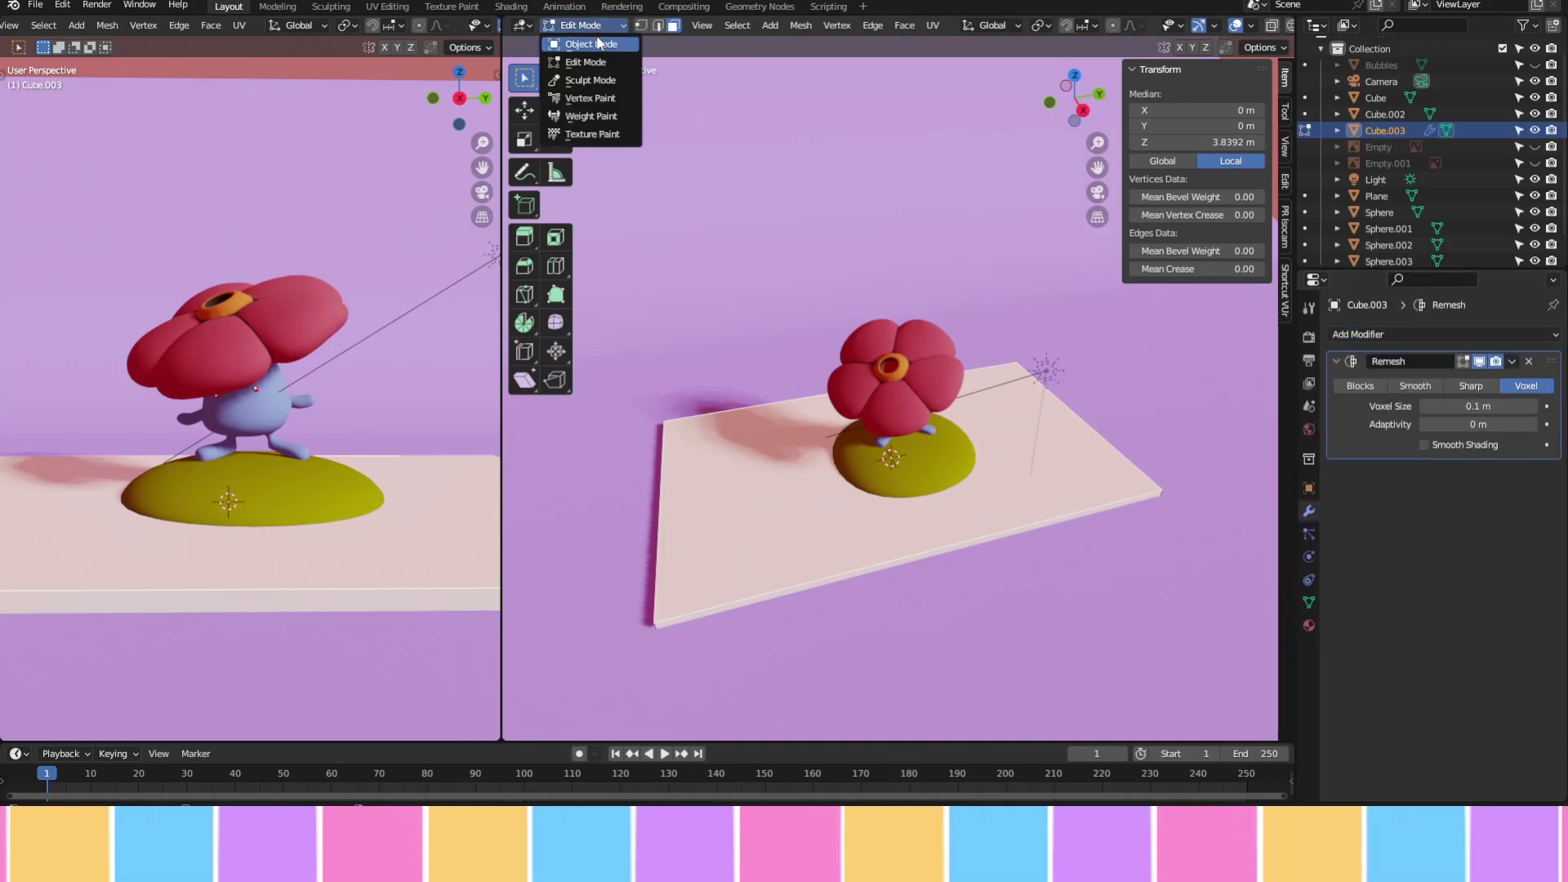
pyautogui.click(592, 79)
pyautogui.press('KP_7')
pyautogui.press('KP_Divide')
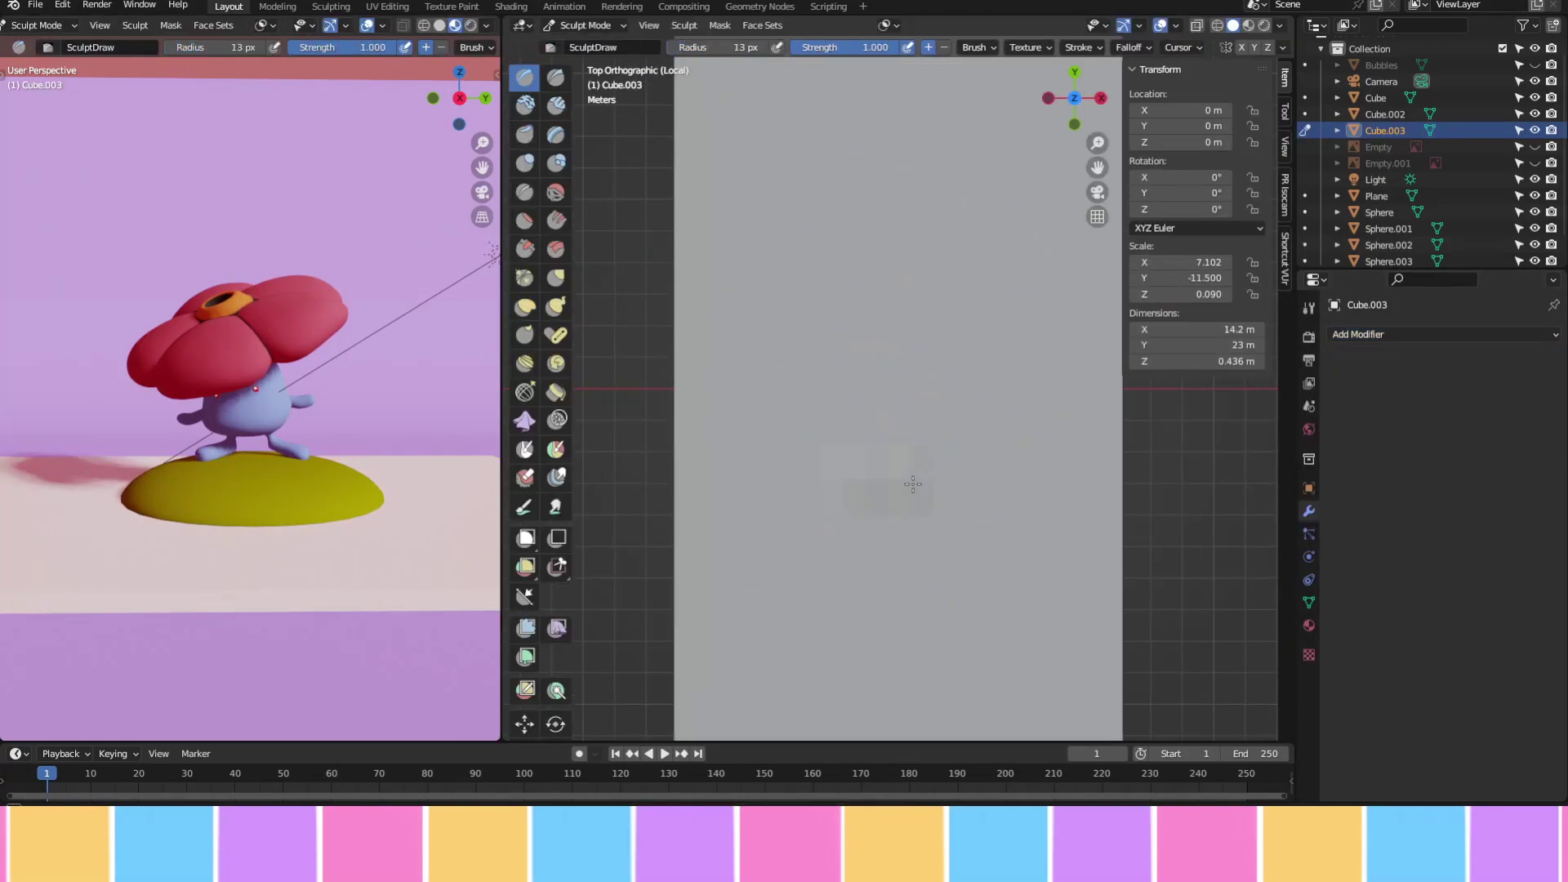
pyautogui.press('r')
pyautogui.click(1050, 560)
pyautogui.moveTo(960, 298)
pyautogui.mouseDown(button='middle')
pyautogui.moveTo(885, 415)
pyautogui.moveTo(681, 444)
pyautogui.mouseUp(button='middle')
pyautogui.press('i')
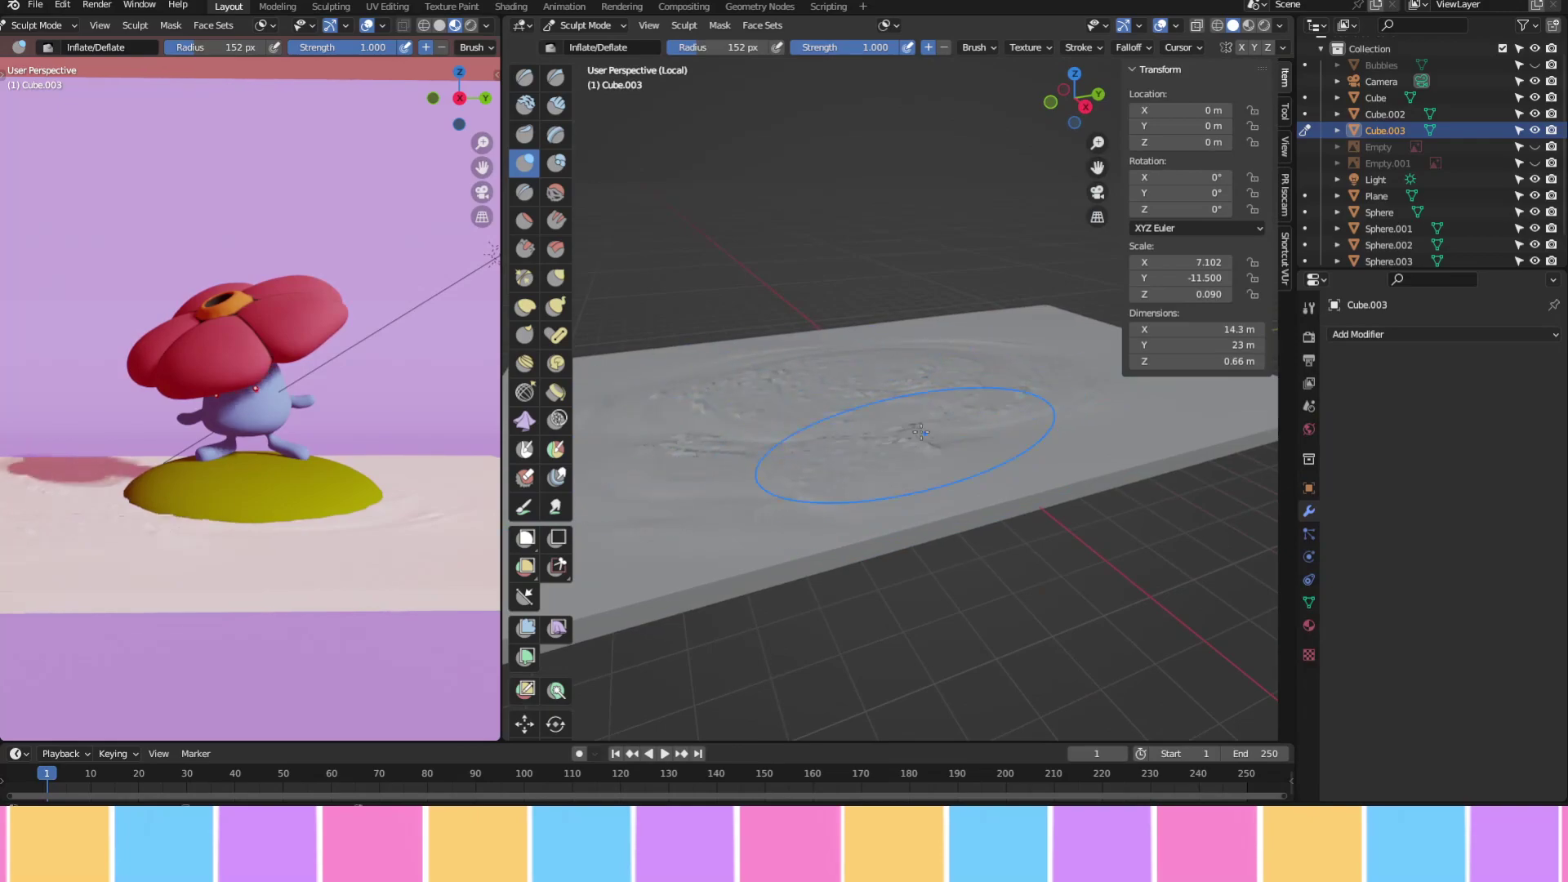
pyautogui.hotkey('ctrl', 'Tab')
# Give the slab's material a blue Base Color and raise its Specular
pyautogui.click(1308, 626)
pyautogui.click(1486, 547)
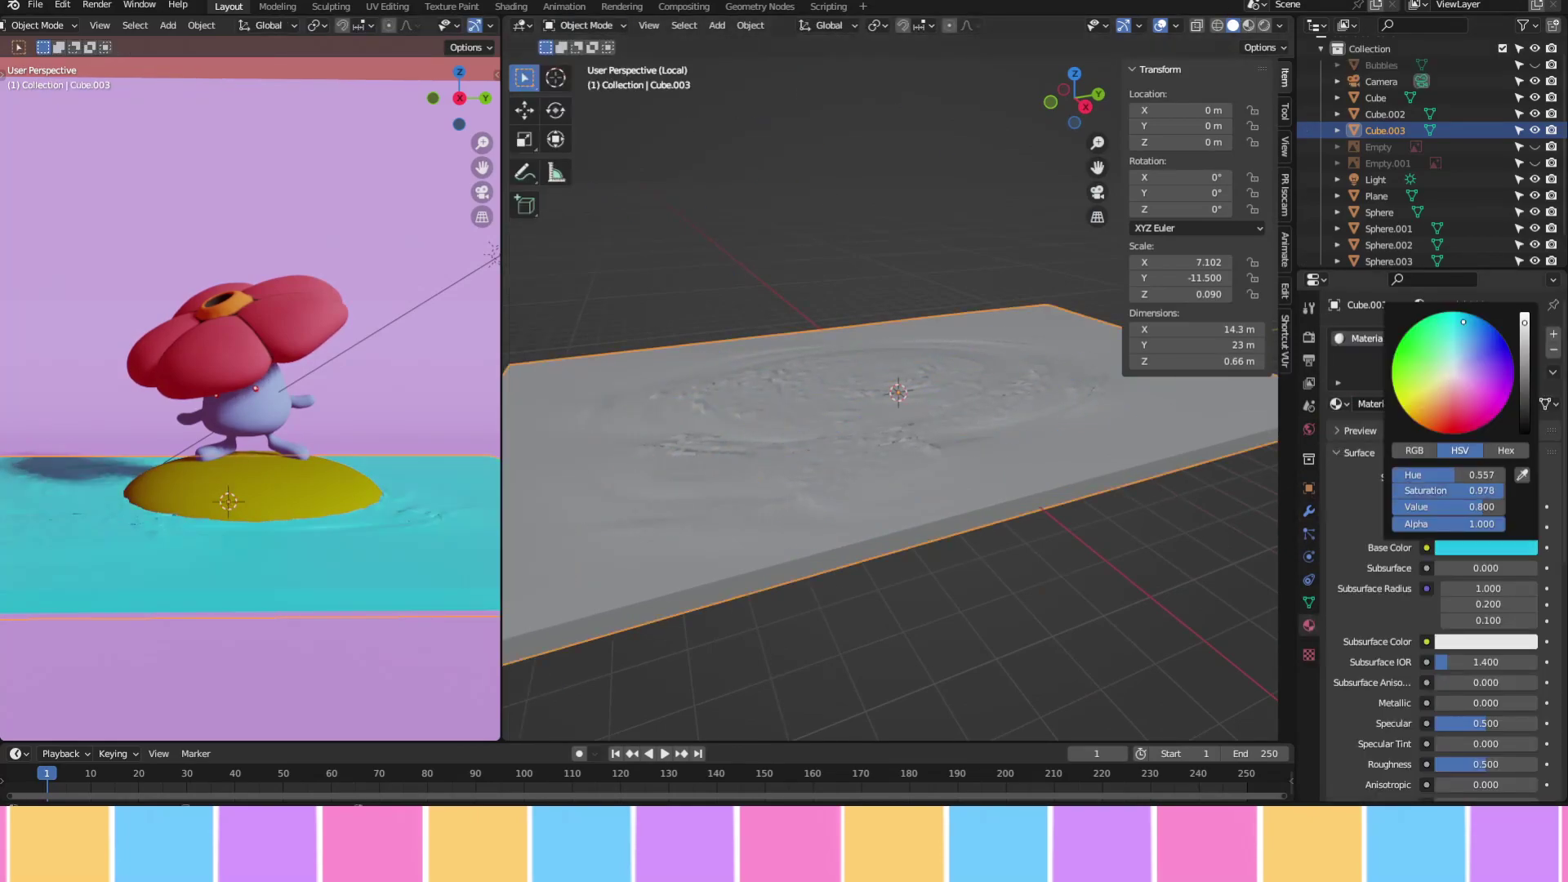
pyautogui.moveTo(1462, 352)
pyautogui.mouseDown()
pyautogui.moveTo(1497, 331)
pyautogui.moveTo(1523, 389)
pyautogui.moveTo(1524, 319)
pyautogui.moveTo(1460, 333)
pyautogui.mouseUp()
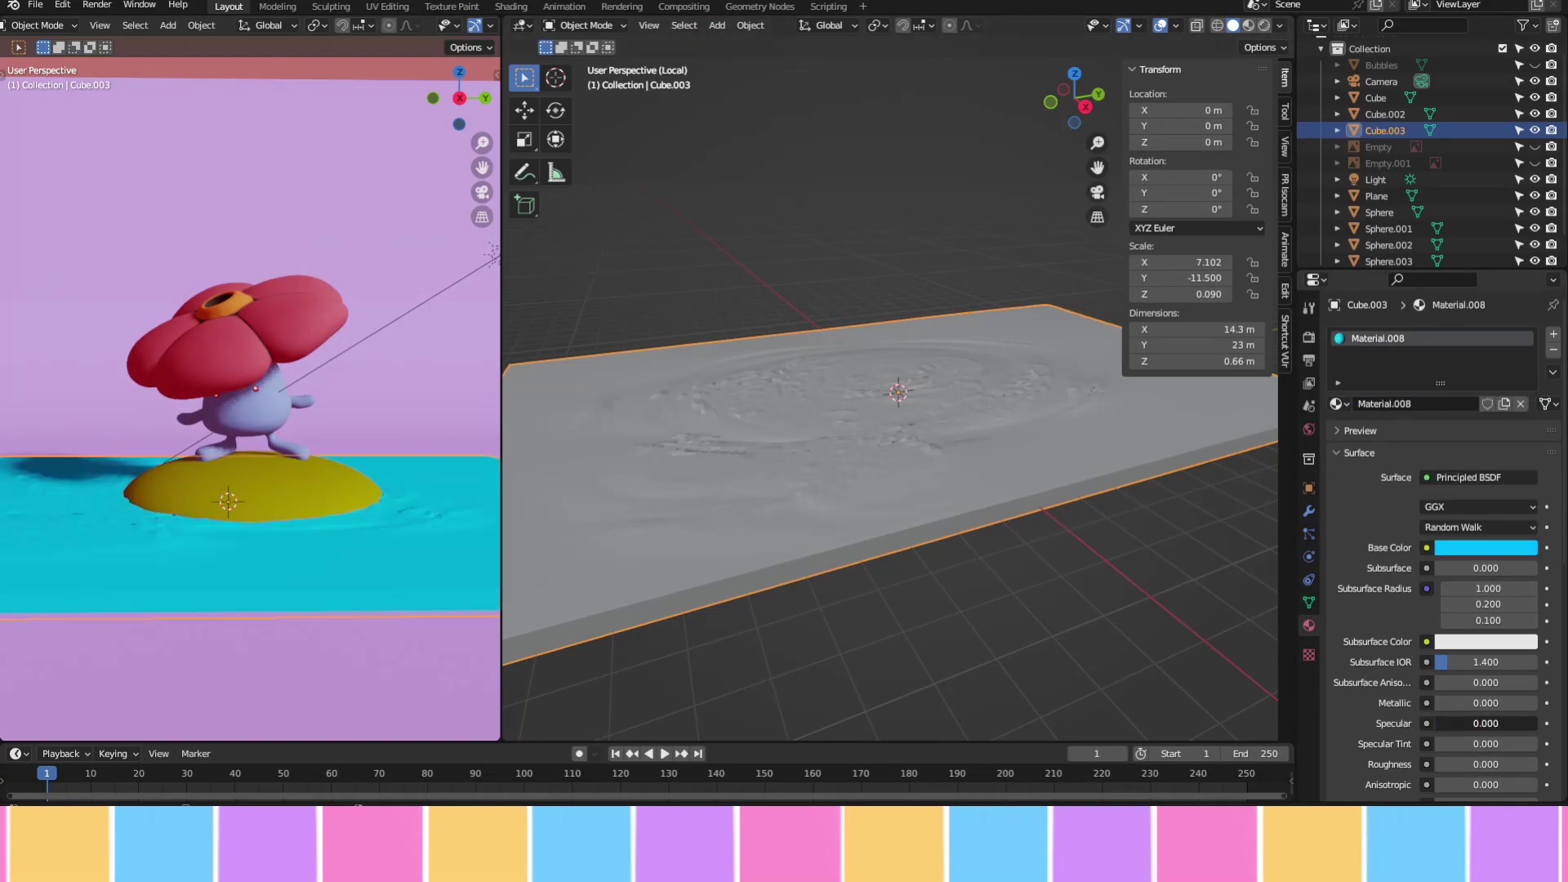
pyautogui.click(439, 452)
pyautogui.click(1388, 129)
pyautogui.click(1486, 547)
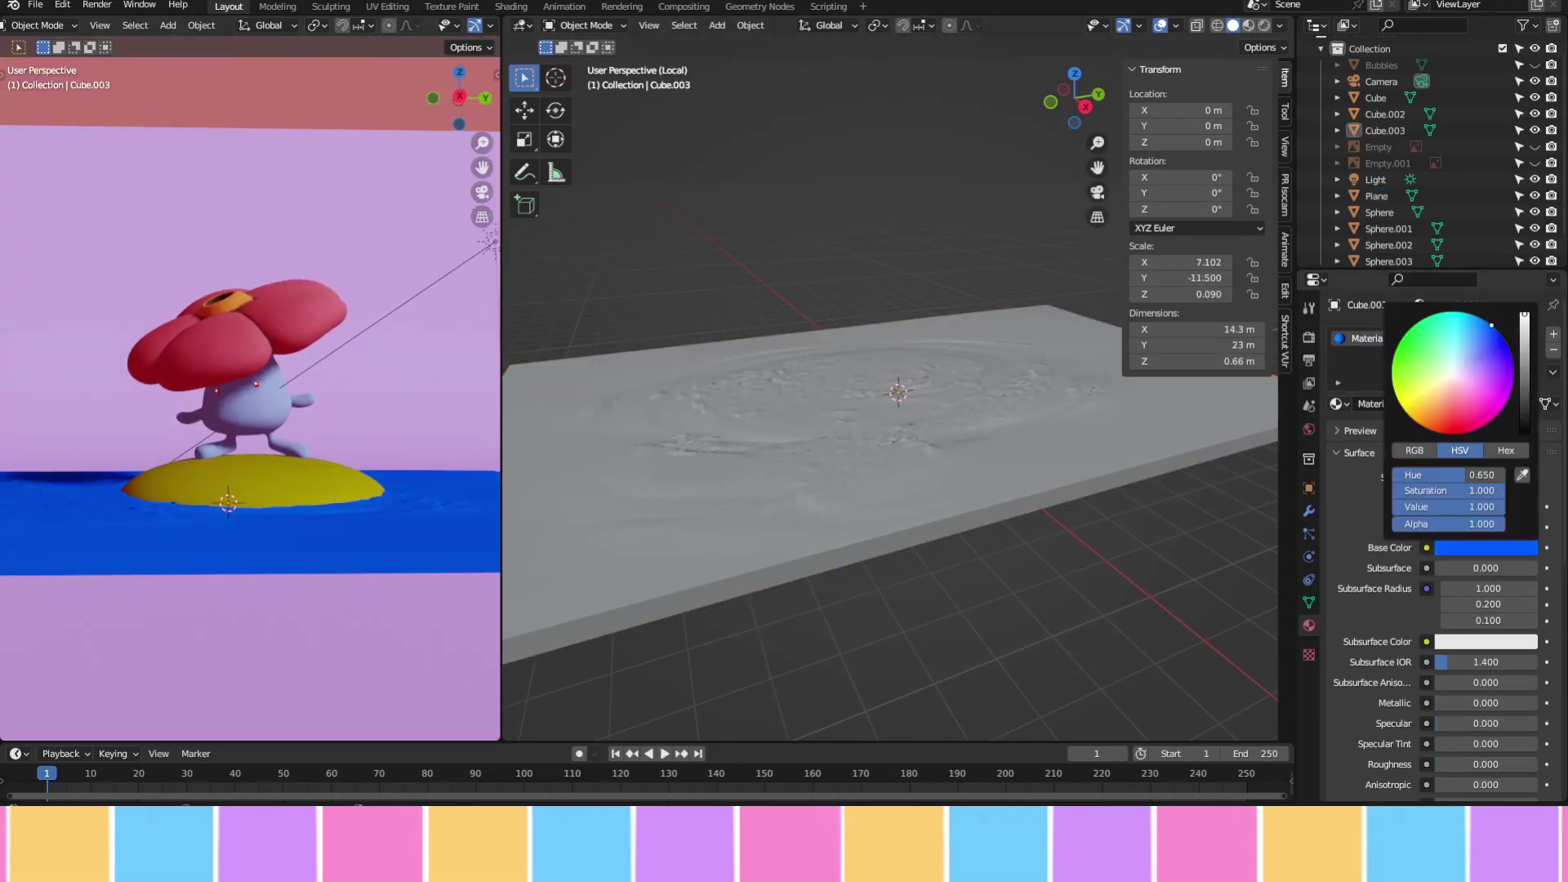
pyautogui.scroll(-2, 1437, 490)
pyautogui.moveTo(1454, 657); pyautogui.dragTo(1472, 657)
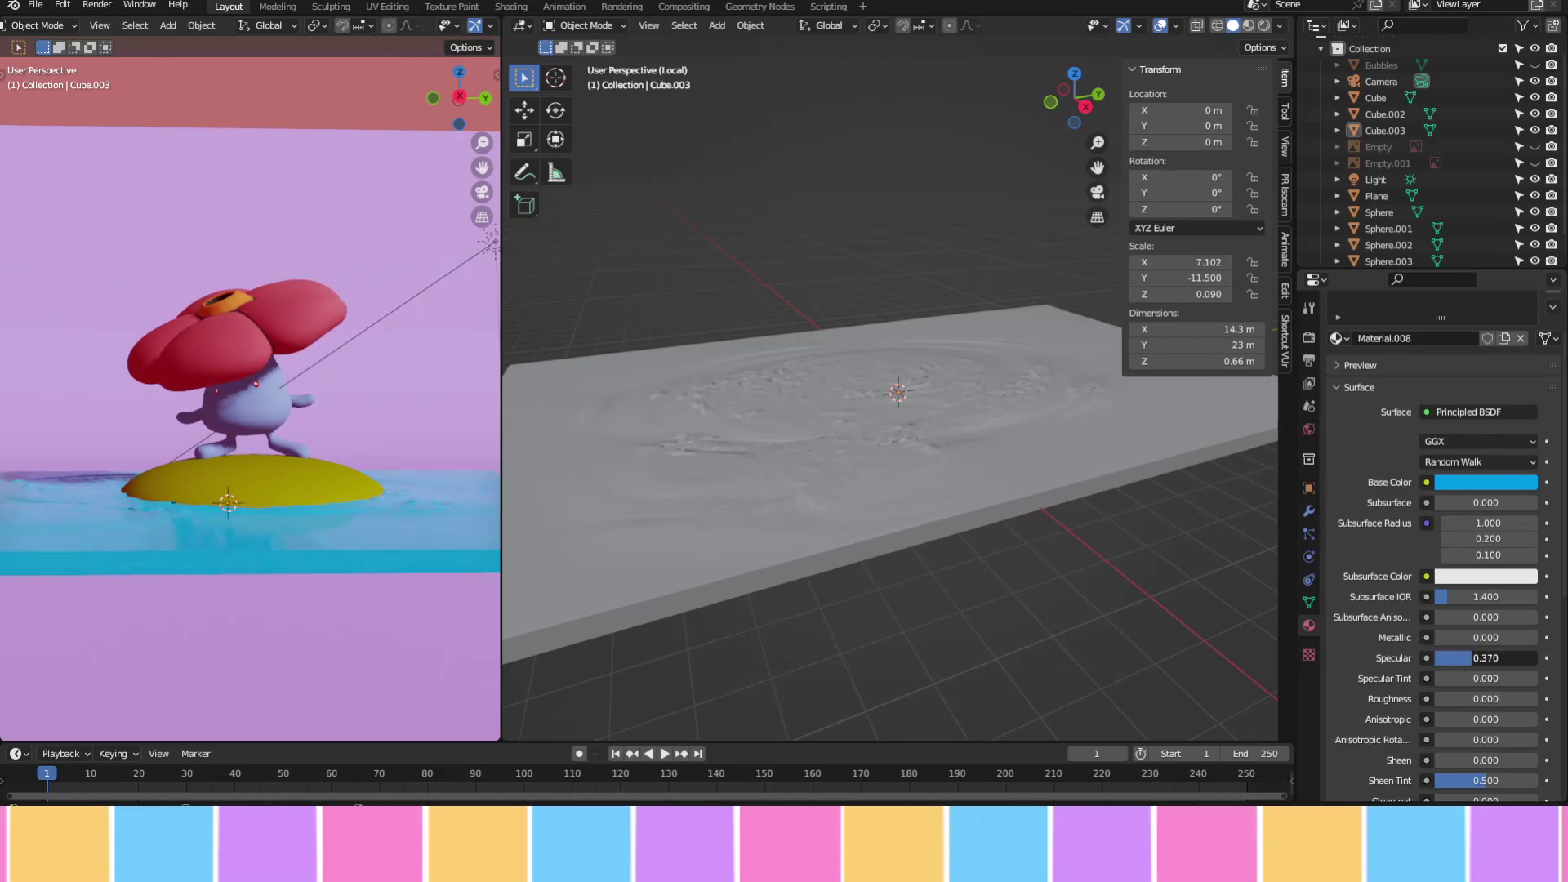
# In Edit Mode, scale the slab thinner along Z and move it lower
pyautogui.press('Tab')
pyautogui.press('a')
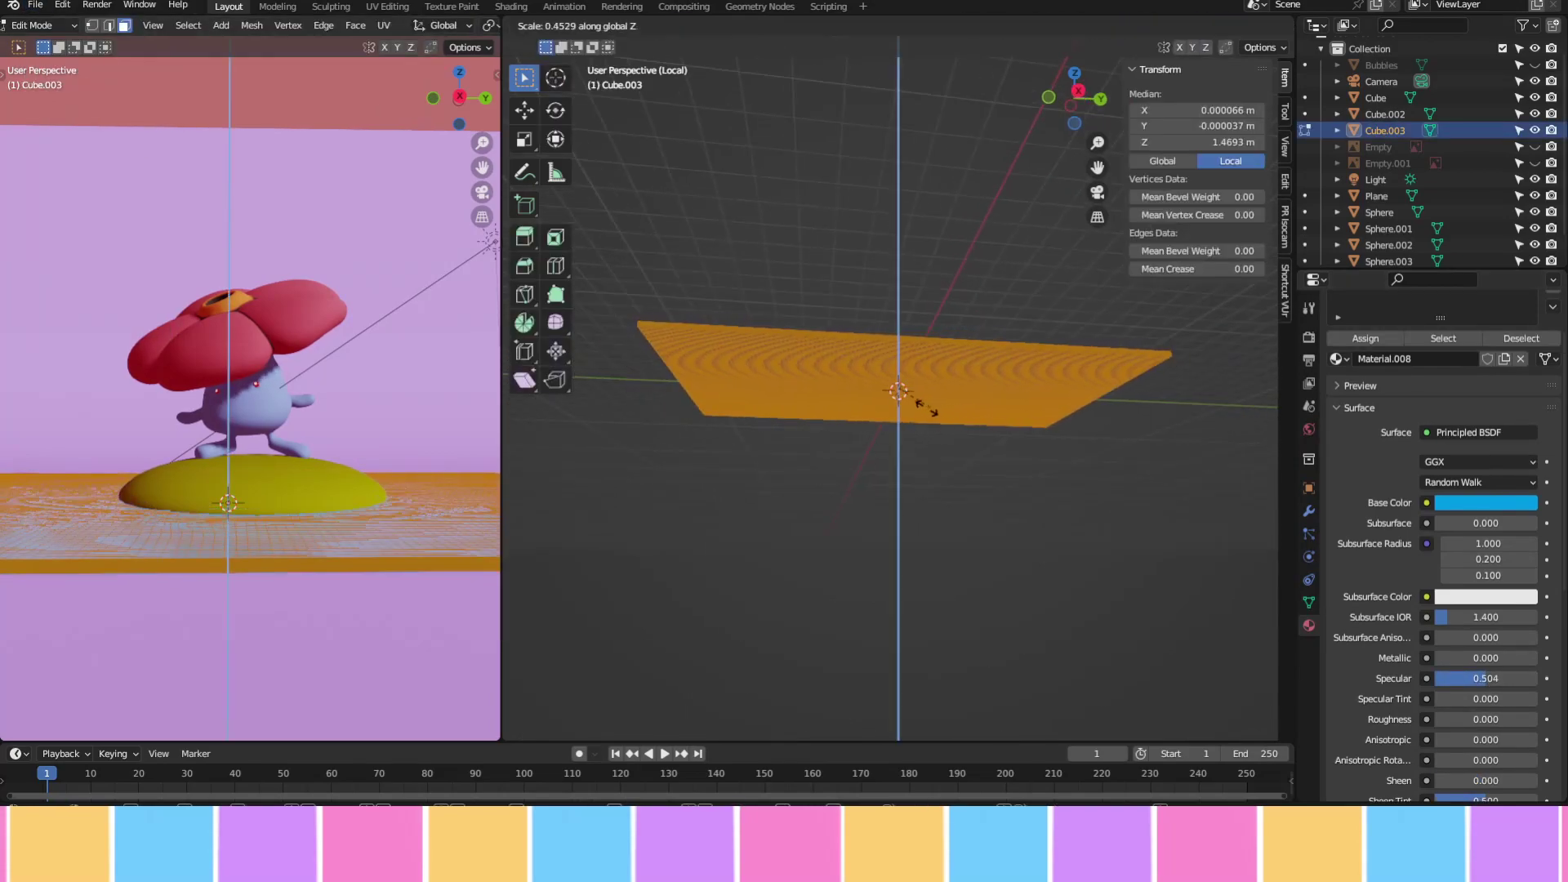
pyautogui.press('KP_Divide')
pyautogui.press('KP_7')
pyautogui.press('KP_3')
pyautogui.press('s')
pyautogui.click(1069, 351)
pyautogui.press('g')
pyautogui.press('z')
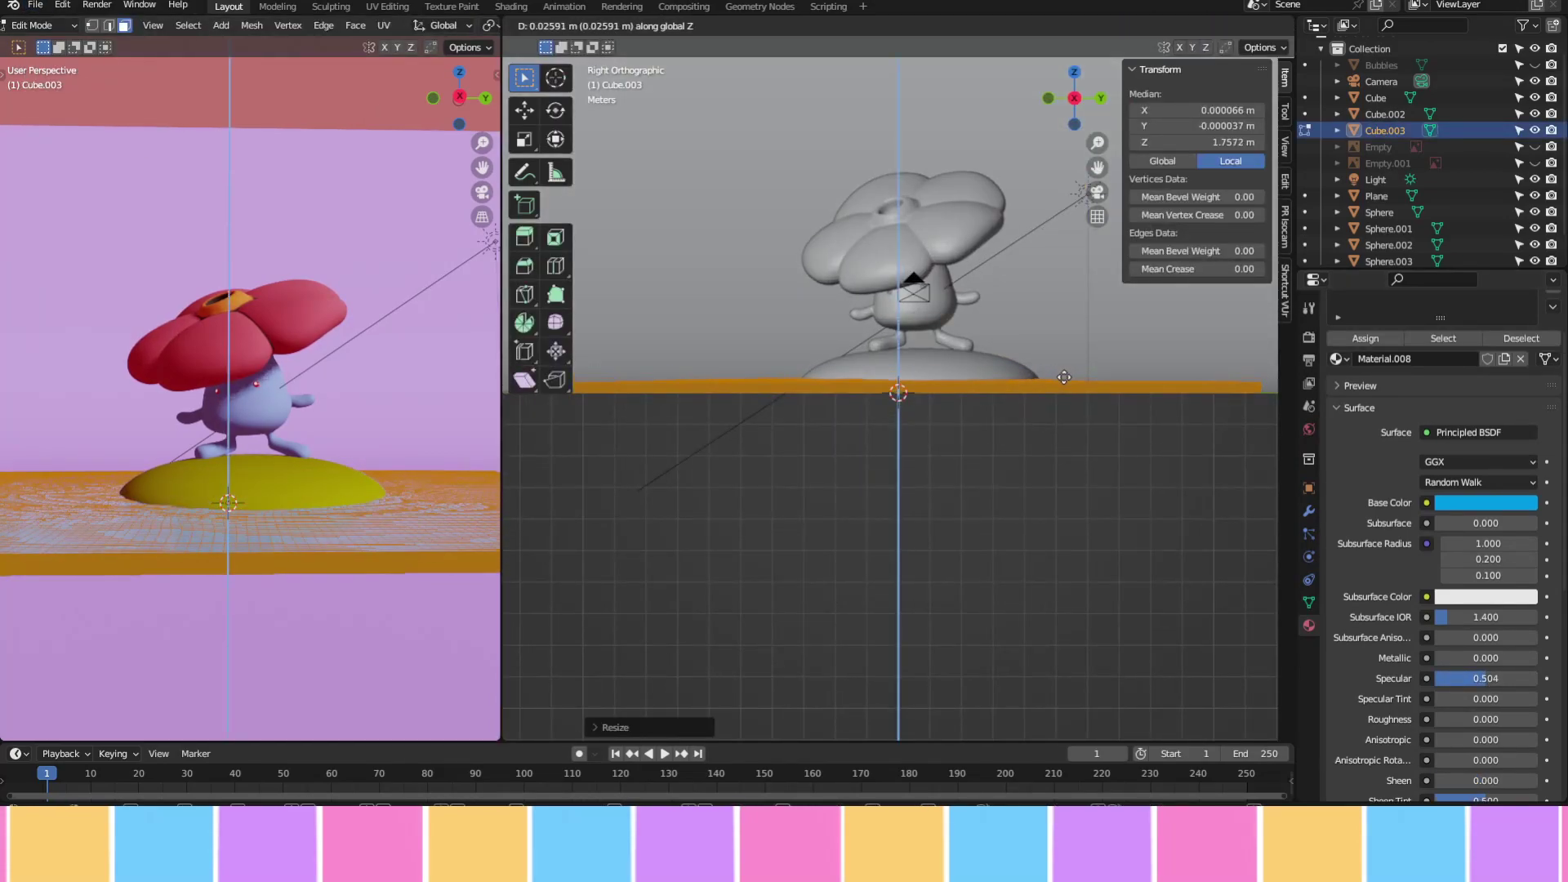
pyautogui.click(31, 4)
pyautogui.press('Tab')
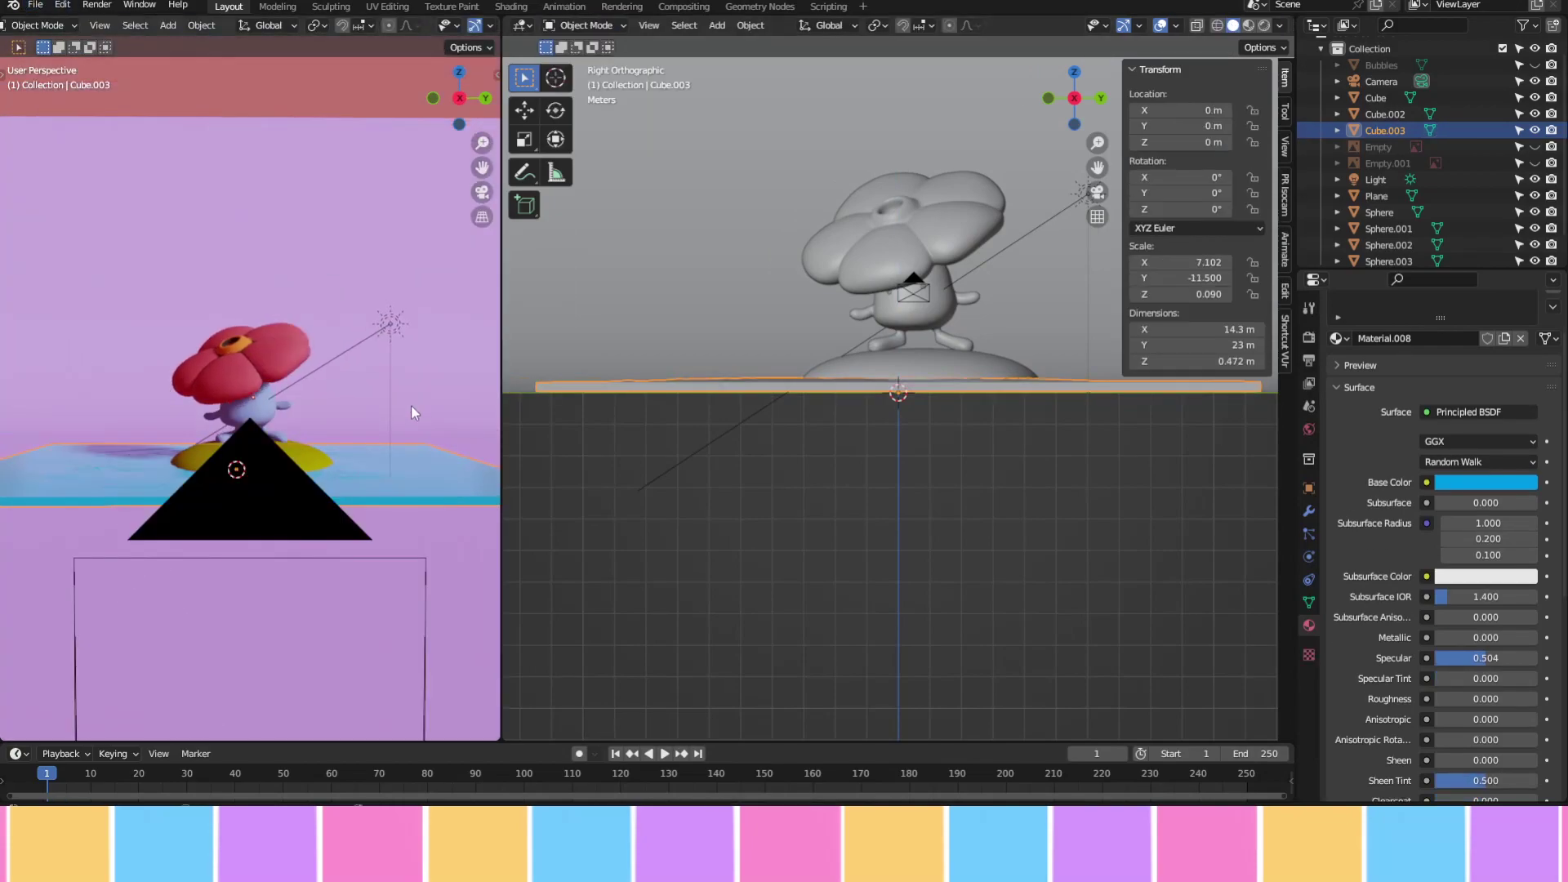
# Show the camera view in the left area, then start sculpting ripples into the water slab
pyautogui.press('KP_0')
pyautogui.click(903, 278)
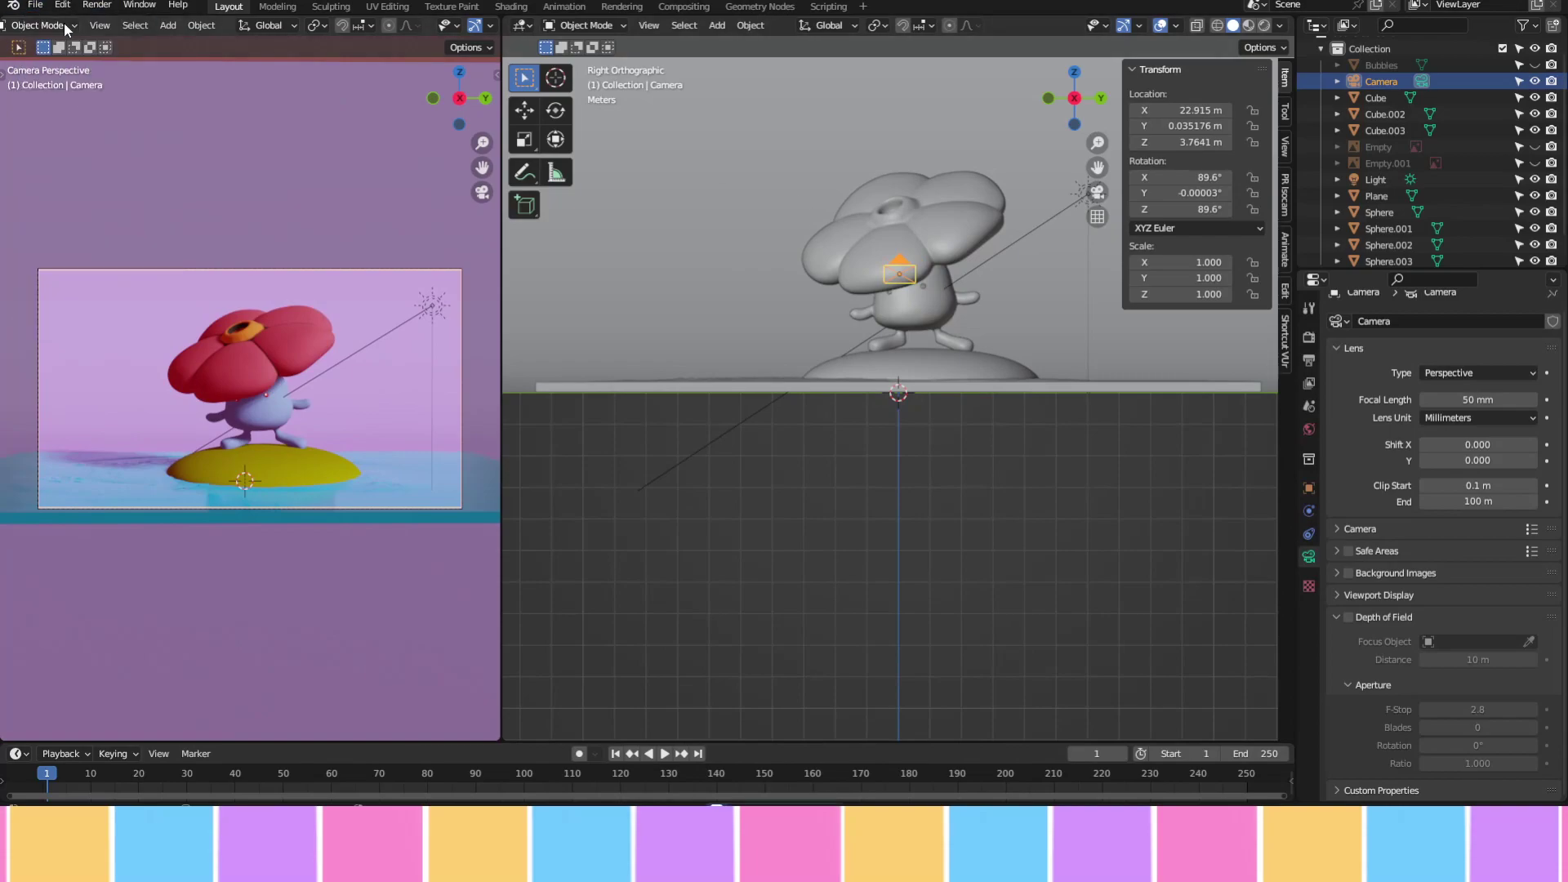
pyautogui.click(18, 25)
pyautogui.click(81, 47)
pyautogui.click(18, 25)
pyautogui.click(81, 33)
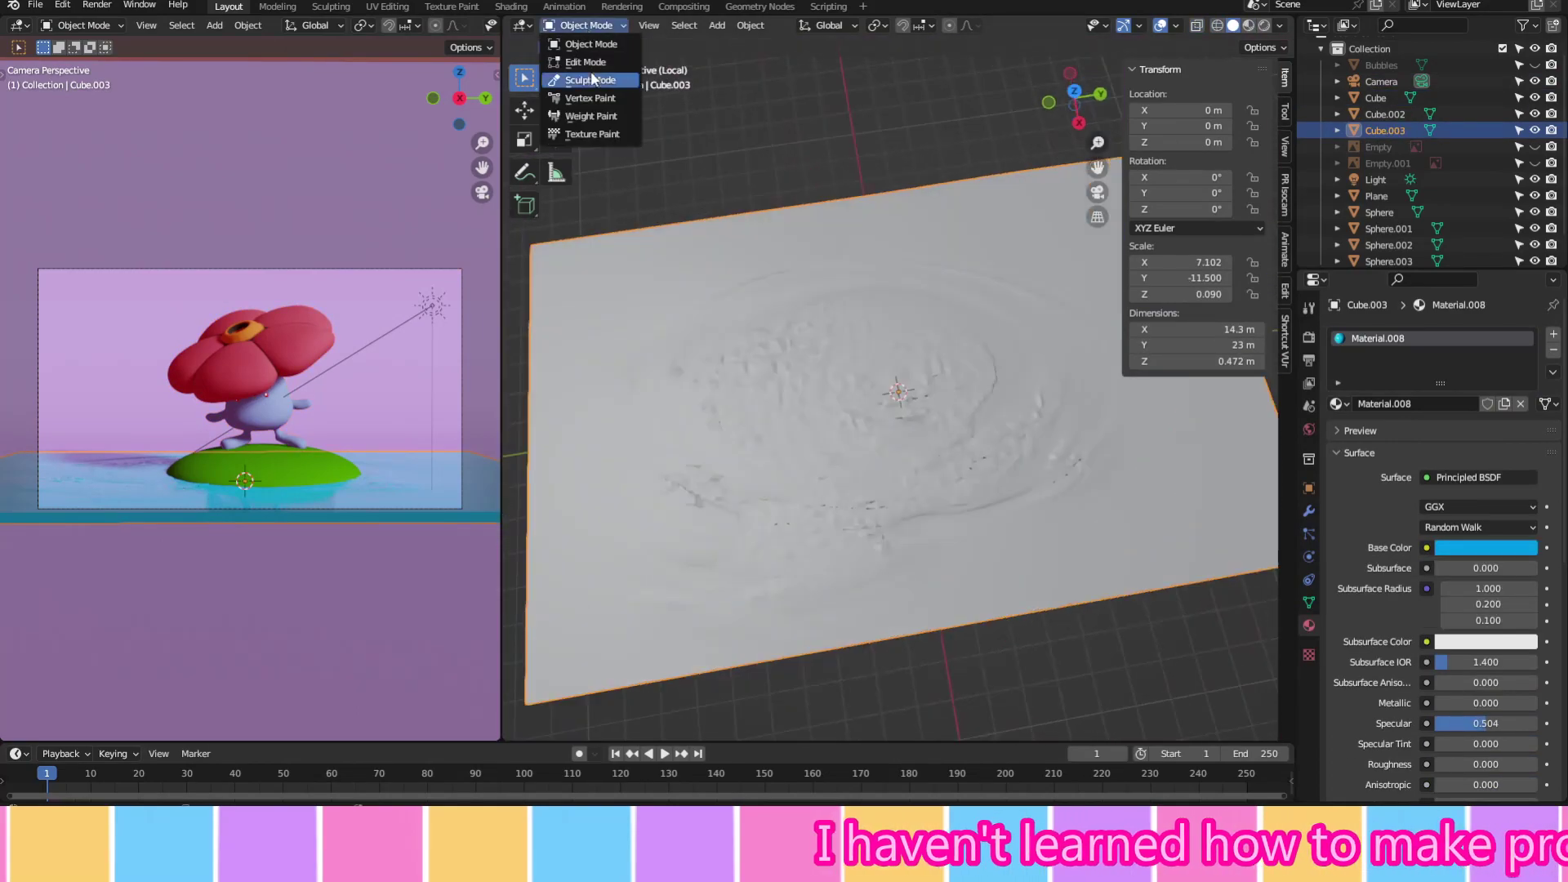
pyautogui.click(576, 85)
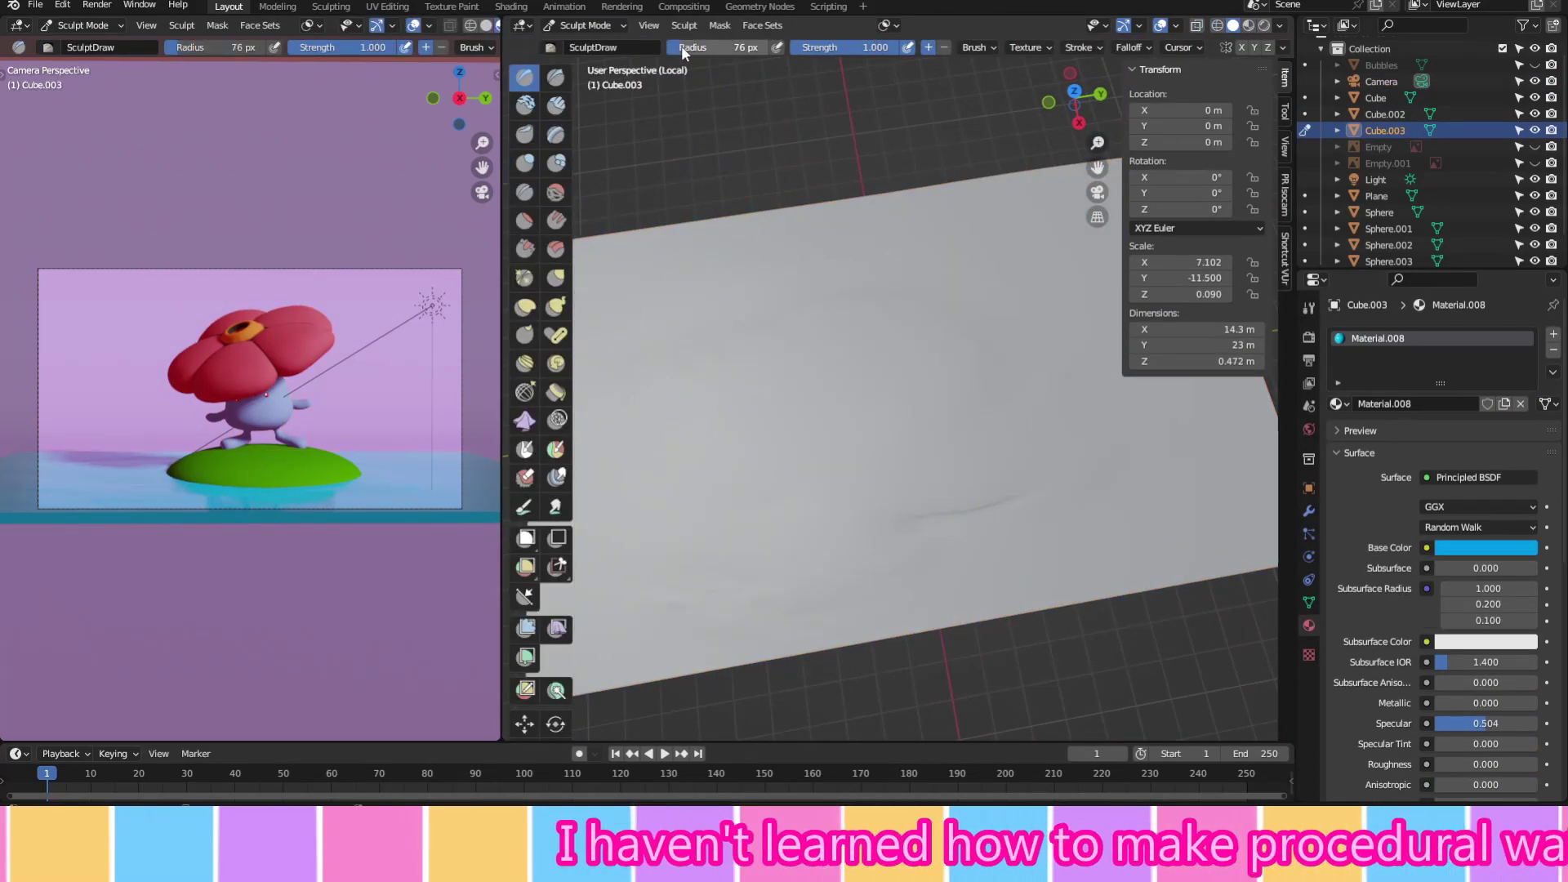
pyautogui.moveTo(775, 351); pyautogui.dragTo(669, 490)
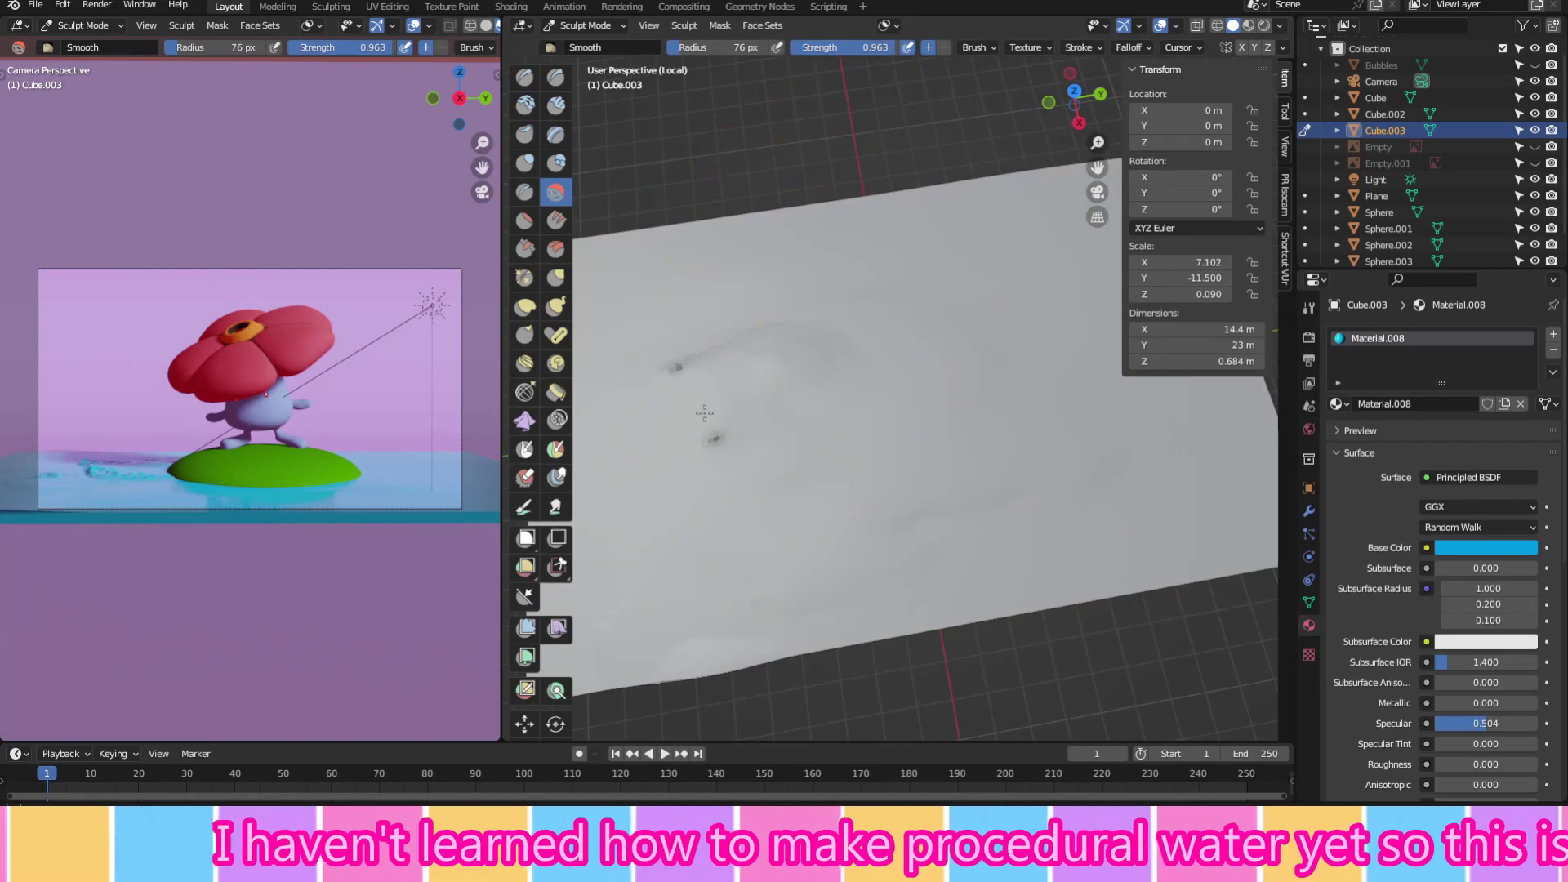
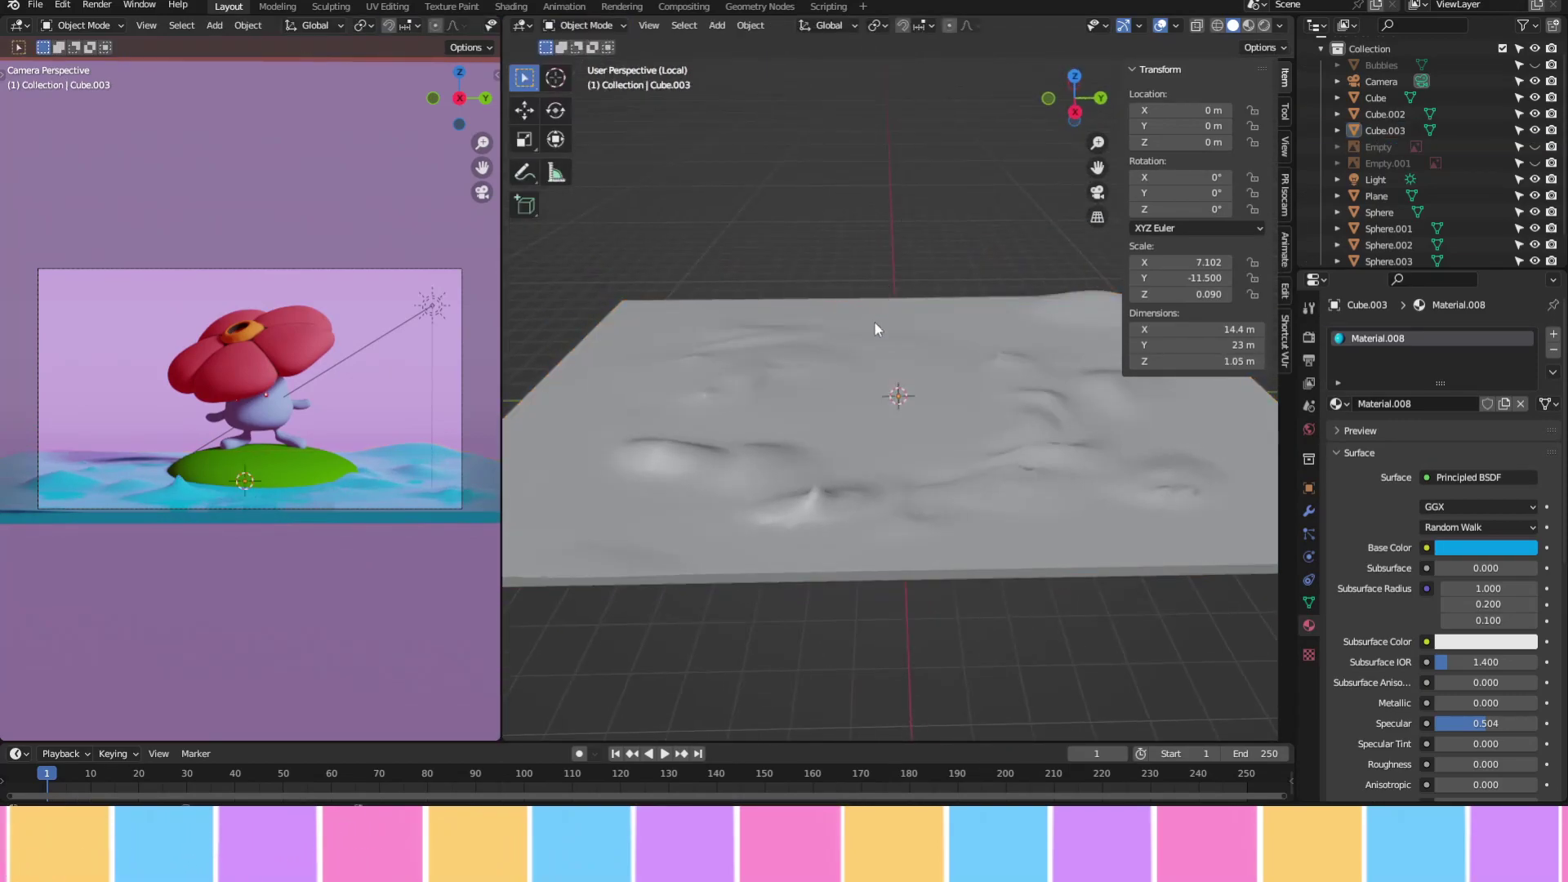
# Select the water plane, make the camera preview an Image Editor, and UV-unwrap the plane
pyautogui.click(702, 341)
pyautogui.click(18, 25)
pyautogui.click(60, 108)
pyautogui.press('Tab')
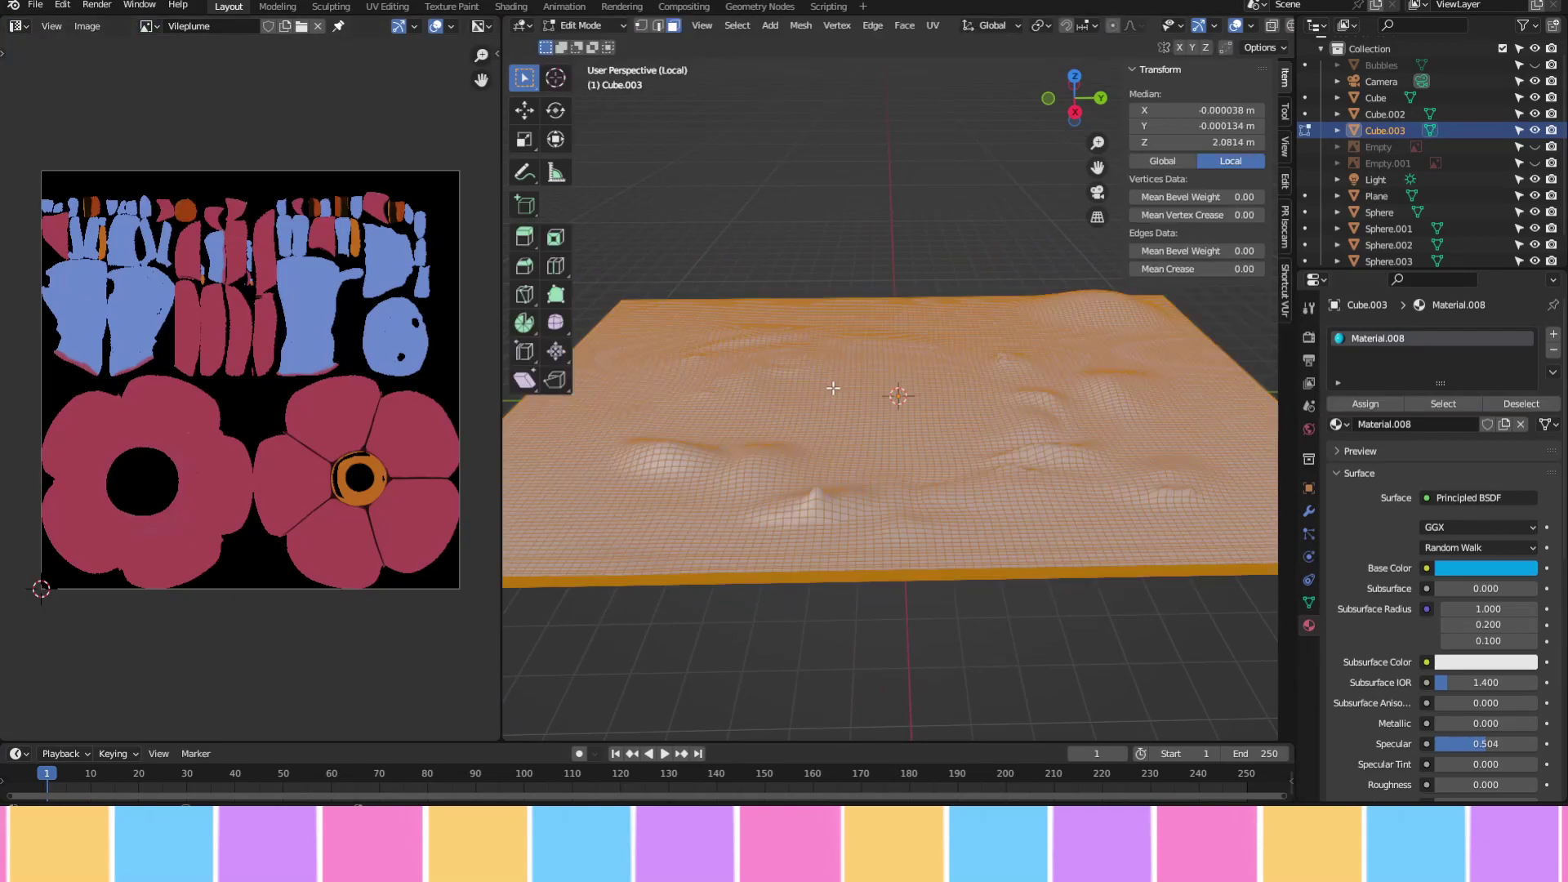
pyautogui.press('u')
pyautogui.click(868, 287)
pyautogui.hotkey('alt', 'a')
# Create a new image named 'Water' and Smart UV Project the whole plane
pyautogui.hotkey('alt', 'n')
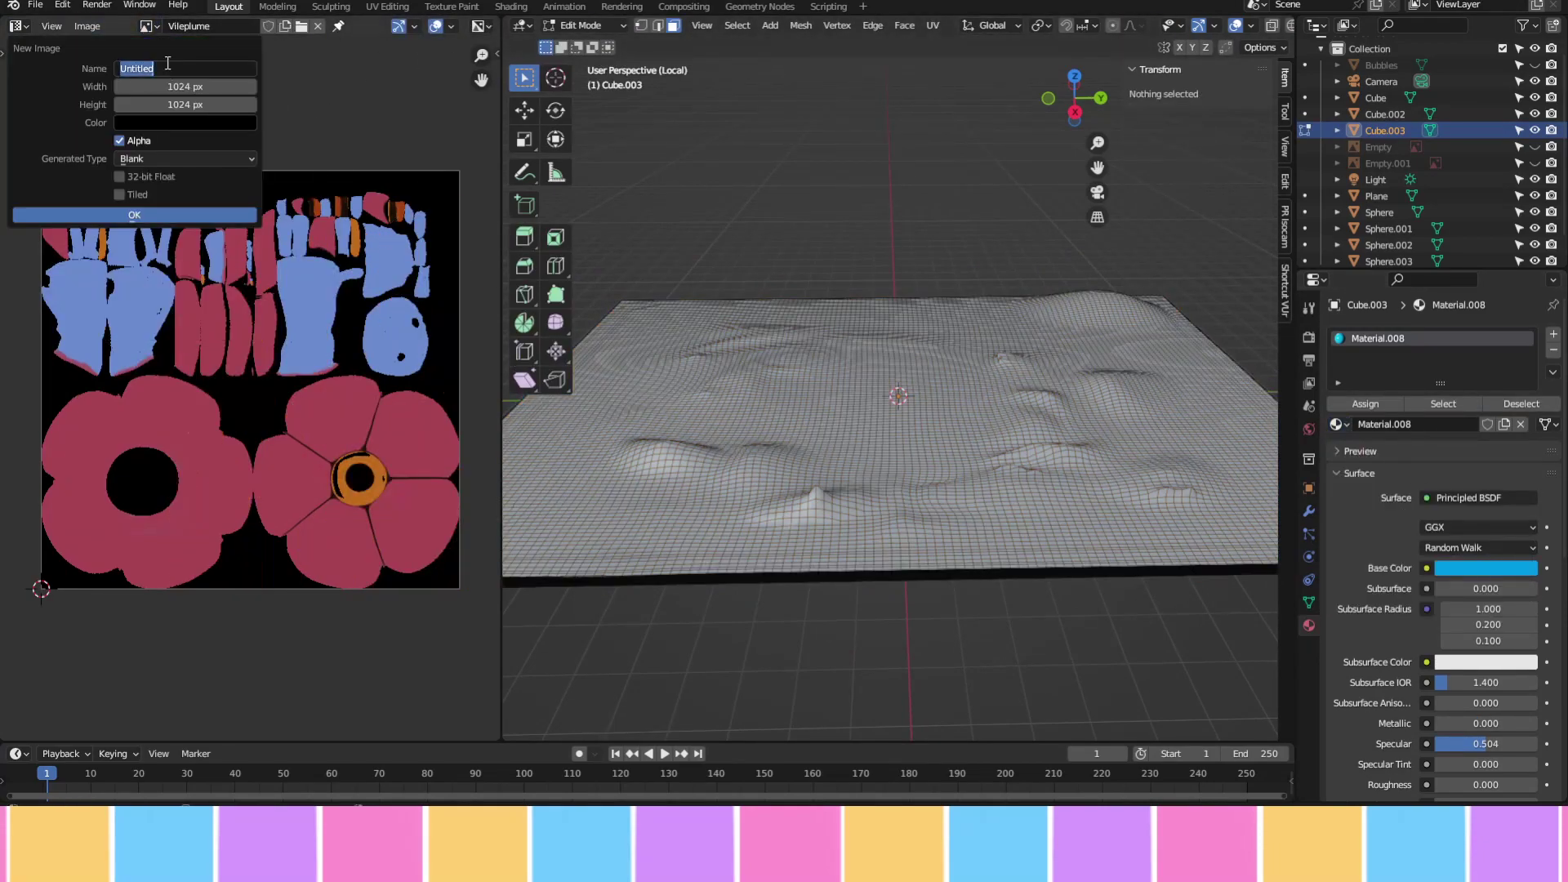
pyautogui.write('Water')
pyautogui.click(134, 215)
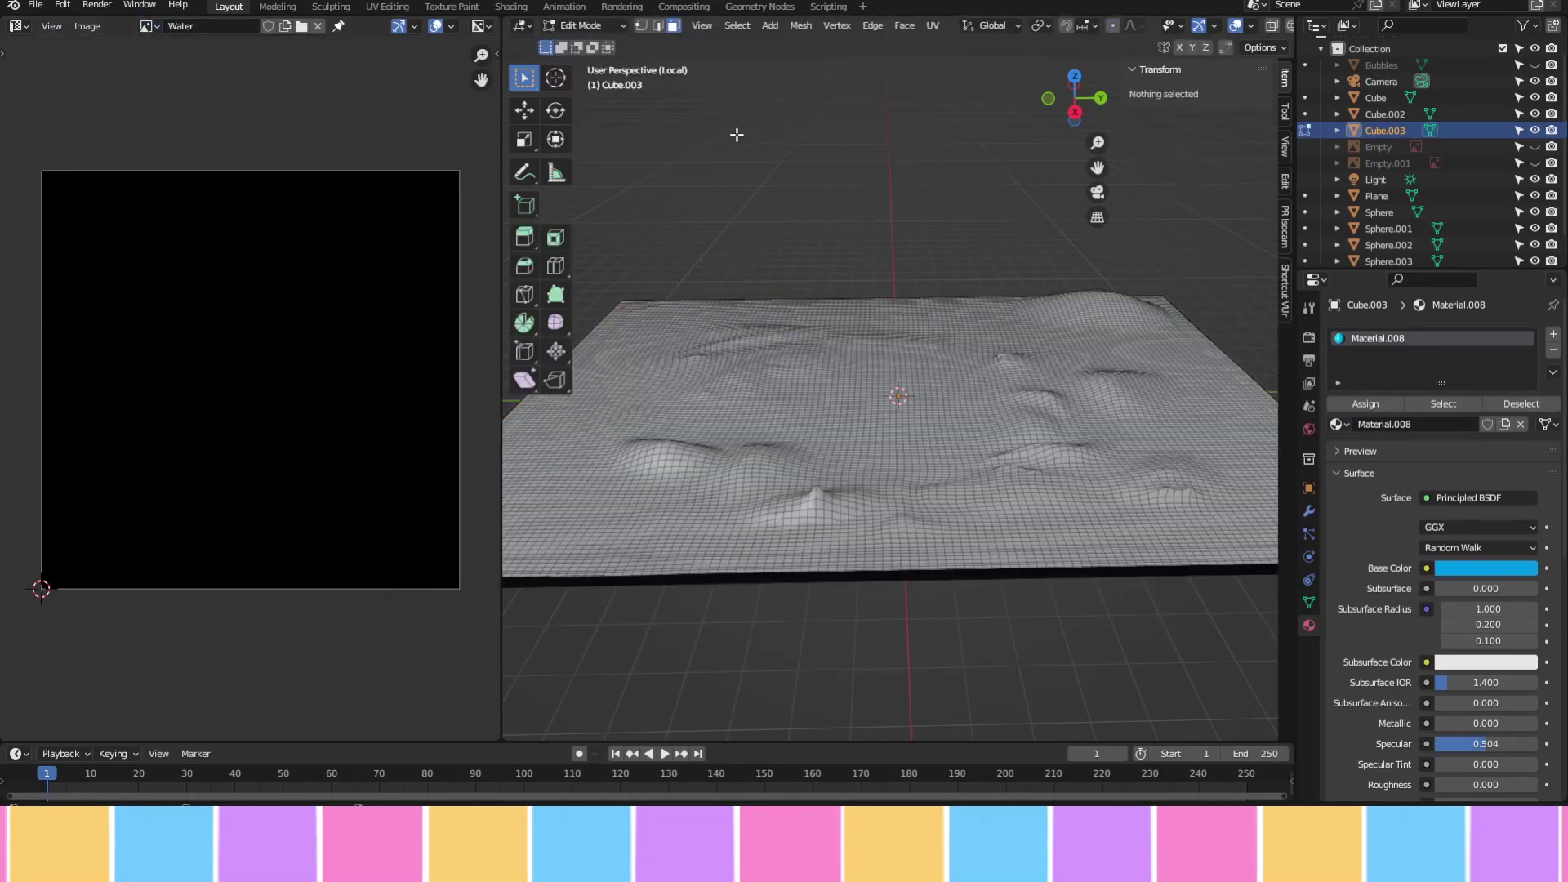
pyautogui.press('a')
pyautogui.press('u')
pyautogui.click(743, 164)
pyautogui.click(761, 277)
# Put the plane in Texture Paint mode and check the material's blue base colour
pyautogui.click(1284, 114)
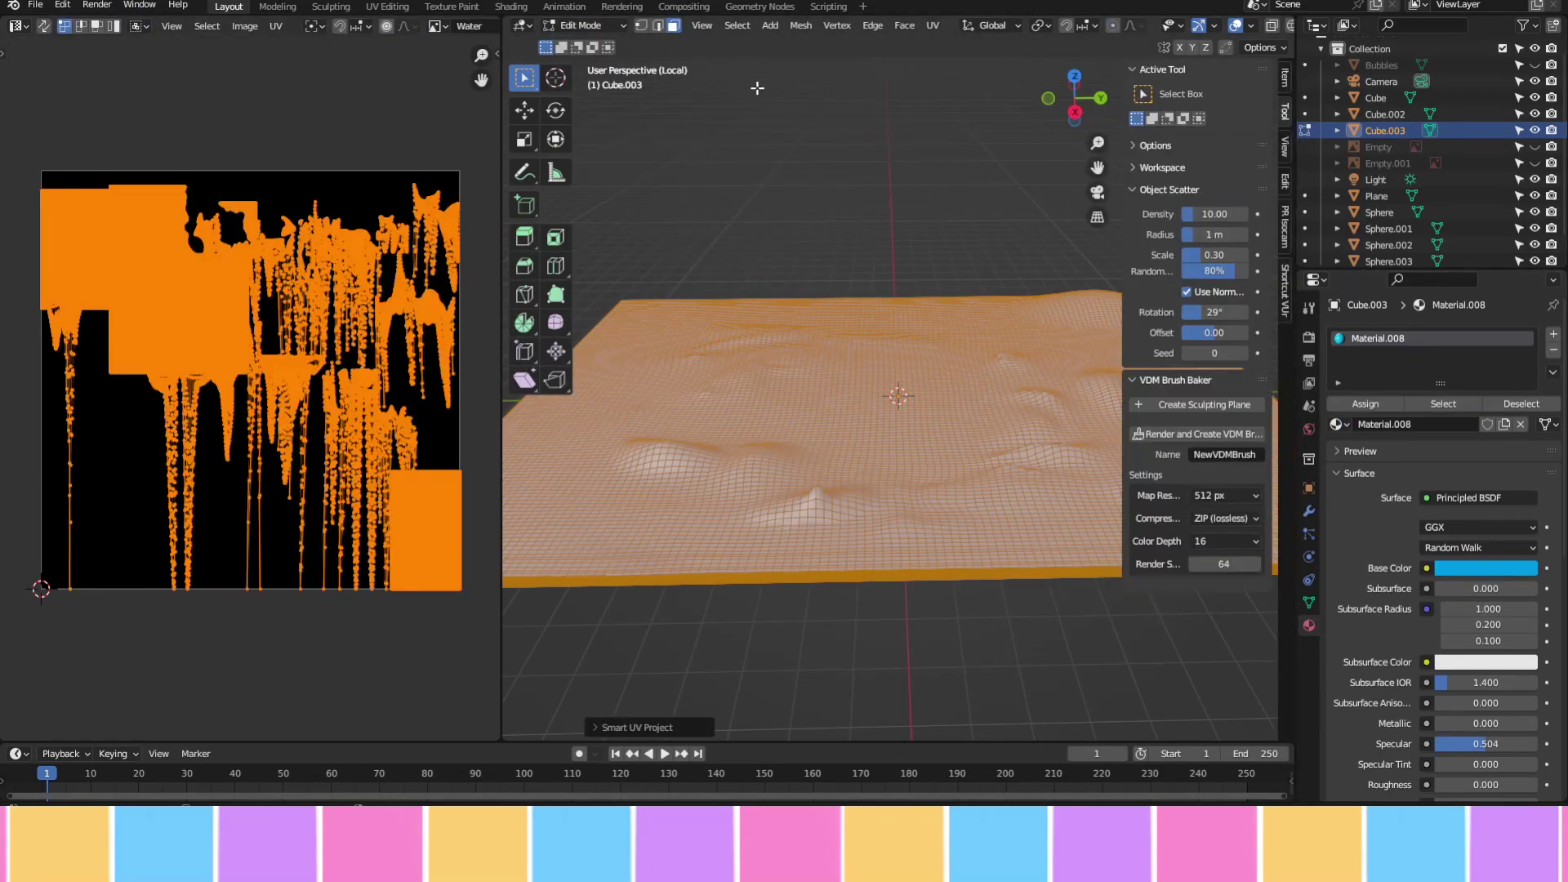
pyautogui.hotkey('ctrl', 'Tab')
pyautogui.click(1495, 551)
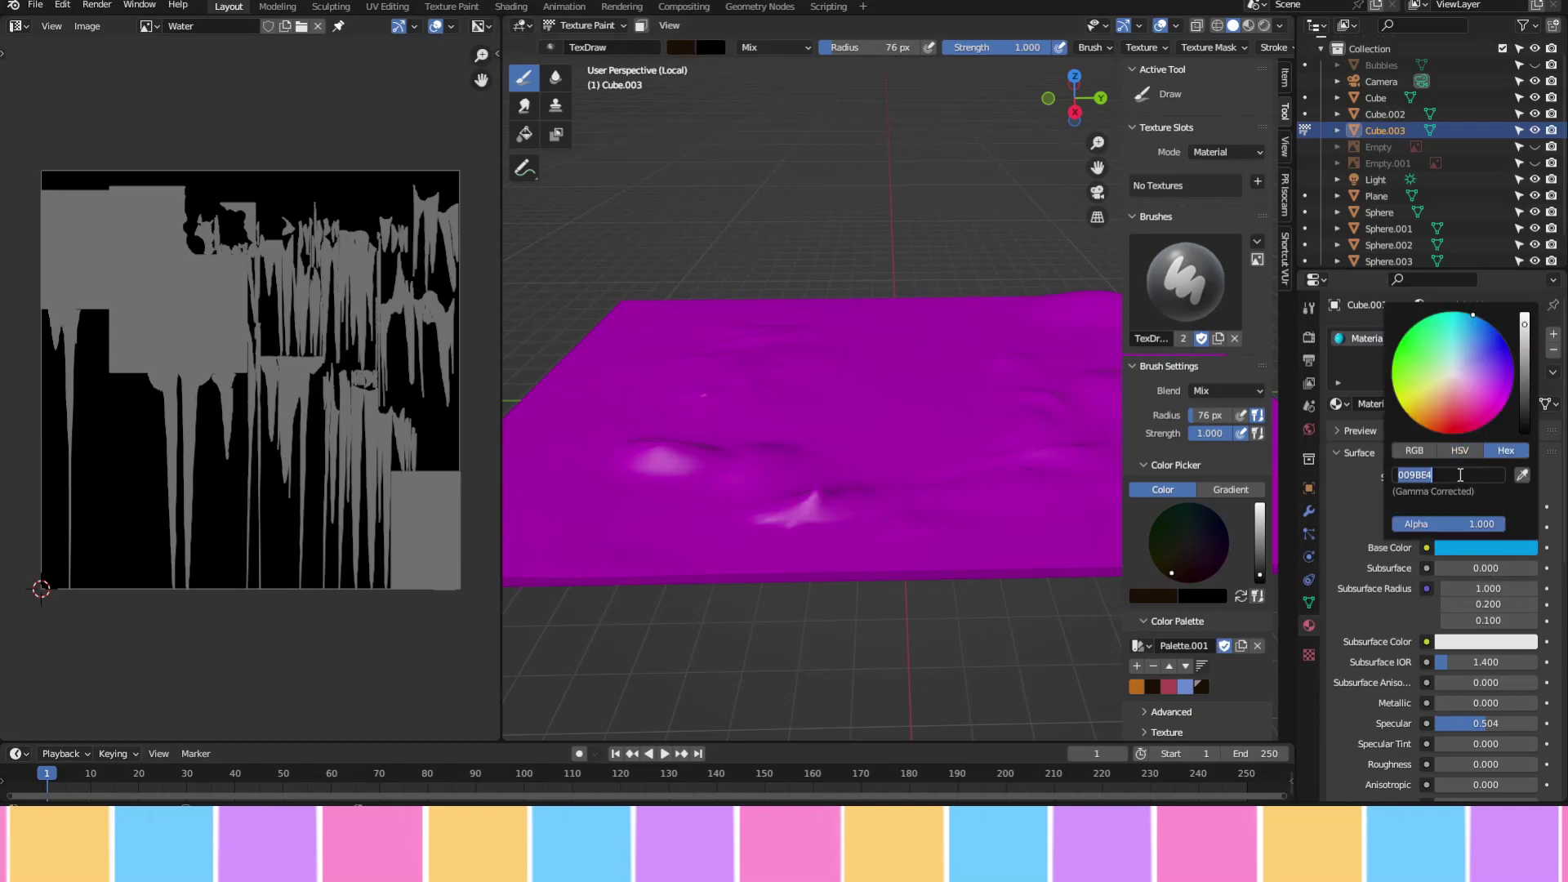
# Create a new colour palette and set the brush colour to hex 009BE4
pyautogui.scroll(-1, 1194, 518)
pyautogui.scroll(1, 1242, 563)
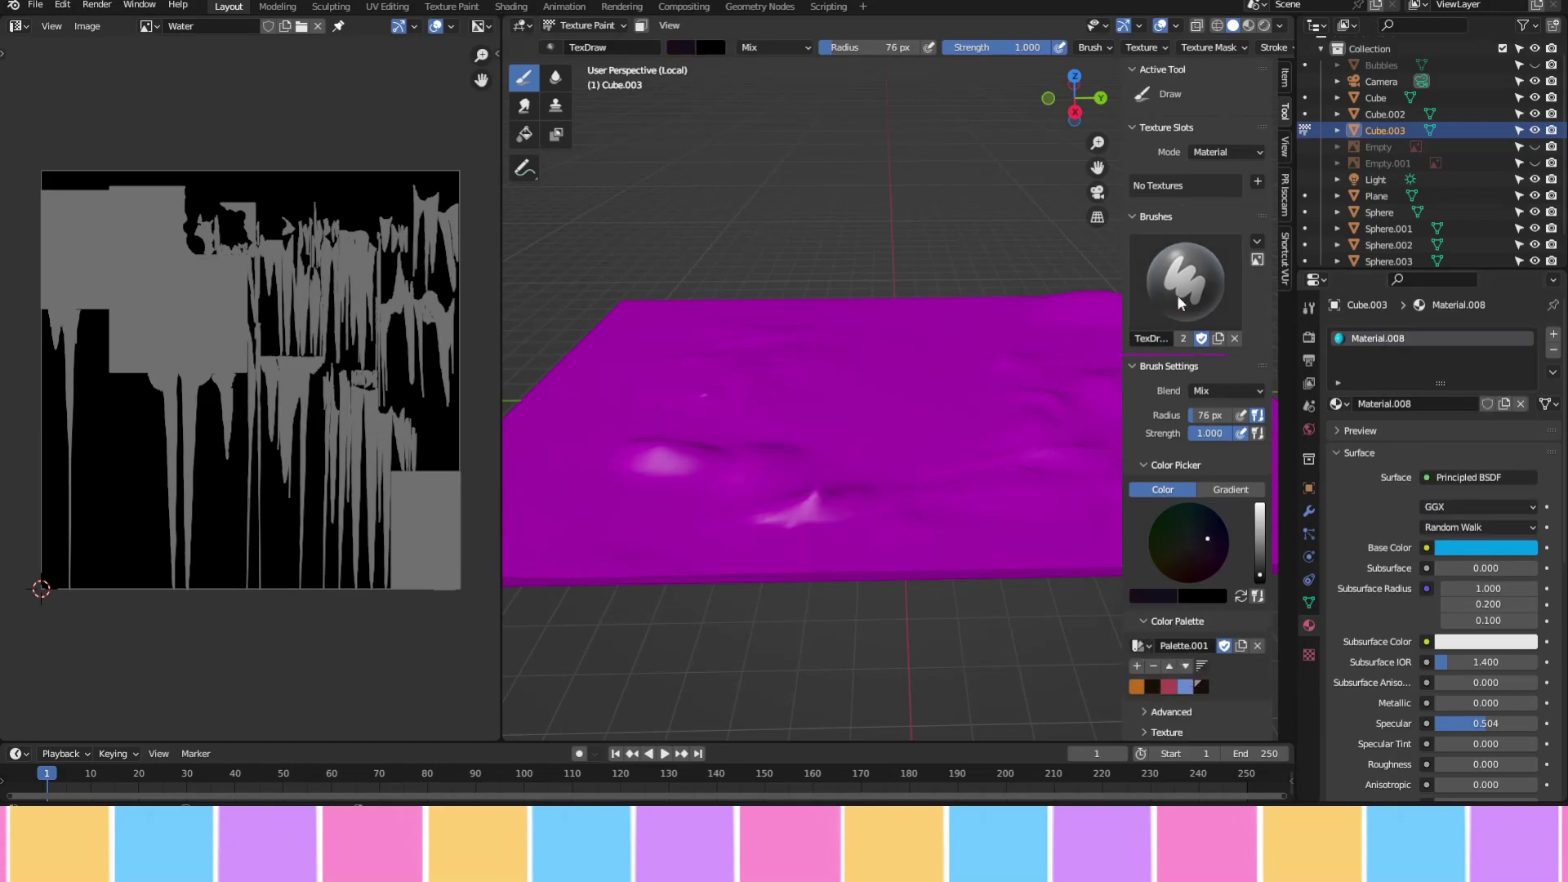
pyautogui.click(1262, 645)
pyautogui.click(681, 48)
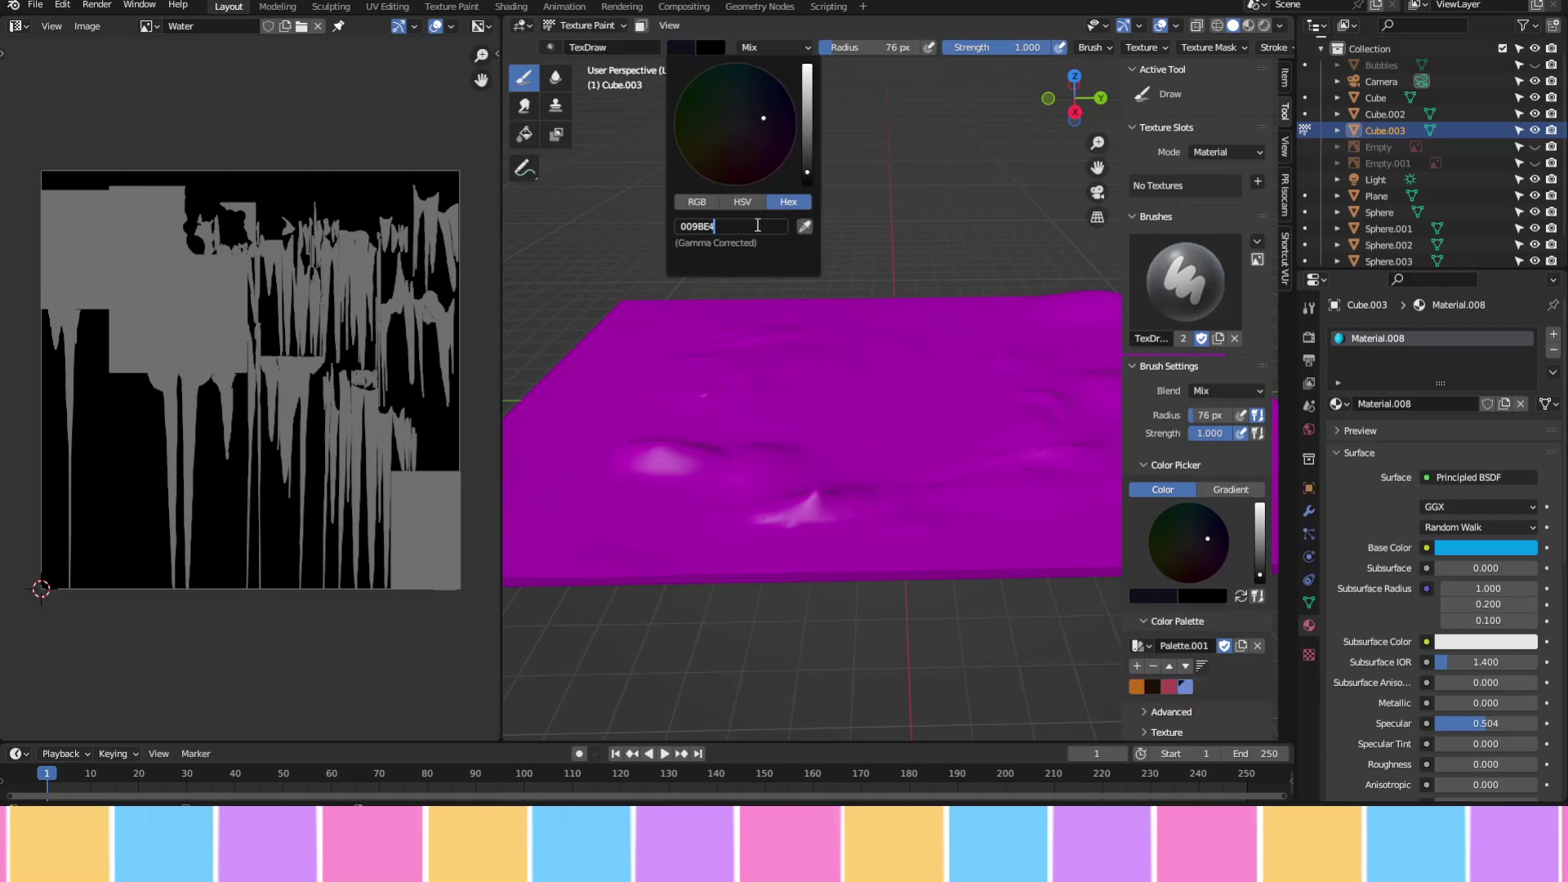
pyautogui.hotkey('ctrl', 'v')
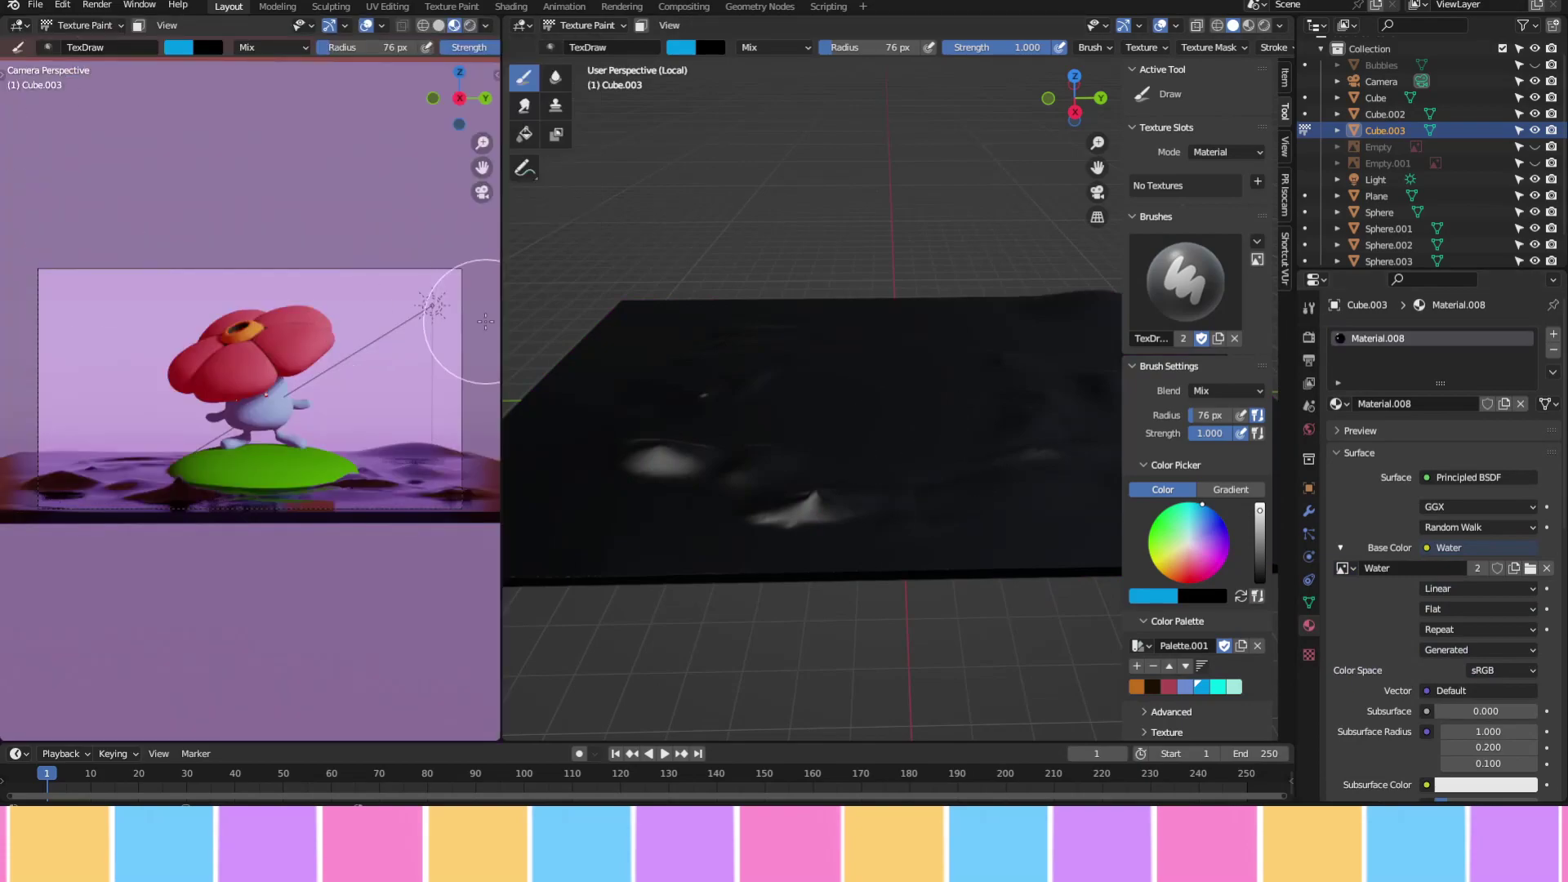
# Fill the plane solid blue so the Water image drives Base Color, viewed from top
pyautogui.click(700, 311)
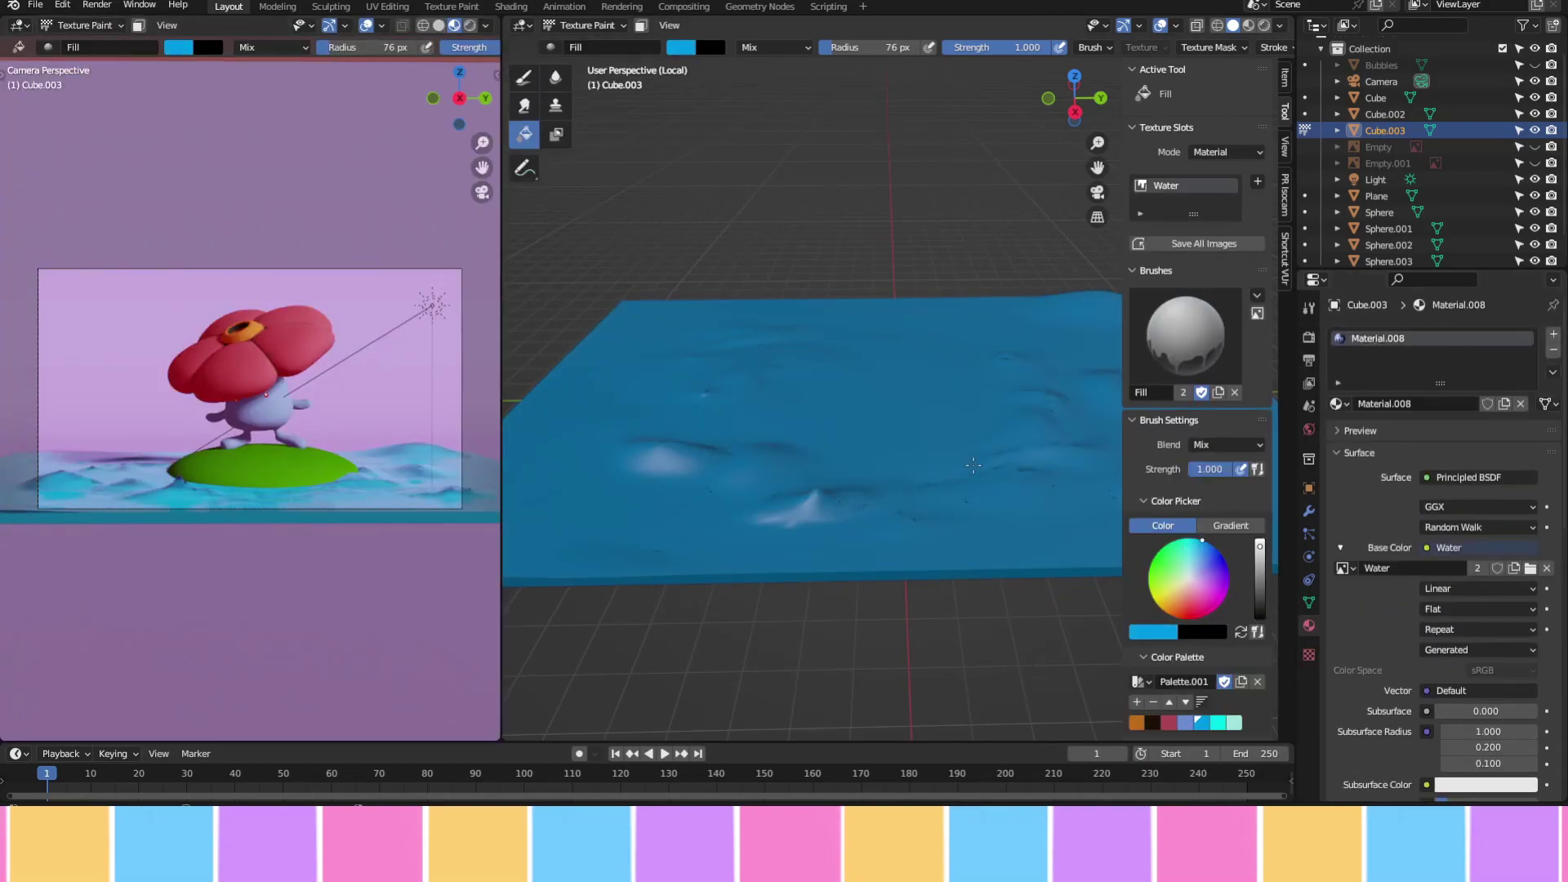
pyautogui.press('KP_7')
pyautogui.scroll(5, 786, 522)
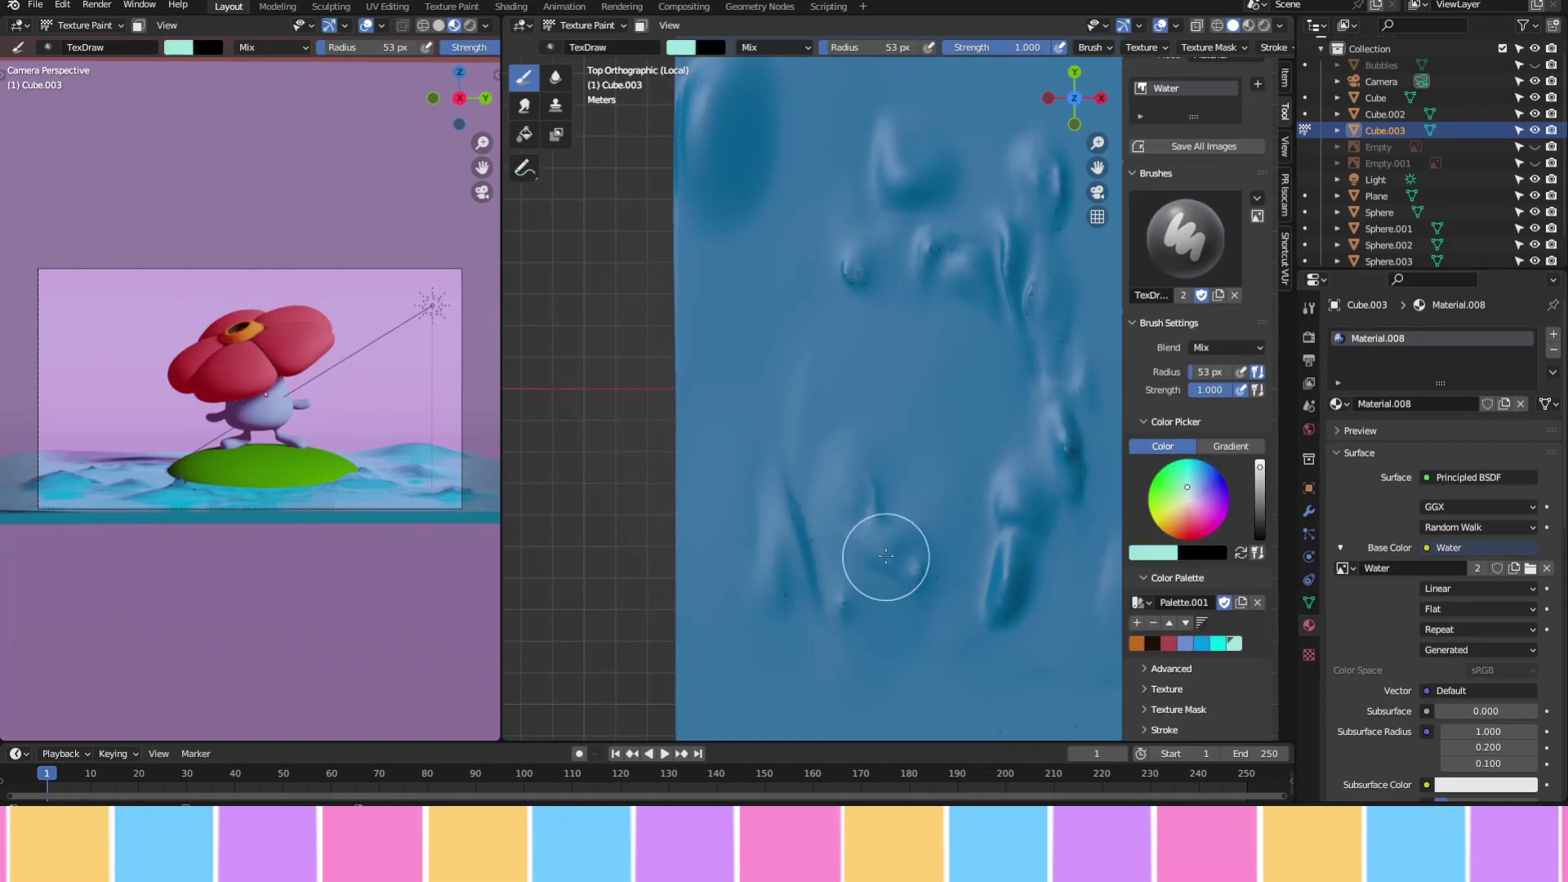
# Return to the TexDraw brush and paint blue palette strokes across the water plane
pyautogui.click(525, 134)
pyautogui.click(524, 77)
pyautogui.moveTo(992, 490)
pyautogui.mouseDown()
pyautogui.moveTo(820, 466)
pyautogui.moveTo(666, 280)
pyautogui.moveTo(760, 434)
pyautogui.mouseUp()
pyautogui.moveTo(760, 433); pyautogui.dragTo(735, 413, button='middle')
pyautogui.click(1201, 644)
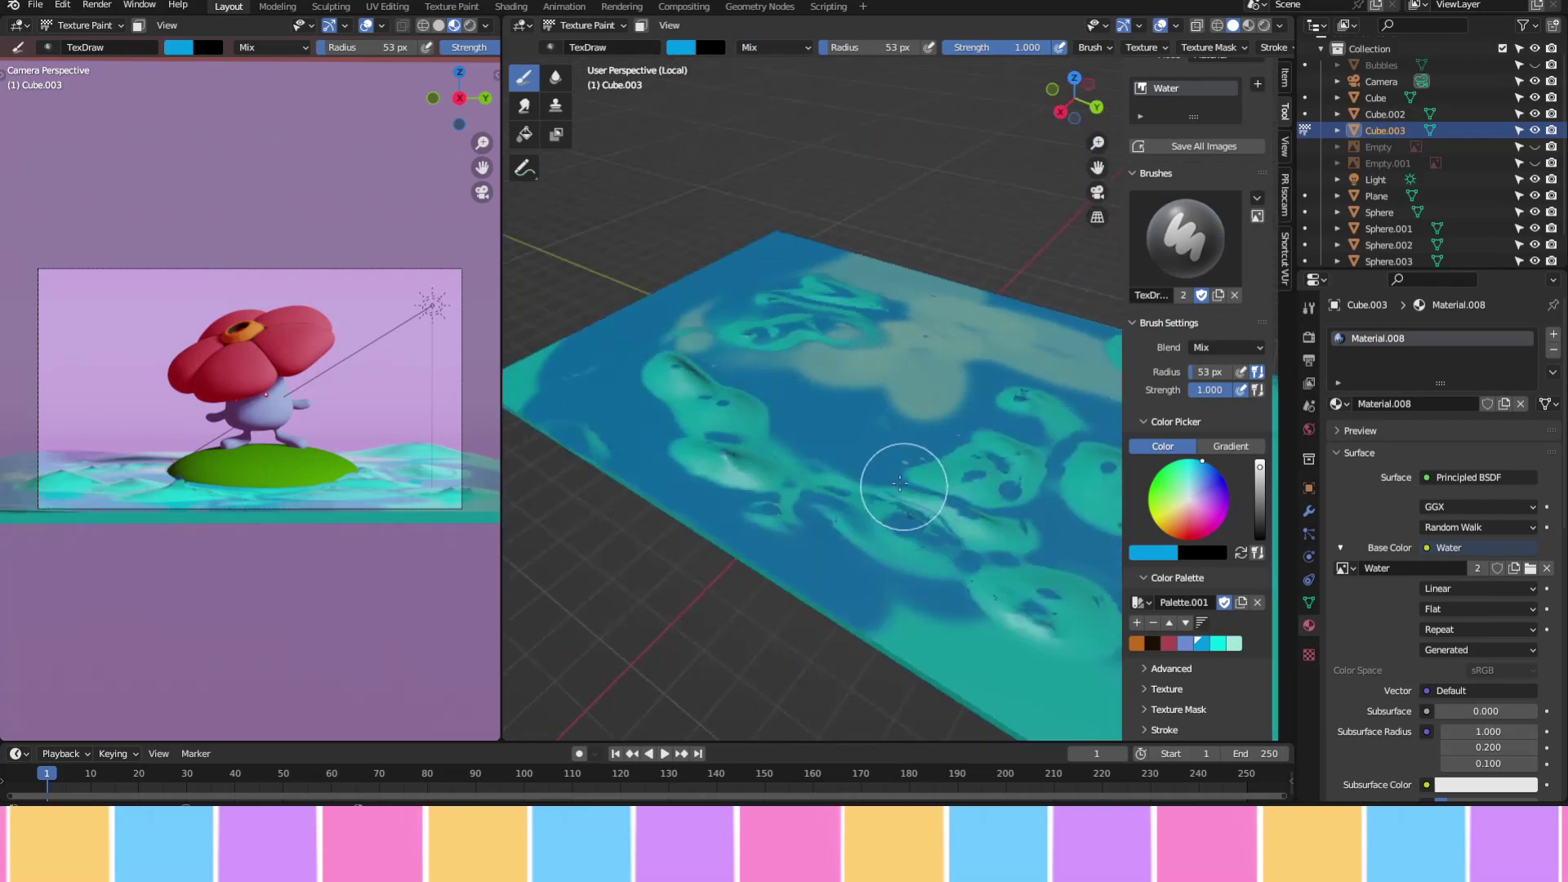
pyautogui.moveTo(903, 490)
pyautogui.mouseDown(button='middle')
pyautogui.moveTo(813, 480)
pyautogui.moveTo(840, 333)
pyautogui.mouseUp(button='middle')
# Paint teal patches over the plane with a smaller brush, then exit local view
pyautogui.click(1218, 643)
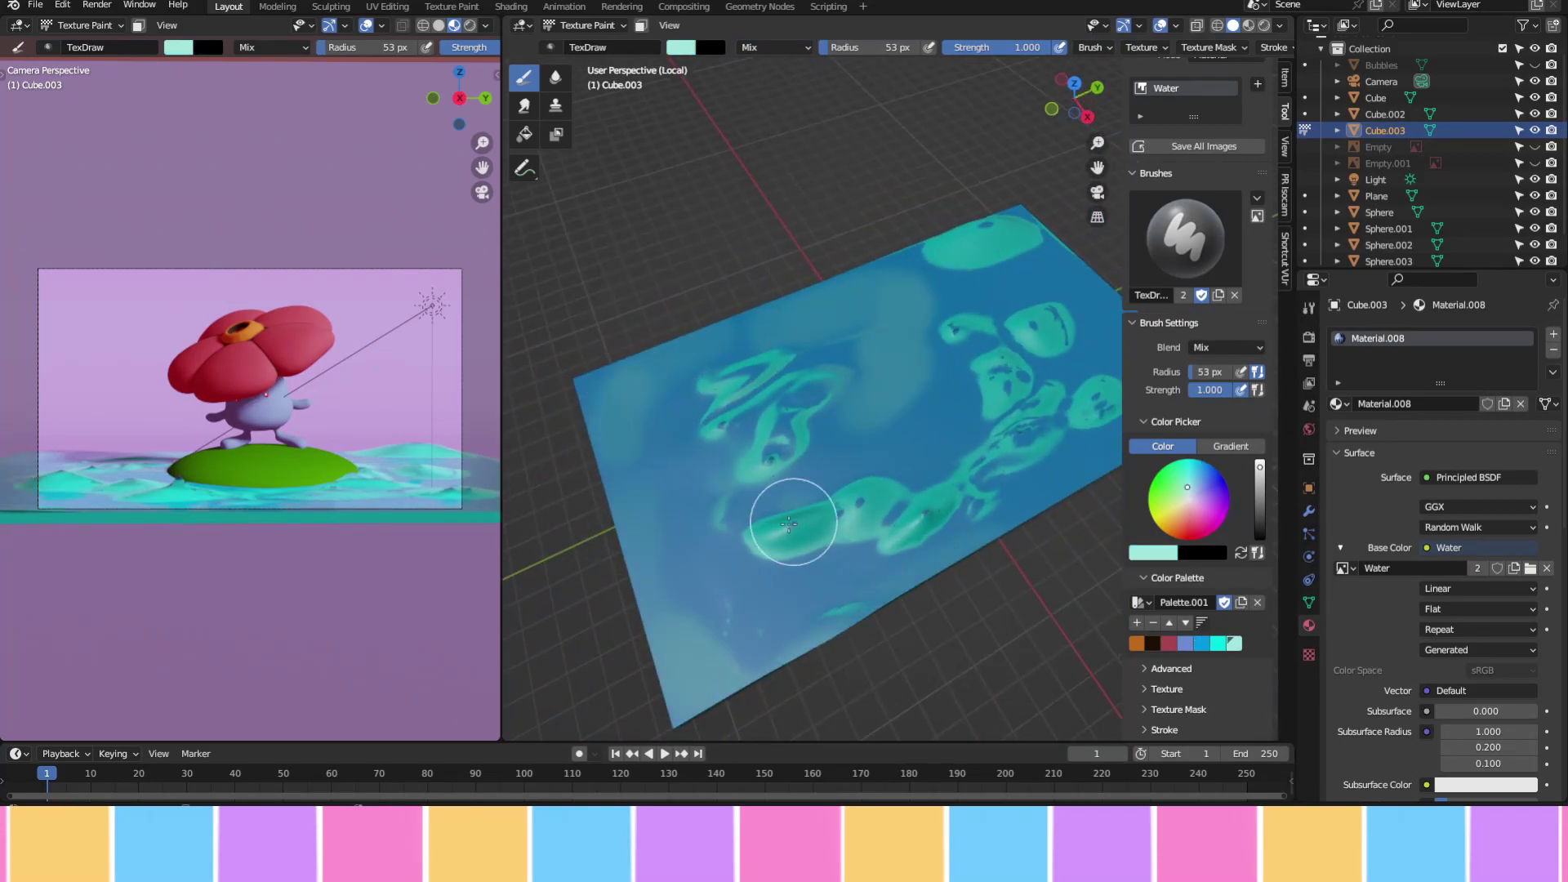
pyautogui.moveTo(785, 642); pyautogui.dragTo(945, 531)
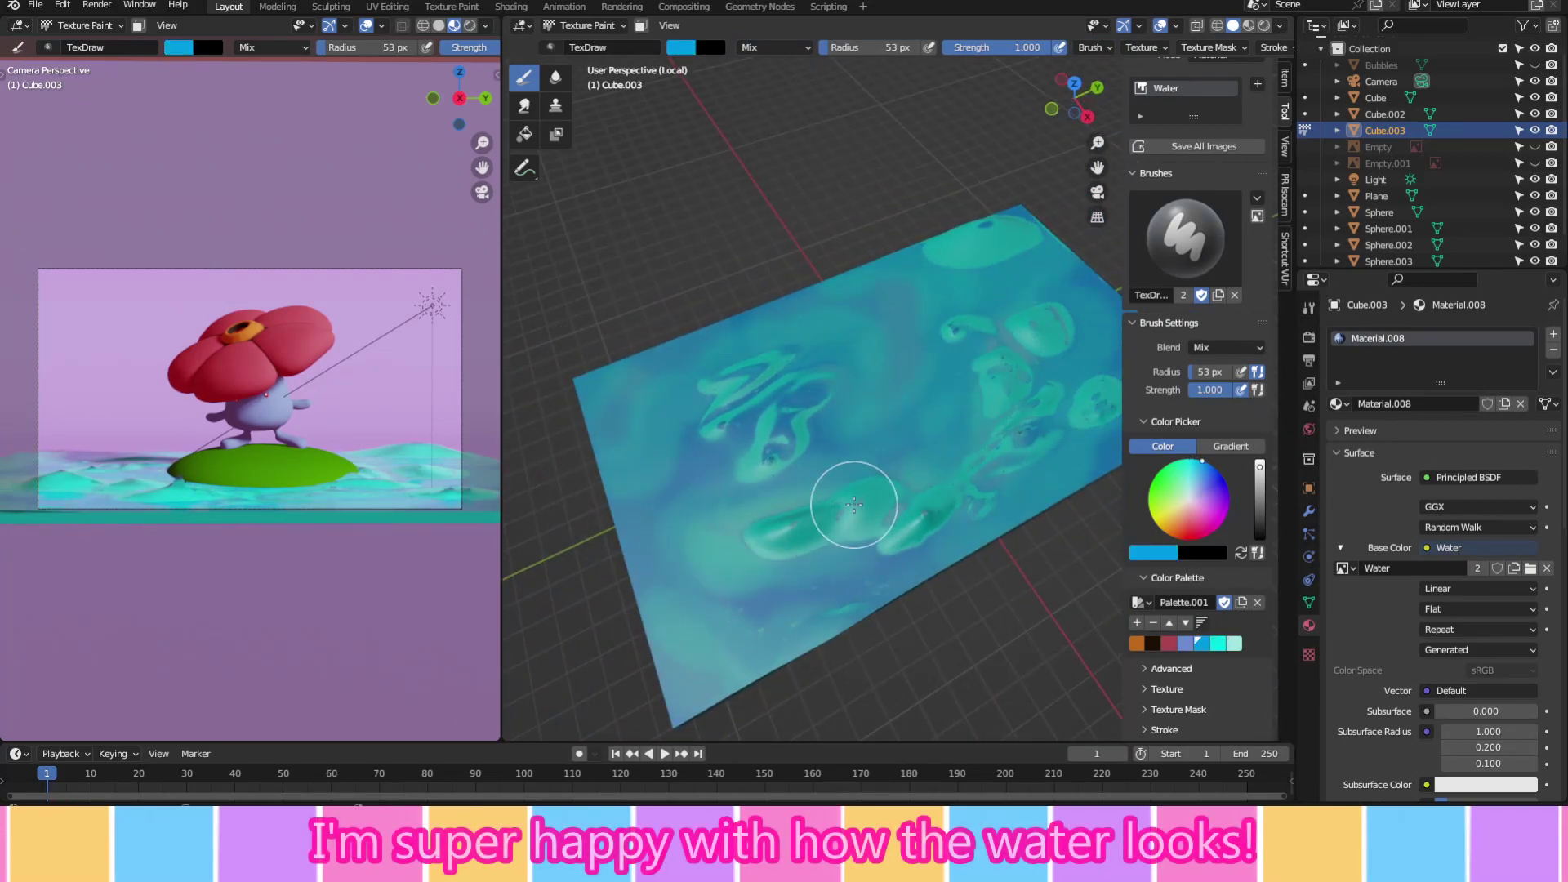
pyautogui.press('f')
pyautogui.click(735, 546)
pyautogui.press('KP_Divide')
# Show the Empty.001 Vileplume reference image and select the Vileplume Cube mesh
pyautogui.hotkey('ctrl', 'Tab')
pyautogui.click(815, 341)
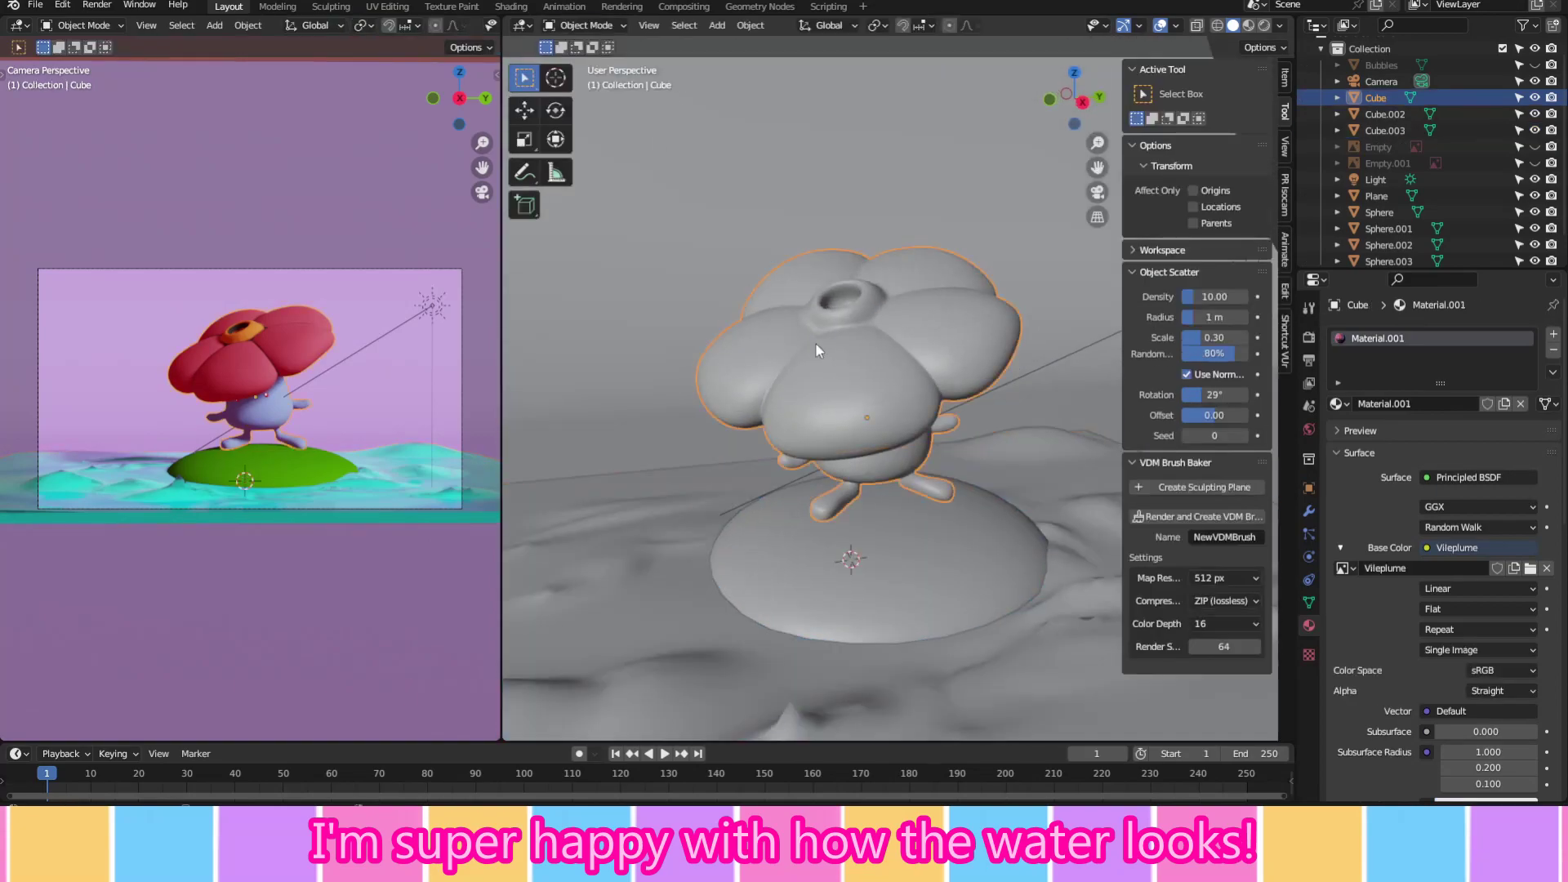
pyautogui.click(1534, 162)
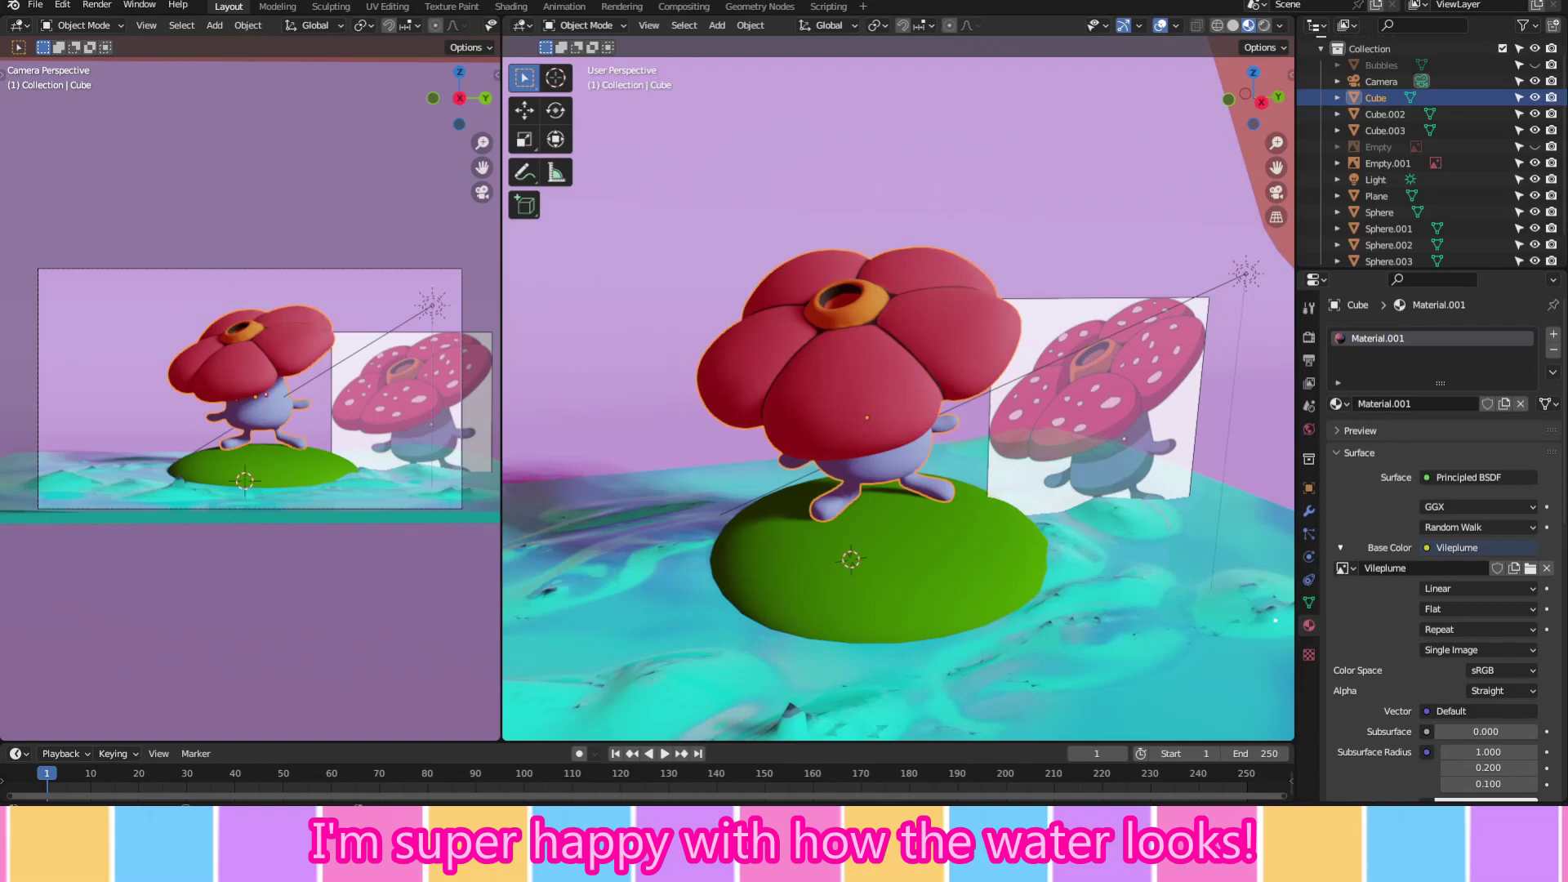
pyautogui.click(1095, 343)
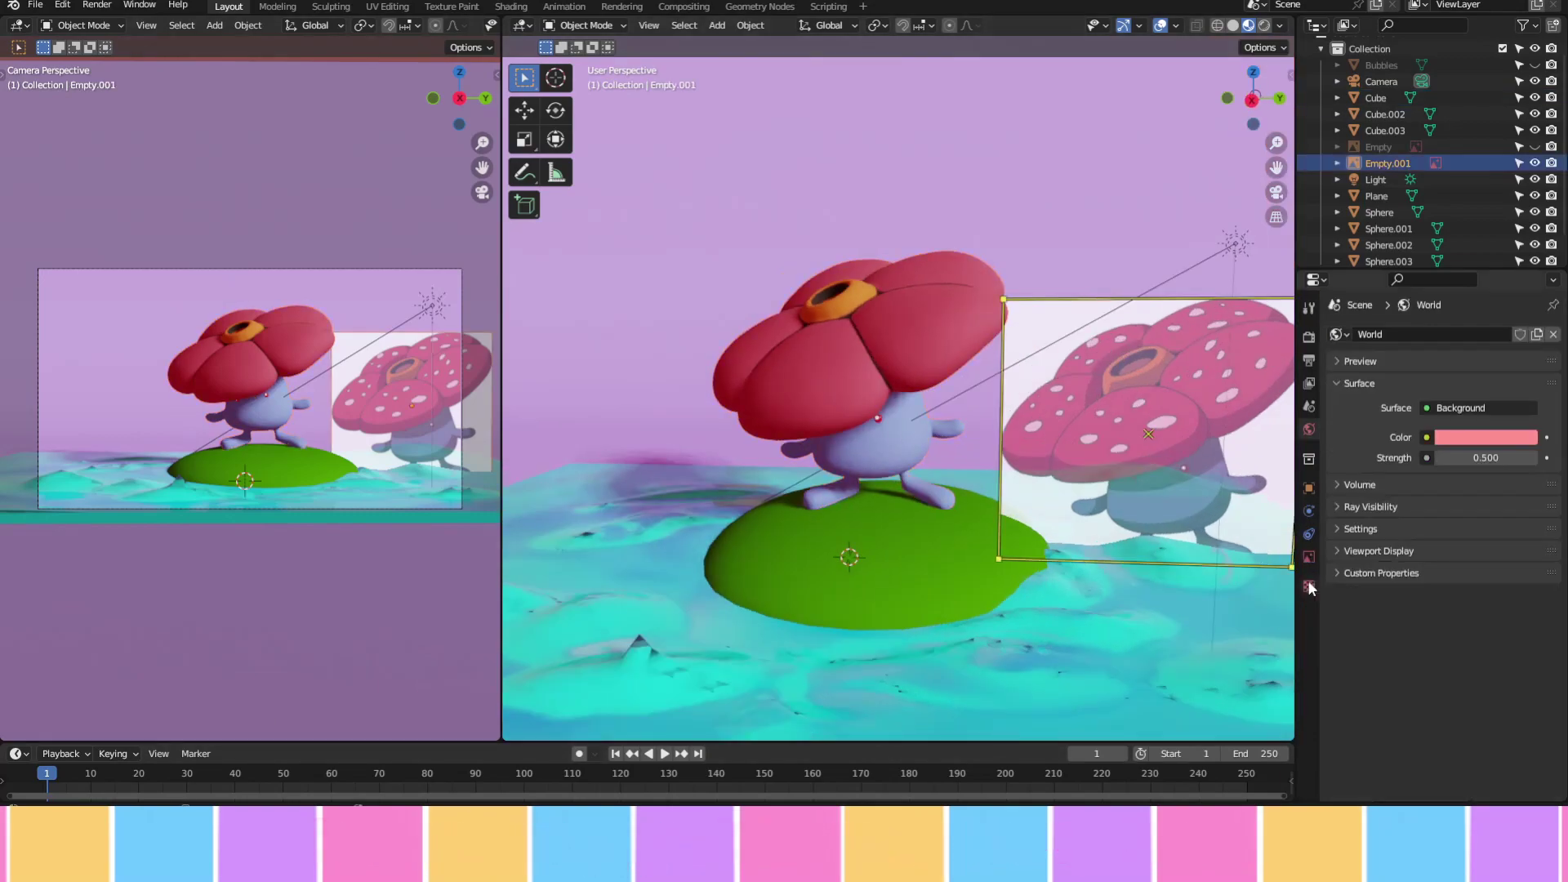
pyautogui.press('n')
pyautogui.click(857, 343)
pyautogui.click(585, 25)
# In Texture Paint, pick pale pink, shrink the brush to about 10 px, and spot the front petals
pyautogui.click(587, 132)
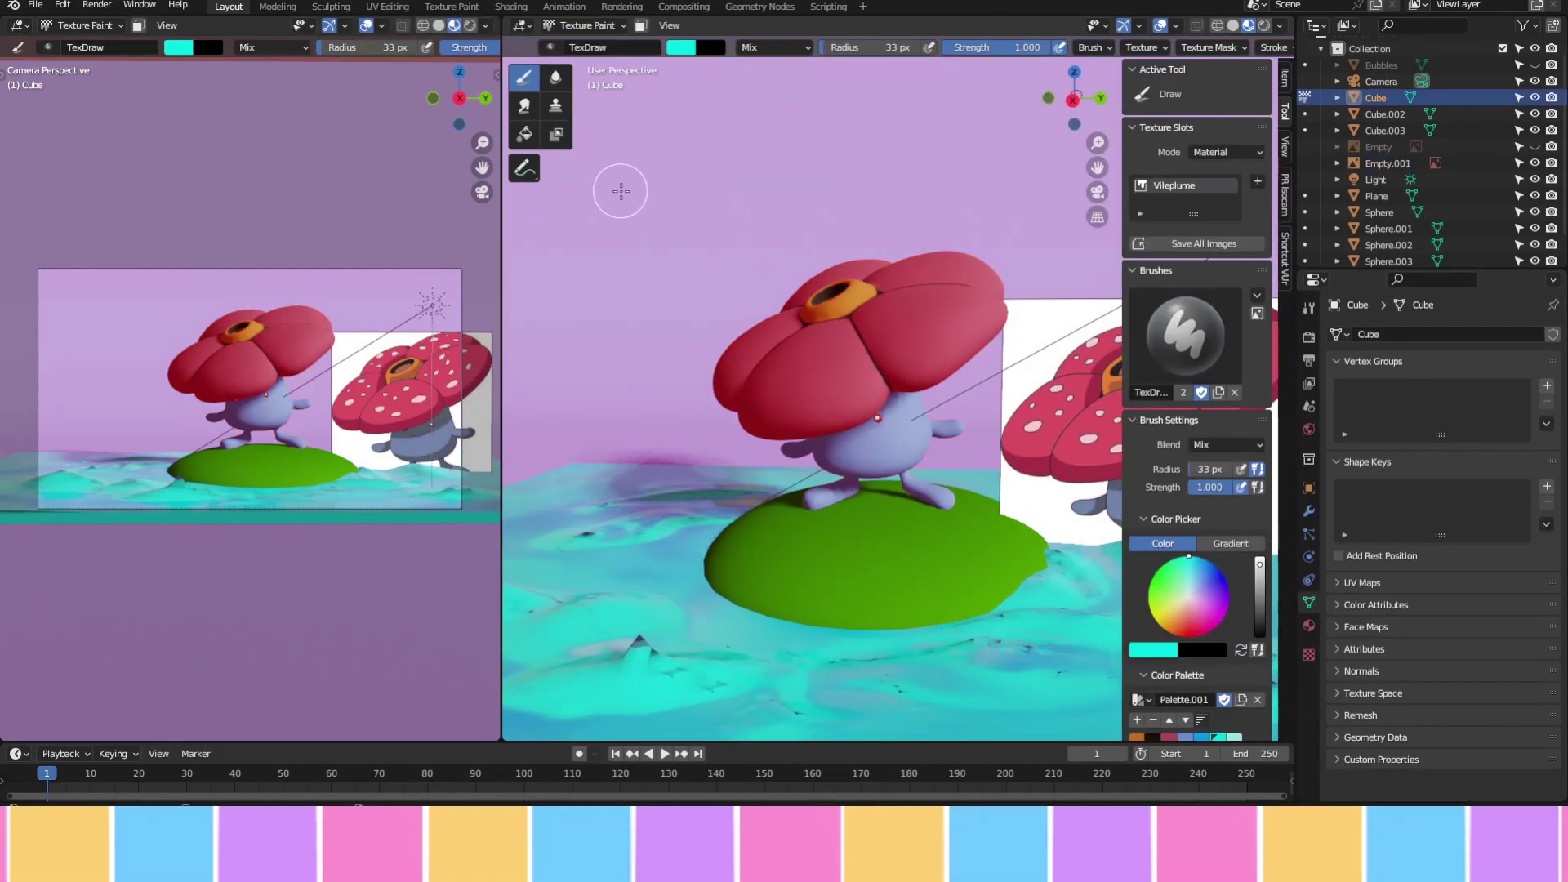
pyautogui.scroll(-5, 1247, 646)
pyautogui.click(1168, 586)
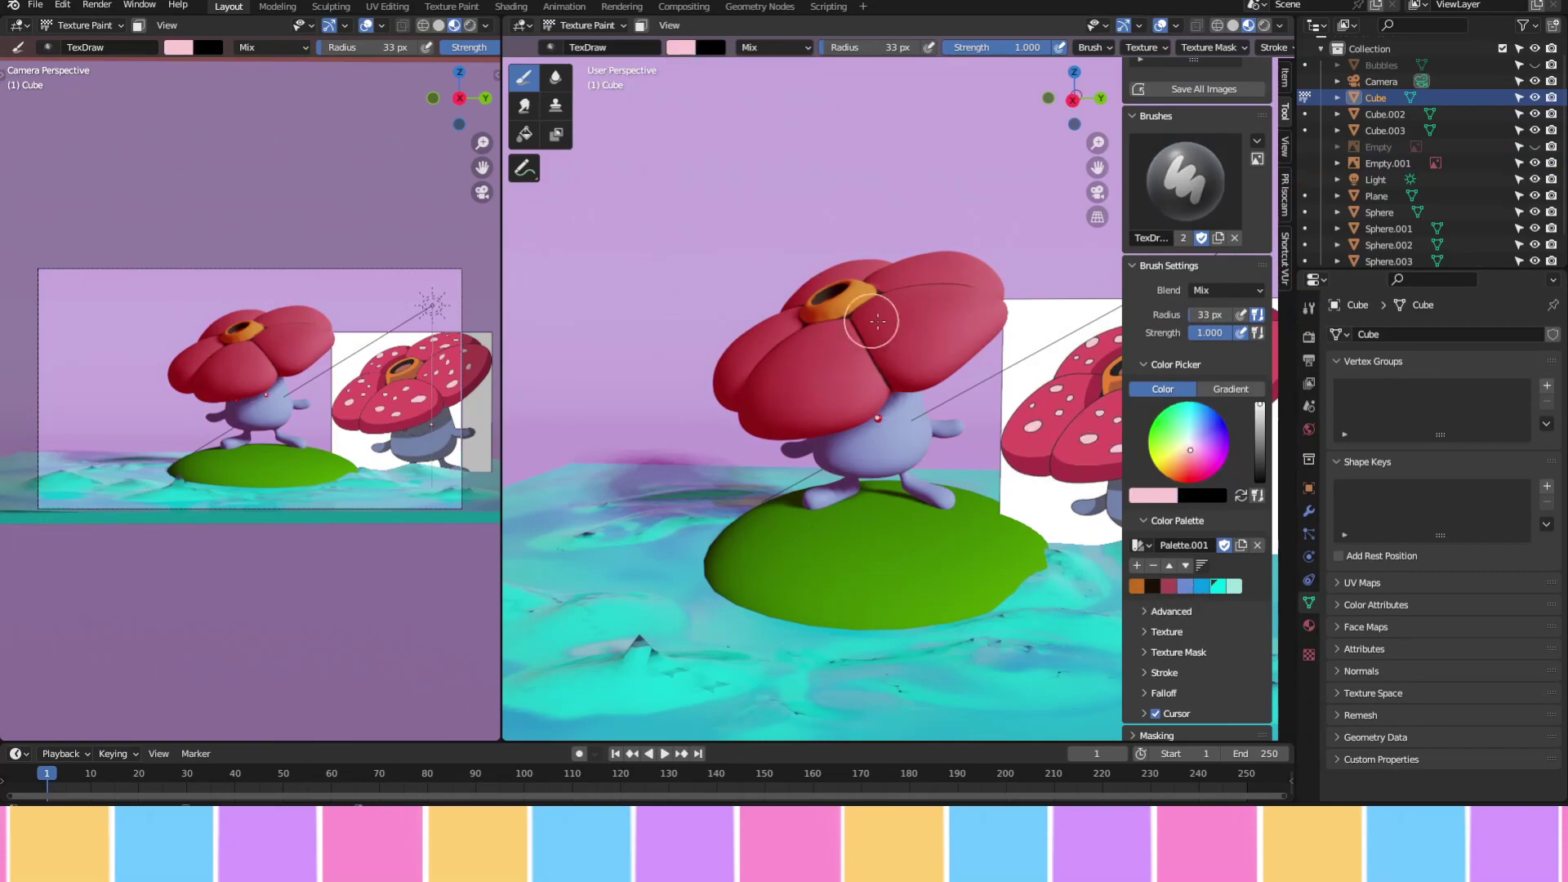
pyautogui.moveTo(898, 408); pyautogui.dragTo(817, 425, button='middle')
pyautogui.press('f')
pyautogui.click(812, 412)
pyautogui.scroll(3, 812, 413)
pyautogui.click(809, 519)
pyautogui.scroll(3, 809, 519)
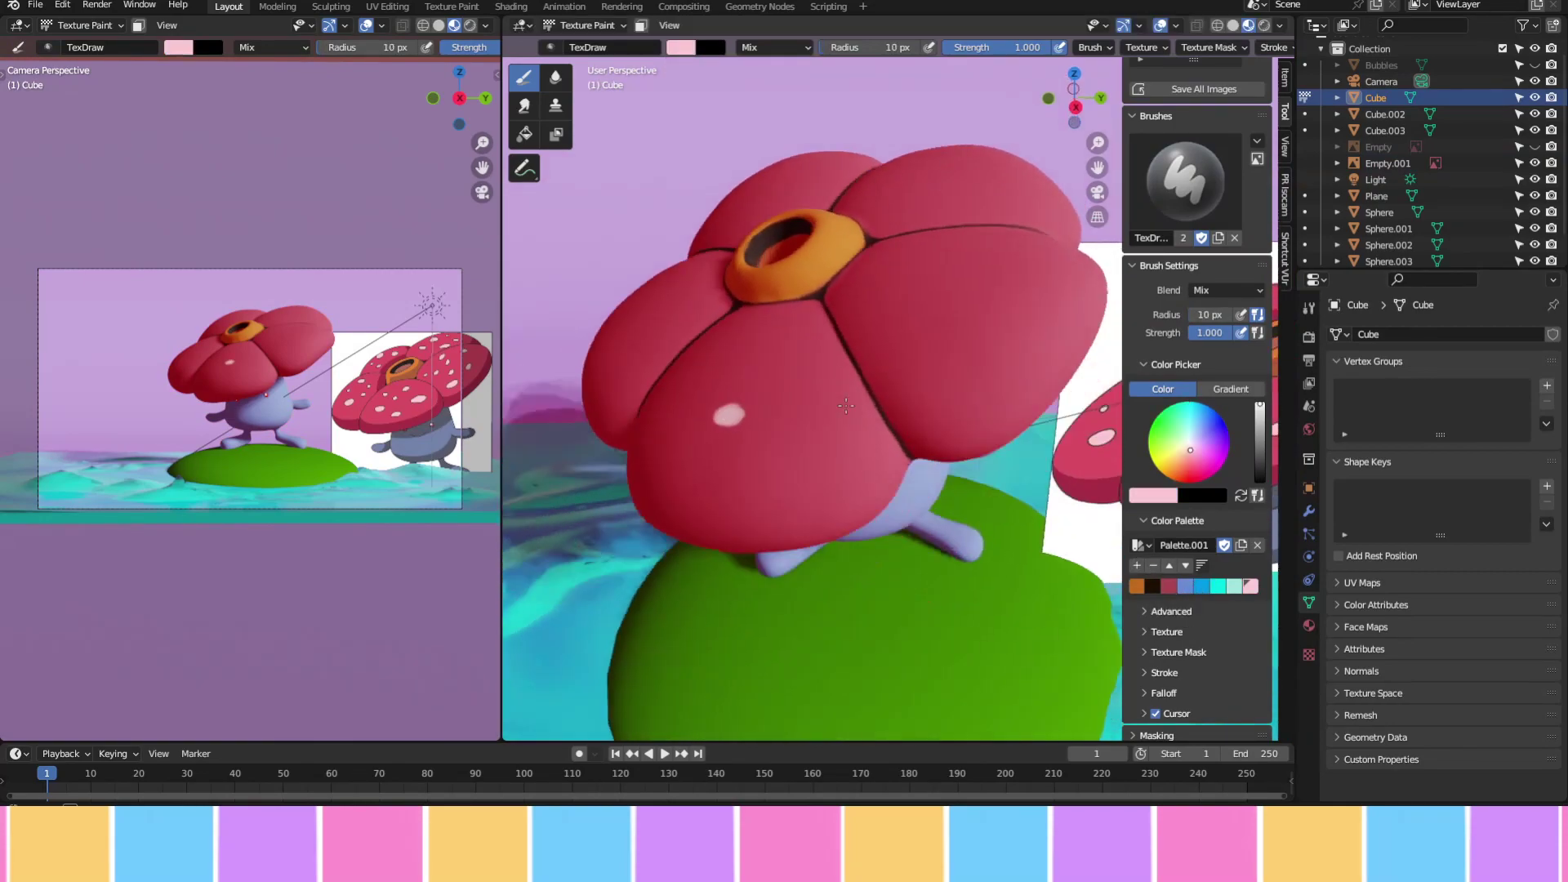
pyautogui.click(702, 404)
pyautogui.moveTo(777, 407); pyautogui.dragTo(798, 401, button='middle')
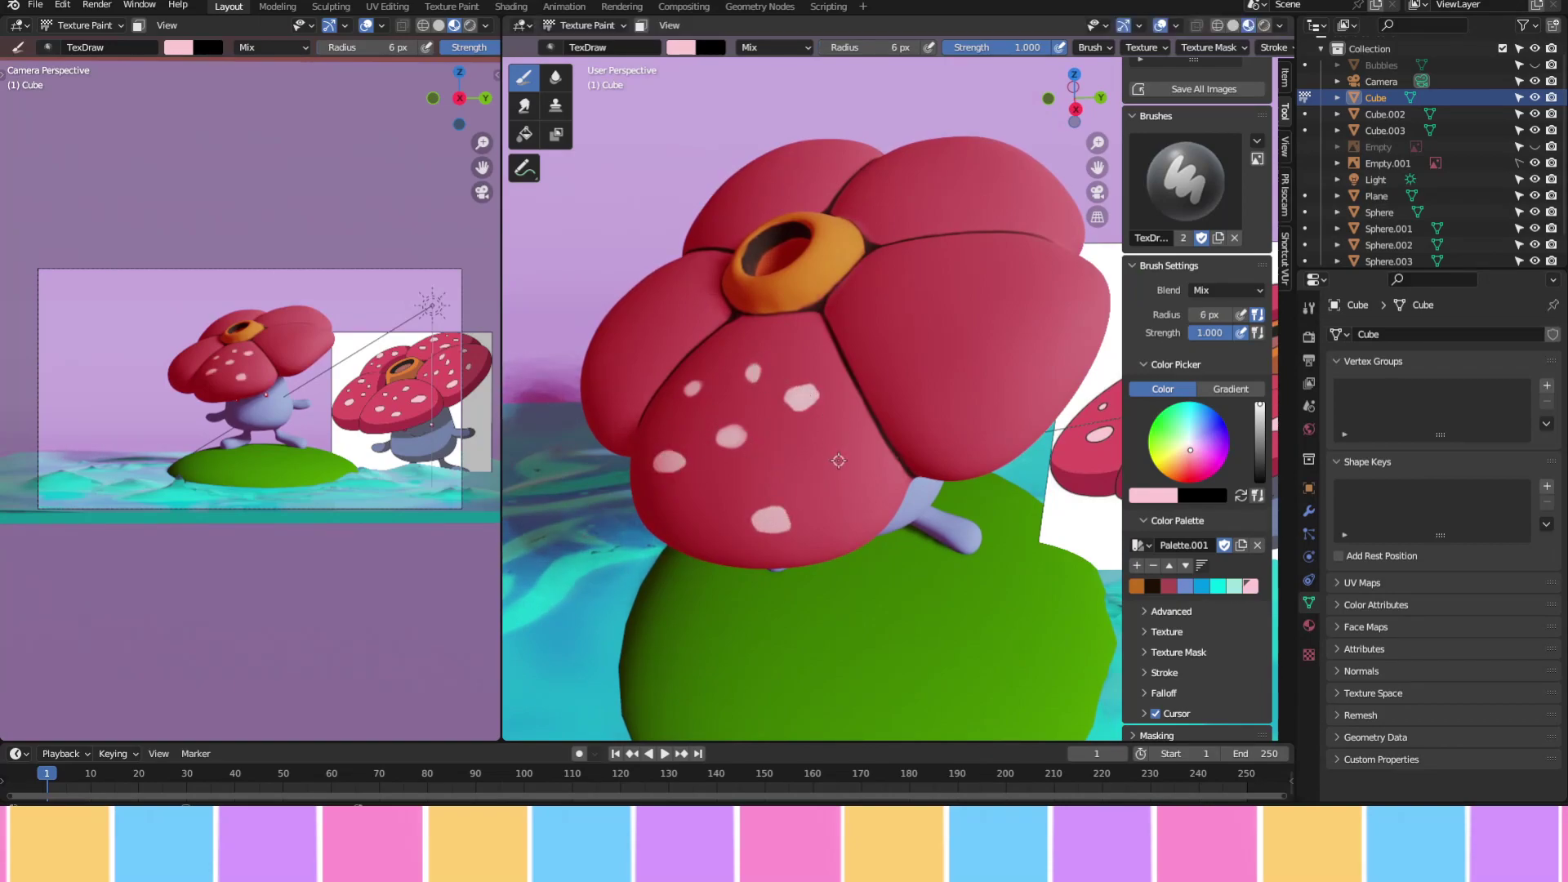
# Orbit around the flower dabbing pale pink spots onto the side and far petals
pyautogui.moveTo(838, 475); pyautogui.dragTo(696, 341, button='middle')
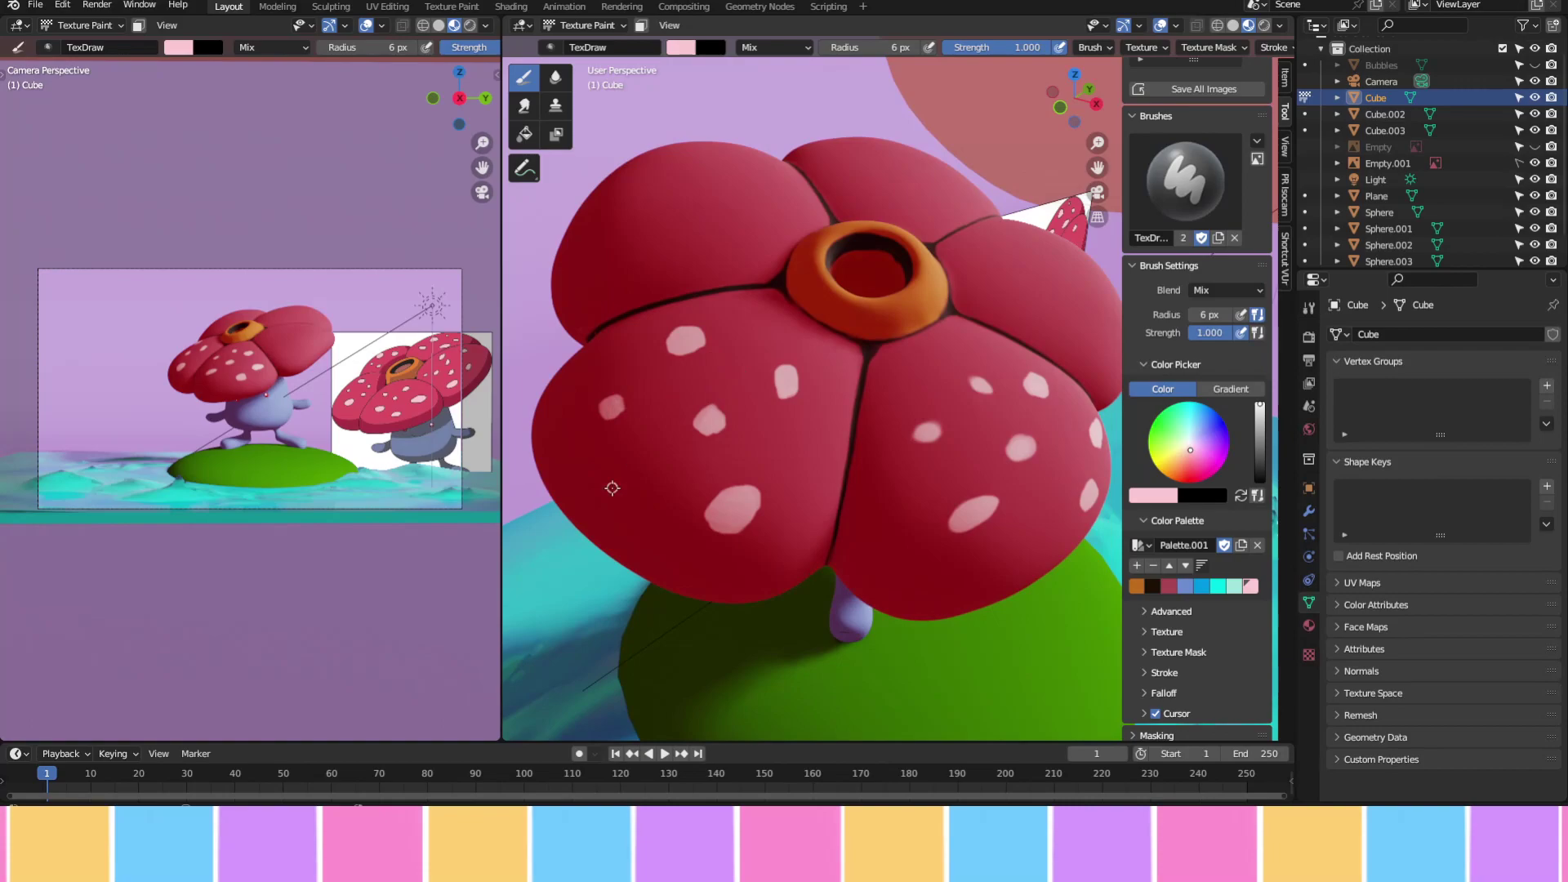
pyautogui.moveTo(612, 487); pyautogui.dragTo(732, 332, button='middle')
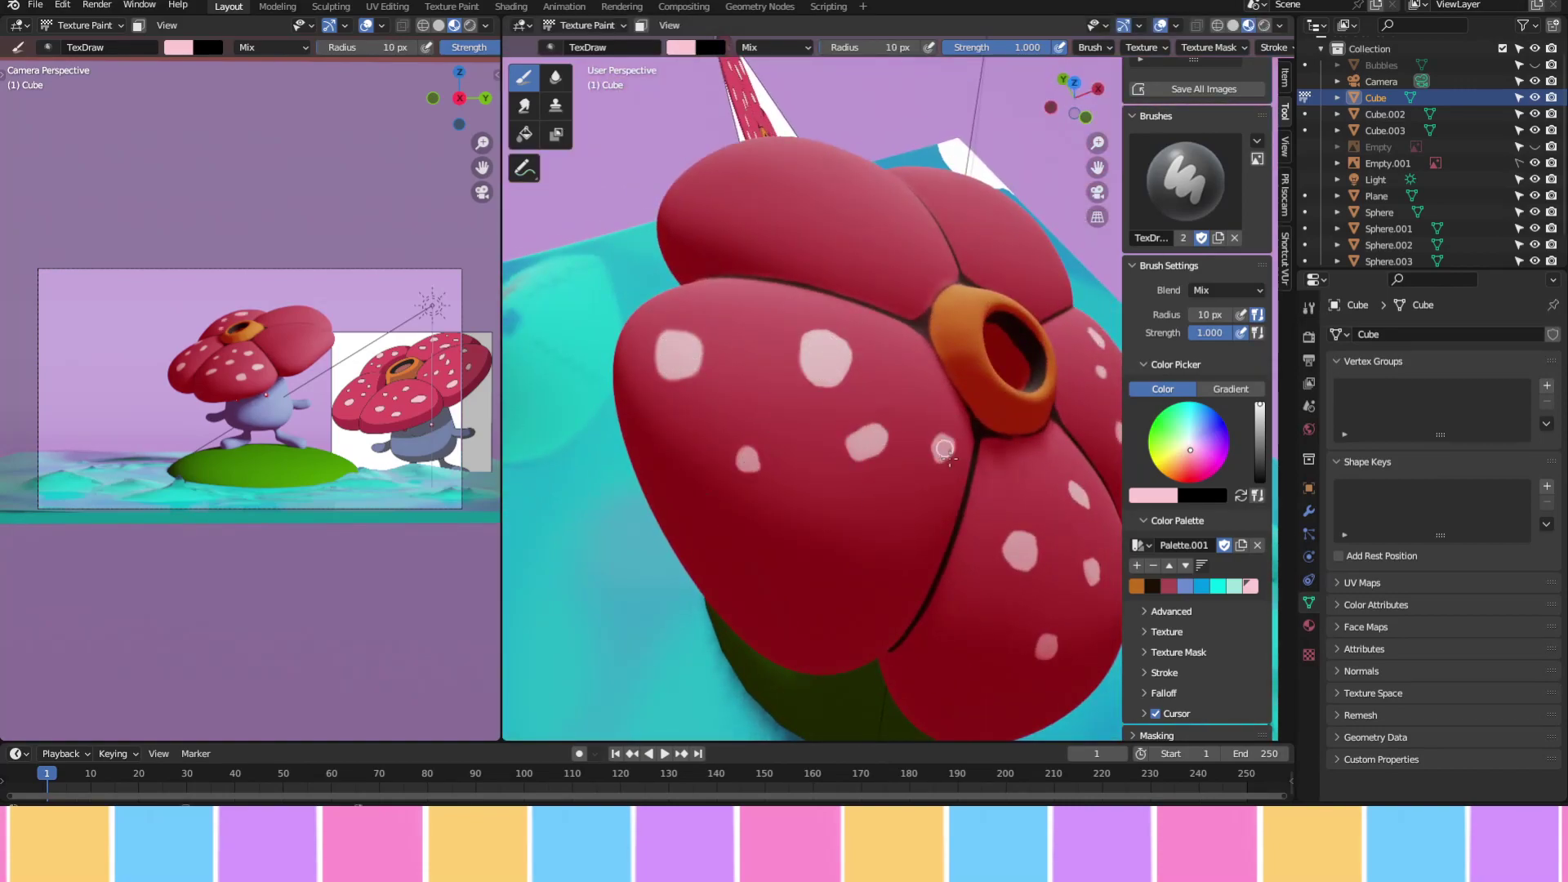
pyautogui.moveTo(824, 490); pyautogui.dragTo(683, 282, button='middle')
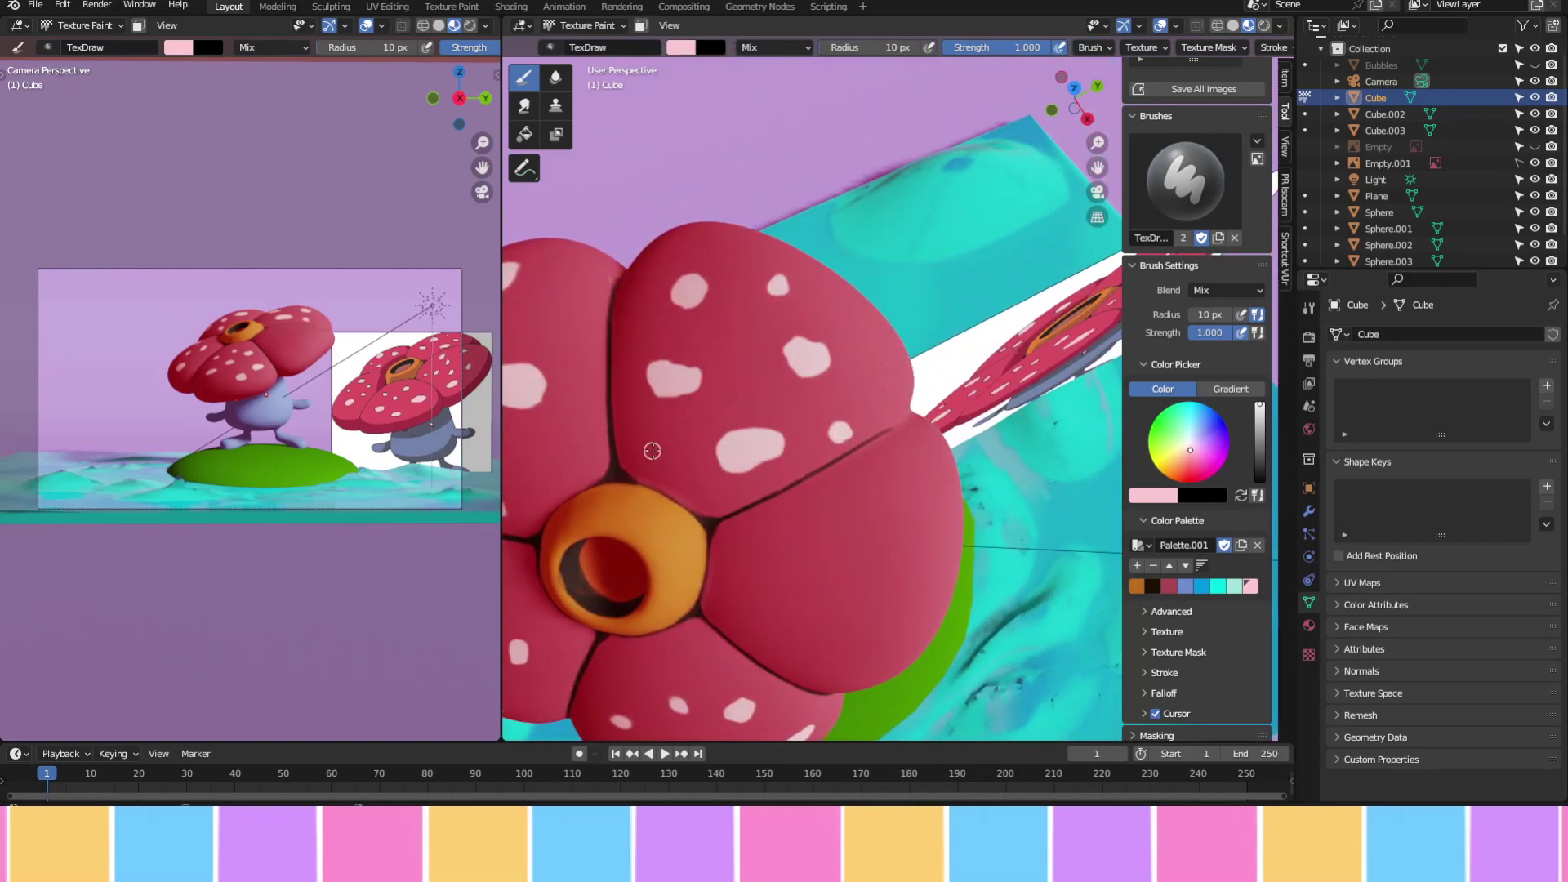
pyautogui.moveTo(651, 450); pyautogui.dragTo(801, 408, button='middle')
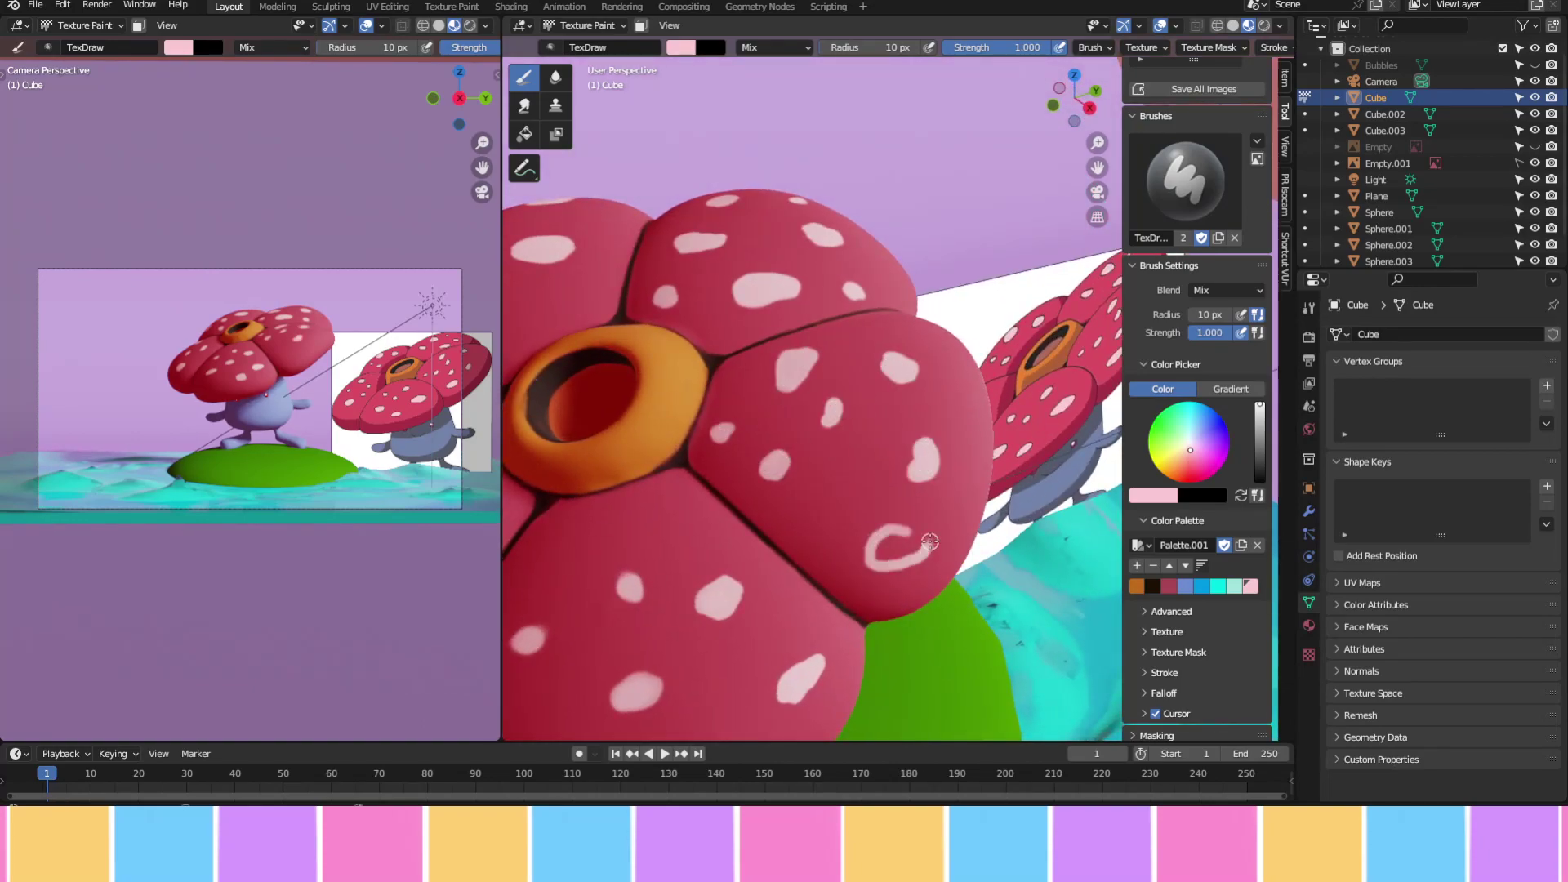
pyautogui.moveTo(972, 388); pyautogui.dragTo(713, 475, button='middle')
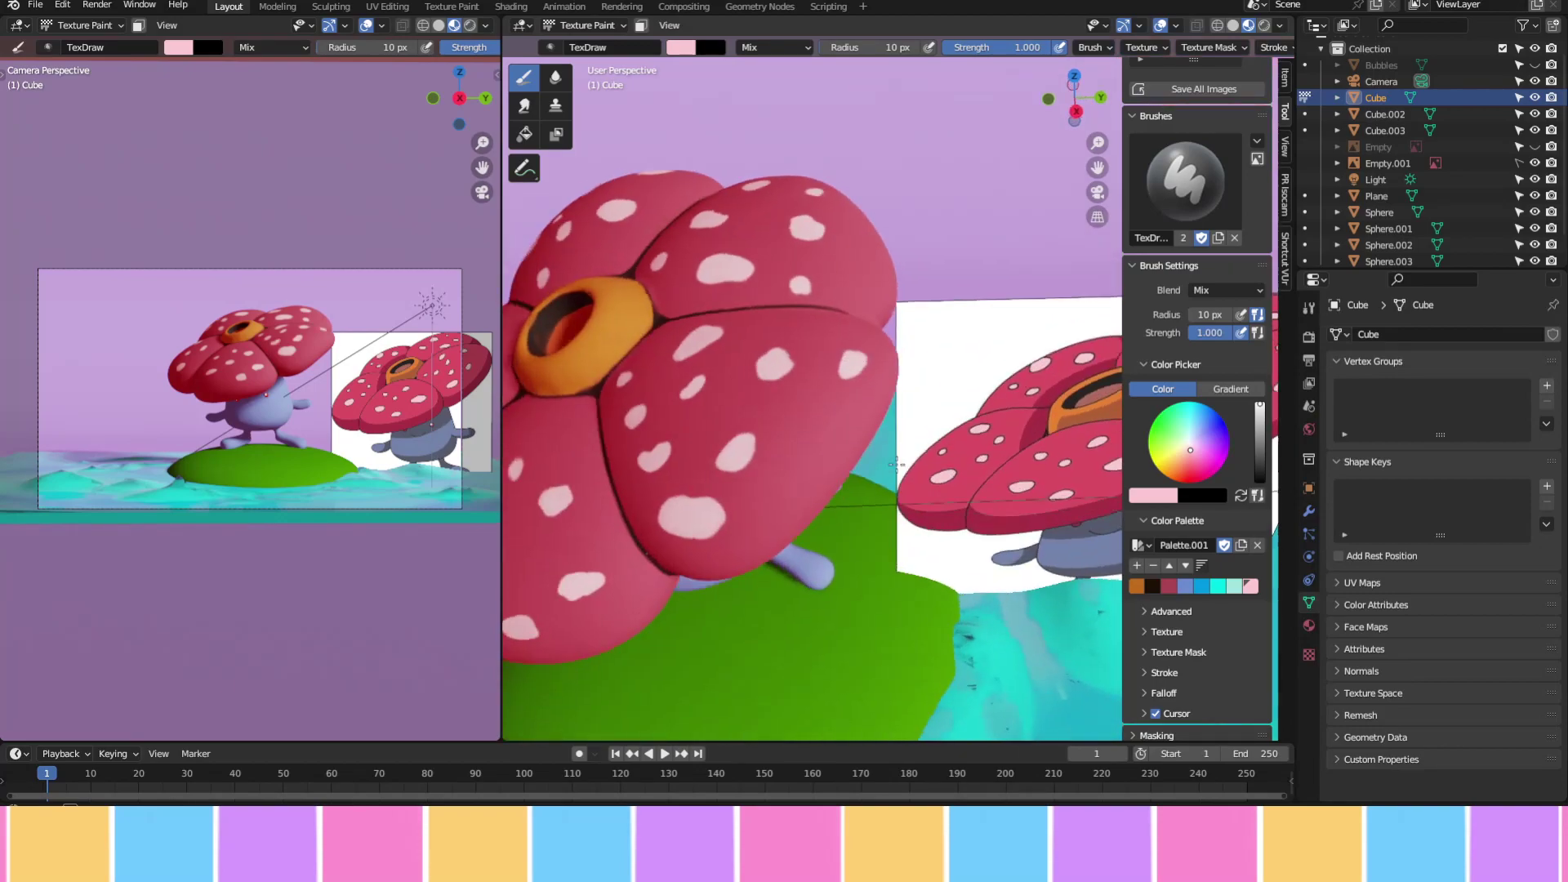
pyautogui.press('s')
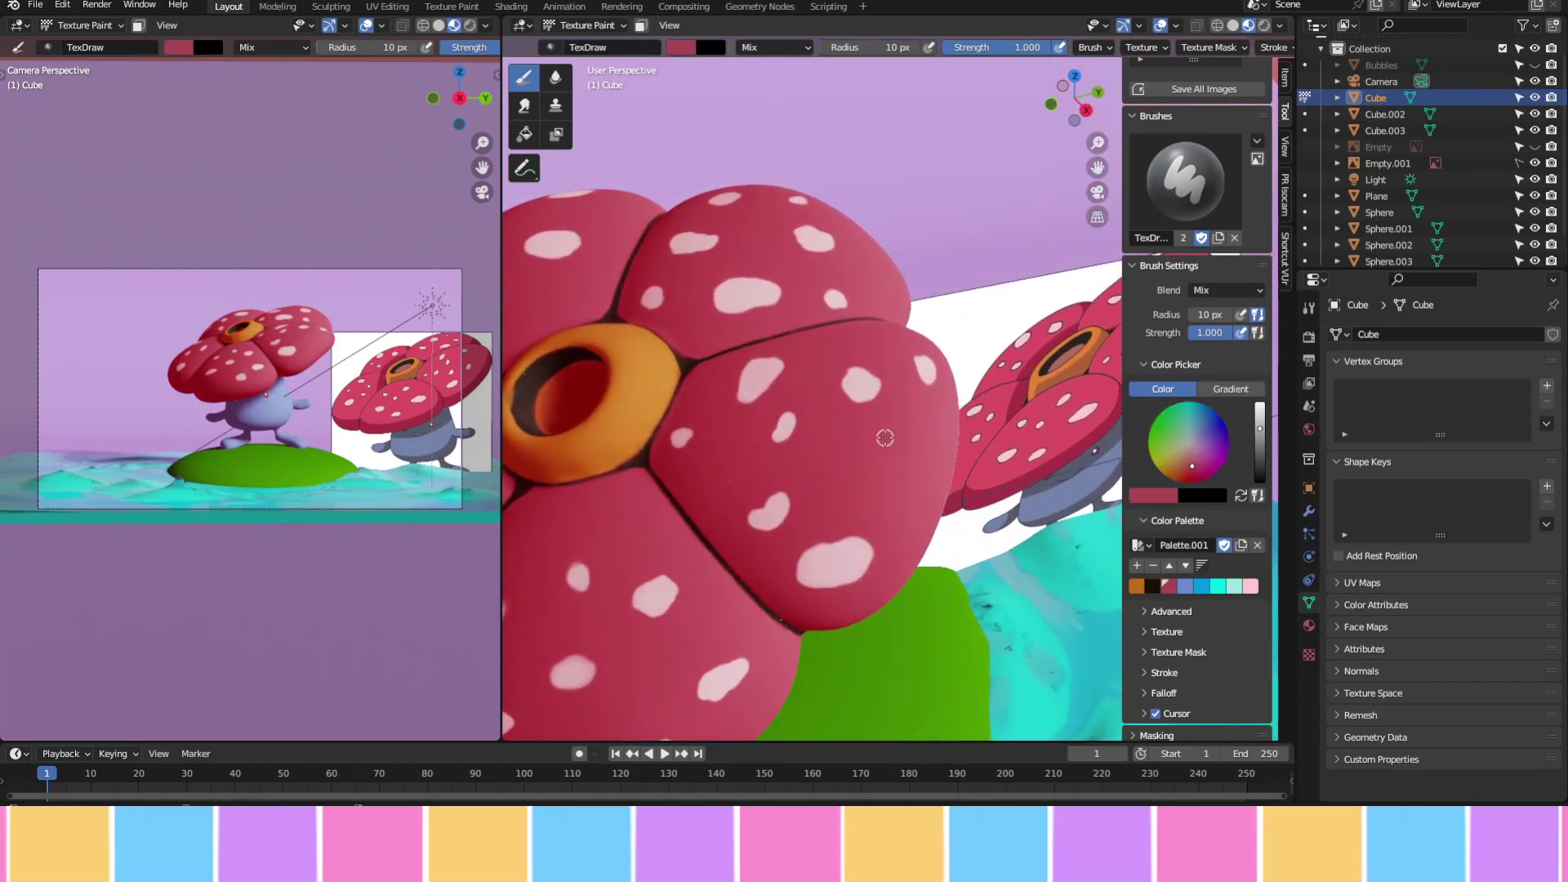
pyautogui.moveTo(895, 459); pyautogui.dragTo(800, 425, button='middle')
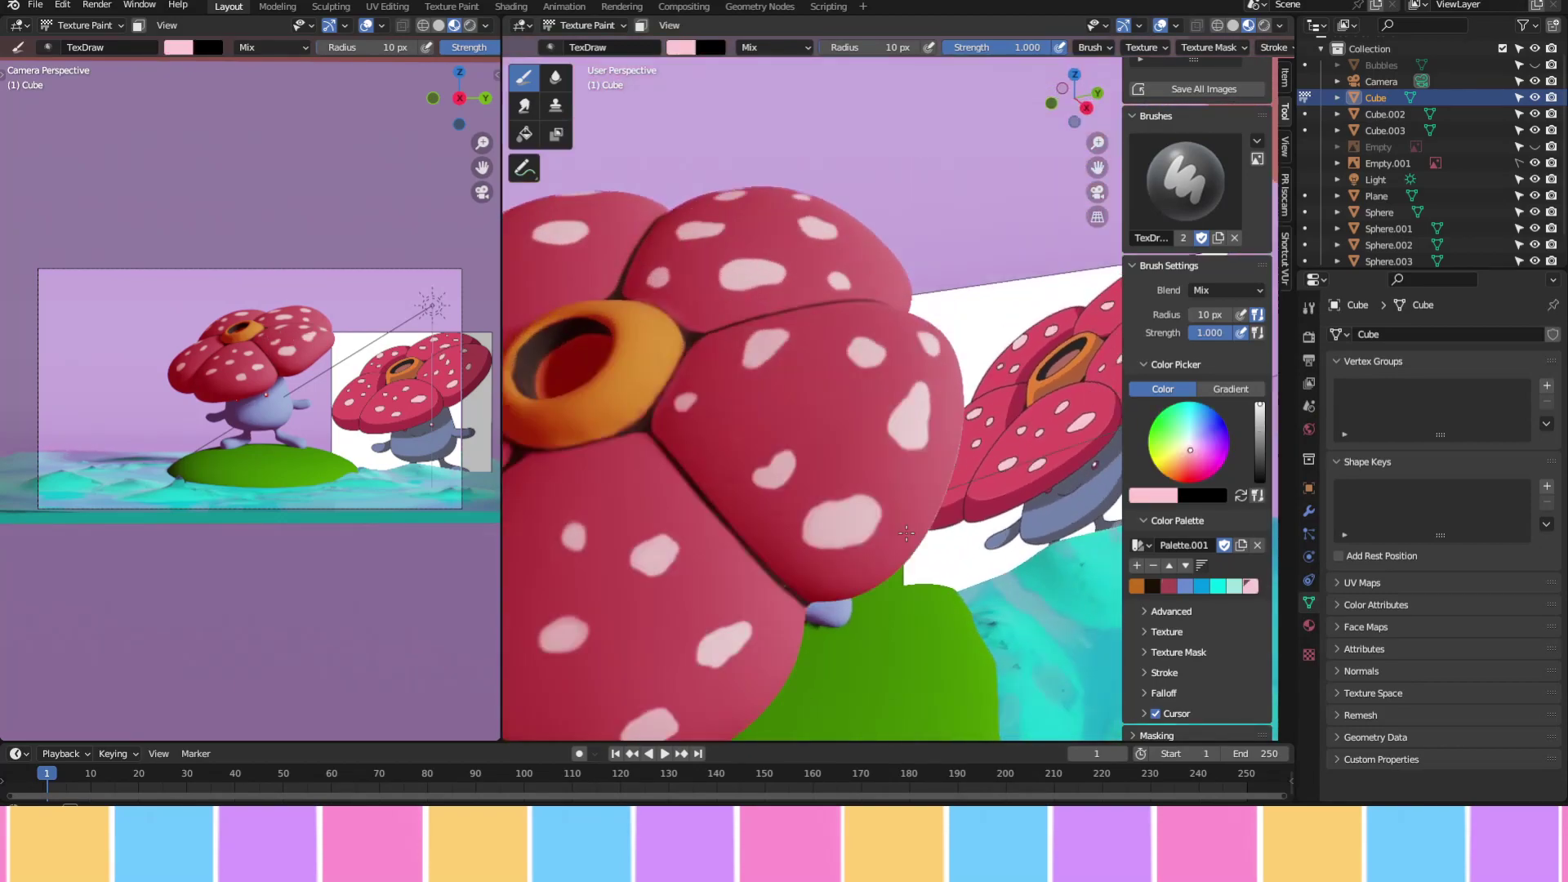
pyautogui.scroll(-3, 800, 425)
# Display the Water texture in the Image Editor, then turn that area back into a 3D Viewport
pyautogui.click(518, 26)
pyautogui.click(563, 61)
pyautogui.click(589, 25)
pyautogui.click(607, 92)
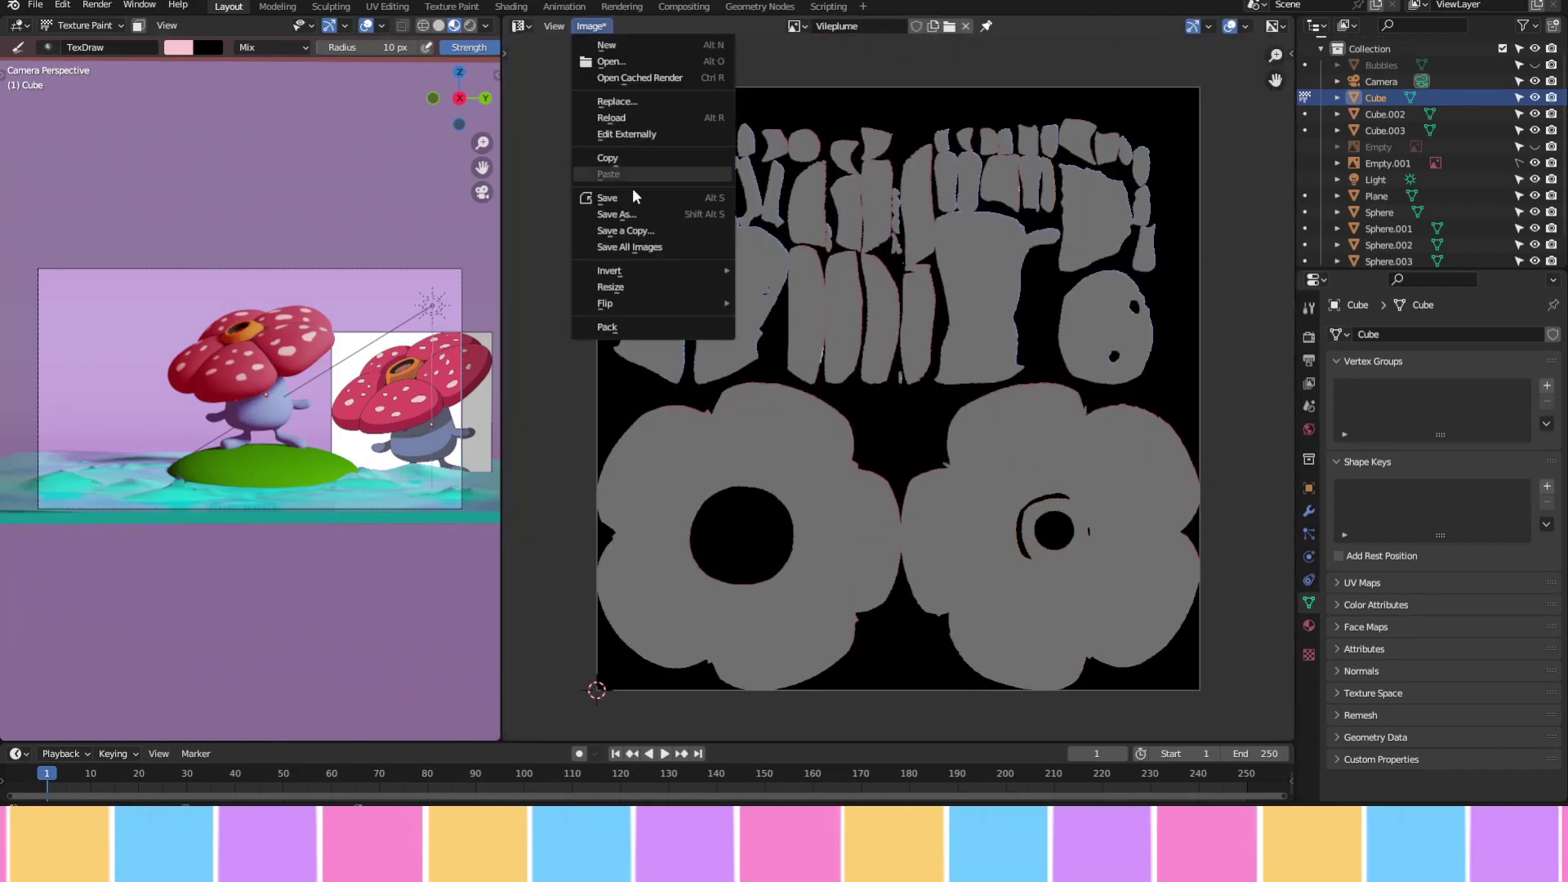
pyautogui.click(518, 25)
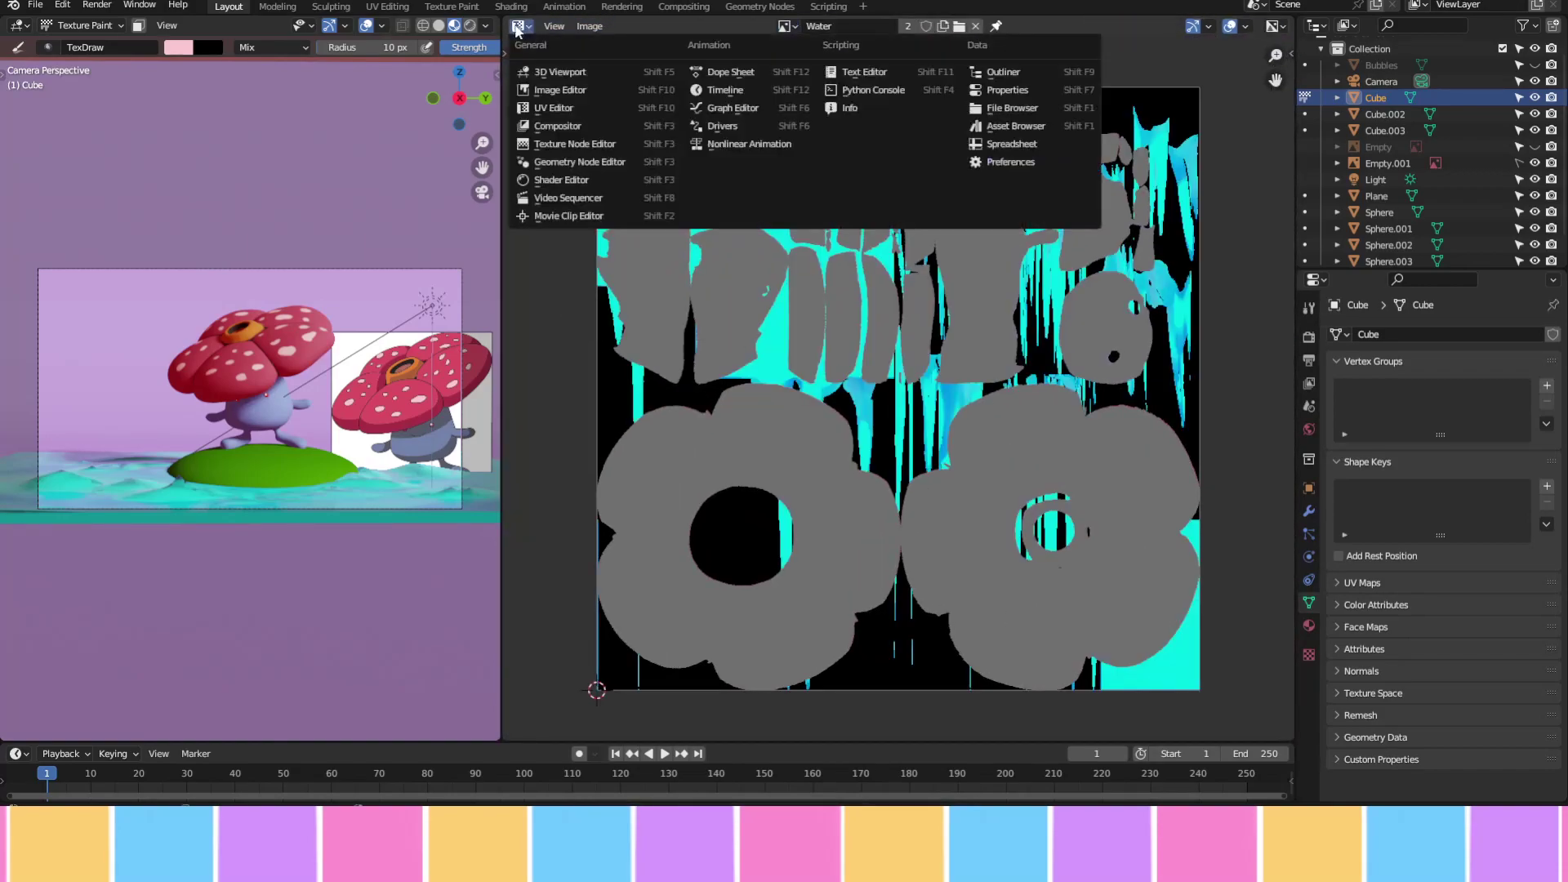
pyautogui.click(555, 63)
pyautogui.scroll(5, 832, 547)
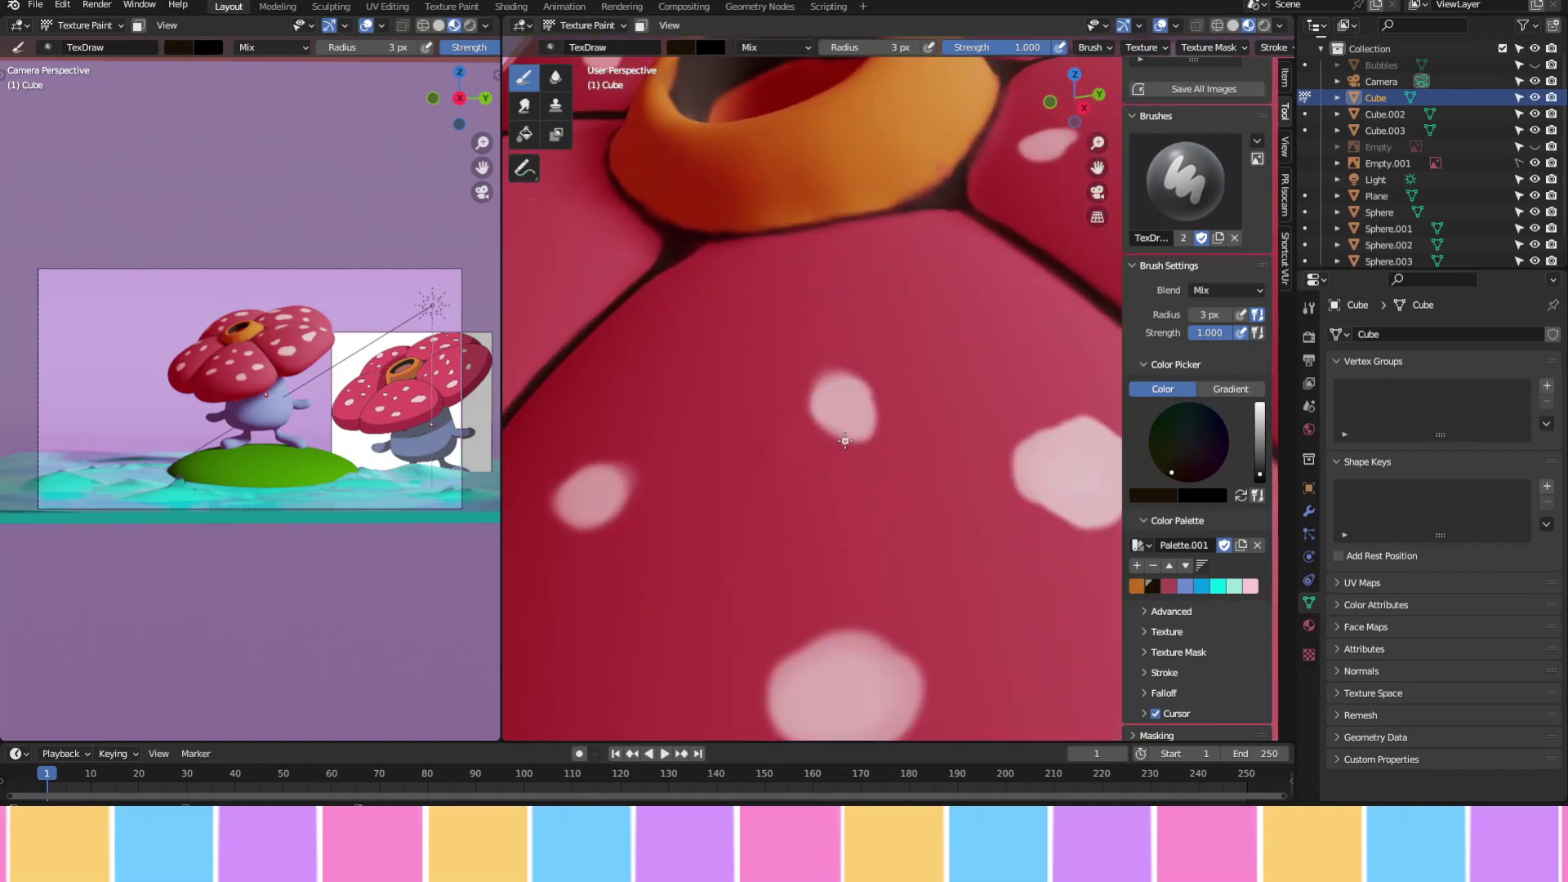
pyautogui.scroll(1, 845, 441)
# Trace black outlines around the pale spots on the upper petals, orbiting between spots
pyautogui.moveTo(853, 420); pyautogui.dragTo(857, 462)
pyautogui.moveTo(841, 420); pyautogui.dragTo(857, 443, button='middle')
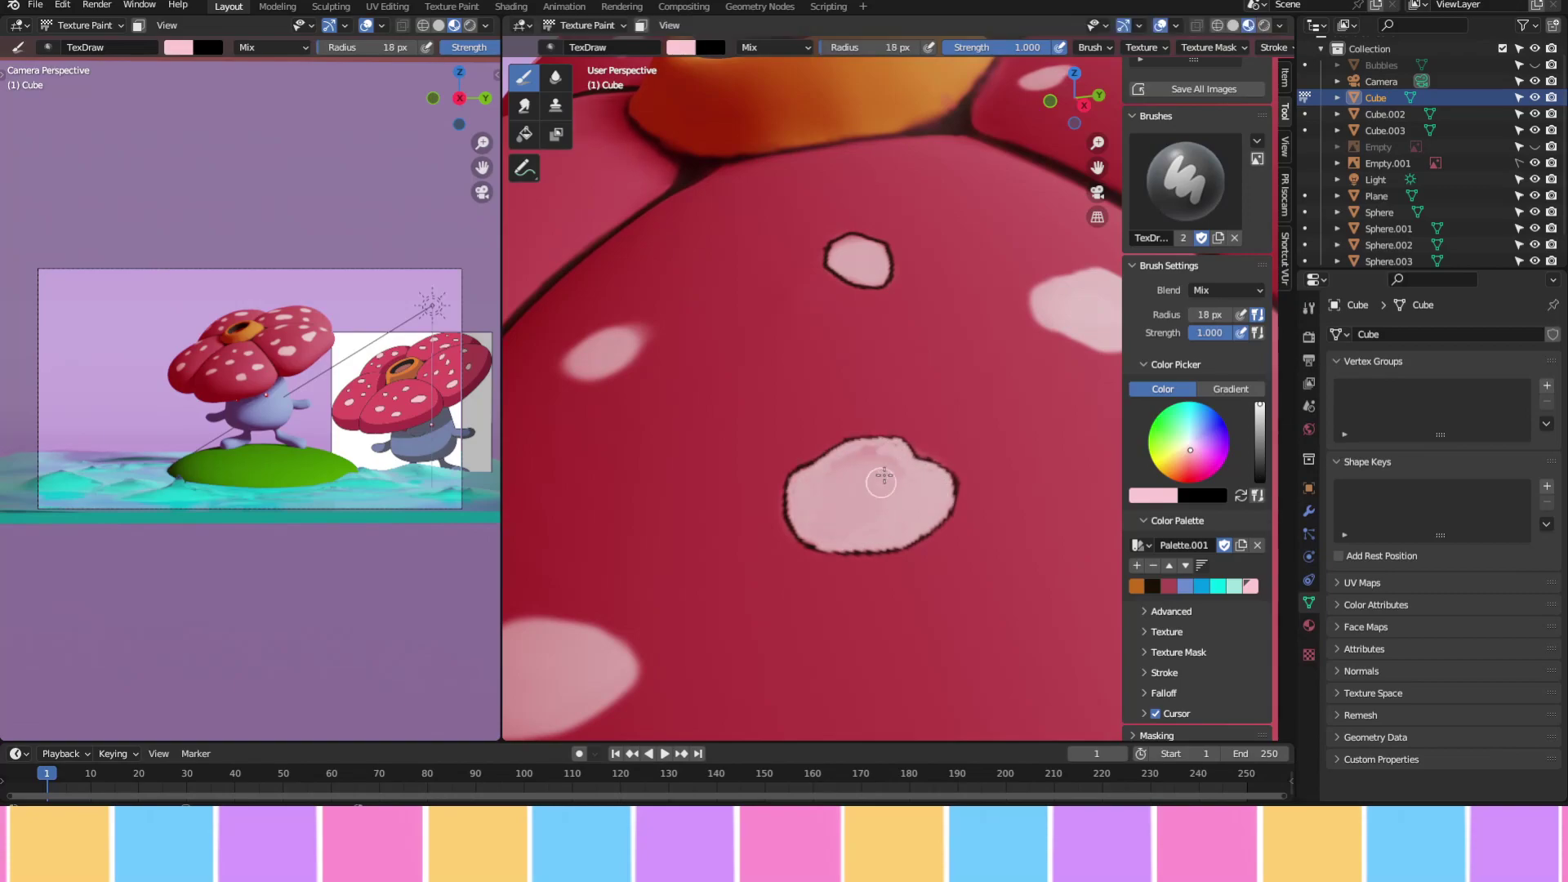
pyautogui.moveTo(901, 523); pyautogui.dragTo(924, 323, button='middle')
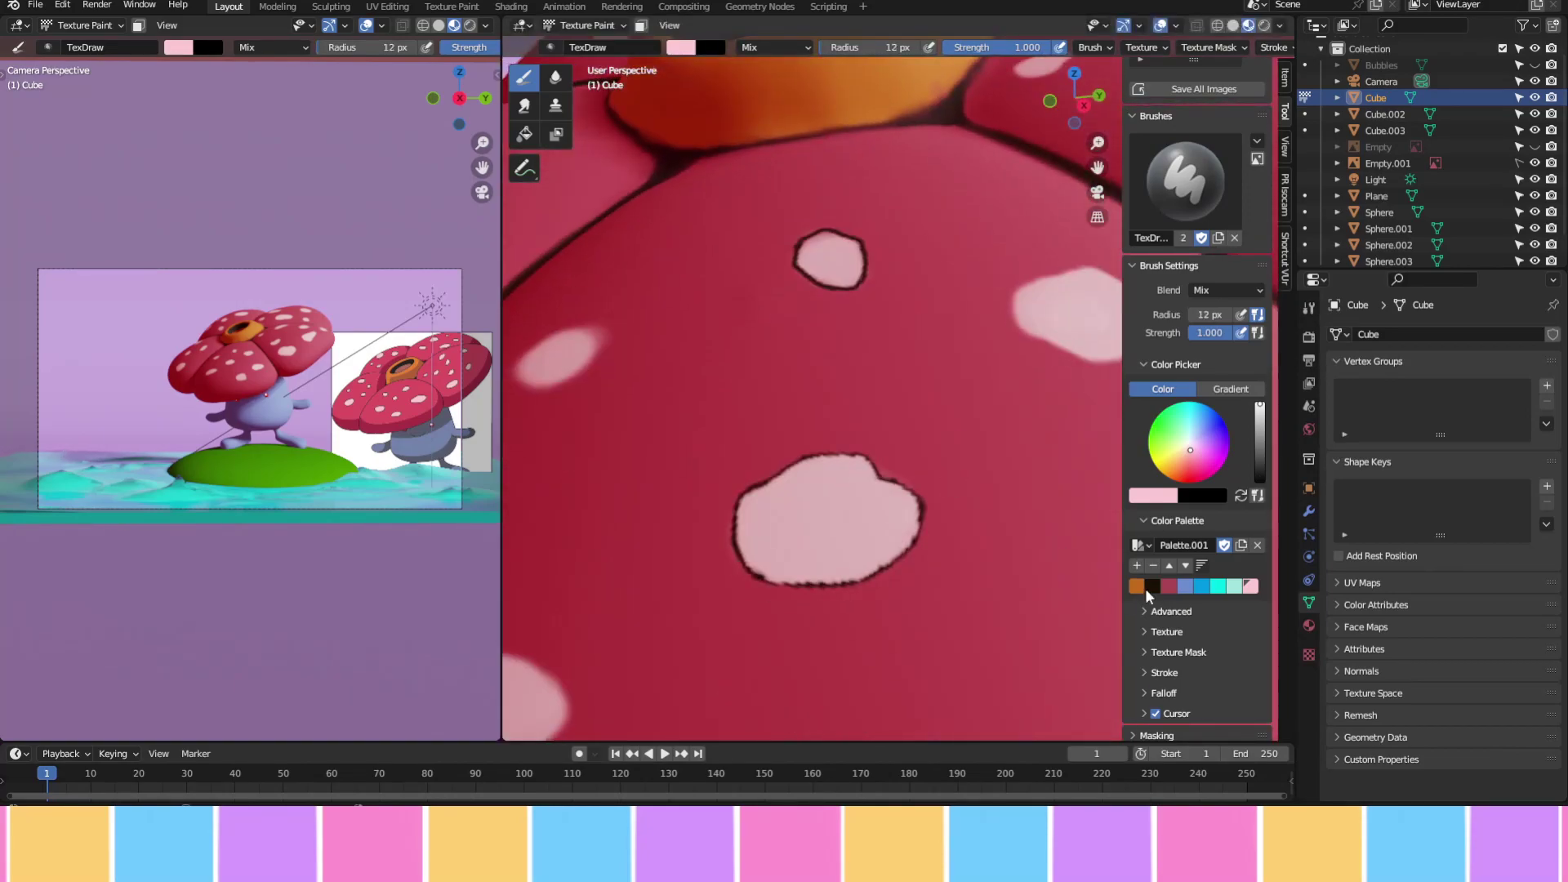
pyautogui.moveTo(895, 451); pyautogui.dragTo(848, 448, button='middle')
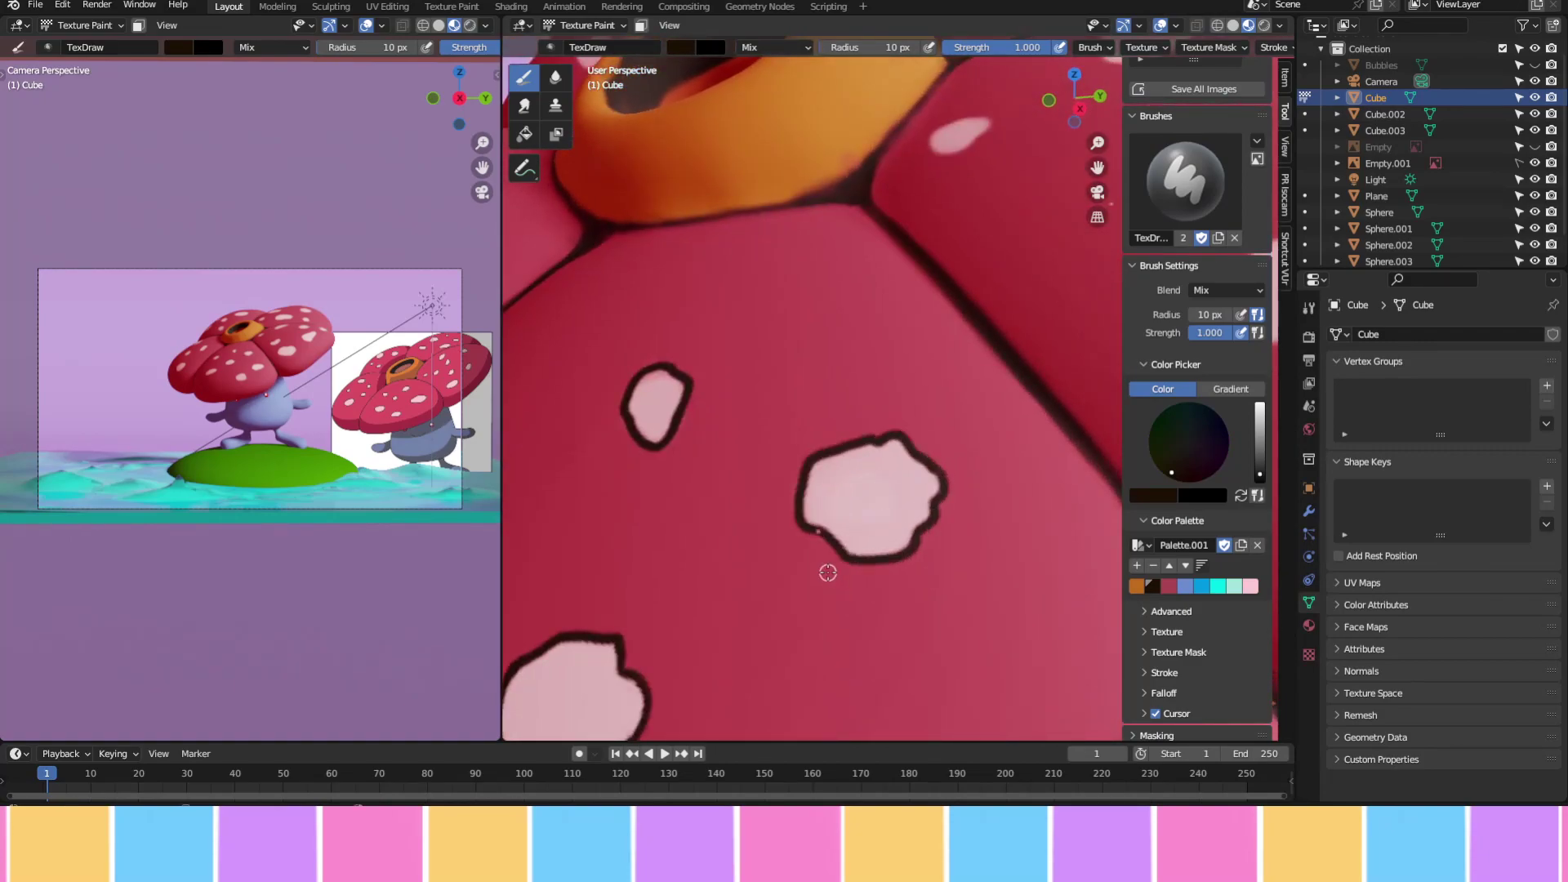
pyautogui.moveTo(827, 572); pyautogui.dragTo(889, 467, button='middle')
pyautogui.moveTo(962, 416); pyautogui.dragTo(687, 412, button='middle')
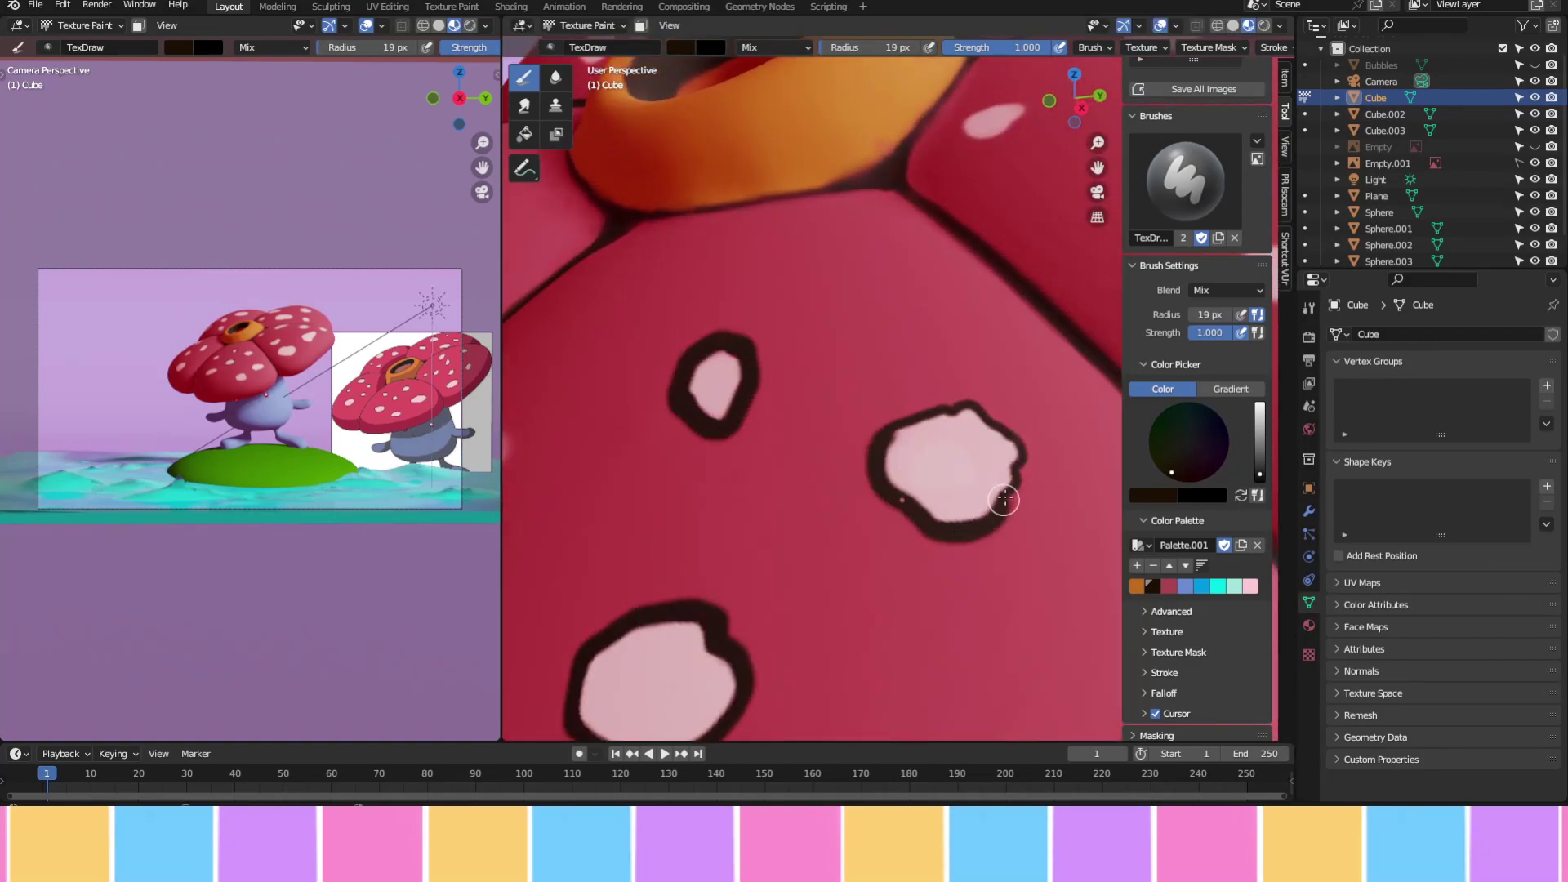
pyautogui.moveTo(884, 521)
pyautogui.mouseDown(button='middle')
pyautogui.moveTo(921, 378)
pyautogui.moveTo(727, 489)
pyautogui.mouseUp(button='middle')
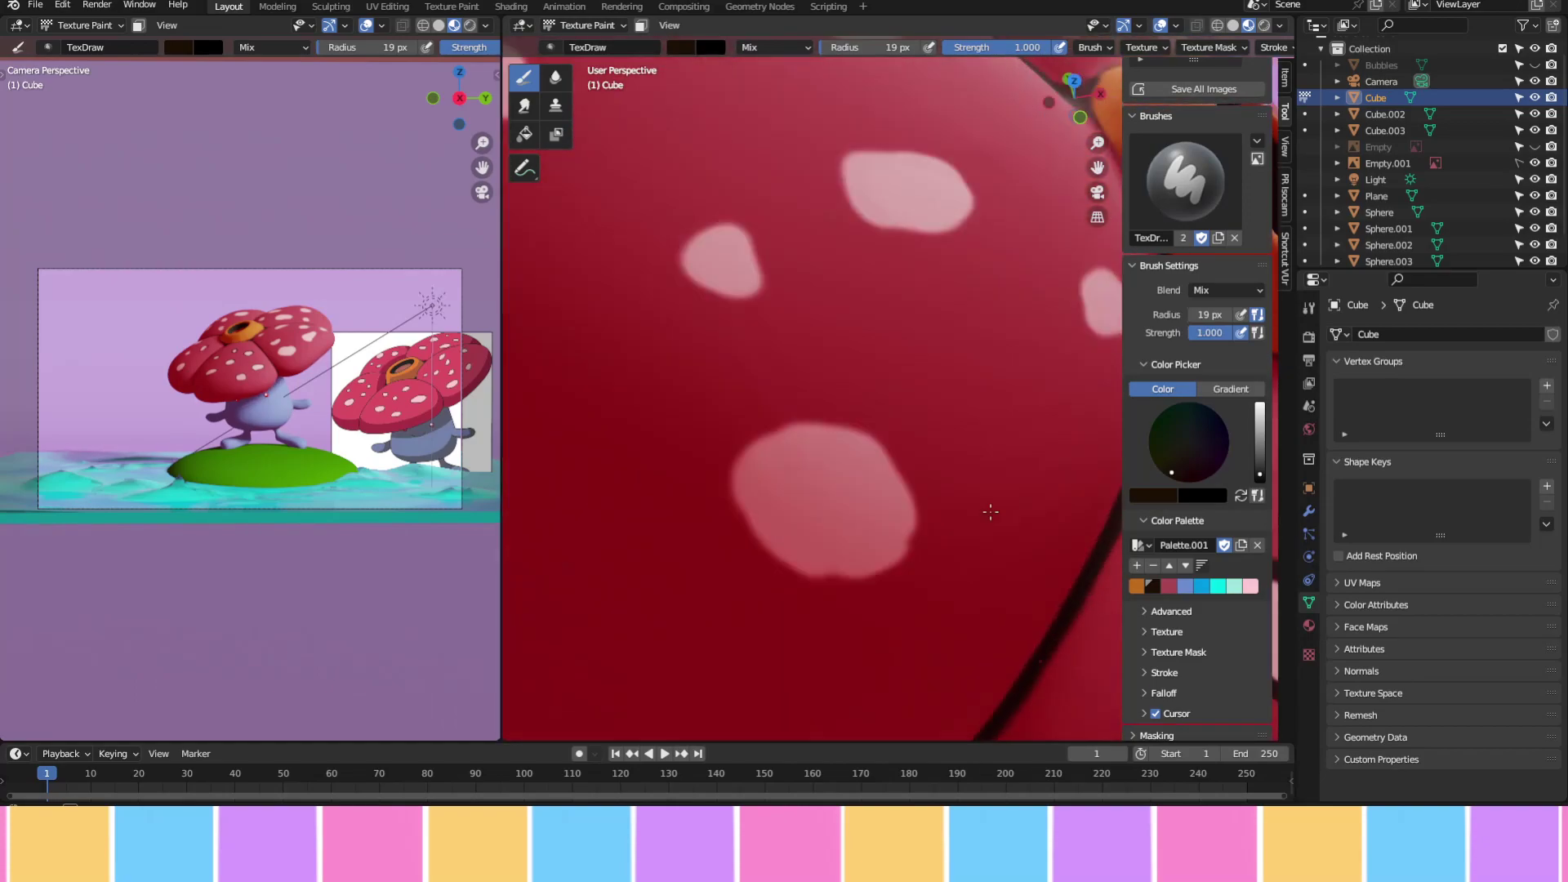
pyautogui.moveTo(819, 445); pyautogui.dragTo(759, 474)
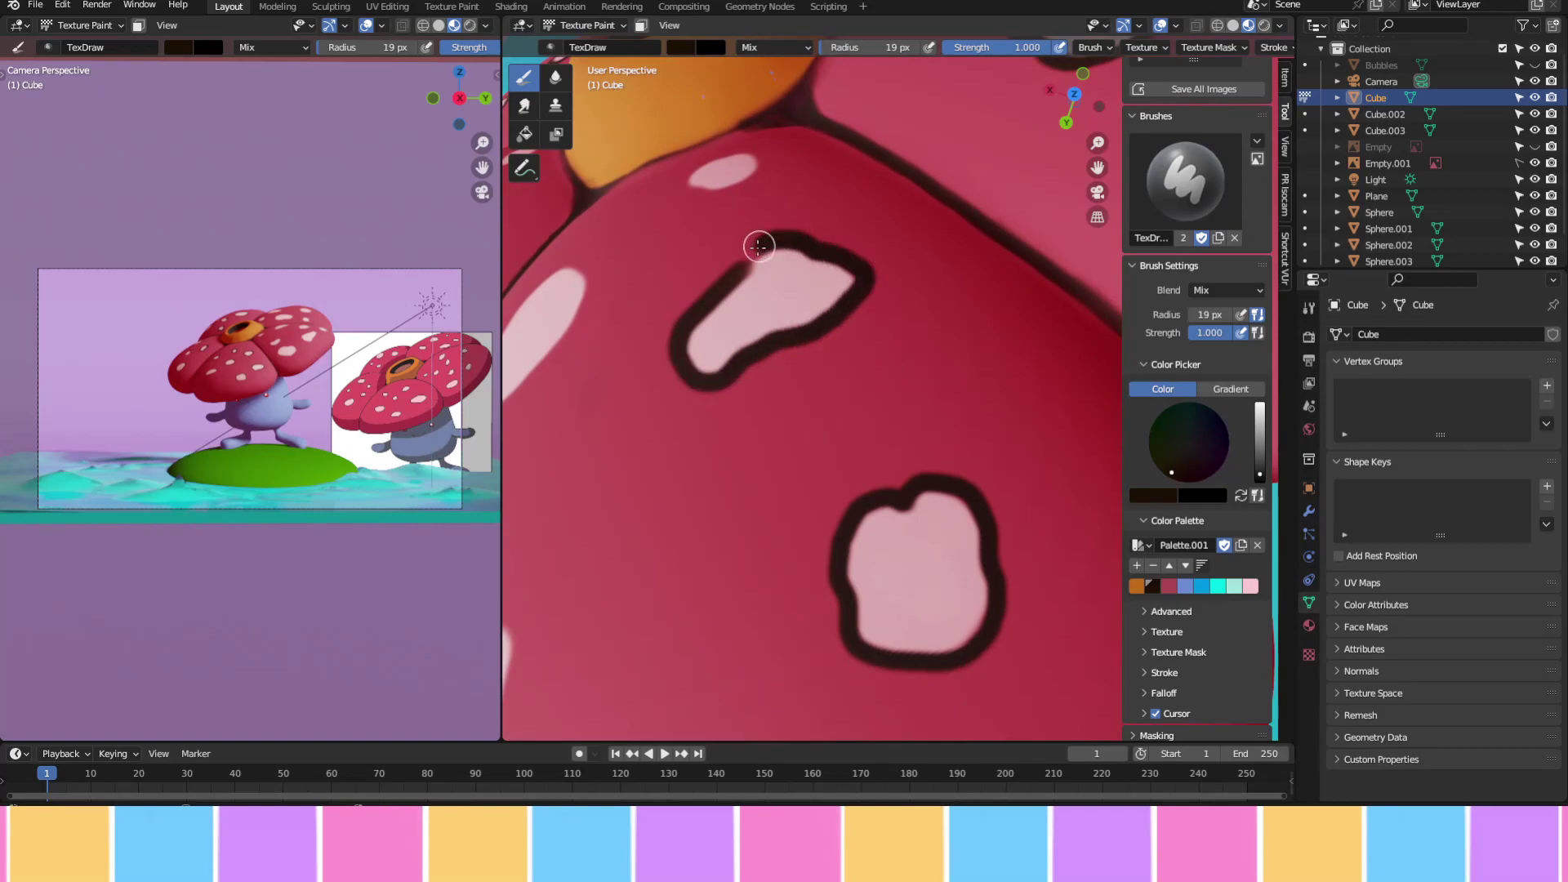
pyautogui.moveTo(982, 501)
pyautogui.mouseDown(button='middle')
pyautogui.moveTo(863, 452)
pyautogui.moveTo(830, 466)
pyautogui.mouseUp(button='middle')
pyautogui.moveTo(866, 490); pyautogui.dragTo(830, 466)
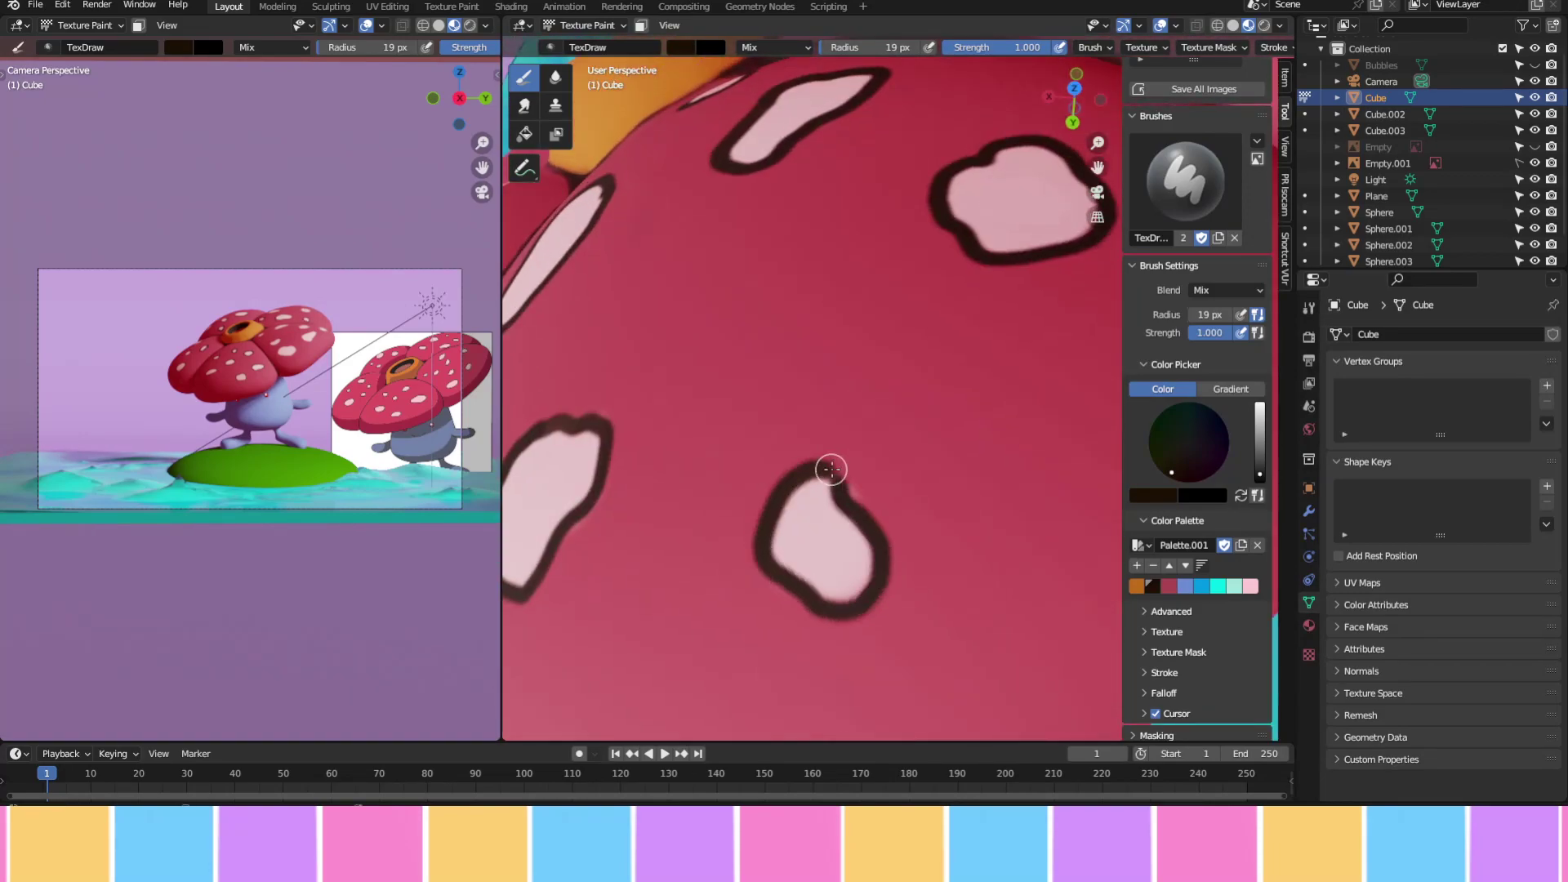
pyautogui.scroll(2, 830, 466)
# Outline the lower petal spot and the small white spot in dark paint
pyautogui.moveTo(854, 541); pyautogui.dragTo(715, 573)
pyautogui.moveTo(814, 693); pyautogui.dragTo(858, 480, button='middle')
pyautogui.moveTo(734, 441); pyautogui.dragTo(805, 623)
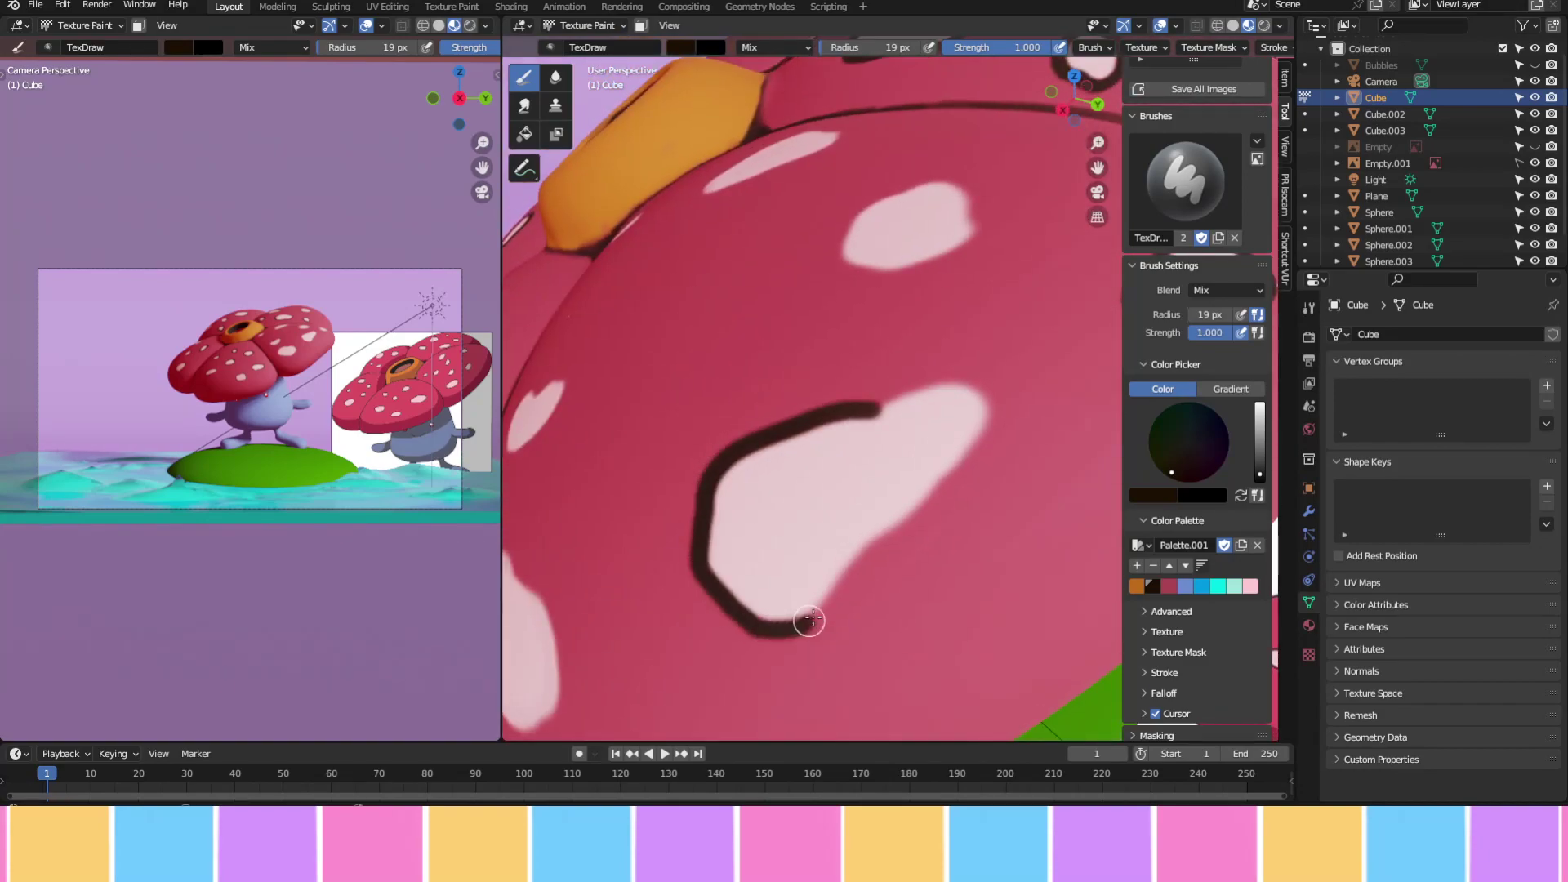
pyautogui.scroll(-2, 805, 623)
pyautogui.moveTo(899, 490); pyautogui.dragTo(1008, 324, button='middle')
pyautogui.scroll(2, 870, 450)
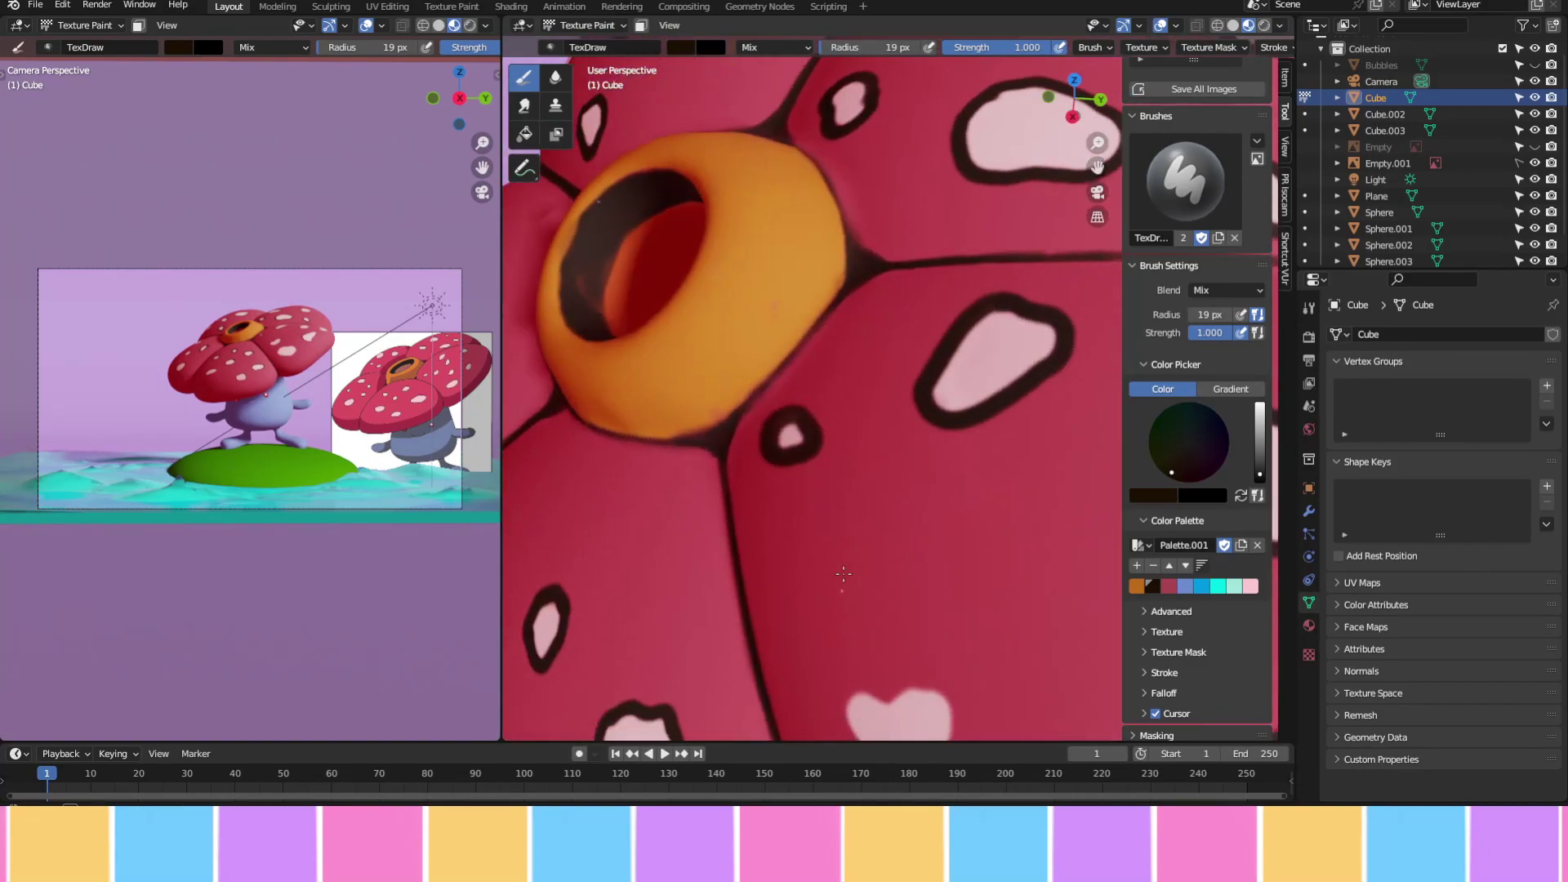
pyautogui.moveTo(874, 437); pyautogui.dragTo(881, 447)
pyautogui.scroll(-2, 890, 455)
pyautogui.moveTo(1011, 531)
pyautogui.mouseDown(button='middle')
pyautogui.moveTo(781, 567)
pyautogui.moveTo(969, 336)
pyautogui.moveTo(870, 464)
pyautogui.mouseUp(button='middle')
# Paint a dark outline stroke along the red cap, viewed from above and low side
pyautogui.scroll(-3, 969, 337)
pyautogui.scroll(4, 871, 465)
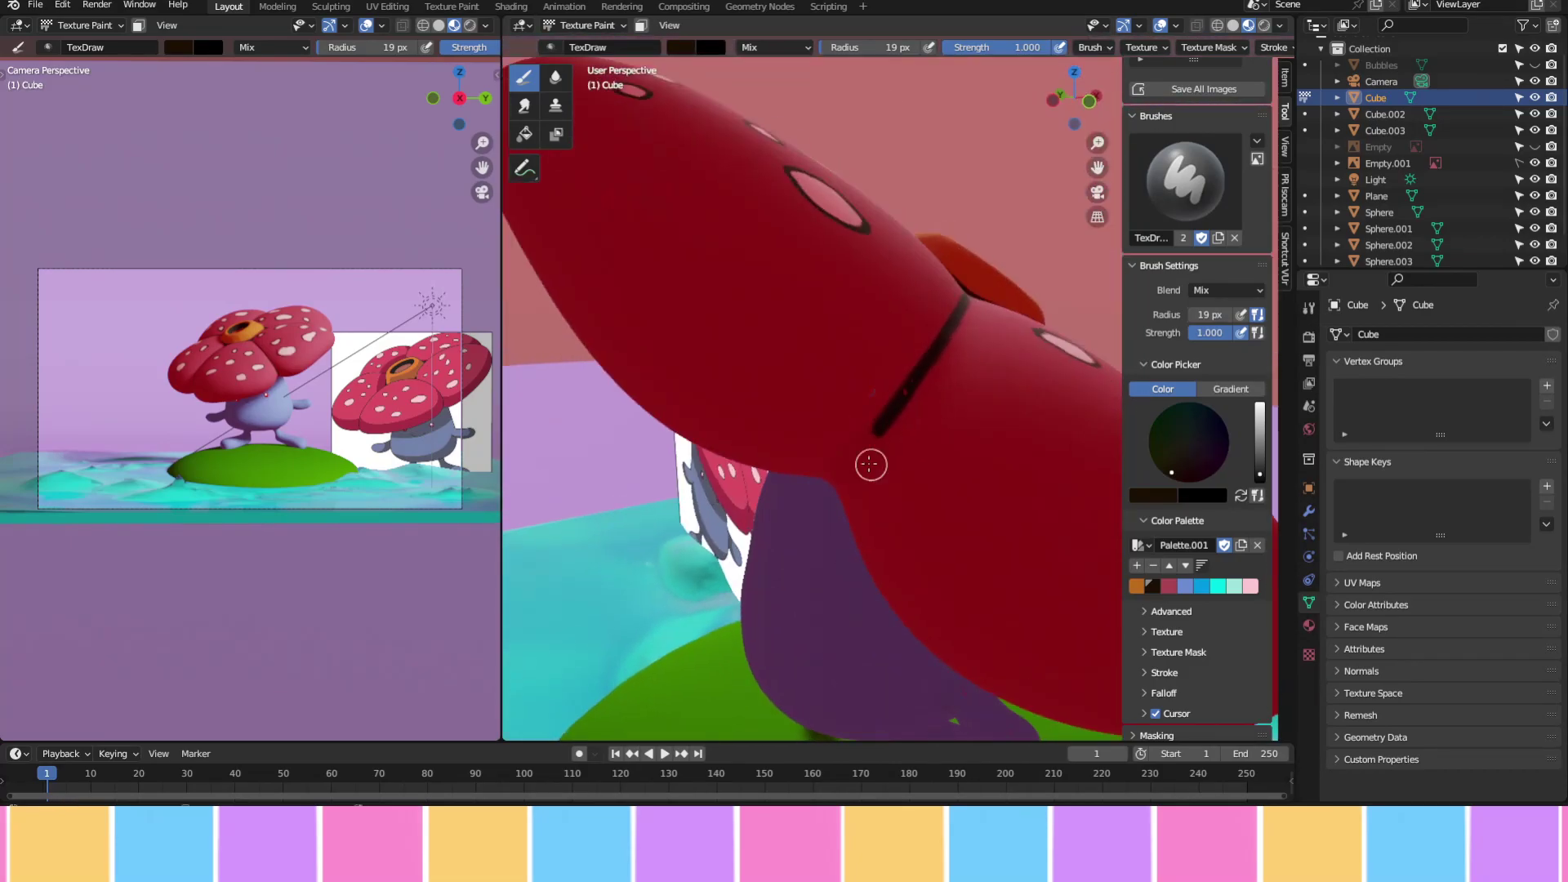
pyautogui.scroll(-3, 858, 455)
pyautogui.moveTo(977, 353); pyautogui.dragTo(952, 420, button='middle')
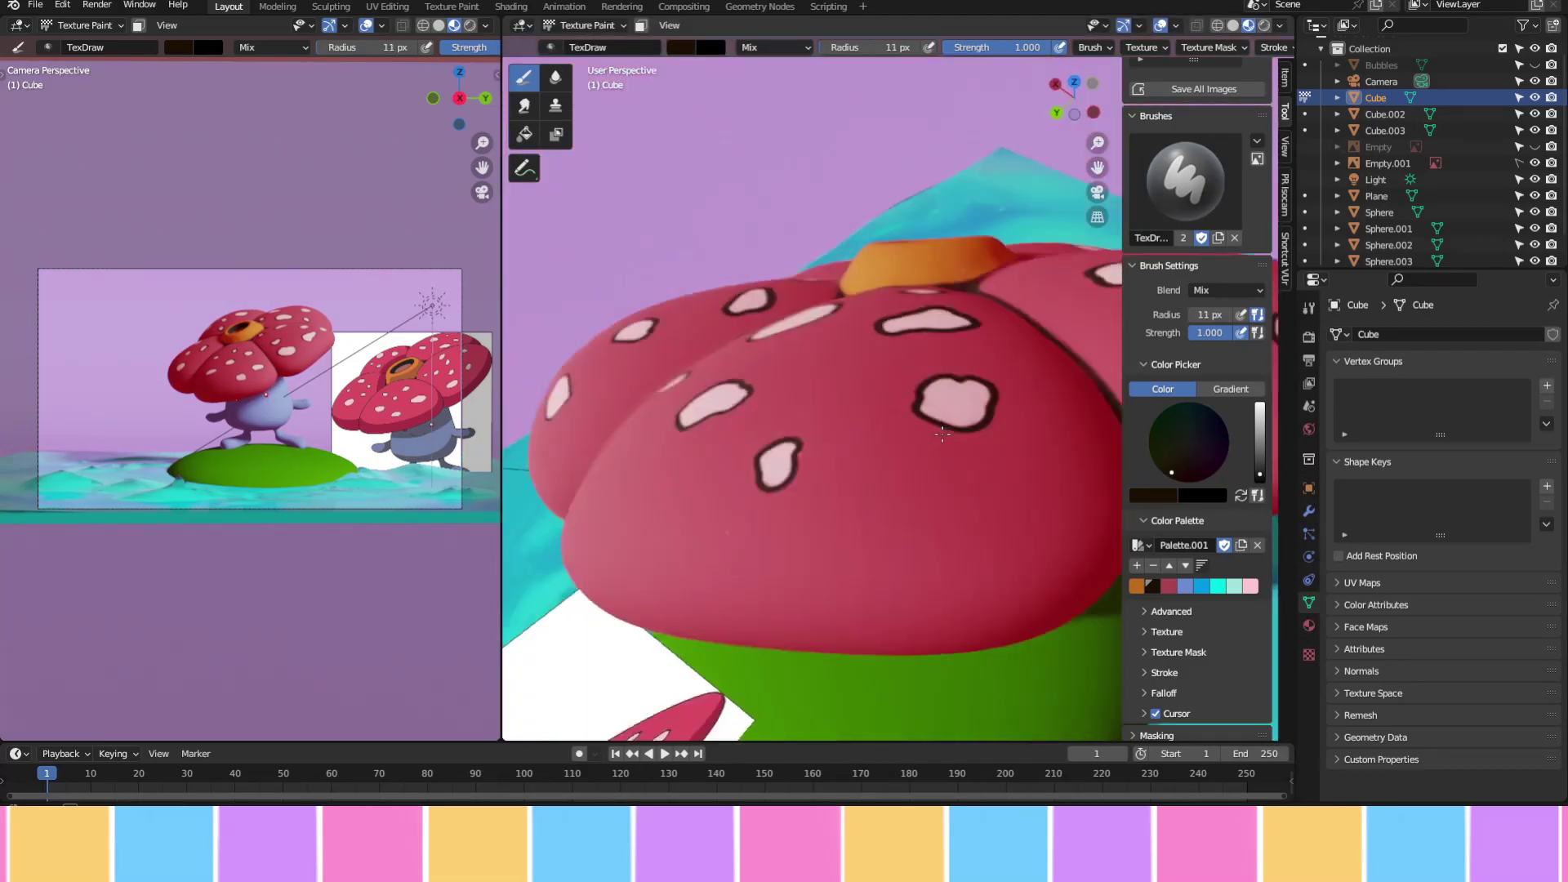
pyautogui.scroll(2, 952, 420)
pyautogui.moveTo(882, 317); pyautogui.dragTo(952, 421)
pyautogui.moveTo(992, 488)
pyautogui.mouseDown(button='middle')
pyautogui.moveTo(923, 489)
pyautogui.moveTo(880, 523)
pyautogui.mouseUp(button='middle')
pyautogui.scroll(2, 923, 488)
# Hide the Empty.001 reference, sample the petal red, and paint soft shading along petal seams
pyautogui.press('f')
pyautogui.click(853, 488)
pyautogui.press('s')
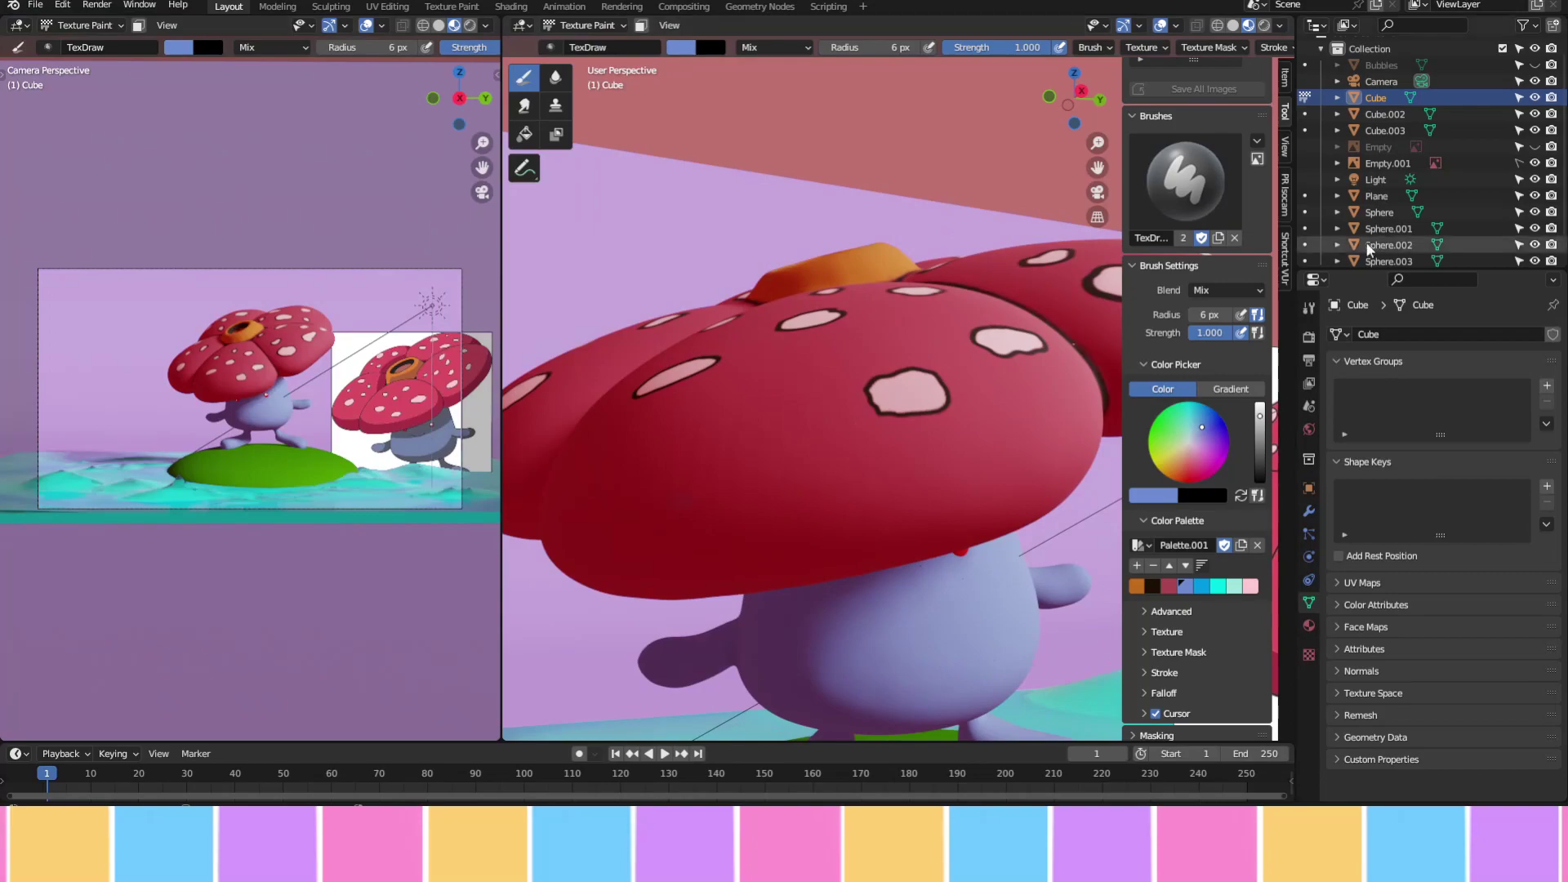
pyautogui.click(1534, 163)
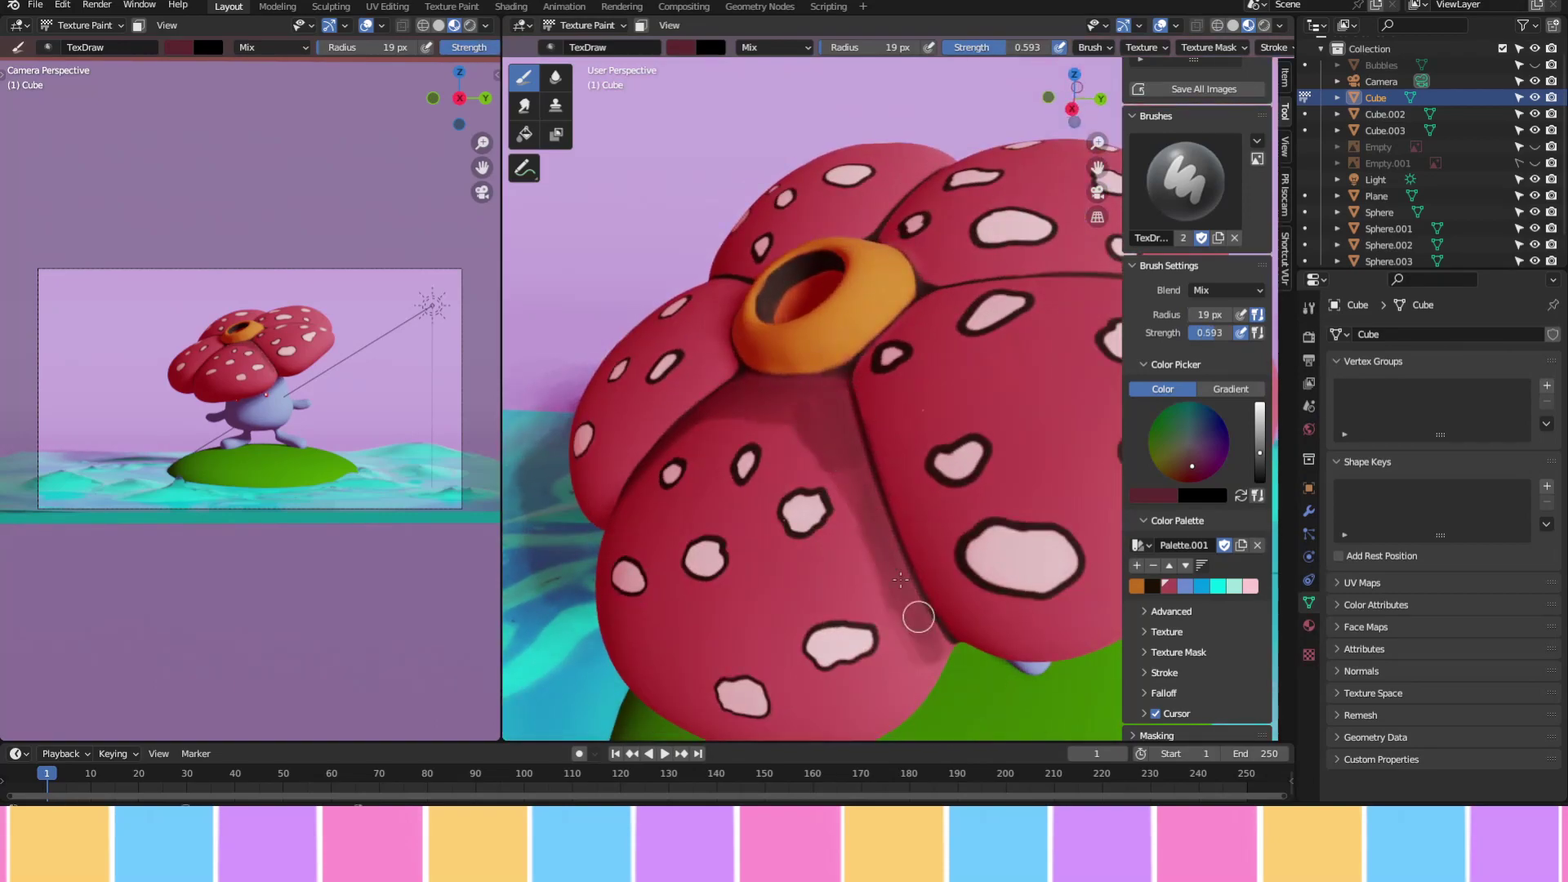
pyautogui.press('s')
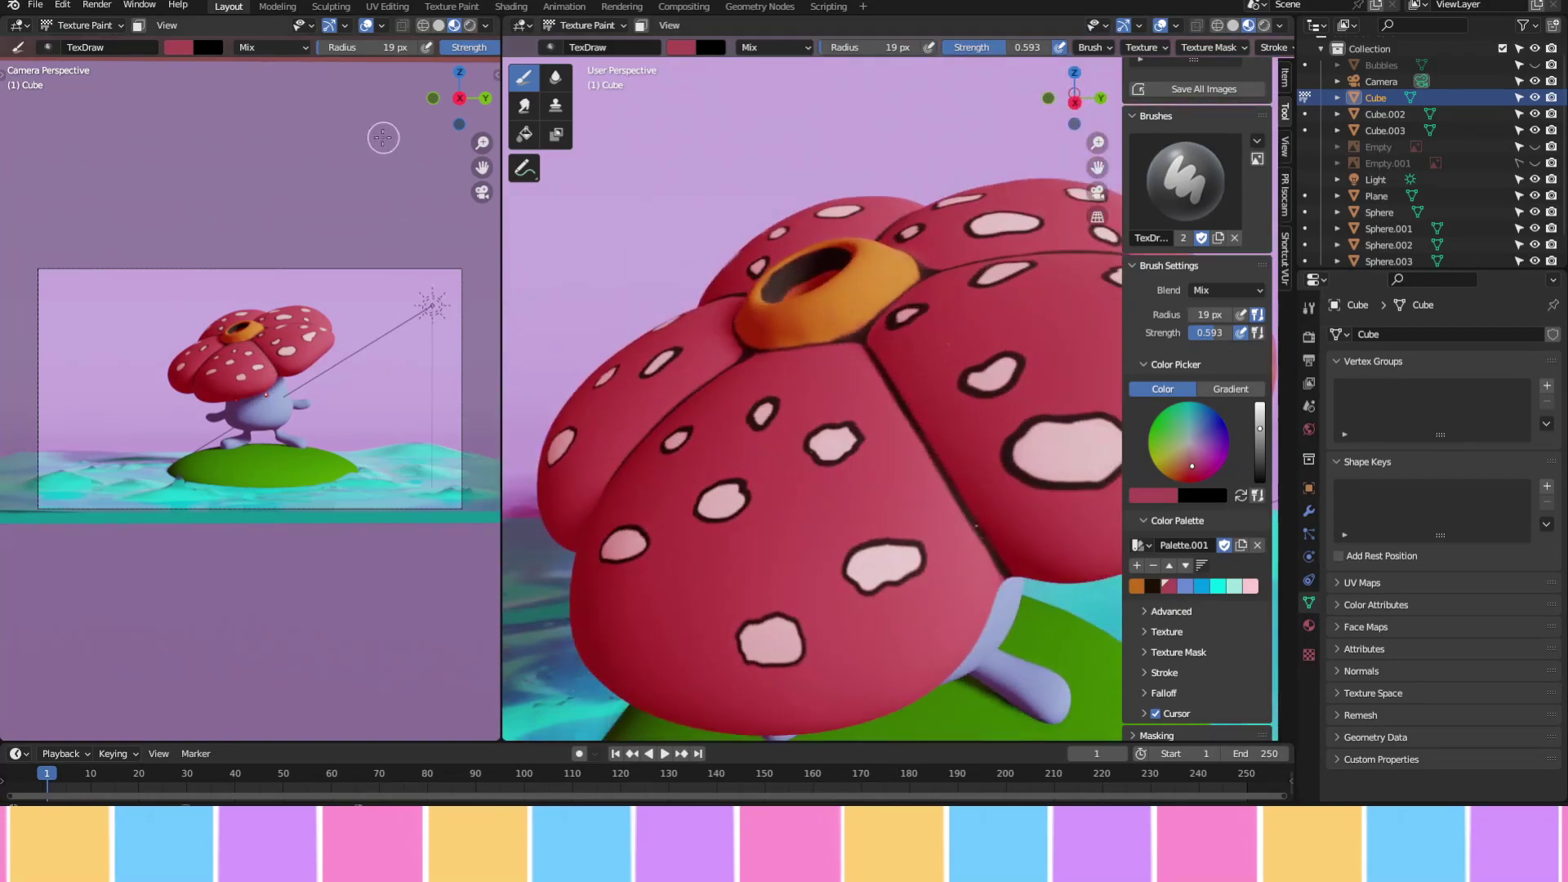
pyautogui.scroll(-8, 910, 533)
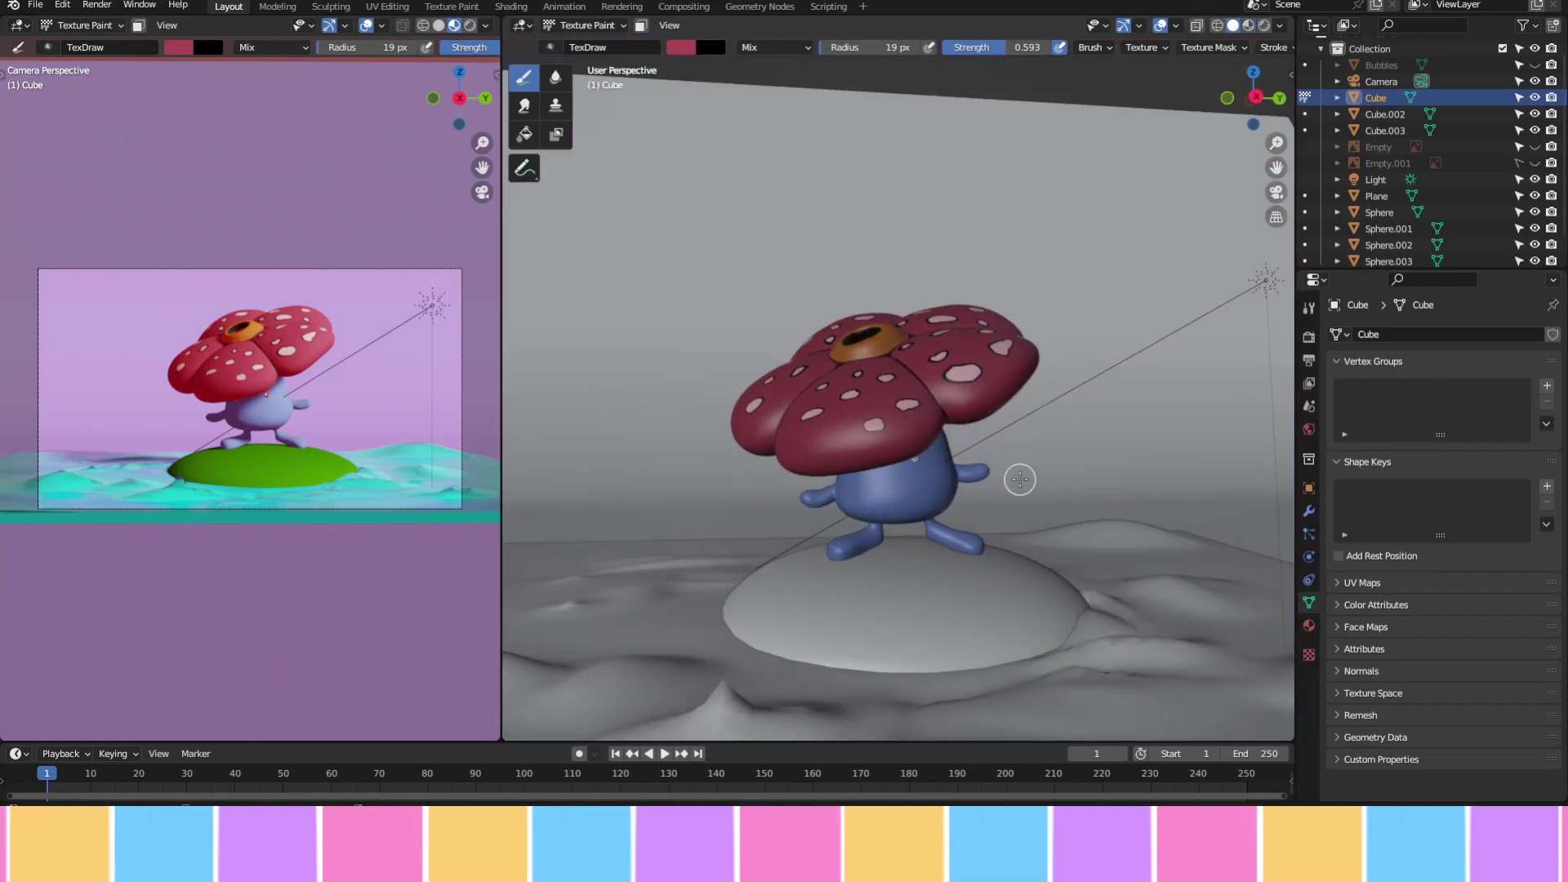
# Add a cube, stretch it along Z into a tall column, isolate it, and add a loop cut
pyautogui.hotkey('shift', 'a')
pyautogui.press('s')
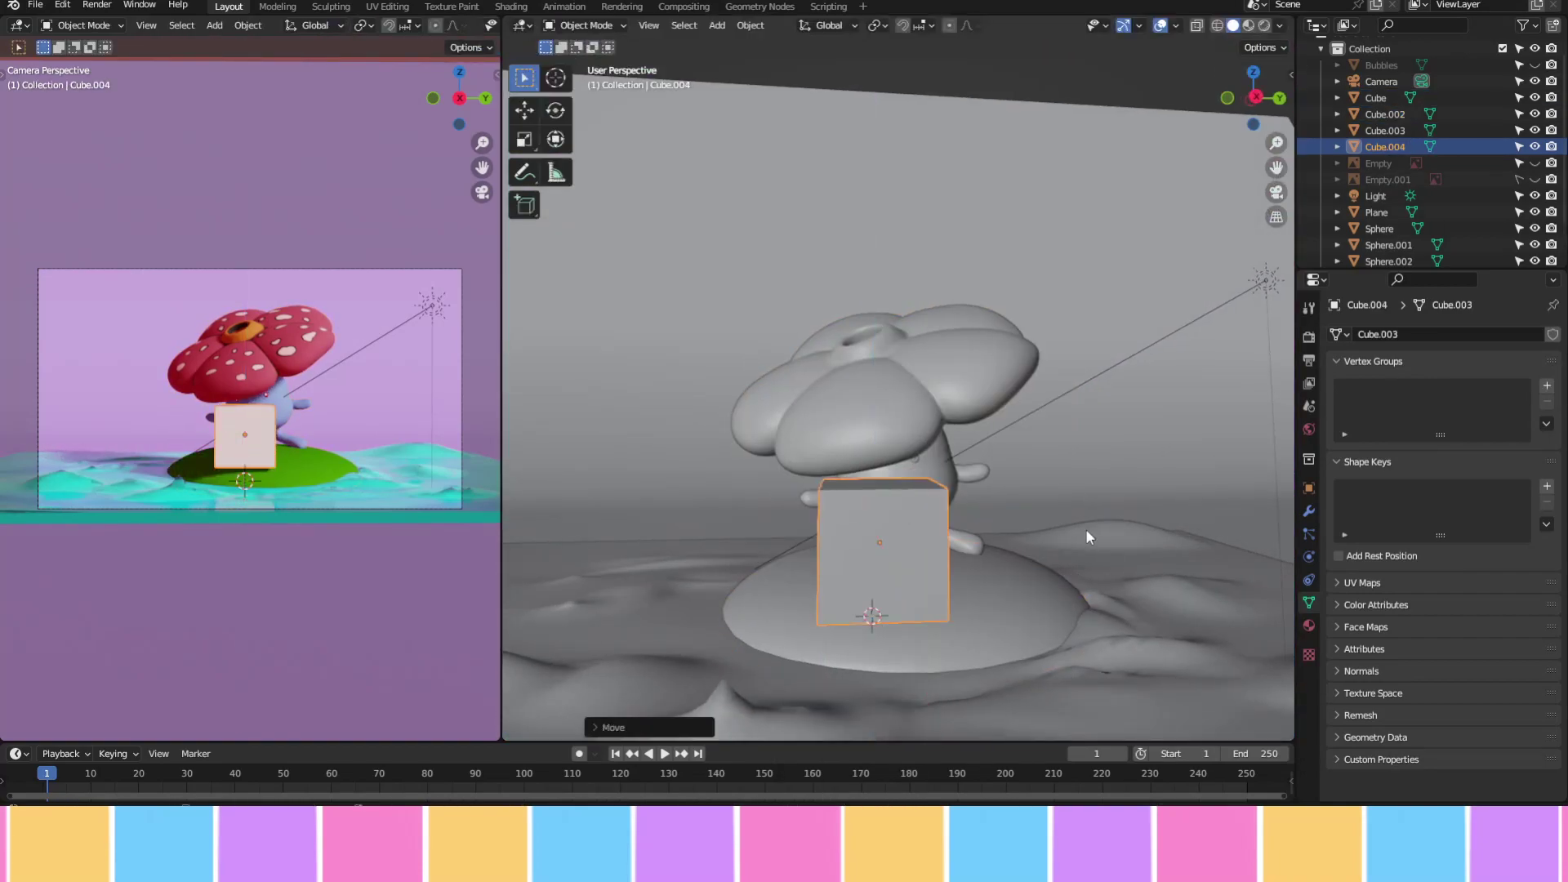
pyautogui.press('Return')
pyautogui.press('s')
pyautogui.press('z')
pyautogui.press('KP_Divide')
pyautogui.press('Tab')
pyautogui.hotkey('ctrl', 'r')
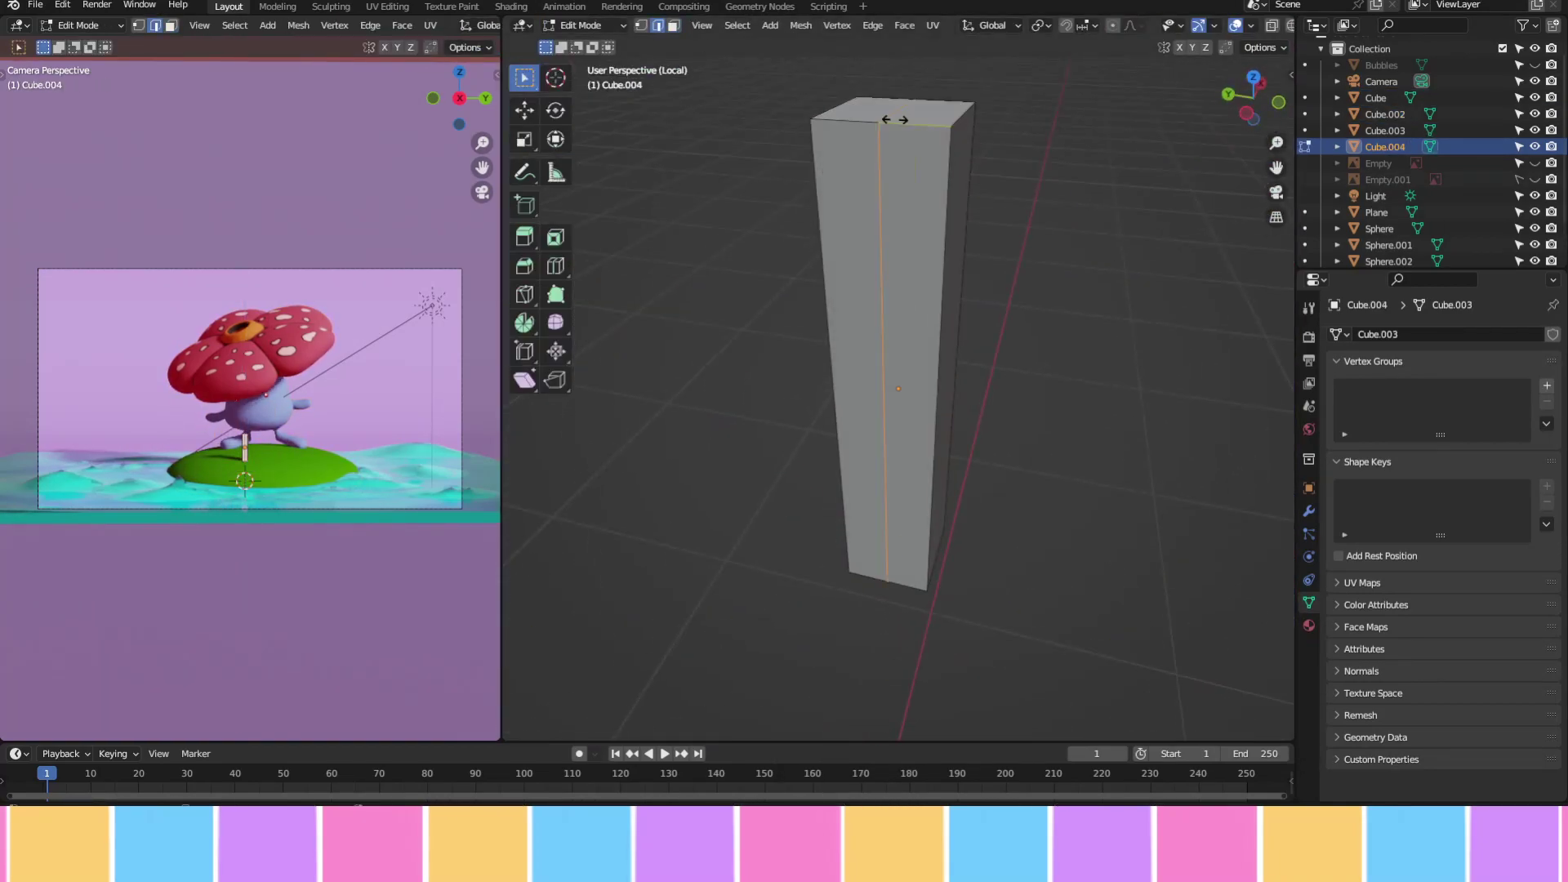
pyautogui.click(966, 269)
# Taper the column's top face to a point, shift the tip sideways, and resize the mesh
pyautogui.moveTo(965, 270); pyautogui.dragTo(769, 69, button='middle')
pyautogui.press('3')
pyautogui.click(898, 151)
pyautogui.press('s')
pyautogui.click(787, 135)
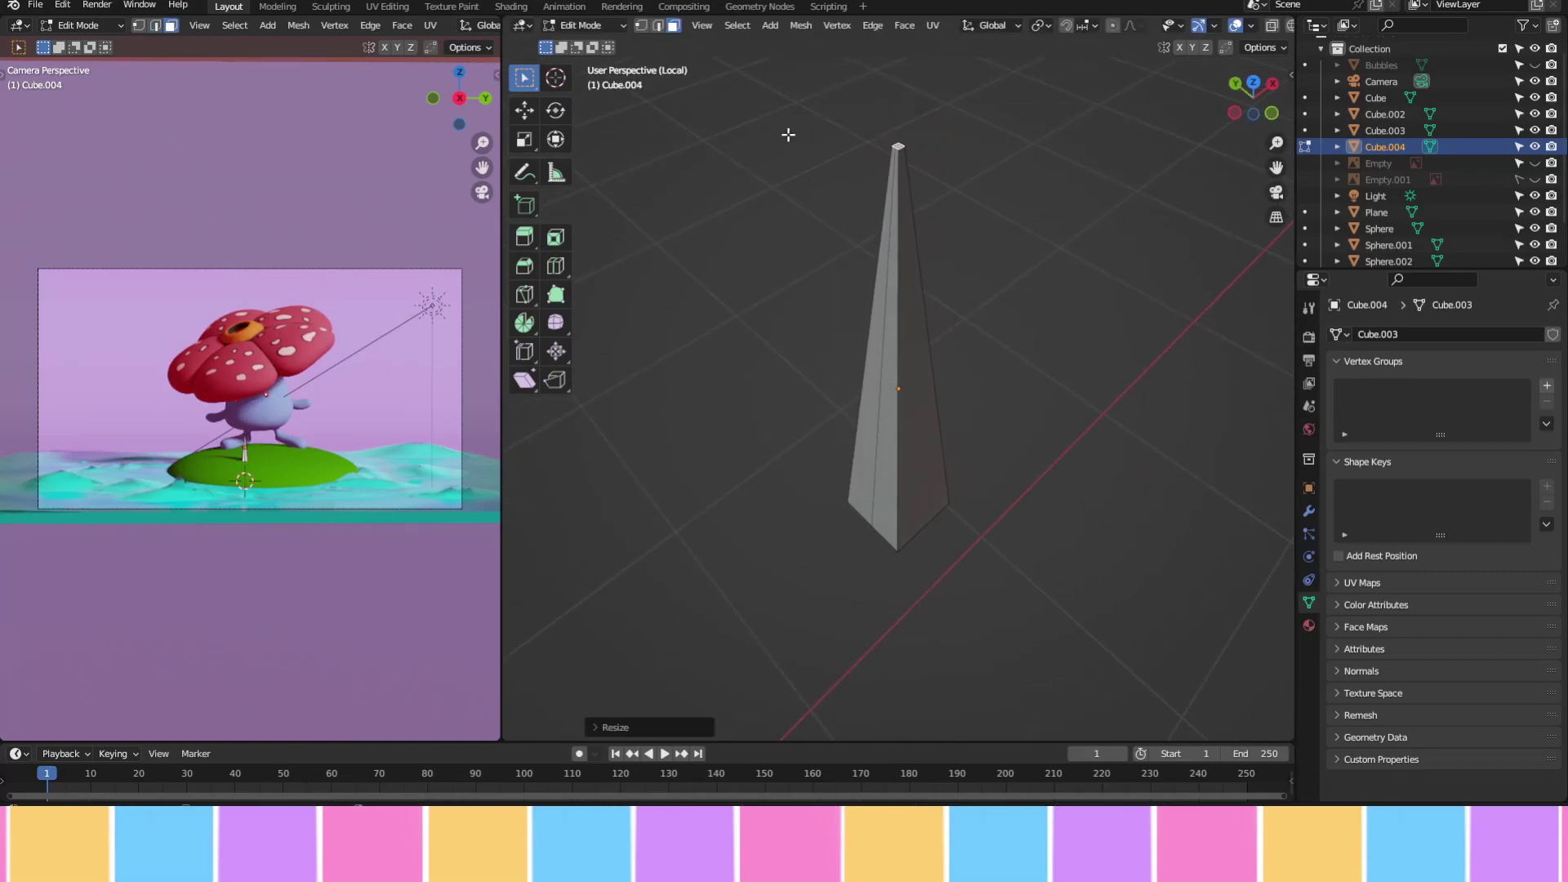
pyautogui.click(906, 300)
pyautogui.moveTo(906, 300); pyautogui.dragTo(898, 304, button='middle')
pyautogui.moveTo(997, 311); pyautogui.dragTo(1064, 402, button='middle')
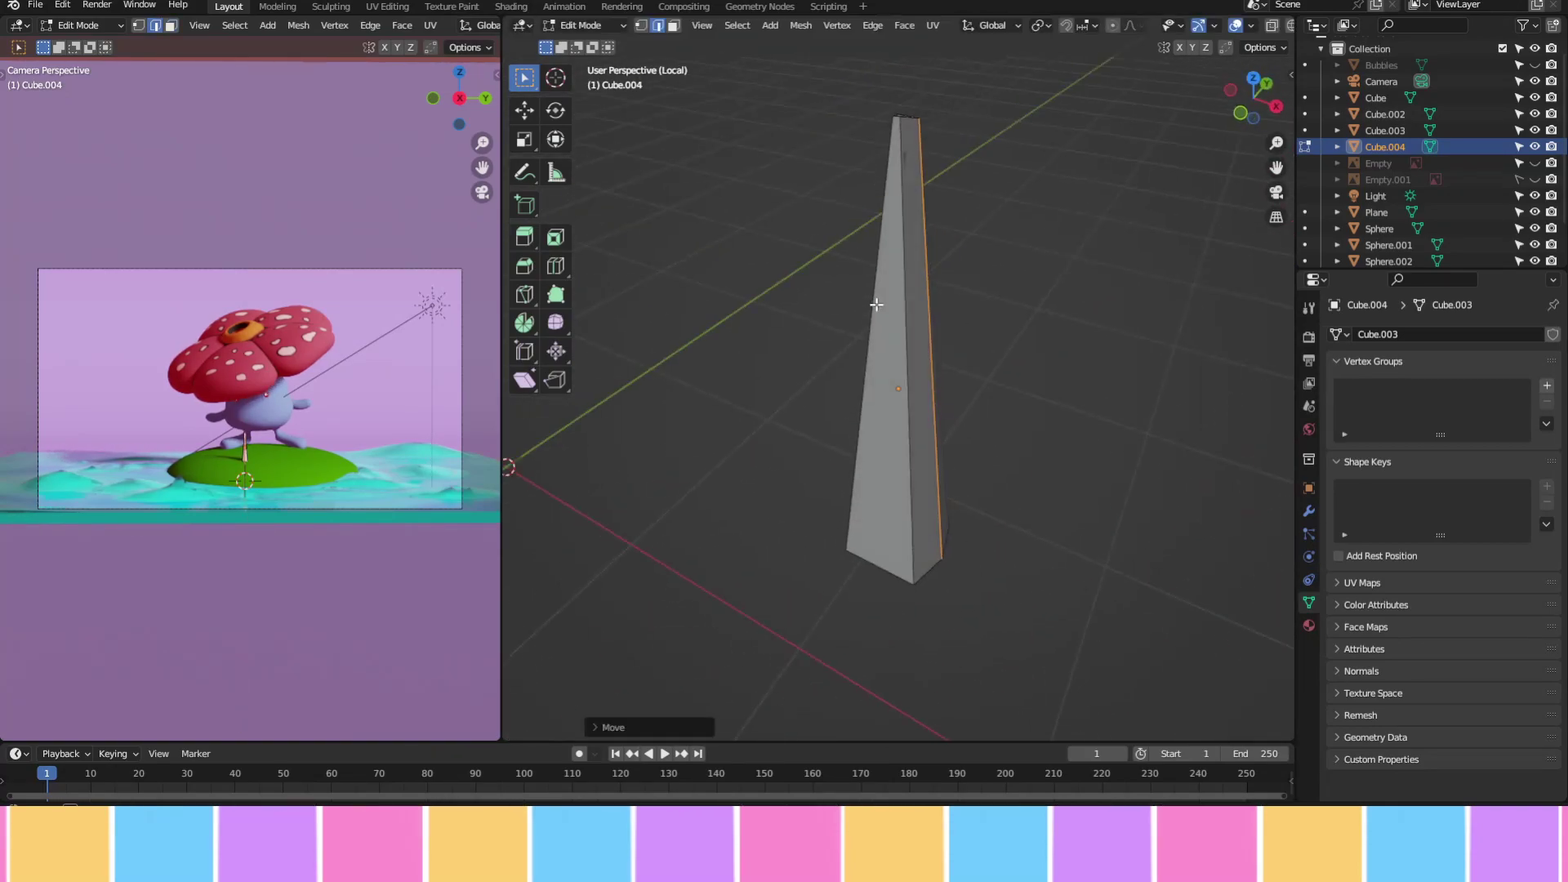
pyautogui.press('a')
pyautogui.press('s')
pyautogui.click(898, 397)
pyautogui.moveTo(786, 112); pyautogui.dragTo(1170, 335, button='middle')
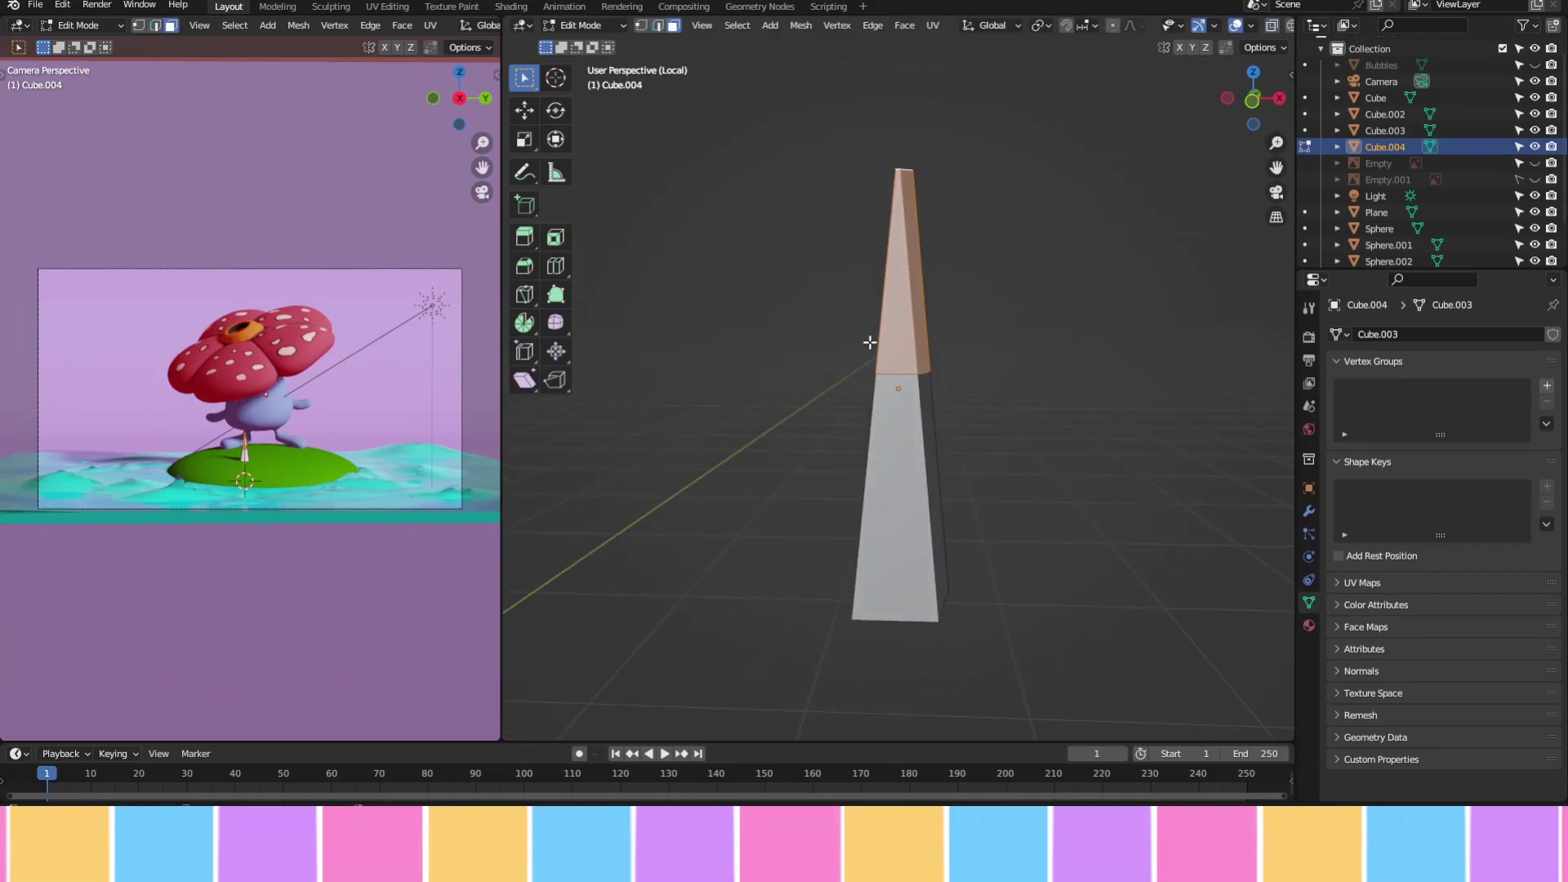
pyautogui.hotkey('alt', 'z')
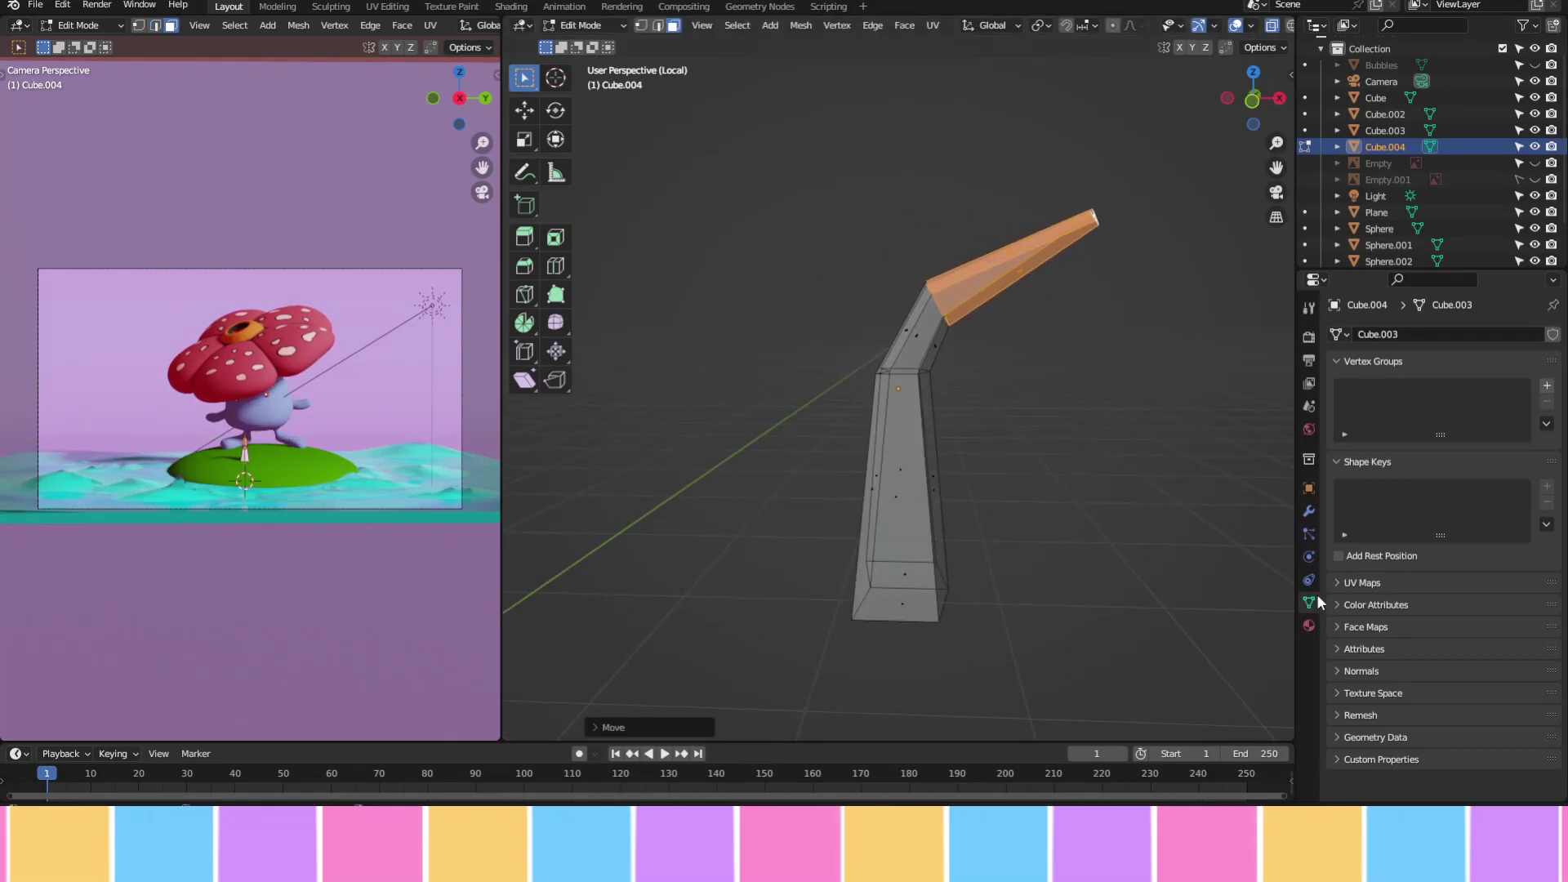
# Subdivide the spike at level 3, shade it smooth, shrink it, and place it on the island
pyautogui.hotkey('ctrl', '3')
pyautogui.press('Tab')
pyautogui.rightClick(876, 384)
pyautogui.click(876, 384)
pyautogui.press('s')
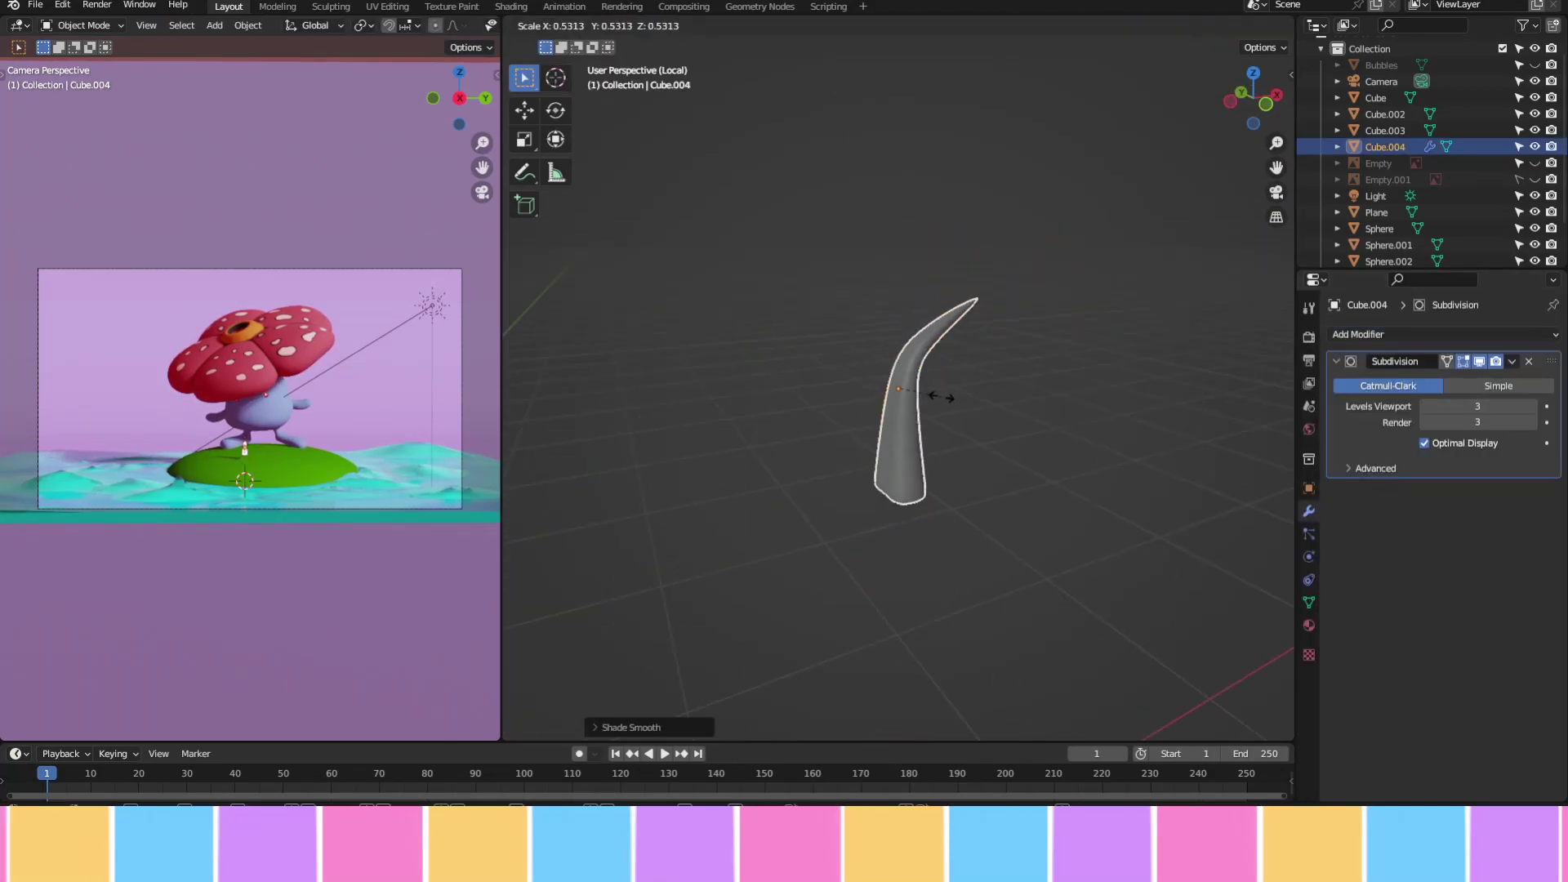
pyautogui.click(941, 397)
pyautogui.press('KP_Divide')
# Move the horn's origin to the 3D cursor at its base and rotate a copy around it
pyautogui.press('r')
pyautogui.click(947, 451)
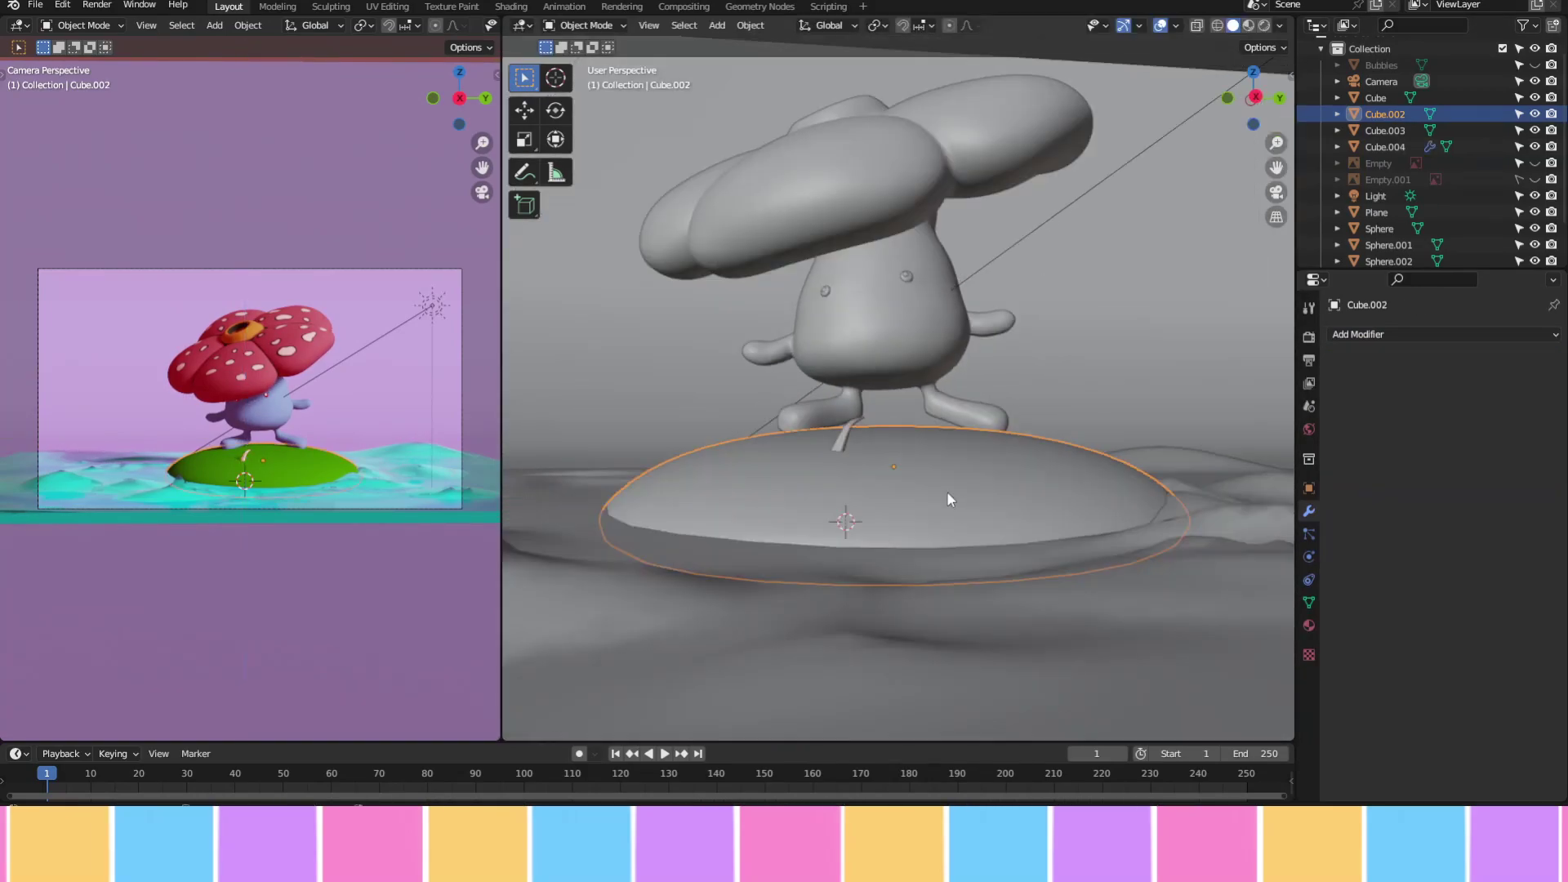
pyautogui.press('KP_Divide')
pyautogui.press('KP_7')
pyautogui.click(934, 450)
pyautogui.click(524, 78)
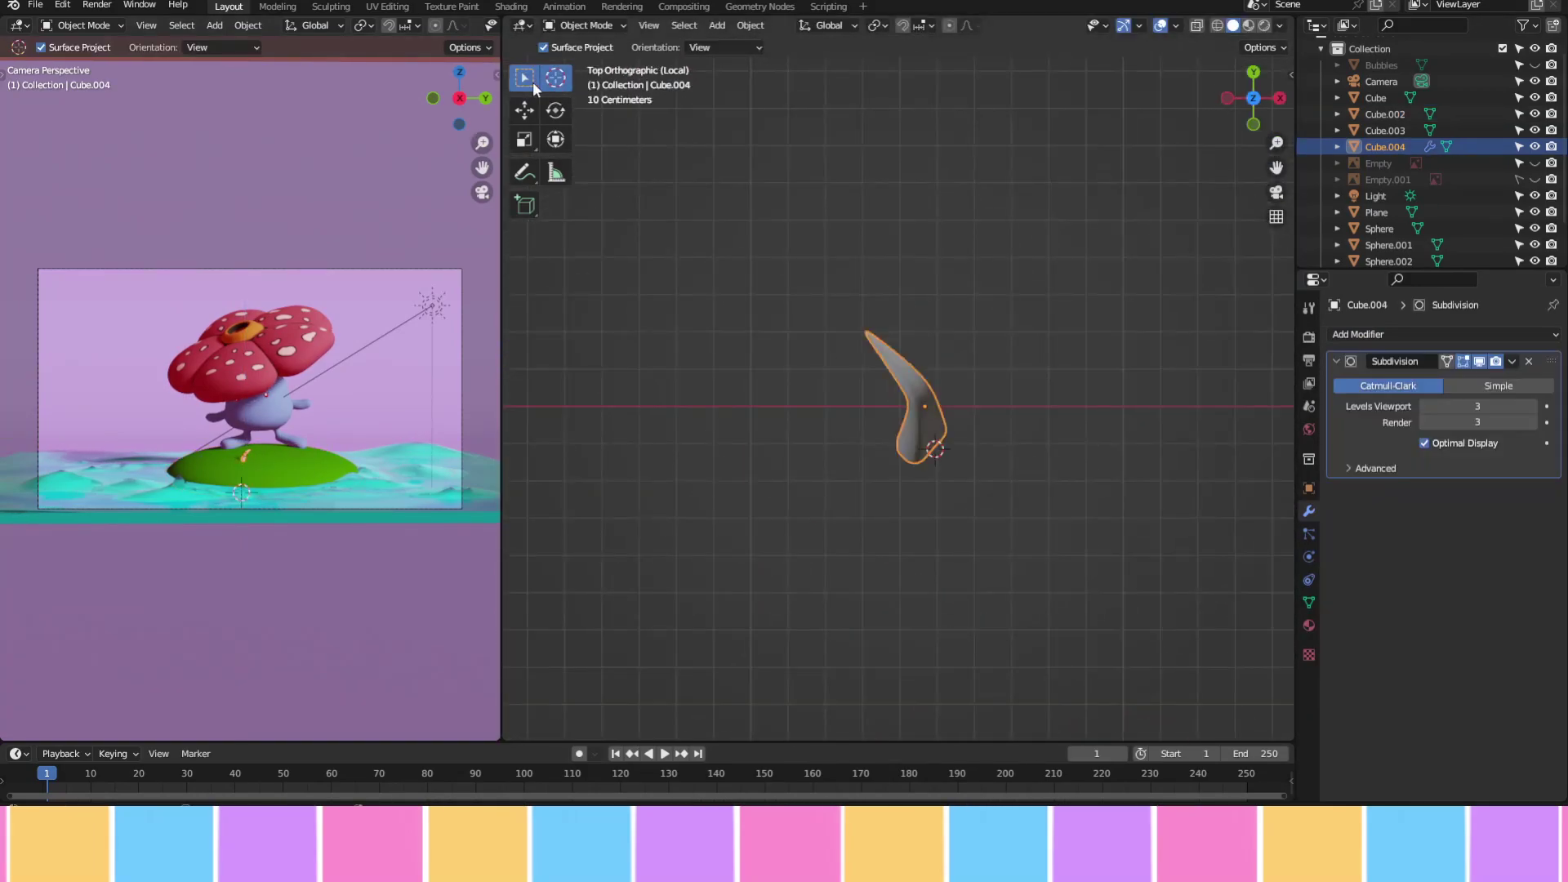
pyautogui.rightClick(952, 356)
pyautogui.click(1043, 480)
pyautogui.press('r')
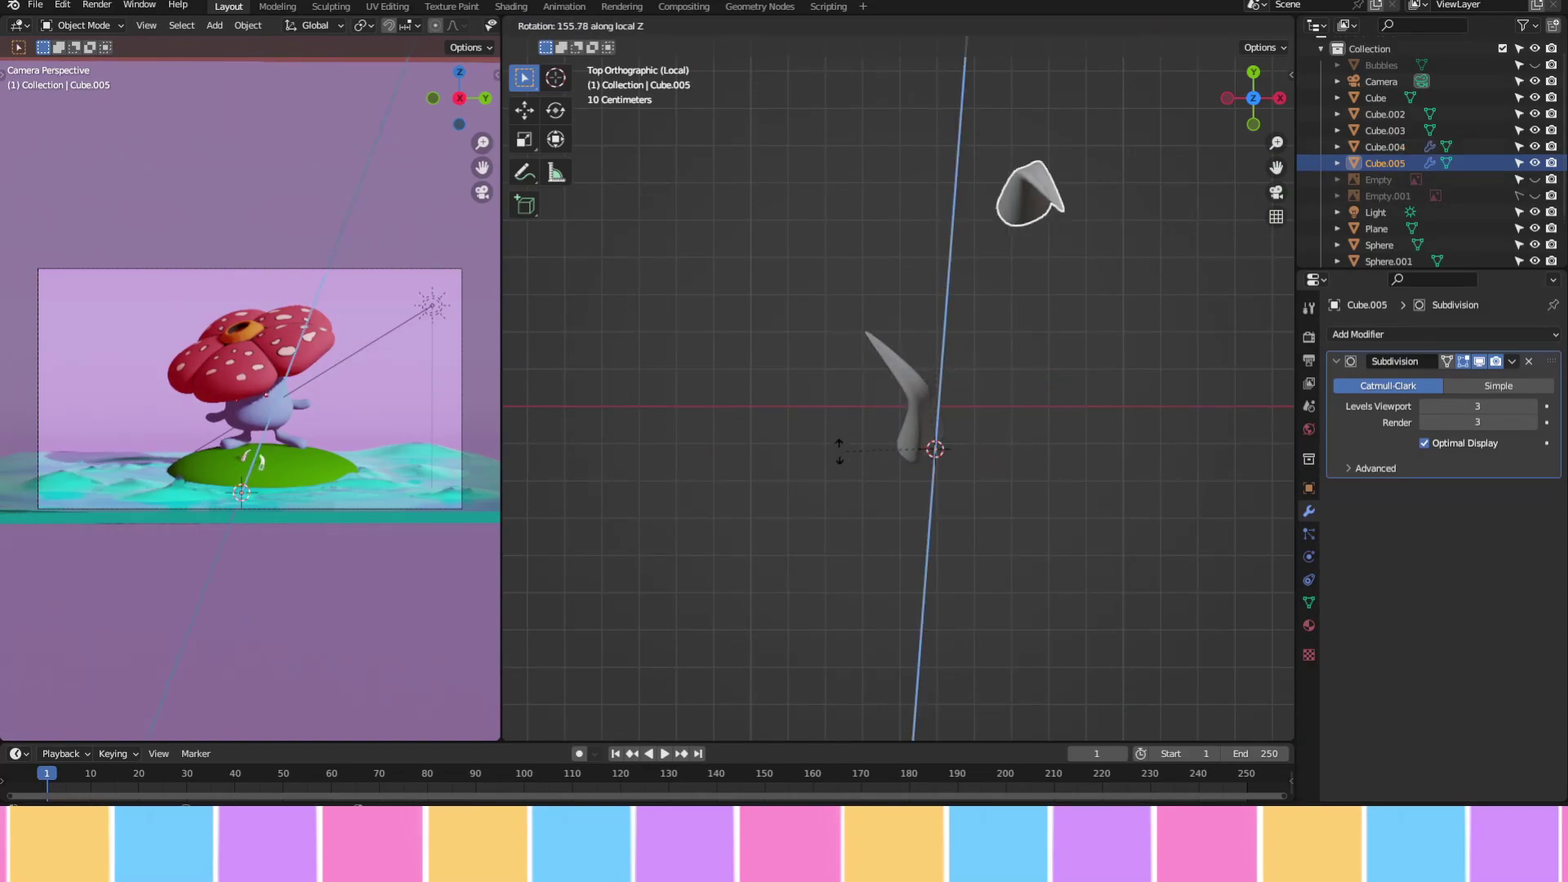
pyautogui.hotkey('ctrl', 'z')
pyautogui.rightClick(1029, 489)
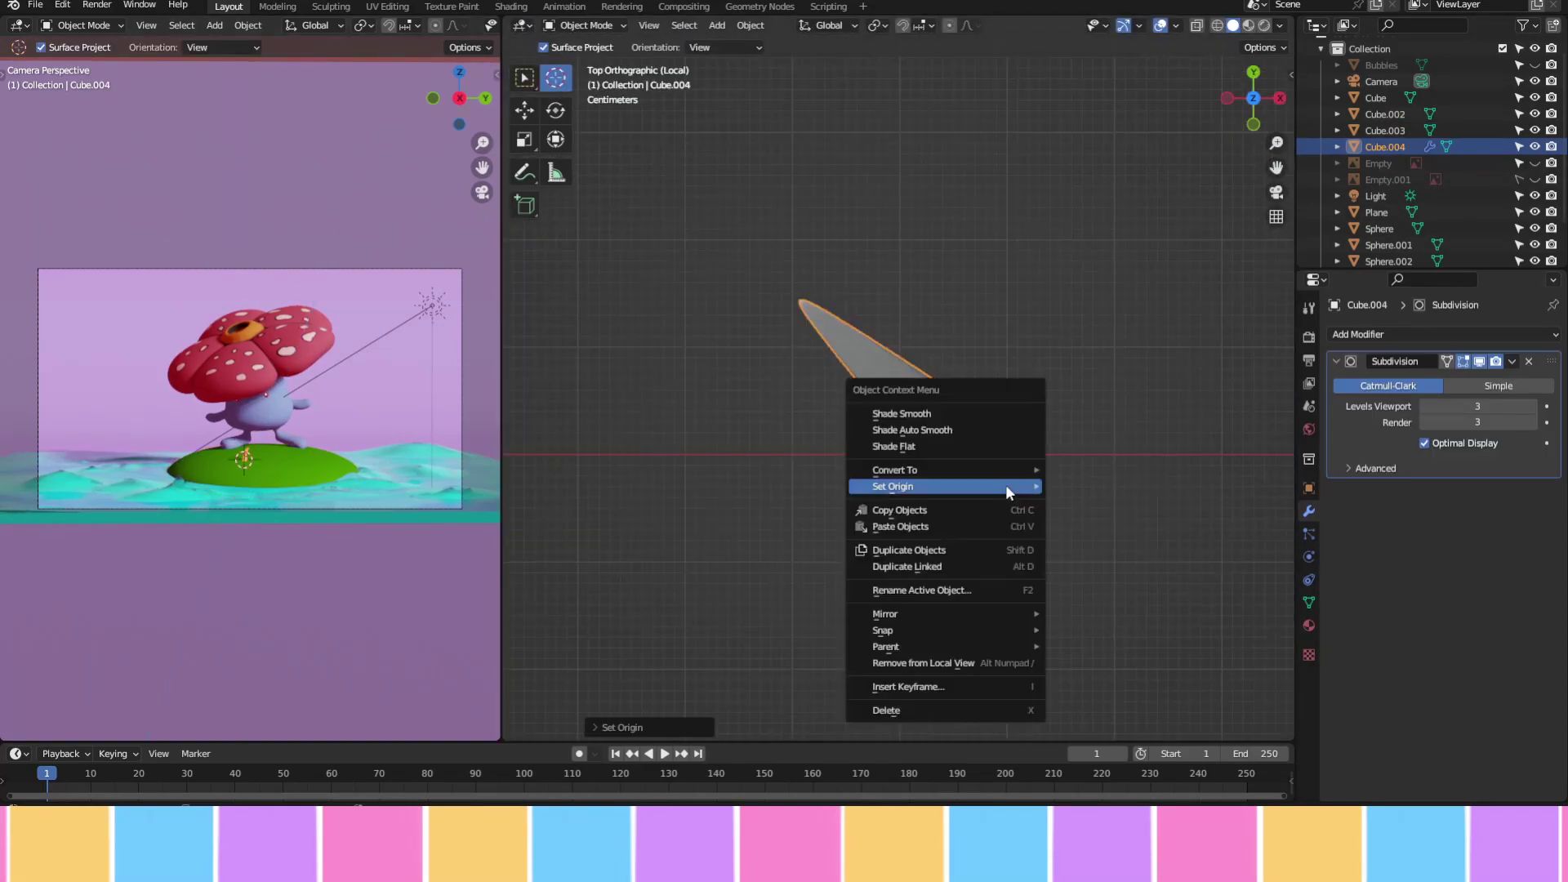
pyautogui.click(1061, 490)
pyautogui.press('r')
pyautogui.click(1018, 476)
# Duplicate the horns into a four-point star, shrink the copies and lower them vertically
pyautogui.hotkey('shift', 'd')
pyautogui.press('r')
pyautogui.click(1058, 576)
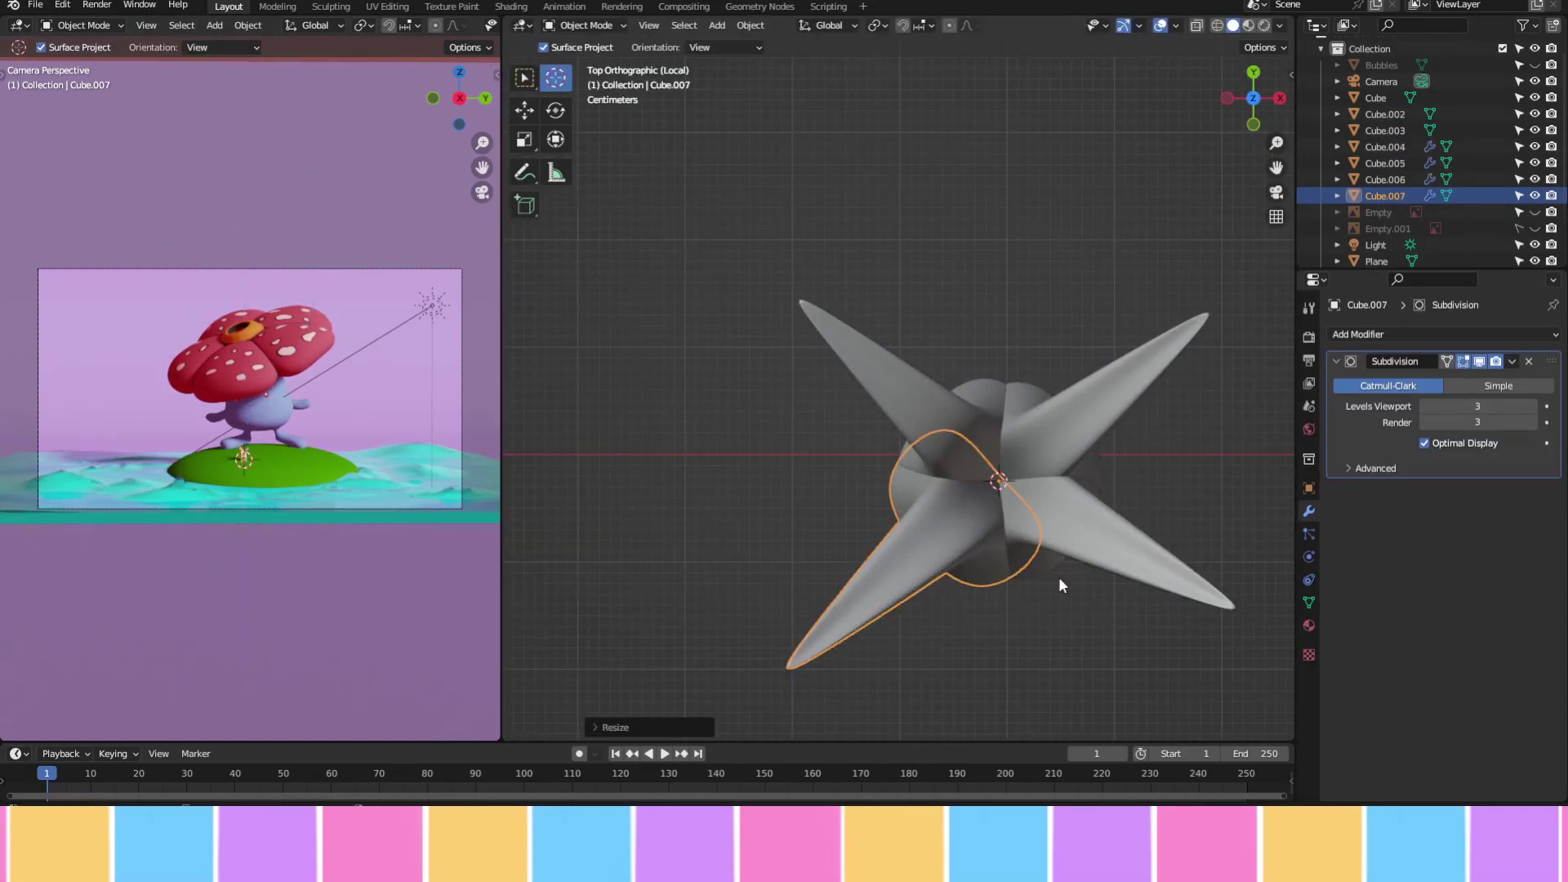
pyautogui.hotkey('shift', 'd')
pyautogui.press('s')
pyautogui.click(1078, 515)
pyautogui.moveTo(1078, 515); pyautogui.dragTo(1028, 449, button='middle')
pyautogui.press('g')
pyautogui.press('z')
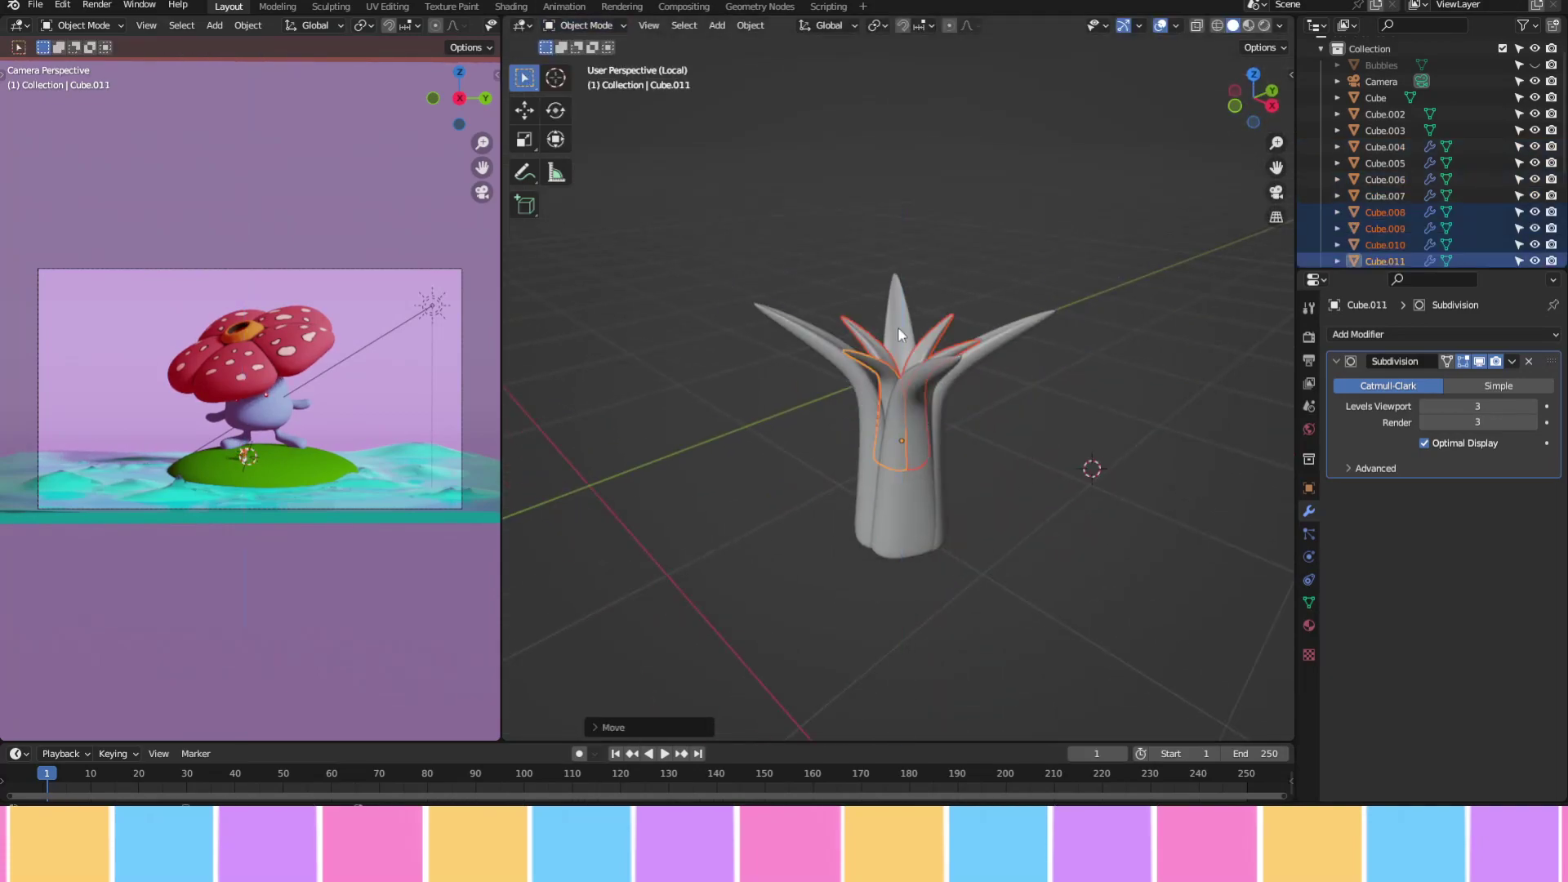
pyautogui.press('KP_Divide')
# Shrink the star plant and drop a duplicate onto the island
pyautogui.press('s')
pyautogui.click(967, 443)
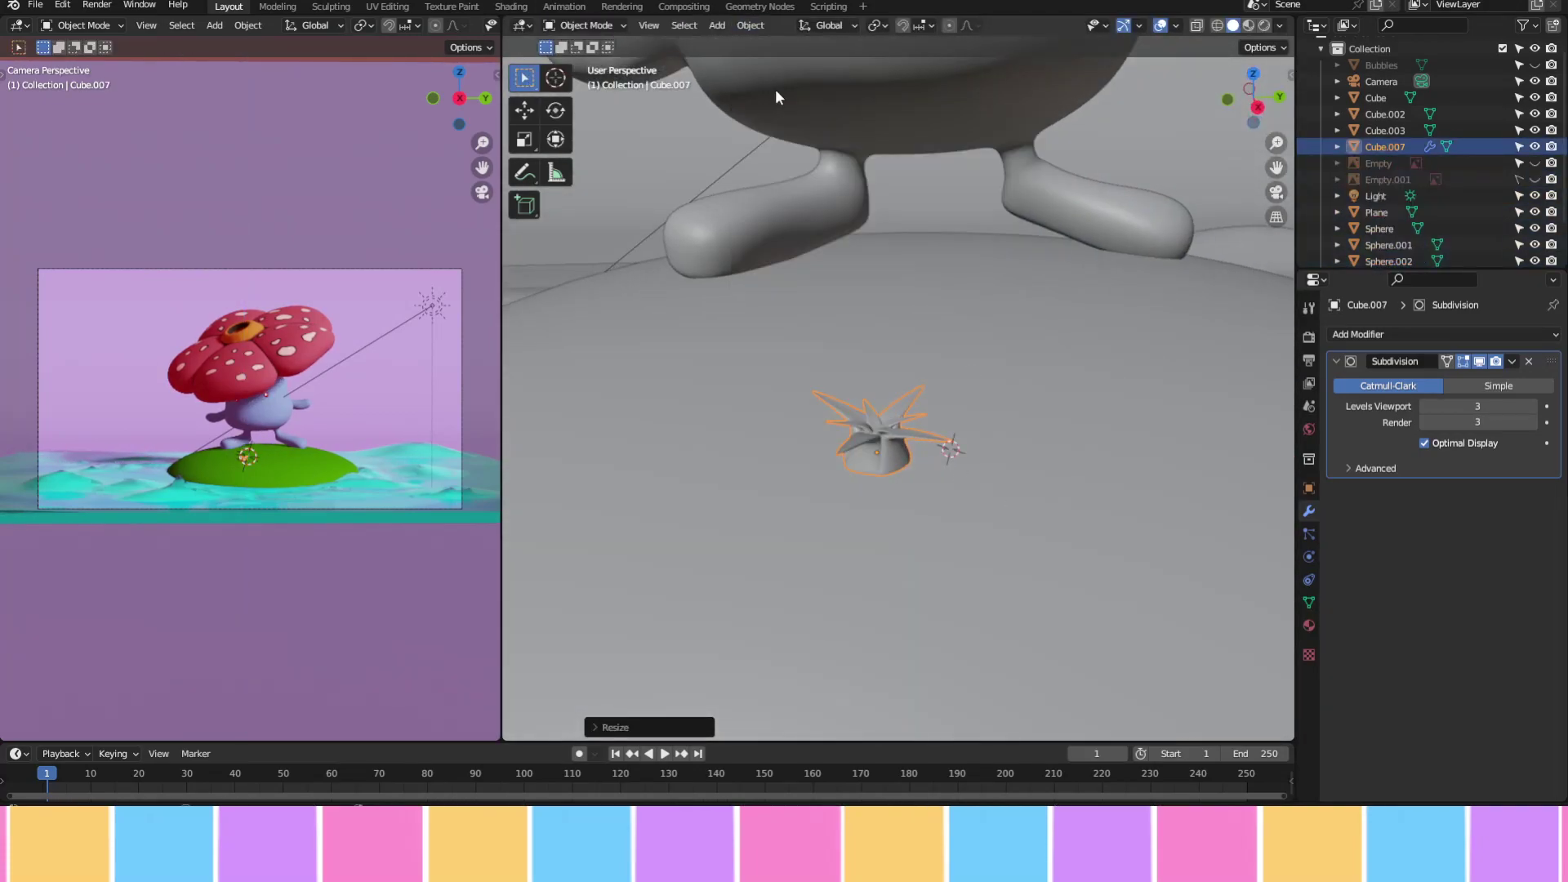
pyautogui.hotkey('shift', 'd')
pyautogui.scroll(-2, 1003, 431)
pyautogui.scroll(-2, 1061, 441)
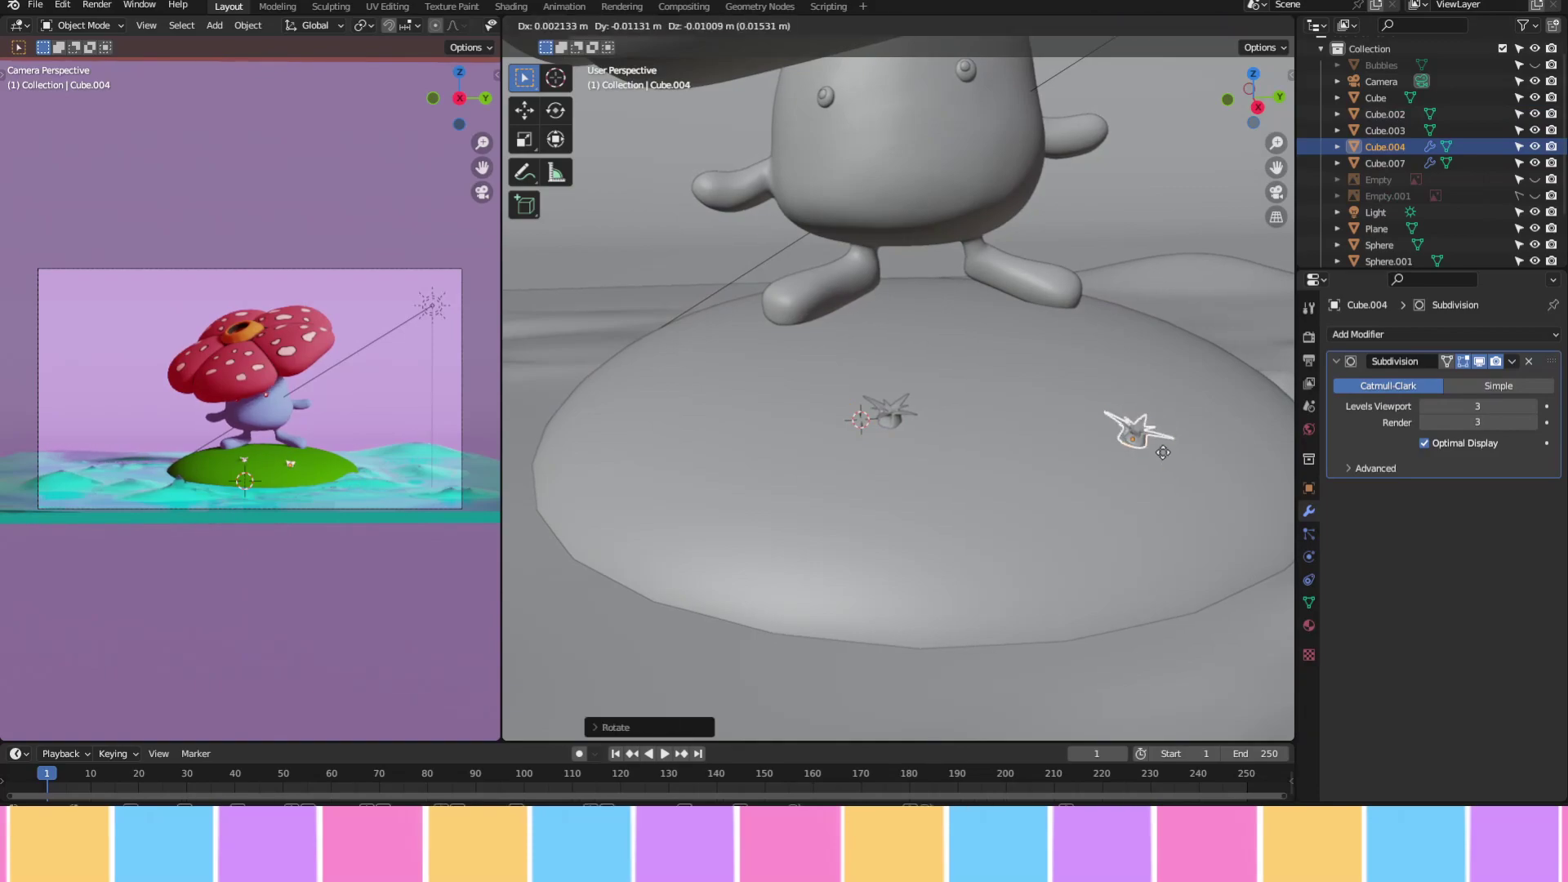
pyautogui.click(1162, 452)
pyautogui.moveTo(1162, 451); pyautogui.dragTo(1128, 428, button='middle')
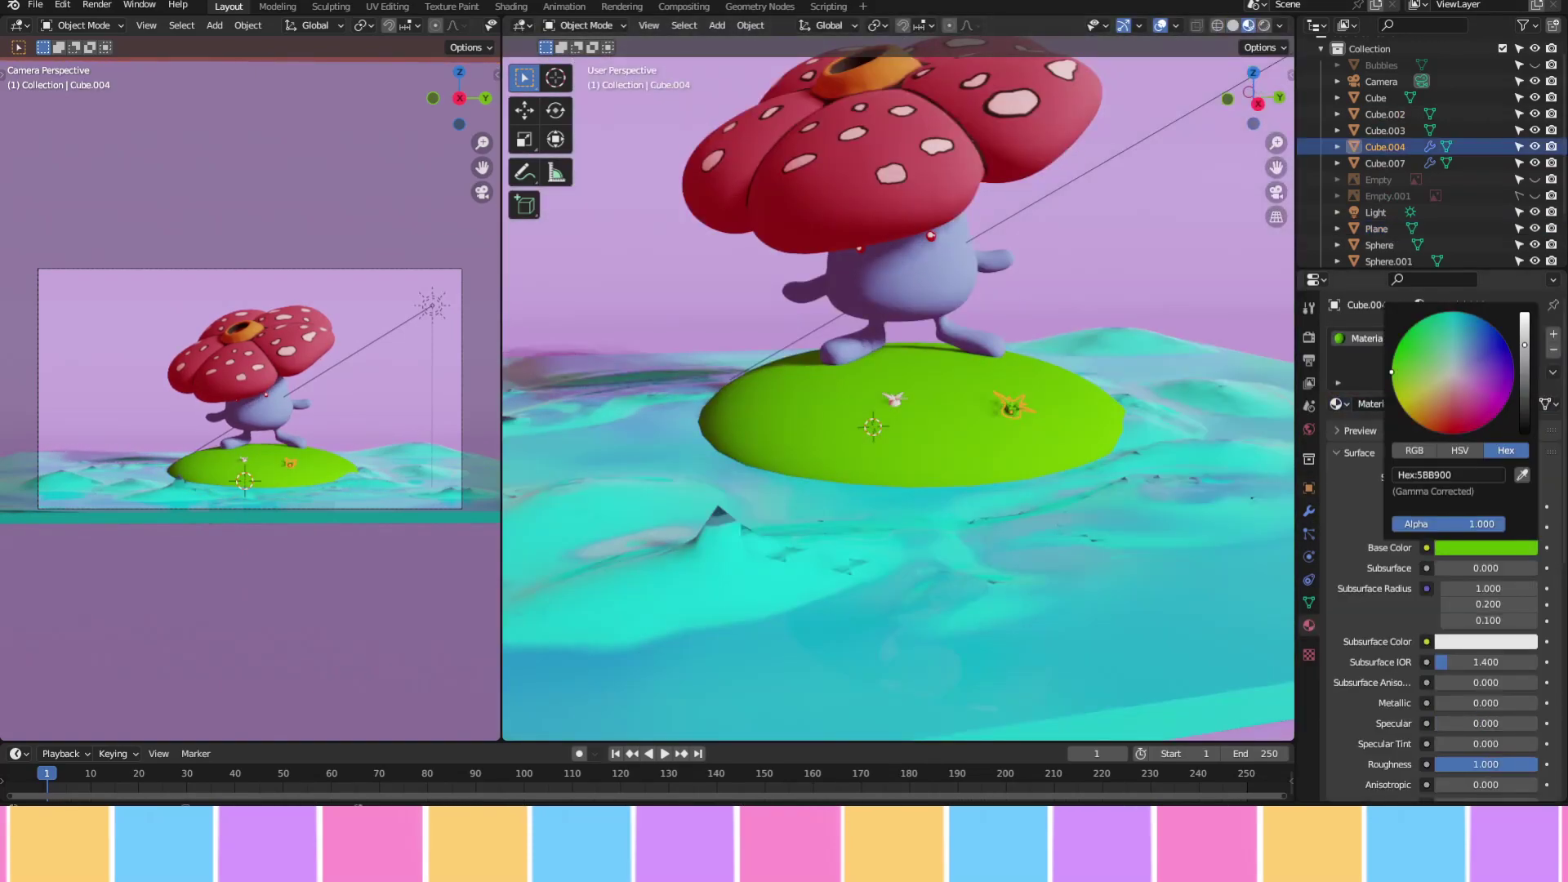
# Darken the plant's base colour to 408300 and reuse that material on another plant
pyautogui.moveTo(1524, 345); pyautogui.dragTo(1486, 373)
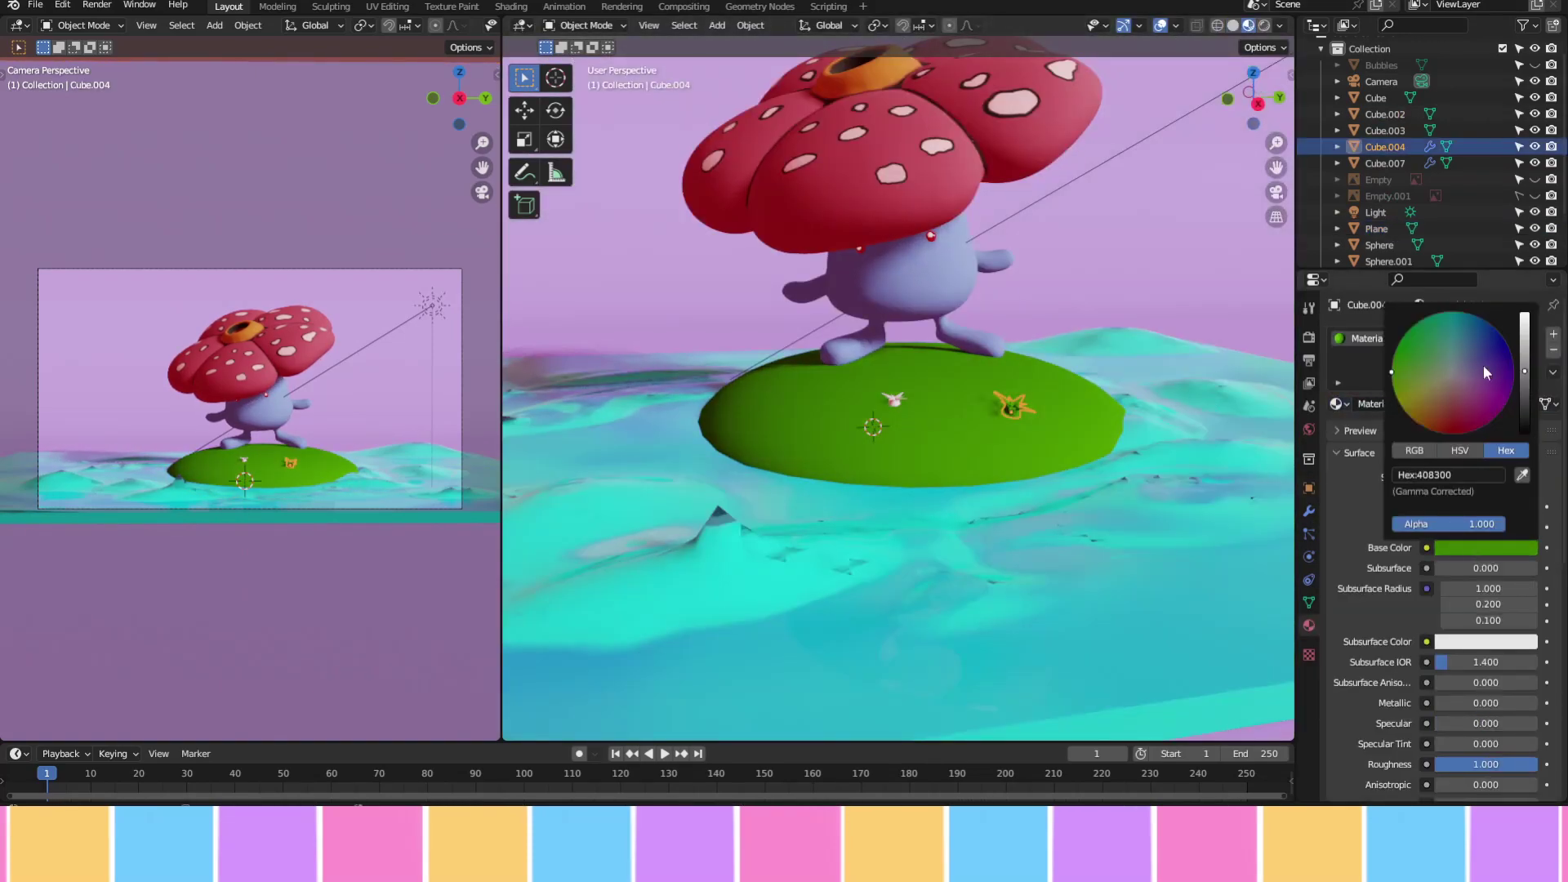
pyautogui.click(1337, 403)
pyautogui.click(1405, 514)
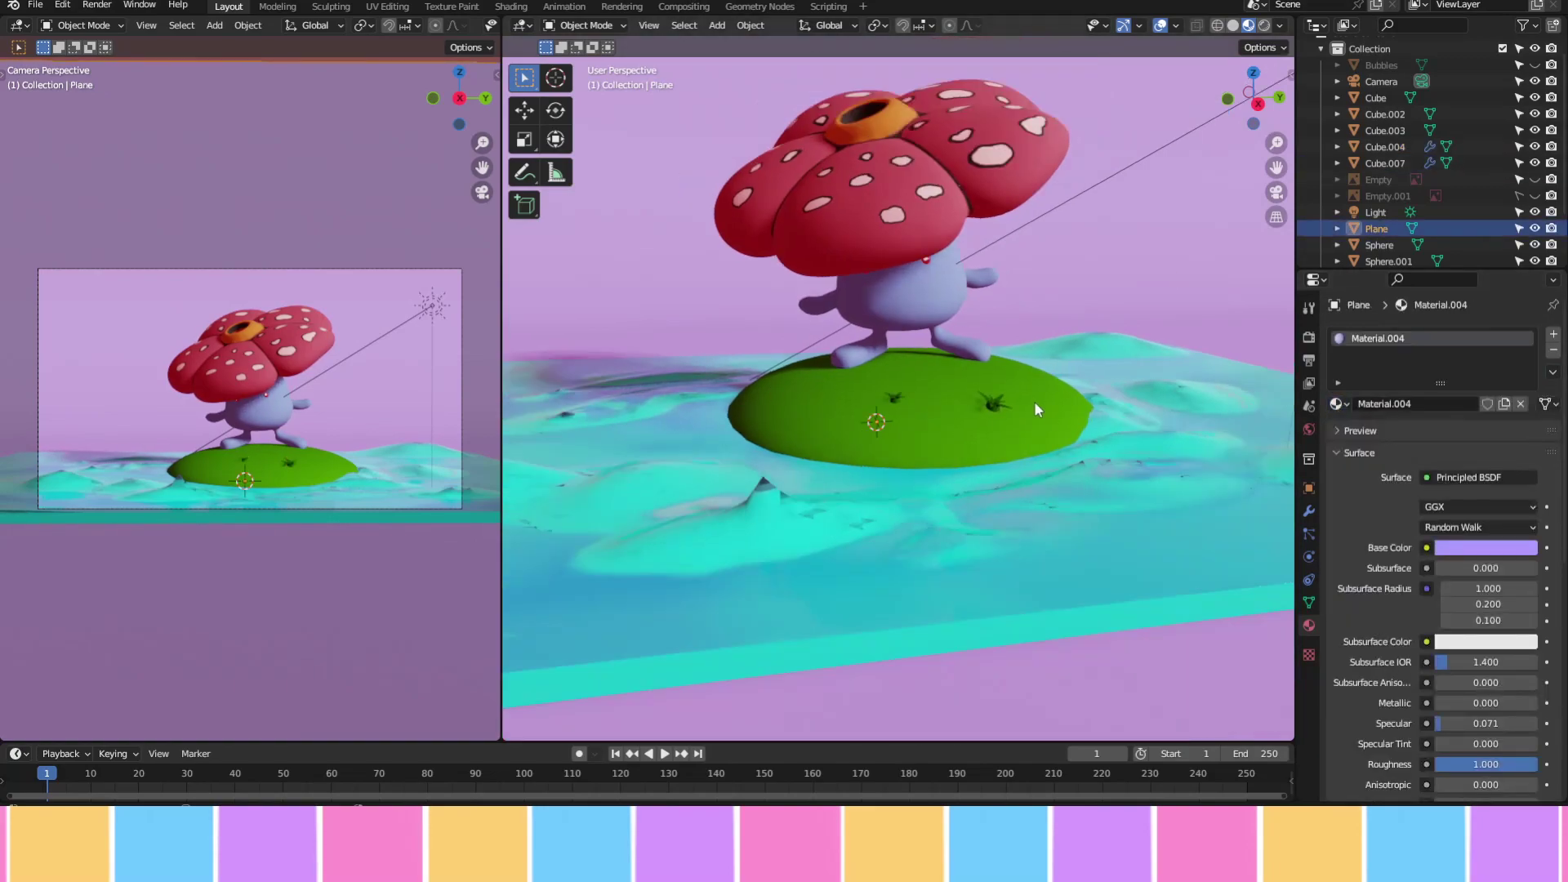
pyautogui.moveTo(1034, 400)
pyautogui.mouseDown(button='middle')
pyautogui.moveTo(991, 463)
pyautogui.moveTo(1085, 485)
pyautogui.moveTo(895, 482)
pyautogui.mouseUp(button='middle')
# Scatter more plant copies across the island, tilting one around the X axis
pyautogui.hotkey('shift', 'd')
pyautogui.click(1013, 377)
pyautogui.press('g')
pyautogui.click(1037, 433)
pyautogui.press('r')
pyautogui.press('x')
pyautogui.hotkey('shift', 'd')
pyautogui.press('z')
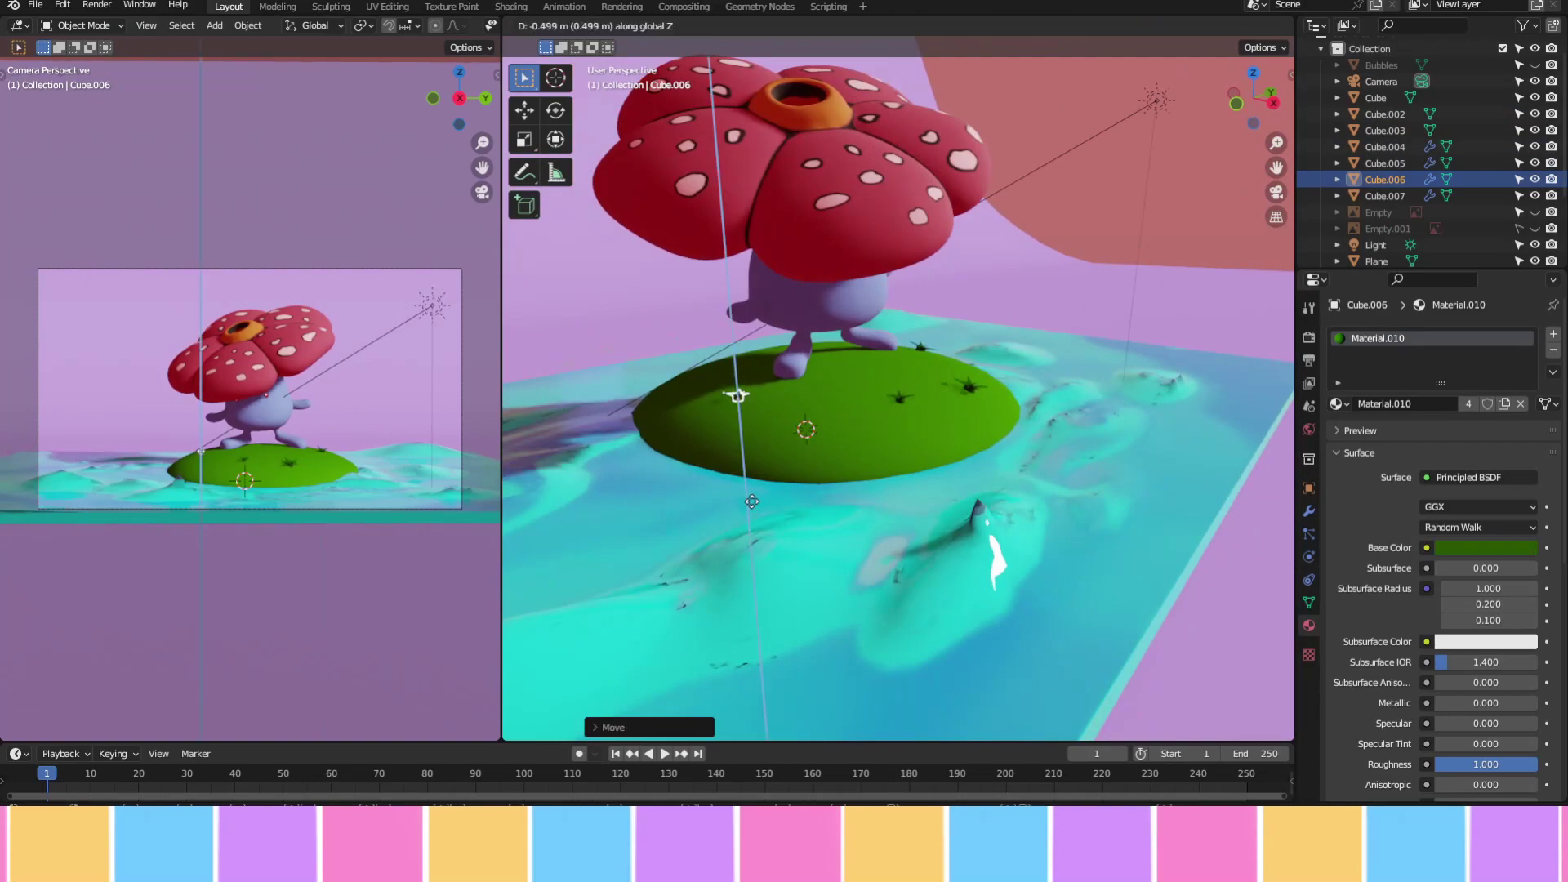
pyautogui.click(751, 501)
pyautogui.moveTo(751, 502); pyautogui.dragTo(693, 431, button='middle')
# Save the project file from the File menu
pyautogui.press('z')
pyautogui.scroll(-3, 849, 496)
pyautogui.click(62, 4)
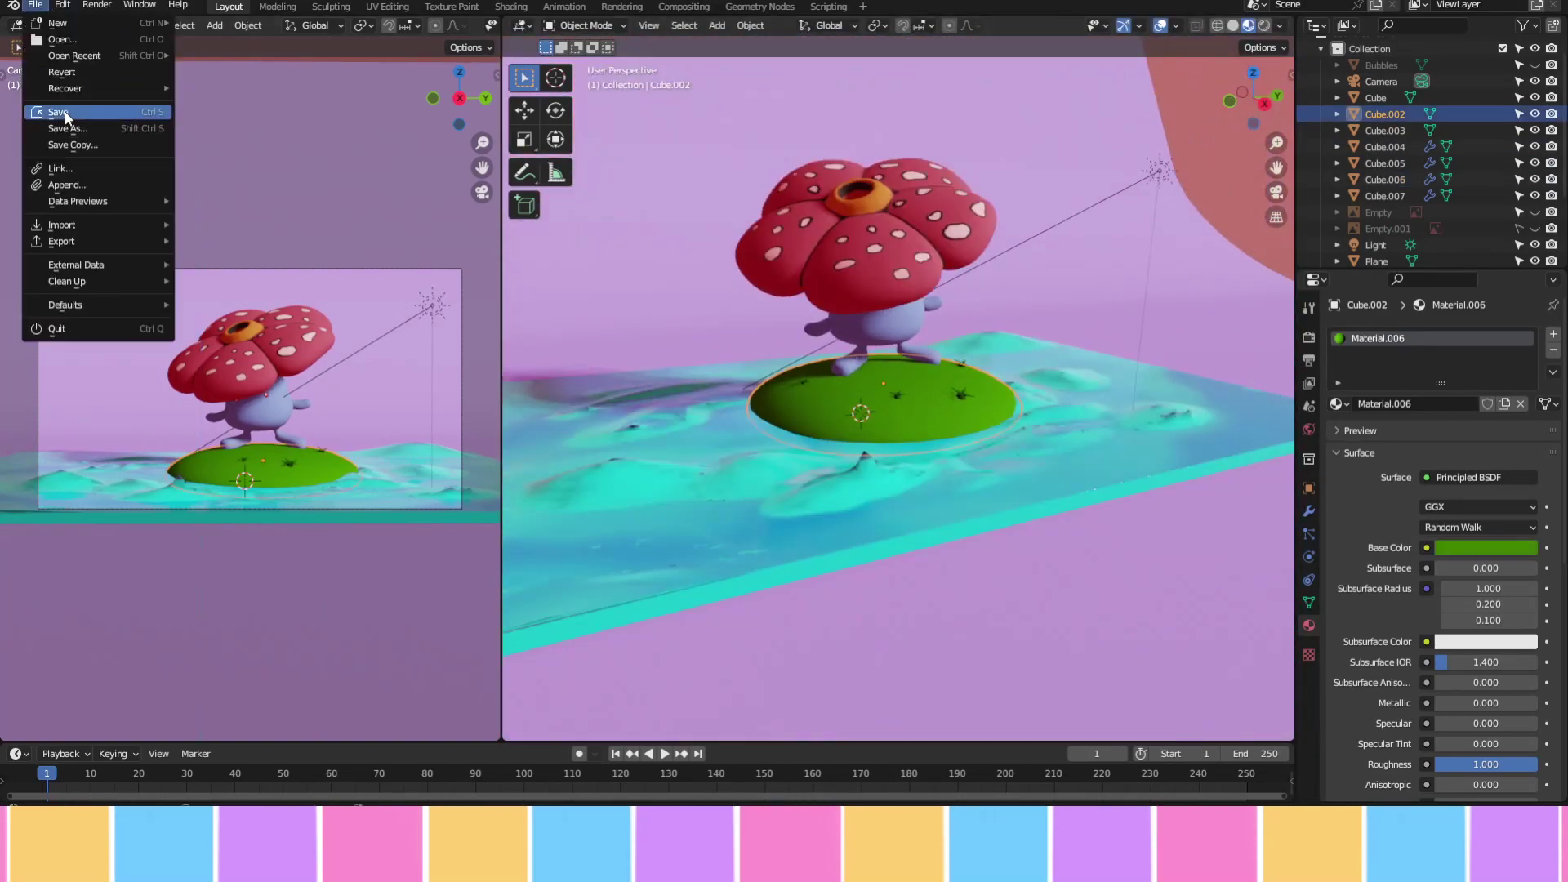
pyautogui.click(792, 400)
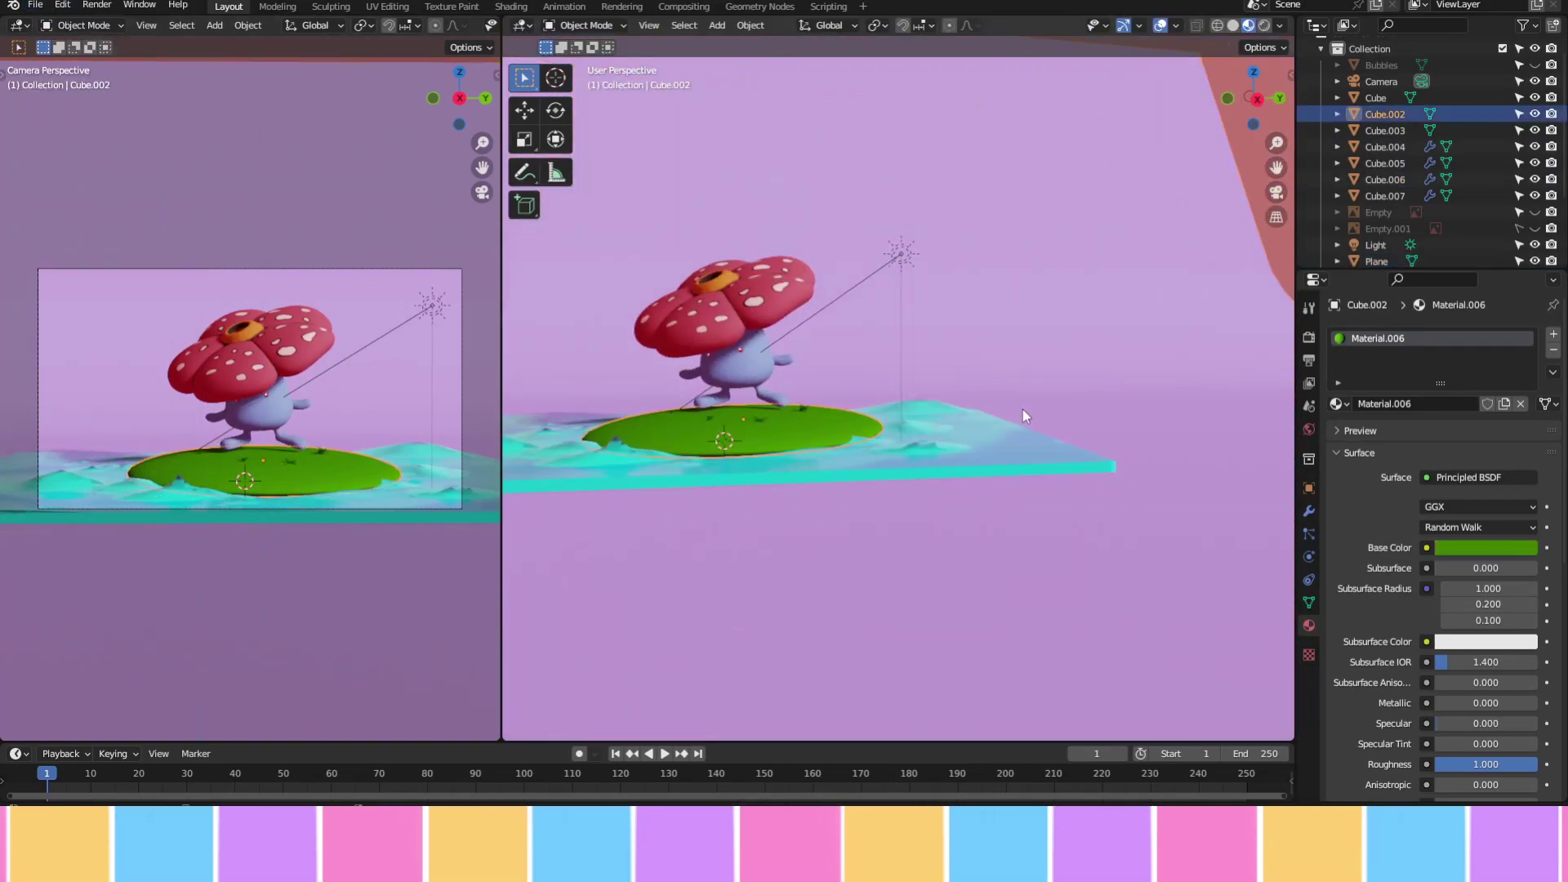
# Add a cube on the water and scale it into a long flat plank
pyautogui.hotkey('shift', 'a')
pyautogui.click(1160, 122)
pyautogui.press('g')
pyautogui.click(948, 331)
pyautogui.moveTo(948, 331); pyautogui.dragTo(889, 439, button='middle')
pyautogui.press('s')
pyautogui.click(1197, 471)
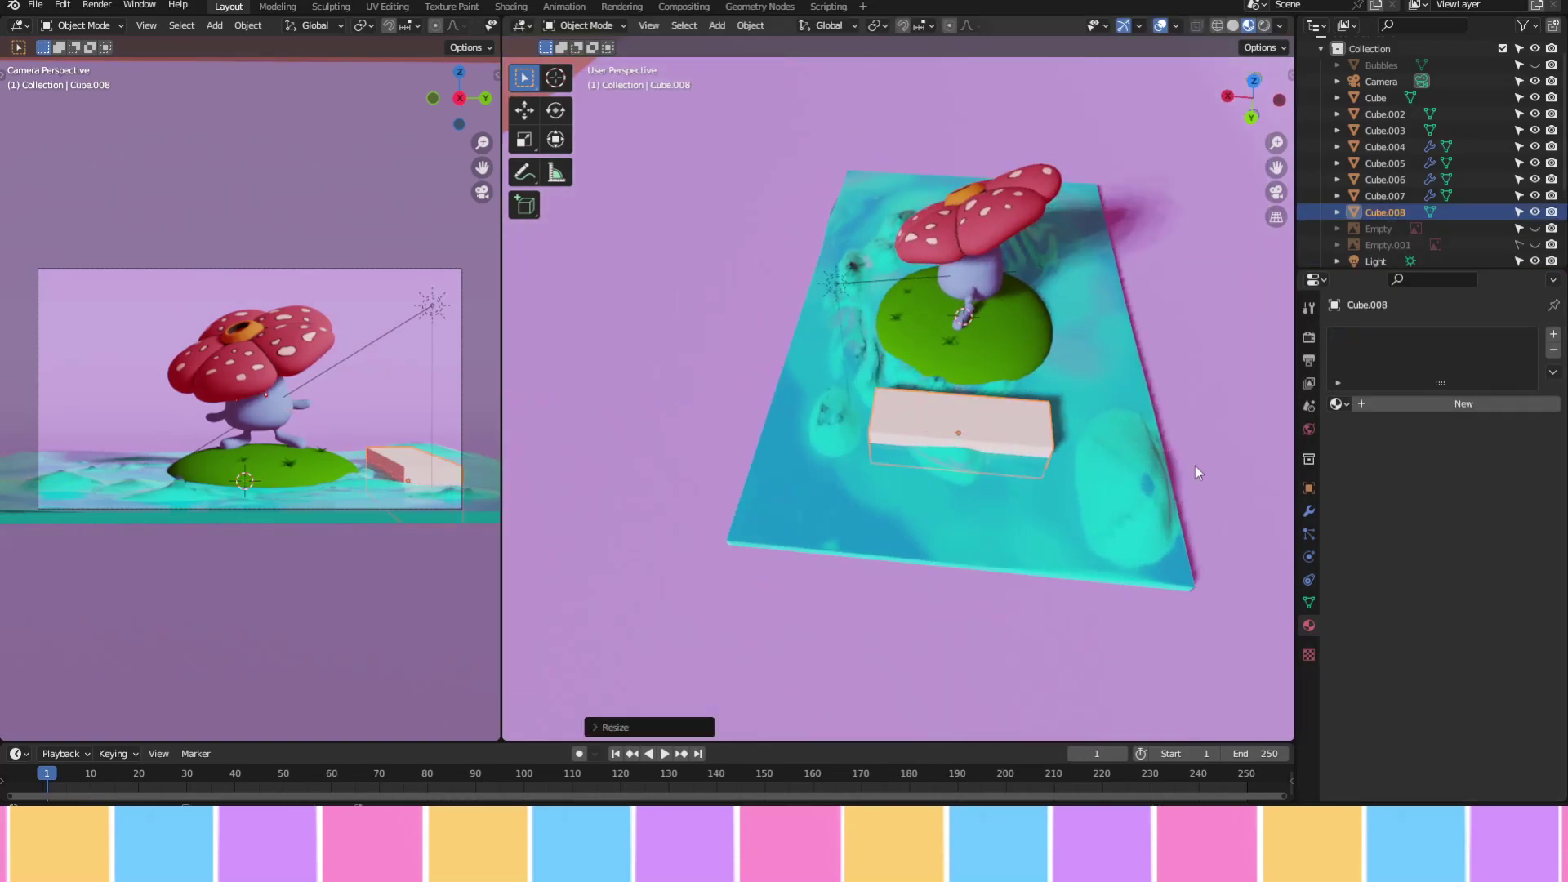
pyautogui.click(1180, 451)
pyautogui.moveTo(1179, 452); pyautogui.dragTo(1004, 413, button='middle')
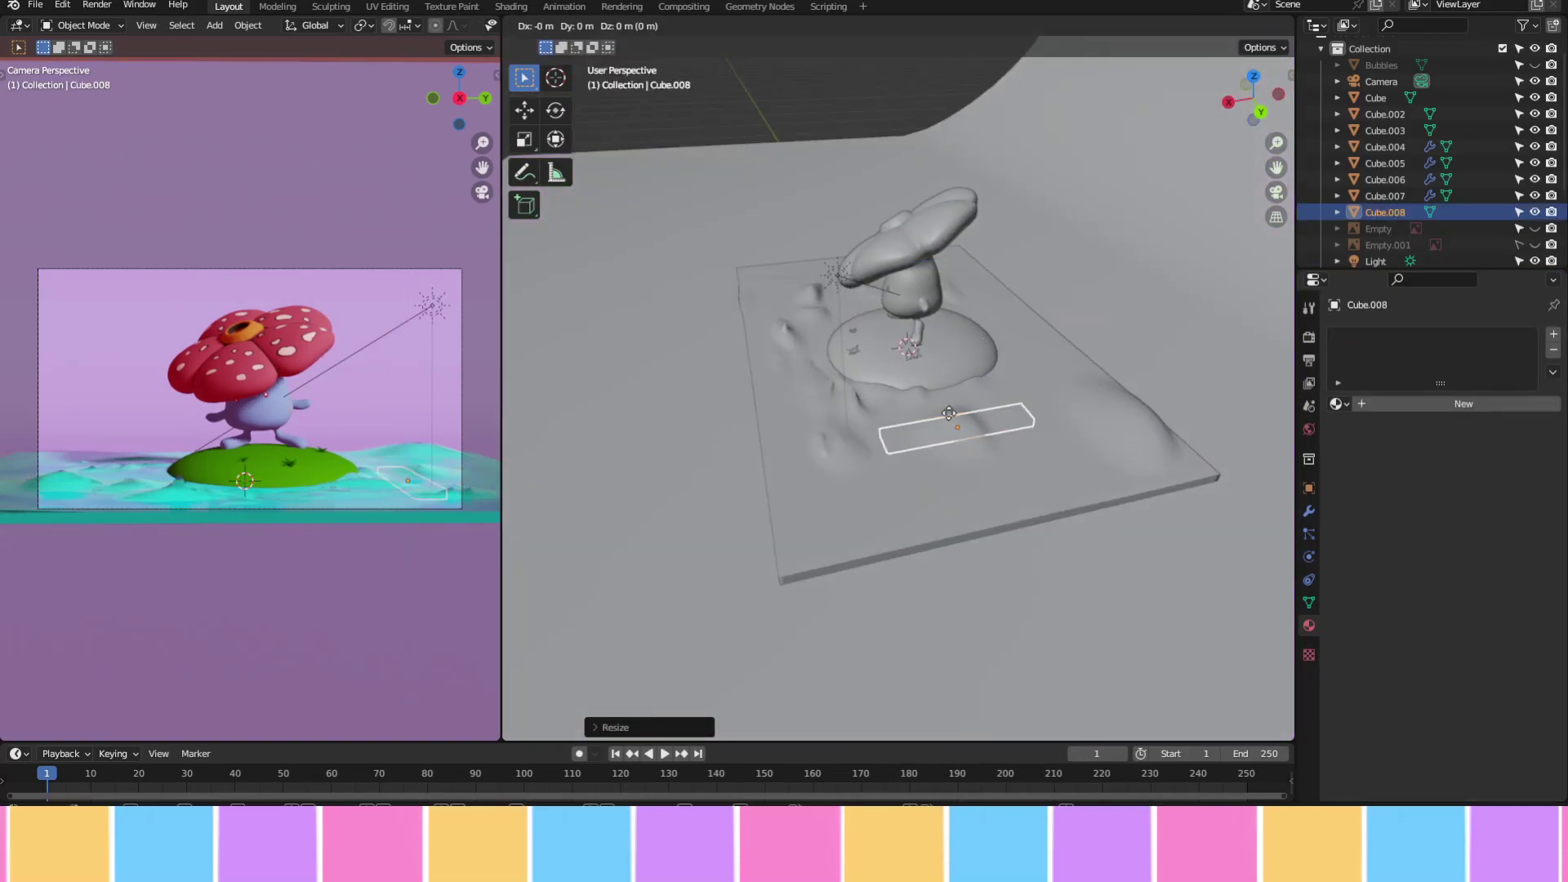
# Add Bevel and Array (count 3) modifiers, raise the planks on Z, and make them orange
pyautogui.click(1350, 336)
pyautogui.click(1175, 371)
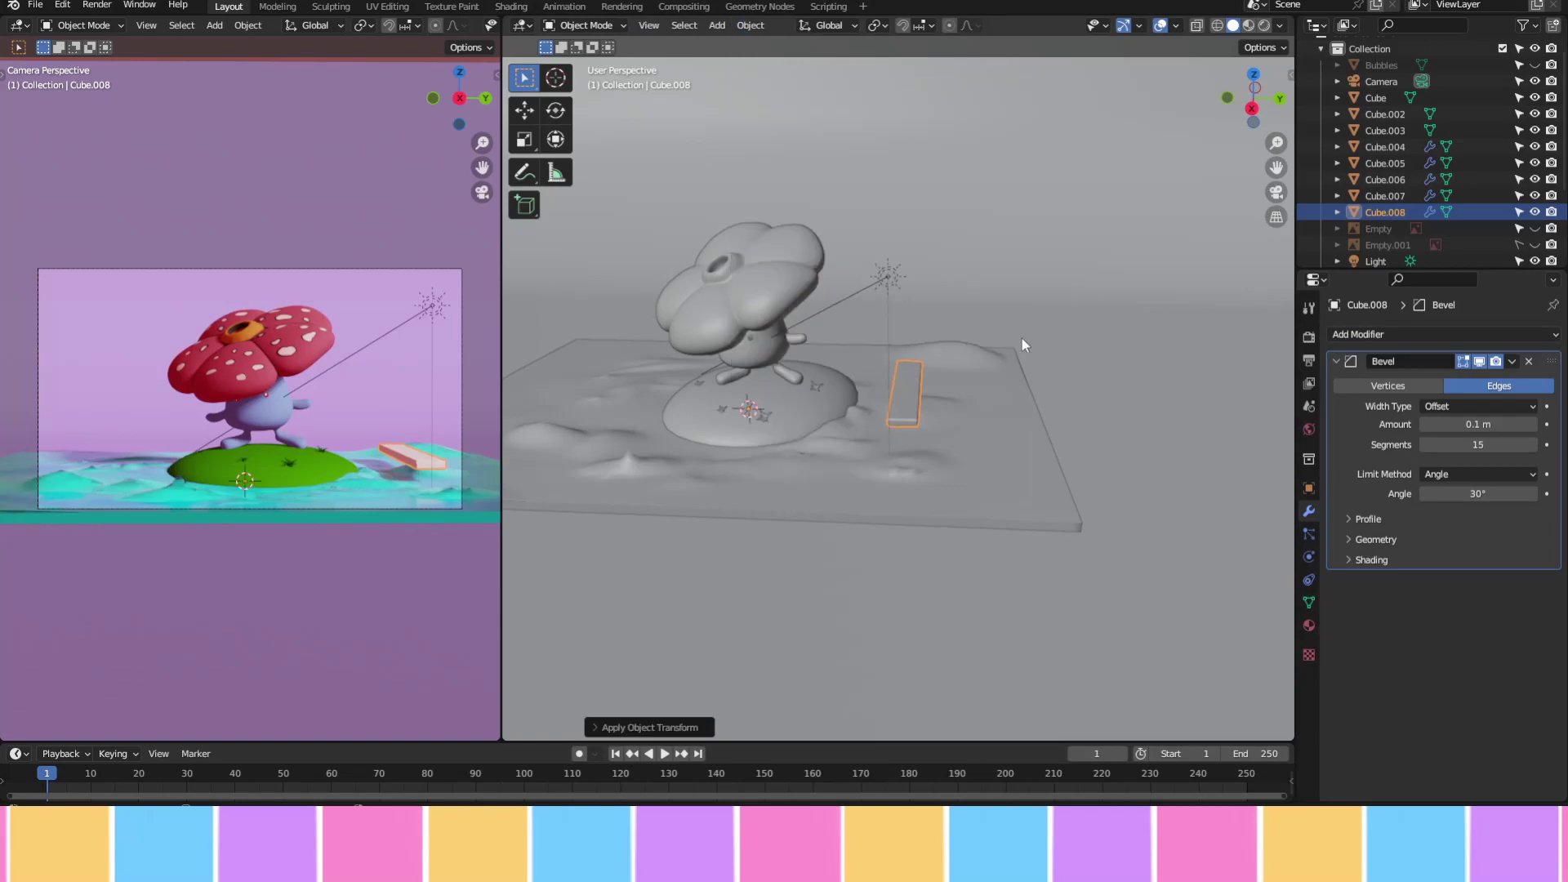
pyautogui.doubleClick(1471, 455)
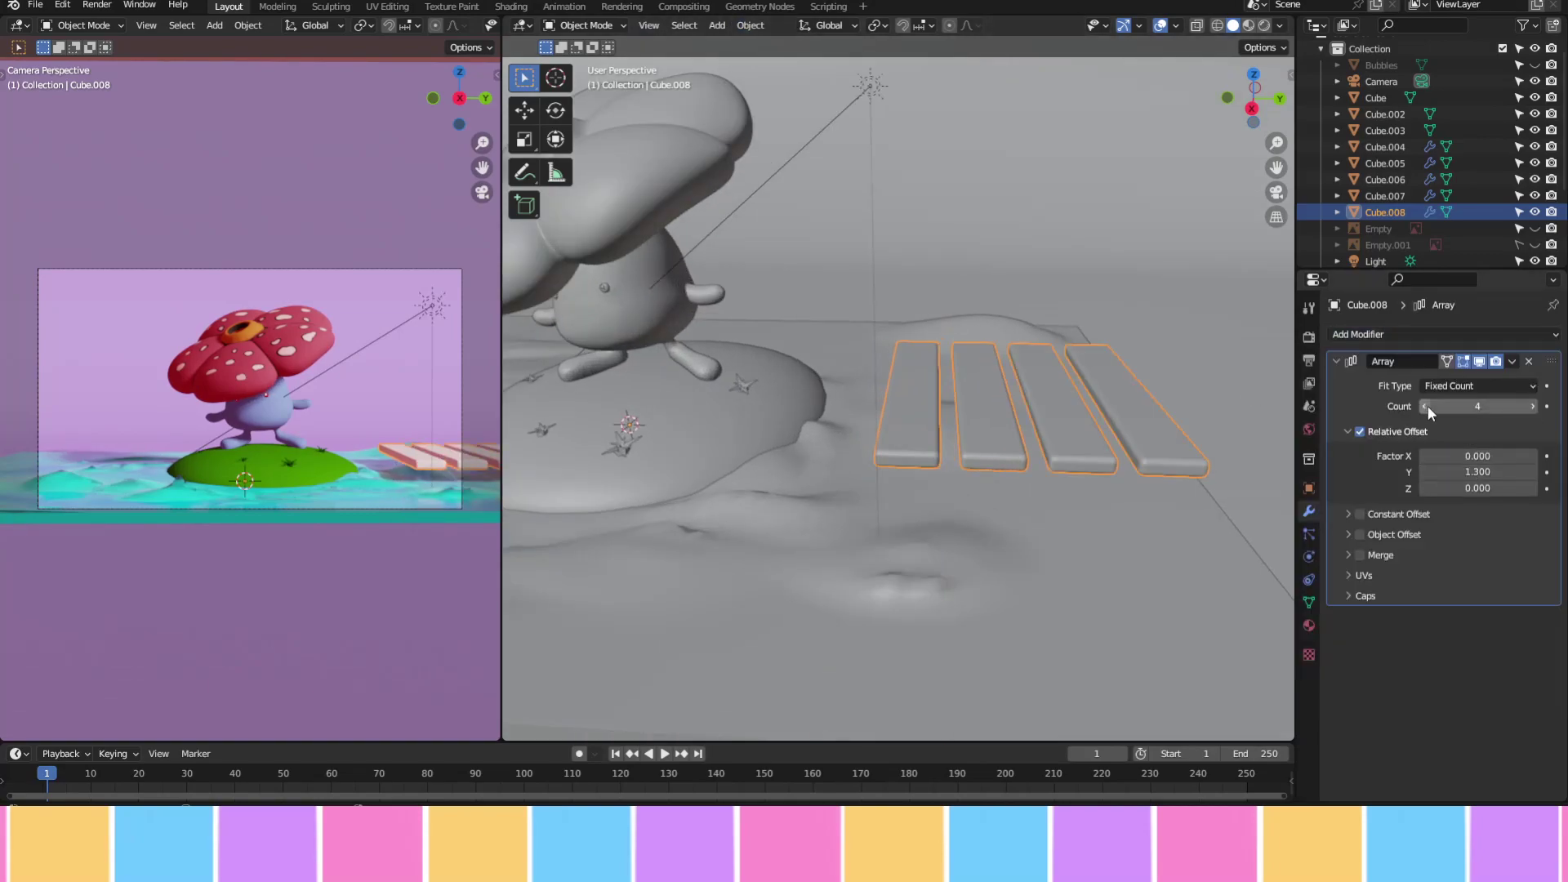
pyautogui.press('z')
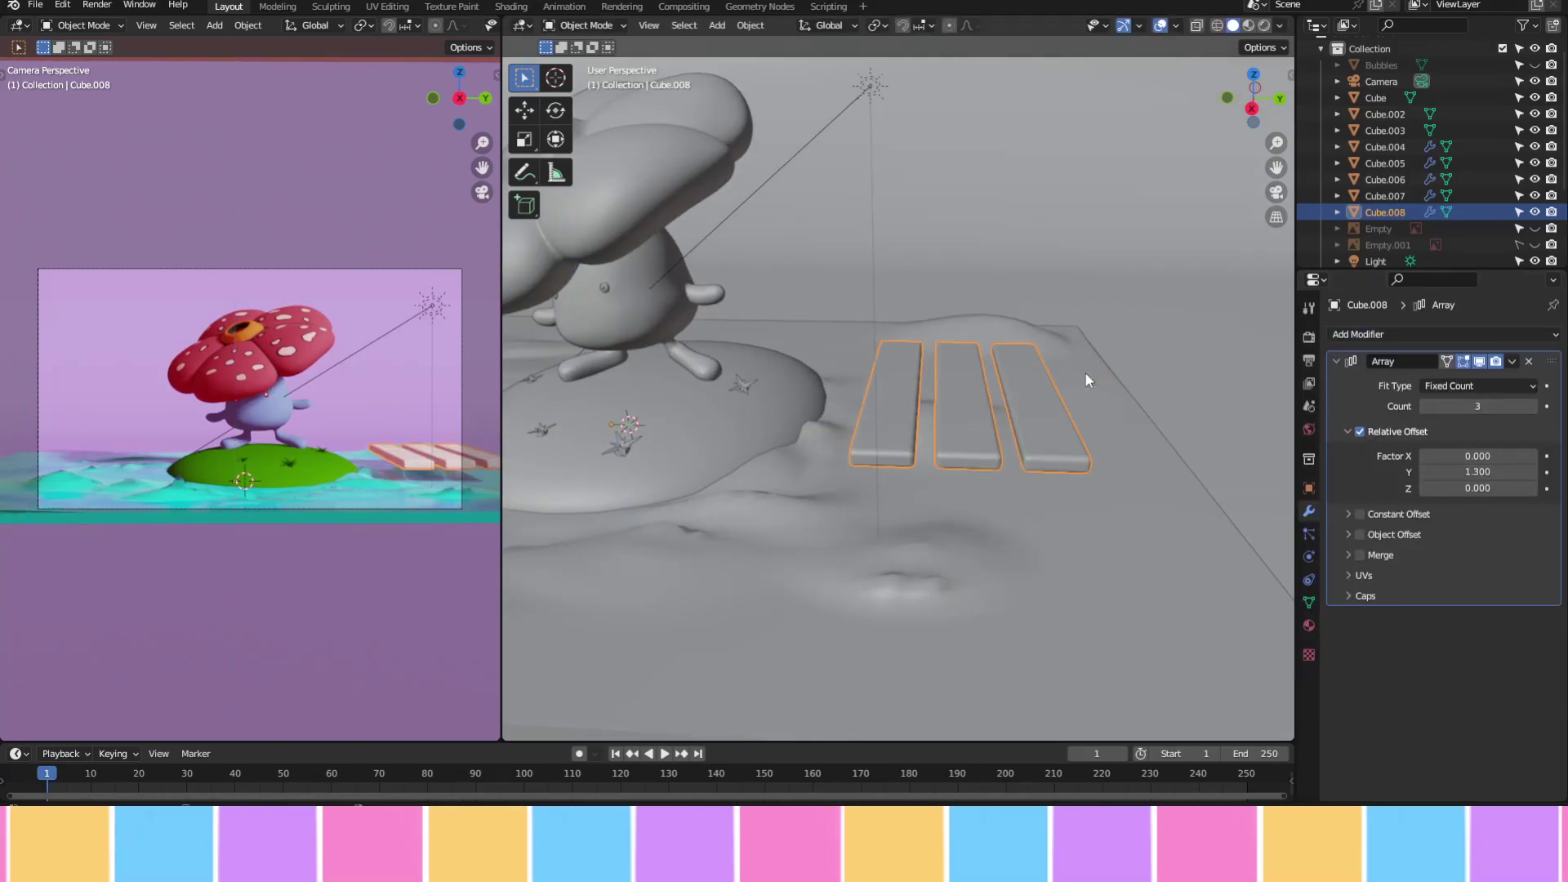
pyautogui.click(1084, 373)
pyautogui.moveTo(1085, 373); pyautogui.dragTo(972, 530, button='middle')
pyautogui.click(1385, 212)
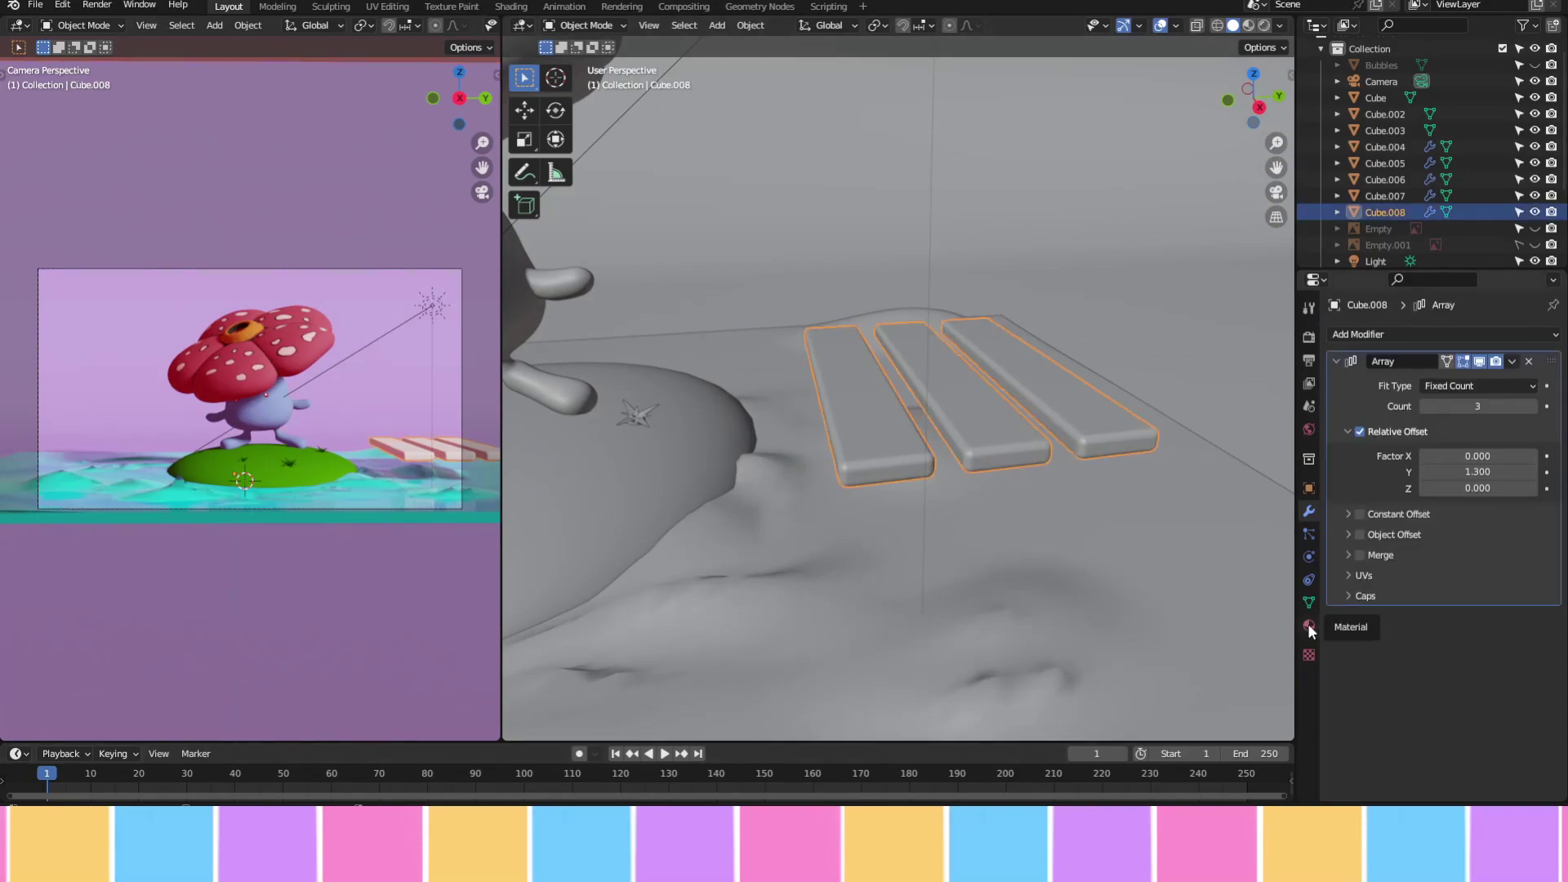
pyautogui.click(1309, 626)
pyautogui.click(1485, 547)
# In the Shading workspace, add Wave Texture, Bump and ColorRamp nodes, feeding the wave into the ramp
pyautogui.click(511, 6)
pyautogui.hotkey('shift', 'a')
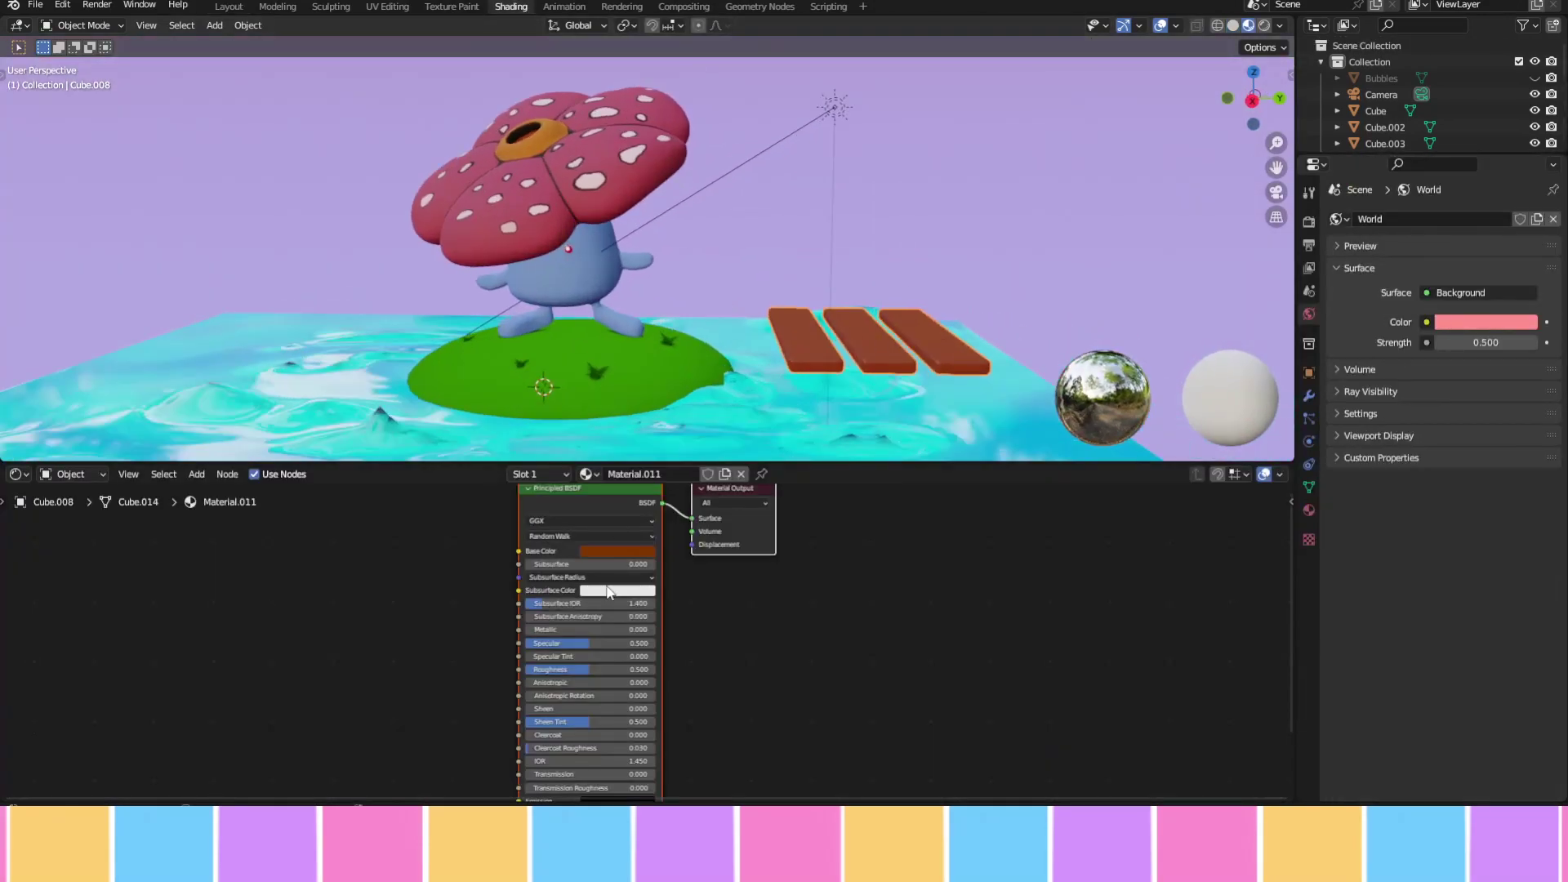
pyautogui.write('b')
pyautogui.press('Return')
pyautogui.click(588, 620)
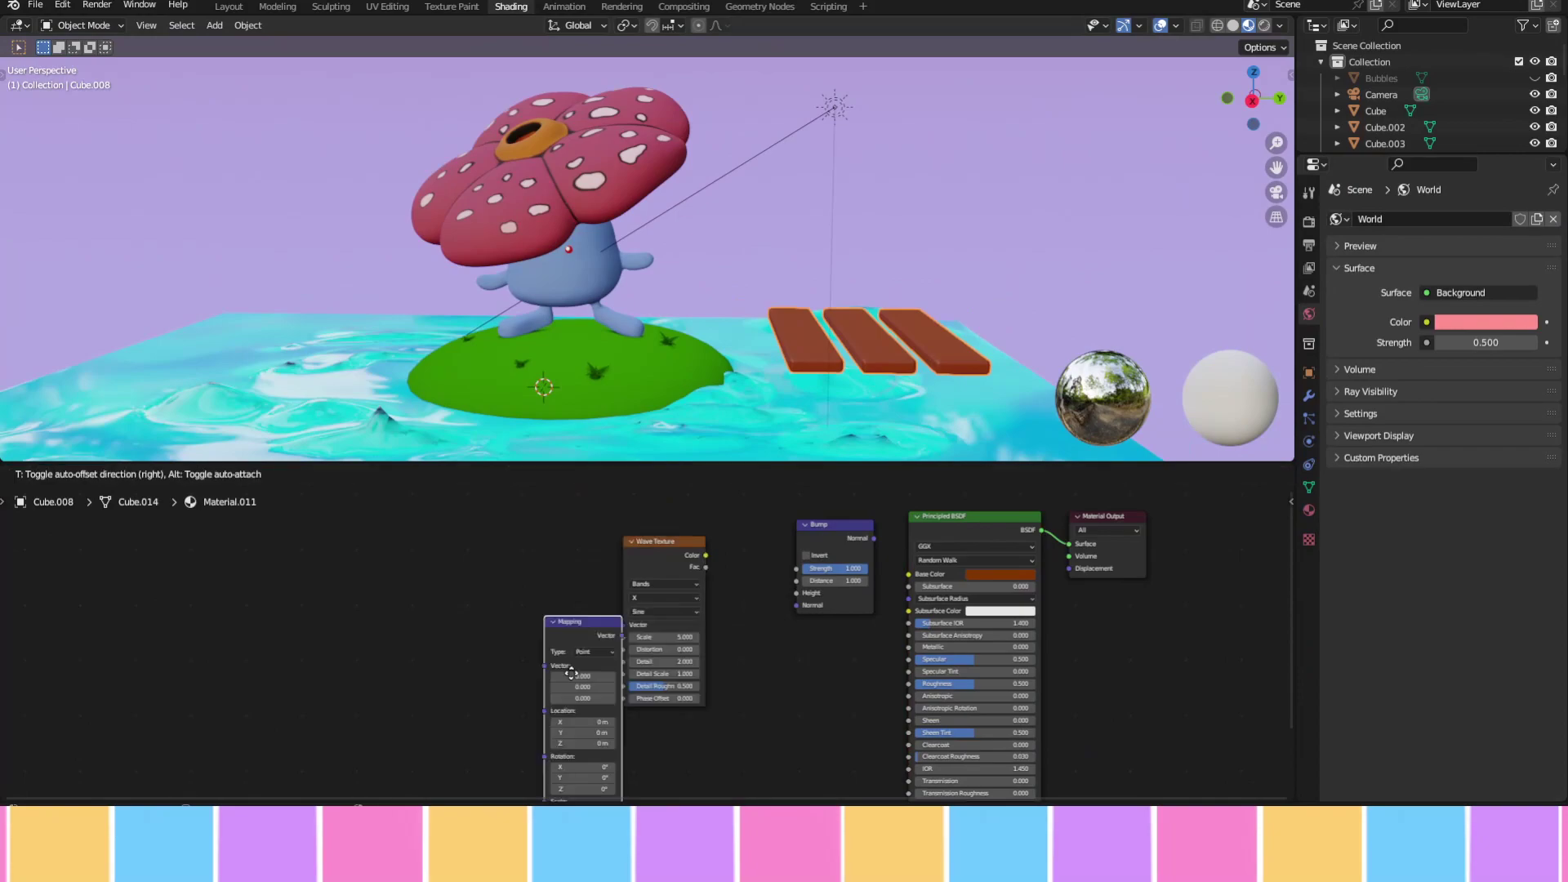
pyautogui.hotkey('ctrl', 't')
pyautogui.hotkey('shift', 'a')
pyautogui.write('ramp')
pyautogui.press('Return')
pyautogui.click(875, 558)
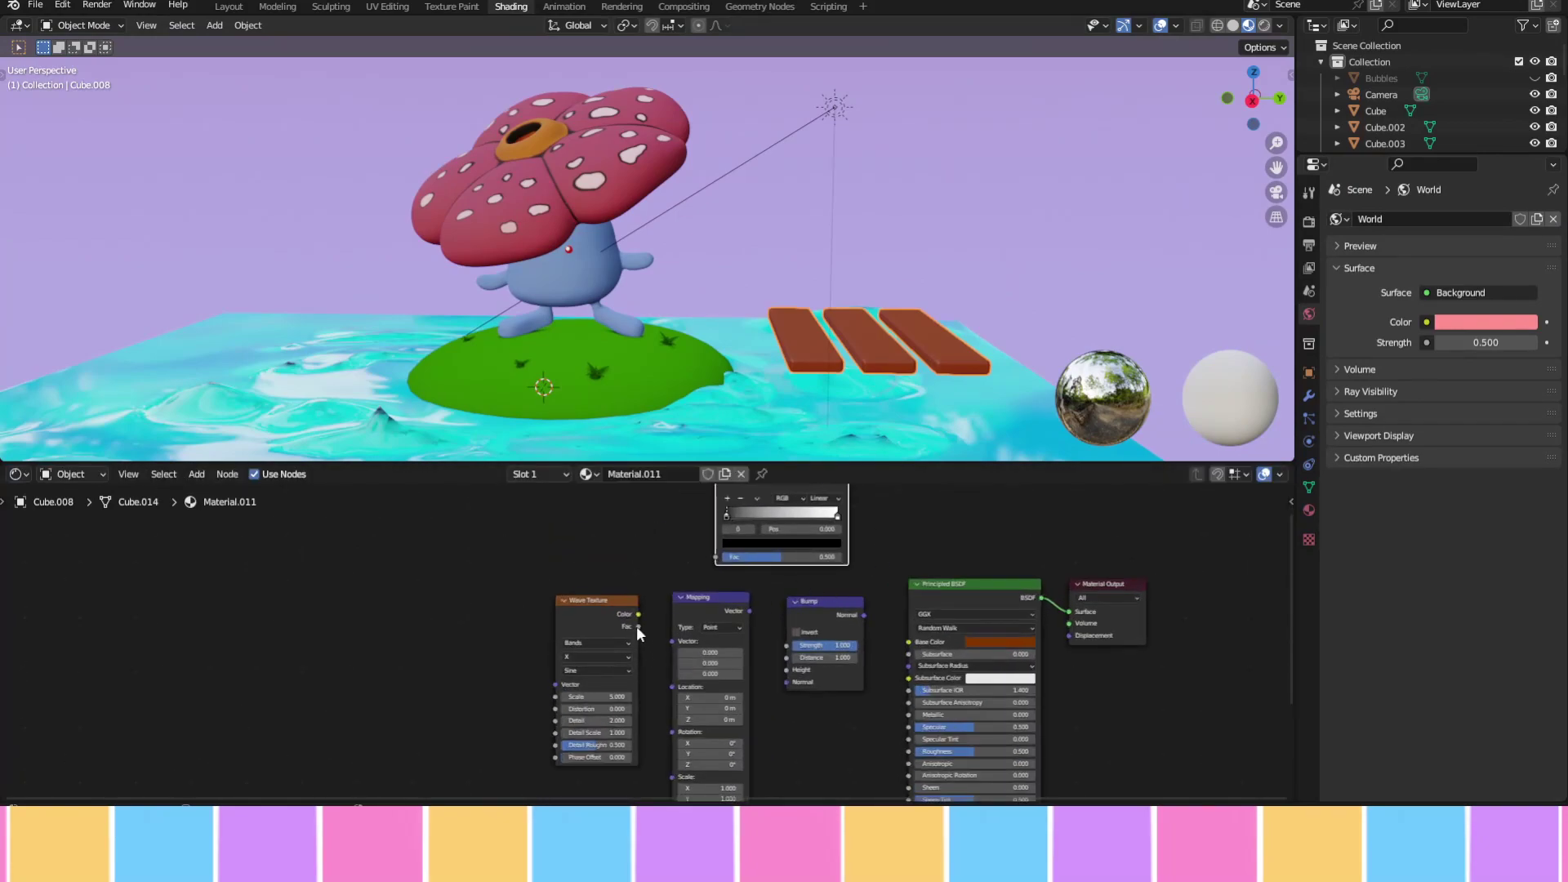
pyautogui.moveTo(639, 613); pyautogui.dragTo(716, 556)
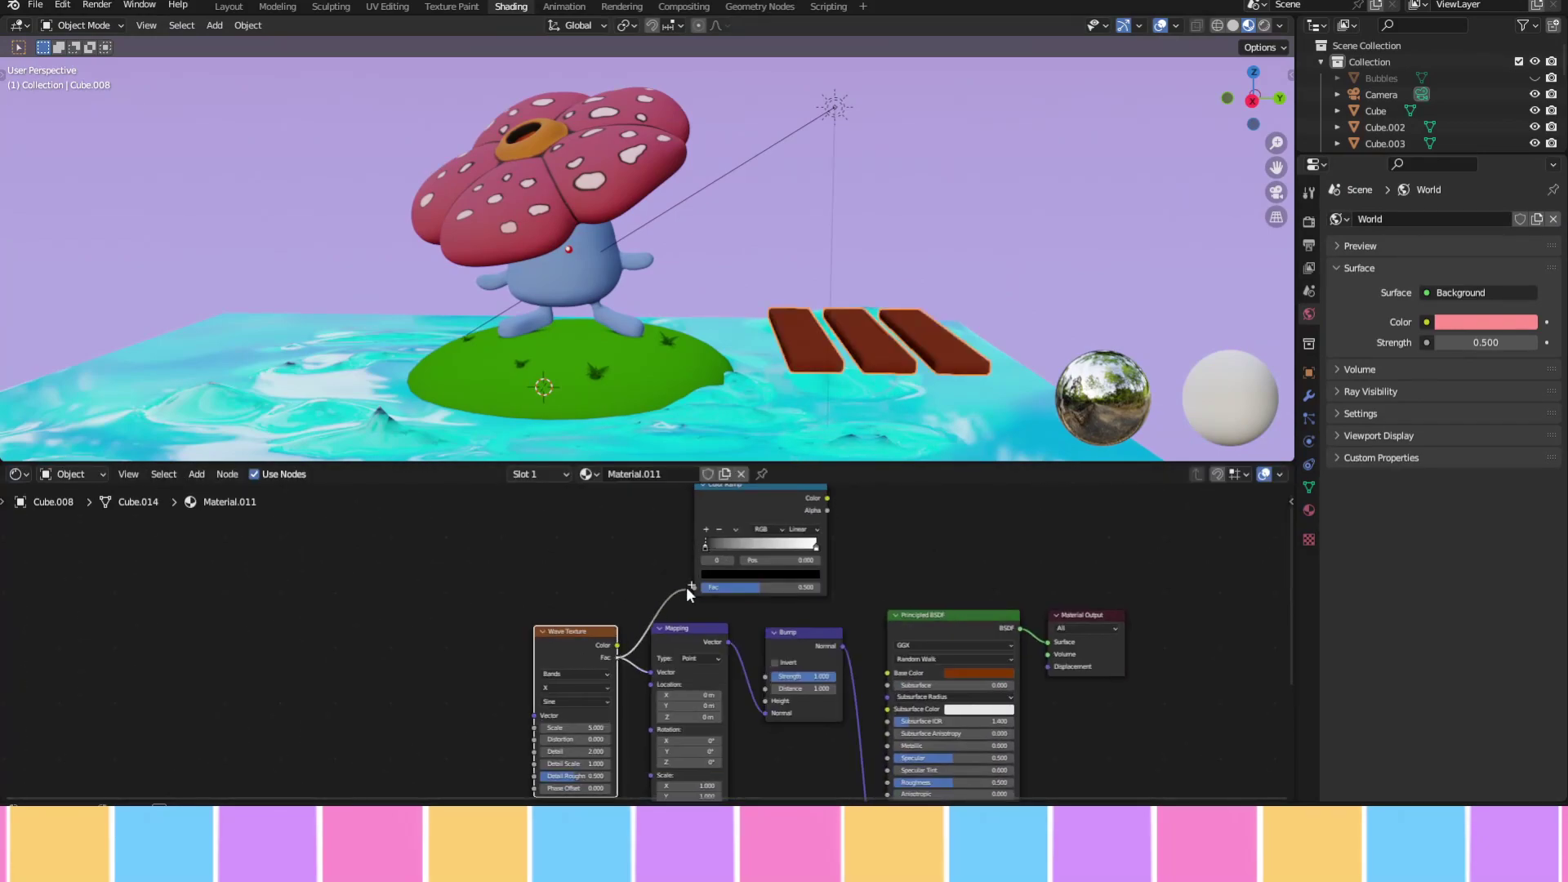
# Distort the wave bands into wood rings, remove the Mapping node, and drive Bump Height with the wave
pyautogui.scroll(3, 841, 662)
pyautogui.press('KP_Divide')
pyautogui.scroll(2, 556, 611)
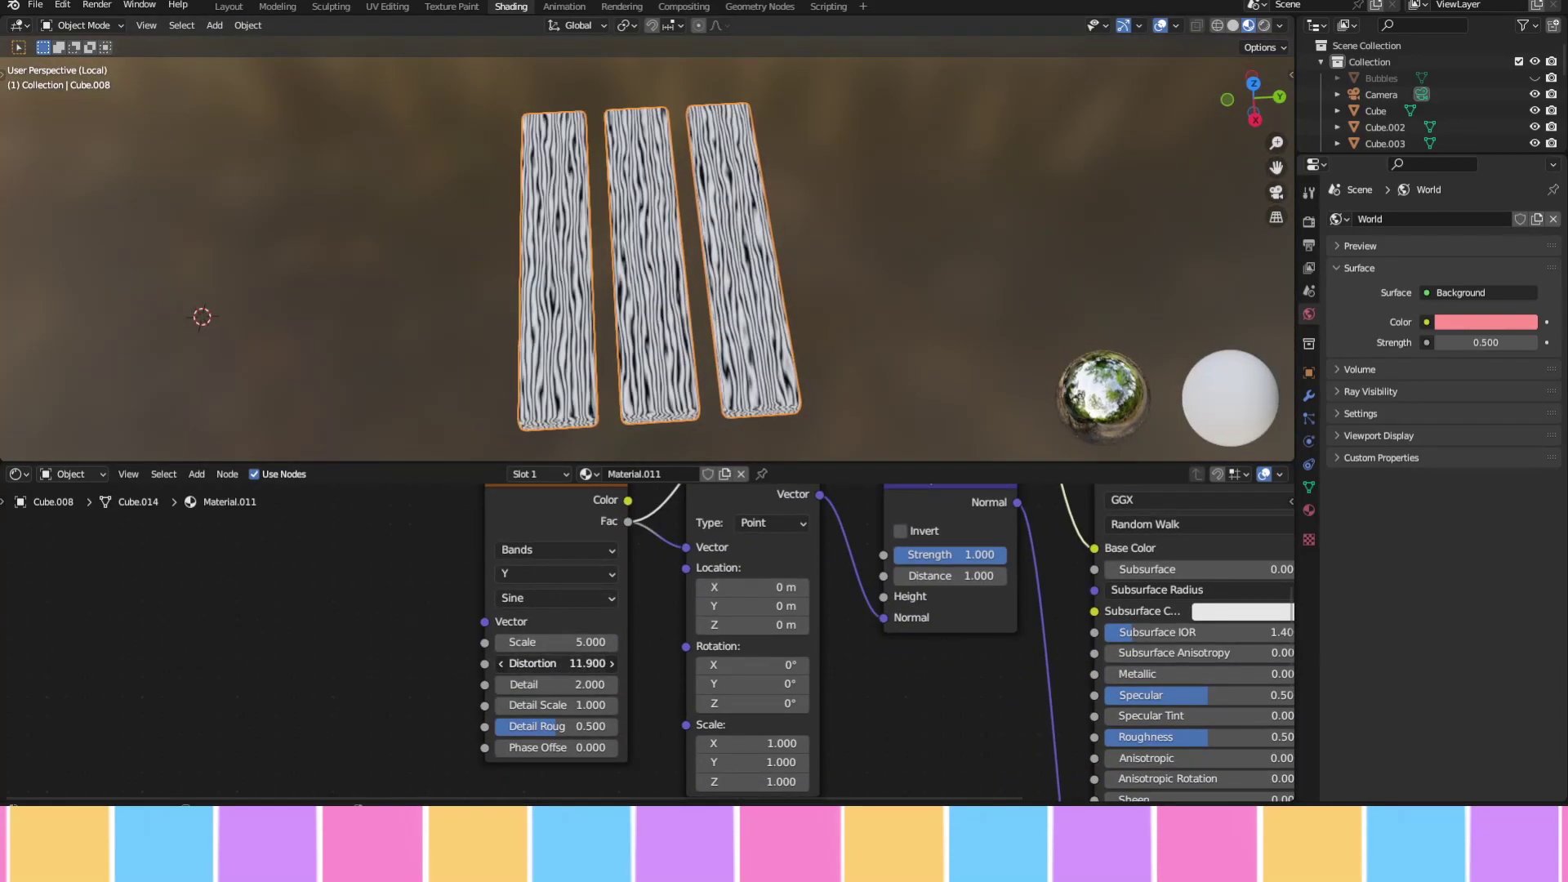
pyautogui.moveTo(556, 642)
pyautogui.mouseDown()
pyautogui.moveTo(539, 642)
pyautogui.moveTo(628, 663)
pyautogui.moveTo(523, 684)
pyautogui.moveTo(506, 663)
pyautogui.moveTo(620, 663)
pyautogui.mouseUp()
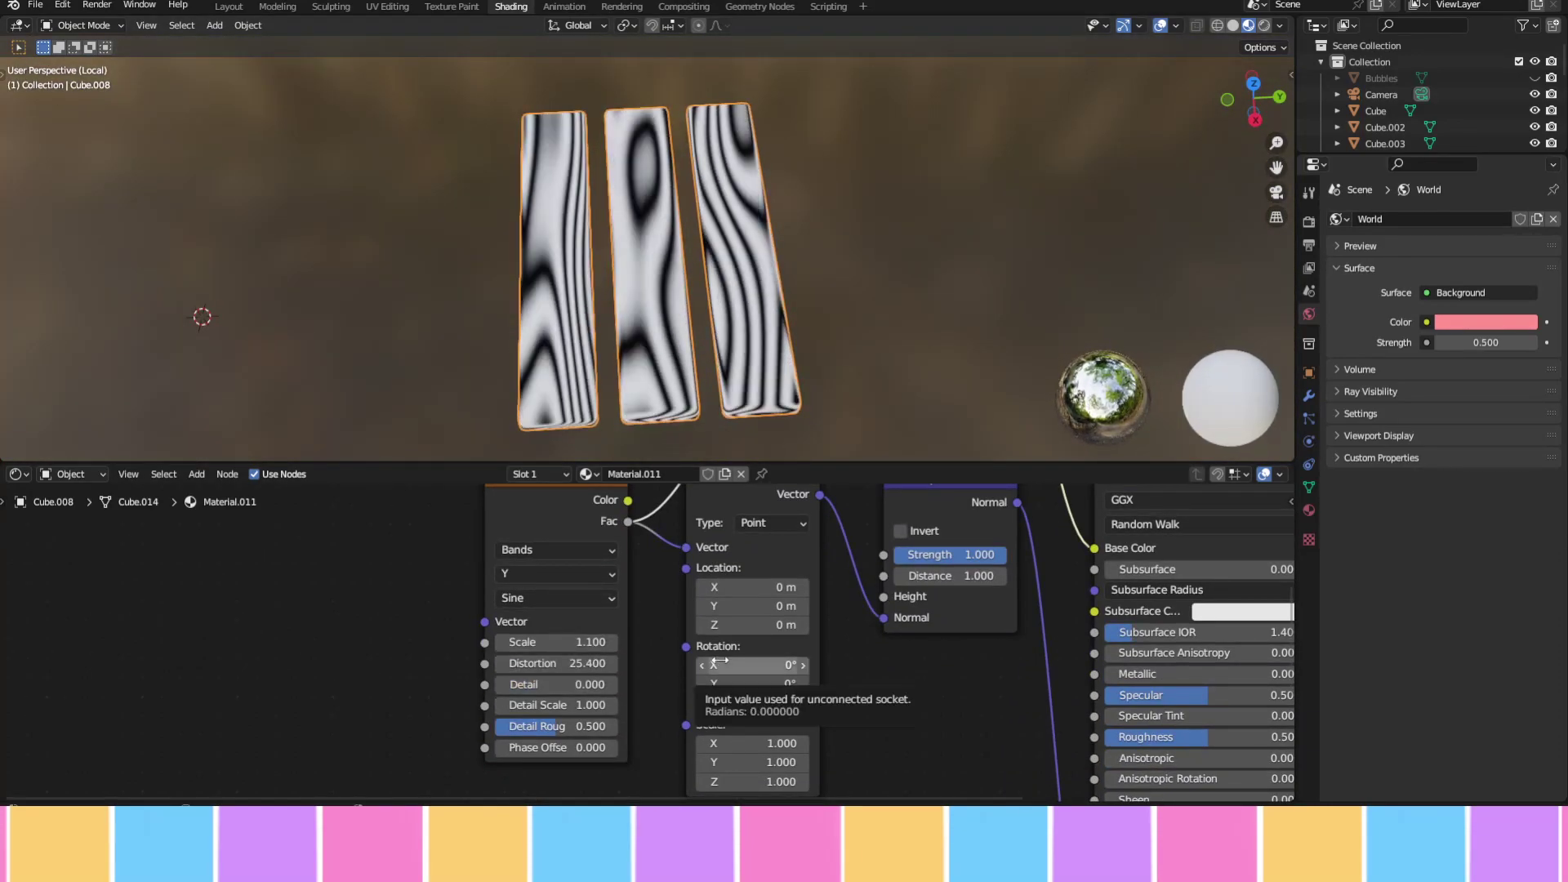
pyautogui.click(743, 511)
pyautogui.hotkey('ctrl', 'x')
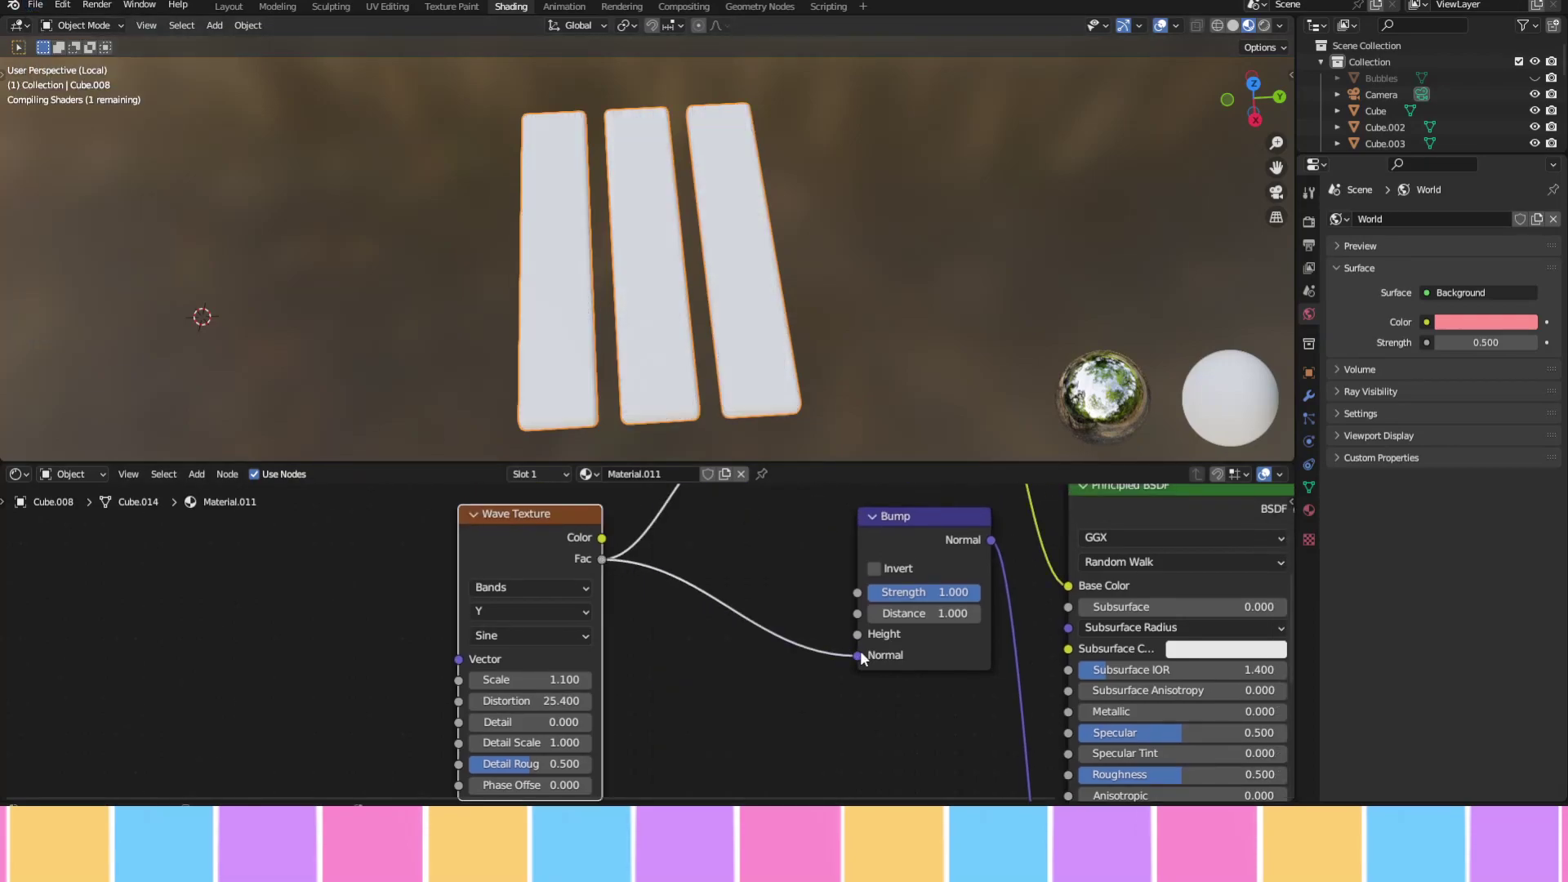
pyautogui.moveTo(860, 650); pyautogui.dragTo(758, 578, button='middle')
pyautogui.moveTo(839, 720); pyautogui.dragTo(831, 693)
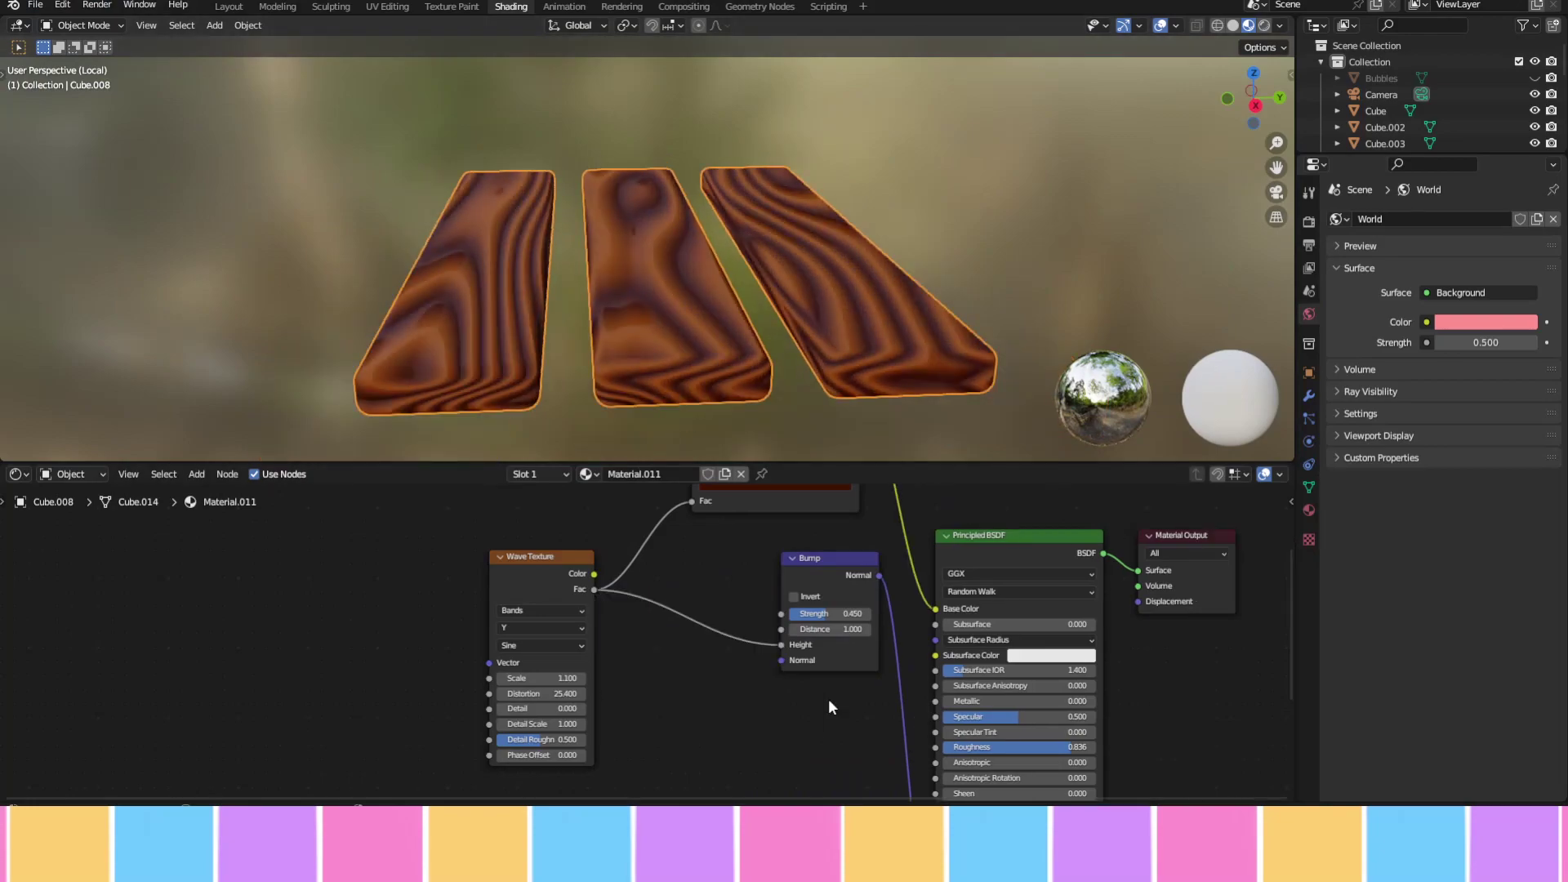
pyautogui.write('im')
# Add an Image Texture node to the plank's shader graph
pyautogui.press('Return')
pyautogui.click(755, 632)
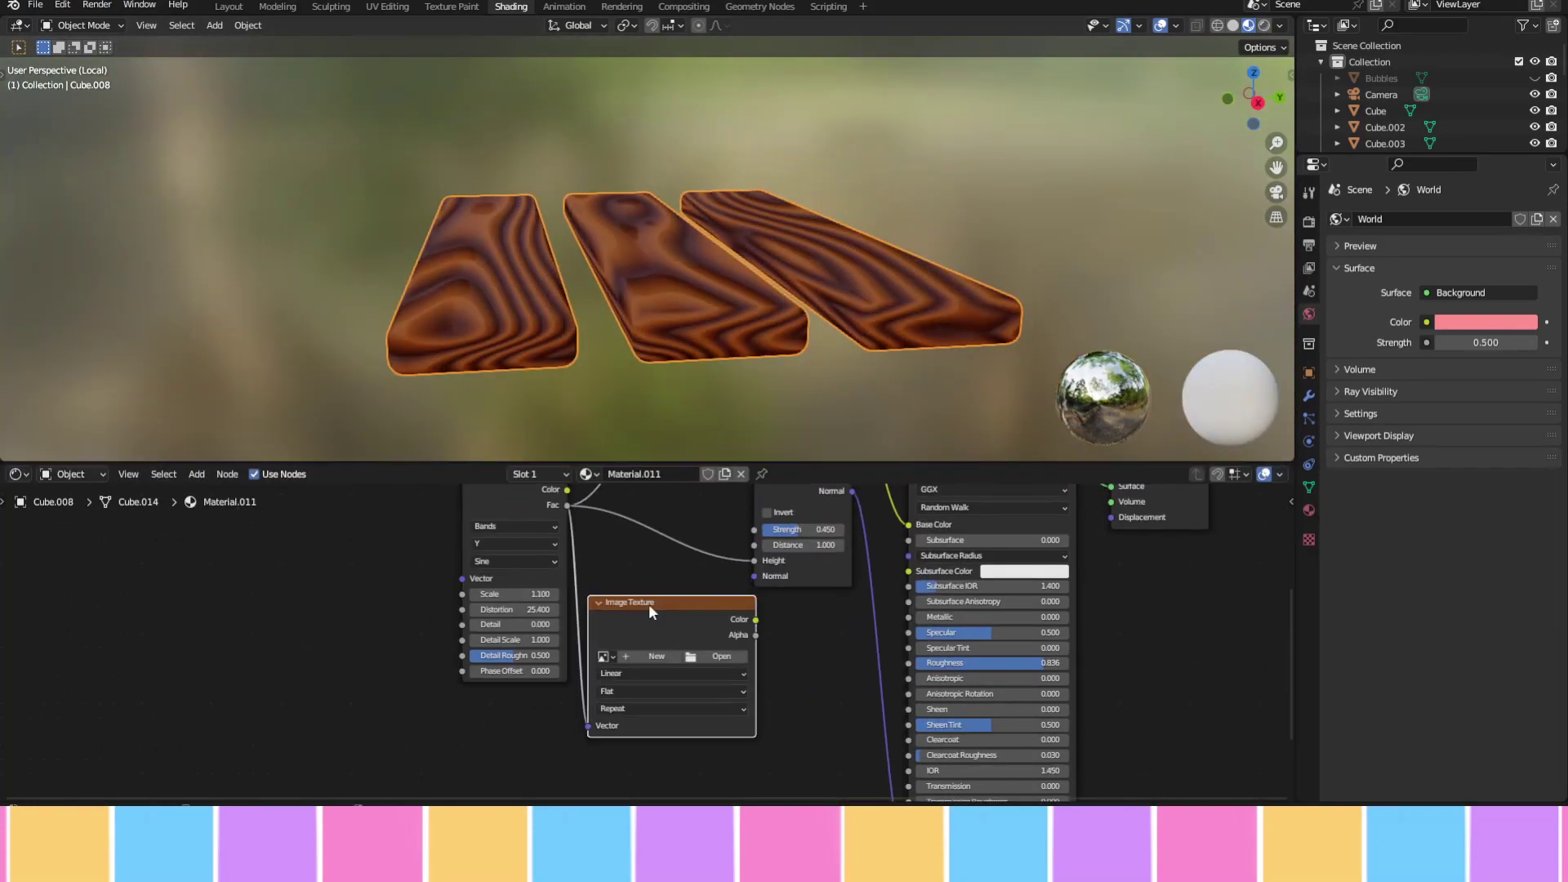
pyautogui.scroll(-2, 653, 642)
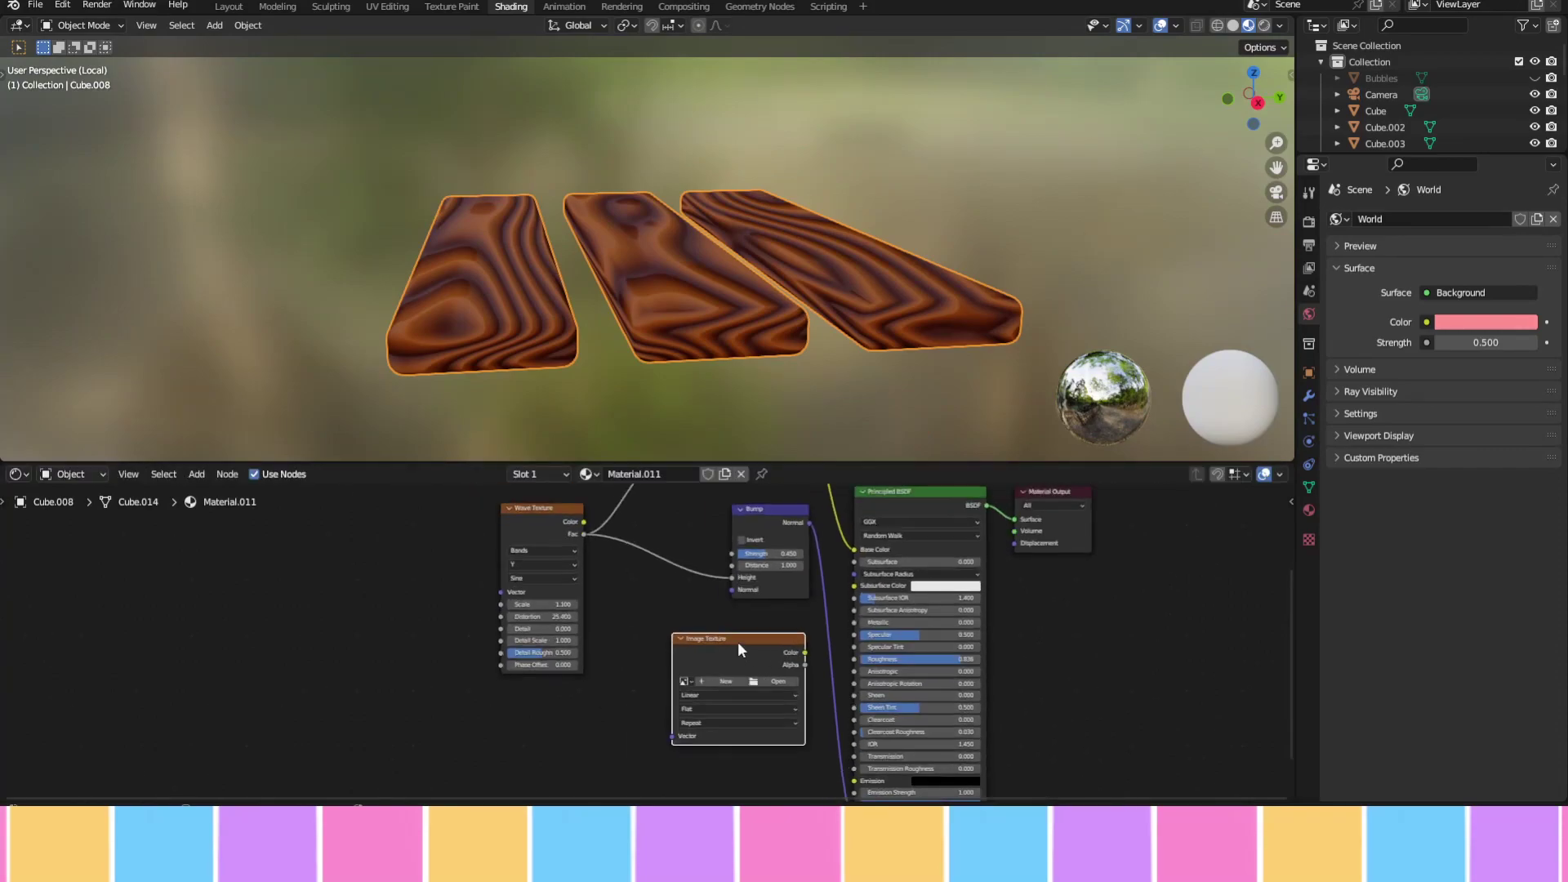
pyautogui.press('x')
pyautogui.hotkey('shift', 'a')
pyautogui.write('image')
pyautogui.moveTo(593, 585); pyautogui.dragTo(605, 610, button='middle')
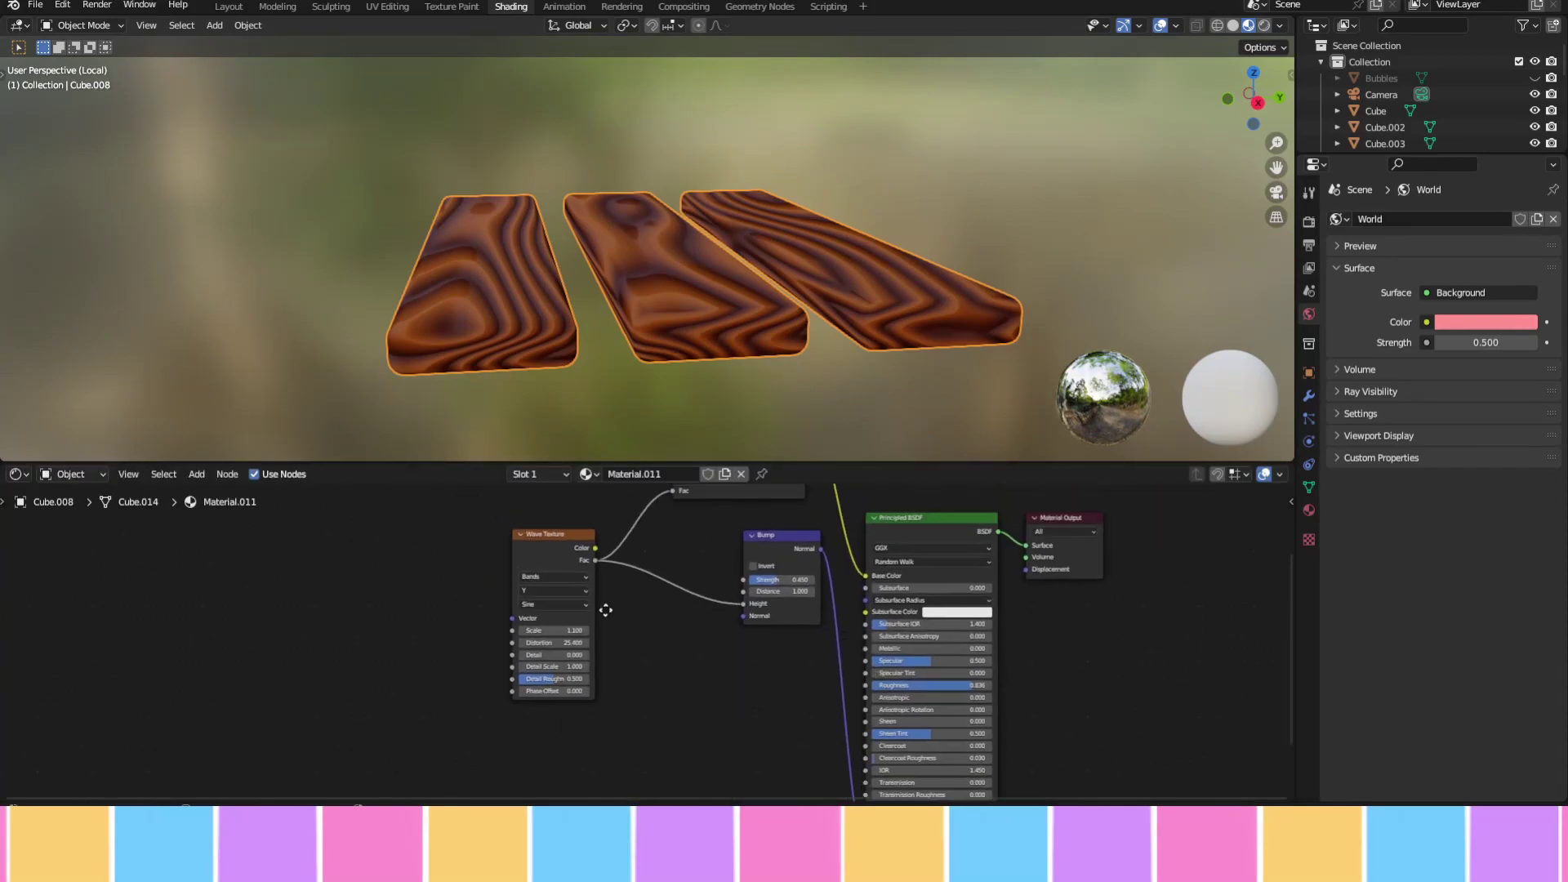
pyautogui.write('image')
pyautogui.press('Return')
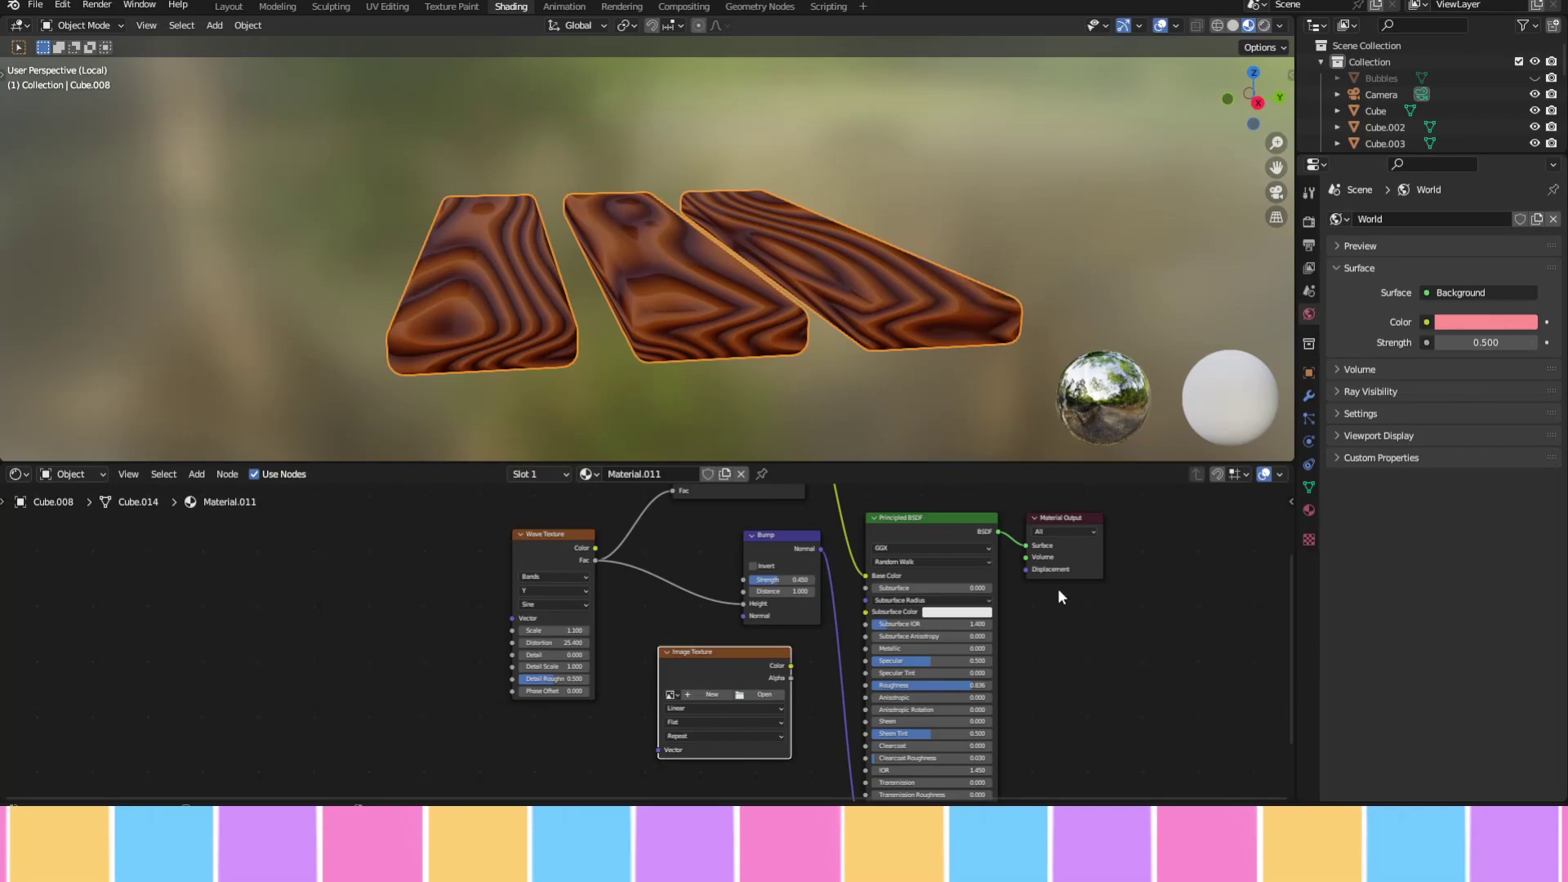
pyautogui.moveTo(783, 653)
pyautogui.mouseDown()
pyautogui.moveTo(744, 651)
pyautogui.moveTo(746, 578)
pyautogui.mouseUp()
# Link the image colour to Bump Height and add mapping with scale -0.4
pyautogui.scroll(3, 612, 308)
pyautogui.click(684, 694)
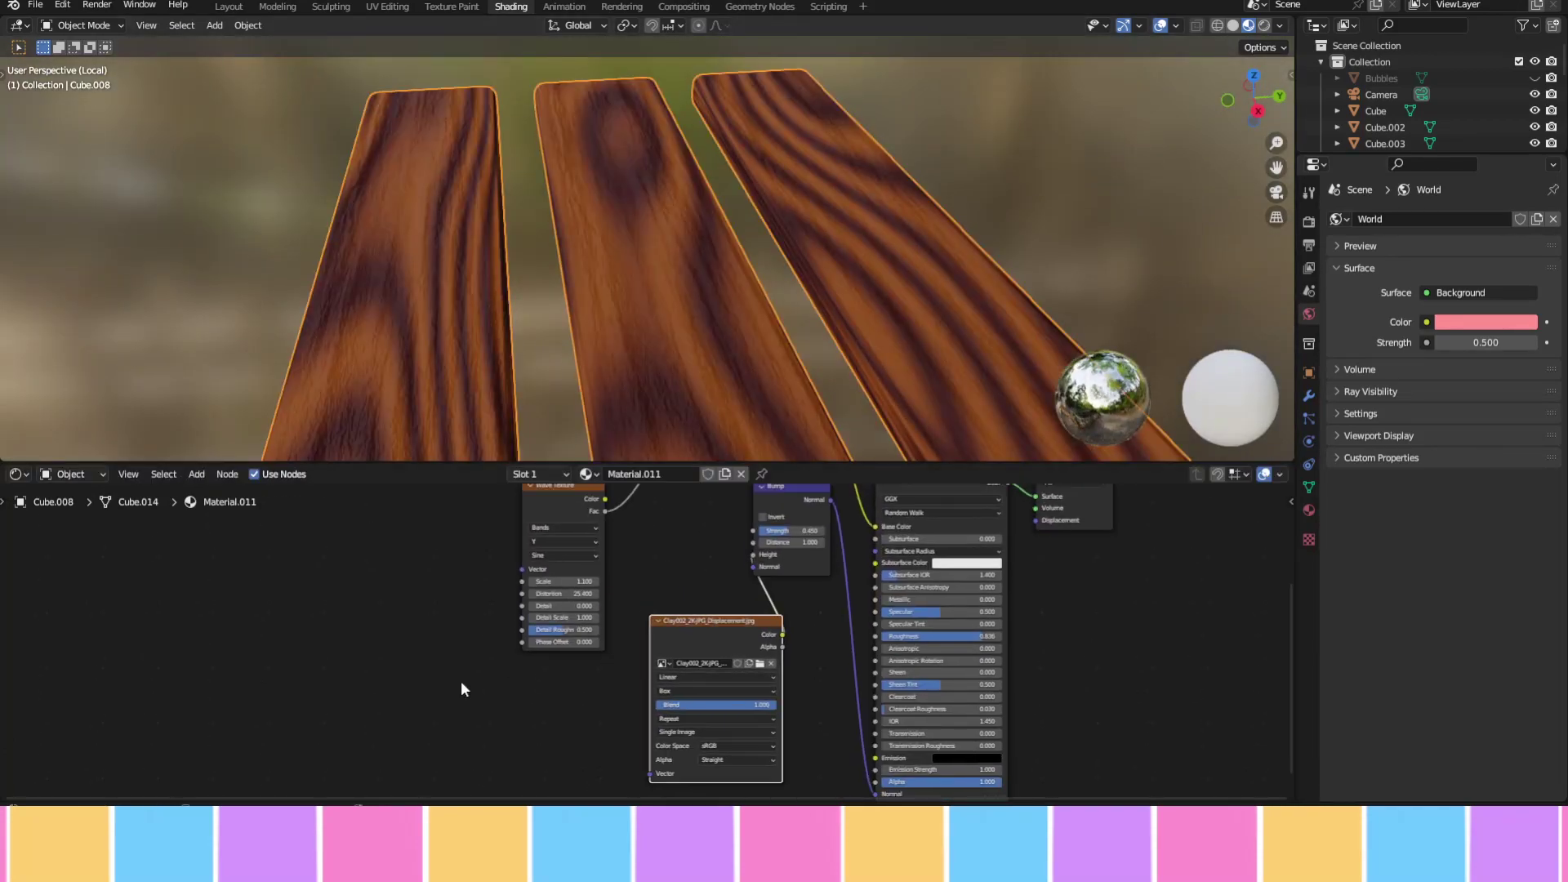
pyautogui.hotkey('ctrl', 't')
pyautogui.moveTo(461, 688); pyautogui.dragTo(469, 616, button='middle')
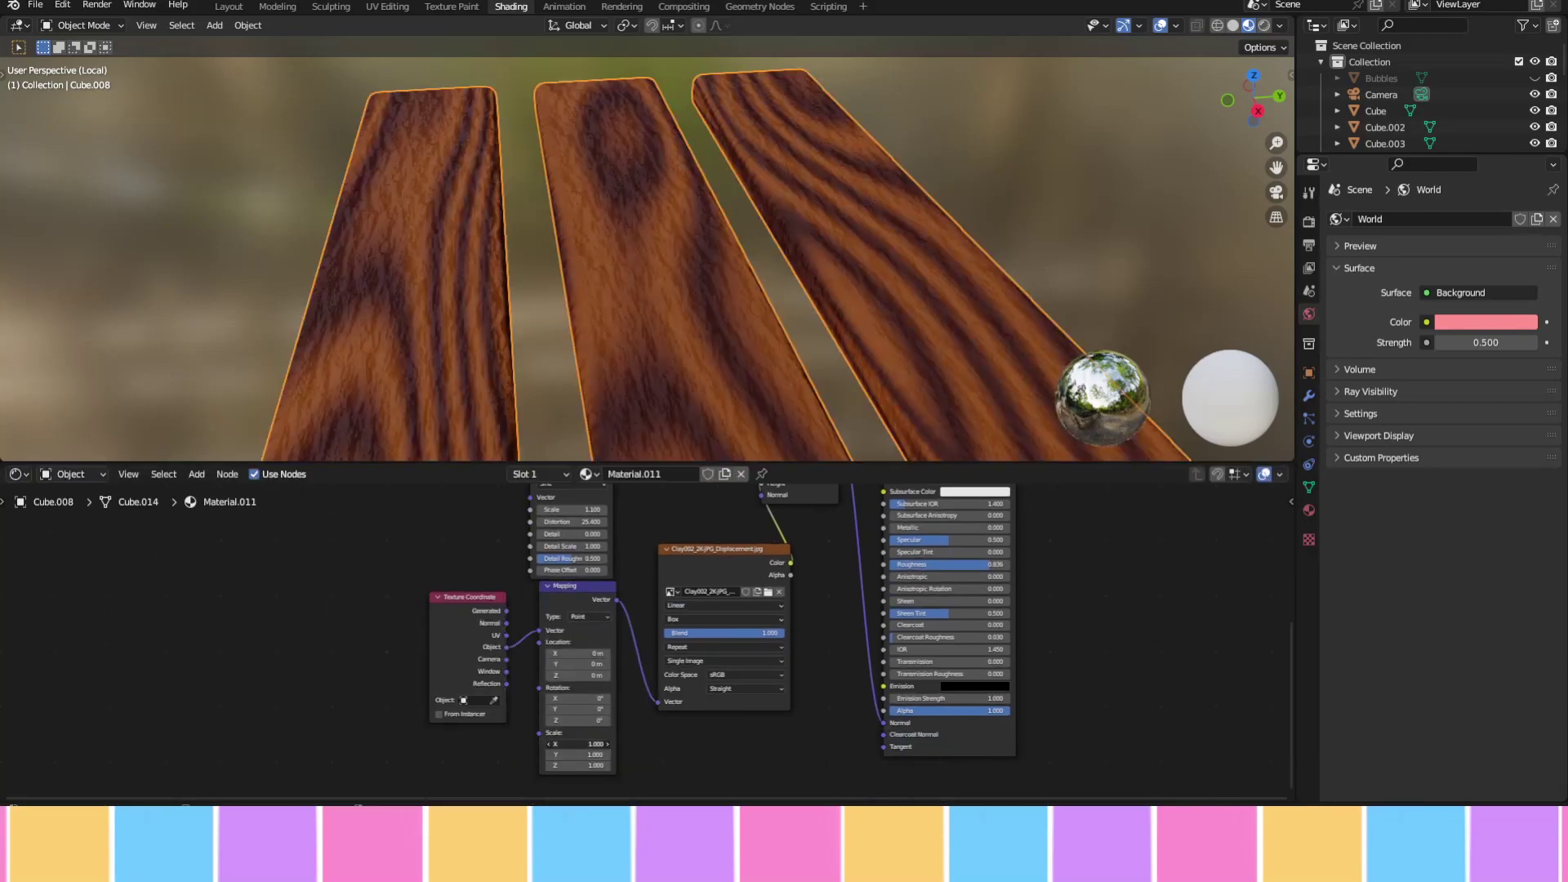
pyautogui.moveTo(588, 744); pyautogui.dragTo(564, 765)
pyautogui.click(566, 615)
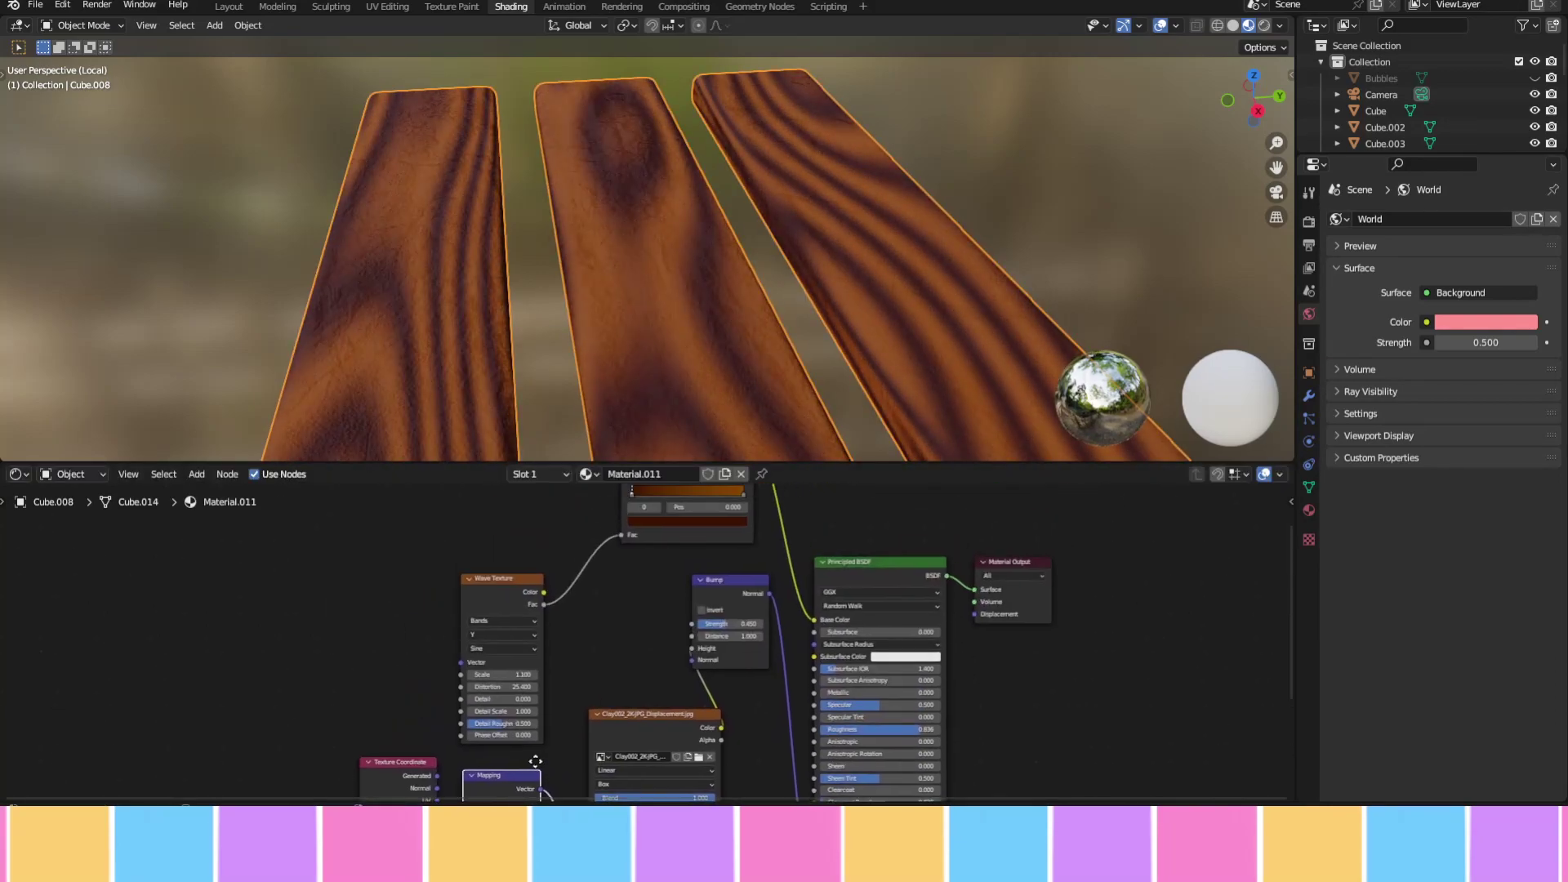
pyautogui.moveTo(566, 615); pyautogui.dragTo(507, 727, button='middle')
pyautogui.moveTo(647, 614); pyautogui.dragTo(655, 629, button='middle')
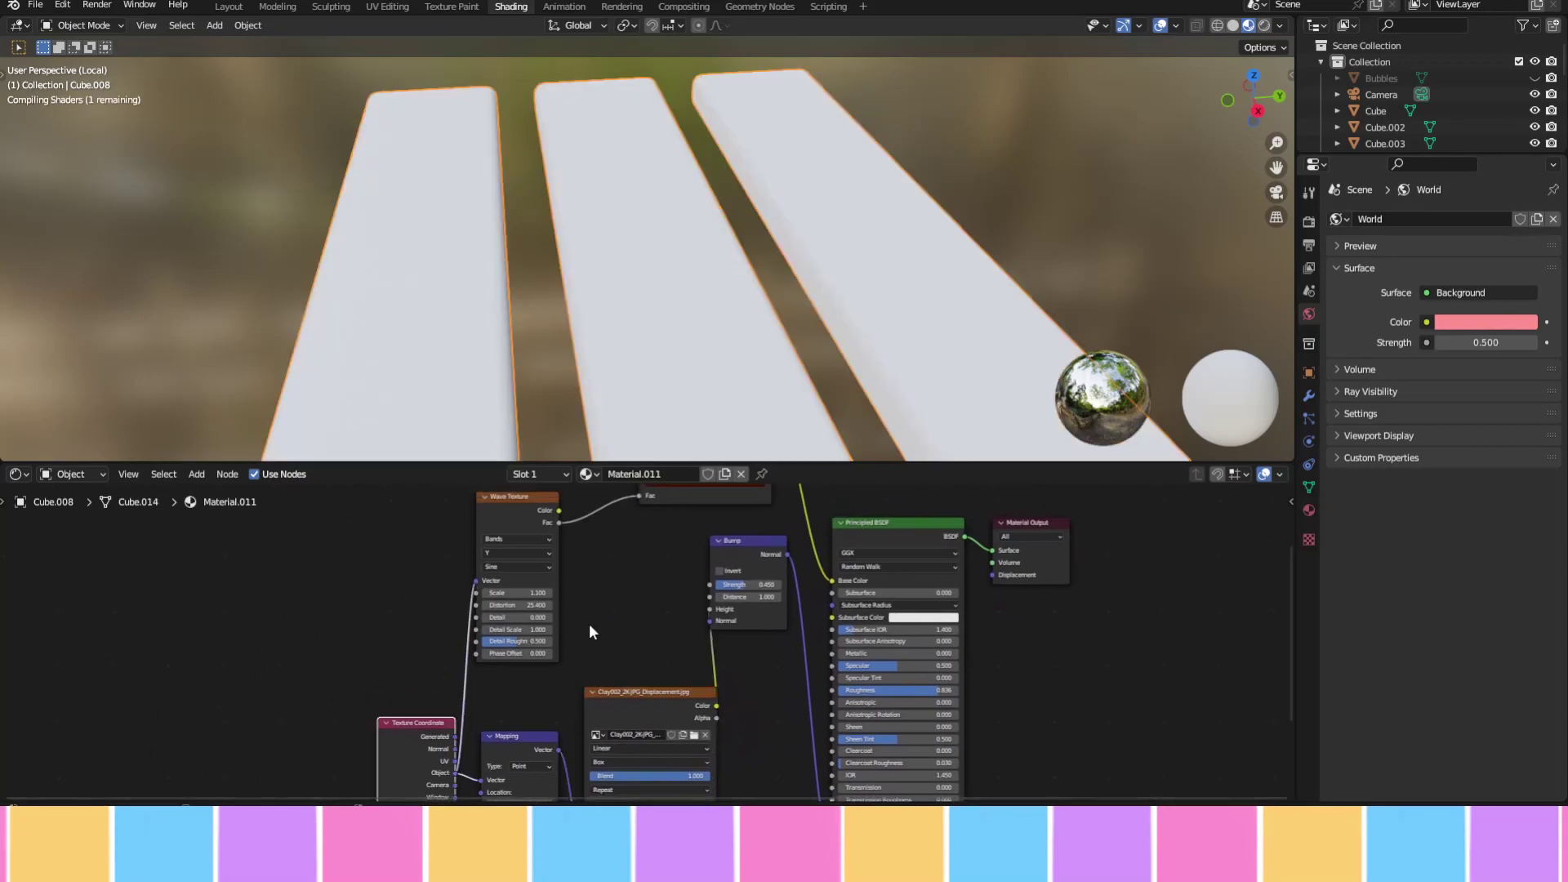
# Feed the wave into the bump normal, weaken the bump, delete the extra Bump, and brighten the ramp's brown
pyautogui.moveTo(563, 522)
pyautogui.mouseDown()
pyautogui.moveTo(707, 620)
pyautogui.moveTo(718, 585)
pyautogui.mouseUp()
pyautogui.moveTo(719, 584); pyautogui.dragTo(719, 529, button='middle')
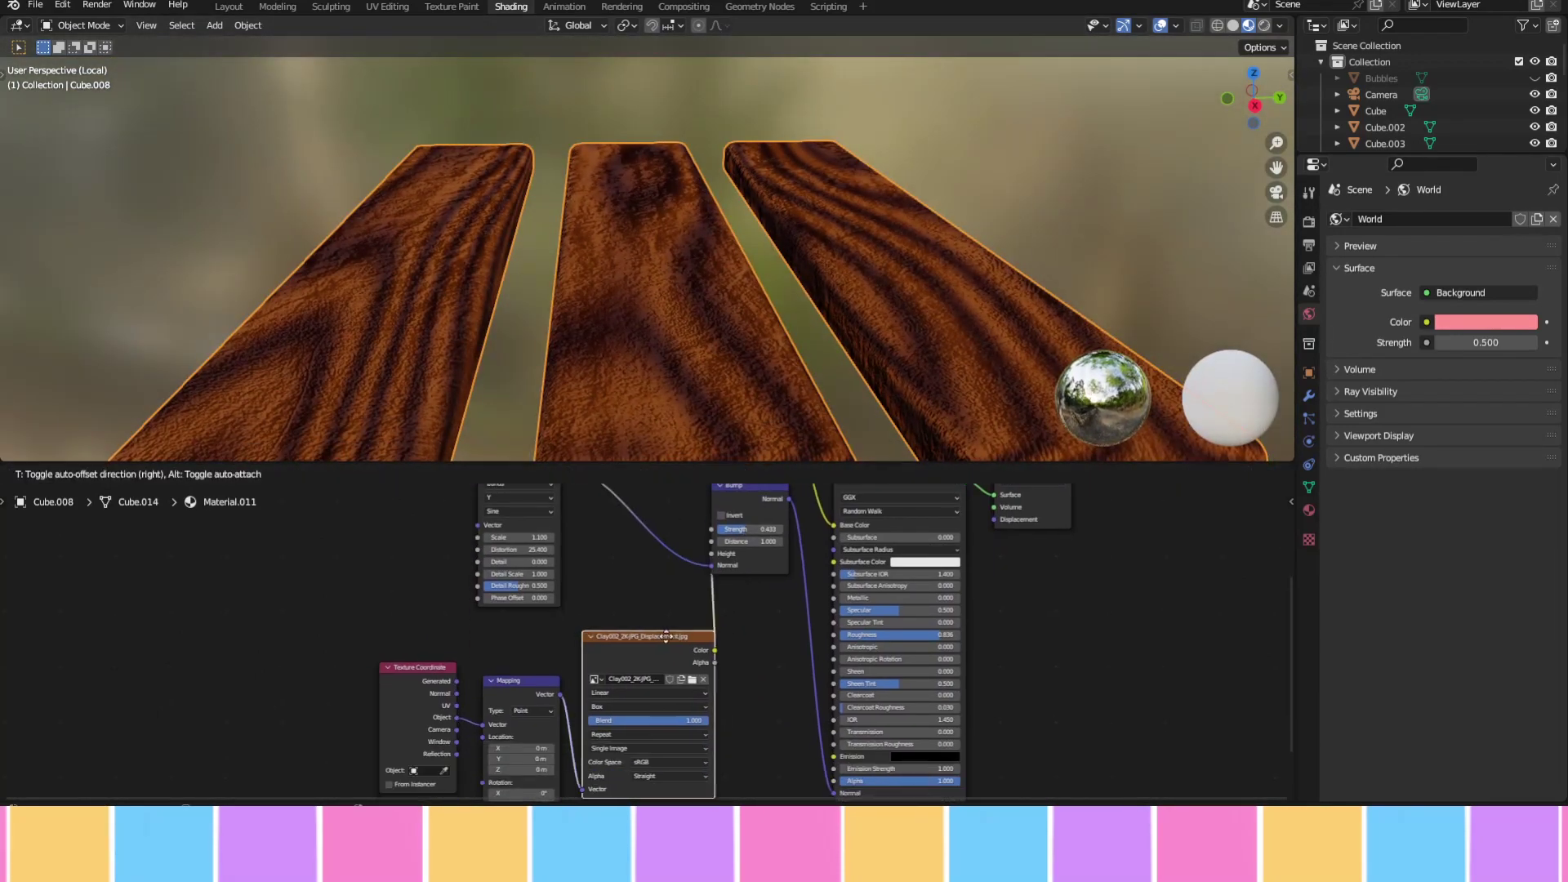
pyautogui.press('x')
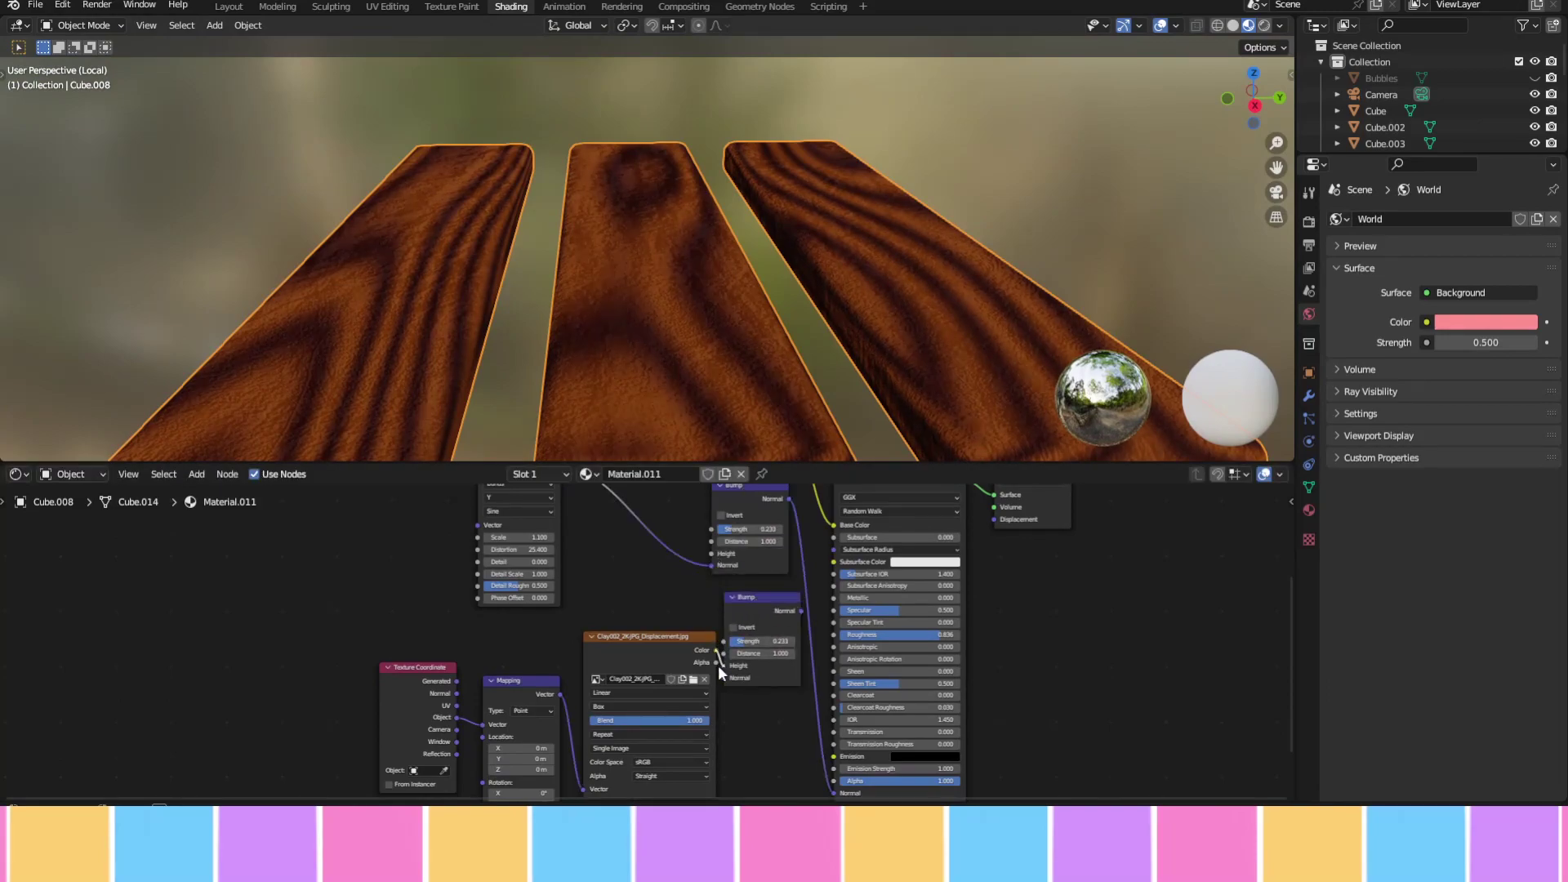
pyautogui.moveTo(768, 634); pyautogui.dragTo(748, 588, button='middle')
pyautogui.moveTo(743, 694); pyautogui.dragTo(764, 881, button='middle')
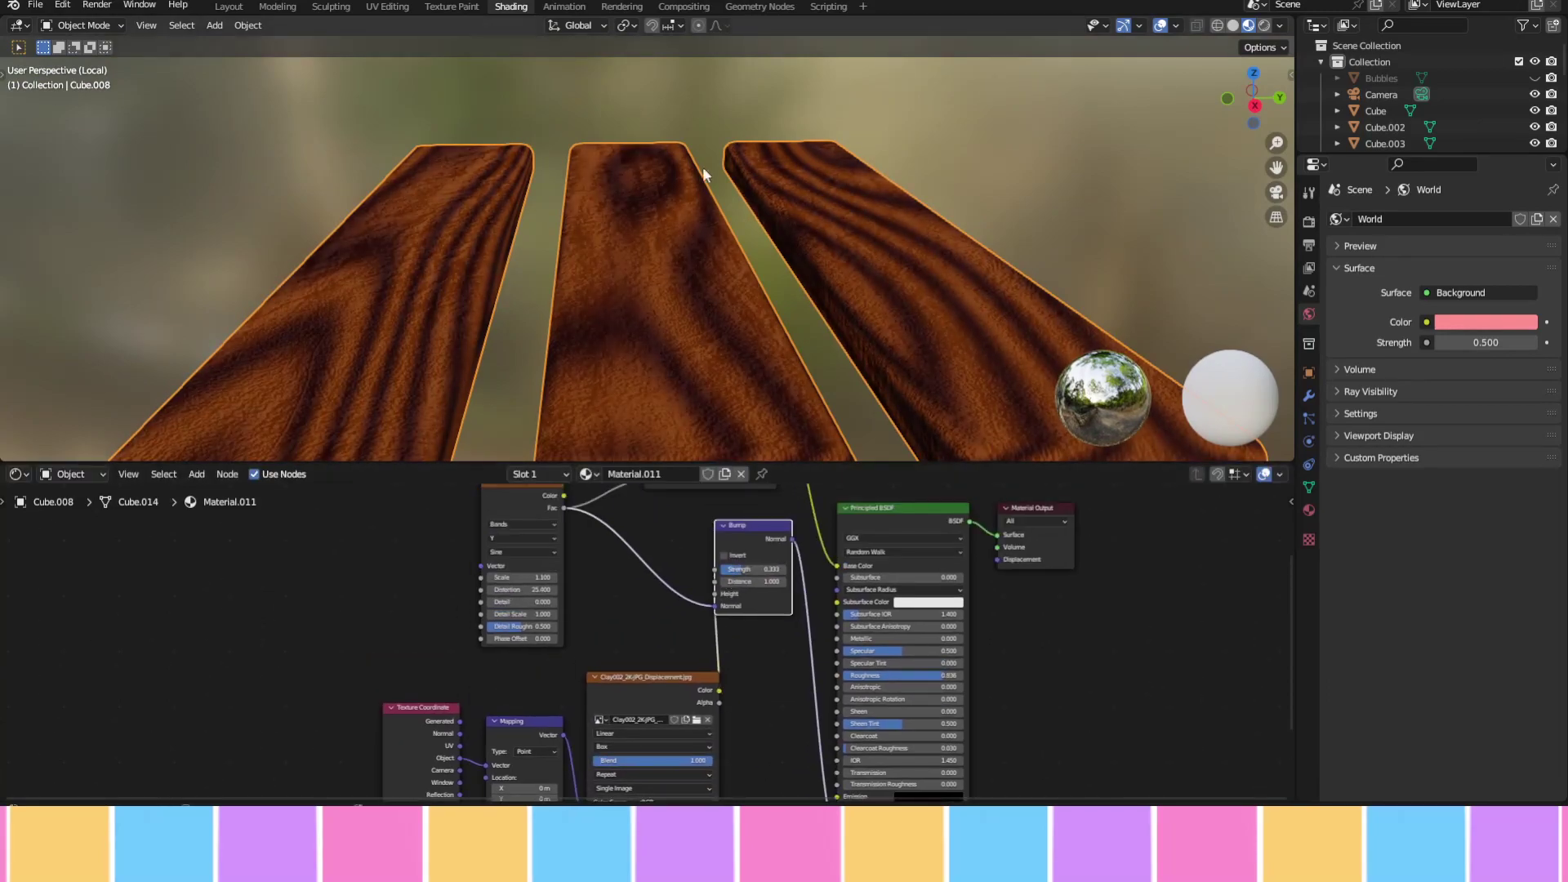
pyautogui.scroll(-4, 703, 166)
pyautogui.moveTo(763, 543)
pyautogui.mouseDown()
pyautogui.moveTo(649, 537)
pyautogui.moveTo(776, 549)
pyautogui.mouseUp()
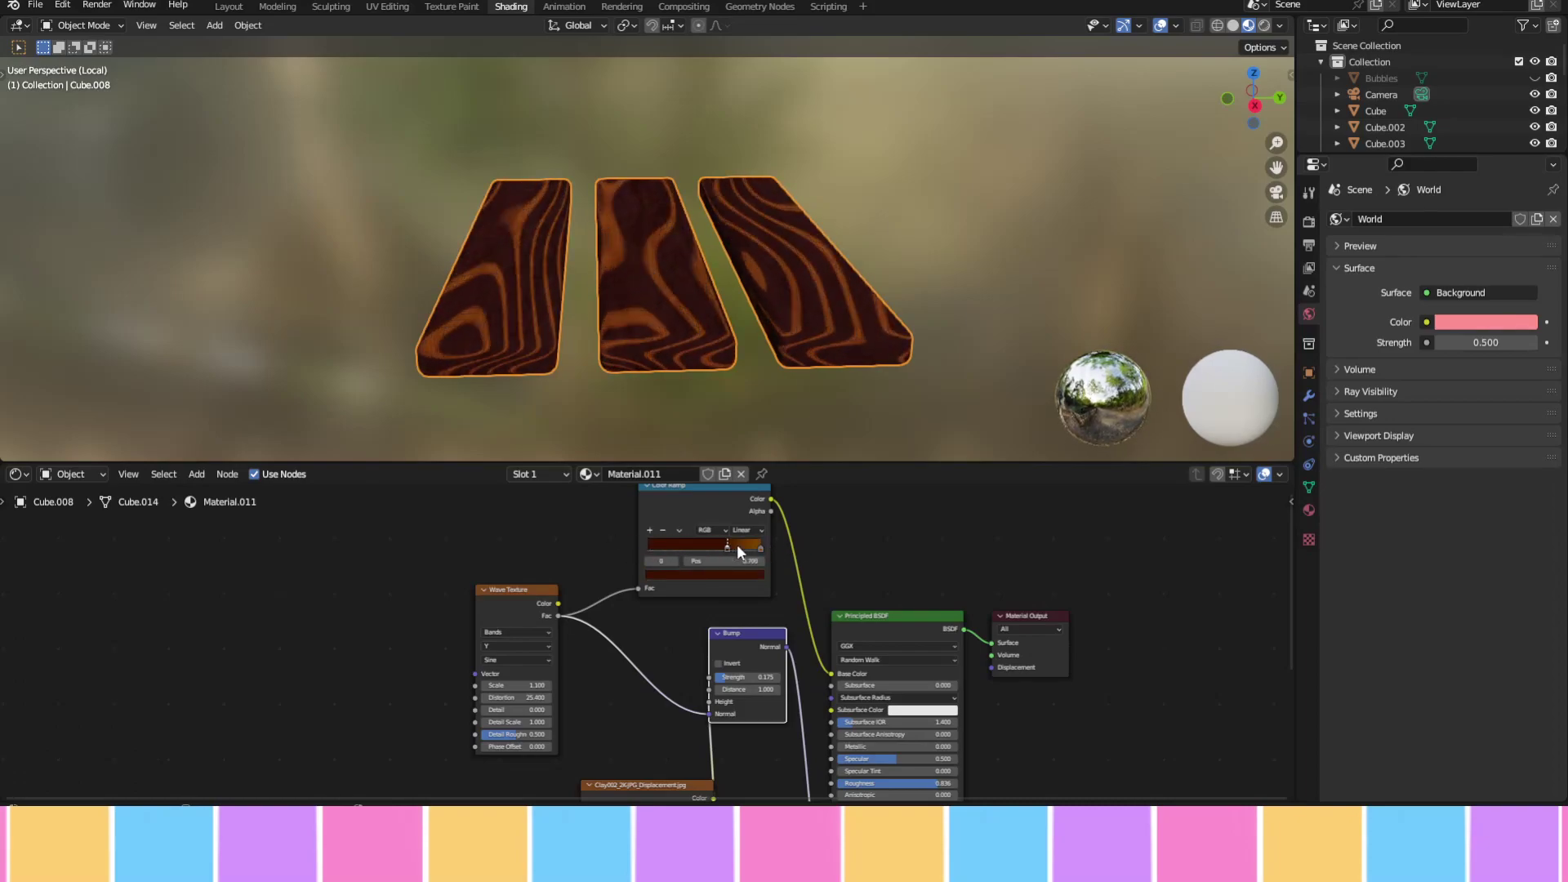
pyautogui.moveTo(748, 482); pyautogui.dragTo(743, 445)
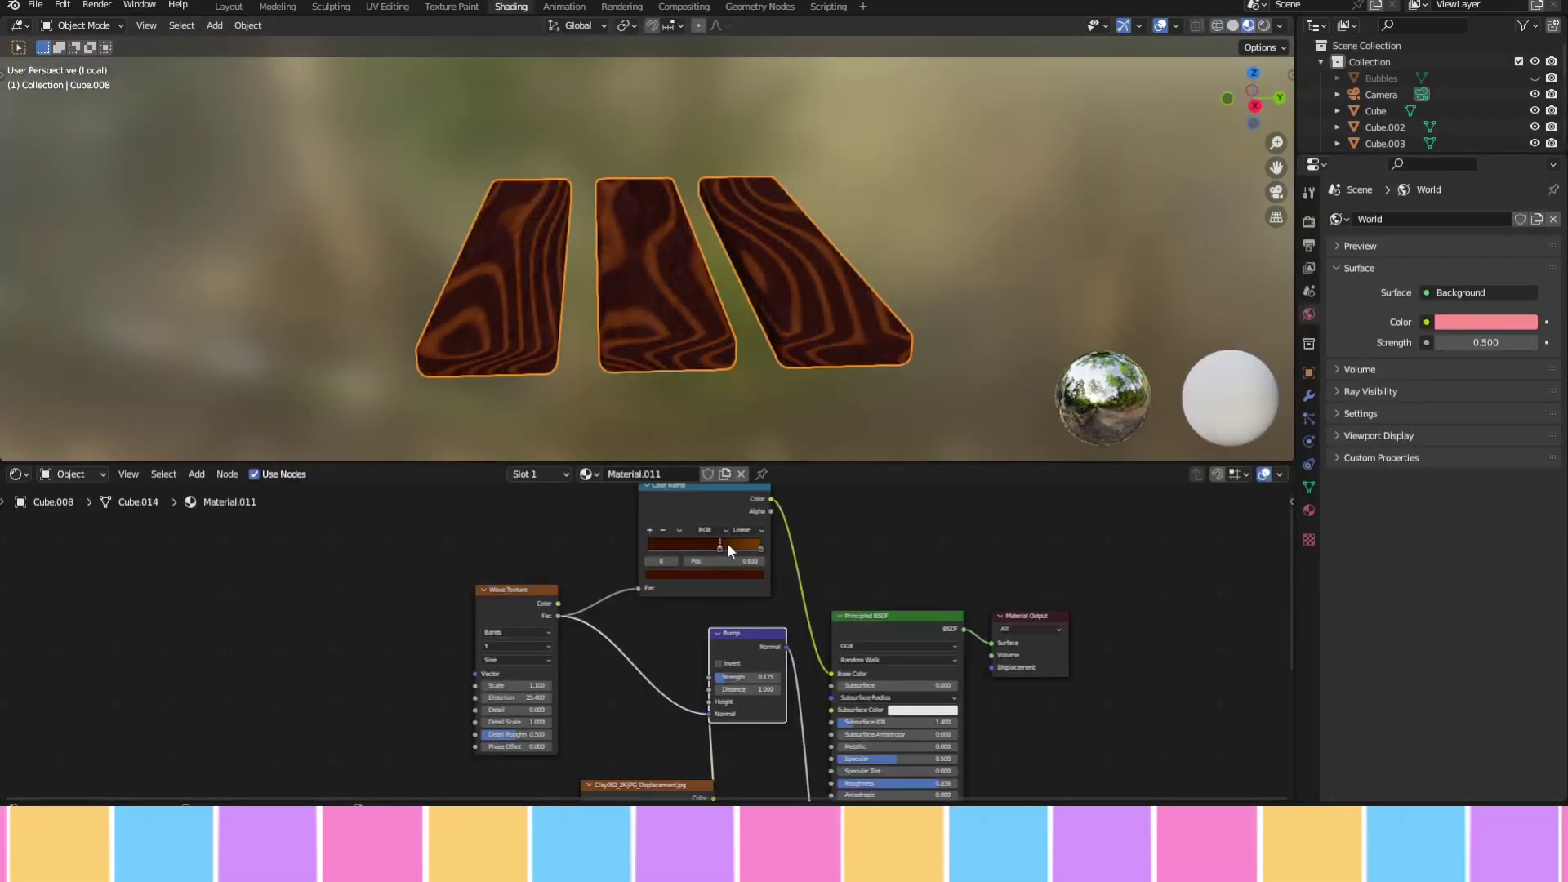
# Add a cube near the island and extrude its top face upward in Edit Mode
pyautogui.click(704, 574)
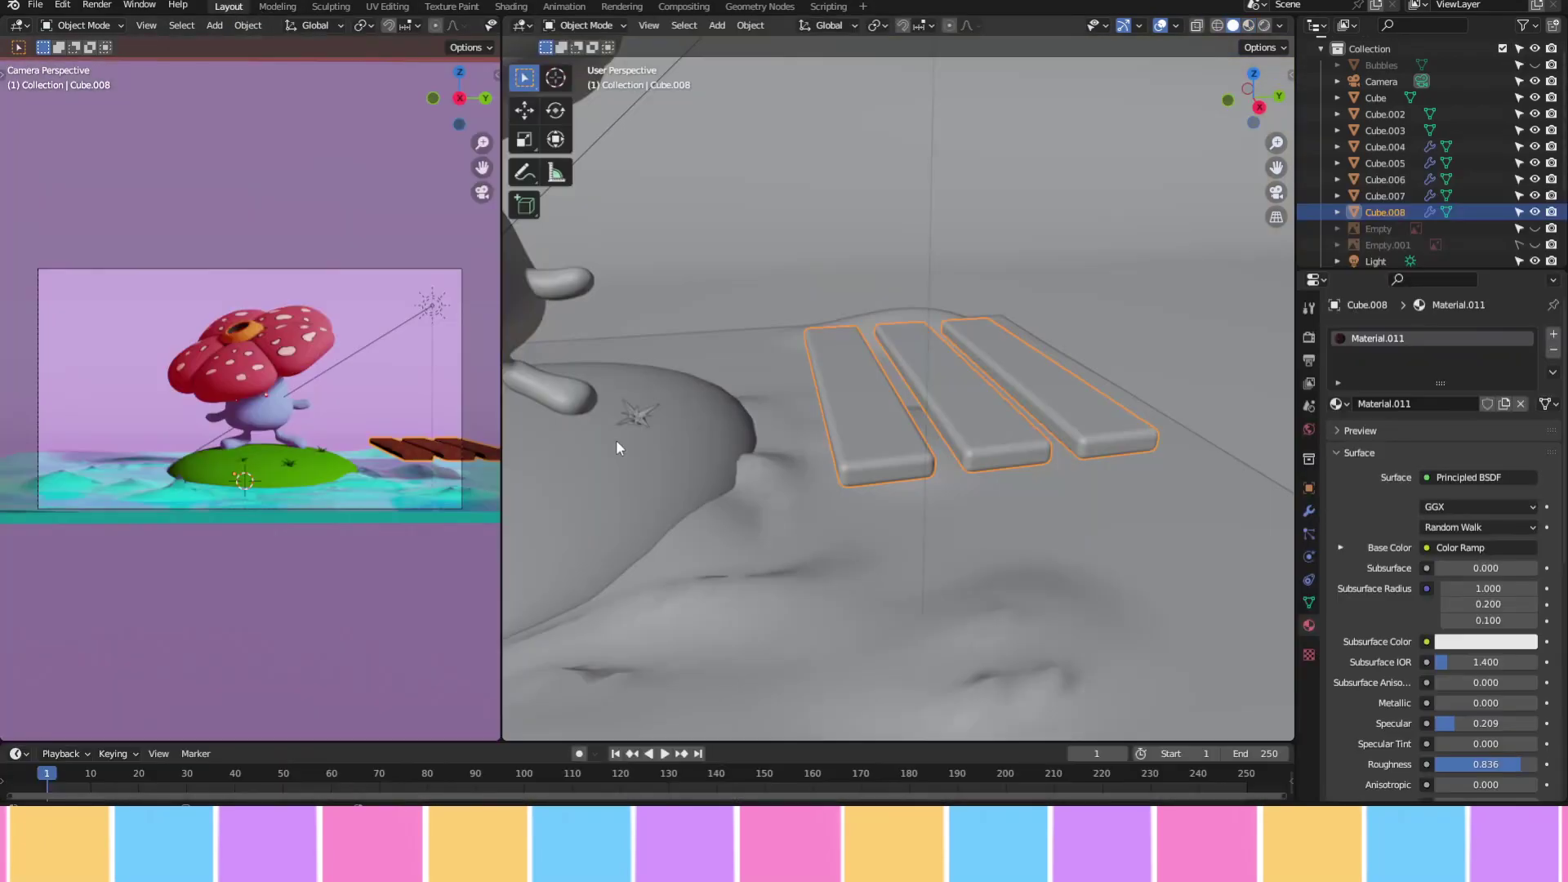
pyautogui.moveTo(616, 440)
pyautogui.mouseDown(button='middle')
pyautogui.moveTo(969, 370)
pyautogui.moveTo(922, 384)
pyautogui.mouseUp(button='middle')
pyautogui.hotkey('shift', 'a')
pyautogui.click(956, 434)
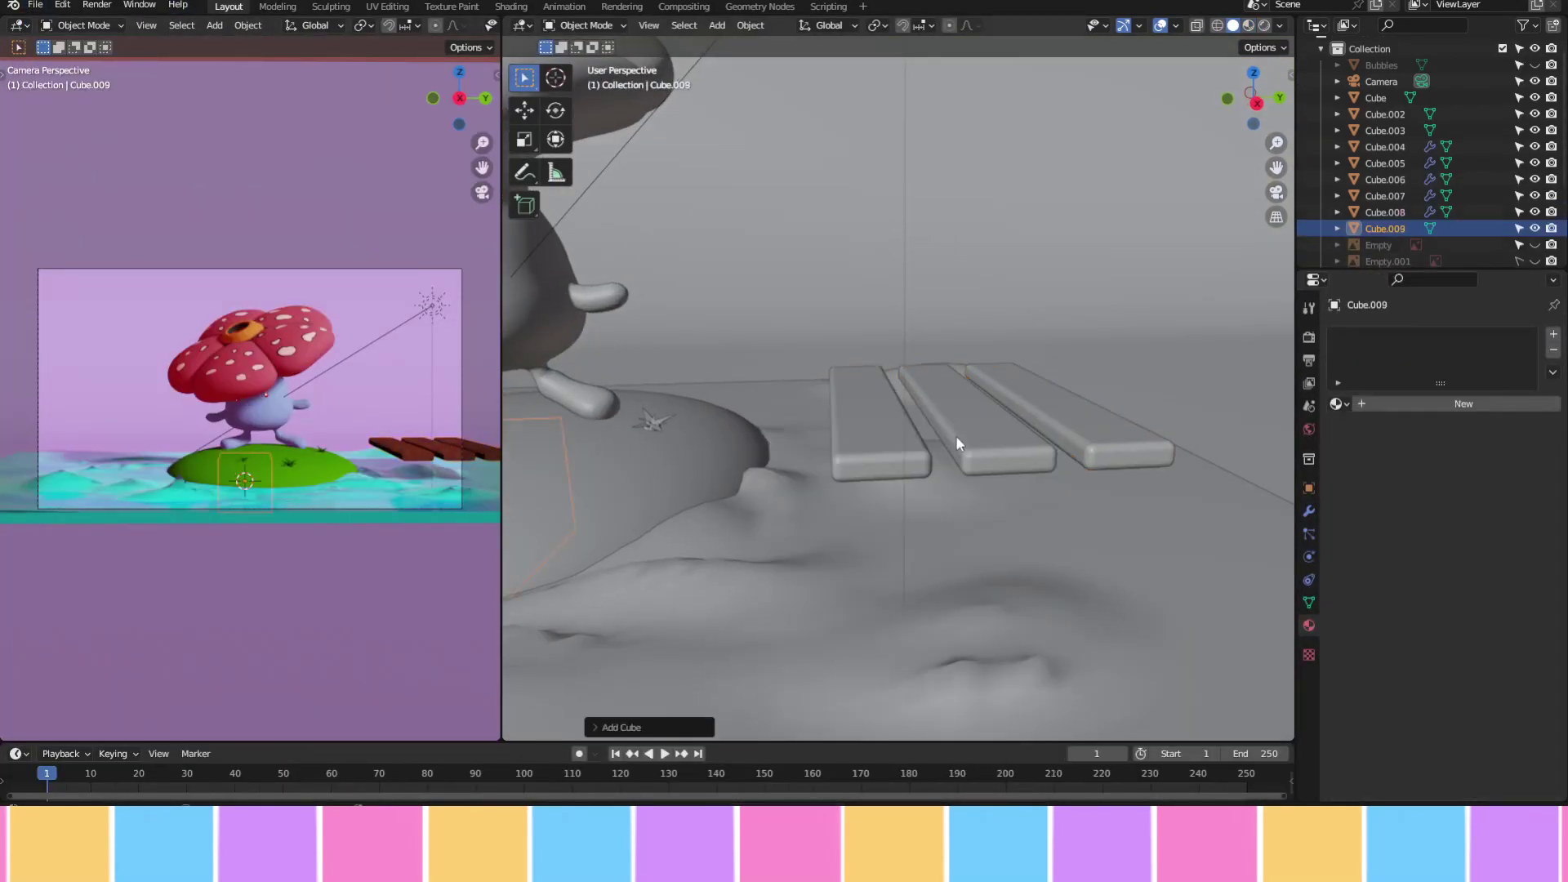
pyautogui.click(584, 62)
pyautogui.press('KP_Divide')
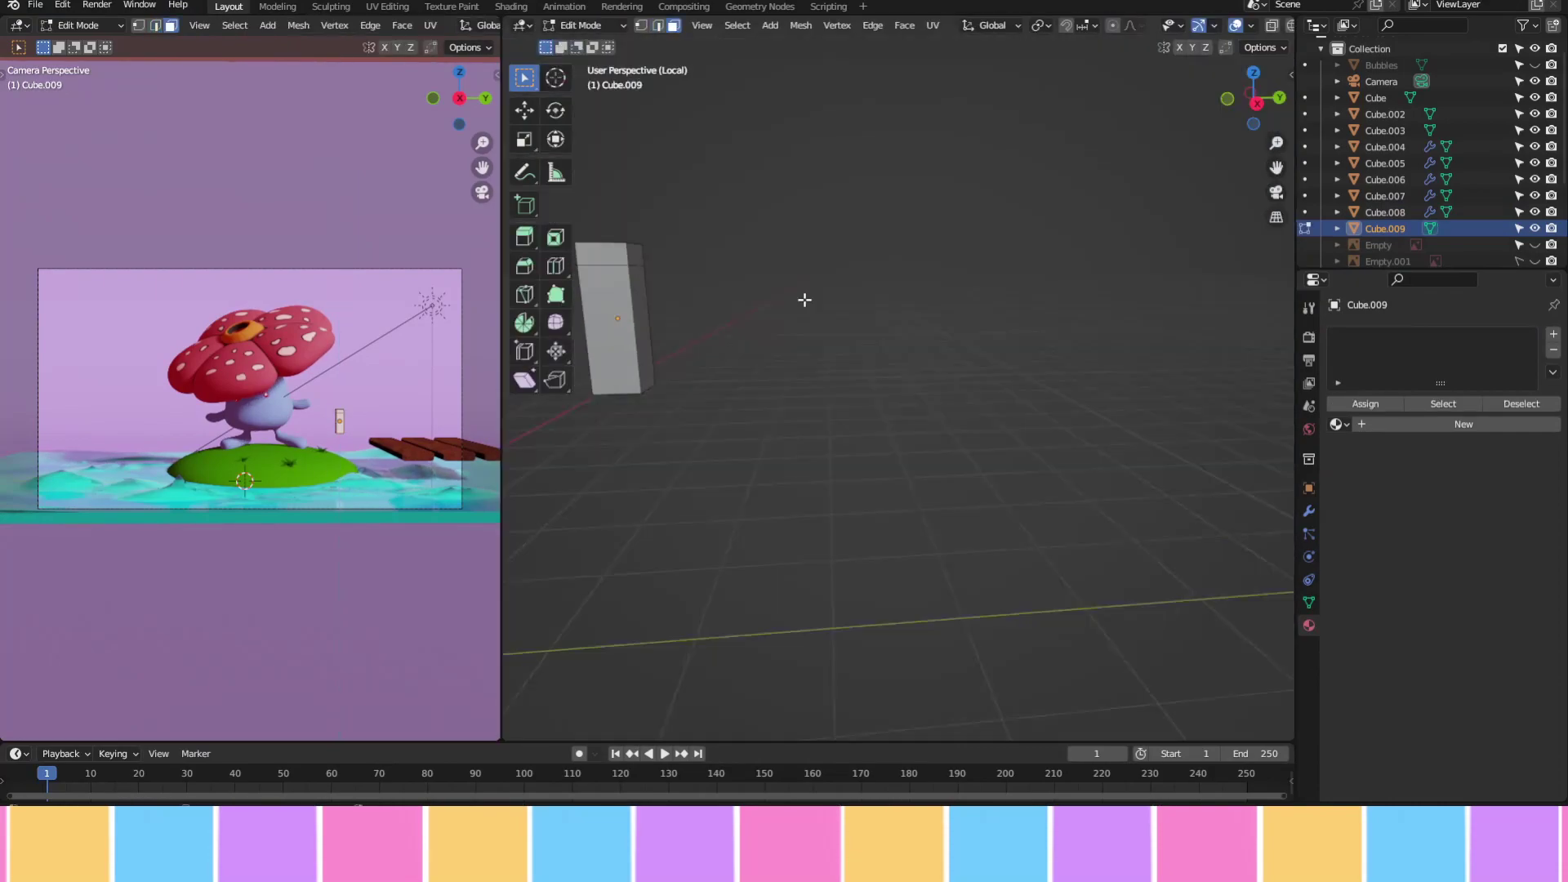
pyautogui.click(898, 302)
pyautogui.press('e')
pyautogui.moveTo(840, 555); pyautogui.dragTo(1012, 351, button='middle')
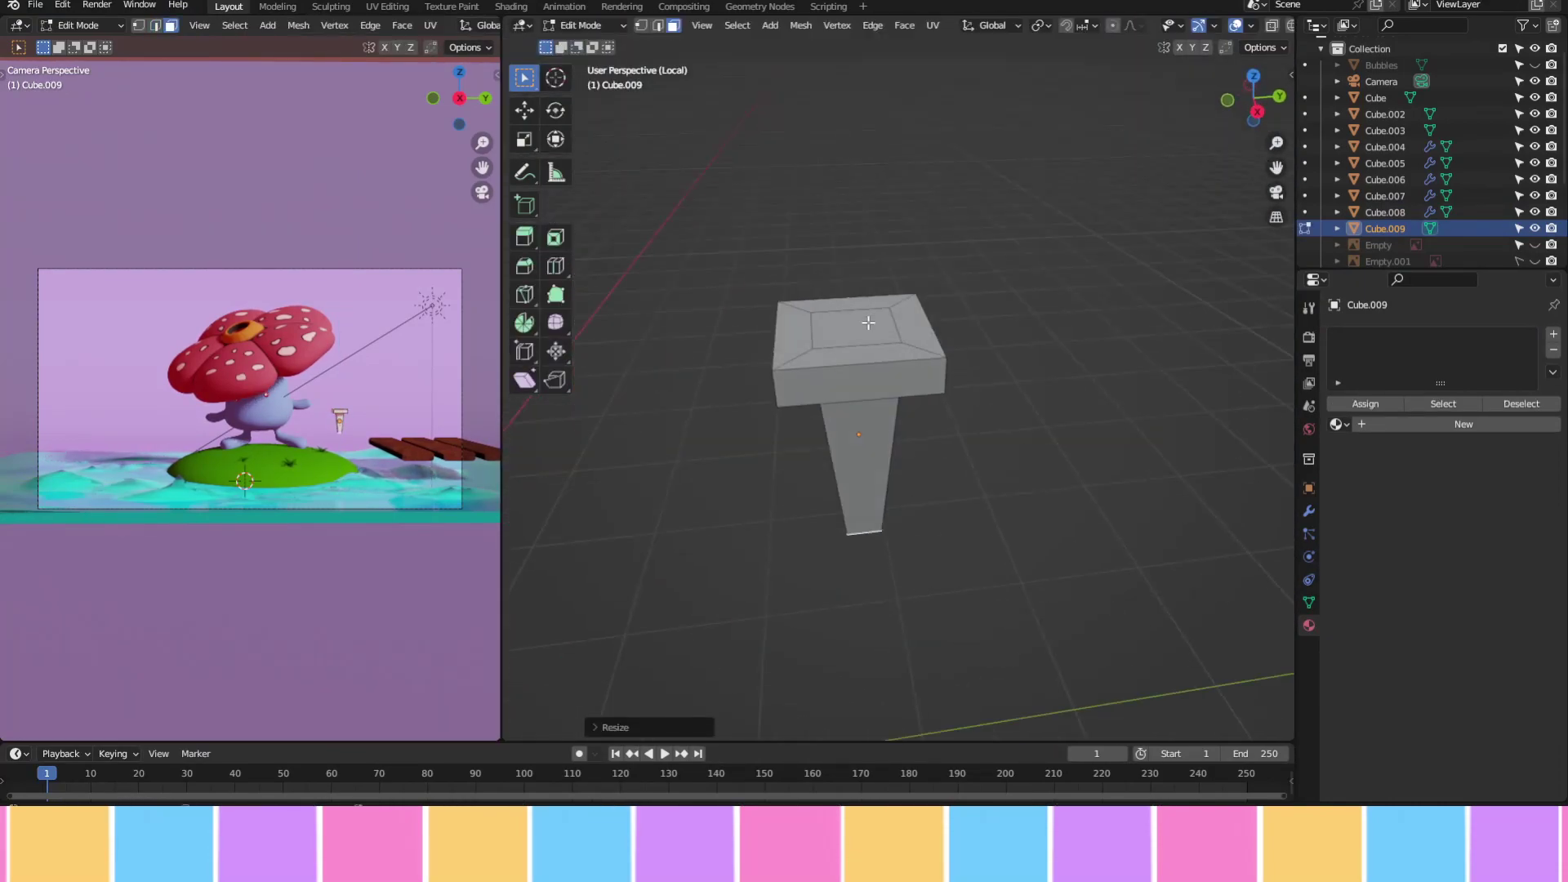
# Raise the edges vertically, smooth the peg with Subdivision level 3, and exit to the full scene
pyautogui.press('2')
pyautogui.press('g')
pyautogui.press('z')
pyautogui.click(1019, 346)
pyautogui.hotkey('ctrl', '3')
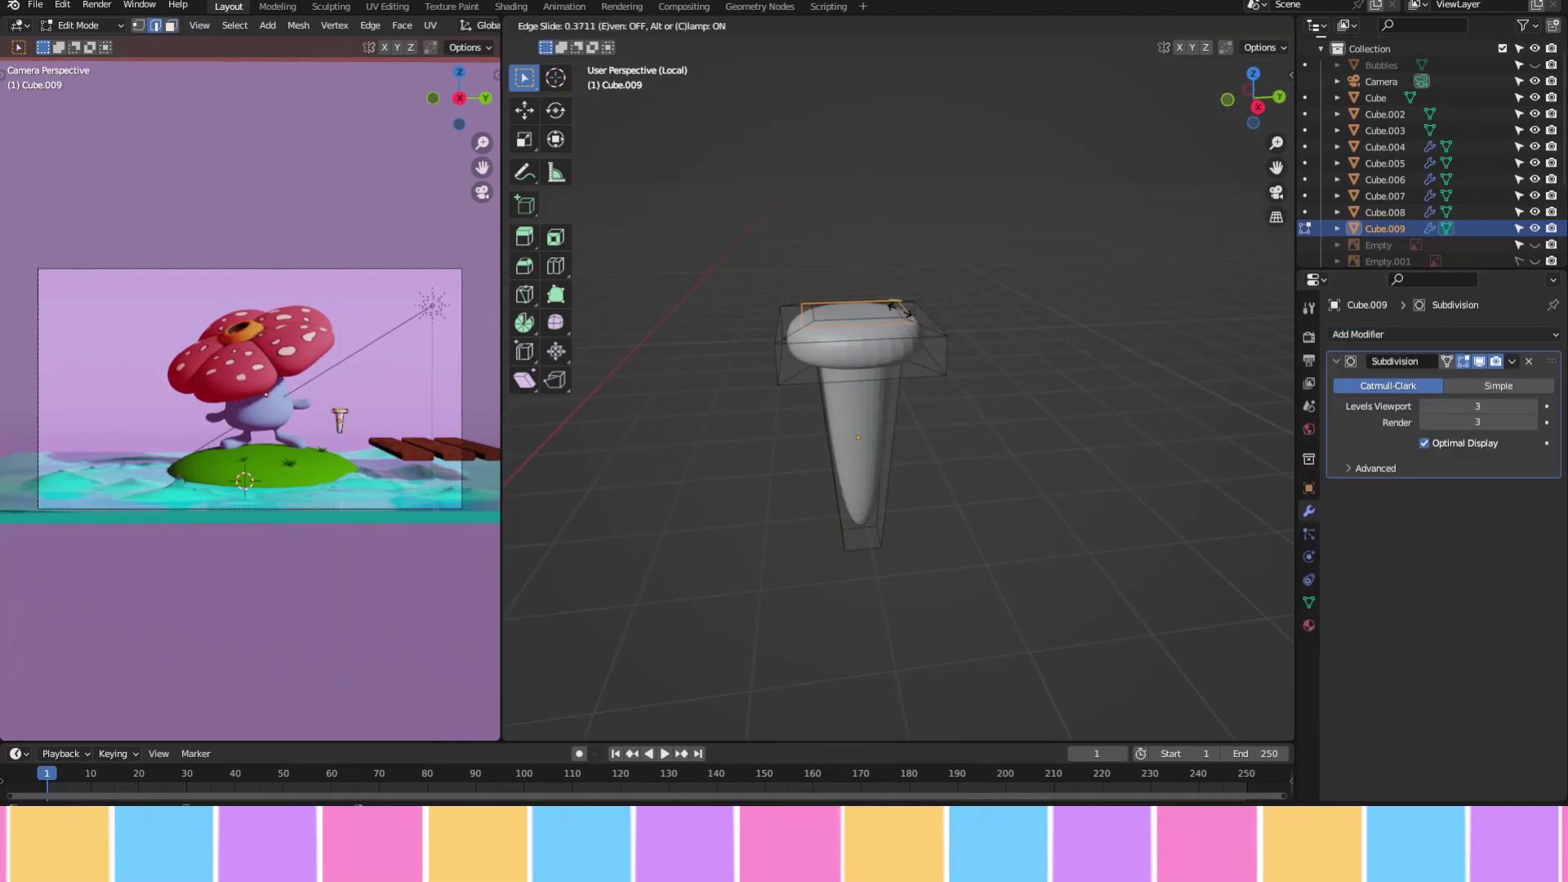
pyautogui.click(894, 308)
pyautogui.click(519, 25)
pyautogui.click(555, 43)
pyautogui.press('KP_Divide')
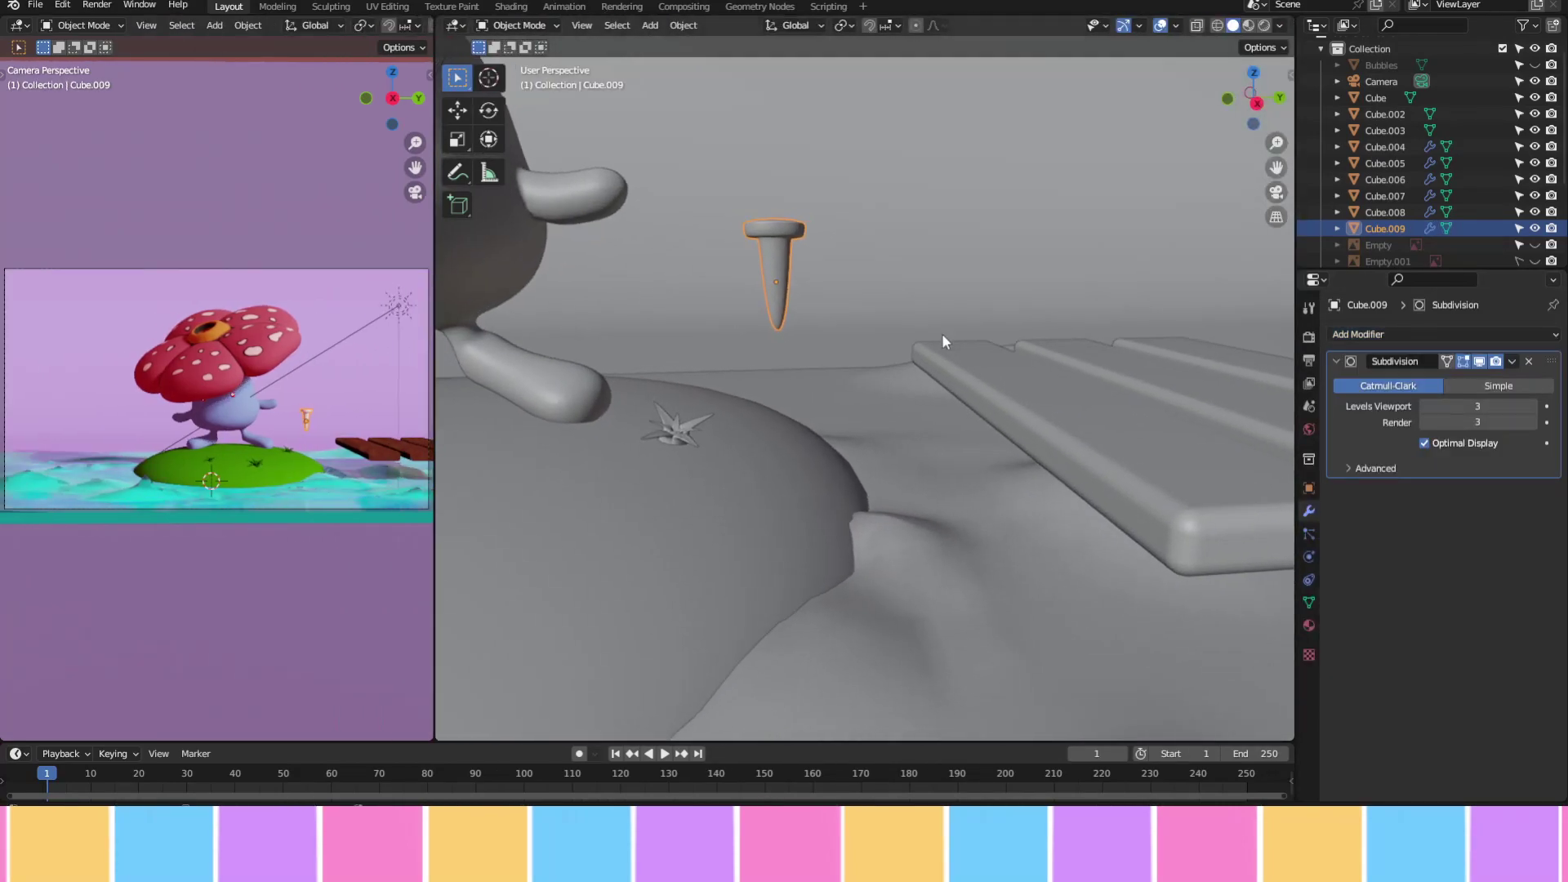
pyautogui.click(1280, 97)
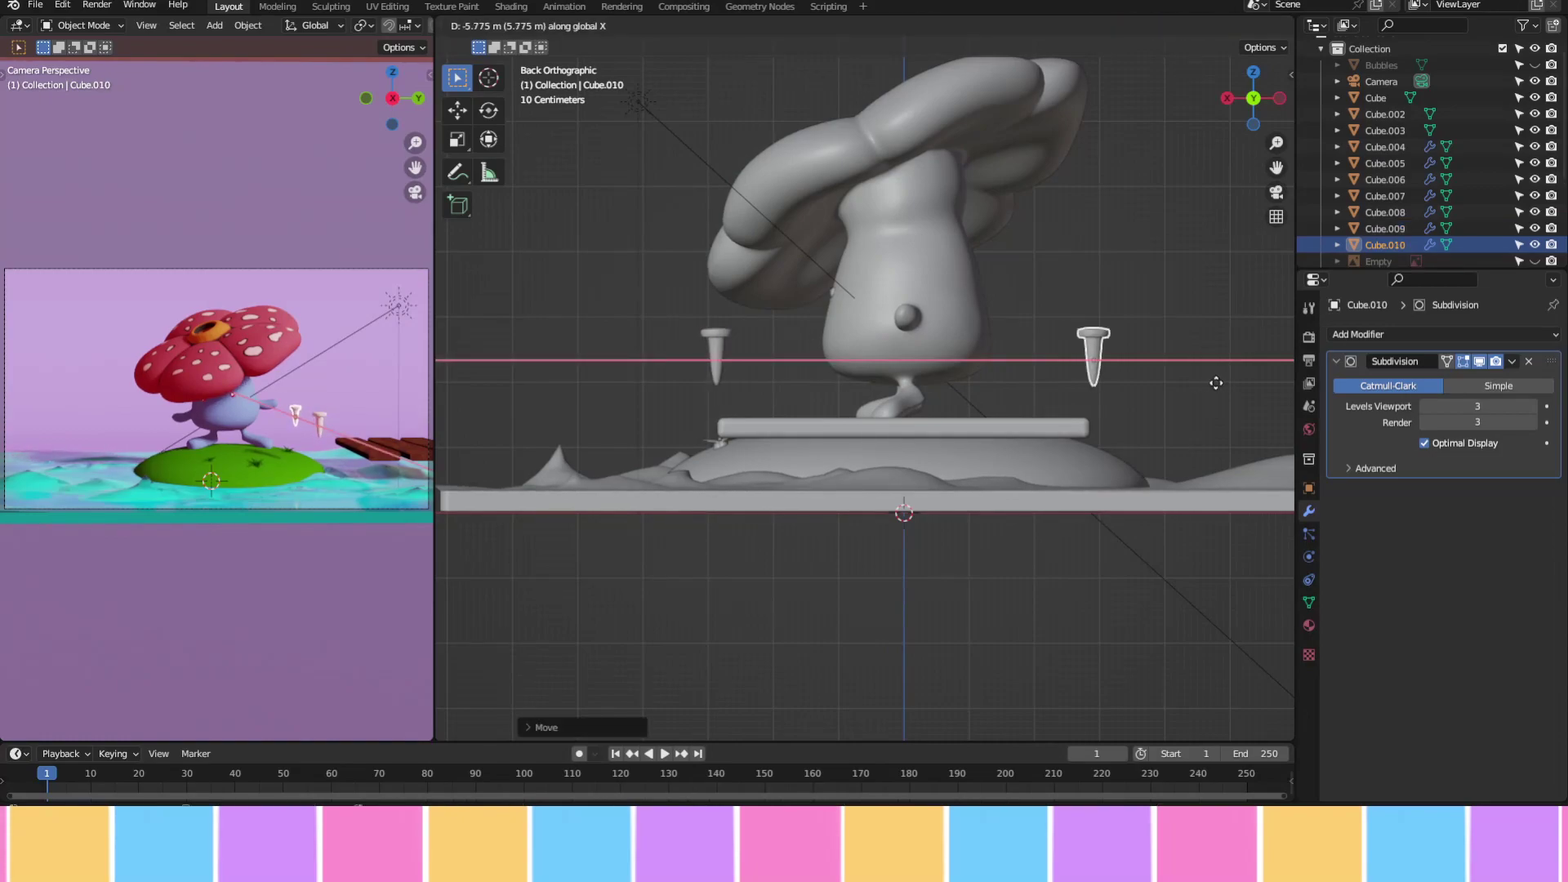
# Resize the old island disc and adjust its height
pyautogui.moveTo(889, 369); pyautogui.dragTo(933, 498, button='middle')
pyautogui.click(848, 464)
pyautogui.scroll(-3, 847, 464)
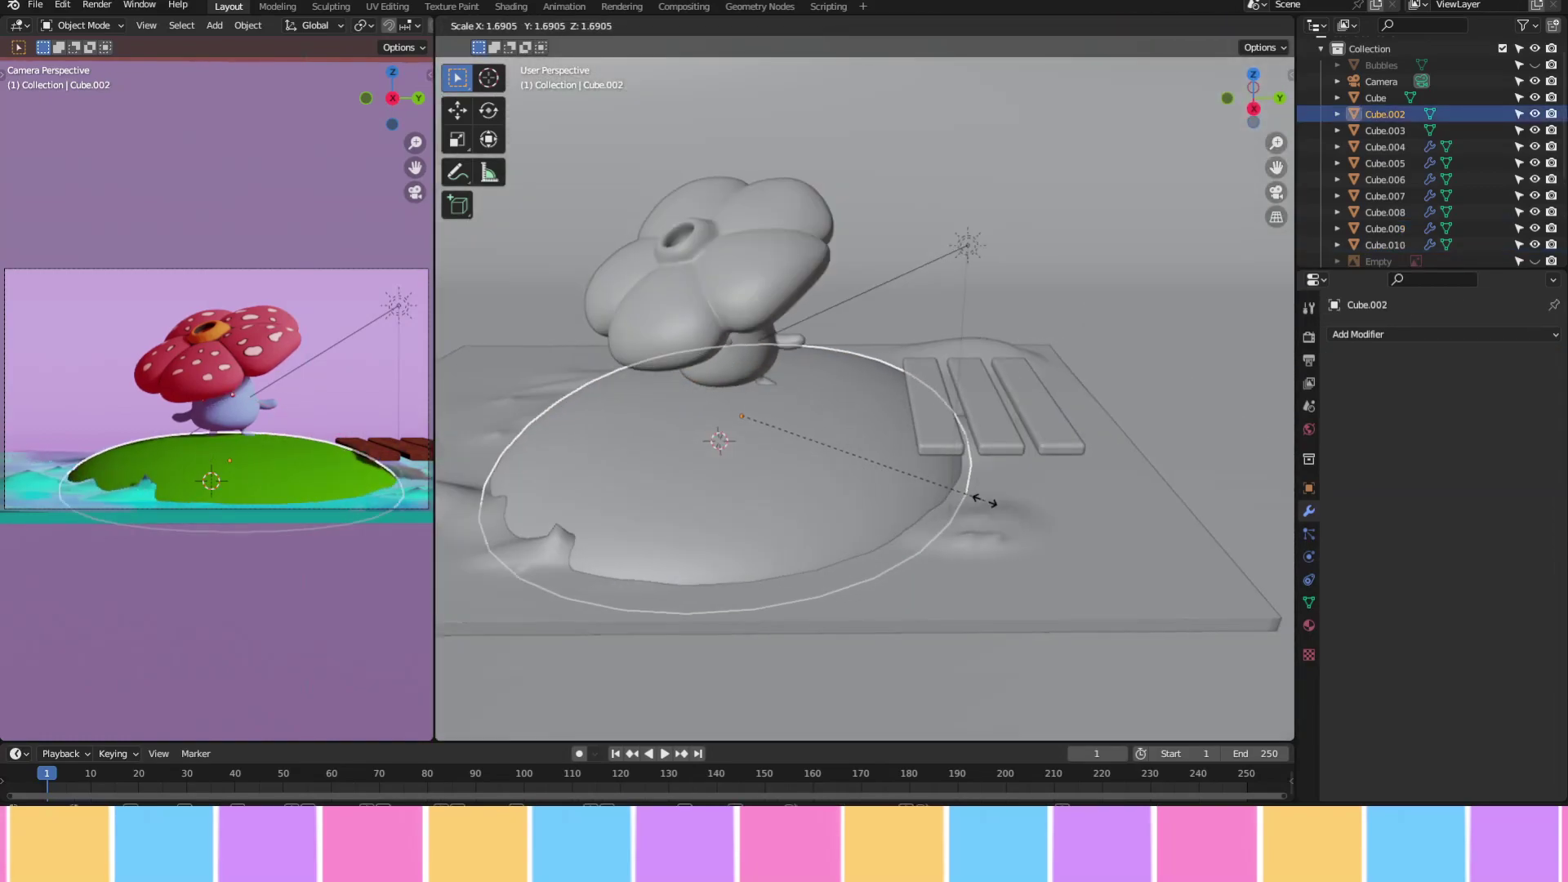
pyautogui.press('s')
pyautogui.click(914, 485)
pyautogui.press('s')
pyautogui.press('z')
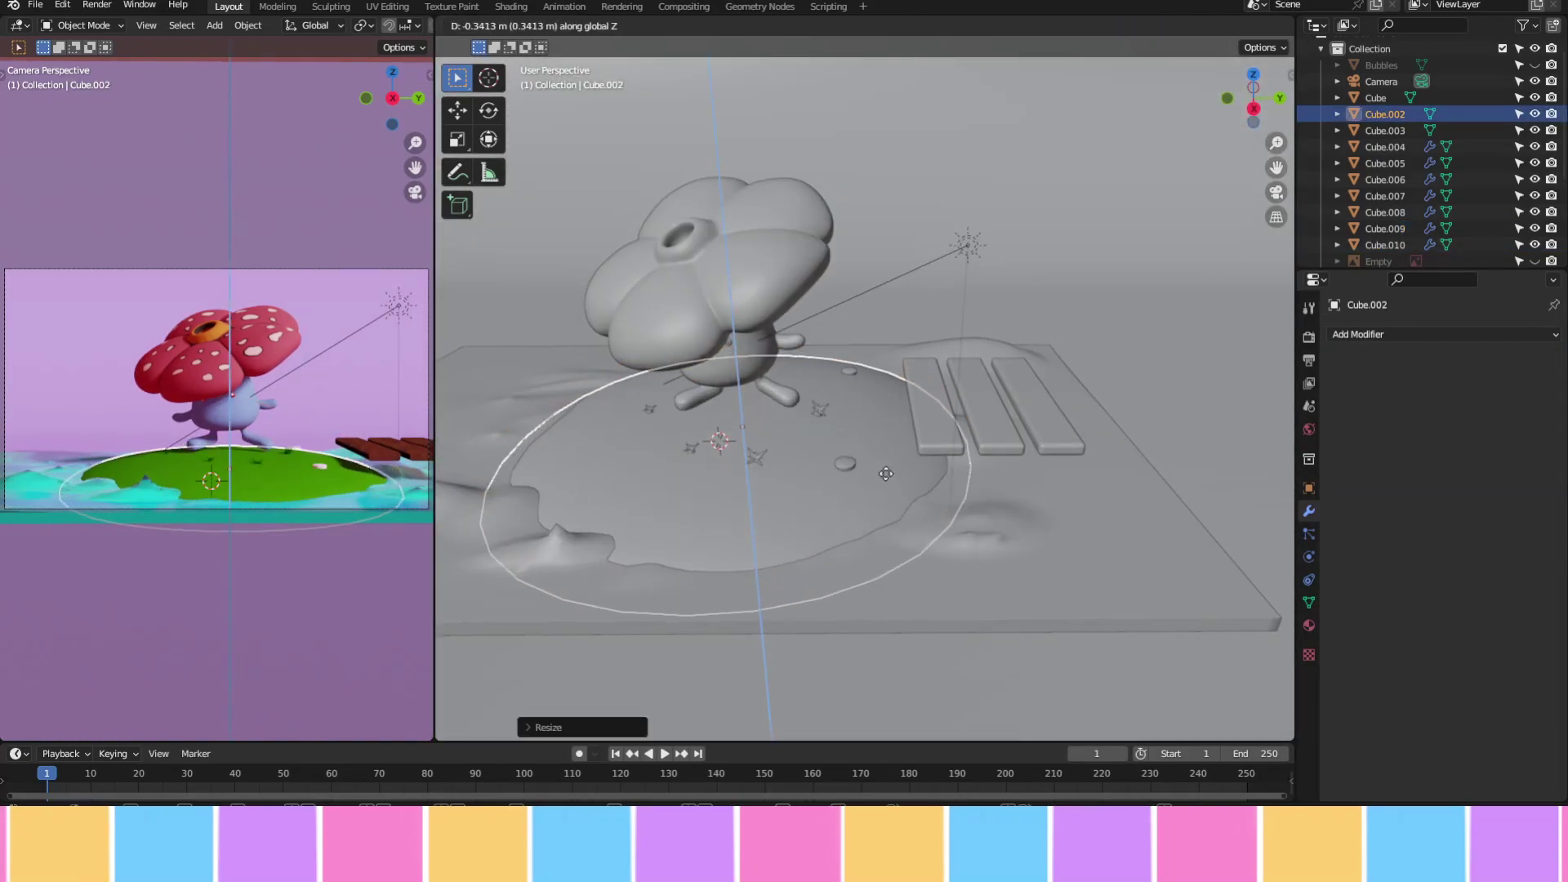
pyautogui.click(931, 474)
pyautogui.moveTo(931, 474)
pyautogui.mouseDown(button='middle')
pyautogui.moveTo(913, 428)
pyautogui.moveTo(1026, 388)
pyautogui.moveTo(1096, 479)
pyautogui.moveTo(777, 417)
pyautogui.mouseUp(button='middle')
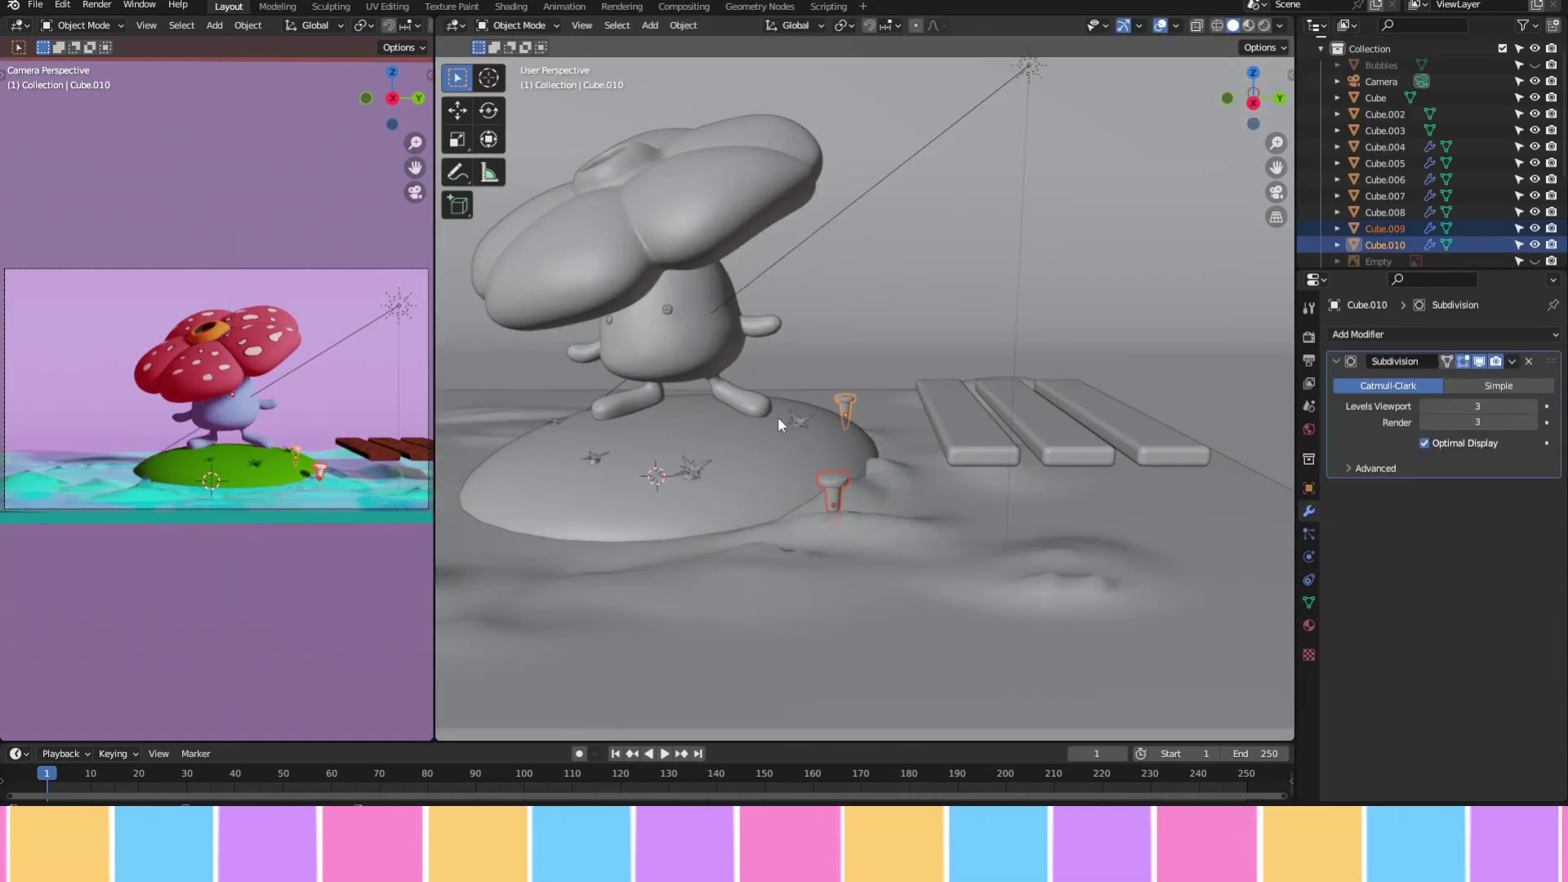
# Hide the old disc and add a cube scaled into a wide slab, positioned vertically
pyautogui.press('h')
pyautogui.hotkey('shift', 'a')
pyautogui.click(826, 453)
pyautogui.press('s')
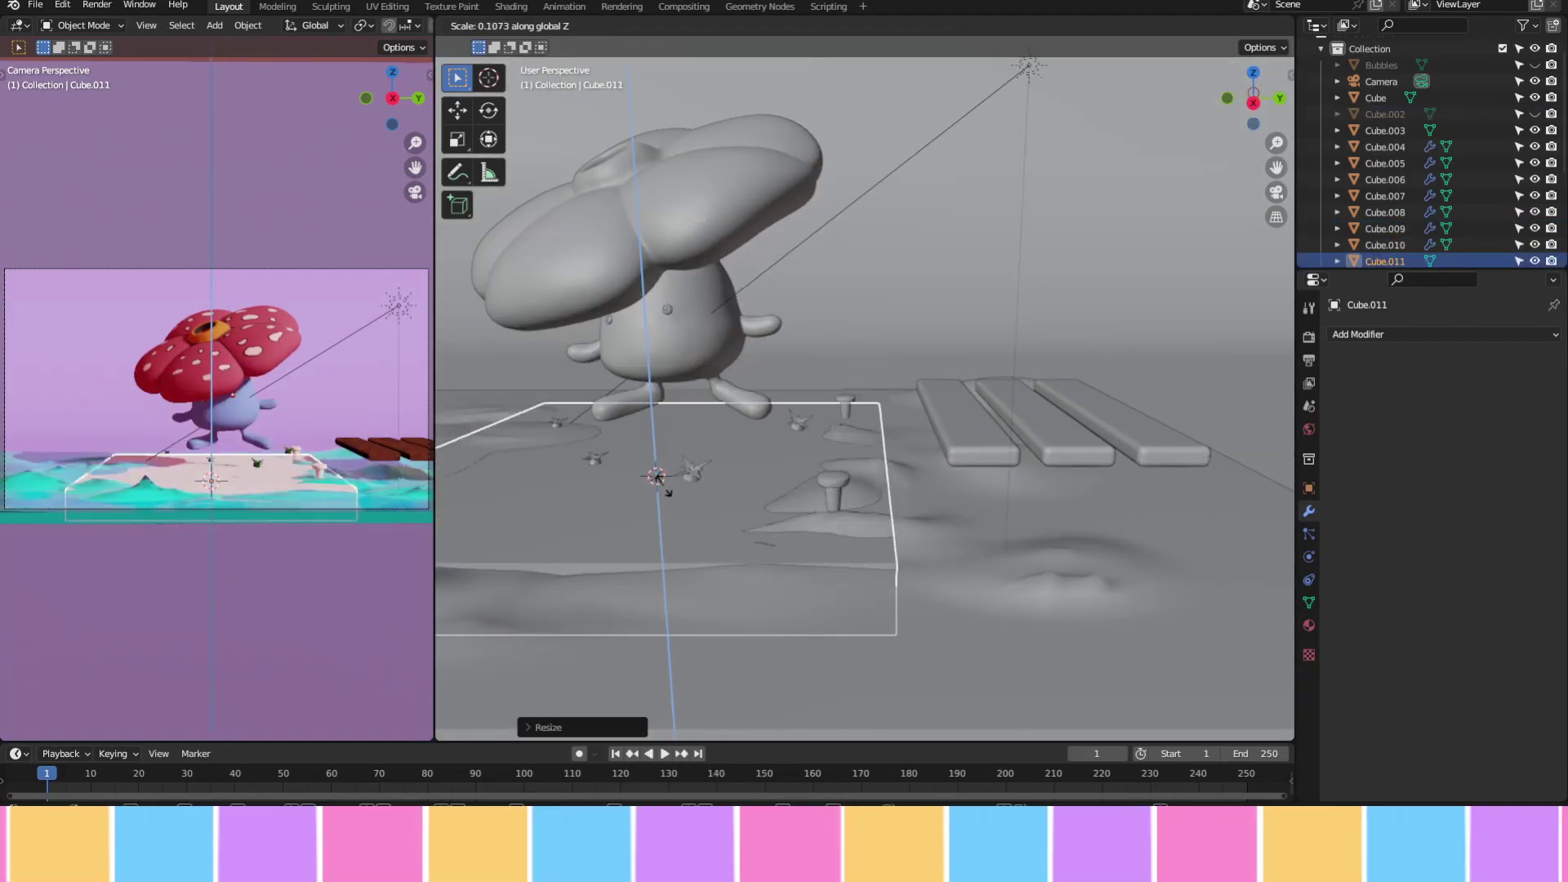
pyautogui.click(735, 457)
pyautogui.press('g')
pyautogui.press('z')
pyautogui.click(730, 445)
pyautogui.moveTo(730, 445)
pyautogui.mouseDown(button='middle')
pyautogui.moveTo(980, 343)
pyautogui.moveTo(801, 395)
pyautogui.mouseUp(button='middle')
# Add Subdivision smoothing to the slab and scale it wider and flatter in Edit Mode
pyautogui.press('Tab')
pyautogui.click(988, 399)
pyautogui.press('2')
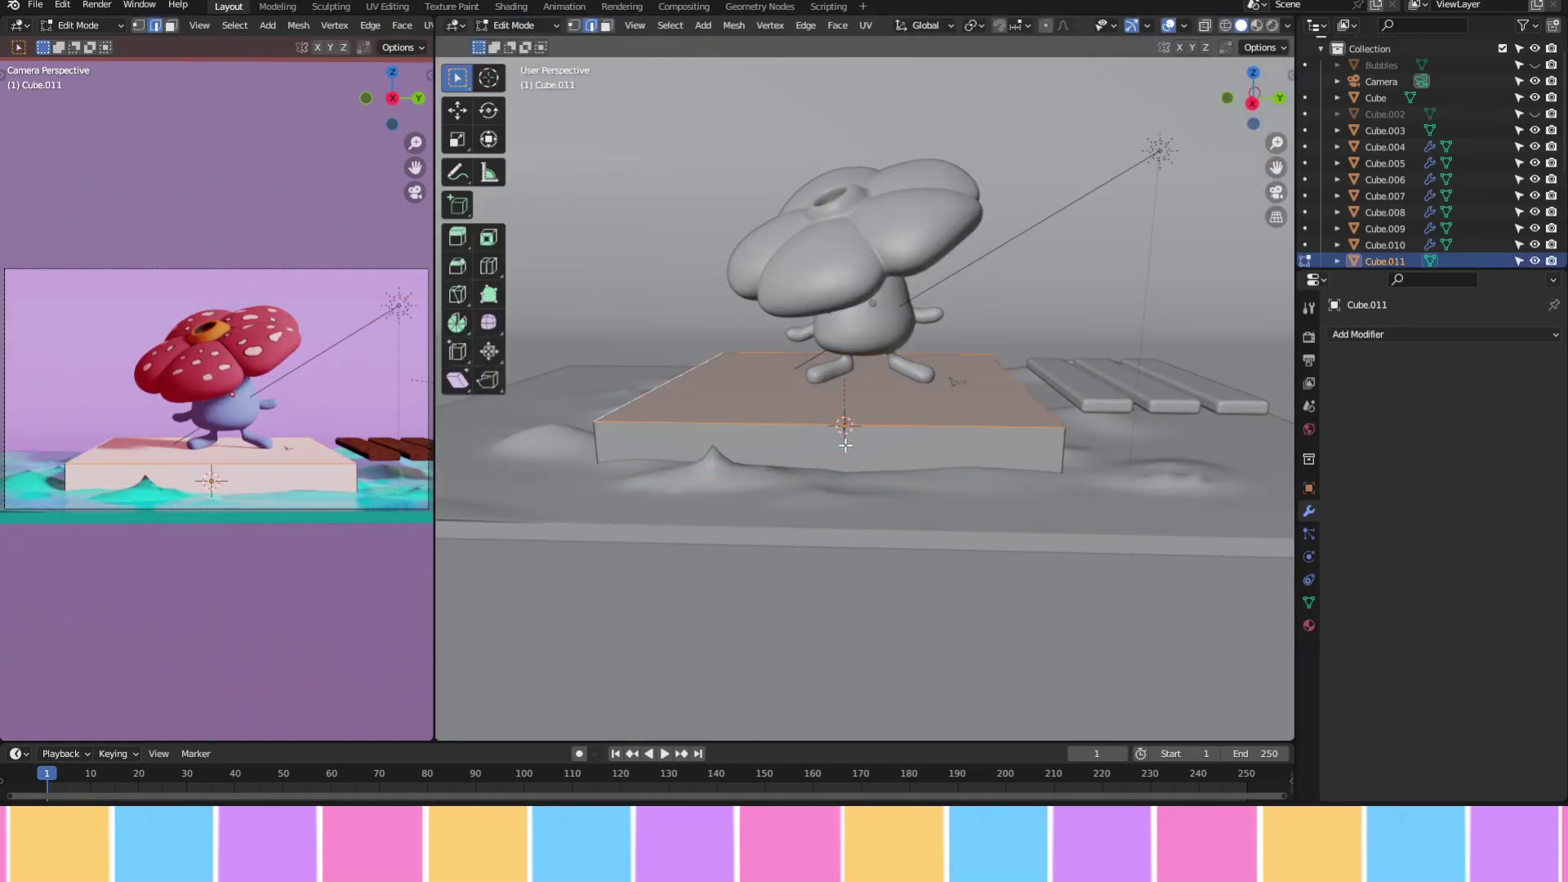
pyautogui.hotkey('ctrl', '1')
pyautogui.click(1452, 406)
pyautogui.moveTo(916, 545); pyautogui.dragTo(939, 489, button='middle')
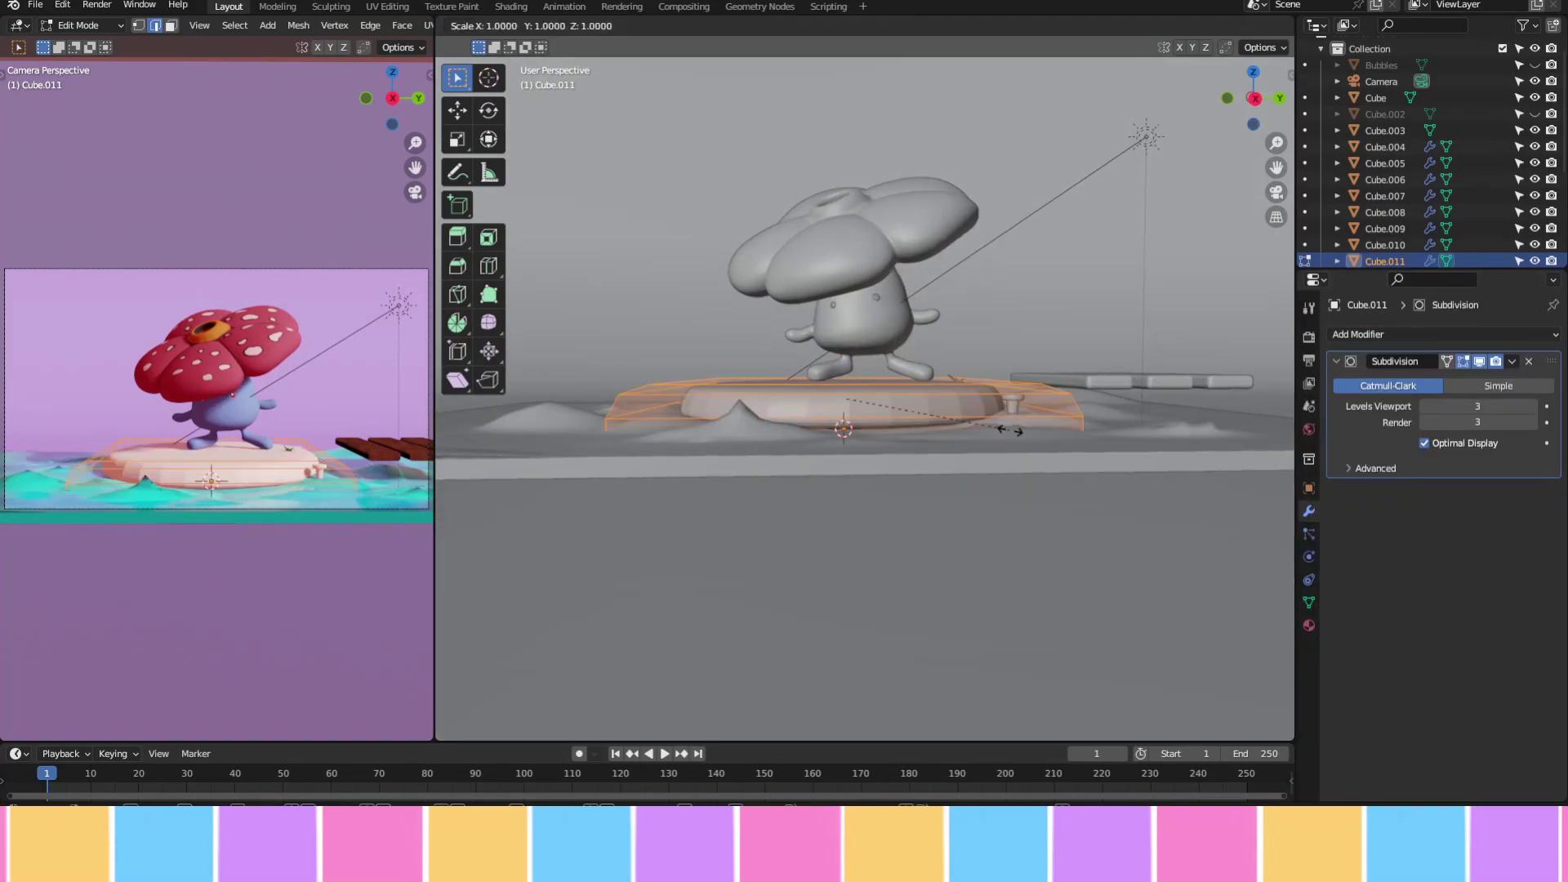
pyautogui.press('s')
pyautogui.click(980, 432)
pyautogui.press('s')
pyautogui.press('z')
pyautogui.click(967, 419)
# Adjust the pad's faces in Local View, then move the pad under Vileplume
pyautogui.press('KP_Divide')
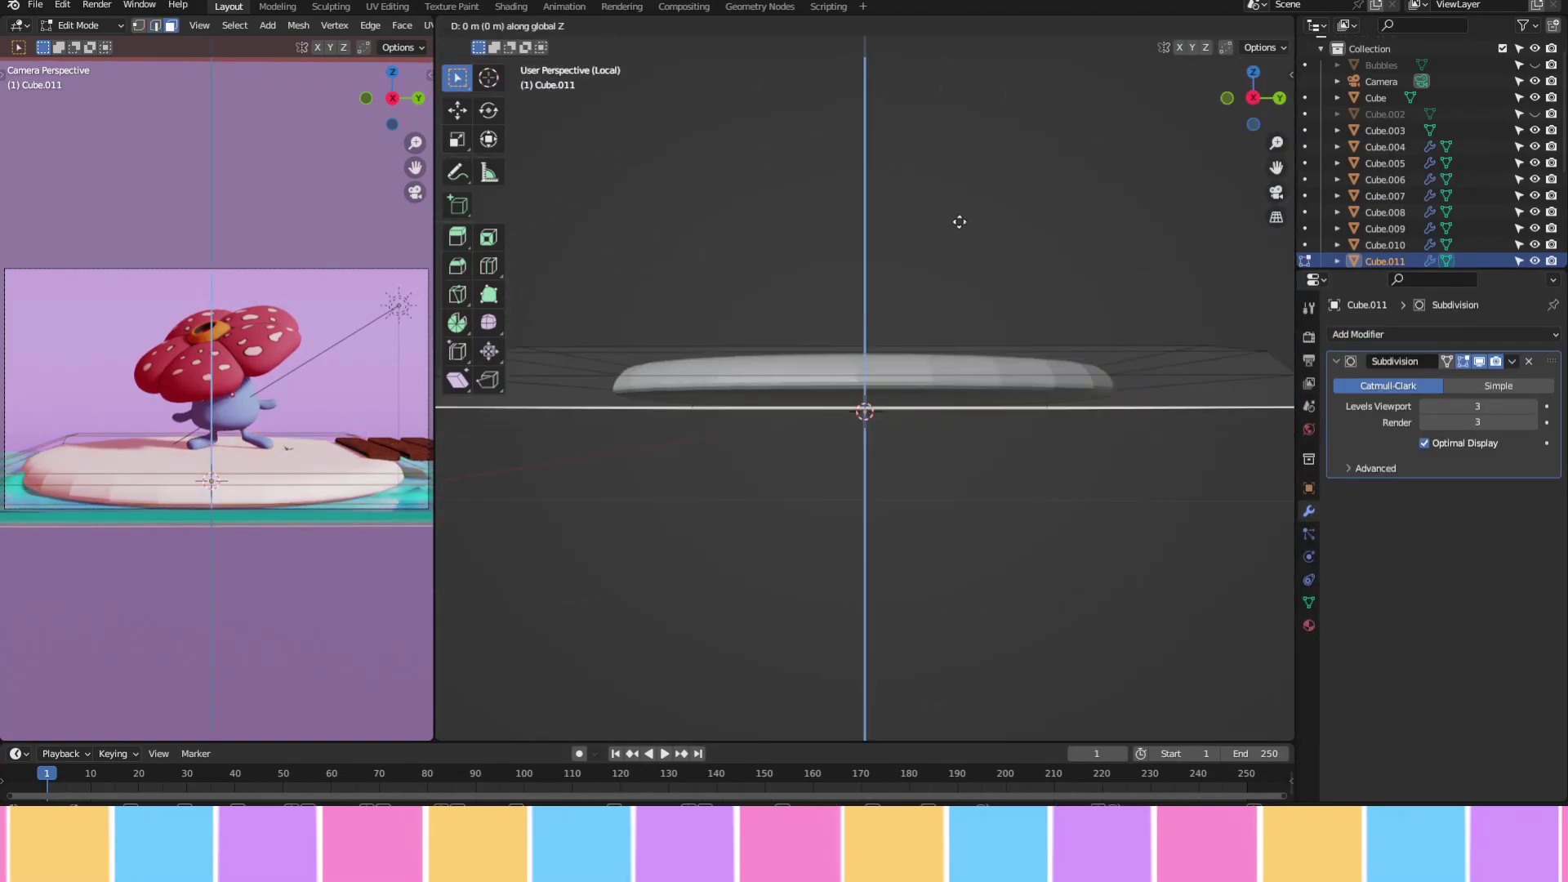
pyautogui.moveTo(955, 220); pyautogui.dragTo(963, 272, button='middle')
pyautogui.press('3')
pyautogui.moveTo(934, 213); pyautogui.dragTo(916, 303, button='middle')
pyautogui.press('KP_Divide')
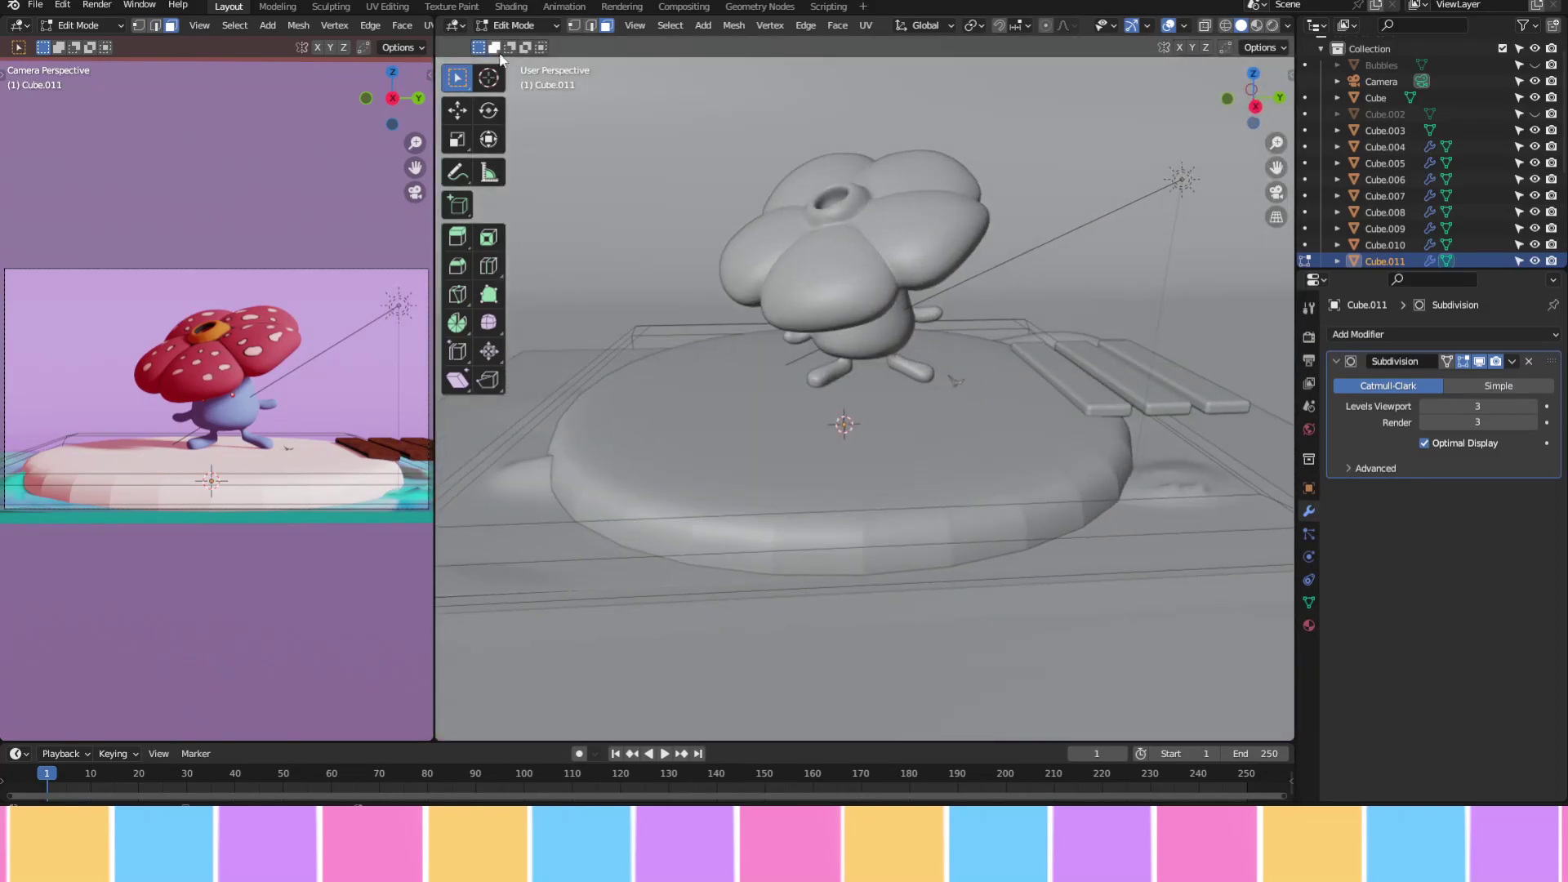
pyautogui.press('Tab')
pyautogui.press('g')
pyautogui.click(1038, 477)
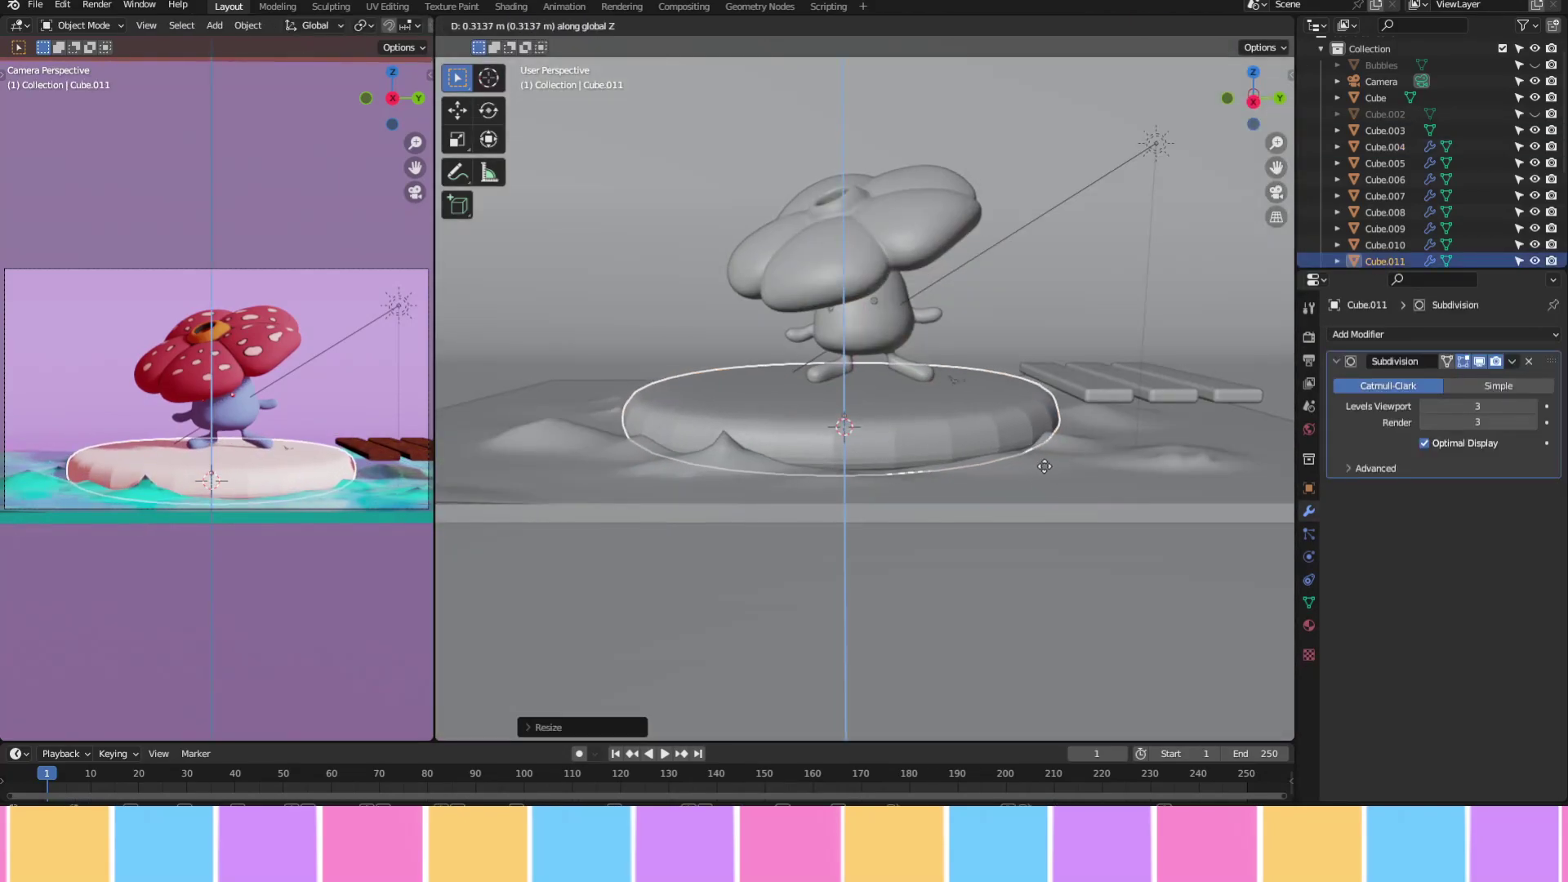
pyautogui.moveTo(1038, 478); pyautogui.dragTo(929, 405, button='middle')
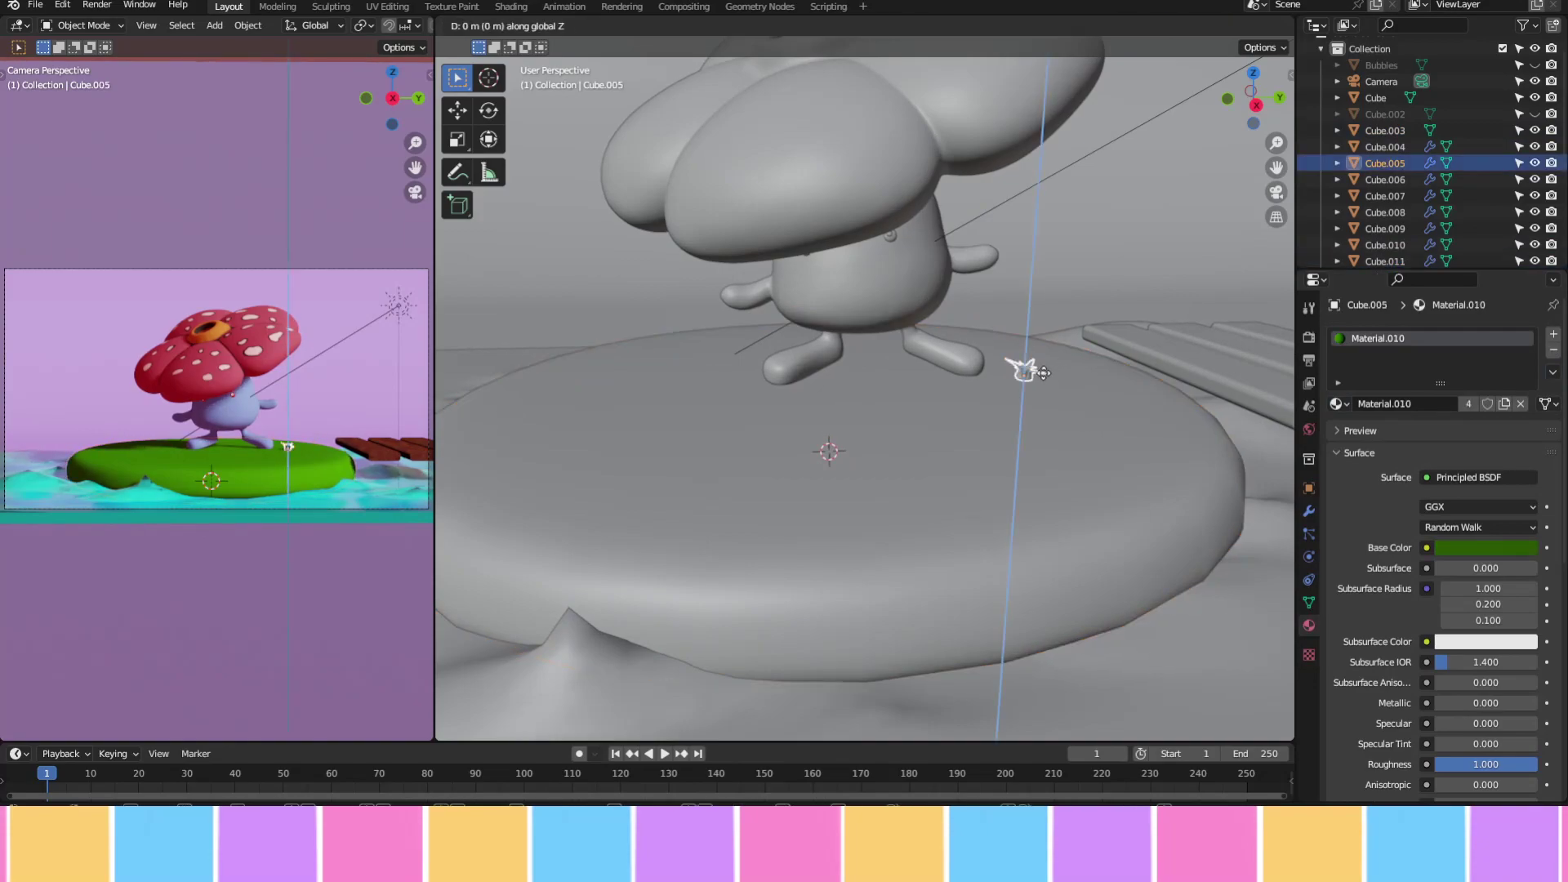
# Use X-ray to pick the small sprouts under the pad, then select the lily pad
pyautogui.hotkey('alt', 'z')
pyautogui.click(986, 448)
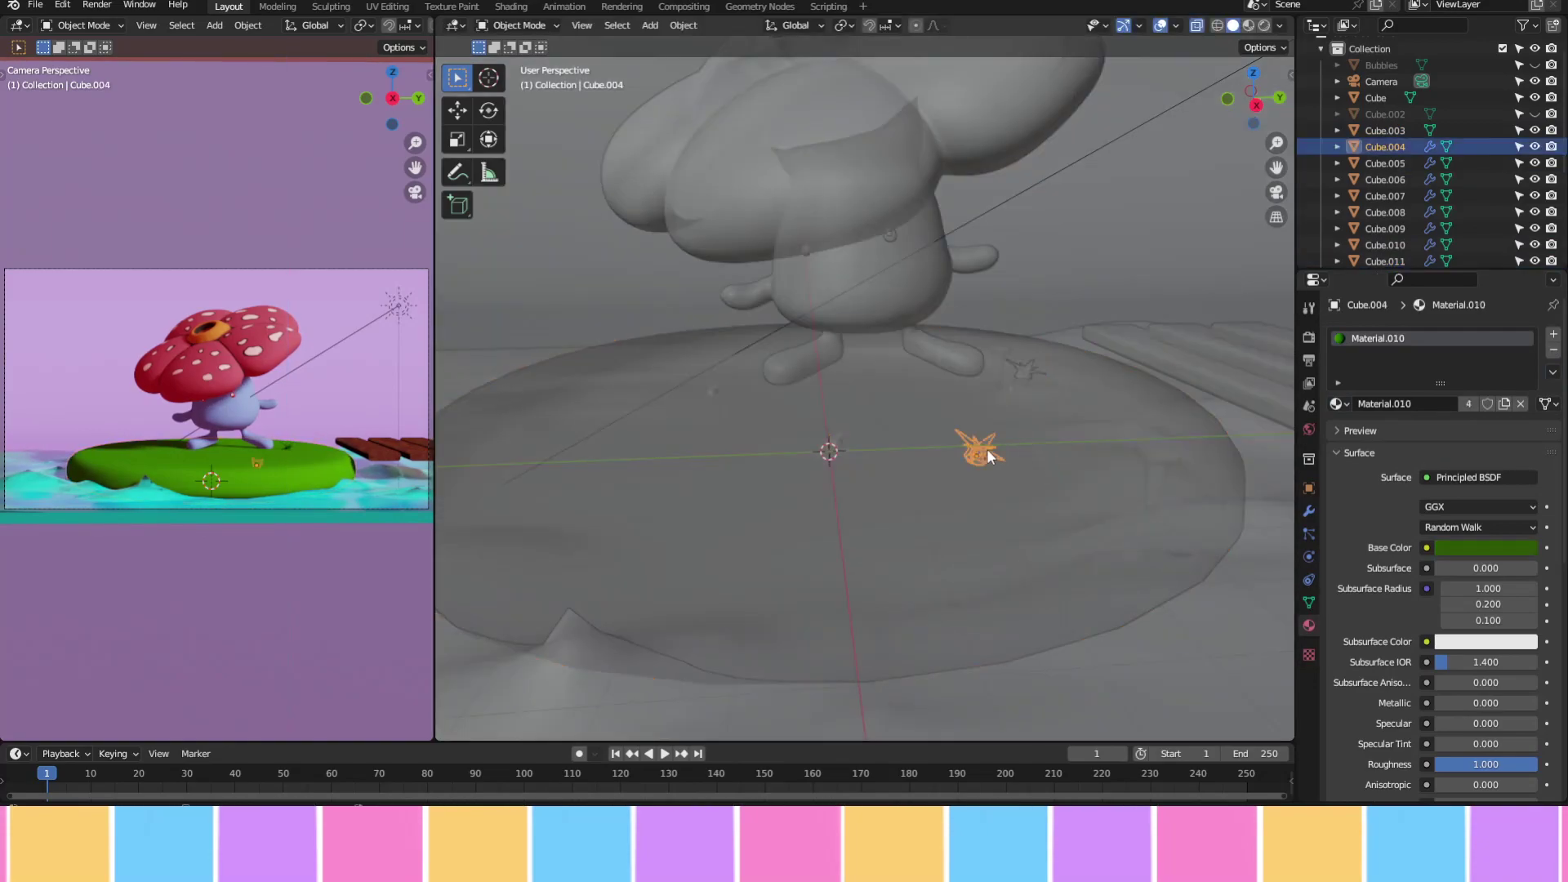
pyautogui.click(829, 402)
pyautogui.click(710, 360)
pyautogui.hotkey('alt', 'z')
pyautogui.scroll(-3, 934, 420)
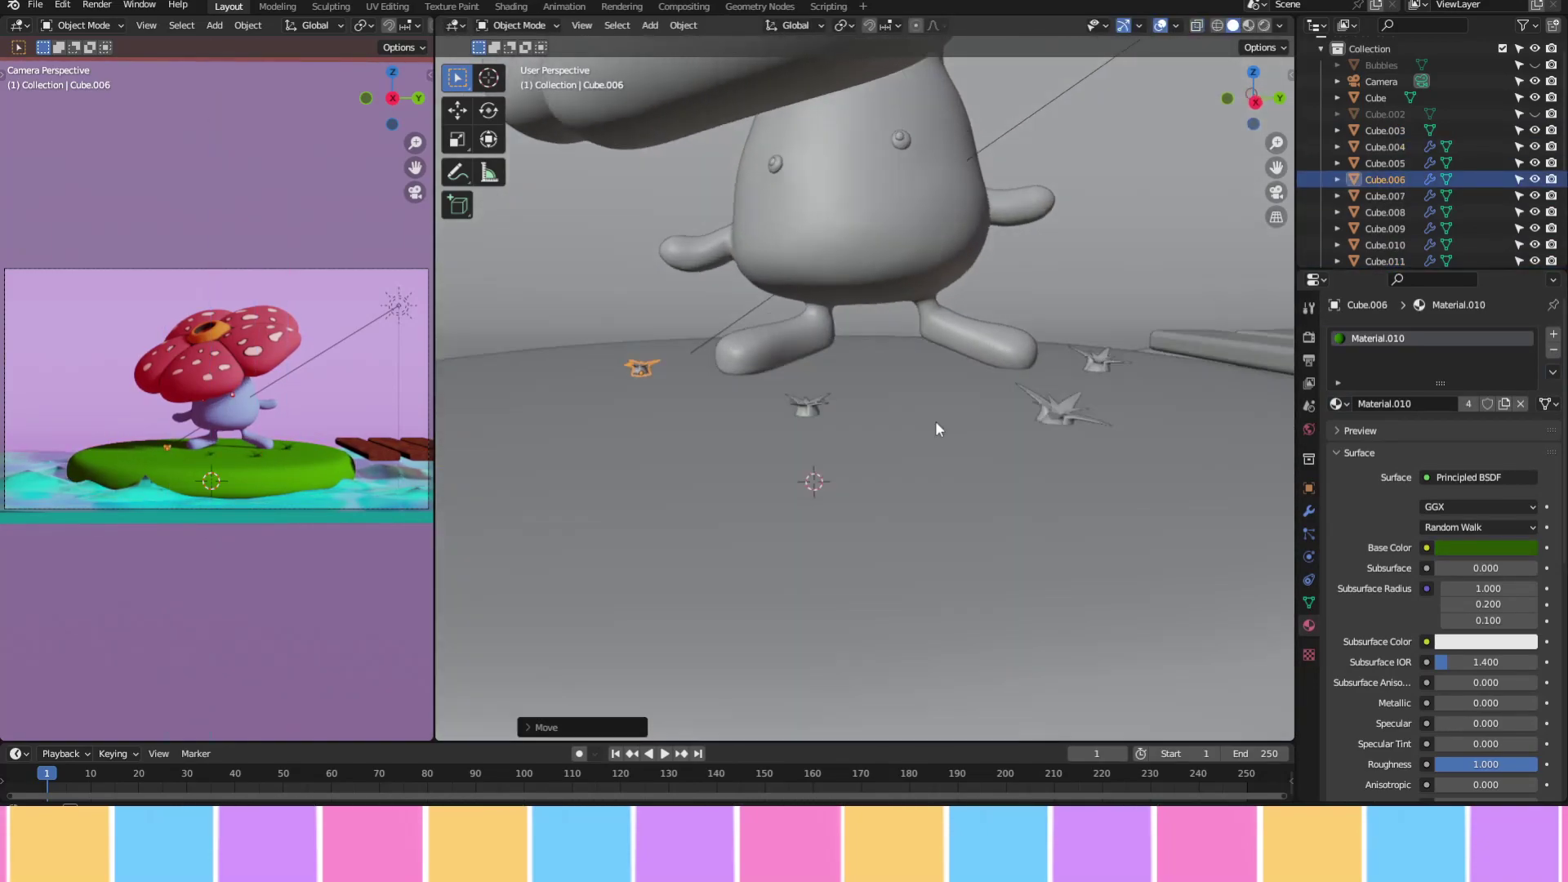
pyautogui.scroll(3, 898, 437)
pyautogui.scroll(-3, 733, 447)
pyautogui.click(733, 447)
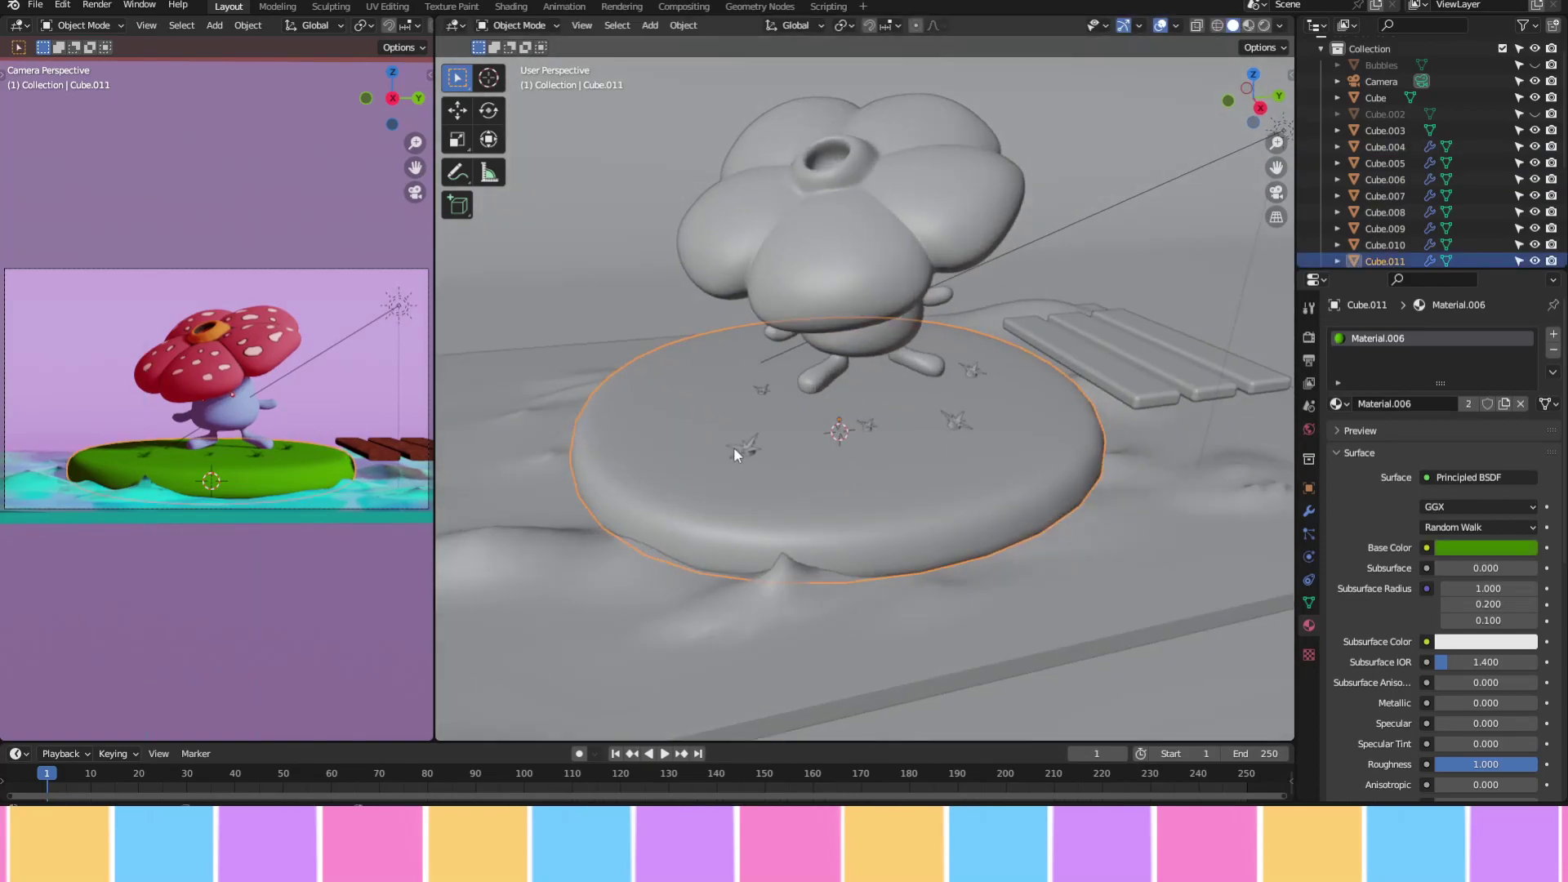
pyautogui.press('Escape')
pyautogui.click(1169, 341)
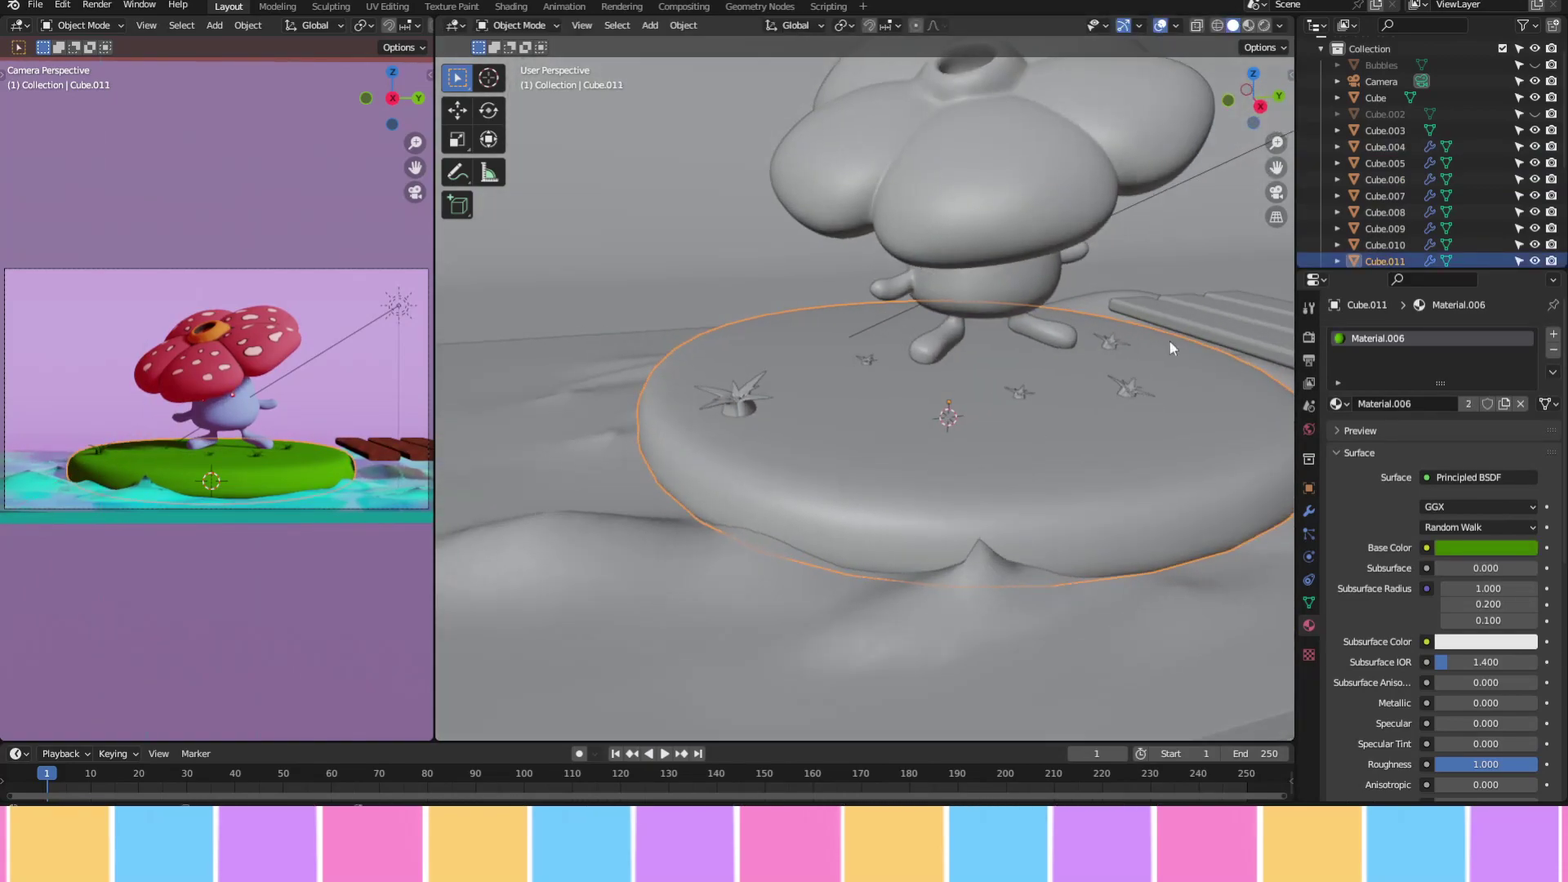
pyautogui.scroll(-2, 1031, 351)
# Raise the two mushroom pegs, temporarily hiding the lily pad
pyautogui.hotkey('alt', 'z')
pyautogui.keyDown('shift'); pyautogui.click(951, 533); pyautogui.keyUp('shift')
pyautogui.keyDown('shift'); pyautogui.click(943, 421); pyautogui.keyUp('shift')
pyautogui.keyDown('shift'); pyautogui.click(957, 531); pyautogui.keyUp('shift')
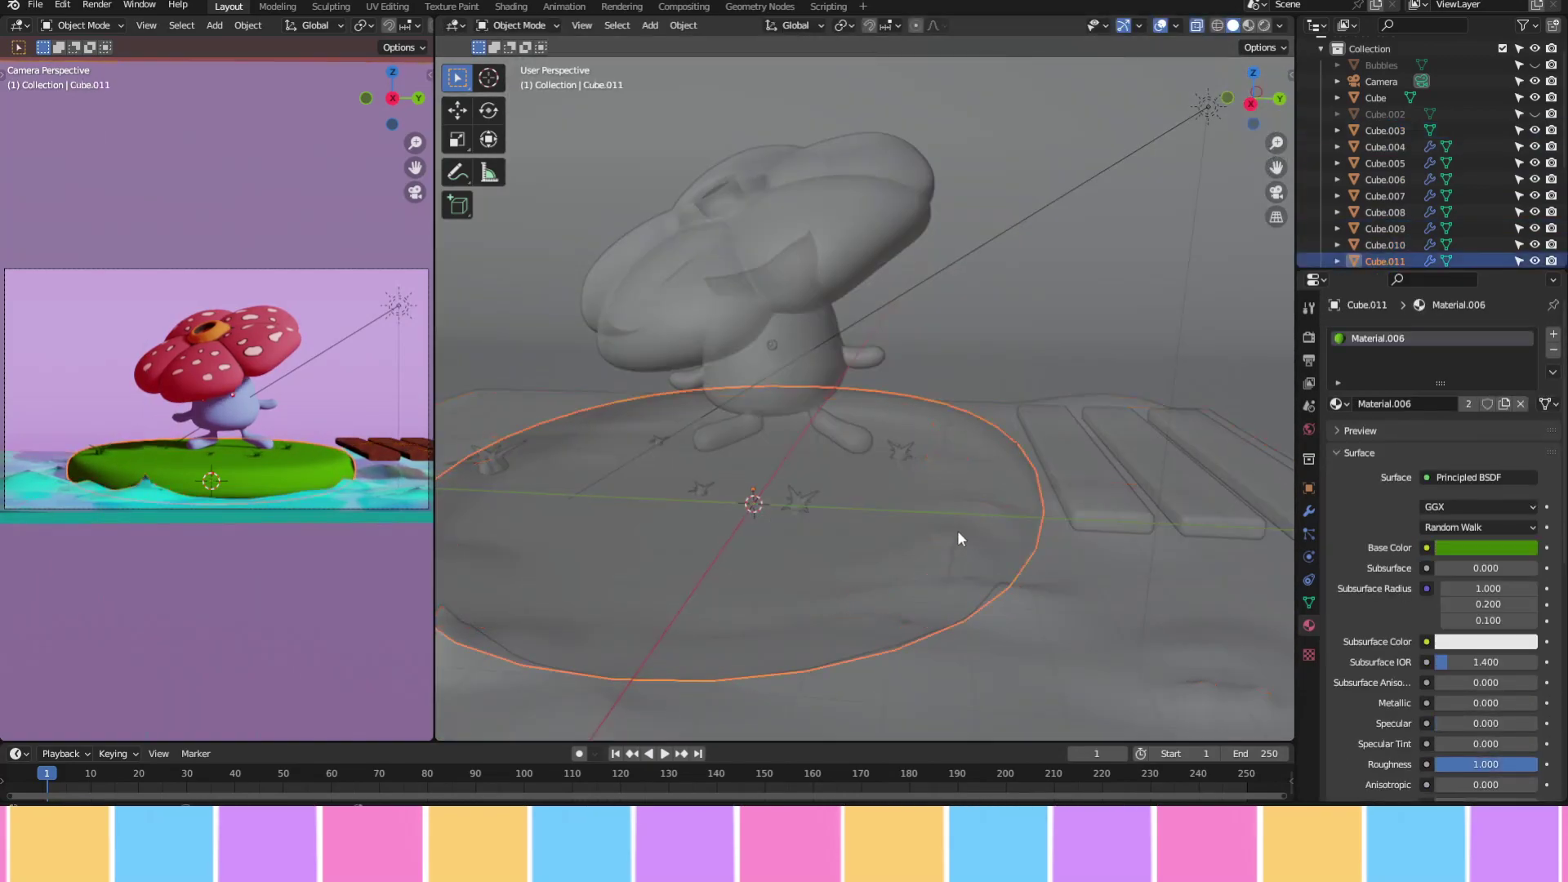
pyautogui.press('h')
pyautogui.click(962, 347)
pyautogui.hotkey('alt', 'h')
pyautogui.moveTo(929, 527); pyautogui.dragTo(991, 483, button='middle')
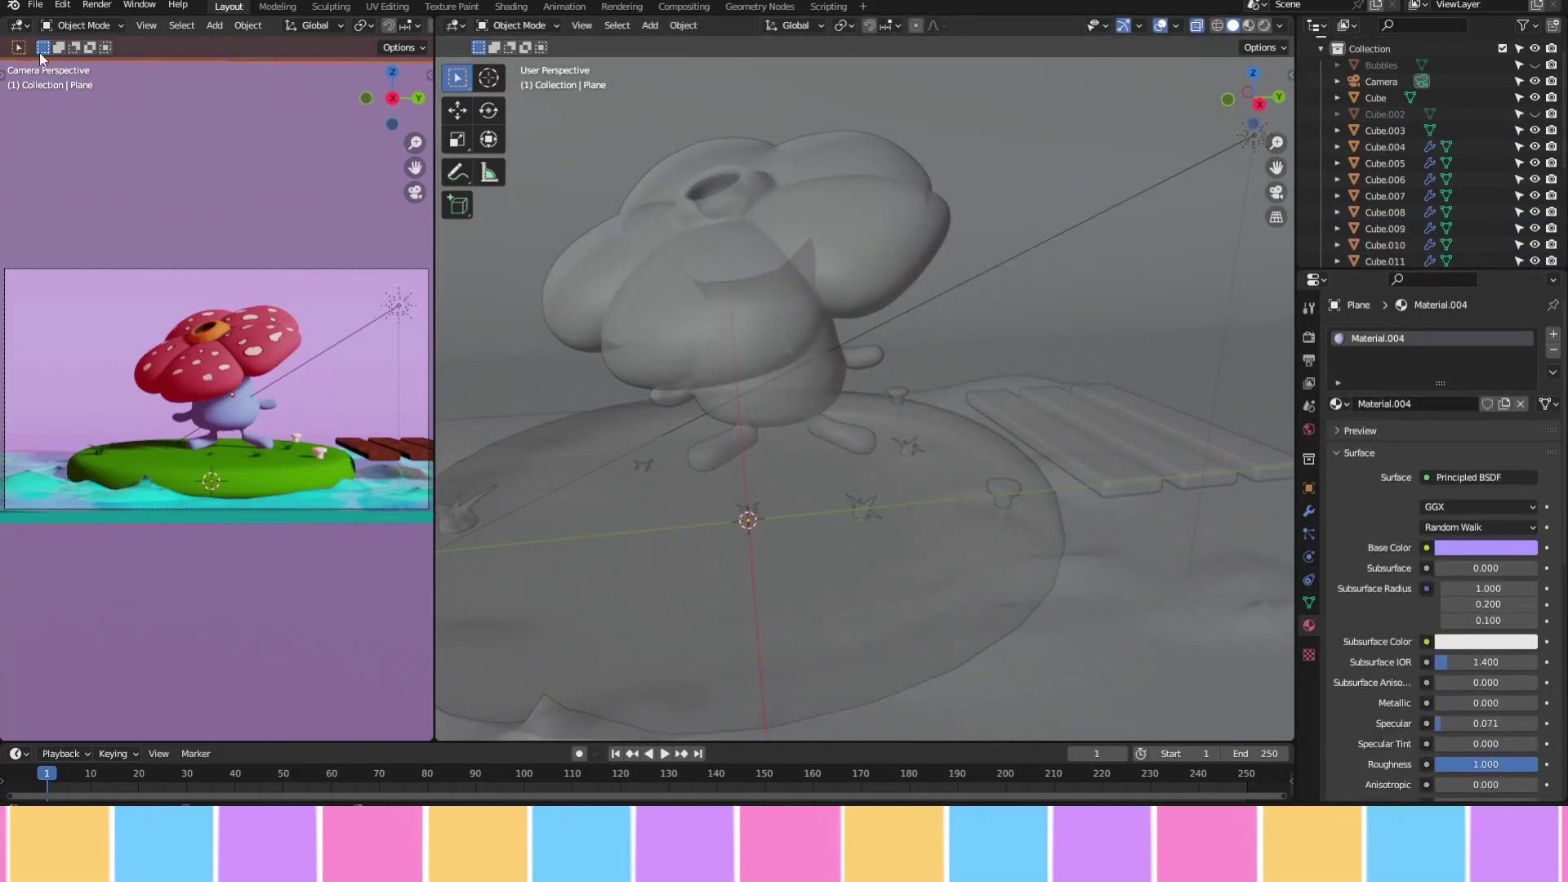
# Inspect the materials on stake Cube.009 and the ground plane
pyautogui.click(1385, 228)
pyautogui.click(1336, 404)
pyautogui.click(364, 473)
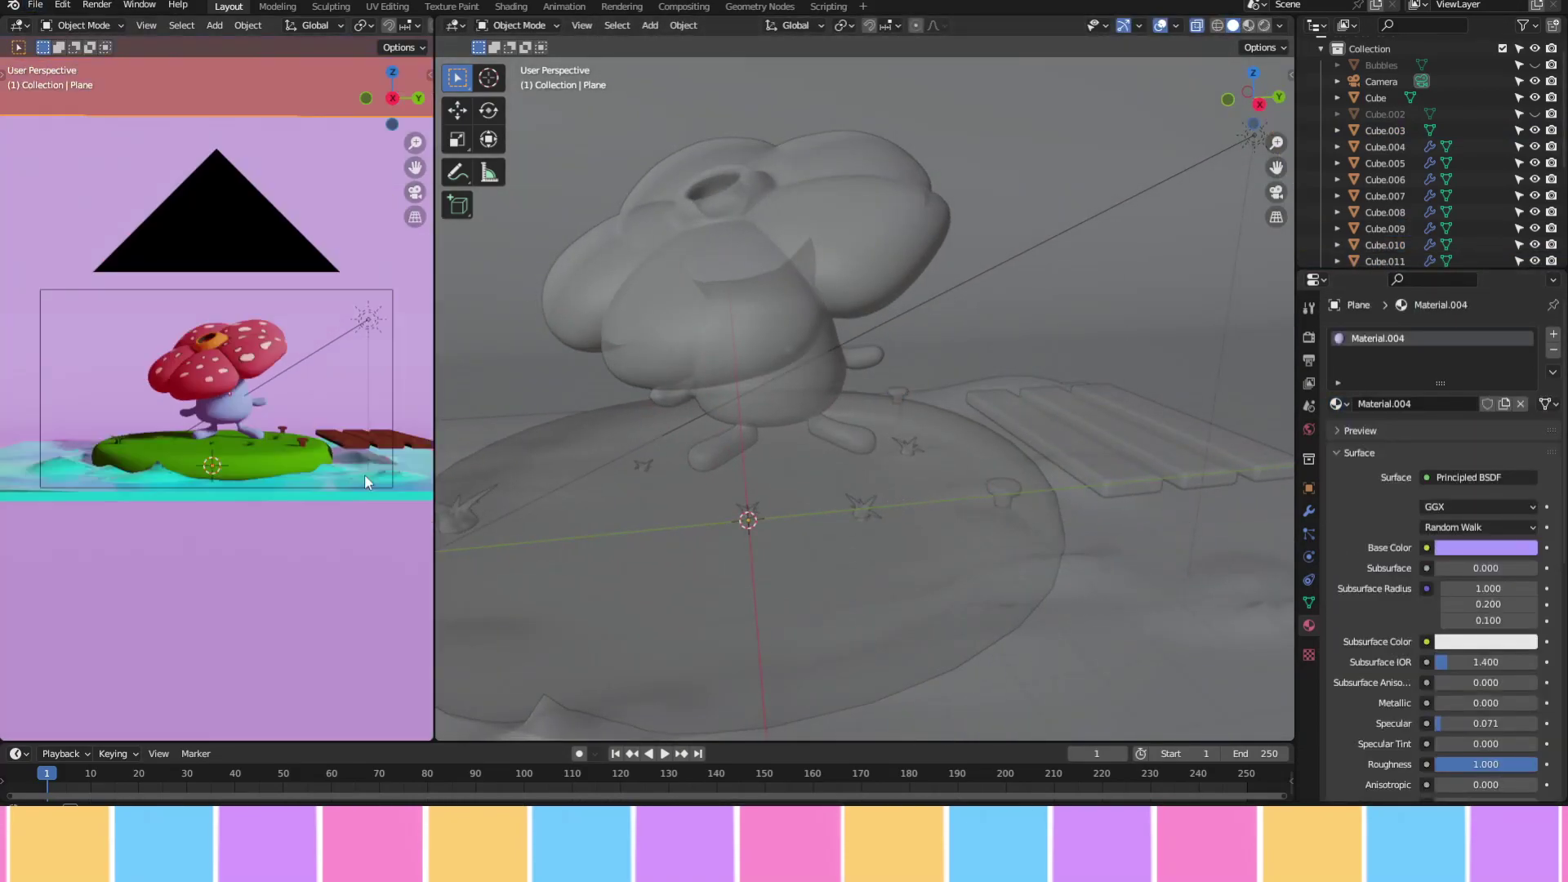
pyautogui.press('KP_Decimal')
pyautogui.hotkey('alt', 'z')
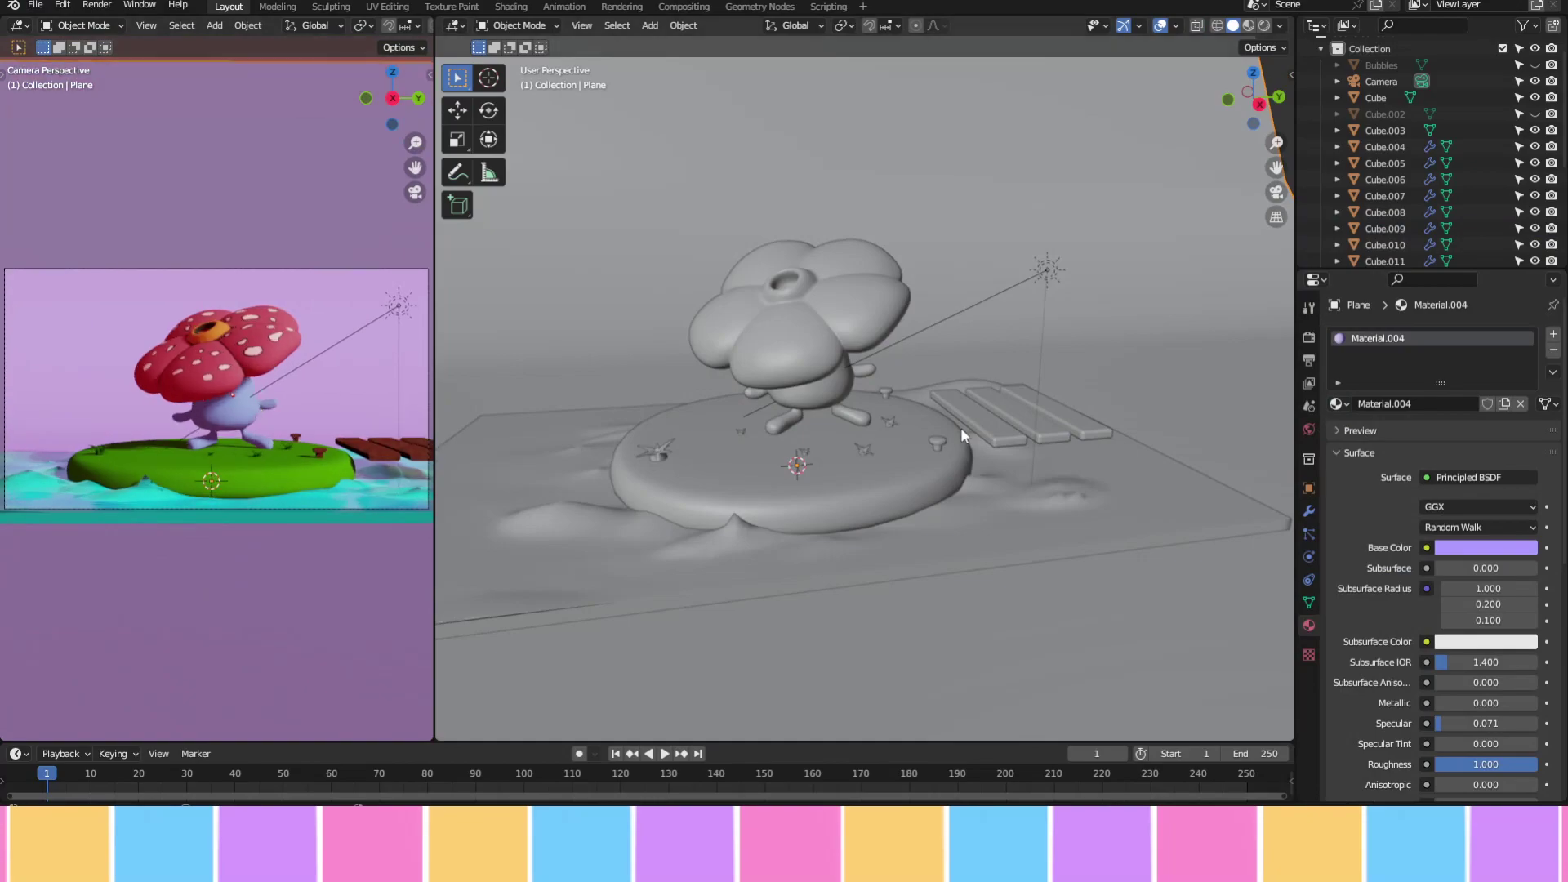
# Flatten the lily pad island vertically in Edit Mode
pyautogui.click(960, 436)
pyautogui.click(510, 26)
pyautogui.click(510, 61)
pyautogui.press('s')
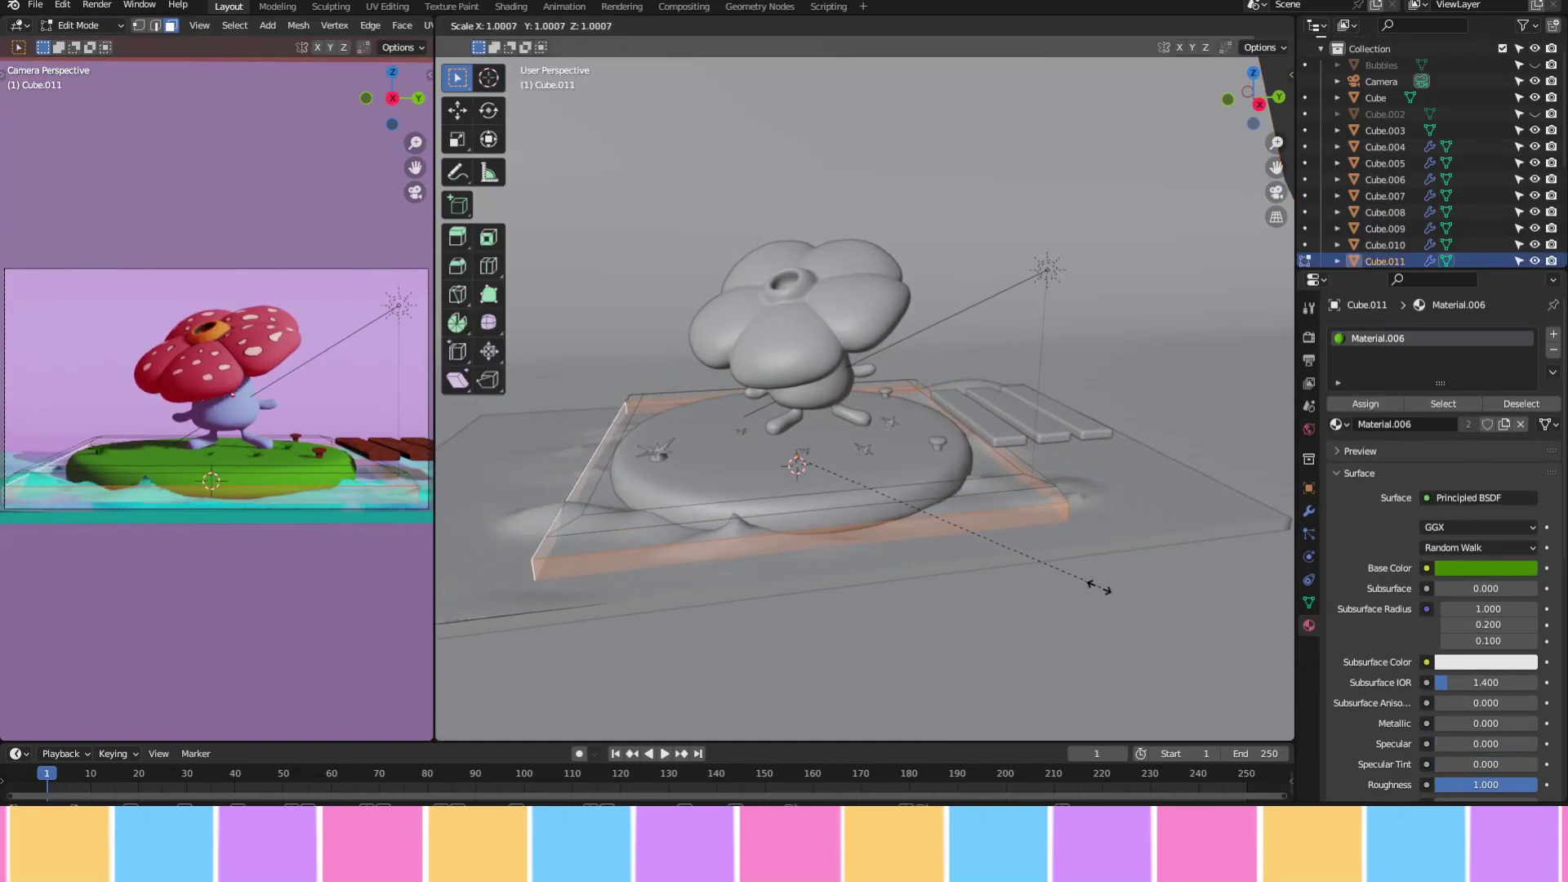
pyautogui.press('z')
pyautogui.click(1113, 502)
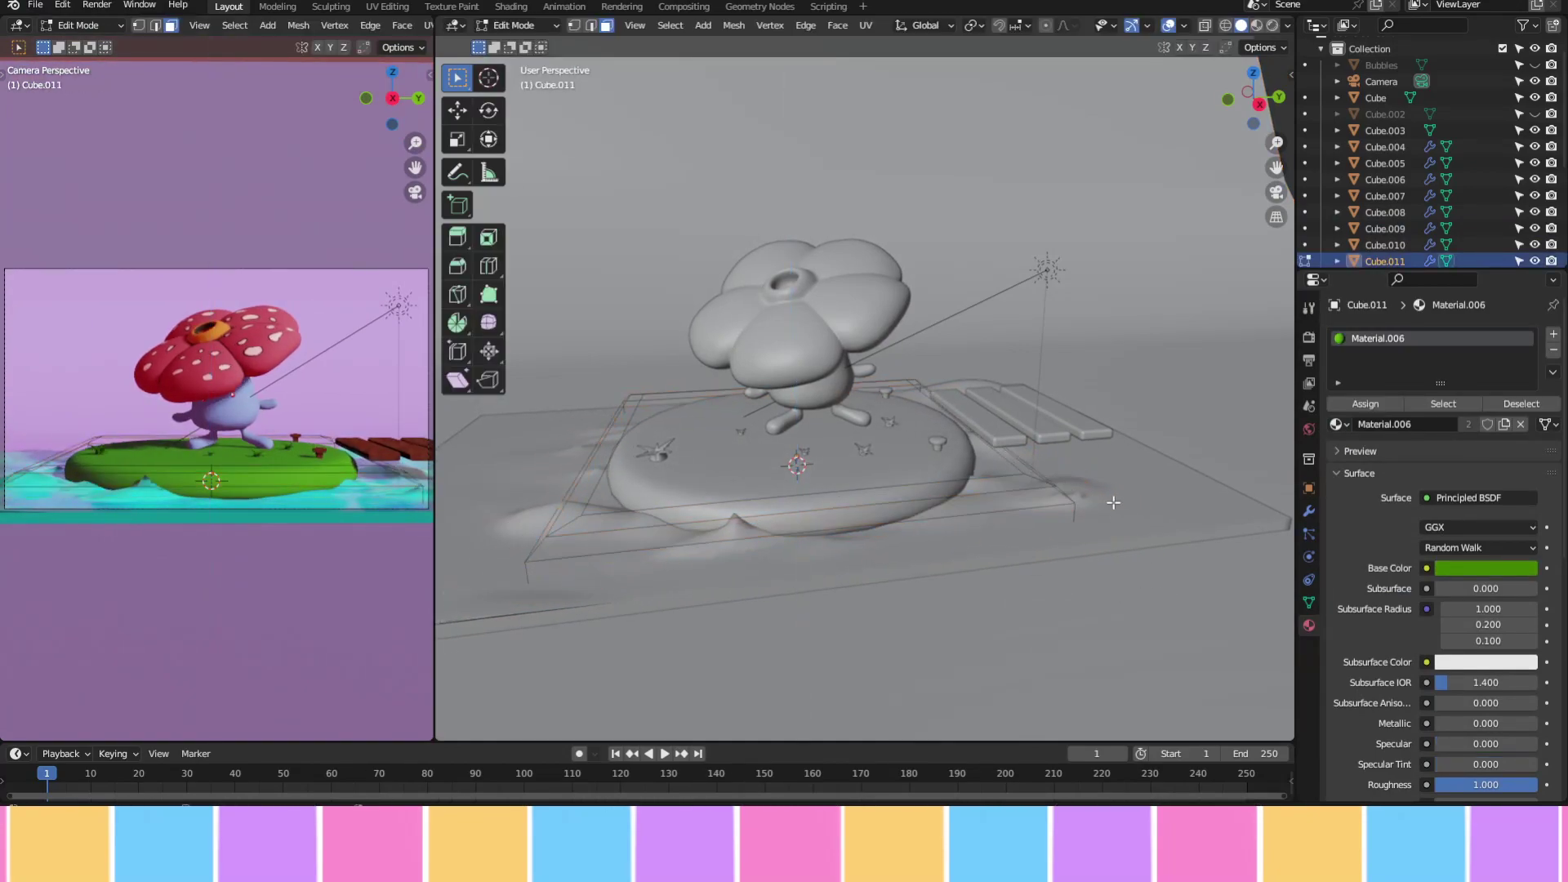
pyautogui.press('a')
# Check the lily pad's modifiers, then switch it into Sculpt Mode
pyautogui.press('KP_2')
pyautogui.press('KP_2')
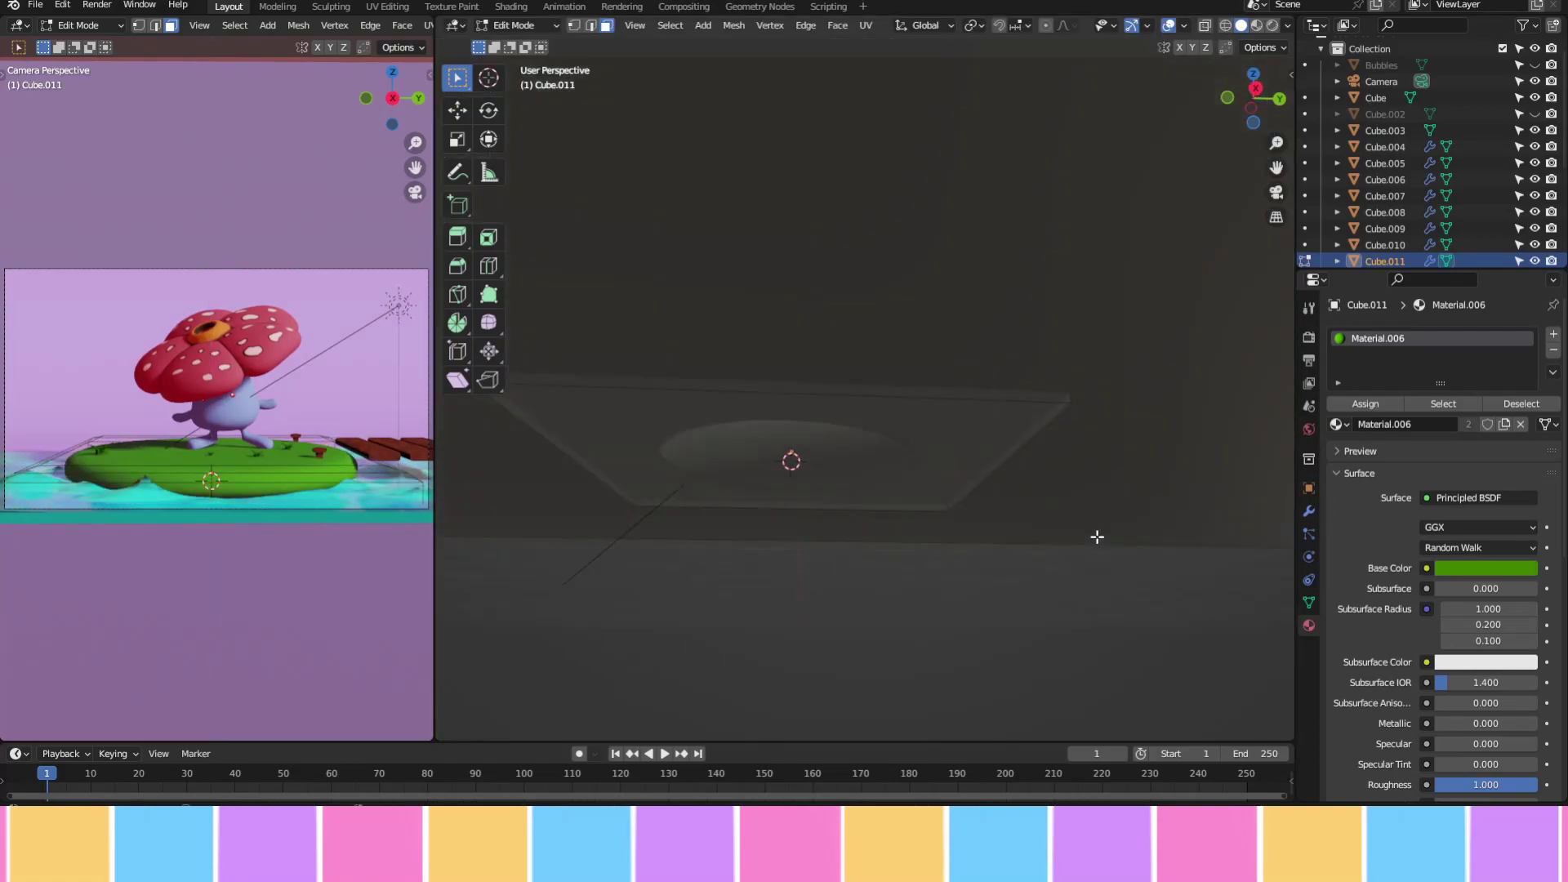
pyautogui.press('KP_8')
pyautogui.press('KP_8')
pyautogui.press('Tab')
pyautogui.moveTo(1113, 577); pyautogui.dragTo(1077, 277, button='middle')
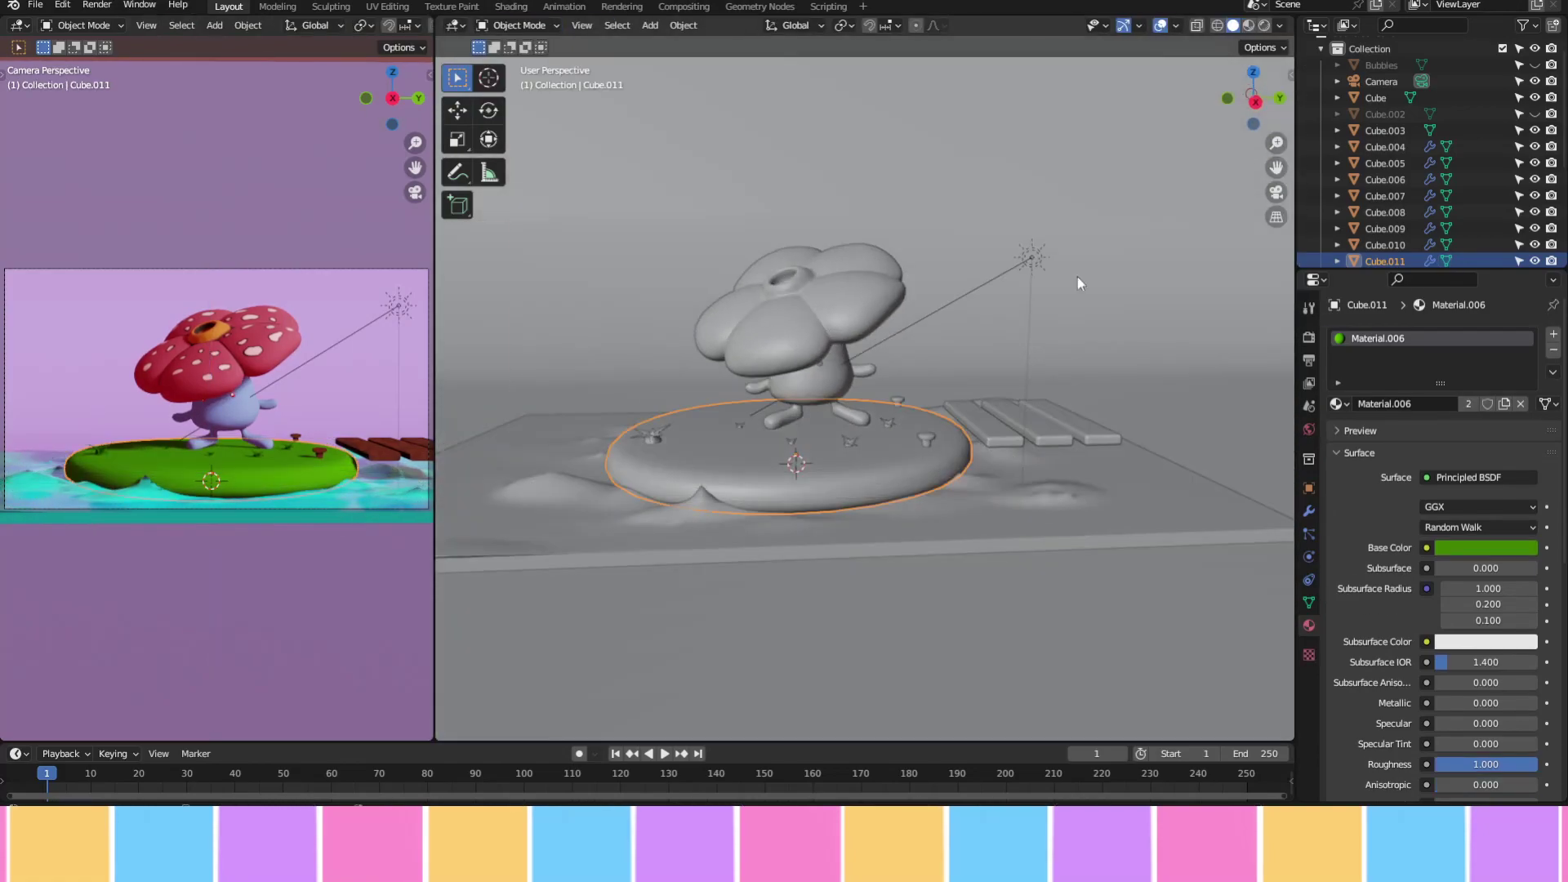
pyautogui.click(1309, 511)
pyautogui.hotkey('ctrl', 'Tab')
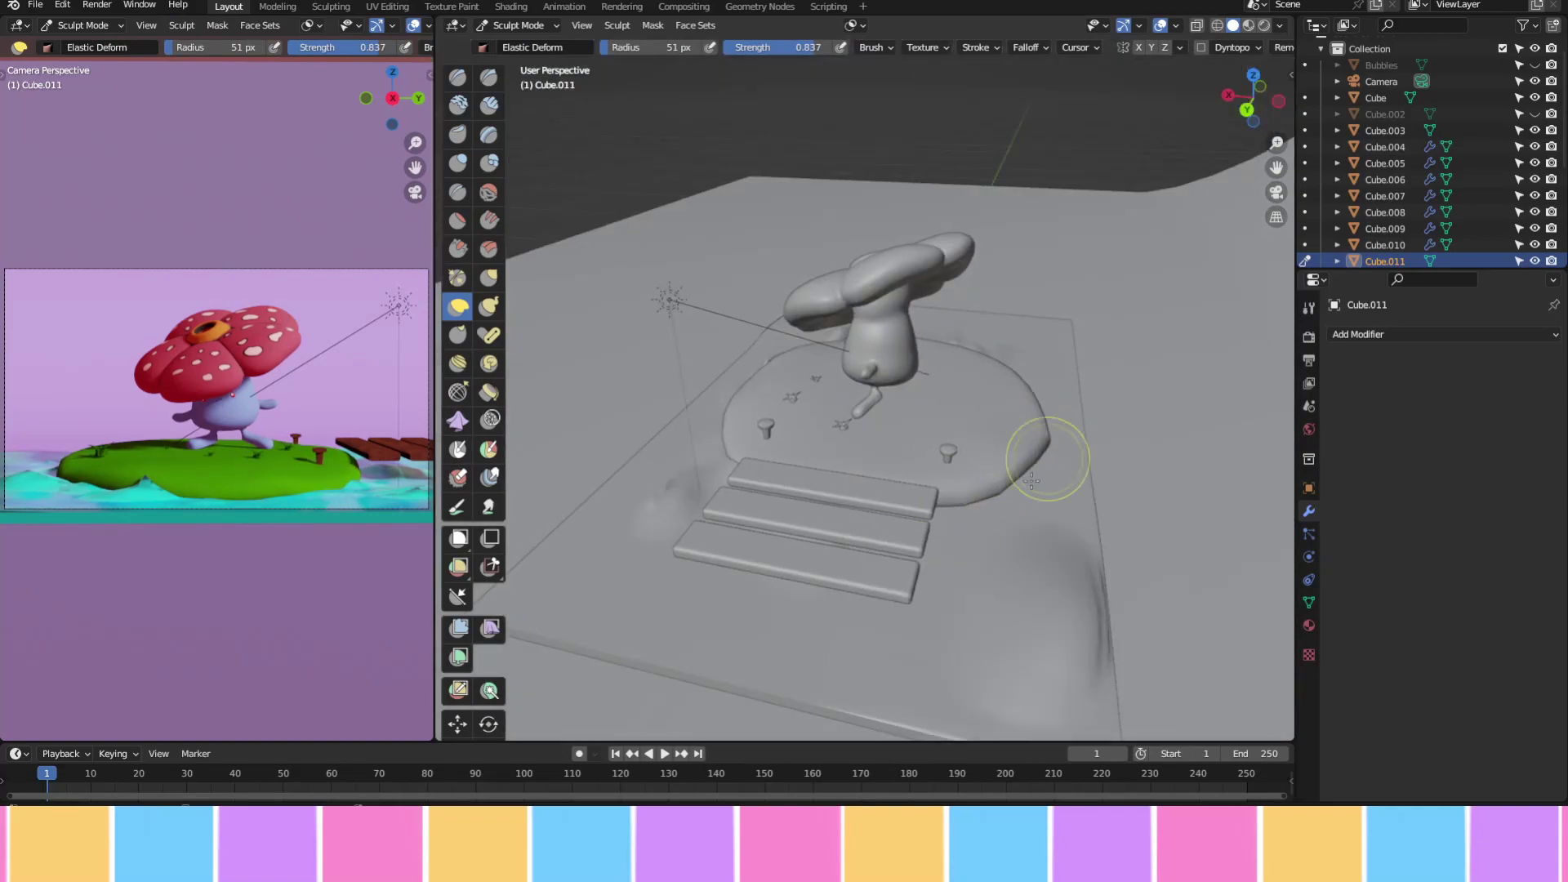
# Return to Object Mode and apply Shade Smooth to the lily pad
pyautogui.hotkey('ctrl', 'Tab')
pyautogui.rightClick(776, 454)
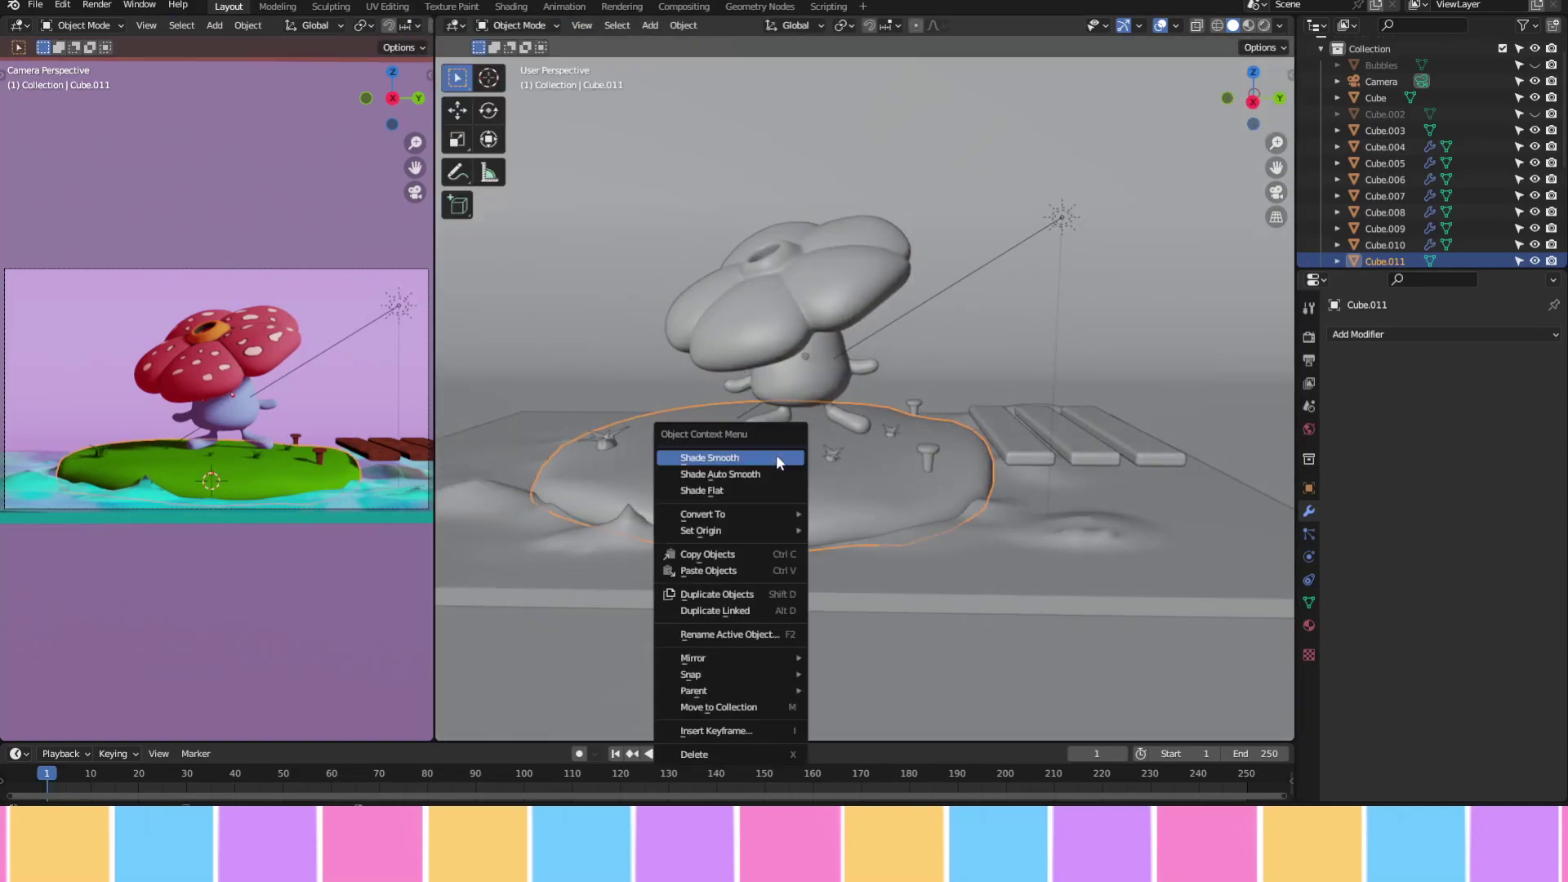
pyautogui.click(775, 454)
# Select Vileplume, then try moving the stake along X and cancel
pyautogui.click(818, 379)
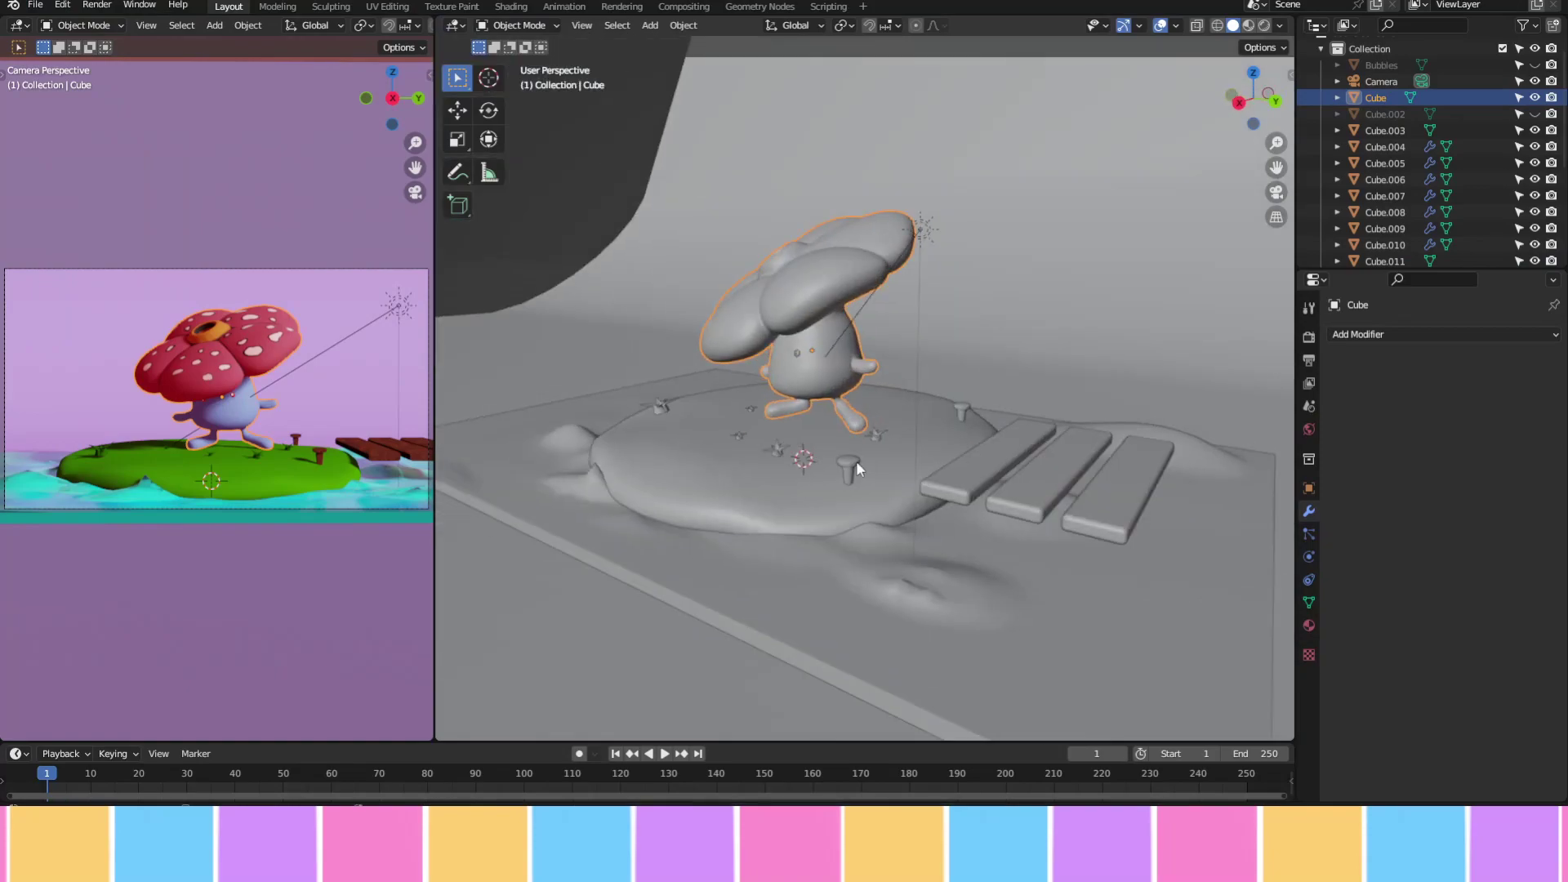
pyautogui.click(854, 464)
pyautogui.press('g')
pyautogui.press('x')
pyautogui.moveTo(854, 464)
pyautogui.mouseDown(button='middle')
pyautogui.moveTo(1001, 459)
pyautogui.moveTo(1015, 406)
pyautogui.moveTo(825, 384)
pyautogui.mouseUp(button='middle')
pyautogui.press('Escape')
# Add a 12-vertex circle in Local View and move it along Y so its top vertex sits on the origin
pyautogui.hotkey('shift', 'a')
pyautogui.click(849, 653)
pyautogui.click(531, 725)
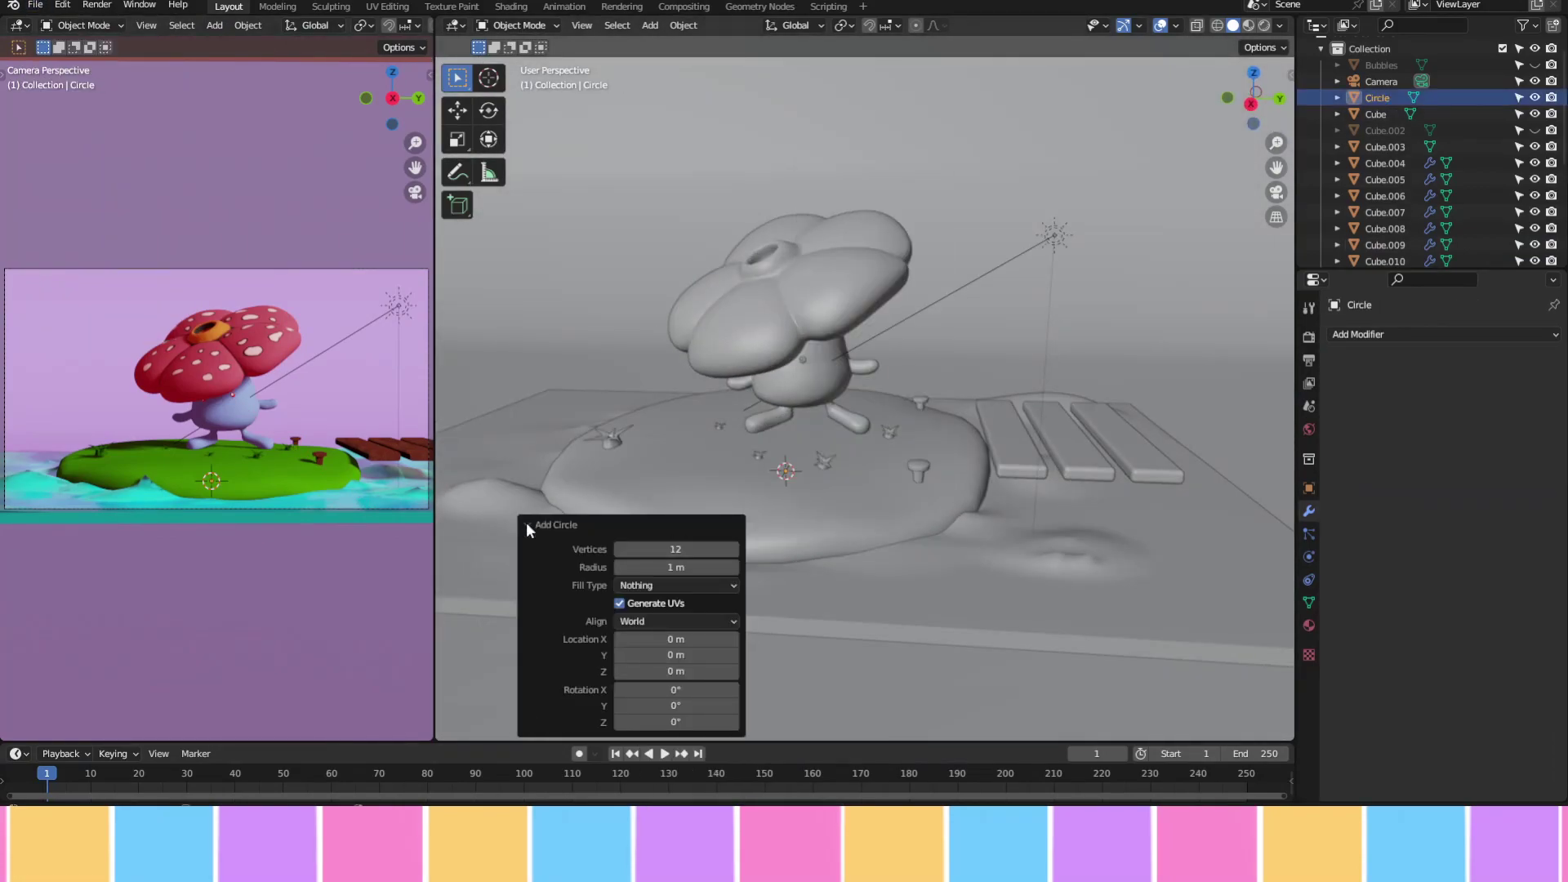
pyautogui.press('KP_Divide')
pyautogui.moveTo(1261, 122); pyautogui.dragTo(1284, 97)
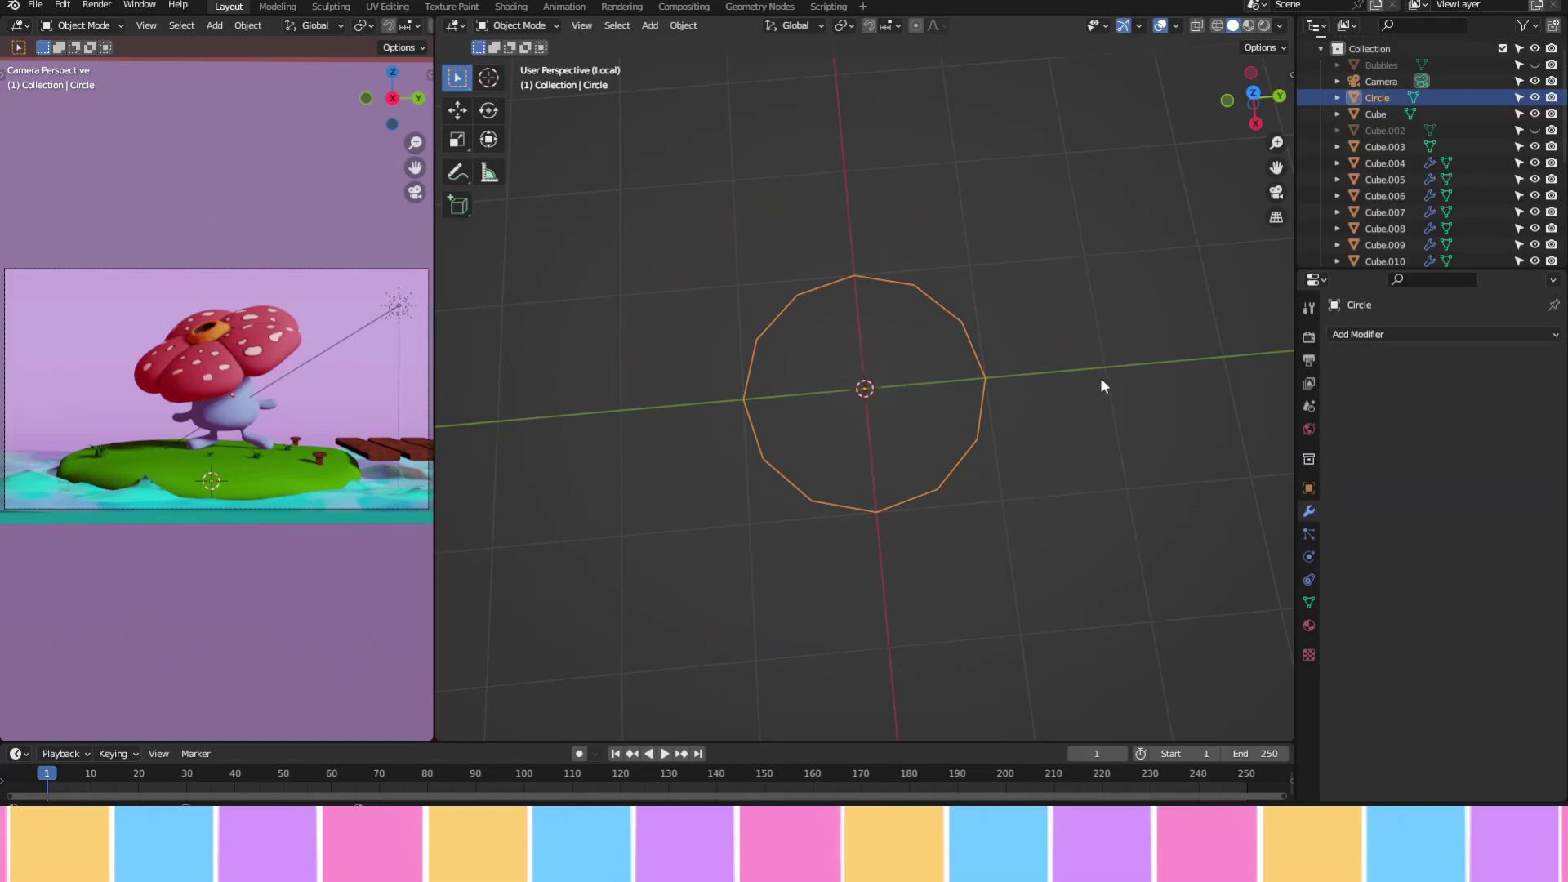
pyautogui.press('Tab')
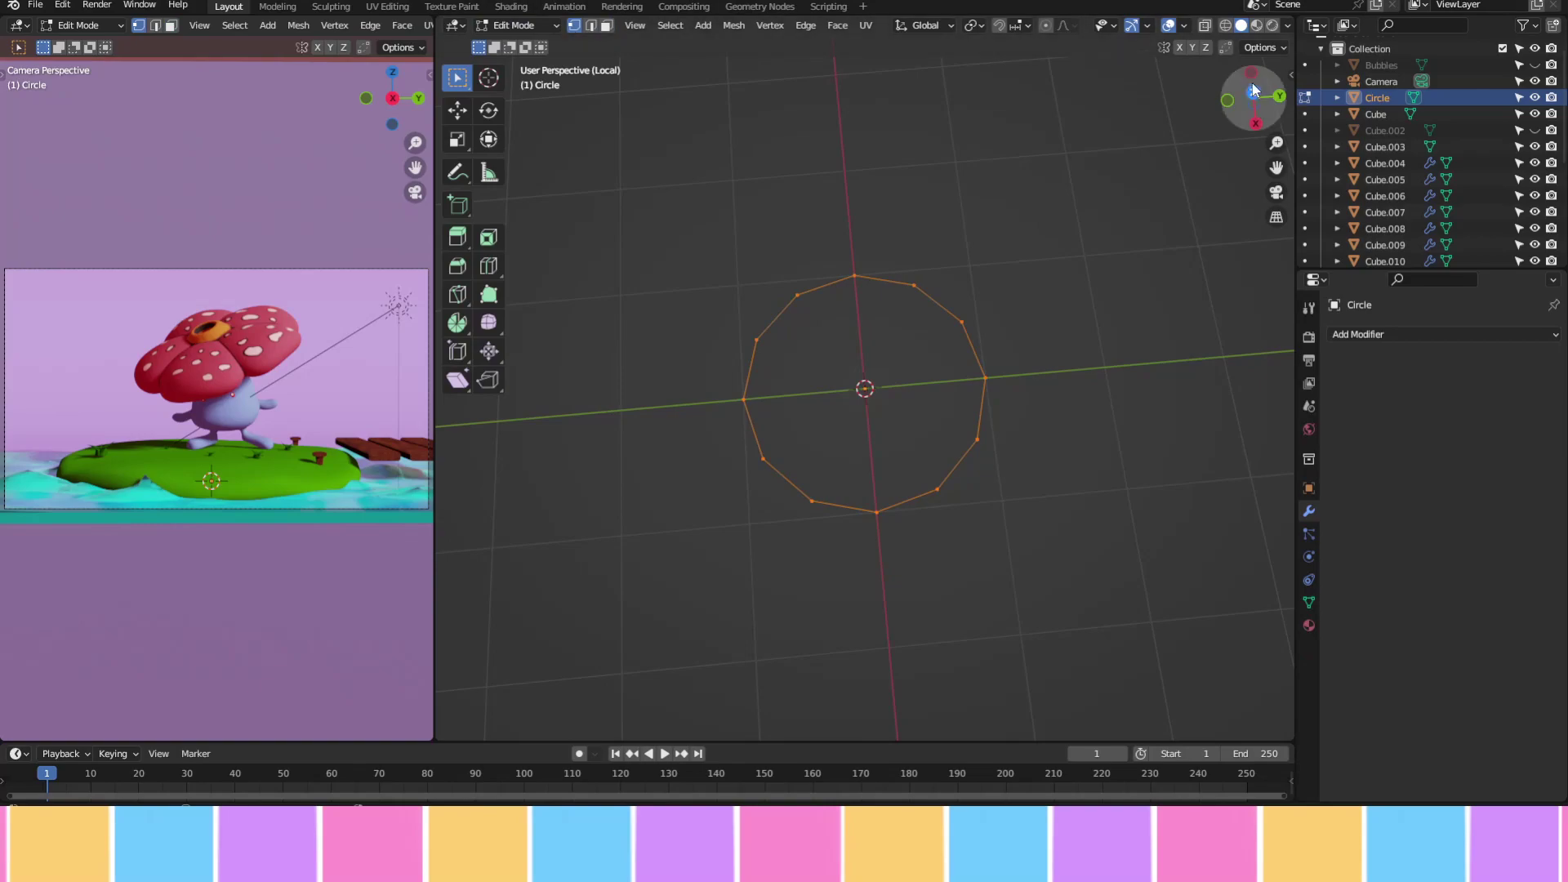
pyautogui.click(1254, 90)
pyautogui.press('g')
pyautogui.press('y')
pyautogui.click(1110, 449)
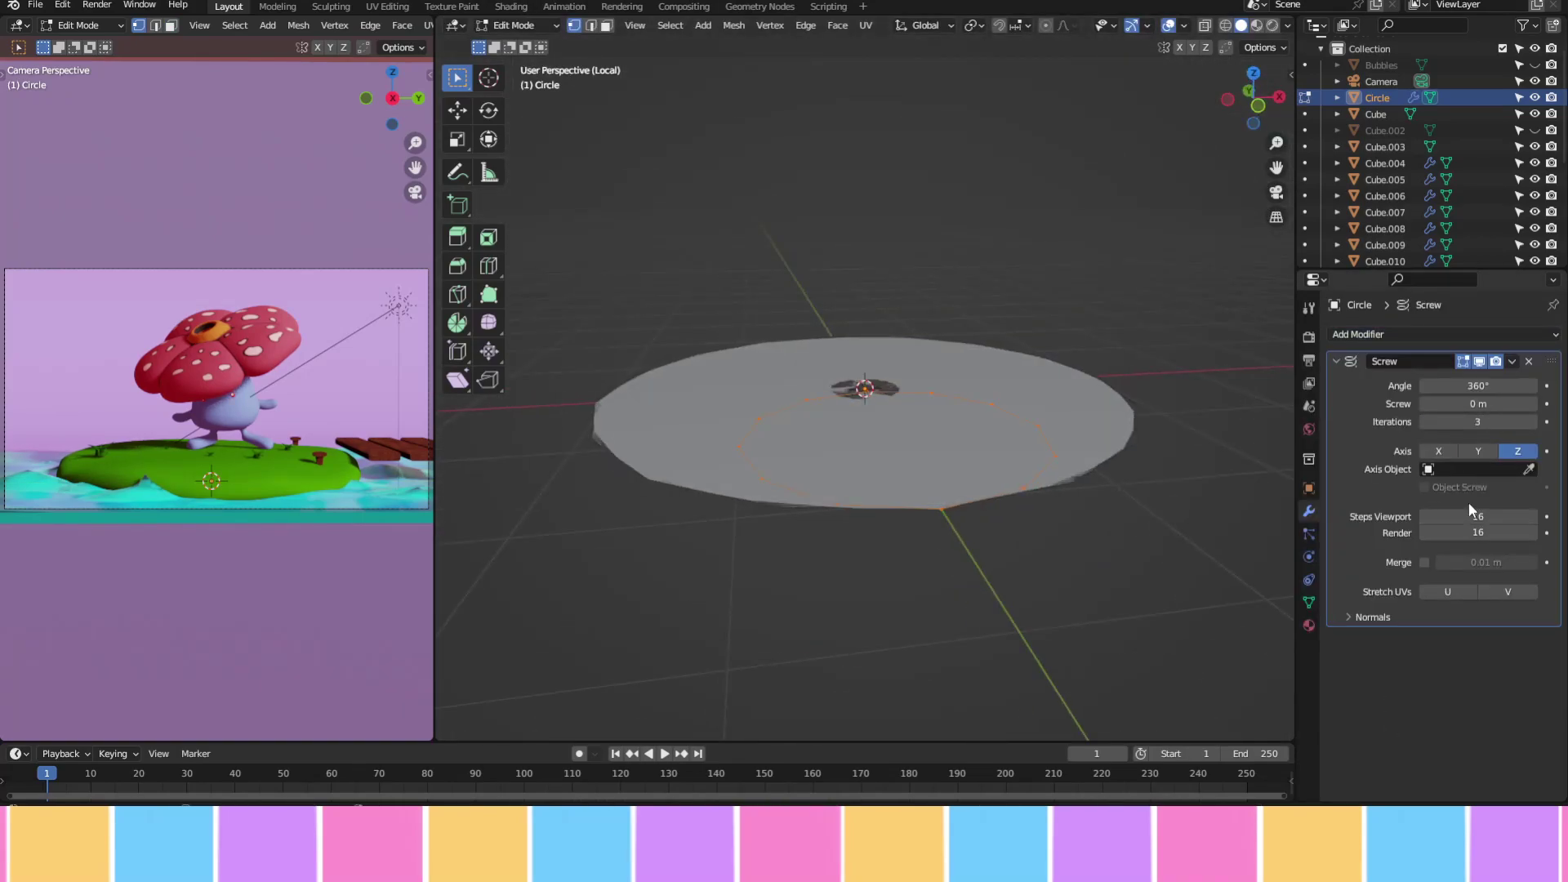
# Set the Screw to a single turn with 2.8 m height and tilt the profile edge
pyautogui.moveTo(1107, 517); pyautogui.dragTo(963, 507, button='middle')
pyautogui.click(1424, 421)
pyautogui.click(1424, 421)
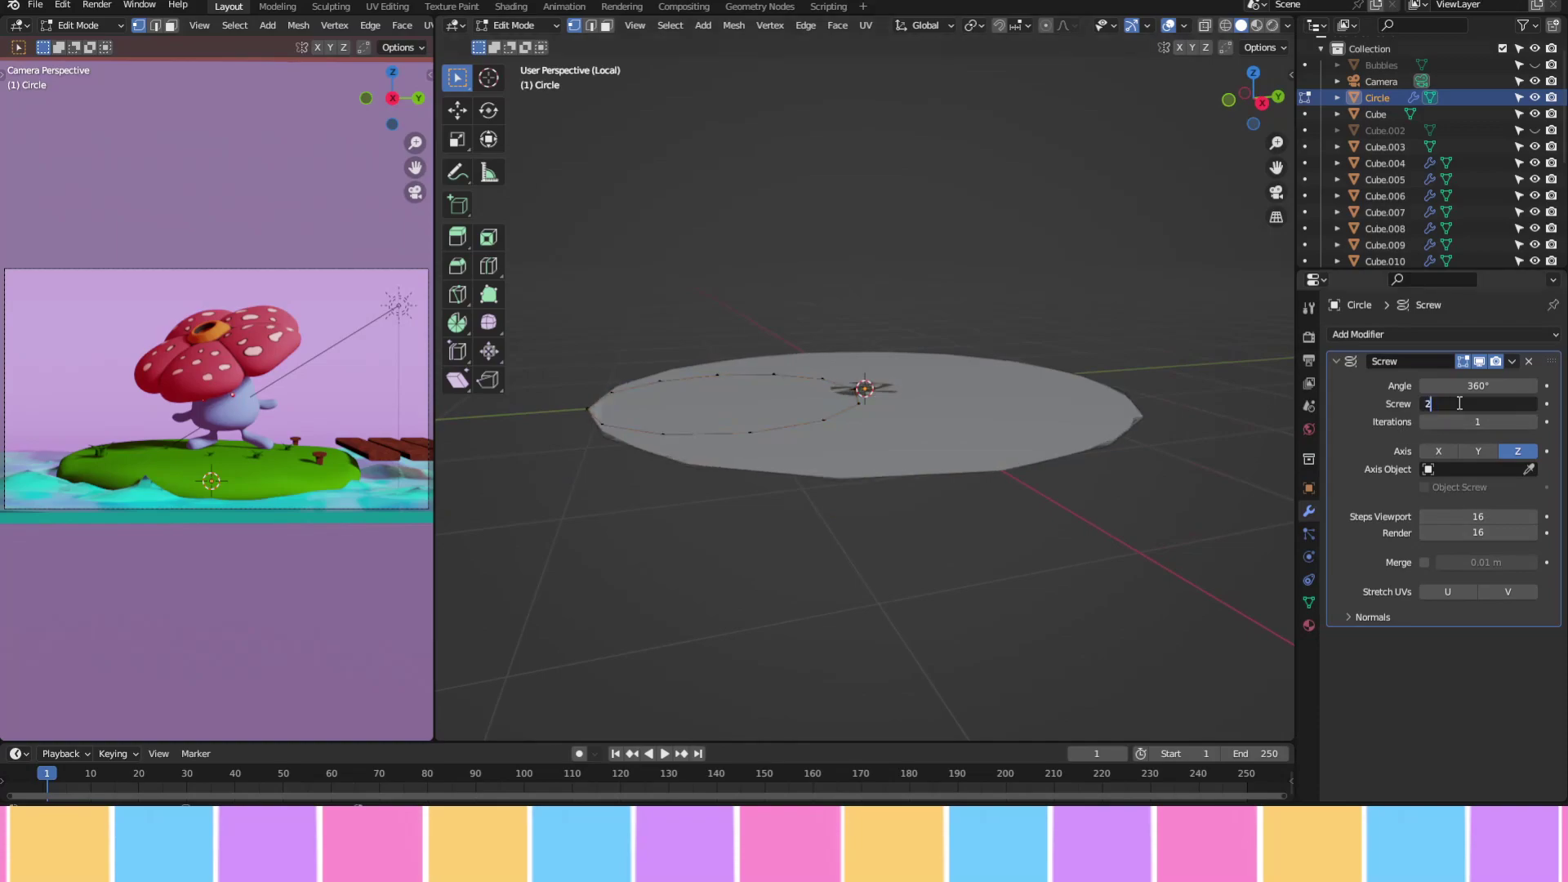
pyautogui.moveTo(1478, 403); pyautogui.dragTo(1527, 404)
pyautogui.click(1262, 102)
pyautogui.press('r')
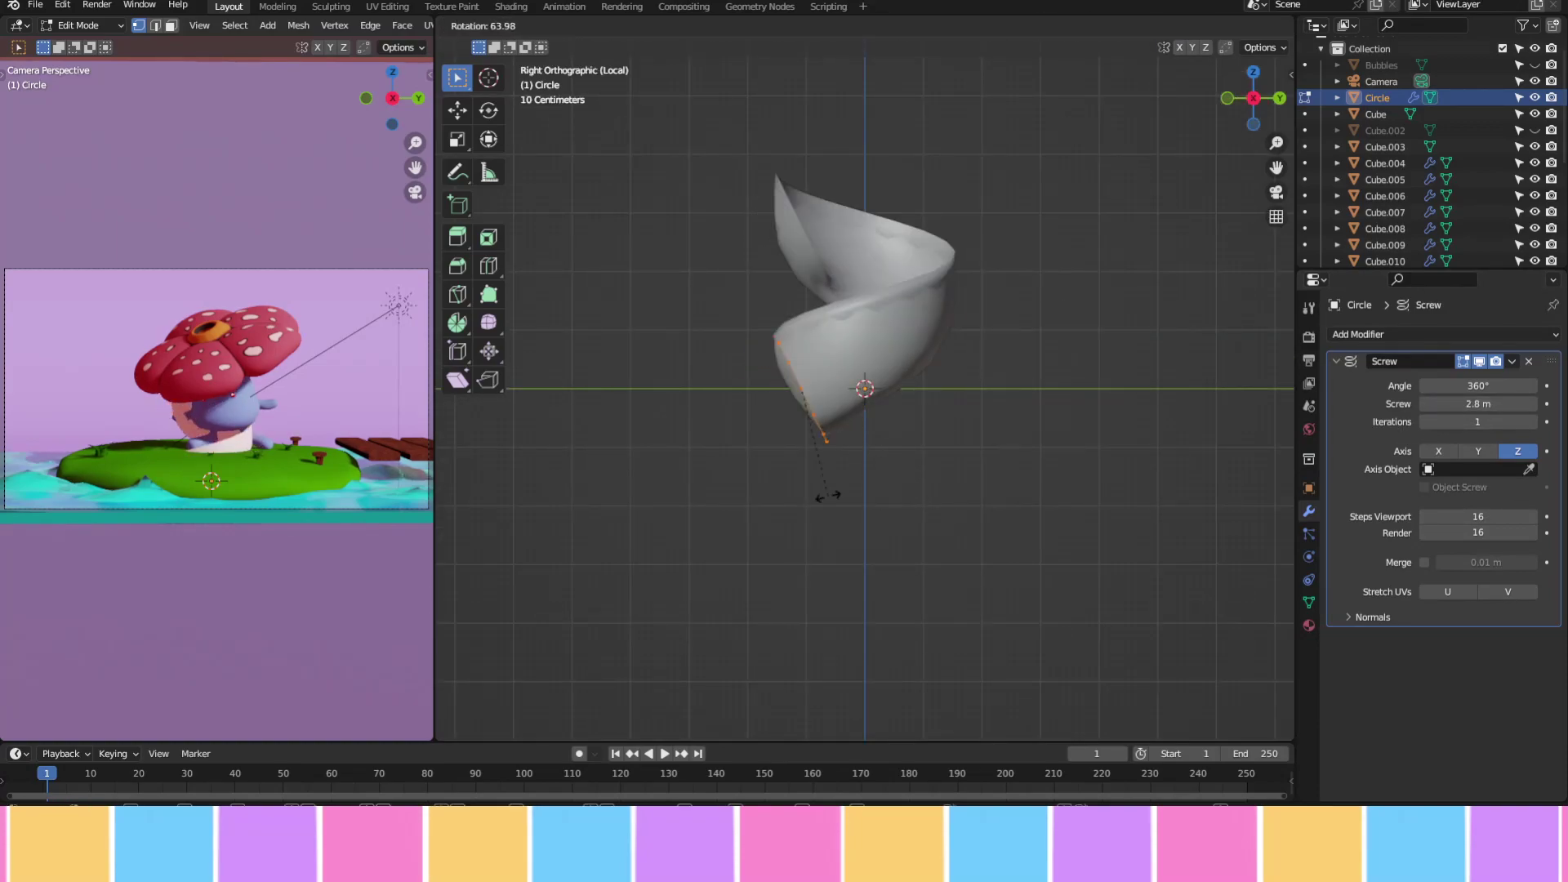
pyautogui.click(896, 490)
pyautogui.moveTo(895, 490); pyautogui.dragTo(924, 427, button='middle')
pyautogui.press('KP_3')
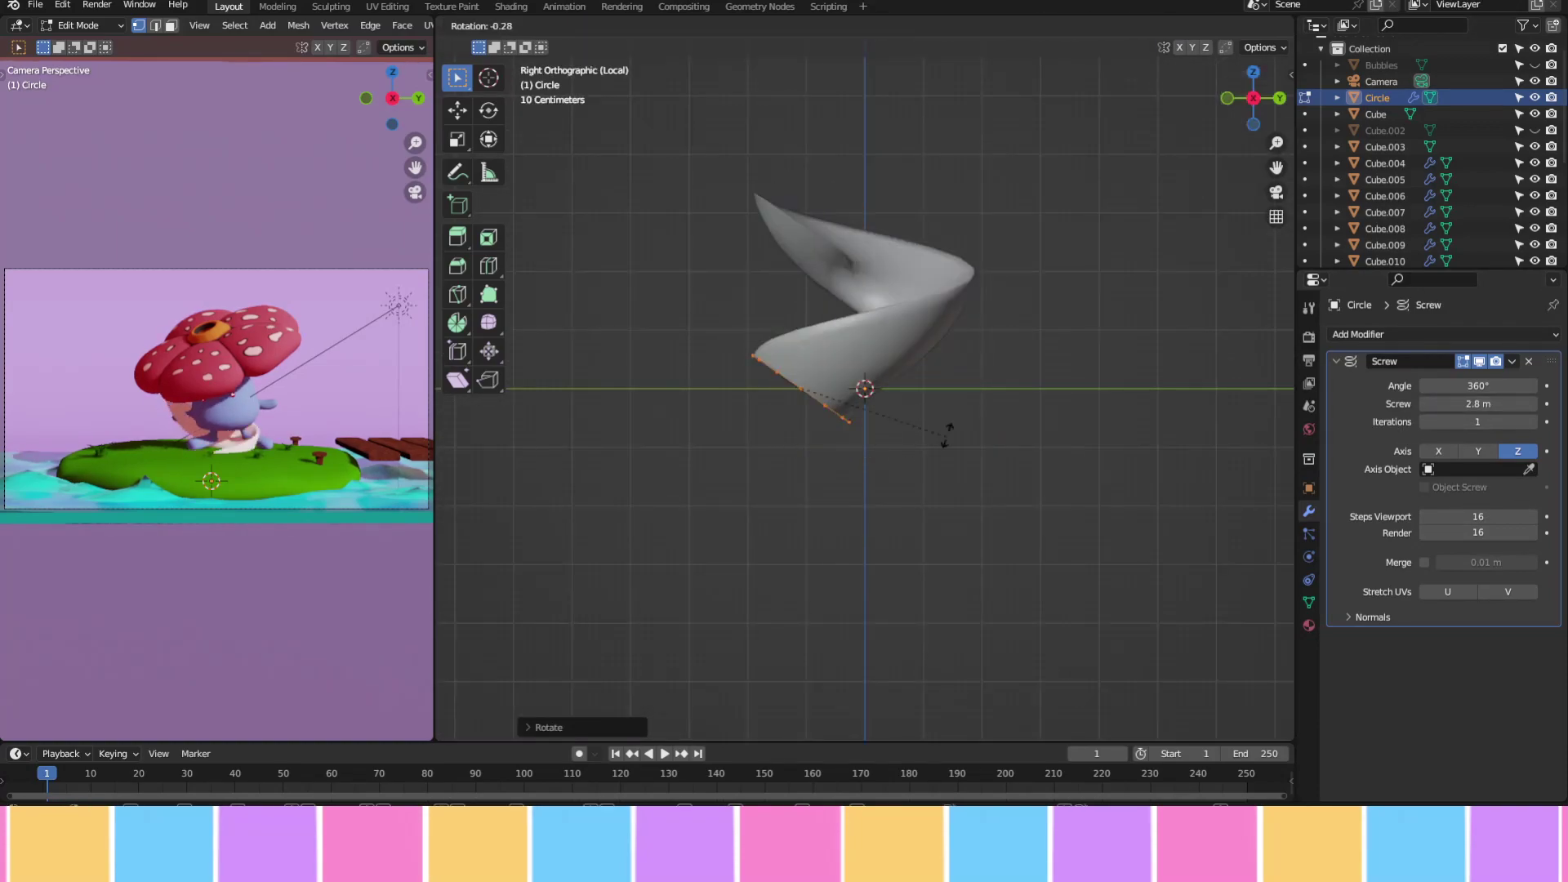
pyautogui.click(944, 433)
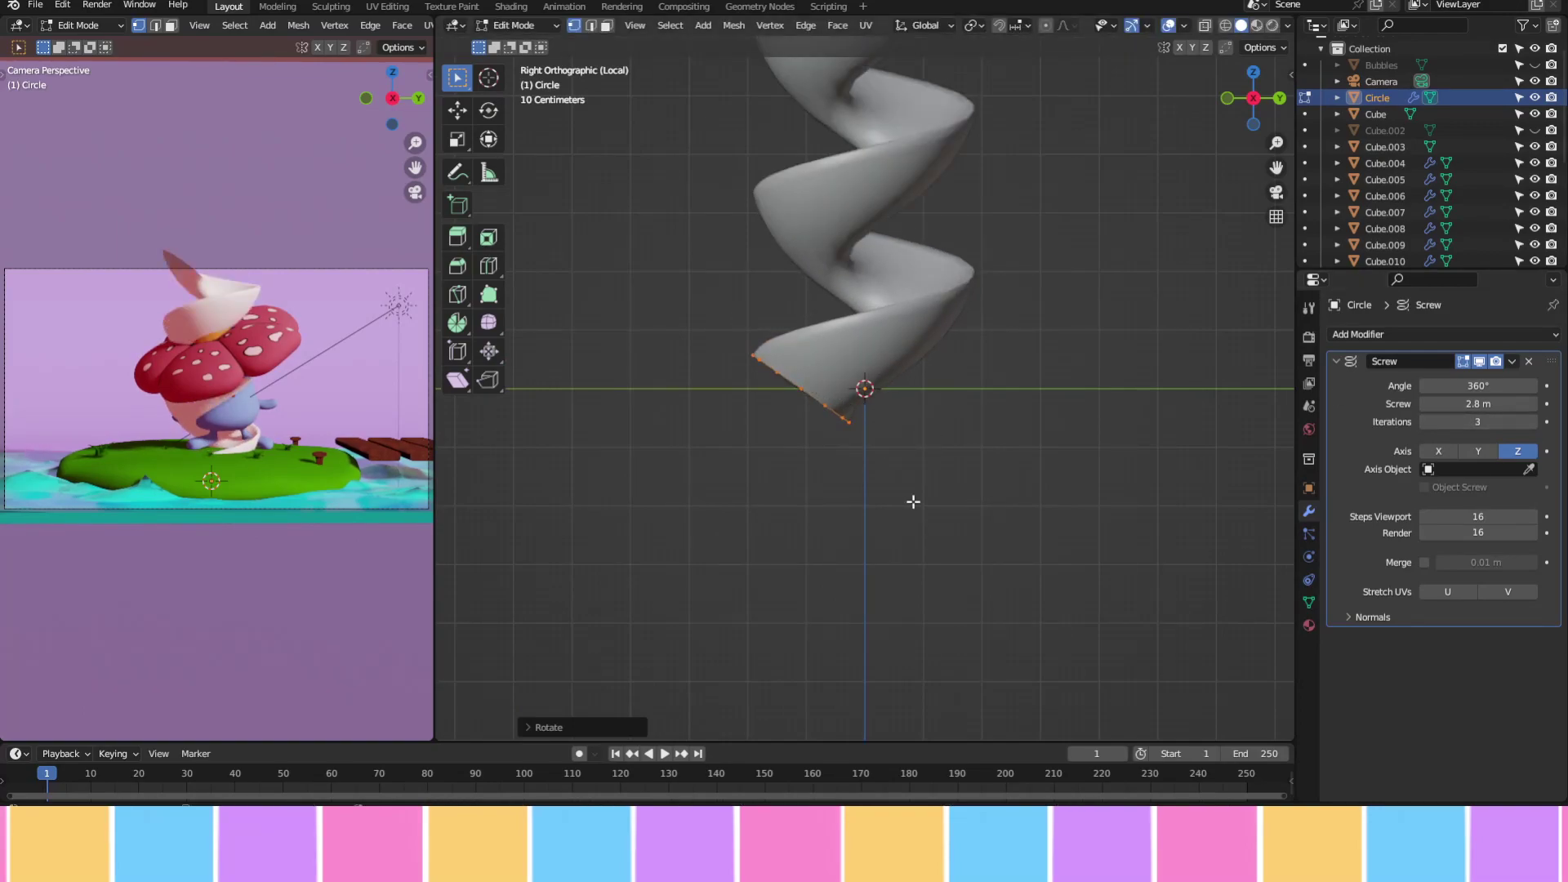
# Move the profile along Y to widen the spiral, duplicate it, and reduce turns and angle
pyautogui.moveTo(913, 501); pyautogui.dragTo(903, 448, button='middle')
pyautogui.press('KP_7')
pyautogui.press('g')
pyautogui.click(872, 487)
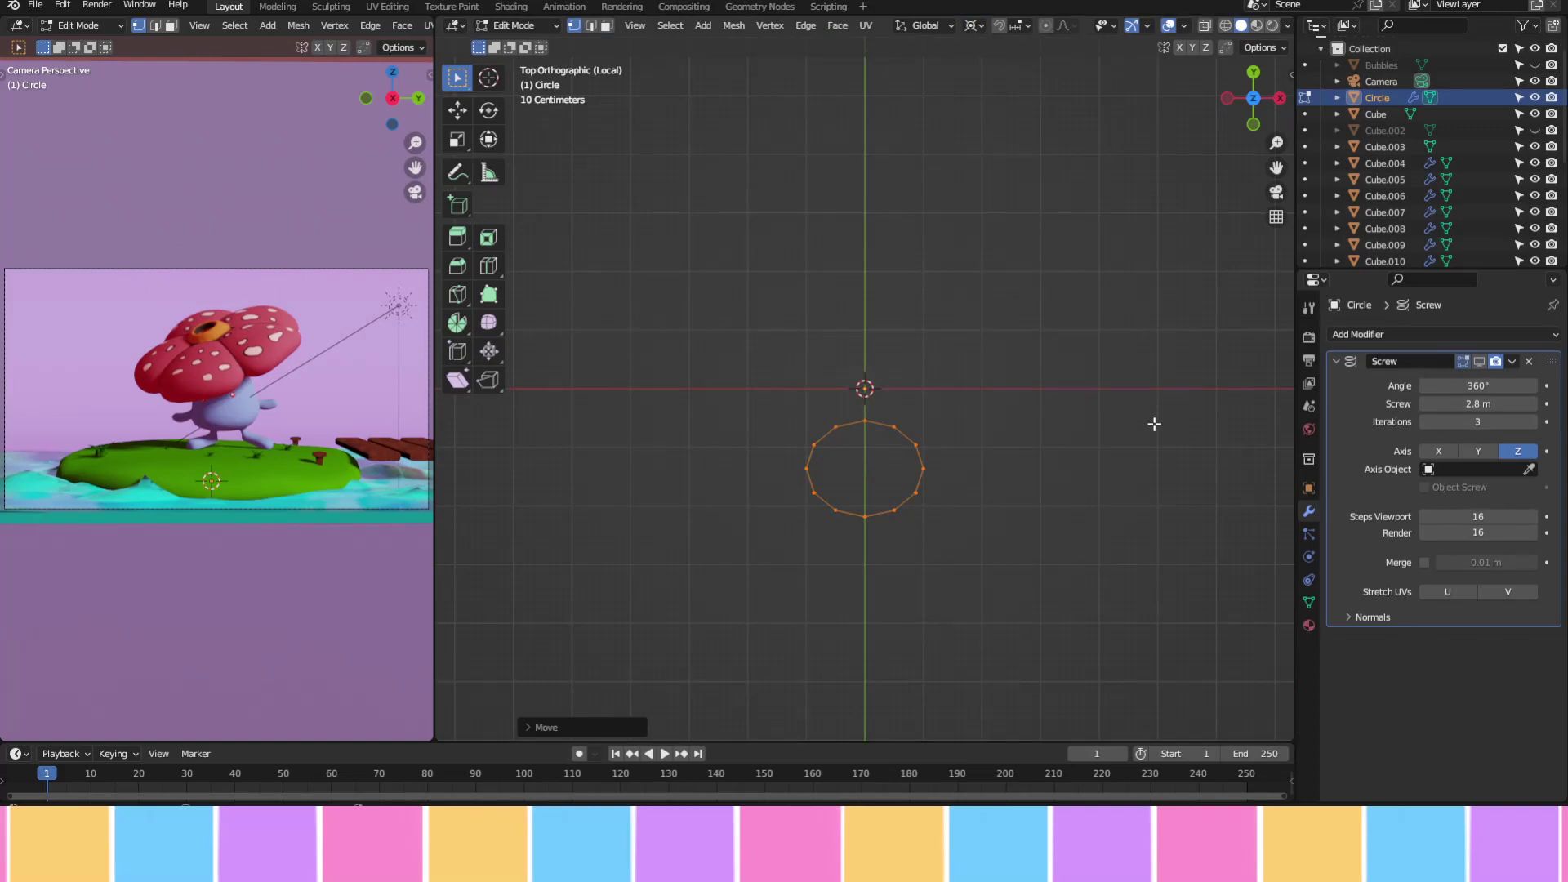
pyautogui.press('g')
pyautogui.press('y')
pyautogui.click(1033, 457)
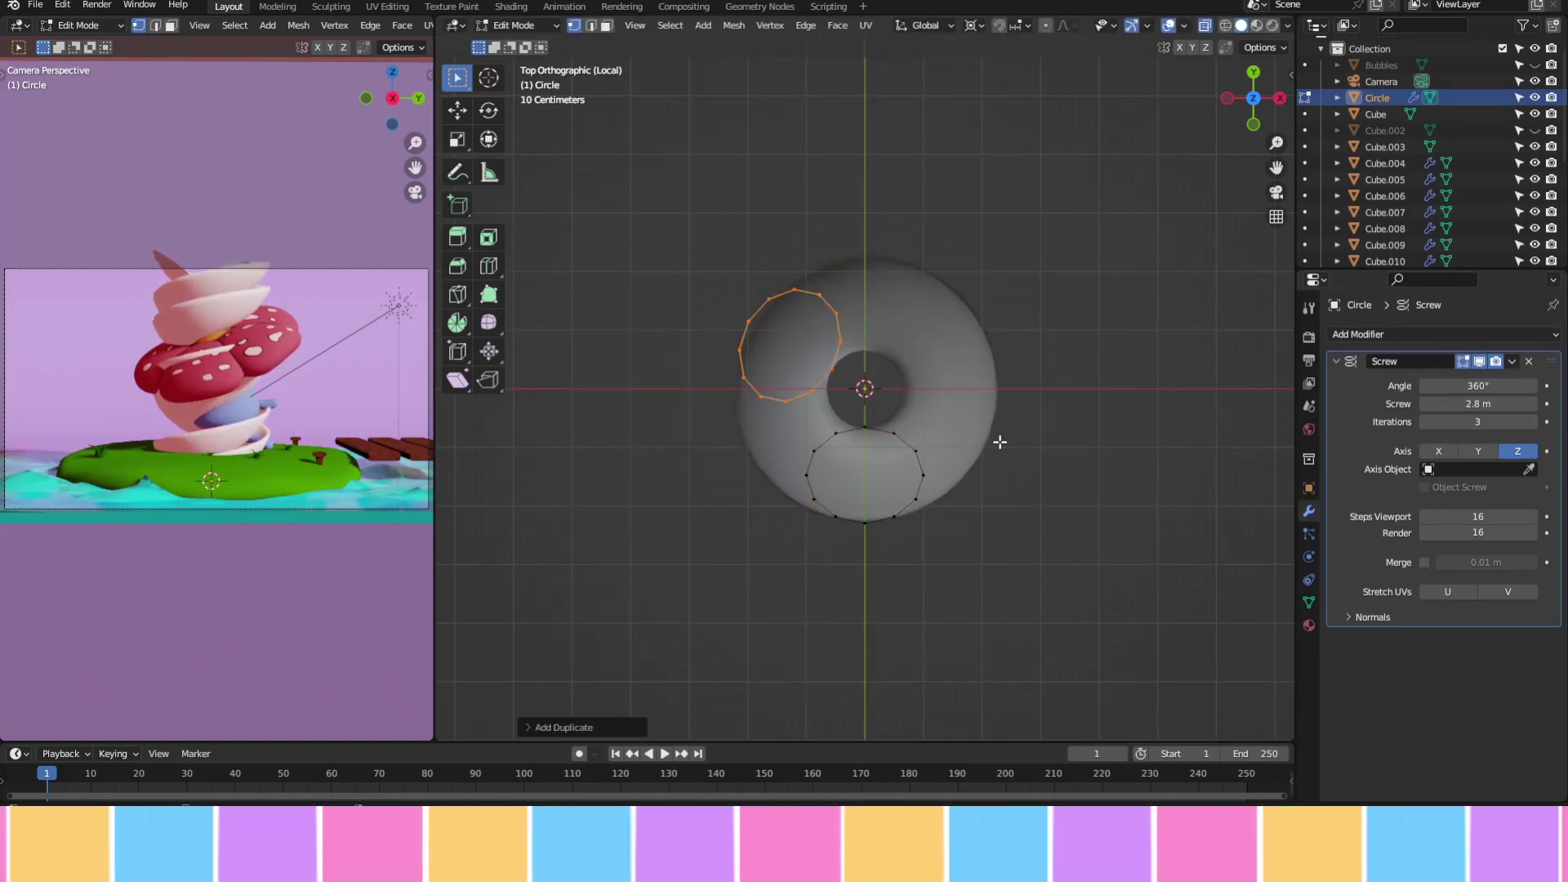
pyautogui.hotkey('shift', 'd')
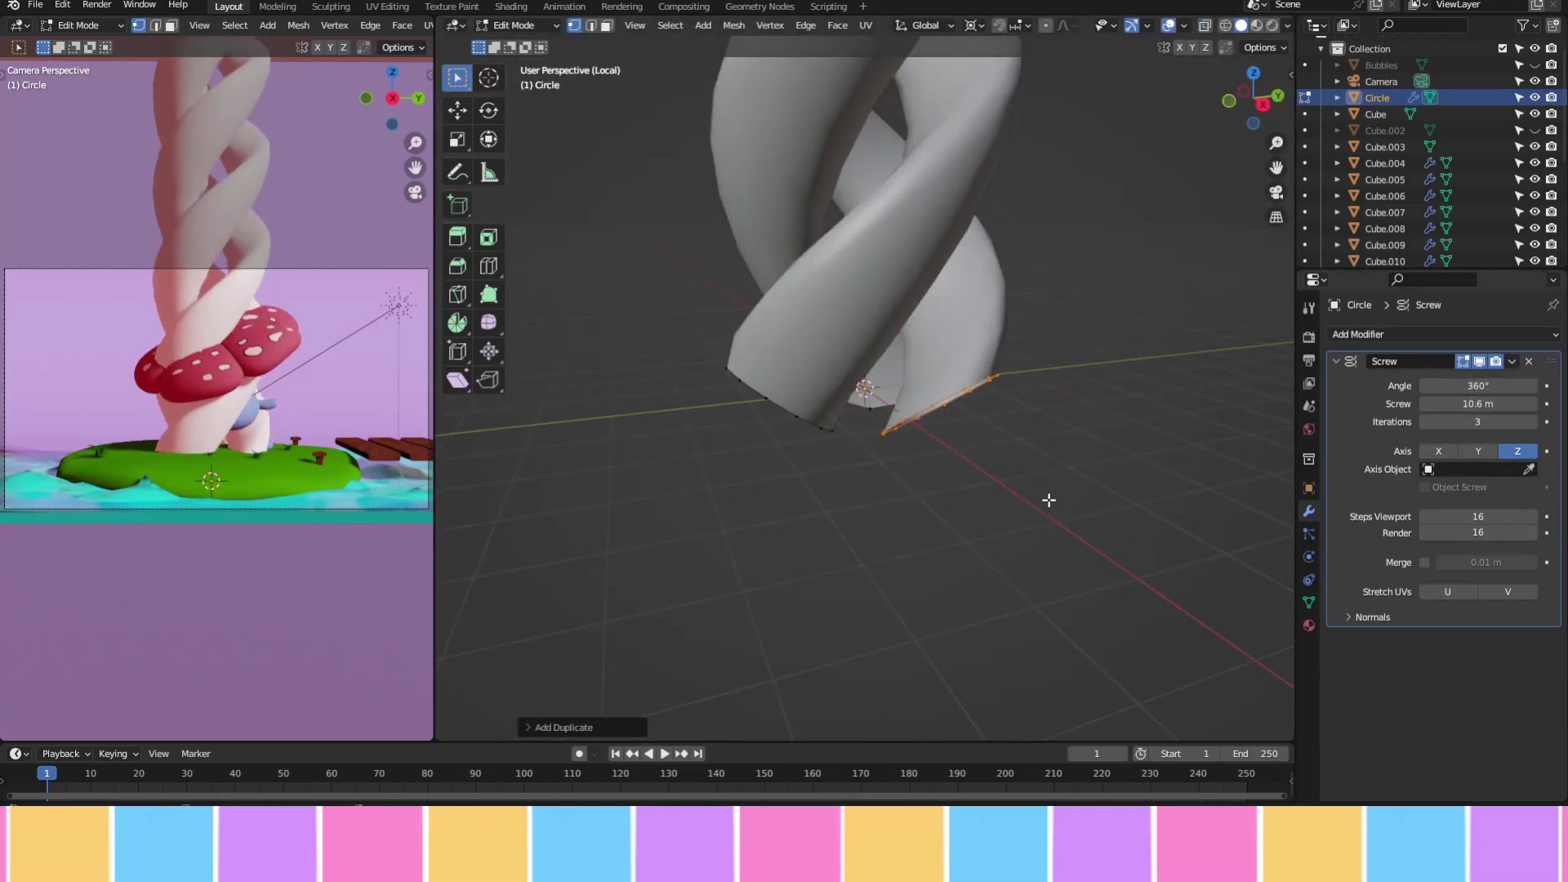
pyautogui.moveTo(1421, 430); pyautogui.dragTo(1380, 430)
pyautogui.moveTo(1478, 403)
pyautogui.mouseDown()
pyautogui.moveTo(1437, 404)
pyautogui.moveTo(1446, 386)
pyautogui.mouseUp()
# Undo the spiral experiments and delete the circle
pyautogui.hotkey('ctrl', 'z')
pyautogui.hotkey('ctrl', 'z')
pyautogui.hotkey('ctrl', 'z')
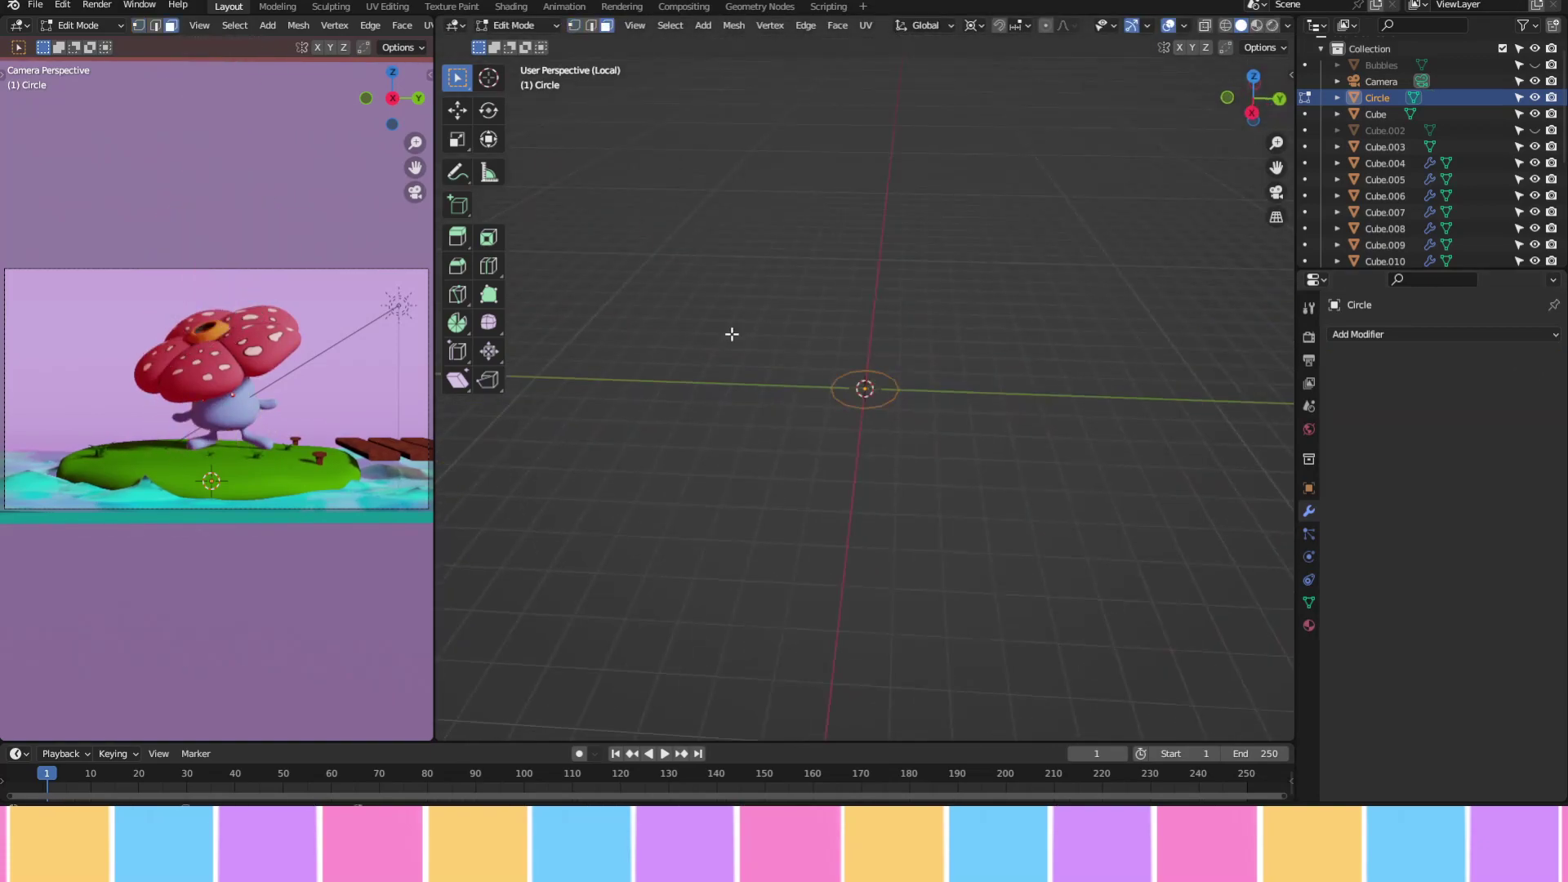
pyautogui.click(1255, 129)
pyautogui.hotkey('ctrl', 'shift', 'z')
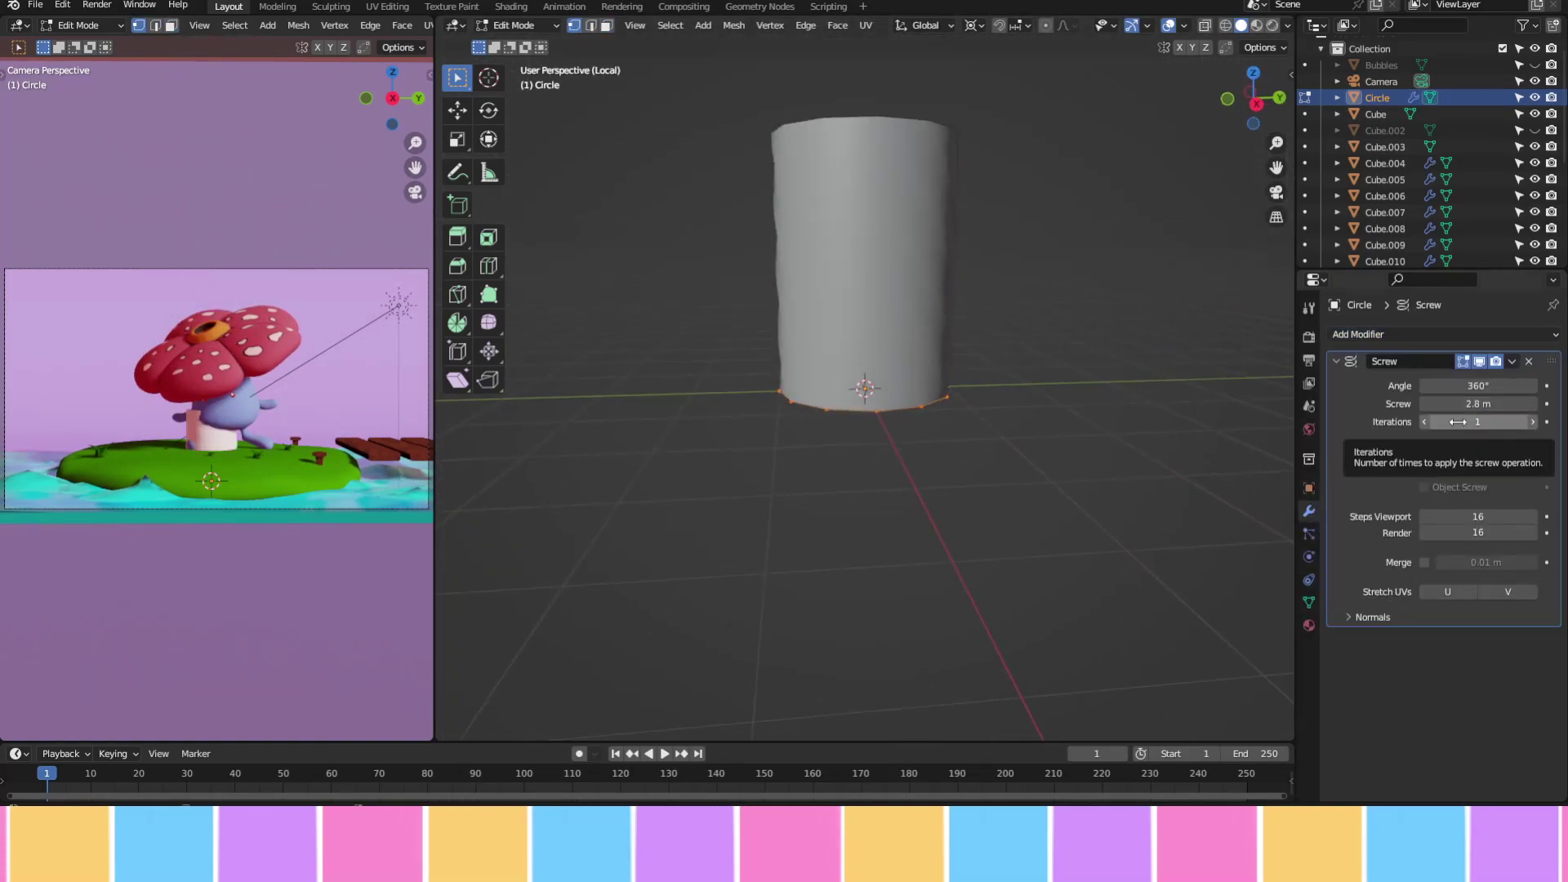
pyautogui.press('r')
pyautogui.hotkey('ctrl', 'z')
pyautogui.press('Tab')
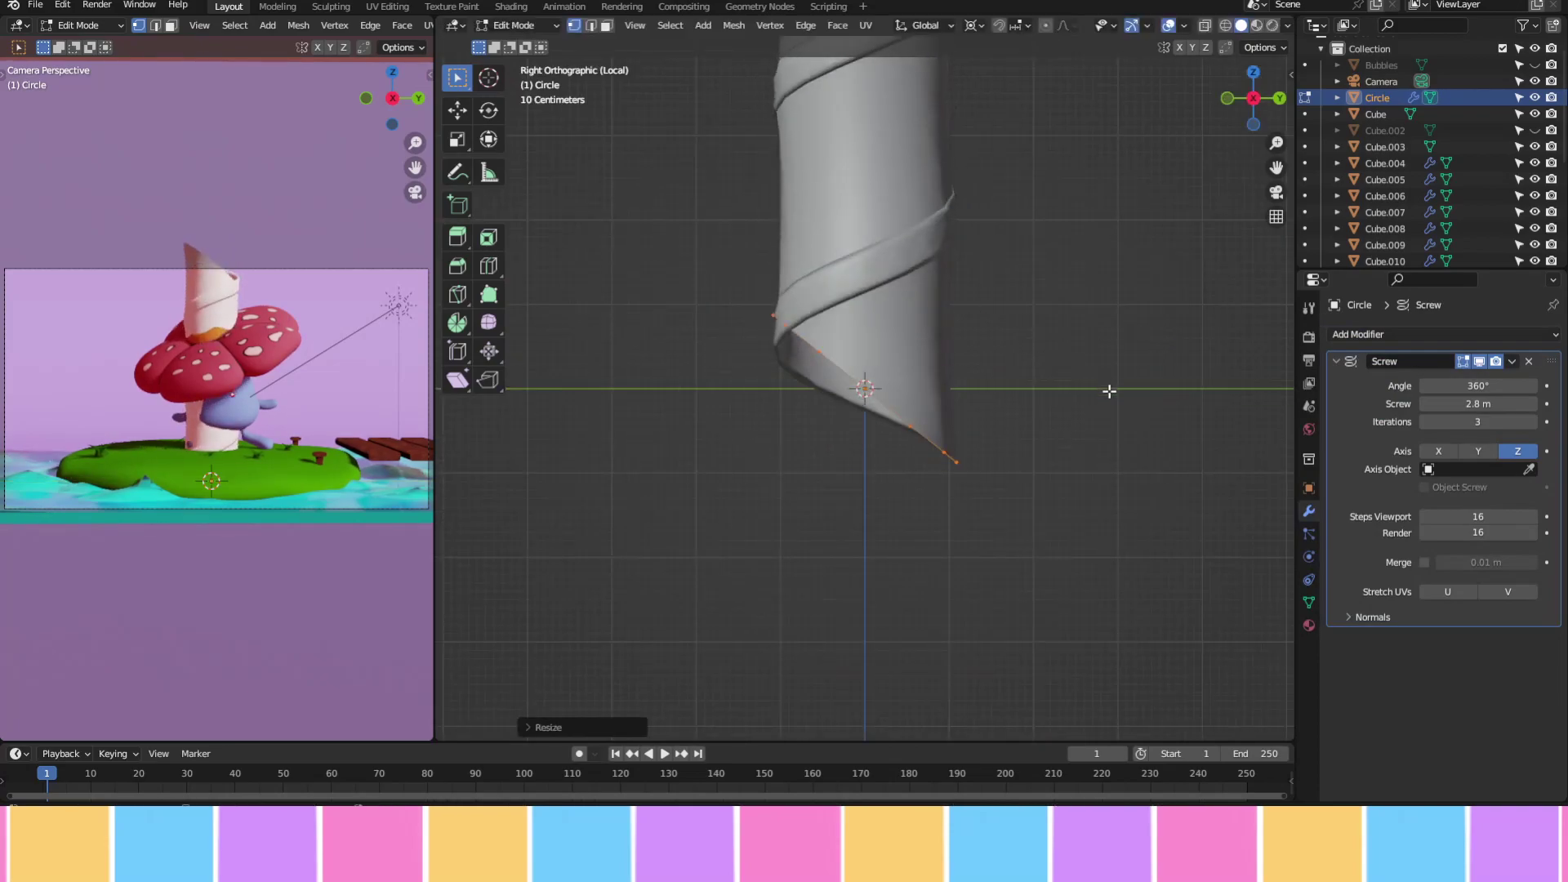
pyautogui.press('Delete')
# Add a fresh circle and give it a Screw modifier in Edit Mode
pyautogui.hotkey('shift', 'a')
pyautogui.click(954, 313)
pyautogui.moveTo(954, 312); pyautogui.dragTo(980, 269, button='middle')
pyautogui.click(514, 25)
pyautogui.click(510, 60)
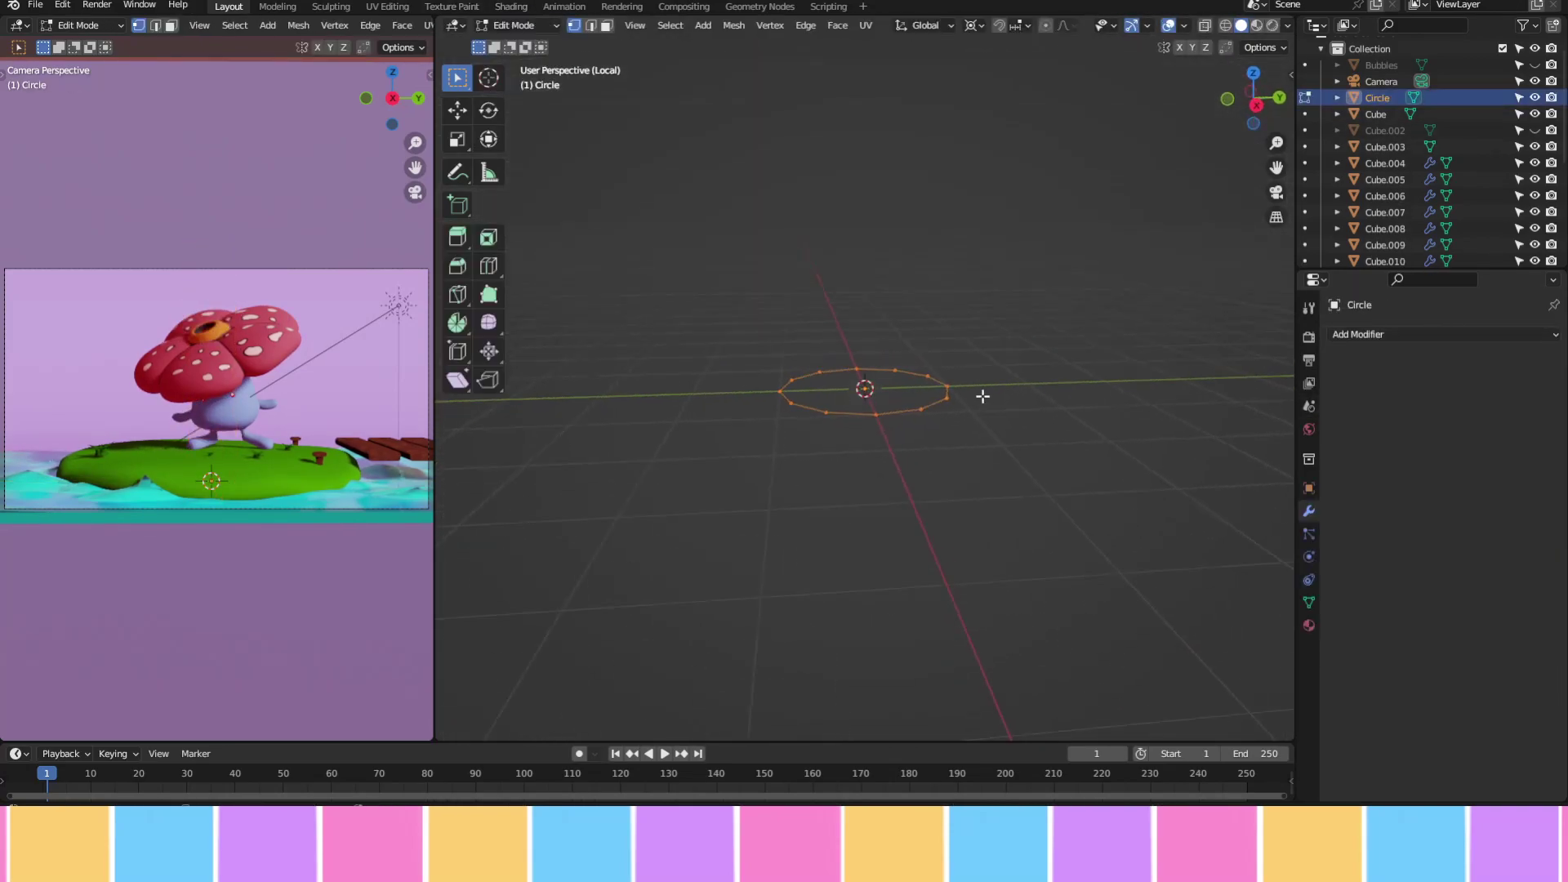
pyautogui.click(1441, 334)
pyautogui.click(1225, 591)
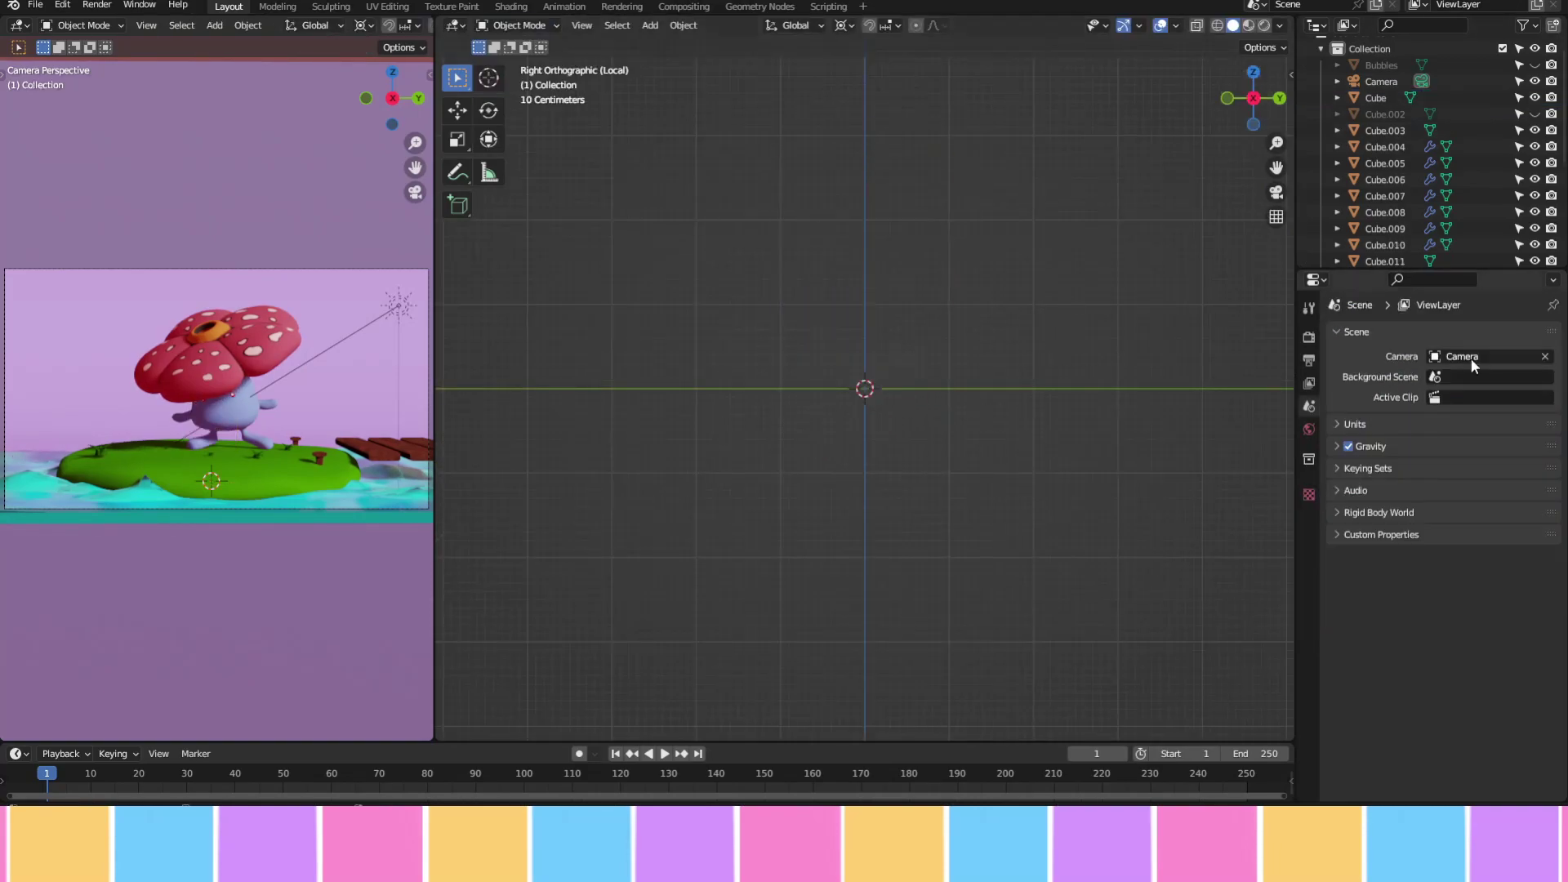
# Add a circle mesh, enter Edit Mode and give it a Screw modifier raised to 6 m
pyautogui.hotkey('shift', 'a')
pyautogui.click(1015, 384)
pyautogui.press('KP_7')
pyautogui.click(1308, 511)
pyautogui.click(1442, 334)
pyautogui.click(1225, 592)
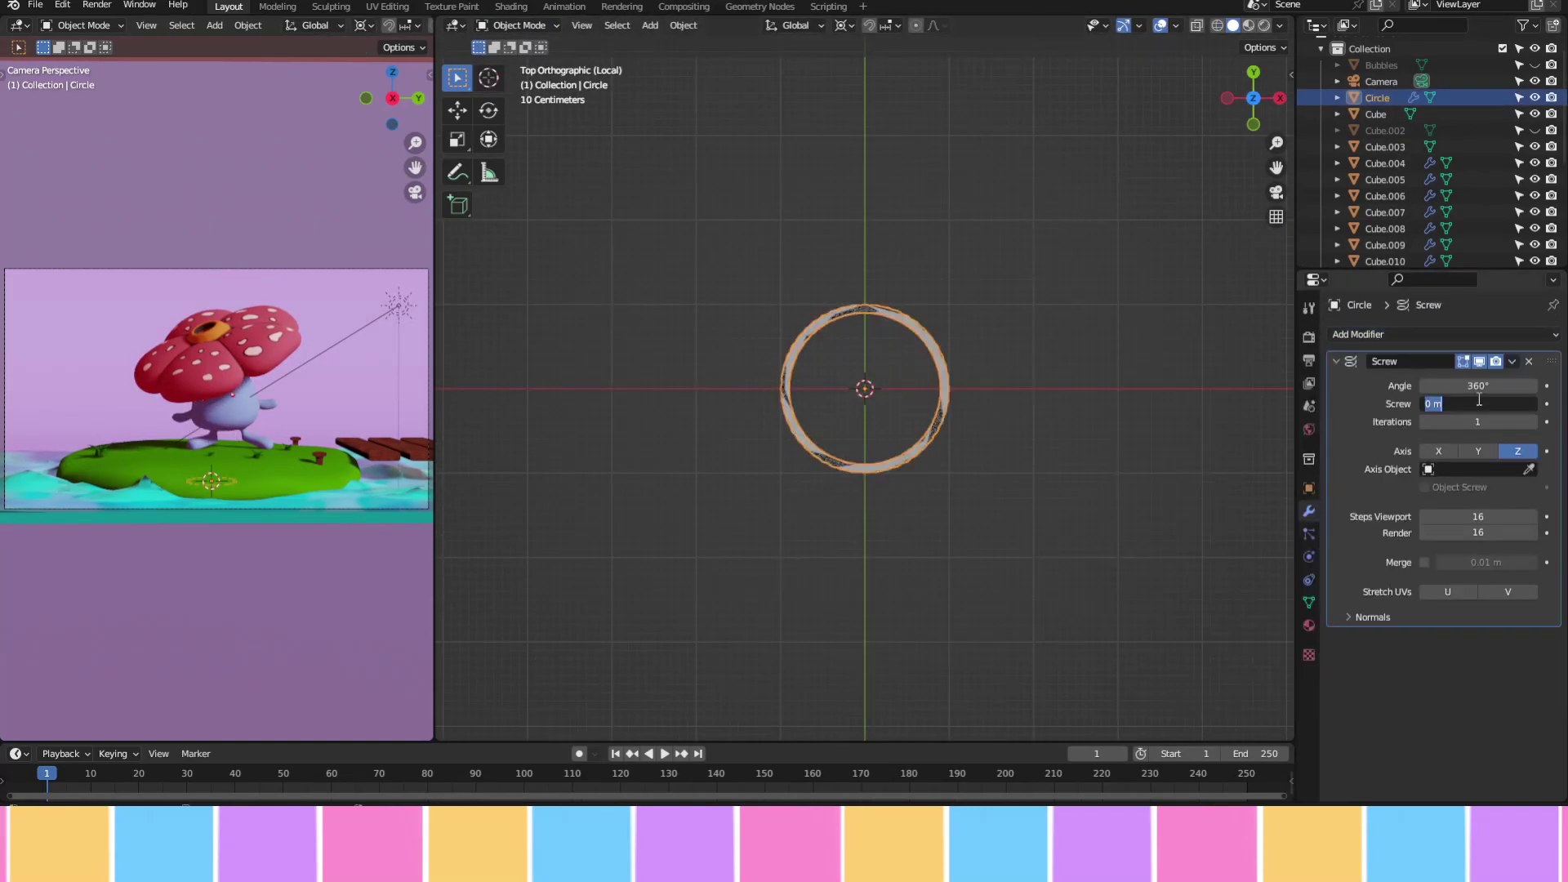
pyautogui.click(519, 62)
pyautogui.click(1441, 333)
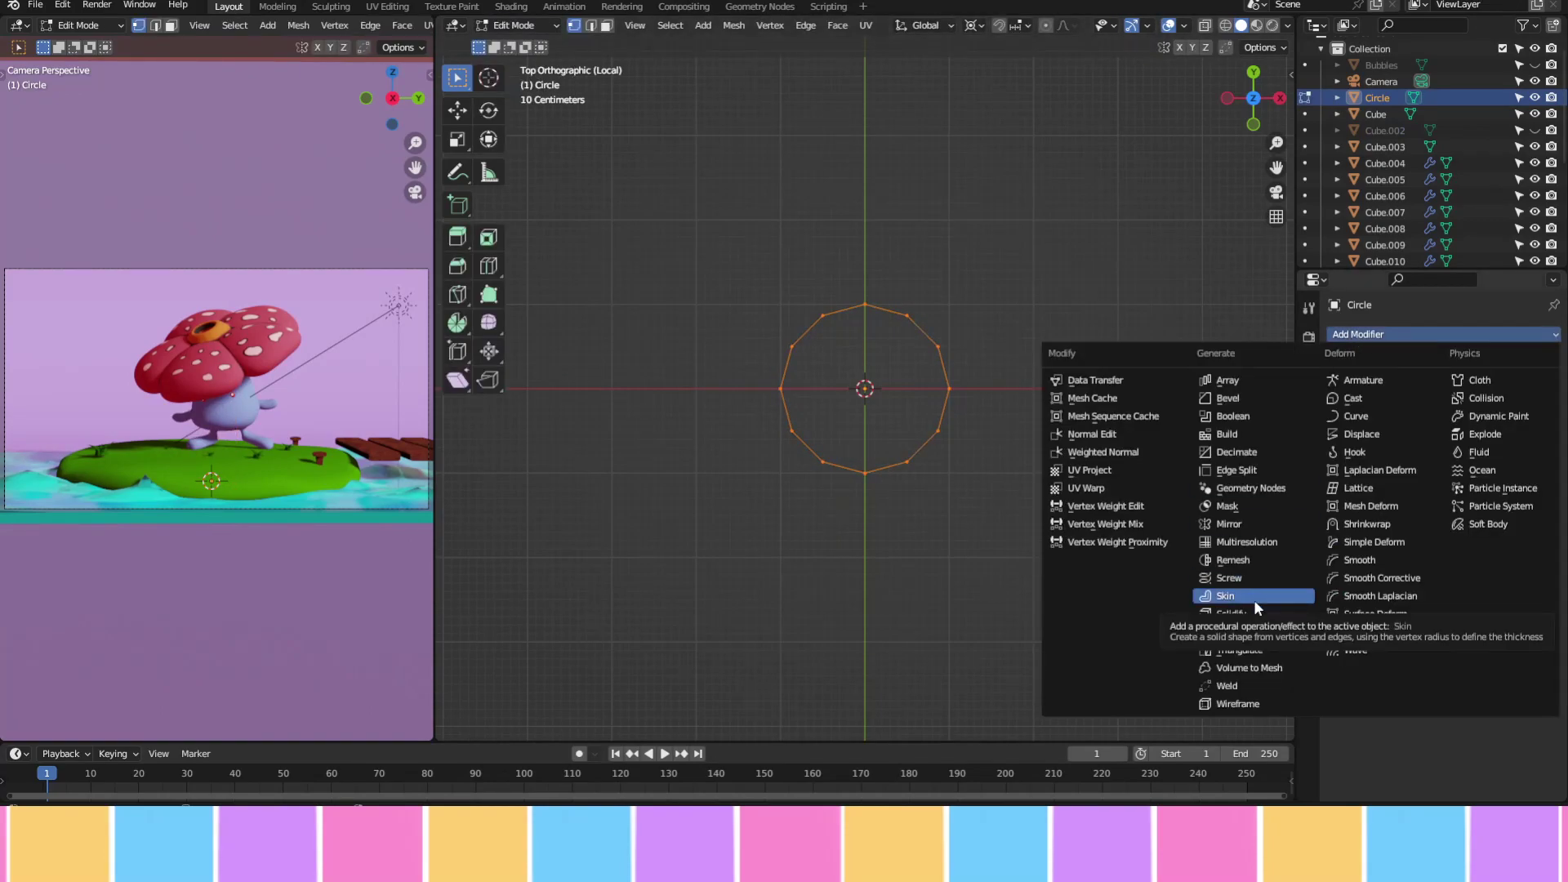
pyautogui.click(1441, 334)
pyautogui.click(1232, 550)
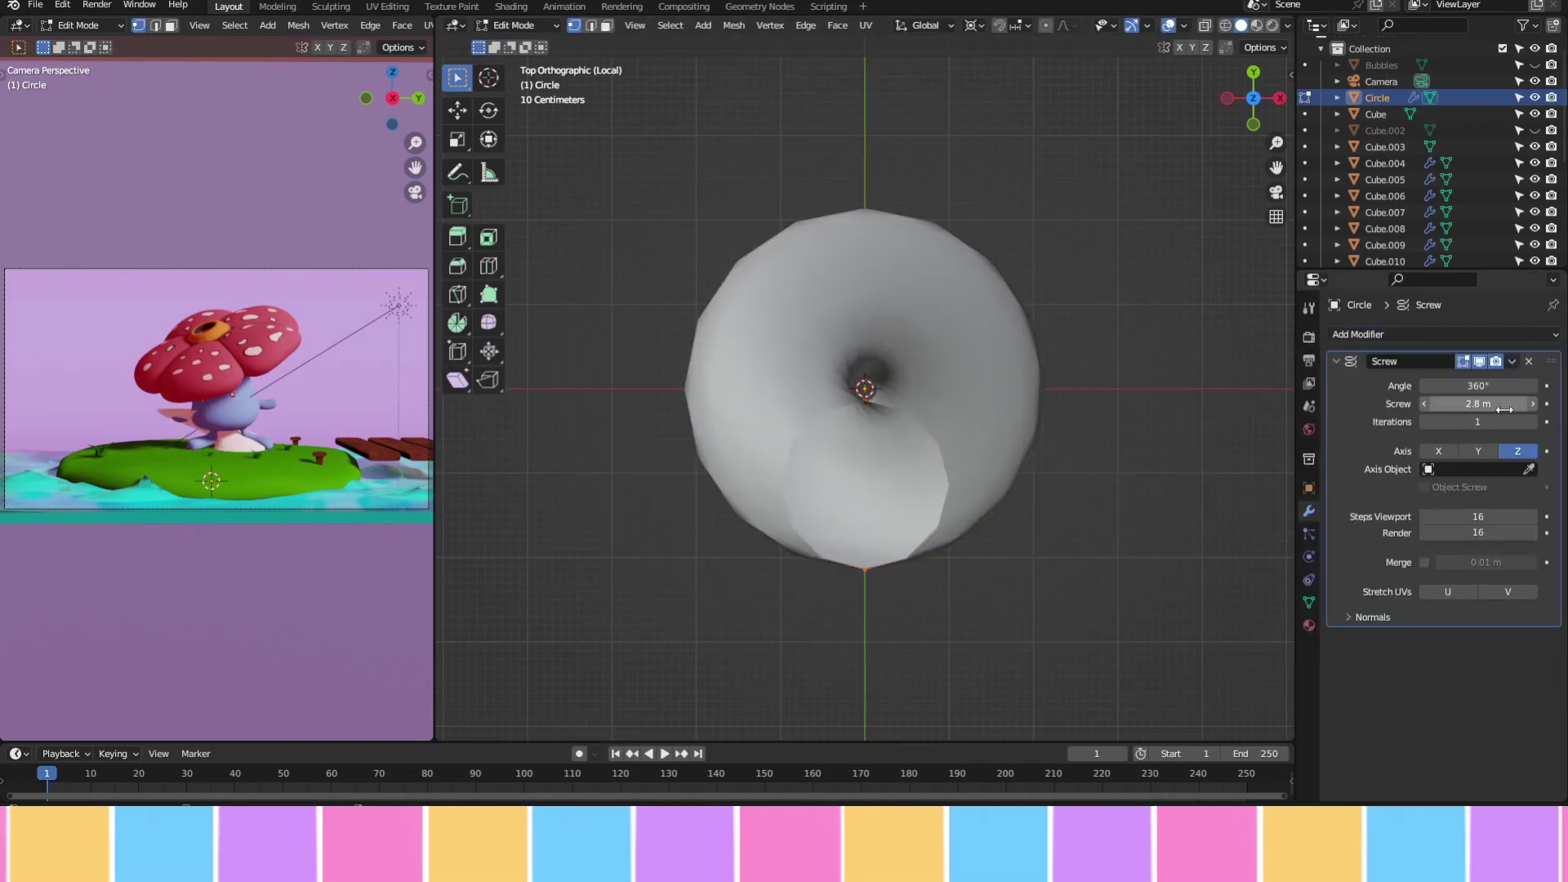
pyautogui.moveTo(816, 457); pyautogui.dragTo(894, 454, button='middle')
# Rotate the circle profile upright on X and offset it along Y into a twisted tube
pyautogui.press('r')
pyautogui.press('x')
pyautogui.click(972, 392)
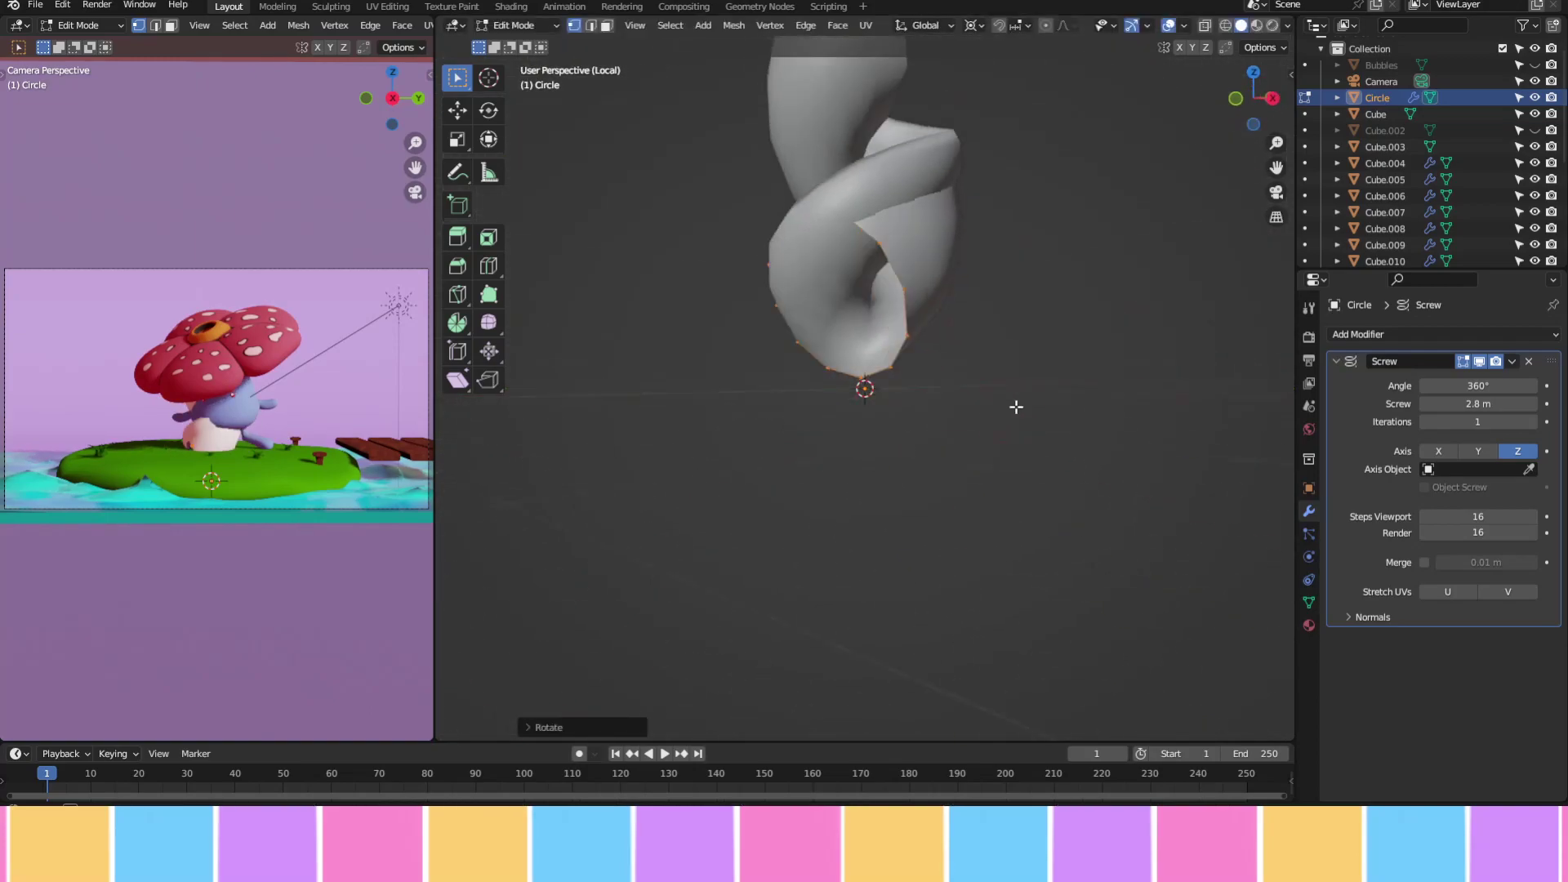
pyautogui.press('g')
pyautogui.press('y')
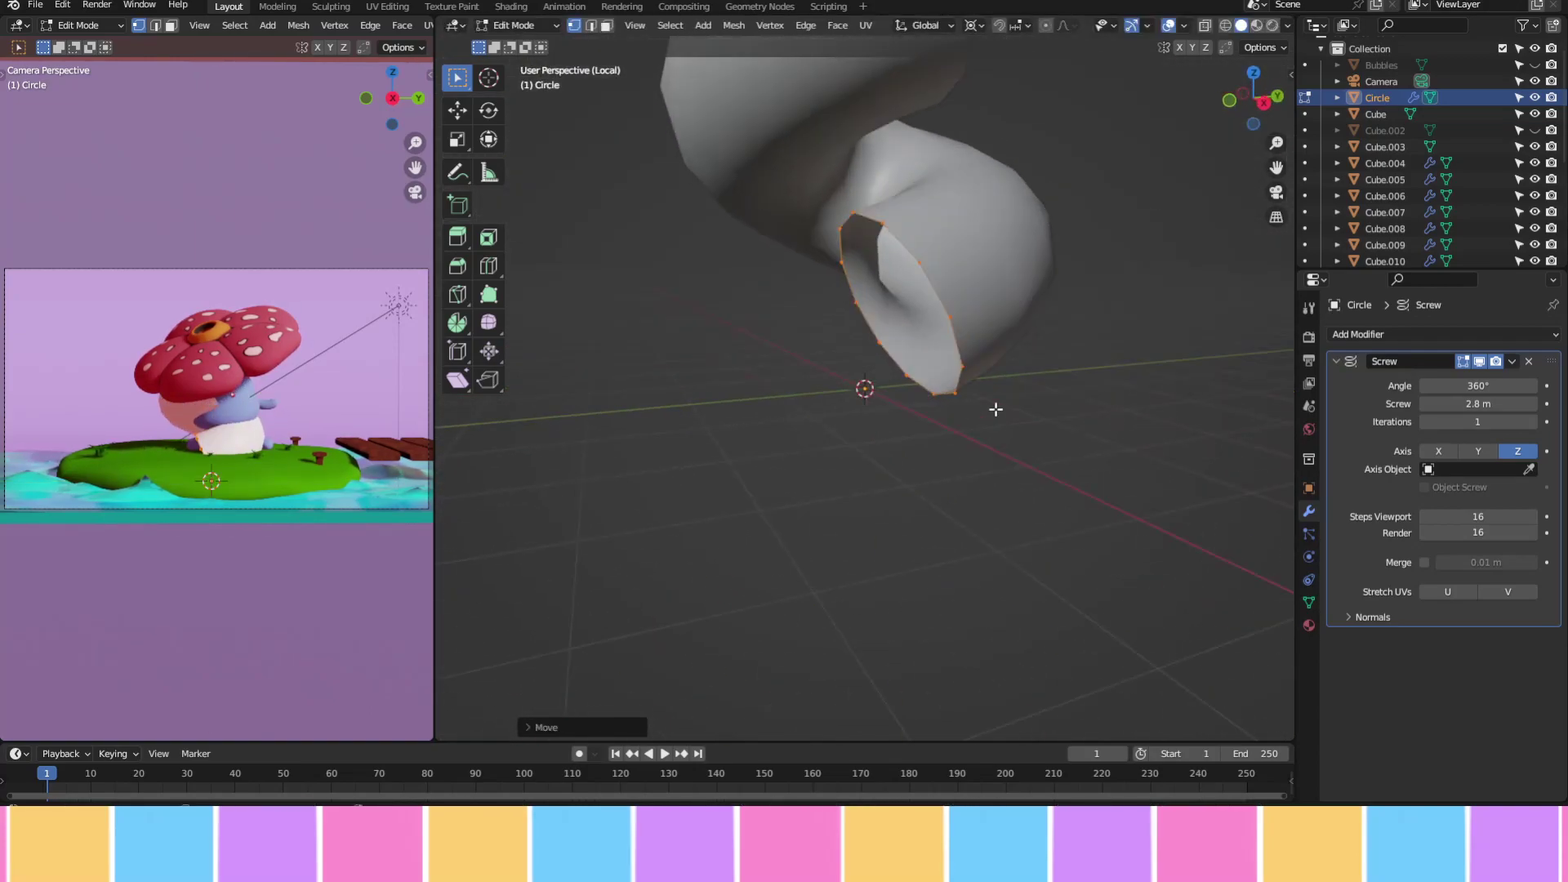
pyautogui.click(997, 410)
pyautogui.press('g')
pyautogui.press('y')
pyautogui.press('KP_7')
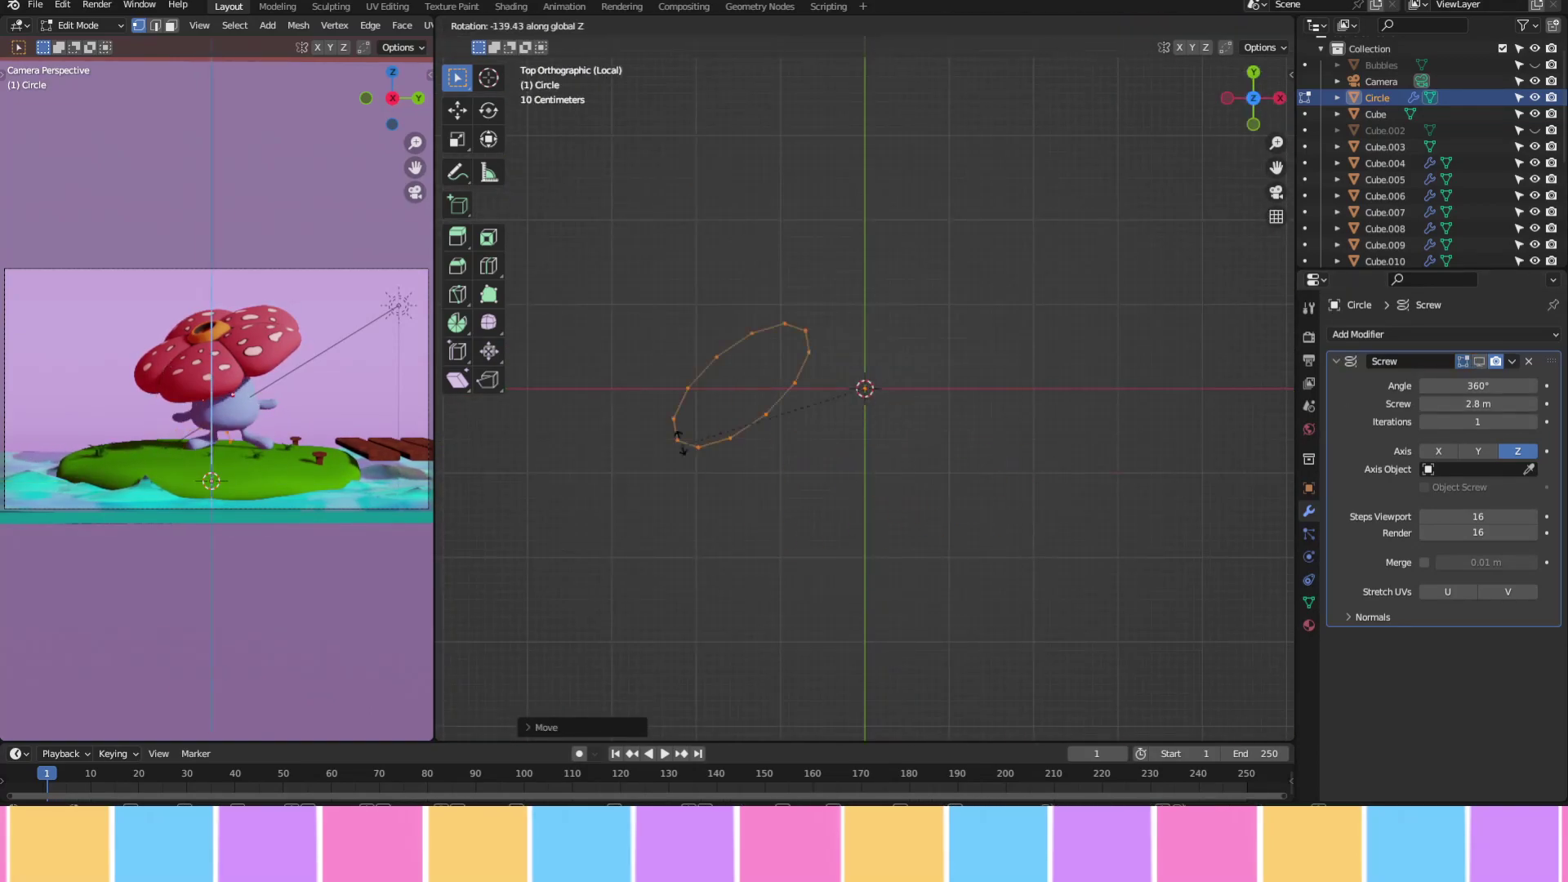
pyautogui.hotkey('alt', 'z')
pyautogui.moveTo(1099, 455); pyautogui.dragTo(932, 476, button='middle')
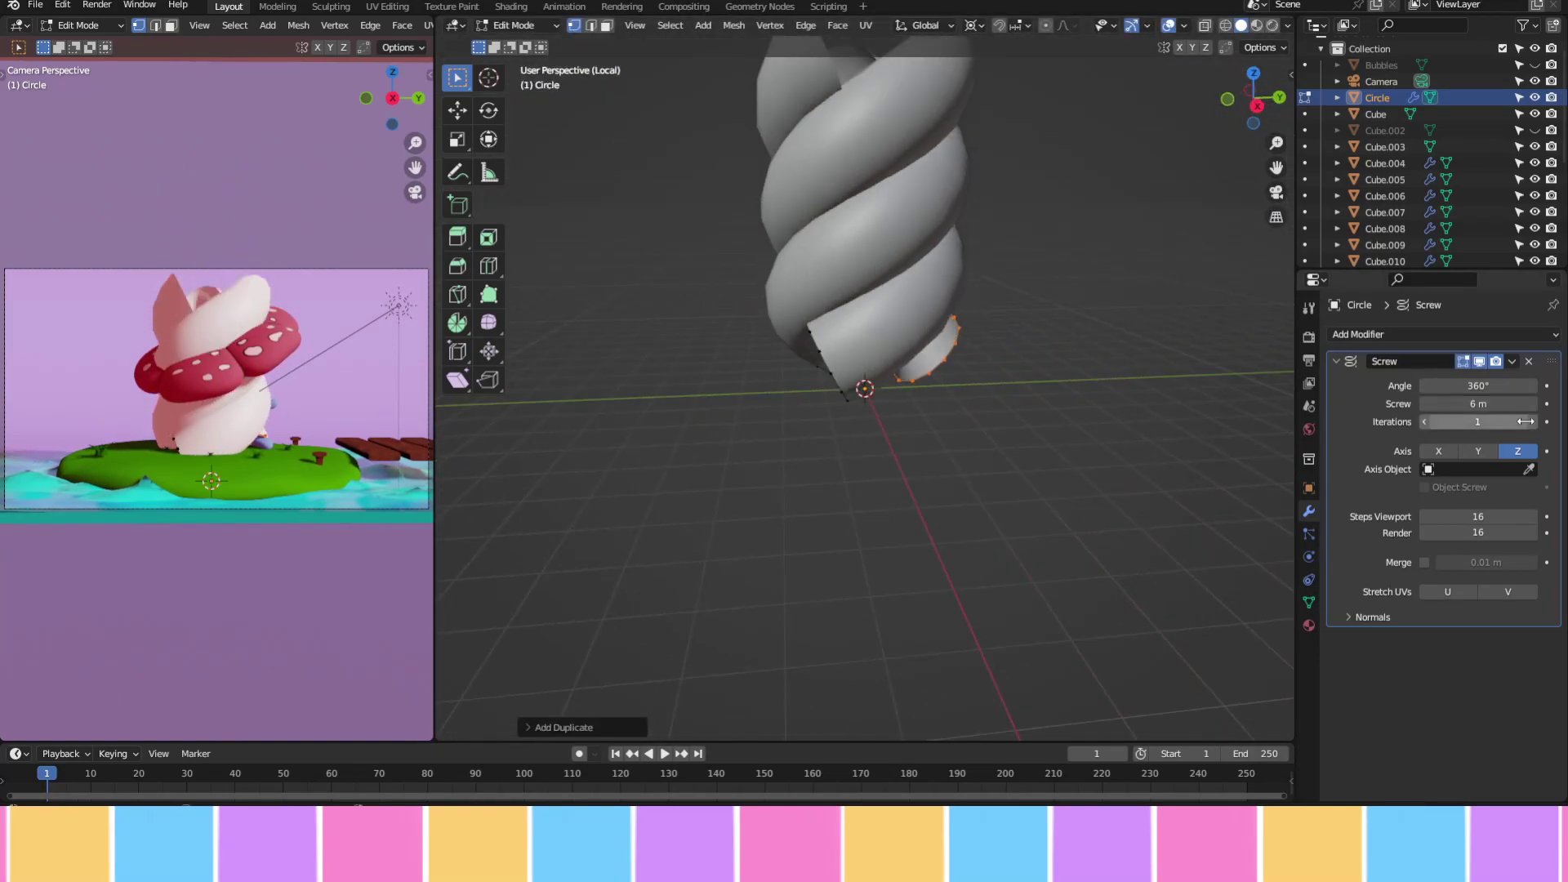
# Back in Object Mode, add a new Bezier curve from the right-side view
pyautogui.press('Tab')
pyautogui.press('KP_3')
pyautogui.hotkey('shift', 'a')
pyautogui.click(548, 310)
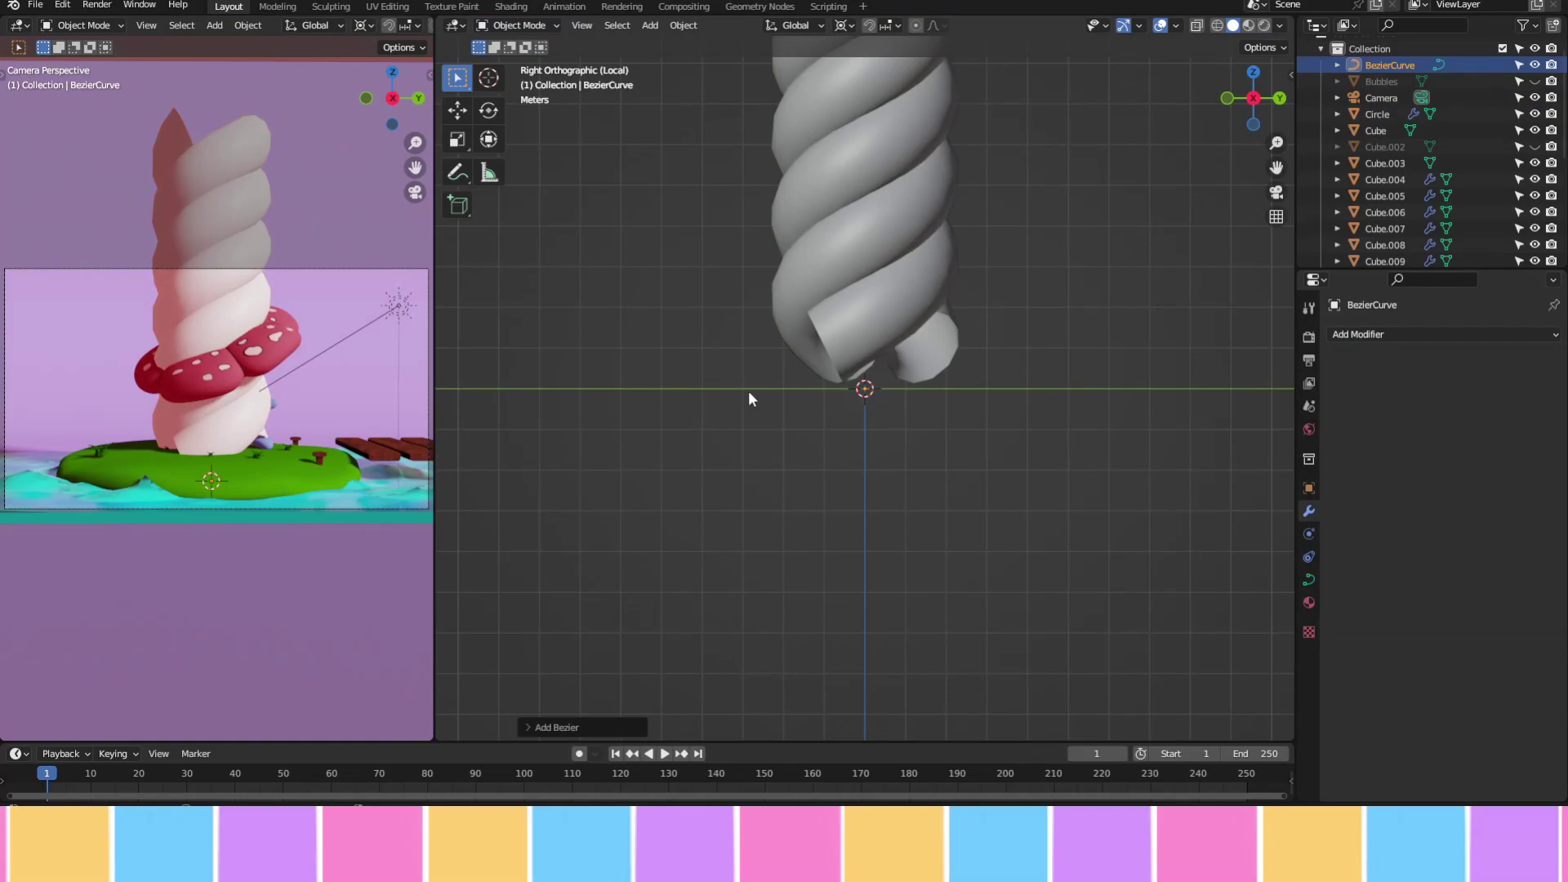
# Add a Curve modifier to the twisted spiral with BezierCurve as its curve object
pyautogui.click(1217, 26)
pyautogui.click(1279, 97)
pyautogui.click(921, 381)
pyautogui.click(1388, 334)
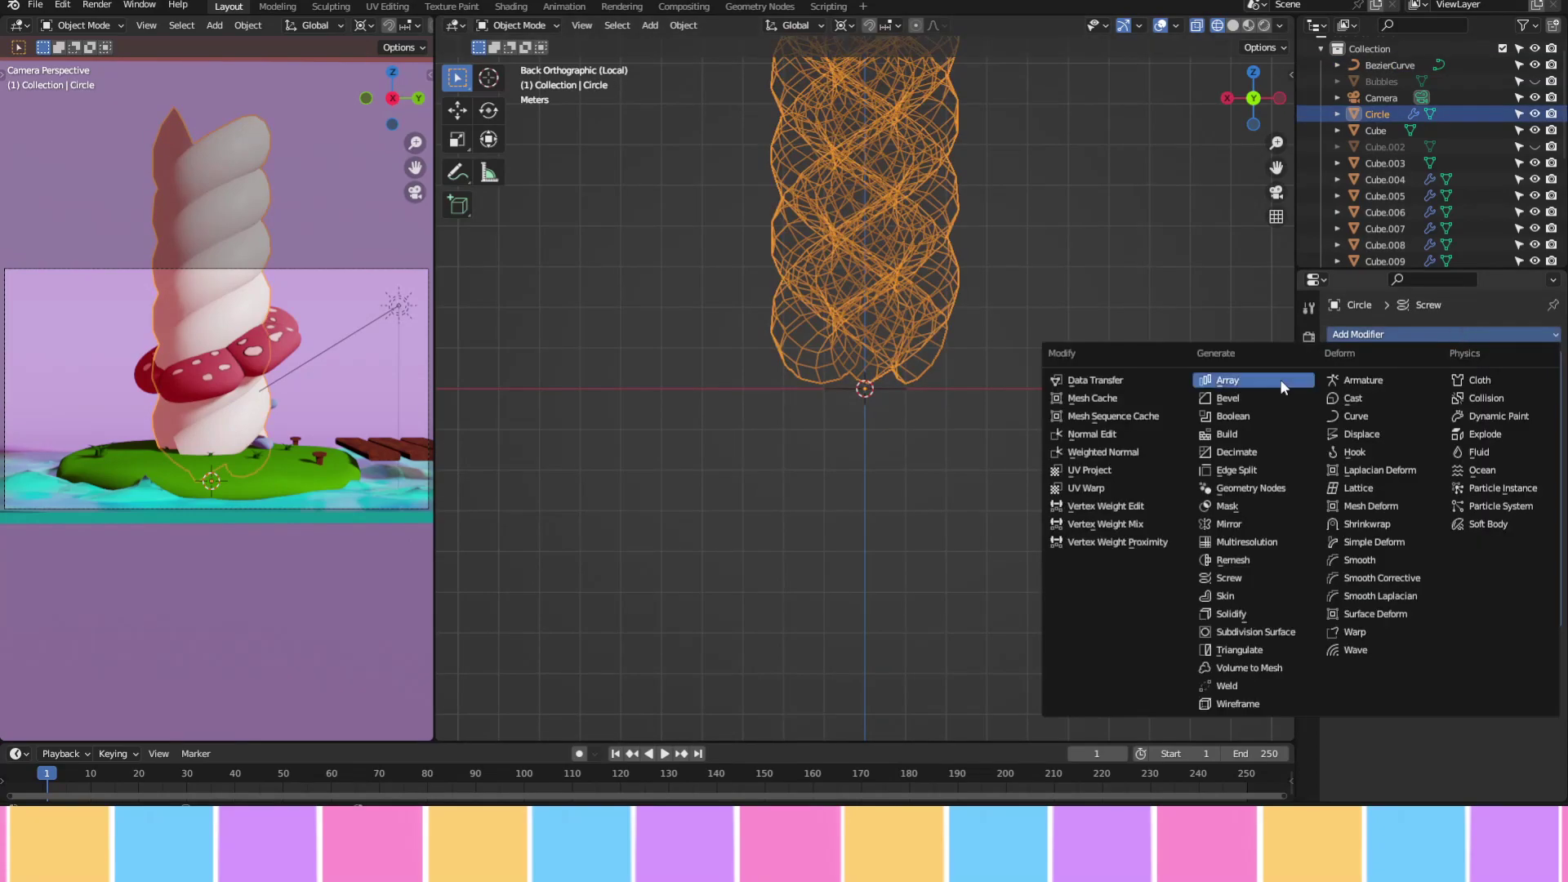
pyautogui.click(1355, 424)
pyautogui.click(893, 382)
# Move one of the Bezier curve's control points in Edit Mode
pyautogui.press('Tab')
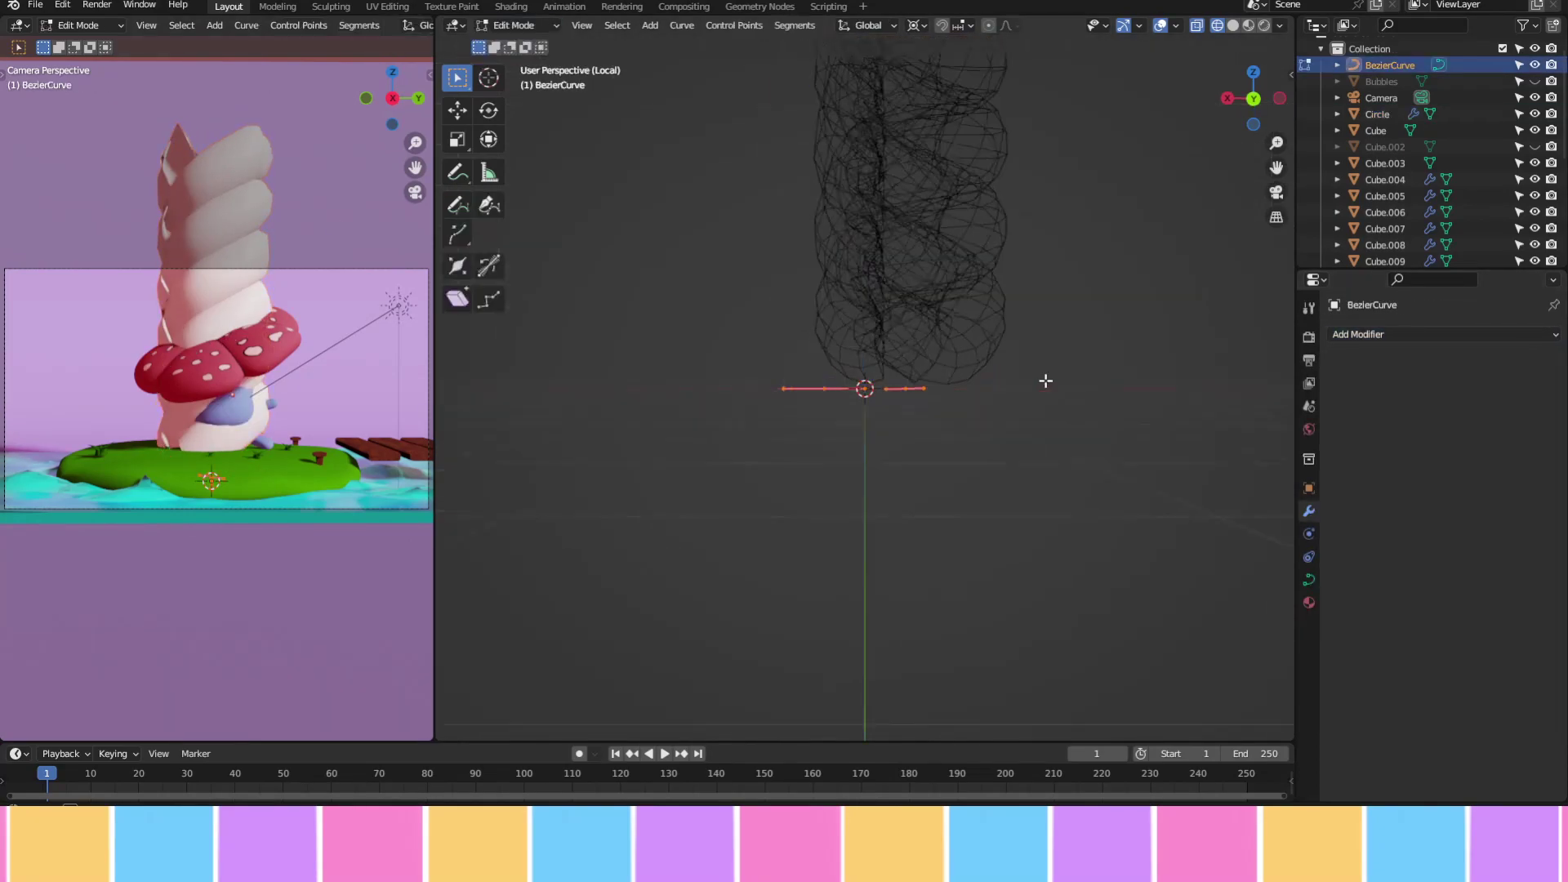
pyautogui.moveTo(870, 374); pyautogui.dragTo(800, 351, button='middle')
pyautogui.press('g')
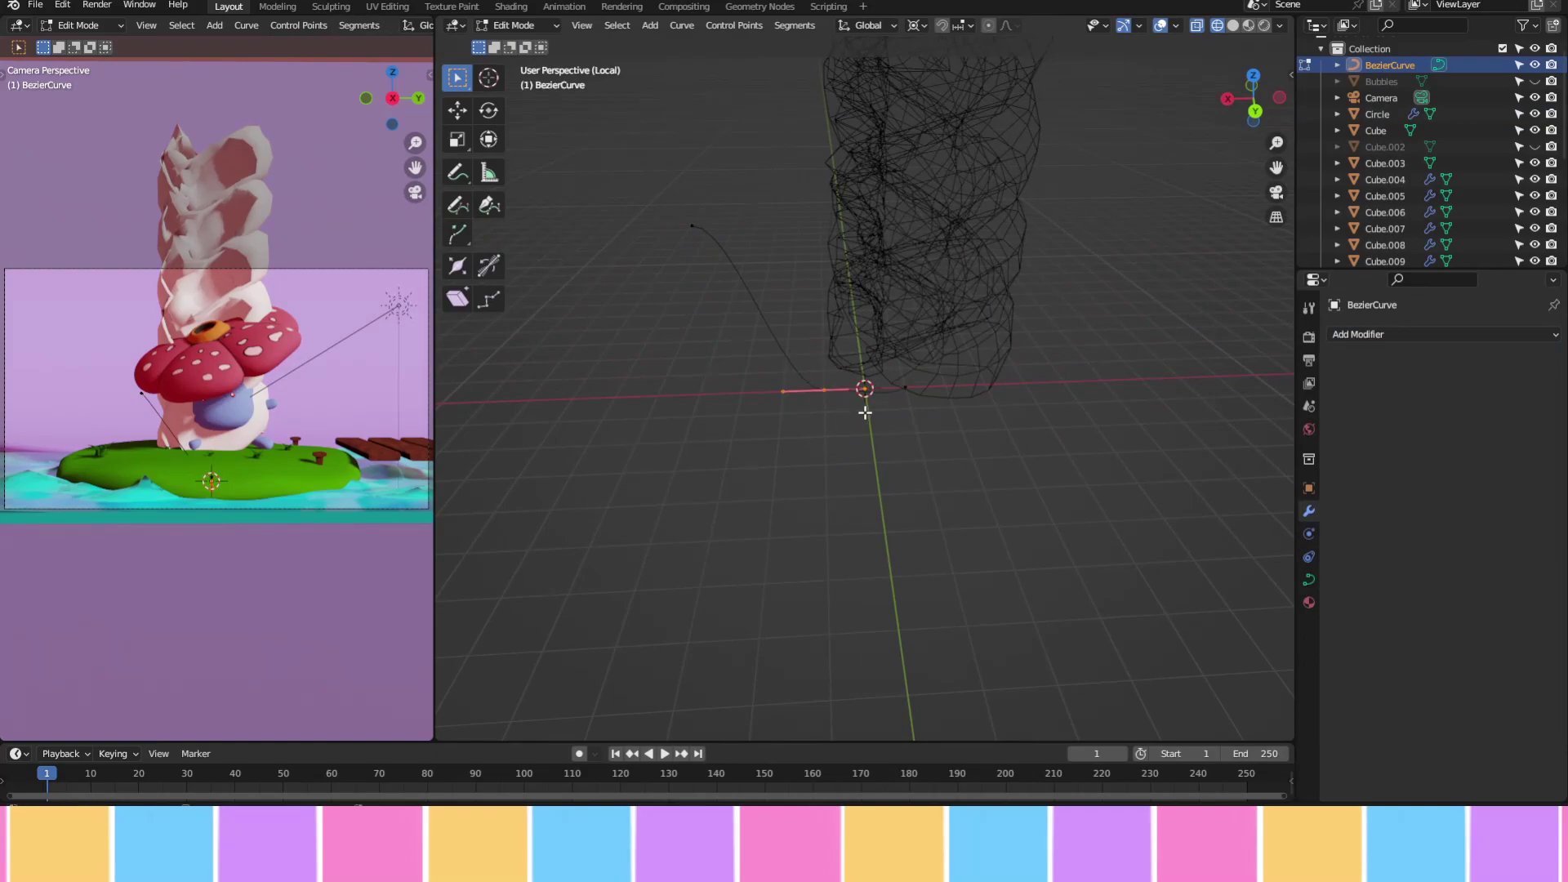
pyautogui.click(864, 412)
pyautogui.press('Tab')
# Set the spiral's Curve modifier deform axis to Z
pyautogui.click(1058, 175)
pyautogui.click(1478, 683)
pyautogui.click(1470, 572)
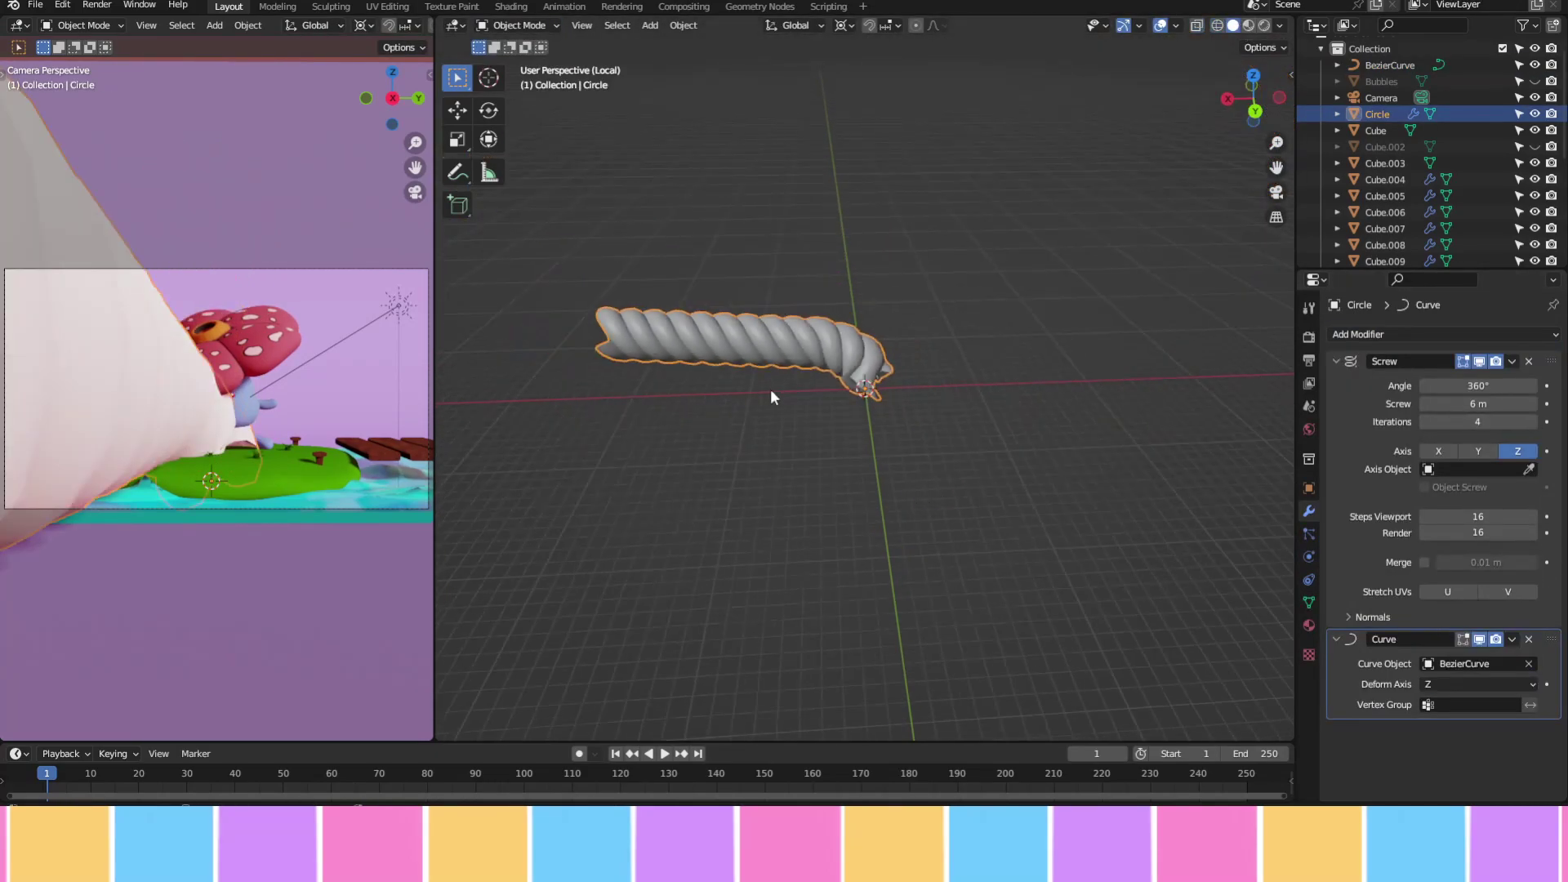
# Rotate and move the Bezier control points to reshape the rope
pyautogui.hotkey('shift', 'z')
pyautogui.click(893, 393)
pyautogui.press('Tab')
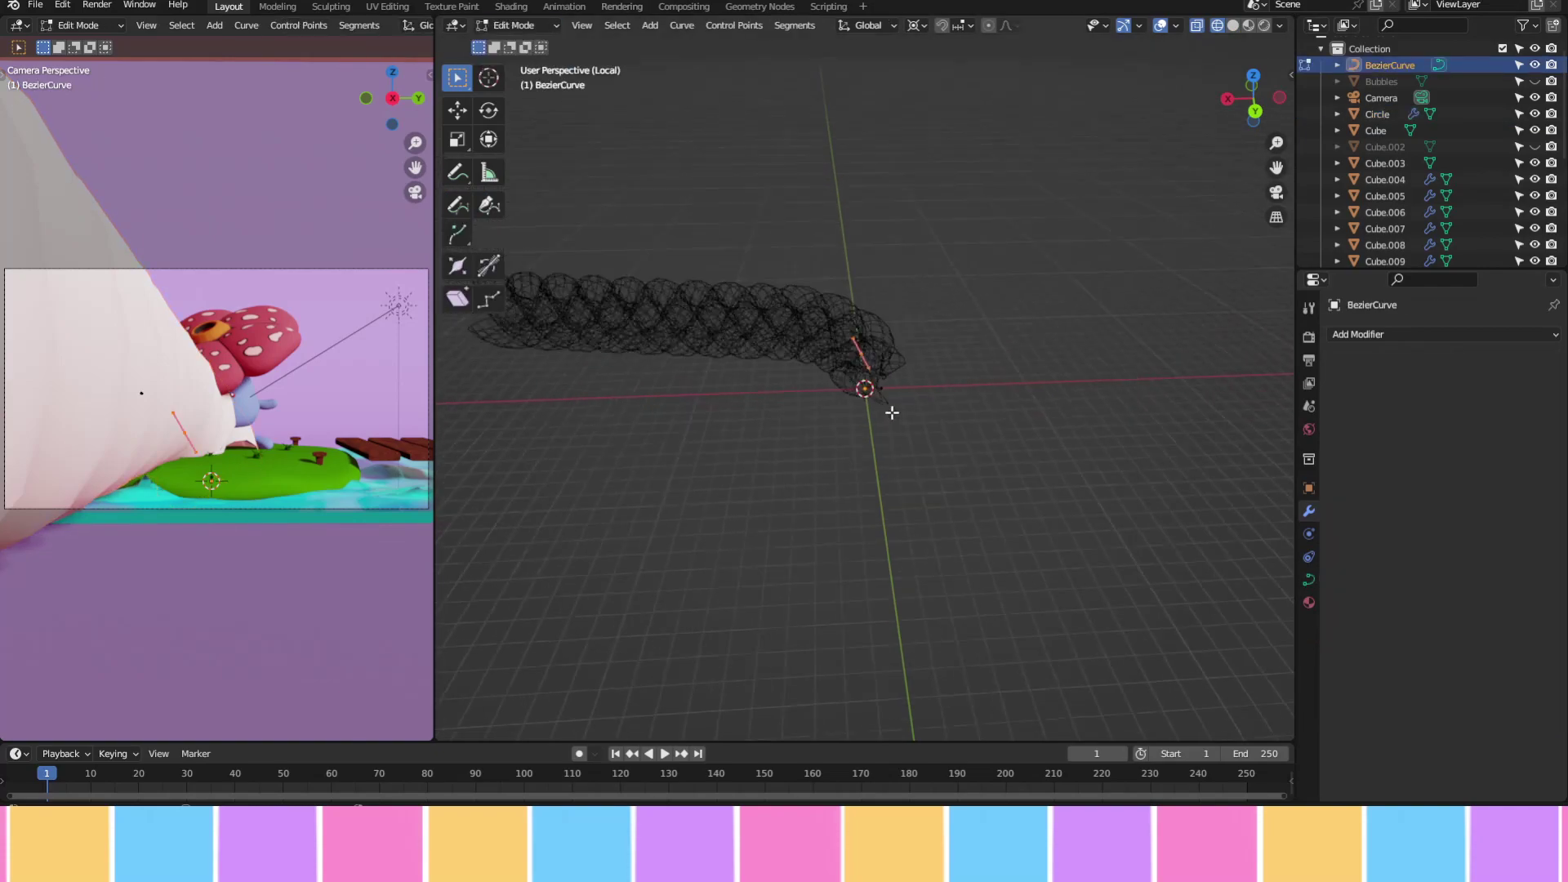
pyautogui.press('r')
pyautogui.click(868, 422)
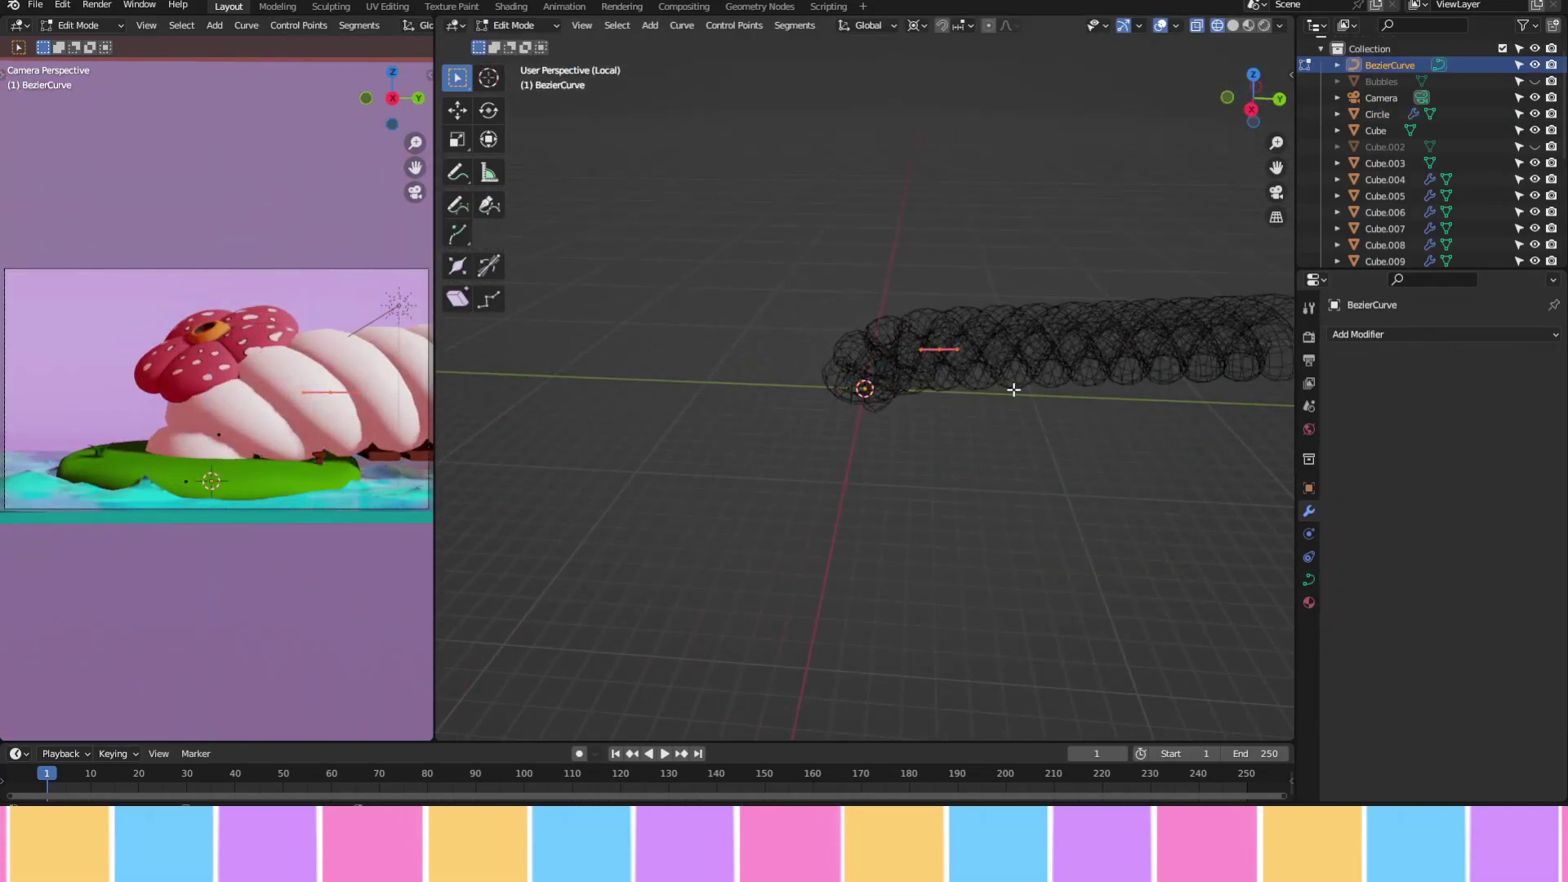
pyautogui.press('g')
pyautogui.click(966, 465)
pyautogui.press('g')
pyautogui.moveTo(1114, 427); pyautogui.dragTo(984, 540, button='middle')
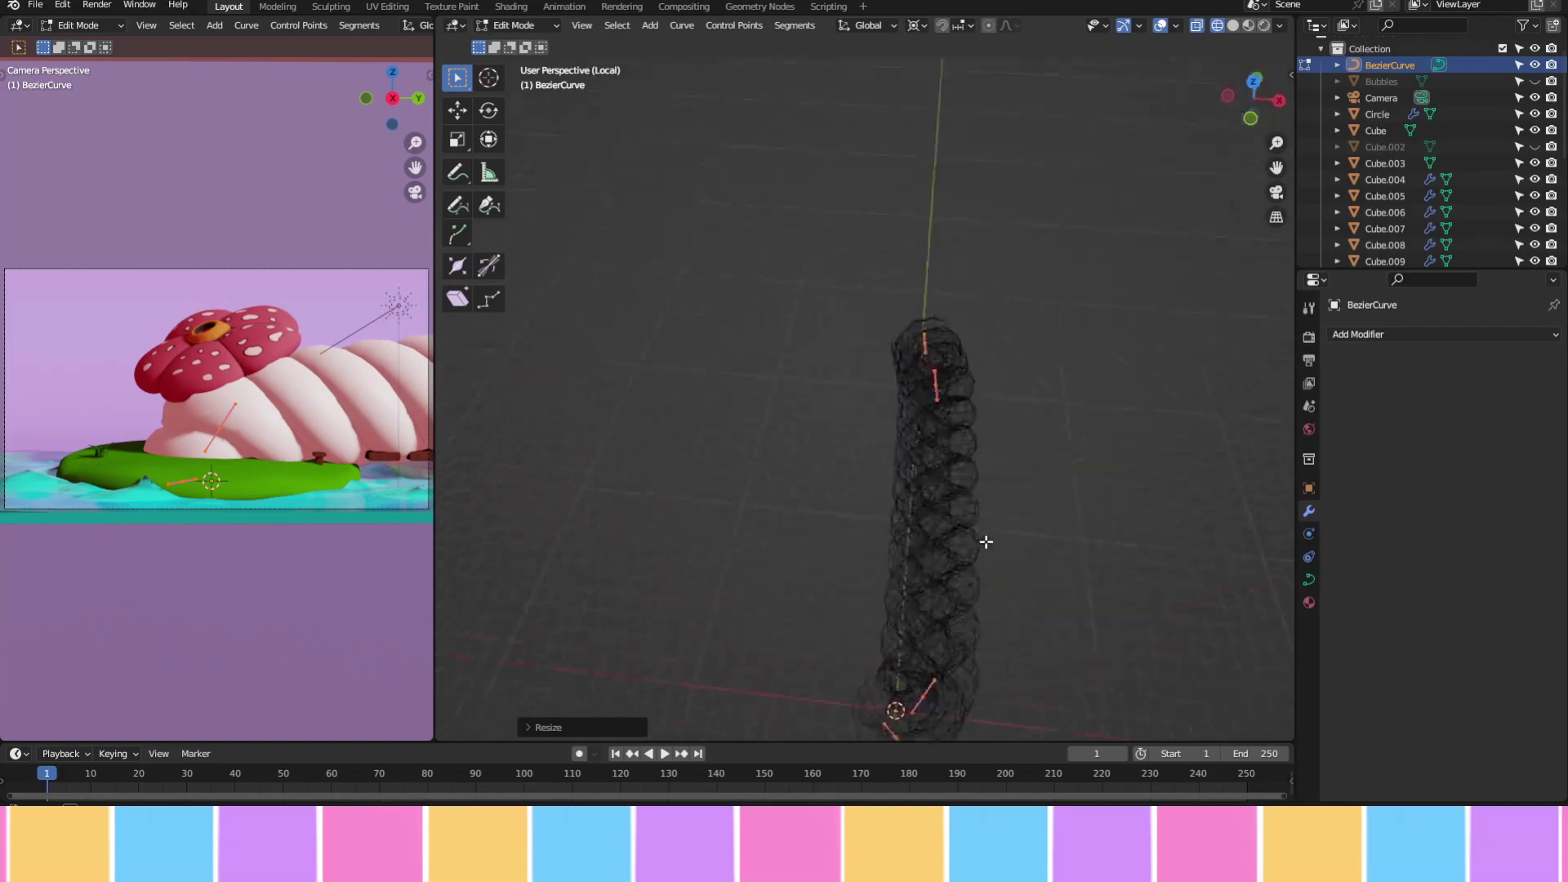
pyautogui.click(744, 429)
pyautogui.press('Tab')
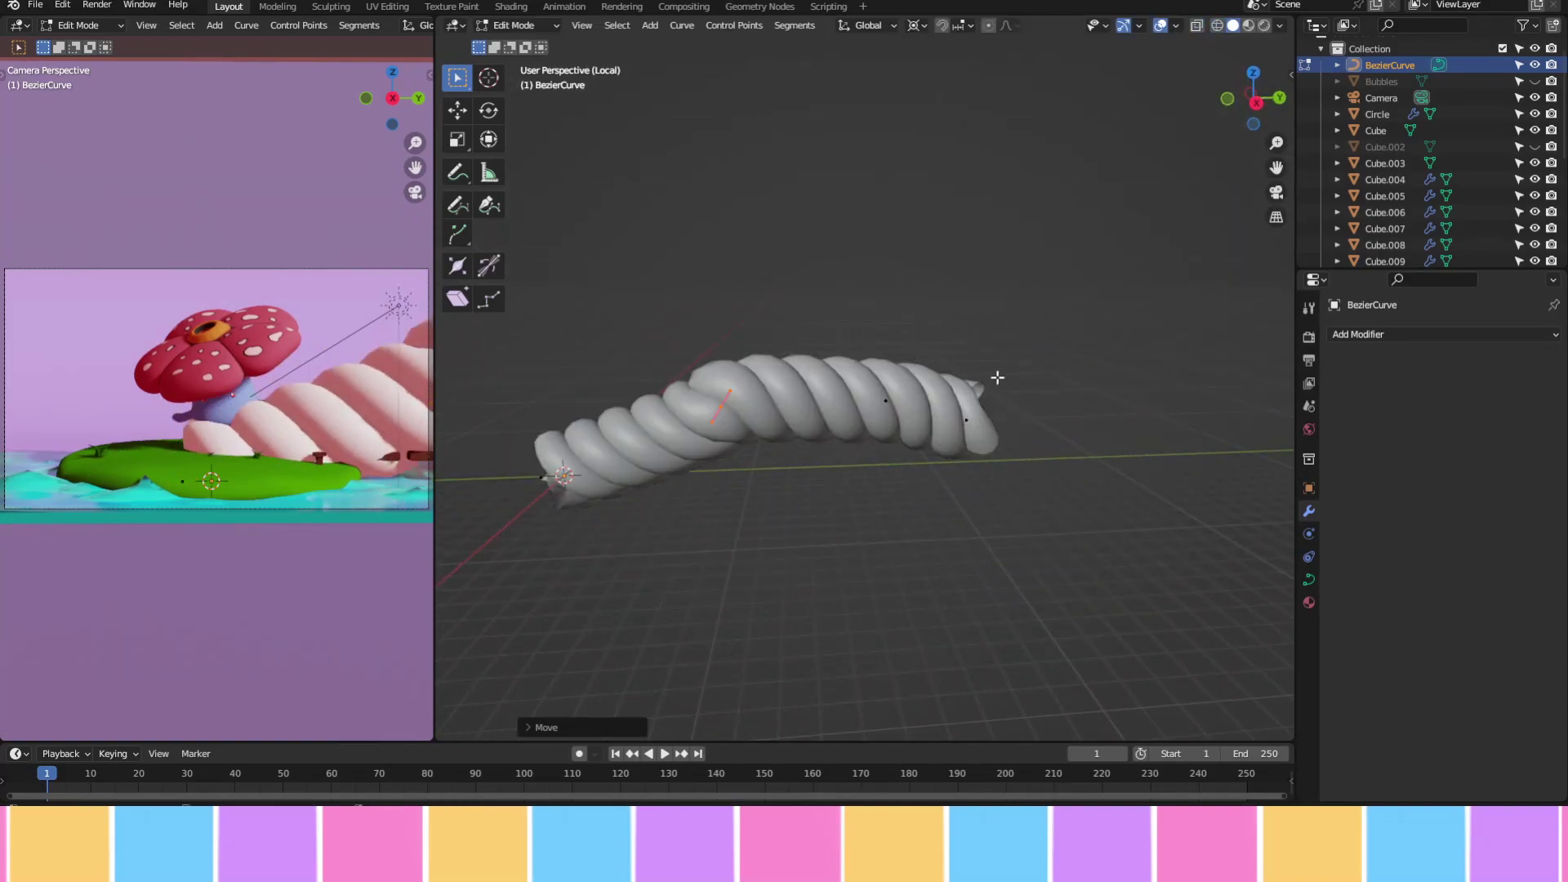
# Undo a trial scale of the curve and bring the whole scene back into view
pyautogui.press('s')
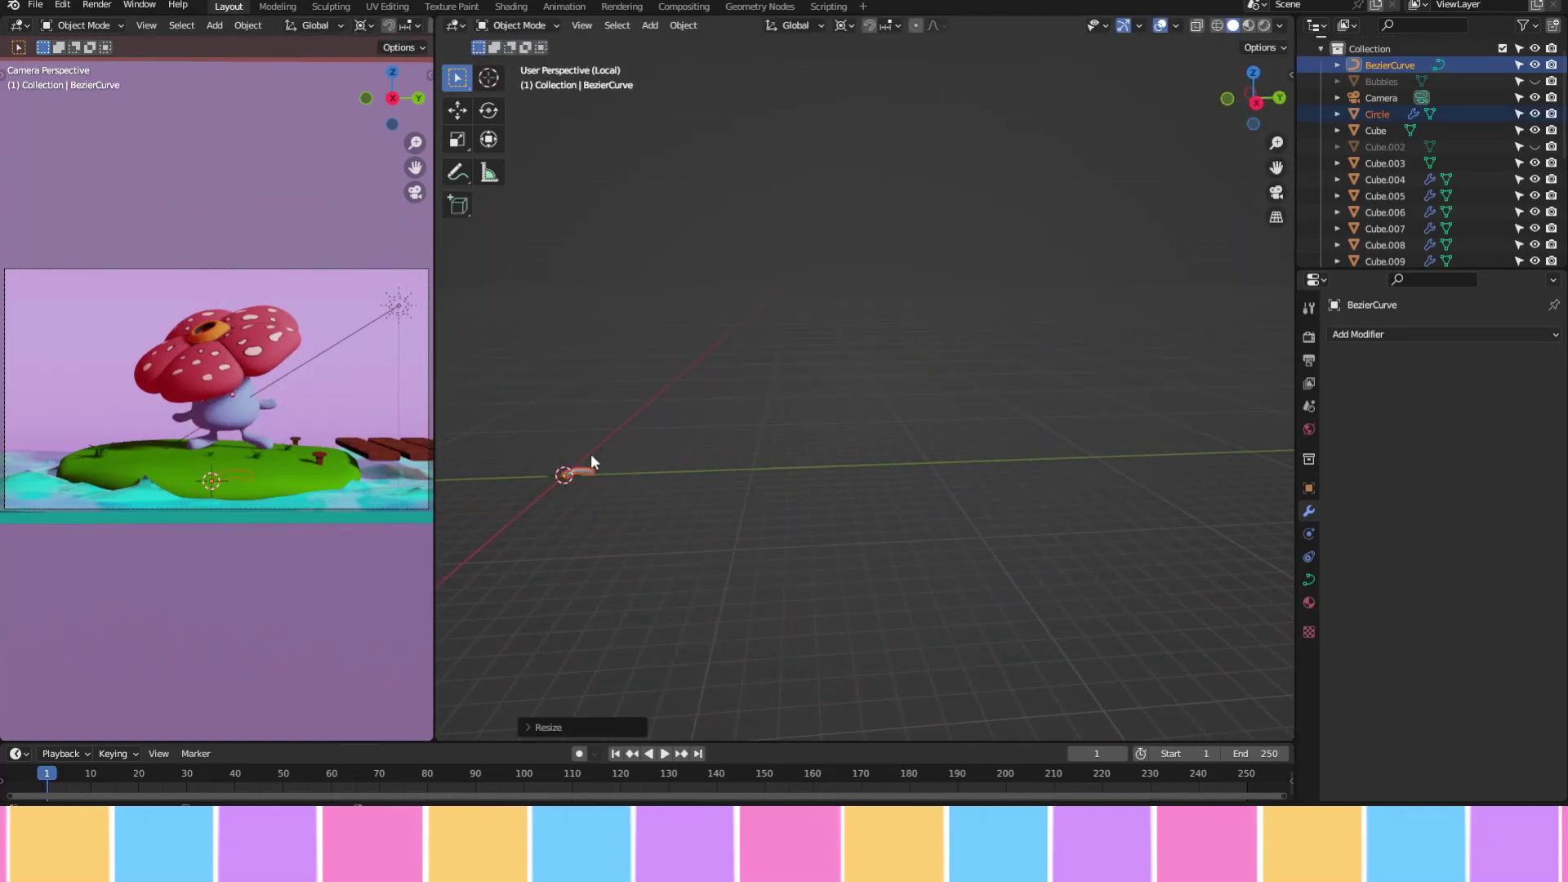
pyautogui.hotkey('ctrl', 'z')
pyautogui.moveTo(591, 462); pyautogui.dragTo(986, 259, button='middle')
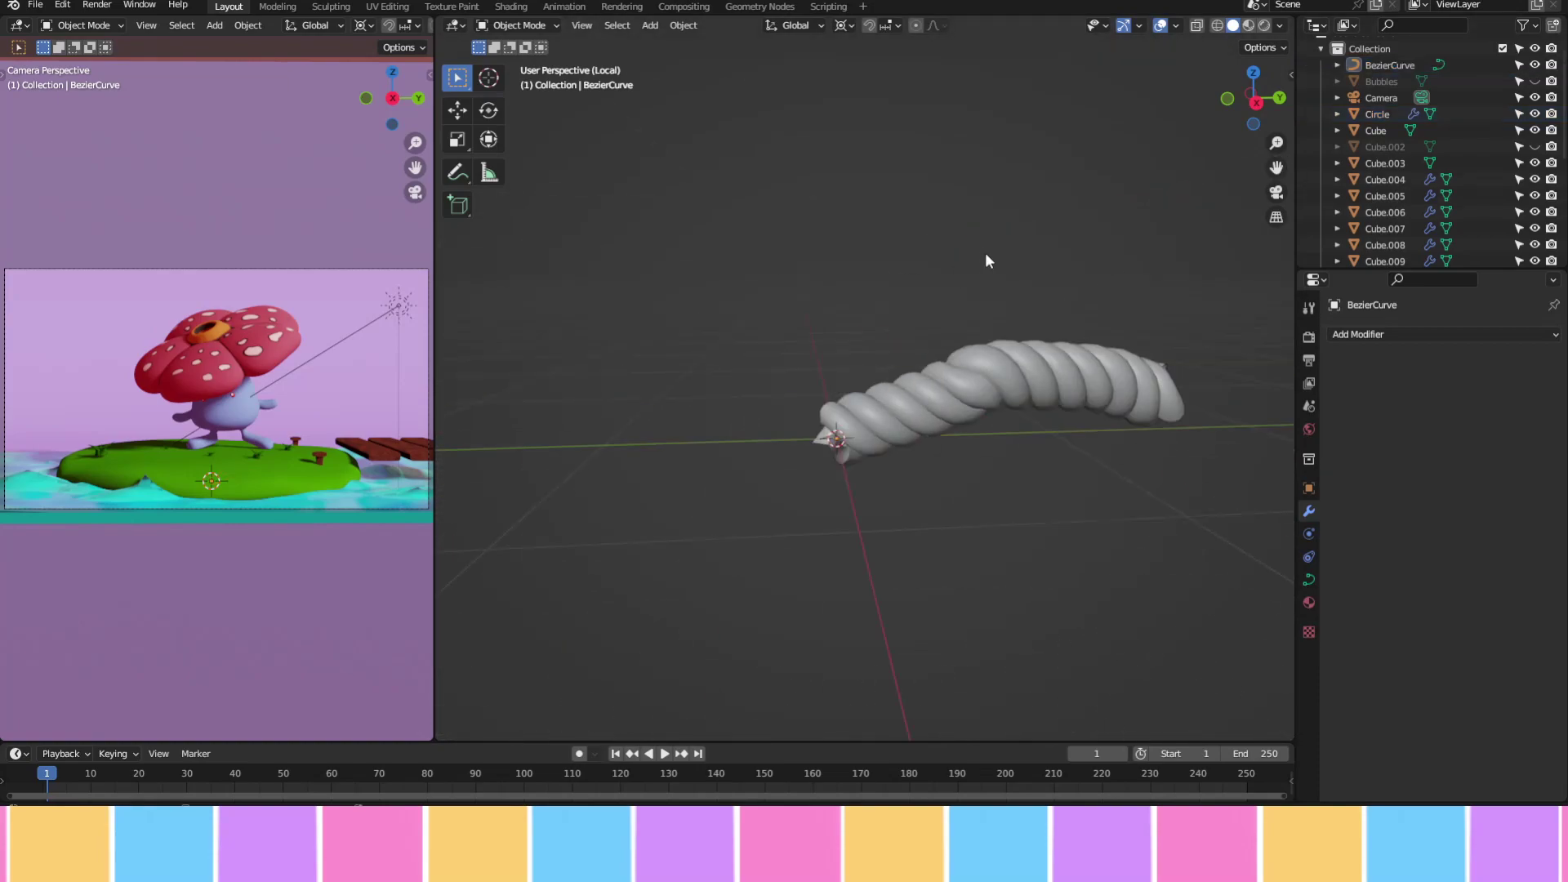
pyautogui.press('KP_Divide')
# Isolate the rope's Bezier guide curve in local view for editing
pyautogui.scroll(5, 1410, 234)
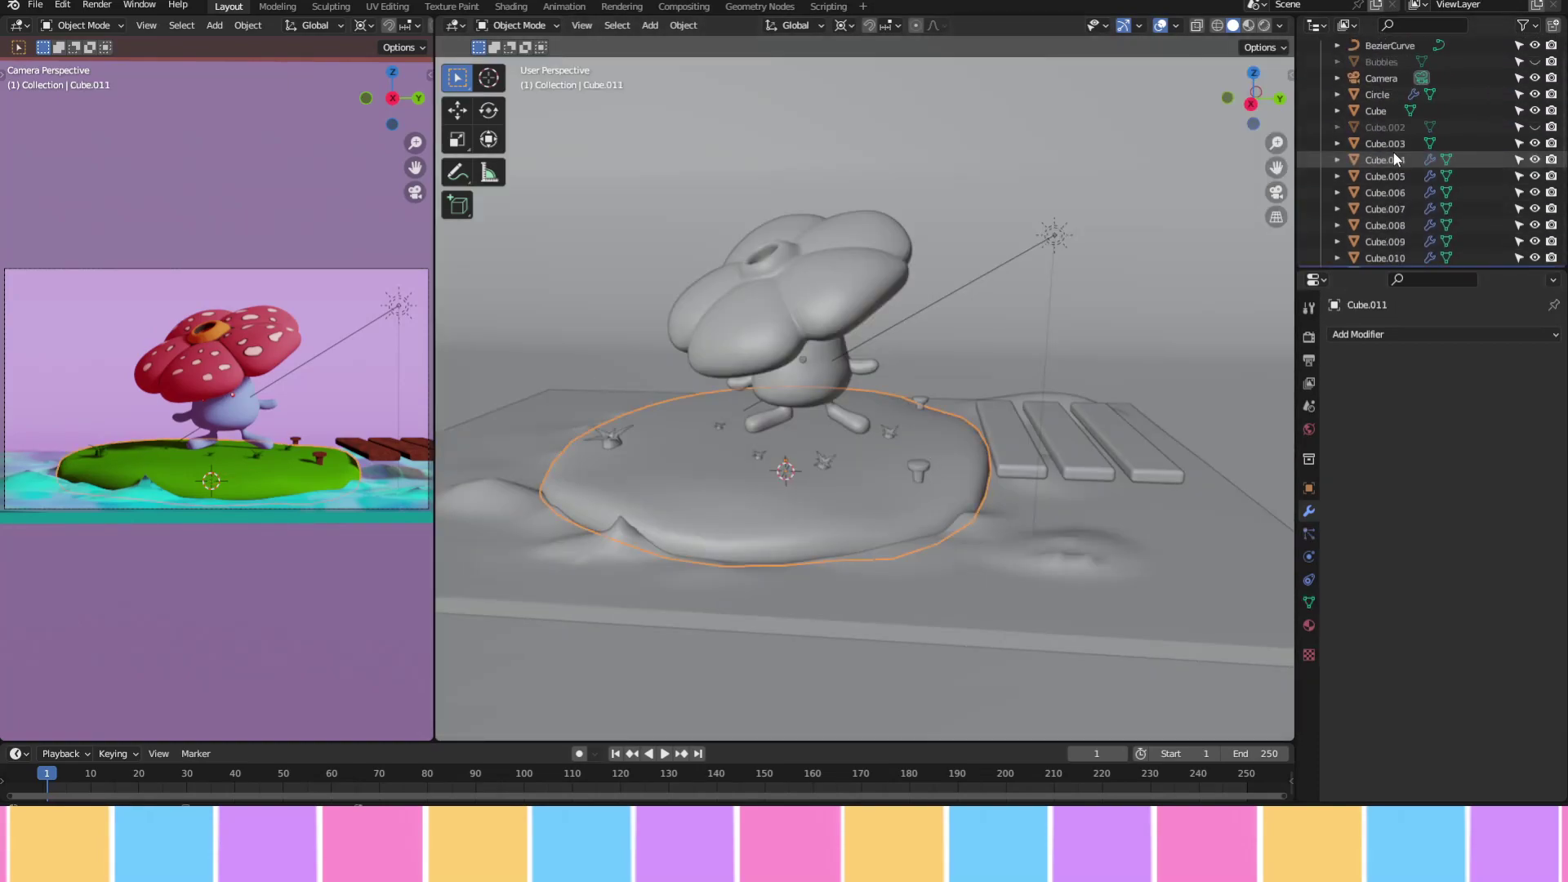
pyautogui.click(1377, 127)
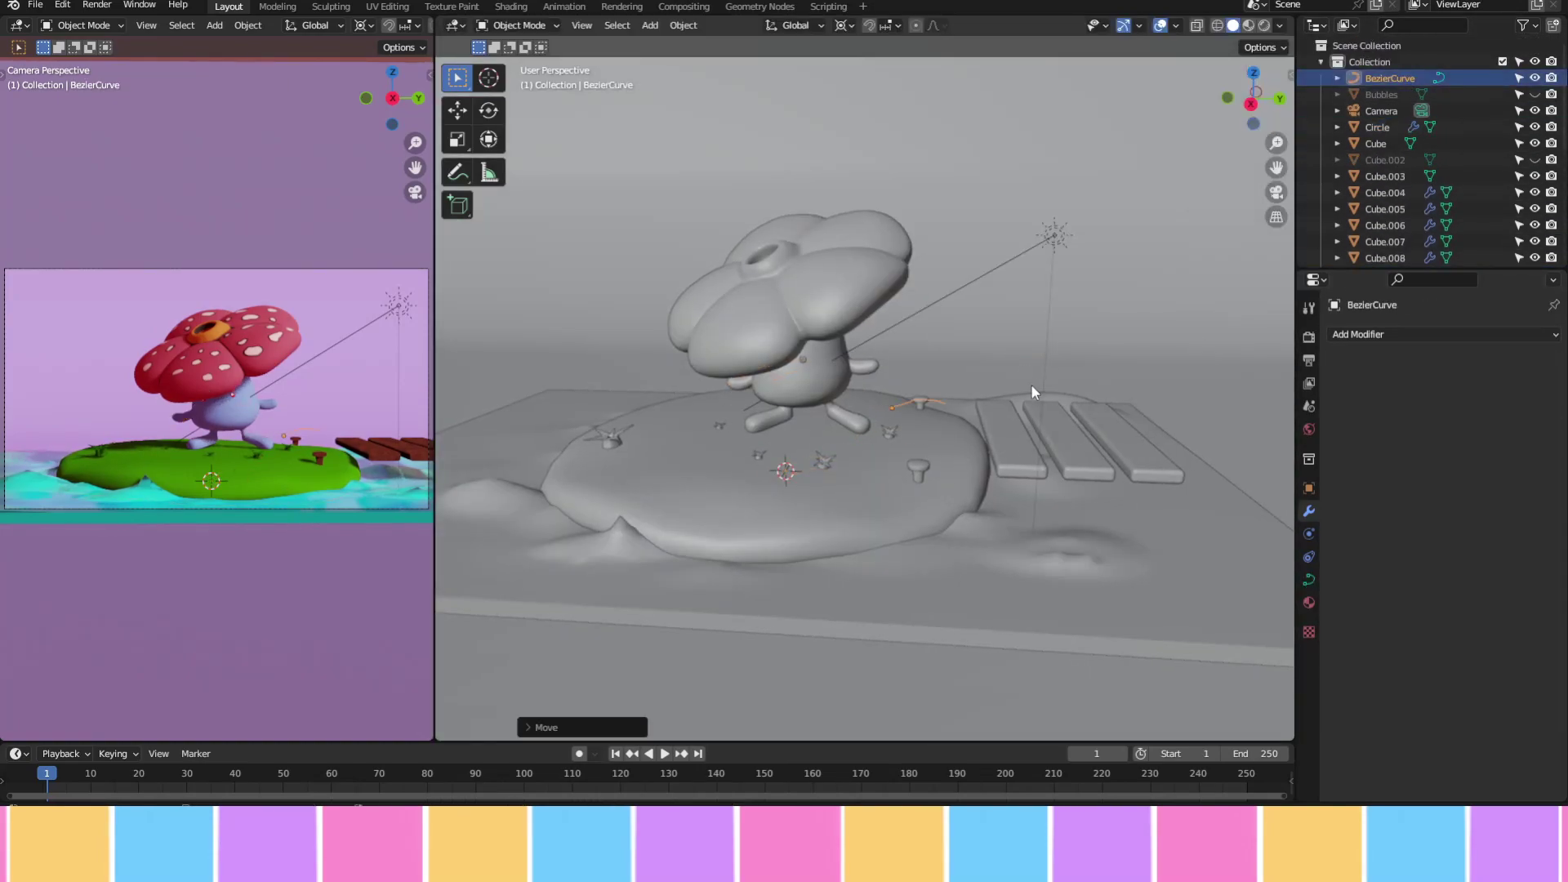
pyautogui.hotkey('ctrl', 'z')
pyautogui.hotkey('ctrl', 'z')
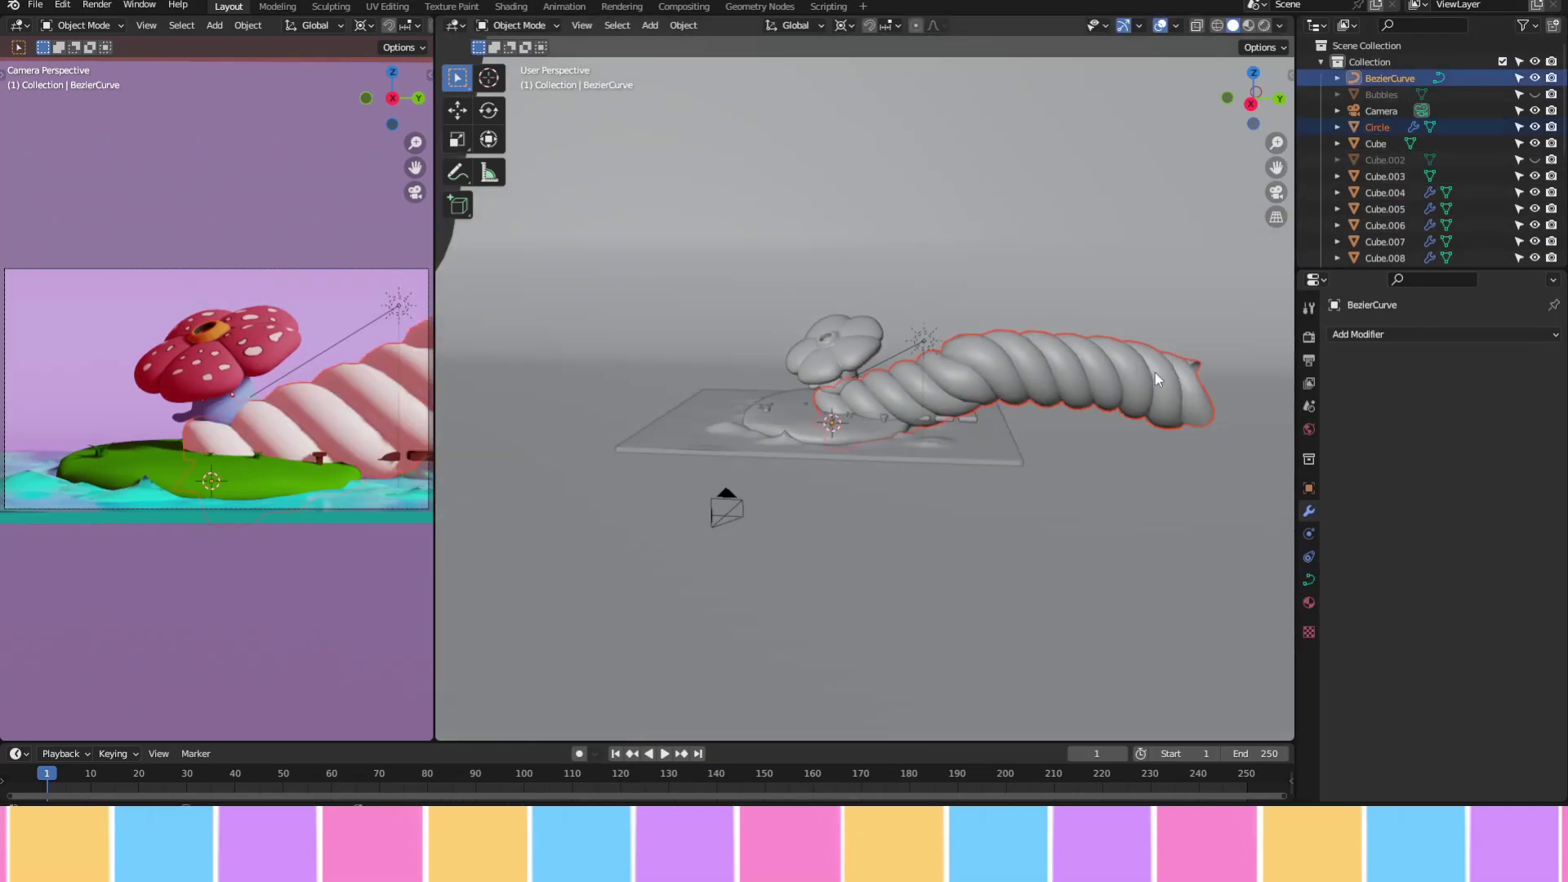
pyautogui.press('Tab')
pyautogui.press('KP_Divide')
pyautogui.press('e')
pyautogui.click(1166, 391)
pyautogui.click(1308, 578)
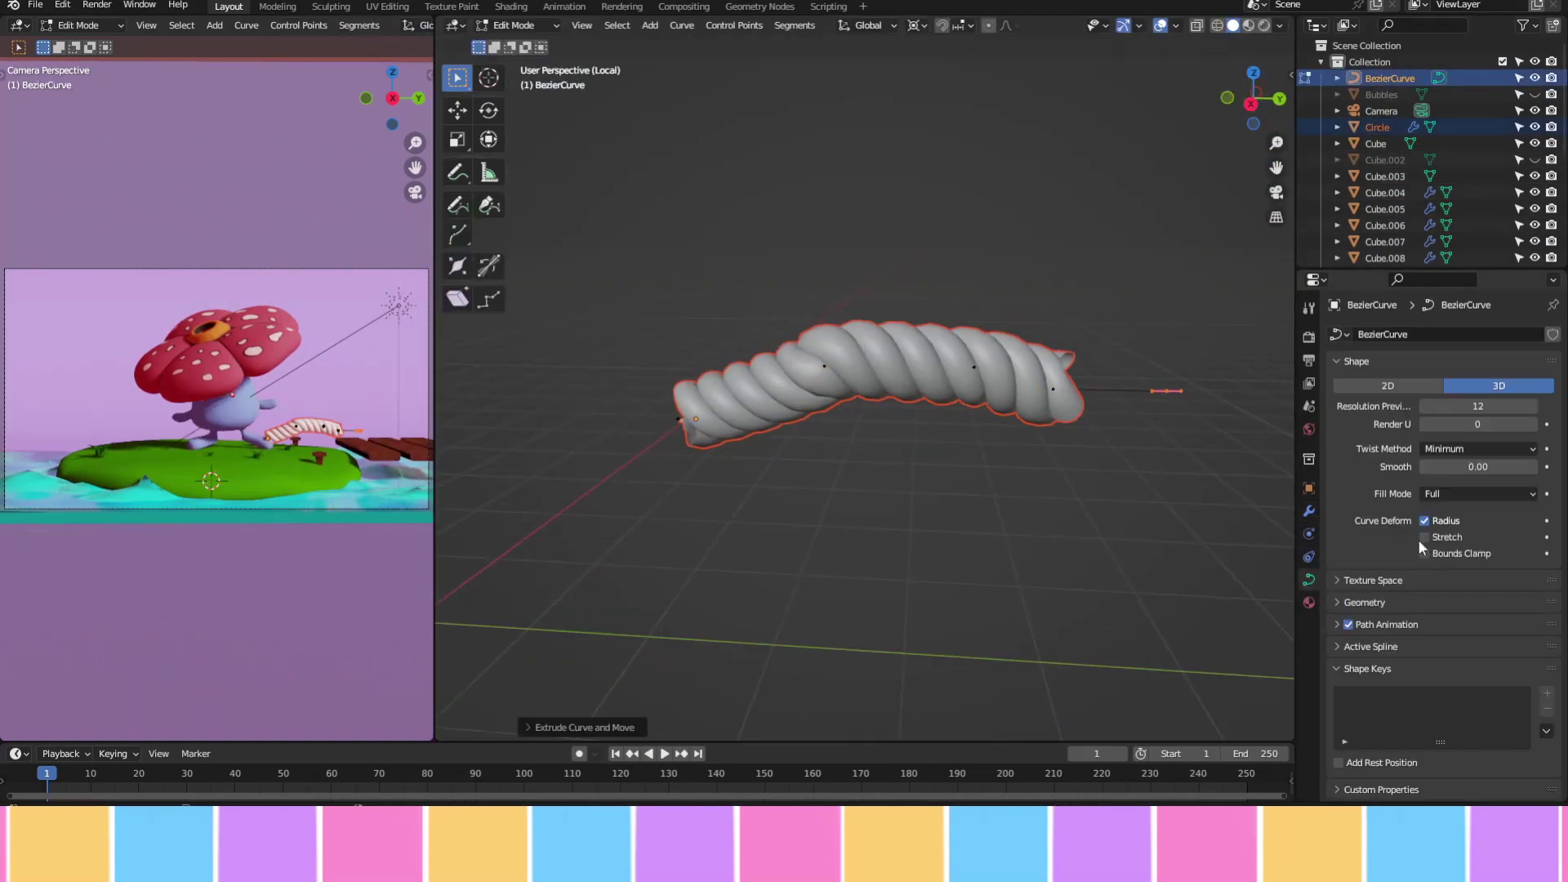
pyautogui.click(1054, 384)
pyautogui.click(1308, 510)
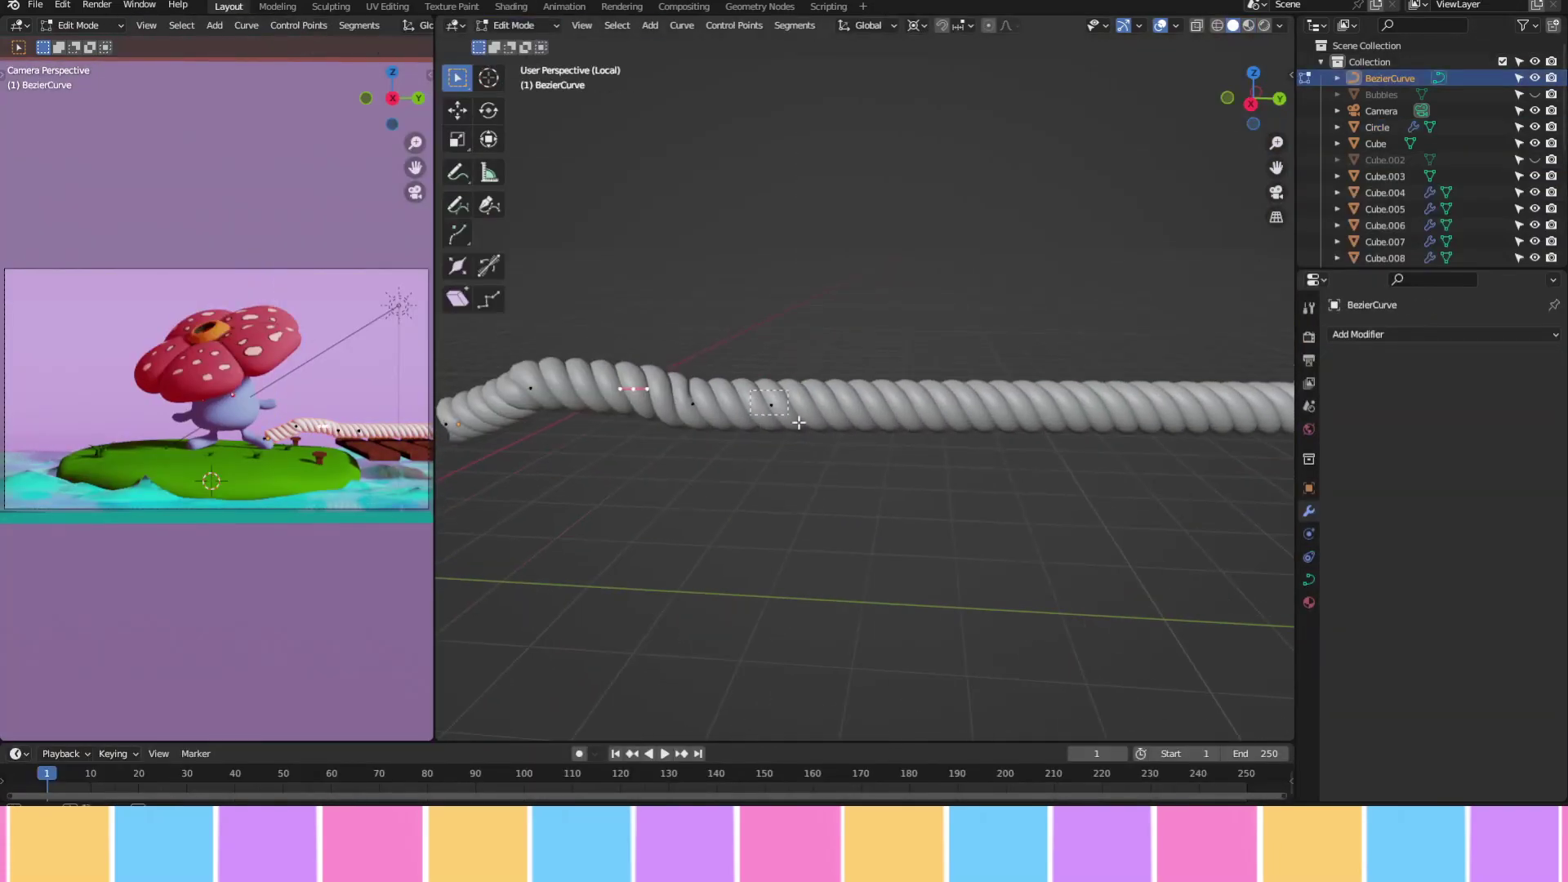
# Extrude both end points of the Bezier curve outward to lengthen the rope
pyautogui.moveTo(750, 391); pyautogui.dragTo(799, 422)
pyautogui.press('e')
pyautogui.press('KP_3')
pyautogui.click(1240, 425)
pyautogui.click(656, 408)
pyautogui.press('e')
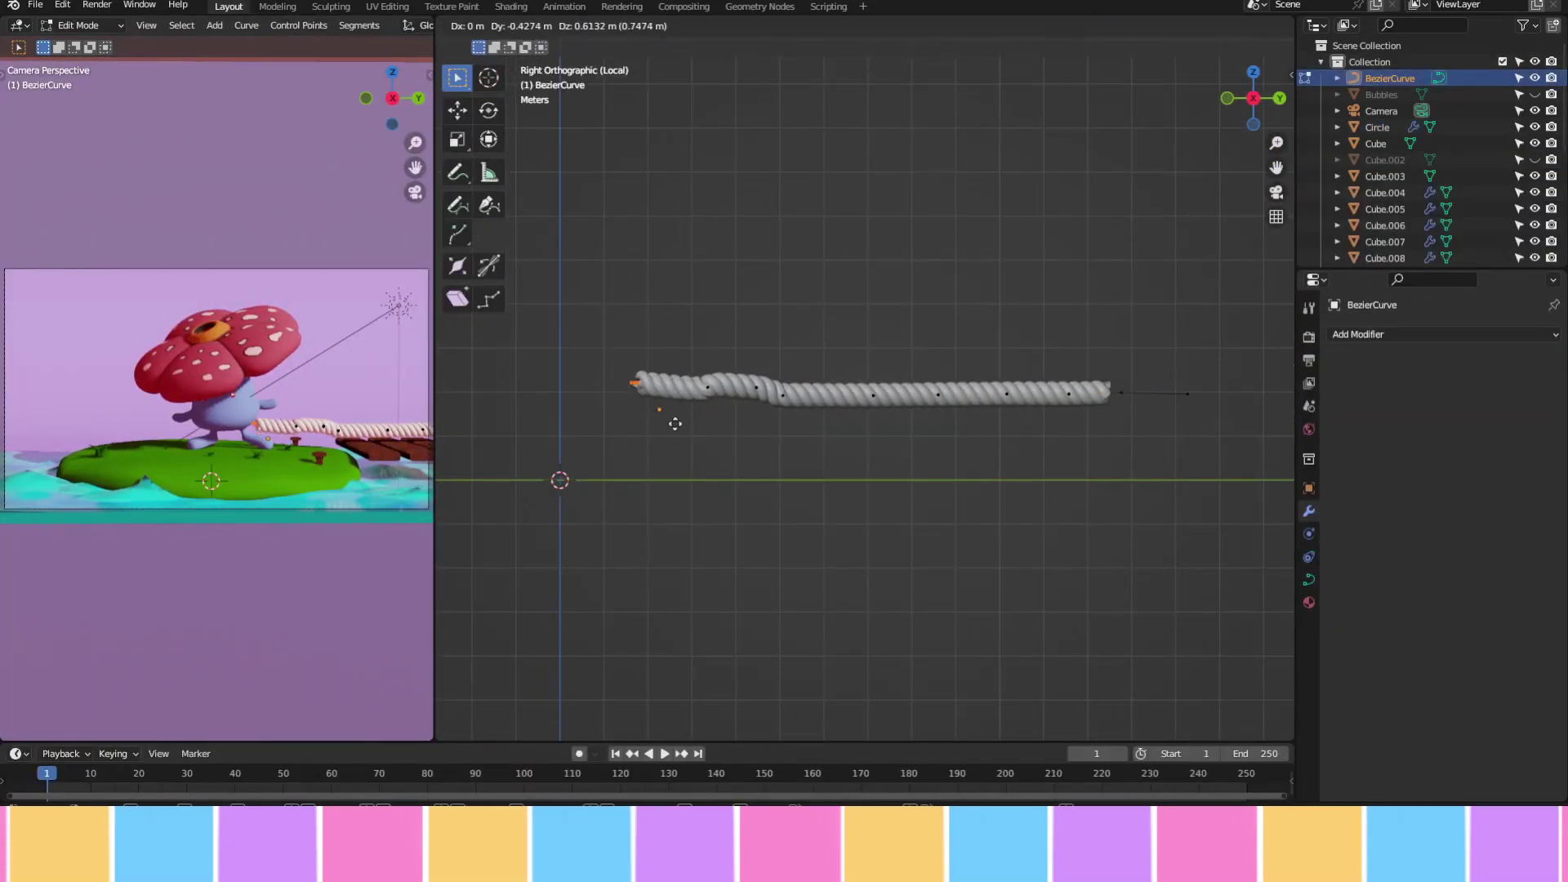
pyautogui.click(962, 402)
pyautogui.click(748, 387)
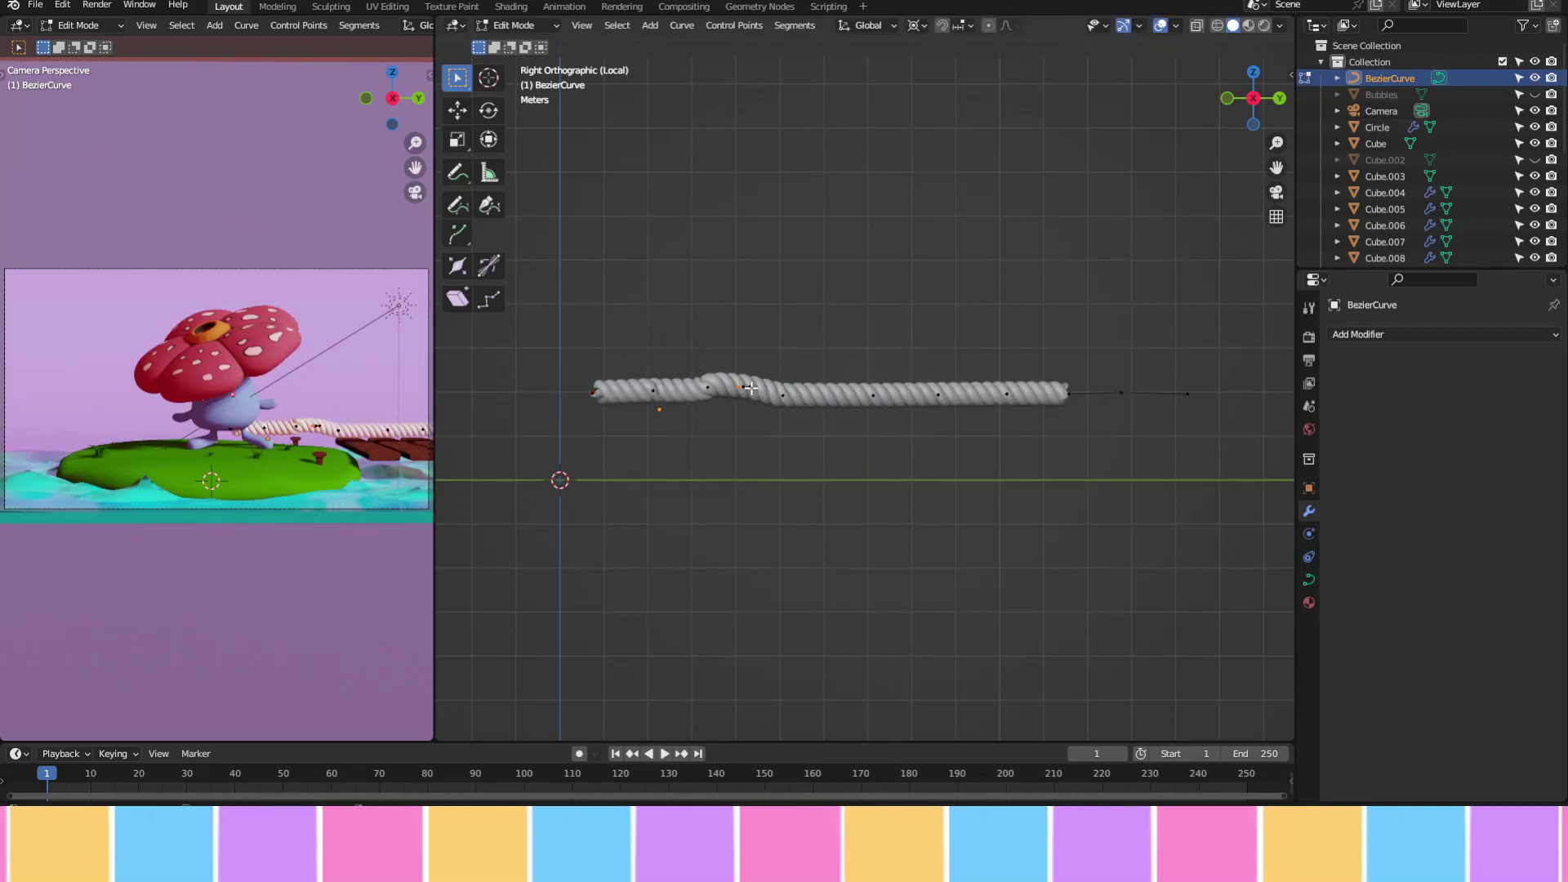
pyautogui.press('Tab')
# Set the rope's Screw modifier iterations to 13
pyautogui.click(1061, 391)
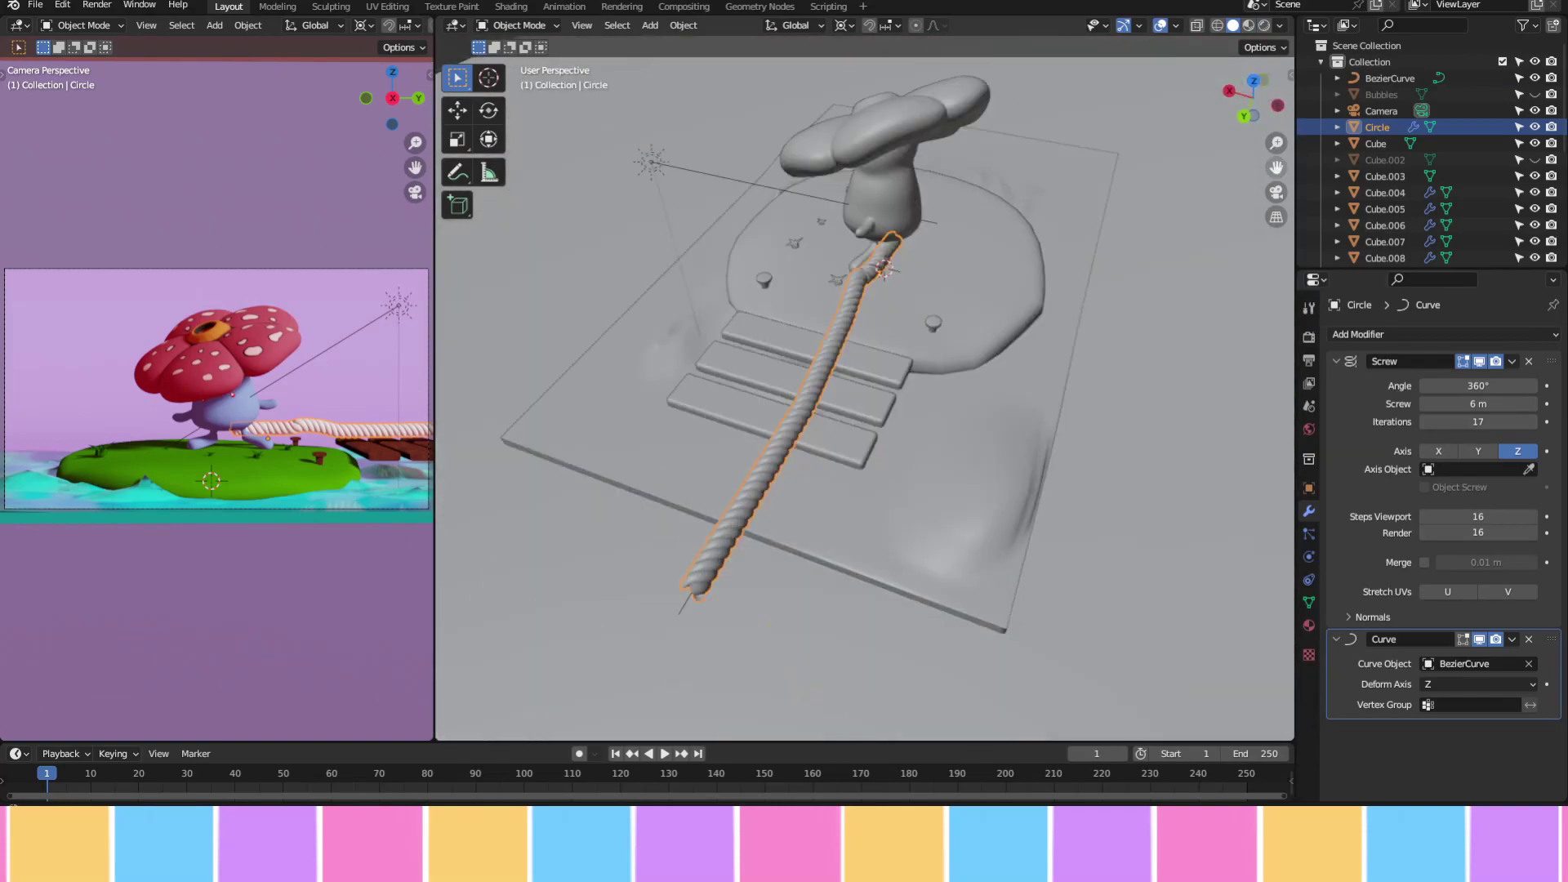
pyautogui.moveTo(1478, 421); pyautogui.dragTo(1445, 421)
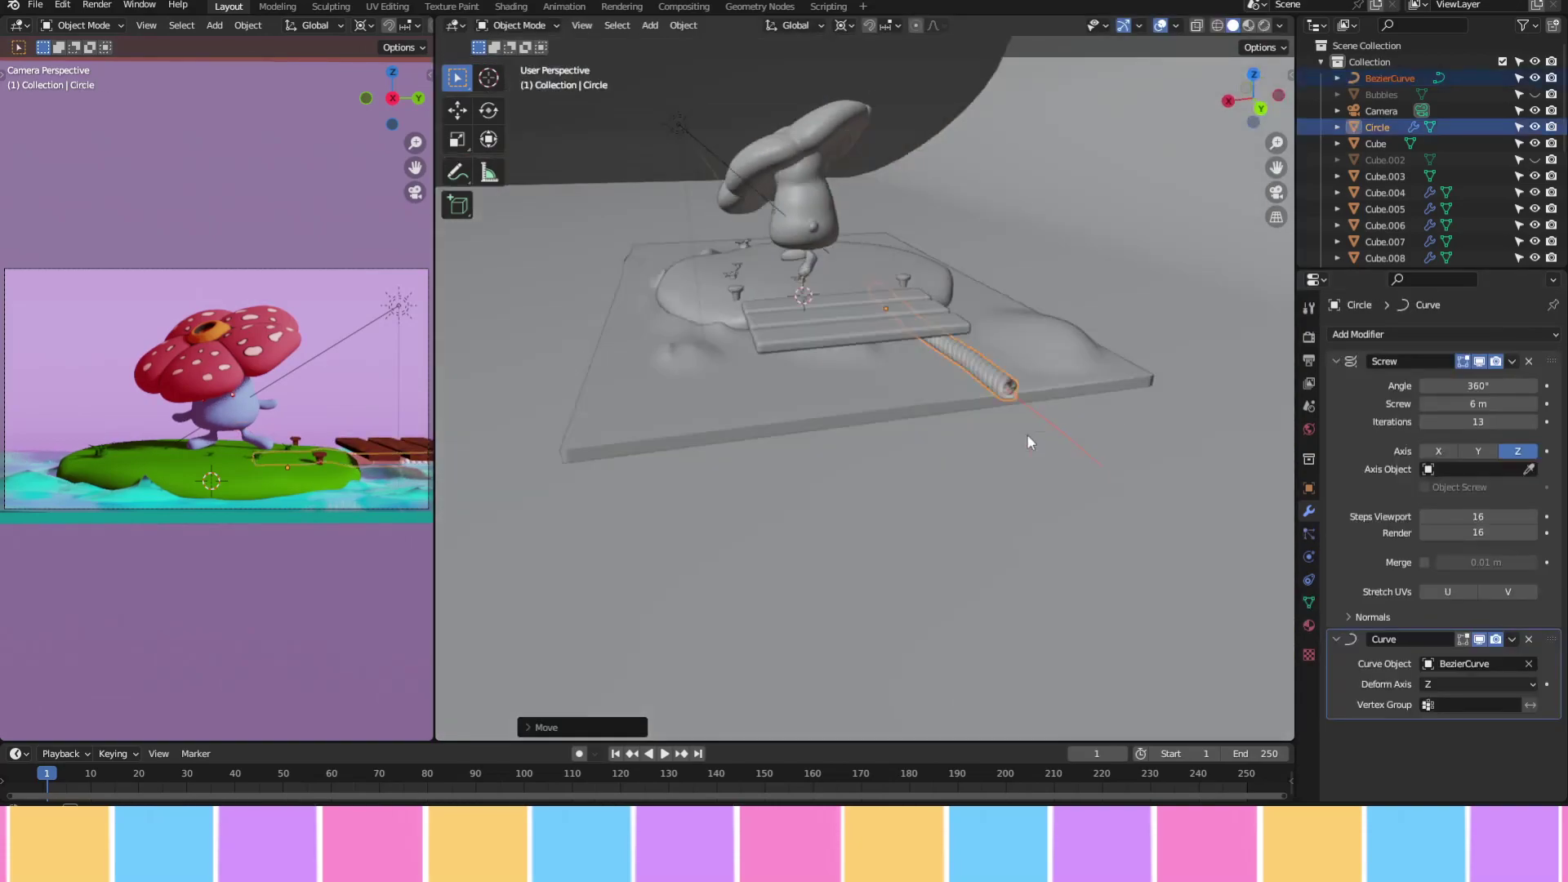
pyautogui.moveTo(814, 447); pyautogui.dragTo(1176, 359, button='middle')
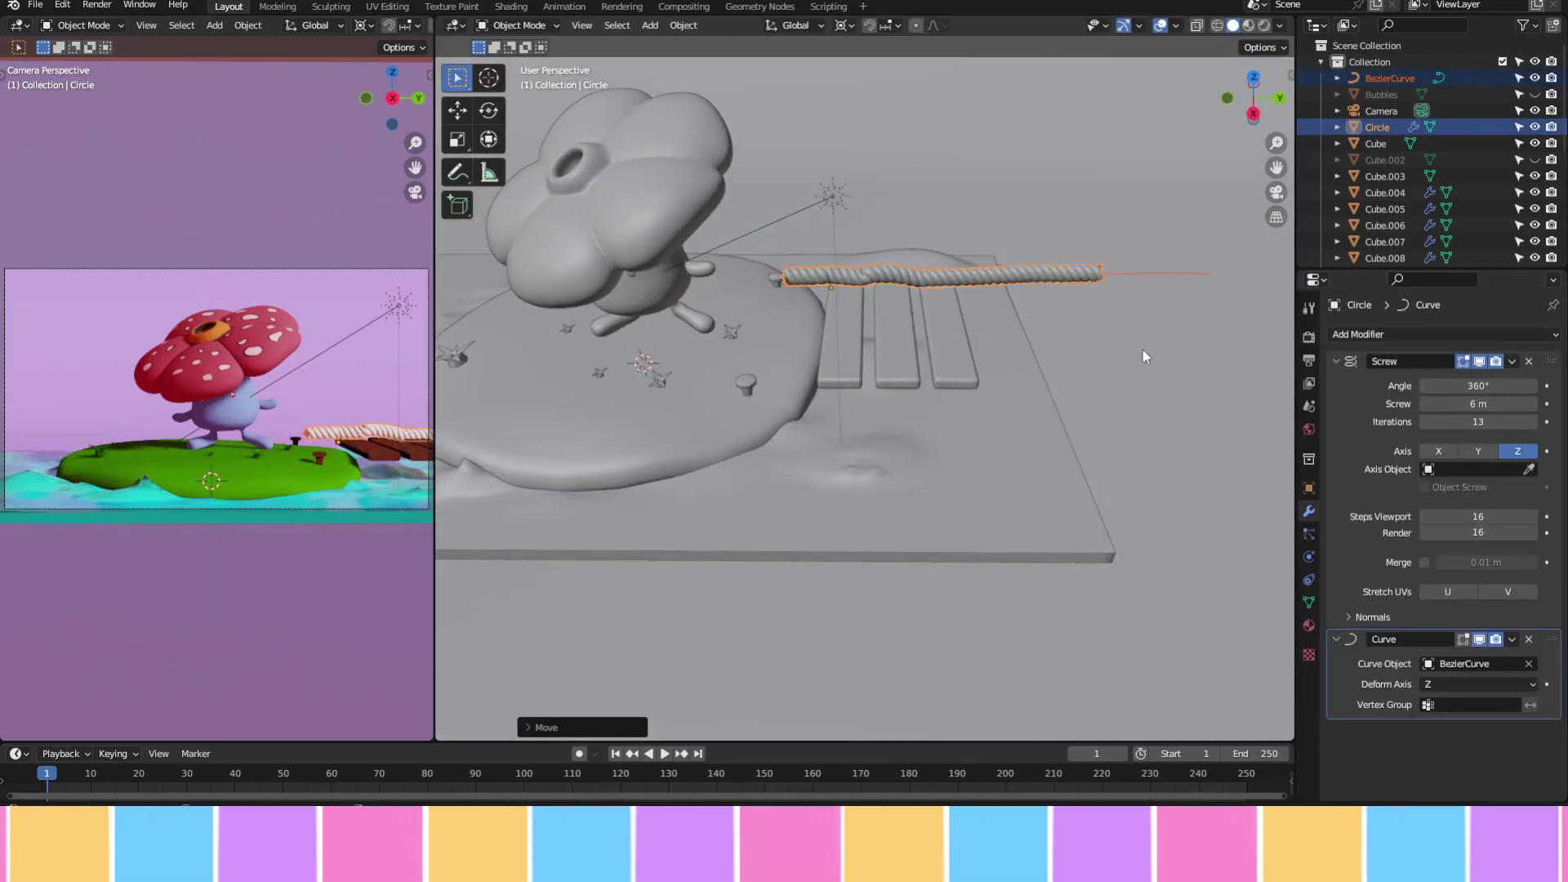
pyautogui.press('ctrl+KP_1')
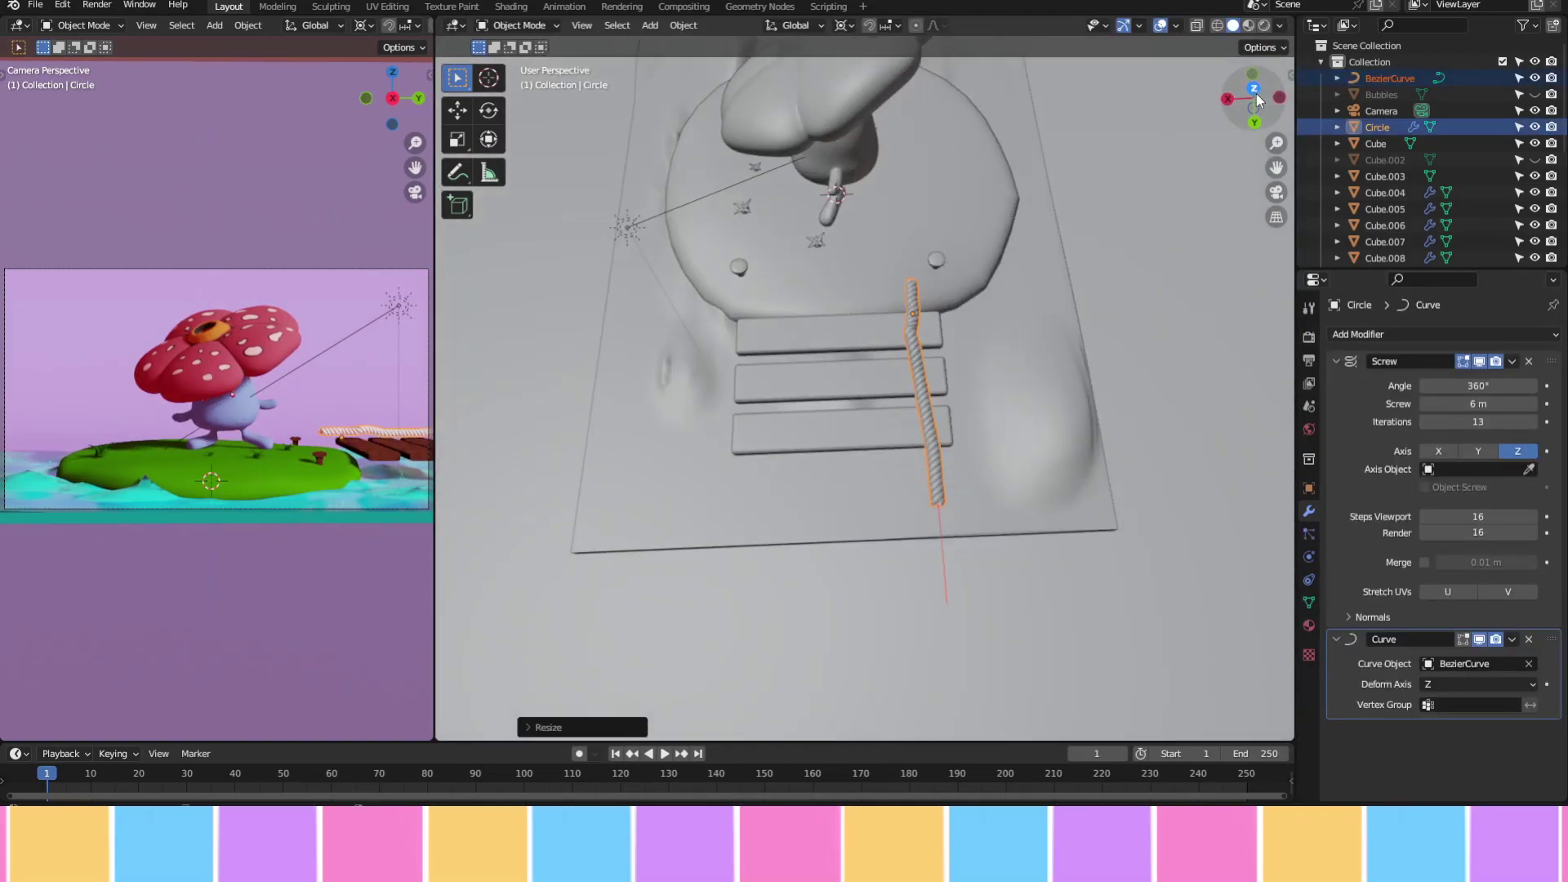
# Lower the rope along Z so it sits beside the planks
pyautogui.press('g')
pyautogui.press('z')
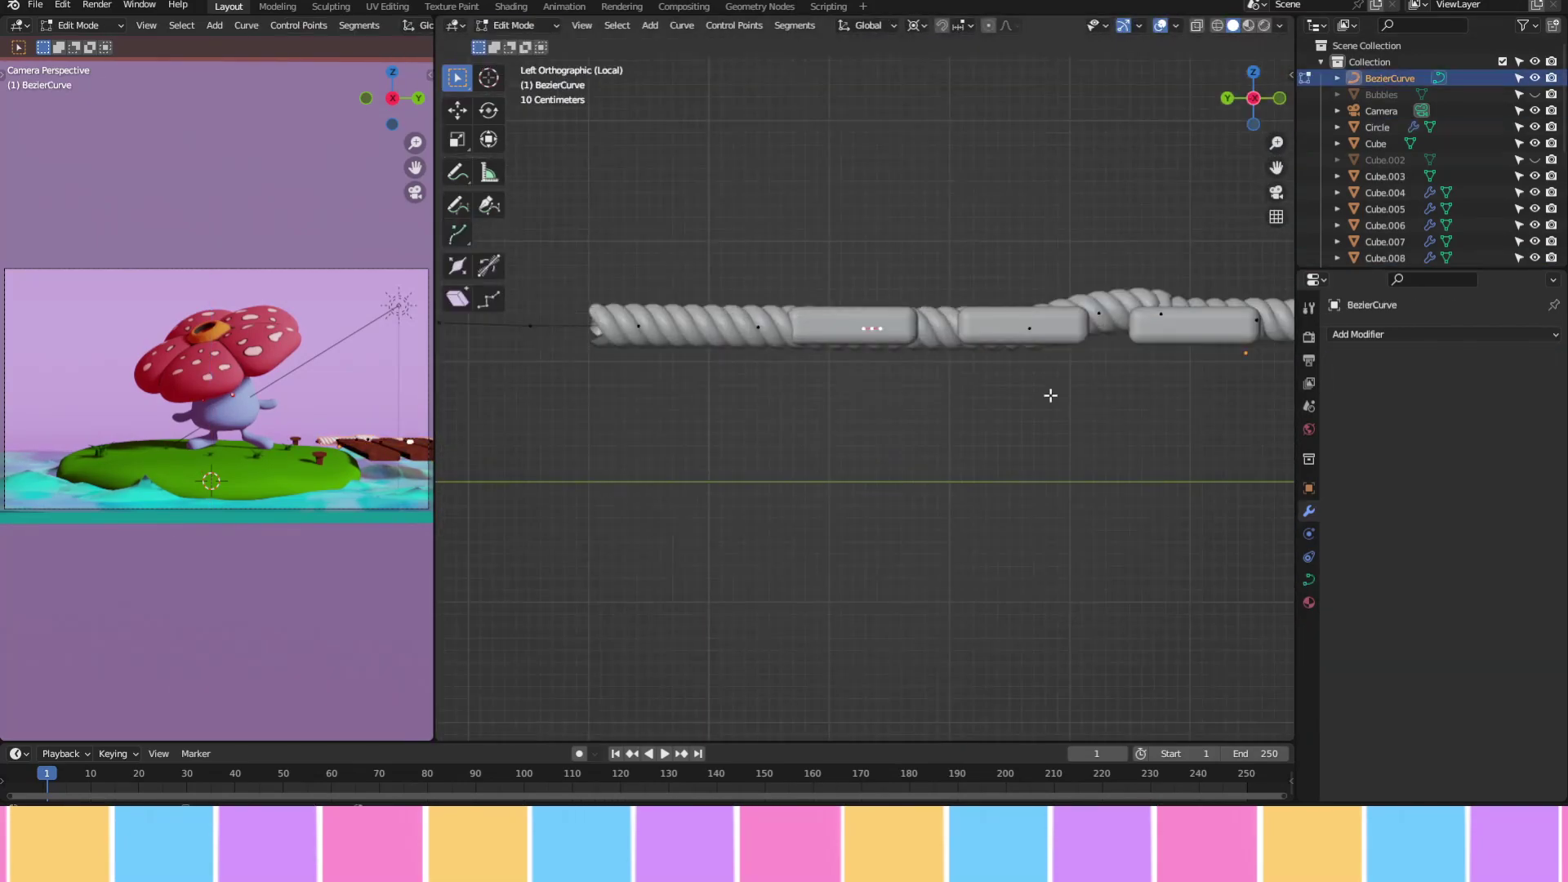
pyautogui.press('g')
pyautogui.click(1120, 357)
# Raise the rope's screw iterations to 18 and shift it along Y into the planks
pyautogui.press('x')
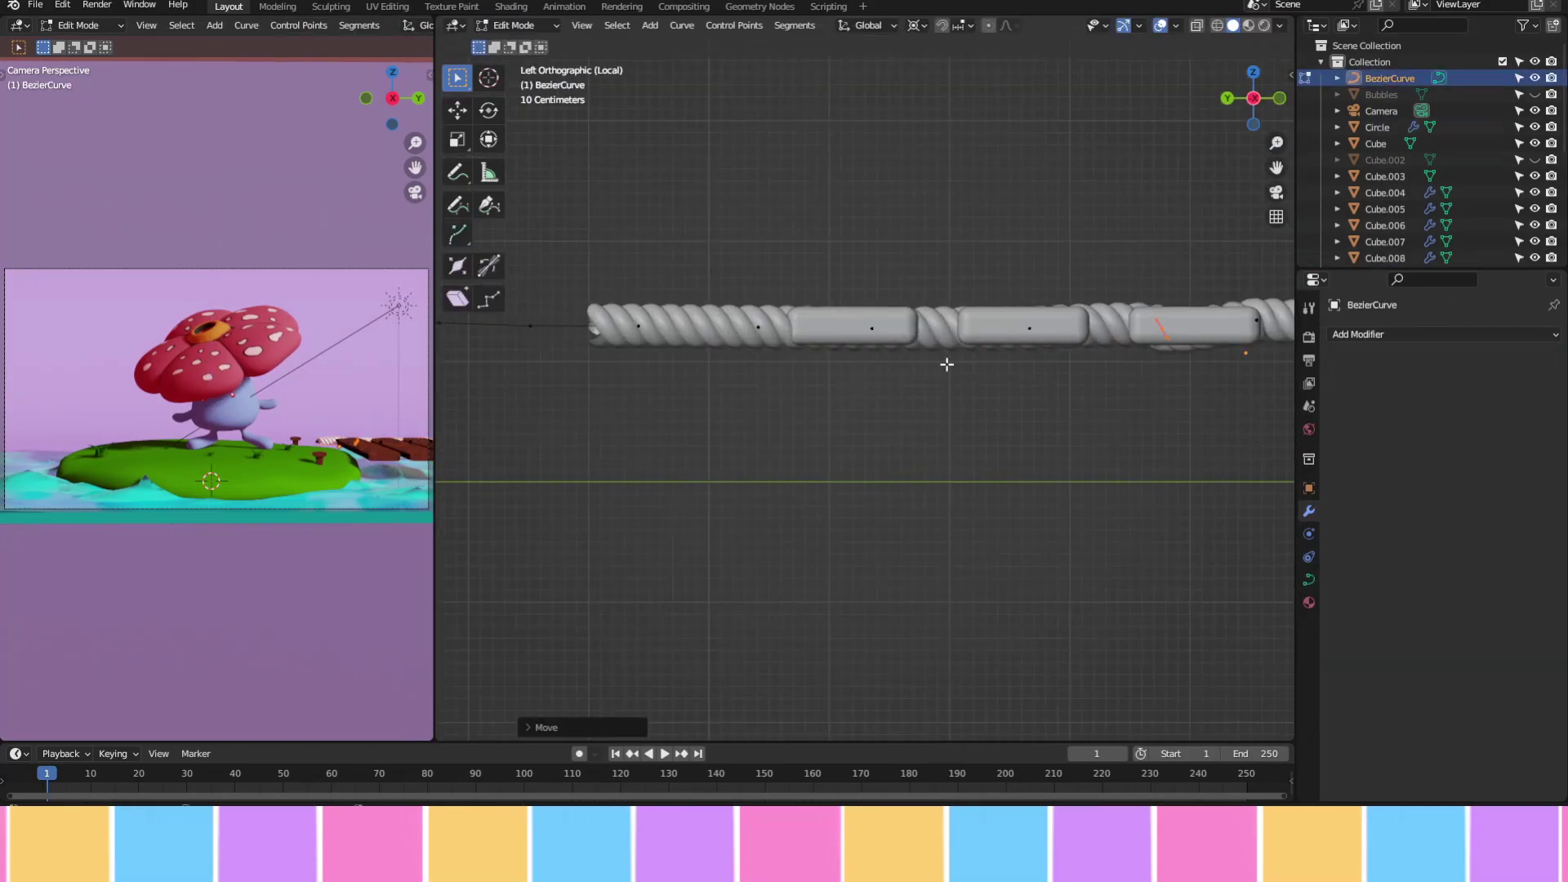
pyautogui.moveTo(946, 364); pyautogui.dragTo(1196, 355, button='middle')
pyautogui.keyDown('shift'); pyautogui.click(759, 384); pyautogui.keyUp('shift')
pyautogui.moveTo(899, 425)
pyautogui.mouseDown(button='middle')
pyautogui.moveTo(1032, 467)
pyautogui.moveTo(1113, 453)
pyautogui.moveTo(1087, 512)
pyautogui.moveTo(893, 510)
pyautogui.moveTo(864, 501)
pyautogui.moveTo(1045, 523)
pyautogui.moveTo(836, 374)
pyautogui.mouseUp(button='middle')
pyautogui.click(836, 374)
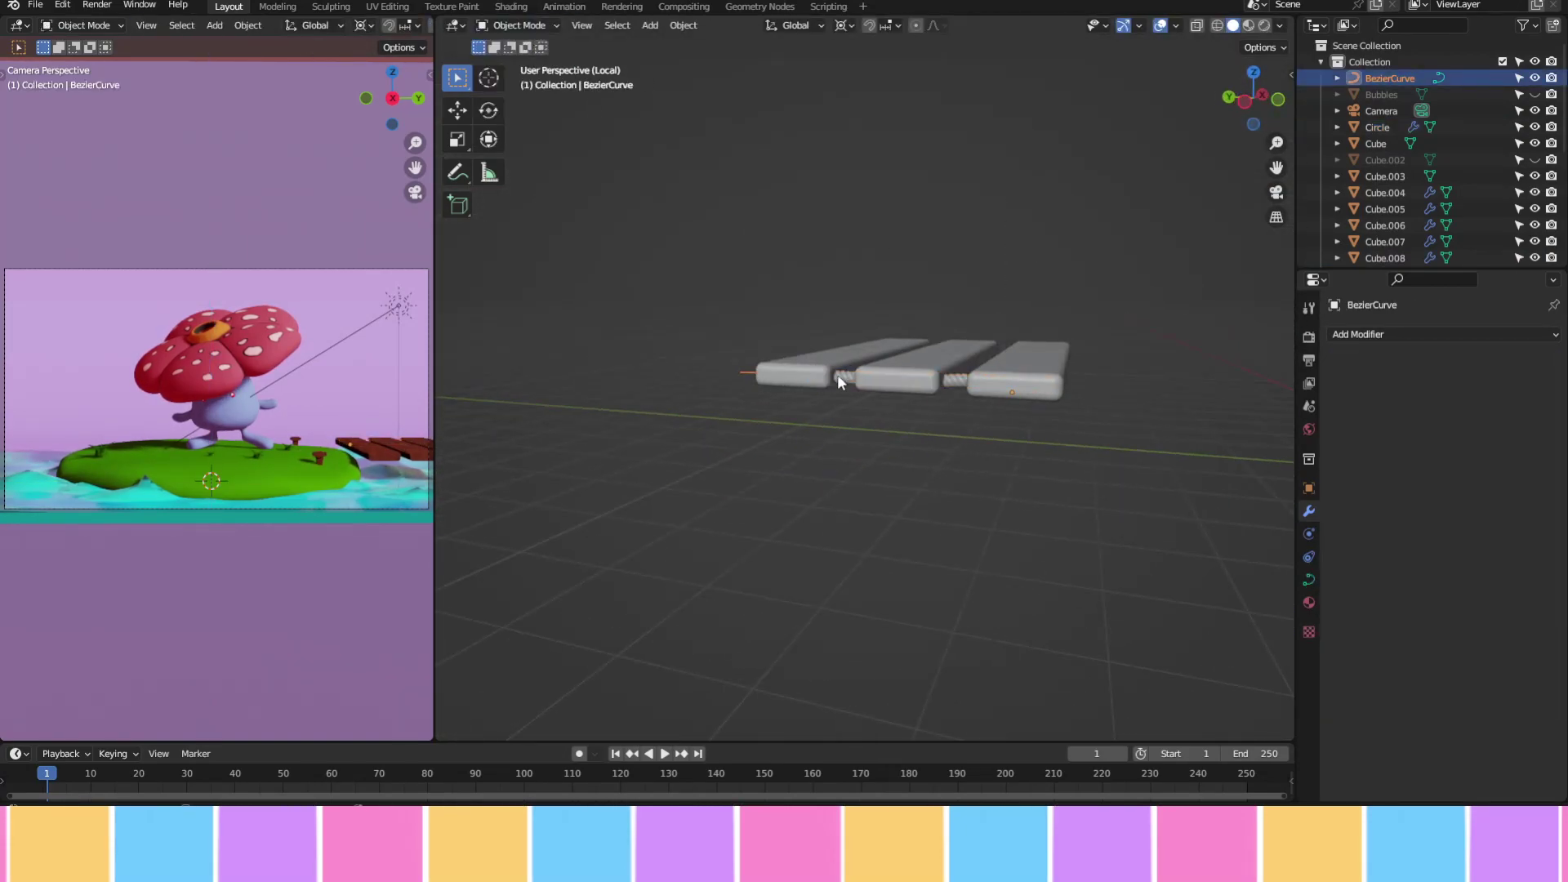
pyautogui.press('g')
pyautogui.press('y')
pyautogui.click(719, 414)
# Extrude the guide curve's end in Edit Mode to lengthen the rope
pyautogui.moveTo(719, 414); pyautogui.dragTo(1050, 488, button='middle')
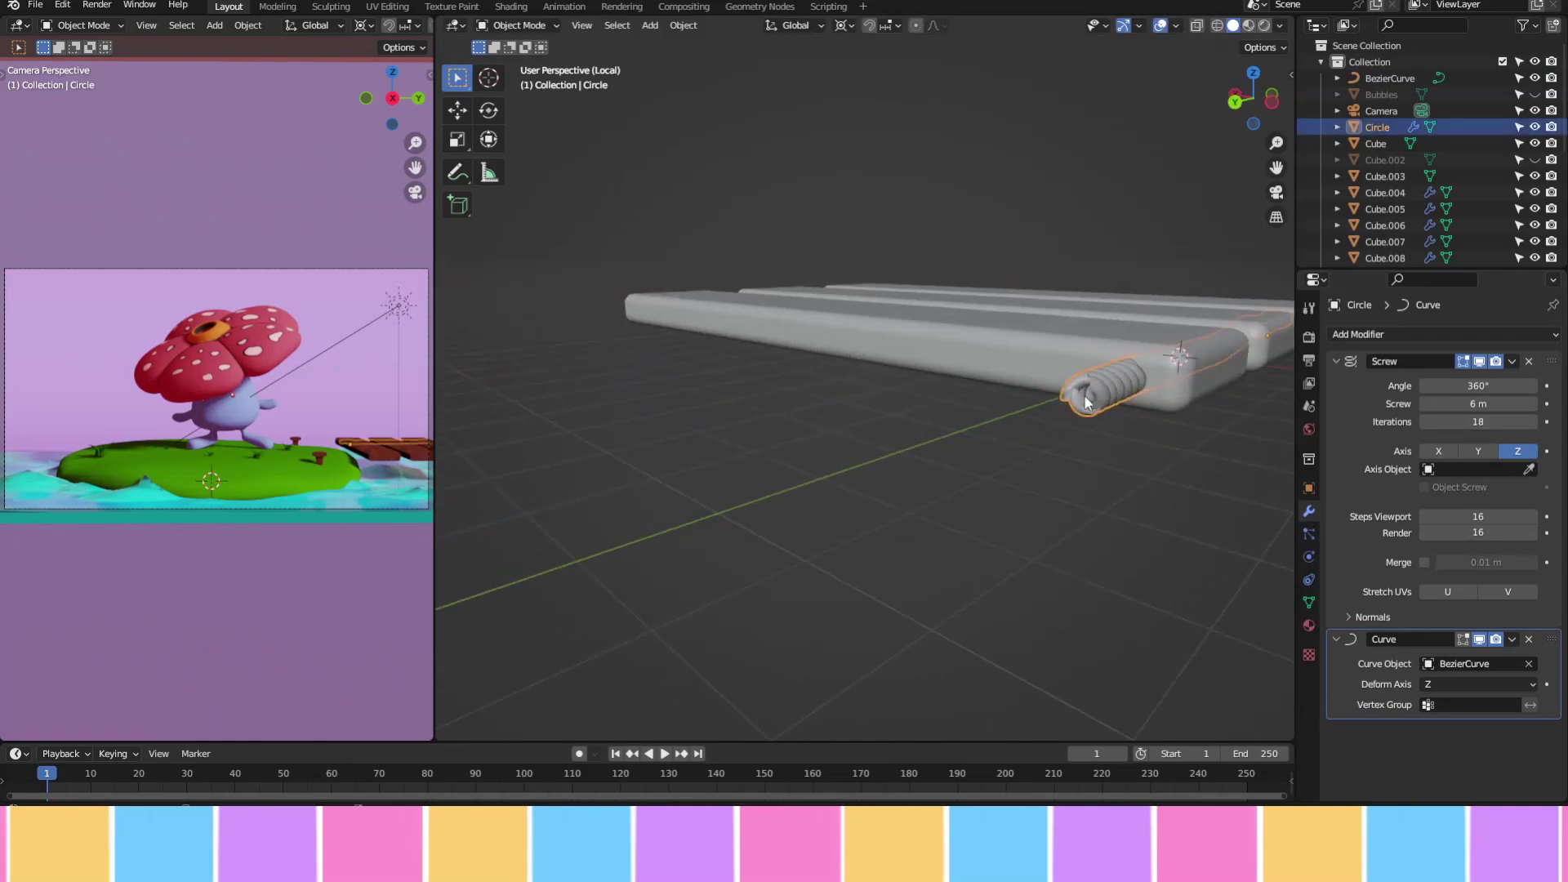
pyautogui.click(1050, 489)
pyautogui.scroll(-5, 1050, 488)
pyautogui.press('g')
pyautogui.press('y')
pyautogui.press('Escape')
pyautogui.press('Tab')
pyautogui.press('ctrl+KP_3')
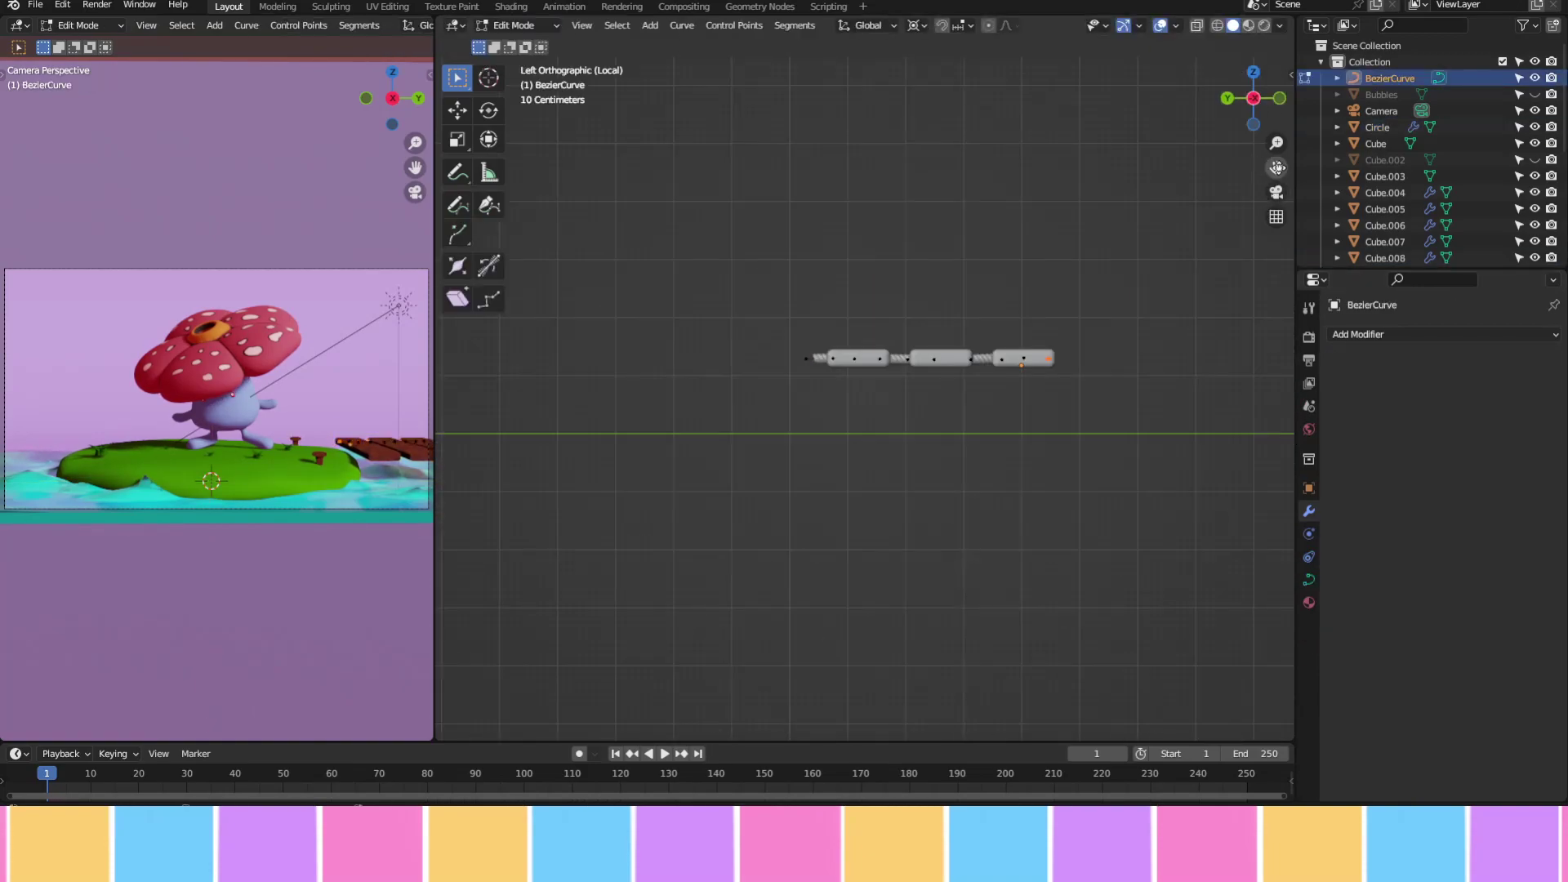
pyautogui.scroll(3, 1221, 410)
pyautogui.rightClick(1184, 477)
pyautogui.click(1151, 384)
pyautogui.scroll(-3, 1137, 316)
# Extrude new curve points that loop the rope tightly around the round post
pyautogui.moveTo(1137, 315)
pyautogui.mouseDown(button='middle')
pyautogui.moveTo(803, 475)
pyautogui.moveTo(894, 540)
pyautogui.mouseUp(button='middle')
pyautogui.press('g')
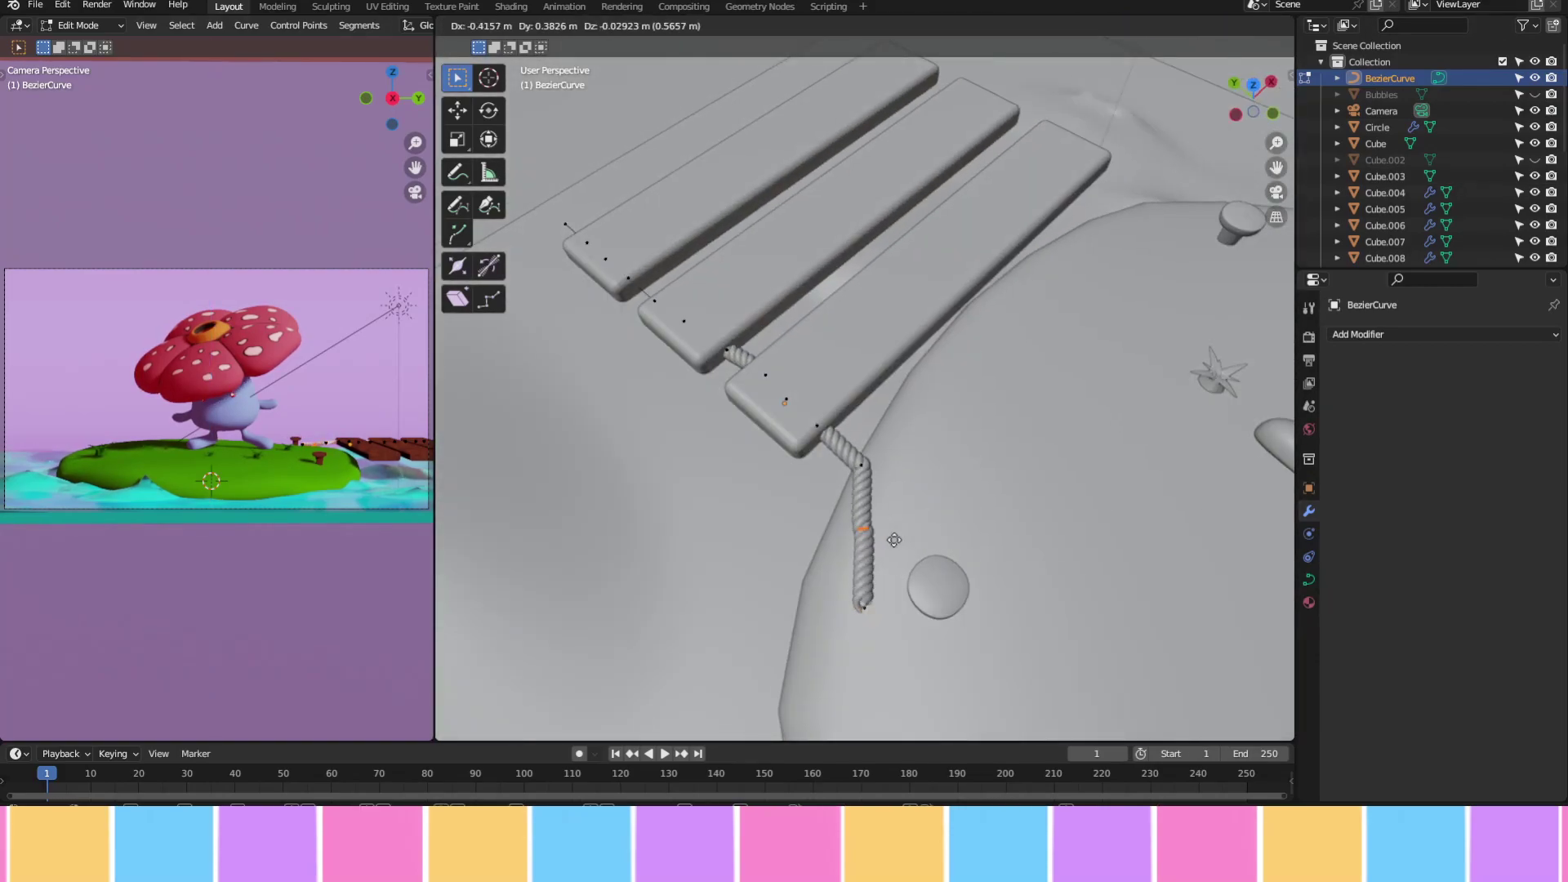
pyautogui.press('KP_7')
pyautogui.scroll(5, 849, 425)
pyautogui.press('e')
pyautogui.click(853, 440)
pyautogui.press('e')
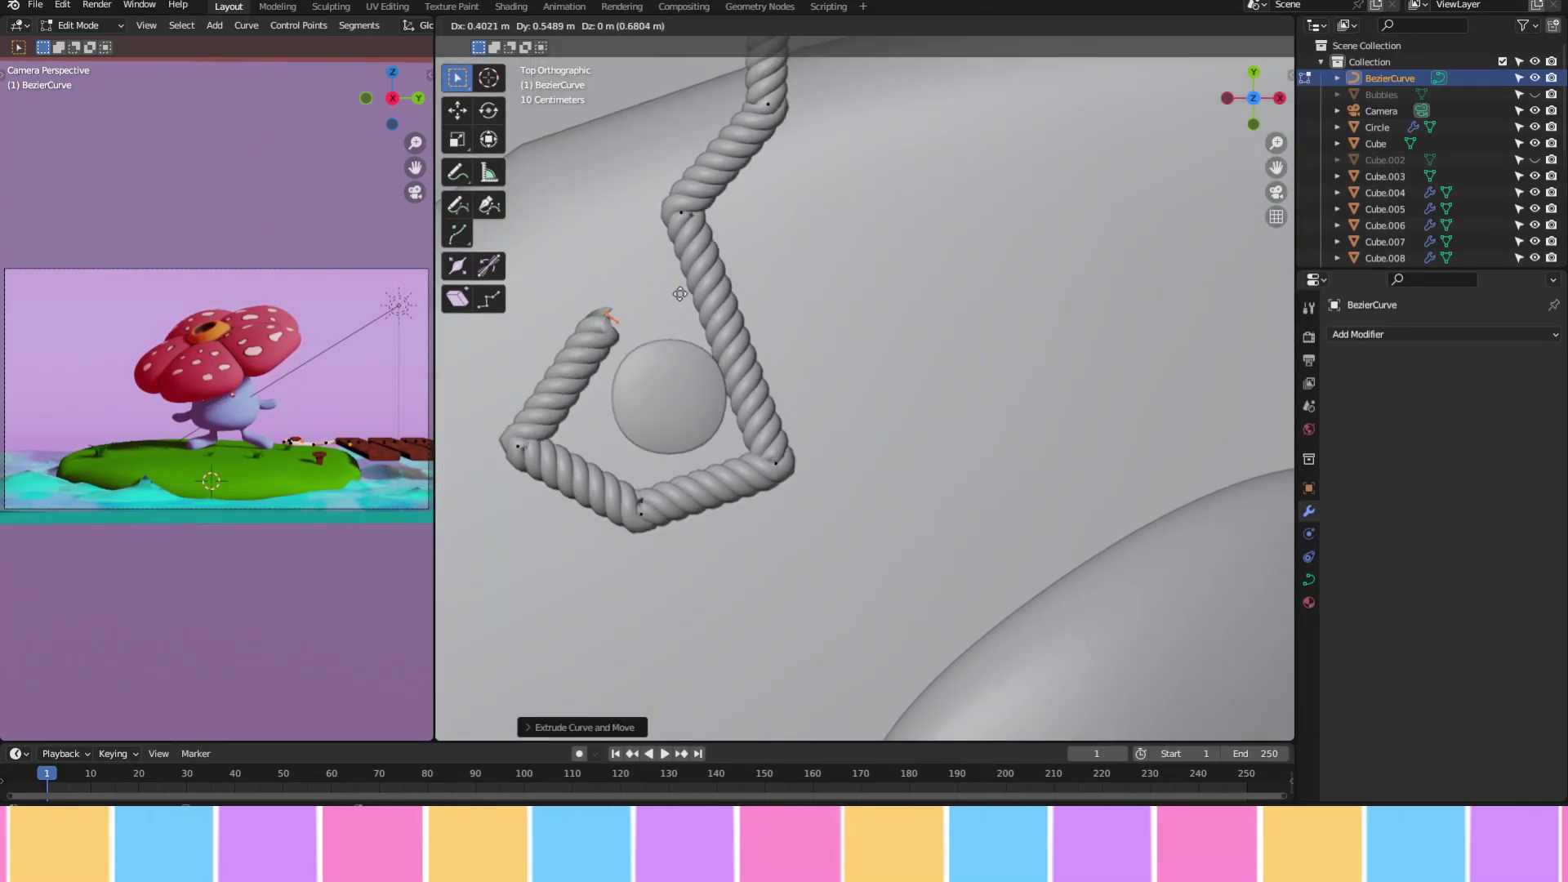
pyautogui.click(717, 491)
pyautogui.click(980, 408)
pyautogui.press('g')
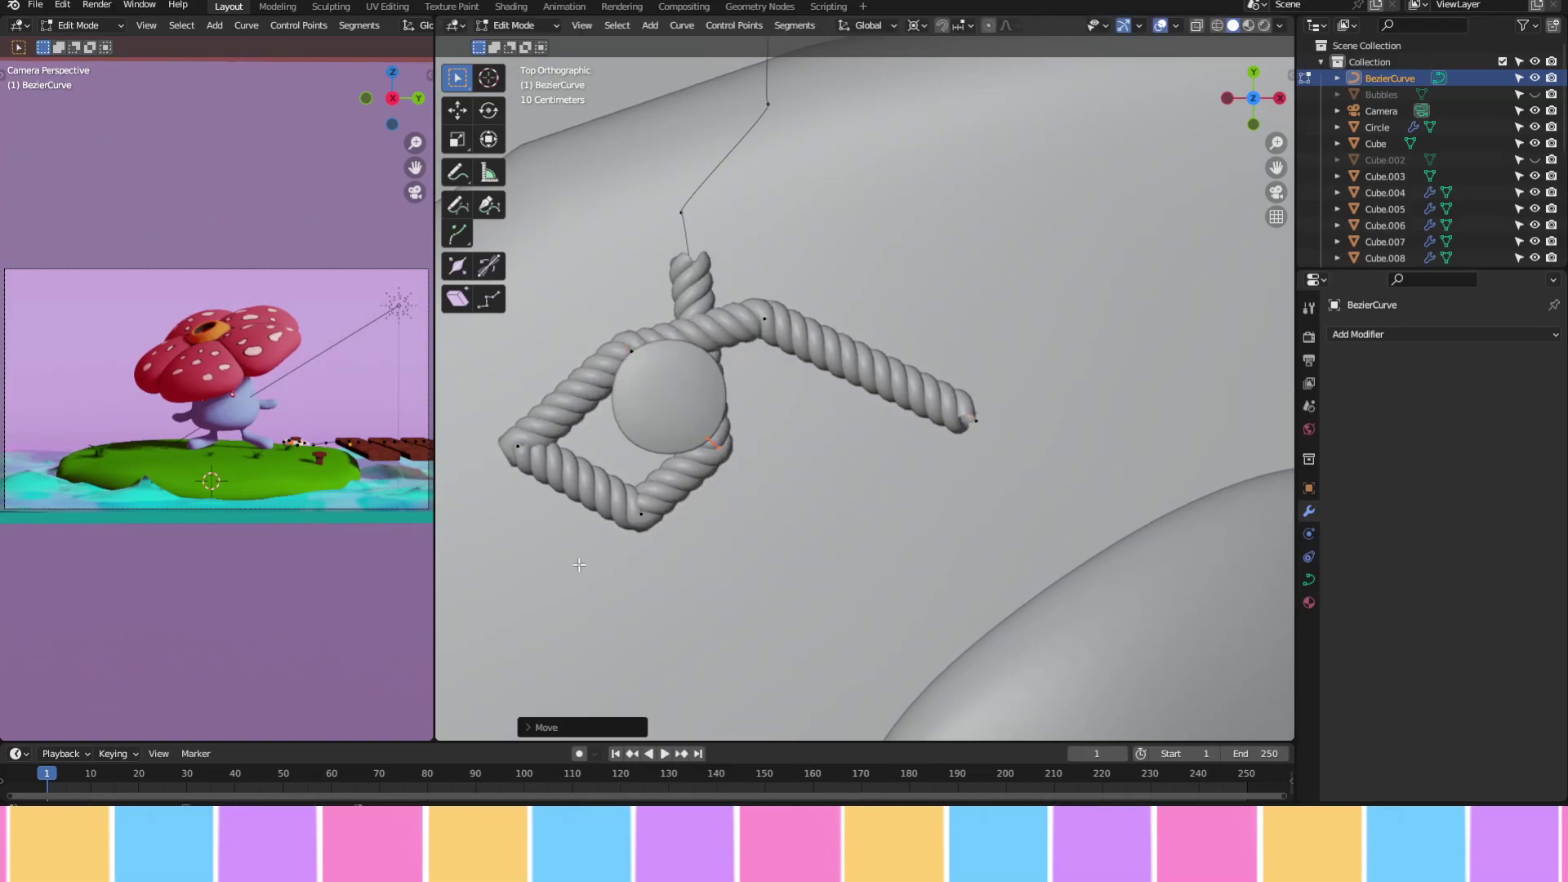
pyautogui.click(626, 452)
pyautogui.press('Tab')
# Adjust the rope's Screw modifier length and iterations
pyautogui.moveTo(625, 451); pyautogui.dragTo(817, 408, button='middle')
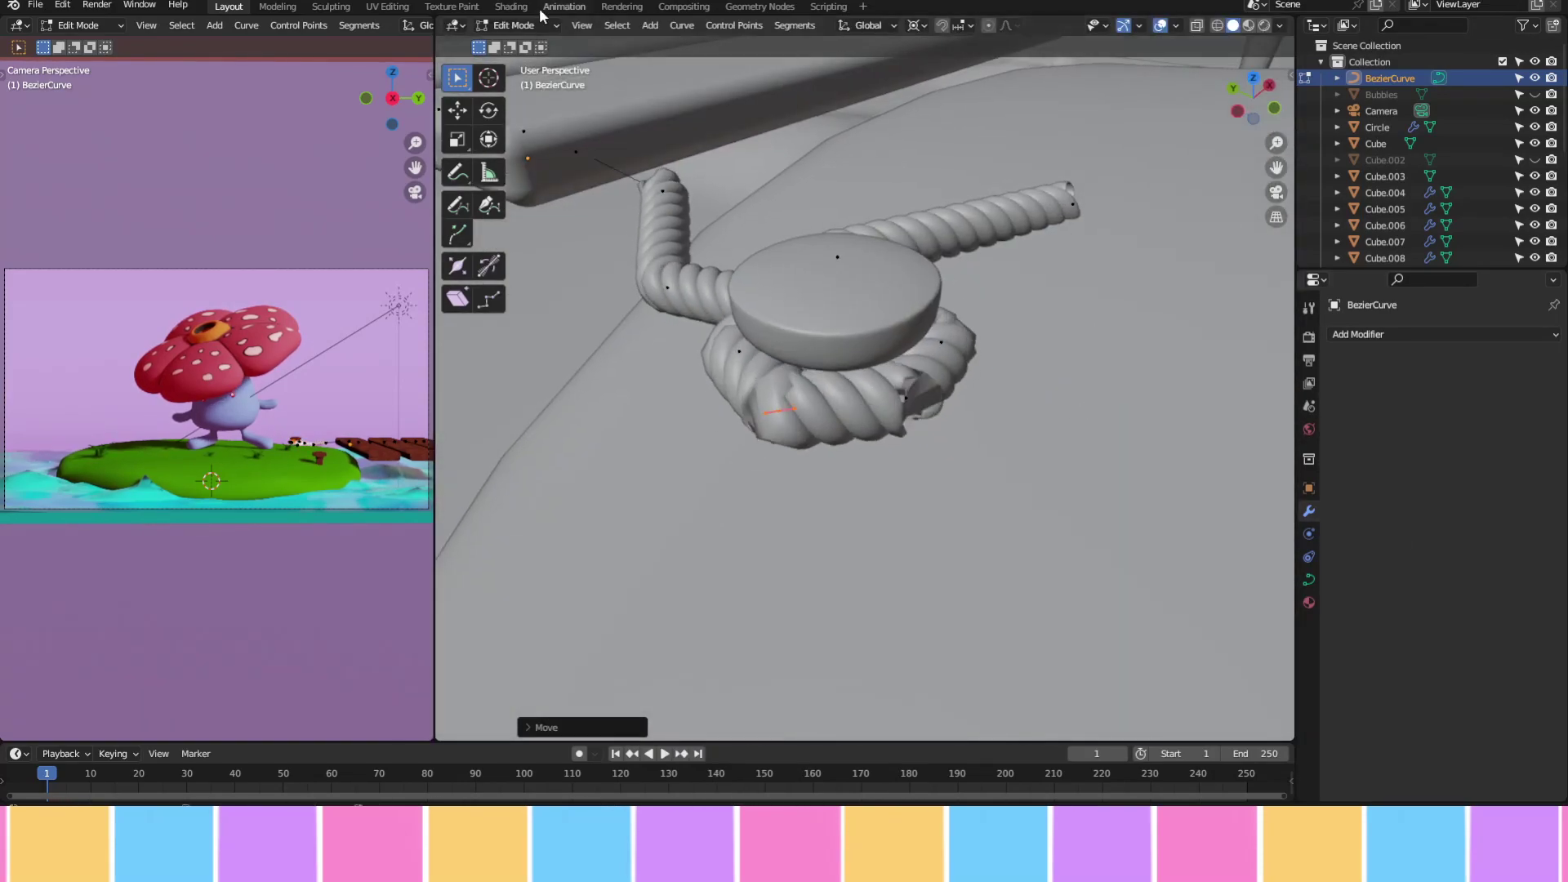
pyautogui.click(1377, 126)
pyautogui.moveTo(1478, 403)
pyautogui.mouseDown()
pyautogui.moveTo(1461, 404)
pyautogui.moveTo(1510, 421)
pyautogui.mouseUp()
pyautogui.scroll(-3, 1240, 387)
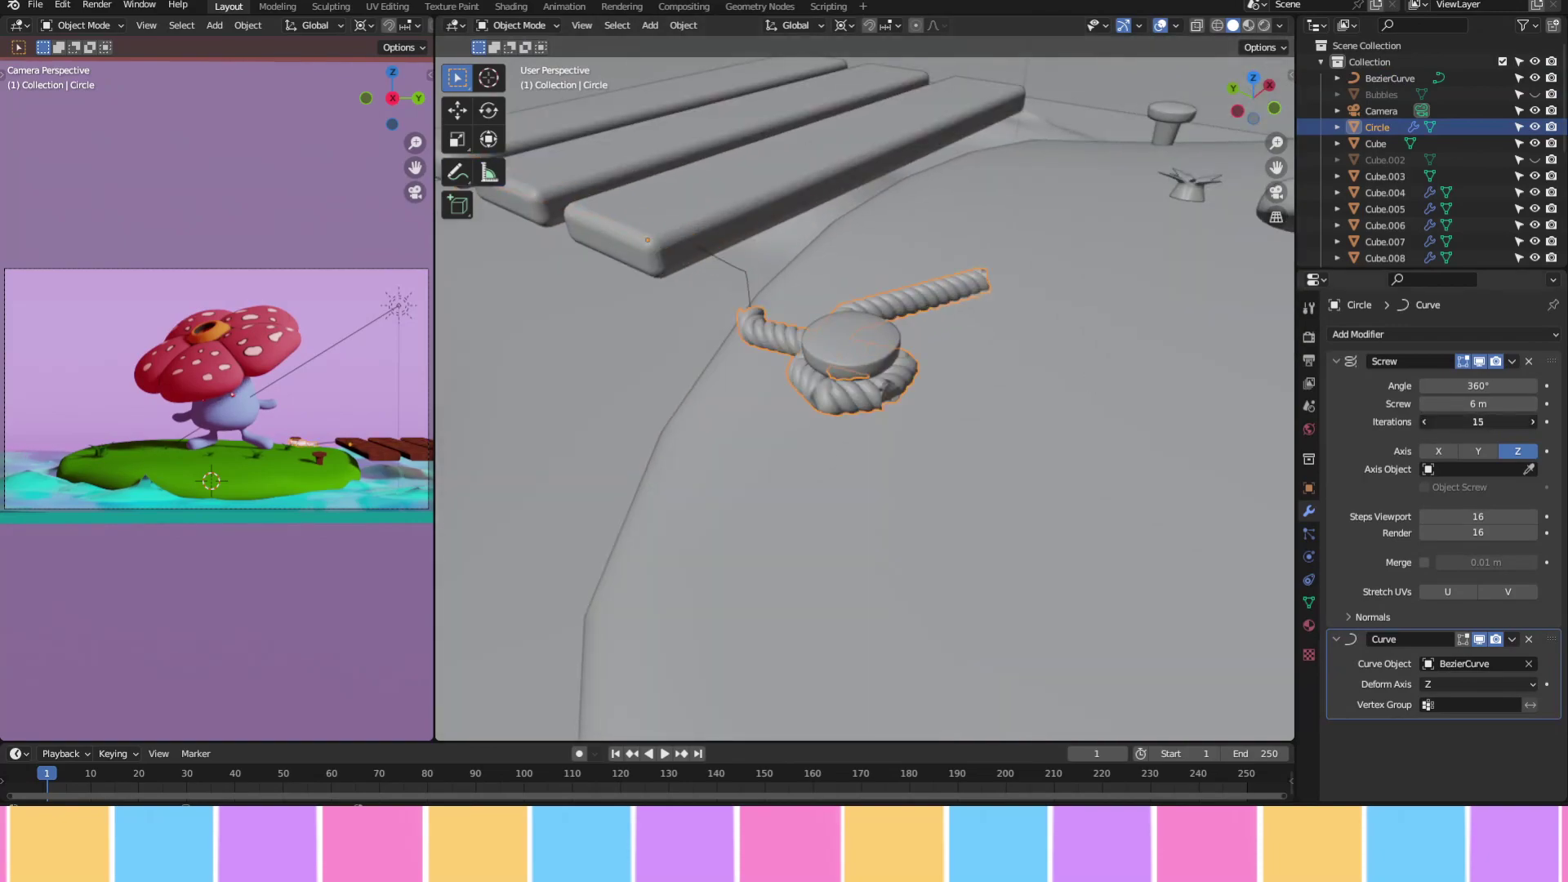
pyautogui.scroll(3, 814, 327)
# Reposition and rotate the guide curve's points to refine the loop
pyautogui.click(1042, 369)
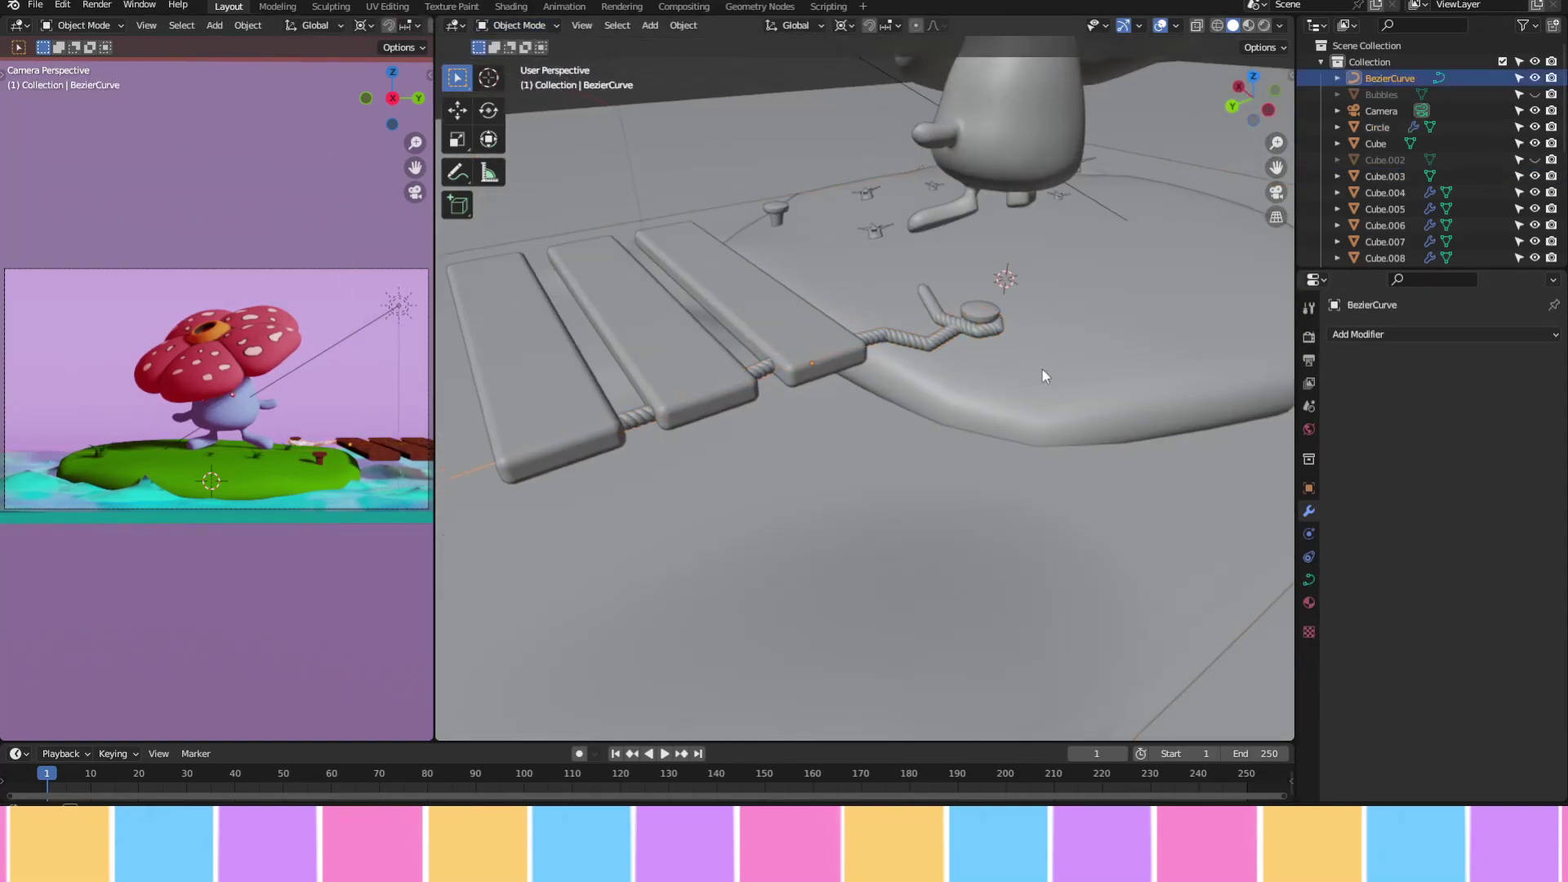
pyautogui.press('Tab')
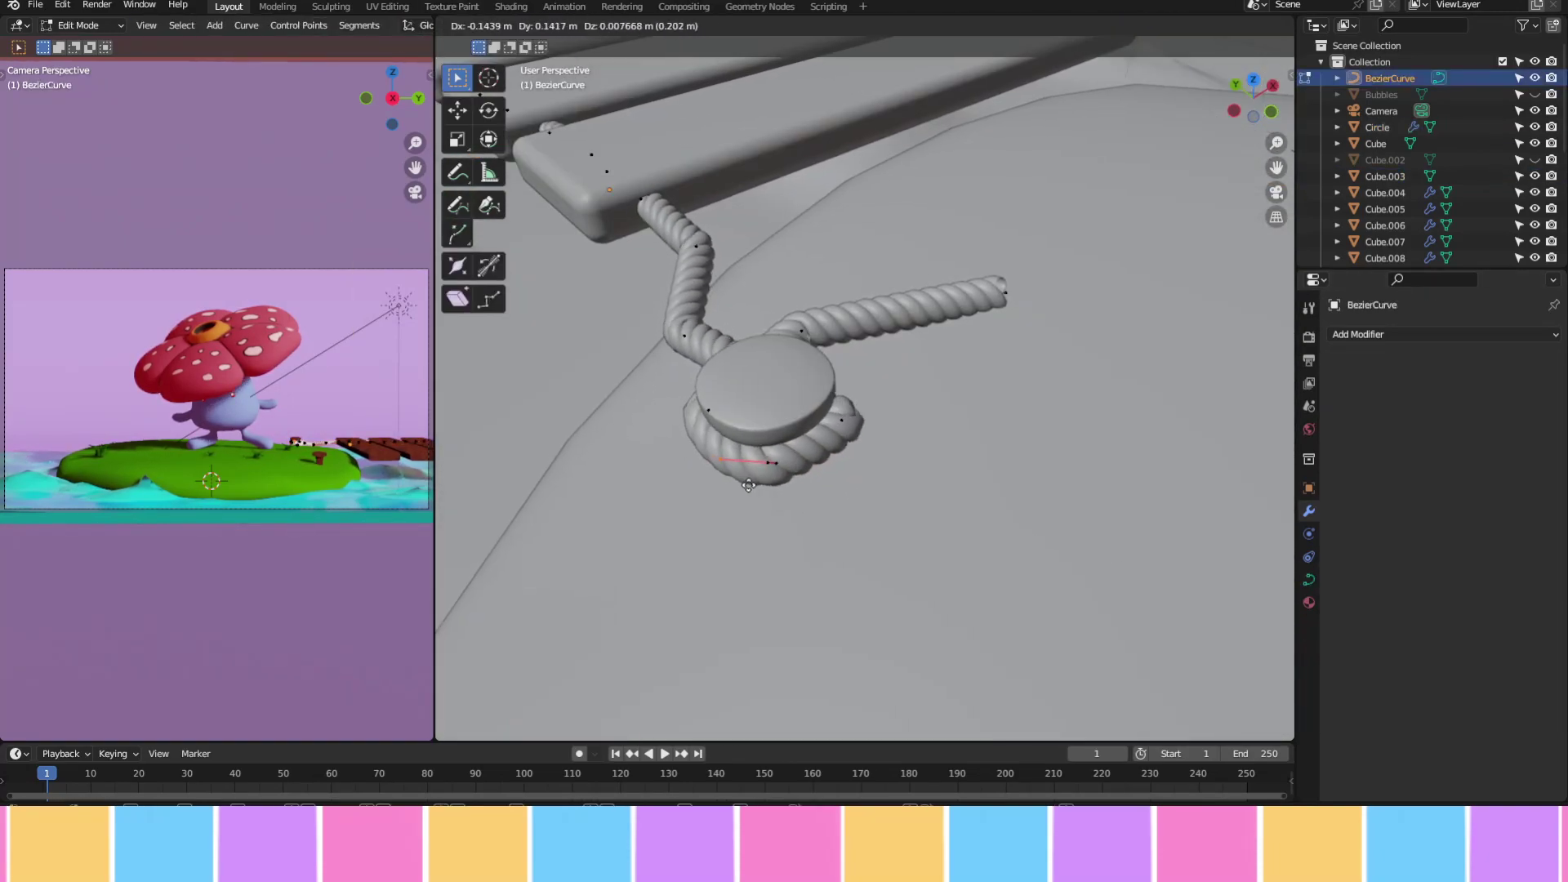
pyautogui.click(748, 485)
pyautogui.moveTo(748, 485); pyautogui.dragTo(665, 419, button='middle')
pyautogui.scroll(-3, 660, 393)
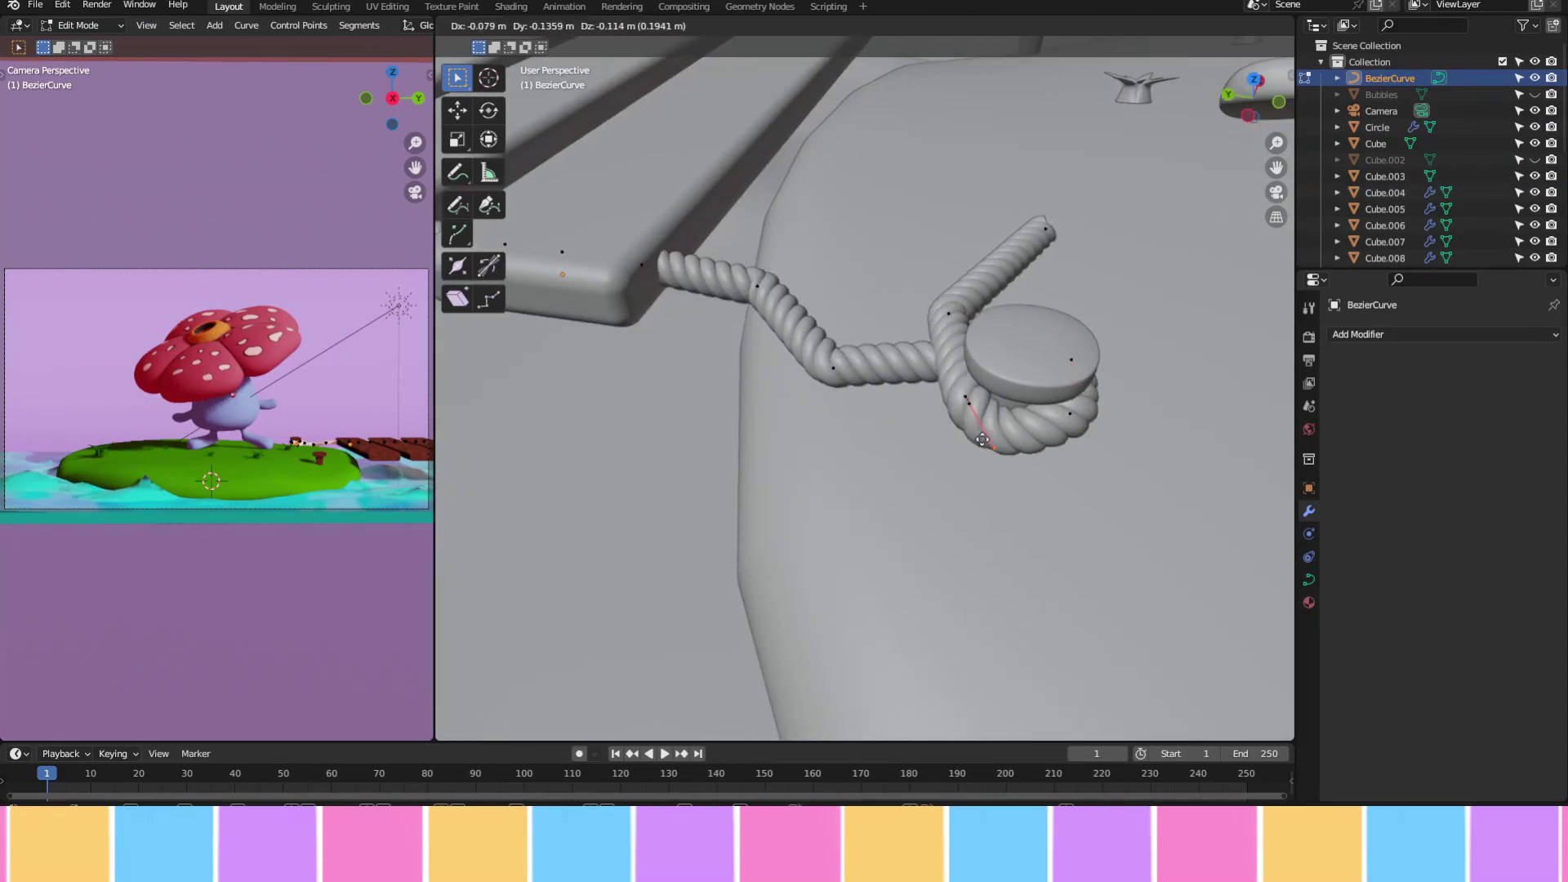
pyautogui.click(921, 395)
pyautogui.moveTo(920, 395); pyautogui.dragTo(920, 395, button='middle')
pyautogui.scroll(3, 629, 495)
pyautogui.moveTo(629, 495); pyautogui.dragTo(1003, 445, button='middle')
pyautogui.press('r')
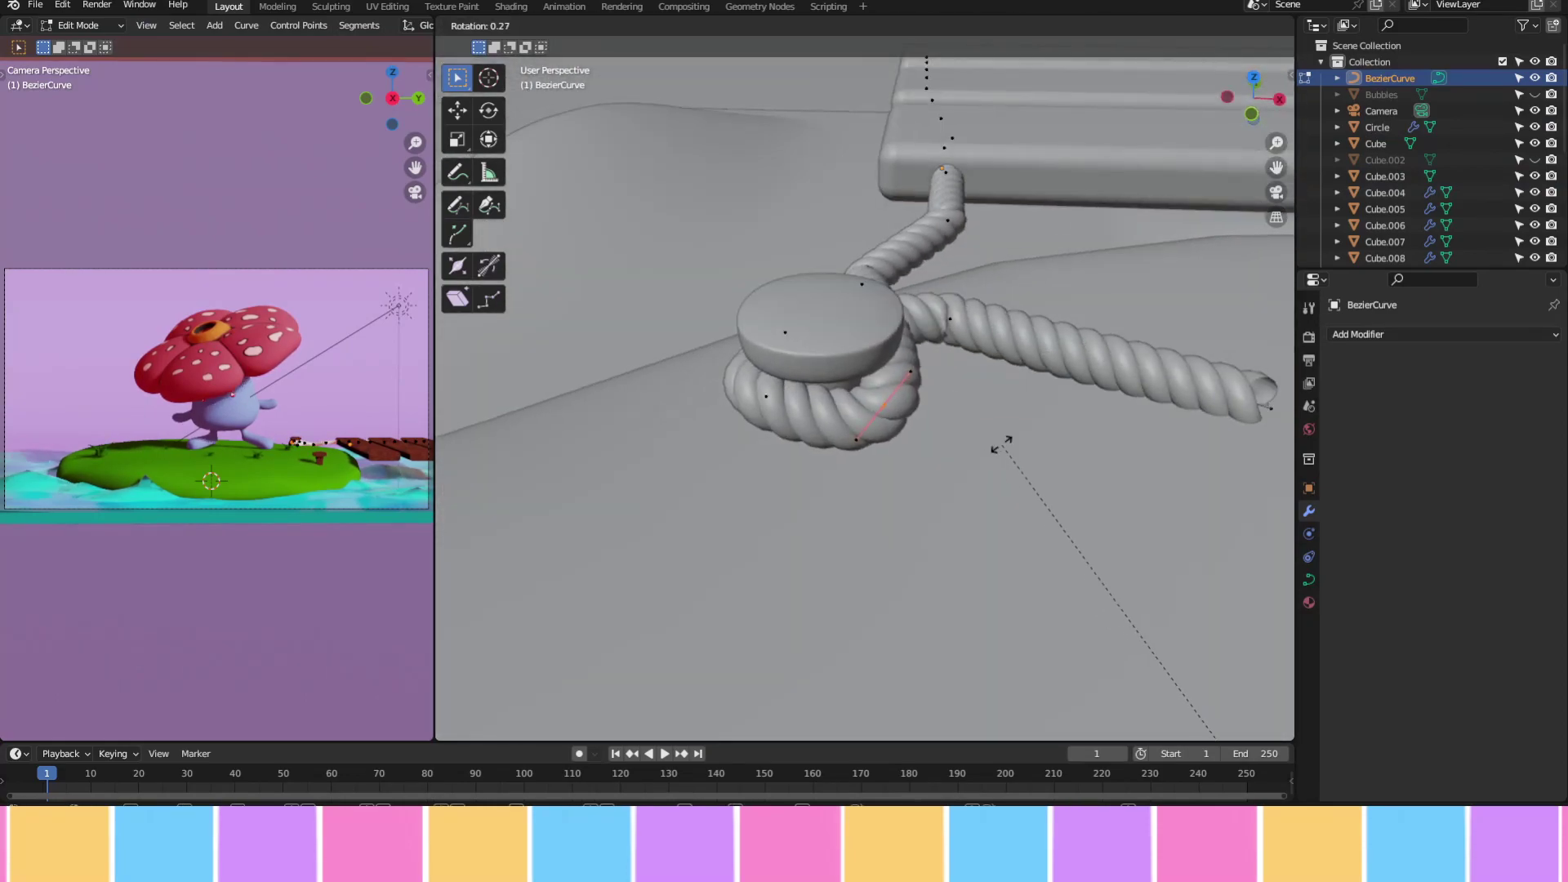
pyautogui.click(856, 360)
# Lower the rope's loose end point along Z to leave a hanging tail
pyautogui.moveTo(885, 427); pyautogui.dragTo(833, 378, button='middle')
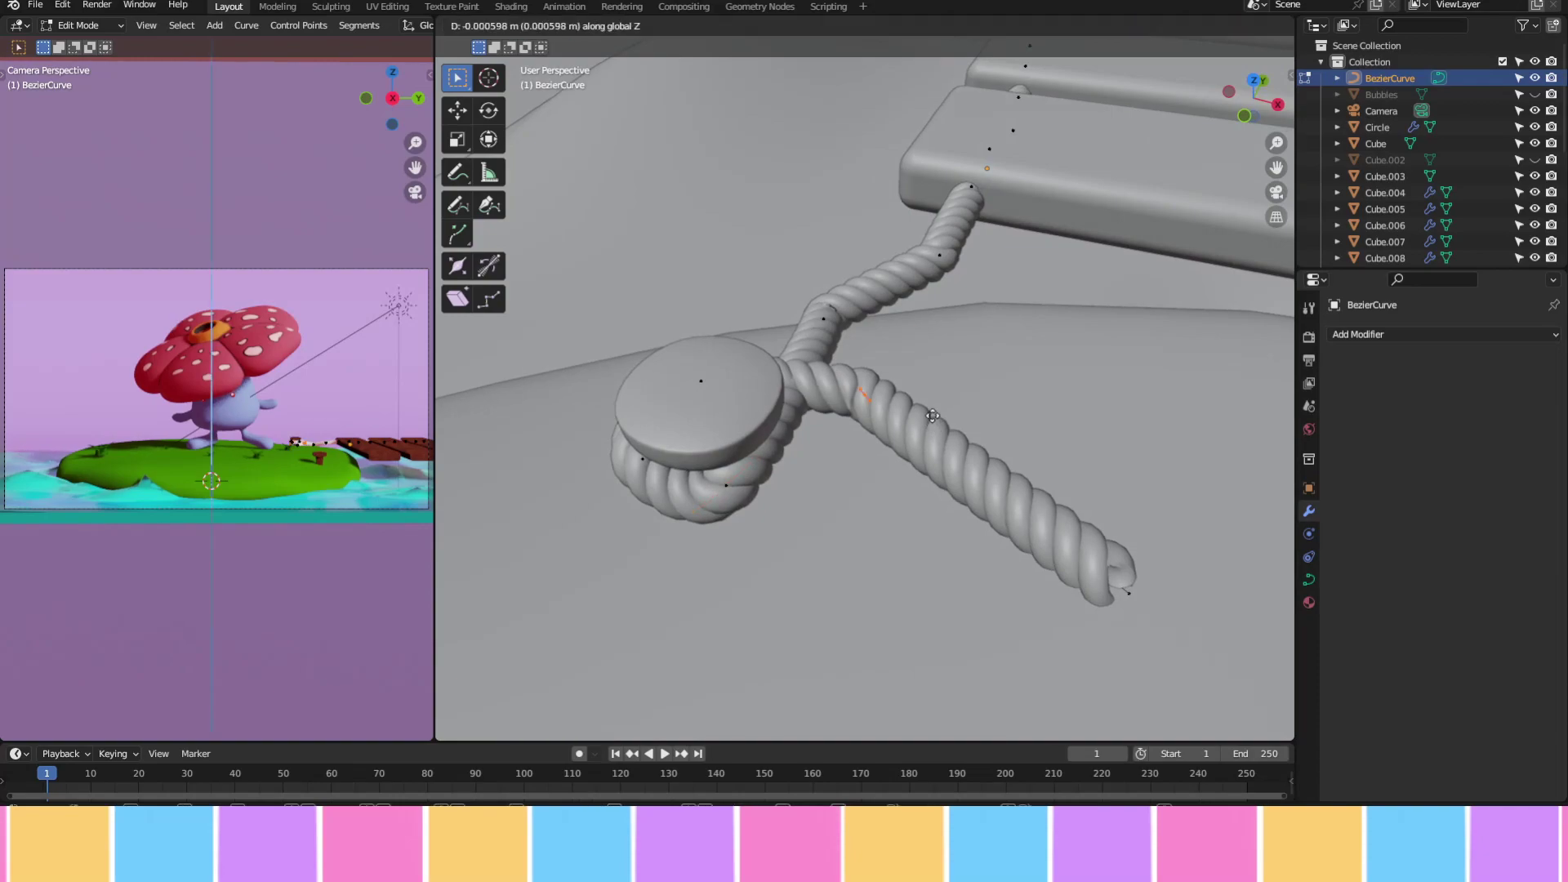
pyautogui.click(1098, 408)
pyautogui.press('g')
pyautogui.press('z')
pyautogui.click(1156, 428)
pyautogui.press('g')
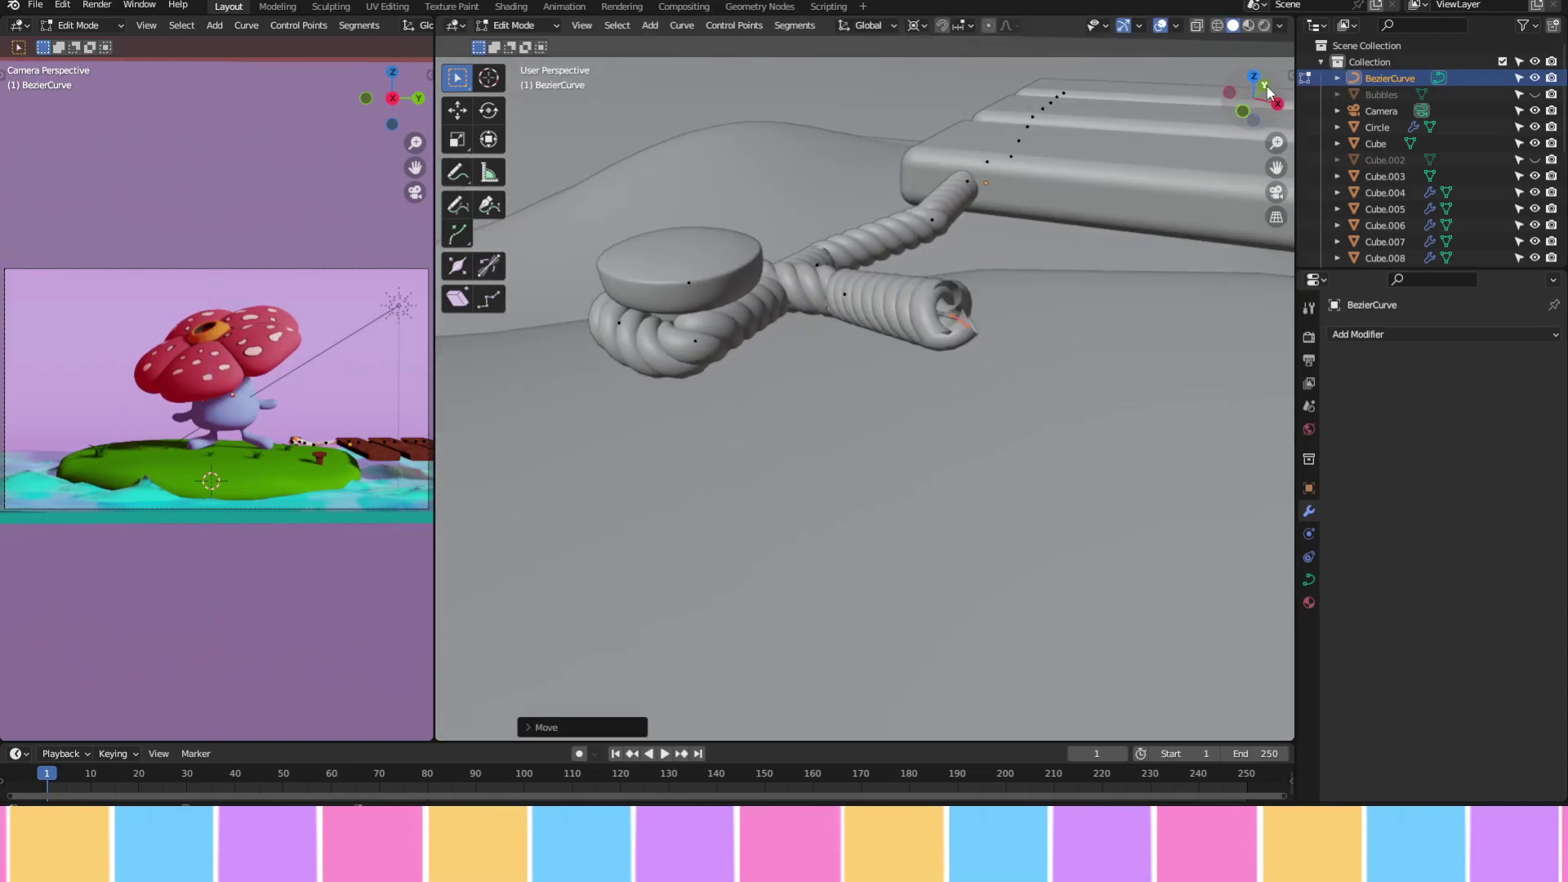
pyautogui.moveTo(1267, 86); pyautogui.dragTo(1055, 418)
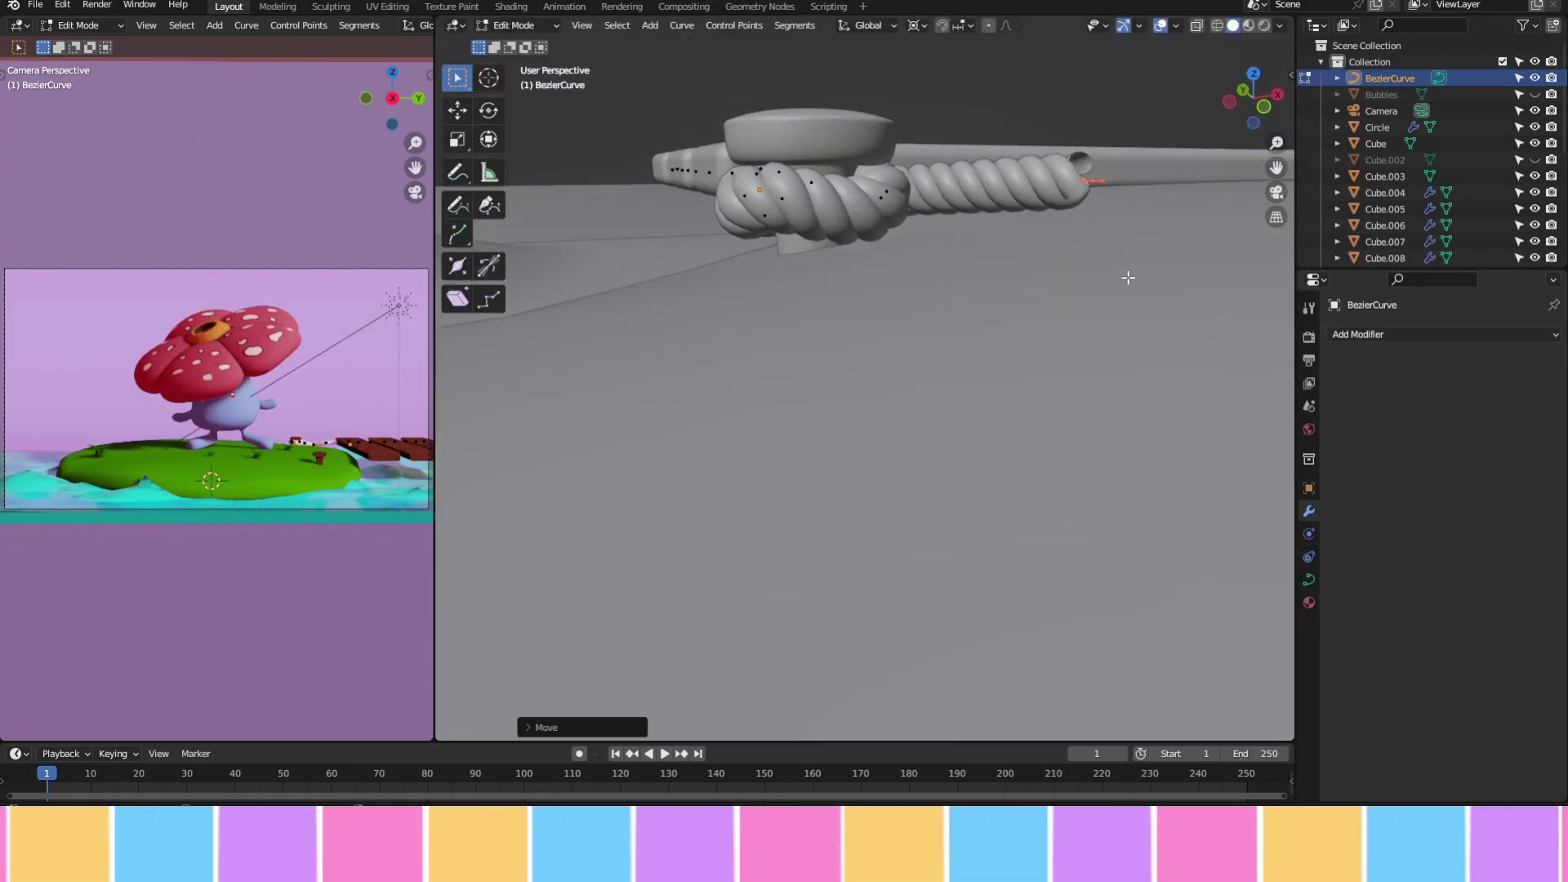
pyautogui.moveTo(1128, 278)
pyautogui.mouseDown(button='middle')
pyautogui.moveTo(1091, 338)
pyautogui.moveTo(1051, 523)
pyautogui.moveTo(1095, 275)
pyautogui.moveTo(1095, 335)
pyautogui.mouseUp(button='middle')
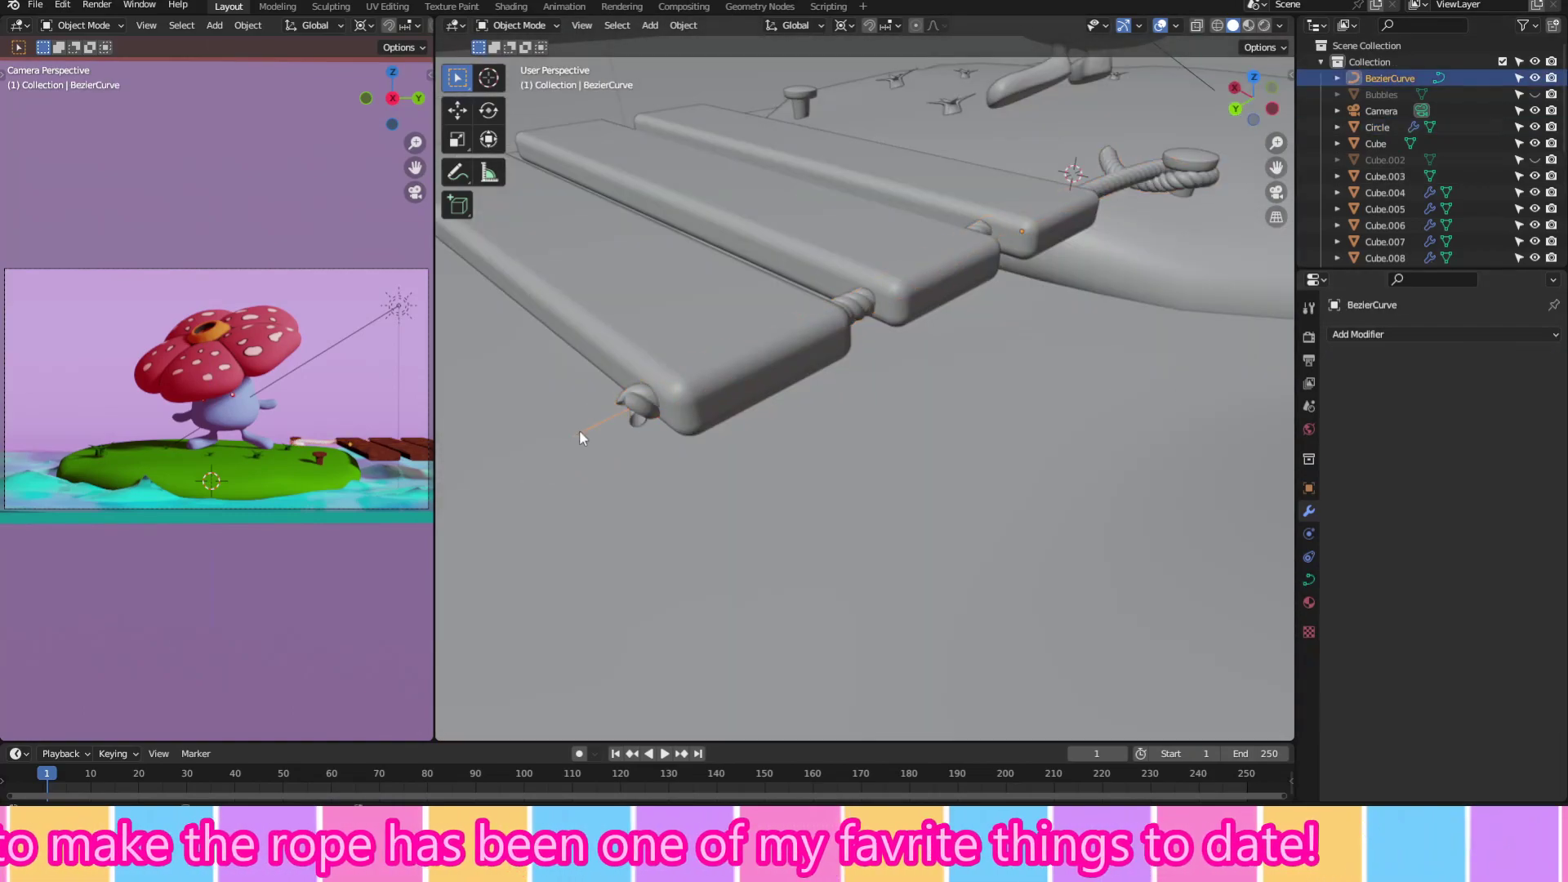
# Switch back to Object Mode to work with the Circle rope
pyautogui.click(533, 46)
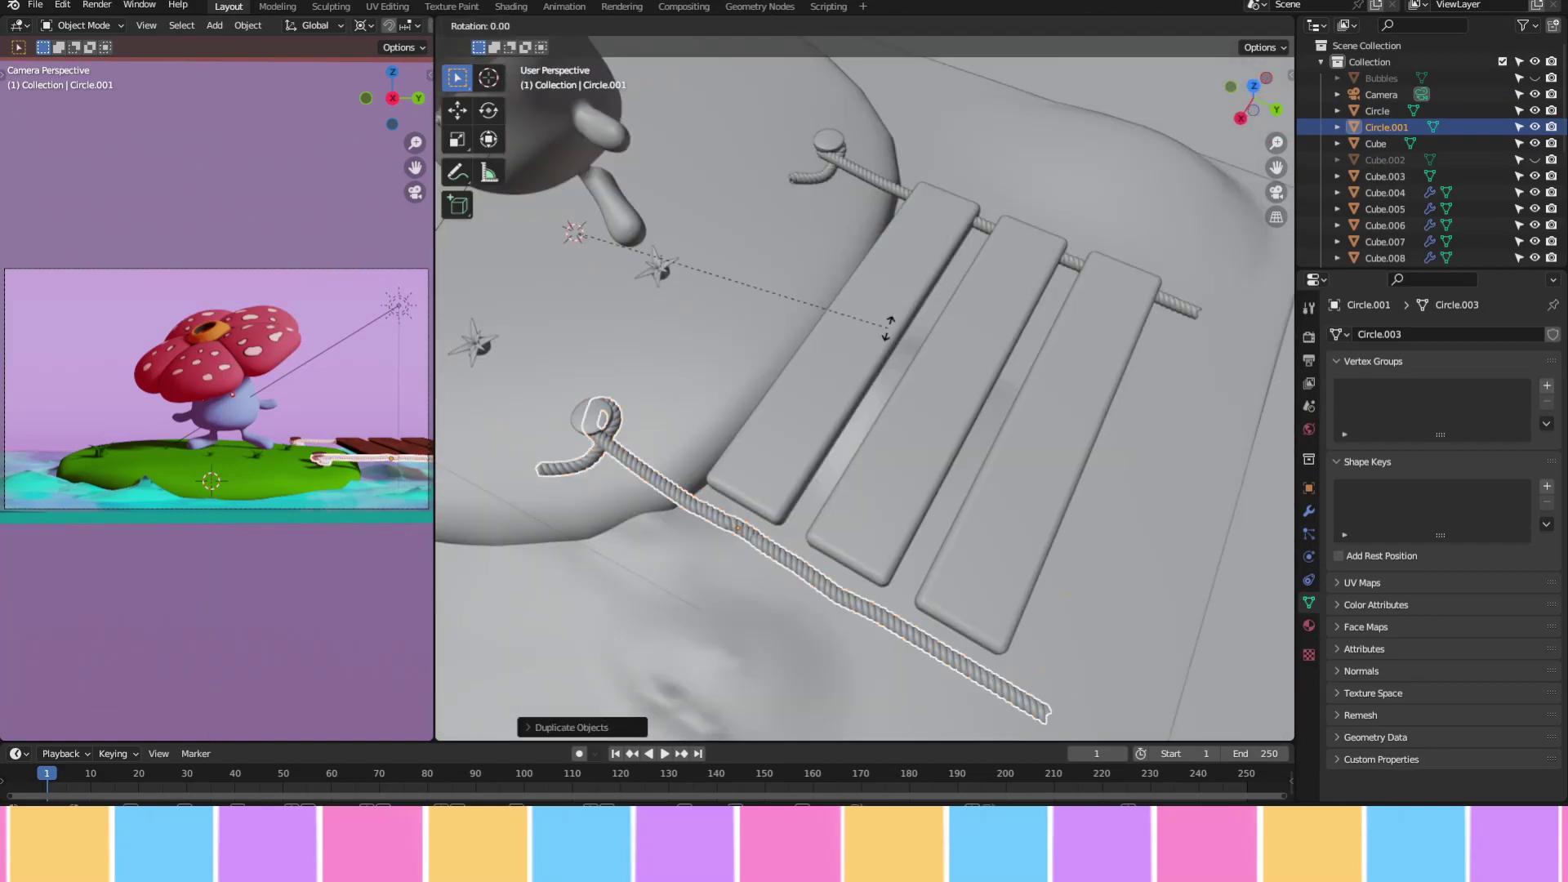
# Slide the copied rope Circle.001 to the bridge's far edge and join it with the original Circle rope
pyautogui.rightClick(690, 467)
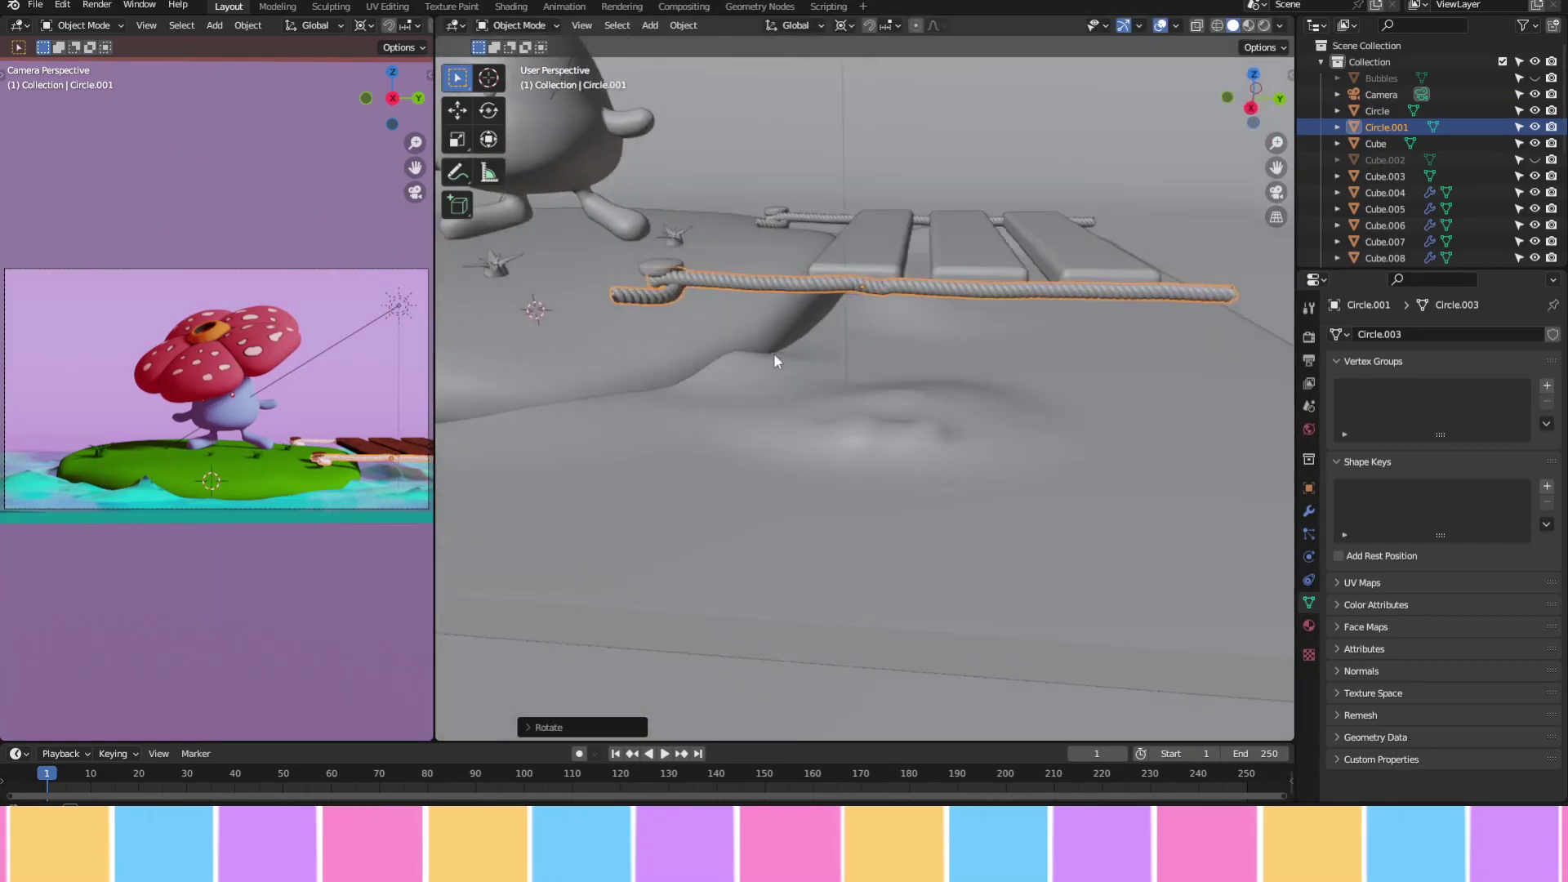
pyautogui.click(1386, 127)
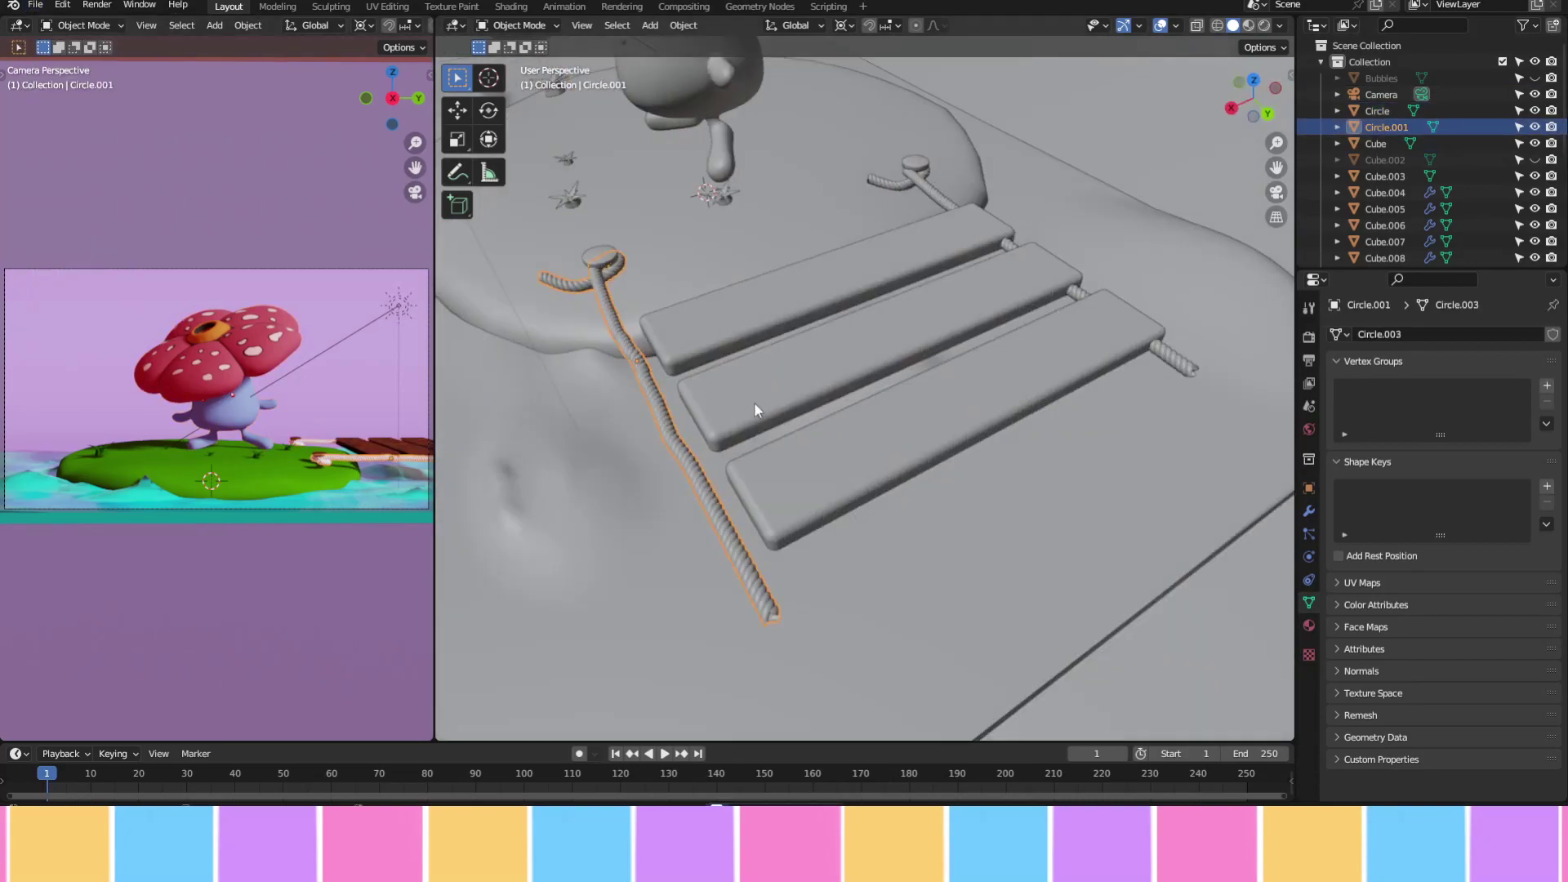
pyautogui.press('g')
pyautogui.press('z')
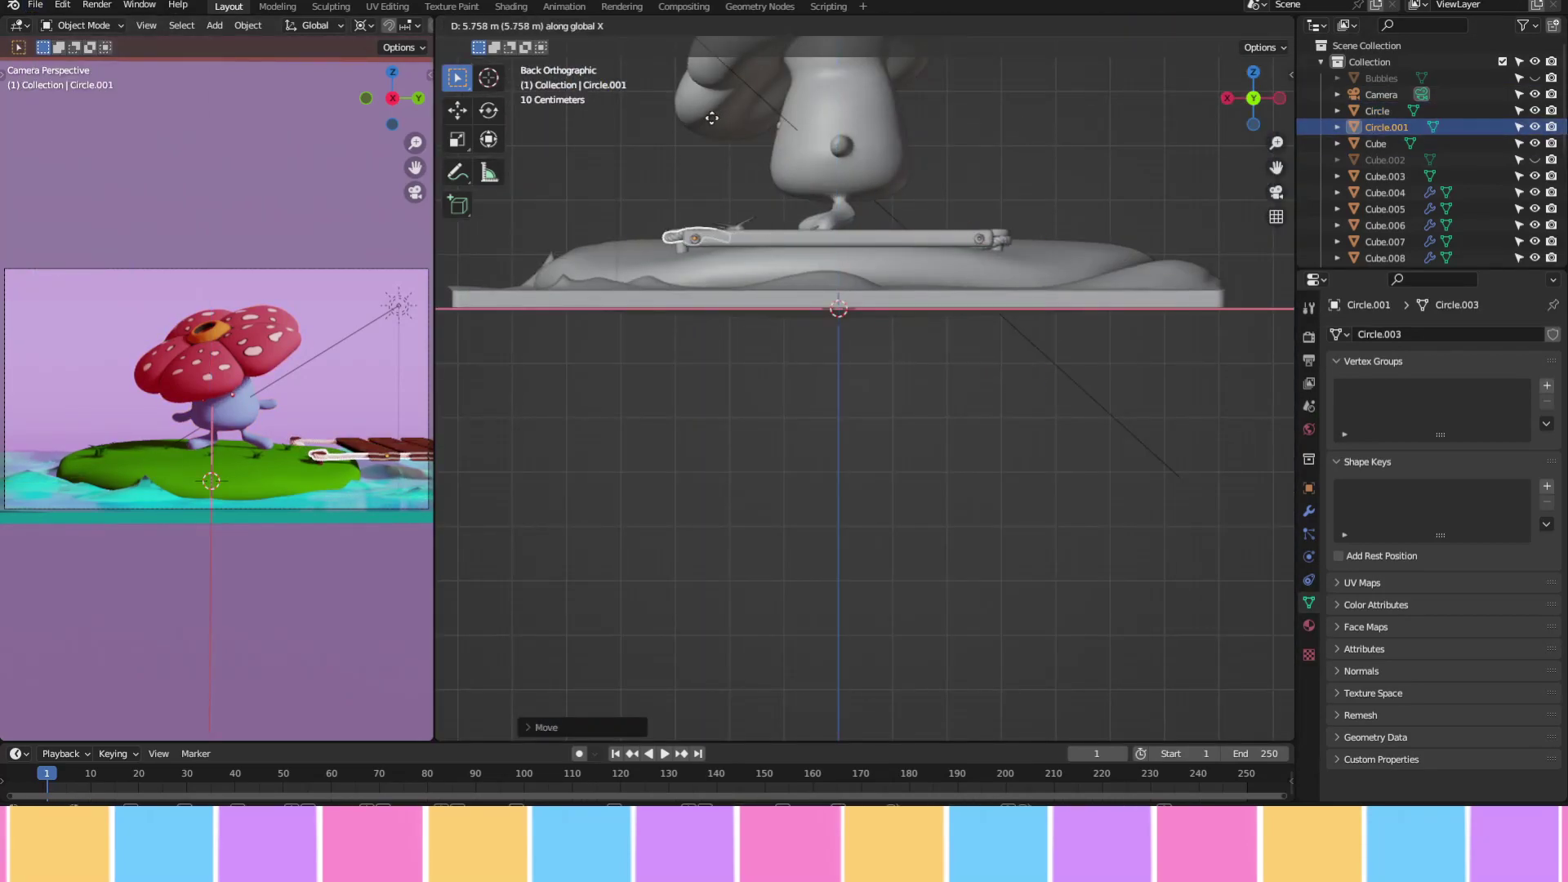
pyautogui.click(712, 117)
pyautogui.moveTo(712, 118)
pyautogui.mouseDown(button='middle')
pyautogui.moveTo(879, 183)
pyautogui.moveTo(864, 199)
pyautogui.moveTo(972, 163)
pyautogui.moveTo(836, 379)
pyautogui.moveTo(785, 359)
pyautogui.mouseUp(button='middle')
pyautogui.scroll(-5, 837, 384)
pyautogui.keyDown('shift'); pyautogui.click(785, 359); pyautogui.keyUp('shift')
pyautogui.hotkey('ctrl', 'j')
# Save the project and create a new material for the rope in the Shading workspace
pyautogui.click(35, 5)
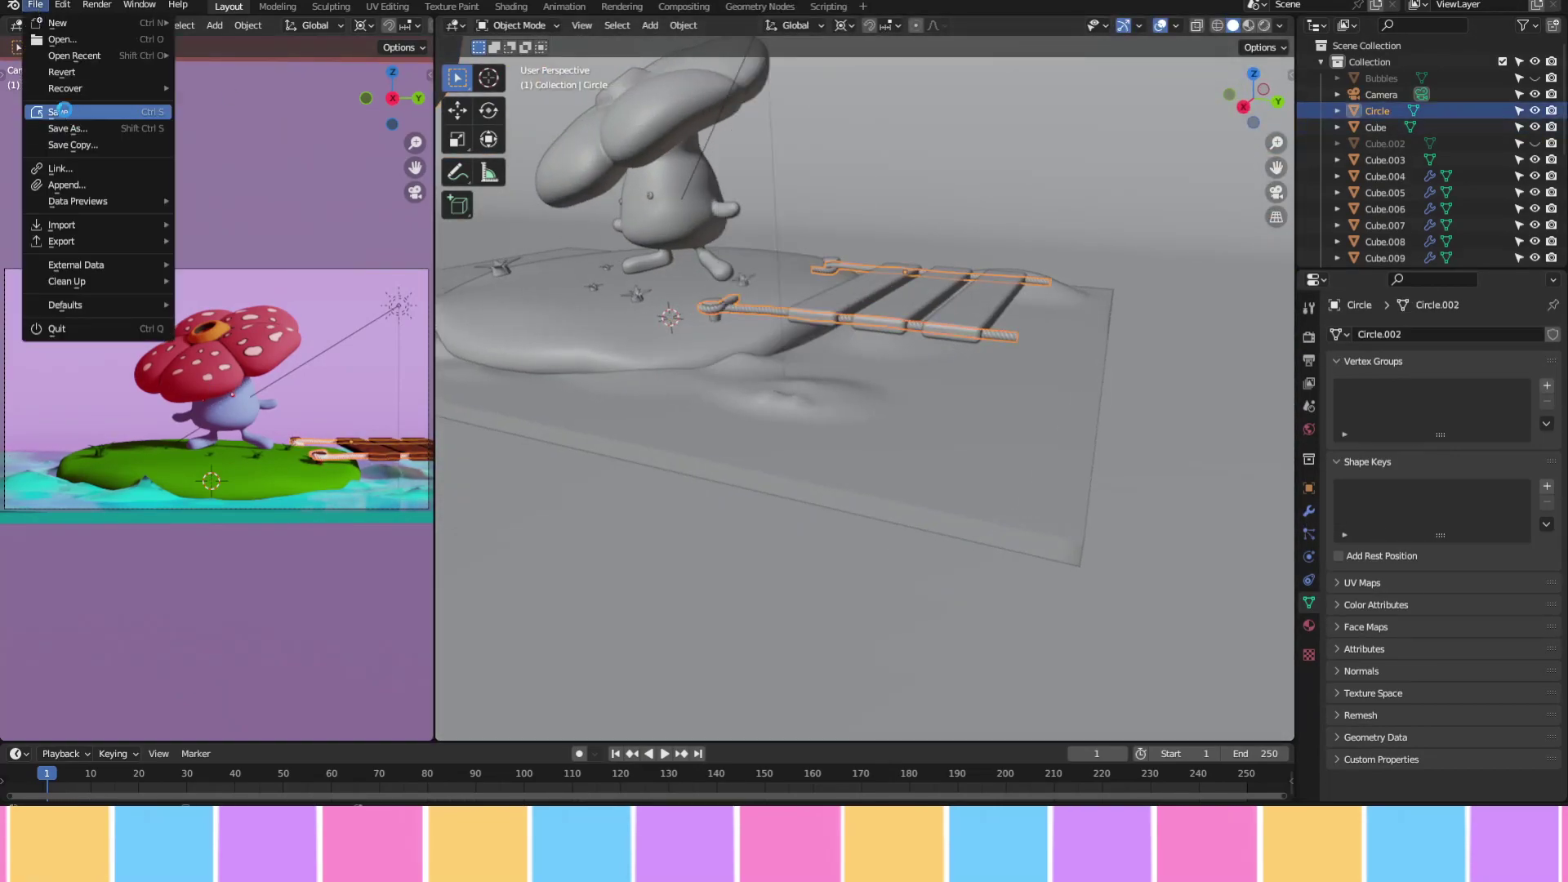
pyautogui.click(64, 109)
pyautogui.click(512, 6)
pyautogui.click(667, 472)
# Add an Image Texture node with mapping and coordinate nodes to the rope material
pyautogui.hotkey('shift', 'a')
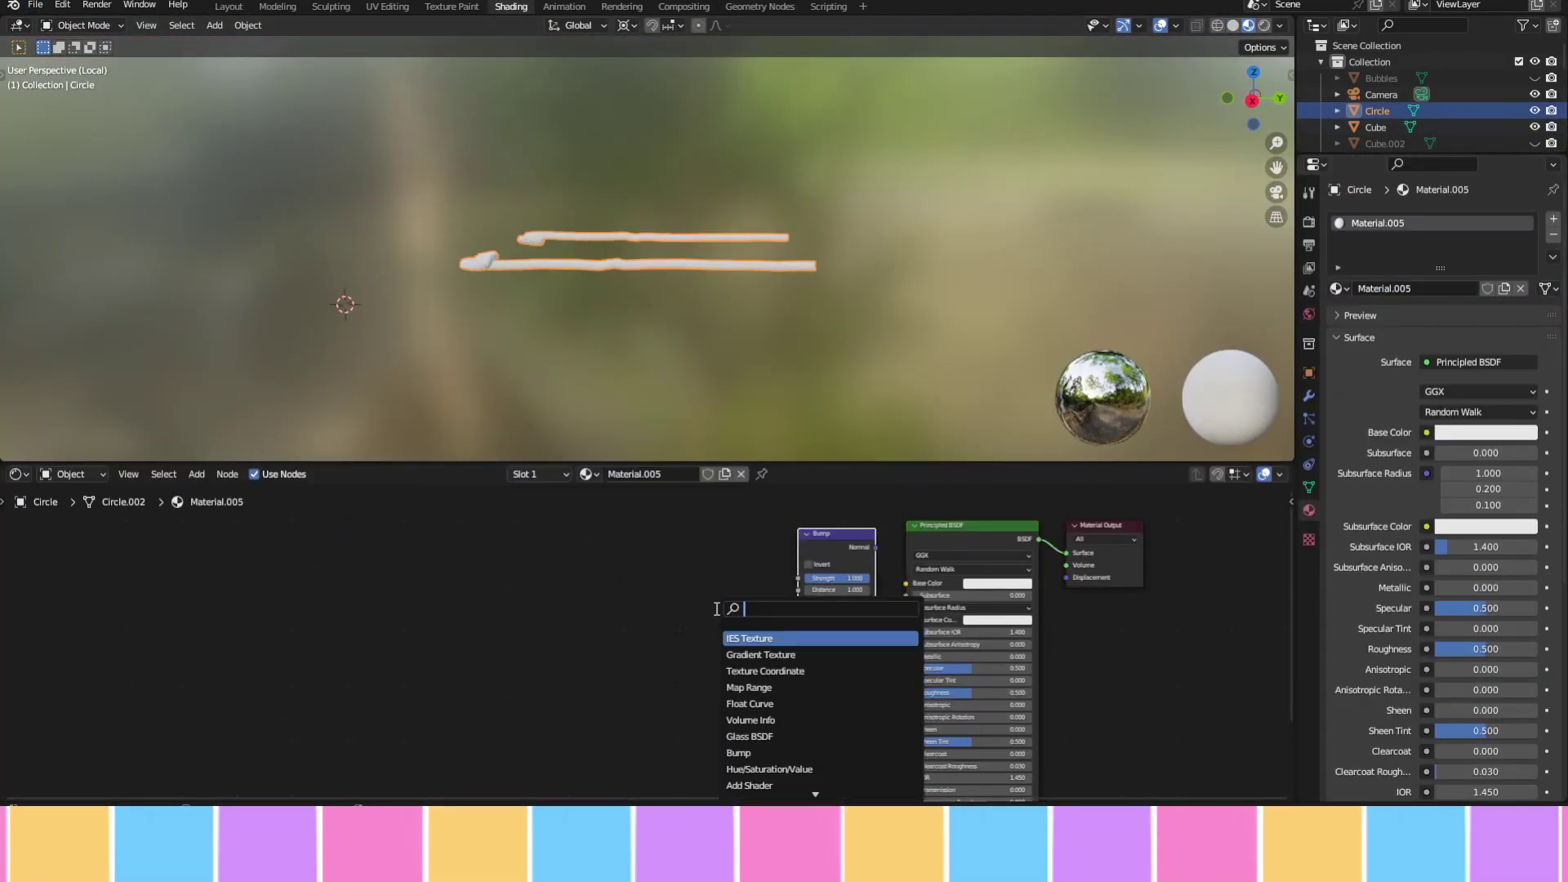
pyautogui.write('image')
pyautogui.press('Return')
pyautogui.hotkey('shift', 'a')
pyautogui.press('Return')
pyautogui.hotkey('shift', 'a')
pyautogui.click(532, 601)
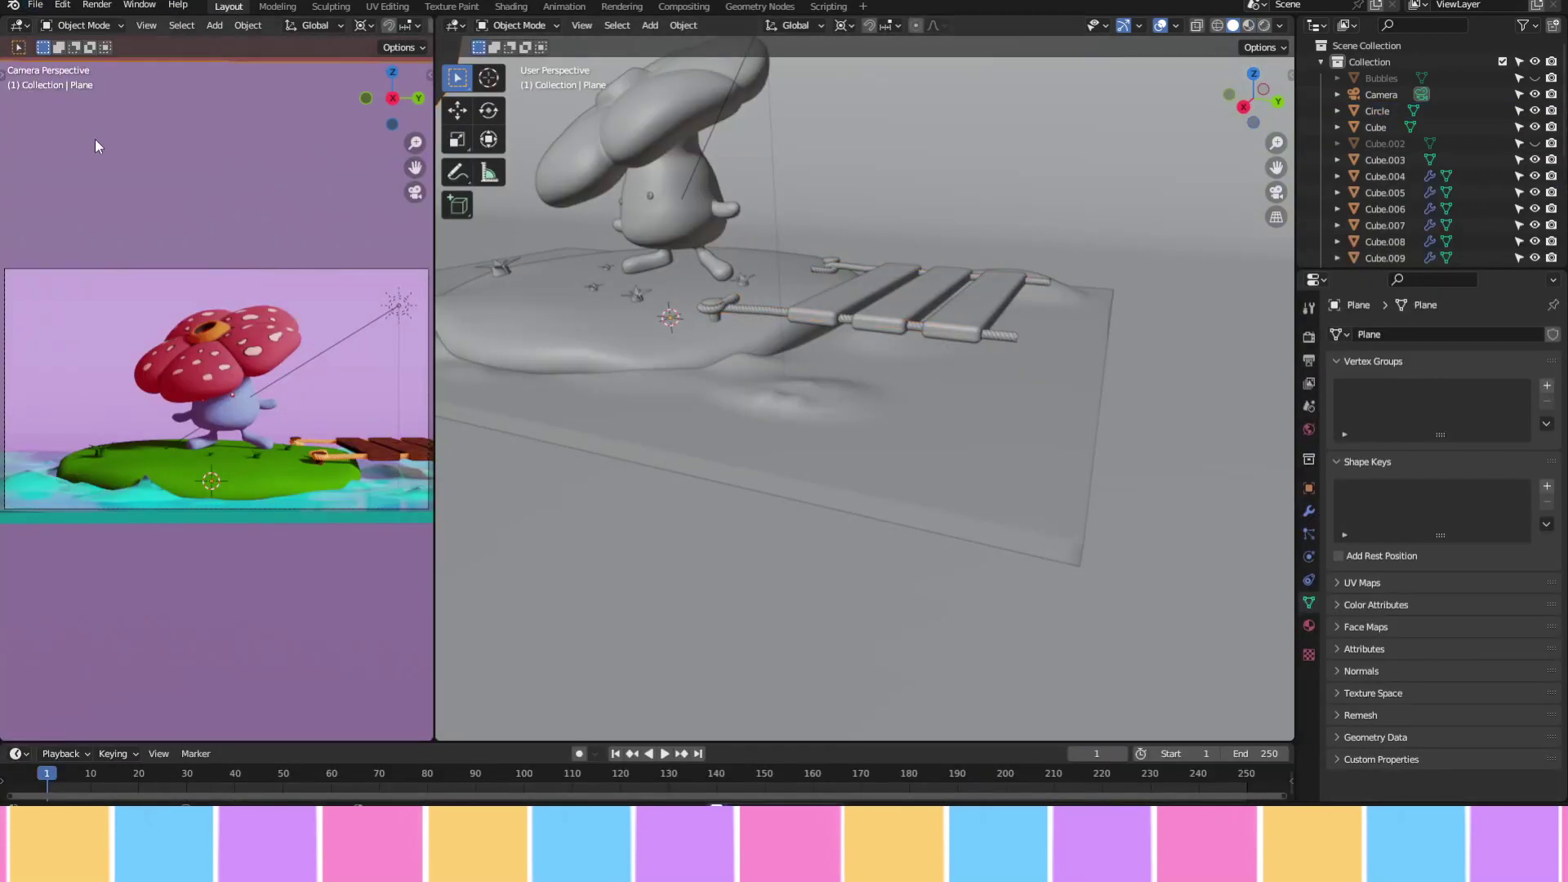
# Switch Vileplume's body Cube into Sculpt Mode
pyautogui.moveTo(898, 425); pyautogui.dragTo(790, 426, button='middle')
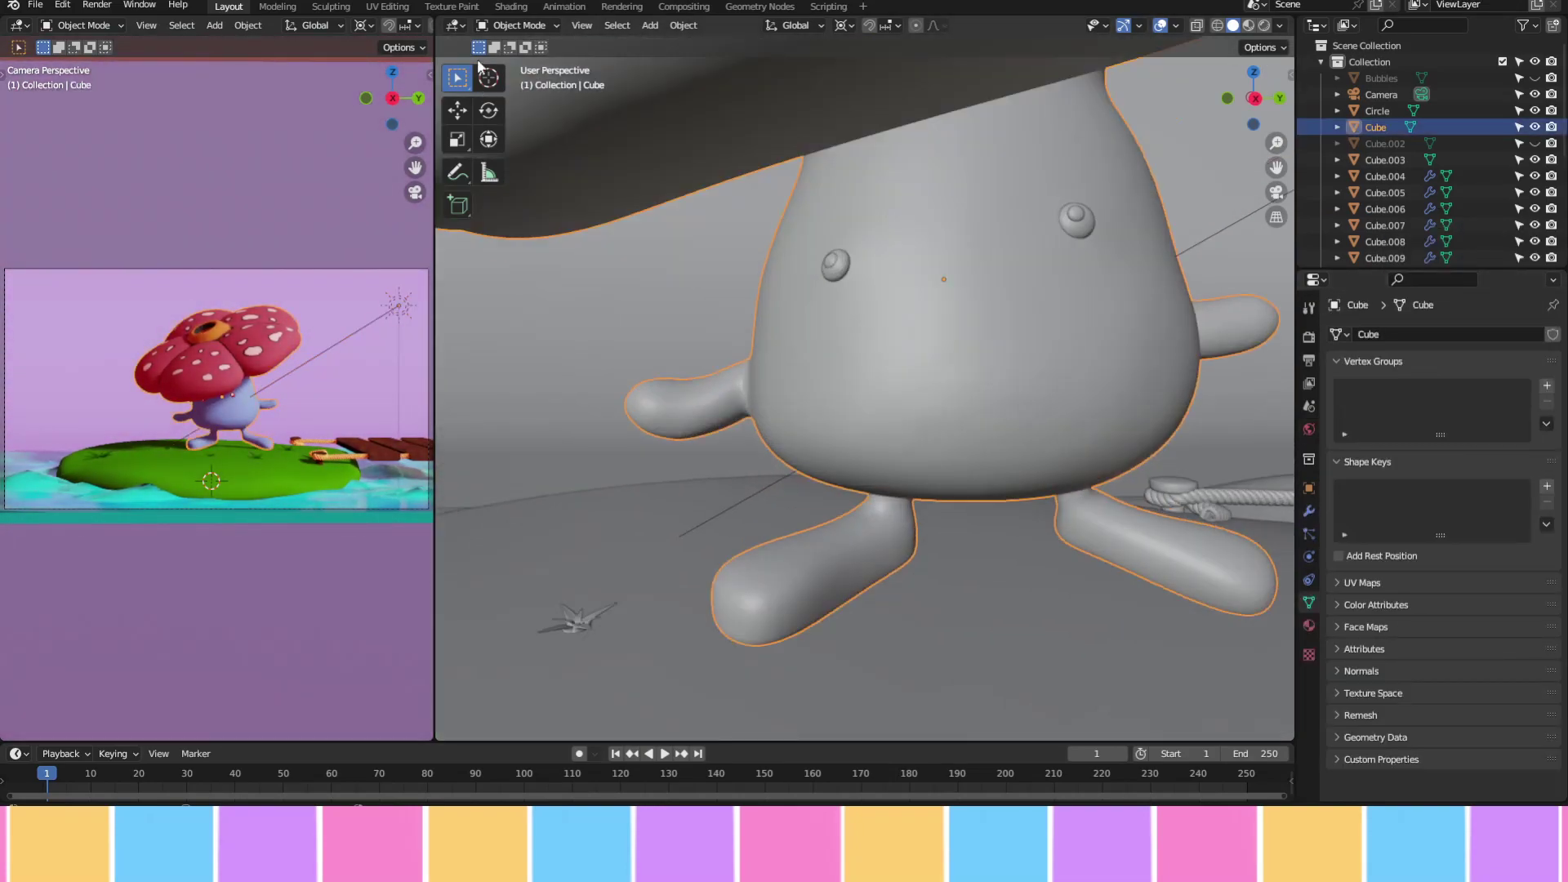
pyautogui.click(515, 26)
pyautogui.click(506, 79)
# Back out of an accidental reference-image selection and return to sculpting the body
pyautogui.scroll(-5, 1535, 169)
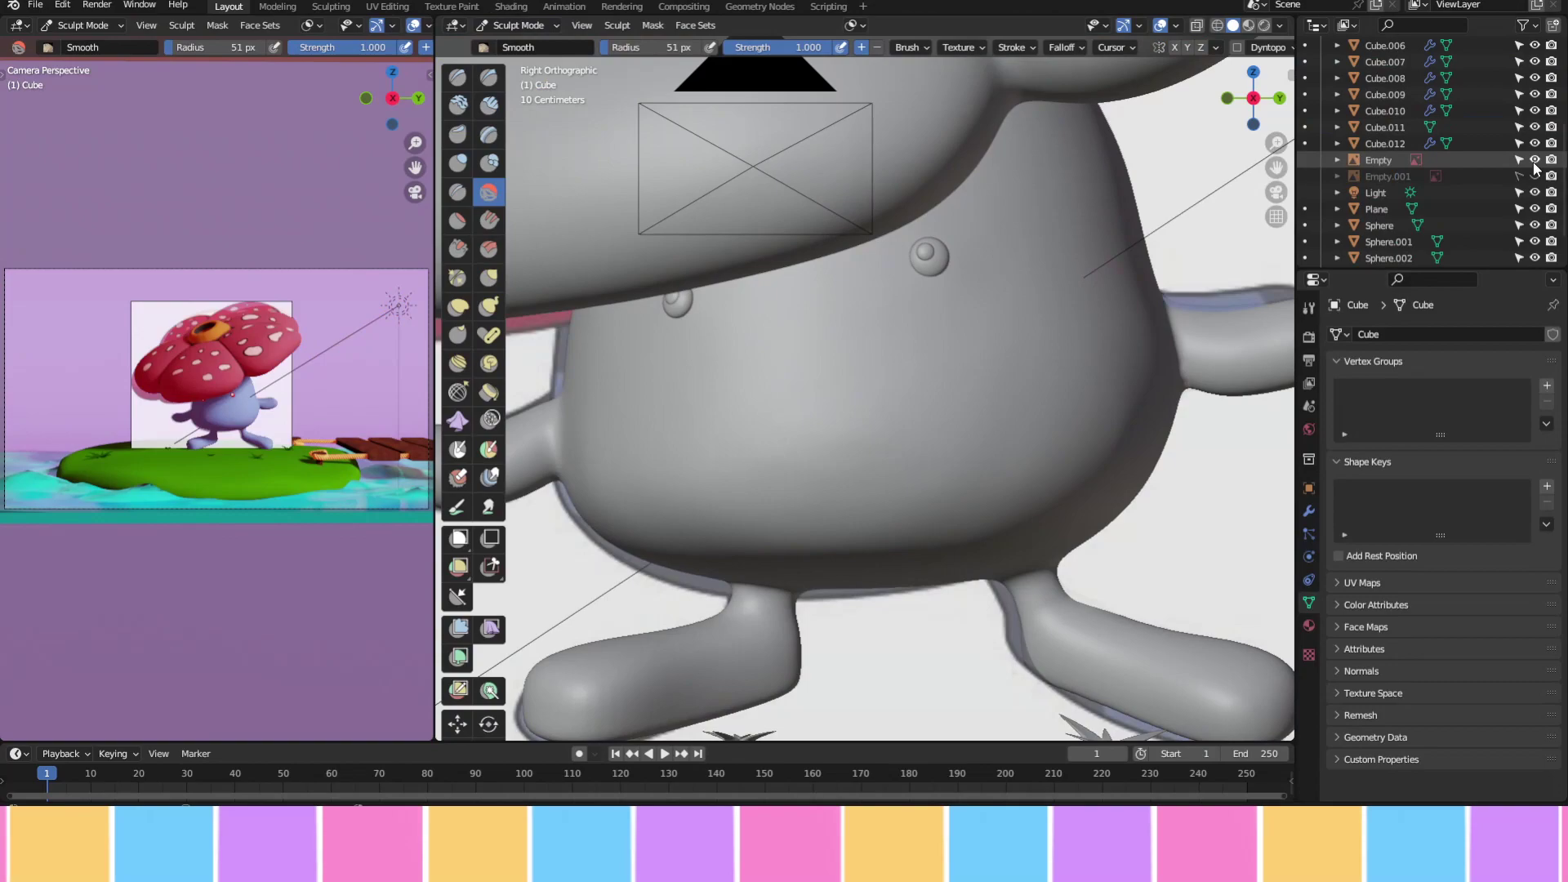
pyautogui.click(1506, 160)
pyautogui.press('Escape')
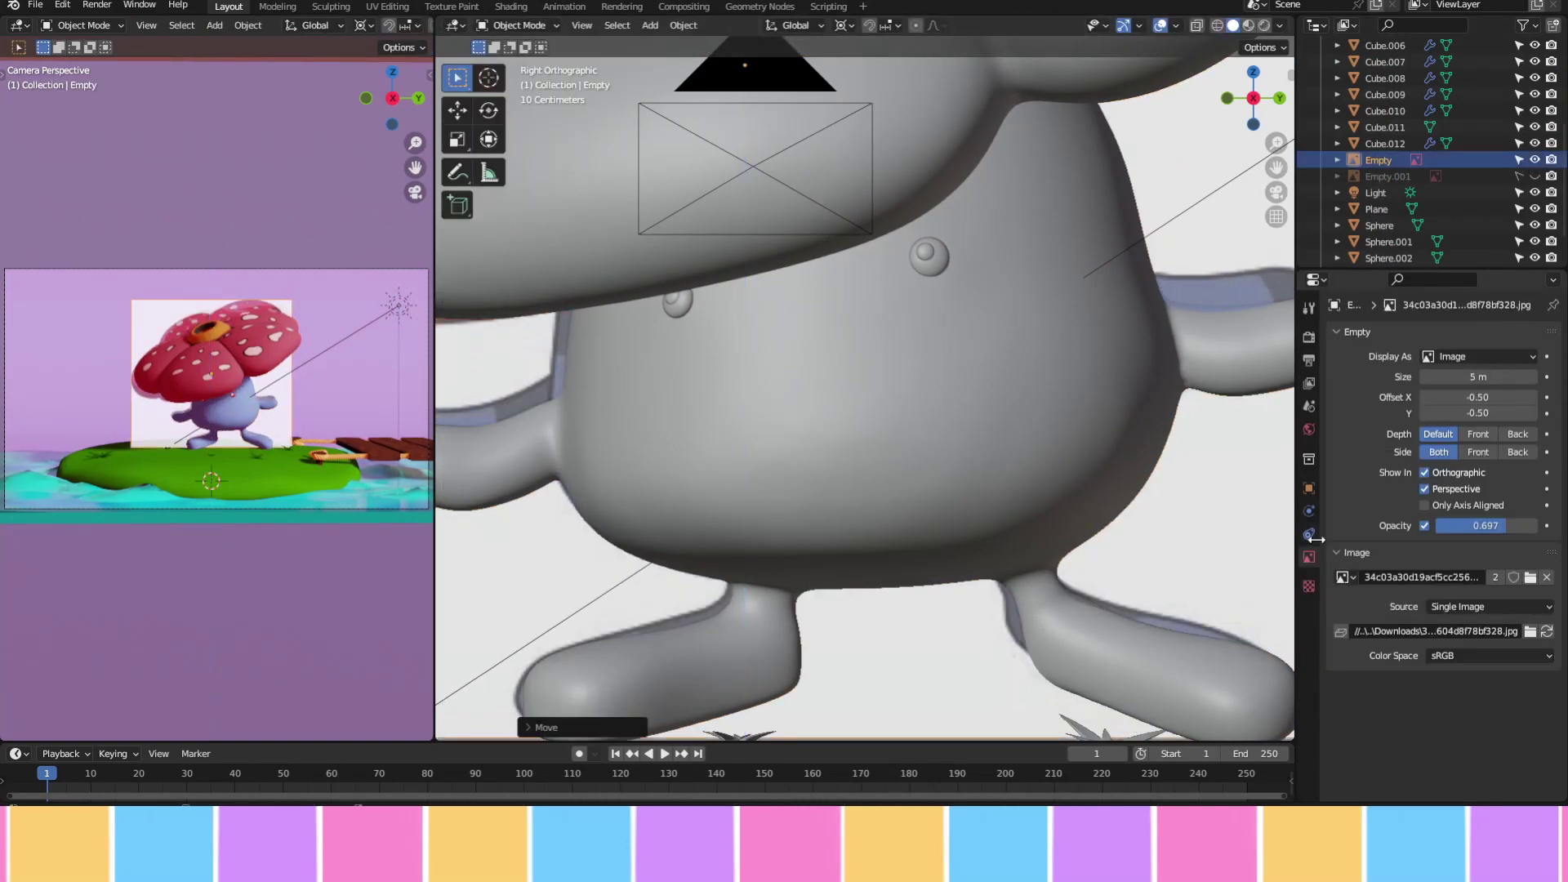
pyautogui.hotkey('ctrl', 'z')
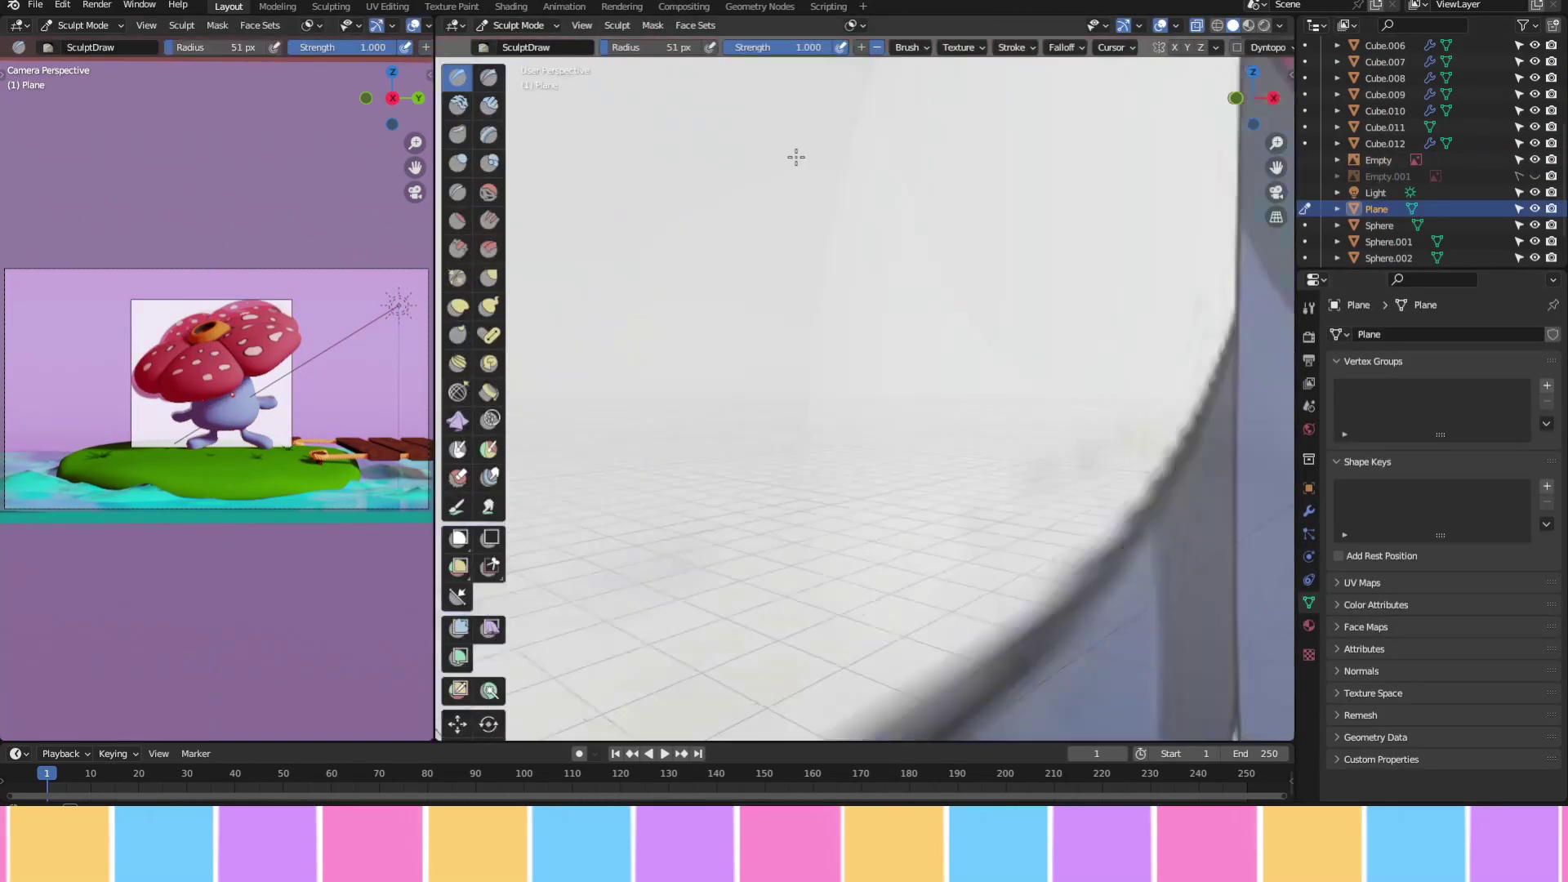
pyautogui.hotkey('ctrl', 'z')
pyautogui.hotkey('ctrl', 'z')
pyautogui.hotkey('ctrl', 'z')
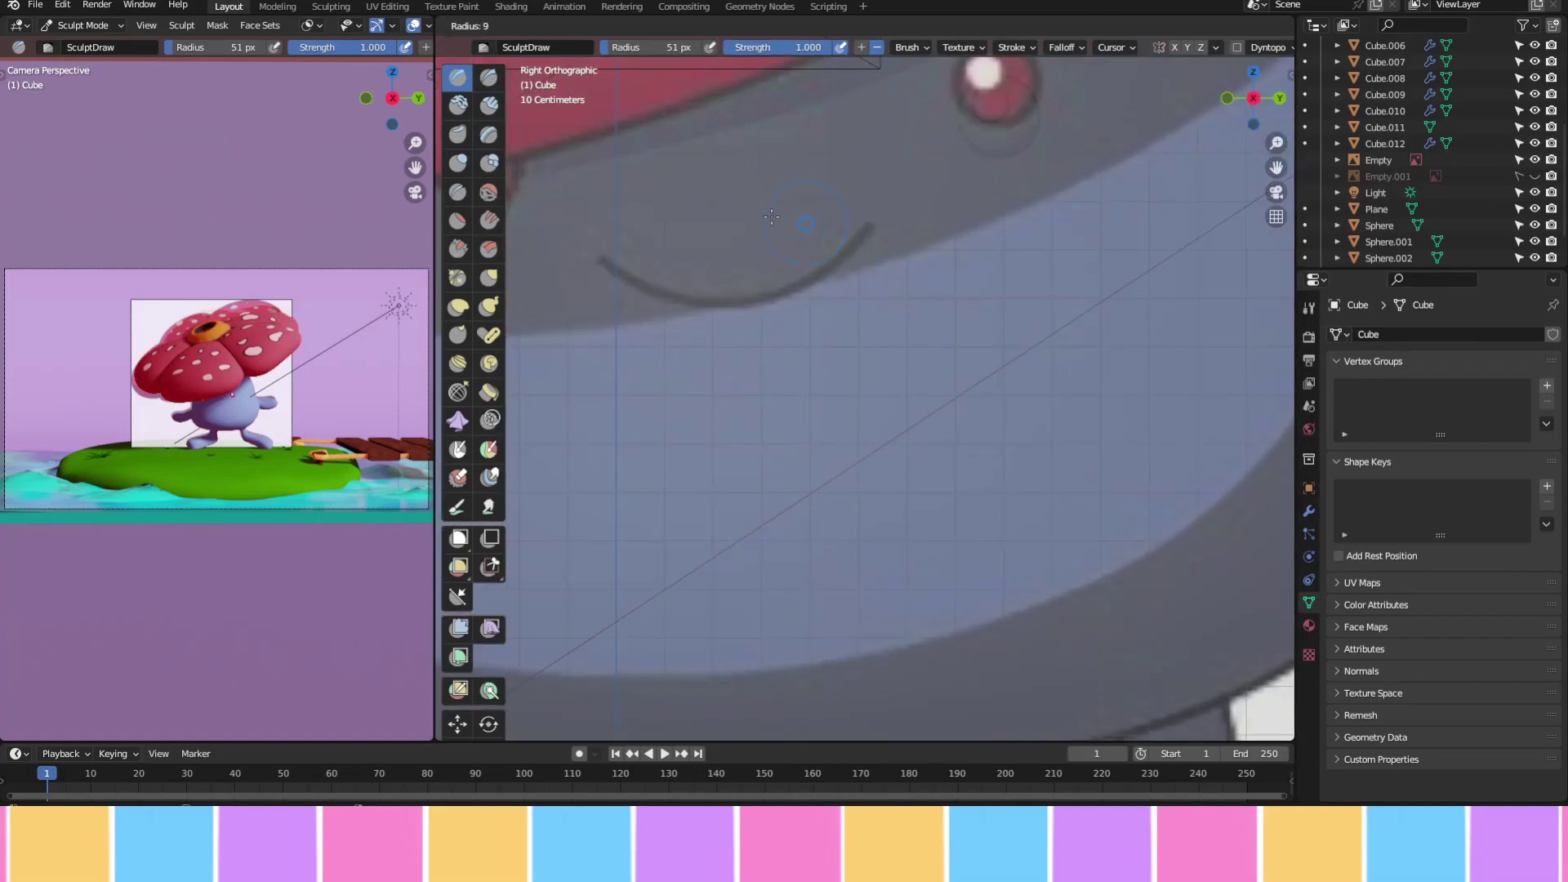
# Set a 10 px brush radius with stroke stabilizing and carve a curved smile groove
pyautogui.click(771, 217)
pyautogui.click(1308, 307)
pyautogui.scroll(-5, 1384, 519)
pyautogui.click(1383, 525)
pyautogui.scroll(-5, 1378, 572)
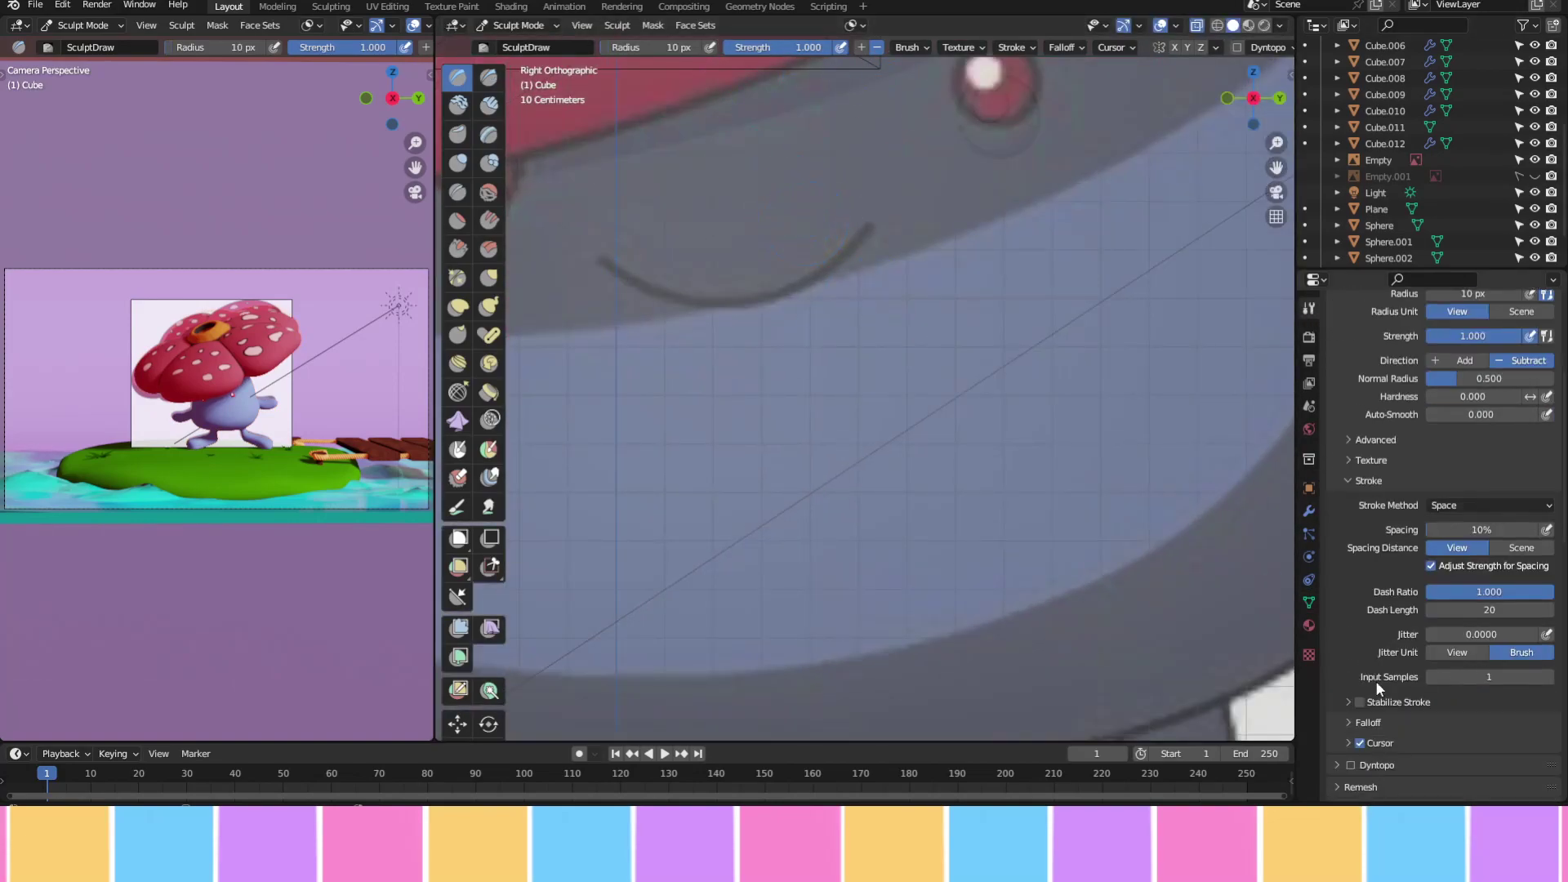
pyautogui.click(1360, 702)
pyautogui.scroll(-1, 1377, 686)
pyautogui.moveTo(605, 258); pyautogui.dragTo(649, 295)
pyautogui.moveTo(885, 228); pyautogui.dragTo(887, 225)
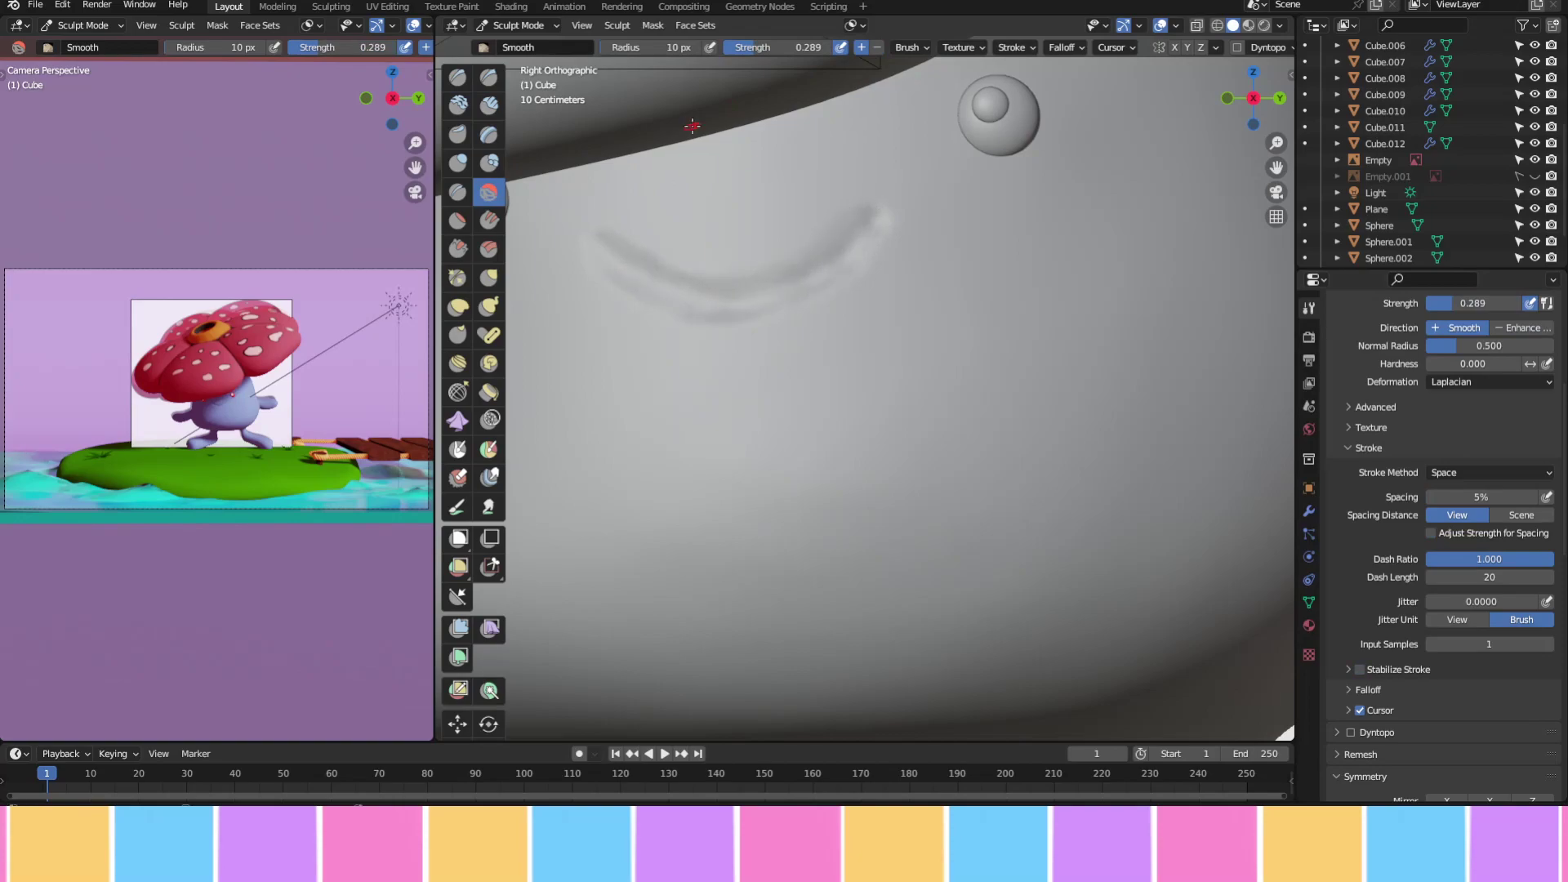
# Smooth the left end of the smile groove, then switch the model to Texture Paint
pyautogui.hotkey('shift', 'c')
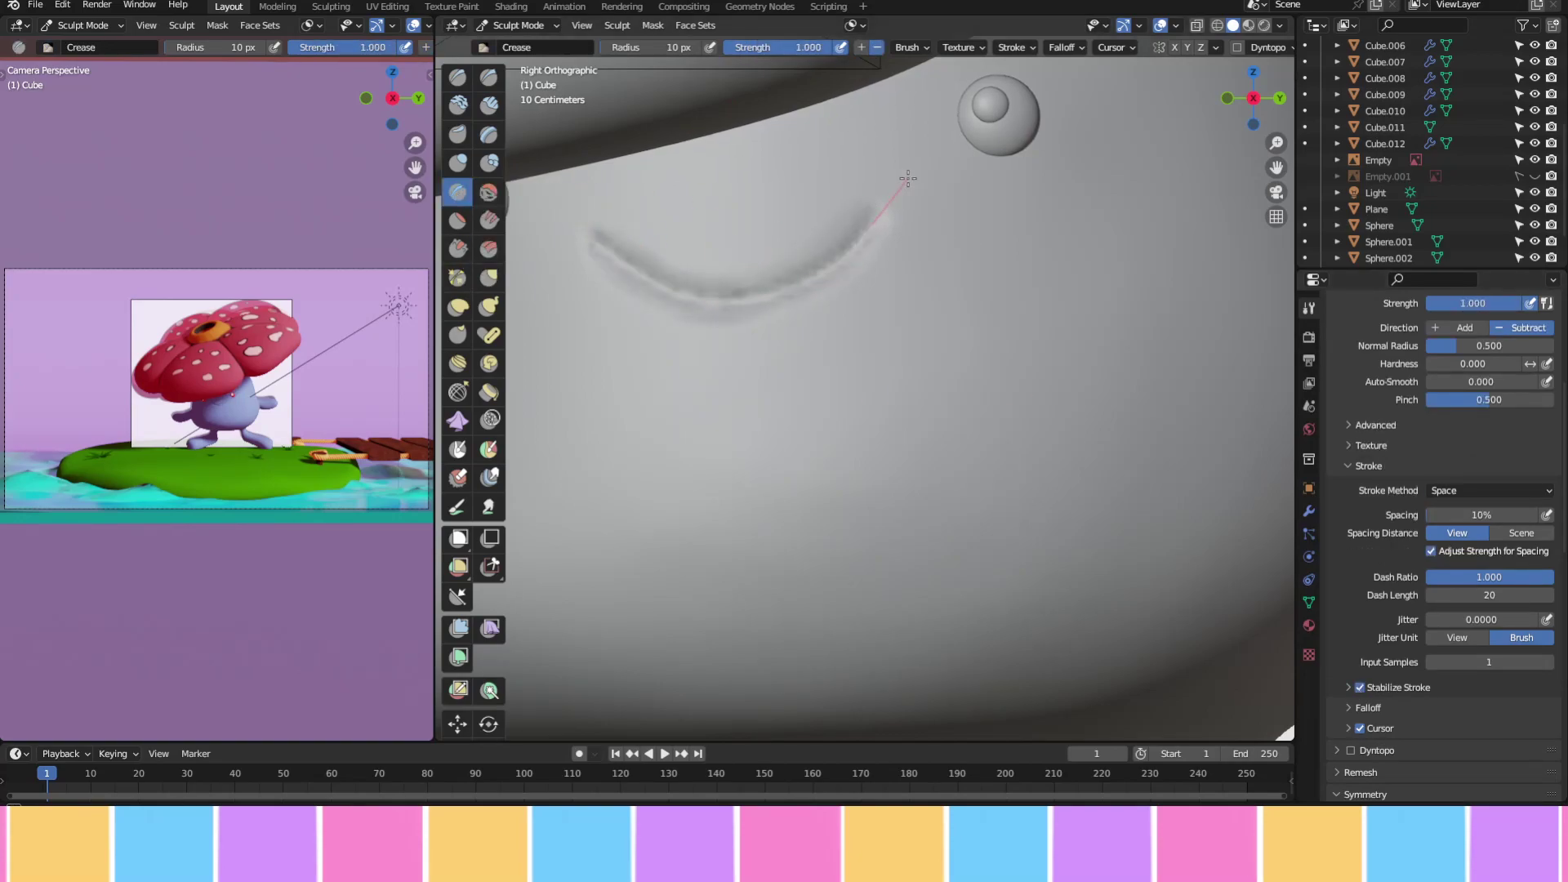
pyautogui.hotkey('shift', 's')
pyautogui.moveTo(606, 245); pyautogui.dragTo(715, 304)
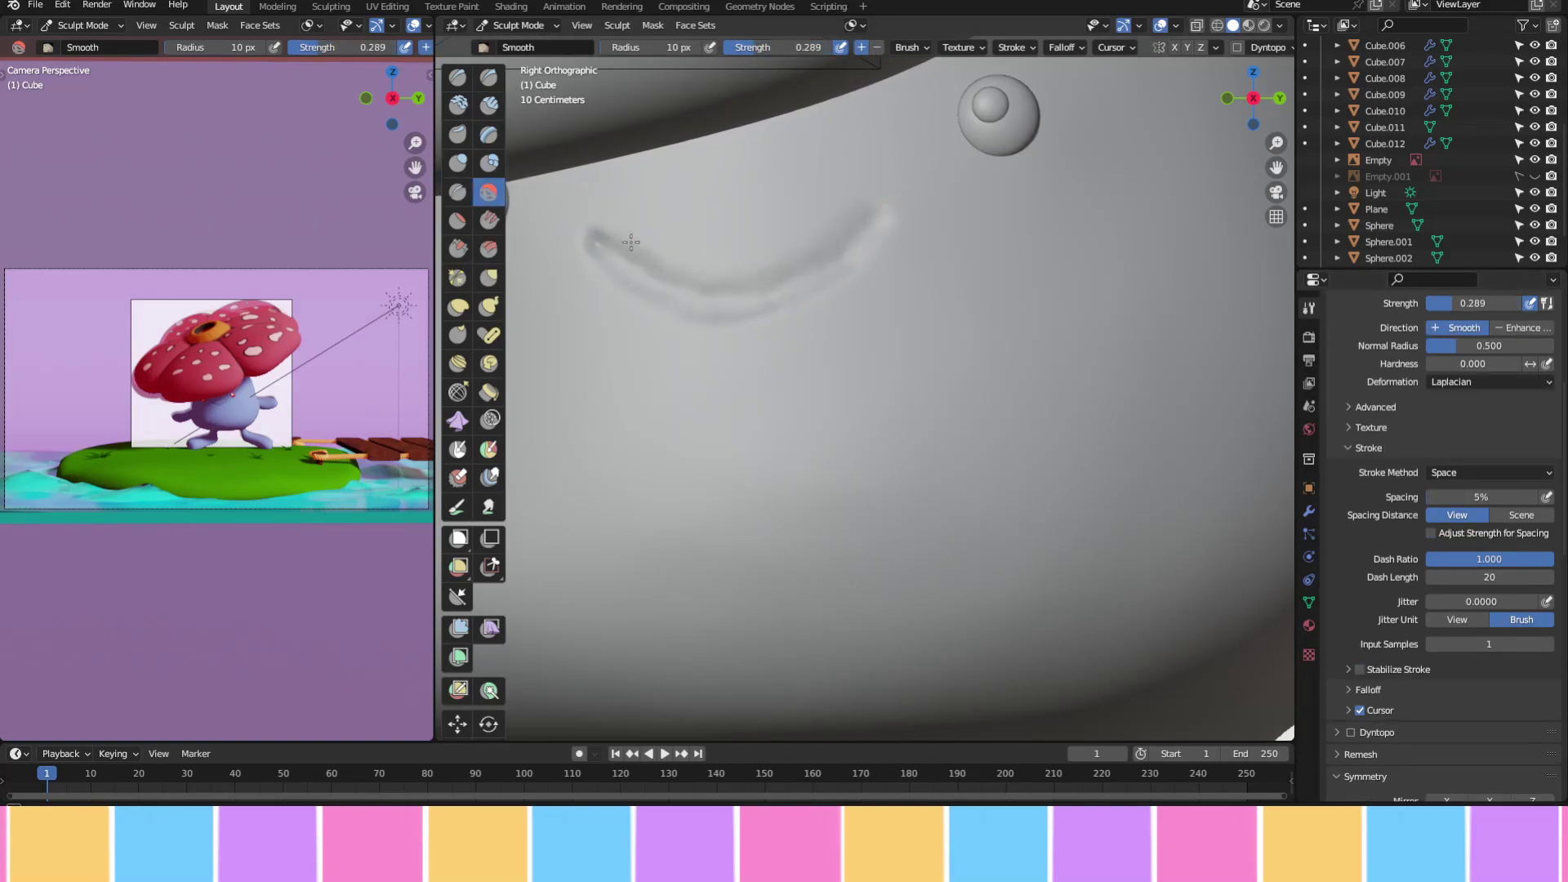
pyautogui.click(519, 25)
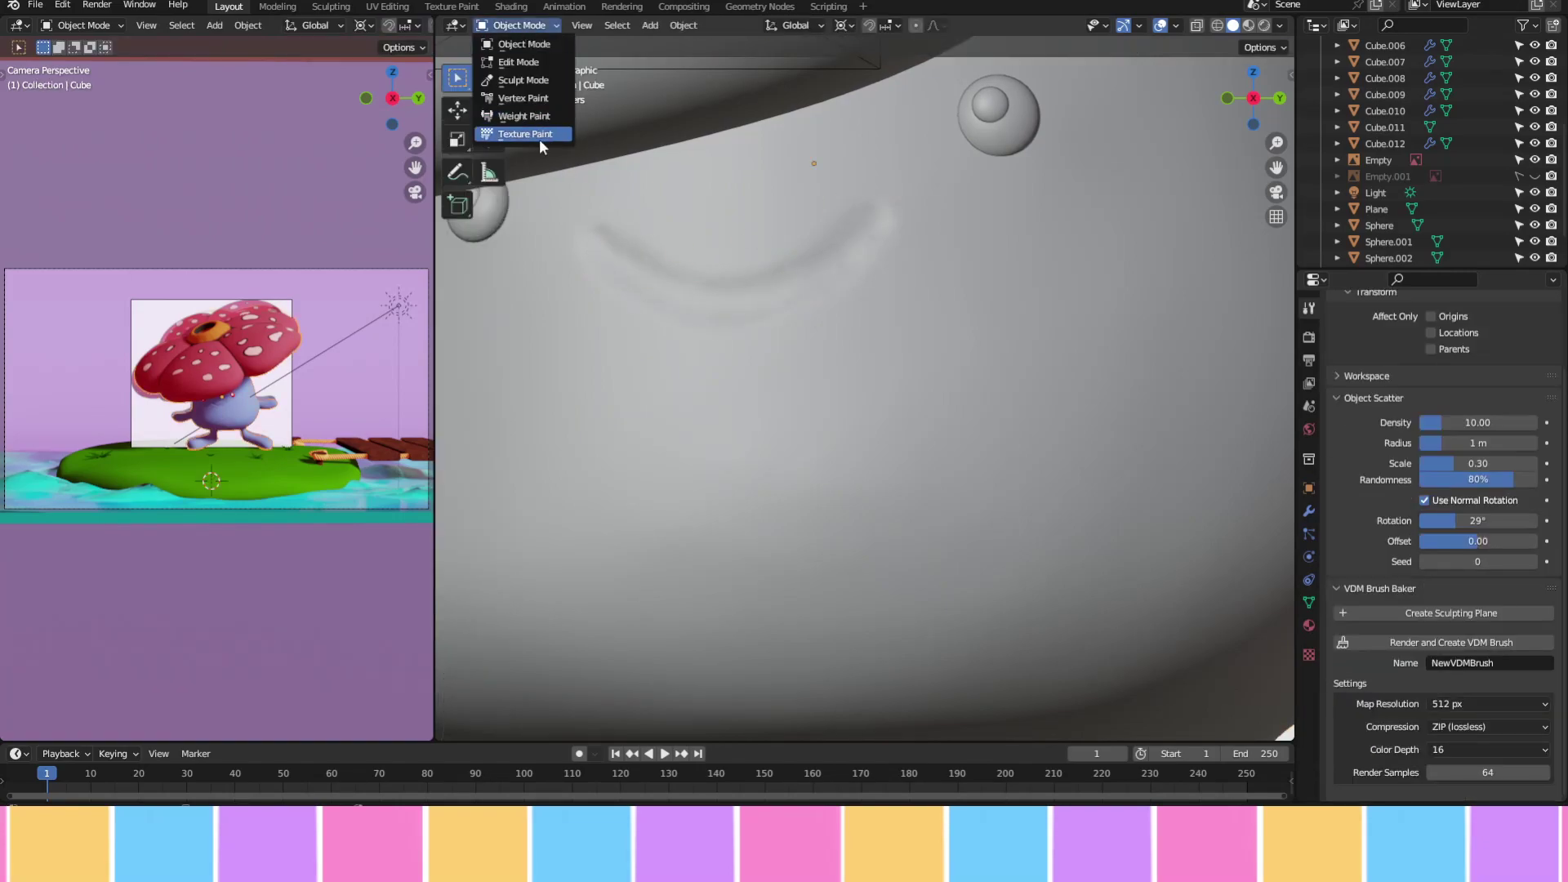
pyautogui.click(526, 128)
# Undo the stray painted stroke and give the bubbles 5872FF emission with IOR 0 in Rendered view
pyautogui.hotkey('ctrl', 'z')
pyautogui.scroll(-10, 1353, 640)
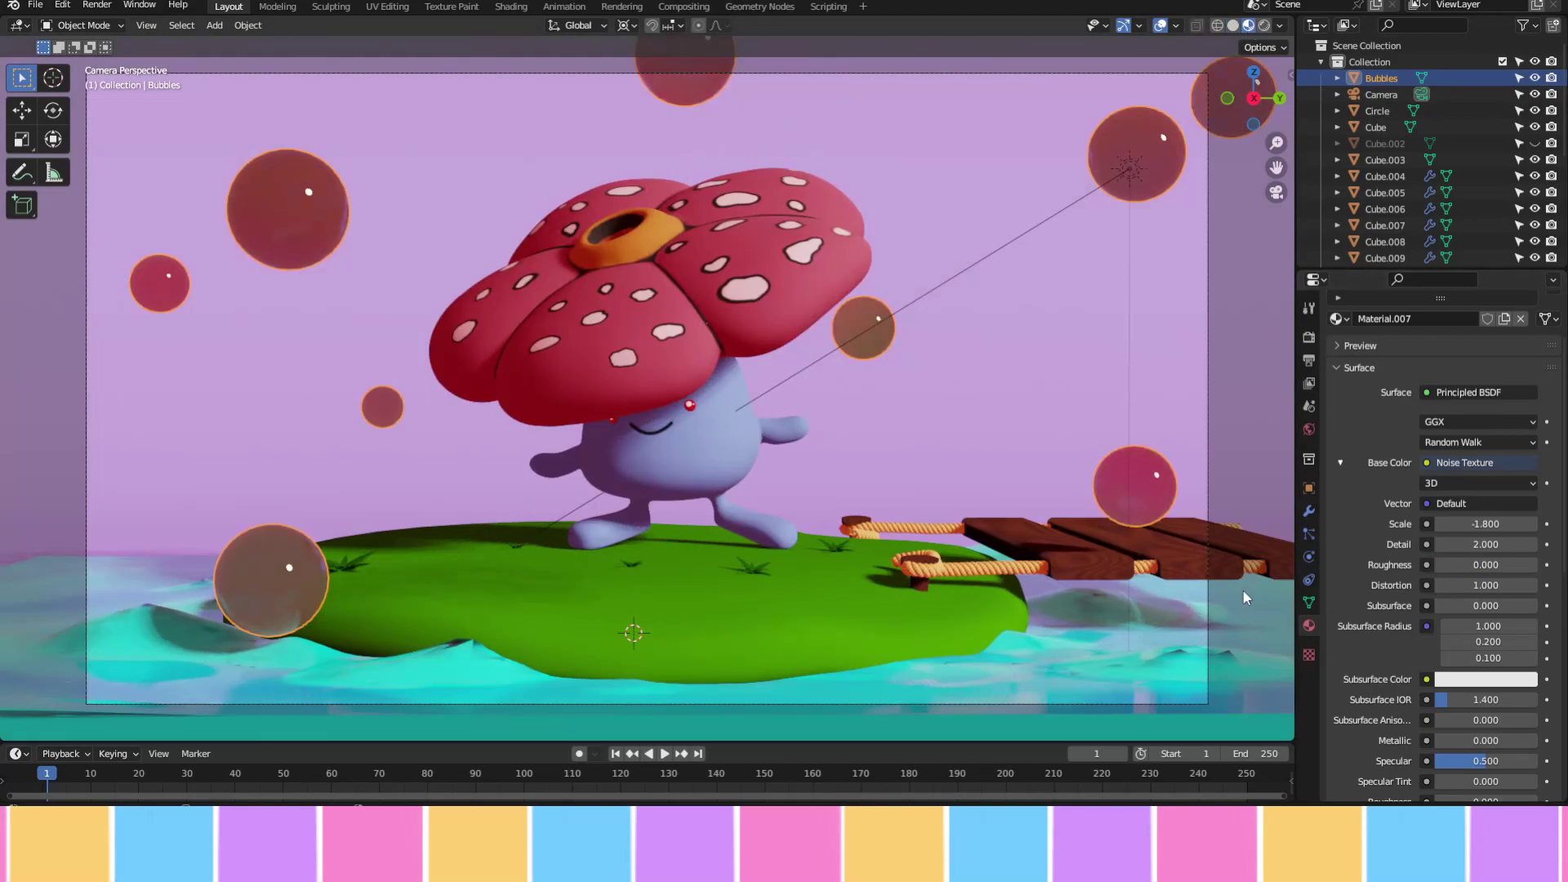
pyautogui.scroll(-6, 1437, 621)
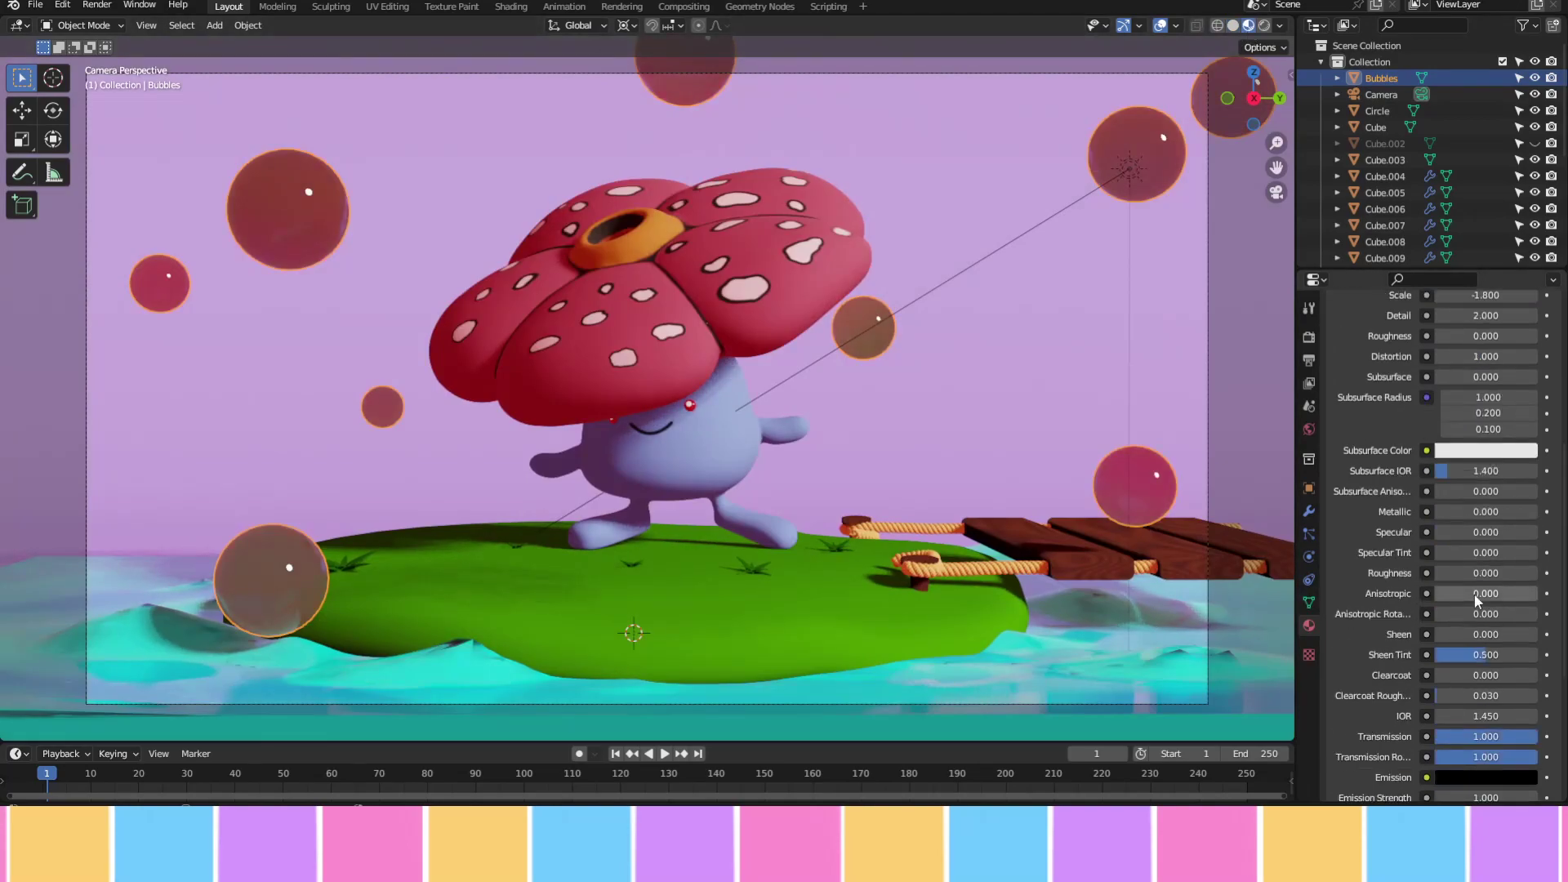
pyautogui.scroll(-7, 1470, 612)
pyautogui.click(1480, 580)
pyautogui.click(1524, 351)
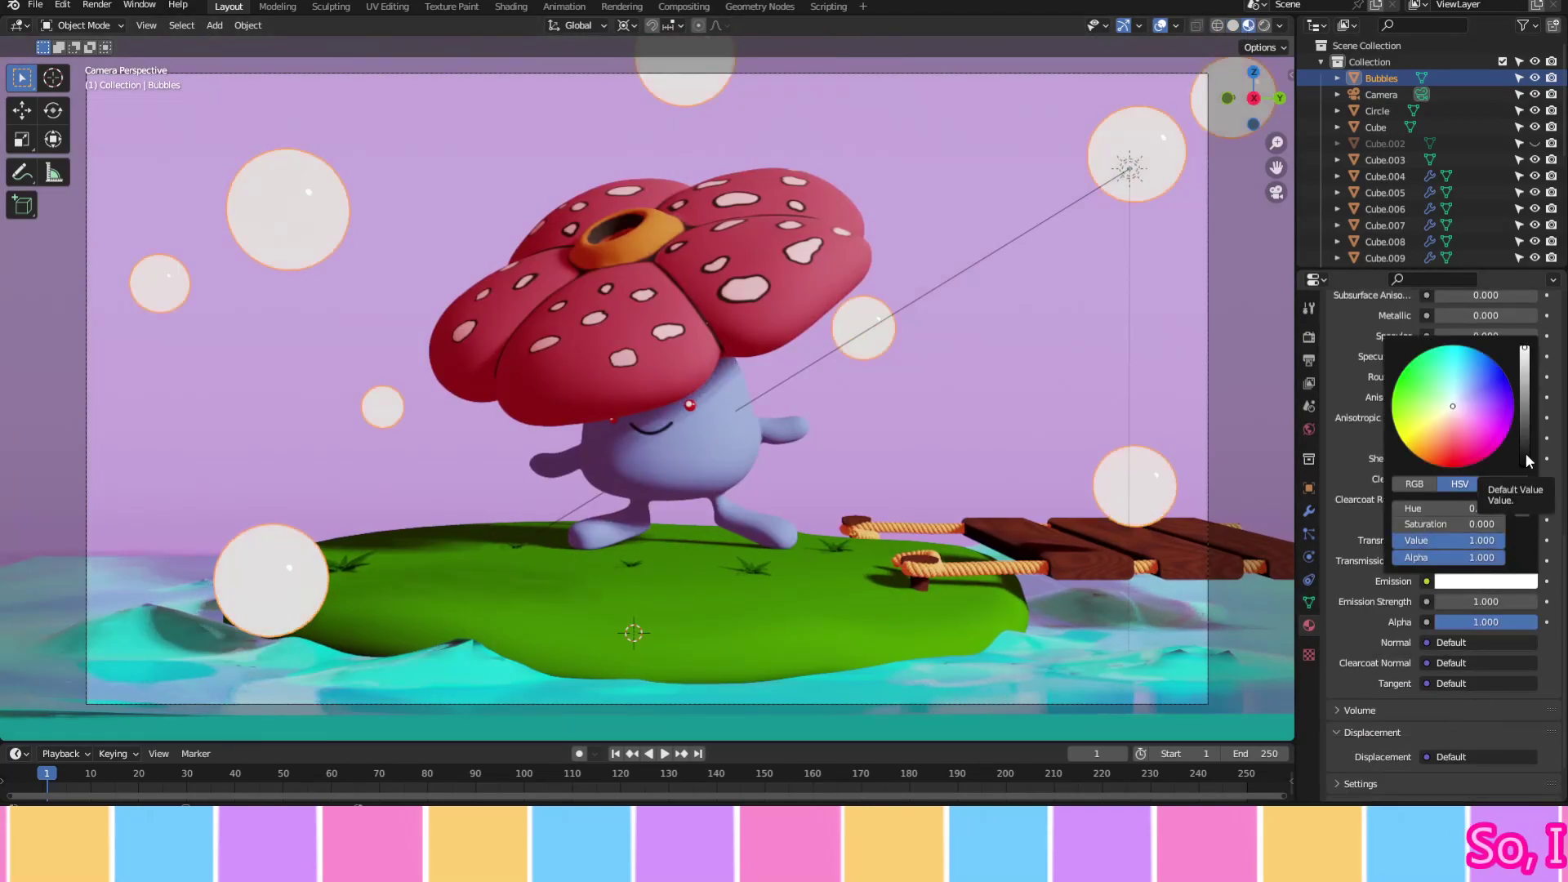
pyautogui.write('5872f')
pyautogui.press('Return')
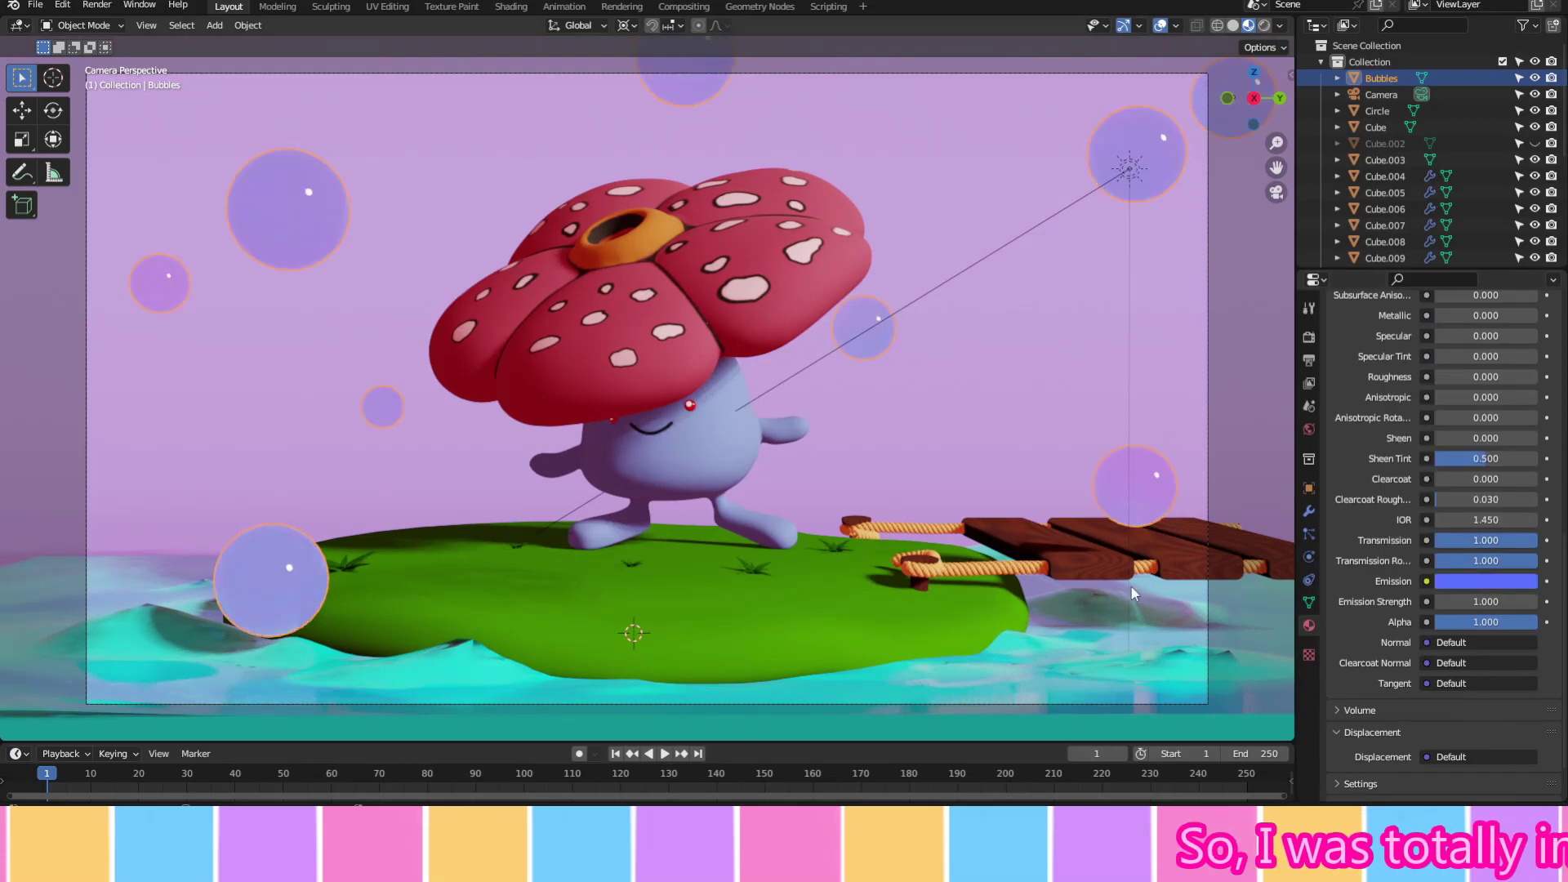
pyautogui.click(1264, 25)
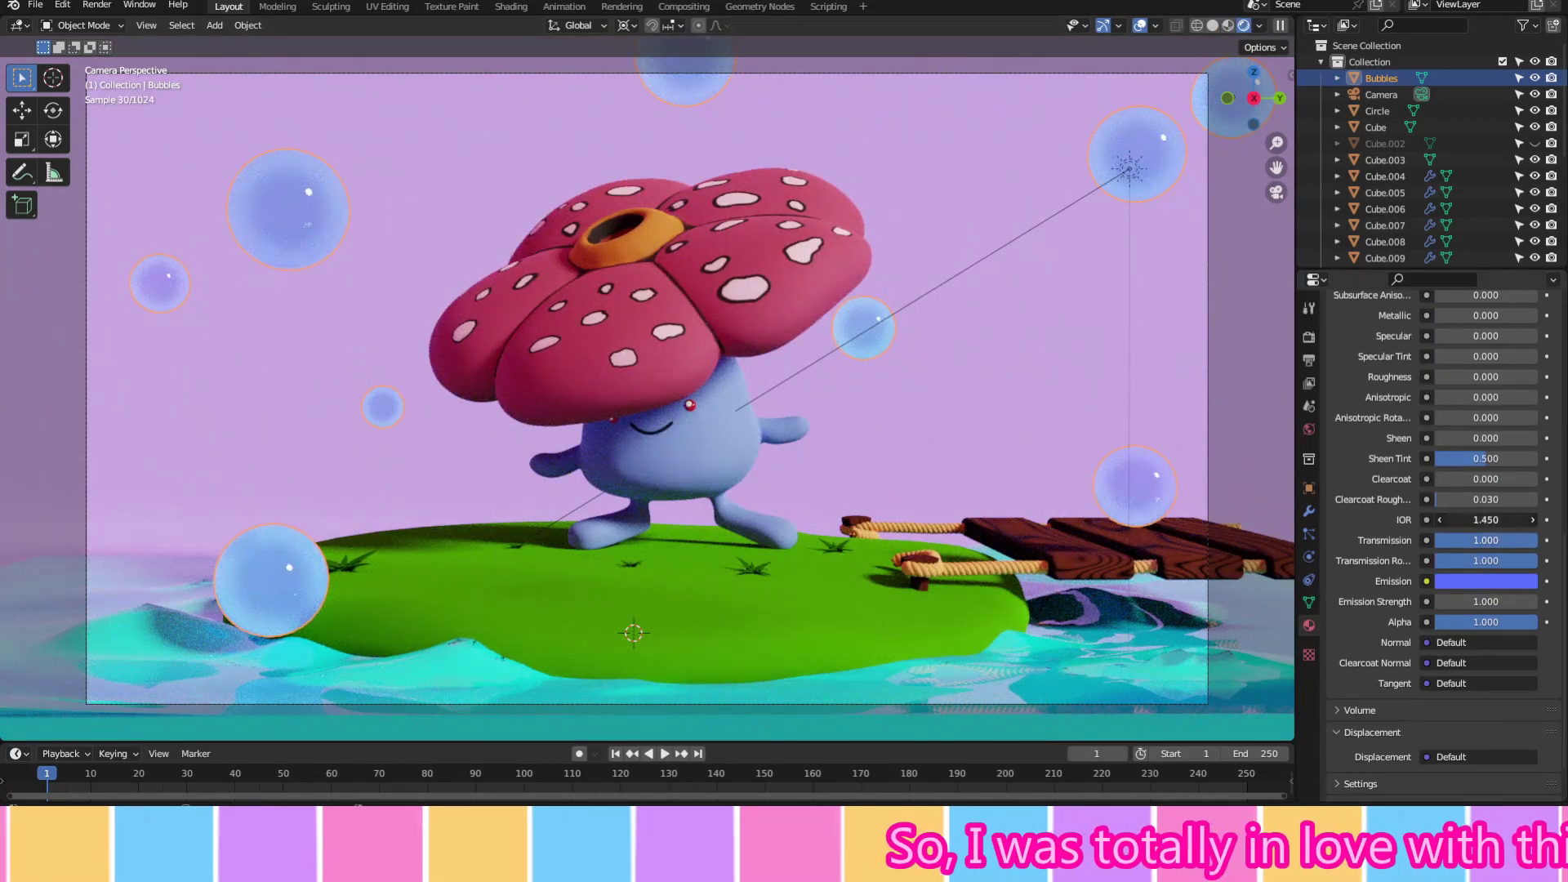
pyautogui.moveTo(1485, 519); pyautogui.dragTo(1437, 520)
pyautogui.click(1485, 581)
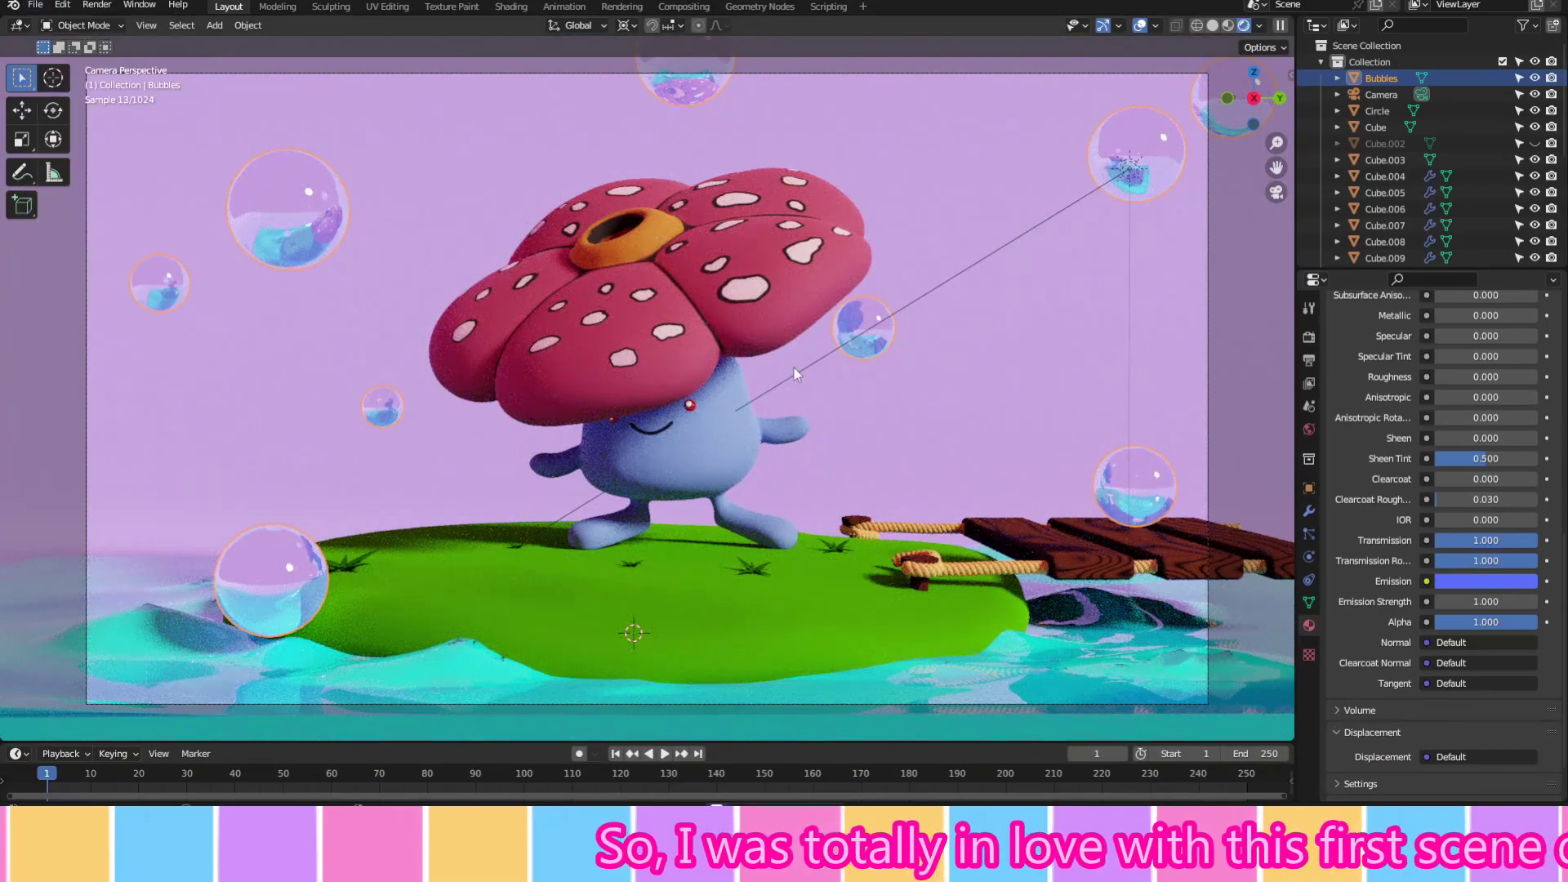
# Recolour the backdrop plane's Base Color to peach-orange FFA26D
pyautogui.click(793, 368)
pyautogui.click(1485, 580)
pyautogui.click(1417, 343)
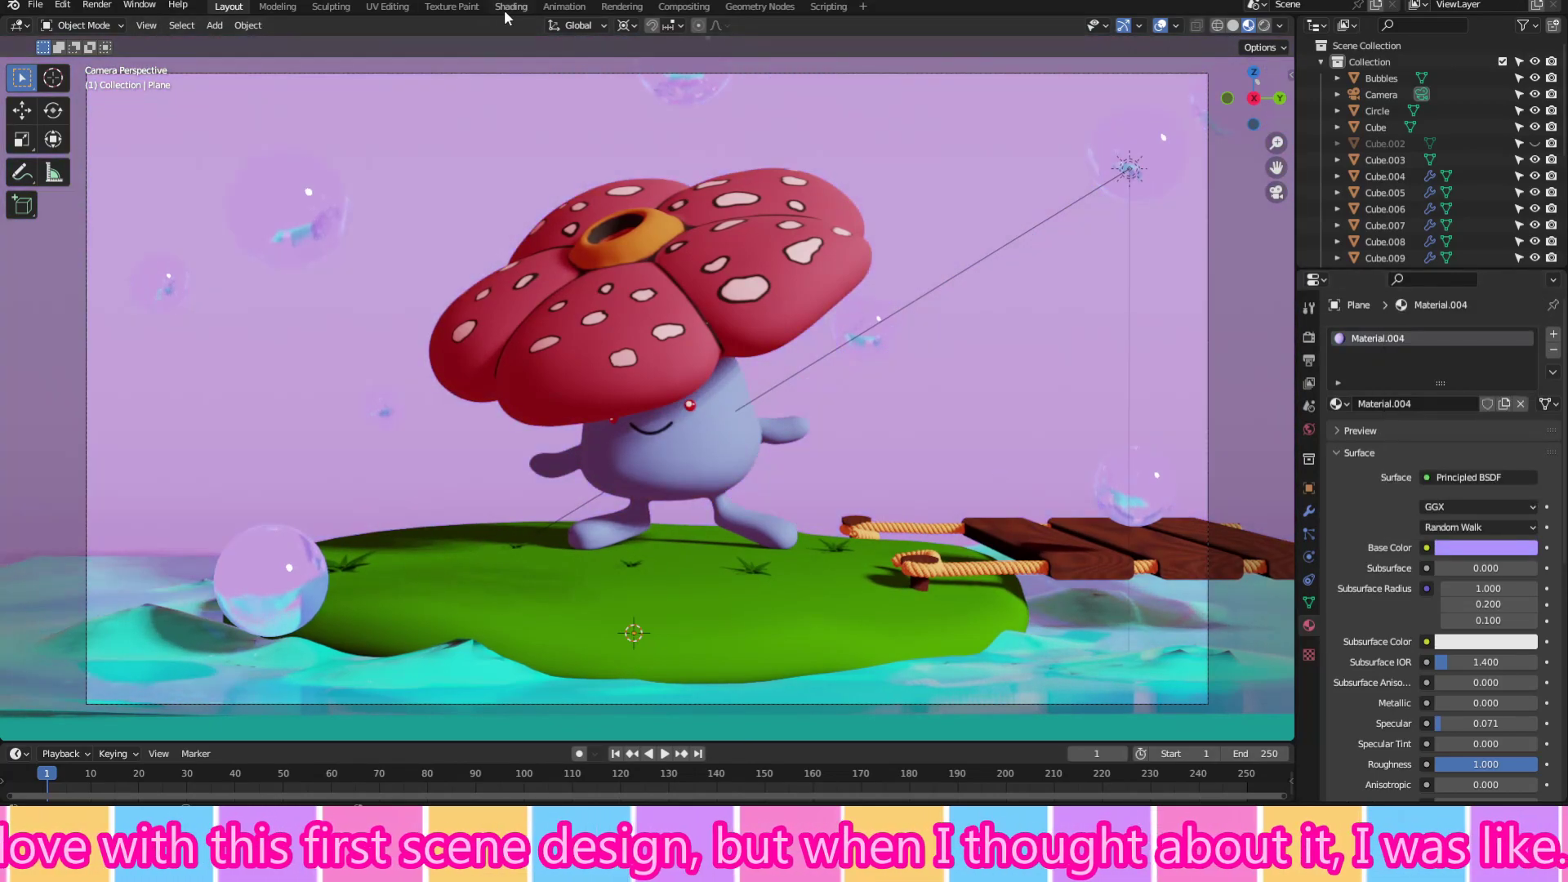
# Set up the plane's Color Ramp stops and move the second stop to 0.677
pyautogui.click(503, 10)
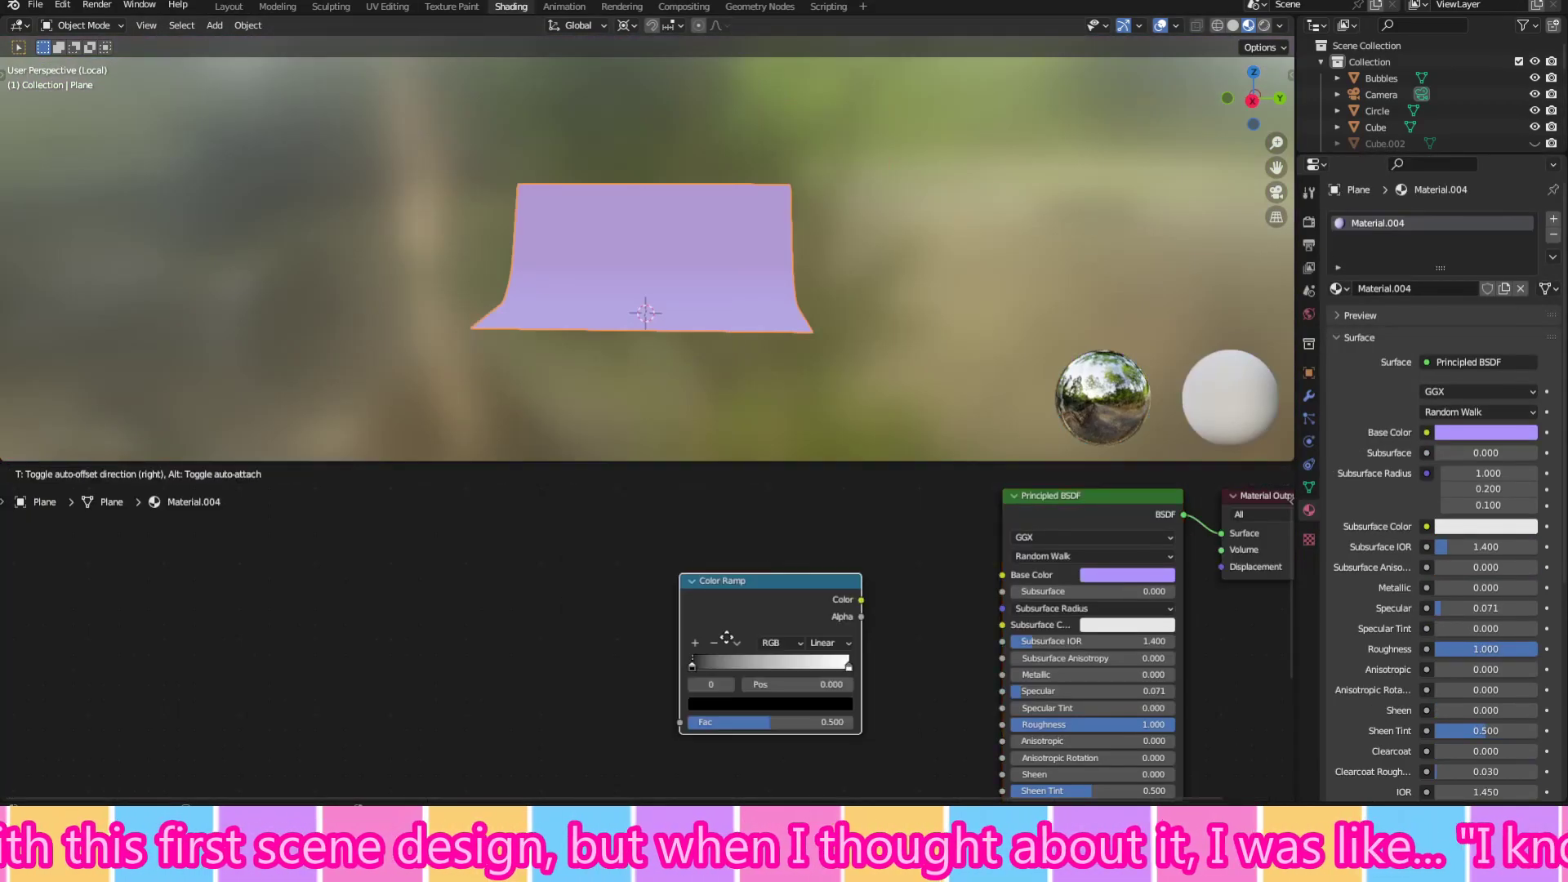
pyautogui.click(816, 670)
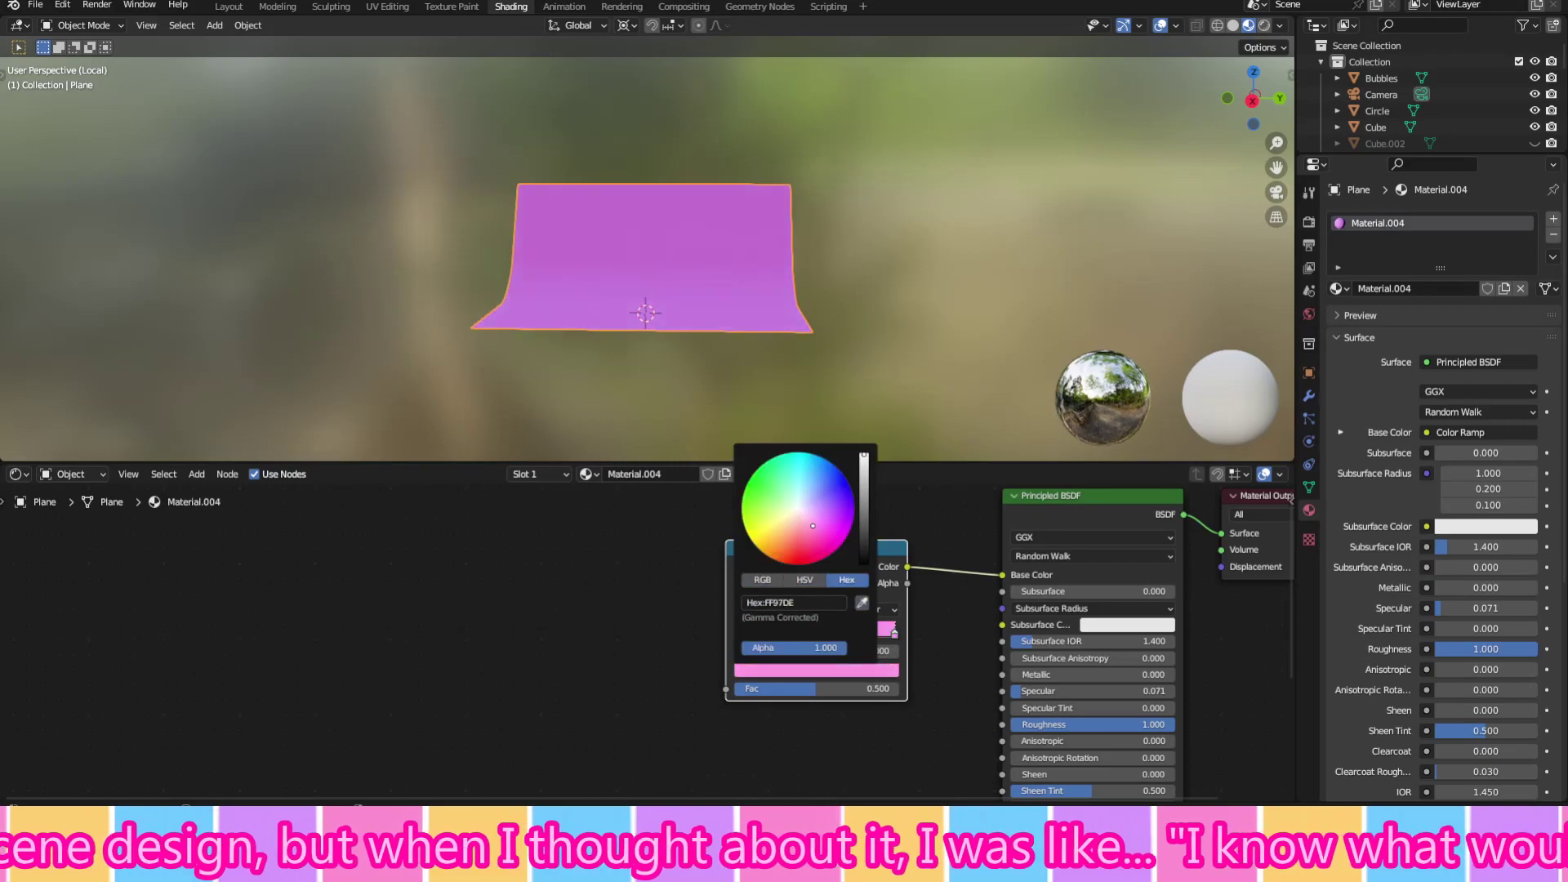
pyautogui.click(816, 670)
pyautogui.click(816, 669)
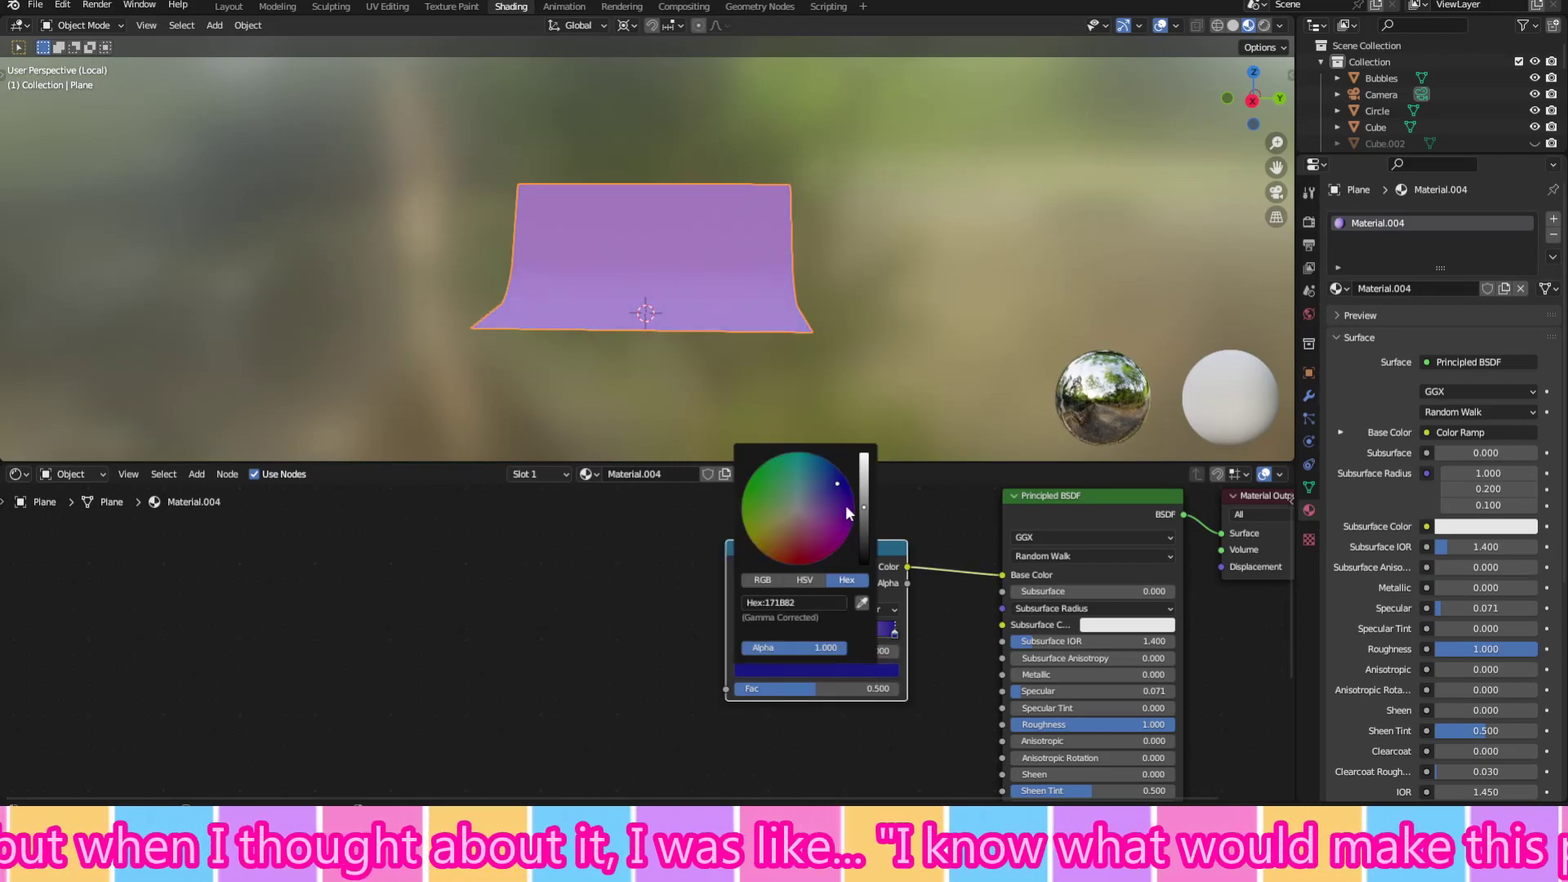
pyautogui.moveTo(895, 633); pyautogui.dragTo(841, 632)
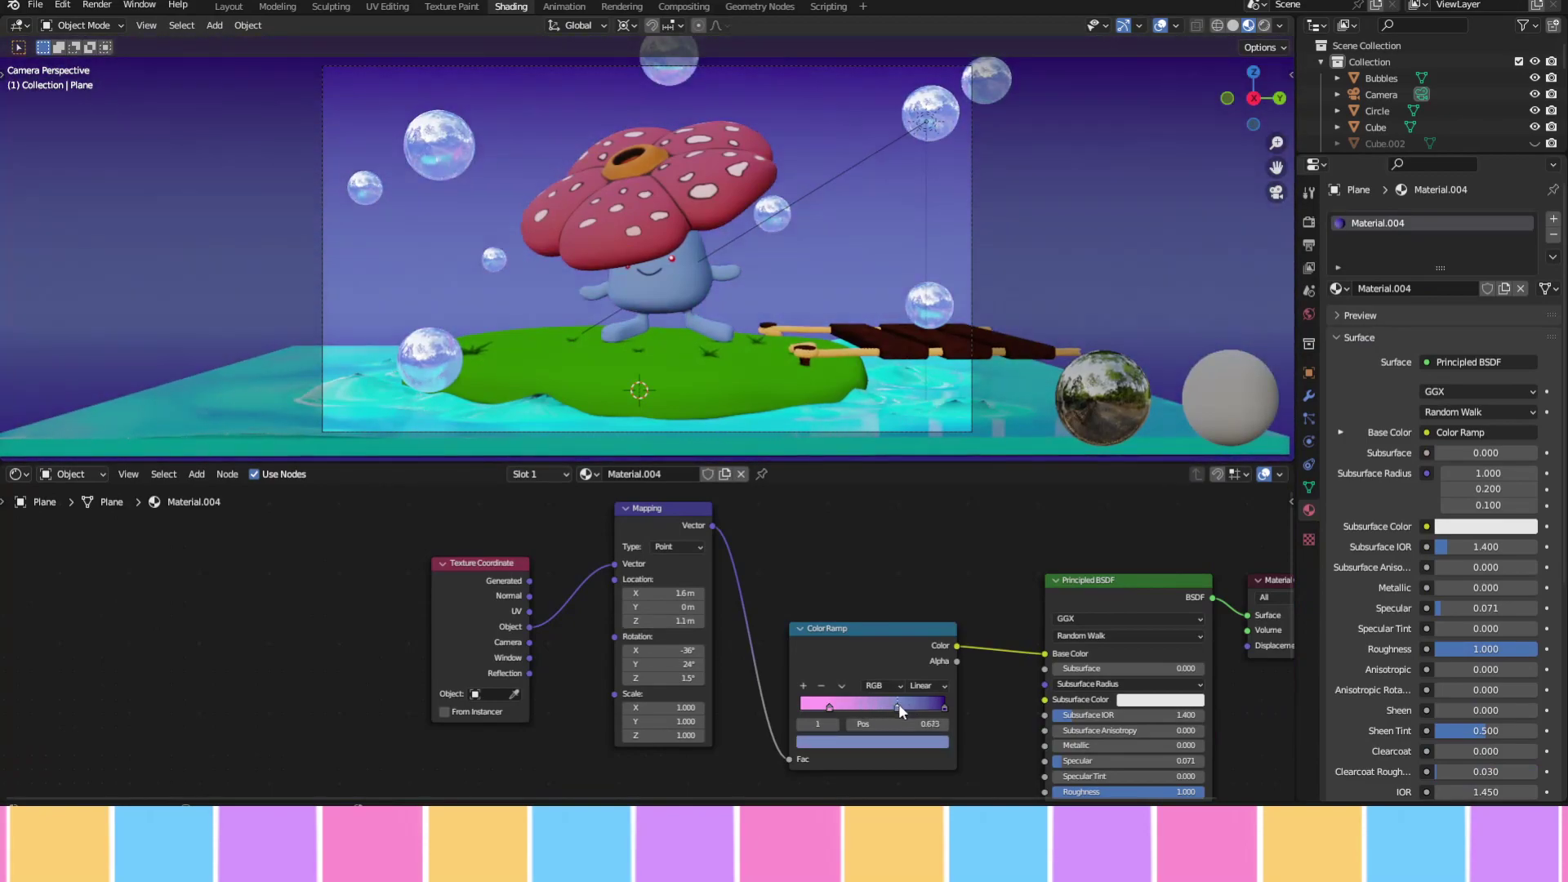
# Rearrange the ramp so it blends from an orange stop to a pink stop near the middle
pyautogui.moveTo(893, 706)
pyautogui.mouseDown()
pyautogui.moveTo(858, 705)
pyautogui.moveTo(927, 707)
pyautogui.moveTo(801, 706)
pyautogui.mouseUp()
pyautogui.click(945, 706)
pyautogui.click(872, 741)
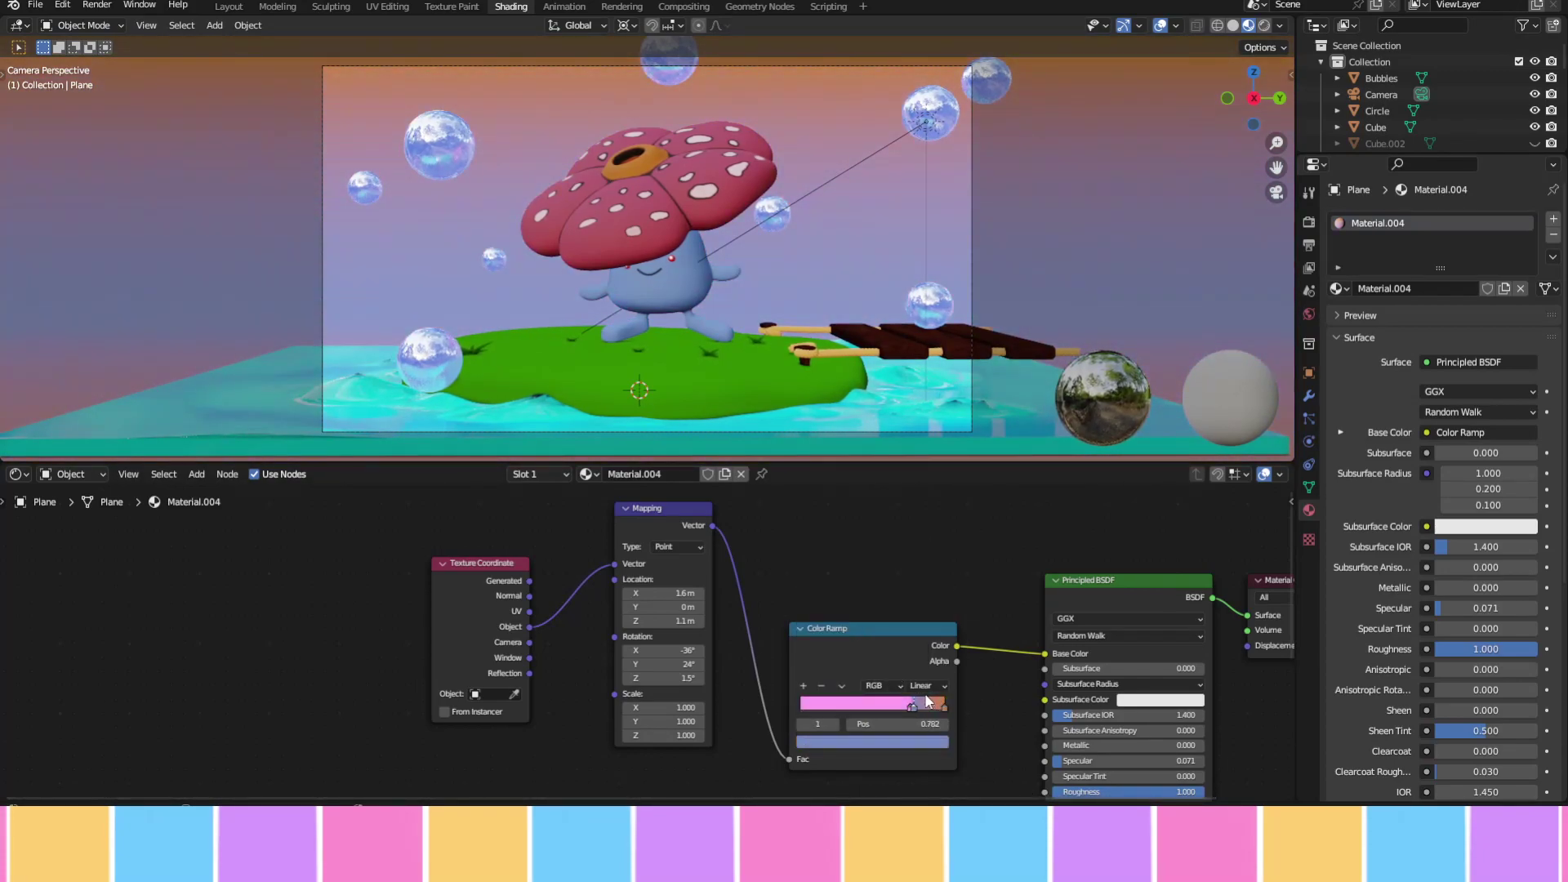
pyautogui.click(943, 706)
pyautogui.moveTo(908, 707); pyautogui.dragTo(882, 707)
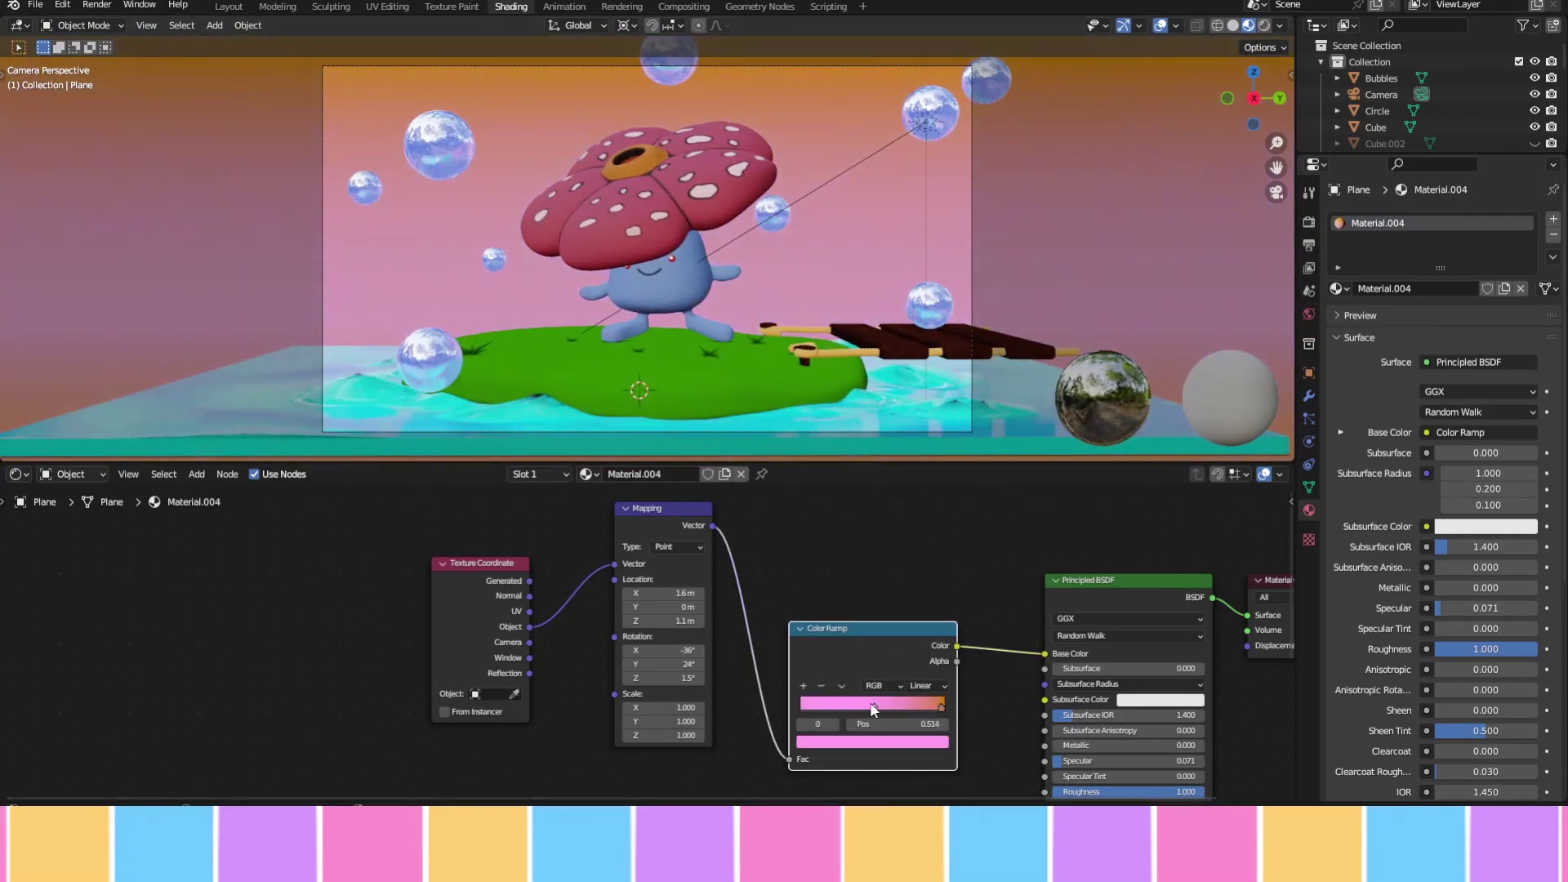
pyautogui.click(872, 742)
pyautogui.click(872, 741)
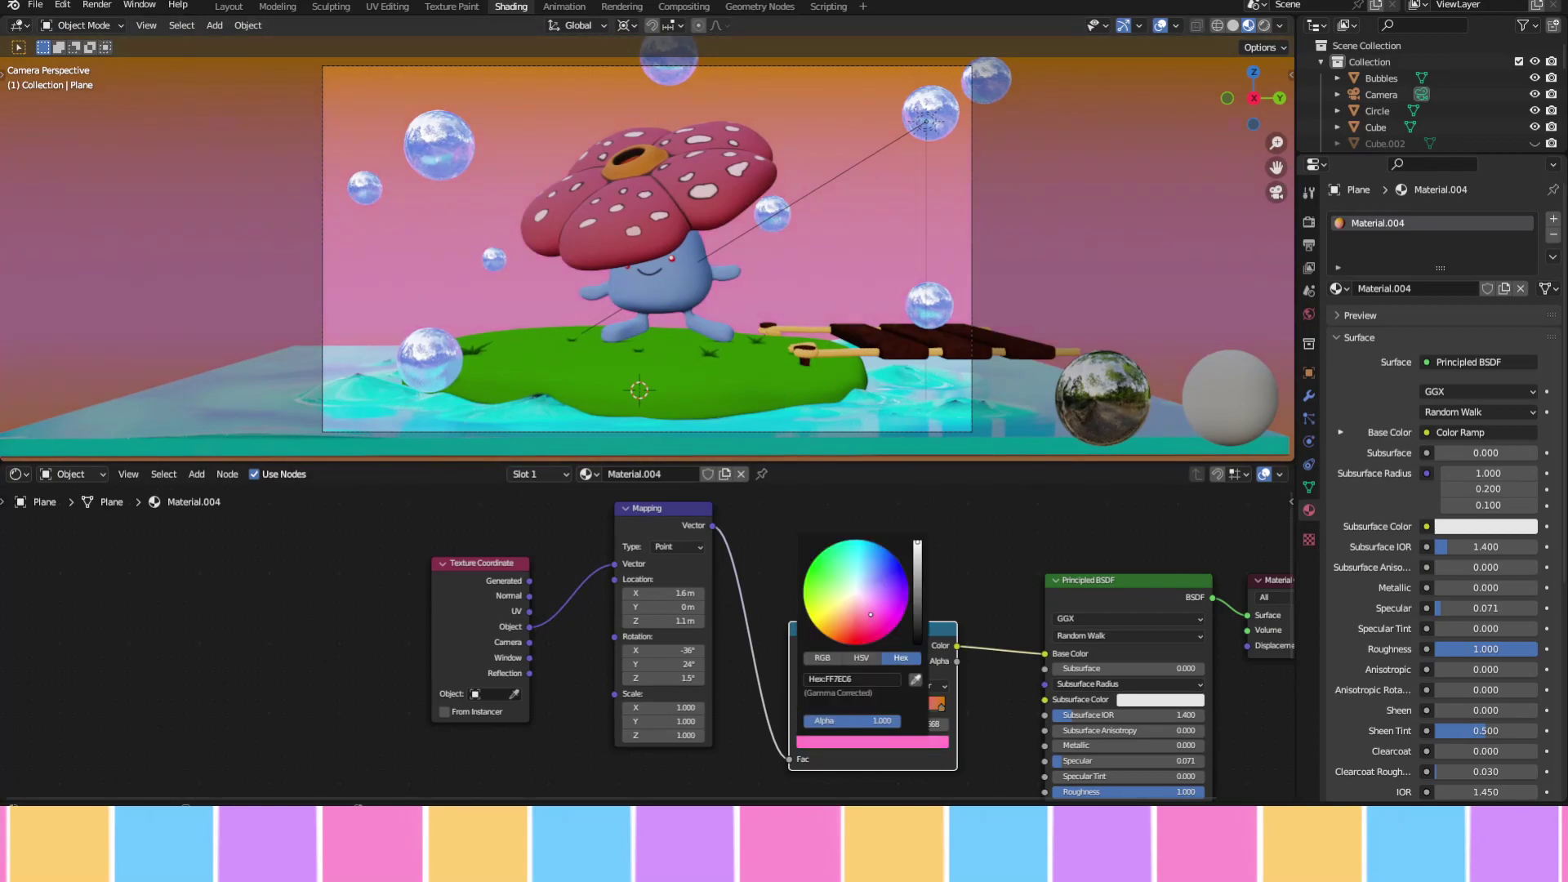
pyautogui.click(872, 742)
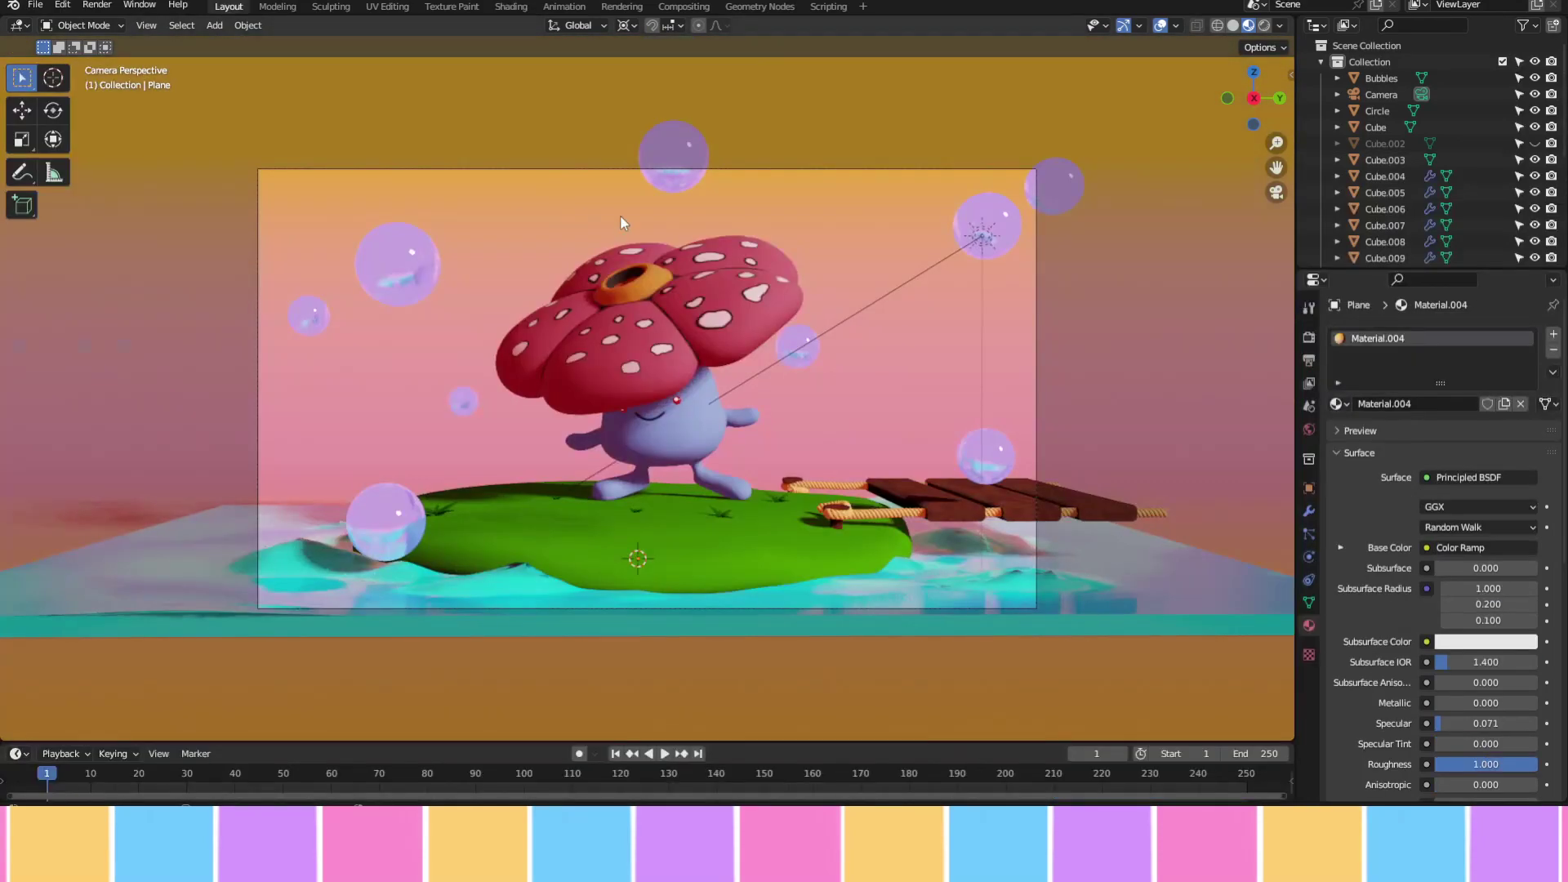
# Warm the scene light to pale yellow FFD58F and make the bubbles glow pink
pyautogui.click(982, 237)
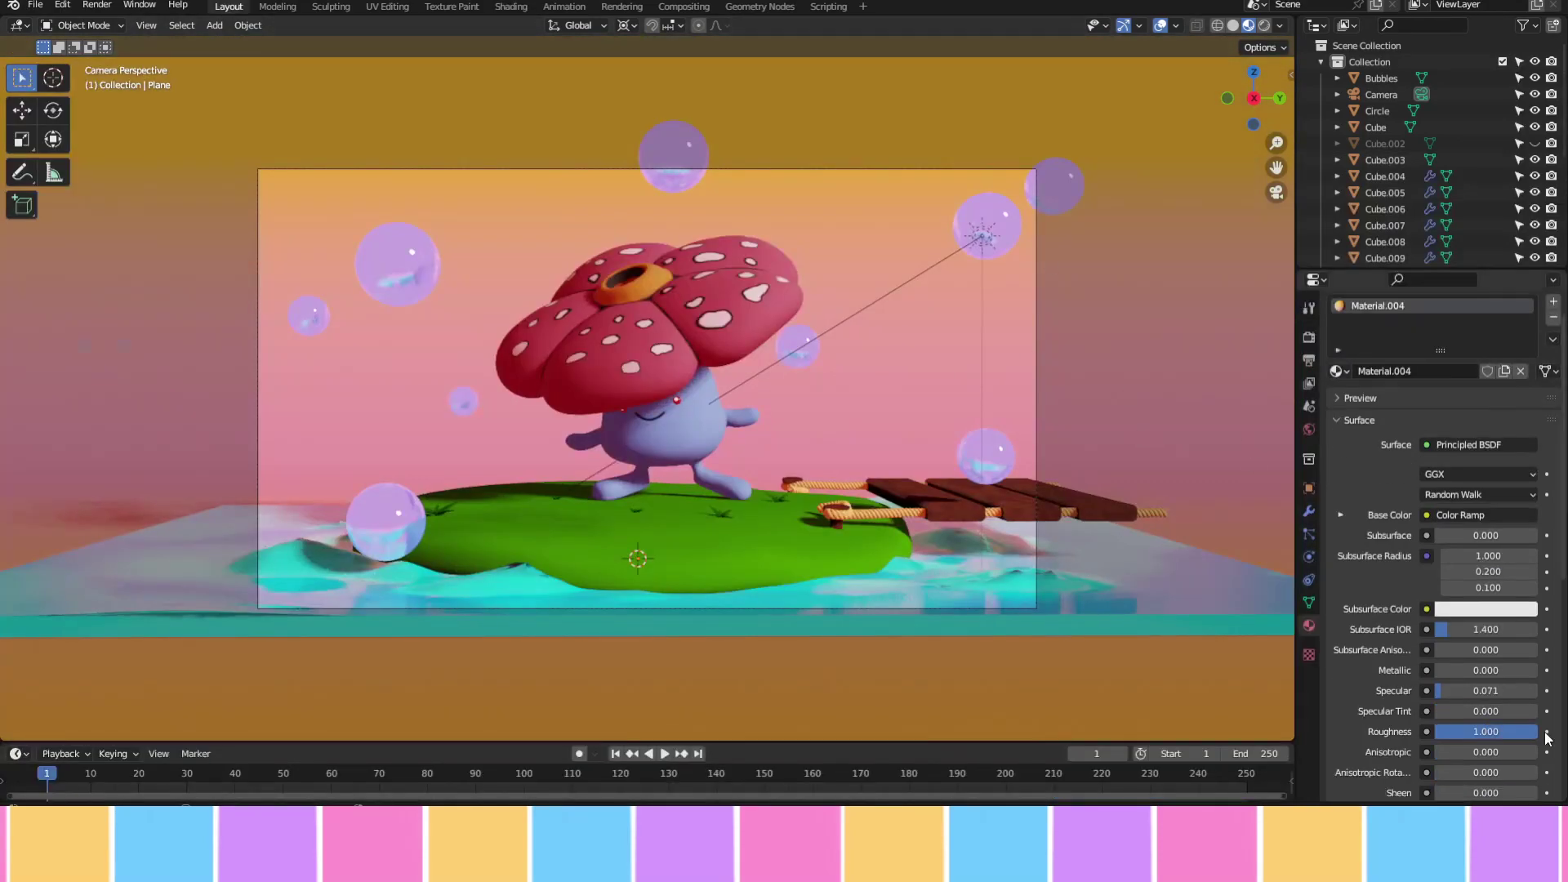
pyautogui.click(1477, 428)
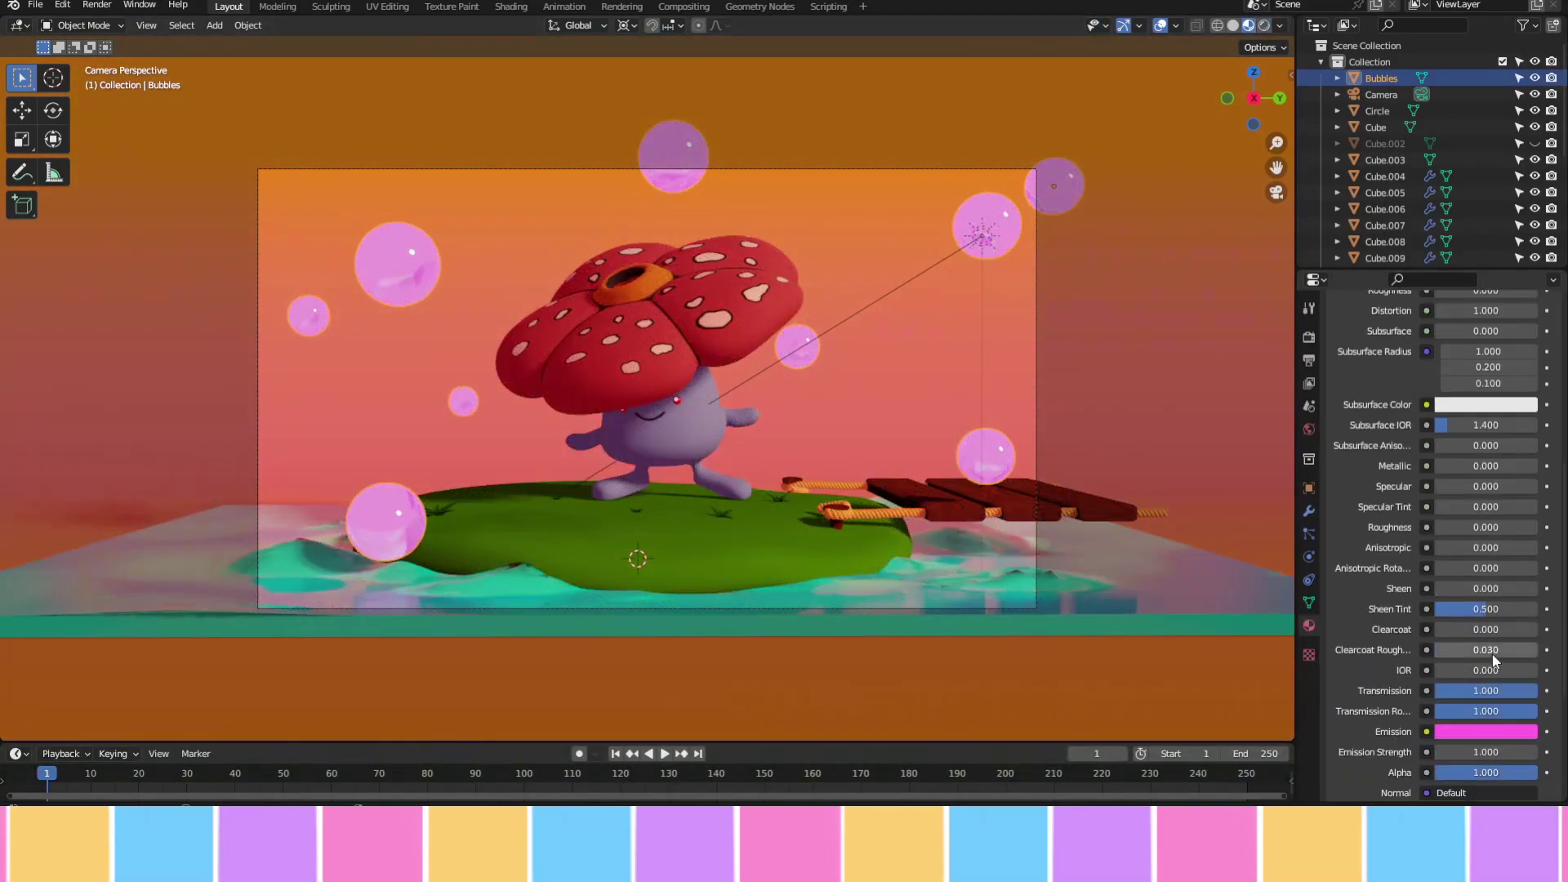
pyautogui.scroll(-3, 1495, 660)
pyautogui.click(1485, 633)
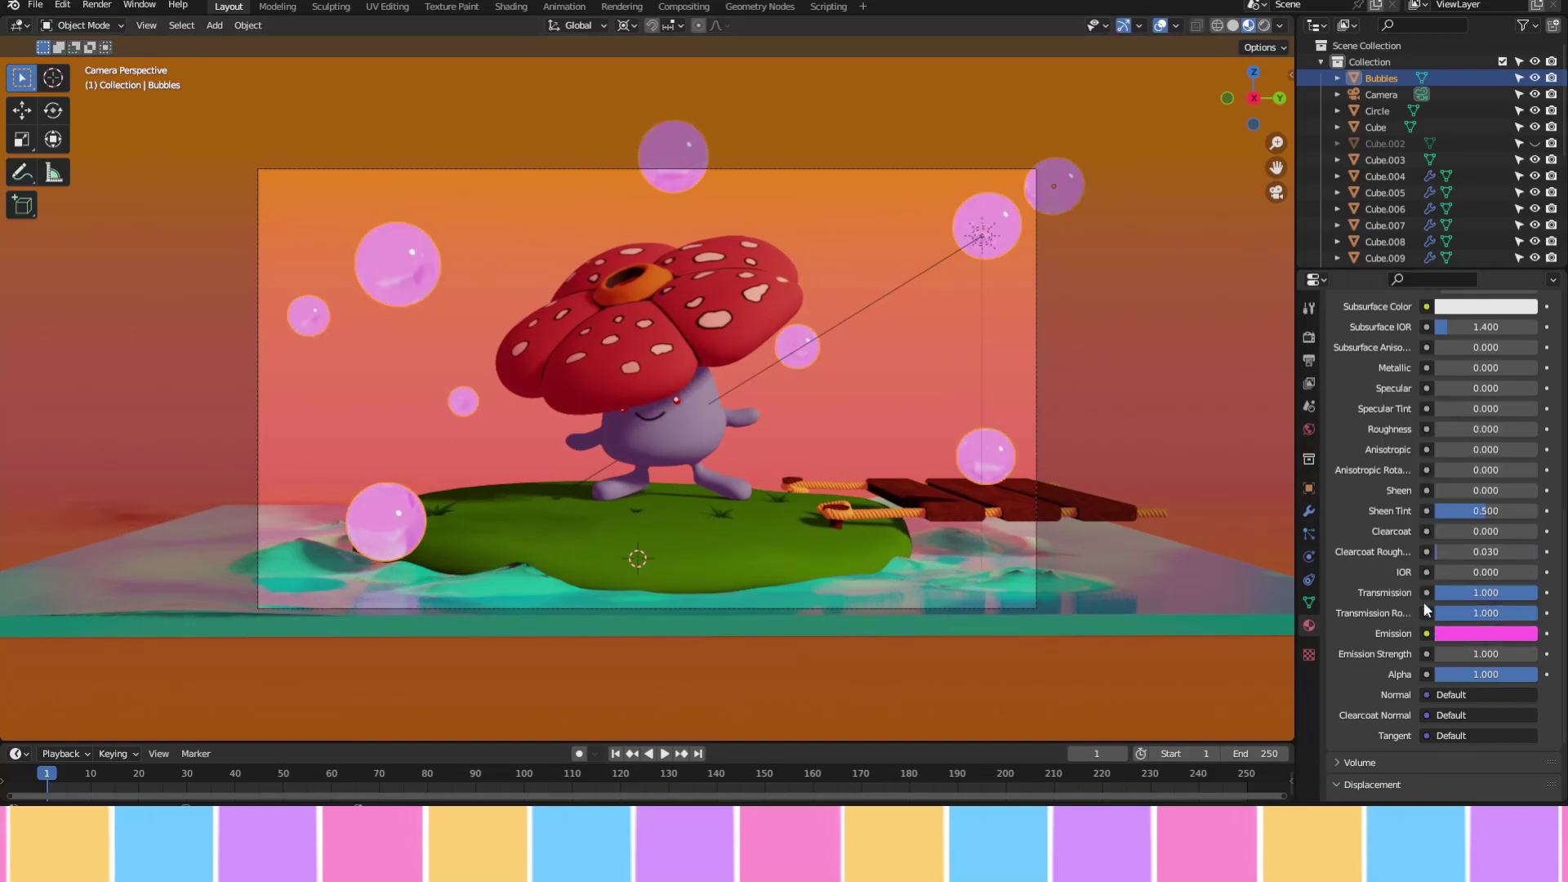
# Pick a contrast Look in Color Management and adjust the body's specular and roughness
pyautogui.click(1072, 323)
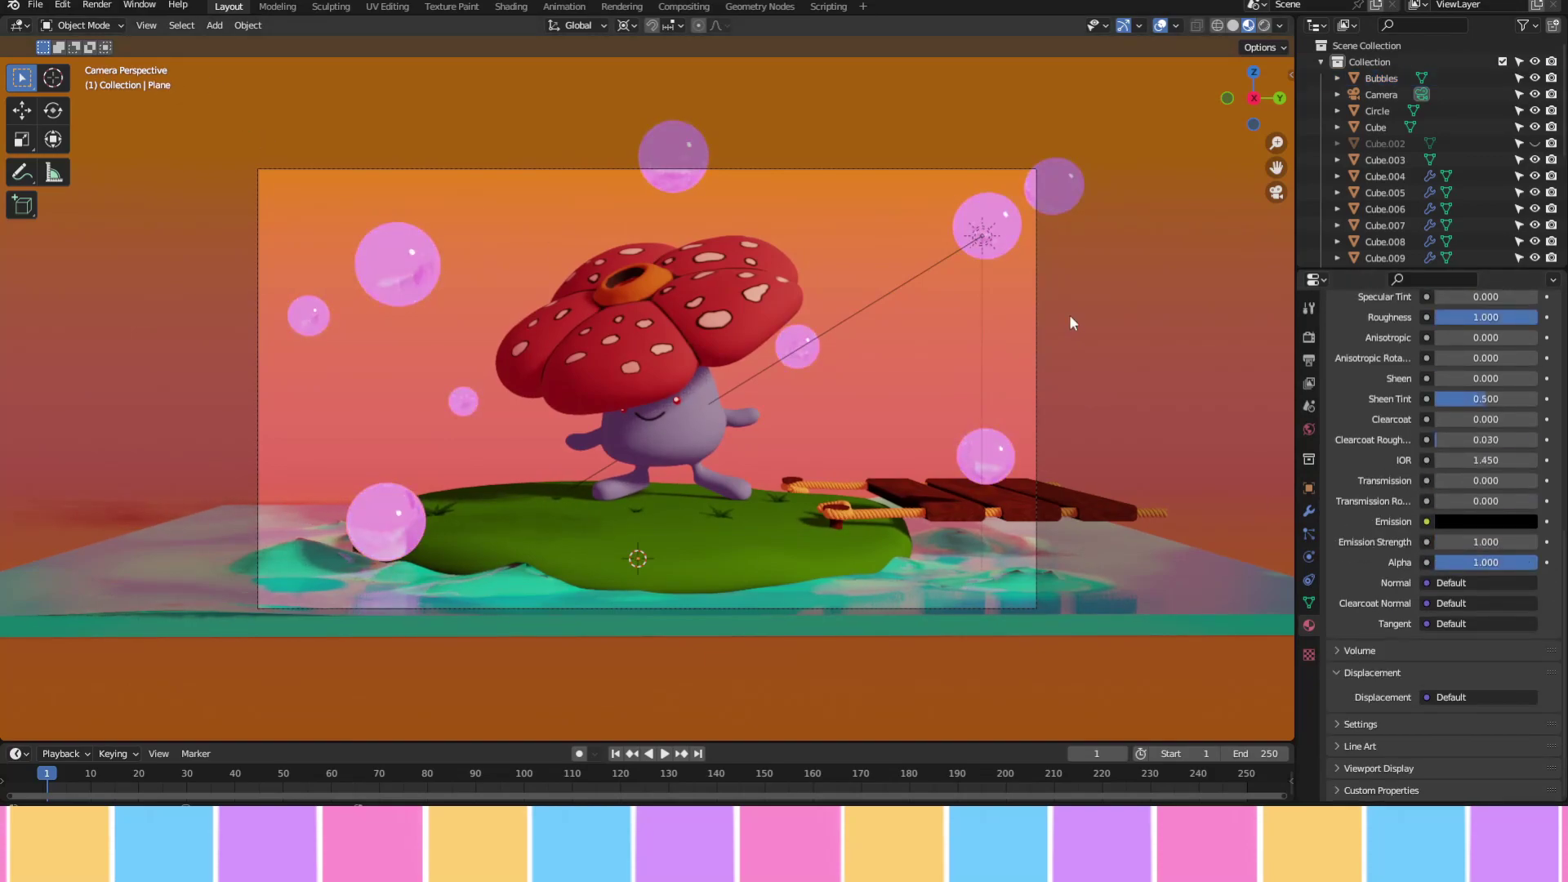
pyautogui.click(1309, 336)
pyautogui.scroll(-10, 1437, 572)
pyautogui.click(1437, 704)
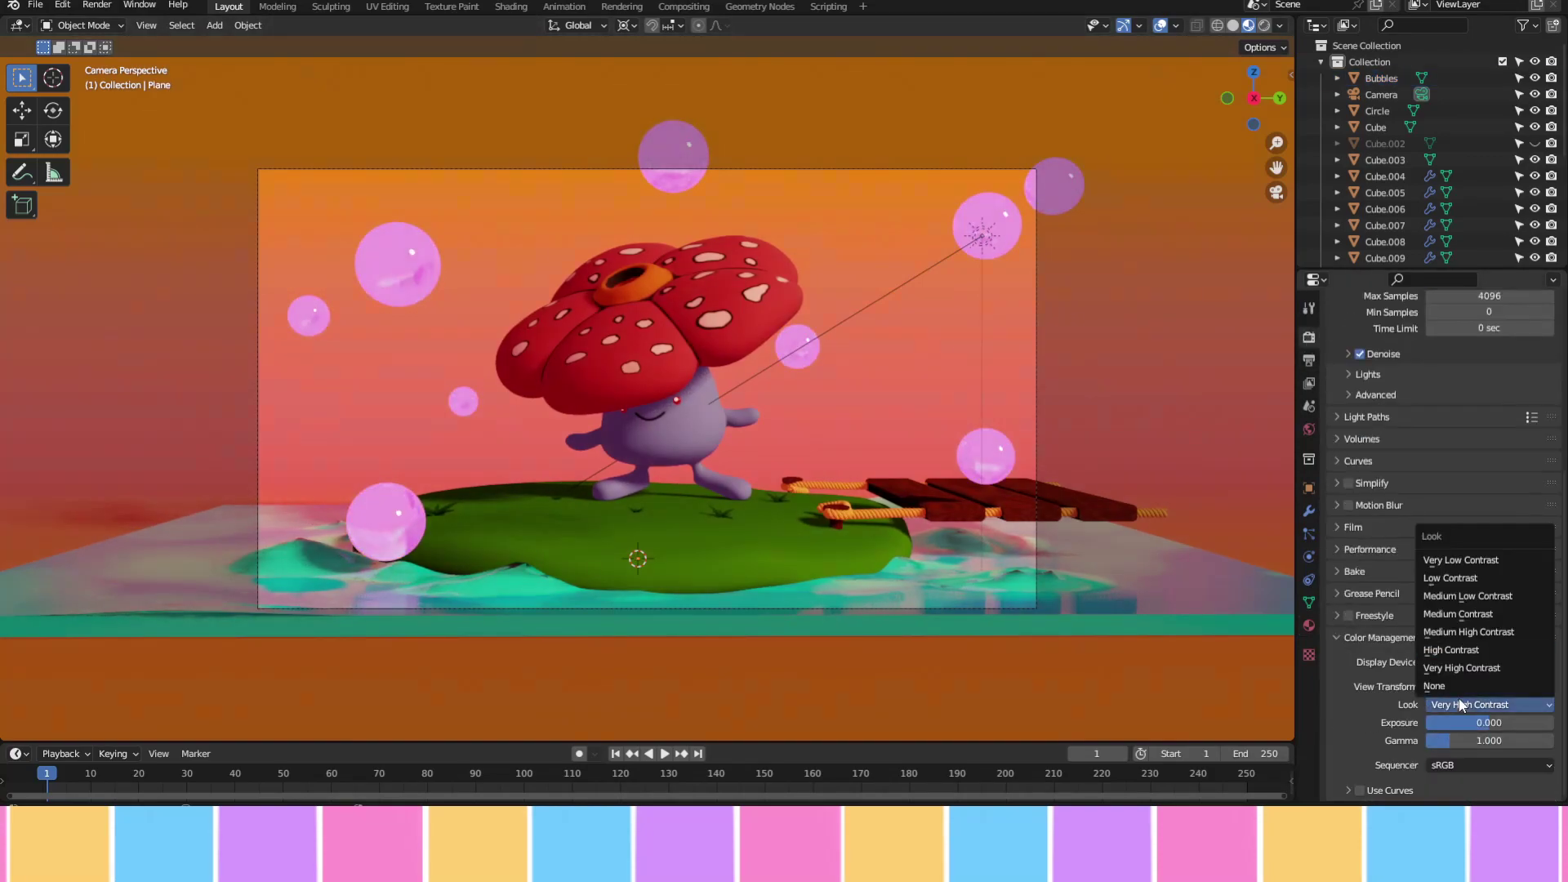
pyautogui.click(1462, 667)
pyautogui.click(699, 464)
pyautogui.click(1308, 625)
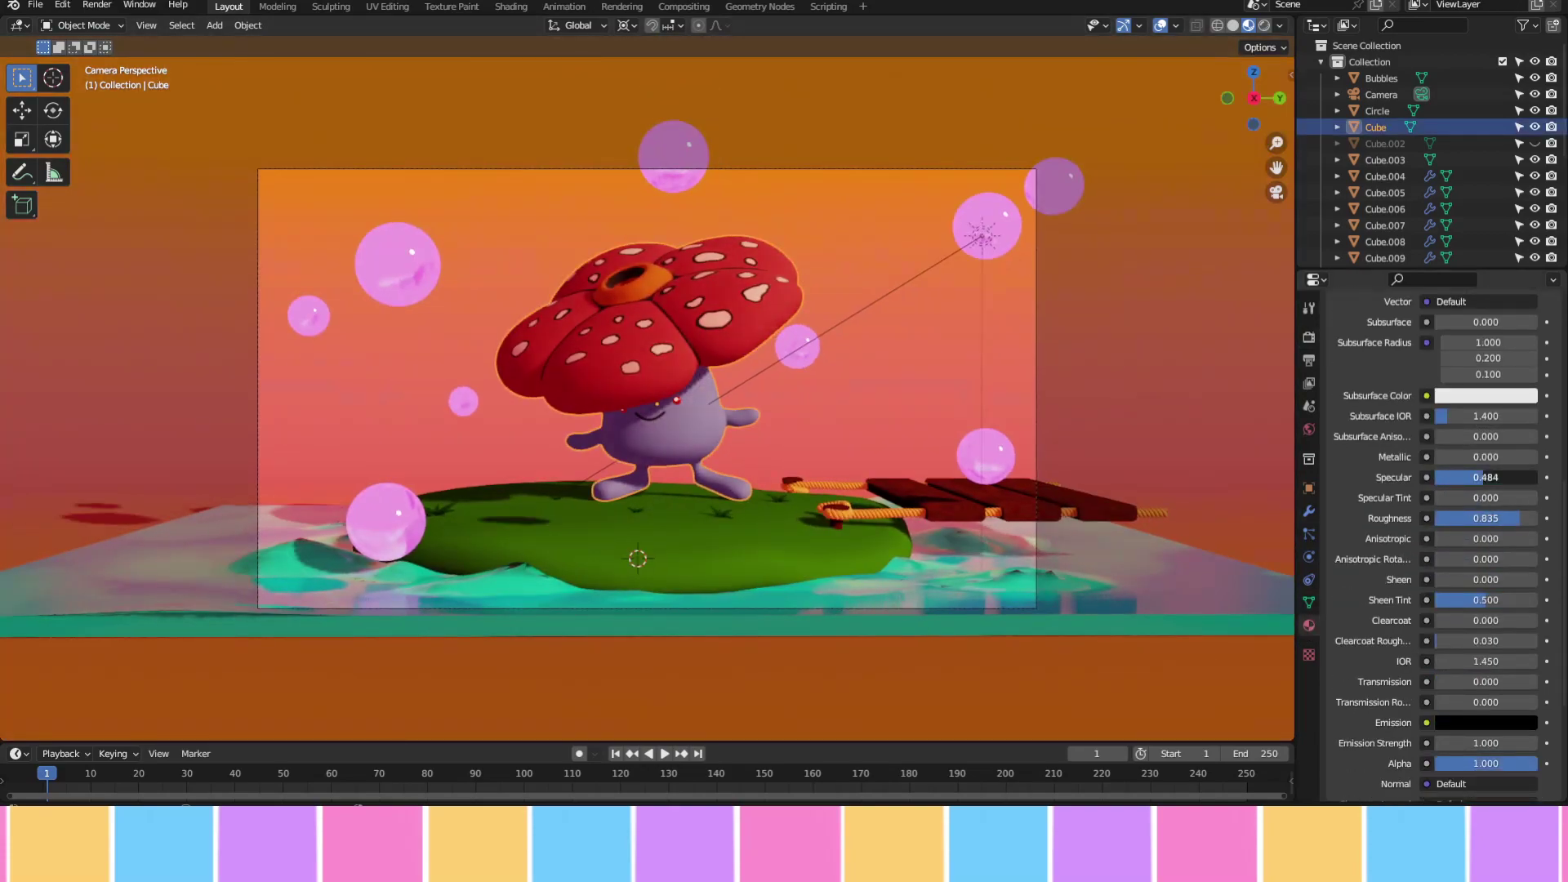
# Plug a texture into the island's Base Color, trying noise before settling on a gradient texture
pyautogui.click(734, 547)
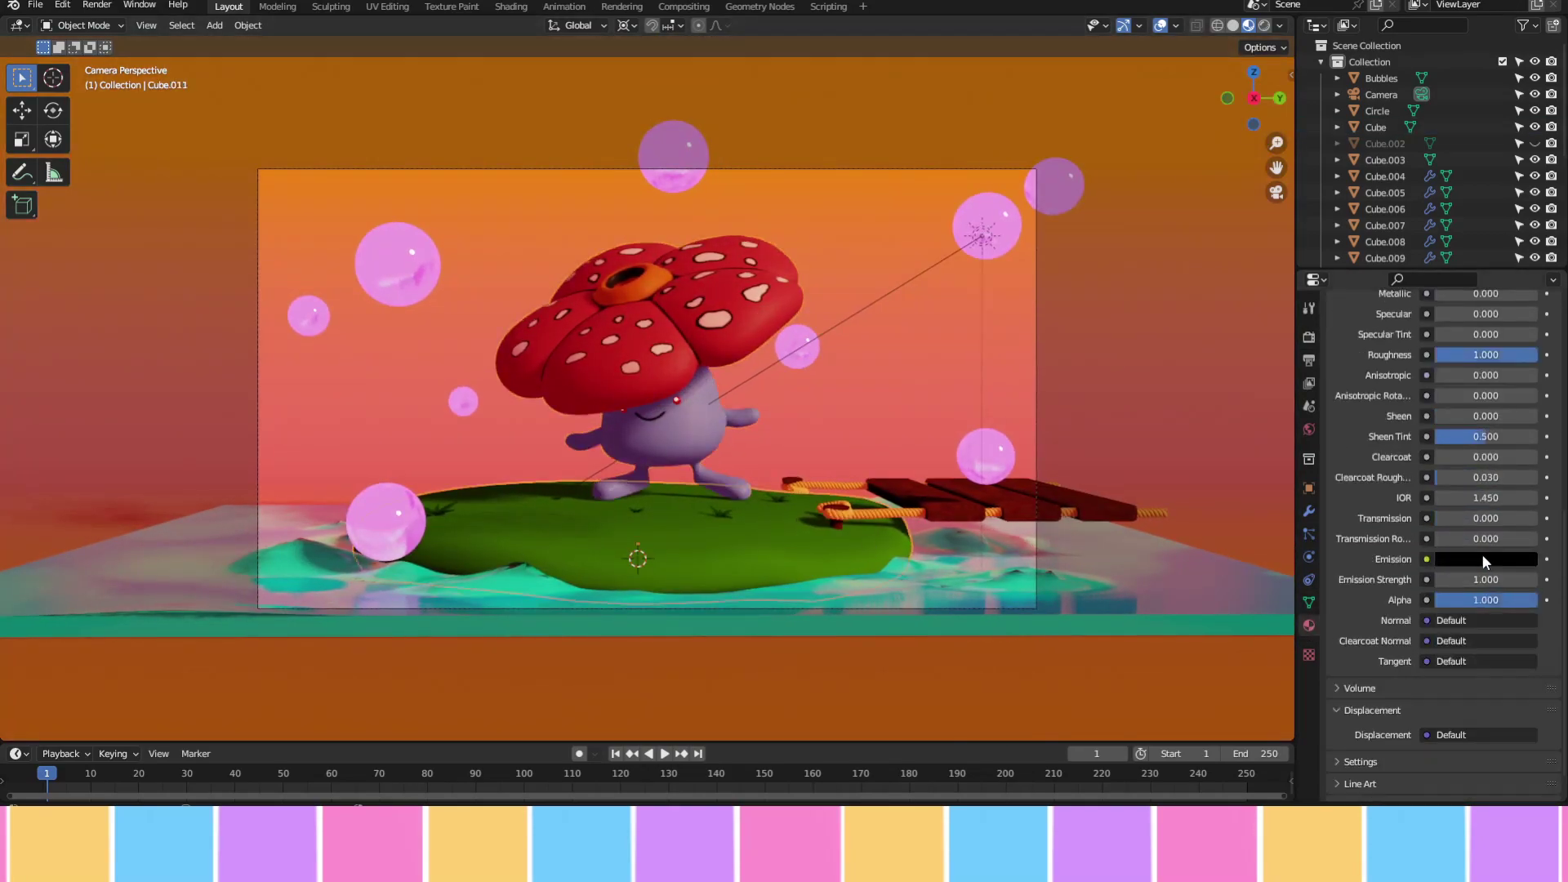
pyautogui.scroll(5, 1437, 490)
pyautogui.click(1486, 498)
pyautogui.click(1445, 425)
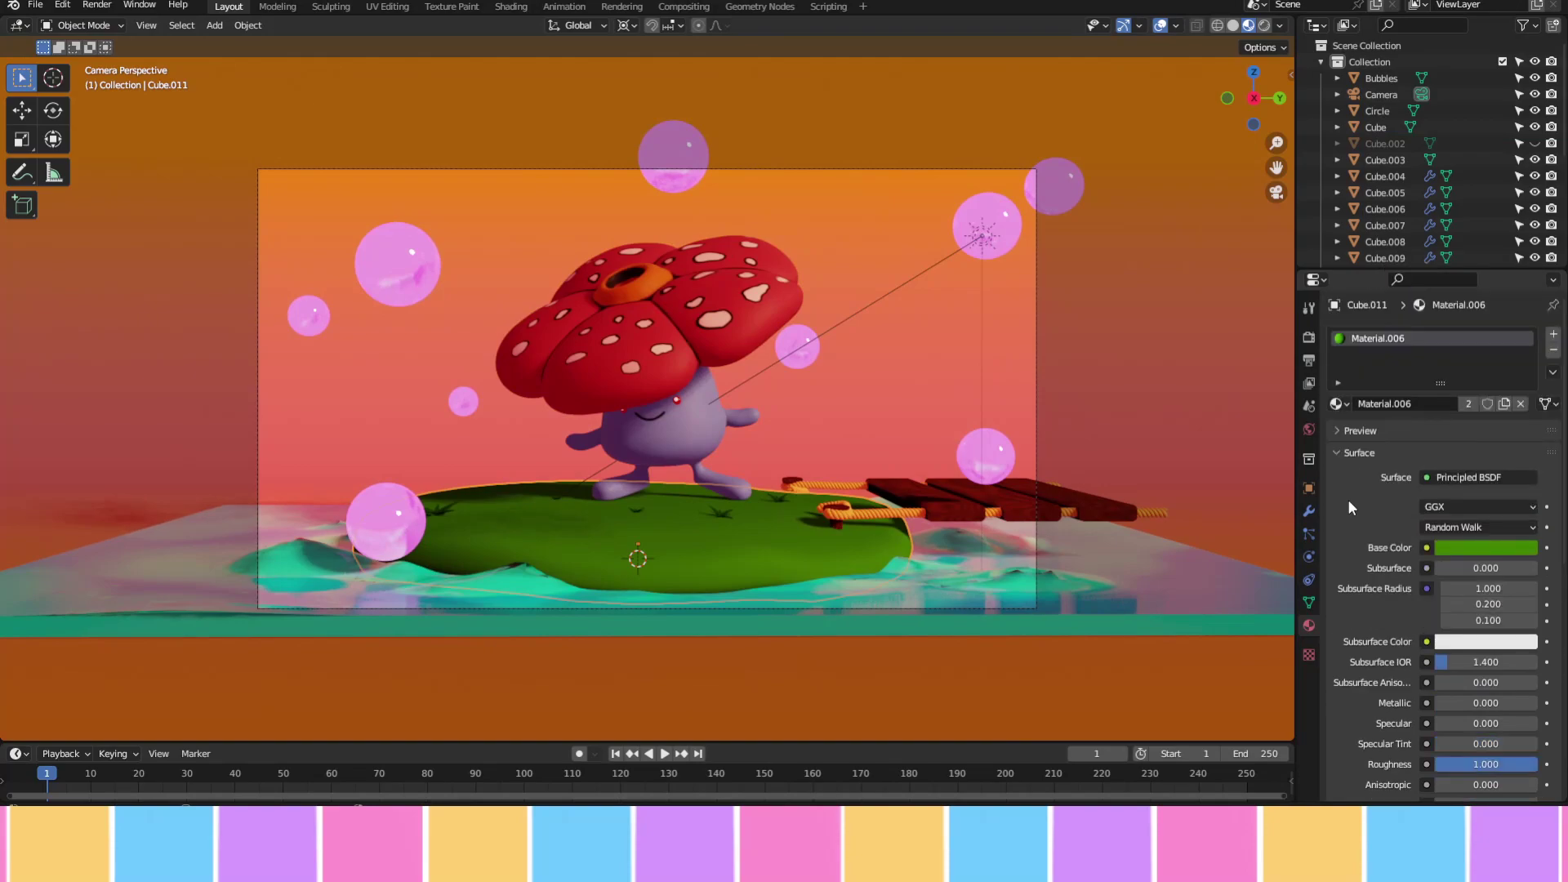
pyautogui.scroll(-3, 1388, 531)
pyautogui.click(1426, 449)
pyautogui.click(1086, 566)
pyautogui.click(1477, 449)
pyautogui.click(1148, 686)
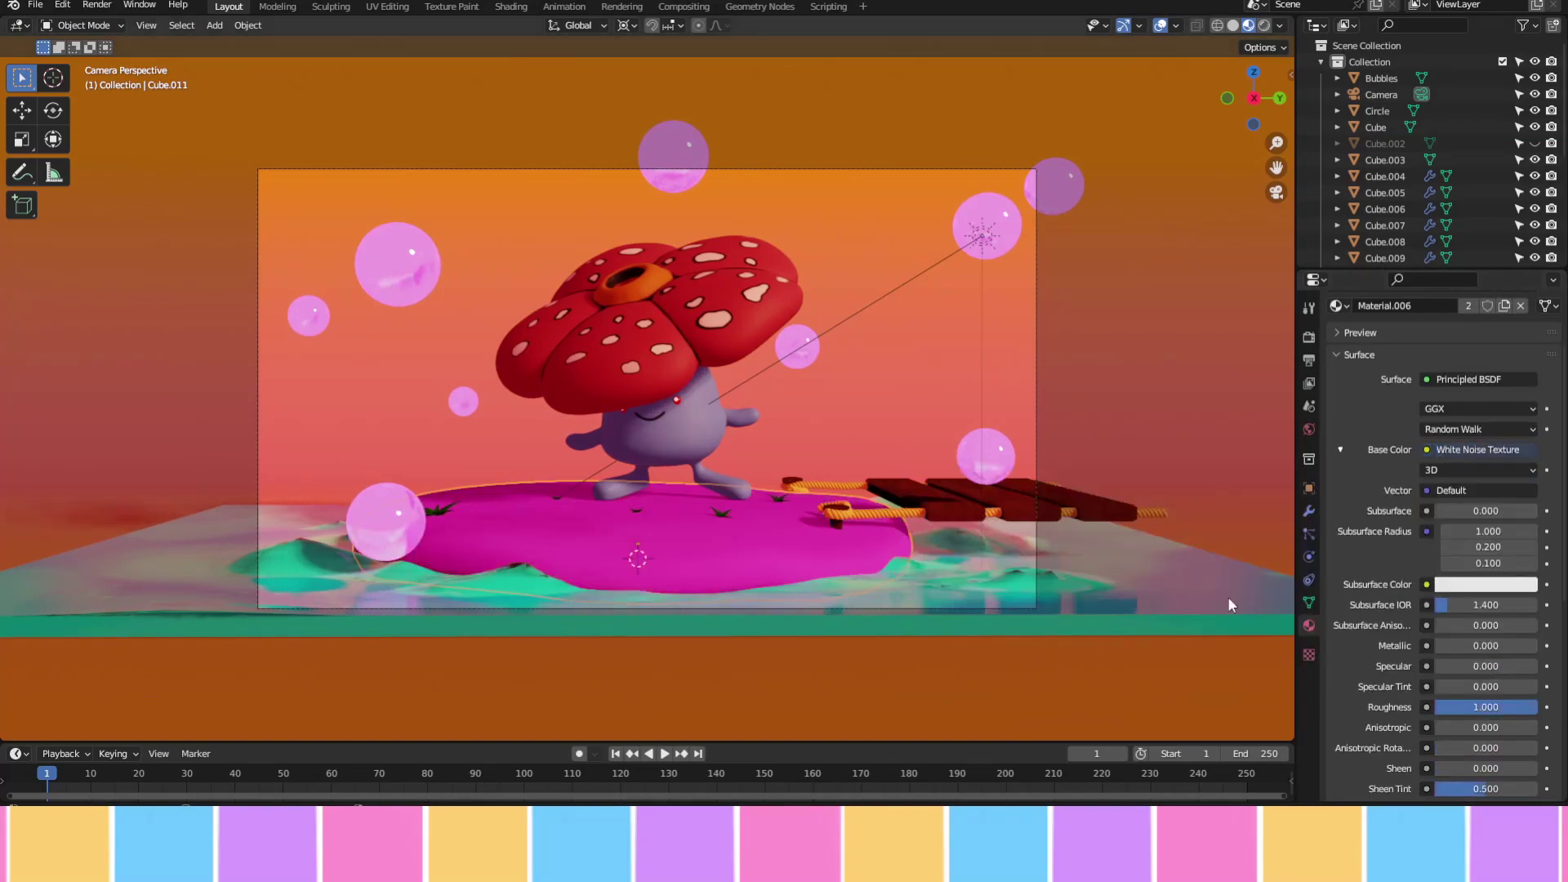
pyautogui.click(1478, 449)
# Replace the island's gradient texture with an image texture and a bump node
pyautogui.click(1144, 542)
pyautogui.moveTo(1144, 550); pyautogui.dragTo(916, 581, button='middle')
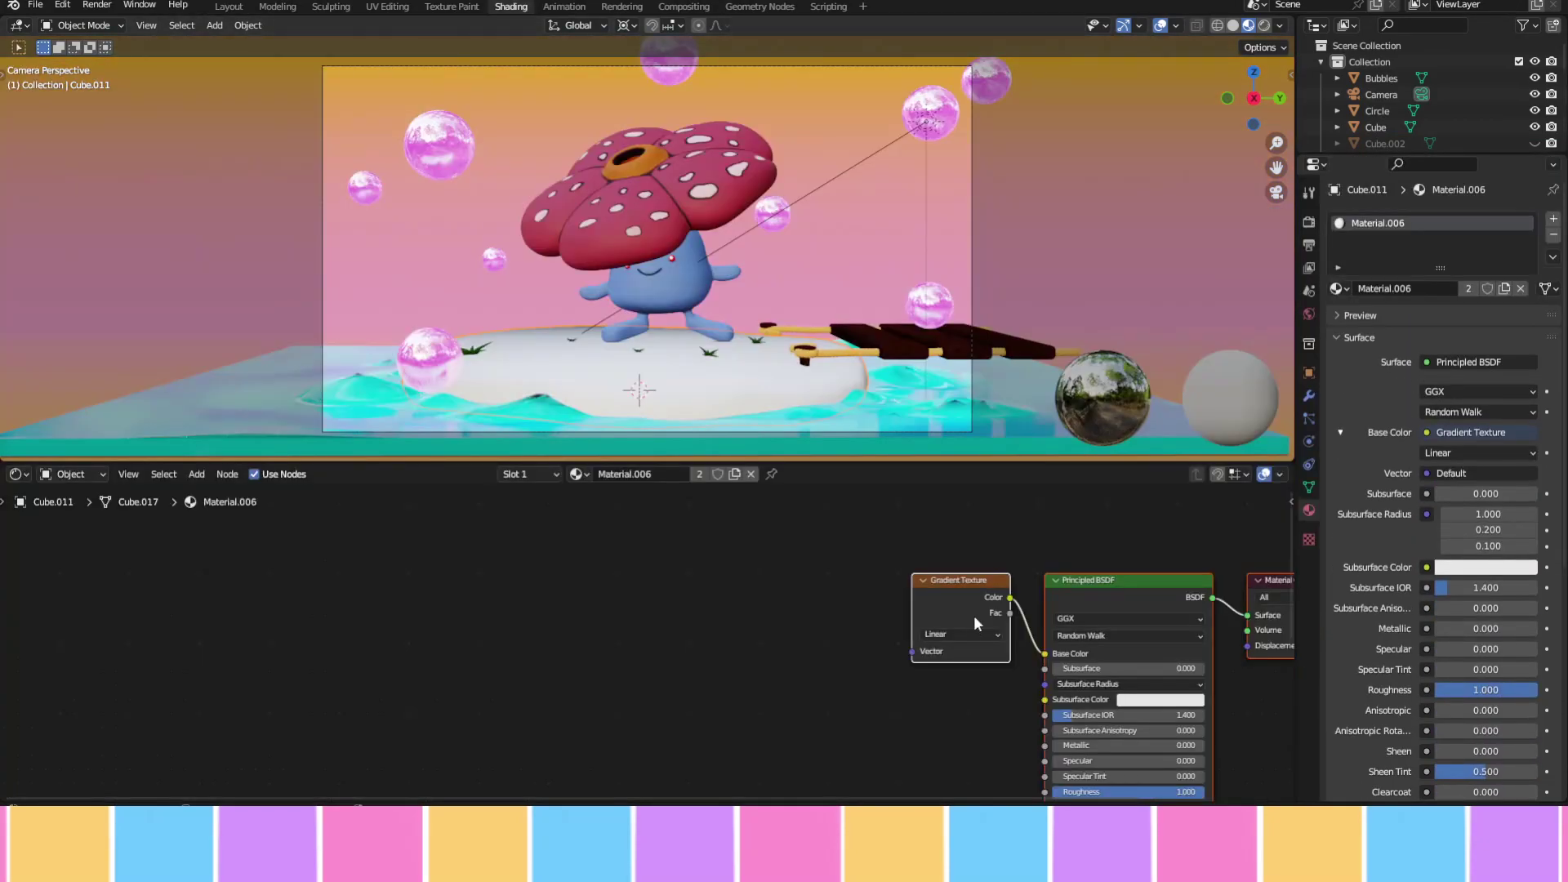
pyautogui.moveTo(872, 495); pyautogui.dragTo(613, 516)
pyautogui.press('x')
pyautogui.hotkey('shift', 'a')
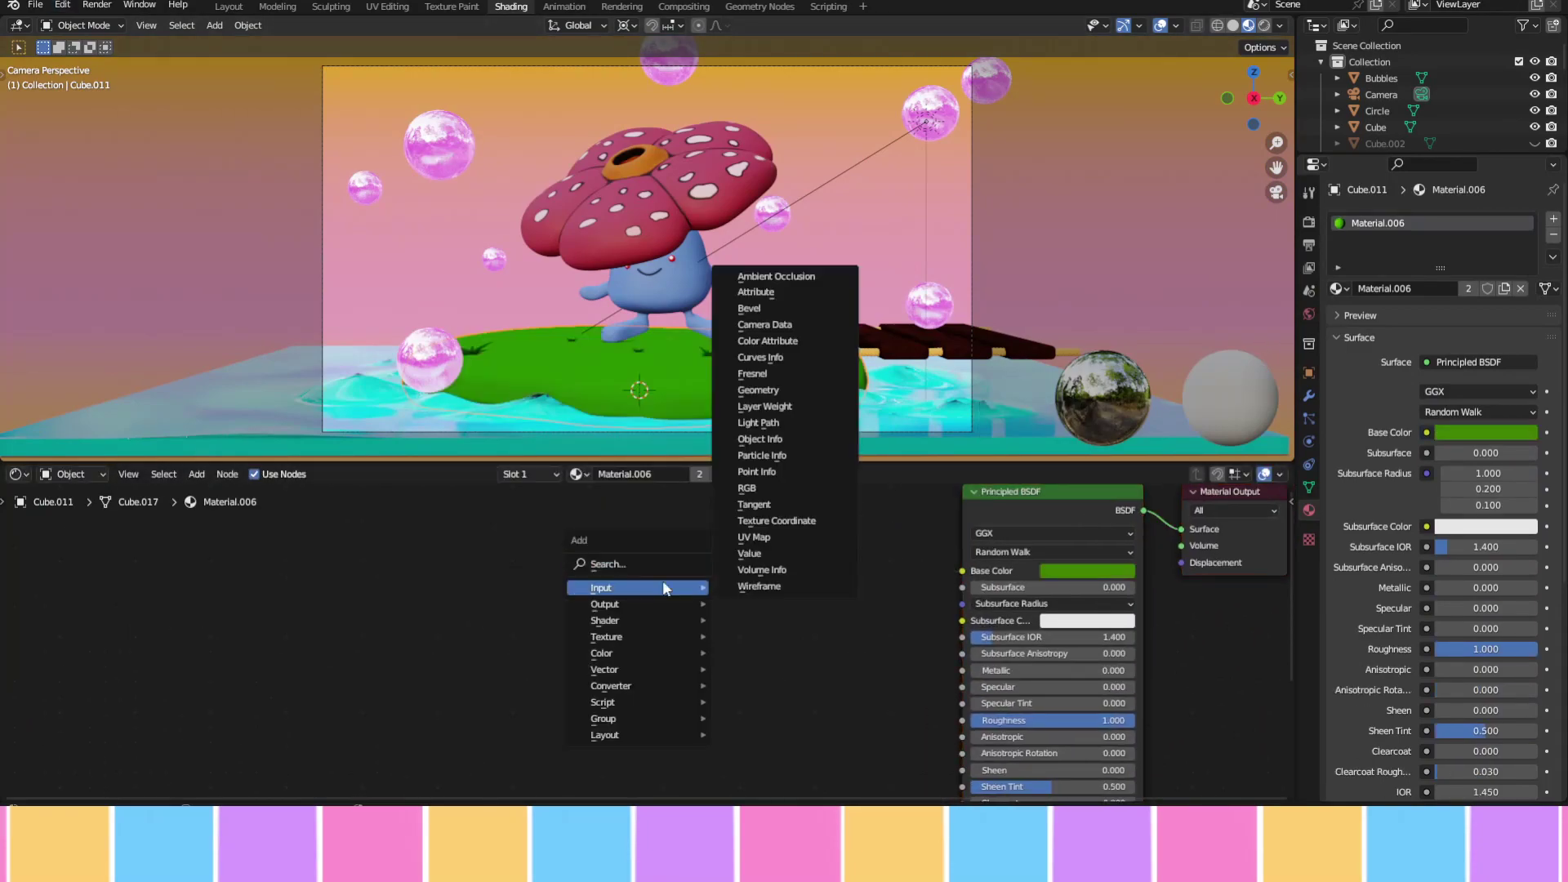
pyautogui.write('ima')
pyautogui.press('Return')
pyautogui.click(812, 574)
pyautogui.press('Return')
pyautogui.click(855, 572)
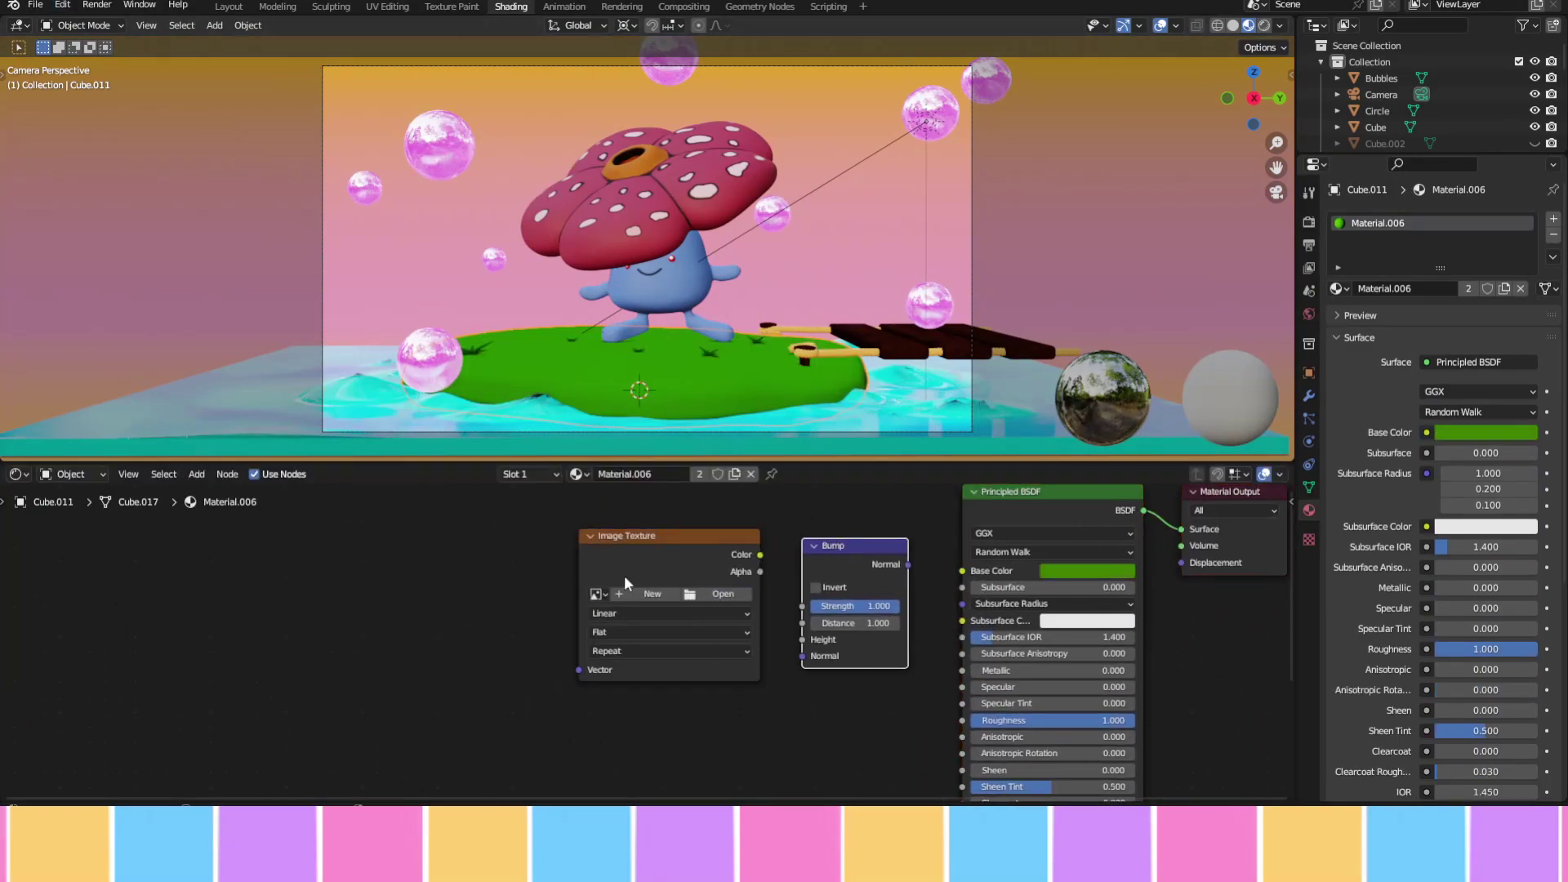
pyautogui.press('Return')
# Wire Texture Coordinate, Mapping and a Color Ramp into Base Color, then scale and rotate the mapping
pyautogui.hotkey('shift', 'a')
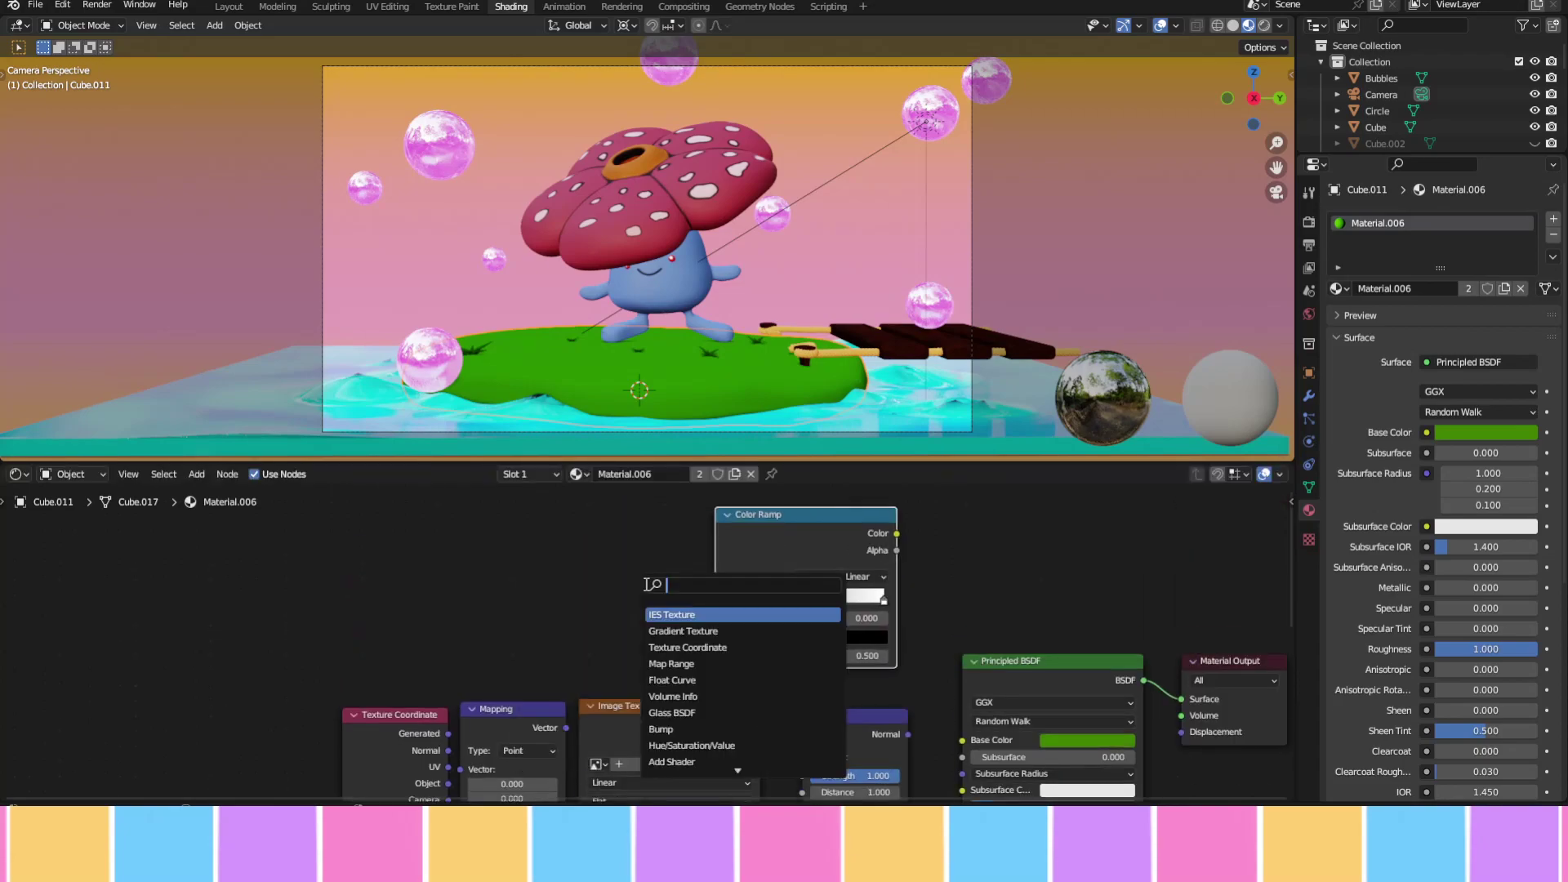
pyautogui.press('Return')
pyautogui.moveTo(677, 604); pyautogui.dragTo(506, 510)
pyautogui.click(505, 510)
pyautogui.scroll(-1, 490, 620)
pyautogui.moveTo(464, 624); pyautogui.dragTo(480, 631)
pyautogui.moveTo(869, 718); pyautogui.dragTo(904, 796)
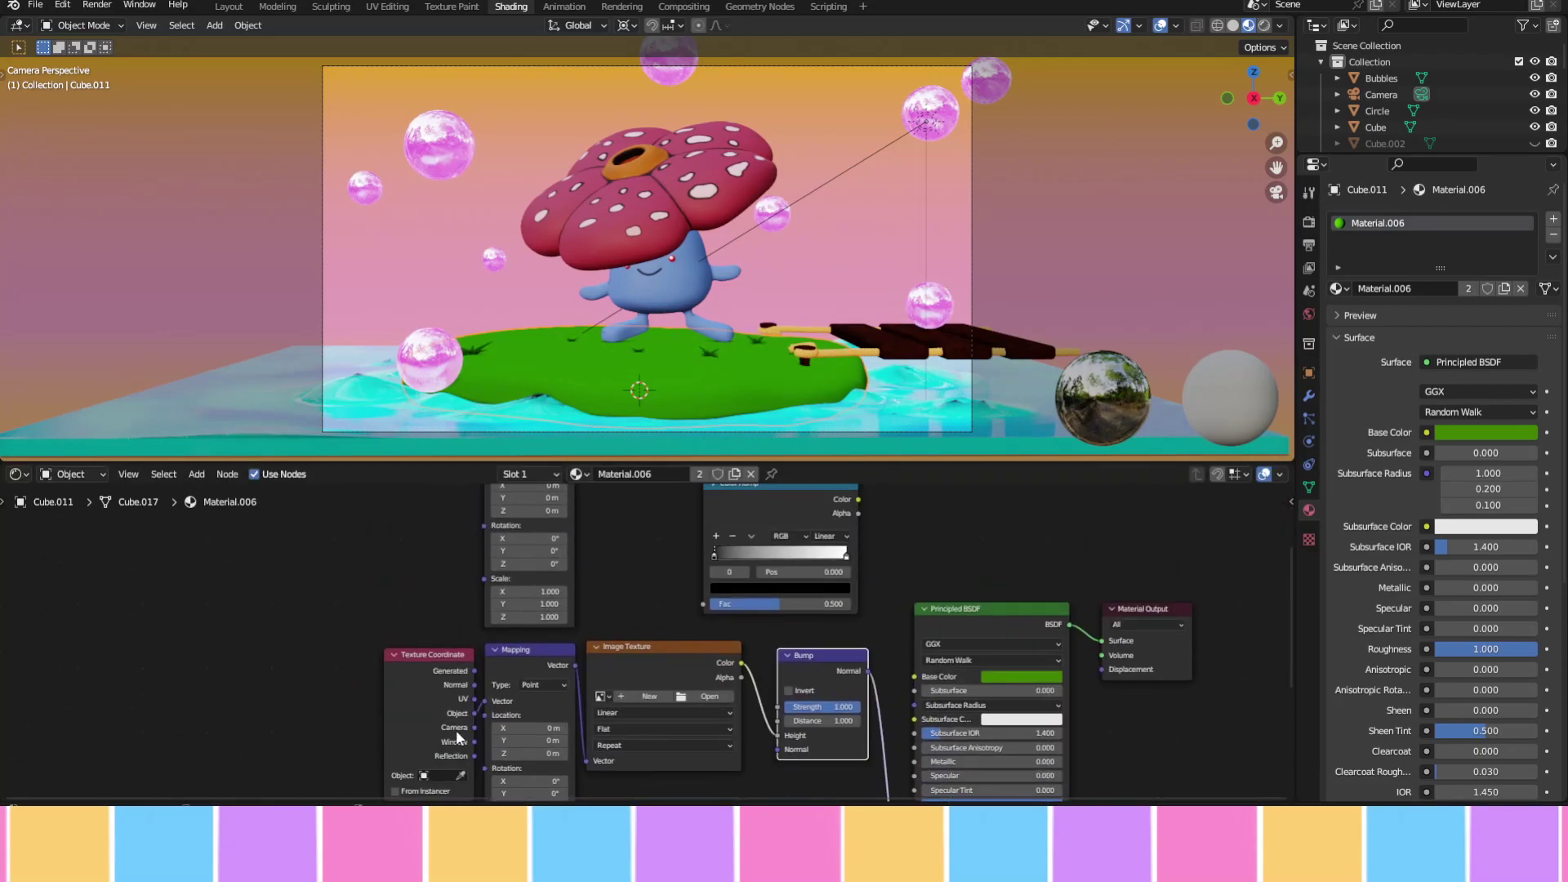
pyautogui.moveTo(898, 621); pyautogui.dragTo(908, 715, button='middle')
pyautogui.moveTo(858, 520); pyautogui.dragTo(912, 706)
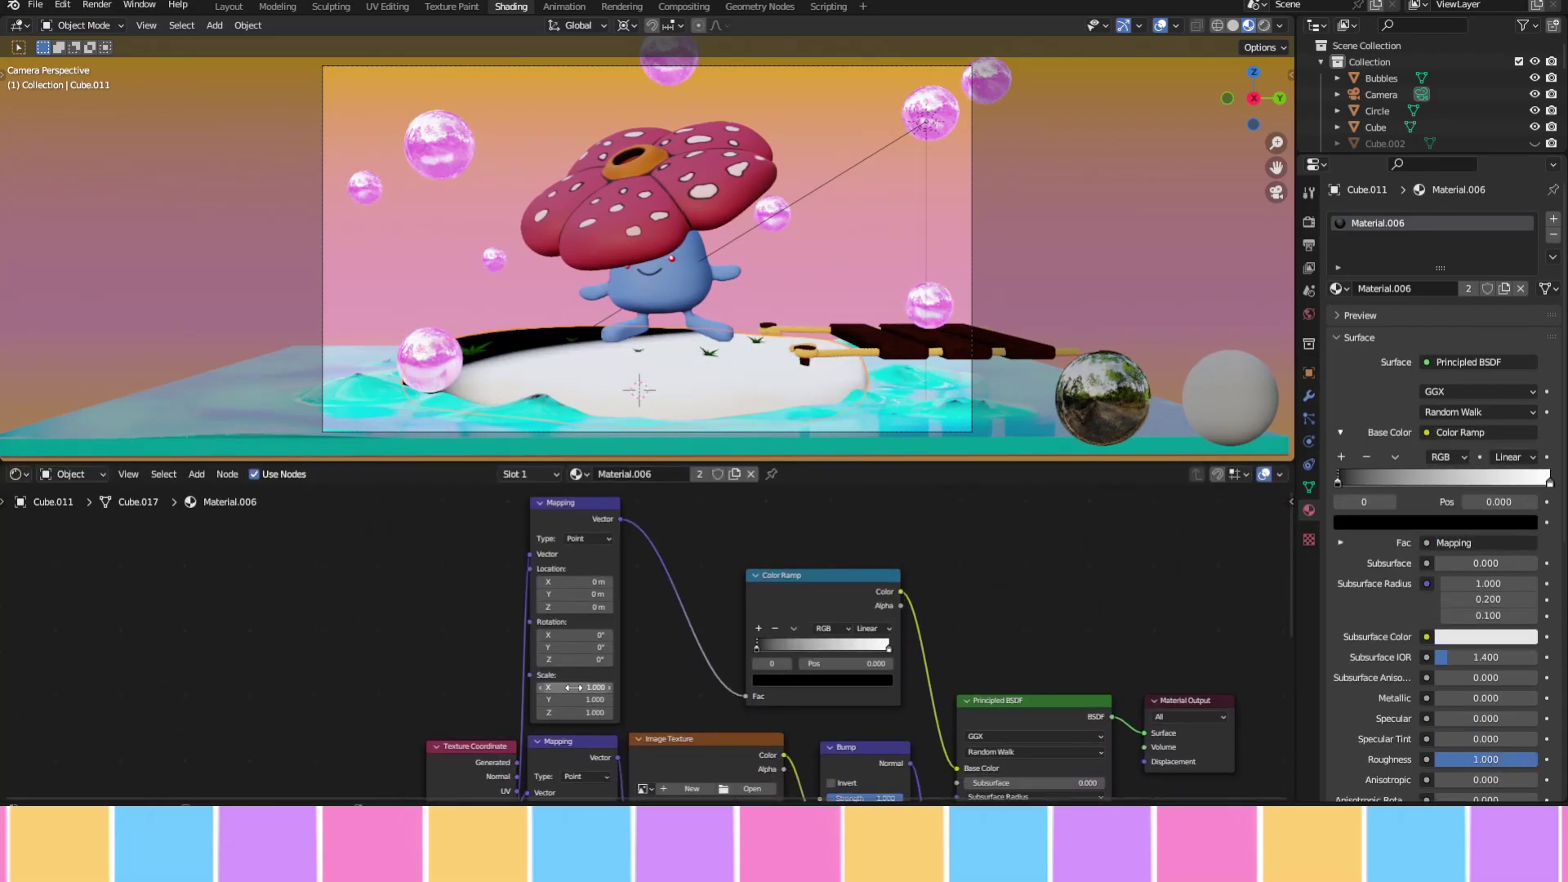
pyautogui.moveTo(574, 687); pyautogui.dragTo(556, 712)
pyautogui.moveTo(575, 634); pyautogui.dragTo(564, 659)
# Make the first ramp stop light orange and move the second stop to 0.350
pyautogui.click(821, 679)
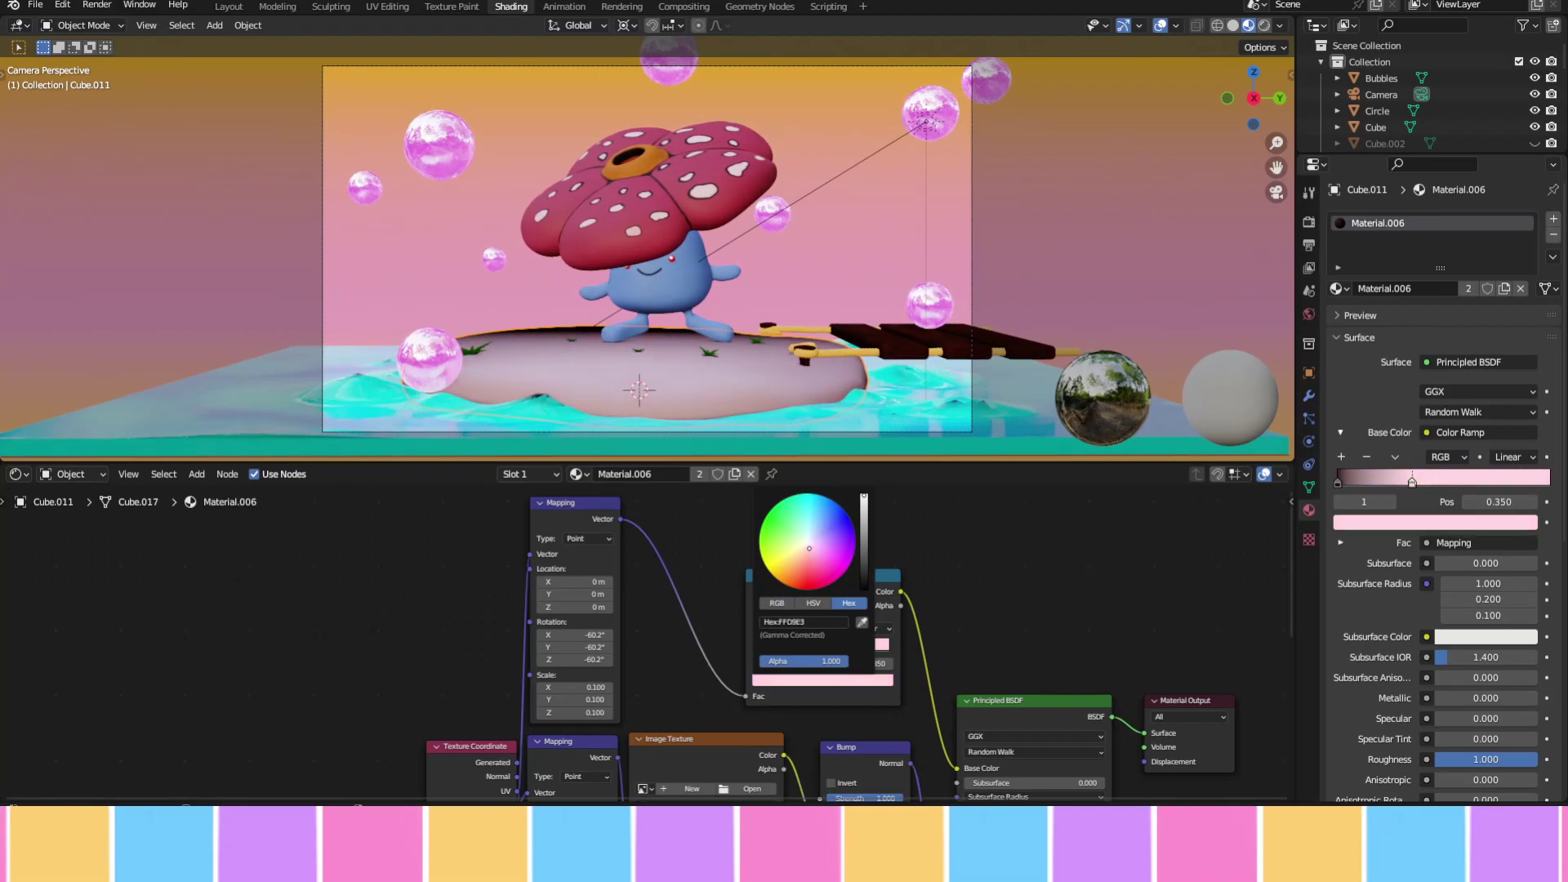
pyautogui.moveTo(788, 585); pyautogui.dragTo(793, 571)
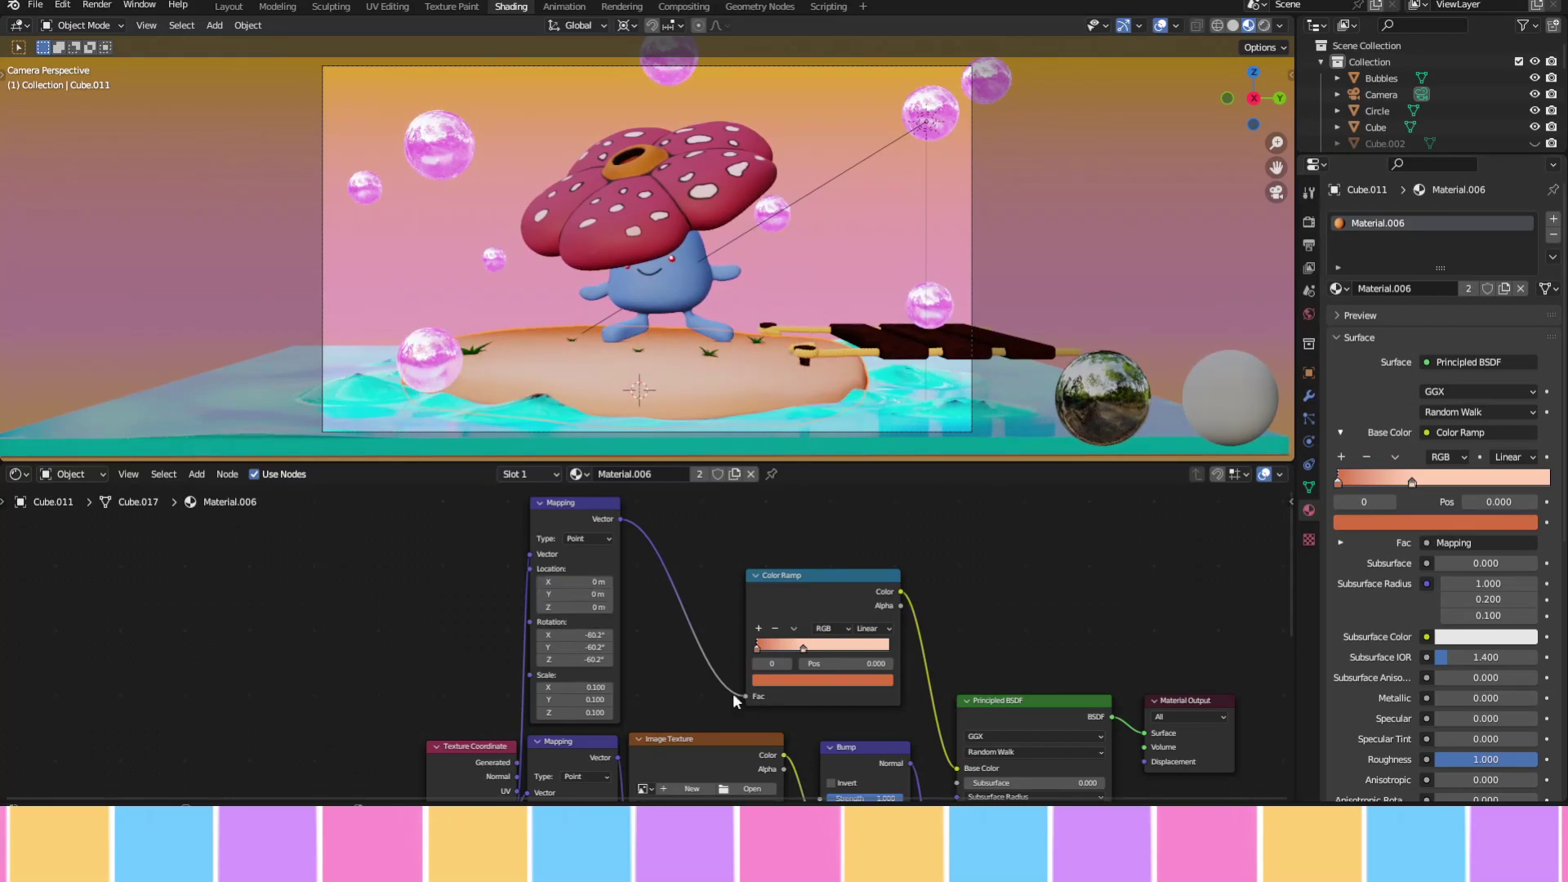
pyautogui.moveTo(735, 701); pyautogui.dragTo(742, 567, button='middle')
pyautogui.click(810, 513)
pyautogui.click(829, 546)
pyautogui.click(764, 513)
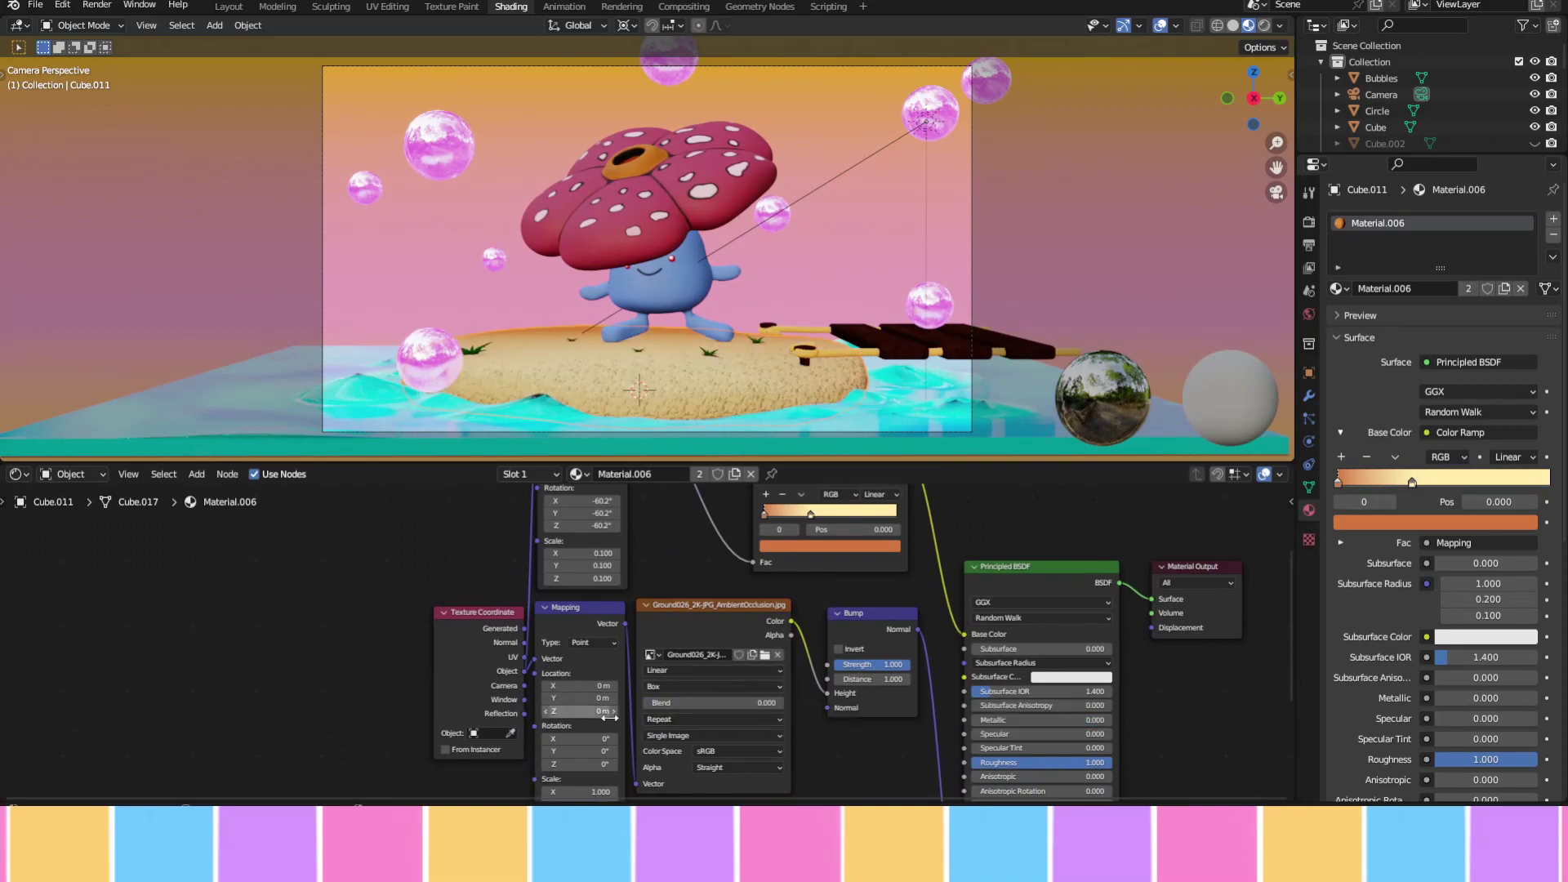
# Make the sand texture finer with spherical projection and turn the second stop pale yellow
pyautogui.moveTo(584, 701); pyautogui.dragTo(604, 725)
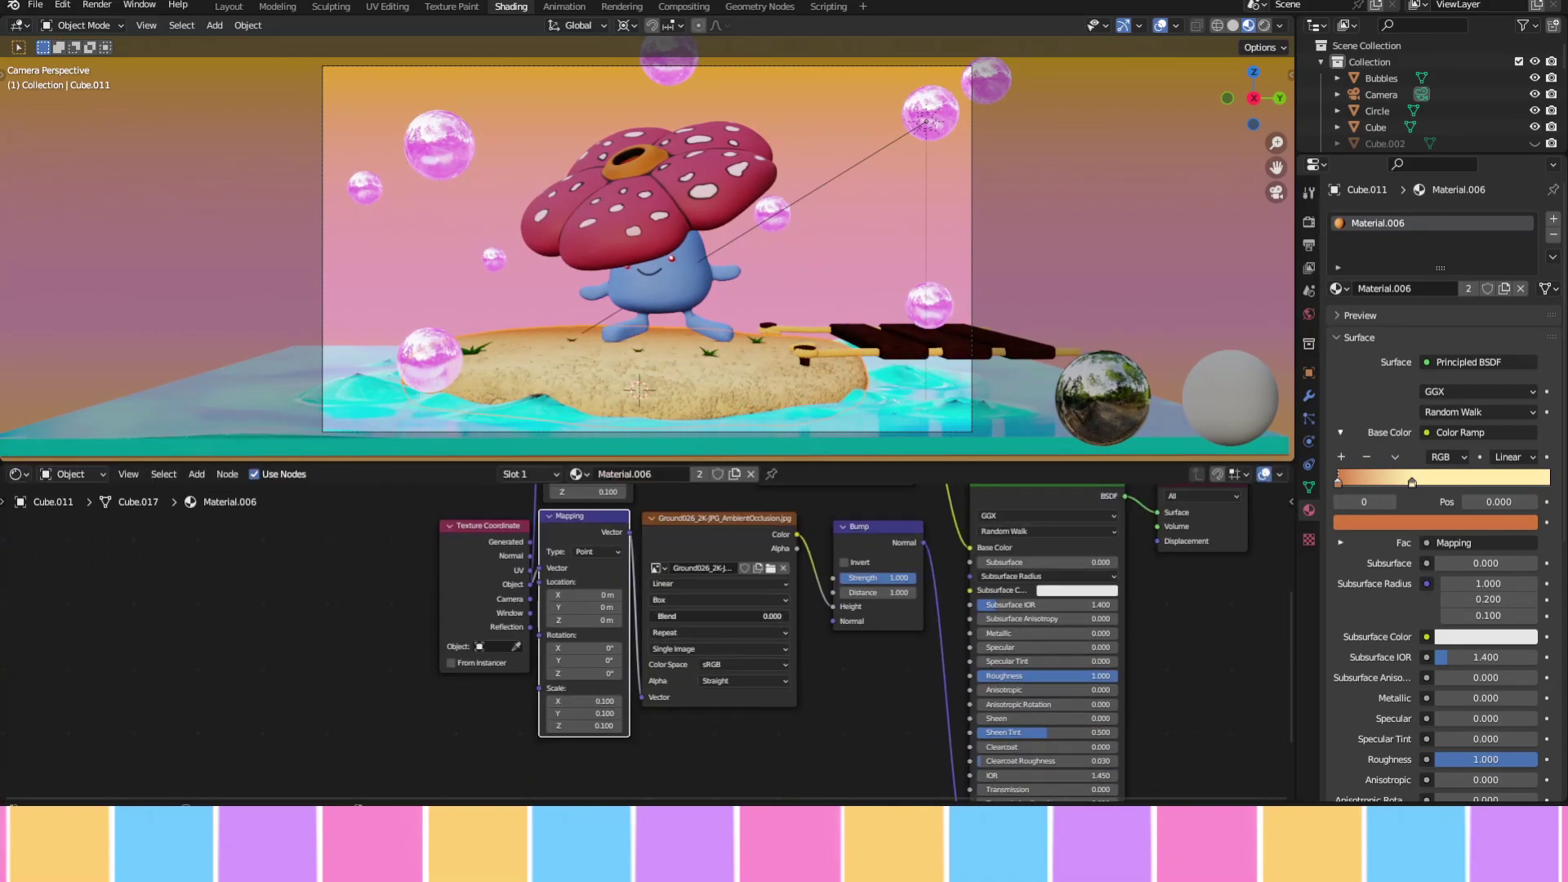
pyautogui.click(718, 599)
pyautogui.click(665, 642)
pyautogui.click(702, 599)
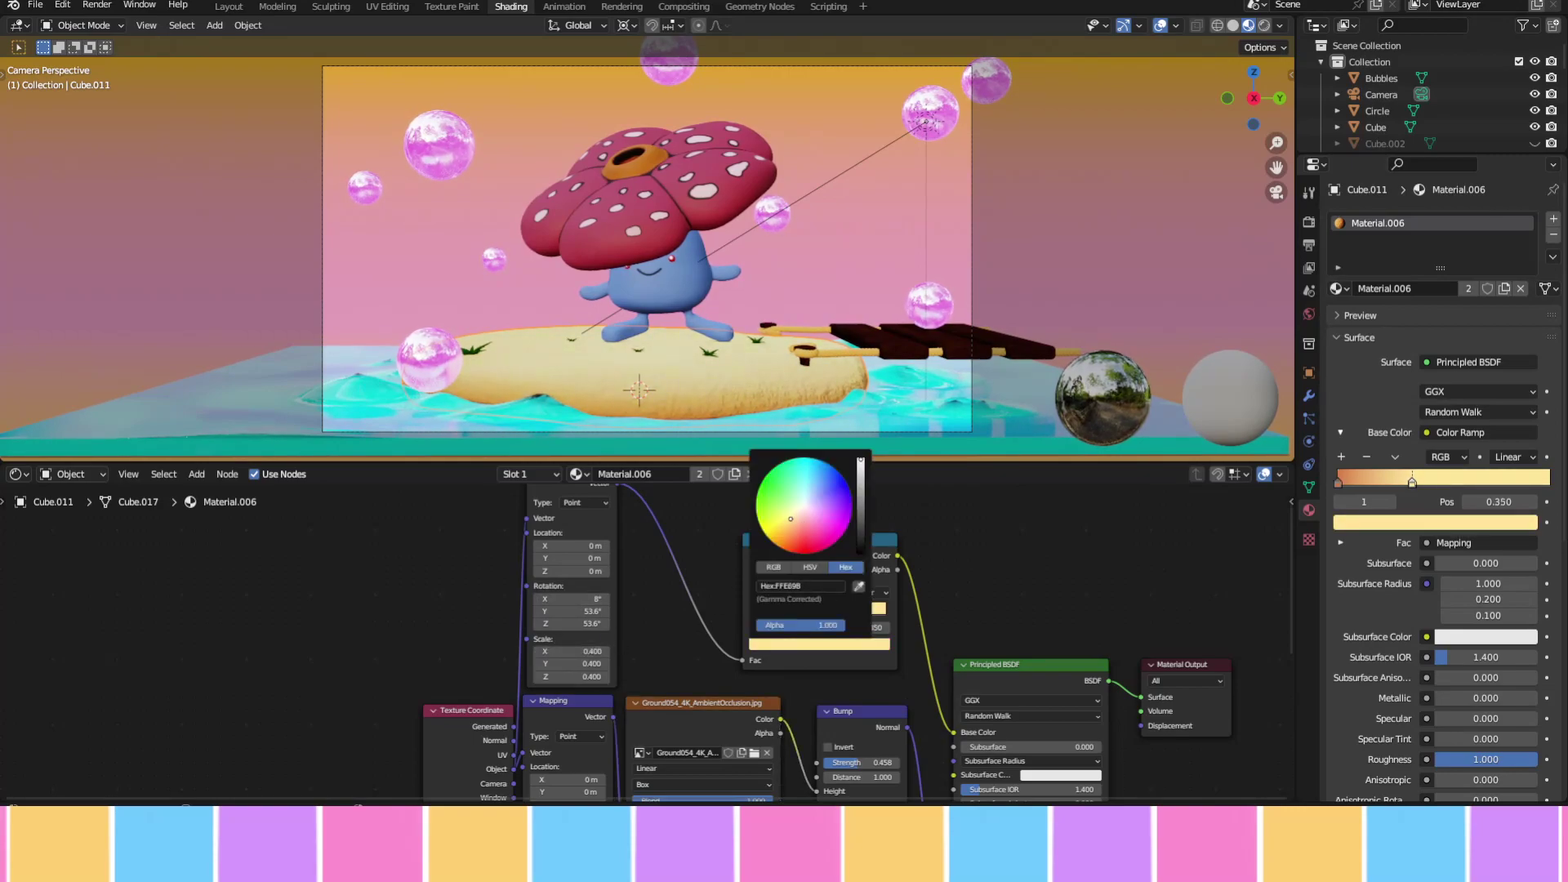
pyautogui.moveTo(785, 517); pyautogui.dragTo(789, 520)
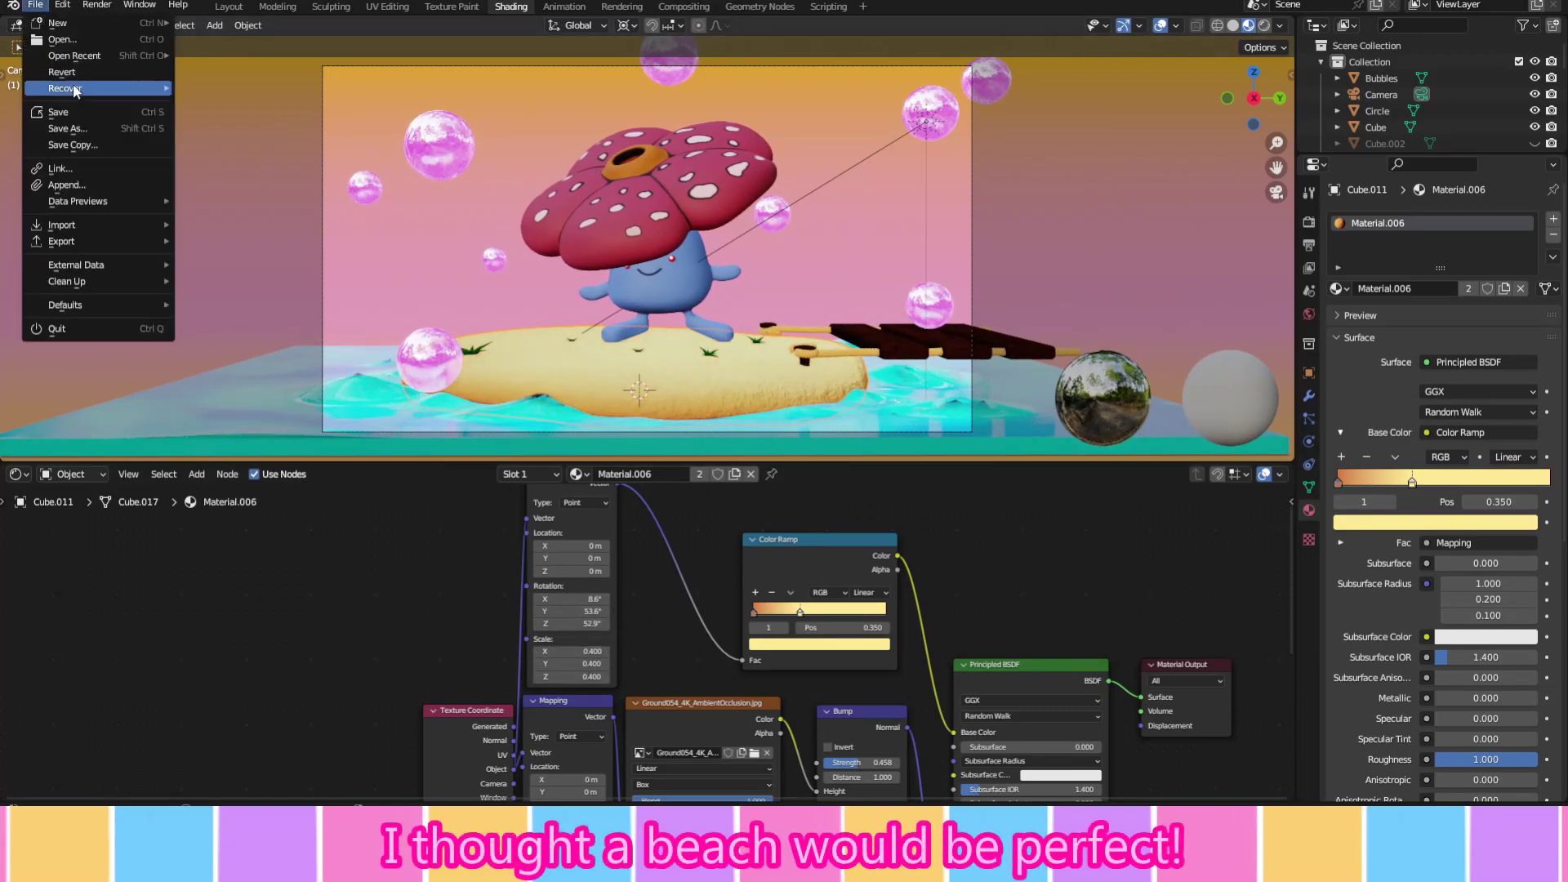
# Change the viewport shading's lighting preview
pyautogui.click(1280, 25)
pyautogui.click(1188, 106)
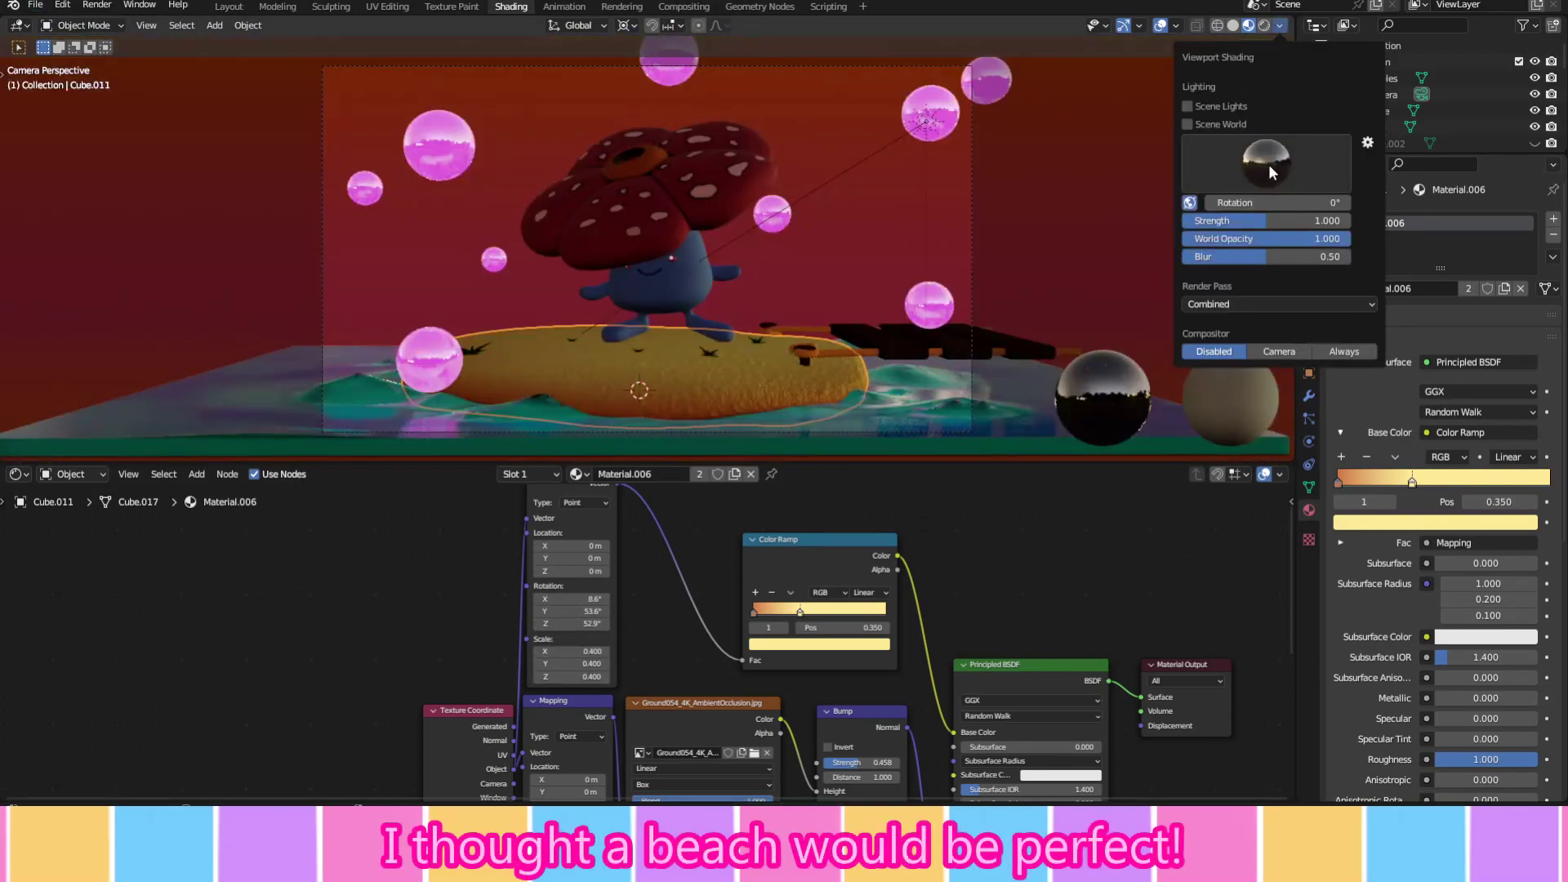
pyautogui.click(1266, 161)
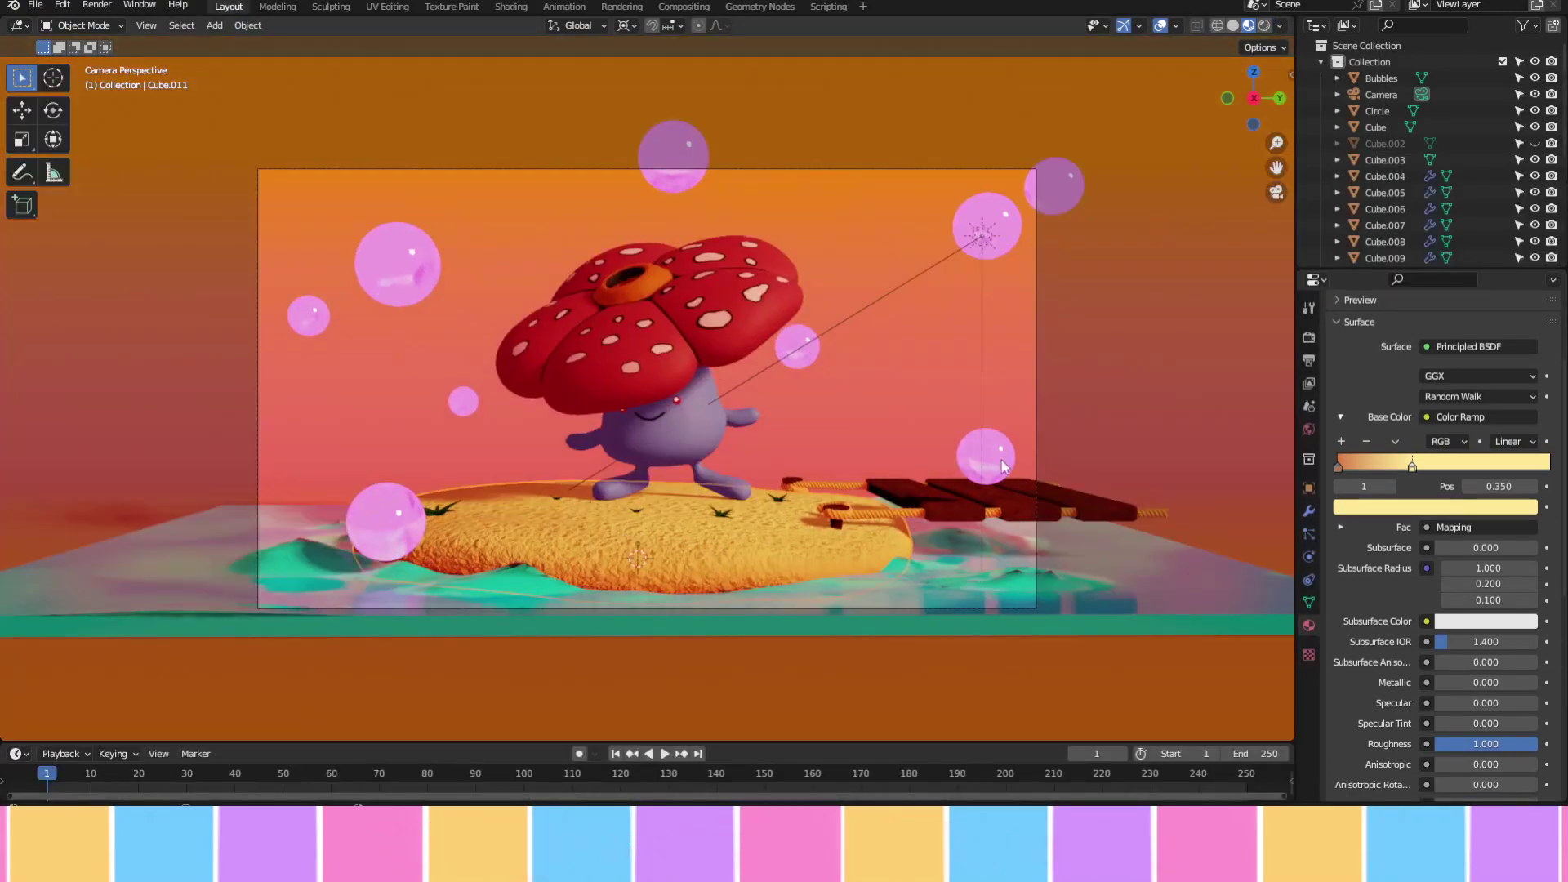
# Duplicate the Bubbles object, then rotate and move the copies around Vileplume
pyautogui.click(1004, 467)
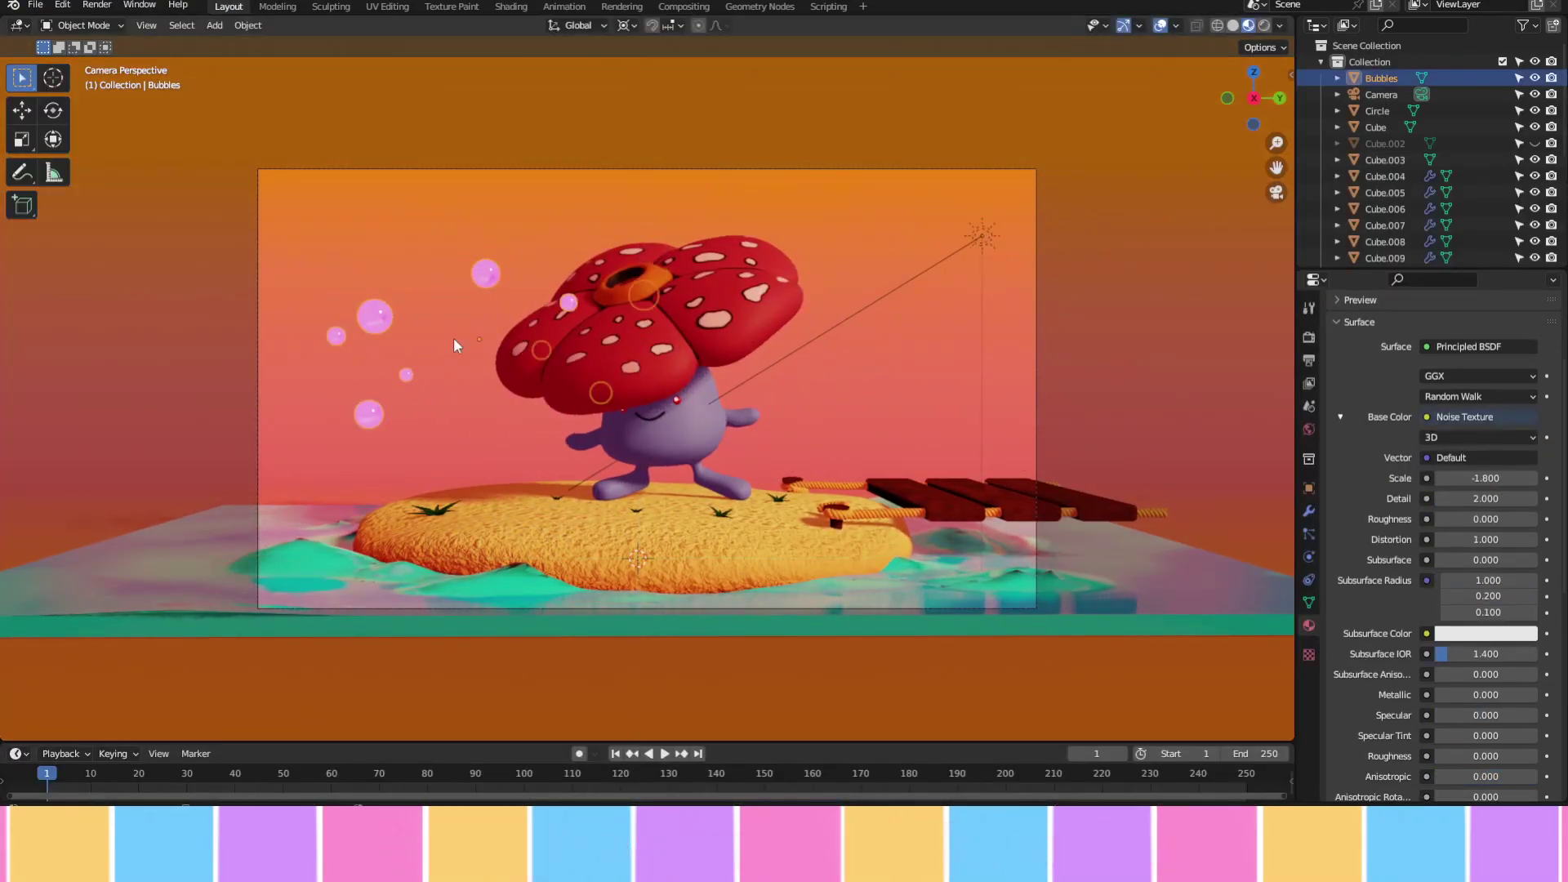
pyautogui.hotkey('shift', 'd')
pyautogui.press('Escape')
pyautogui.hotkey('shift', 'd')
pyautogui.press('Escape')
pyautogui.press('r')
pyautogui.press('x')
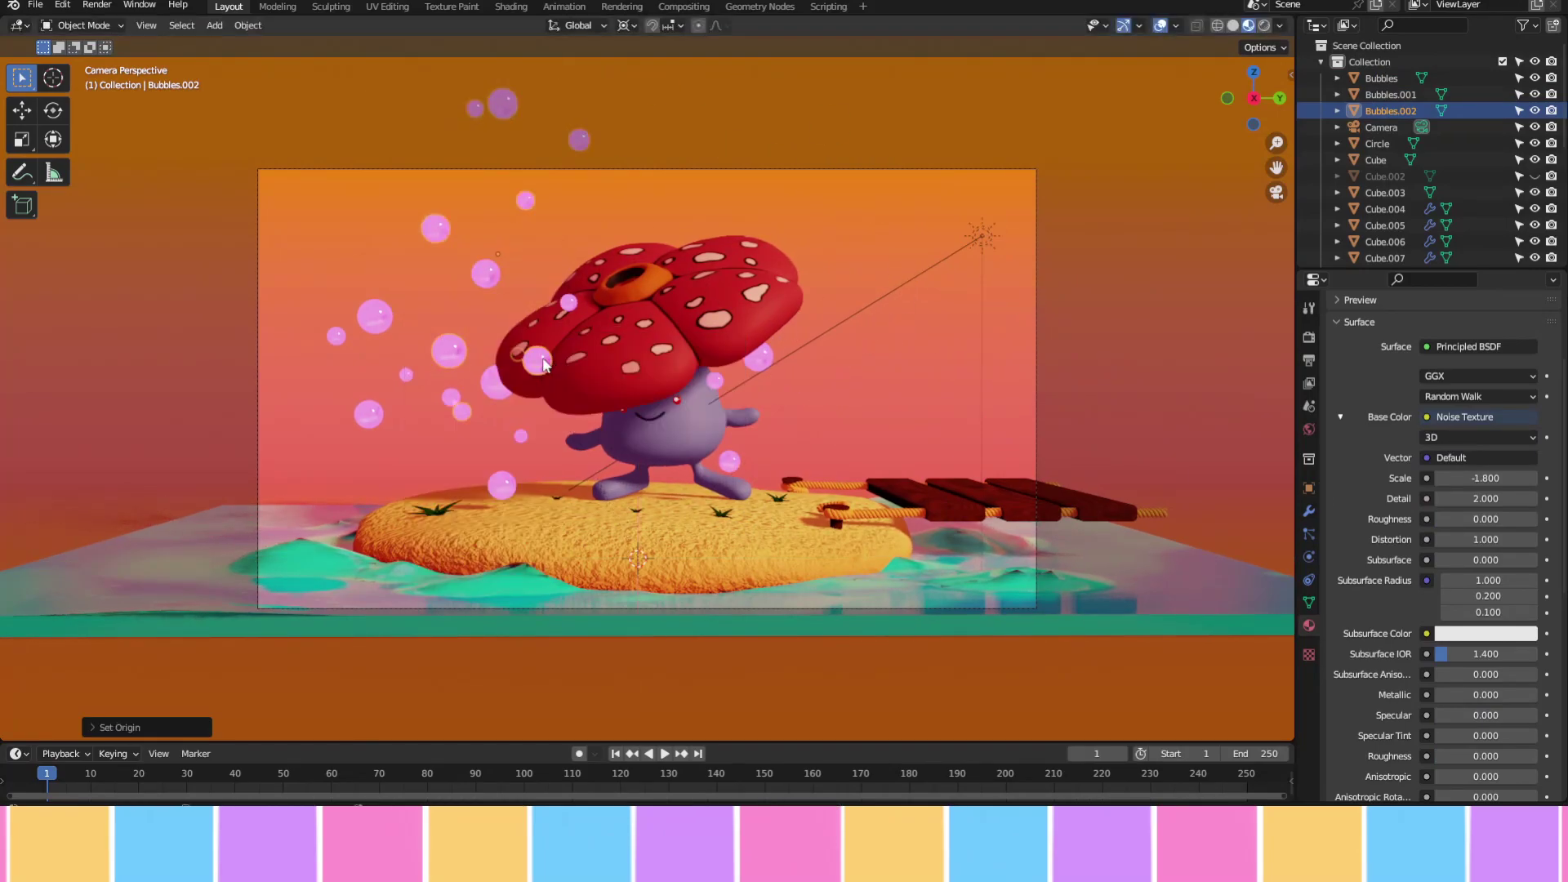
pyautogui.click(729, 461)
pyautogui.moveTo(729, 461)
pyautogui.mouseDown(button='middle')
pyautogui.moveTo(611, 385)
pyautogui.moveTo(817, 459)
pyautogui.moveTo(1249, 201)
pyautogui.mouseUp(button='middle')
pyautogui.press('g')
pyautogui.click(817, 459)
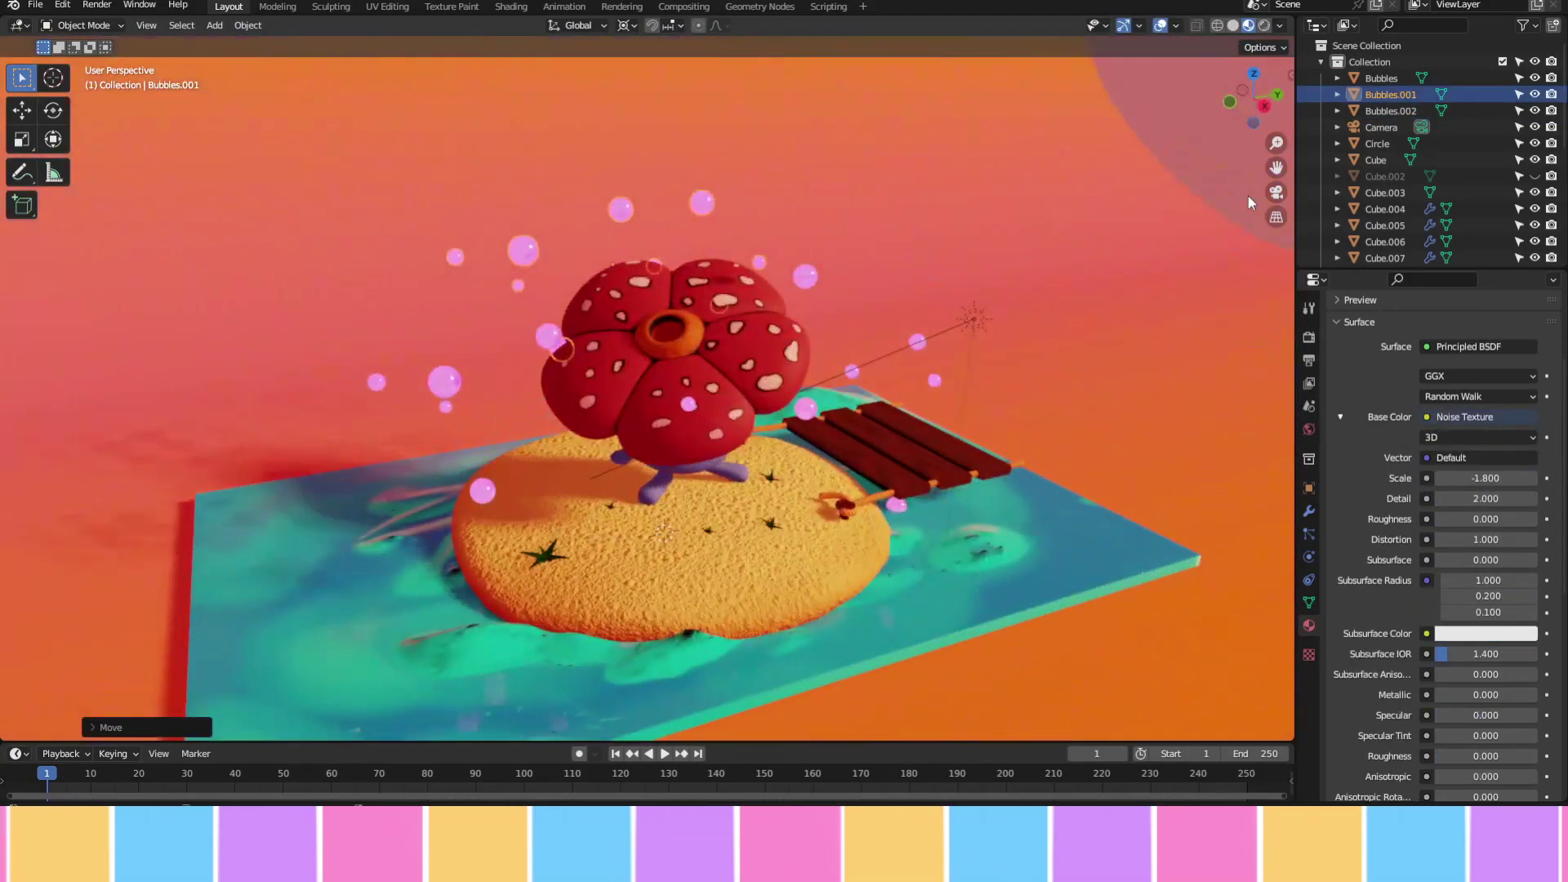
pyautogui.press('KP_0')
# Add one more rotated bubbles copy and join all copies into a single object with Ctrl+J
pyautogui.hotkey('shift', 'd')
pyautogui.click(817, 327)
pyautogui.rightClick(816, 326)
pyautogui.click(923, 411)
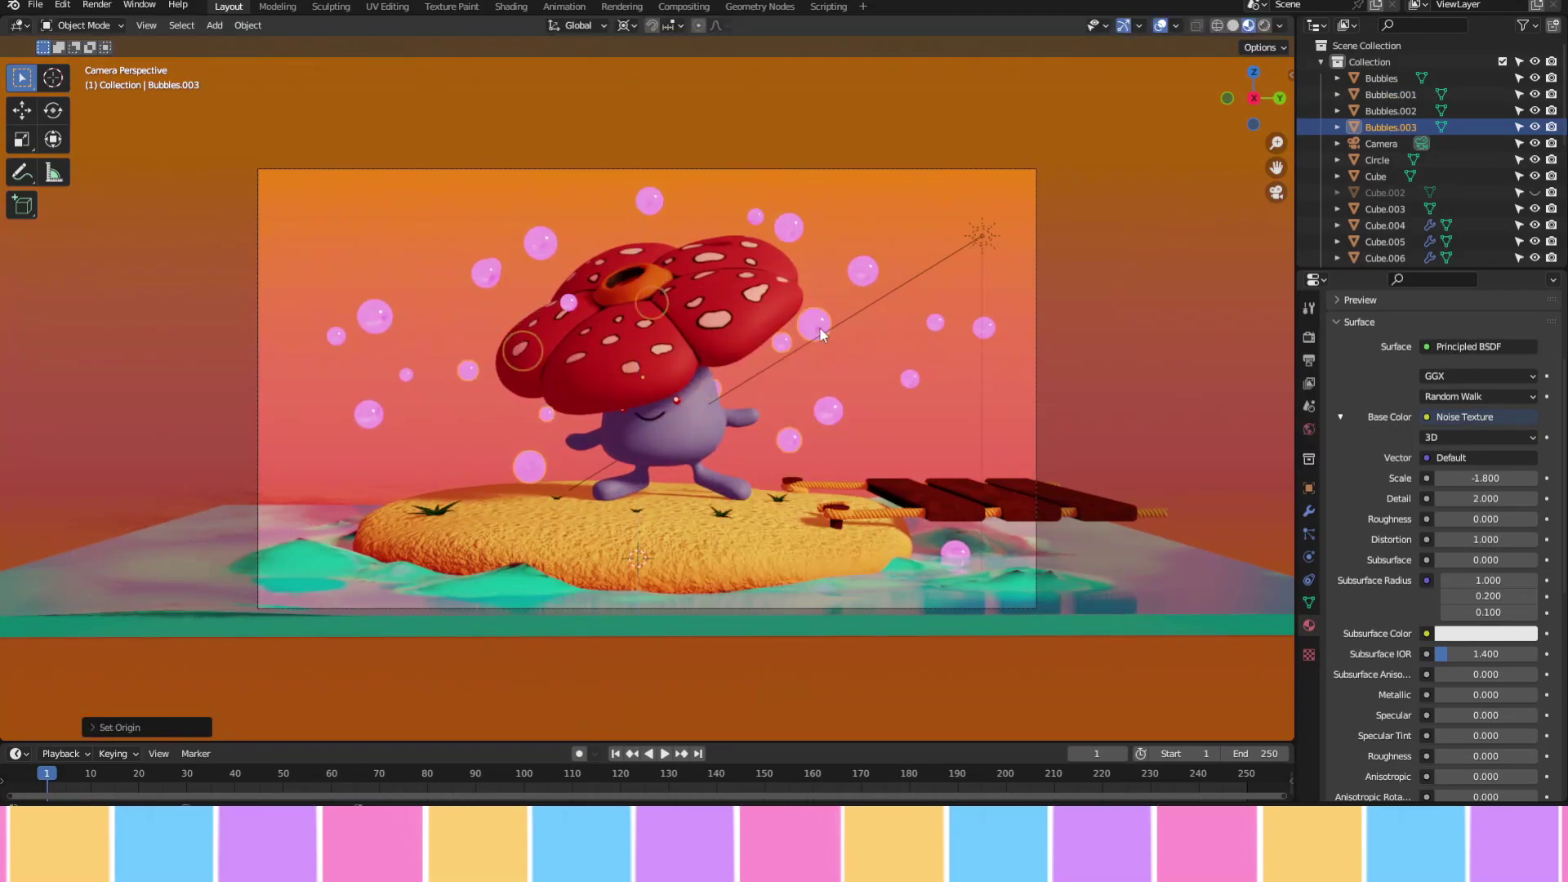
pyautogui.click(248, 25)
pyautogui.click(457, 241)
pyautogui.press('r')
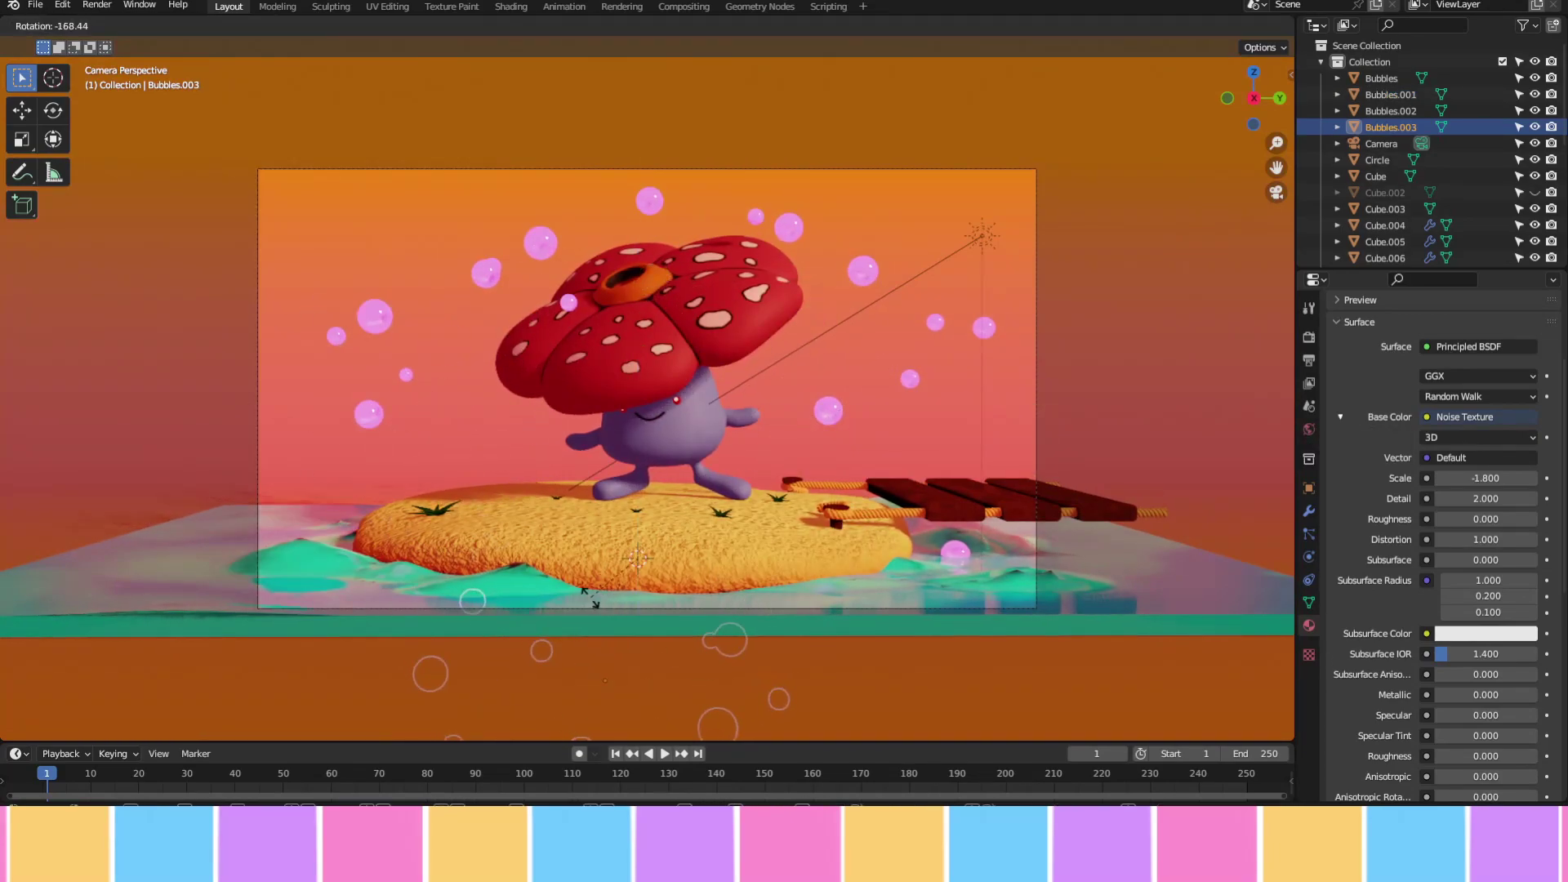
pyautogui.click(739, 574)
pyautogui.press('KP_3')
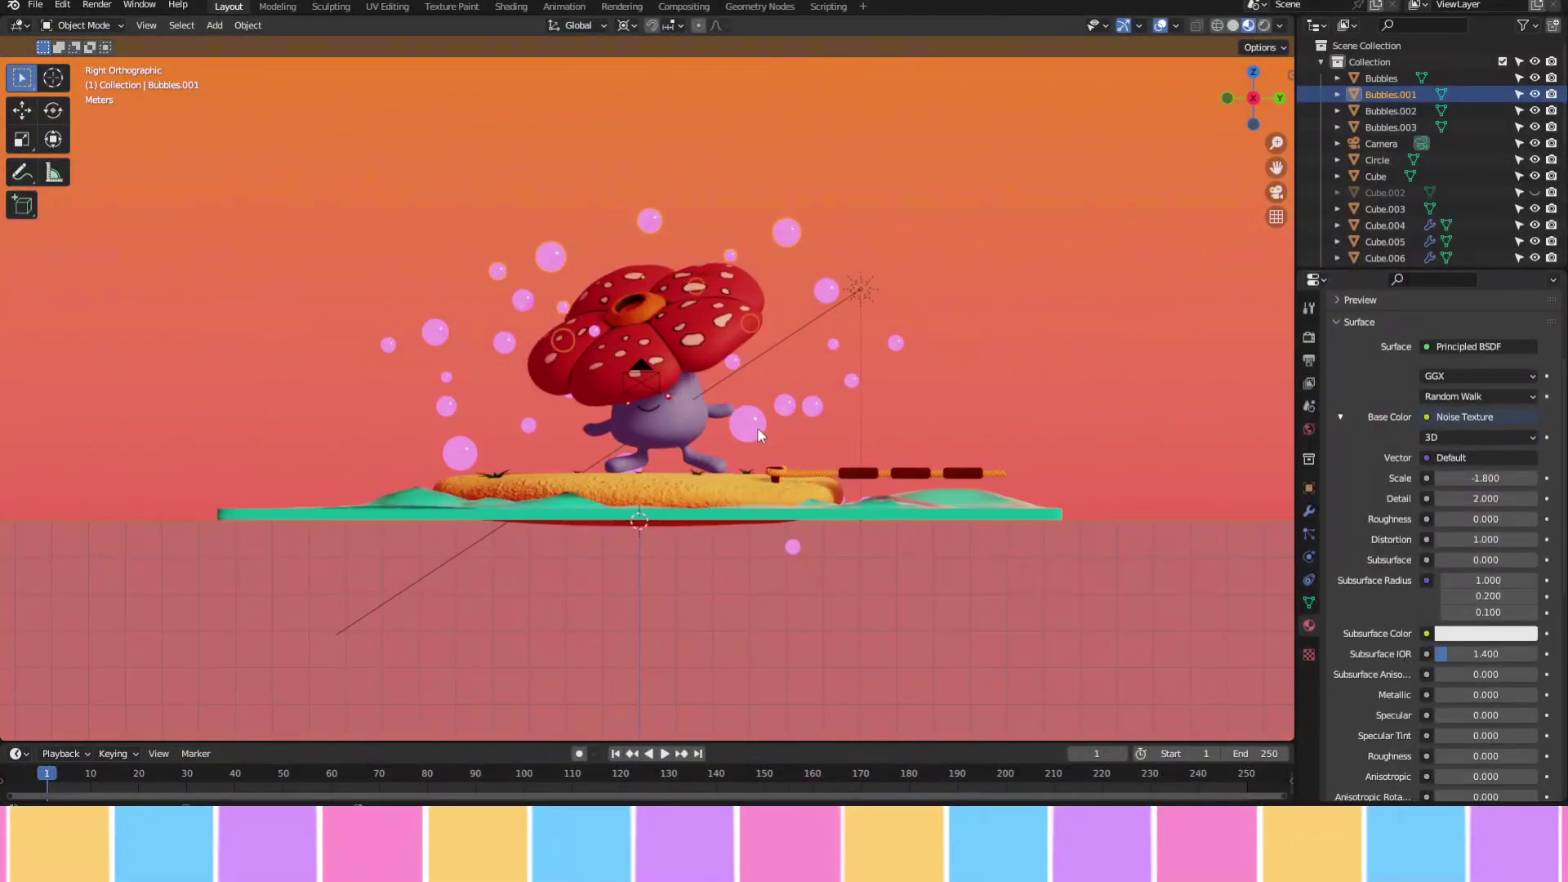
pyautogui.hotkey('ctrl', 'j')
pyautogui.press('KP_0')
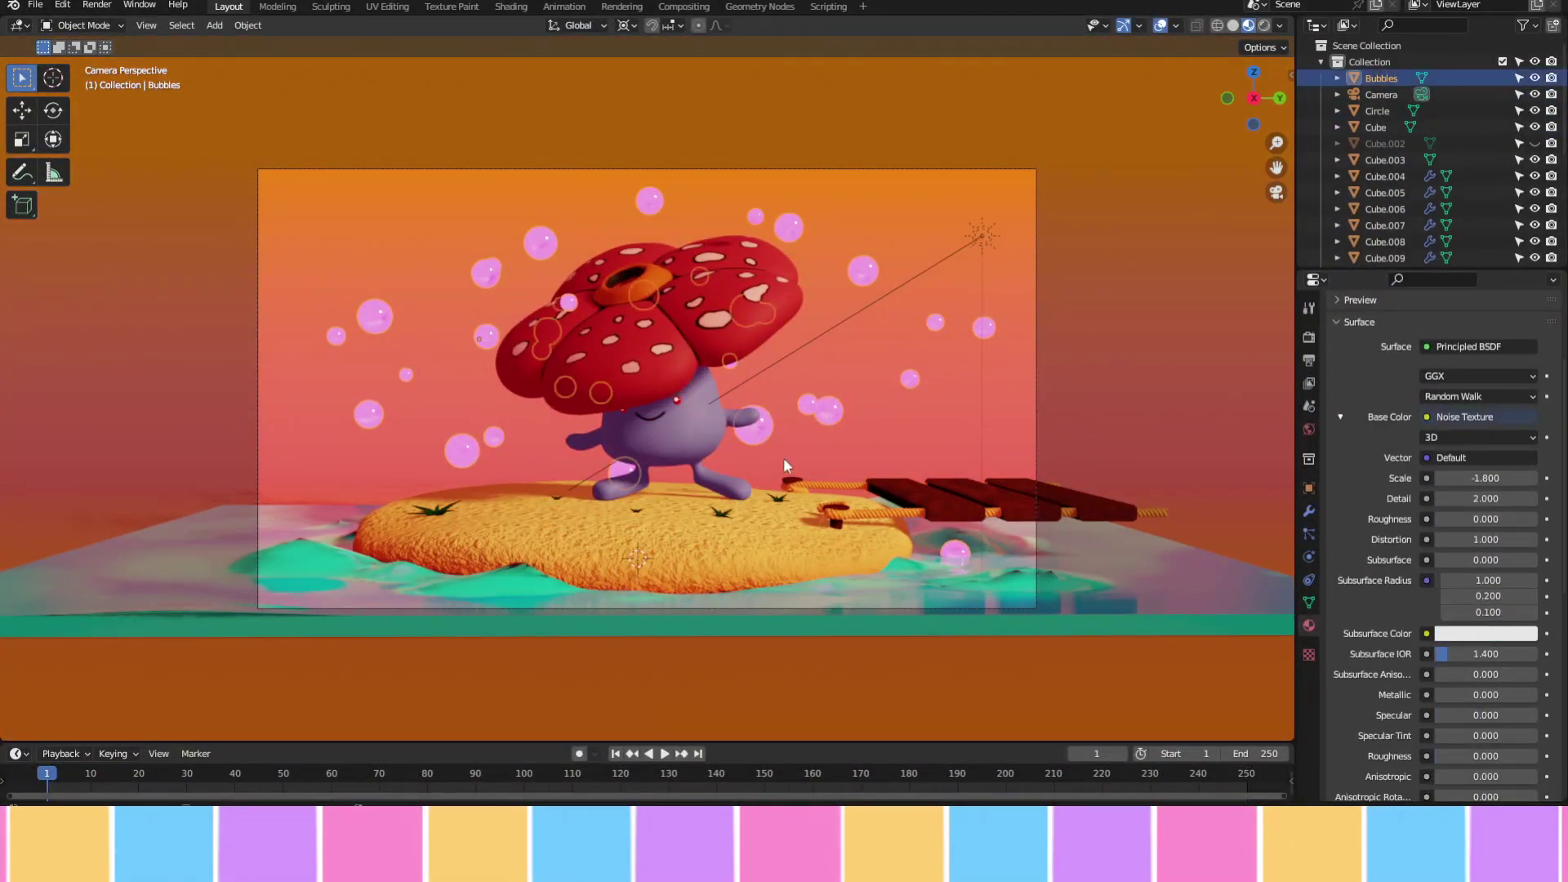
# Set the bubbles' Emission Strength to 0 so they no longer glow
pyautogui.scroll(-10, 1470, 571)
pyautogui.click(1486, 634)
pyautogui.moveTo(1491, 410); pyautogui.dragTo(1495, 502)
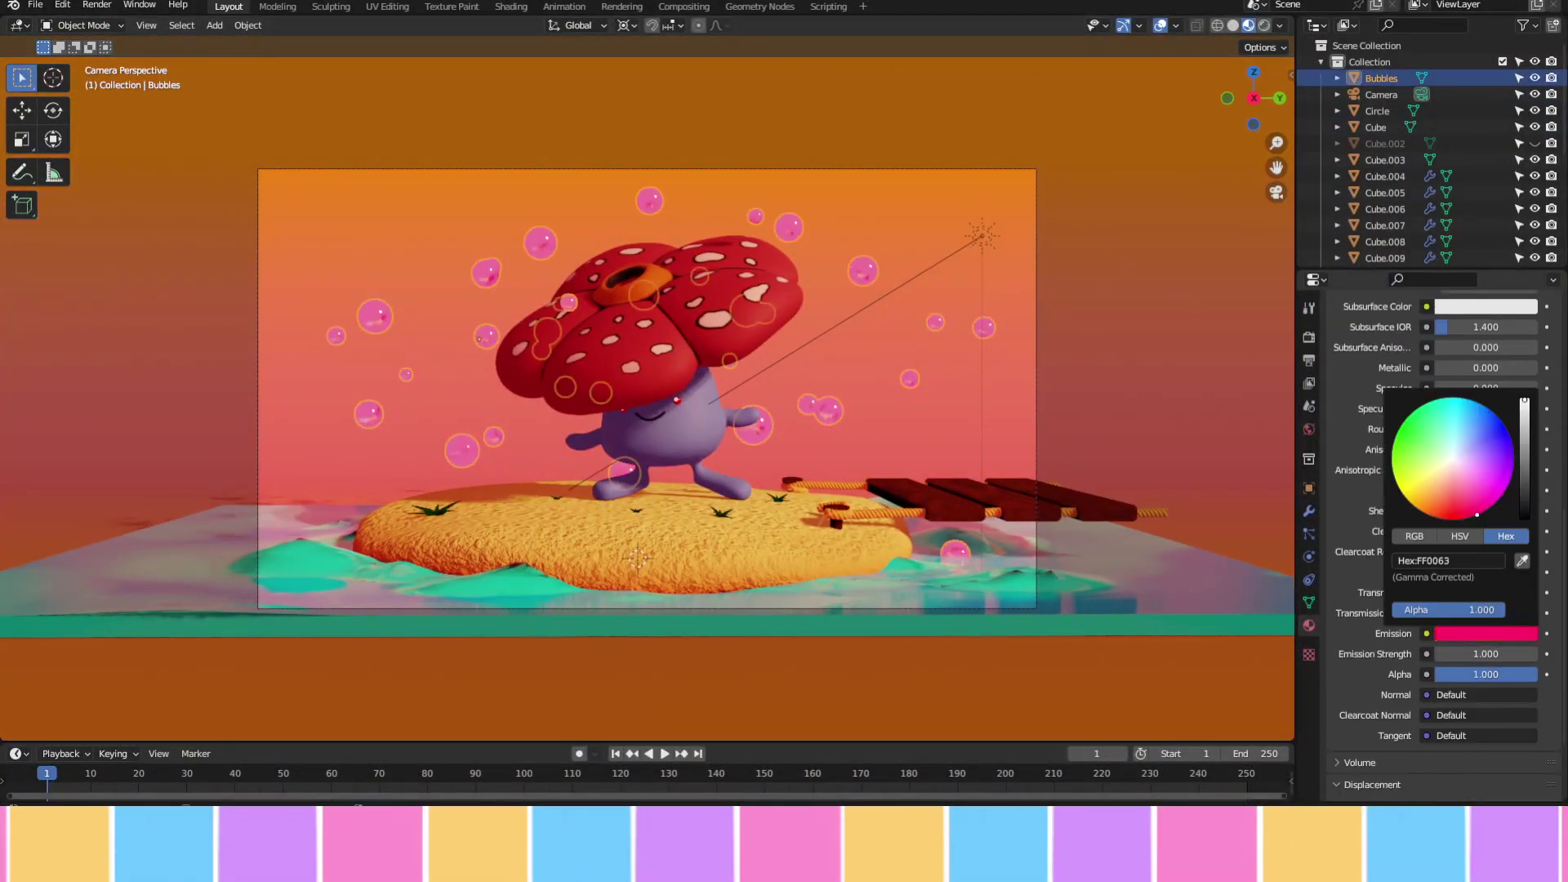
pyautogui.click(1486, 644)
pyautogui.doubleClick(1486, 664)
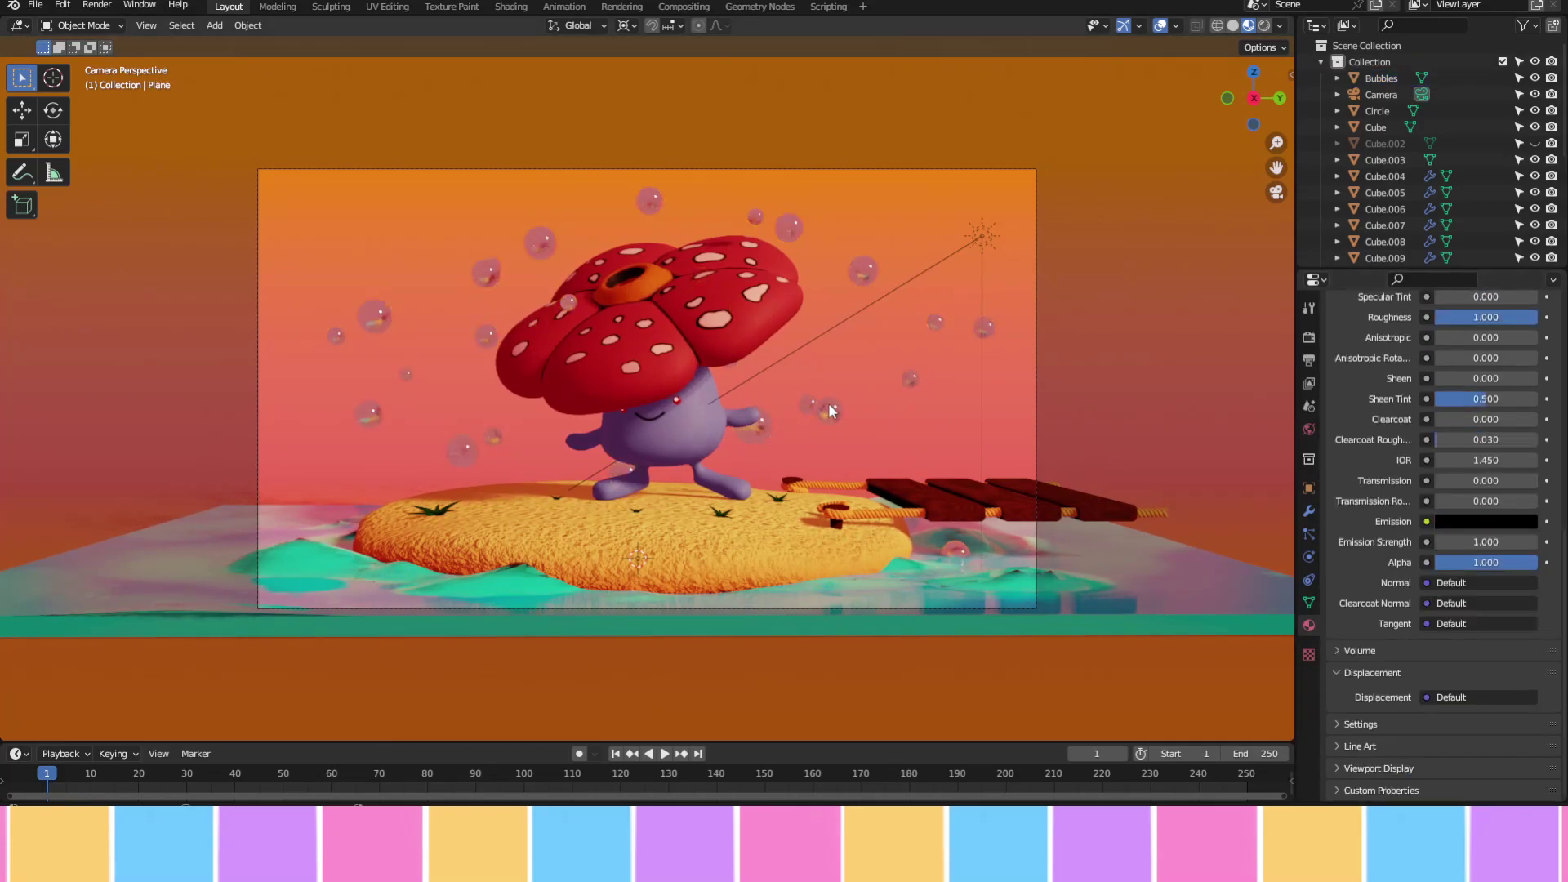
pyautogui.write('0')
pyautogui.press('Return')
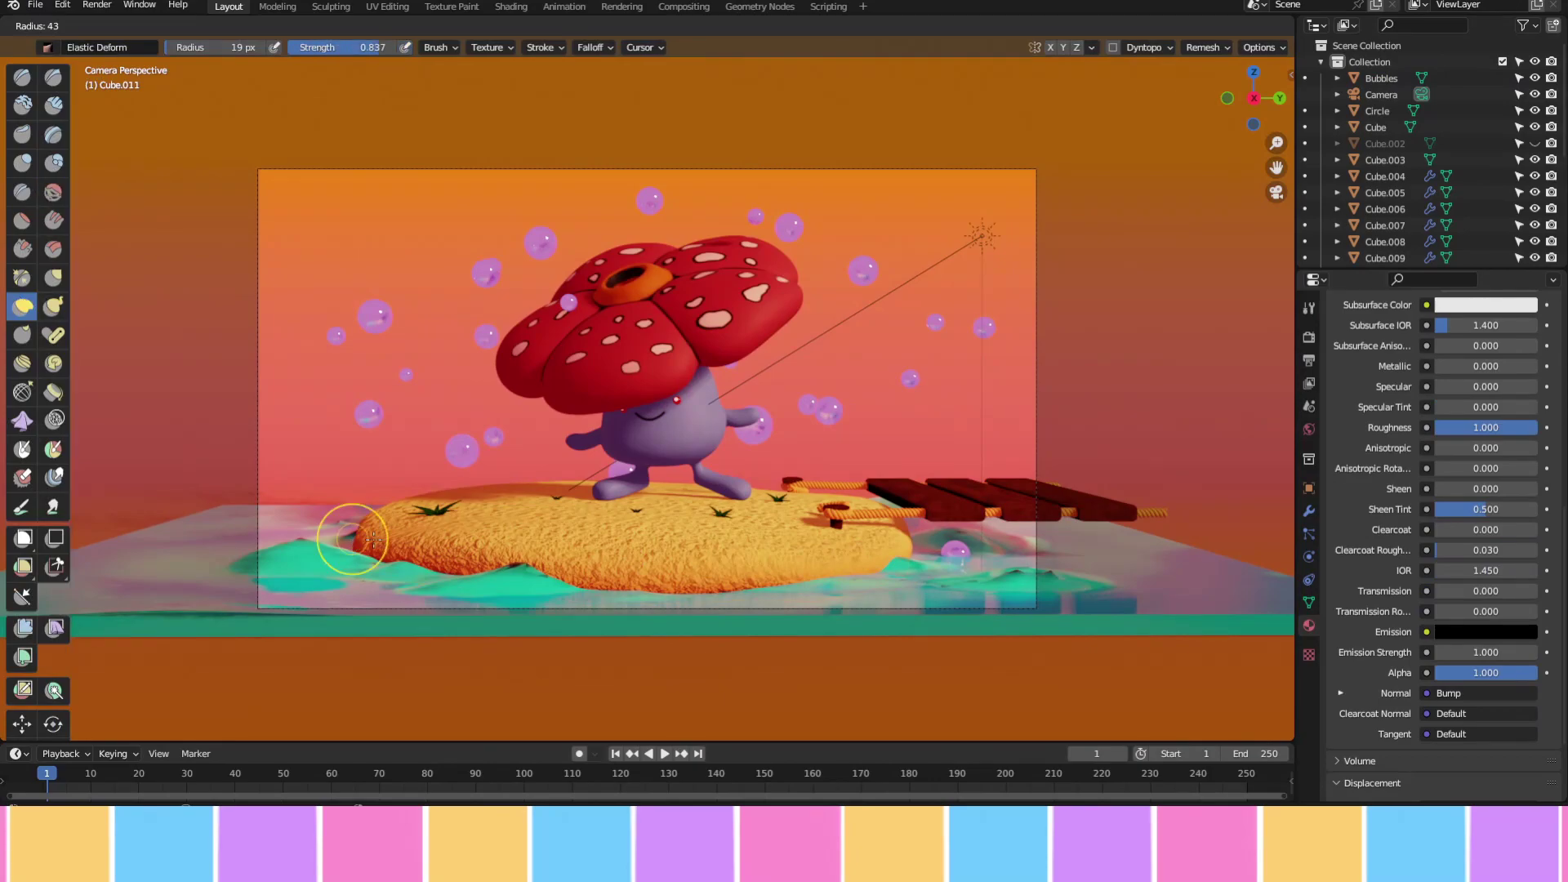
# Pull the island's left edge into a new shape with Elastic Deform, then raise the water plane's roughness
pyautogui.click(391, 539)
pyautogui.moveTo(392, 539)
pyautogui.mouseDown(button='middle')
pyautogui.moveTo(896, 525)
pyautogui.moveTo(860, 589)
pyautogui.moveTo(703, 141)
pyautogui.mouseUp(button='middle')
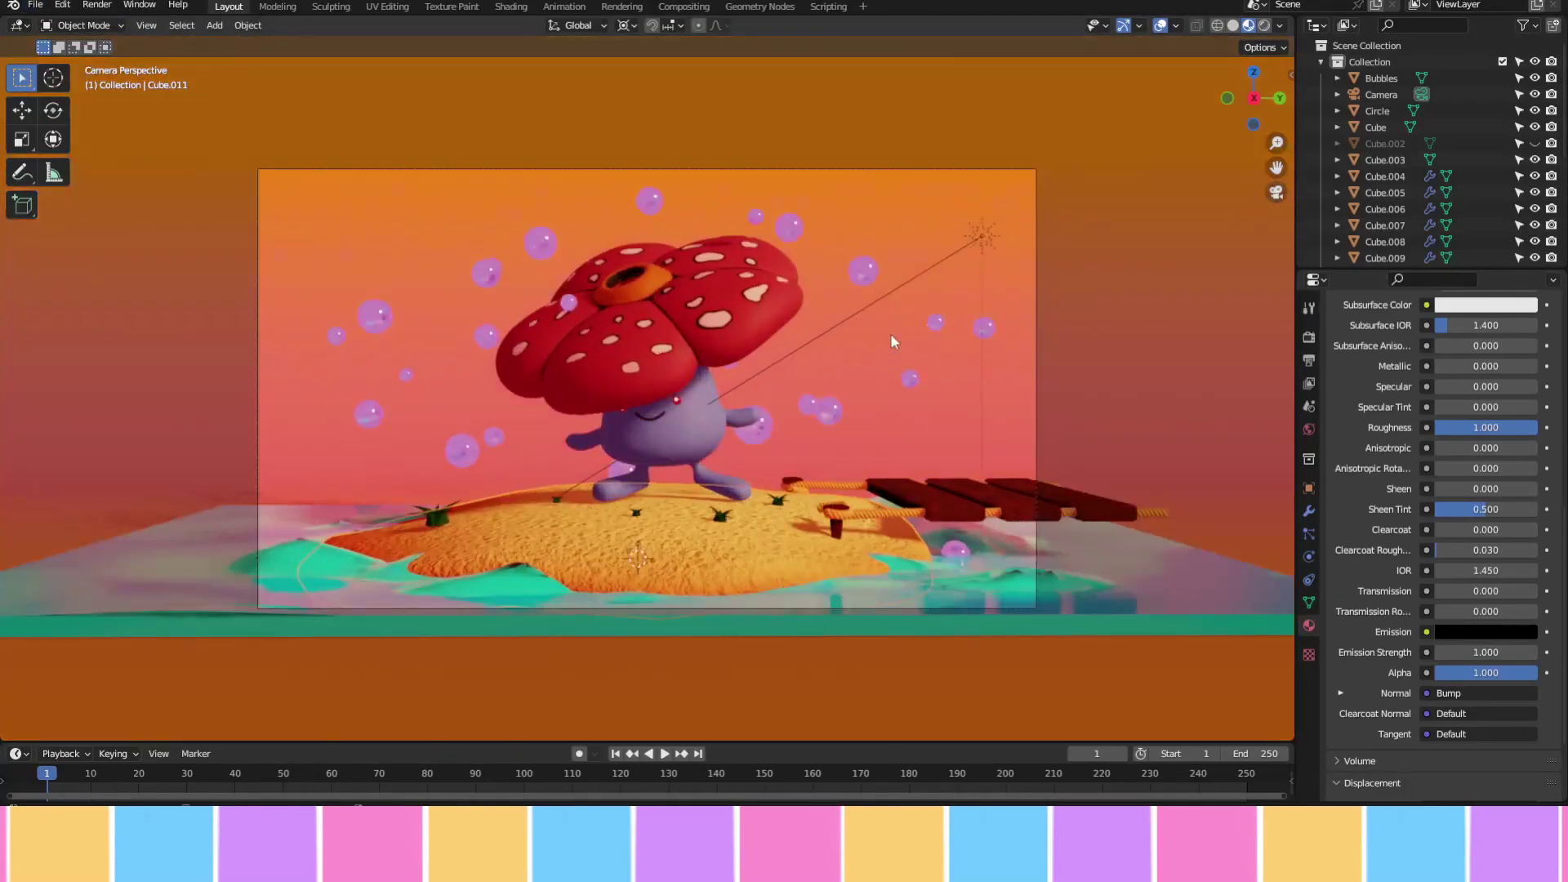
pyautogui.click(712, 449)
pyautogui.moveTo(712, 449); pyautogui.dragTo(890, 494, button='middle')
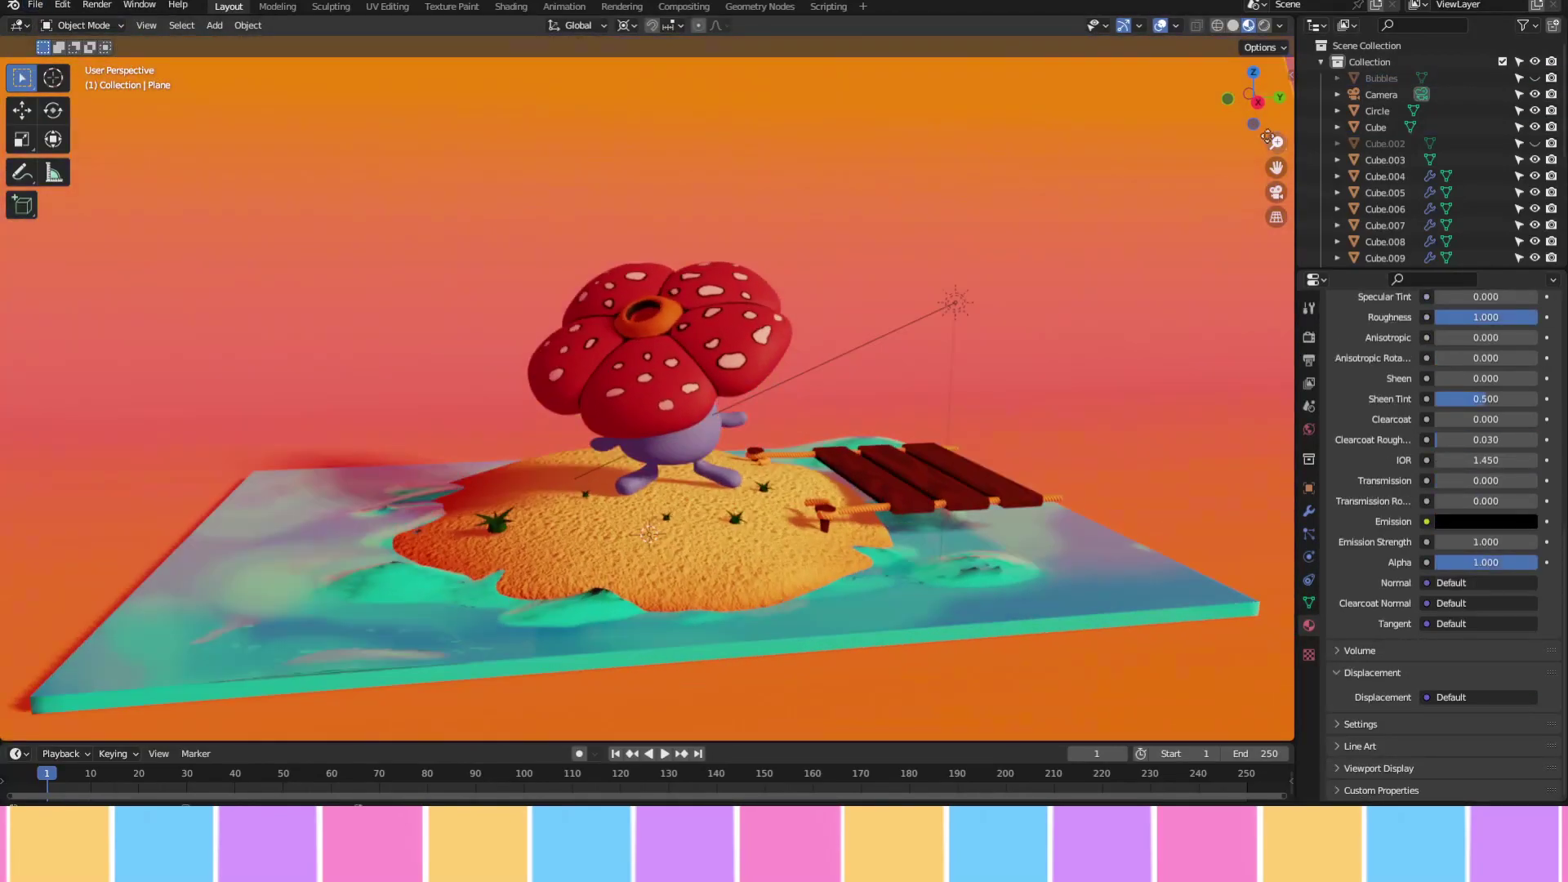
pyautogui.moveTo(1447, 327); pyautogui.dragTo(1502, 326)
# In solid shading, add a UV Sphere and press it into a shallow disc for sculpting
pyautogui.click(1233, 25)
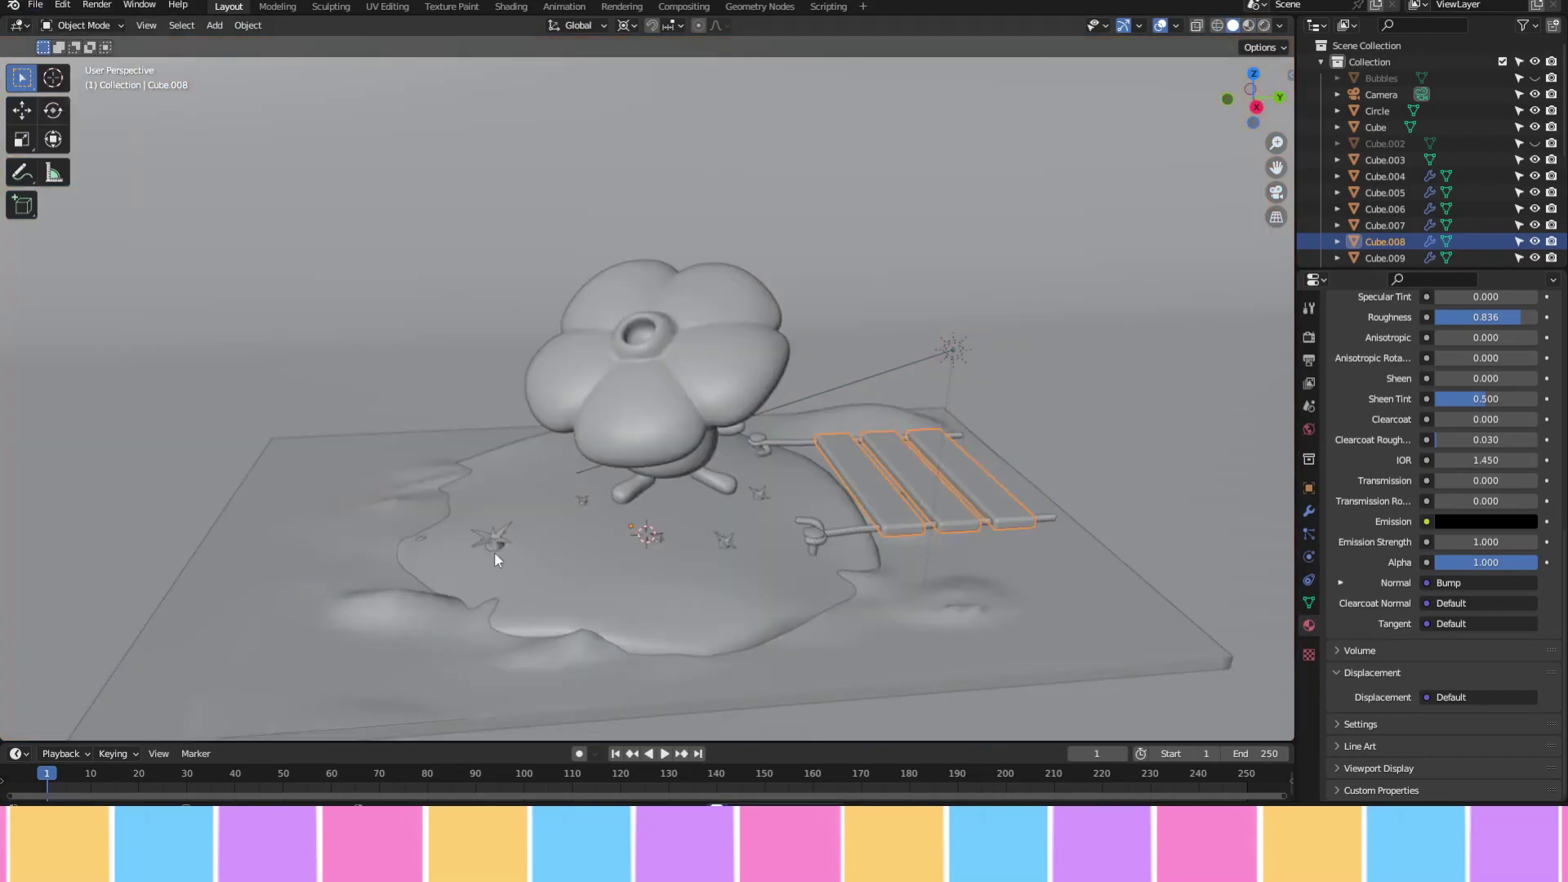
pyautogui.hotkey('shift', 'a')
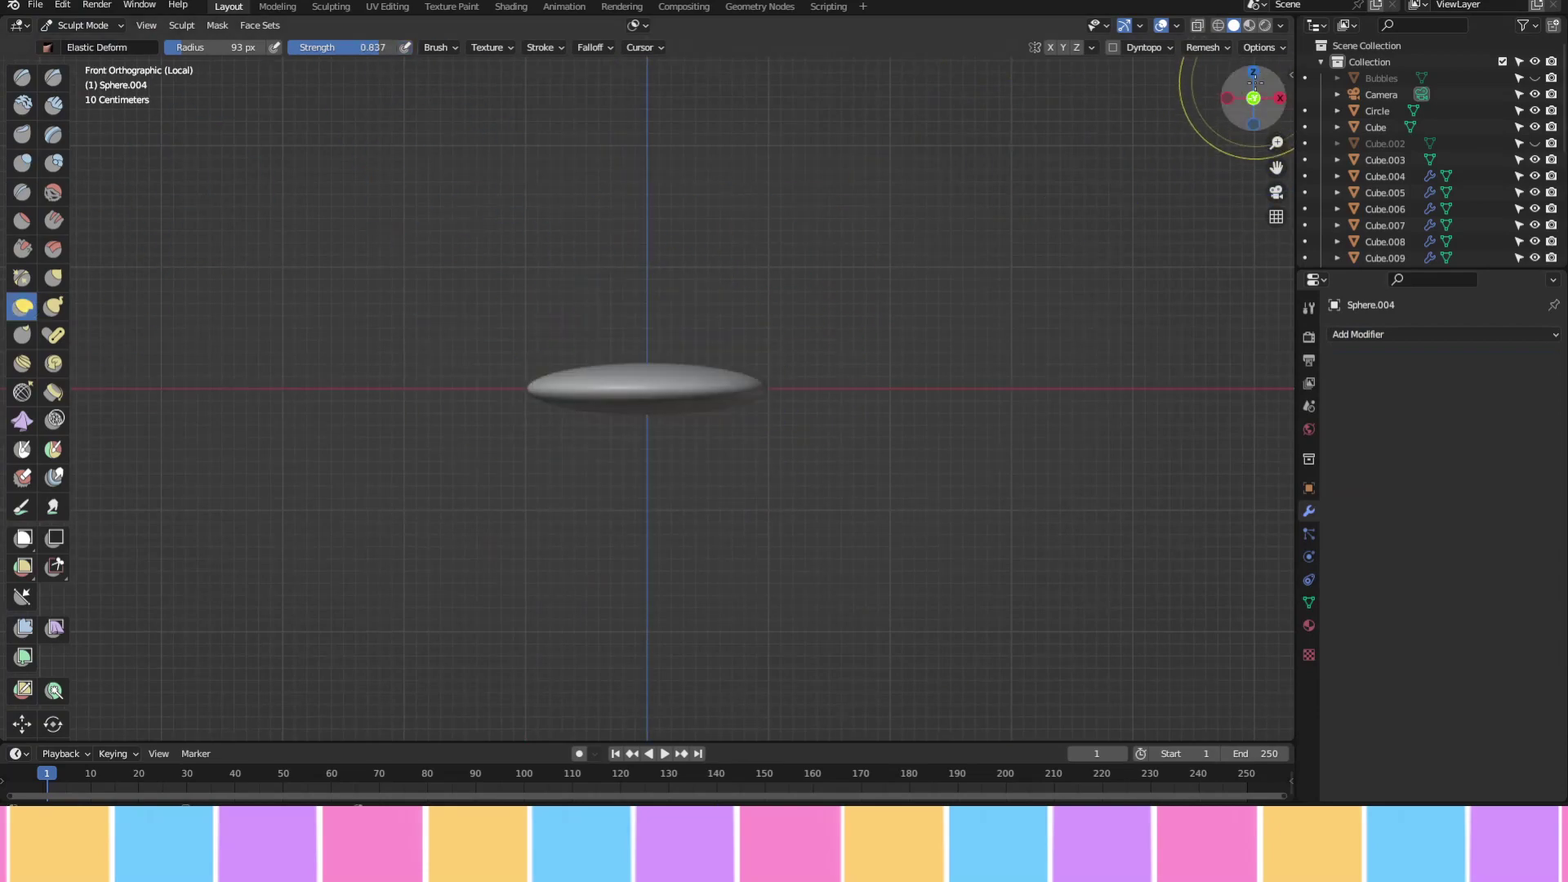
pyautogui.click(661, 416)
pyautogui.moveTo(661, 417); pyautogui.dragTo(828, 245, button='middle')
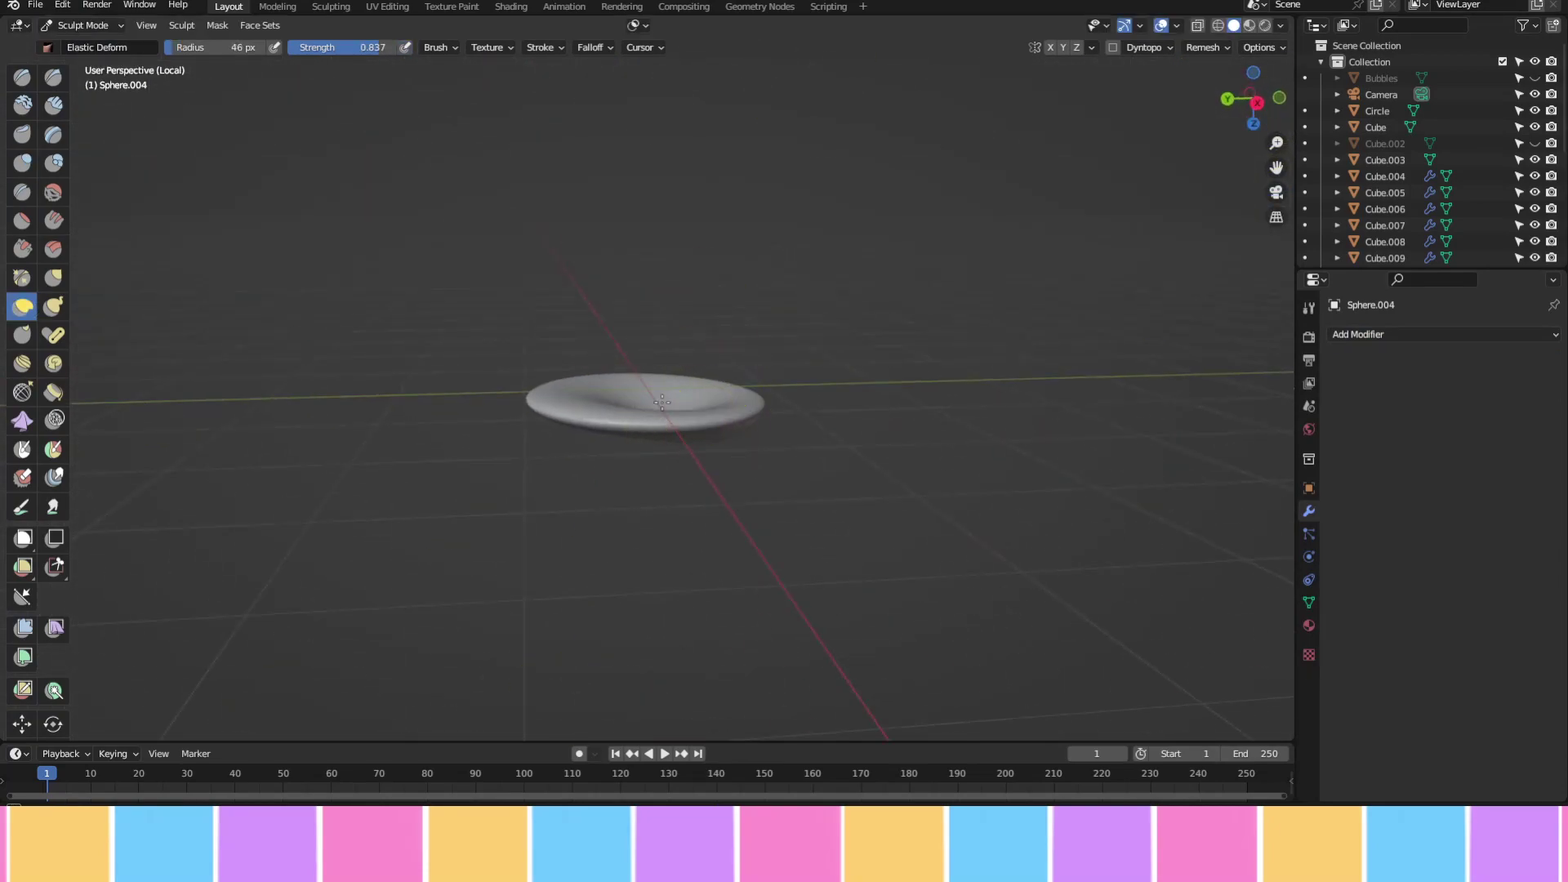
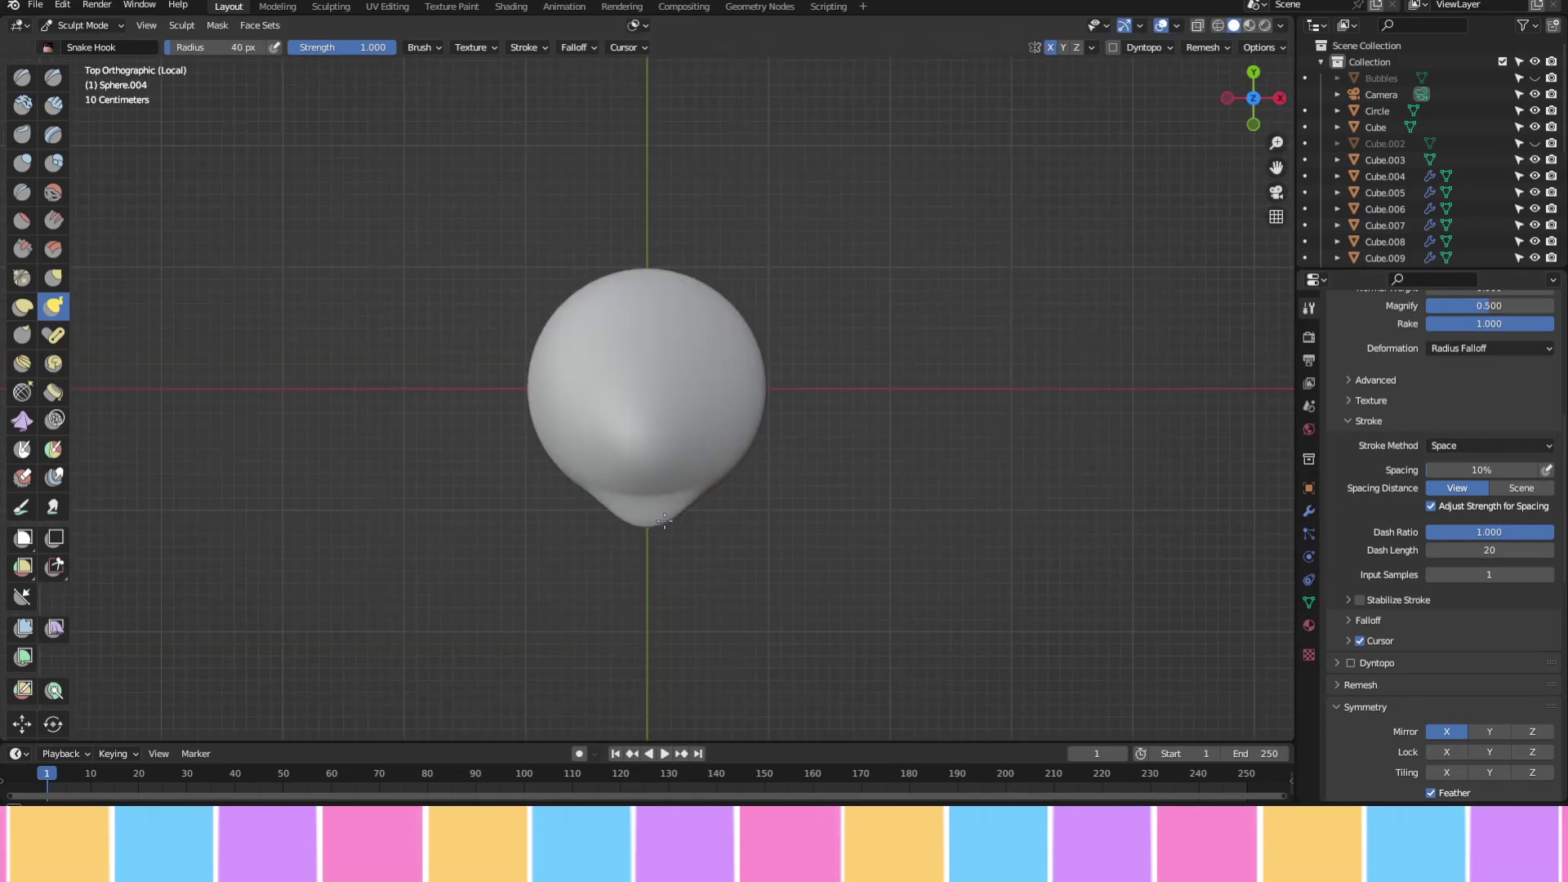
# Pull the shell's bottom into a squarer base and carve a first ridge down its face
pyautogui.moveTo(644, 563); pyautogui.dragTo(725, 544)
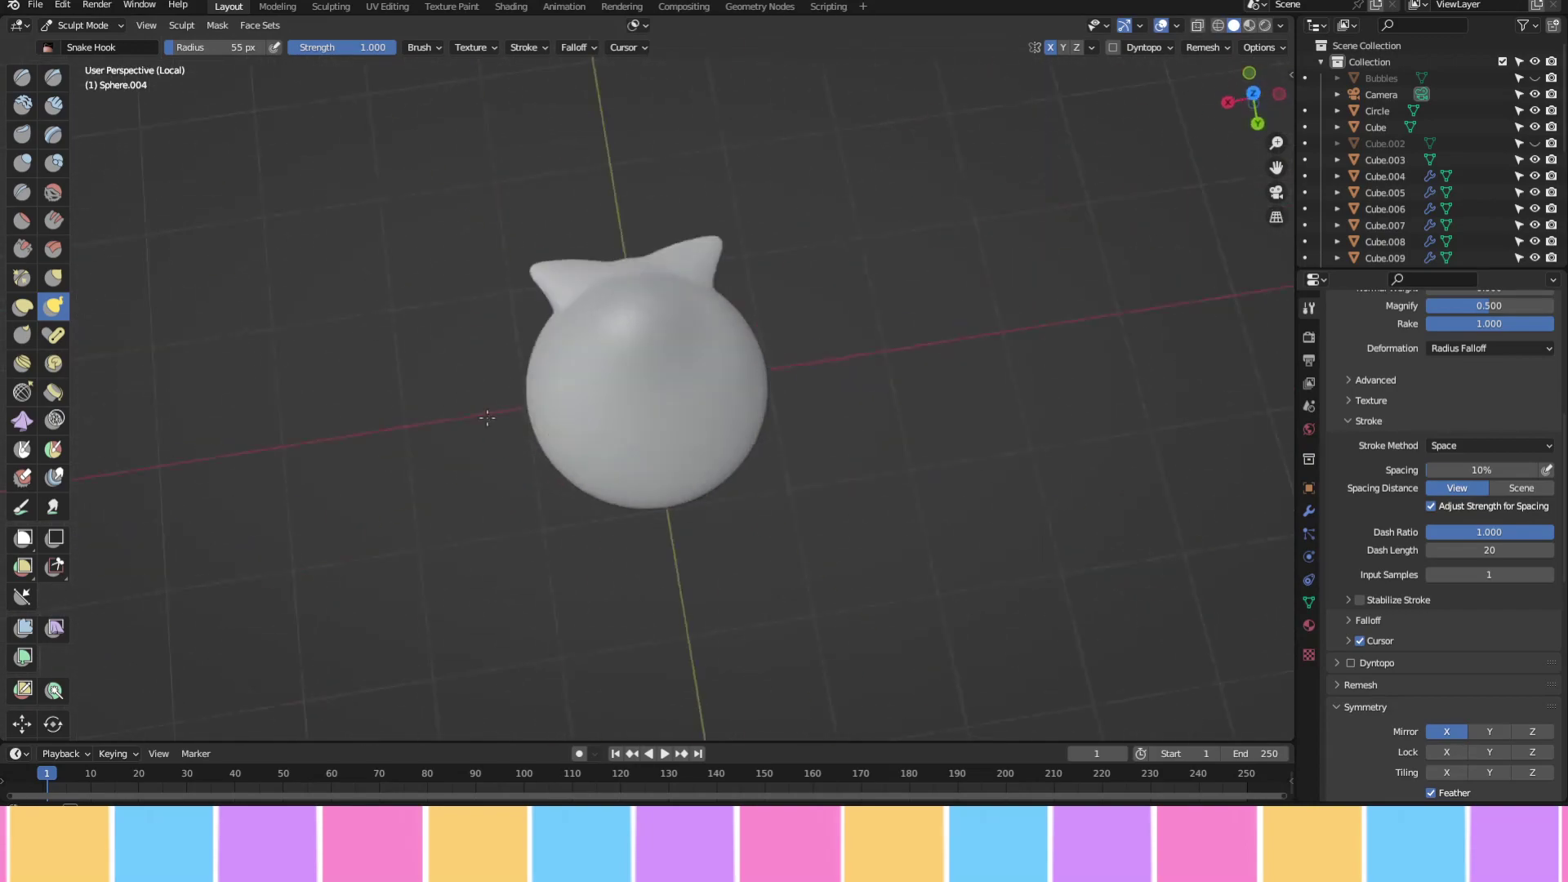
pyautogui.click(22, 192)
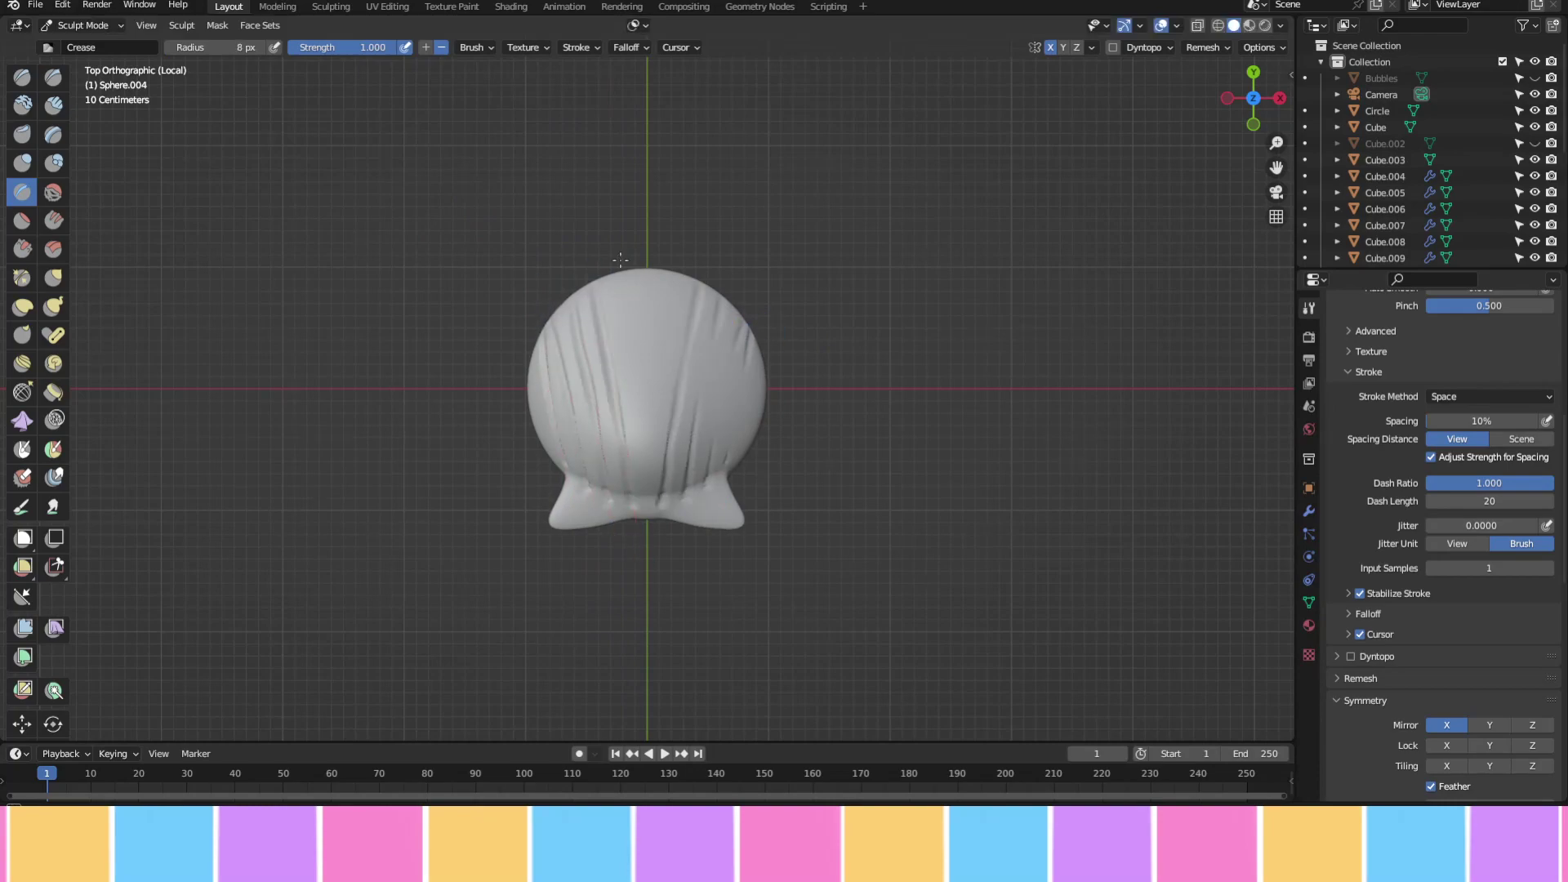
pyautogui.moveTo(654, 421); pyautogui.dragTo(576, 521, button='middle')
pyautogui.hotkey('shift', 's')
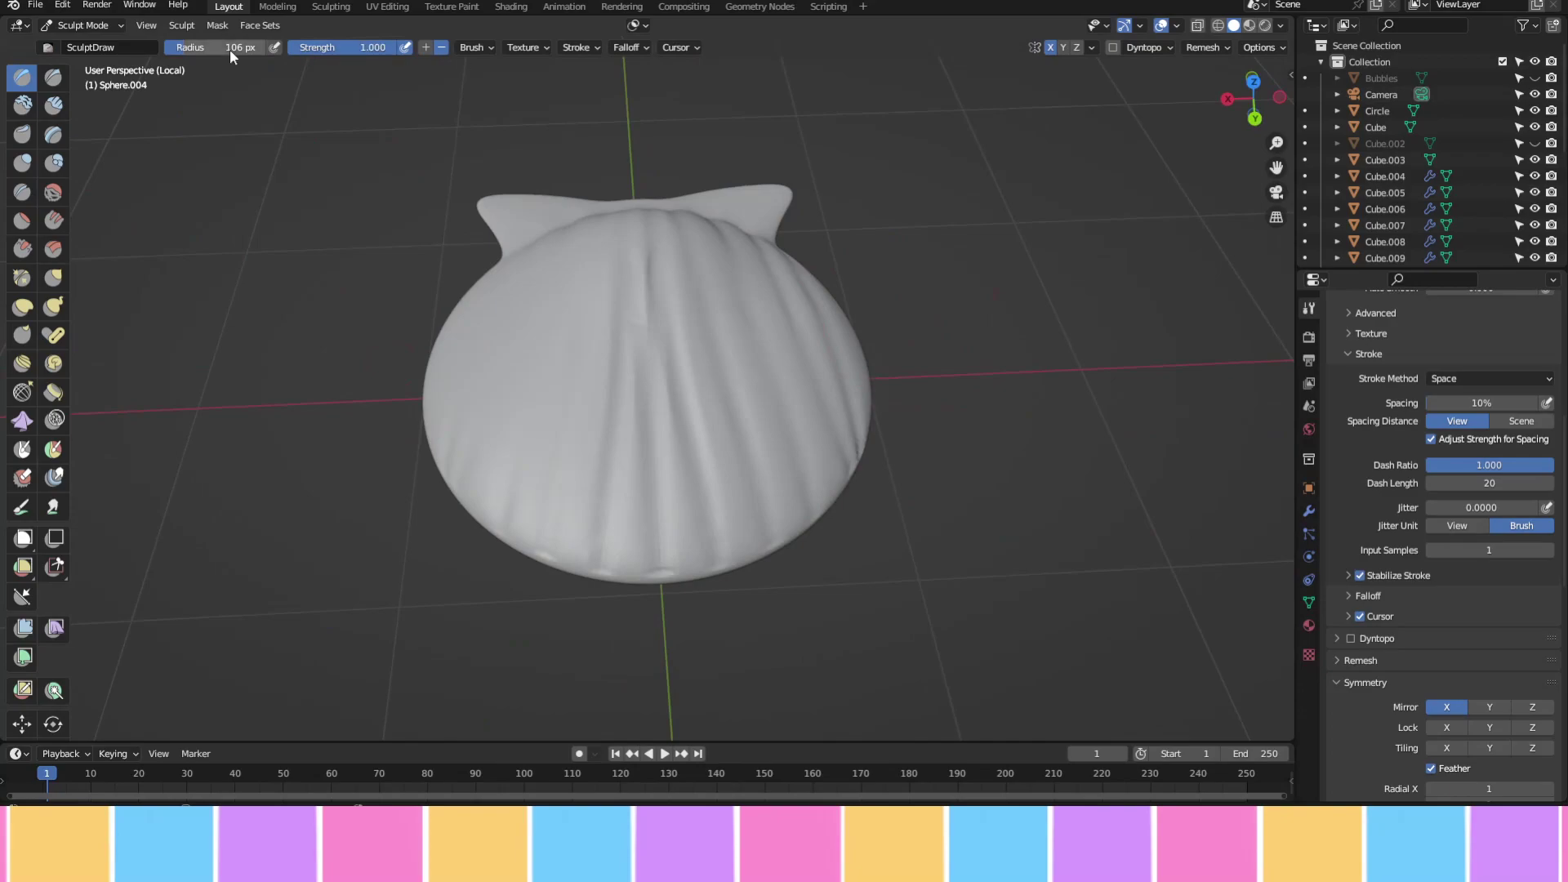
pyautogui.press('KP_7')
pyautogui.moveTo(658, 319); pyautogui.dragTo(656, 380)
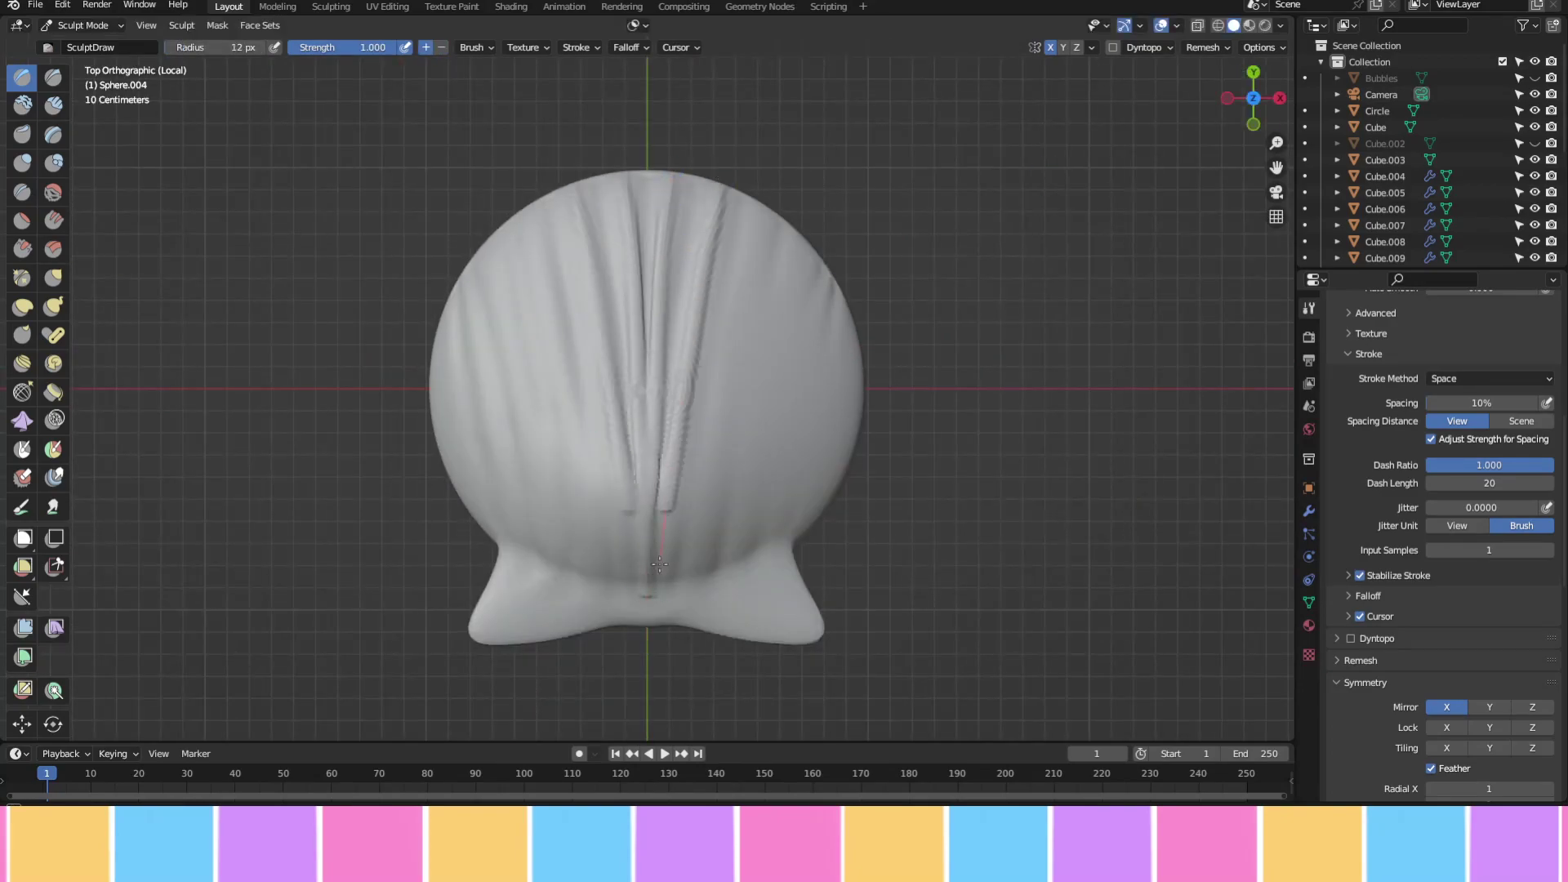
# Smooth the sharp creases, carve a new groove, and remesh the shell with Ctrl+R
pyautogui.moveTo(604, 252); pyautogui.dragTo(470, 280)
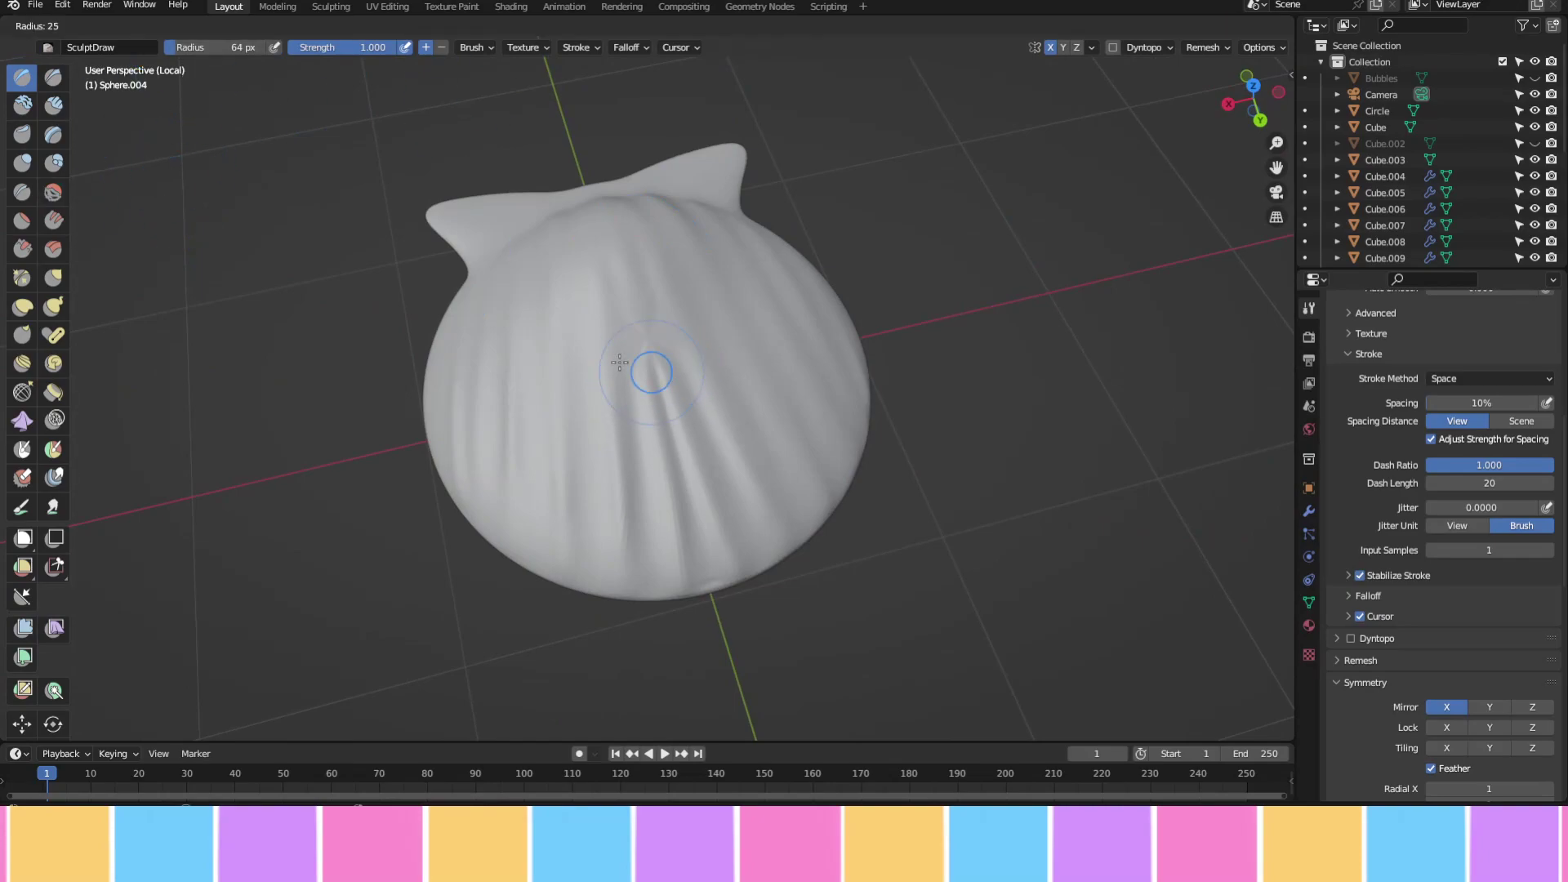
pyautogui.moveTo(648, 333); pyautogui.dragTo(645, 441)
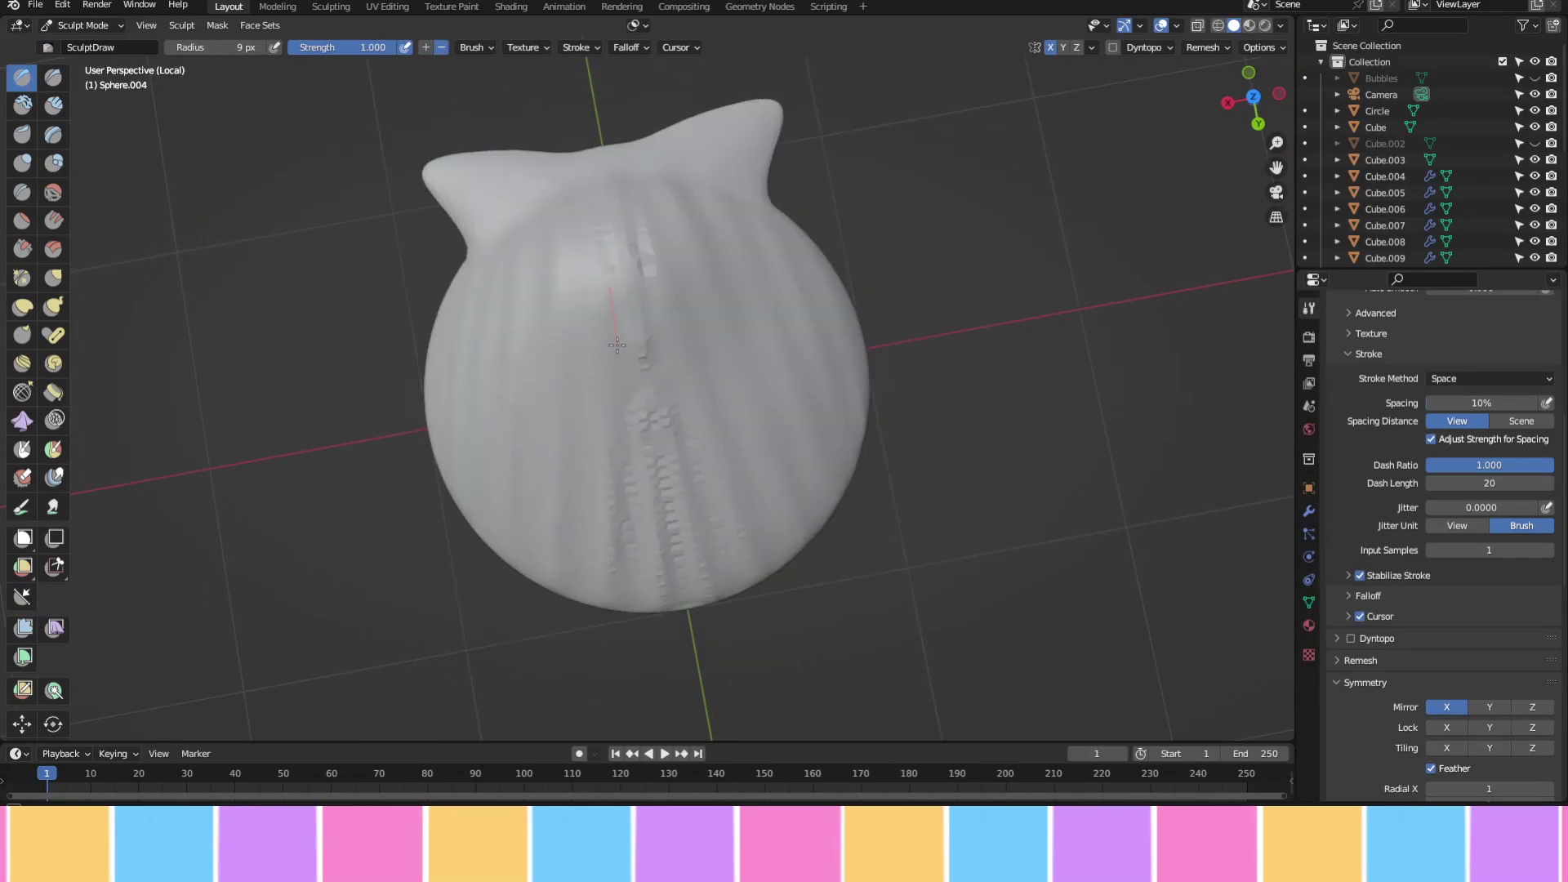
pyautogui.press('r')
pyautogui.click(141, 99)
pyautogui.hotkey('ctrl', 'r')
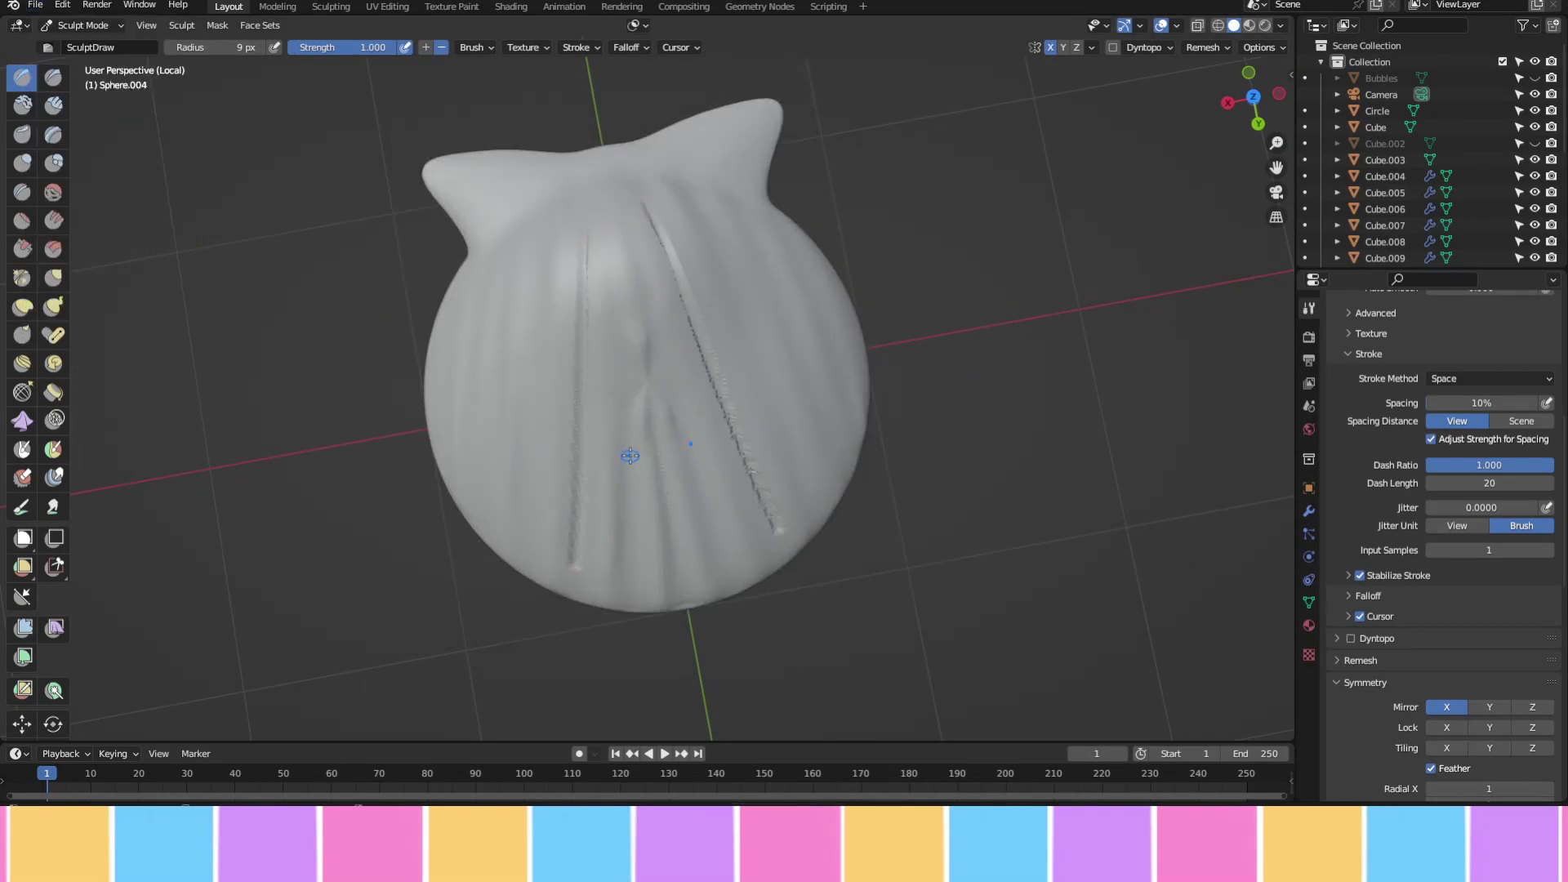
# Turn off stroke stabilizing, resize the brush, and crease along the shell's left ridge
pyautogui.click(1359, 575)
pyautogui.scroll(2, 1388, 572)
pyautogui.press('f')
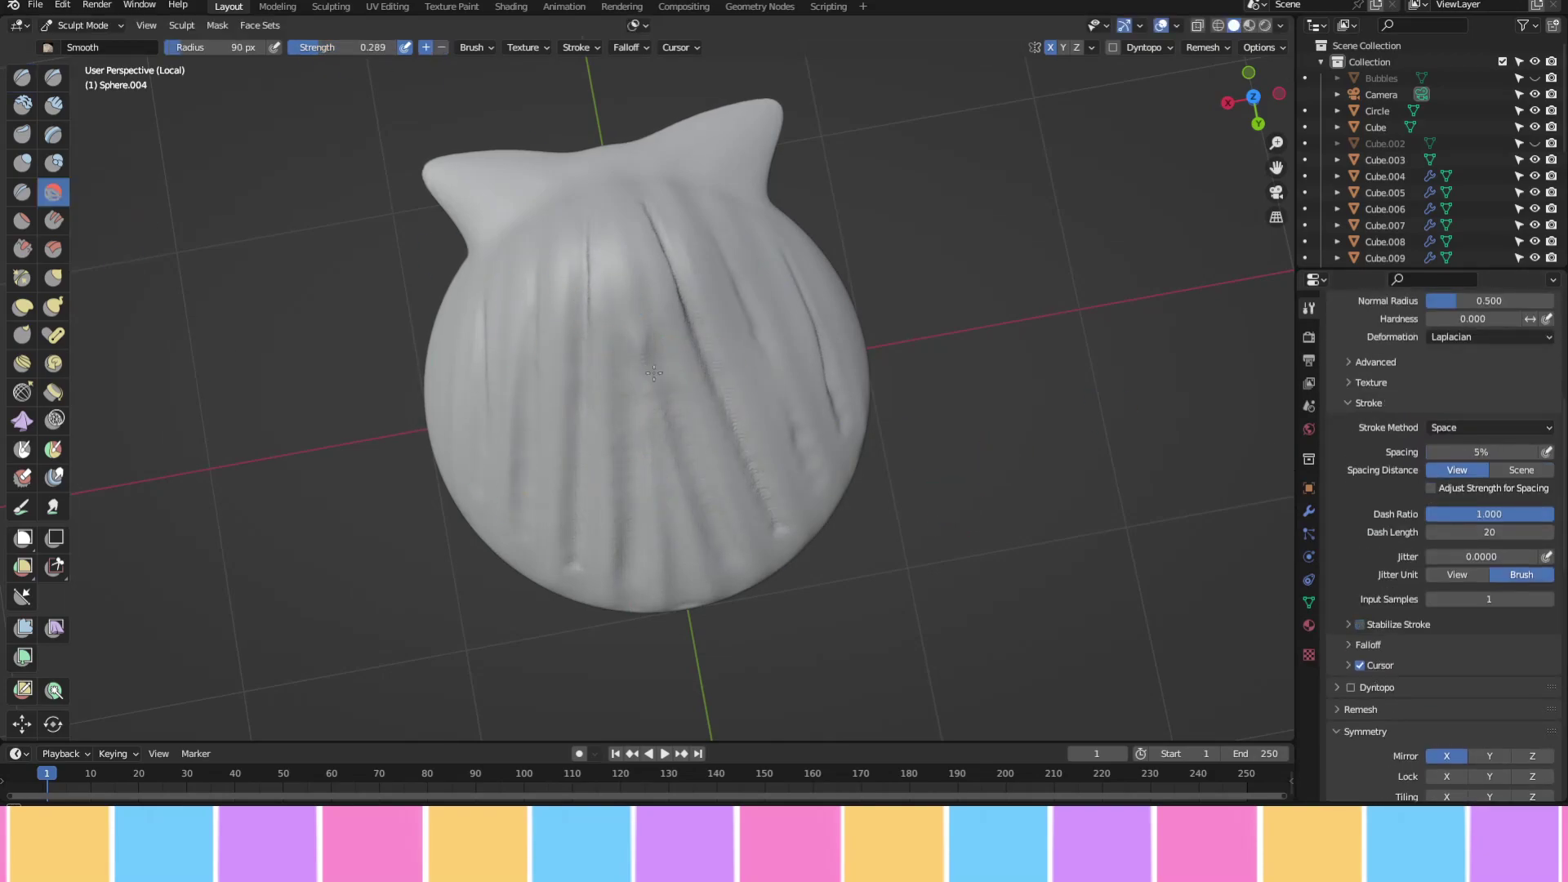
pyautogui.moveTo(621, 222)
pyautogui.mouseDown(button='middle')
pyautogui.moveTo(648, 281)
pyautogui.moveTo(623, 255)
pyautogui.mouseUp(button='middle')
pyautogui.hotkey('shift', 'c')
pyautogui.moveTo(563, 208); pyautogui.dragTo(755, 531)
# Carve crease lines down the shell, smooth the diagonal crease, and inflate the underside
pyautogui.hotkey('shift', 's')
pyautogui.moveTo(645, 490); pyautogui.dragTo(633, 310)
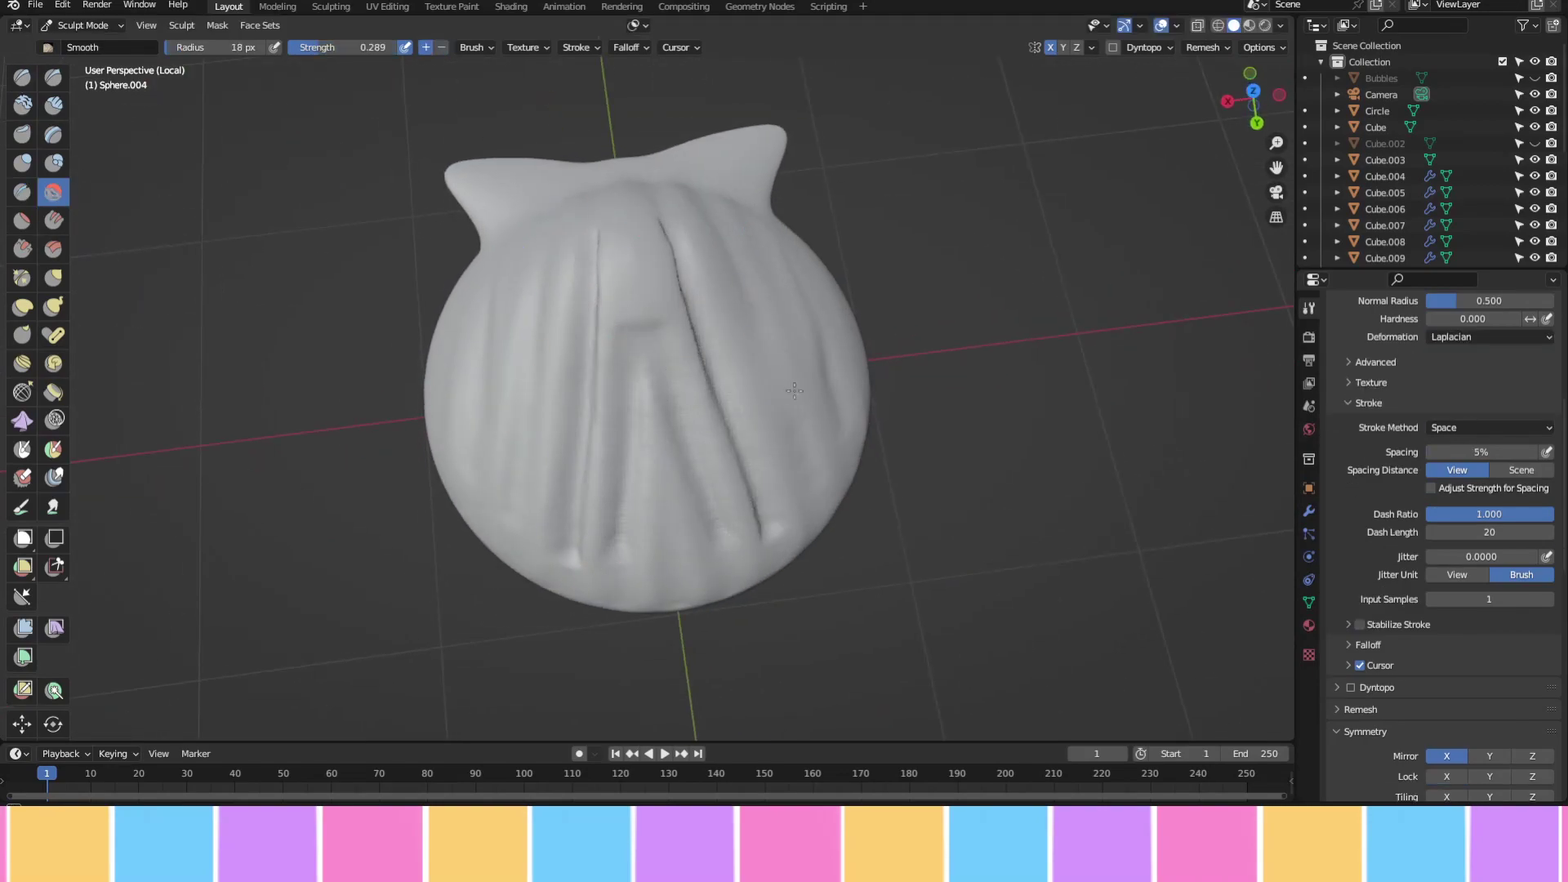
pyautogui.moveTo(794, 391); pyautogui.dragTo(718, 490)
pyautogui.moveTo(719, 489)
pyautogui.mouseDown(button='middle')
pyautogui.moveTo(719, 367)
pyautogui.moveTo(702, 473)
pyautogui.mouseUp(button='middle')
pyautogui.moveTo(702, 474); pyautogui.dragTo(713, 493)
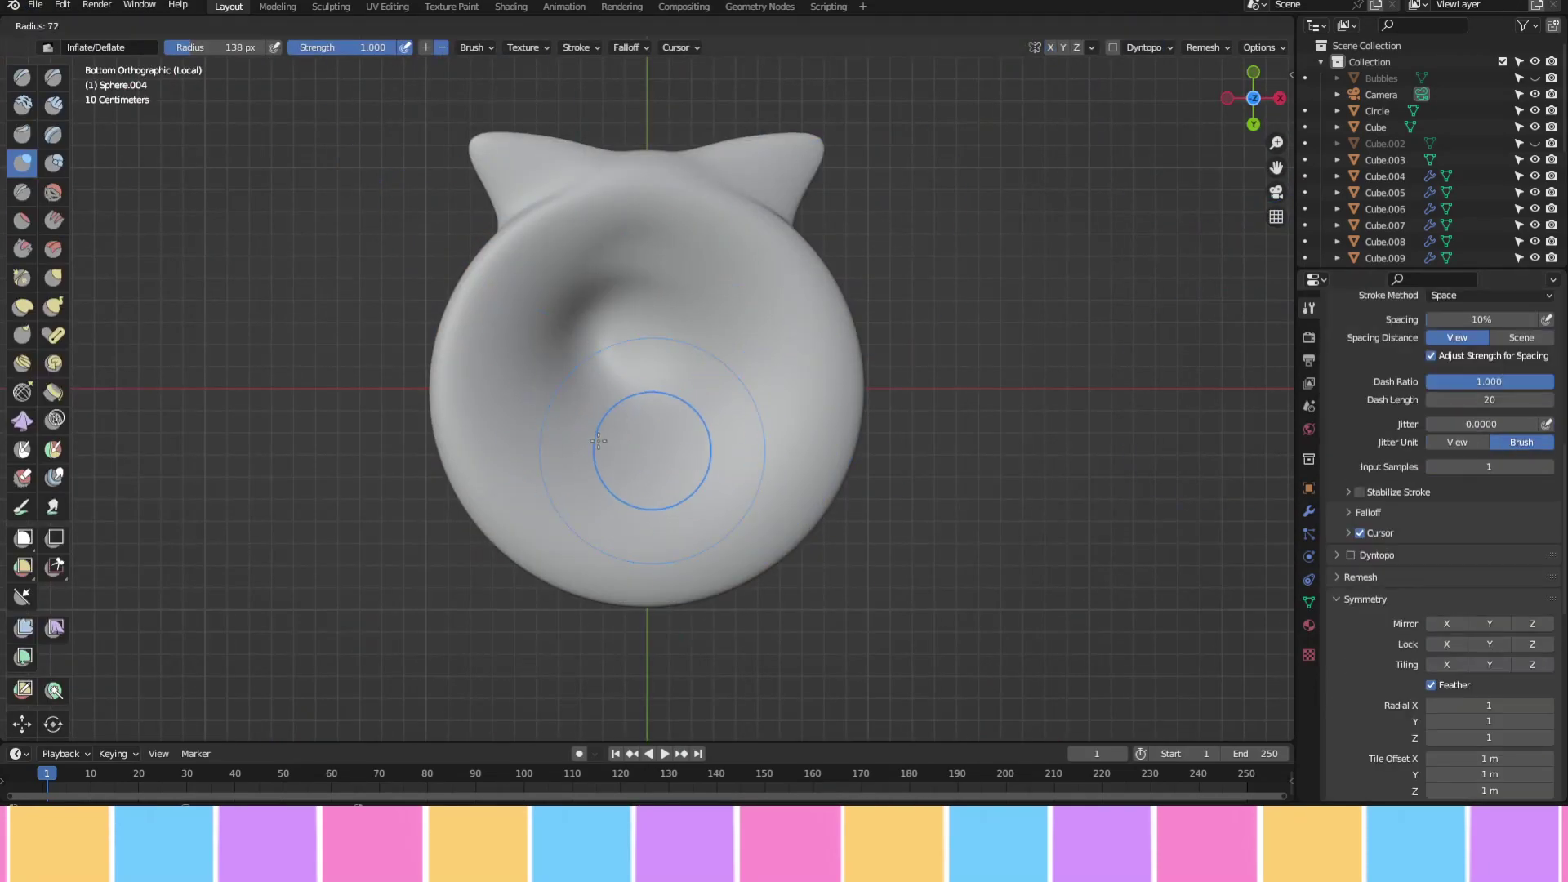
pyautogui.moveTo(567, 502)
pyautogui.mouseDown()
pyautogui.moveTo(657, 455)
pyautogui.moveTo(805, 437)
pyautogui.mouseUp()
pyautogui.moveTo(805, 437)
pyautogui.mouseDown(button='middle')
pyautogui.moveTo(937, 717)
pyautogui.moveTo(483, 454)
pyautogui.mouseUp(button='middle')
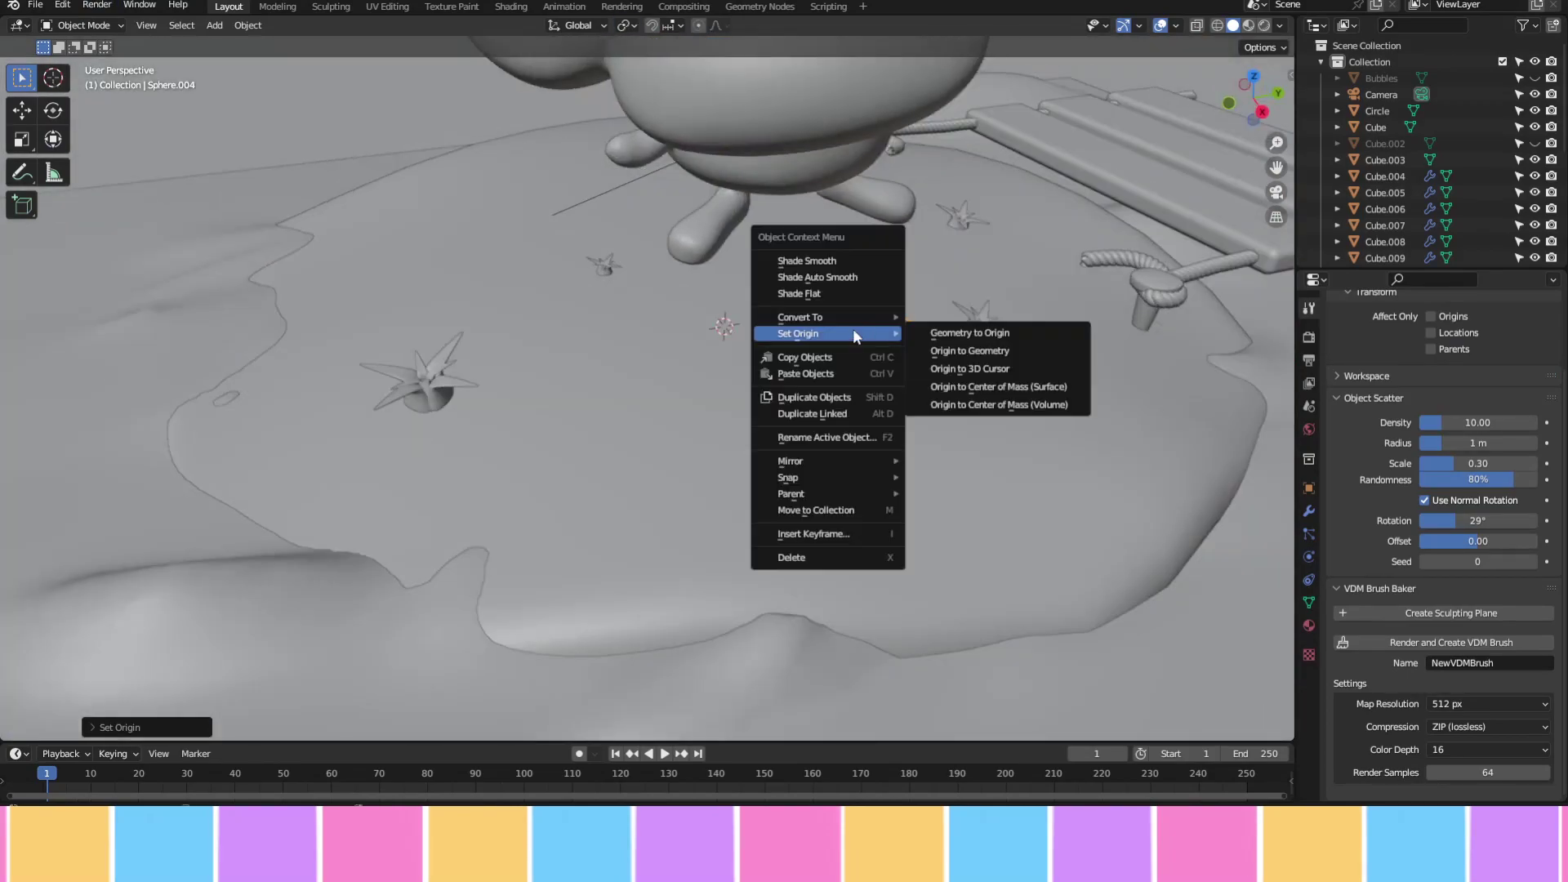
# Scale the fish along its height (Z) and rotate it
pyautogui.press('s')
pyautogui.press('z')
pyautogui.click(983, 294)
pyautogui.press('r')
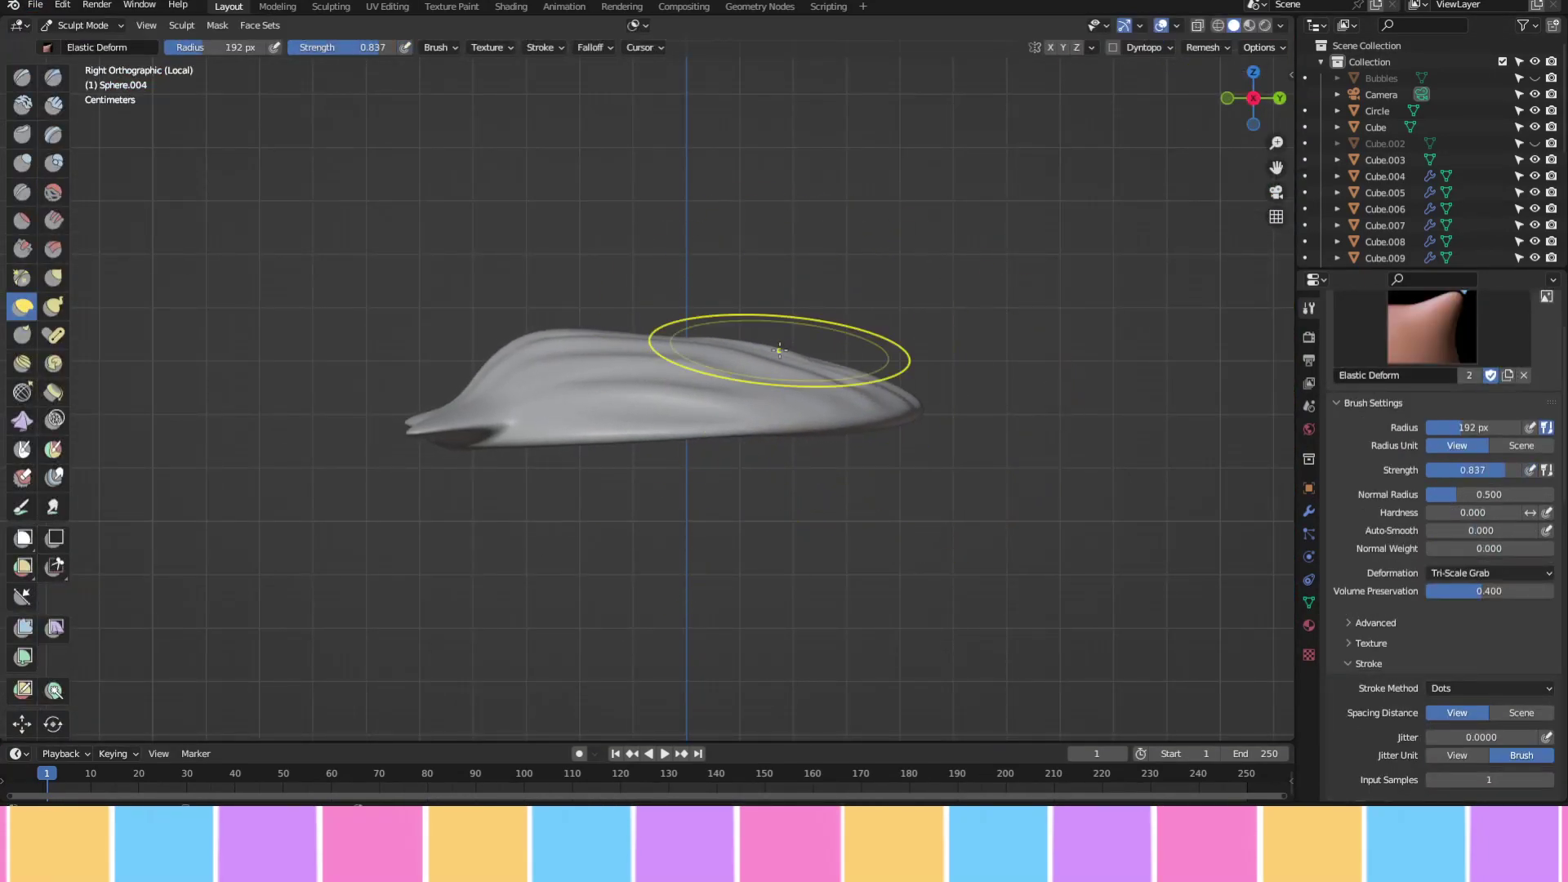
# Flatten the shell into a low, thin shape with resized Snake Hook and Smooth brushes
pyautogui.press('f')
pyautogui.click(928, 315)
pyautogui.moveTo(928, 316)
pyautogui.mouseDown(button='middle')
pyautogui.moveTo(818, 422)
pyautogui.moveTo(735, 321)
pyautogui.mouseUp(button='middle')
pyautogui.press('f')
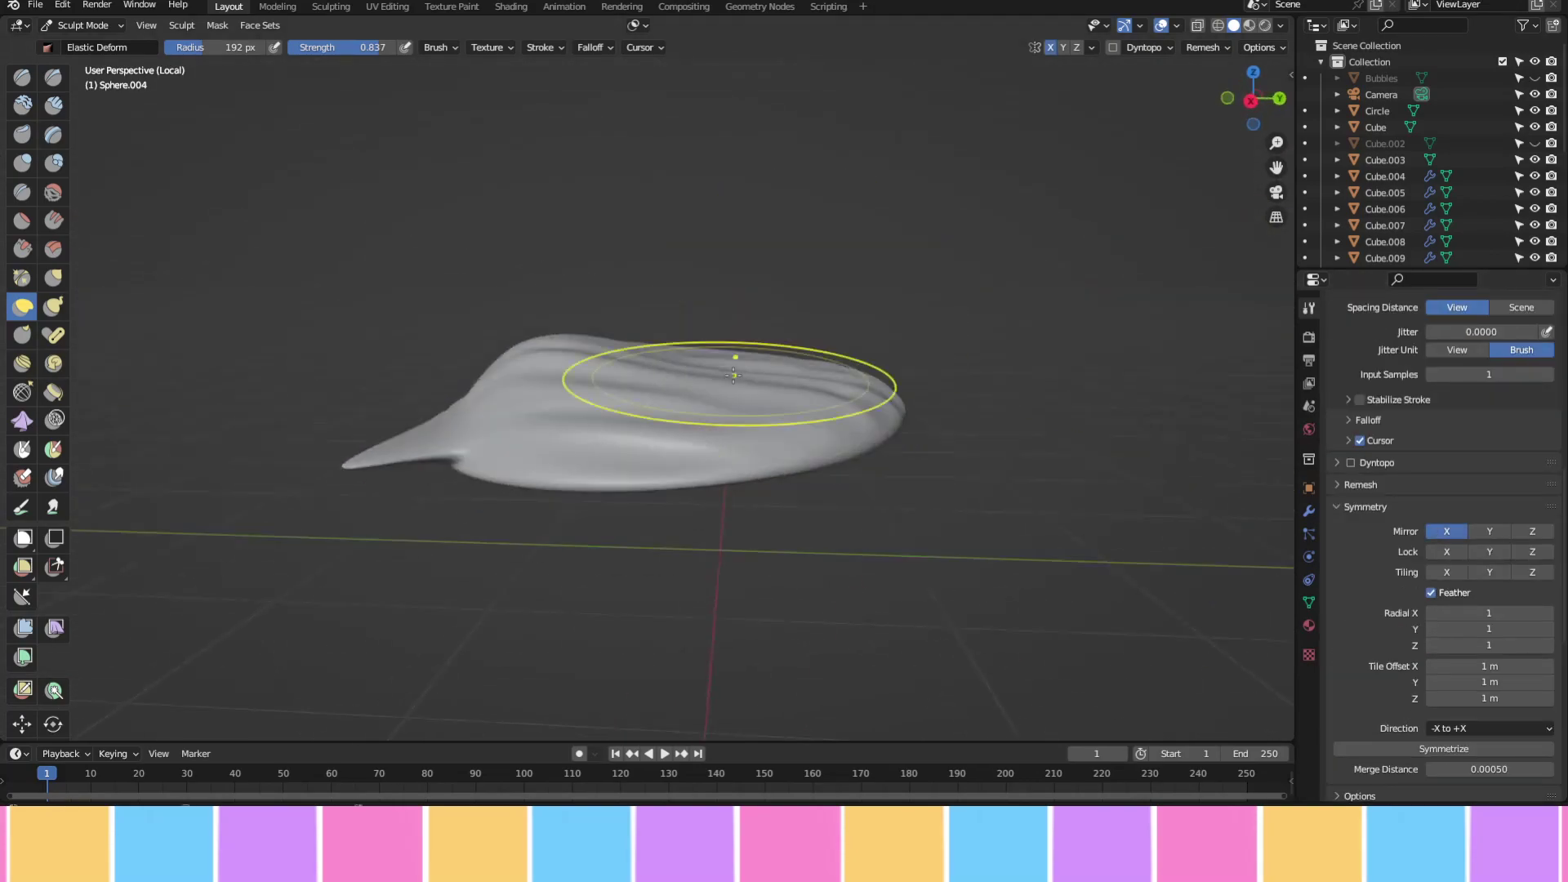
pyautogui.click(734, 413)
pyautogui.moveTo(735, 414)
pyautogui.mouseDown(button='middle')
pyautogui.moveTo(845, 432)
pyautogui.moveTo(560, 647)
pyautogui.mouseUp(button='middle')
pyautogui.press('k')
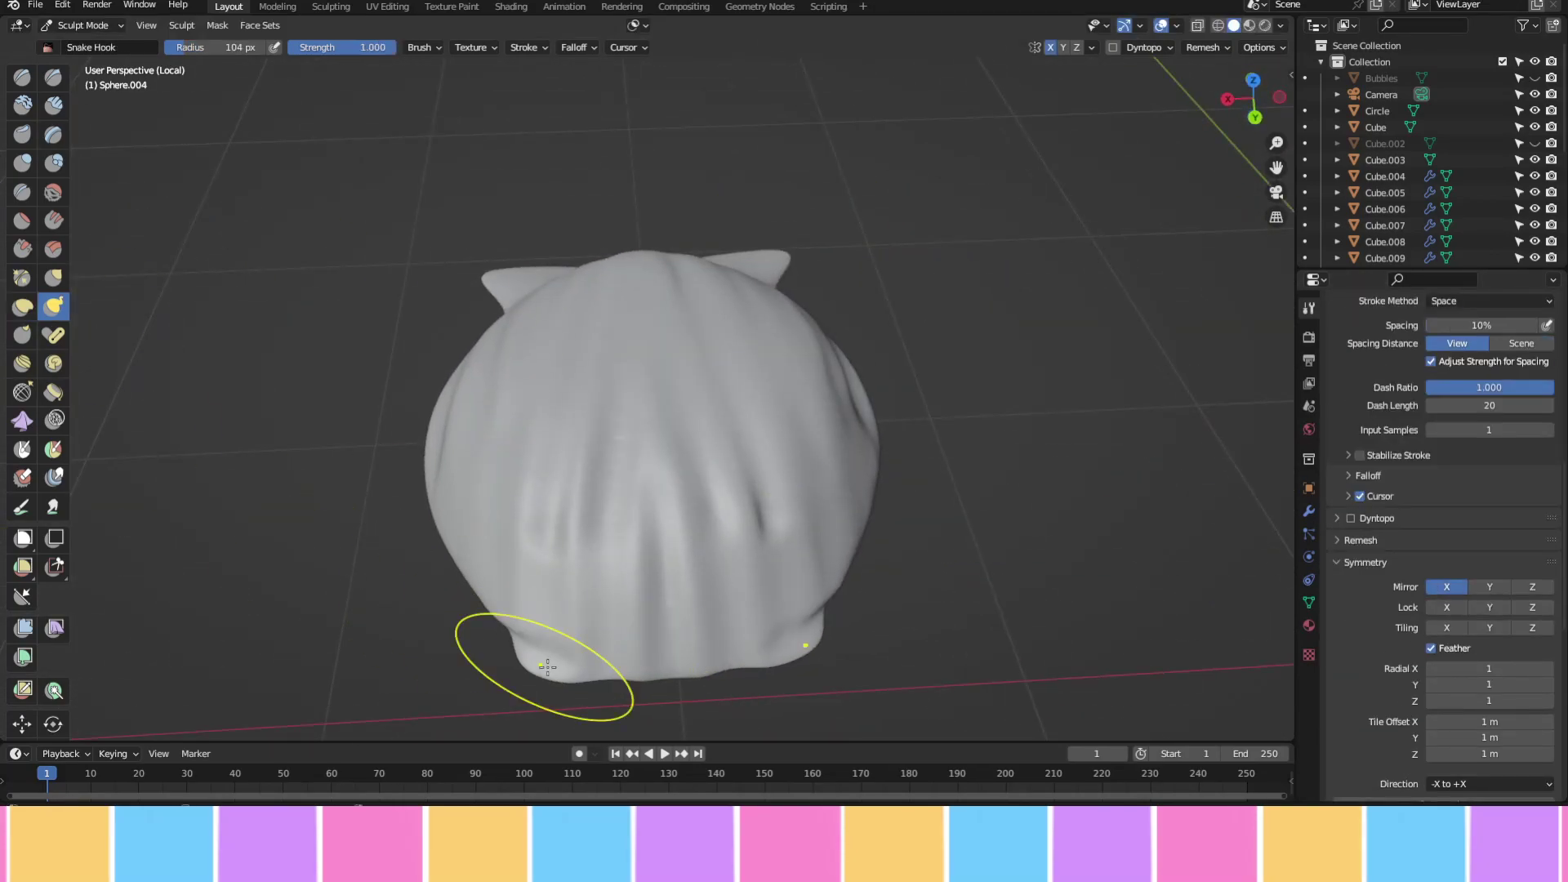
pyautogui.hotkey('shift', 's')
pyautogui.moveTo(438, 541); pyautogui.dragTo(814, 188, button='middle')
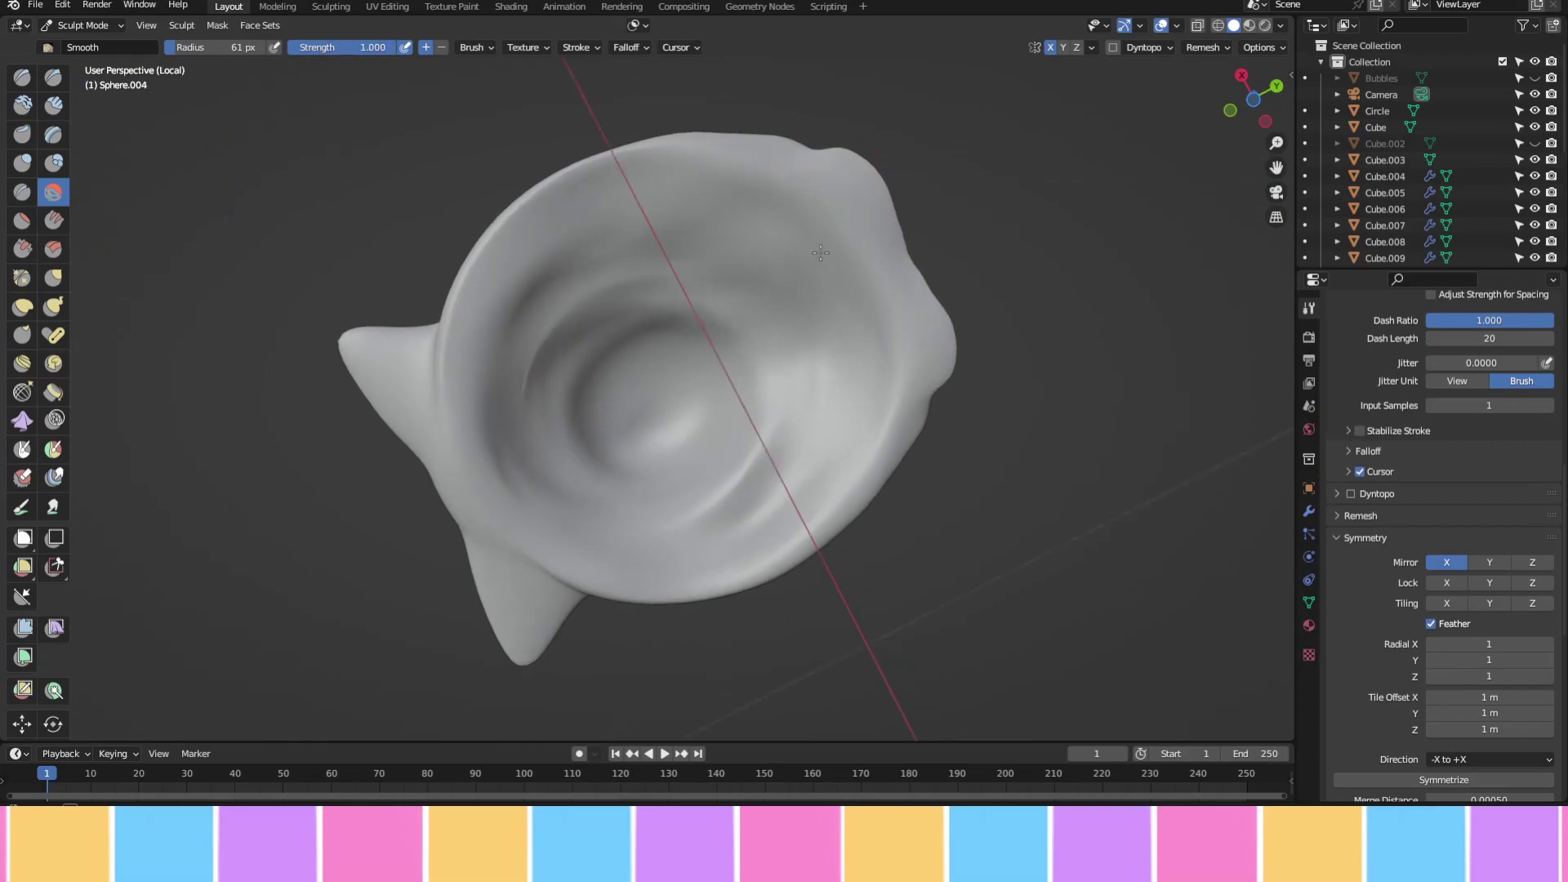
pyautogui.moveTo(821, 253); pyautogui.dragTo(816, 147, button='middle')
# Return to Object Mode and show the Vileplume texture in an Image Editor
pyautogui.click(82, 25)
pyautogui.click(78, 45)
pyautogui.click(18, 25)
pyautogui.click(57, 65)
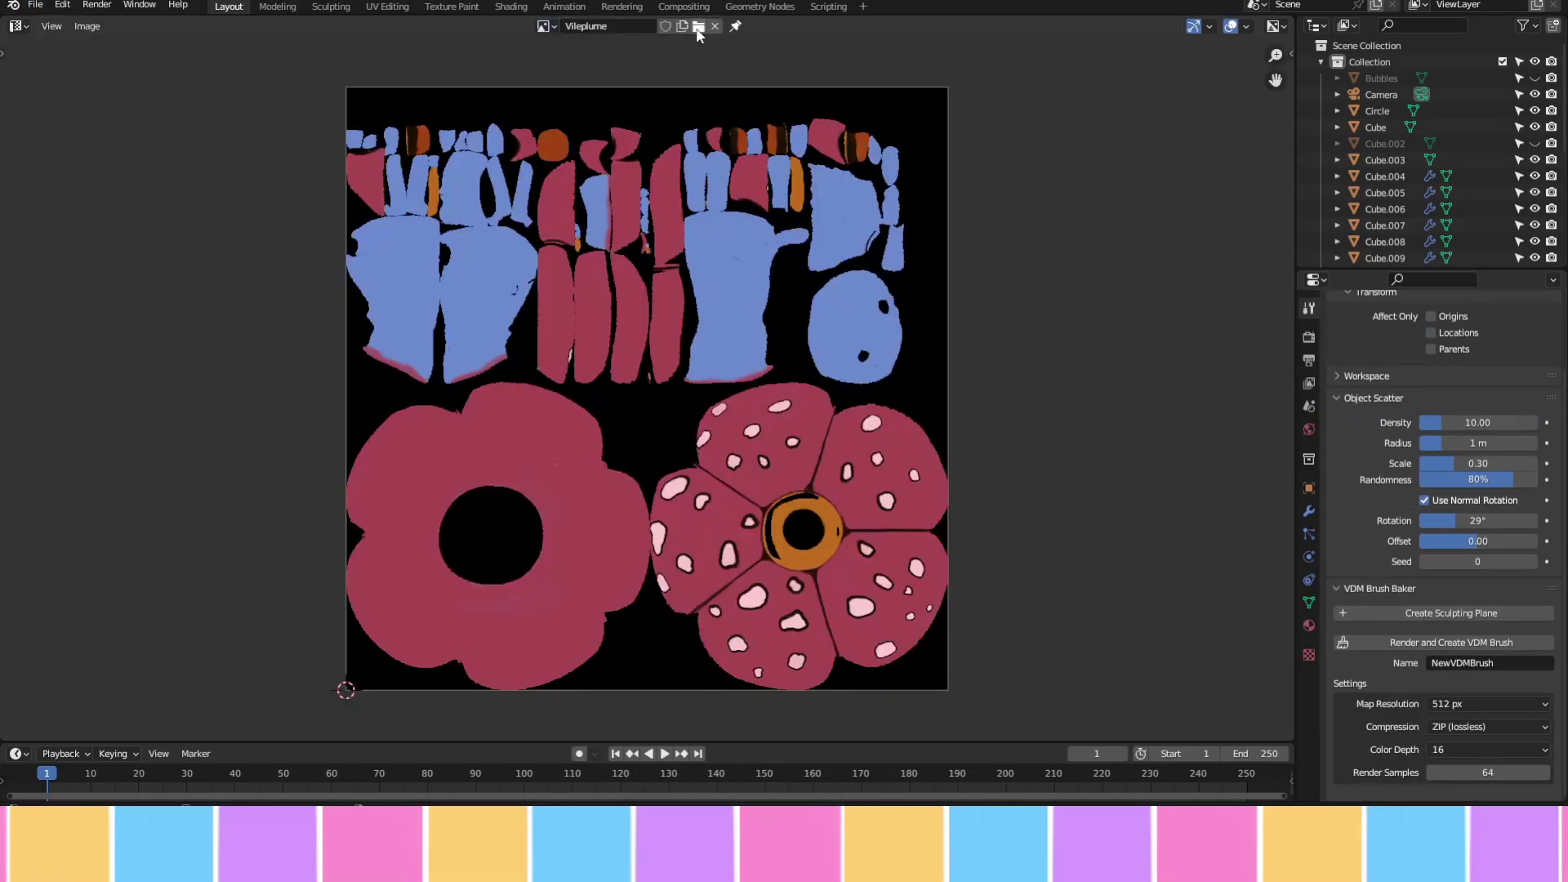
# Create a new black 'Shell' image and auto-unwrap the whole shell mesh's UVs
pyautogui.click(698, 27)
pyautogui.press('Return')
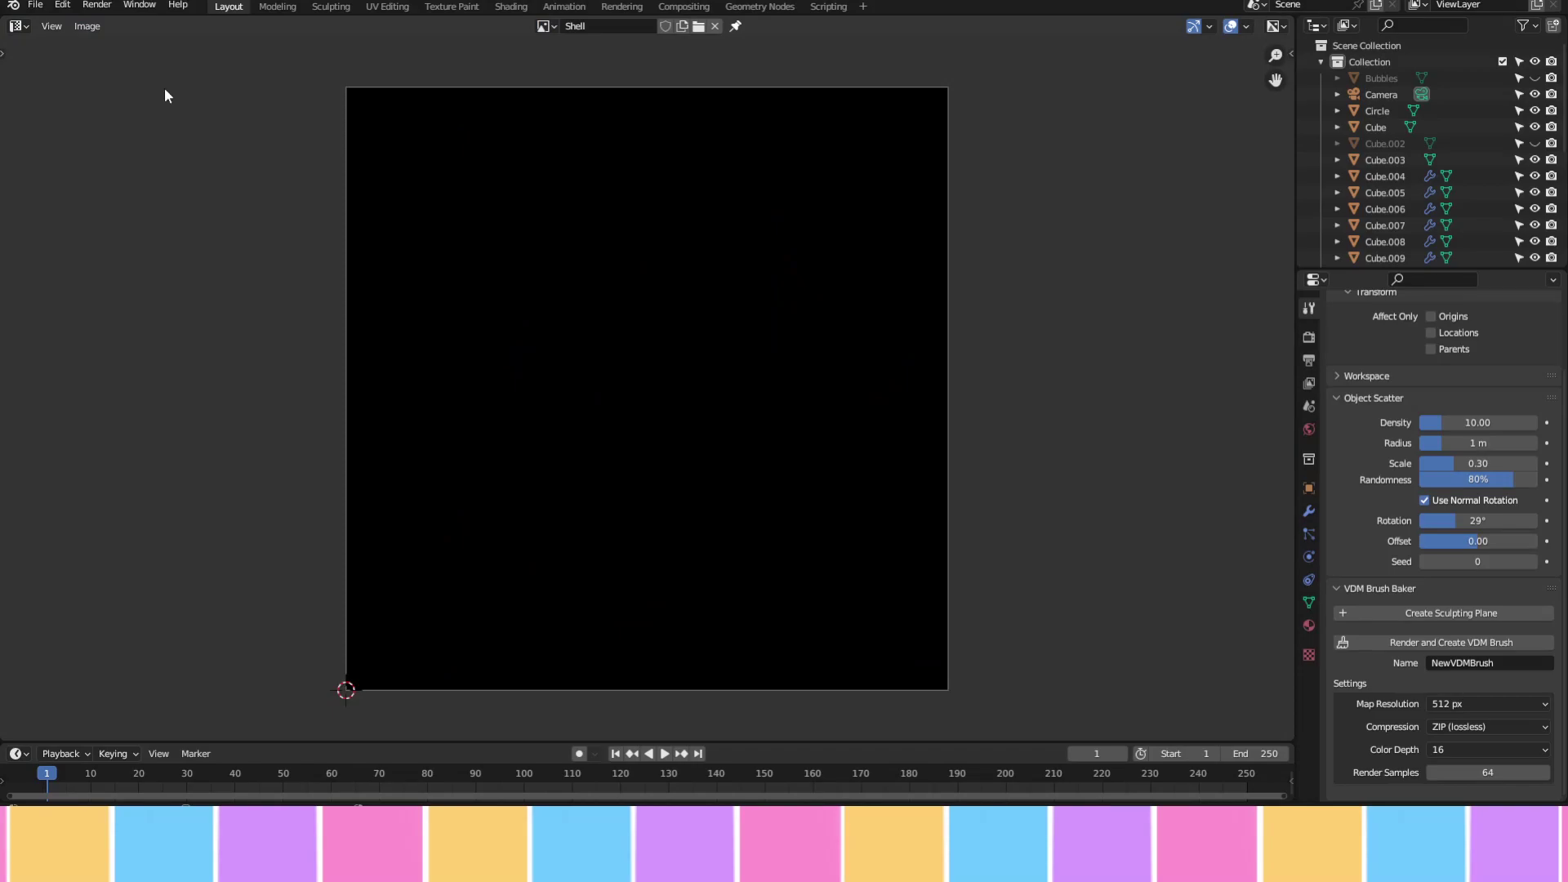
pyautogui.hotkey('shift', 'F5')
pyautogui.press('Tab')
pyautogui.press('a')
pyautogui.press('u')
pyautogui.click(521, 336)
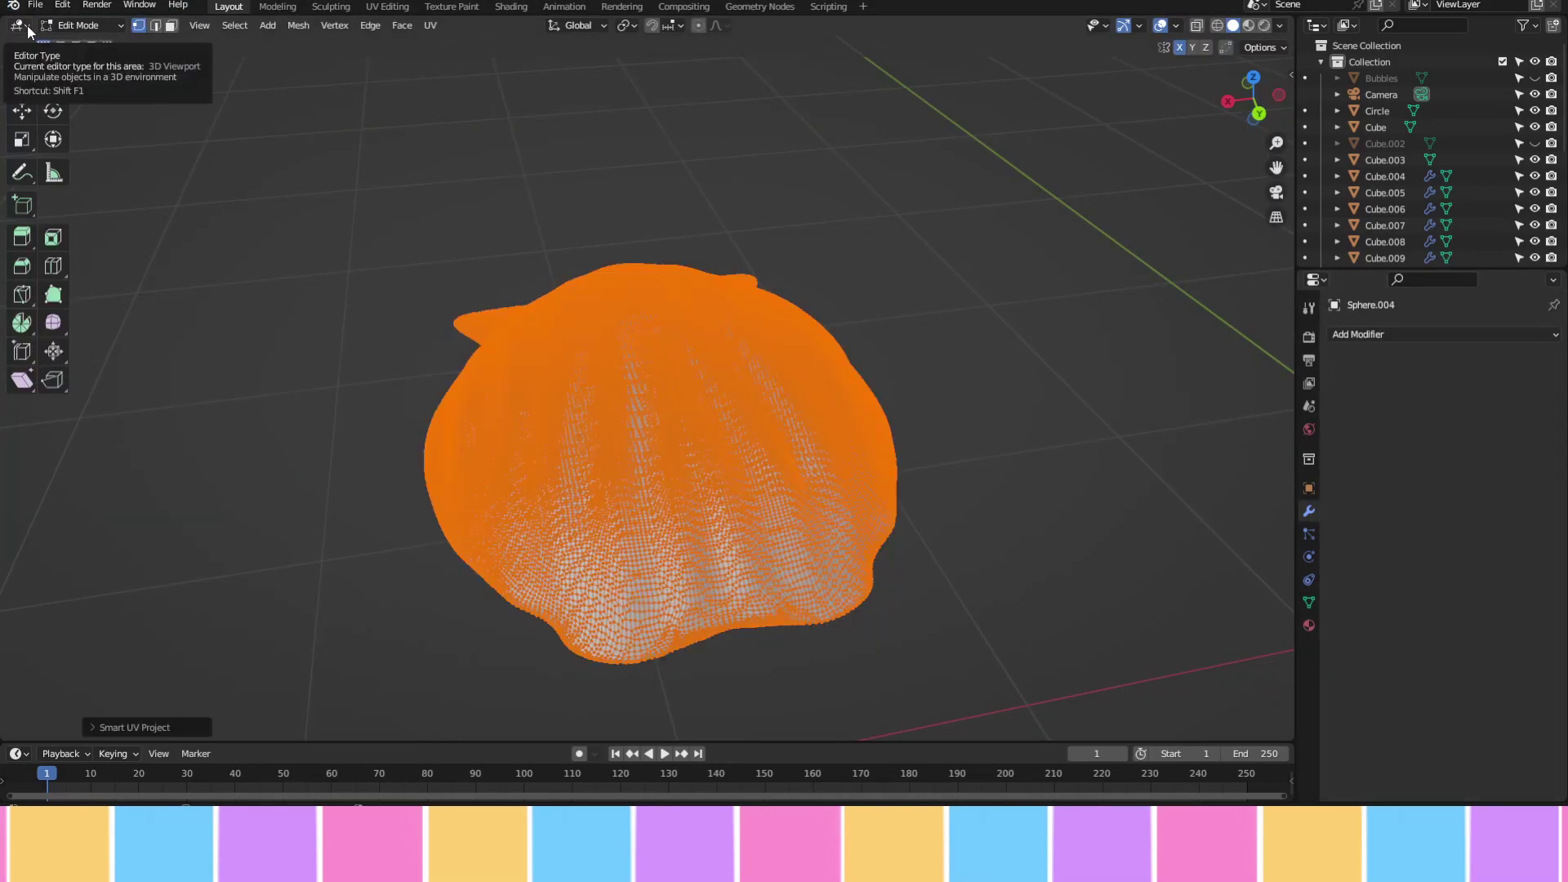
# Enter Texture Paint with Material Preview and assign the Shell image as base colour
pyautogui.hotkey('ctrl', 'space')
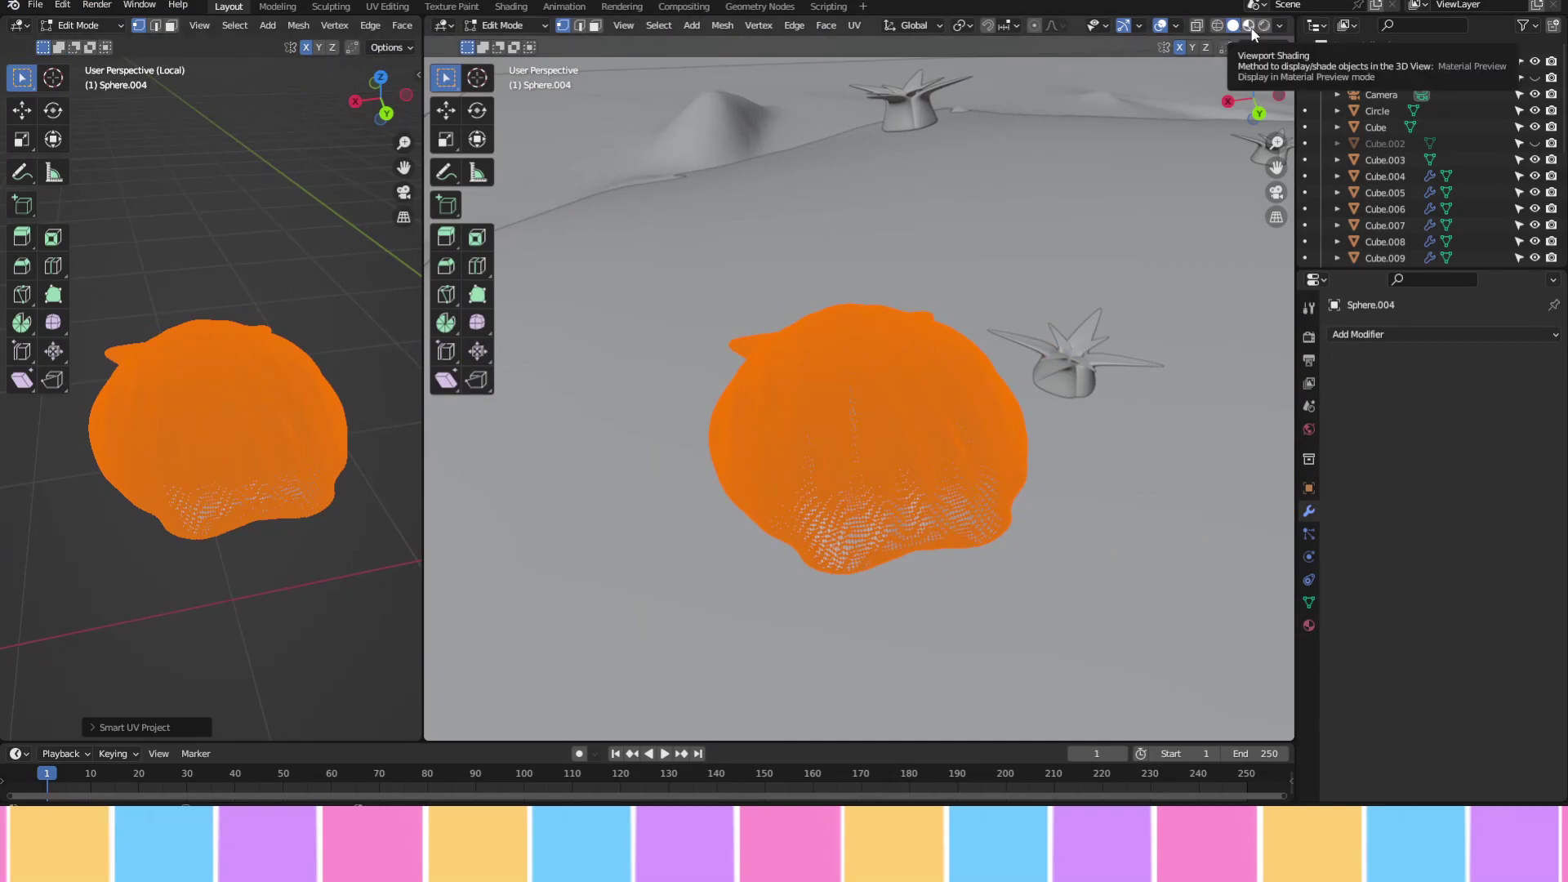
pyautogui.click(1247, 25)
pyautogui.hotkey('ctrl', 'space')
pyautogui.click(80, 26)
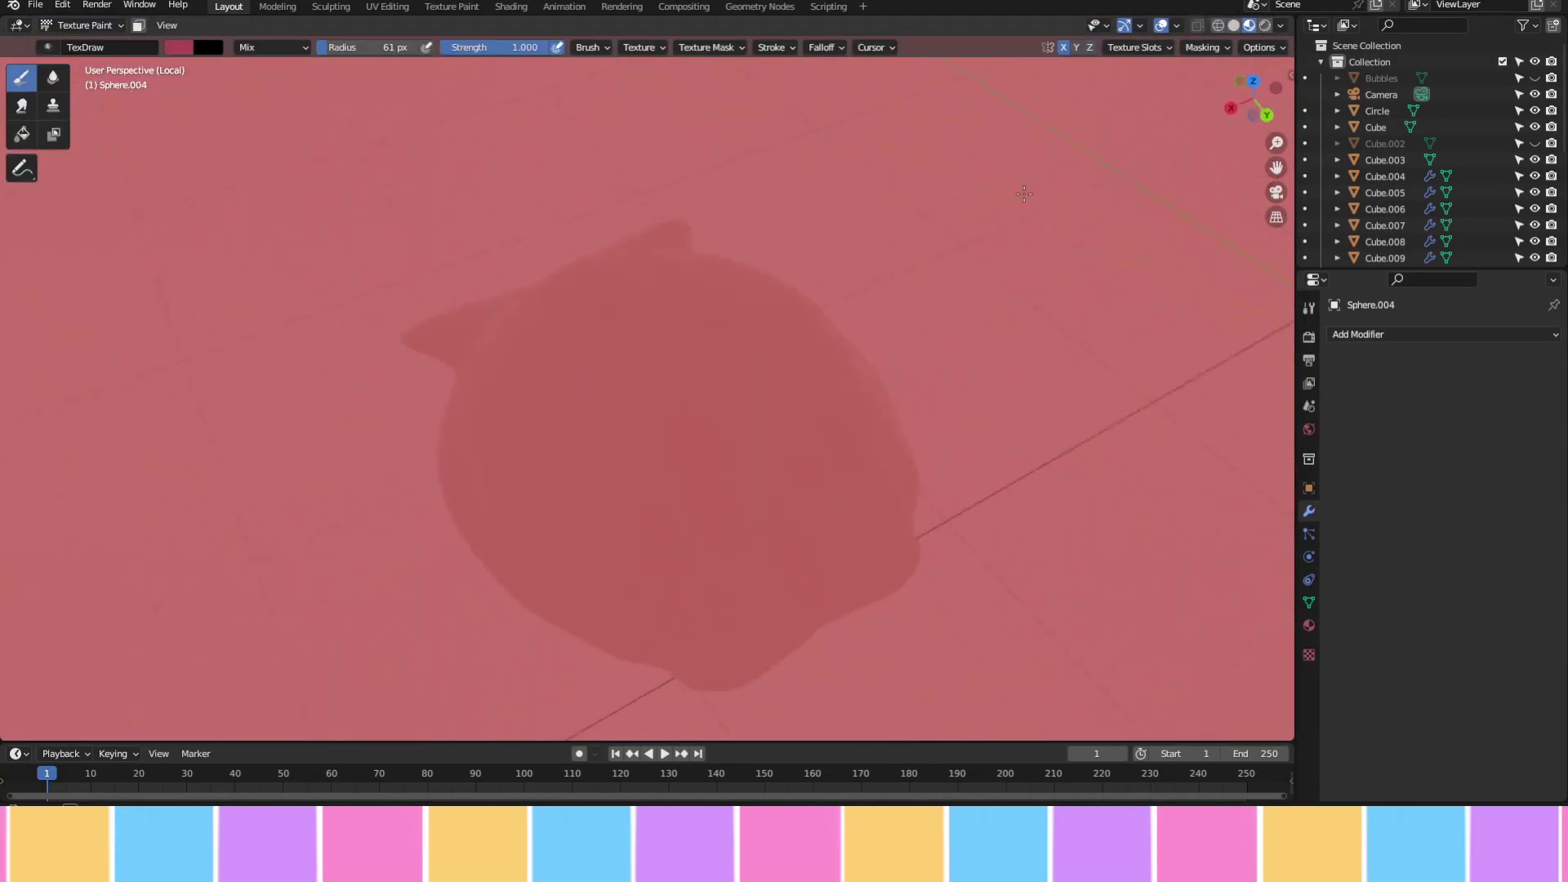
pyautogui.click(1309, 626)
pyautogui.click(1365, 410)
pyautogui.click(1344, 569)
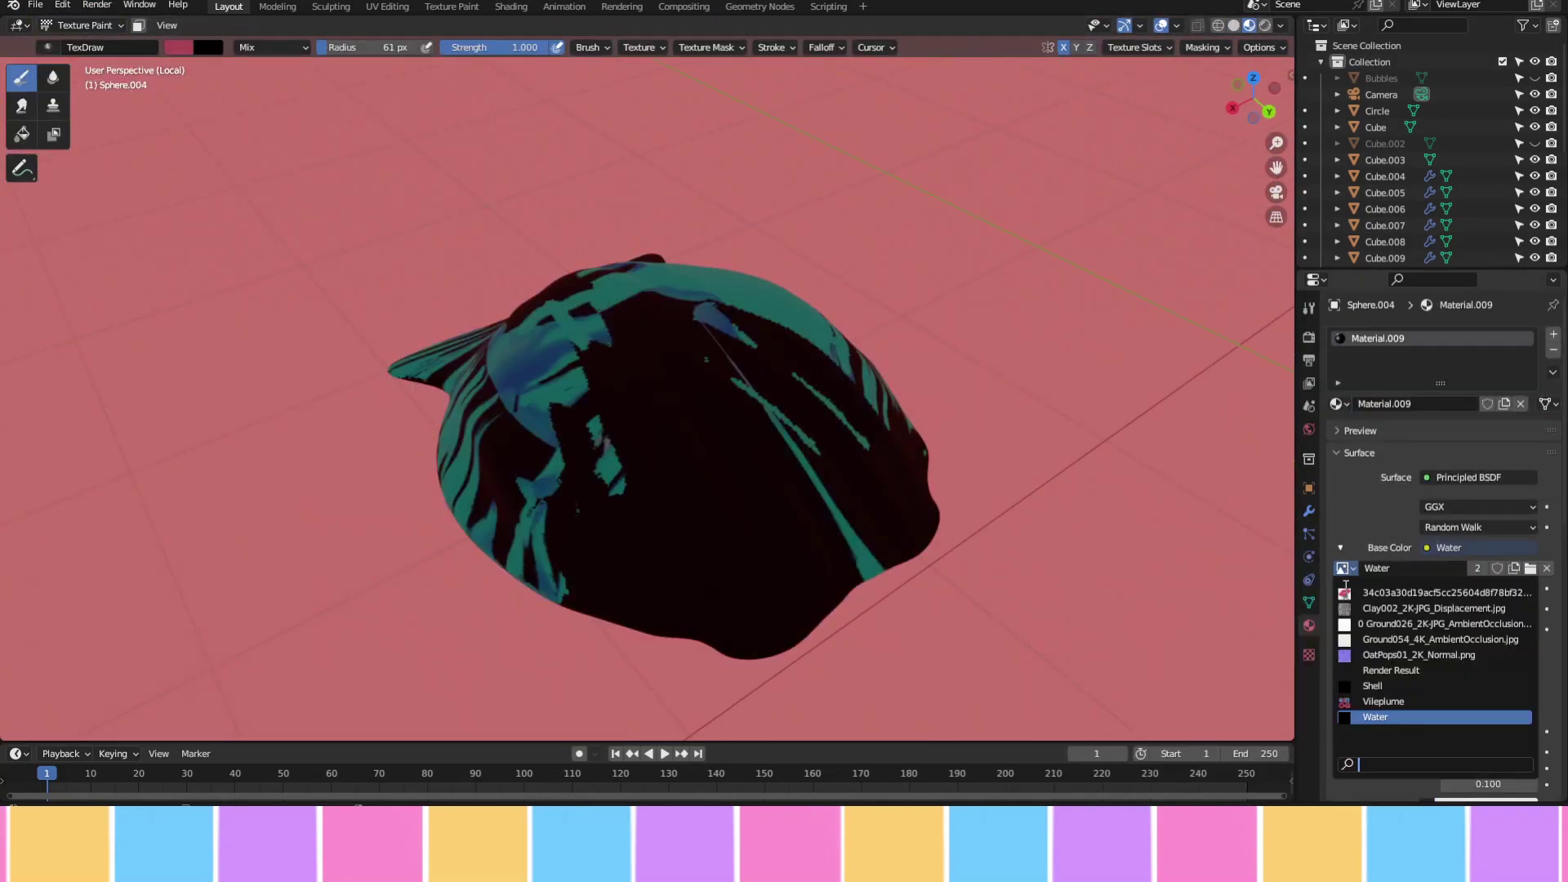
pyautogui.click(179, 48)
# Fill the shell pale pink, then pick dark red for freehand painting
pyautogui.click(208, 152)
pyautogui.click(23, 134)
pyautogui.click(662, 457)
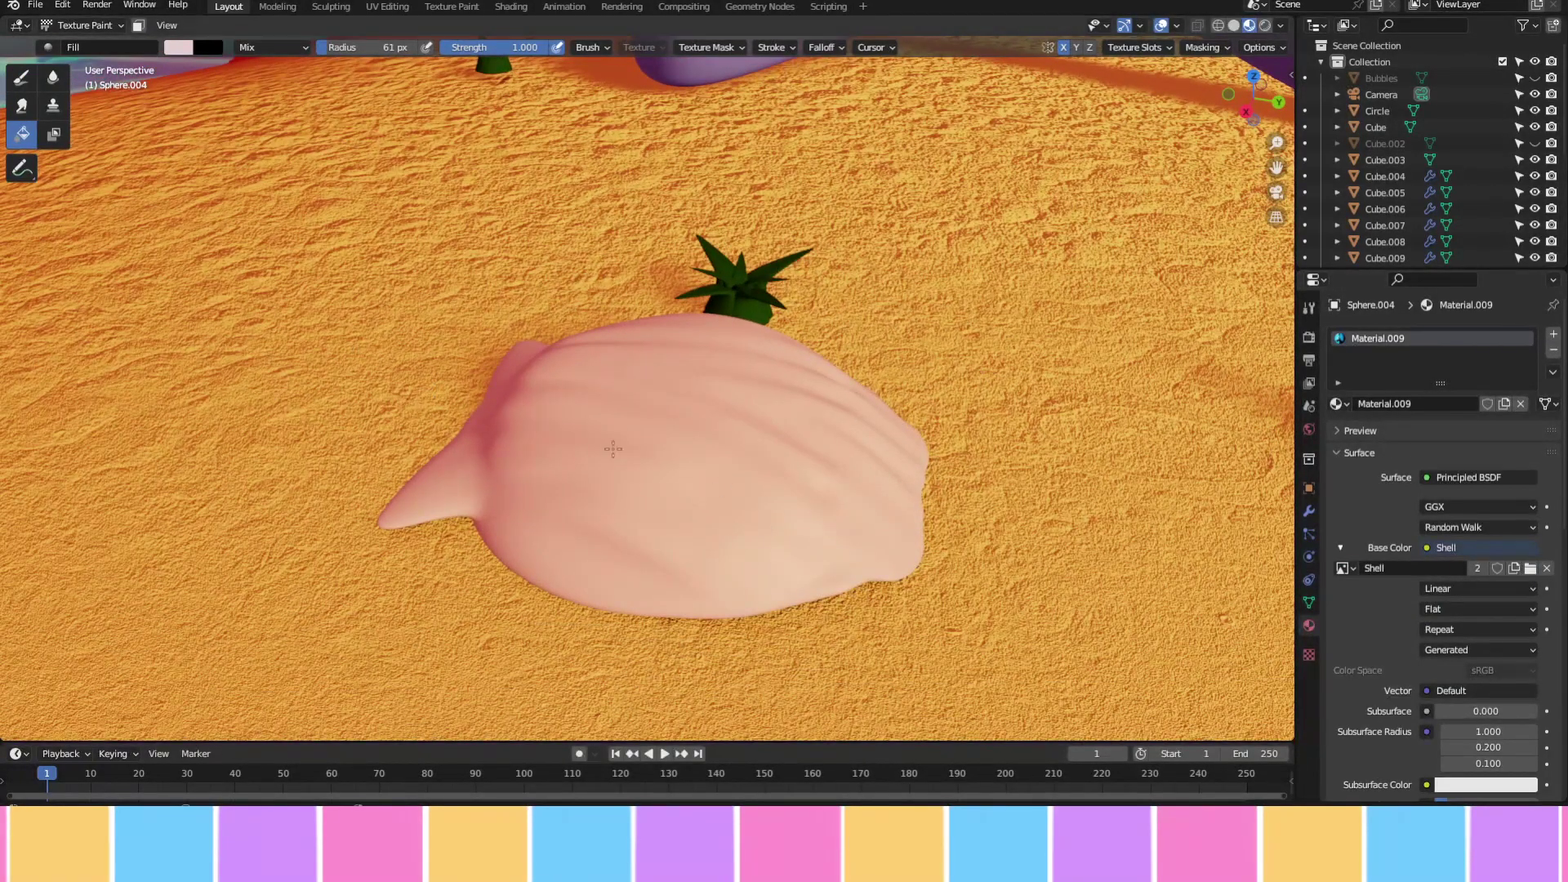
pyautogui.click(22, 78)
pyautogui.click(179, 48)
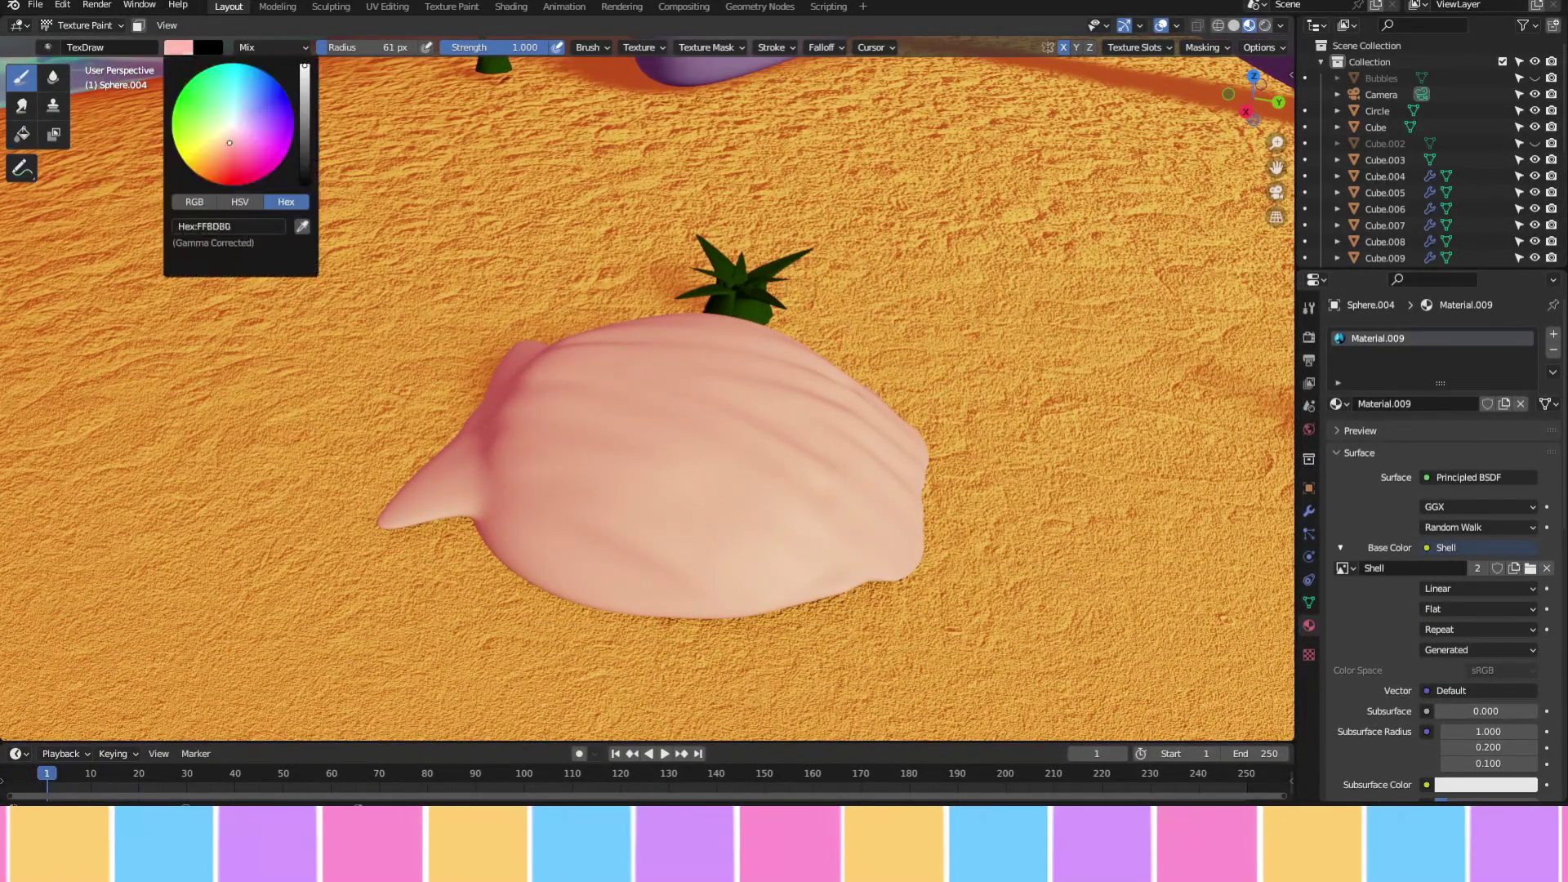
pyautogui.click(223, 171)
pyautogui.scroll(3, 623, 285)
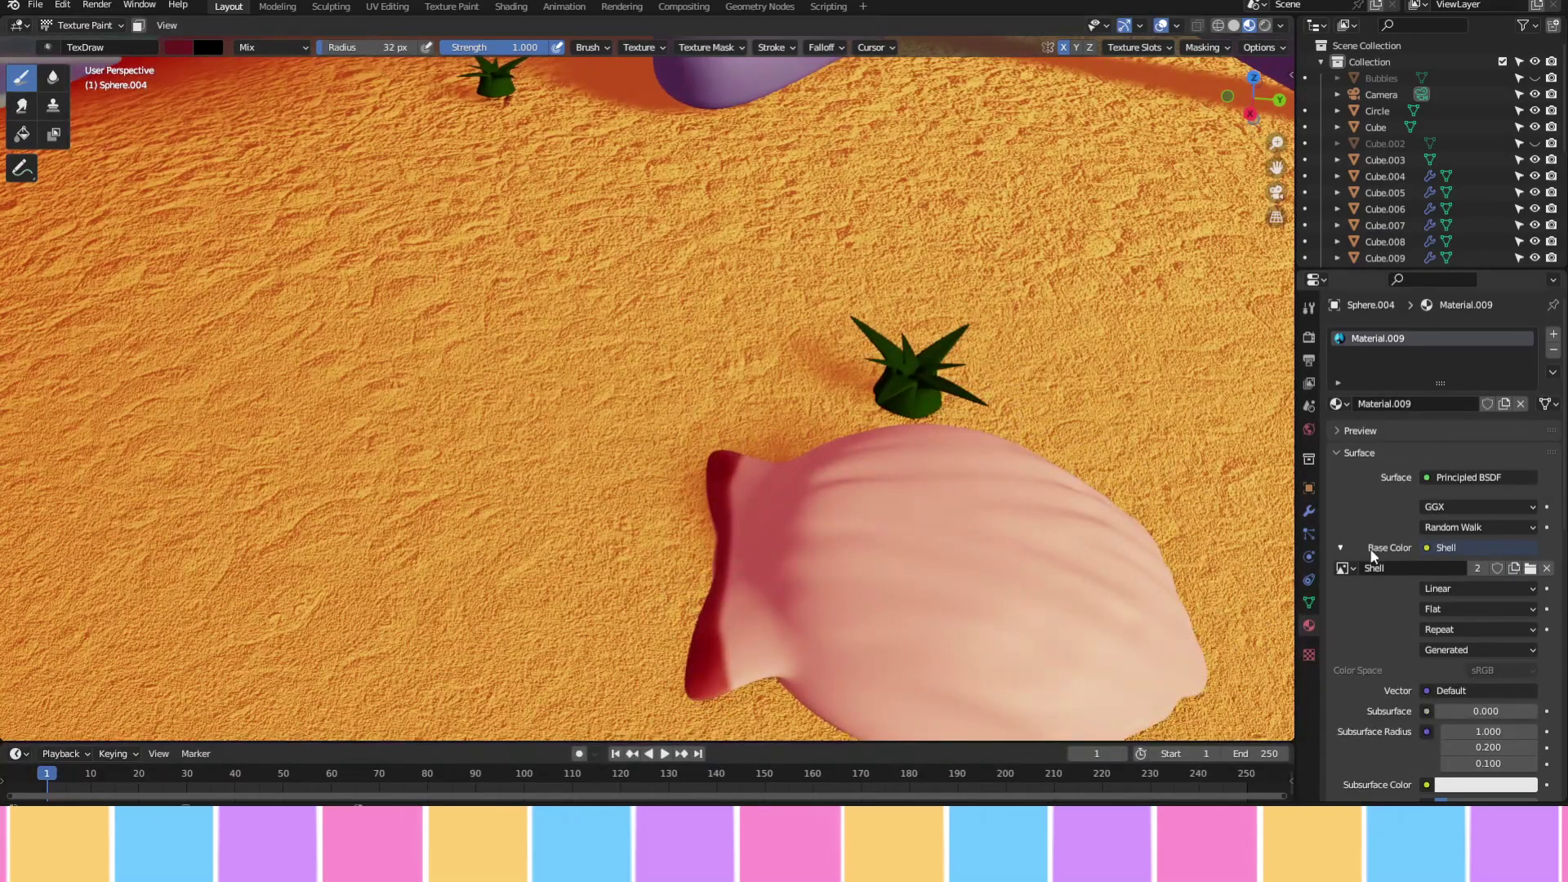
# Isolate the shell and try pink strokes across it, then undo them
pyautogui.press('KP_Divide')
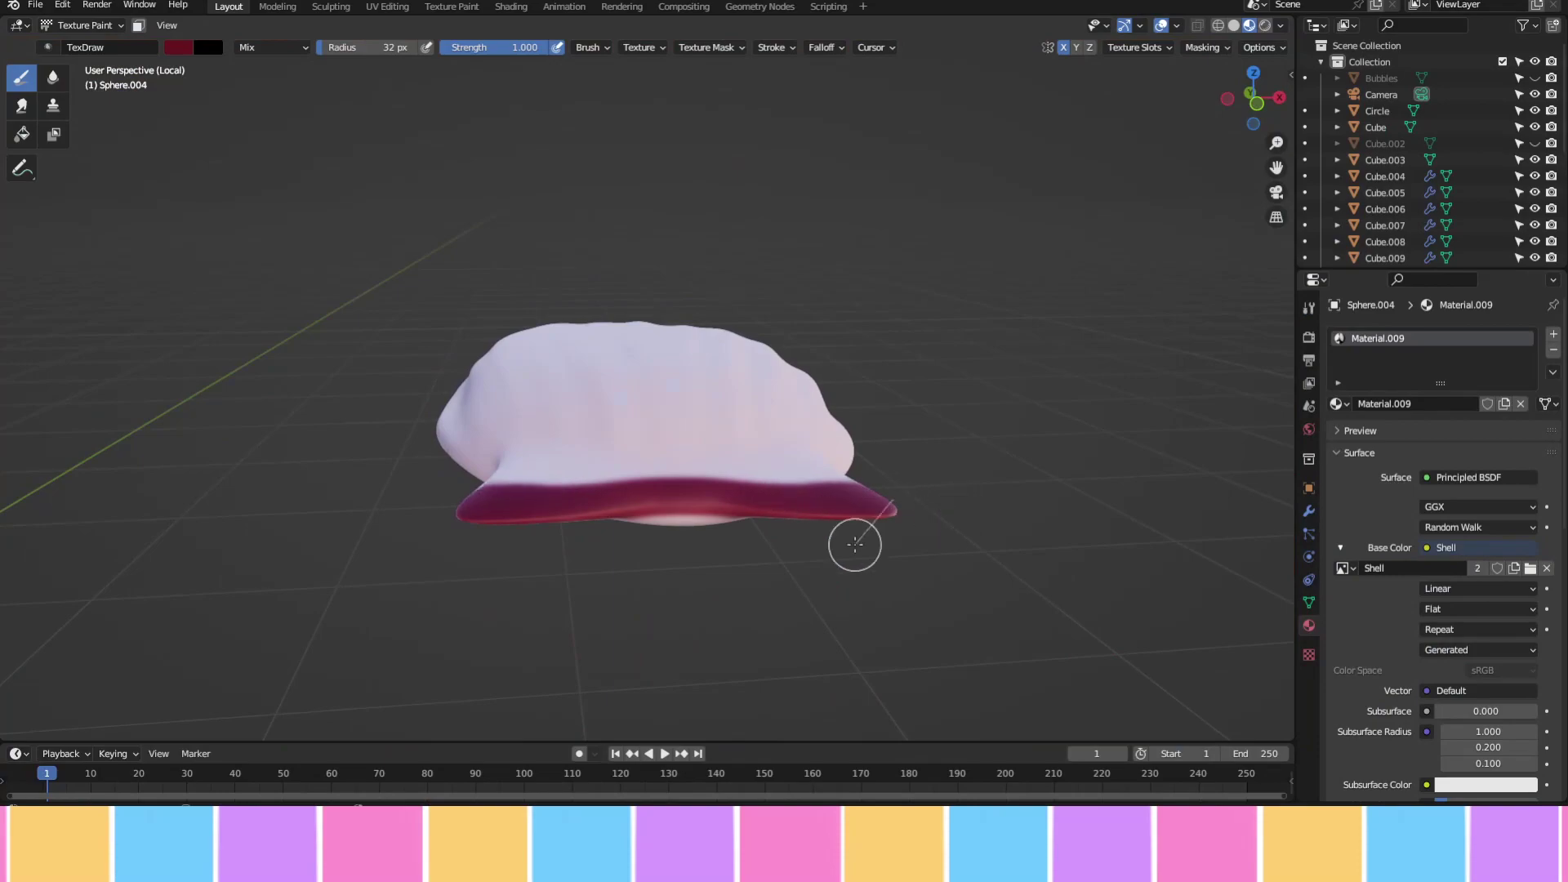
pyautogui.moveTo(858, 542); pyautogui.dragTo(801, 261, button='middle')
pyautogui.moveTo(563, 237); pyautogui.dragTo(584, 604)
pyautogui.moveTo(661, 216); pyautogui.dragTo(804, 559)
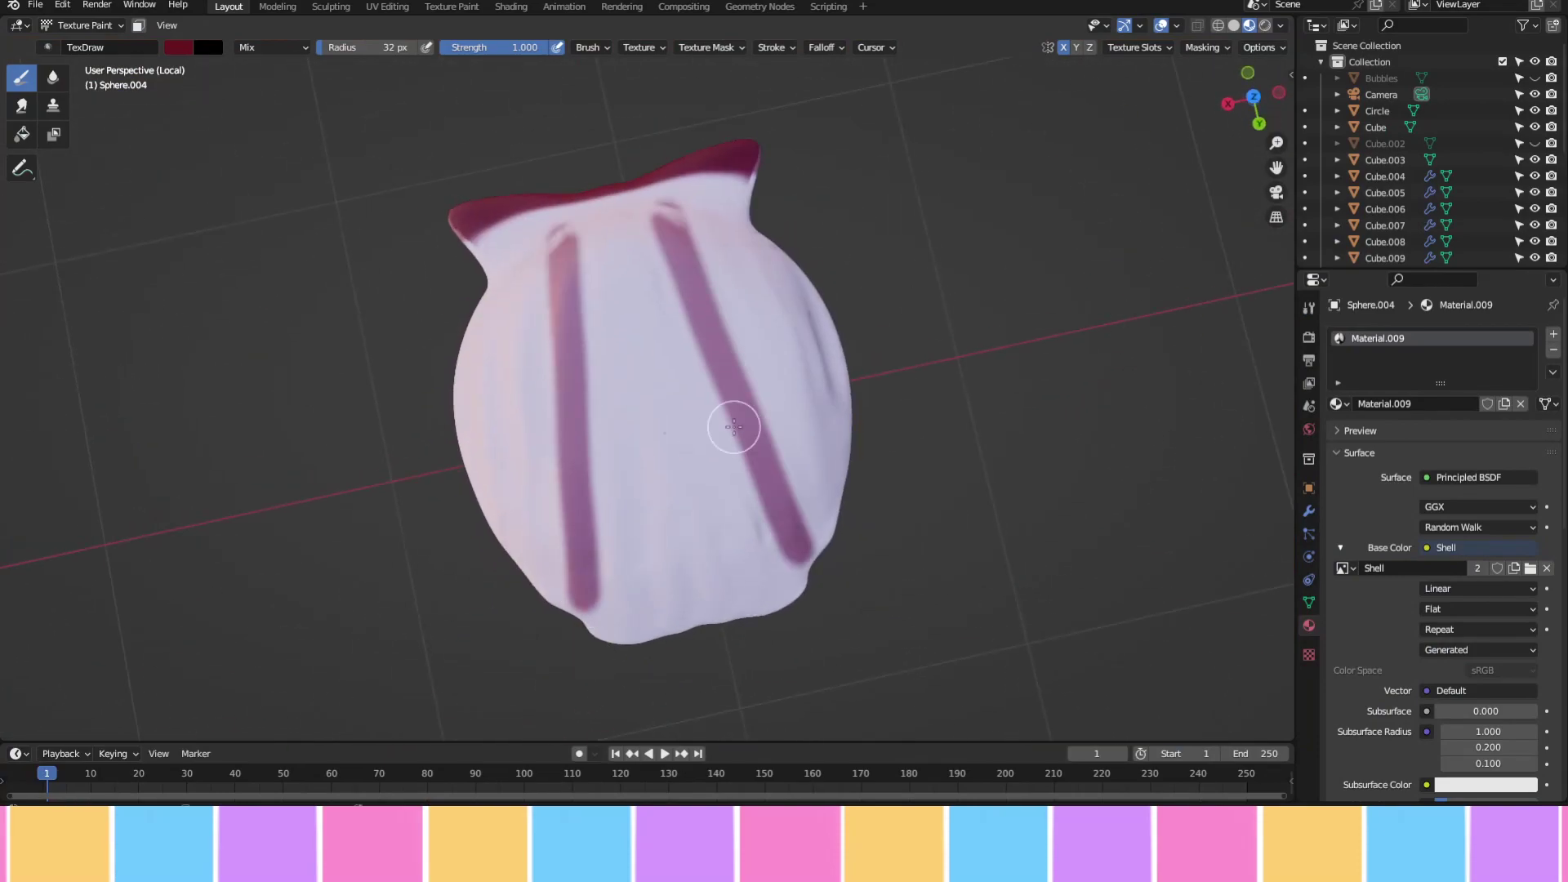
pyautogui.hotkey('ctrl', 'z')
pyautogui.hotkey('ctrl', 'z')
# Adjust stroke settings and paint dark red stripes across the shell, then undo them
pyautogui.click(1309, 307)
pyautogui.scroll(-5, 1437, 531)
pyautogui.moveTo(733, 216); pyautogui.dragTo(433, 296, button='middle')
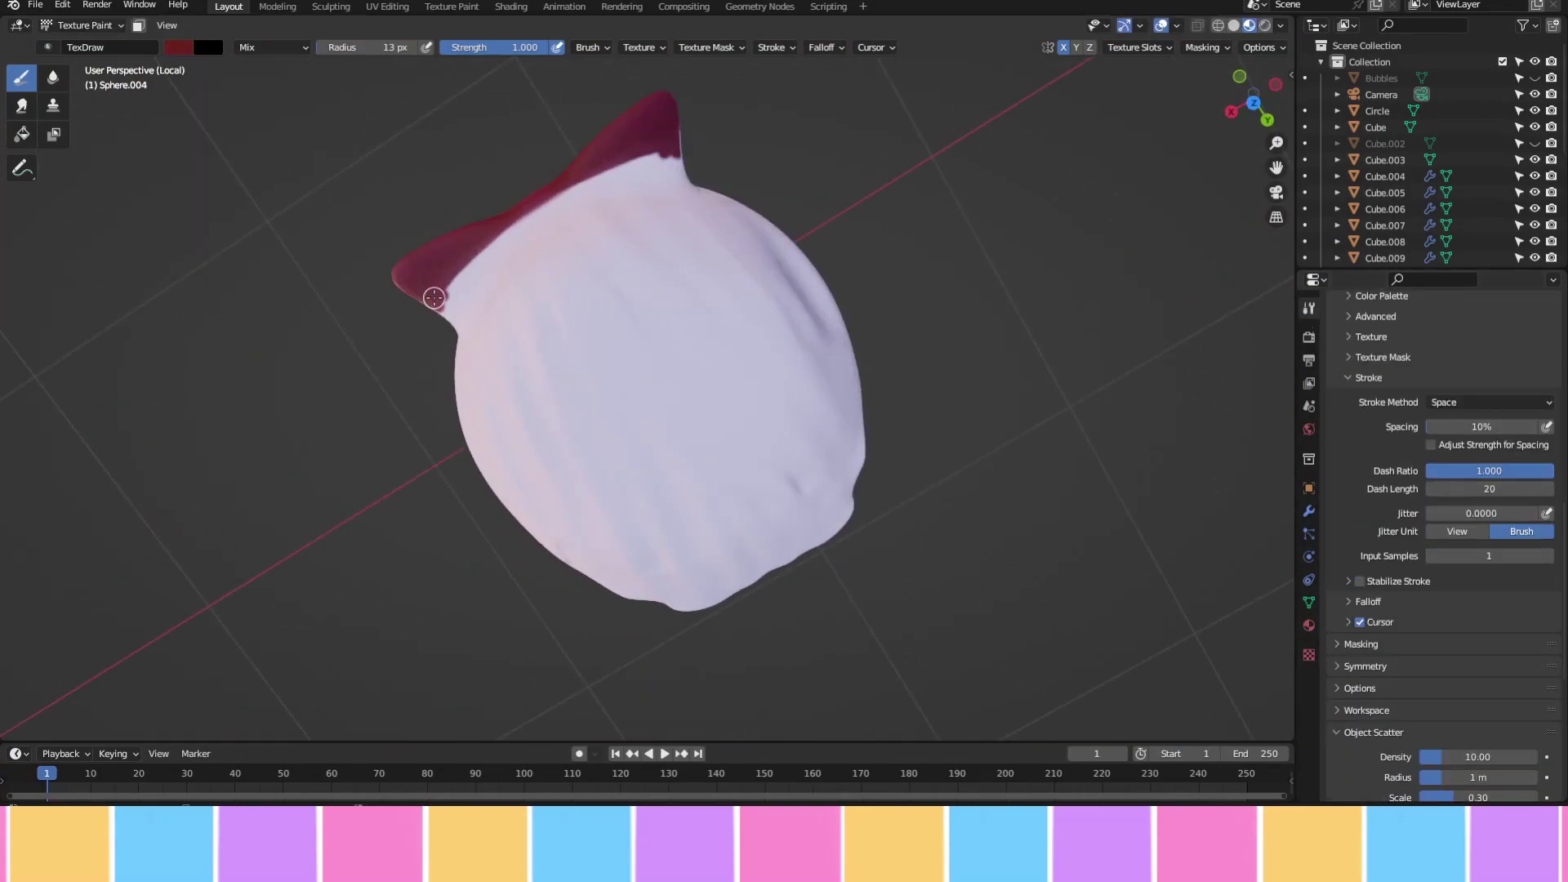
pyautogui.moveTo(434, 296); pyautogui.dragTo(555, 201)
pyautogui.moveTo(515, 330); pyautogui.dragTo(560, 472)
pyautogui.moveTo(632, 210); pyautogui.dragTo(683, 384)
pyautogui.moveTo(700, 209); pyautogui.dragTo(752, 368)
pyautogui.moveTo(752, 367); pyautogui.dragTo(514, 280, button='middle')
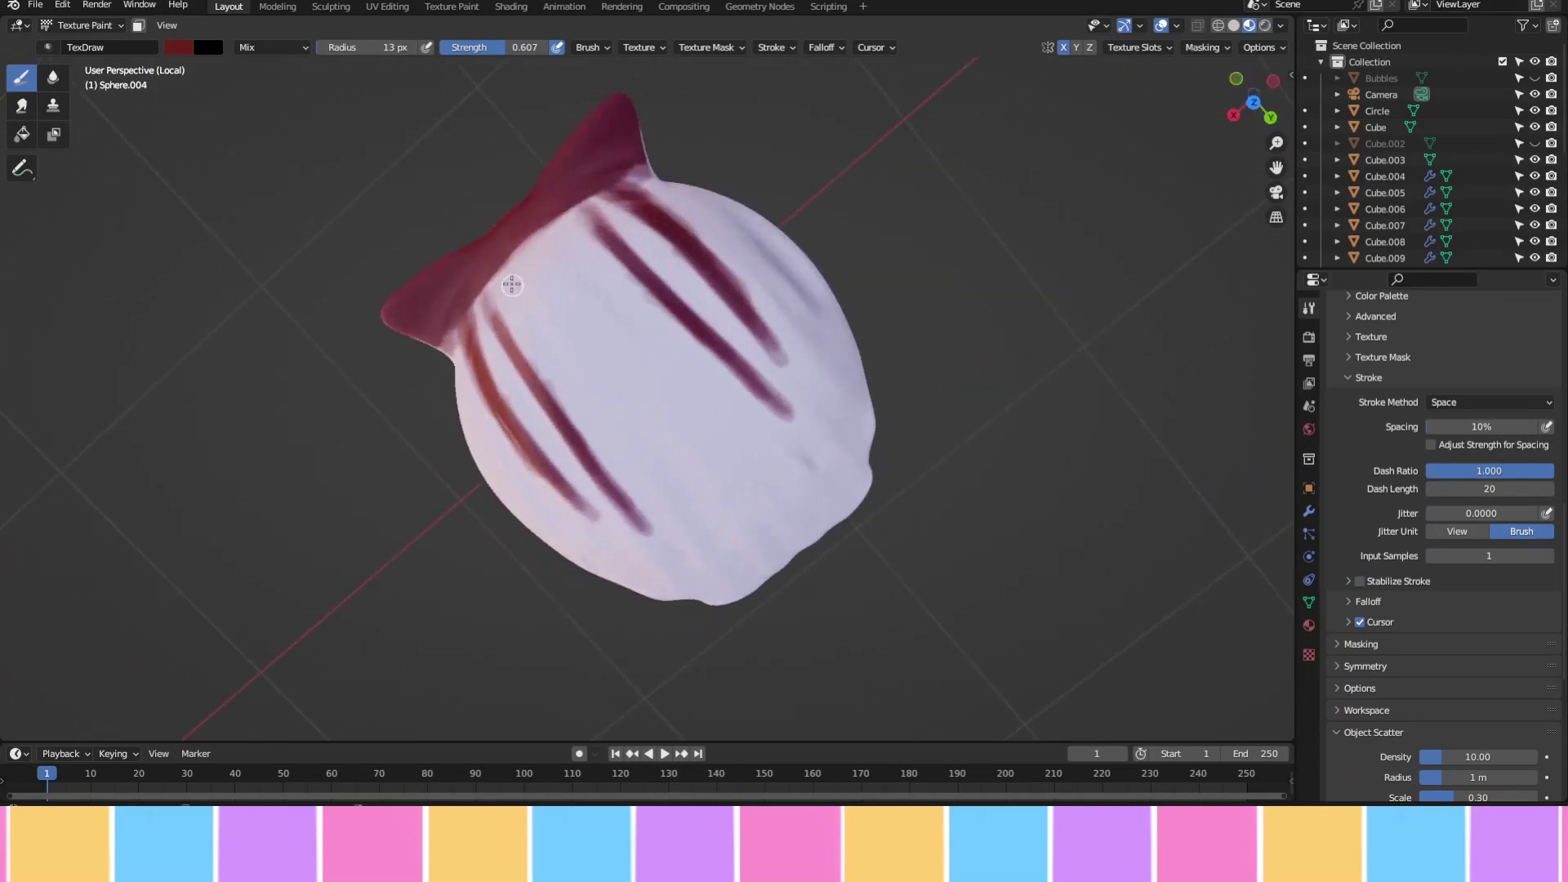
pyautogui.moveTo(538, 237); pyautogui.dragTo(653, 416)
pyautogui.moveTo(654, 417); pyautogui.dragTo(296, 282, button='middle')
pyautogui.hotkey('ctrl', 'z')
# Fill the whole shell with dark red
pyautogui.click(179, 47)
pyautogui.click(22, 135)
pyautogui.click(659, 343)
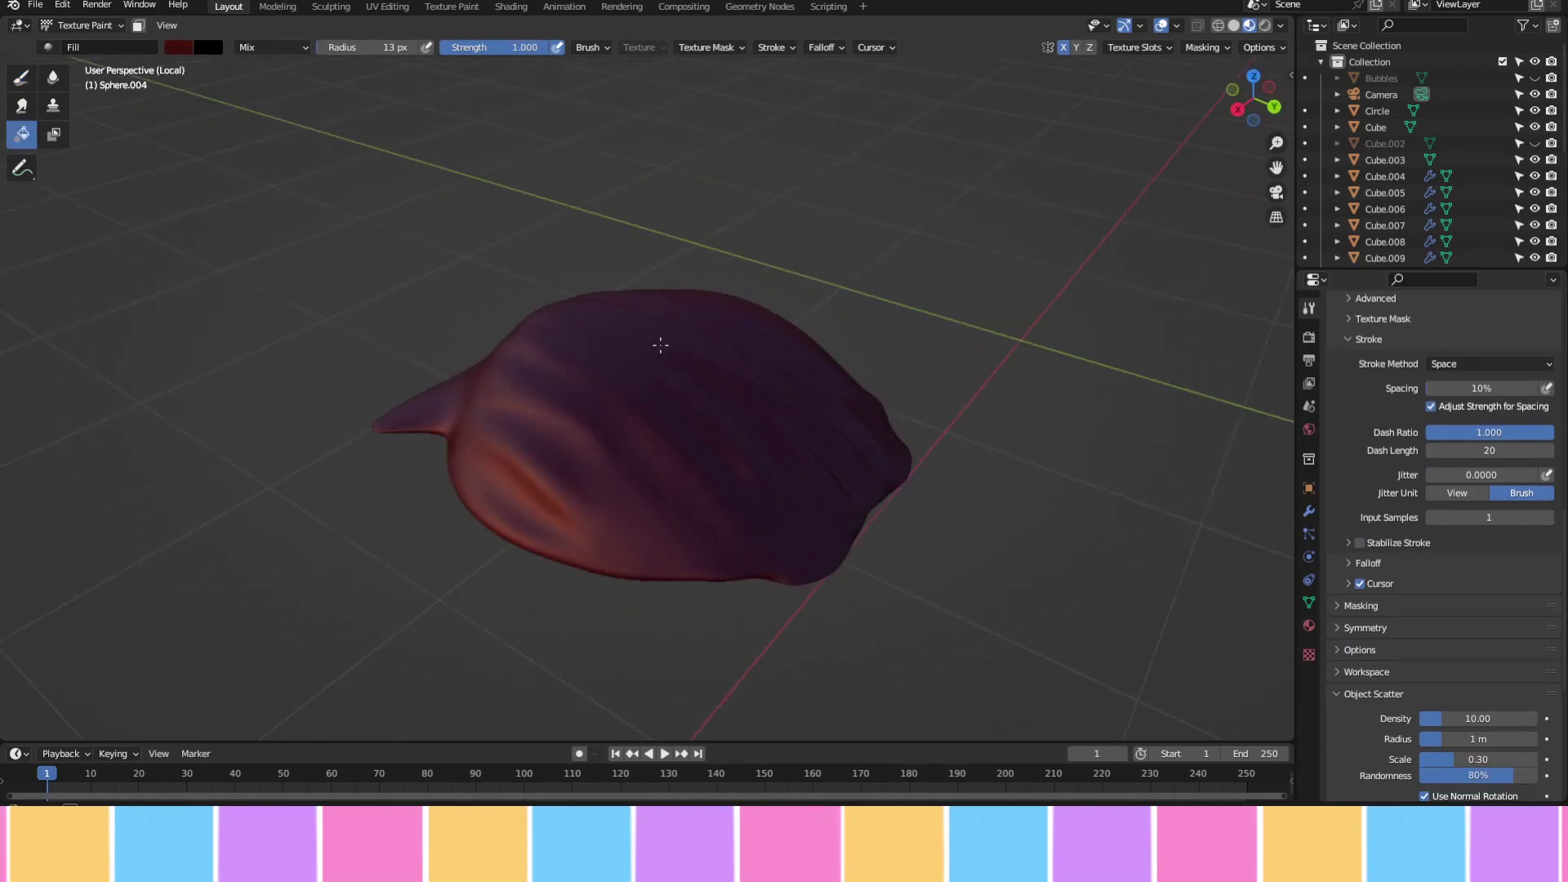
pyautogui.moveTo(658, 343); pyautogui.dragTo(512, 295, button='middle')
pyautogui.click(179, 46)
# Paint light pink diagonal ridge stripes across the dark red shell
pyautogui.click(179, 47)
pyautogui.click(22, 78)
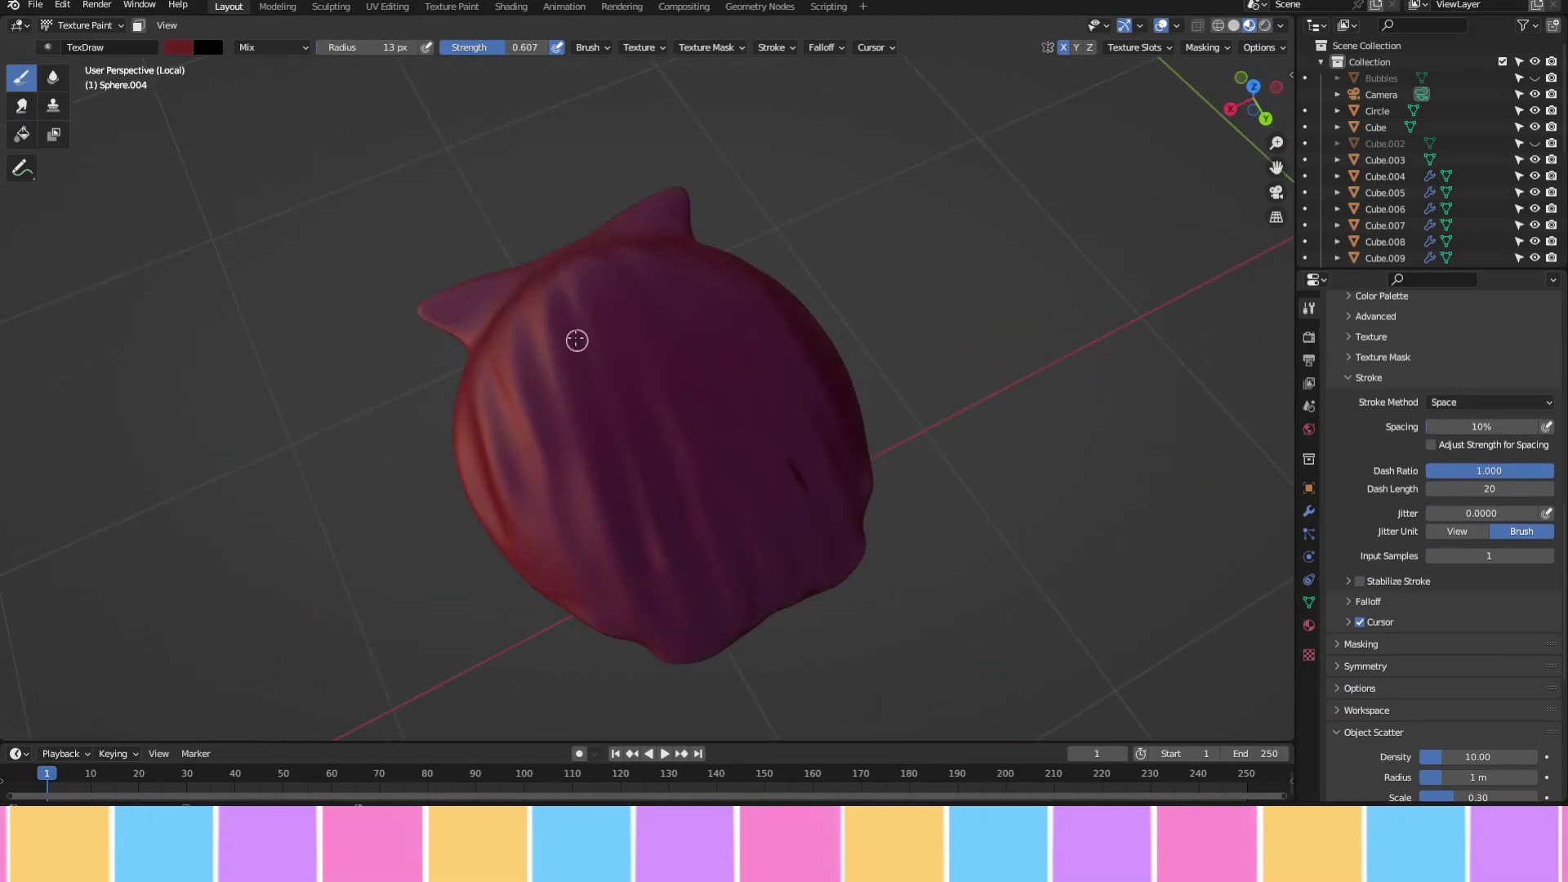
pyautogui.click(179, 47)
pyautogui.moveTo(651, 277); pyautogui.dragTo(796, 453)
pyautogui.moveTo(562, 319); pyautogui.dragTo(645, 544)
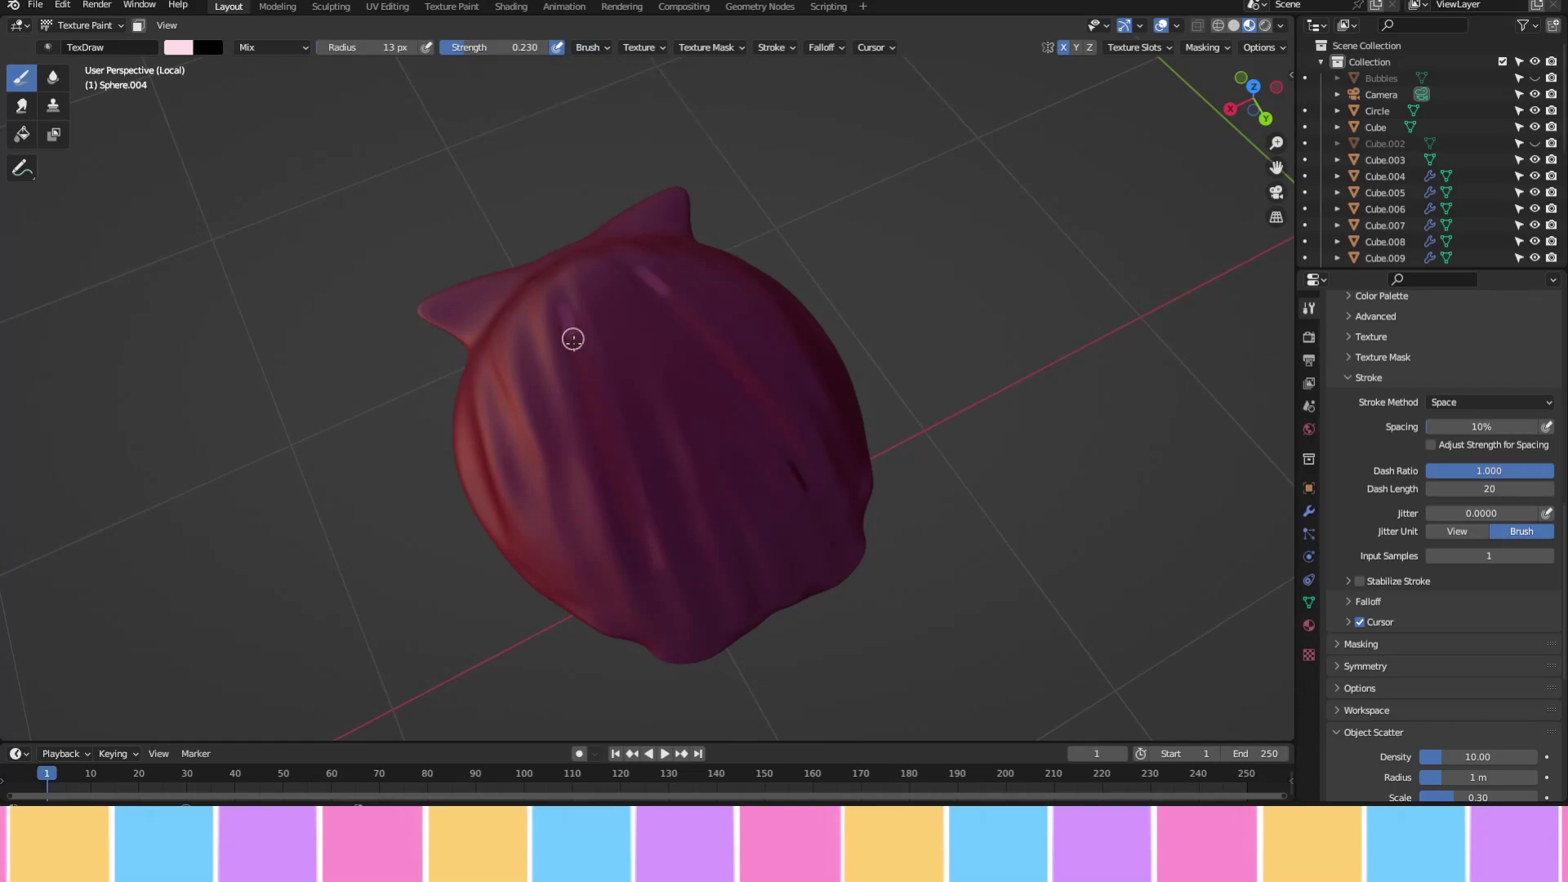
pyautogui.moveTo(565, 317); pyautogui.dragTo(657, 571)
pyautogui.moveTo(652, 273); pyautogui.dragTo(819, 493)
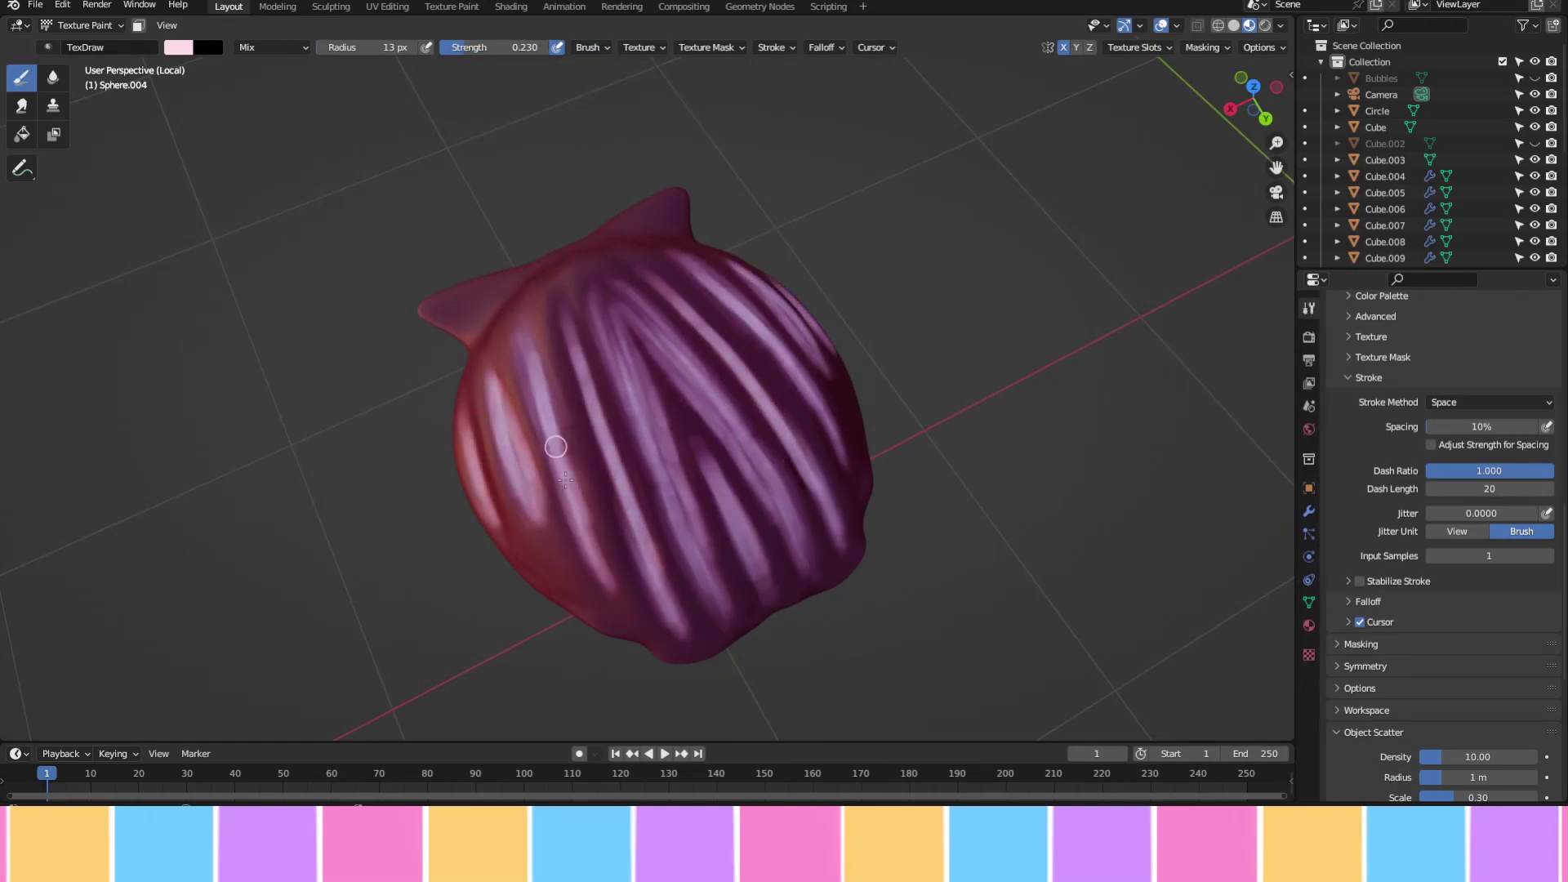
pyautogui.moveTo(555, 447); pyautogui.dragTo(651, 382)
pyautogui.moveTo(706, 449)
pyautogui.mouseDown()
pyautogui.moveTo(560, 354)
pyautogui.moveTo(638, 596)
pyautogui.mouseUp()
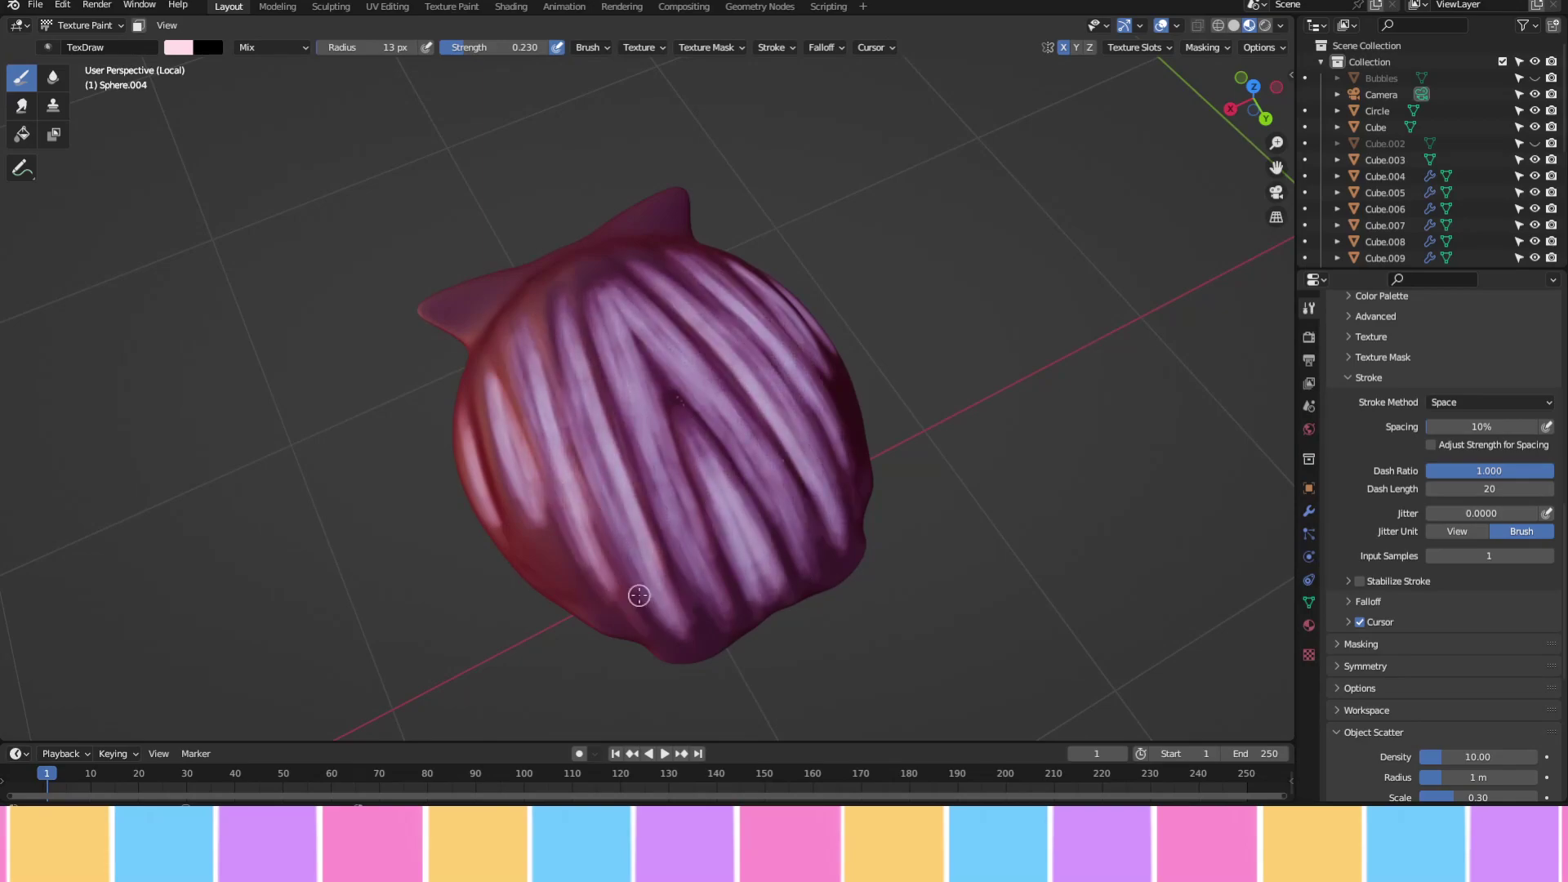
# Try painting the shell's flaps a lighter colour, then undo it
pyautogui.moveTo(478, 375)
pyautogui.mouseDown(button='middle')
pyautogui.moveTo(740, 537)
pyautogui.moveTo(602, 437)
pyautogui.mouseUp(button='middle')
pyautogui.moveTo(621, 433); pyautogui.dragTo(682, 525)
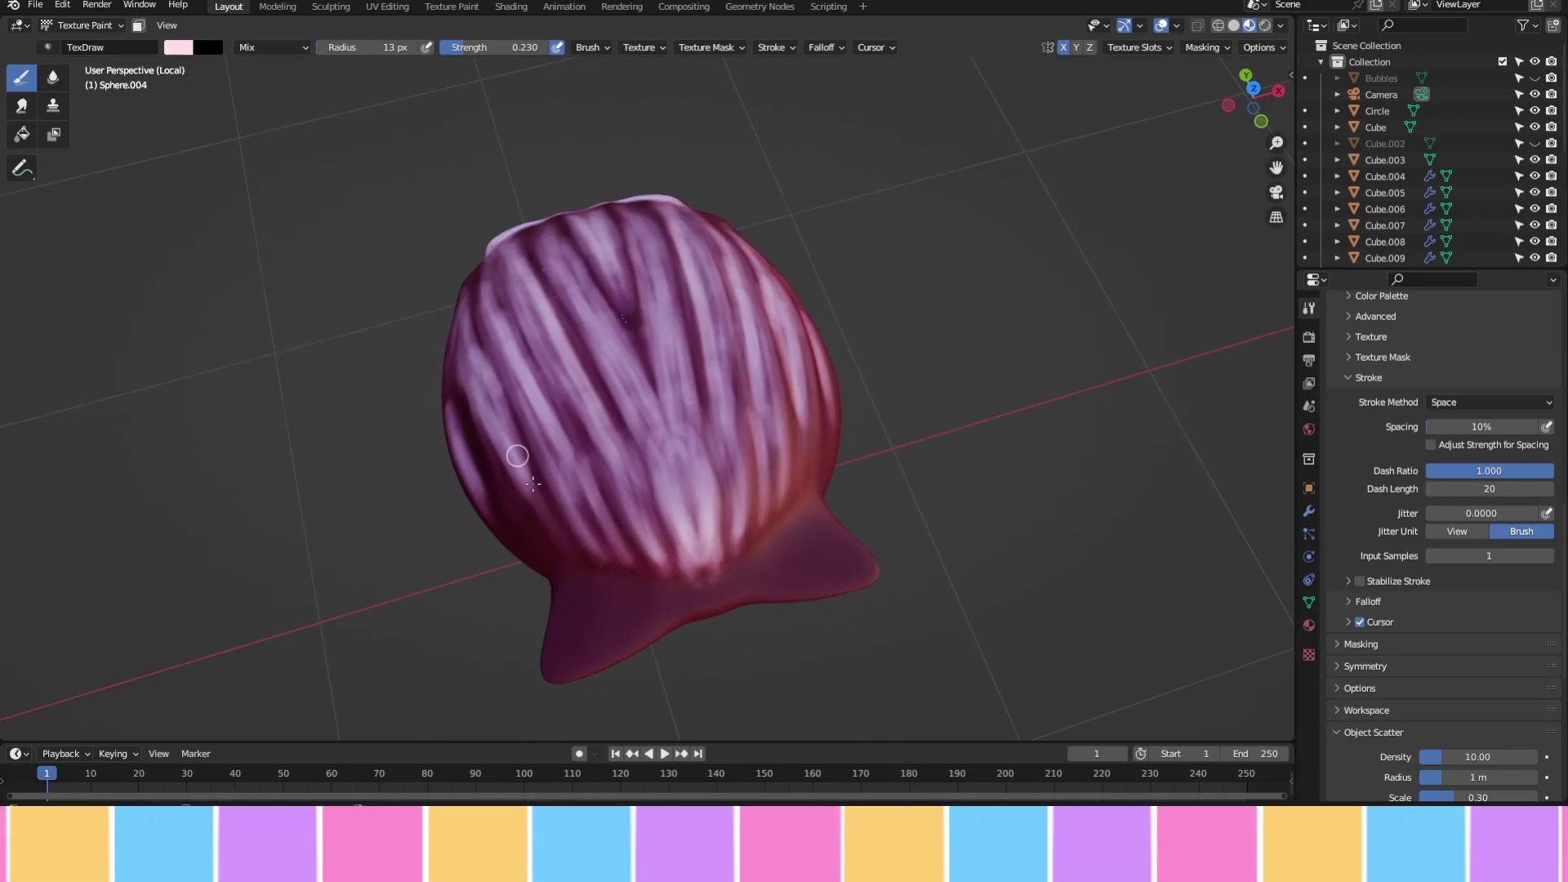
pyautogui.moveTo(550, 627); pyautogui.dragTo(817, 539)
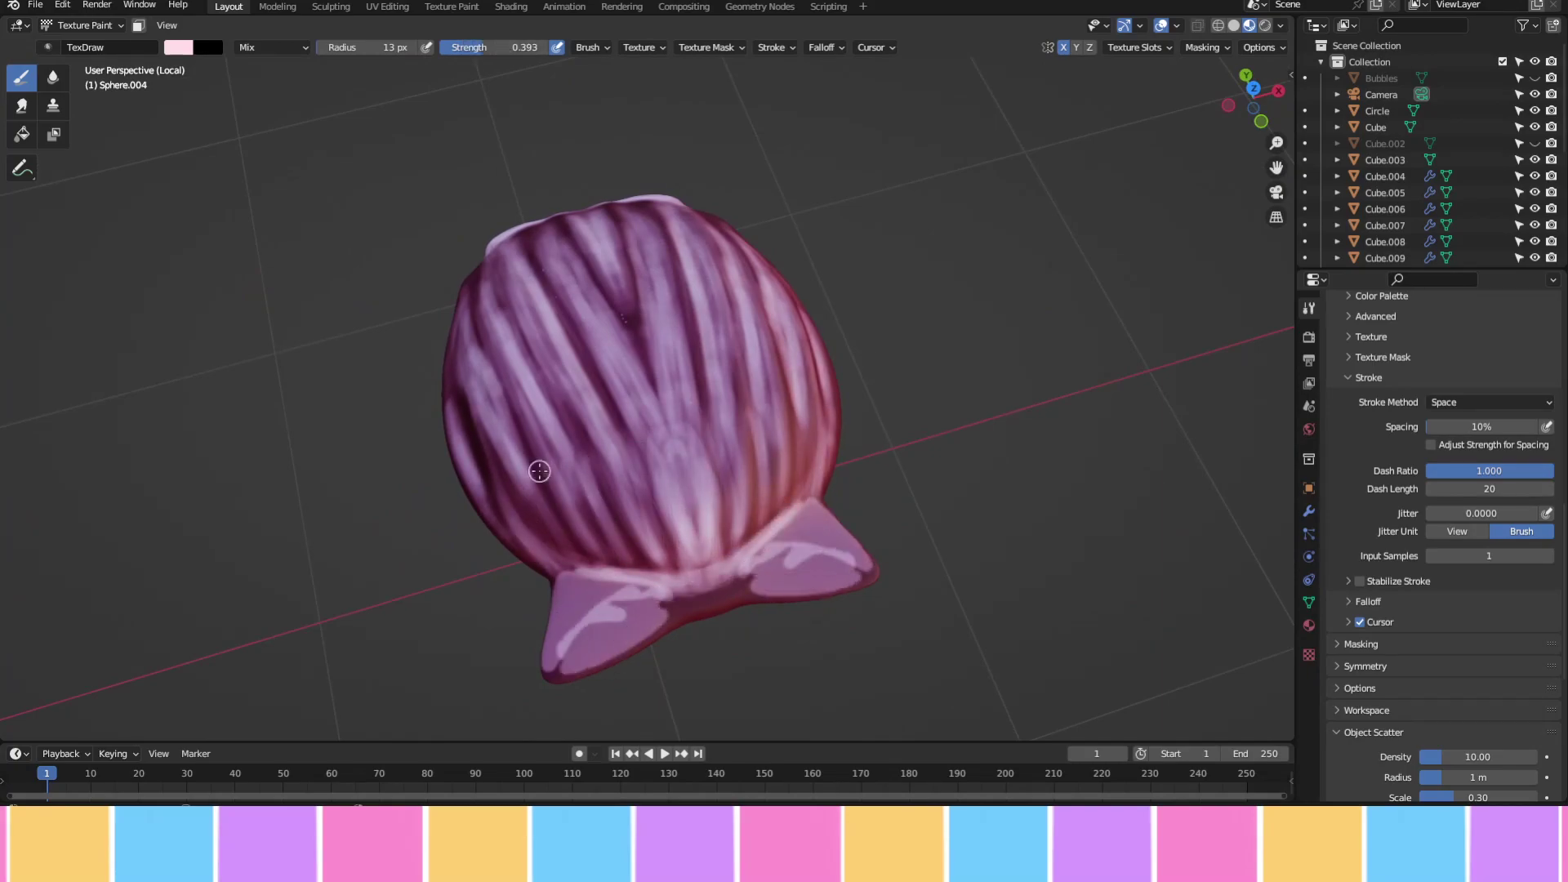
pyautogui.click(178, 47)
pyautogui.click(228, 136)
pyautogui.moveTo(563, 620); pyautogui.dragTo(849, 531)
pyautogui.moveTo(735, 556); pyautogui.dragTo(886, 503, button='middle')
pyautogui.hotkey('ctrl', 'z')
# Lower the brush strength and zoom in on the shell's lower edge
pyautogui.click(494, 46)
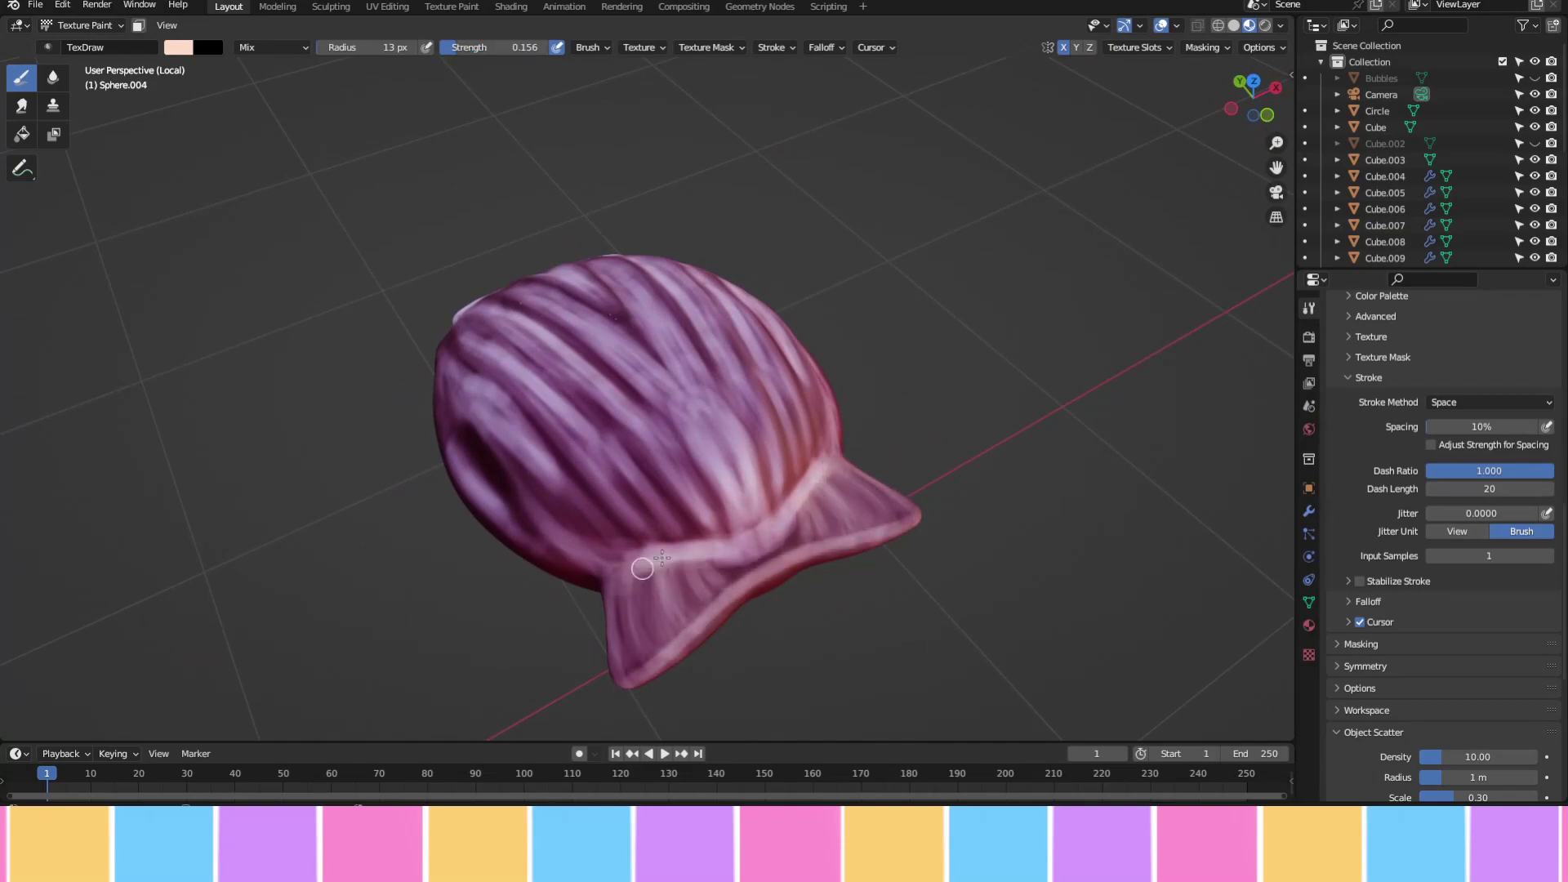
pyautogui.moveTo(727, 576)
pyautogui.mouseDown(button='middle')
pyautogui.moveTo(717, 465)
pyautogui.moveTo(560, 476)
pyautogui.moveTo(607, 282)
pyautogui.mouseUp(button='middle')
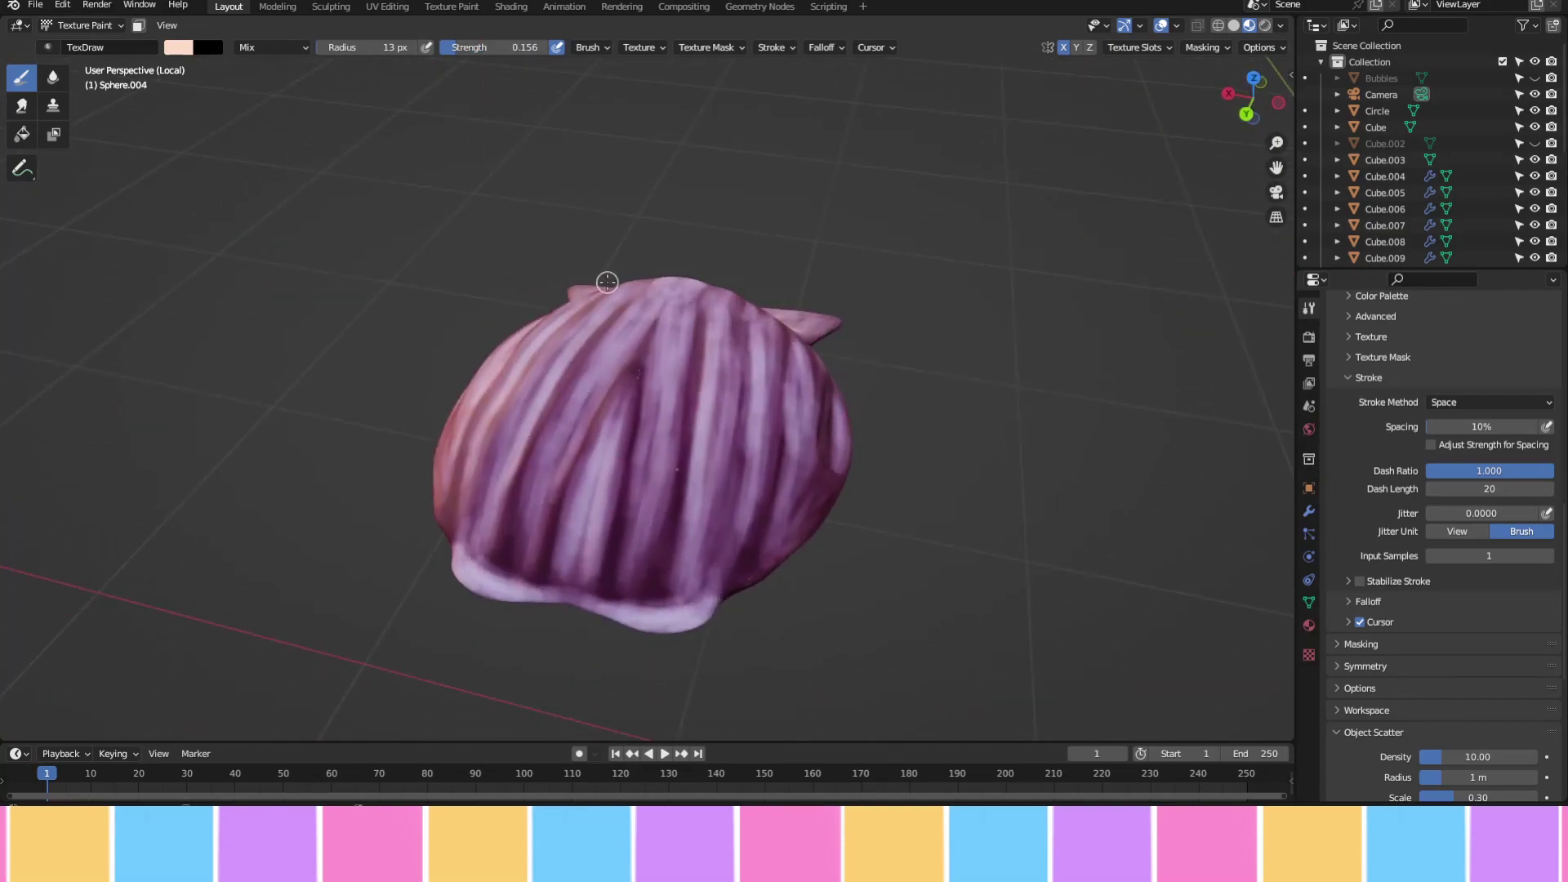
pyautogui.moveTo(799, 423); pyautogui.dragTo(621, 408, button='middle')
pyautogui.scroll(3, 555, 402)
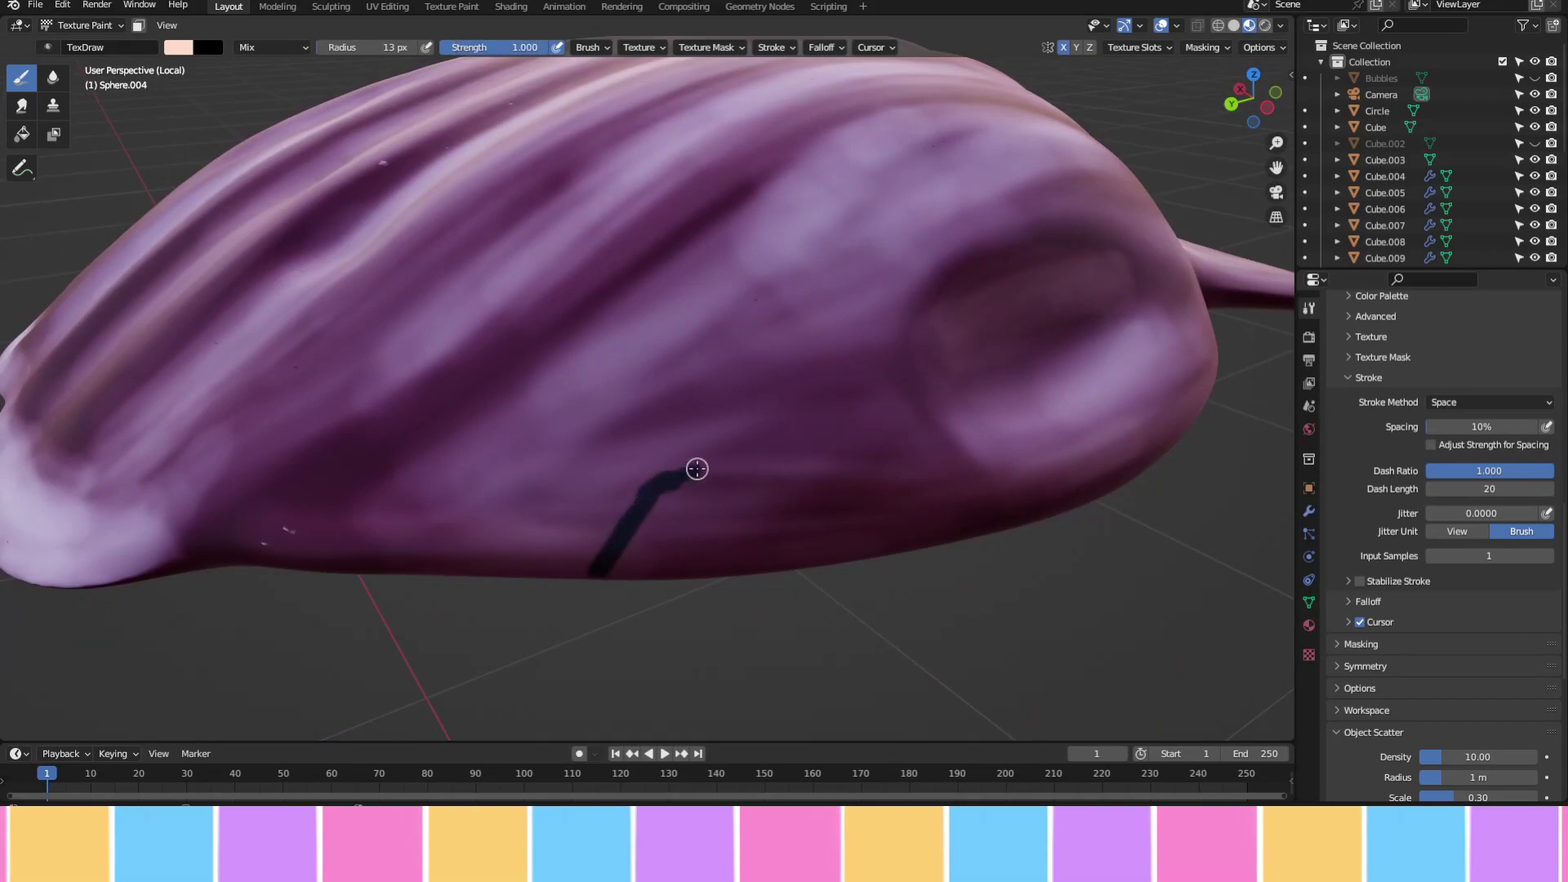
# Set the brush colour to dark maroon, then to a brighter magenta
pyautogui.click(187, 55)
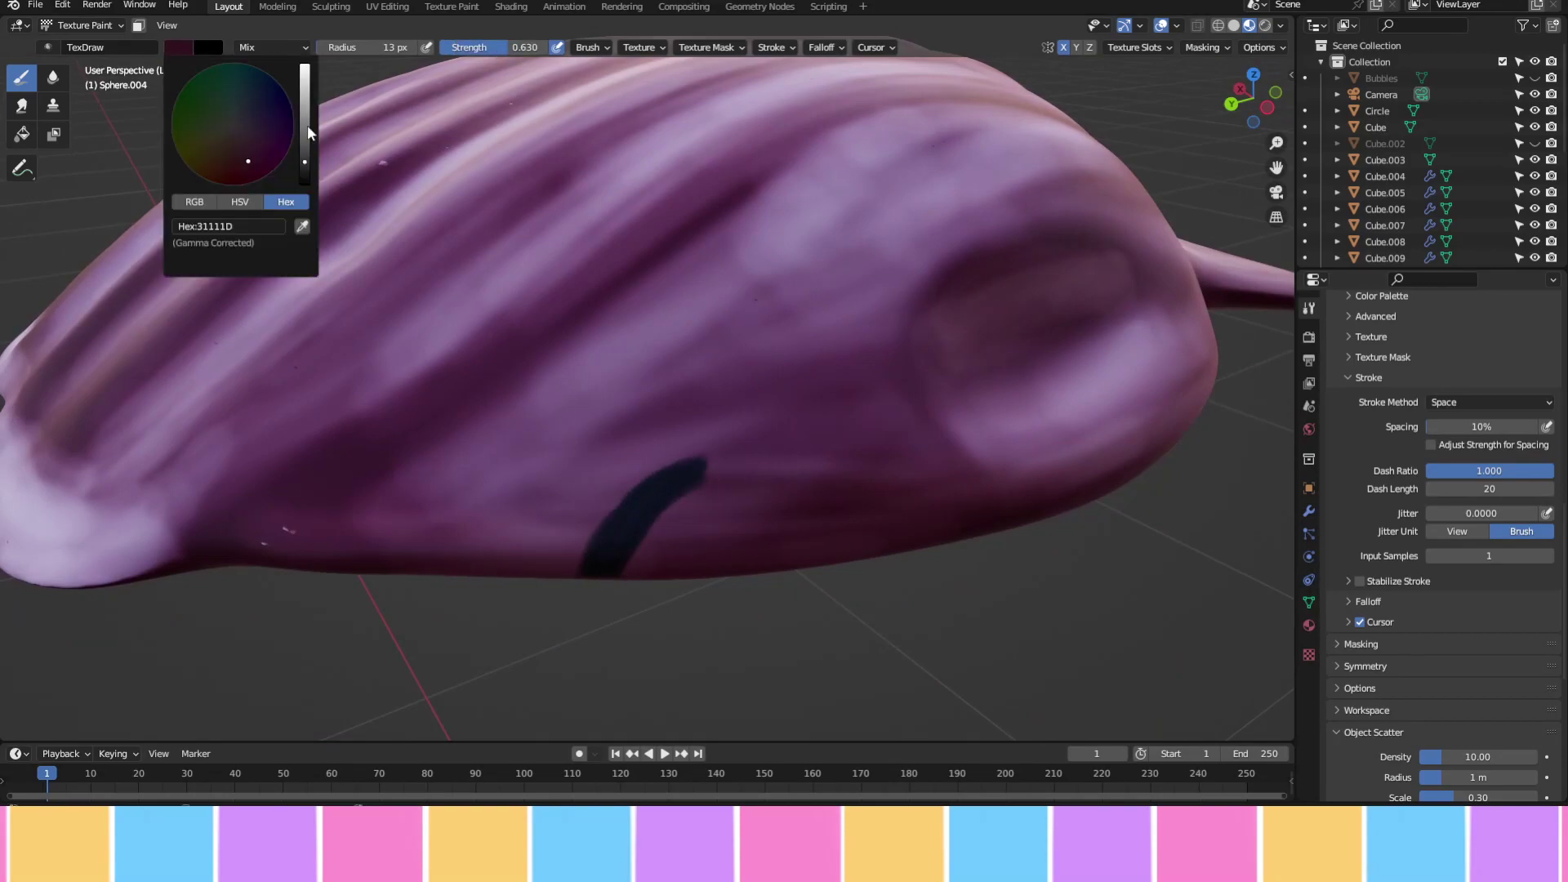
pyautogui.press('s')
pyautogui.press('s')
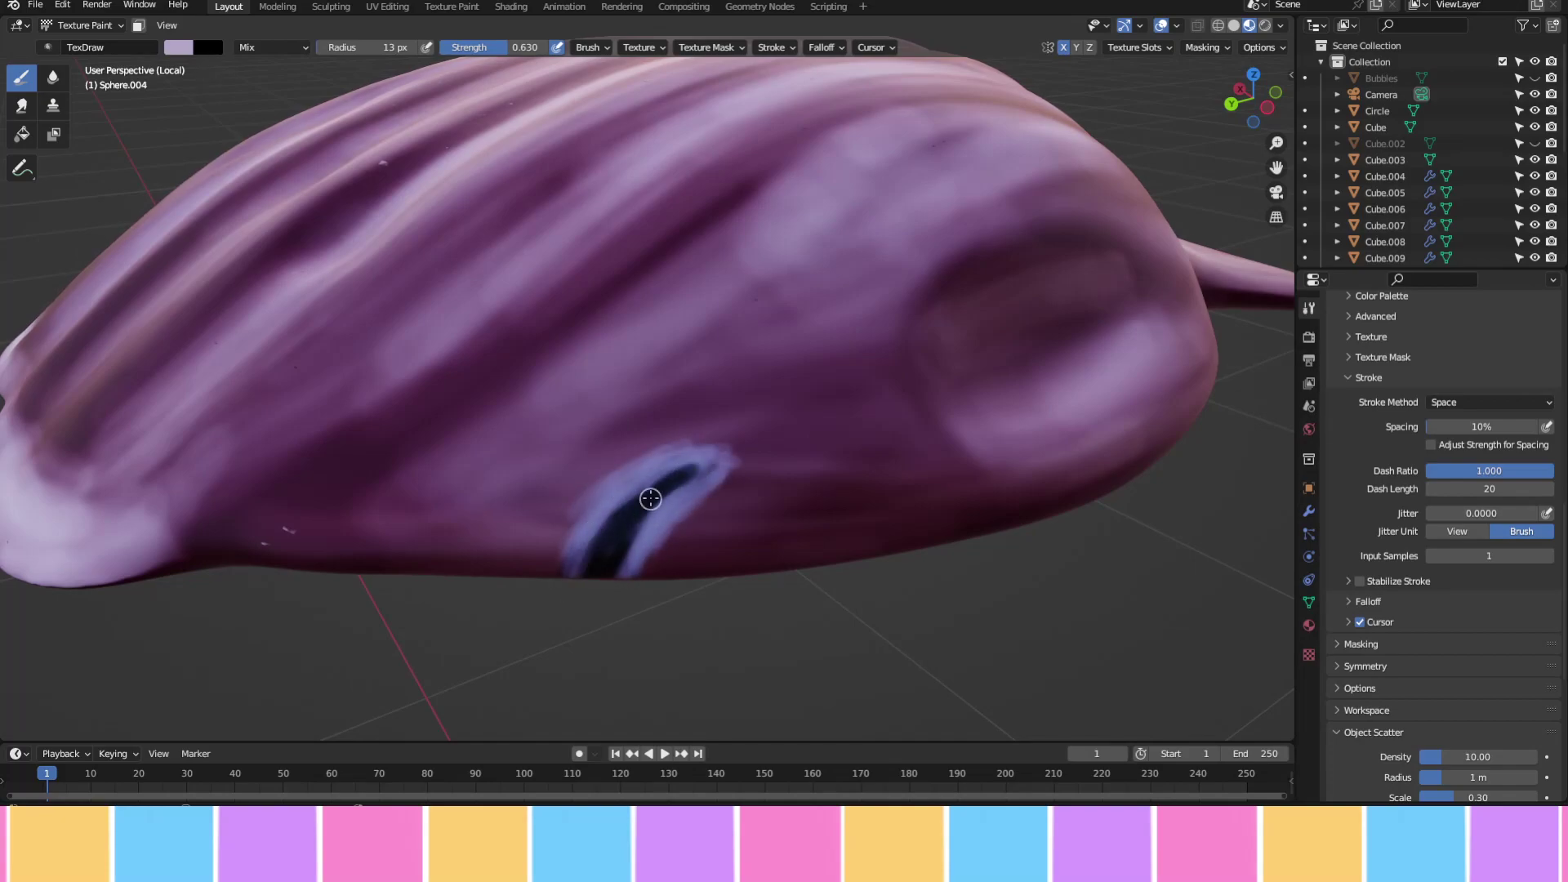
pyautogui.click(178, 46)
pyautogui.click(295, 232)
pyautogui.moveTo(672, 515)
pyautogui.mouseDown(button='middle')
pyautogui.moveTo(994, 600)
pyautogui.moveTo(938, 571)
pyautogui.mouseUp(button='middle')
pyautogui.click(178, 47)
pyautogui.click(218, 93)
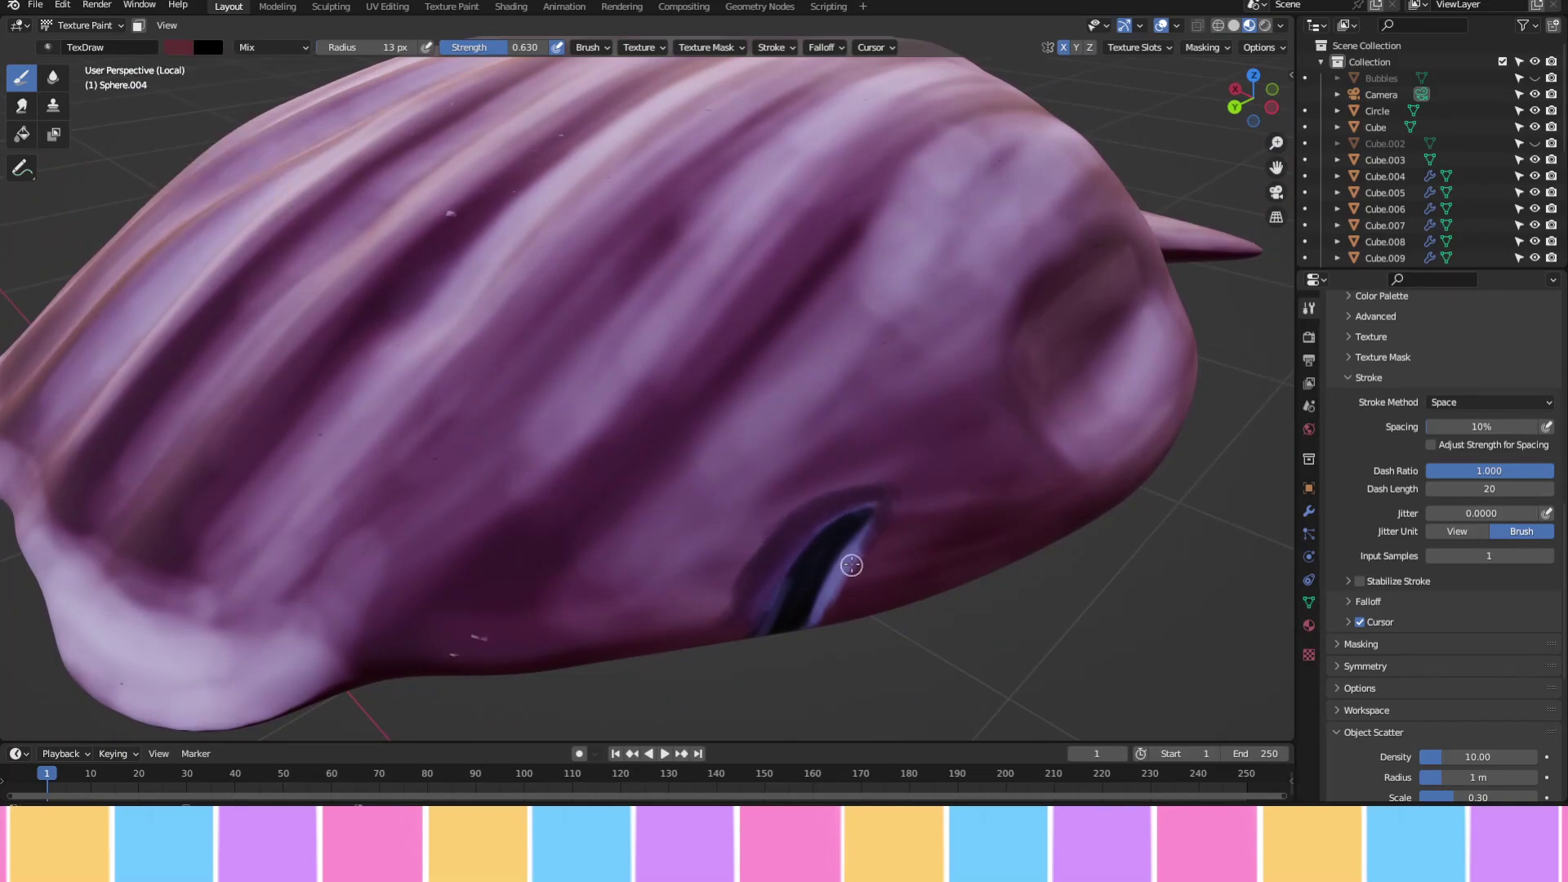
# Switch the paint colour between light pink and dark red, ending on light pink
pyautogui.click(178, 47)
pyautogui.click(241, 122)
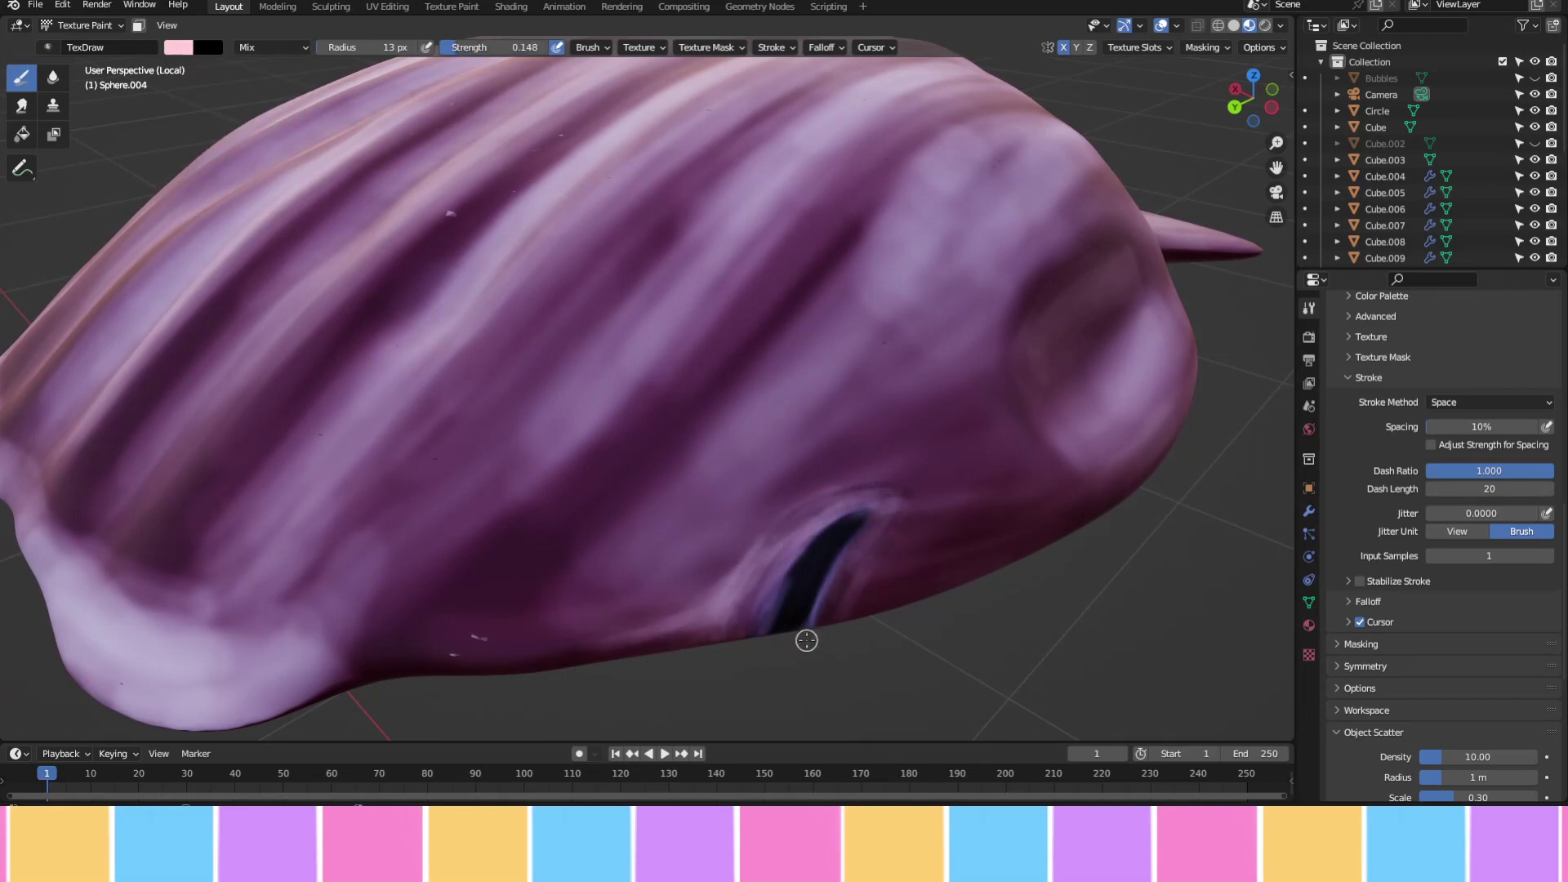
pyautogui.click(178, 47)
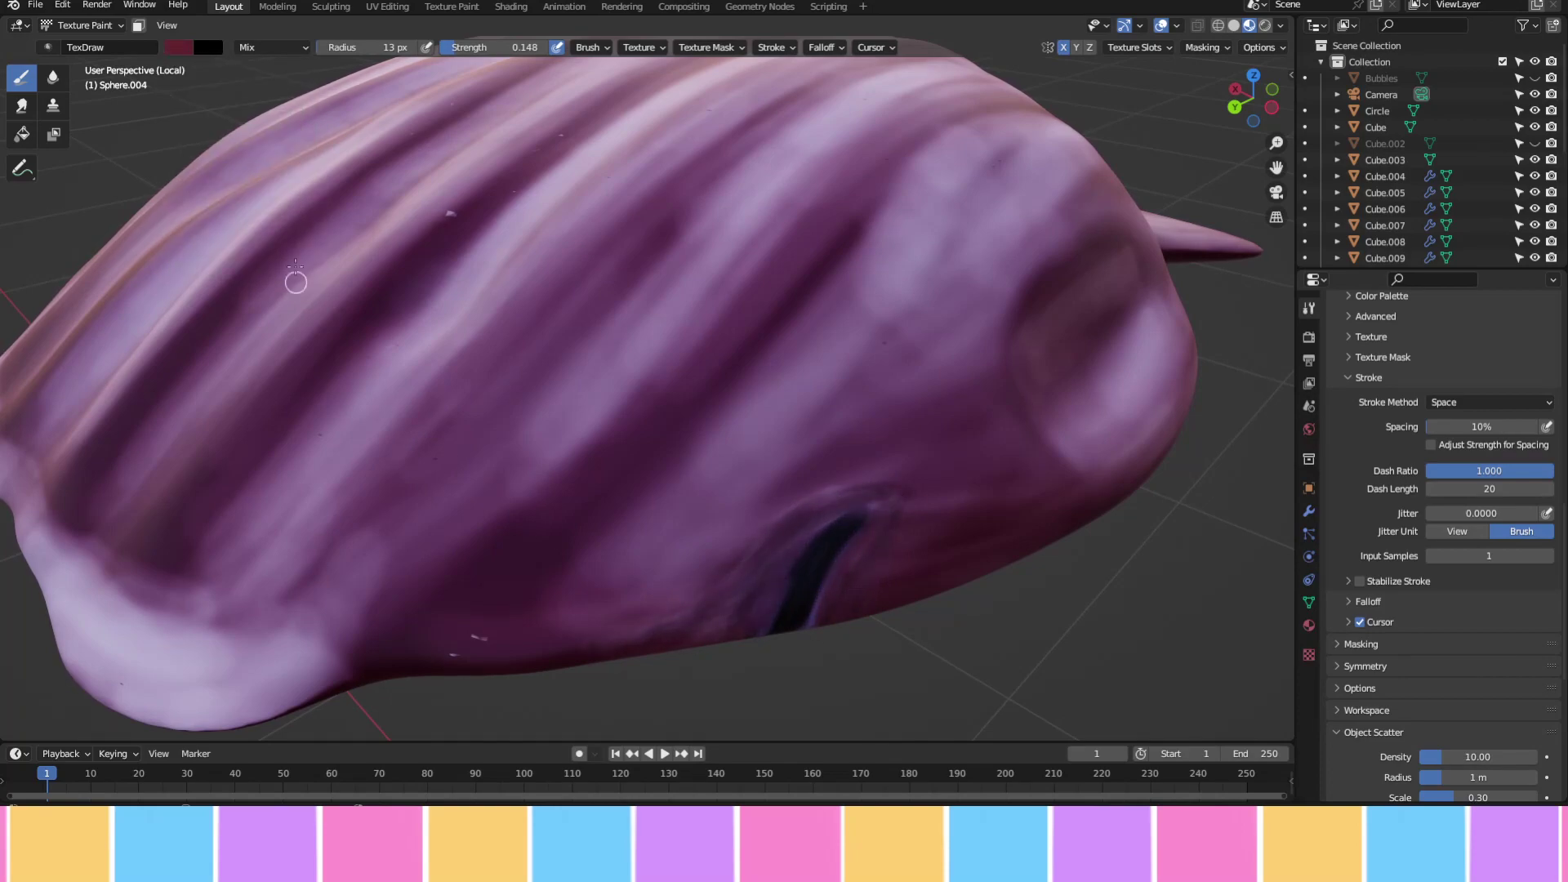
pyautogui.click(178, 46)
pyautogui.click(239, 122)
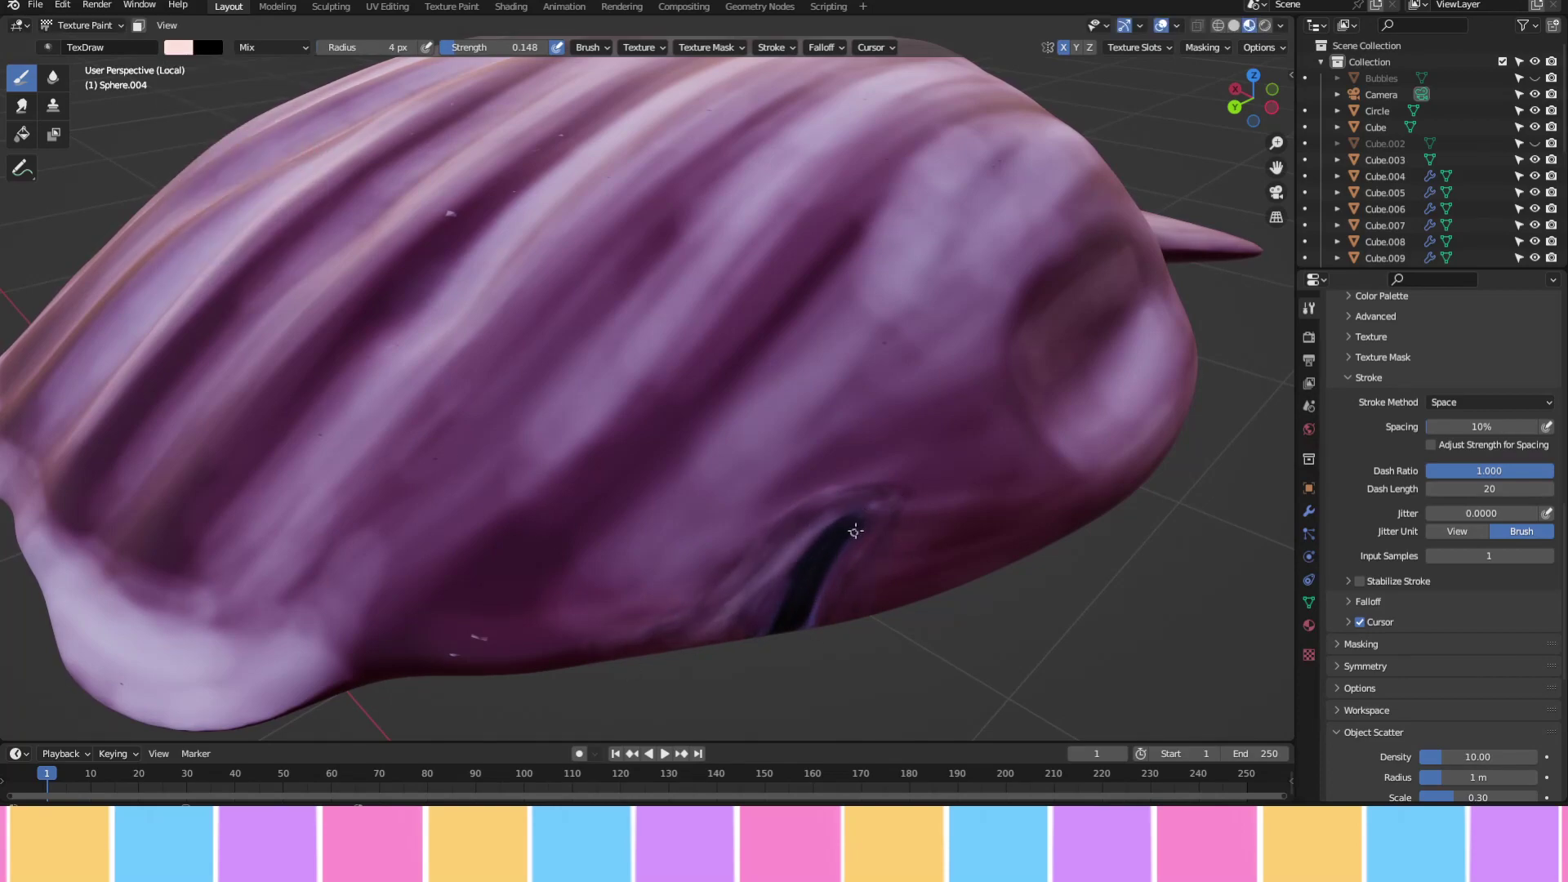
pyautogui.click(177, 49)
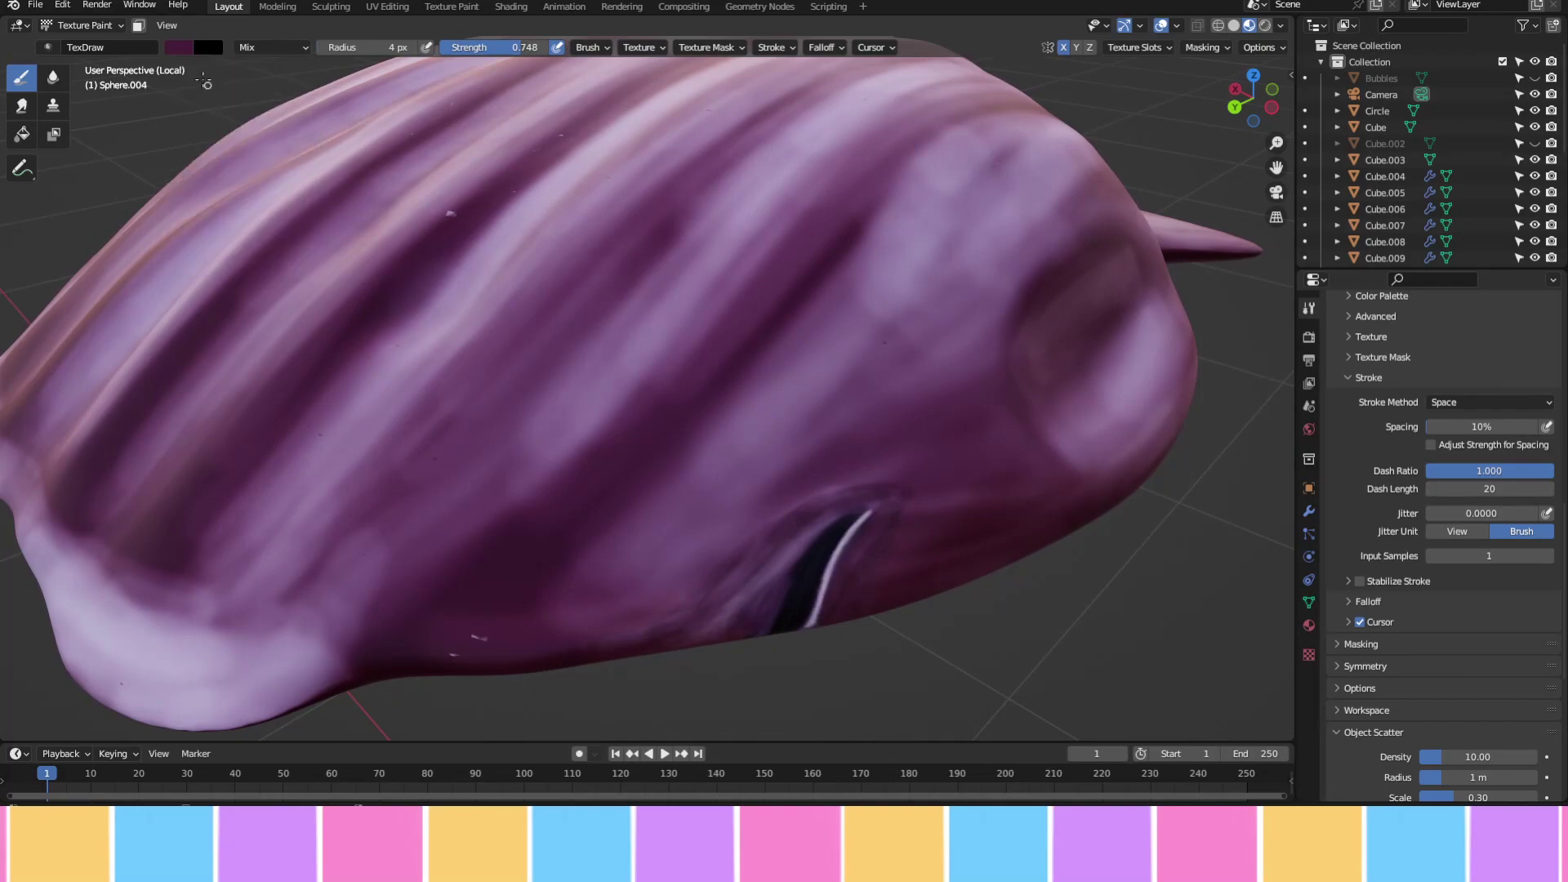
pyautogui.click(238, 123)
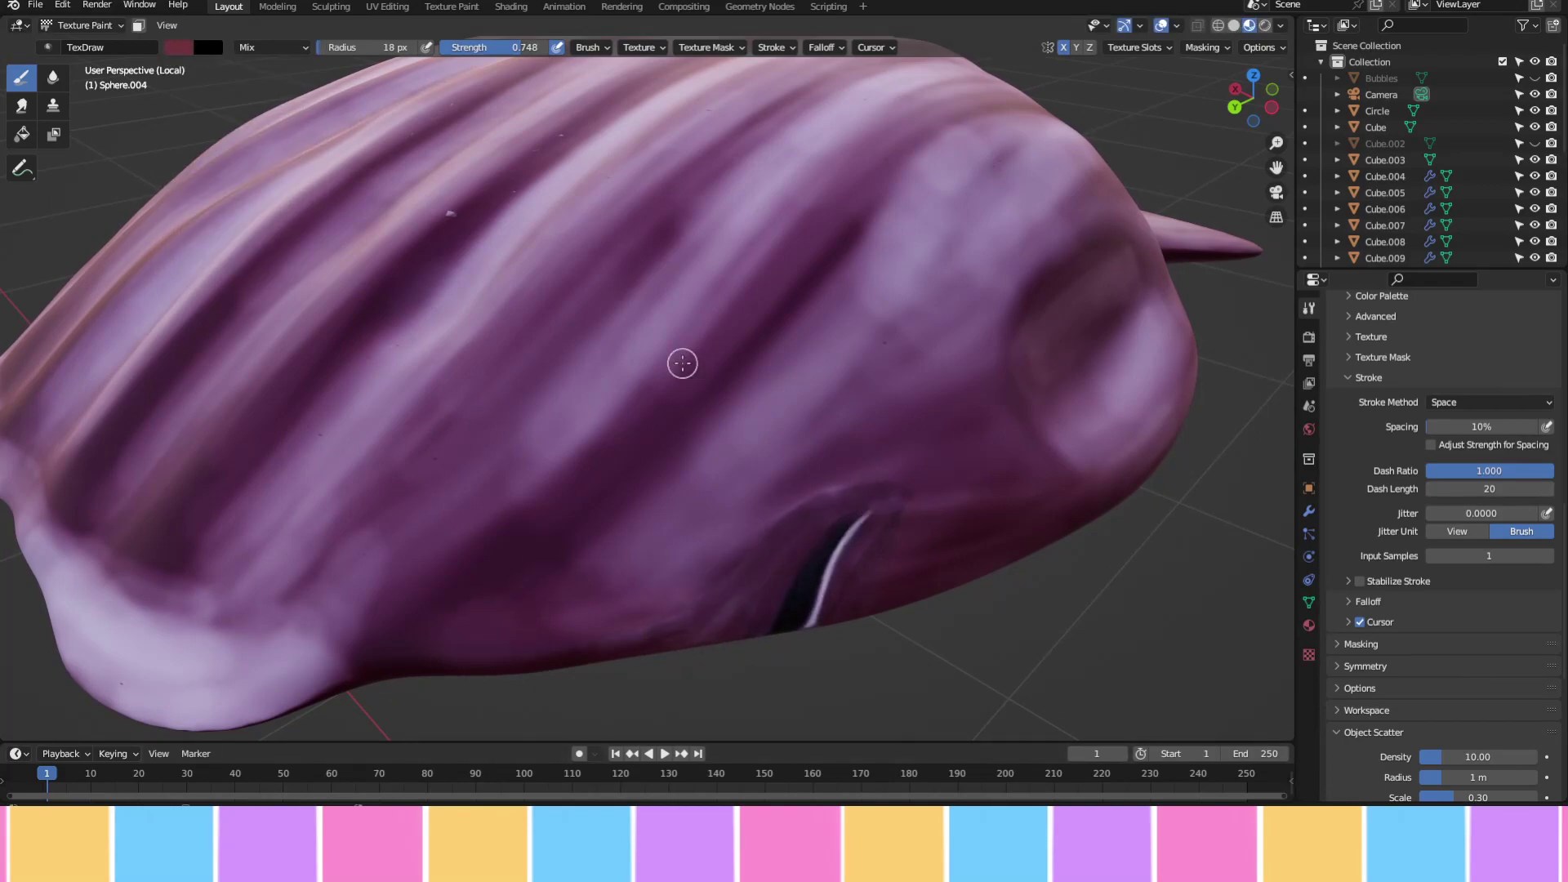
pyautogui.click(178, 46)
pyautogui.click(230, 135)
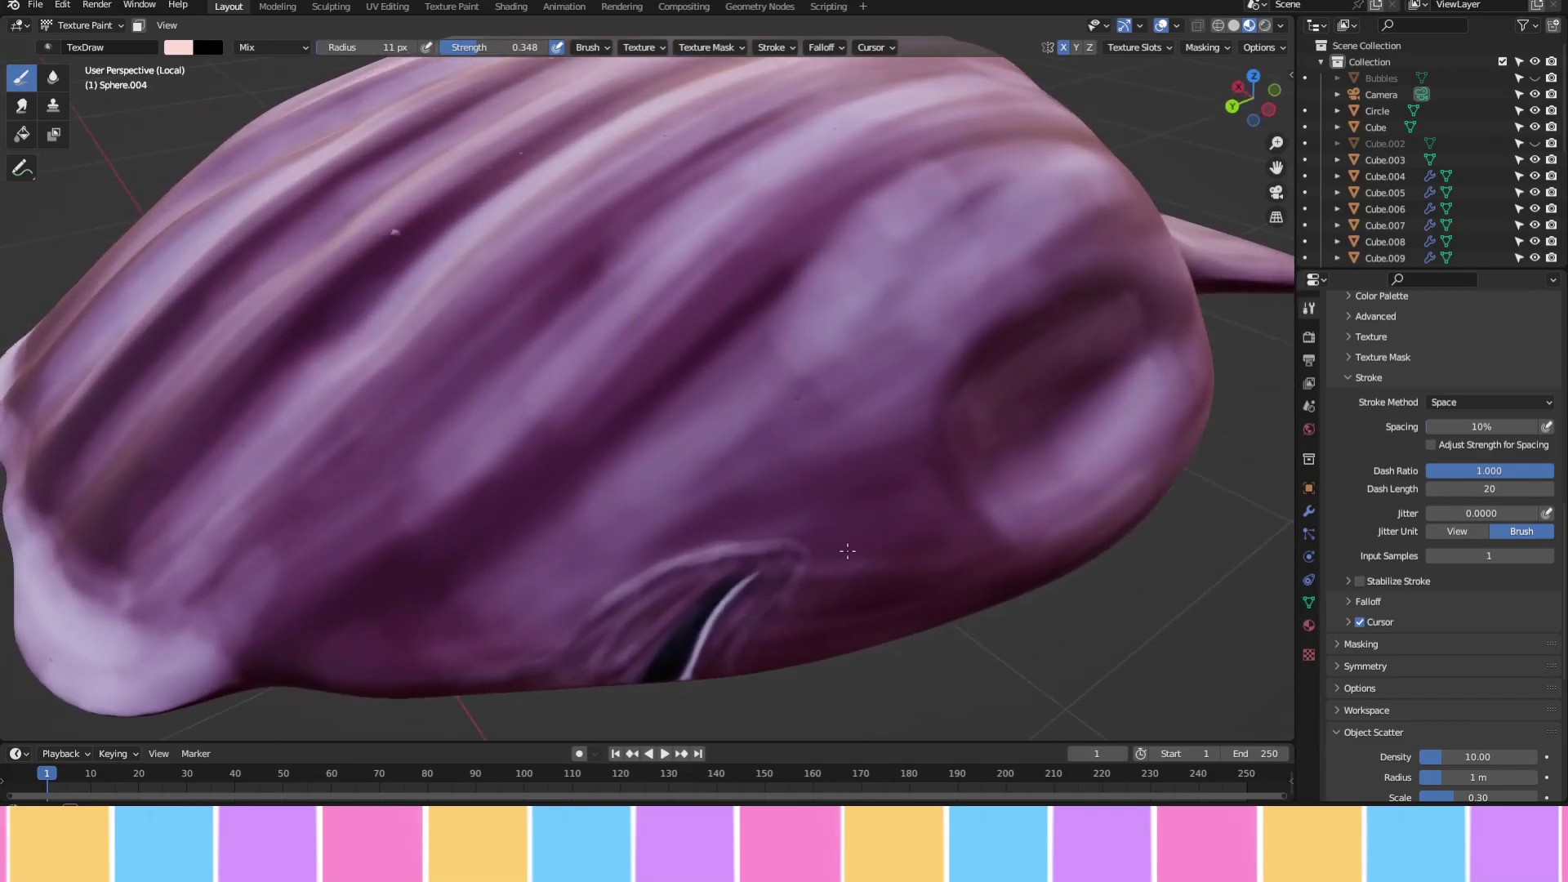
# Set the secondary paint colour to dark red and frame the shell's opening
pyautogui.moveTo(856, 493); pyautogui.dragTo(859, 522, button='middle')
pyautogui.click(208, 47)
pyautogui.click(245, 130)
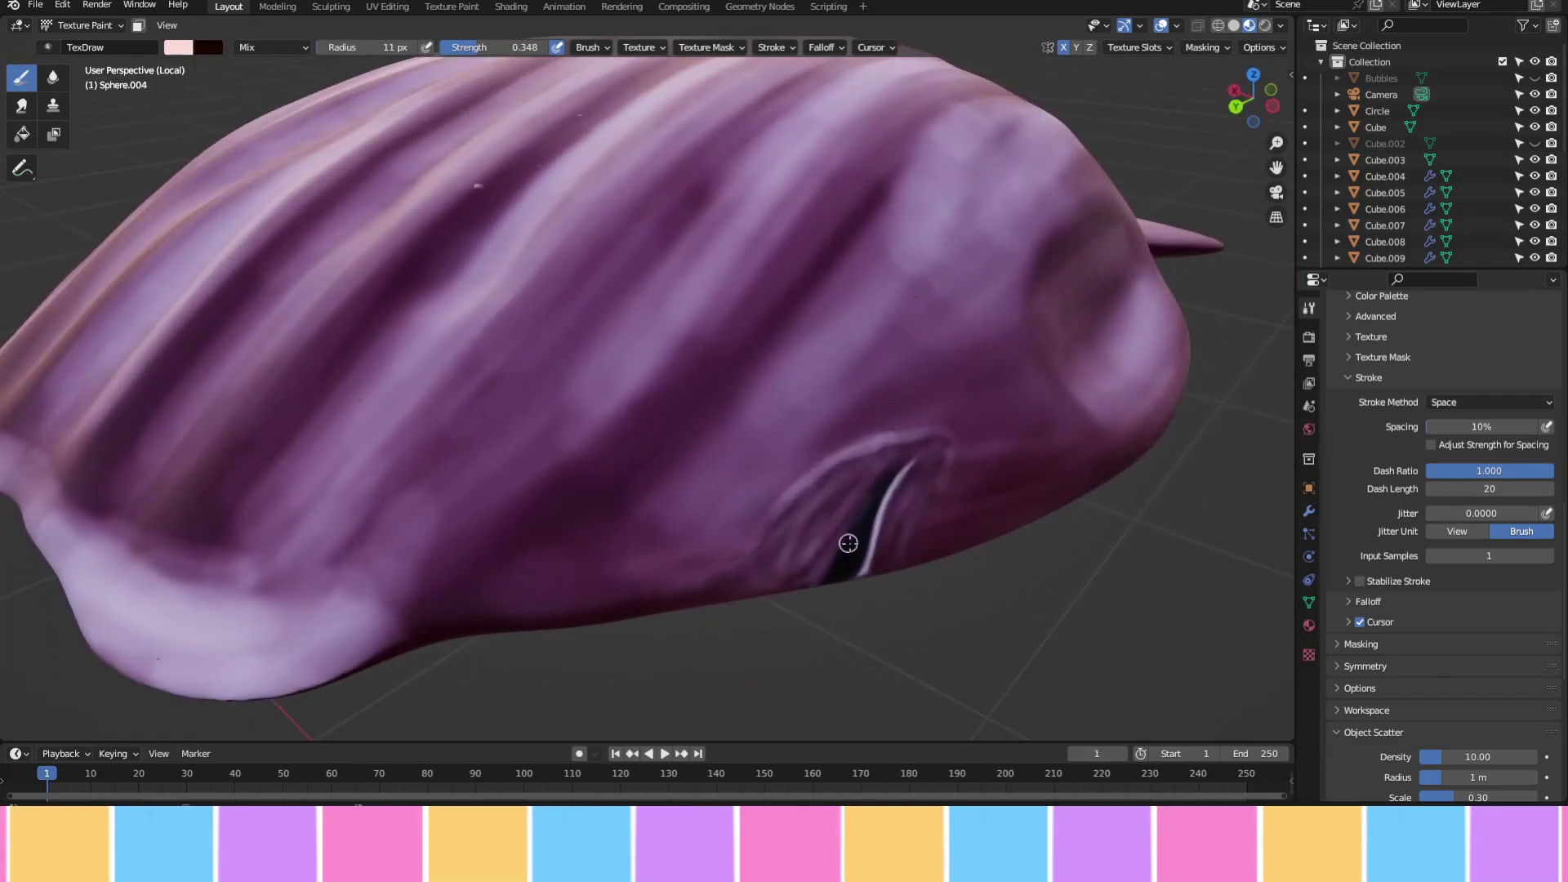
pyautogui.scroll(3, 848, 543)
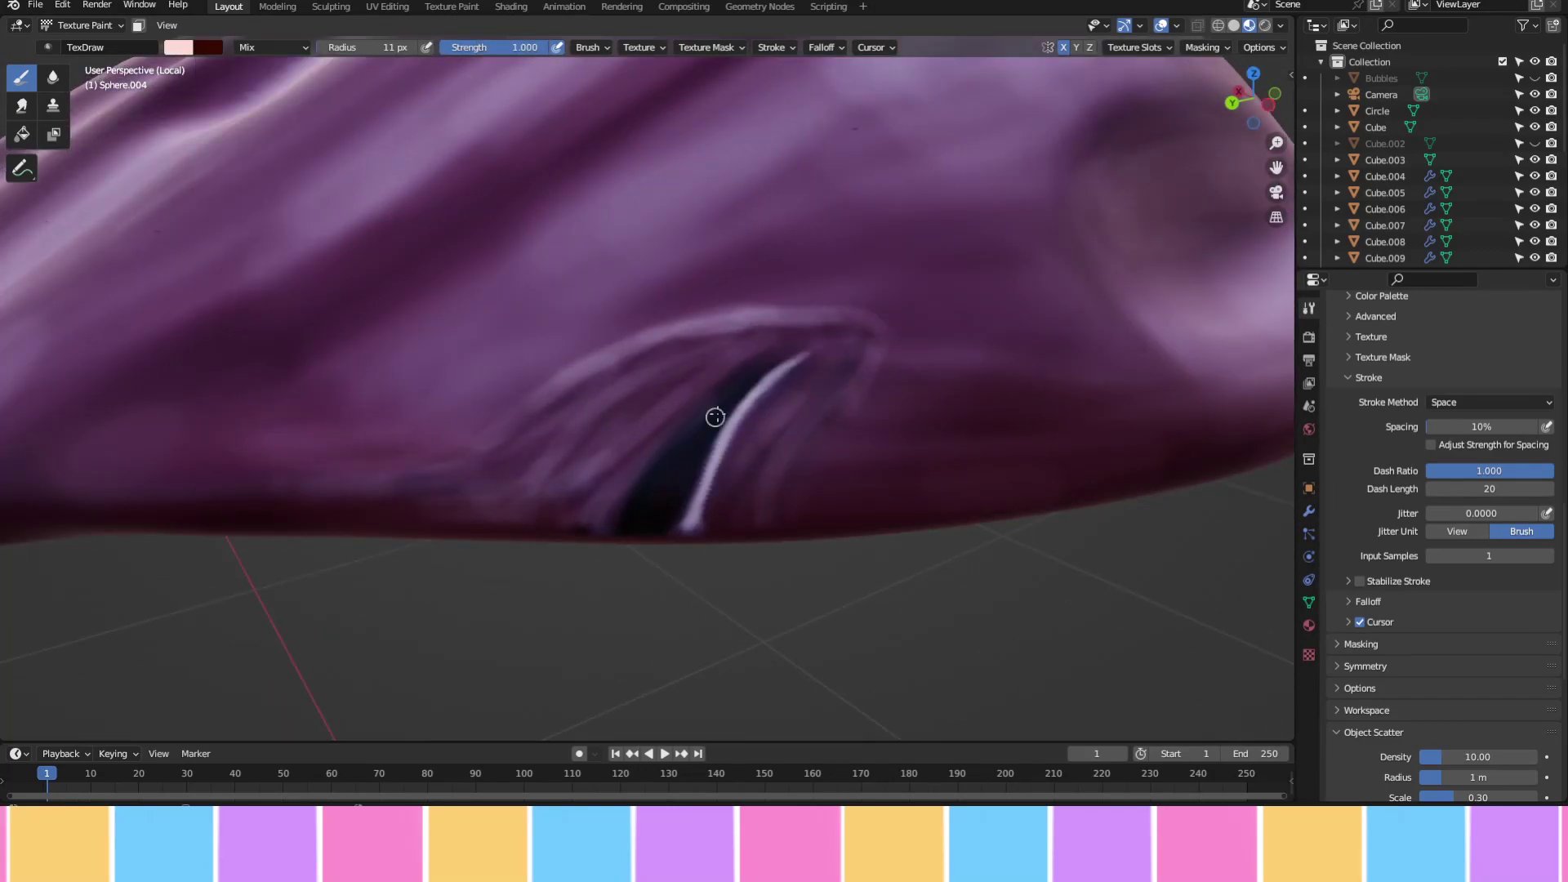
pyautogui.keyDown('shift'); pyautogui.moveTo(716, 418); pyautogui.dragTo(697, 570, button='middle'); pyautogui.keyUp('shift')
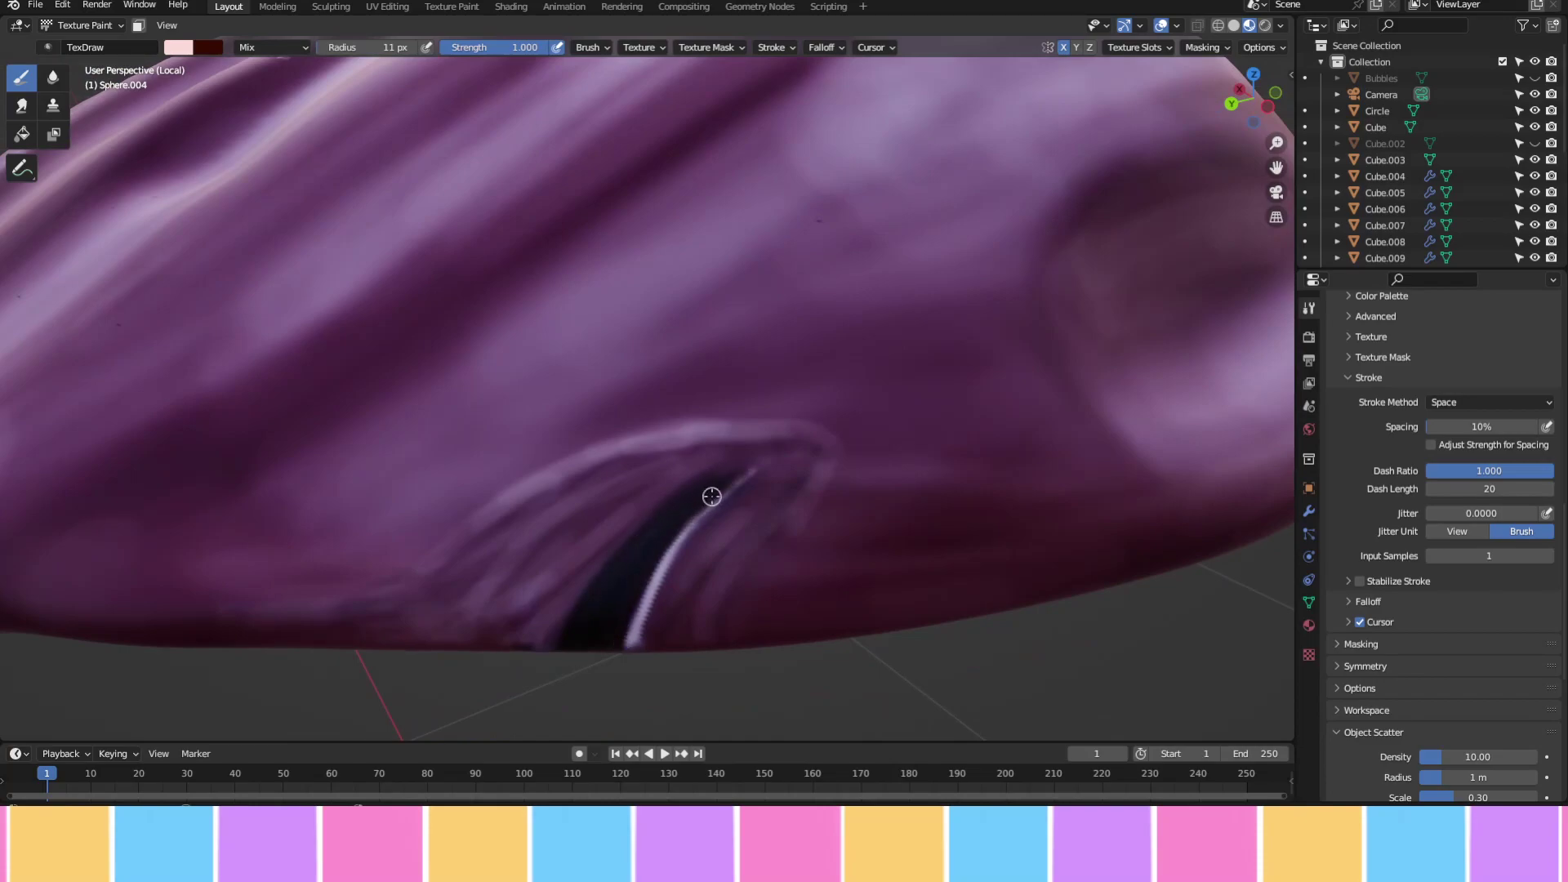
pyautogui.keyDown('shift'); pyautogui.moveTo(711, 495); pyautogui.dragTo(829, 562, button='middle'); pyautogui.keyUp('shift')
pyautogui.scroll(-2, 588, 472)
pyautogui.scroll(-5, 588, 472)
# Check the painted Shell texture image, then return to the 3D scene
pyautogui.hotkey('shift', 'F10')
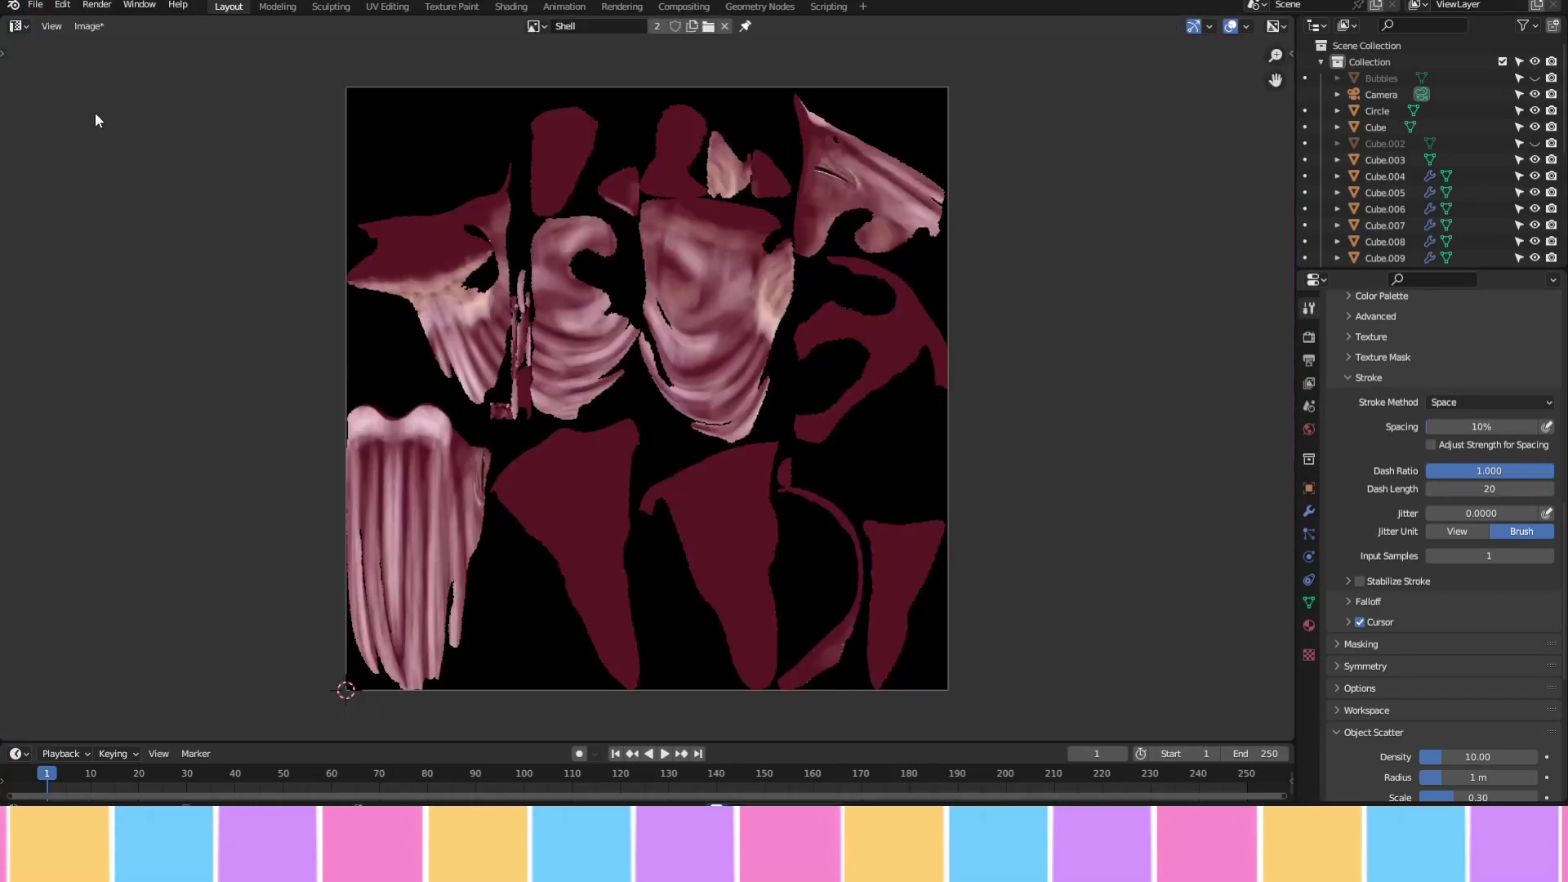
pyautogui.hotkey('shift', 'F5')
pyautogui.scroll(-6, 638, 642)
pyautogui.scroll(2, 790, 472)
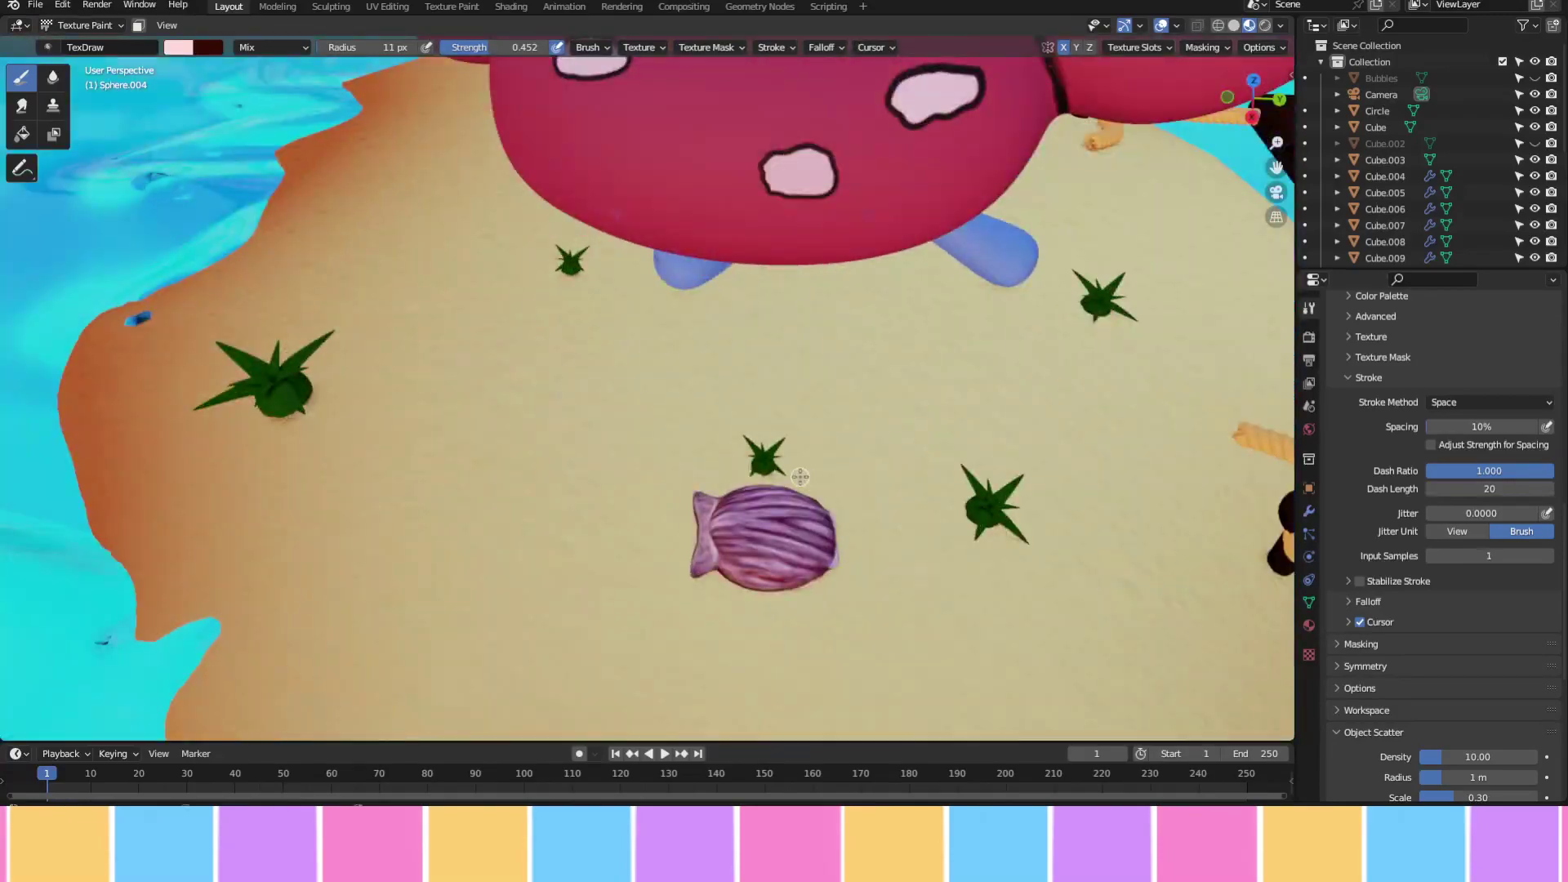
pyautogui.scroll(-2, 790, 472)
# Leave Texture Paint for Object Mode and rotate the pink shell on the sand
pyautogui.hotkey('ctrl', 'Tab')
pyautogui.keyDown('shift'); pyautogui.moveTo(792, 403); pyautogui.dragTo(613, 452, button='middle'); pyautogui.keyUp('shift')
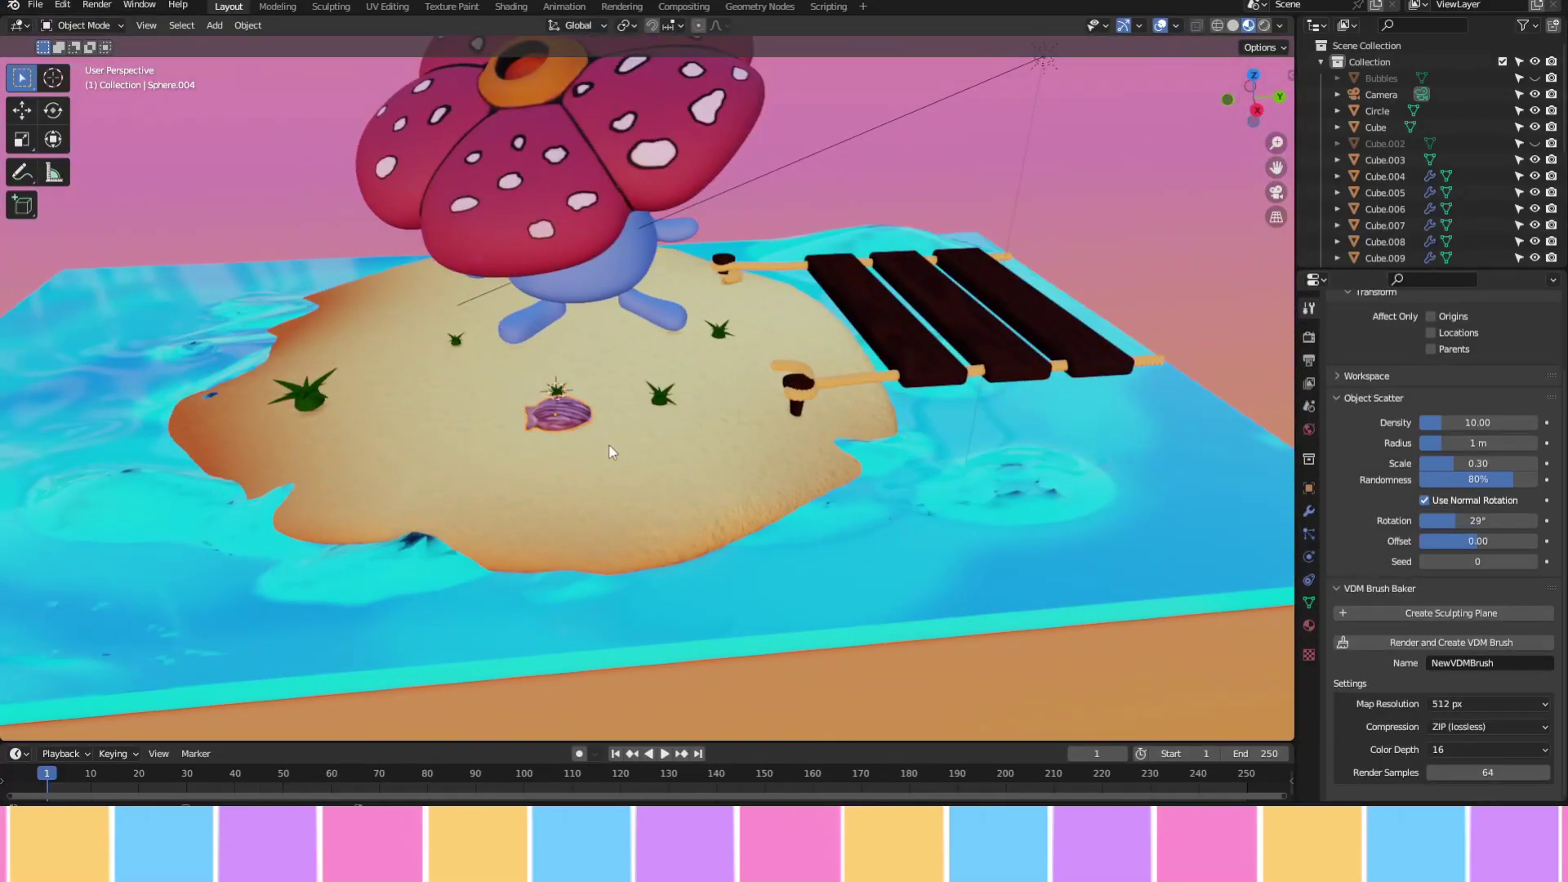
pyautogui.click(494, 482)
pyautogui.scroll(4, 629, 515)
pyautogui.scroll(-4, 529, 650)
# Try duplicating a grass clump along Z, then cancel and undo the copy
pyautogui.click(415, 359)
pyautogui.hotkey('shift', 'd')
pyautogui.press('z')
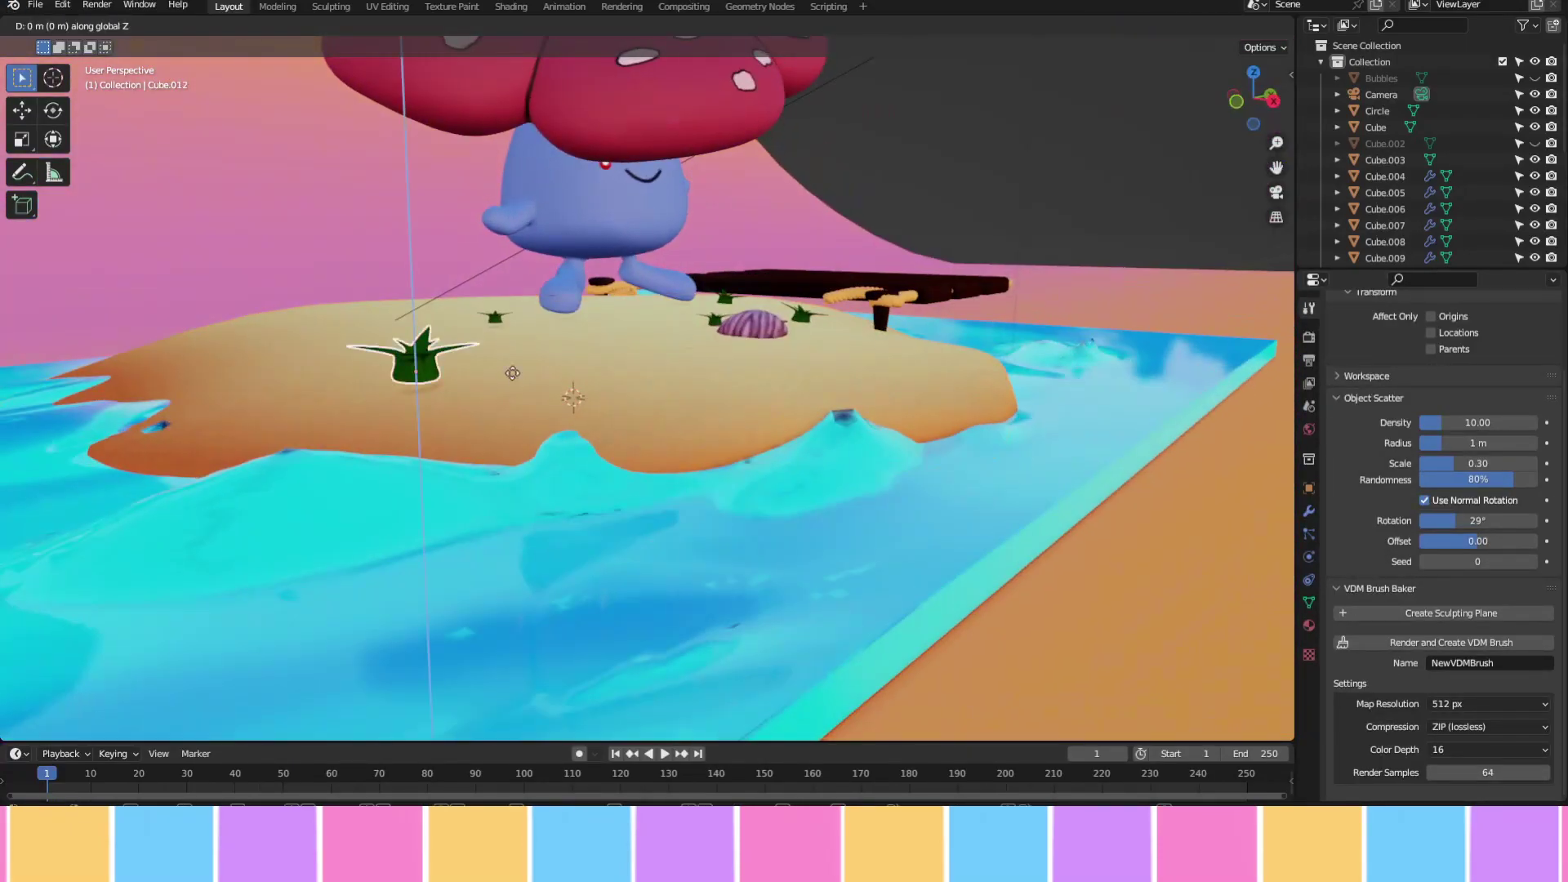
pyautogui.press('Escape')
pyautogui.hotkey('ctrl', 'z')
# Move the grass clump beside the shell vertically along Z
pyautogui.moveTo(512, 372); pyautogui.dragTo(476, 347, button='middle')
pyautogui.moveTo(596, 374); pyautogui.dragTo(654, 392, button='middle')
pyautogui.click(594, 408)
pyautogui.press('g')
pyautogui.press('z')
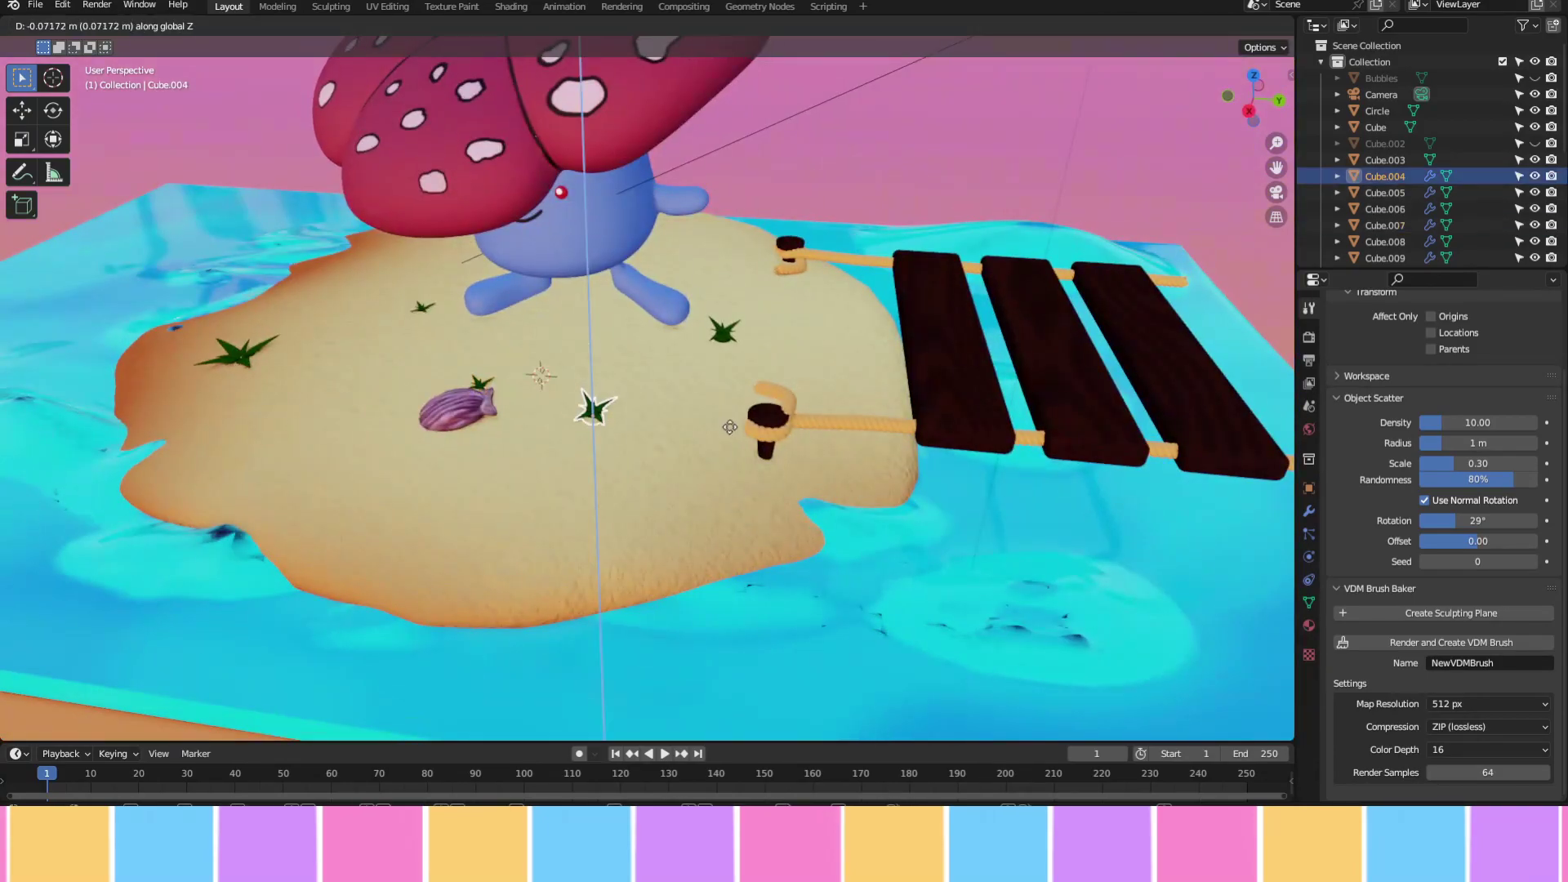
pyautogui.click(722, 339)
# Check the camera view, then split Bubbles into separate objects by loose parts
pyautogui.click(889, 203)
pyautogui.press('KP_0')
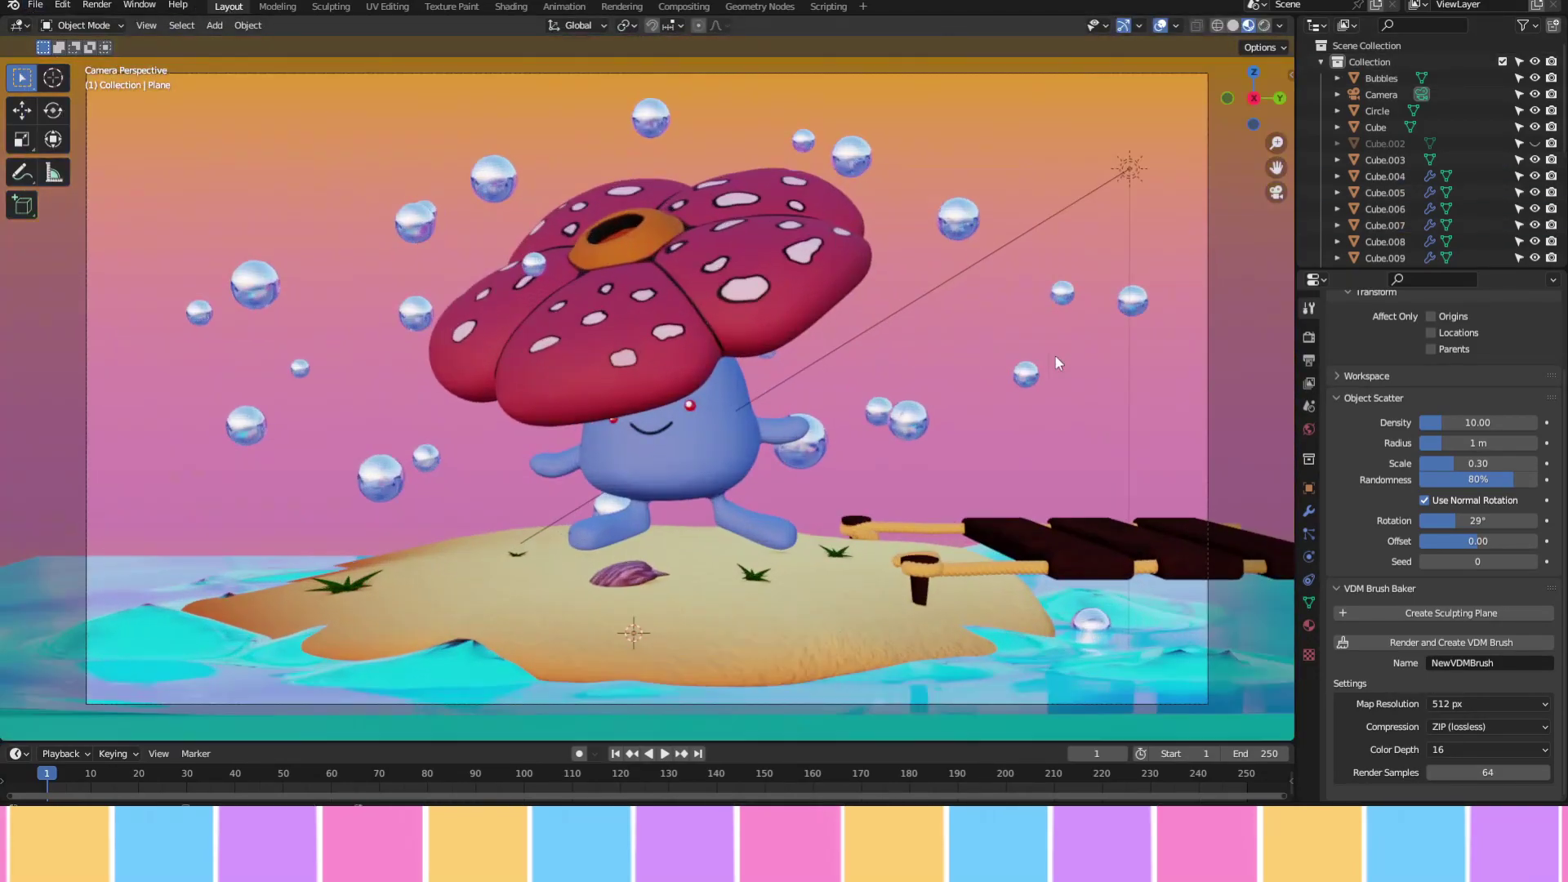
pyautogui.moveTo(609, 474); pyautogui.dragTo(928, 398, button='middle')
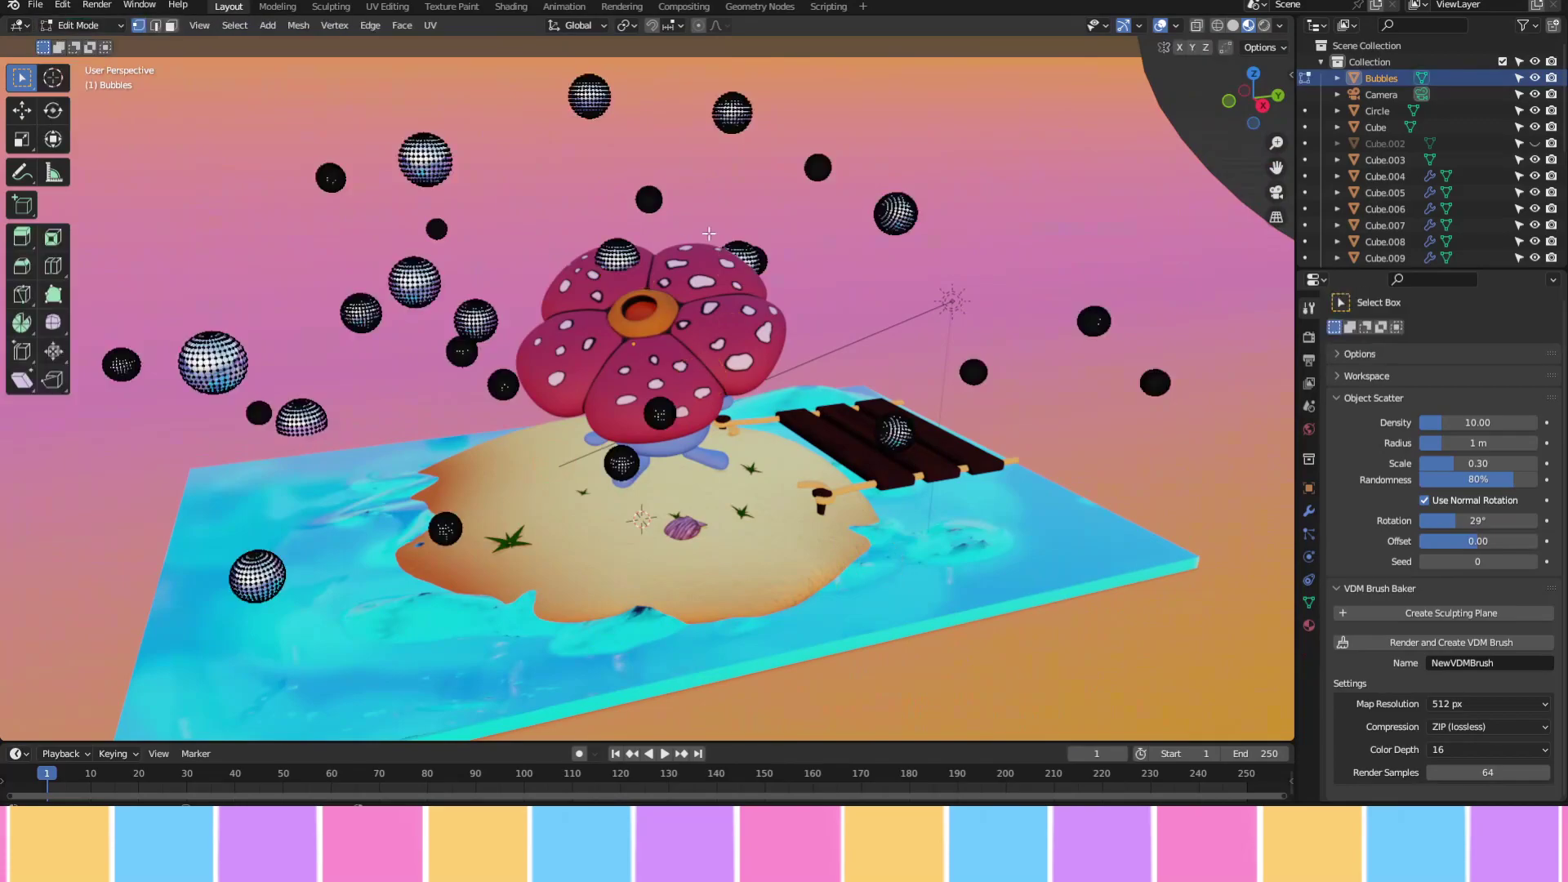
pyautogui.click(629, 262)
pyautogui.press('Delete')
pyautogui.moveTo(629, 263)
pyautogui.mouseDown(button='middle')
pyautogui.moveTo(672, 536)
pyautogui.moveTo(829, 336)
pyautogui.moveTo(954, 330)
pyautogui.mouseUp(button='middle')
# Preview the camera view in Rendered shading, then return to Material Preview
pyautogui.click(845, 341)
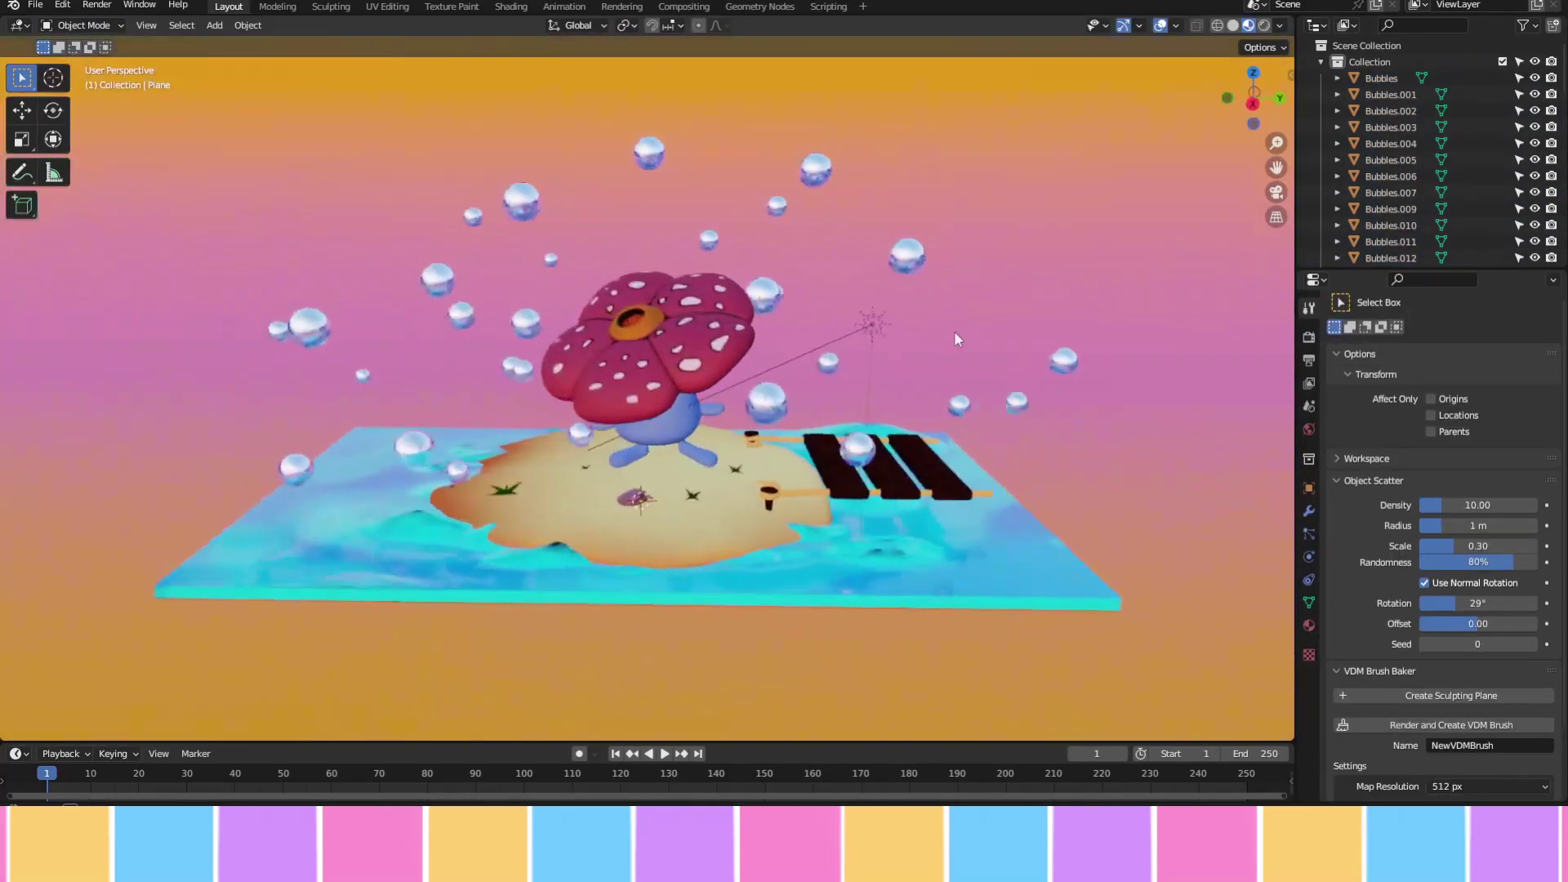
pyautogui.press('KP_0')
pyautogui.click(1280, 25)
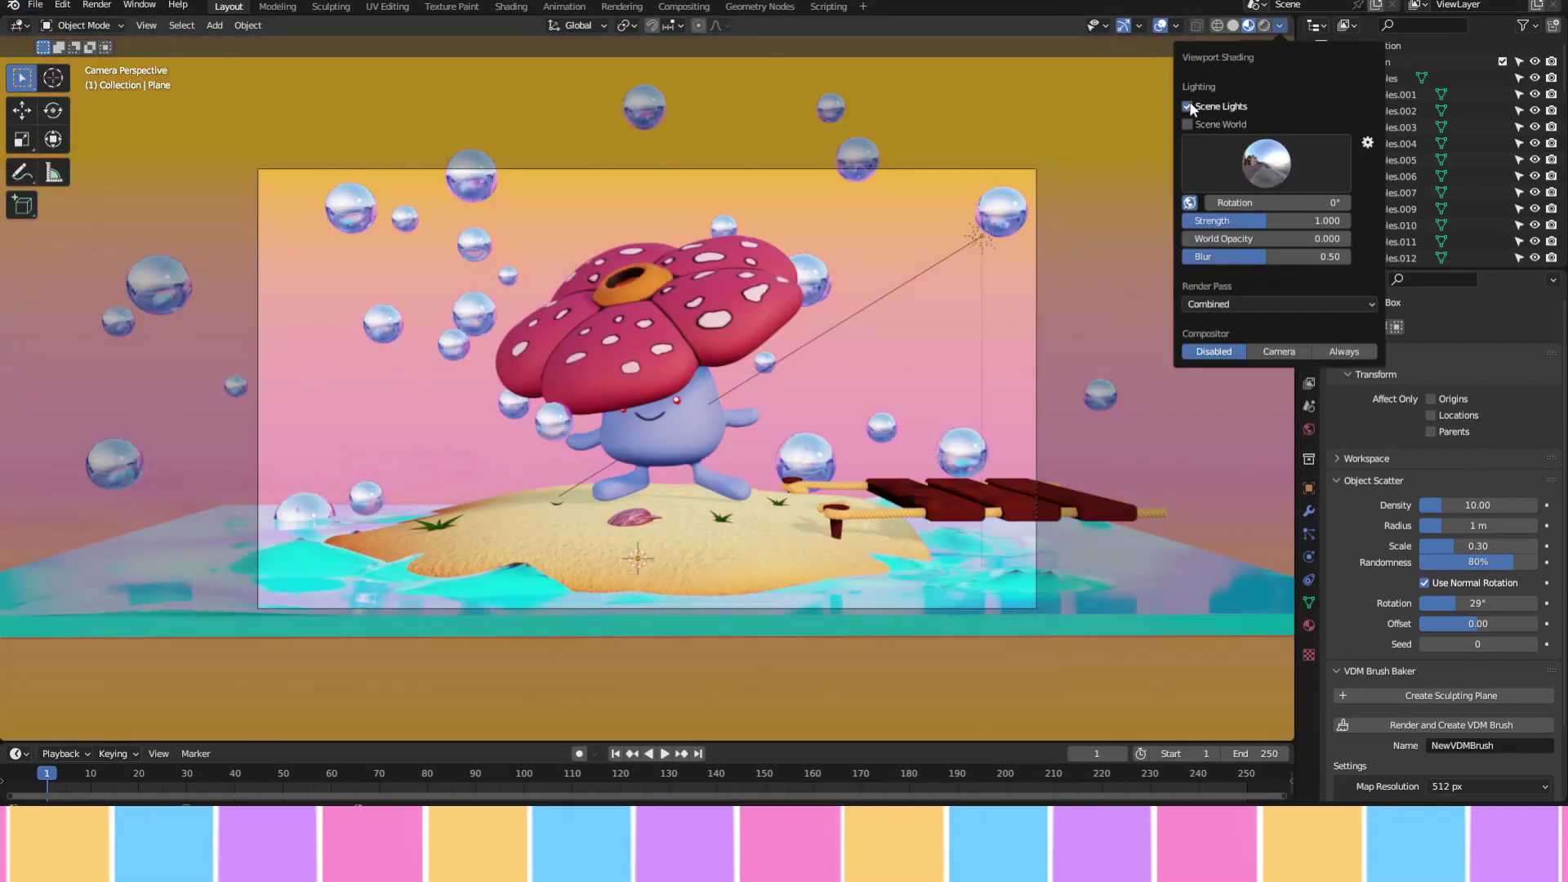
pyautogui.click(1264, 26)
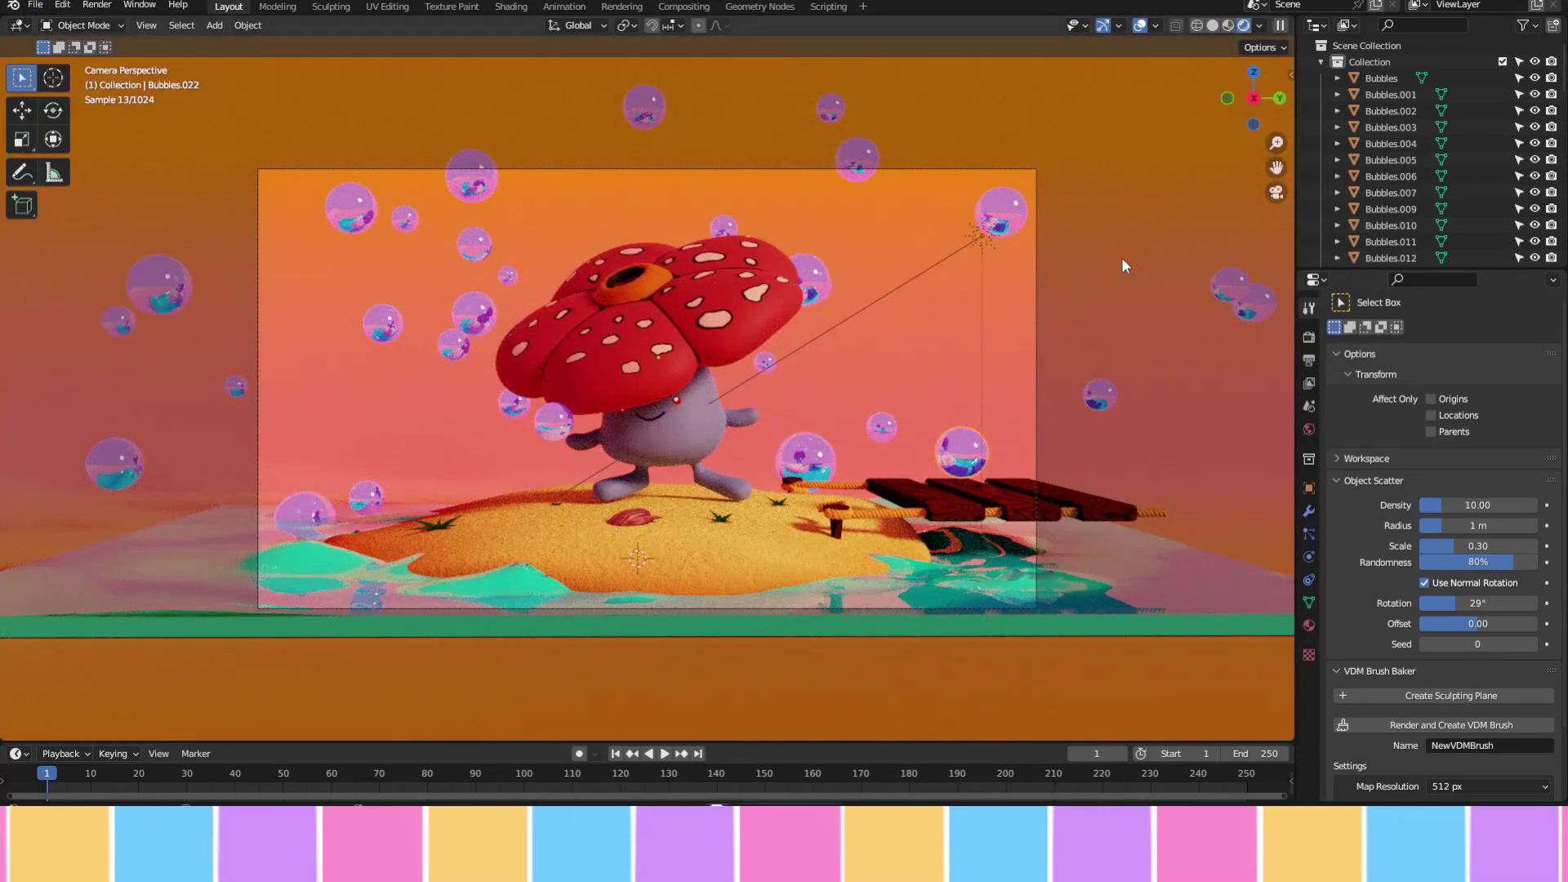
pyautogui.click(973, 458)
pyautogui.press('z')
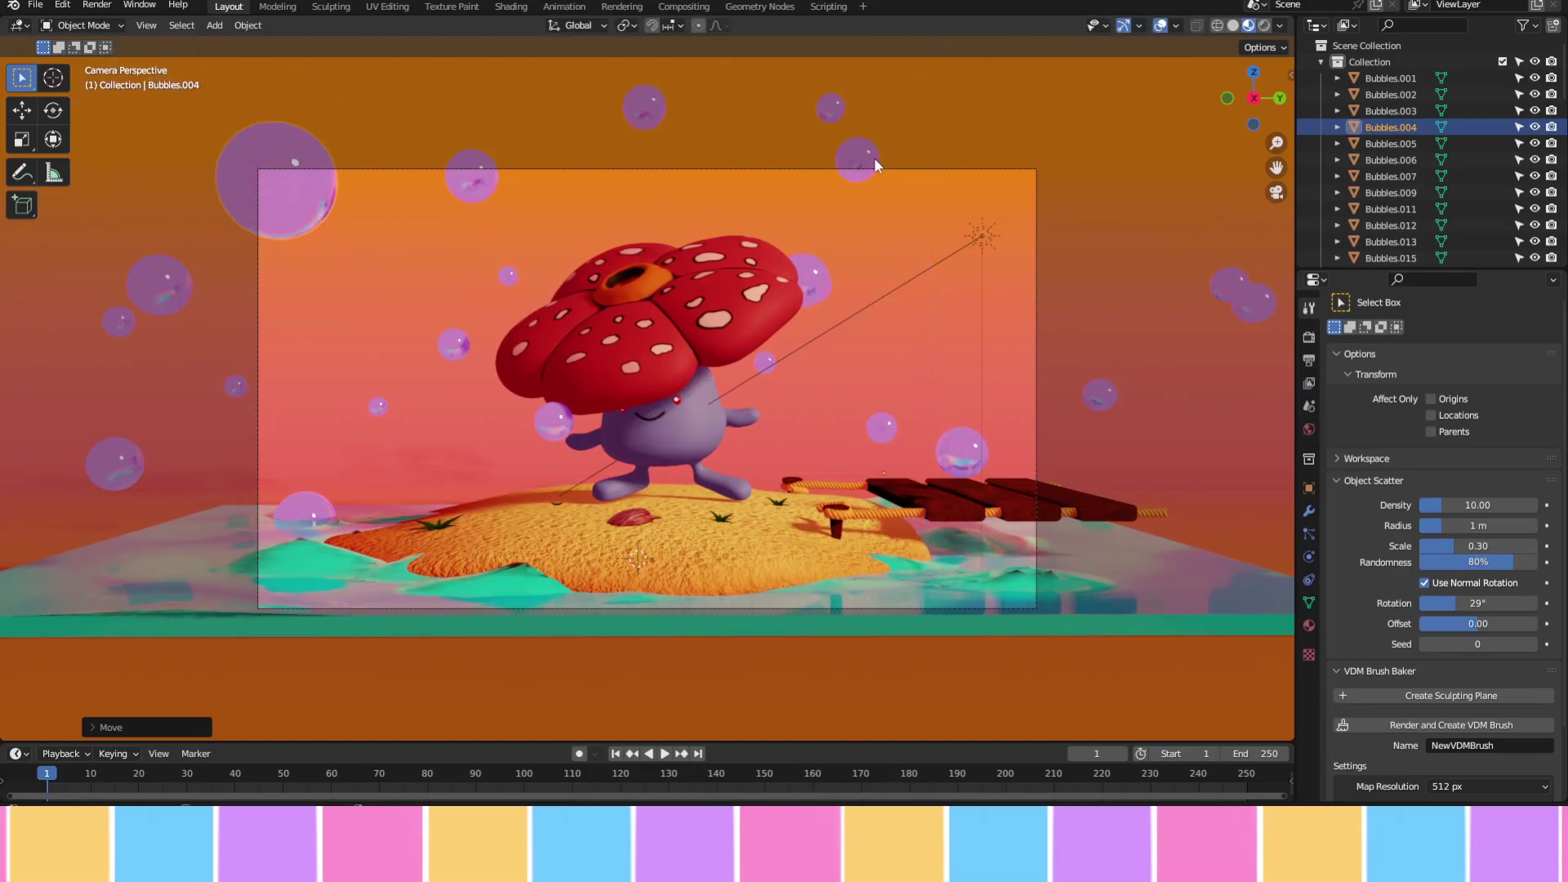
# Reposition a bubble near the flower character
pyautogui.moveTo(875, 166); pyautogui.dragTo(641, 327, button='middle')
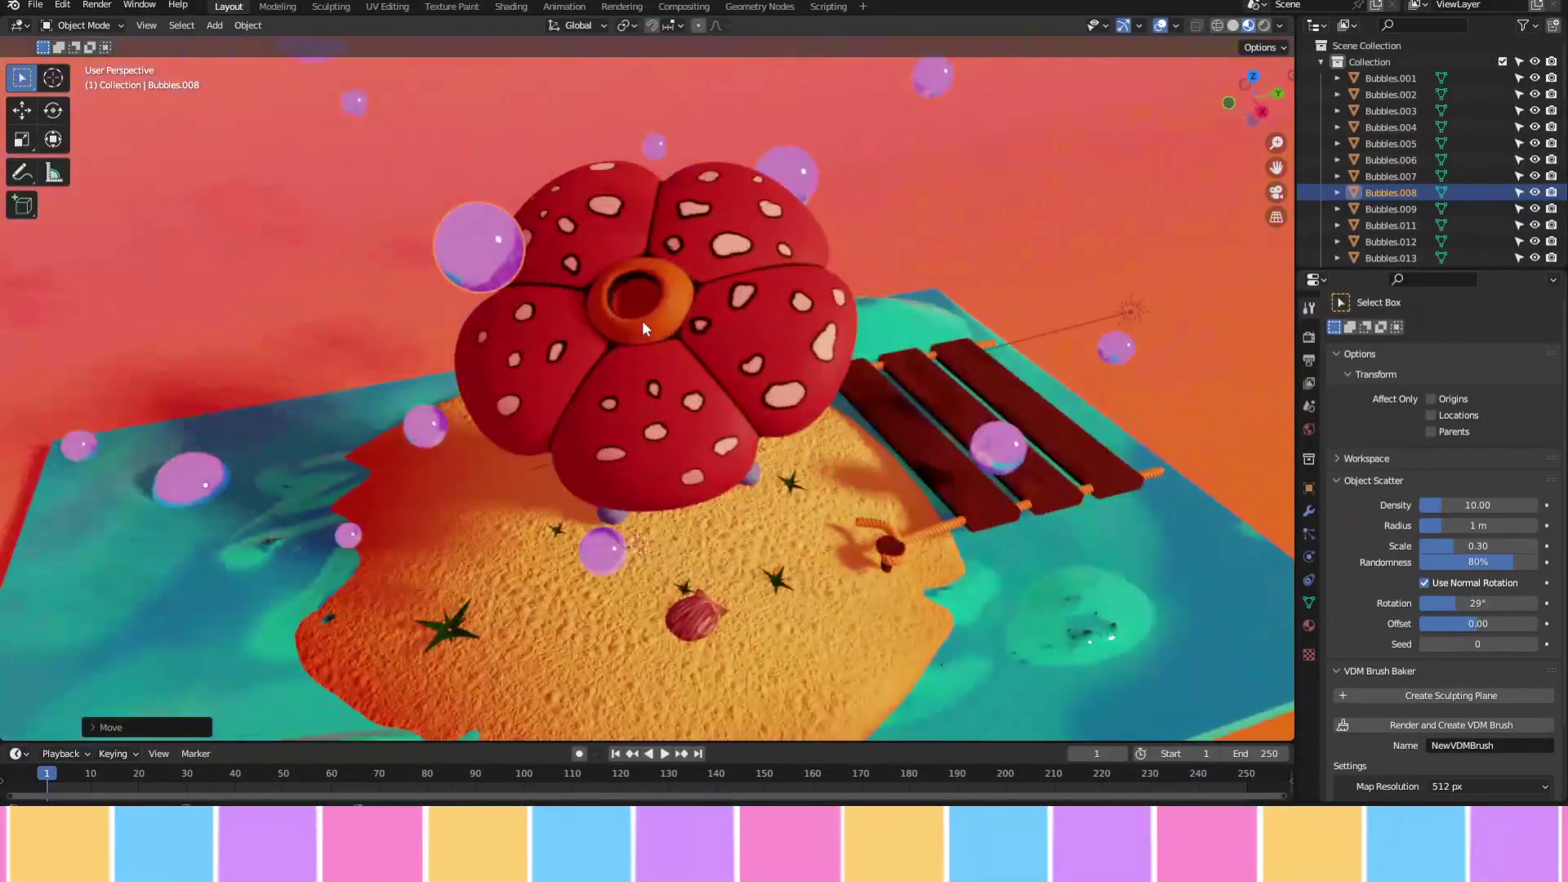
pyautogui.rightClick(641, 326)
pyautogui.click(926, 289)
pyautogui.click(700, 260)
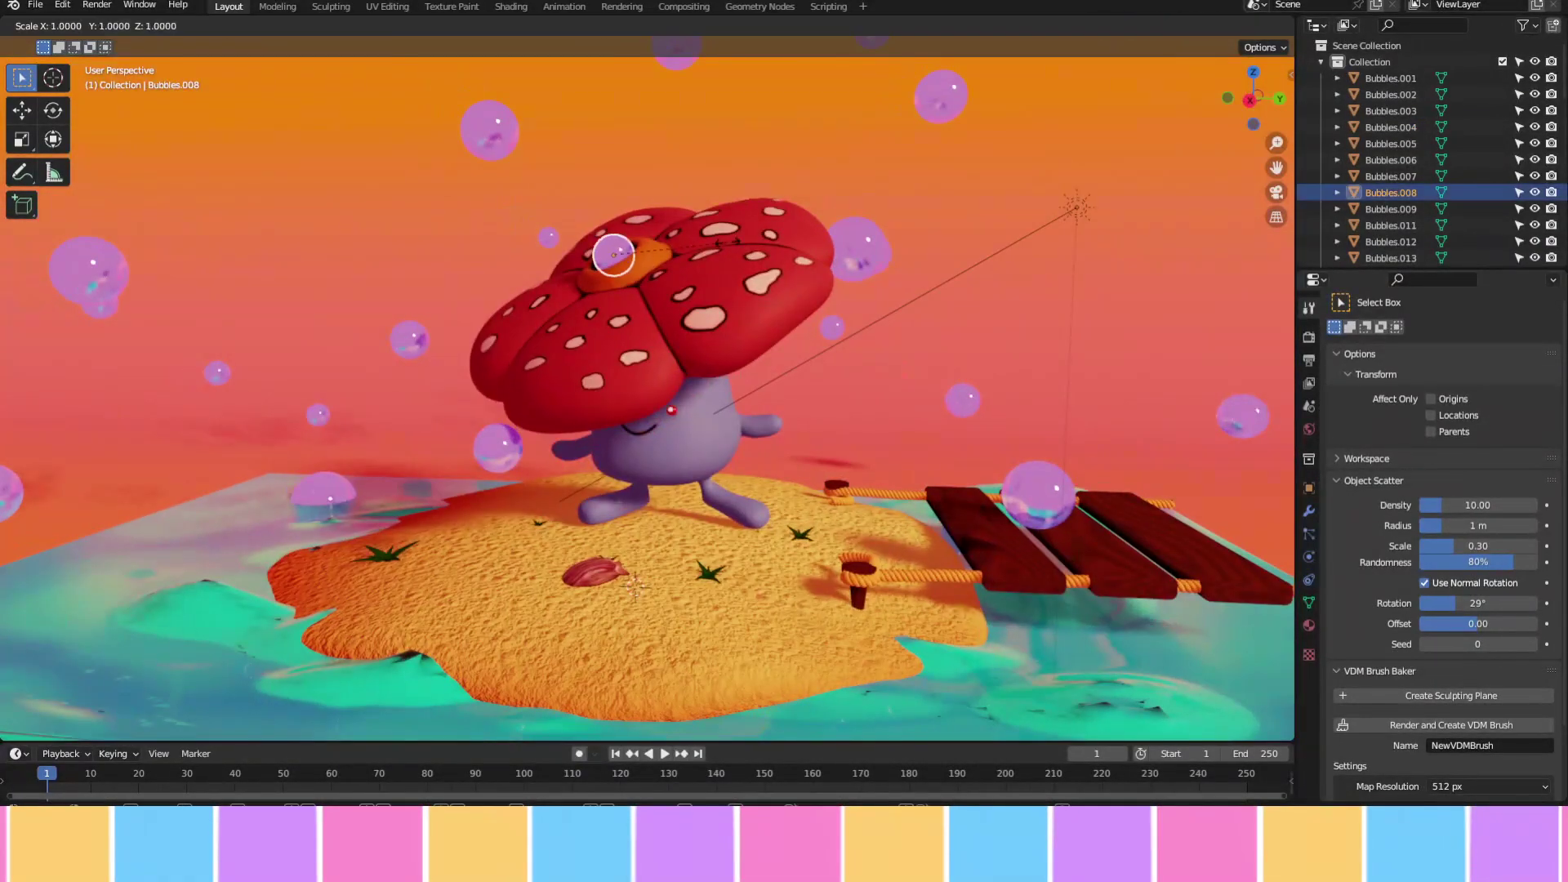
pyautogui.moveTo(700, 260); pyautogui.dragTo(657, 289, button='middle')
# Duplicate a bubble and move the copy to a new spot beside the flower
pyautogui.hotkey('shift', 'd')
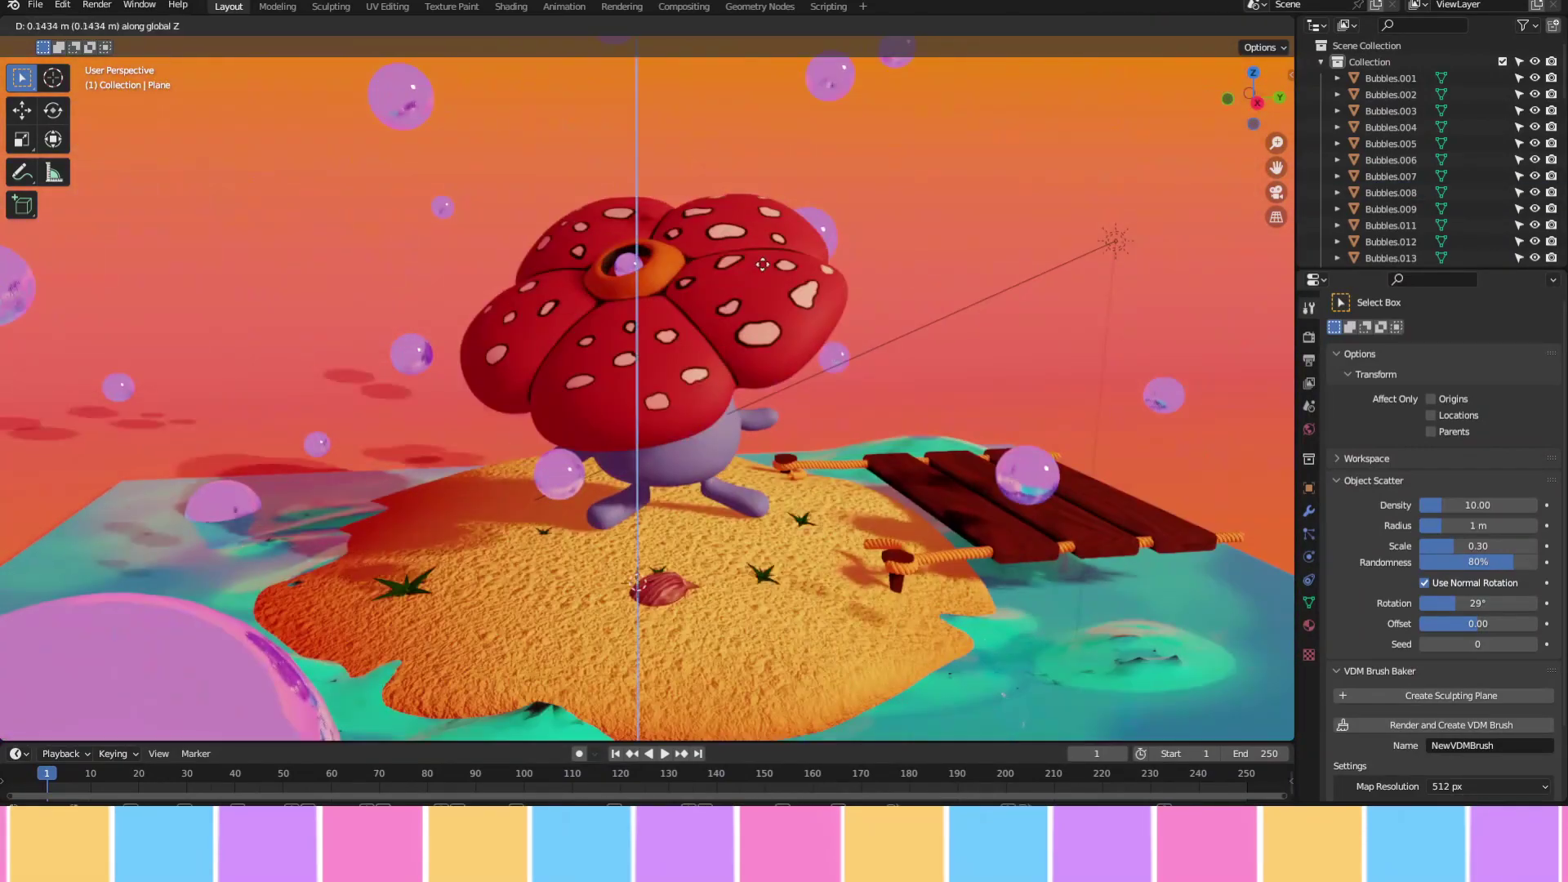
pyautogui.click(614, 239)
pyautogui.moveTo(733, 320)
pyautogui.mouseDown(button='middle')
pyautogui.moveTo(614, 239)
pyautogui.moveTo(1287, 198)
pyautogui.mouseUp(button='middle')
pyautogui.press('g')
pyautogui.click(550, 204)
pyautogui.click(1276, 192)
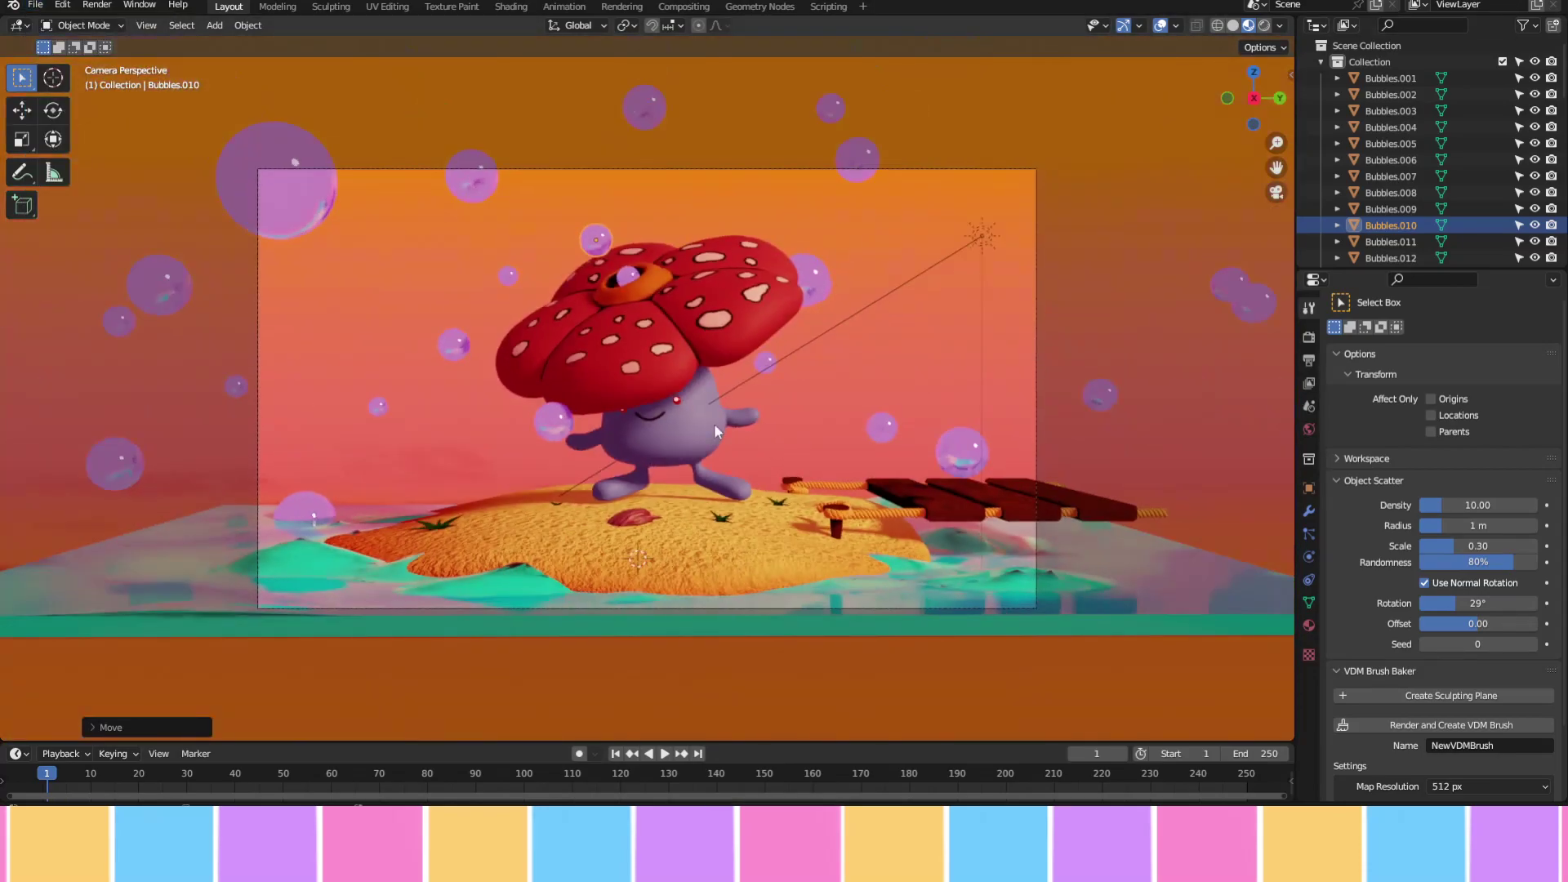
pyautogui.moveTo(713, 423); pyautogui.dragTo(813, 397, button='middle')
# Save the project and bring up Bubbles.001's Material Properties
pyautogui.click(35, 5)
pyautogui.click(72, 111)
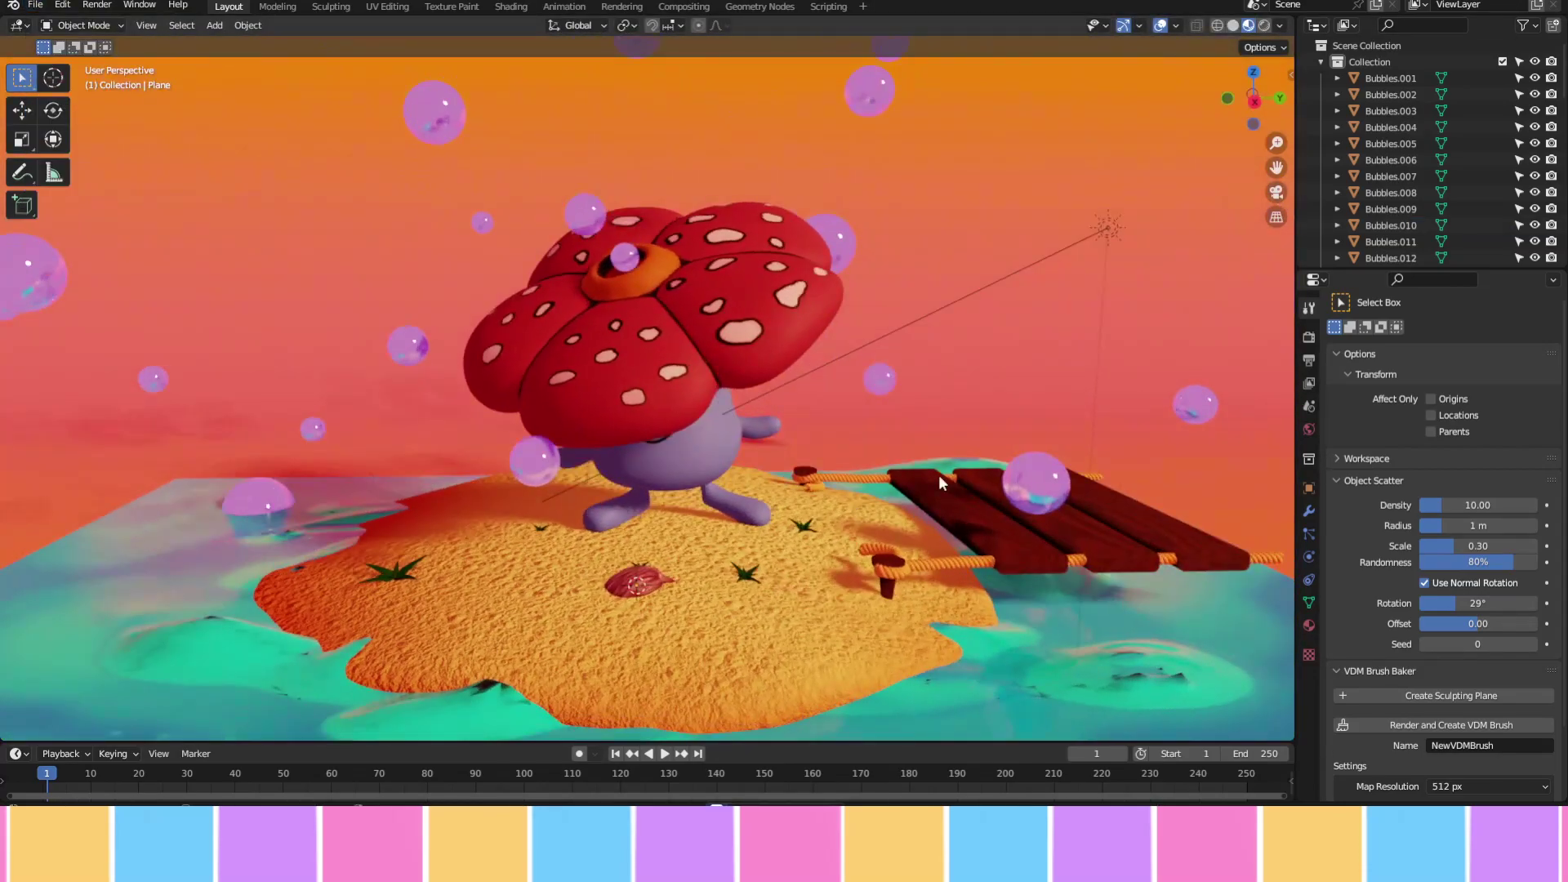
pyautogui.moveTo(938, 474); pyautogui.dragTo(460, 462, button='middle')
pyautogui.scroll(-5, 1419, 164)
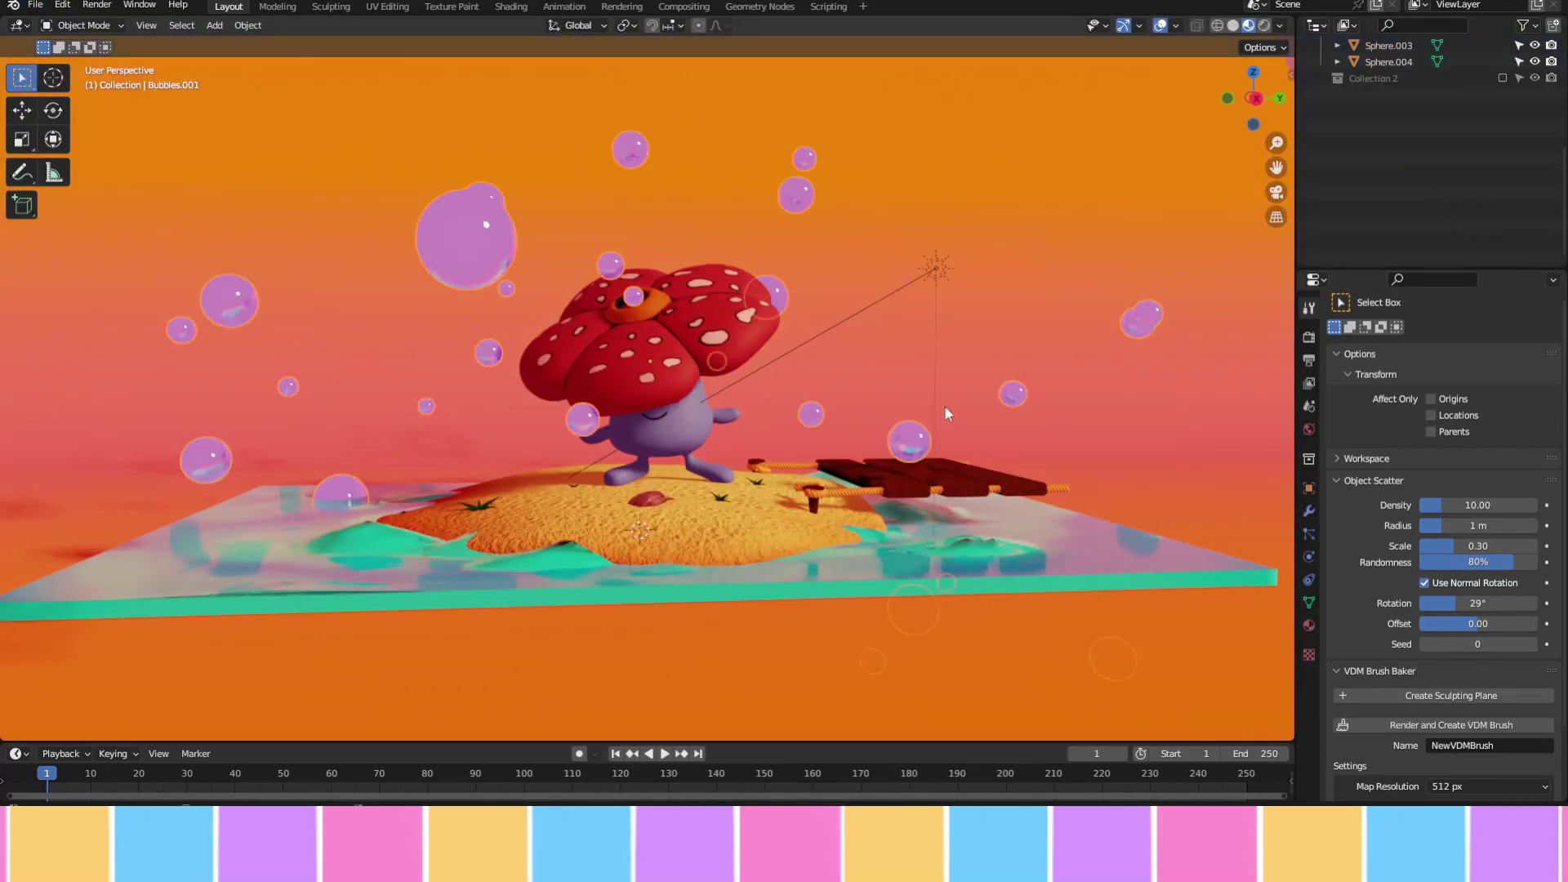
pyautogui.moveTo(944, 405); pyautogui.dragTo(915, 392, button='middle')
pyautogui.click(1309, 625)
# Set the bubble emission colour to light blue and tint the subsurface colour blue
pyautogui.scroll(-2, 1411, 668)
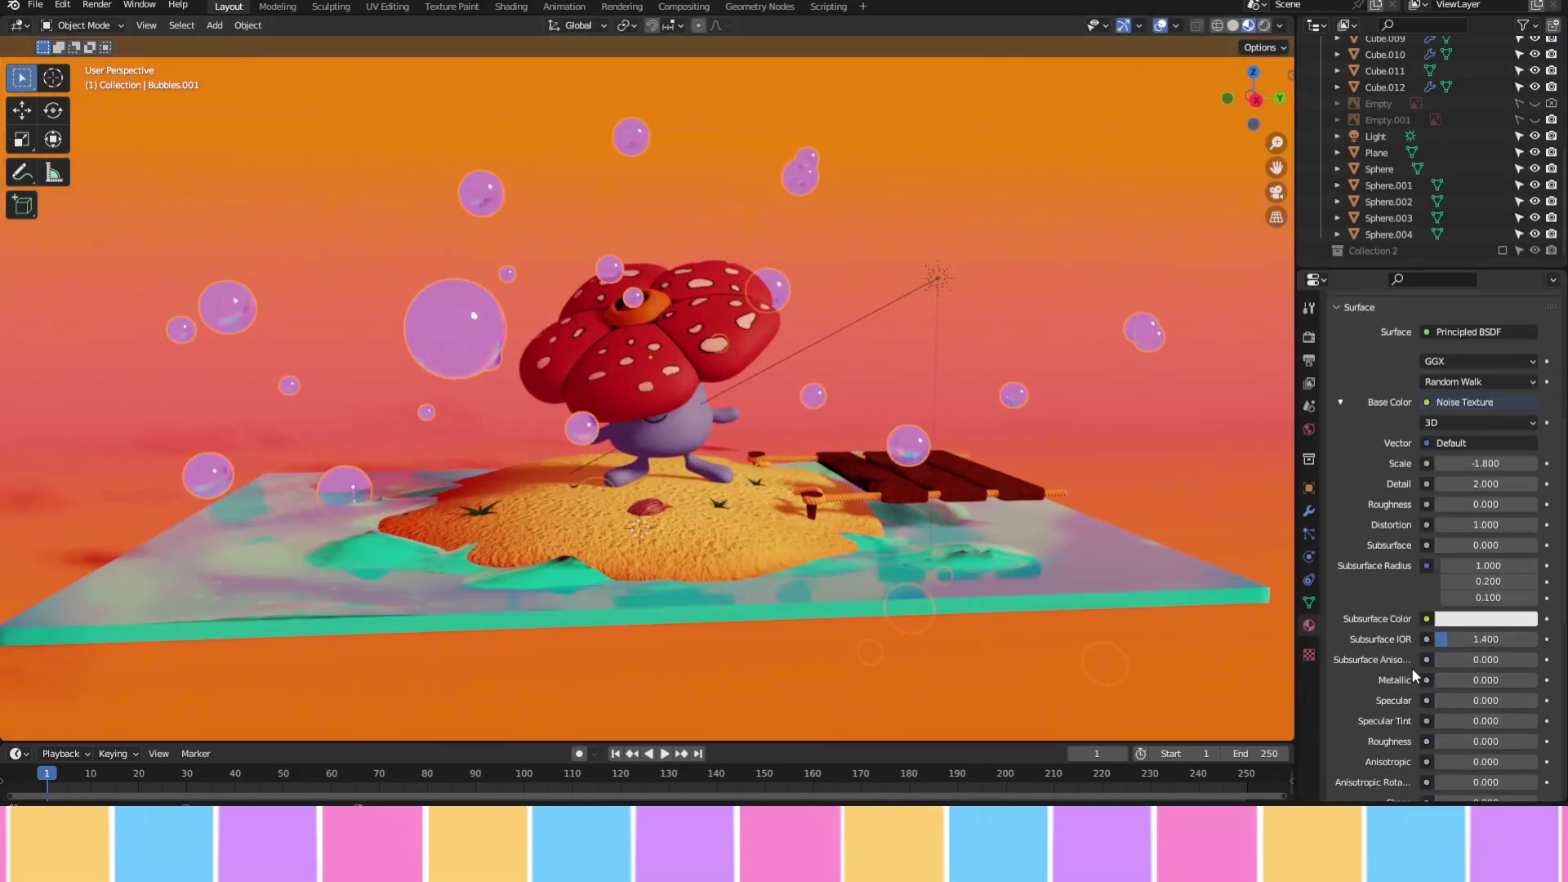
pyautogui.scroll(-2, 1411, 668)
pyautogui.scroll(-8, 1437, 677)
pyautogui.click(1463, 698)
pyautogui.scroll(2, 1463, 751)
pyautogui.click(1463, 749)
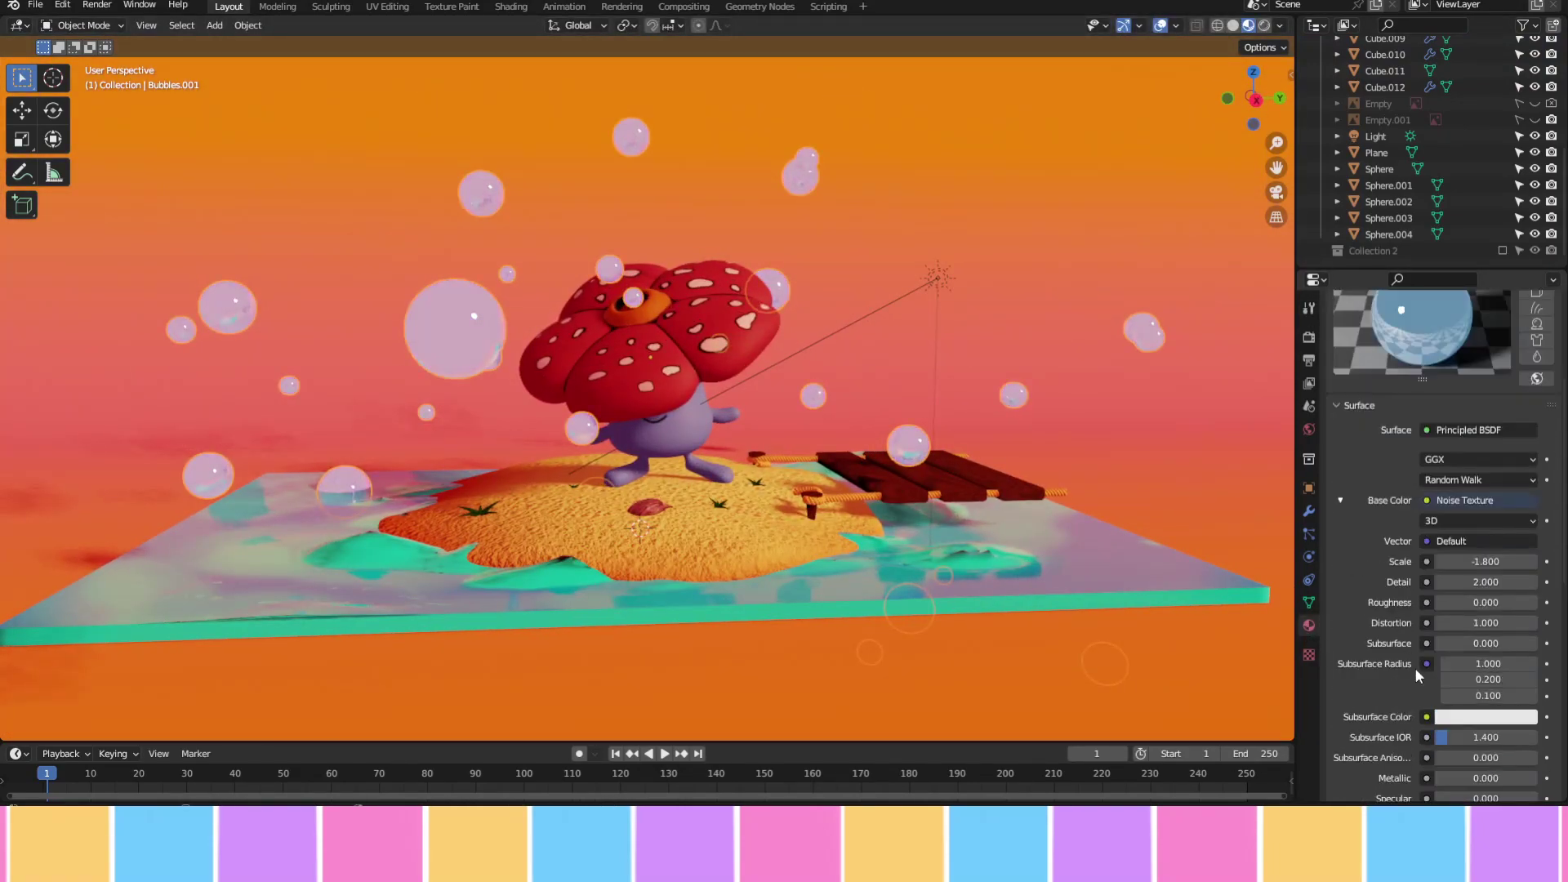
pyautogui.click(1465, 549)
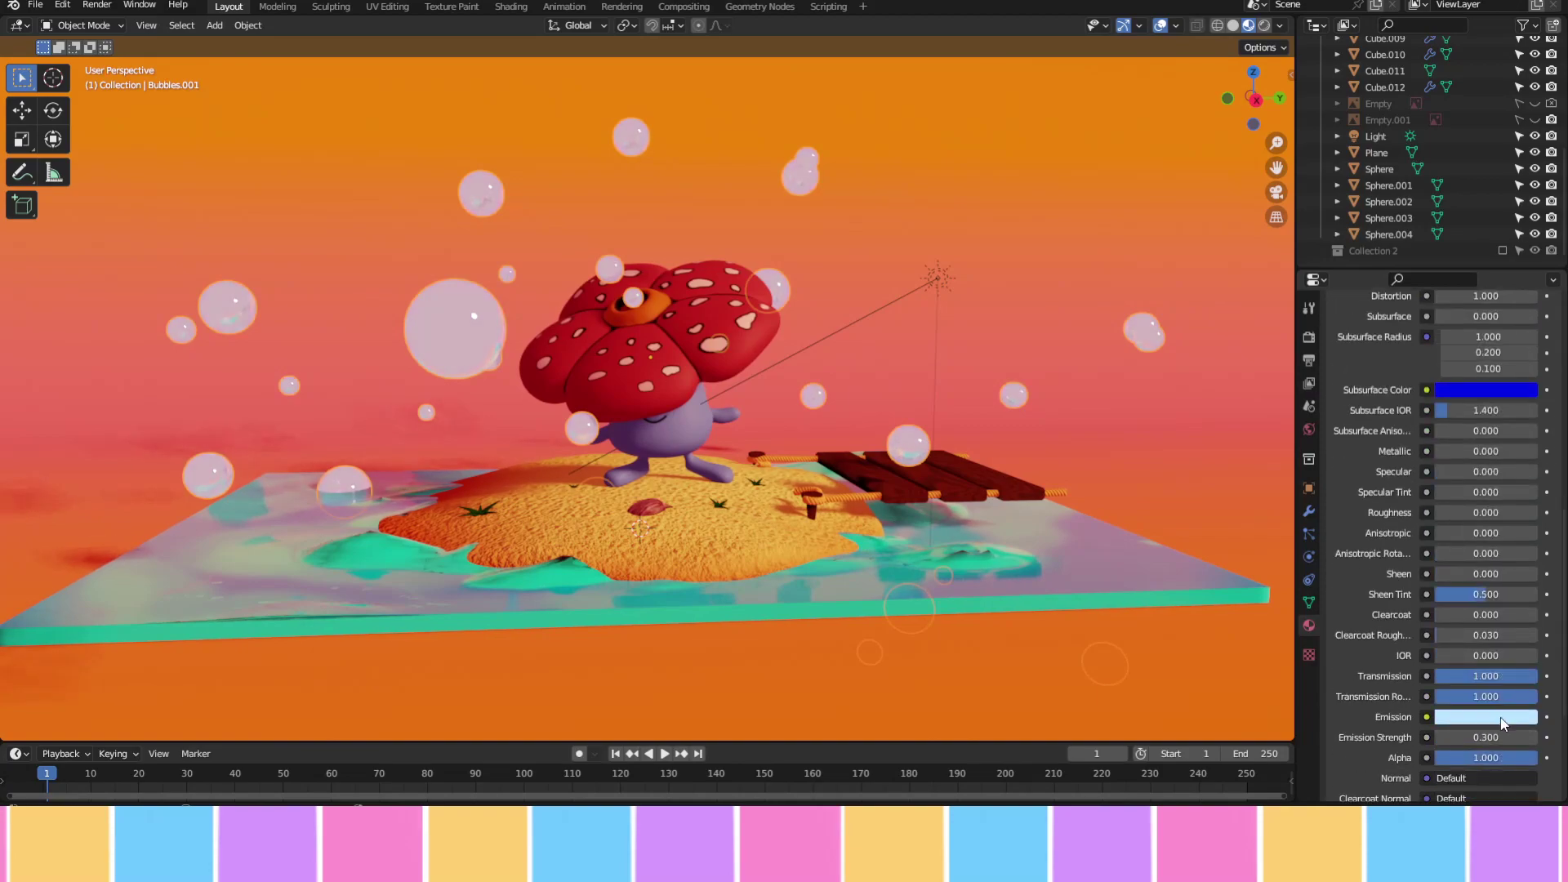
# Change the emission colour to cyan and set the subsurface colour back to white
pyautogui.scroll(3, 1365, 693)
pyautogui.scroll(-4, 1365, 653)
pyautogui.click(1470, 730)
pyautogui.click(1461, 563)
pyautogui.scroll(10, 1388, 490)
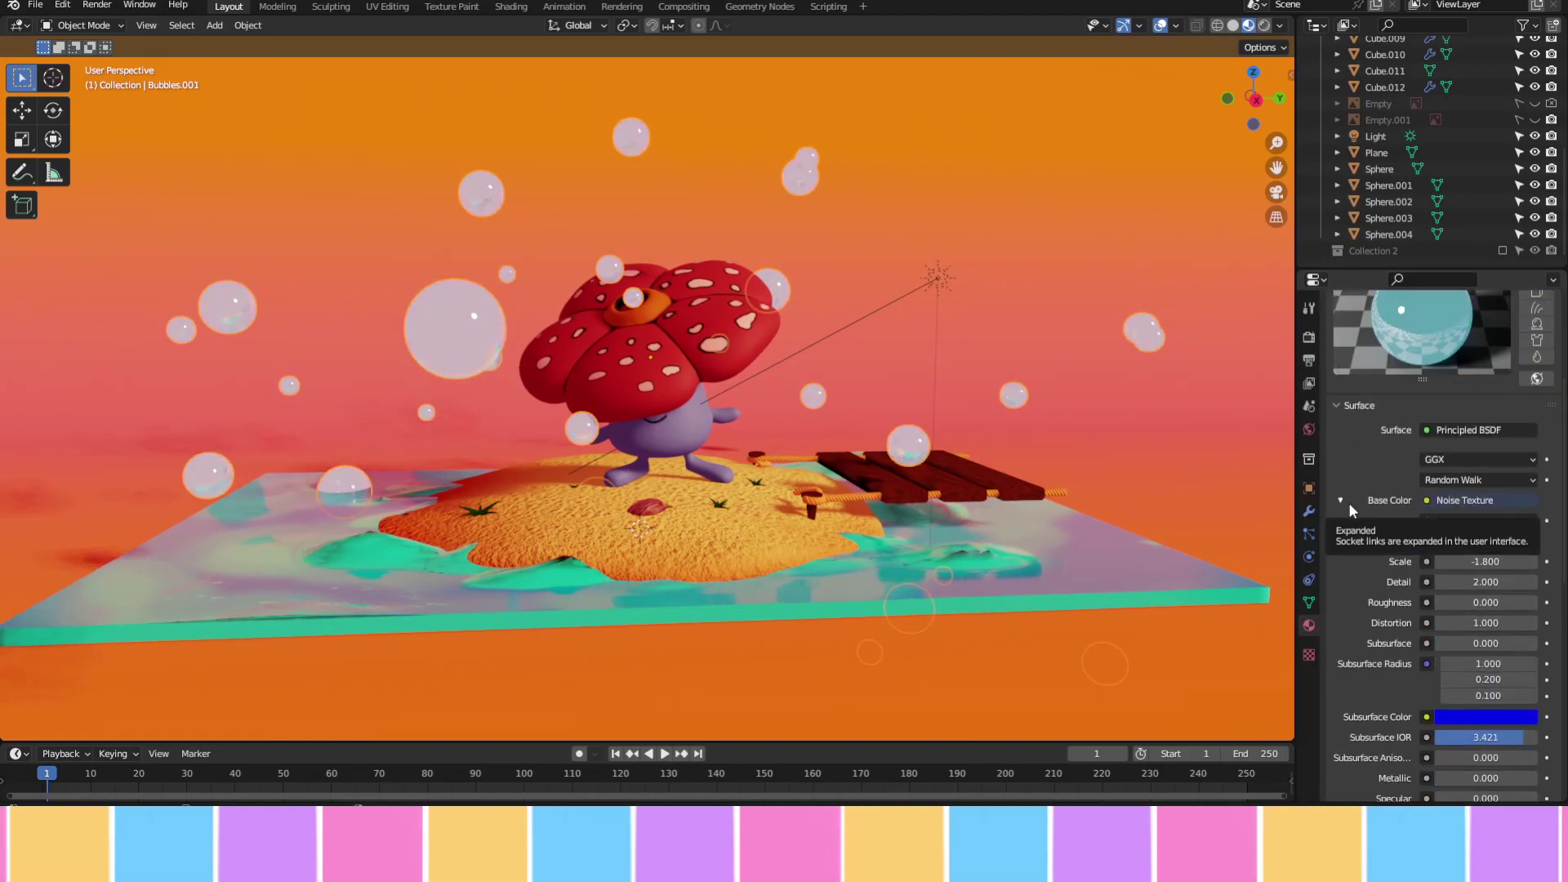
pyautogui.scroll(-5, 1461, 572)
pyautogui.click(1486, 484)
pyautogui.scroll(5, 1482, 578)
pyautogui.scroll(-5, 1482, 578)
pyautogui.click(1485, 572)
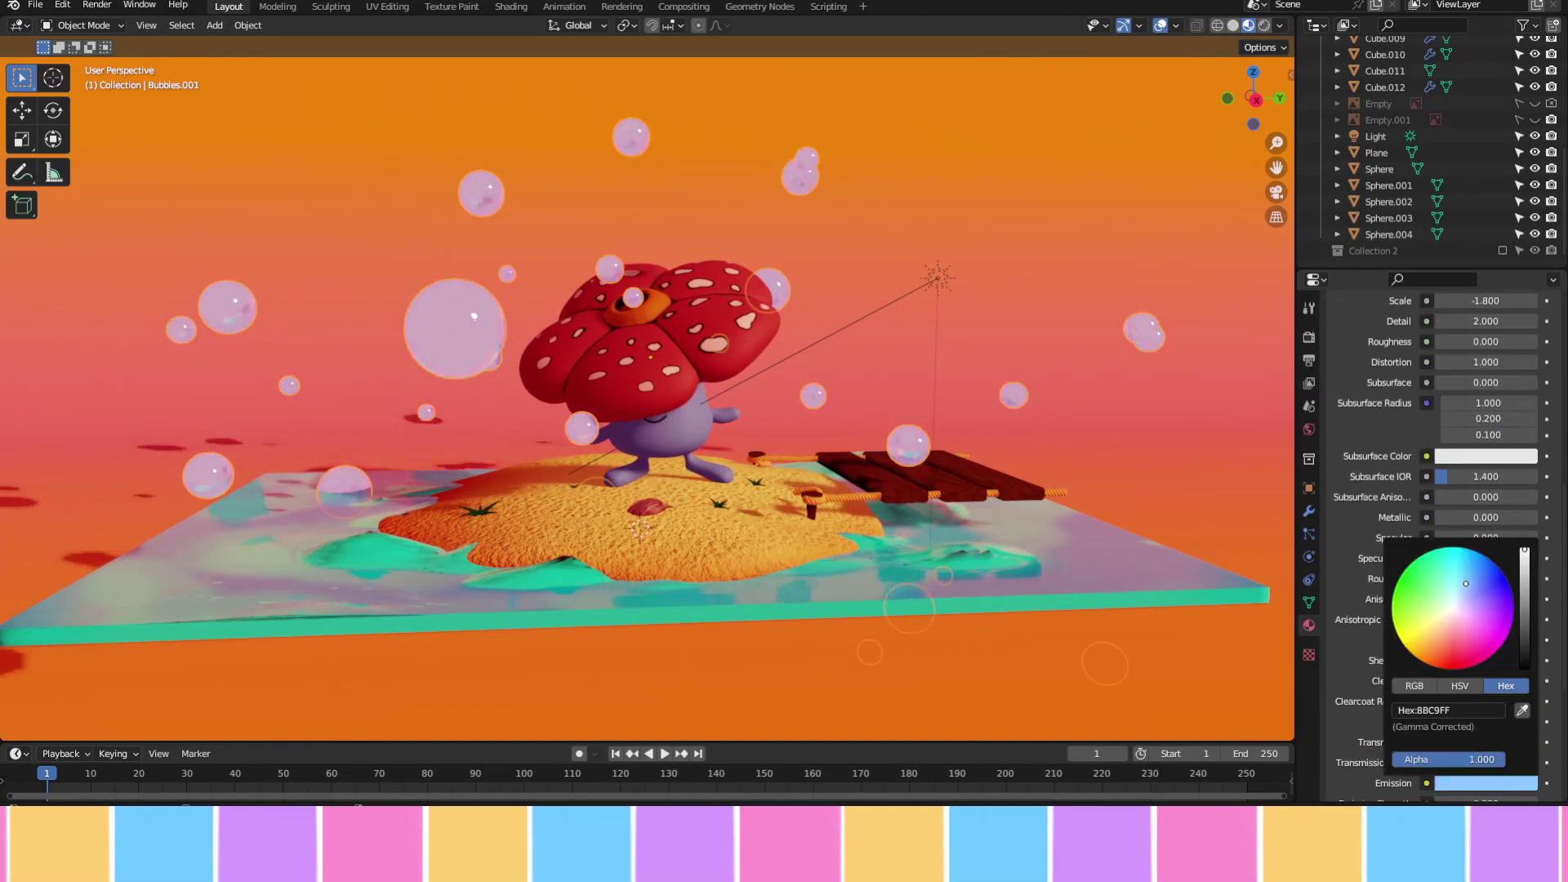
pyautogui.click(1437, 596)
pyautogui.scroll(5, 1353, 556)
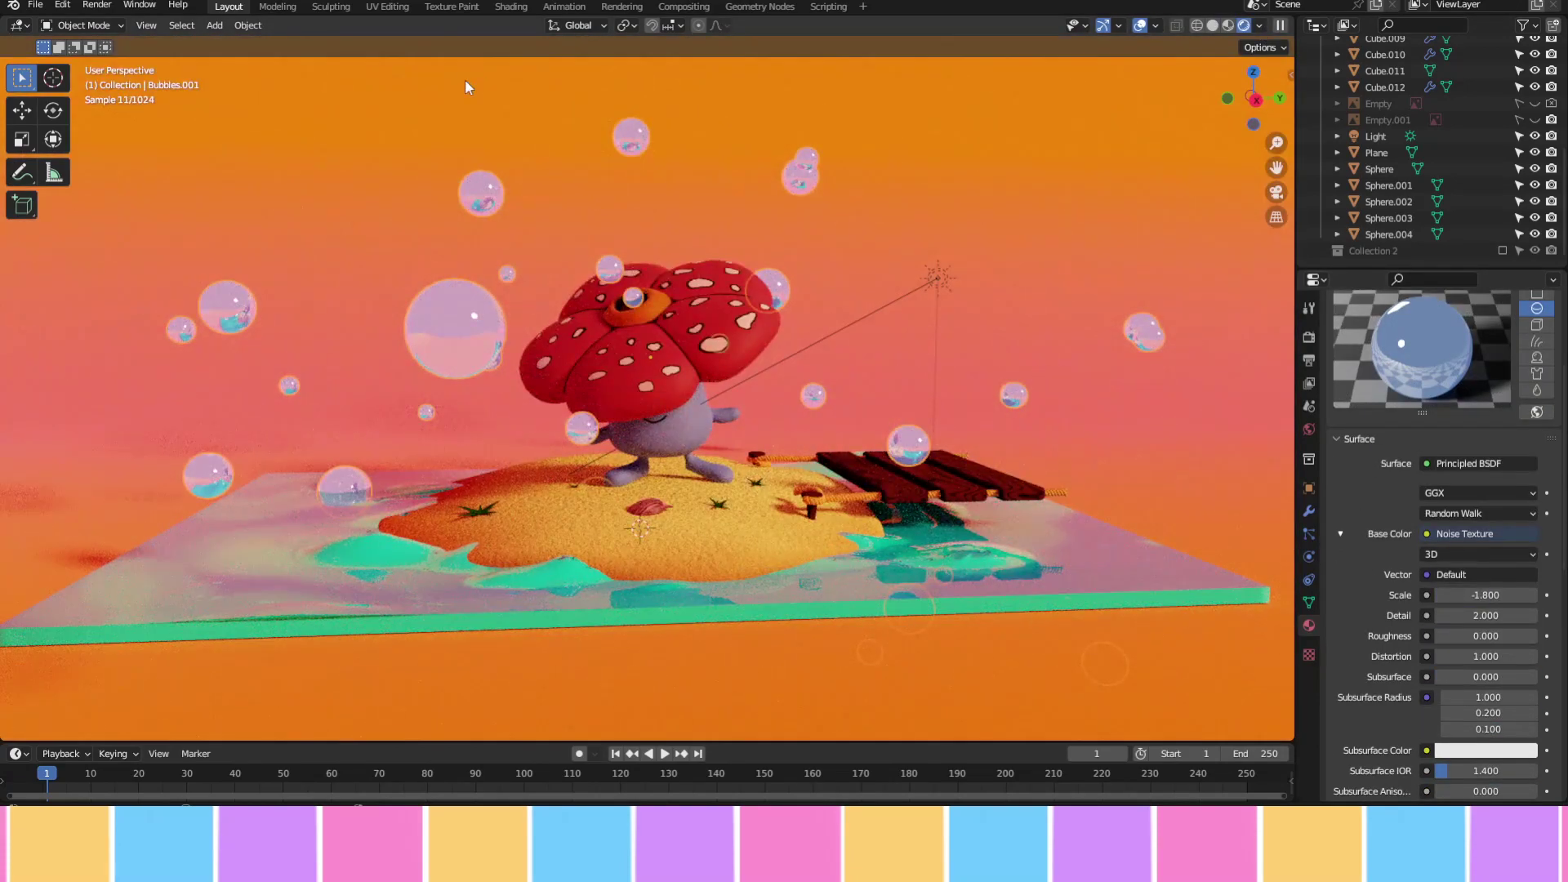
# Peek at the Shading workspace, then return to Layout and review the bubble material
pyautogui.click(511, 6)
pyautogui.click(230, 7)
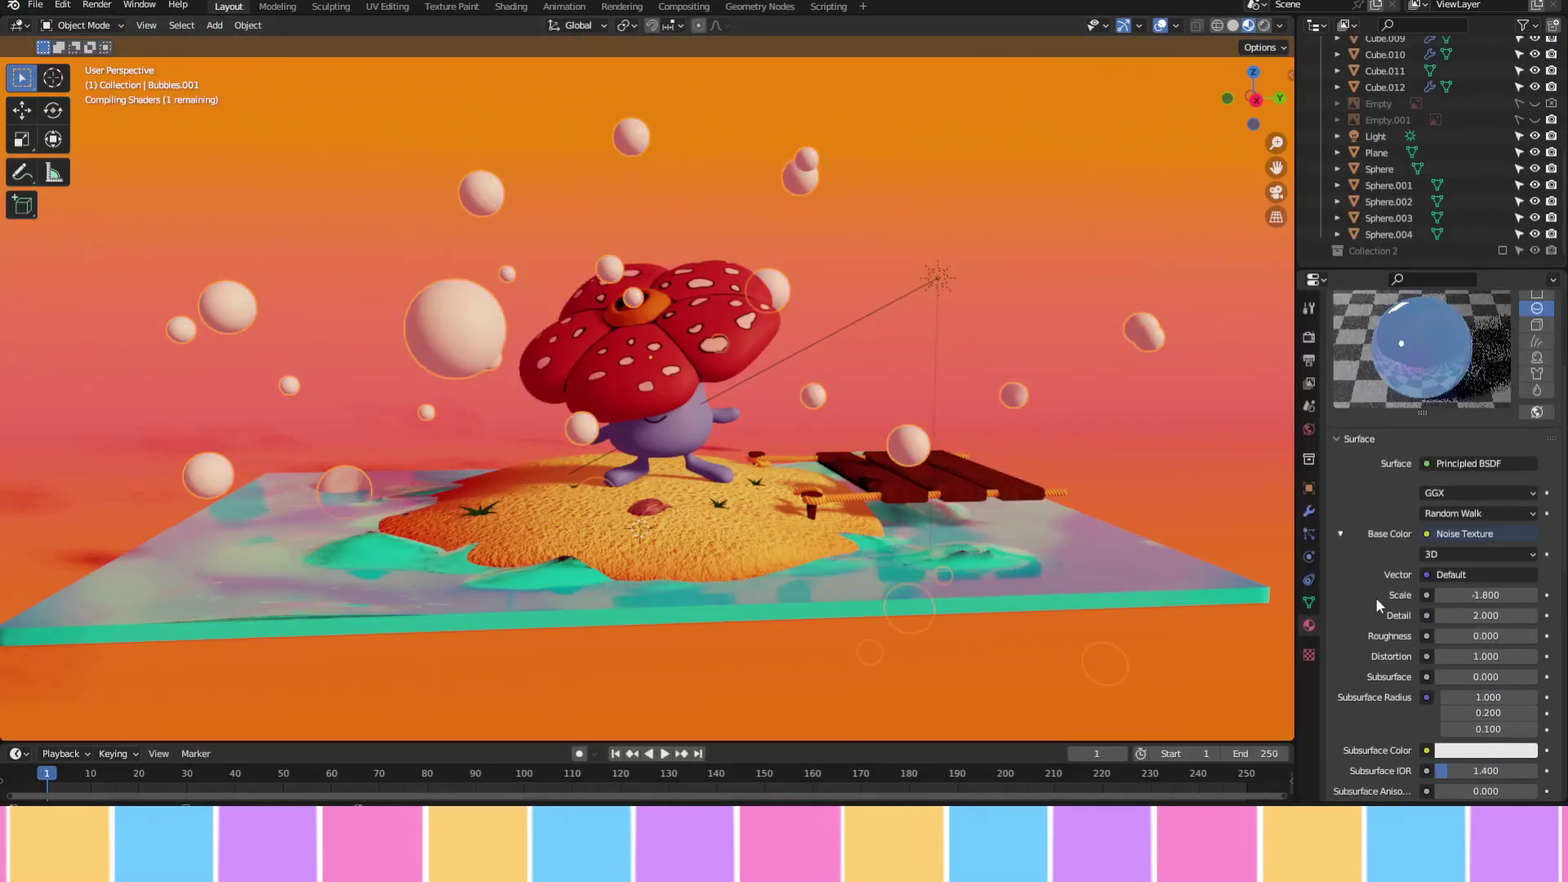
pyautogui.scroll(-4, 1374, 572)
pyautogui.moveTo(1461, 743)
pyautogui.mouseDown()
pyautogui.moveTo(1502, 743)
pyautogui.moveTo(1437, 713)
pyautogui.moveTo(1467, 742)
pyautogui.mouseUp()
pyautogui.scroll(-5, 1352, 634)
pyautogui.scroll(6, 1353, 634)
pyautogui.scroll(1, 1437, 743)
pyautogui.scroll(-2, 1389, 635)
pyautogui.scroll(3, 1467, 741)
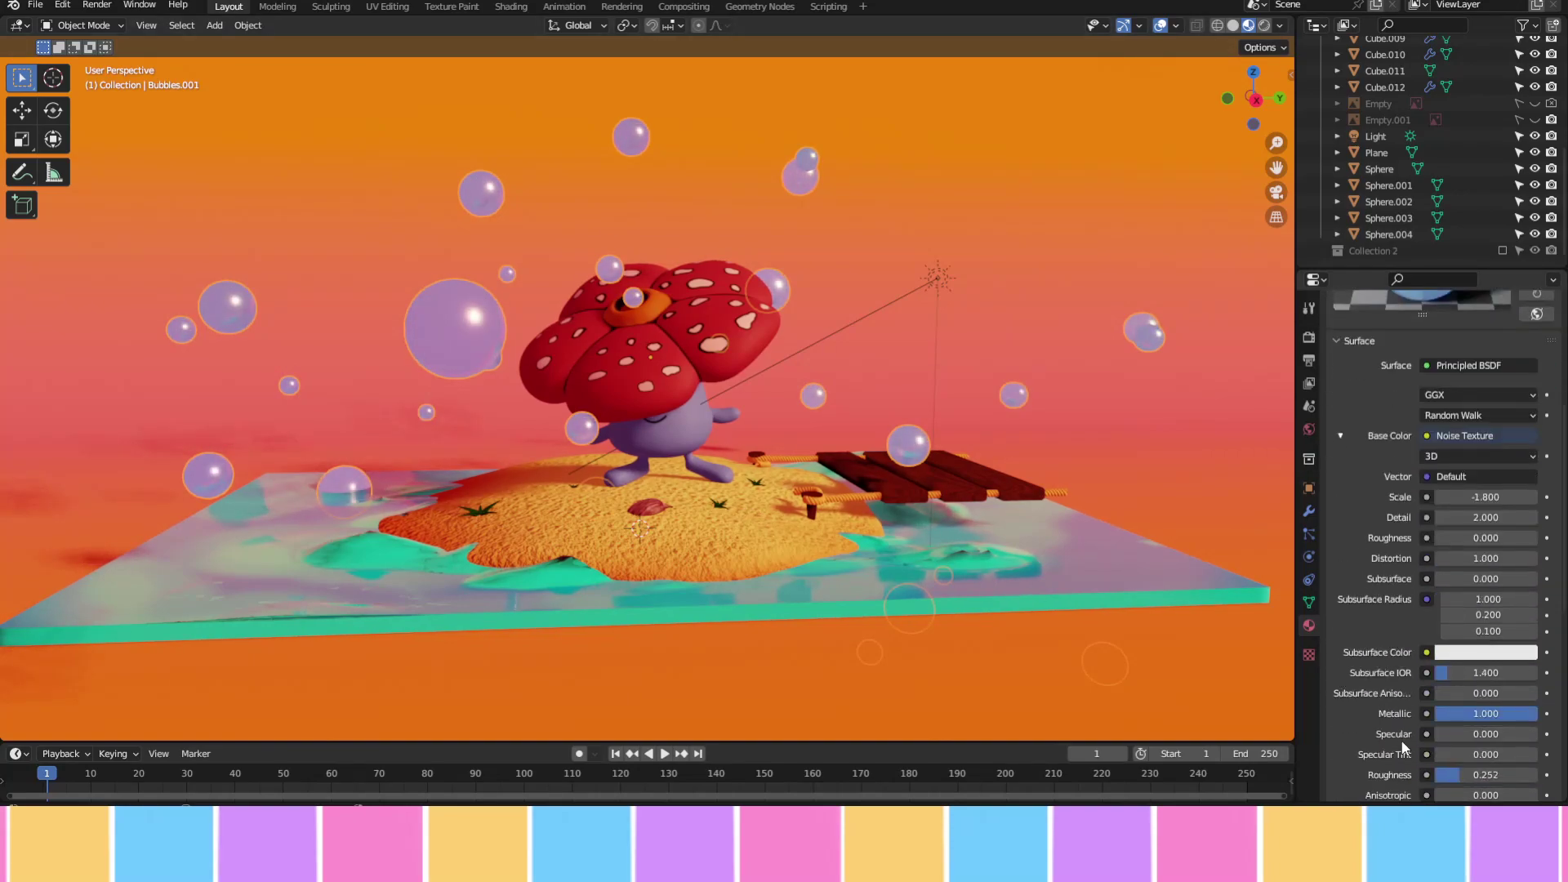
pyautogui.scroll(-4, 1437, 653)
# Adjust two slider values in the bubble material settings
pyautogui.moveTo(1469, 615); pyautogui.dragTo(1535, 615)
pyautogui.moveTo(1462, 676)
pyautogui.mouseDown()
pyautogui.moveTo(1511, 677)
pyautogui.moveTo(1449, 676)
pyautogui.mouseUp()
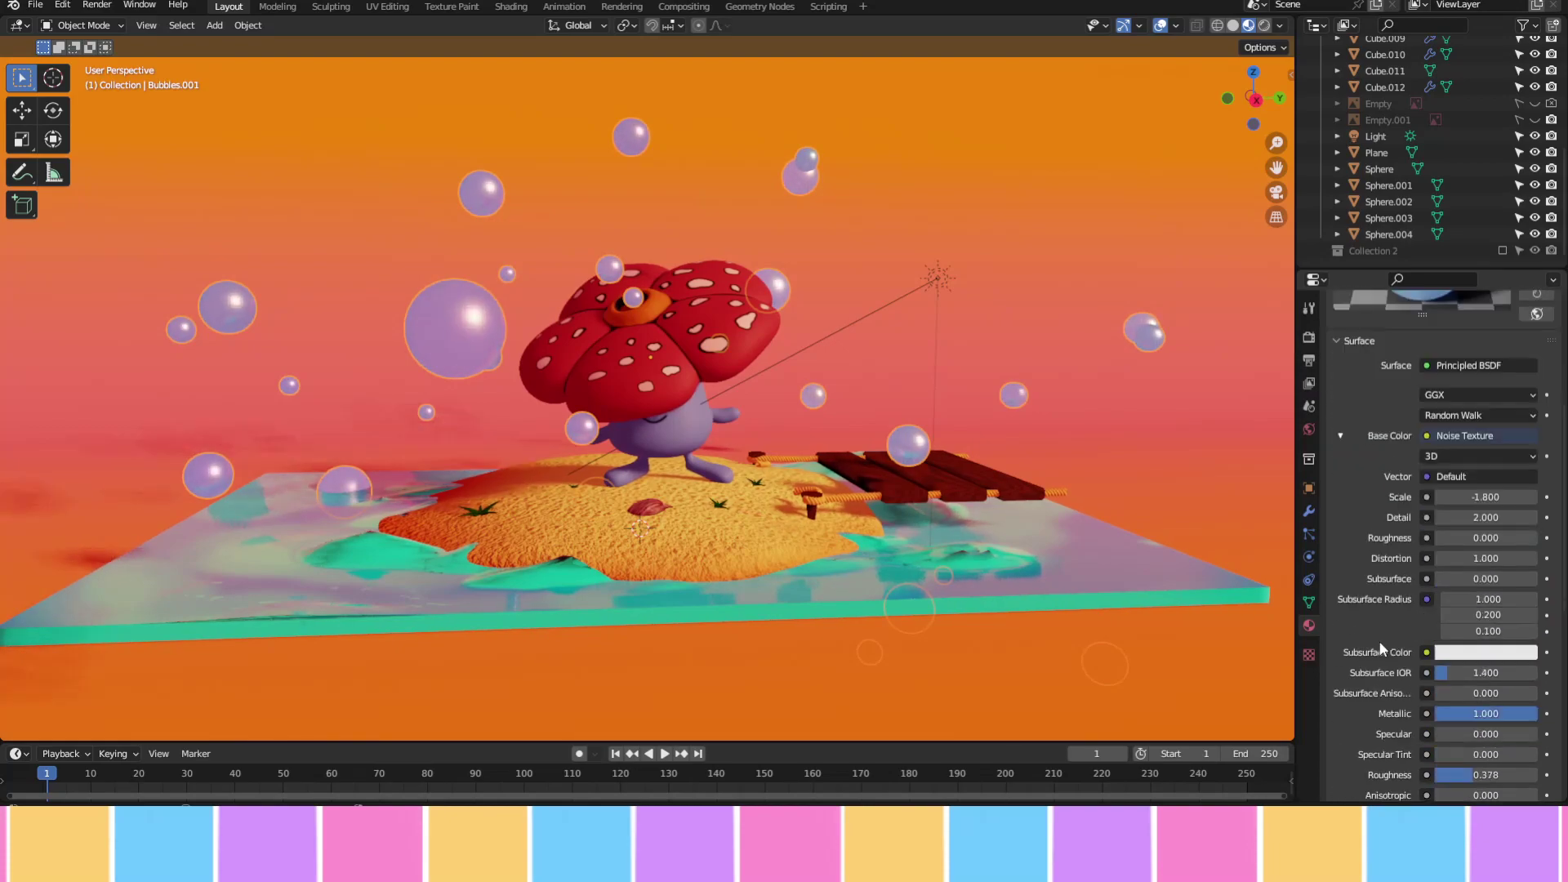
pyautogui.scroll(8, 1364, 625)
pyautogui.scroll(-1, 1353, 620)
pyautogui.scroll(-10, 1372, 678)
pyautogui.scroll(8, 1385, 719)
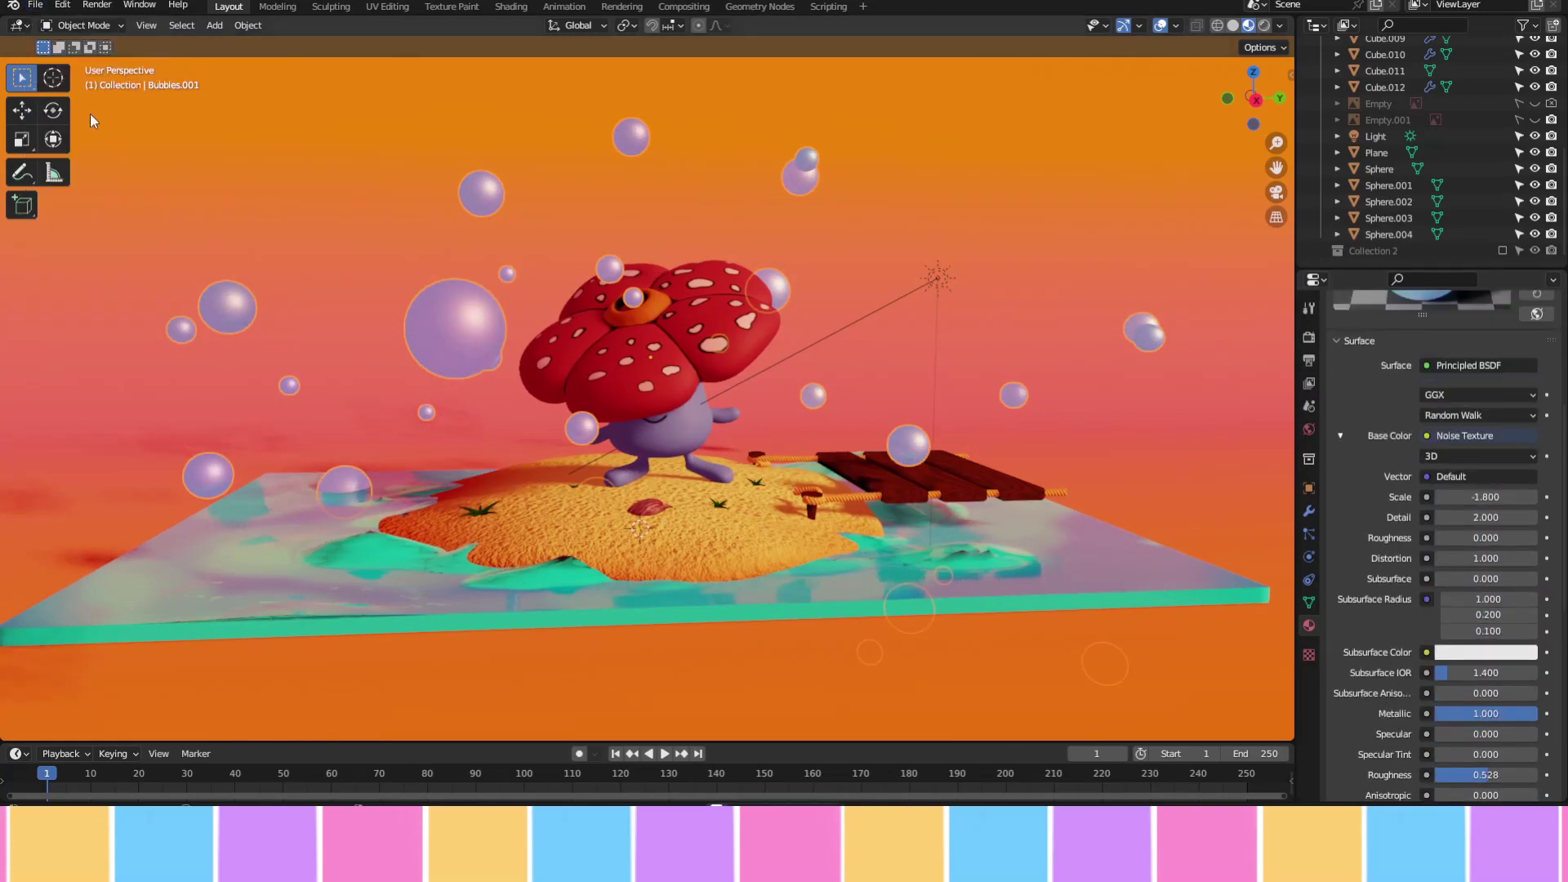
pyautogui.scroll(6, 1388, 653)
# Preview the camera view with Scene Lights and Scene World, and set the bubbles' emission colour
pyautogui.press('KP_0')
pyautogui.click(1375, 152)
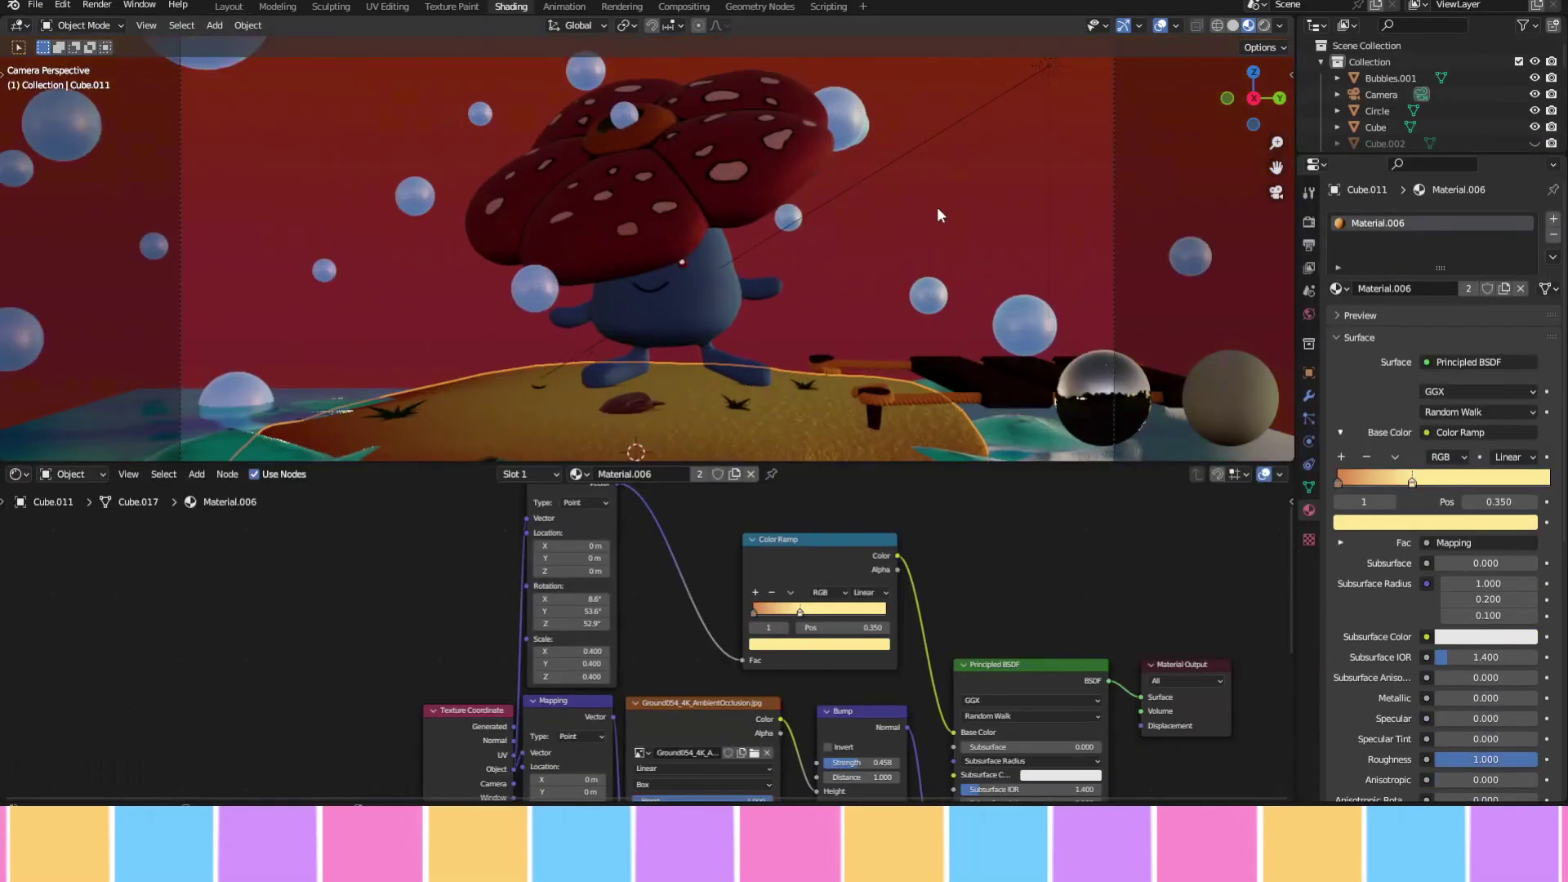
pyautogui.click(1280, 25)
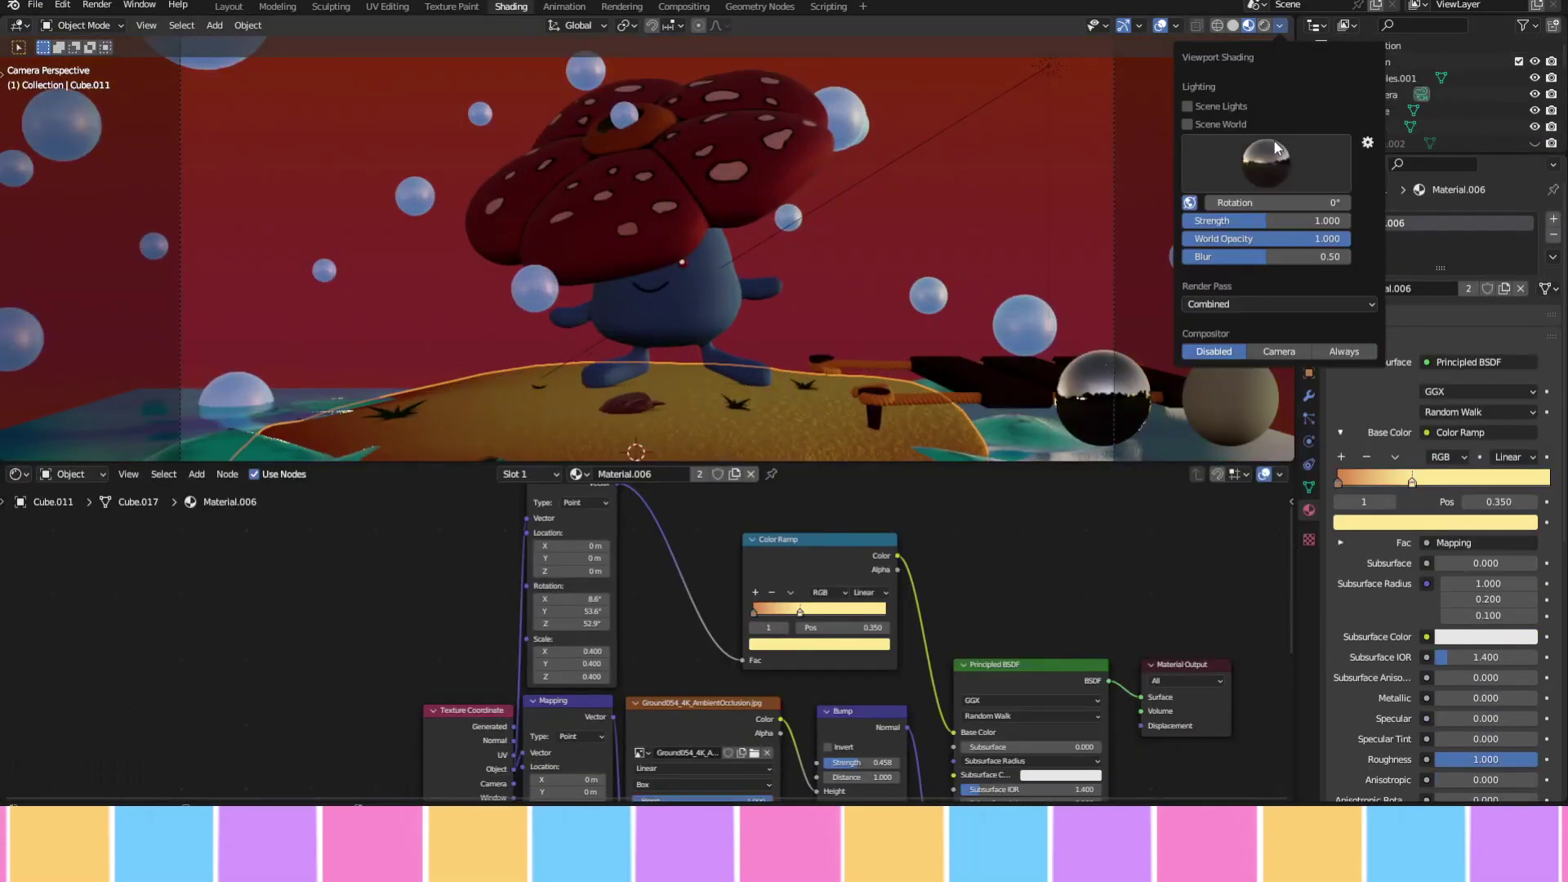
pyautogui.click(1266, 164)
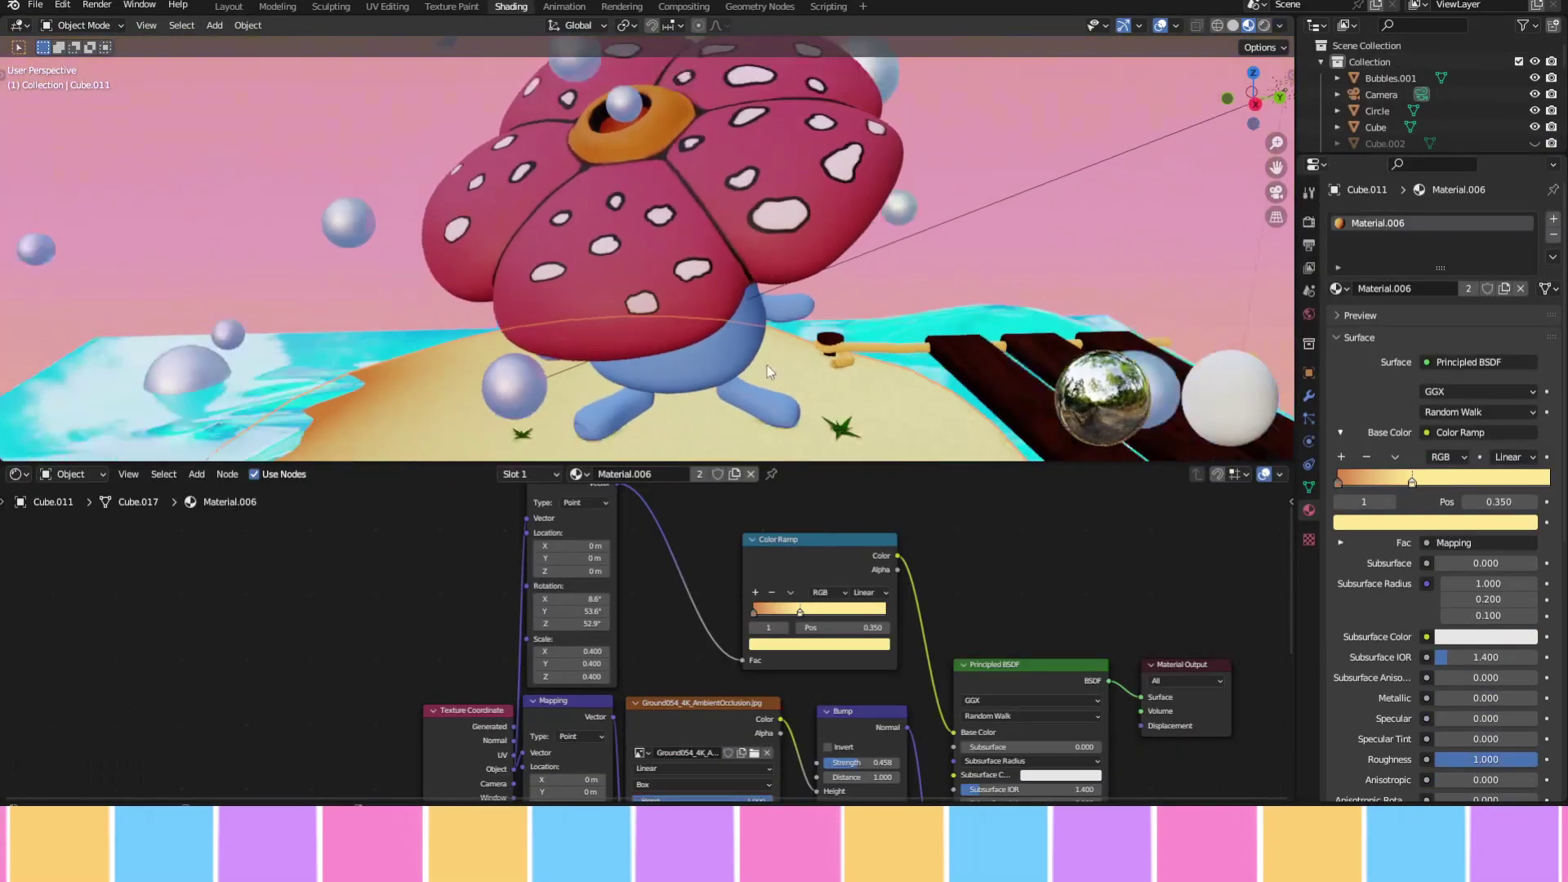
pyautogui.click(1187, 106)
pyautogui.click(1187, 124)
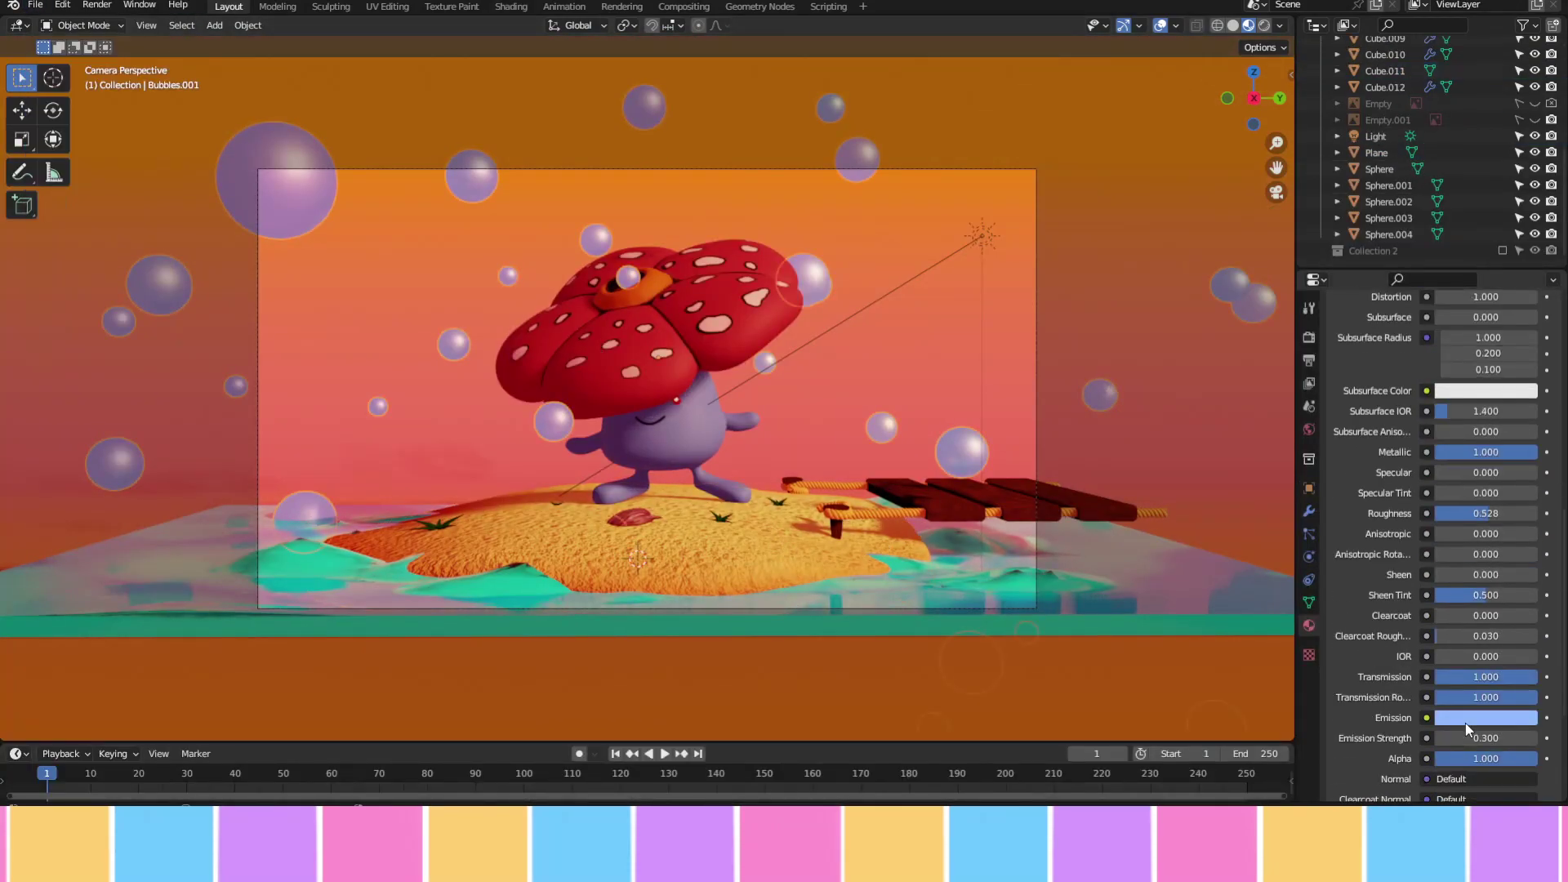
pyautogui.click(1485, 717)
# Raise the sun light's strength to 4
pyautogui.click(982, 237)
pyautogui.moveTo(1478, 446); pyautogui.dragTo(1519, 446)
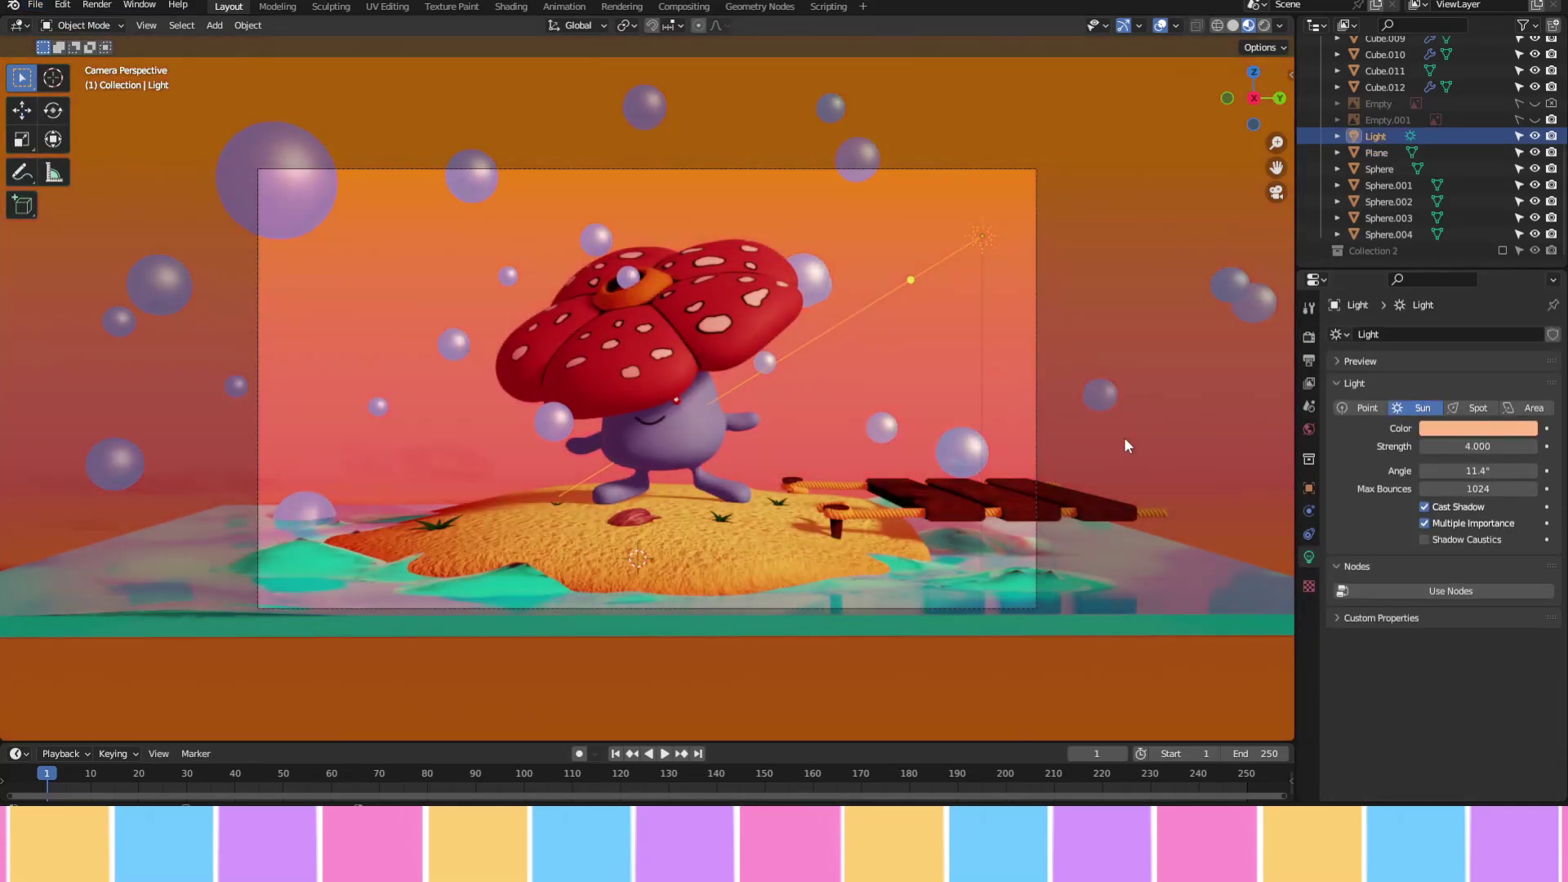
pyautogui.press('Escape')
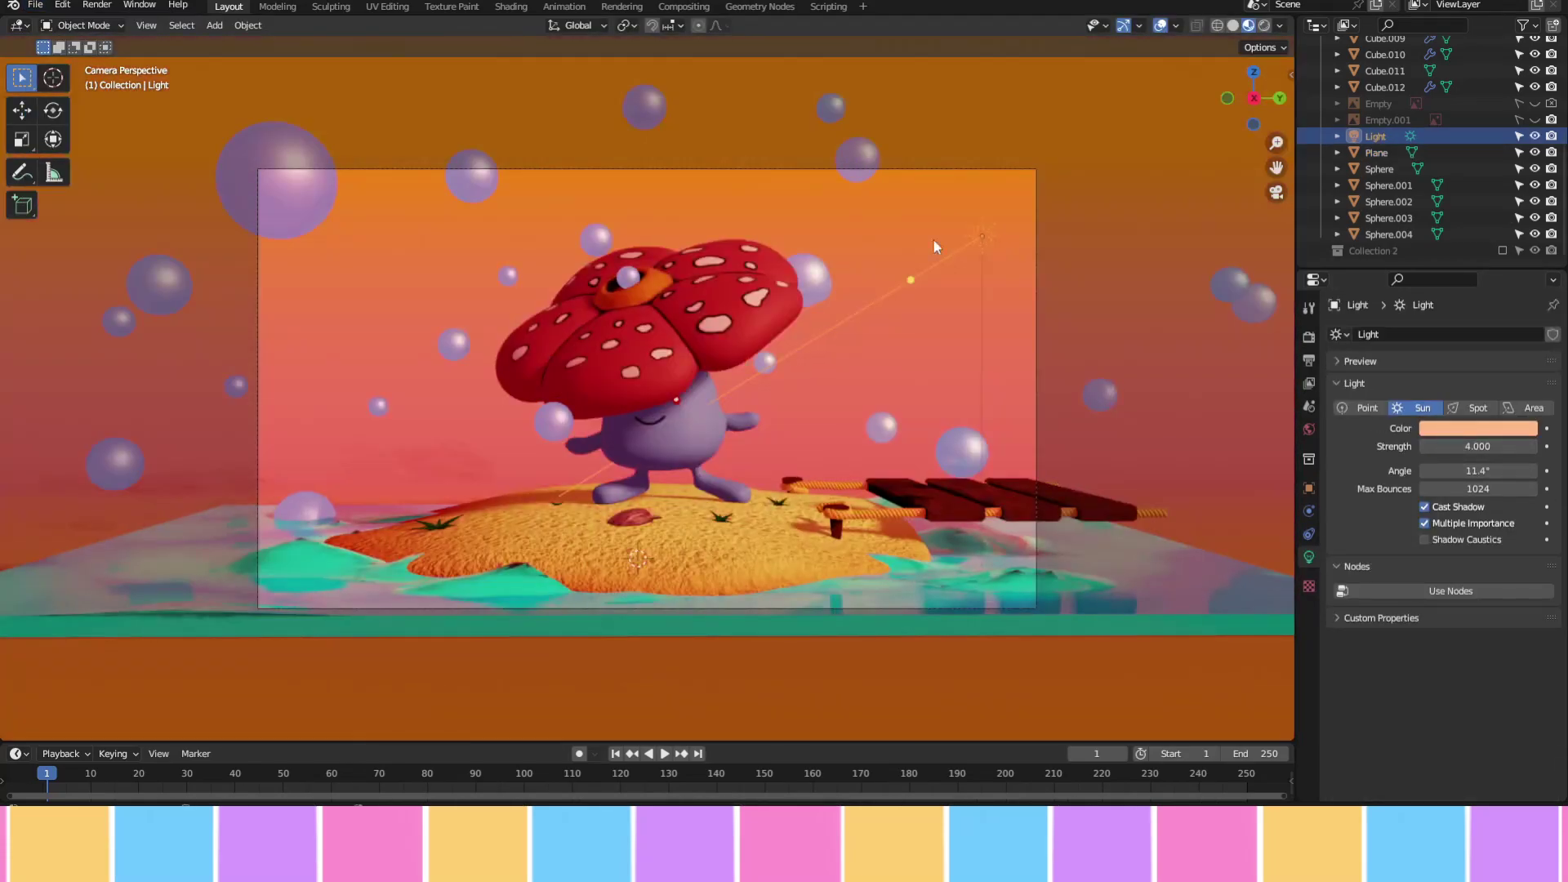
# Add a point light, move it up along Z, resize it, and save the project
pyautogui.hotkey('shift', 'a')
pyautogui.click(951, 474)
pyautogui.press('g')
pyautogui.press('z')
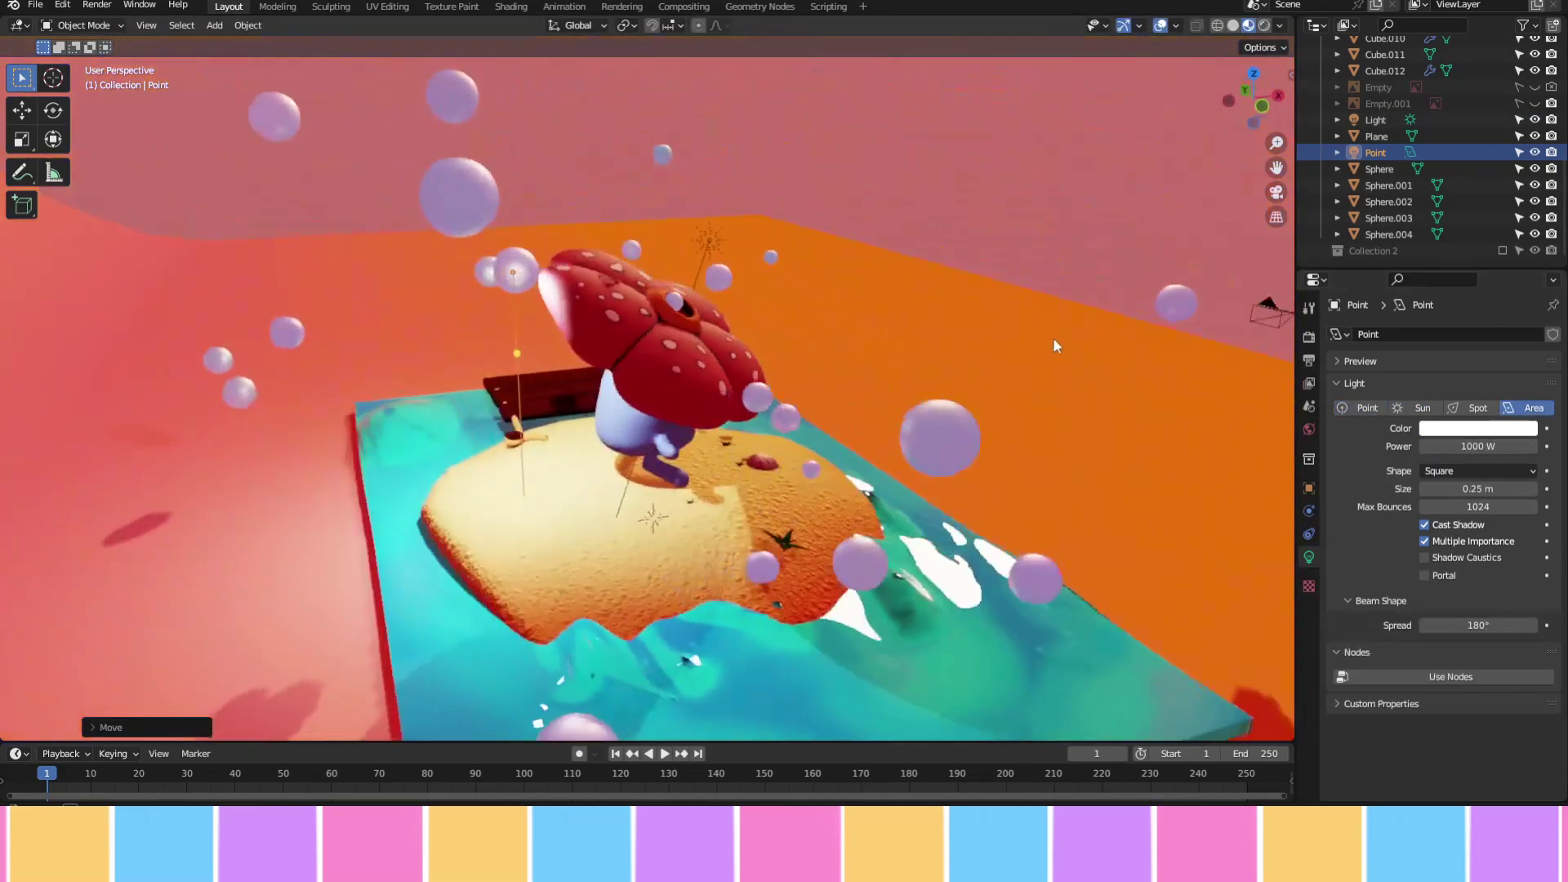
pyautogui.moveTo(1052, 345); pyautogui.dragTo(710, 220, button='middle')
pyautogui.press('s')
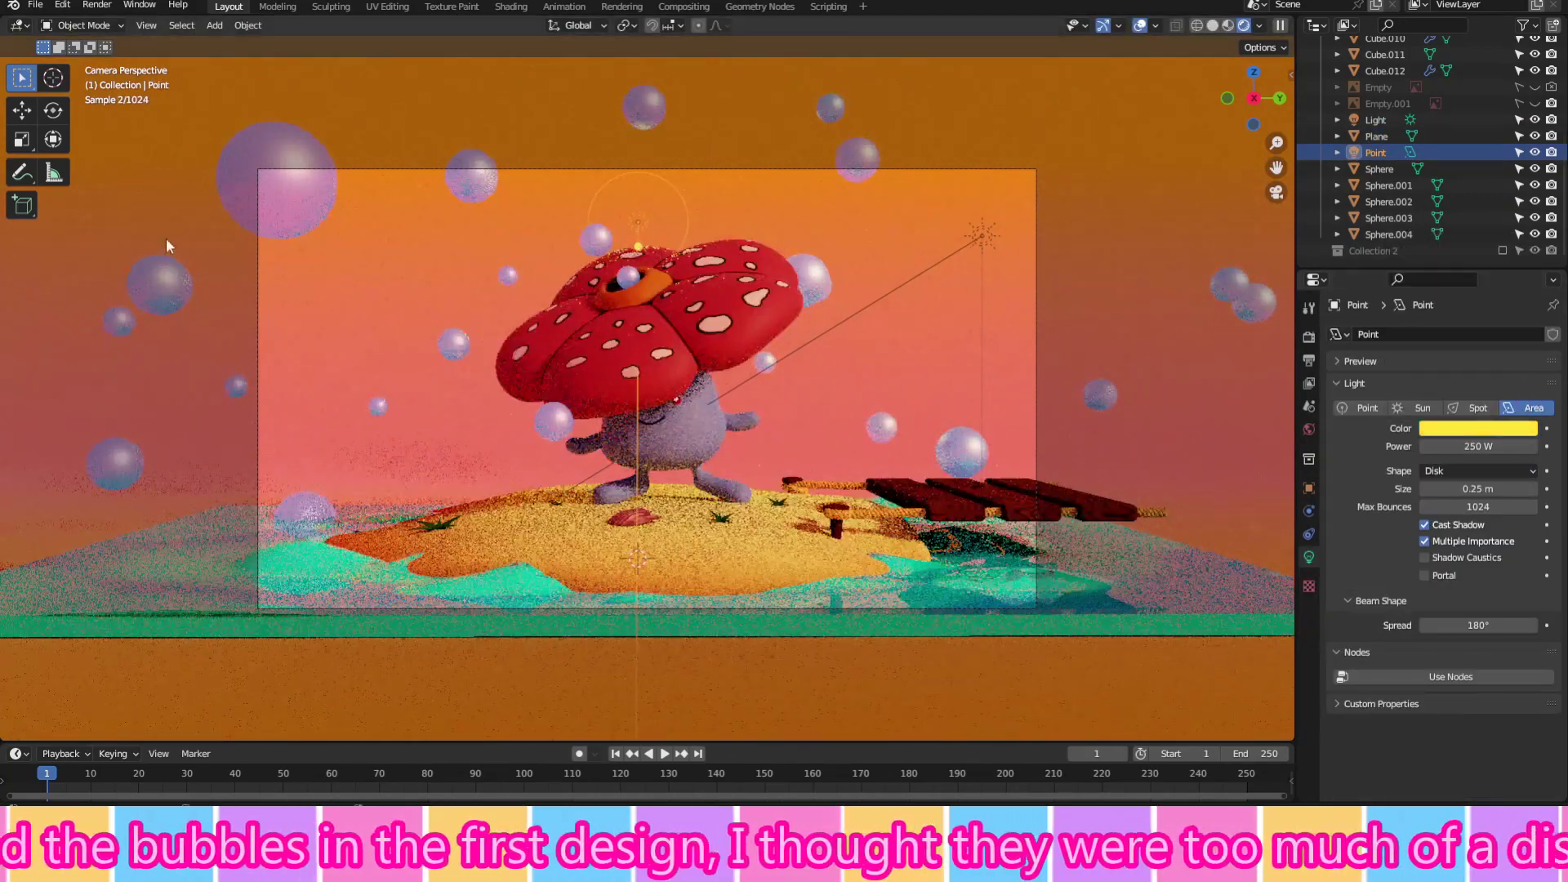
pyautogui.click(35, 4)
pyautogui.click(61, 113)
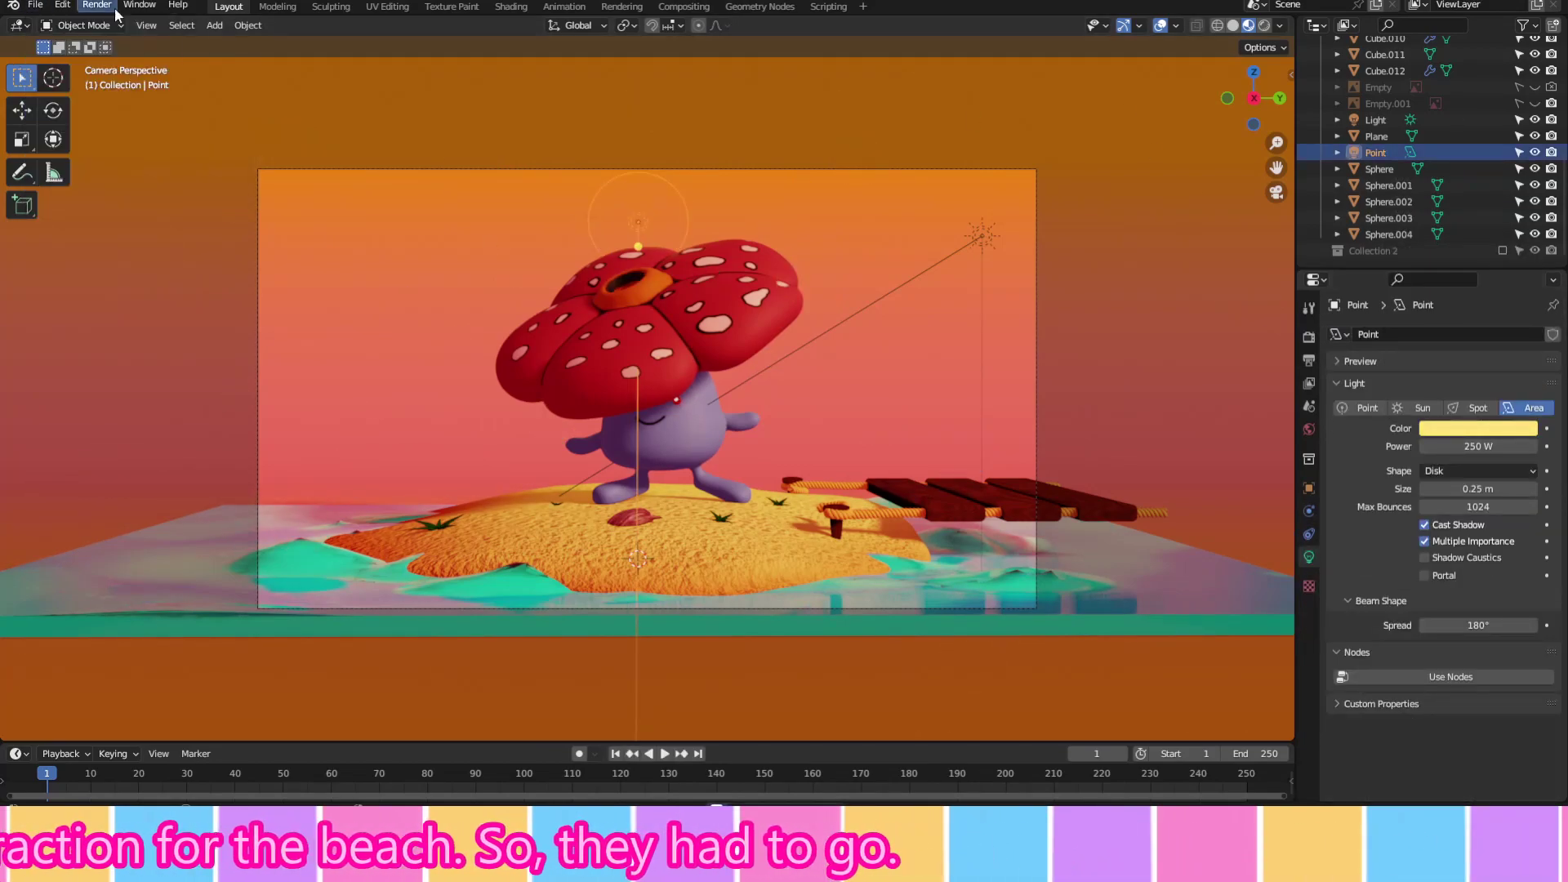
# Inspect the render settings and select Cube.002
pyautogui.click(1309, 336)
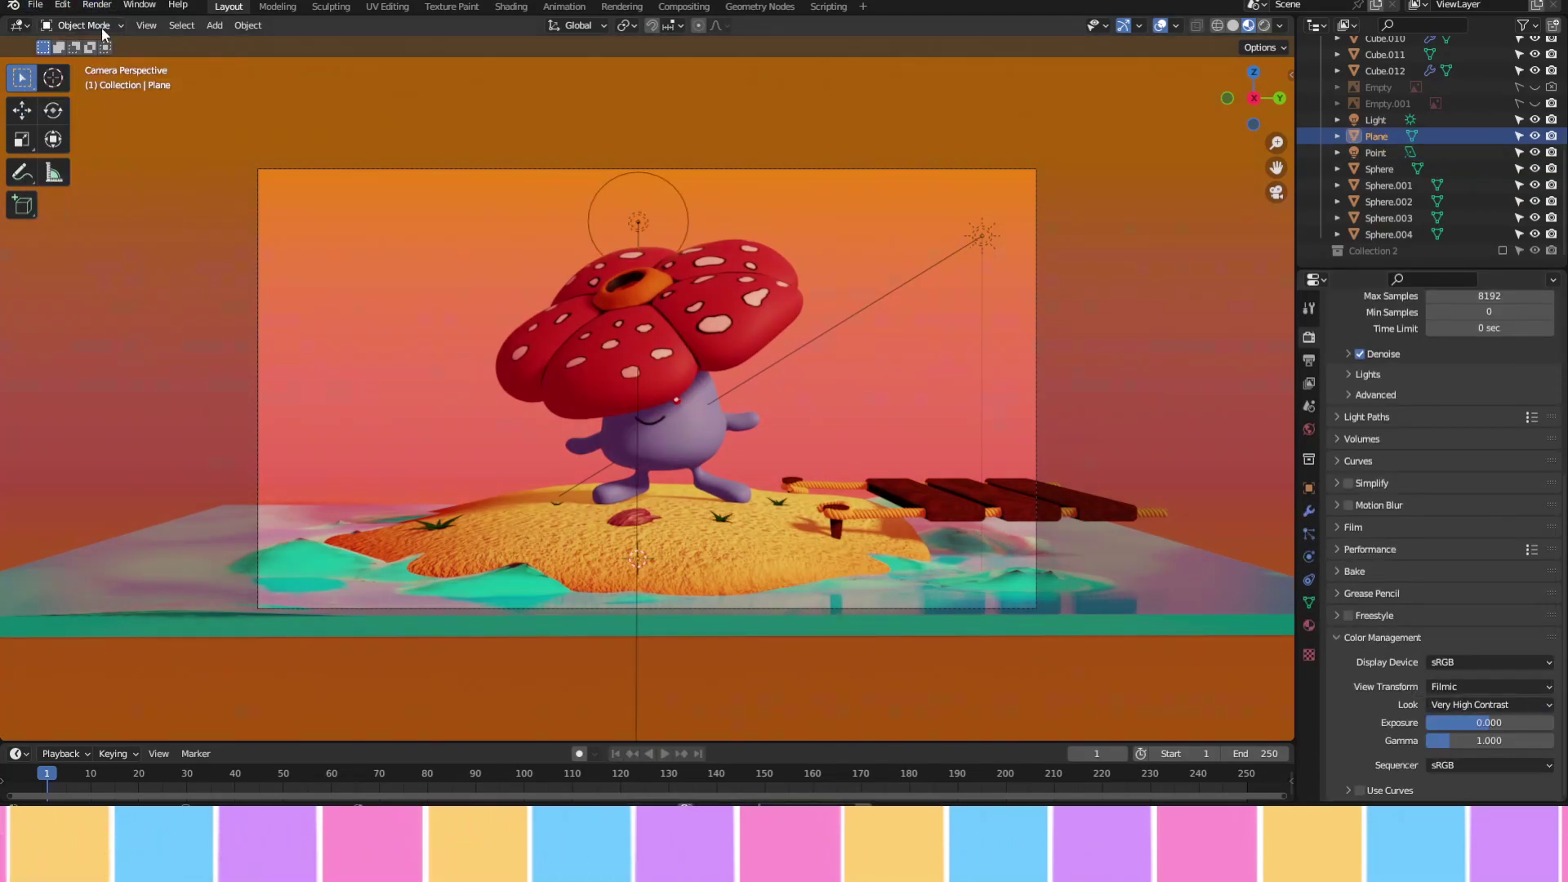
pyautogui.scroll(6, 1550, 102)
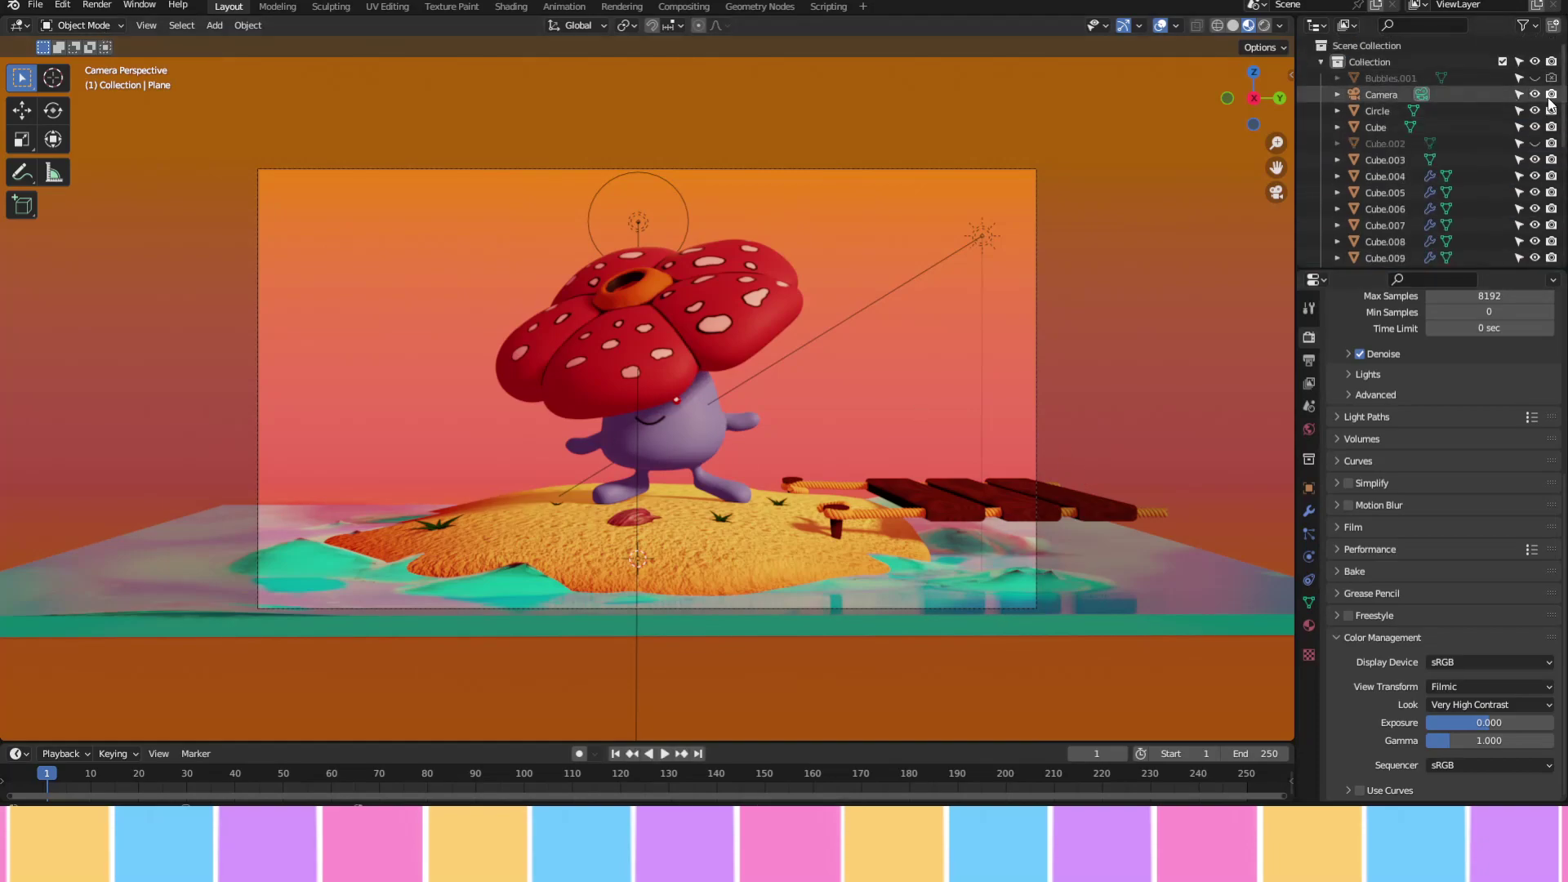
pyautogui.click(1501, 142)
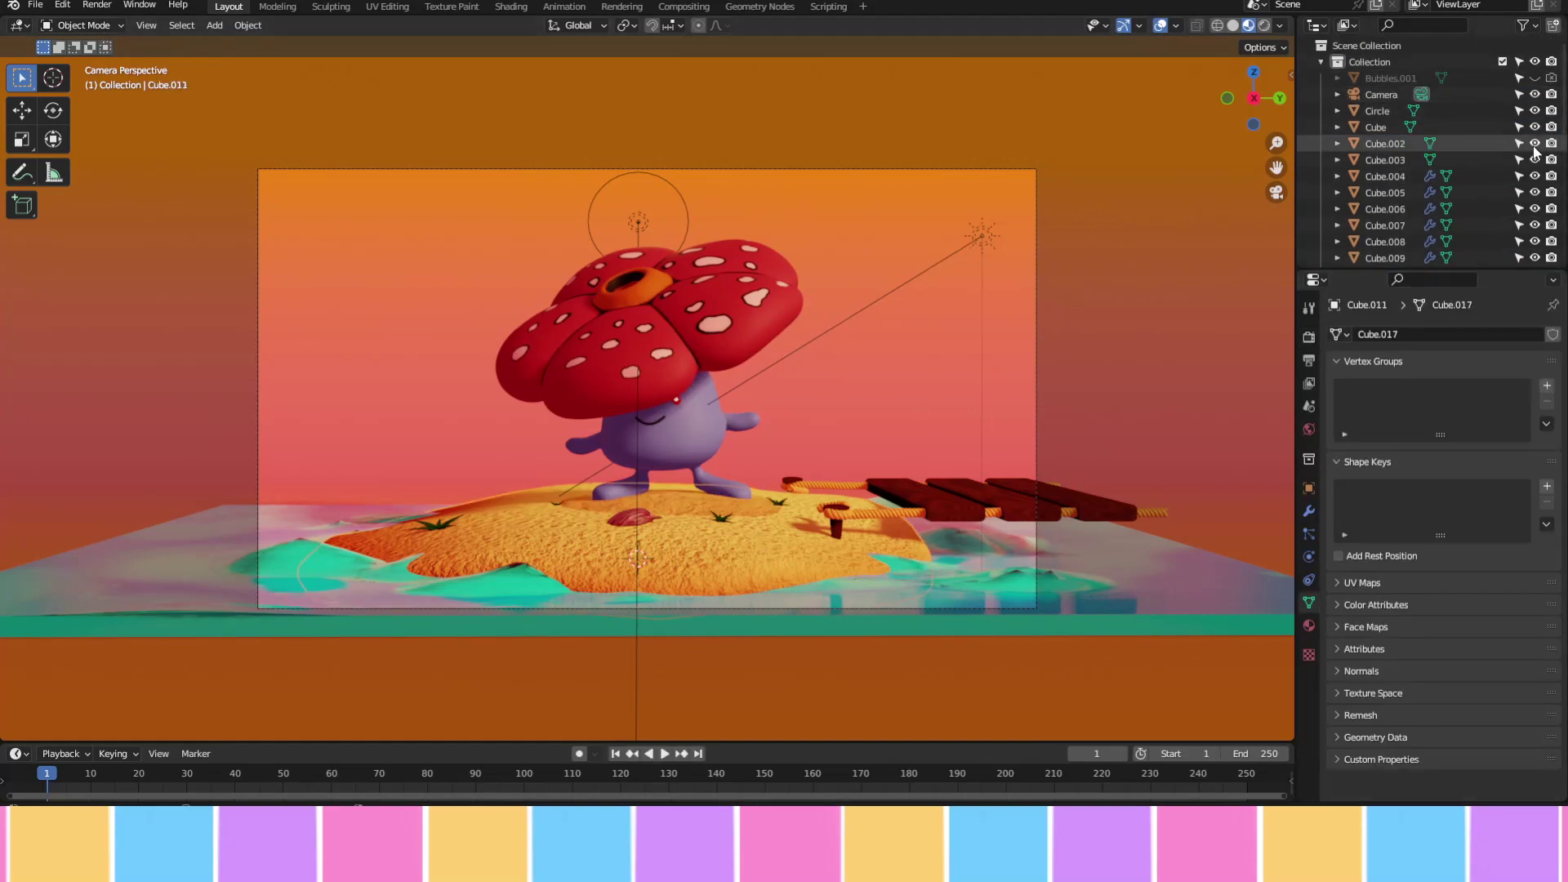
pyautogui.scroll(-5, 1535, 180)
pyautogui.scroll(-5, 1519, 200)
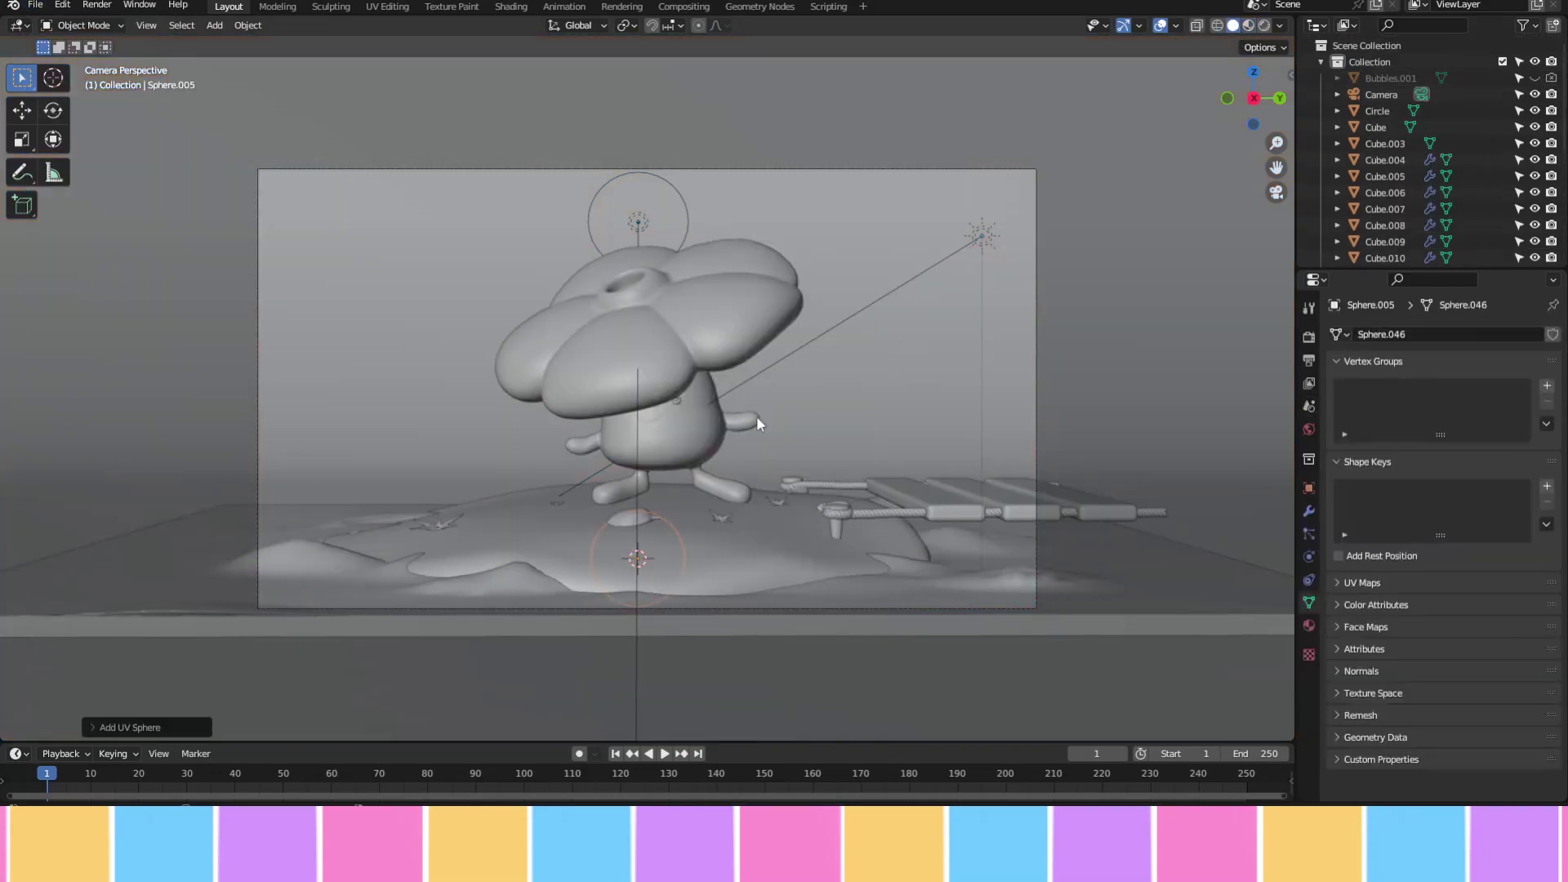
# Sculpt the sphere into a cloud with Blob and Smooth brushes, then place it upper right of the flower
pyautogui.click(1309, 510)
pyautogui.hotkey('ctrl', 'Tab')
pyautogui.click(49, 160)
pyautogui.press('KP_Divide')
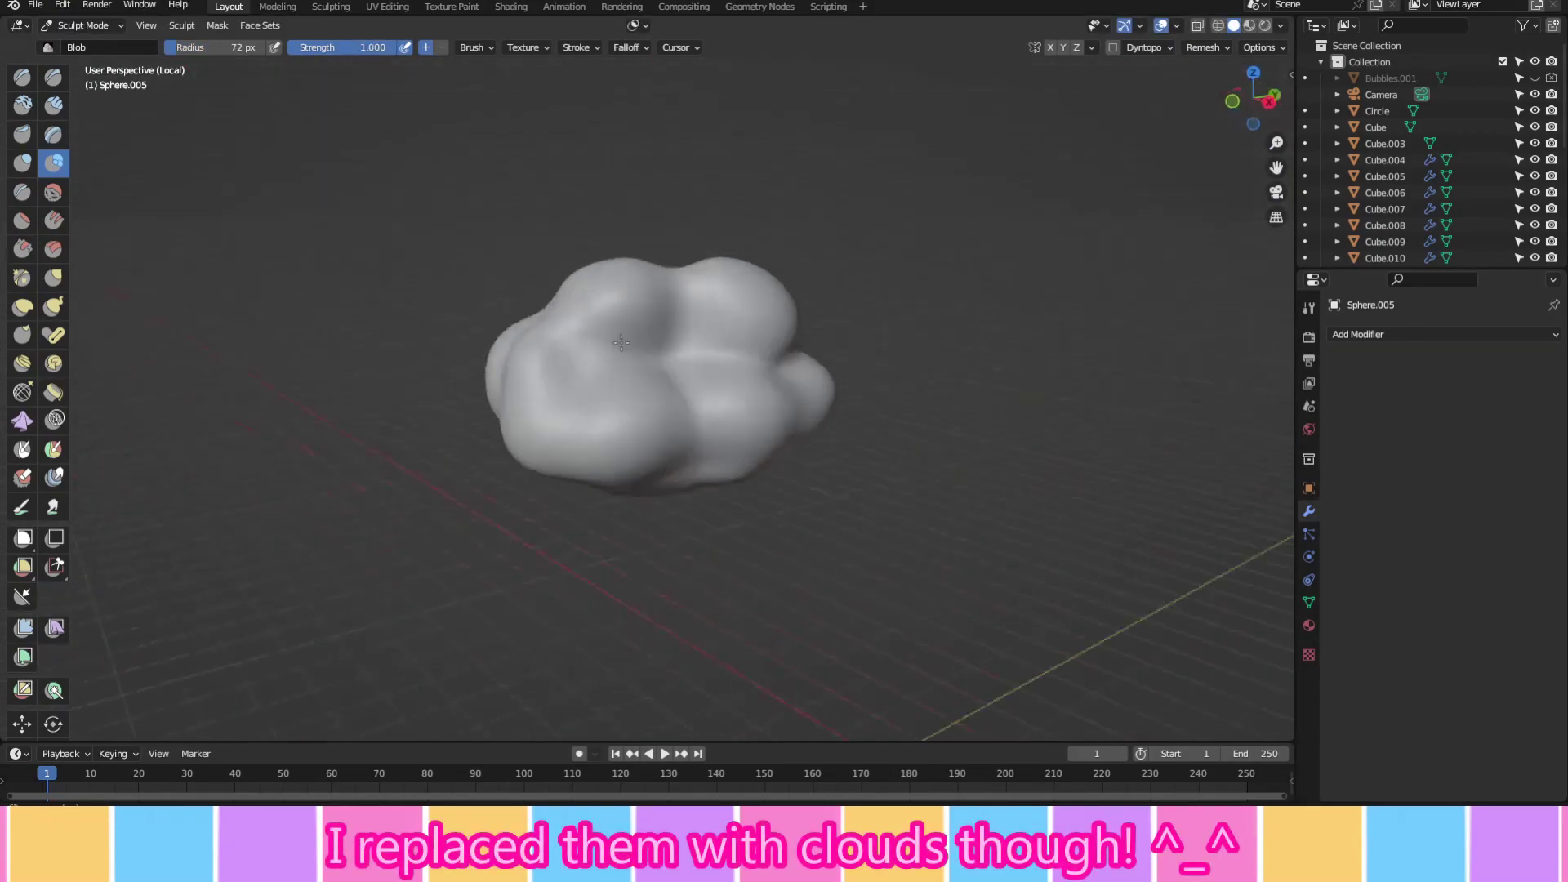
pyautogui.click(87, 80)
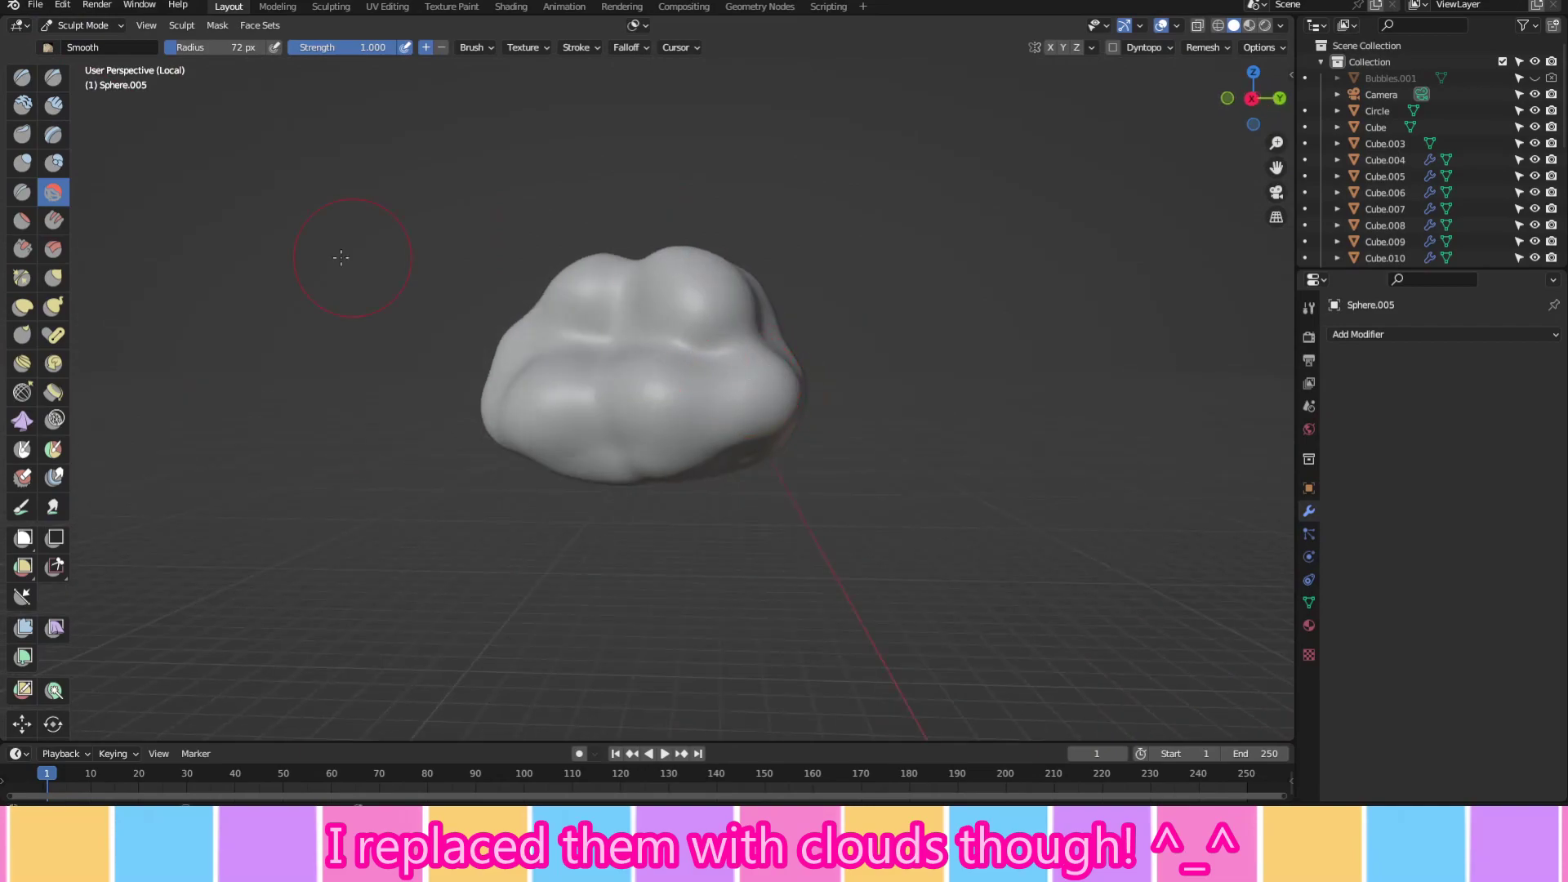
pyautogui.press('KP_Divide')
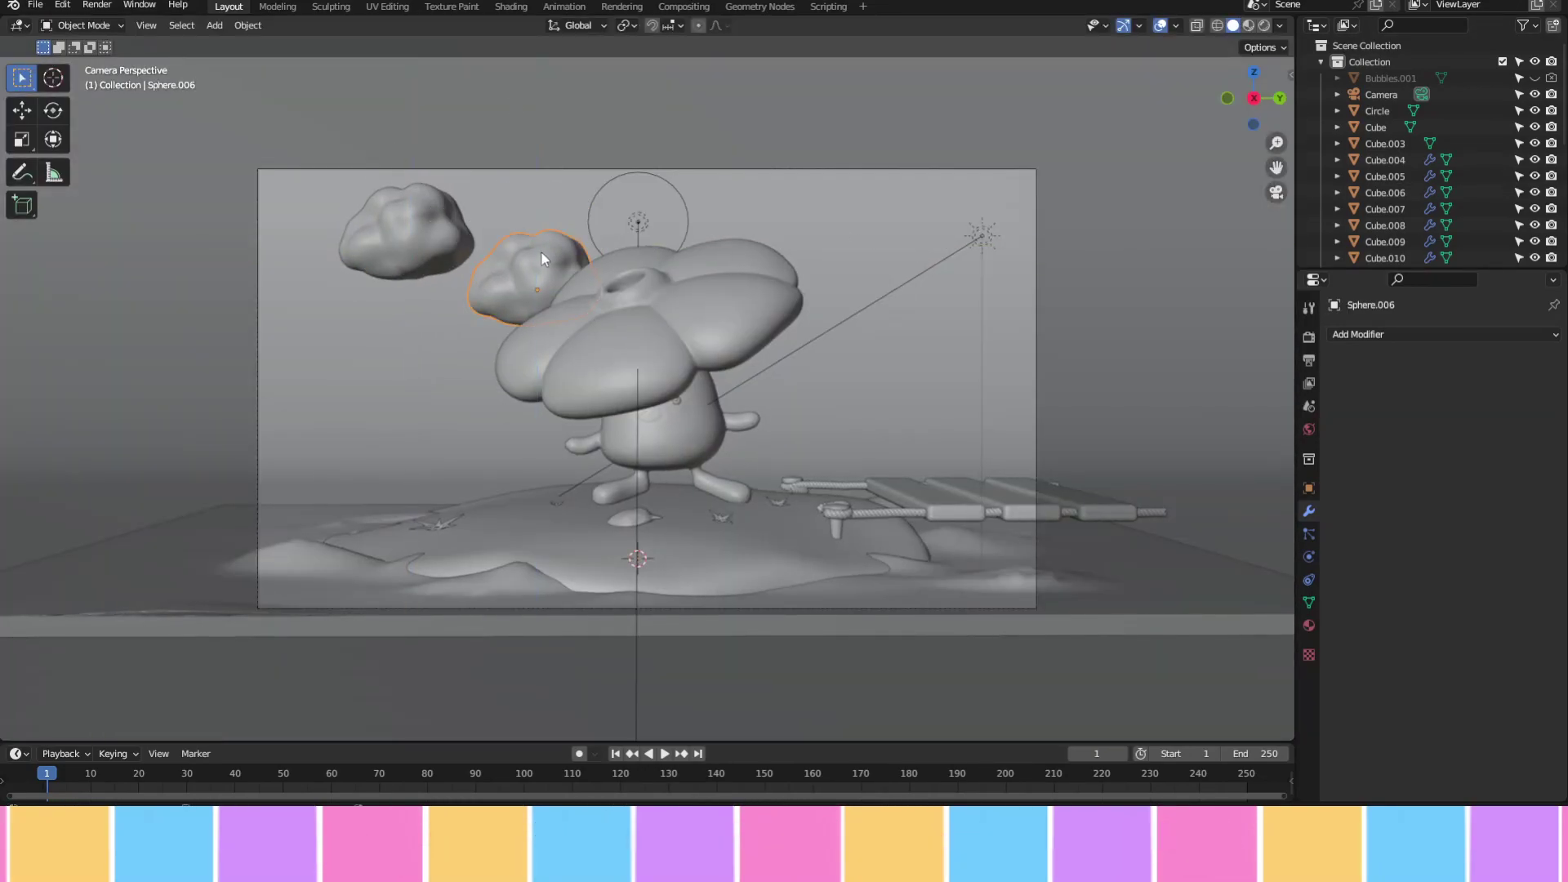
pyautogui.moveTo(541, 259); pyautogui.dragTo(990, 272)
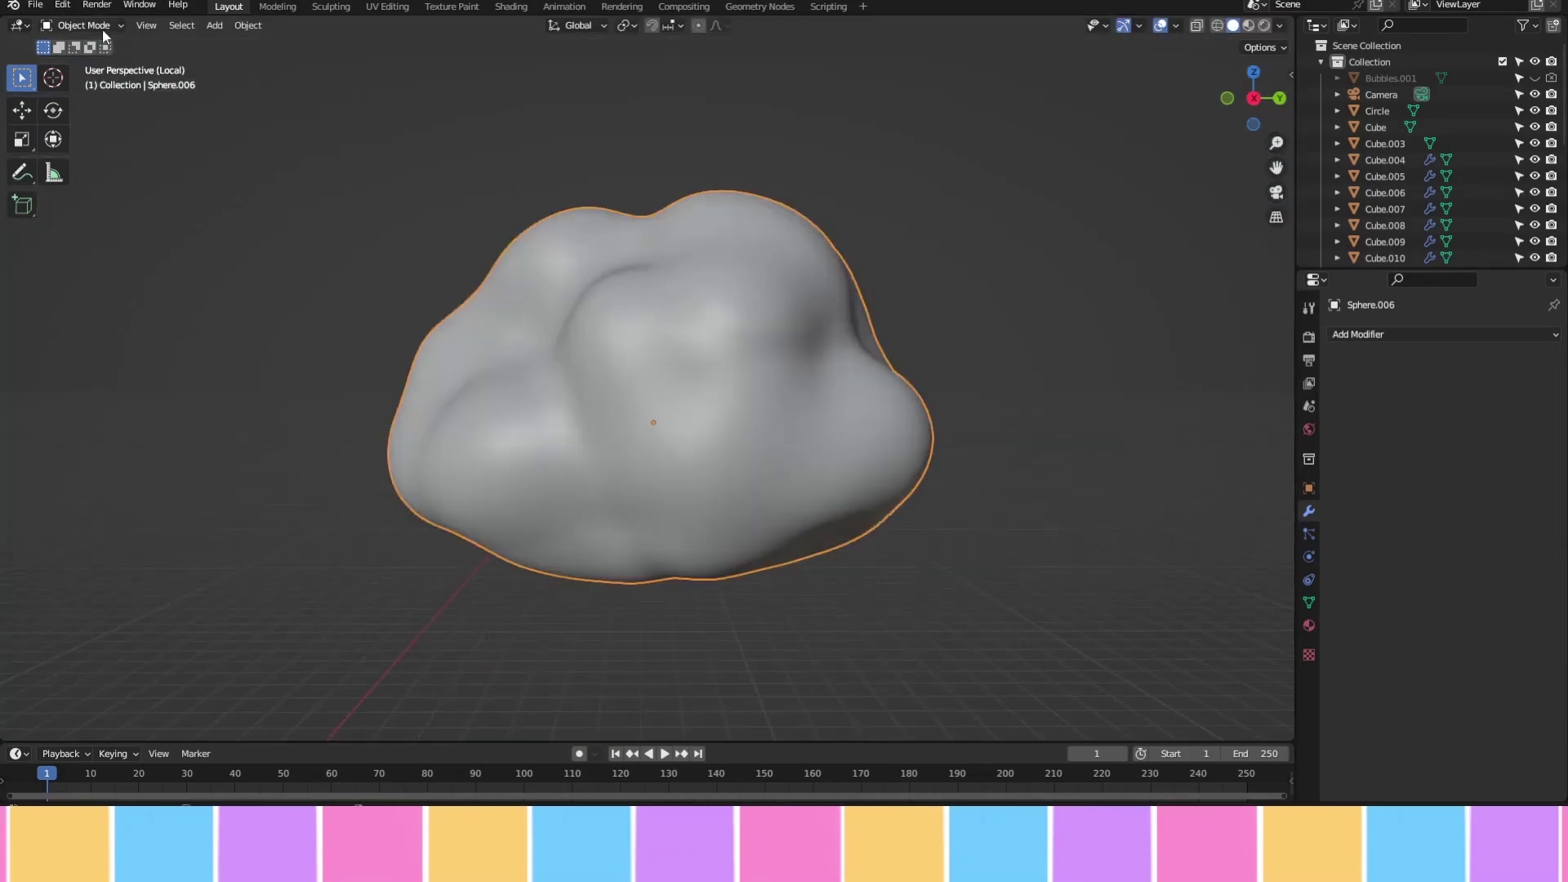
pyautogui.moveTo(779, 382); pyautogui.dragTo(674, 512, button='middle')
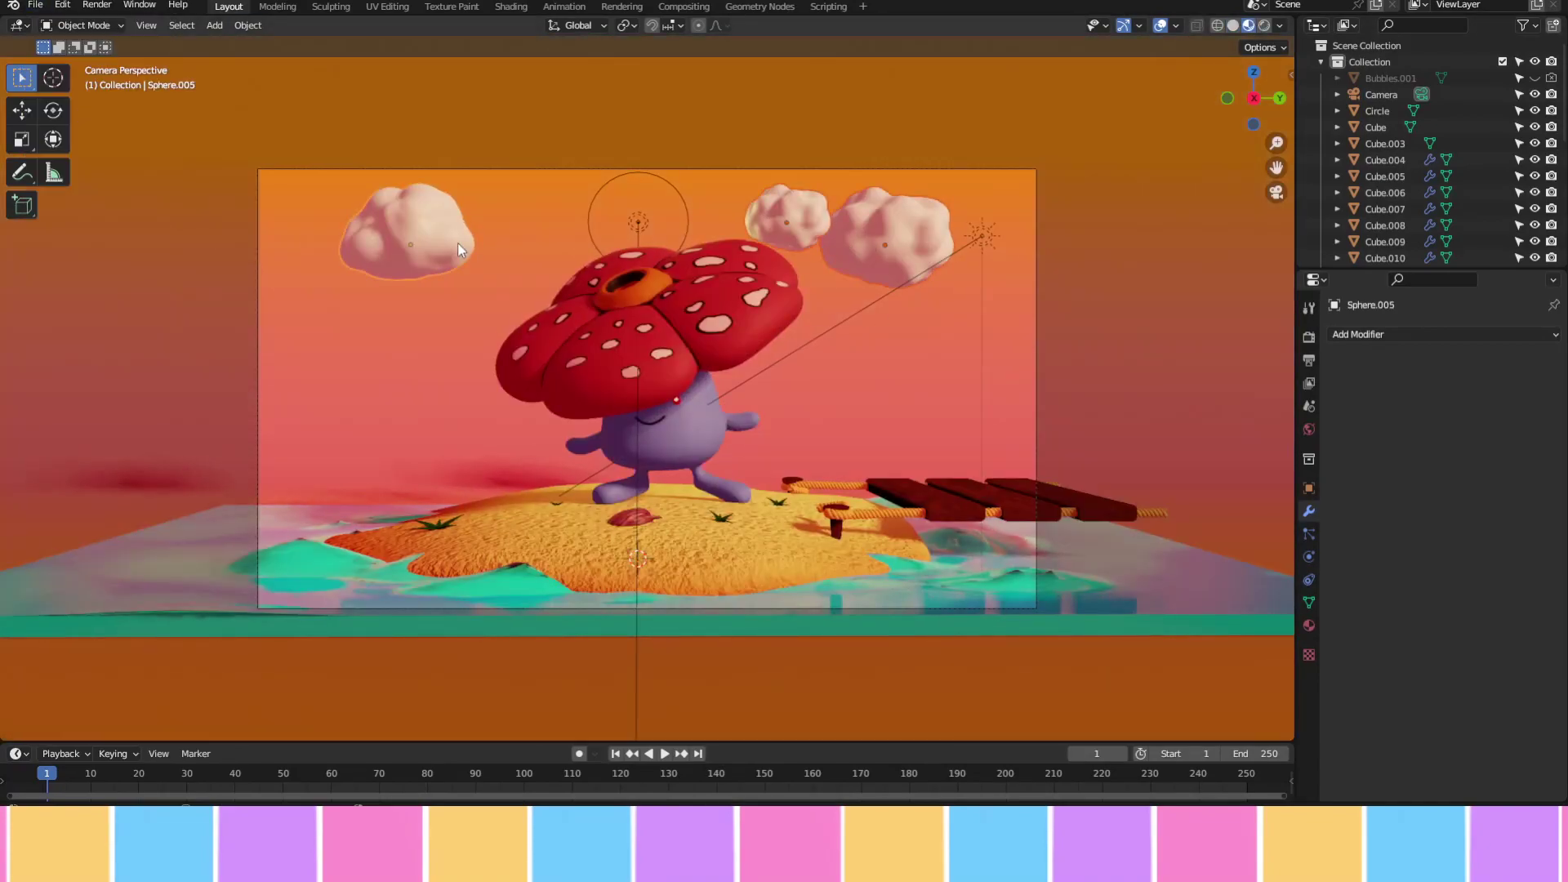
# Move the small cloud lower in the sky
pyautogui.moveTo(796, 134); pyautogui.dragTo(787, 237)
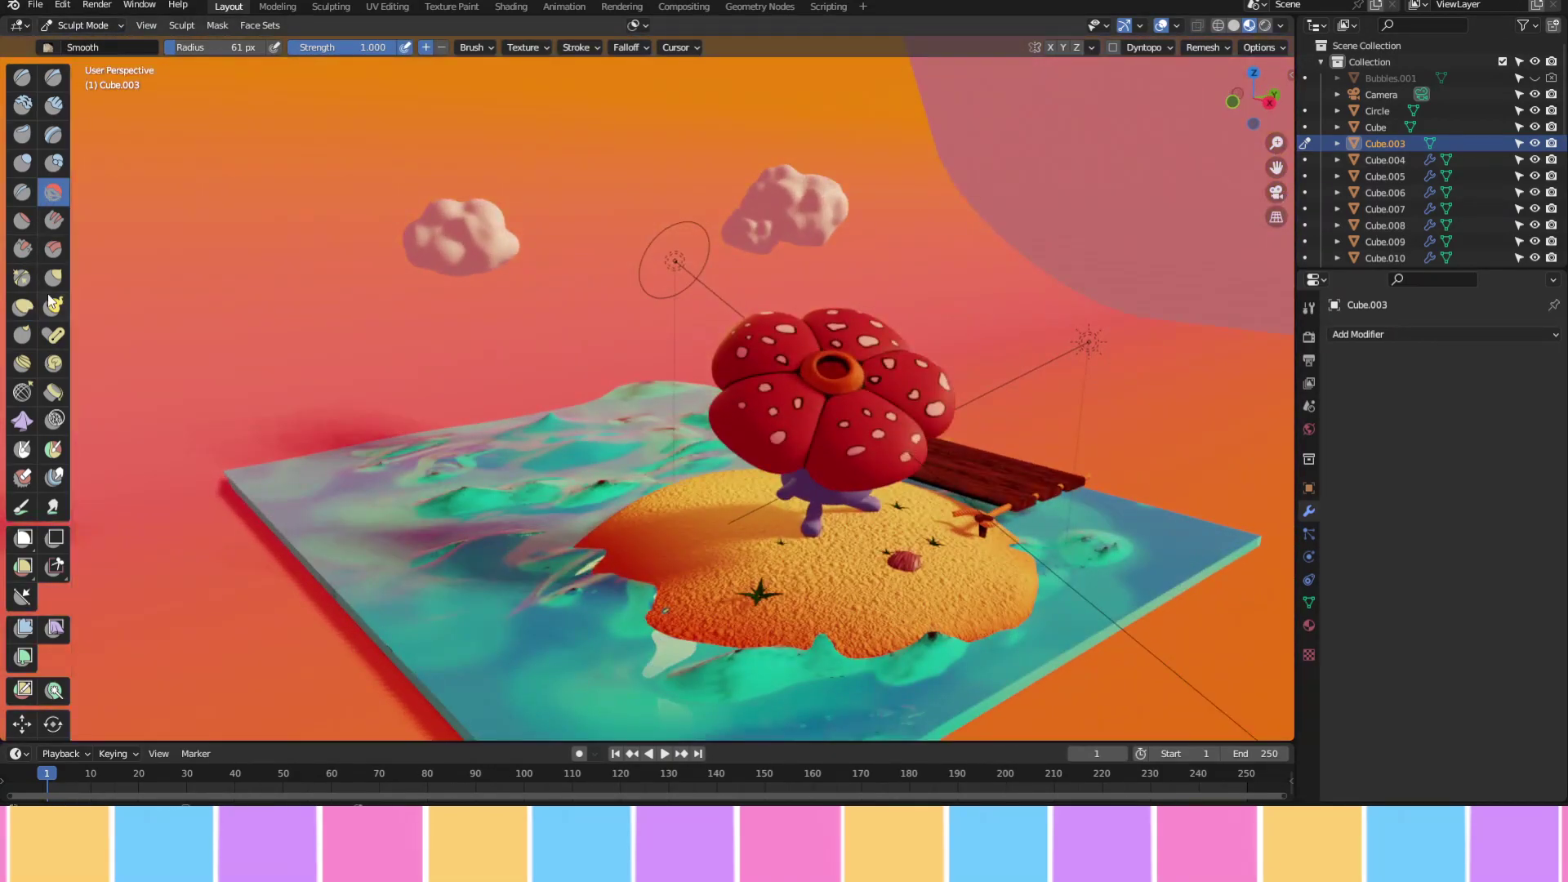
# Save the project and view the Vileplume and Water textures in the Image Editor
pyautogui.click(35, 5)
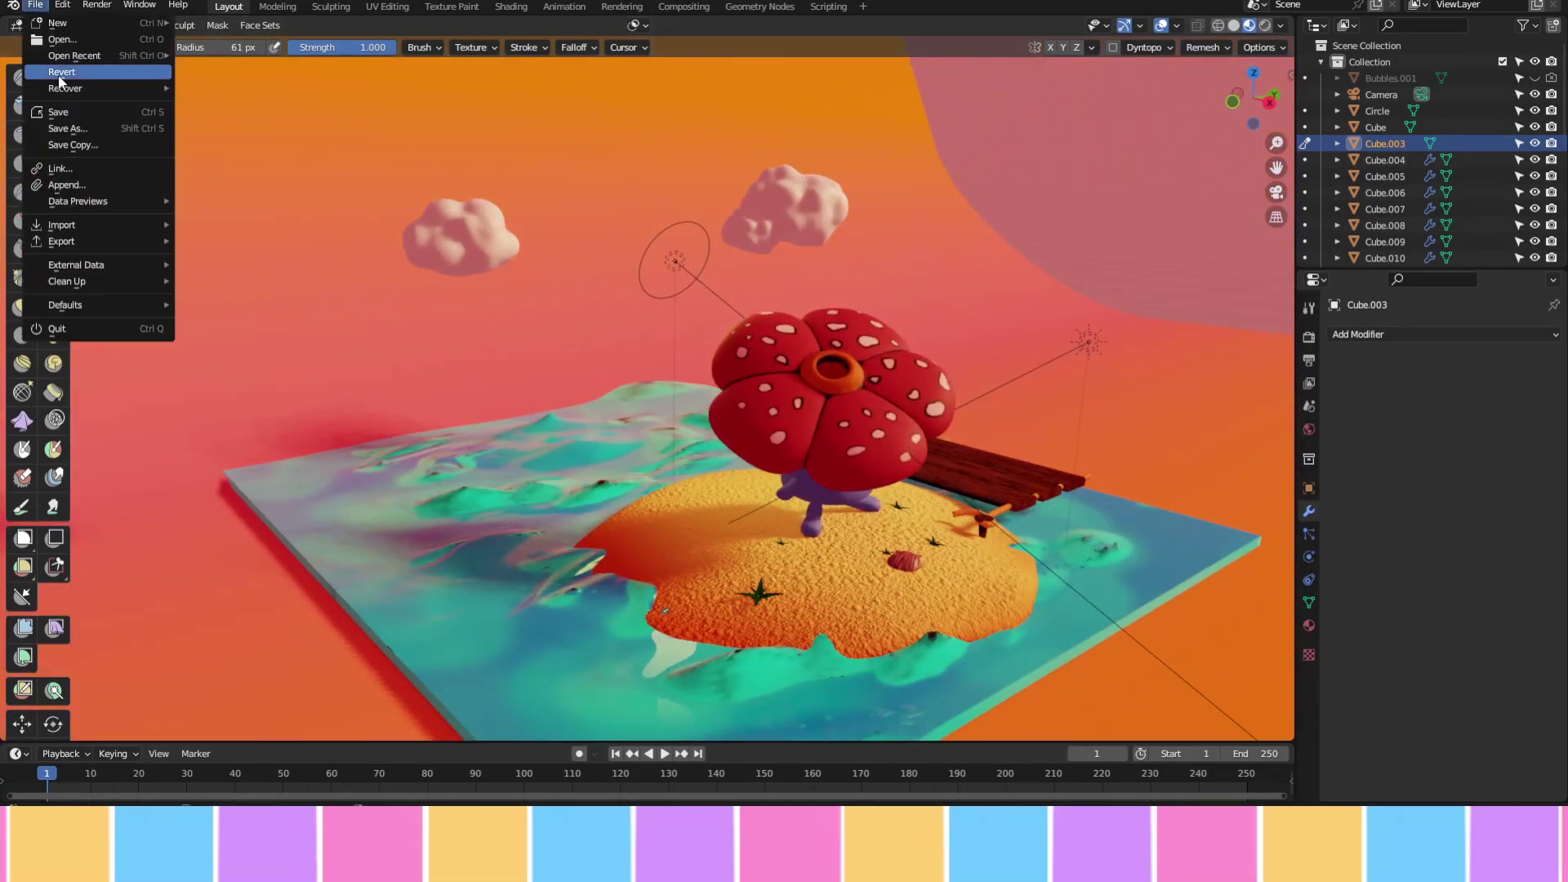
pyautogui.click(91, 112)
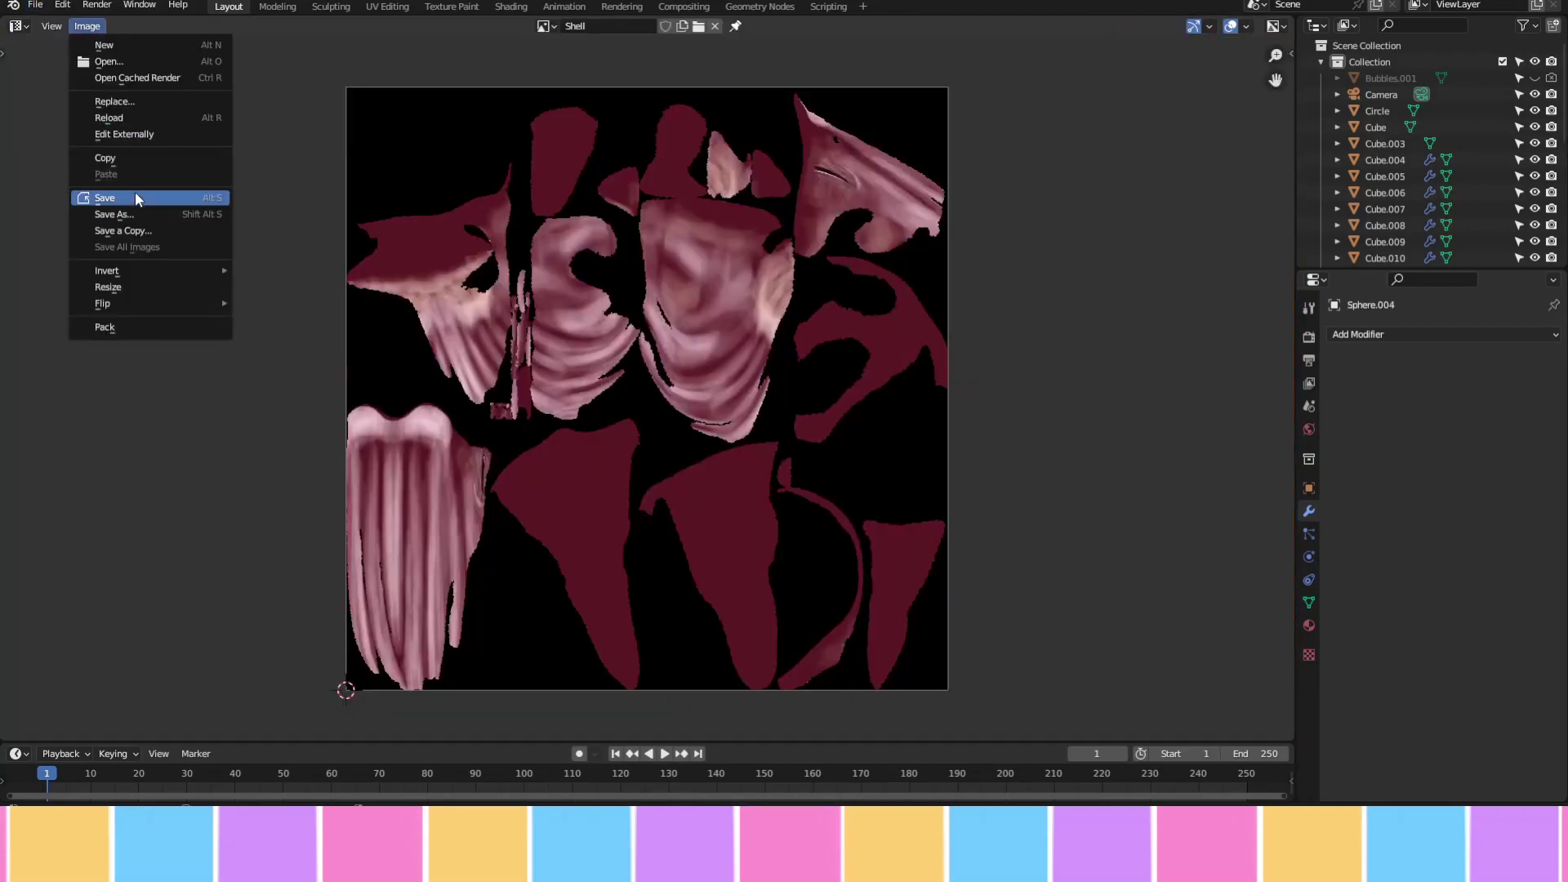
pyautogui.click(543, 26)
pyautogui.click(580, 159)
pyautogui.click(543, 26)
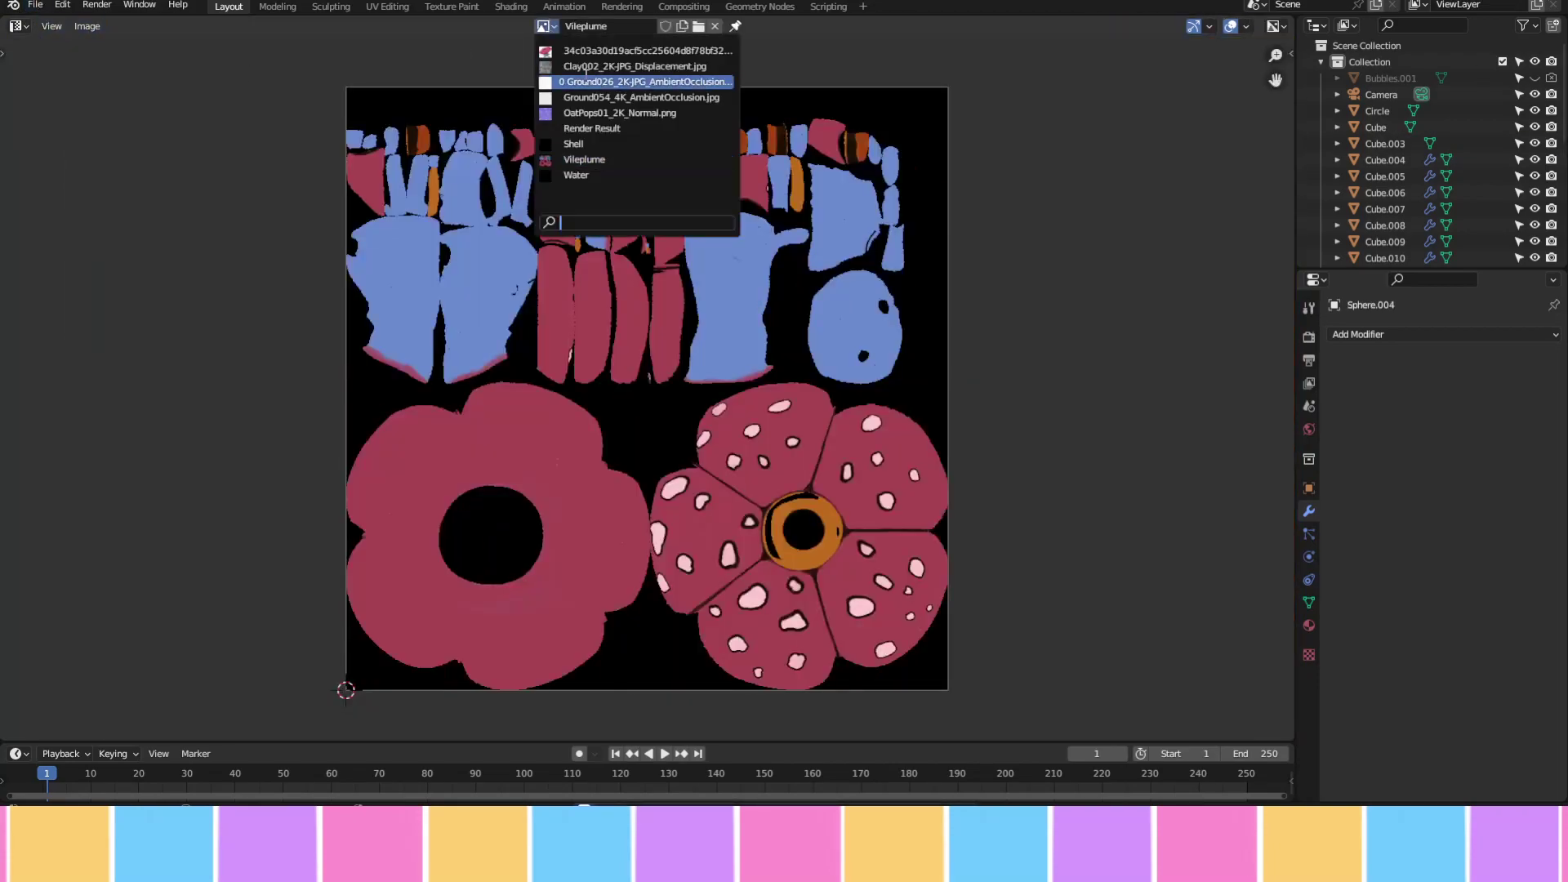
pyautogui.click(576, 175)
# Return to the 3D Viewport and darken the circle material's base colour
pyautogui.click(87, 25)
pyautogui.hotkey('shift', 'F5')
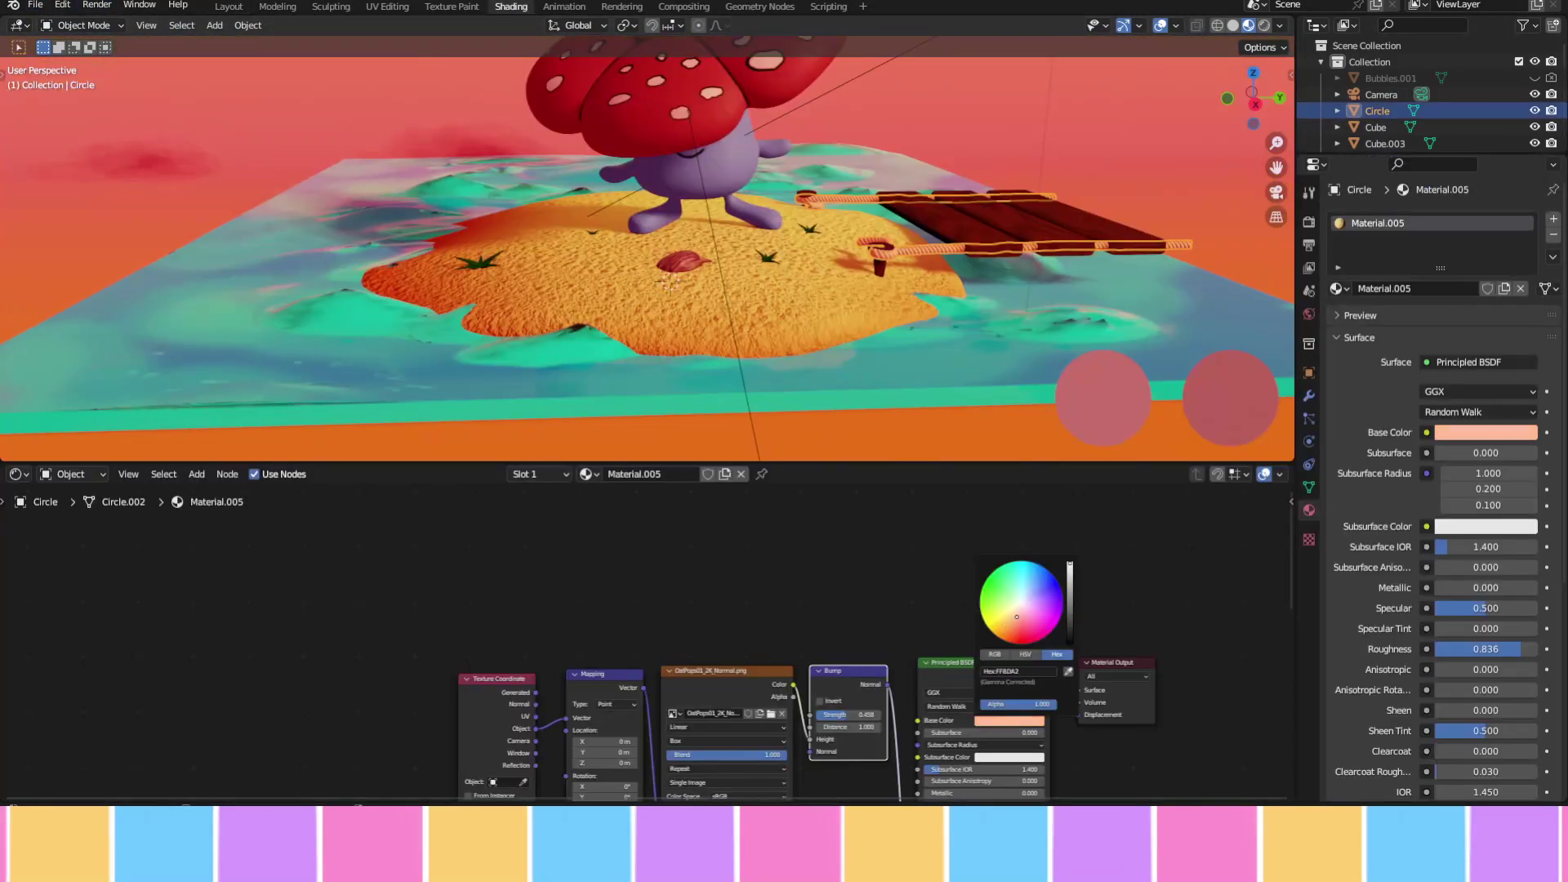
pyautogui.moveTo(1068, 604); pyautogui.dragTo(1068, 596)
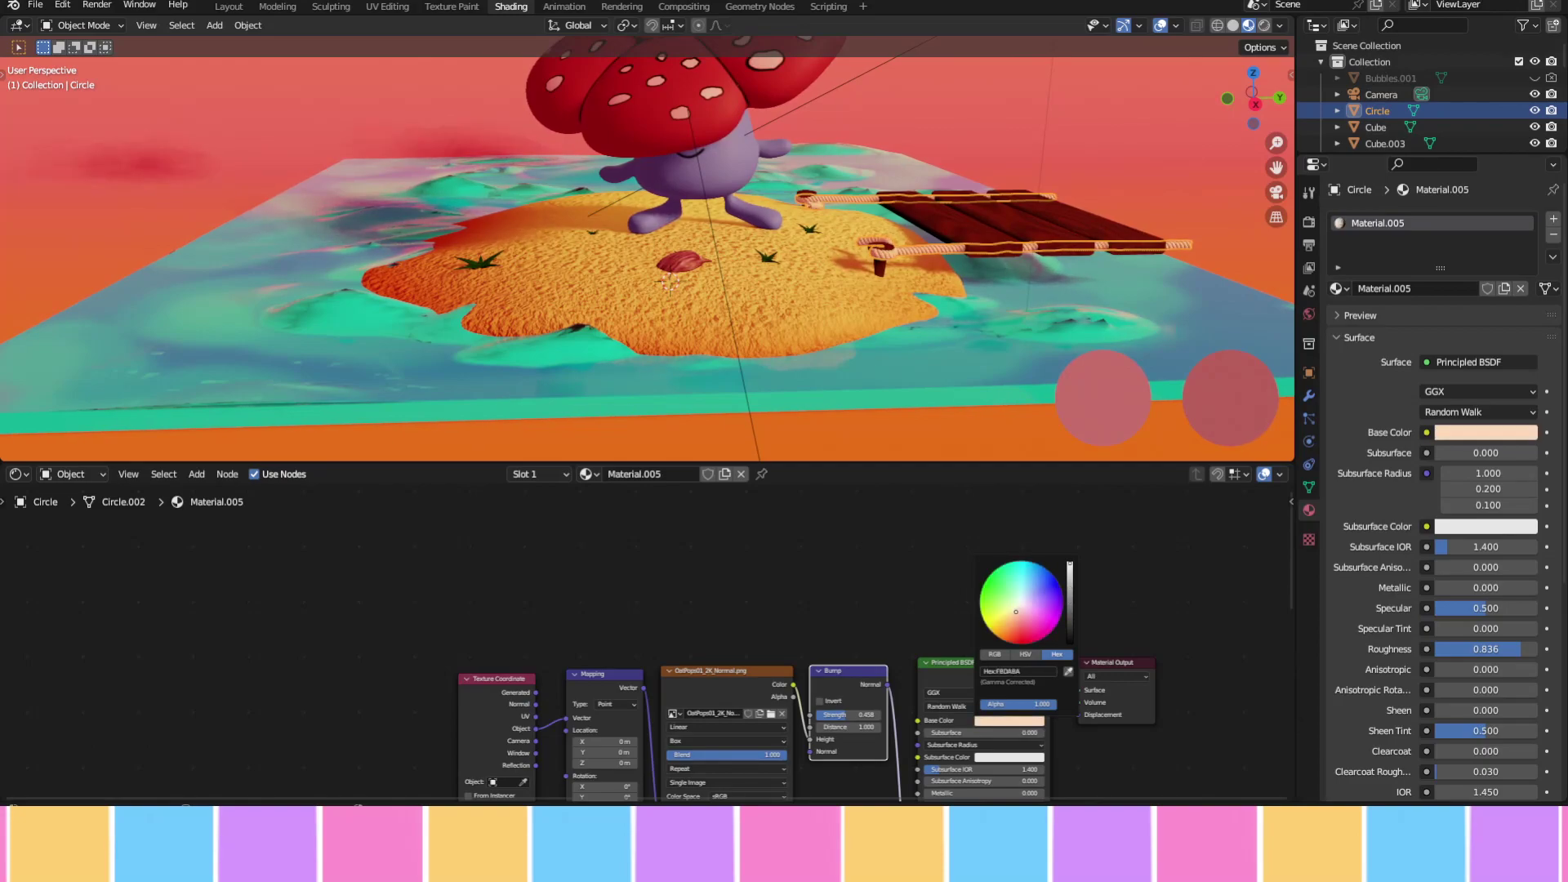